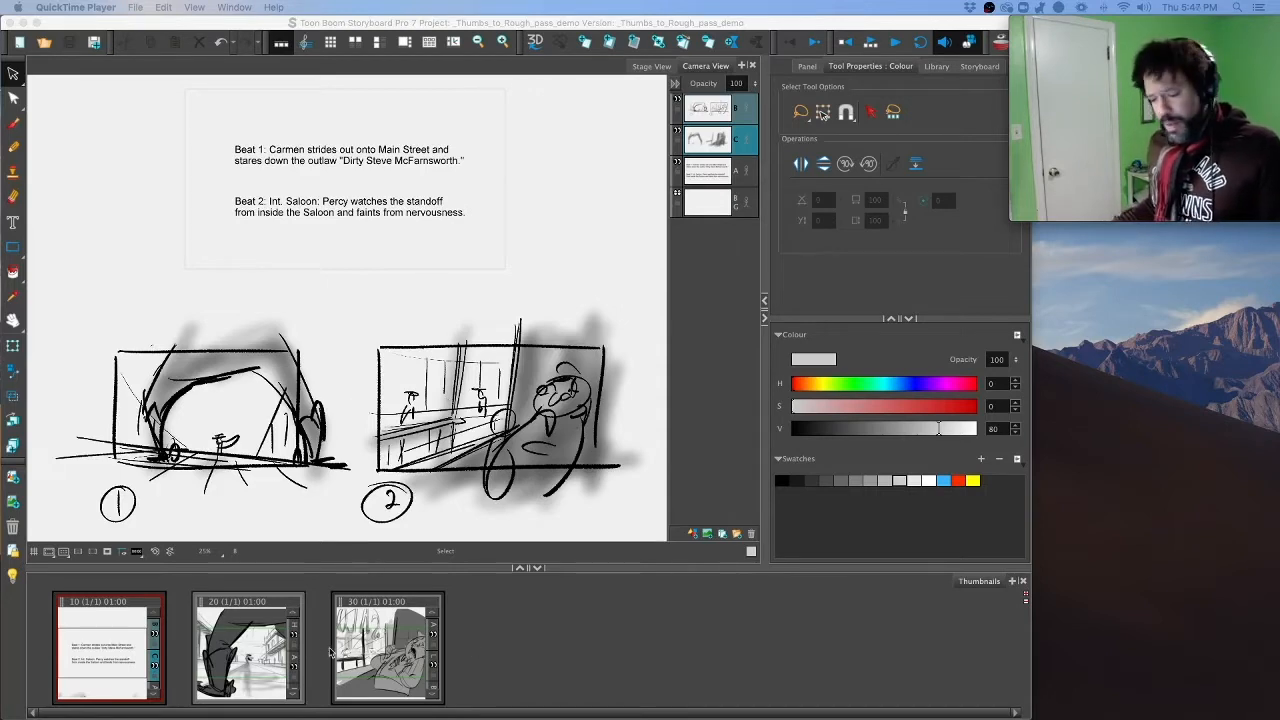
# Step: Duplicate the panel of scene 20
pyautogui.click(231, 604)
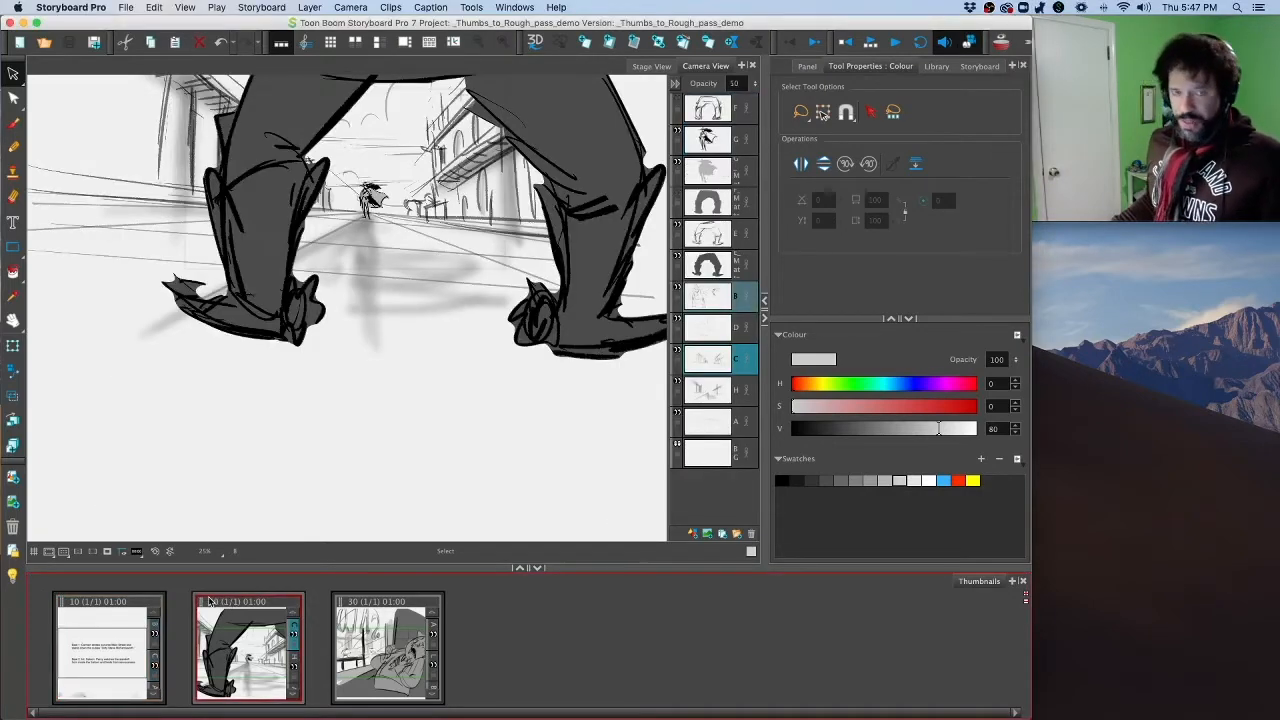
pyautogui.rightClick(257, 656)
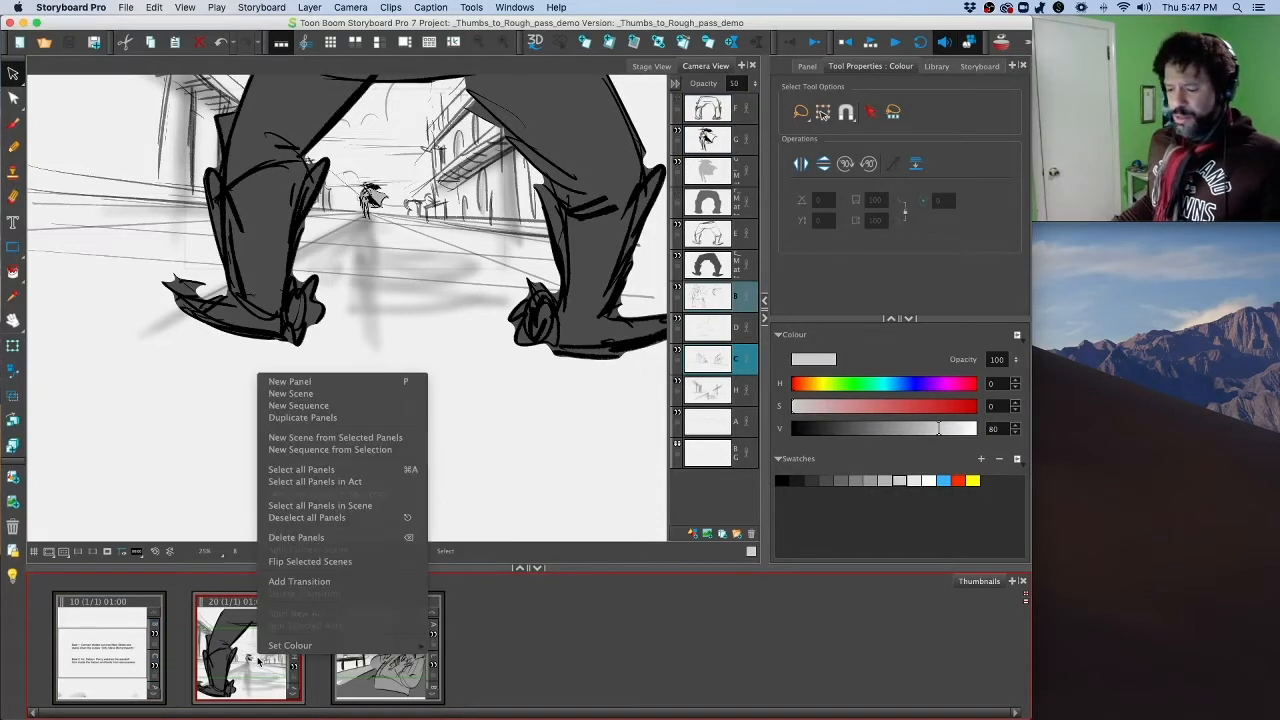
pyautogui.click(312, 417)
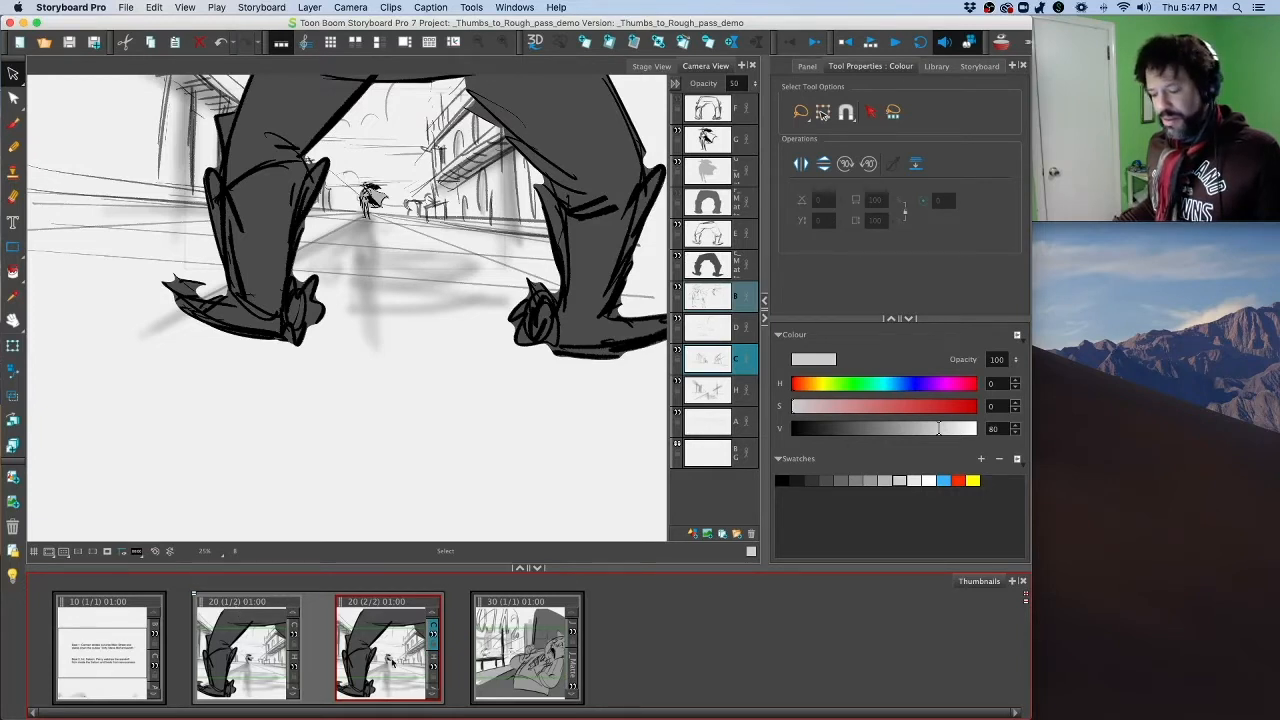
# Step: Duplicate the panel of scene 30
pyautogui.click(508, 611)
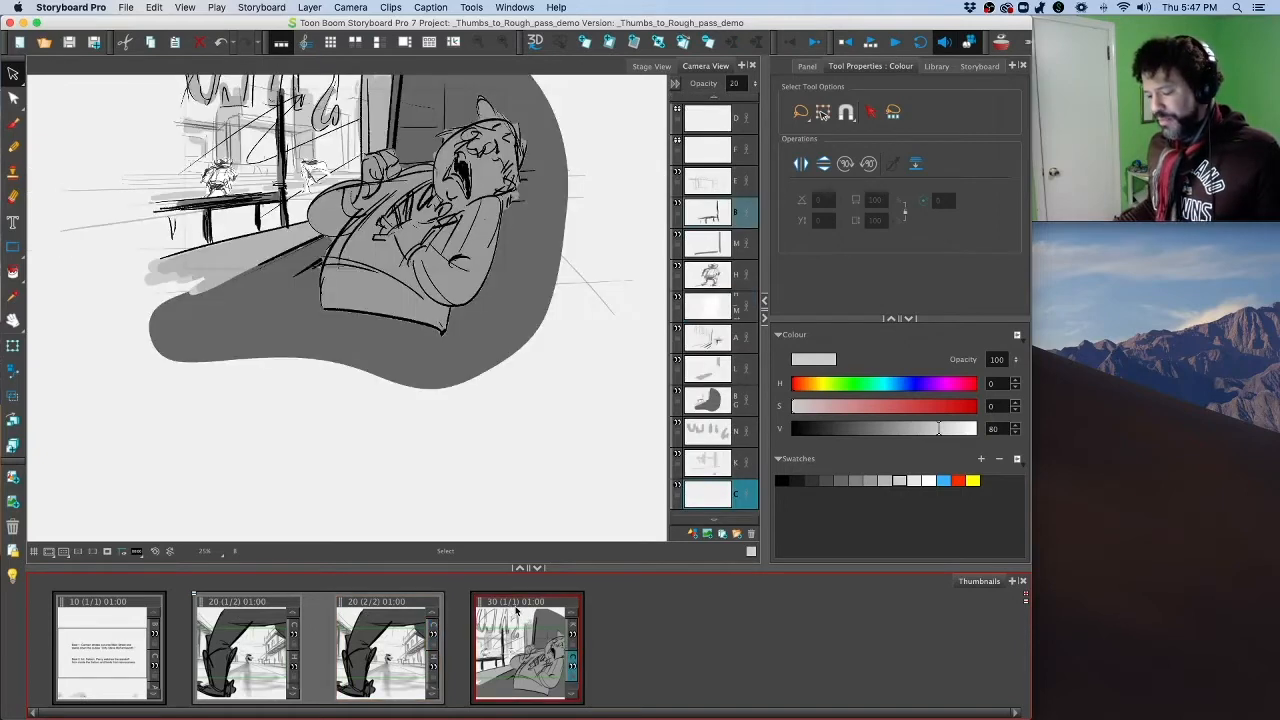
pyautogui.rightClick(511, 613)
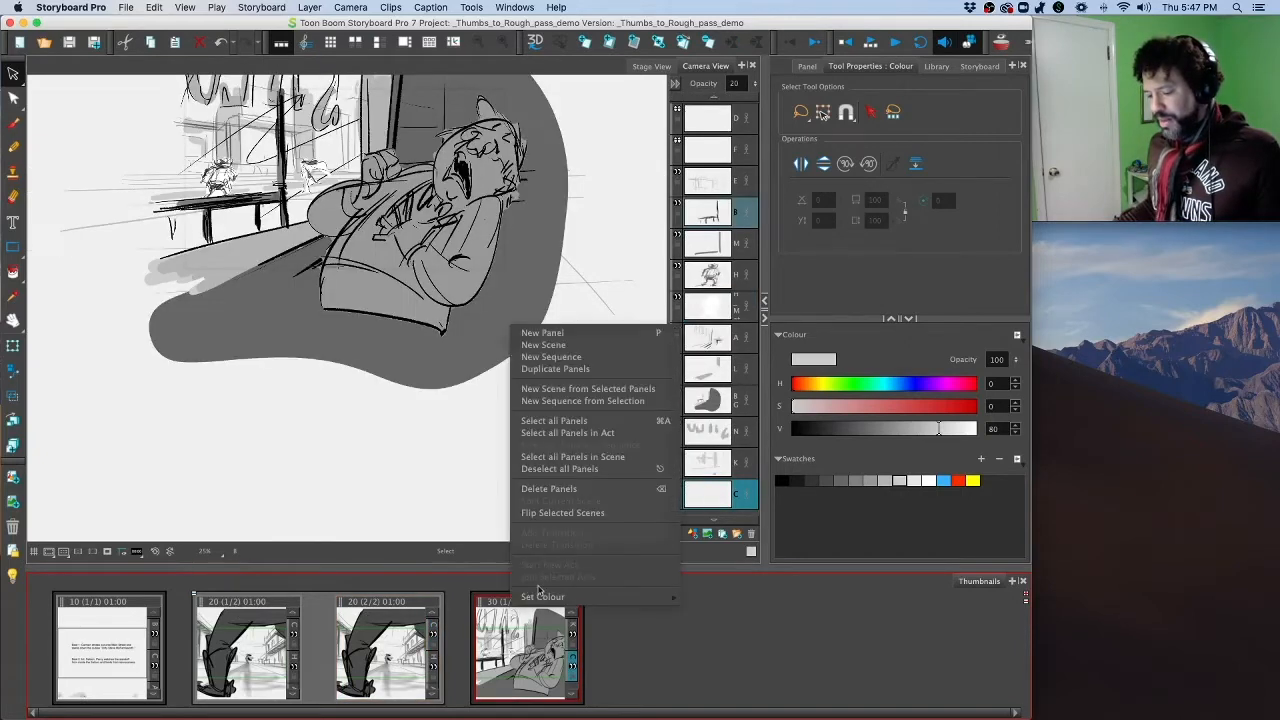
pyautogui.click(597, 370)
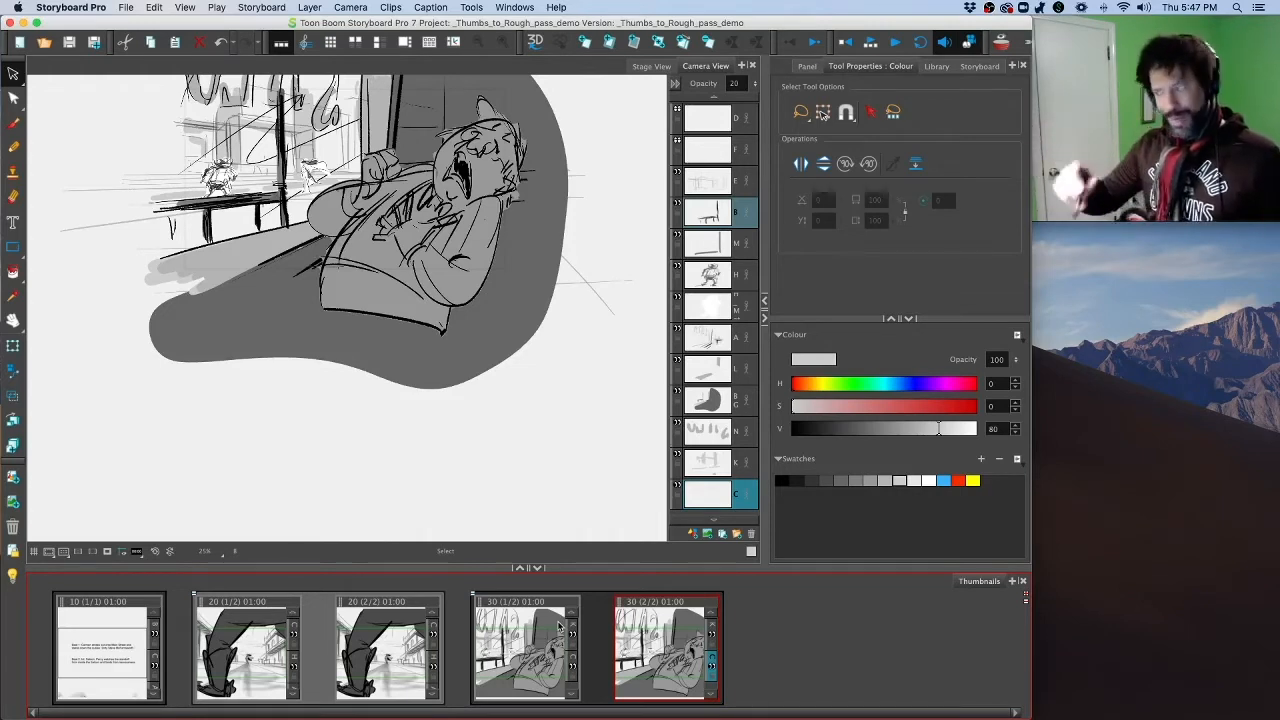
# Step: Review both panels of scene 20 and add another duplicate panel to that scene
pyautogui.click(245, 612)
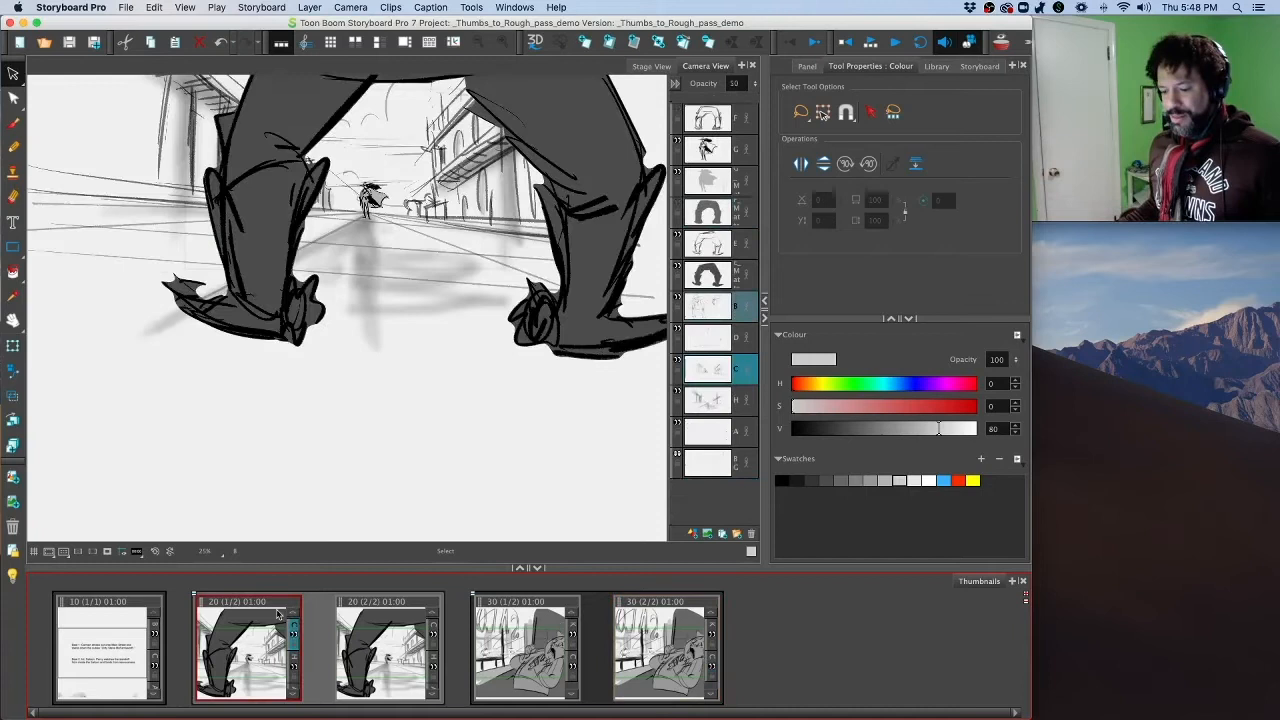
pyautogui.click(395, 622)
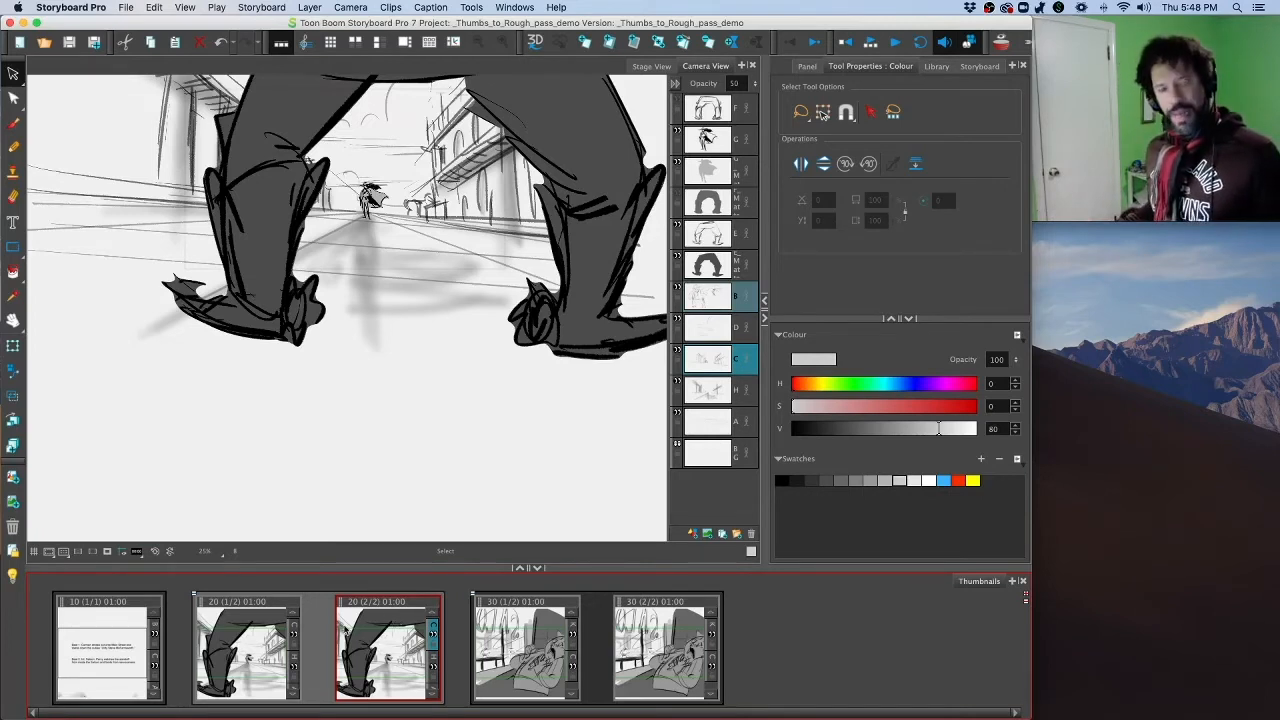
pyautogui.rightClick(240, 608)
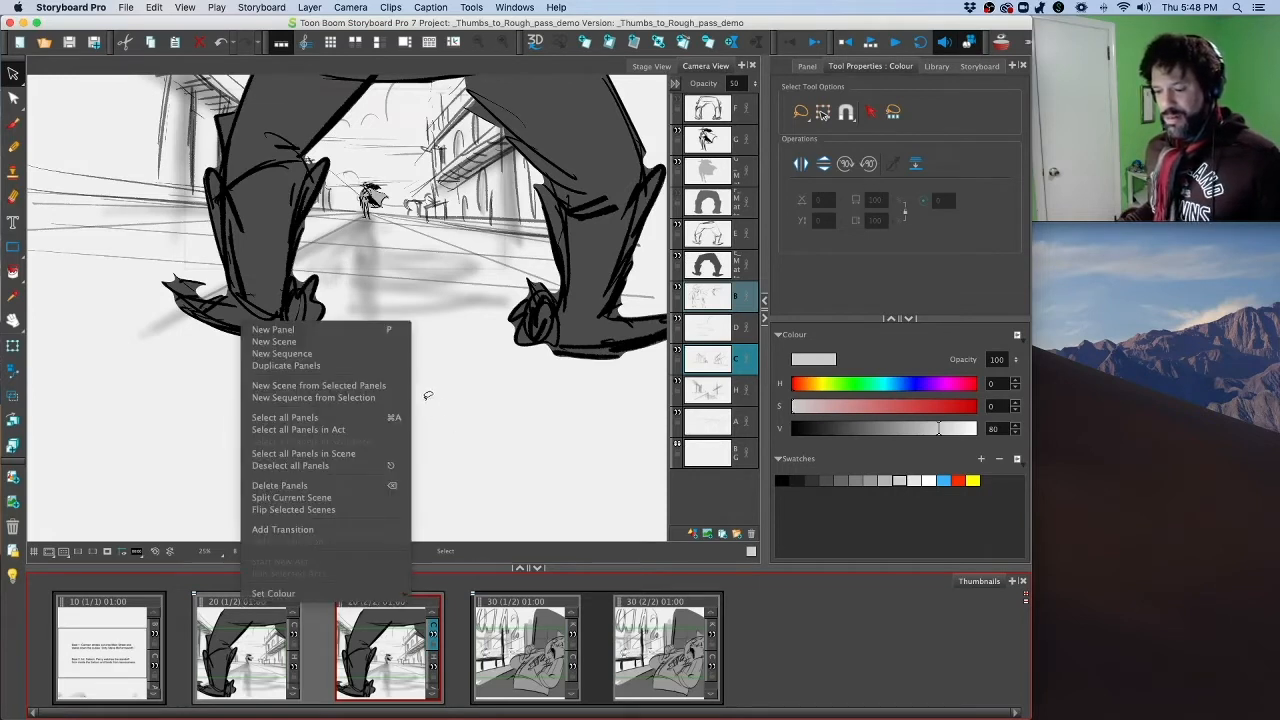
pyautogui.click(317, 366)
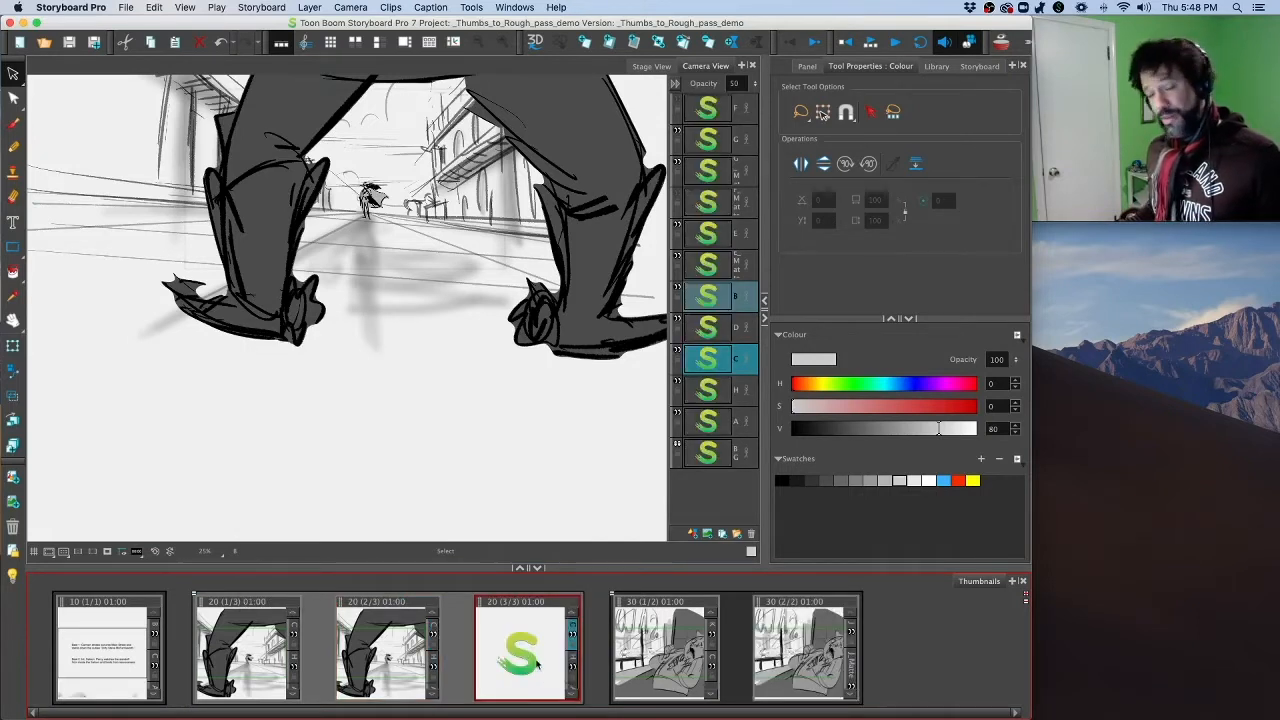
# Step: Delete the second and third panels of scene 20 and the second panel of scene 30
pyautogui.click(383, 613)
pyautogui.keyDown('shift'); pyautogui.click(520, 632); pyautogui.keyUp('shift')
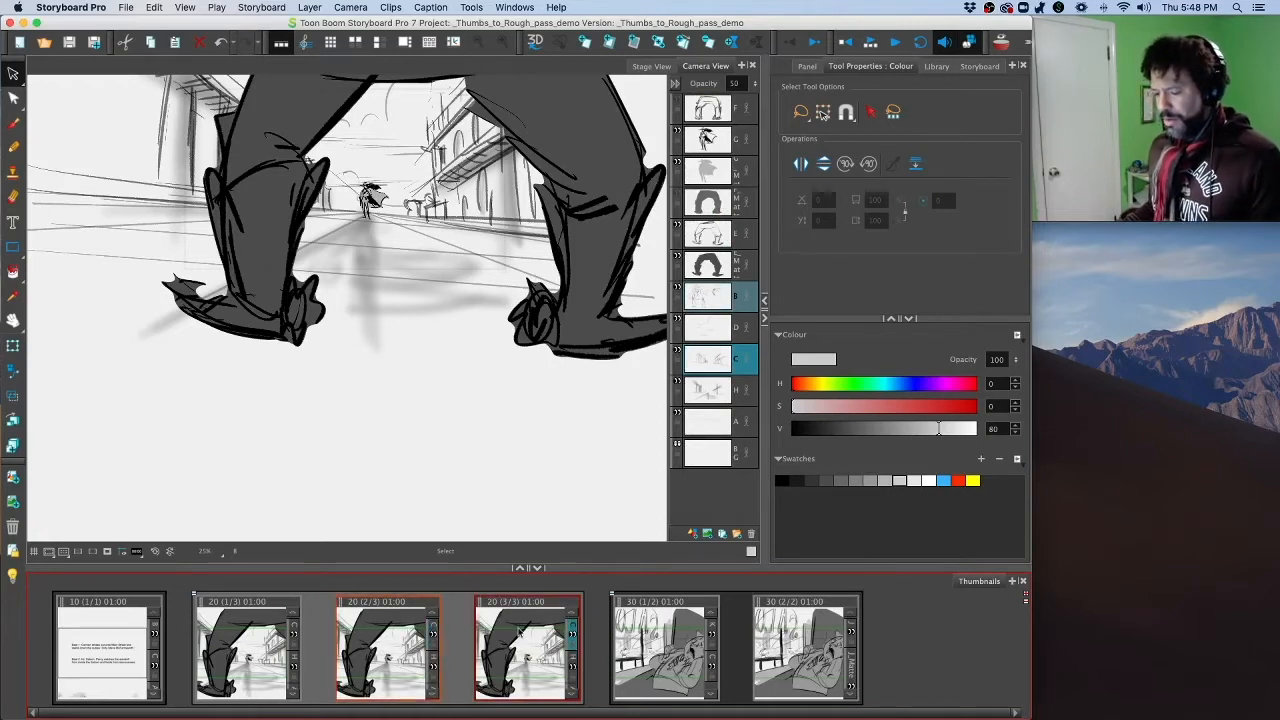
pyautogui.rightClick(520, 632)
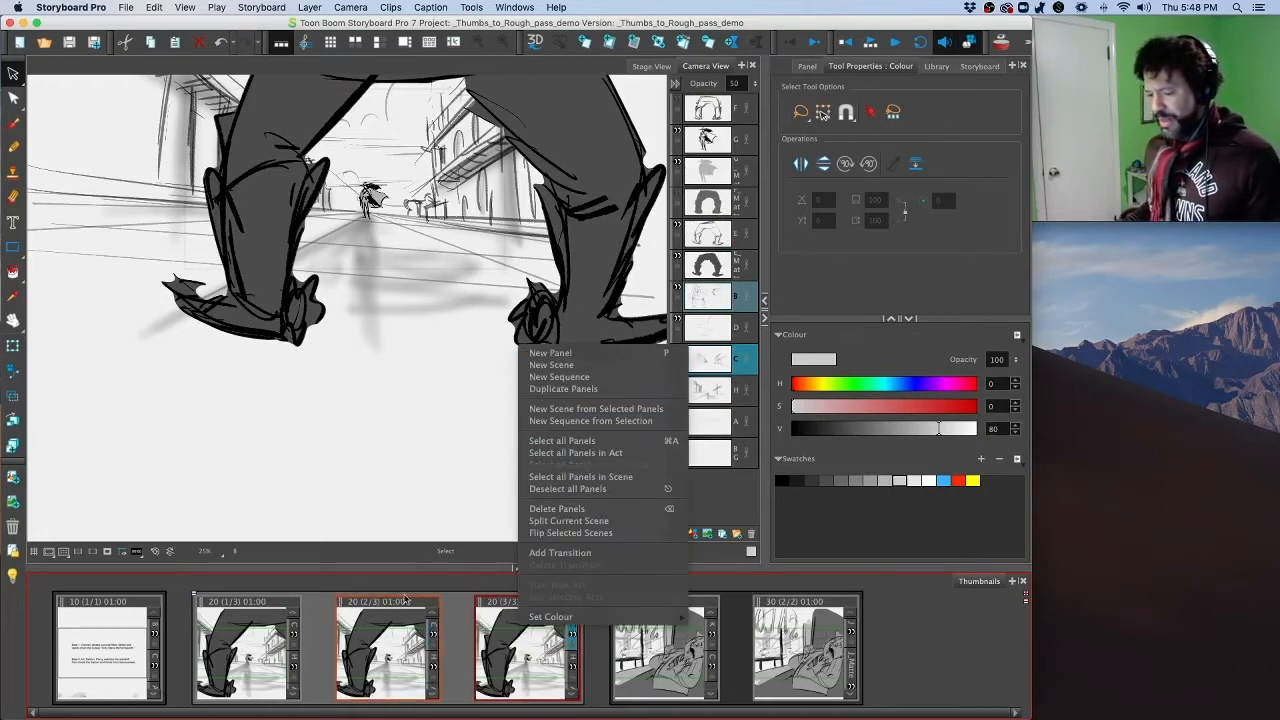
pyautogui.click(556, 509)
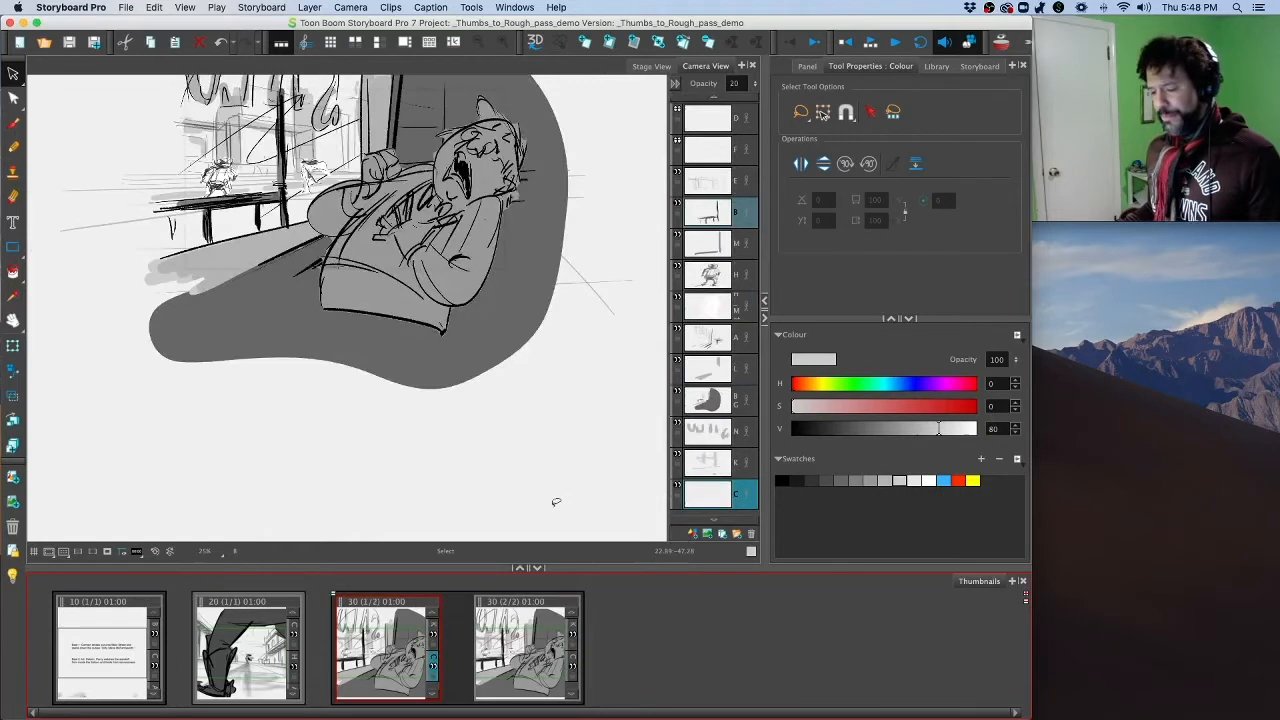
pyautogui.rightClick(539, 607)
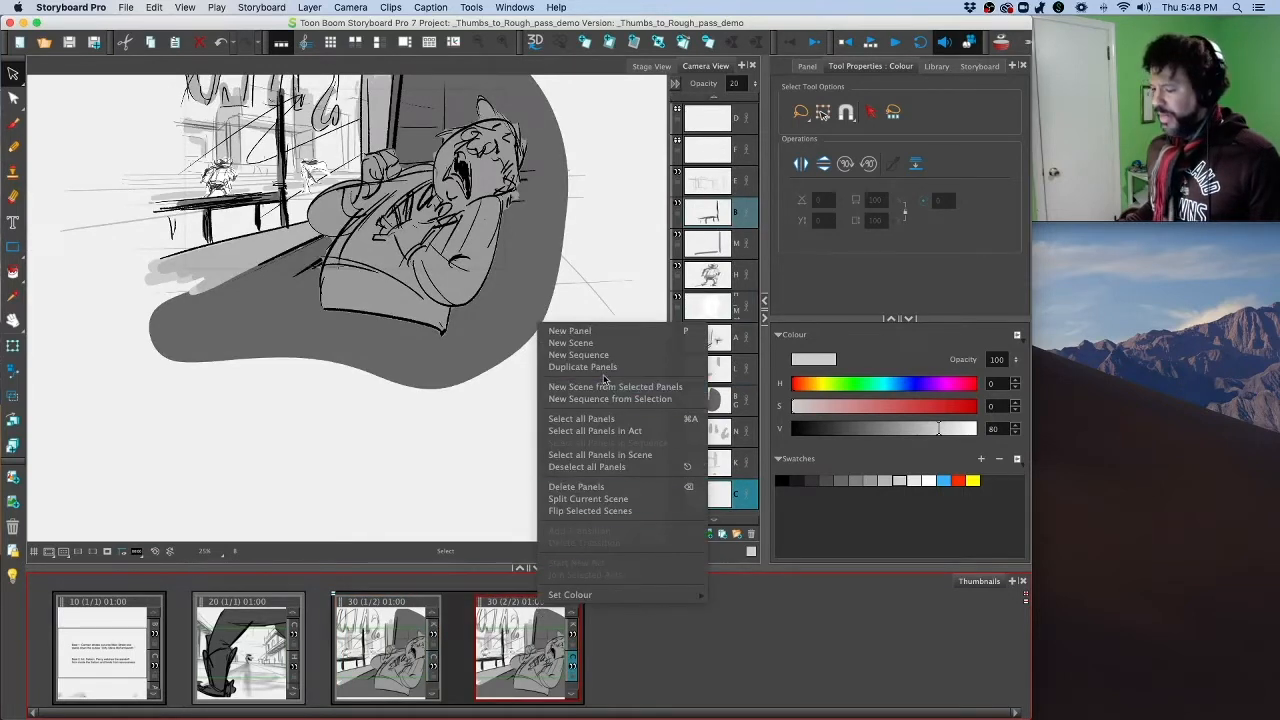
pyautogui.click(576, 487)
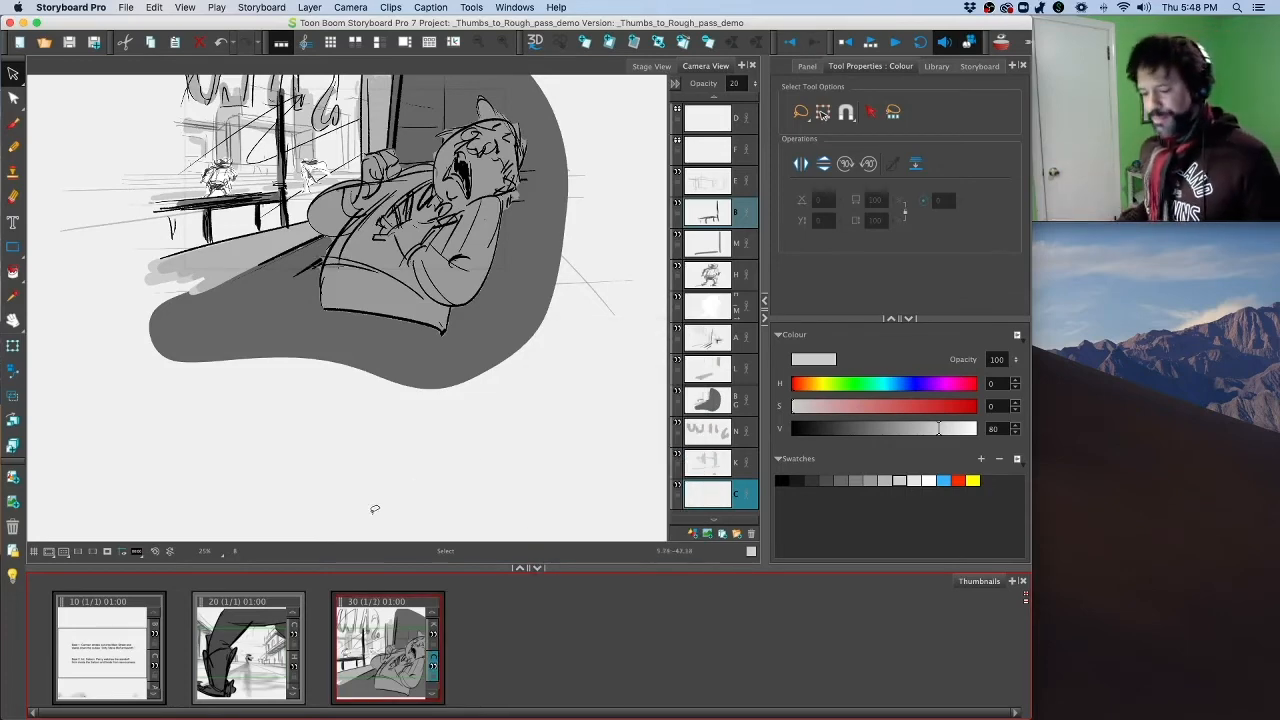
# Step: Mask the artwork outside the camera frame and flip between scenes 30 and 20 to review the framed shots
pyautogui.moveTo(322, 261); pyautogui.dragTo(398, 347)
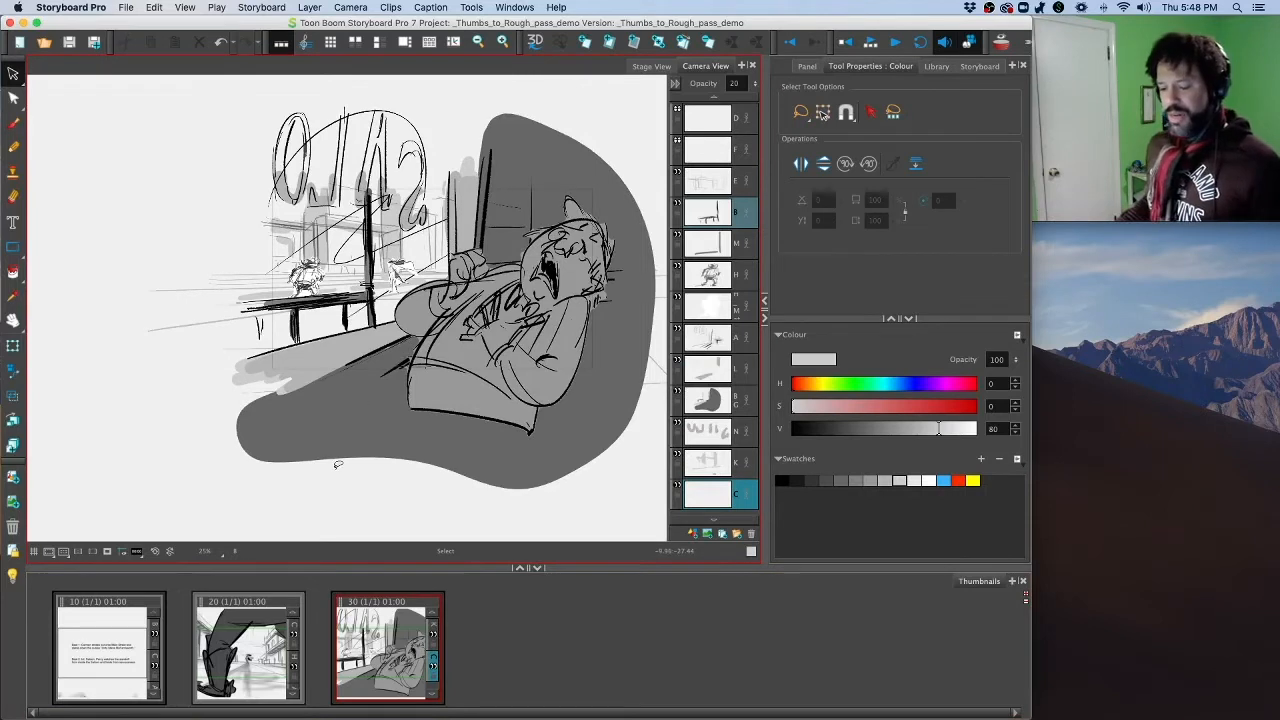
pyautogui.click(108, 553)
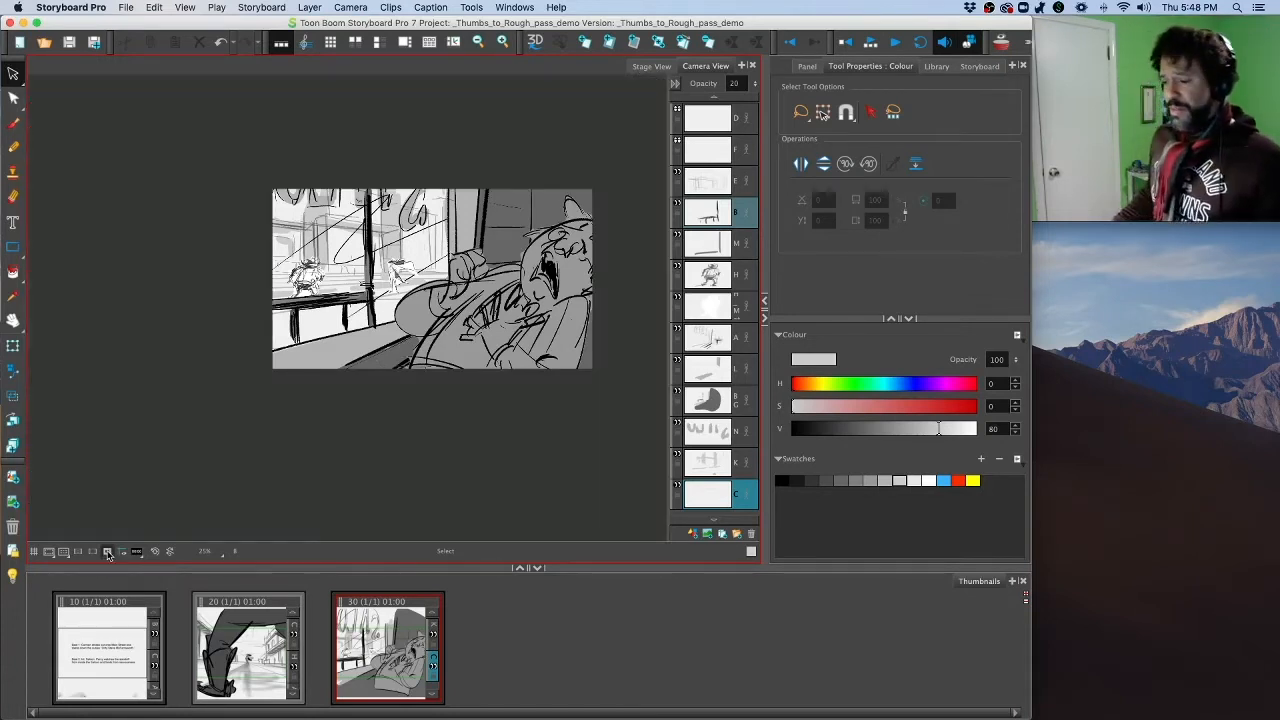
pyautogui.click(238, 640)
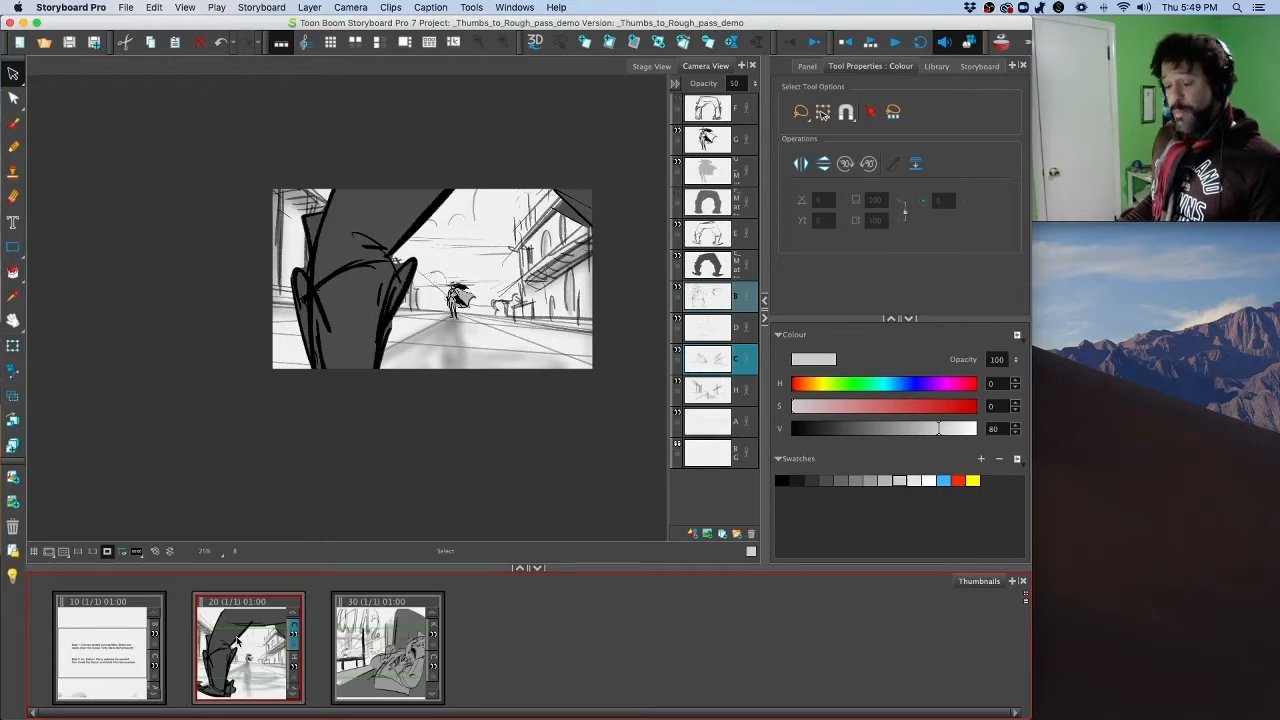
pyautogui.press('f')
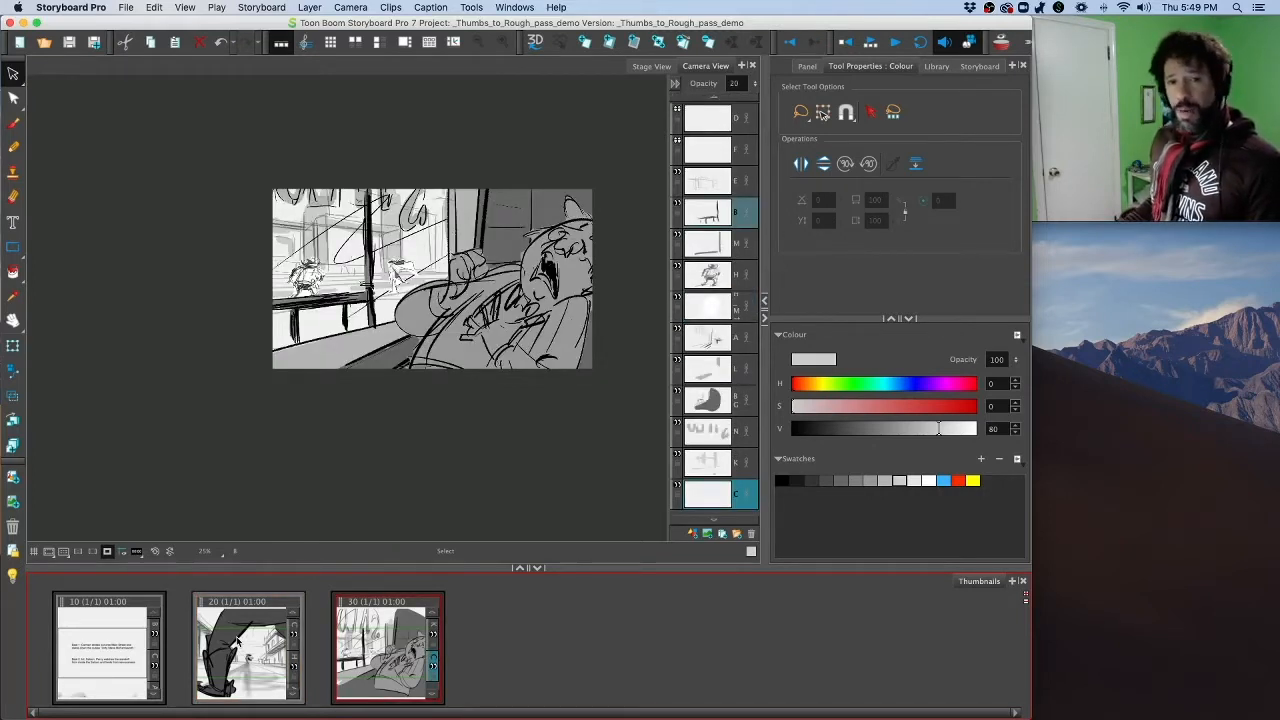
pyautogui.press('d')
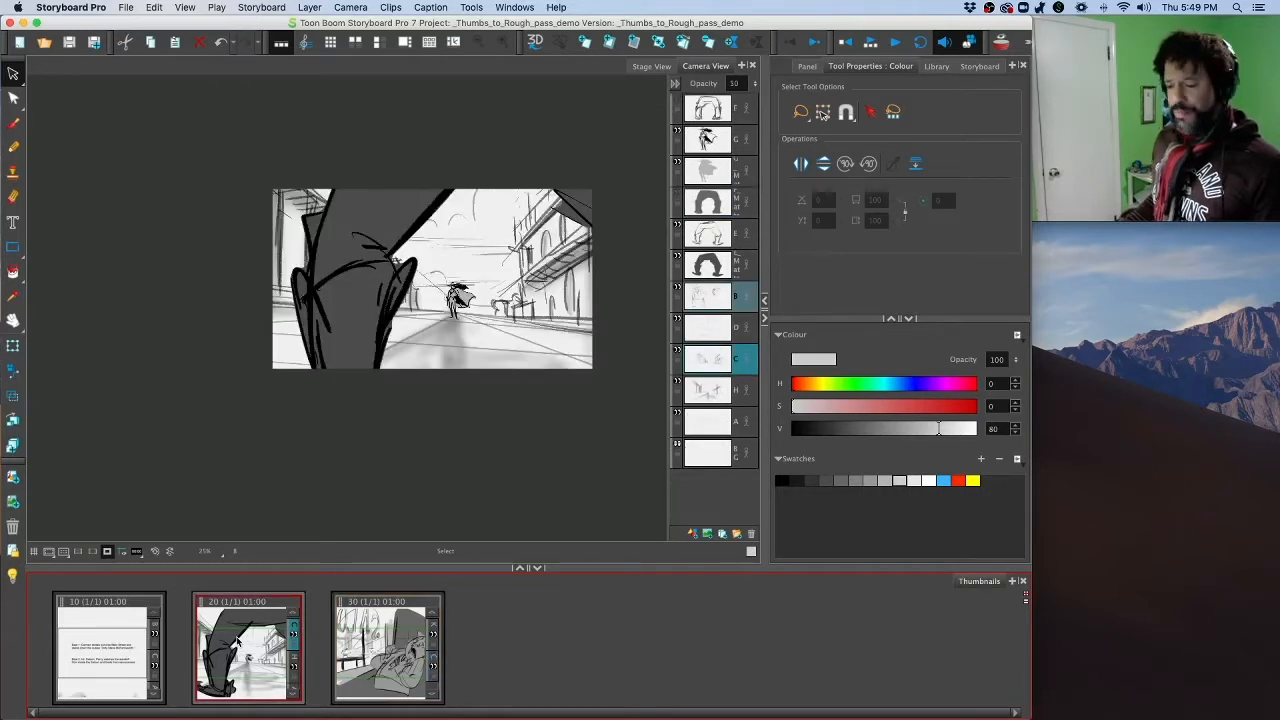
# Step: Toggle the camera mask in scene 20 to compare the framed shot with the full drawing extending beyond it
pyautogui.click(108, 556)
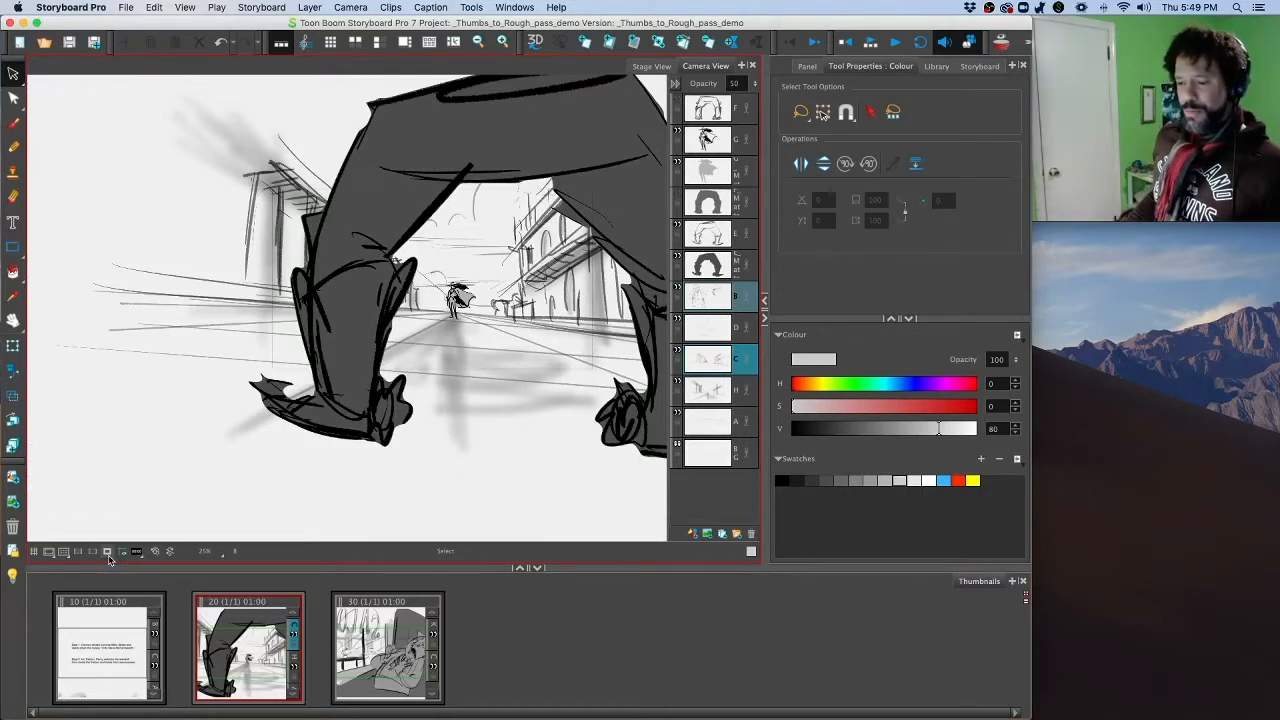
pyautogui.click(108, 556)
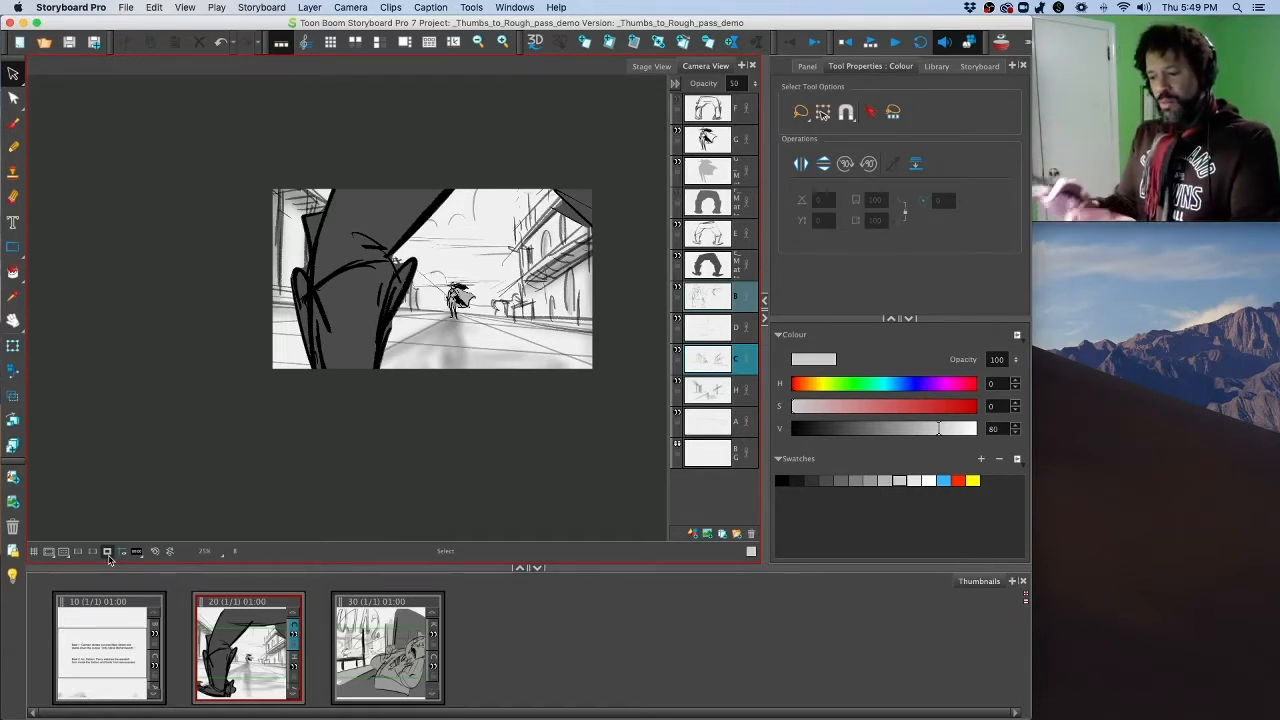
pyautogui.click(107, 552)
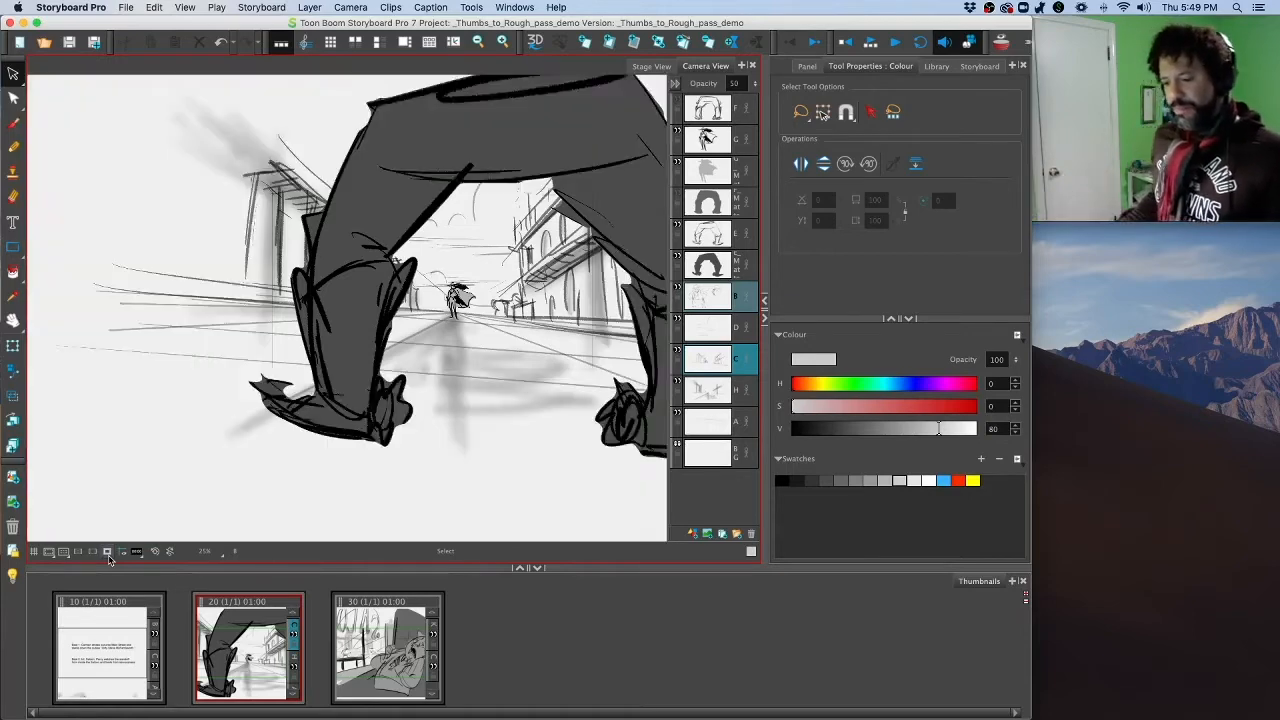
pyautogui.click(108, 554)
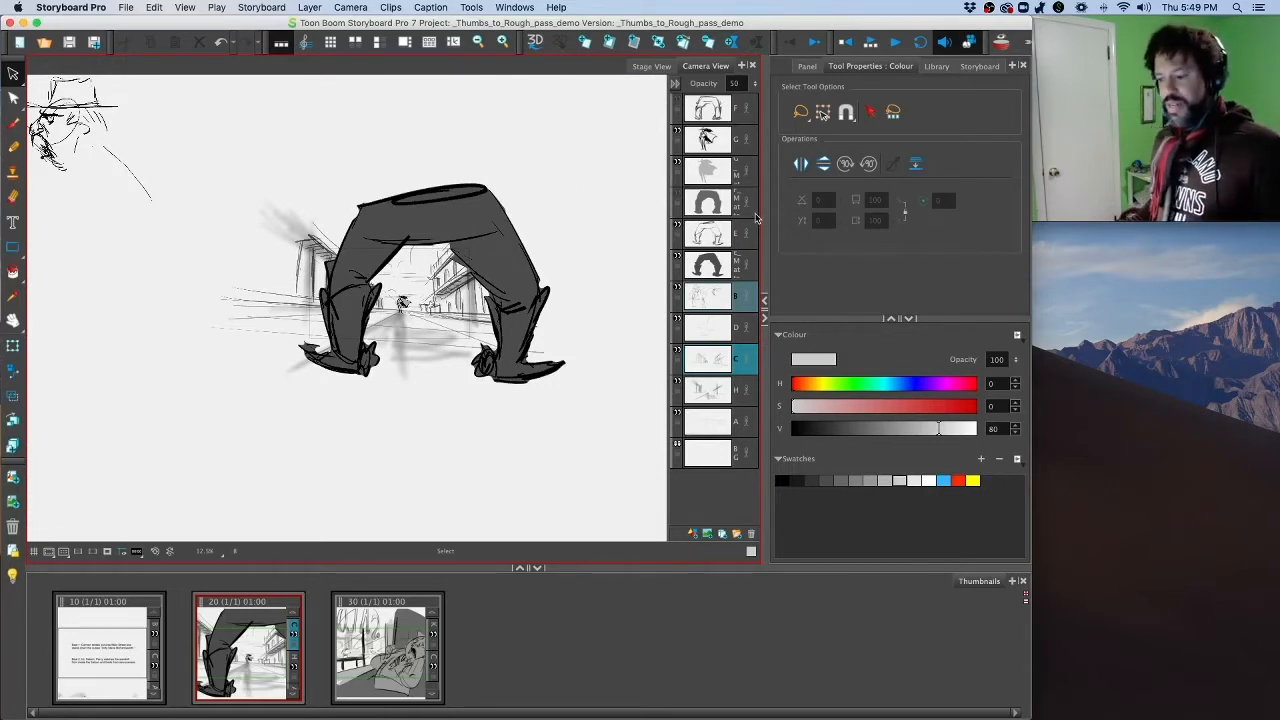
# Step: Try repositioning scene 20's camera frame with Camera Transform, undo the move and return to the Select tool
pyautogui.click(13, 370)
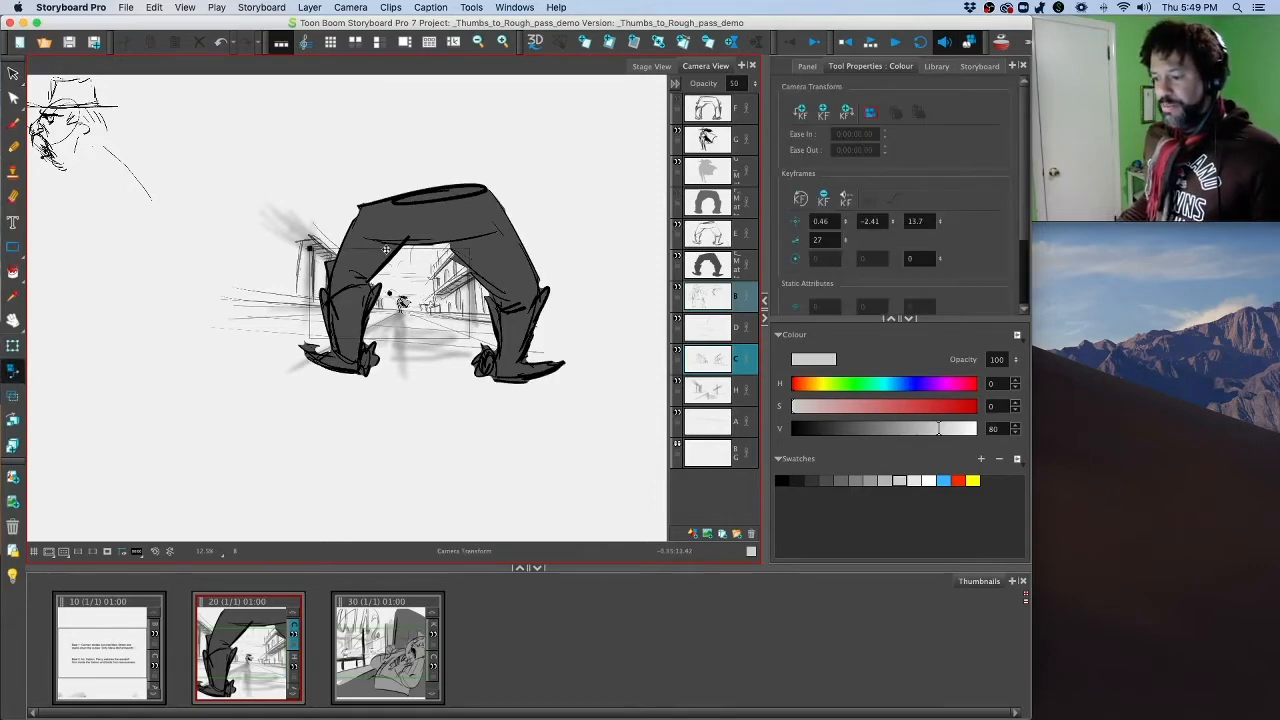
pyautogui.moveTo(386, 247)
pyautogui.mouseDown()
pyautogui.moveTo(346, 229)
pyautogui.moveTo(373, 318)
pyautogui.moveTo(506, 223)
pyautogui.moveTo(343, 217)
pyautogui.moveTo(343, 206)
pyautogui.moveTo(438, 215)
pyautogui.moveTo(444, 239)
pyautogui.mouseUp()
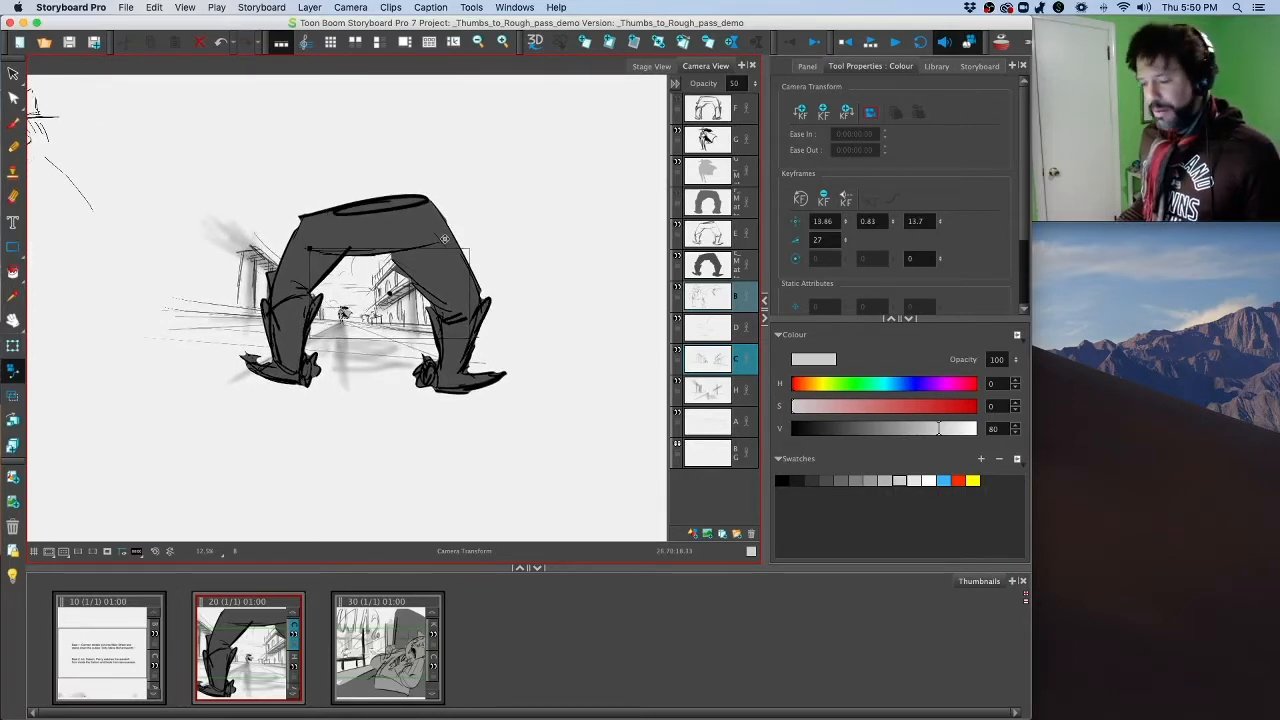
pyautogui.press('super+z')
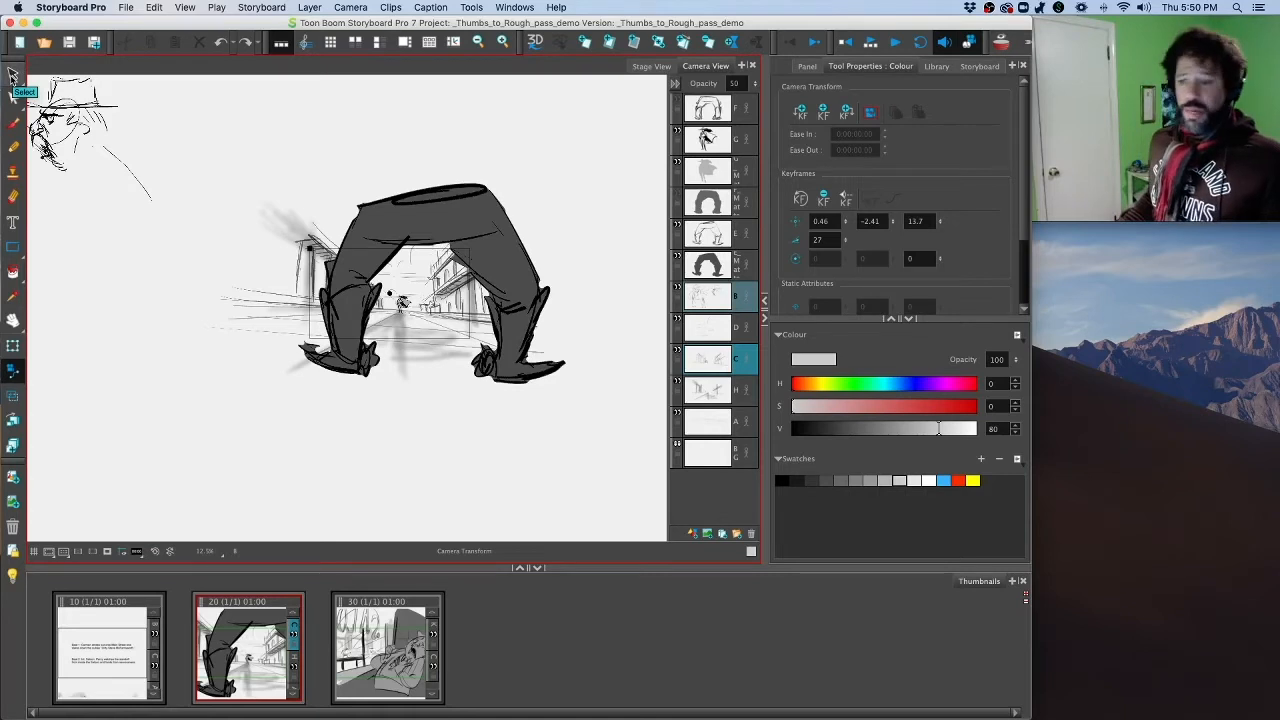
pyautogui.click(12, 76)
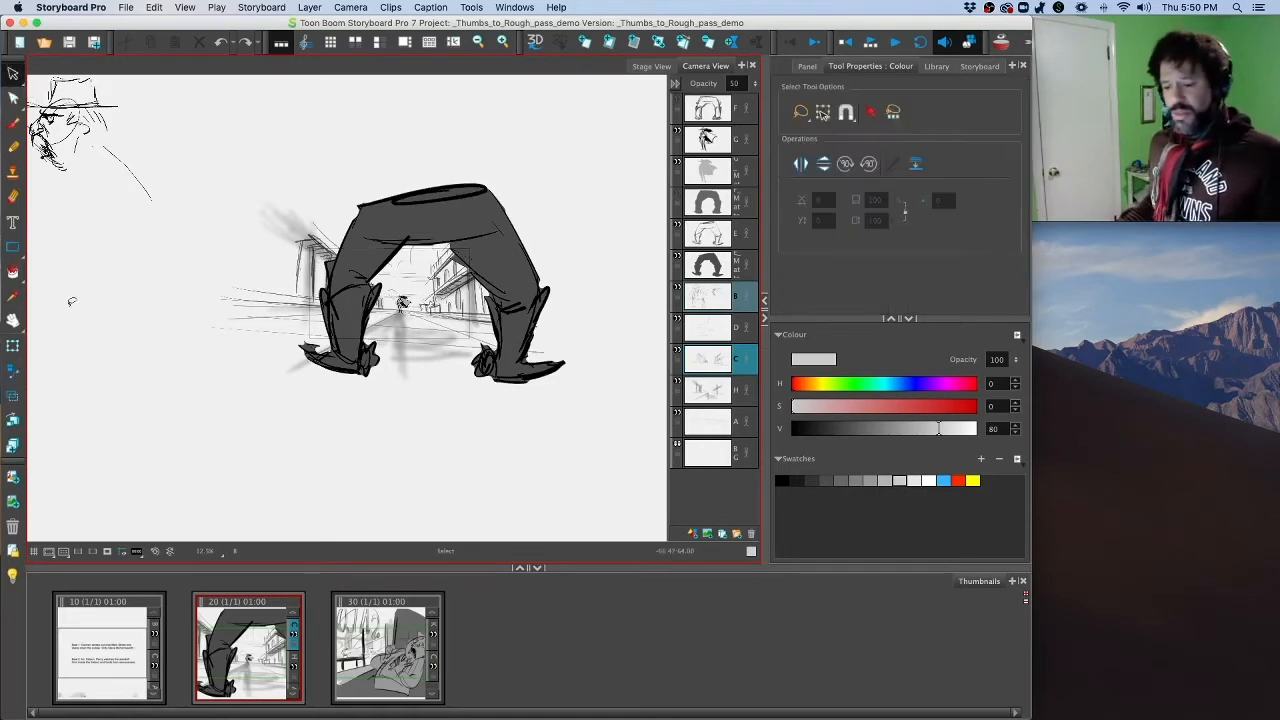
# Step: Examine the masked compositions of scenes 20 and 30 enlarged, flipping from one shot to the other
pyautogui.click(107, 552)
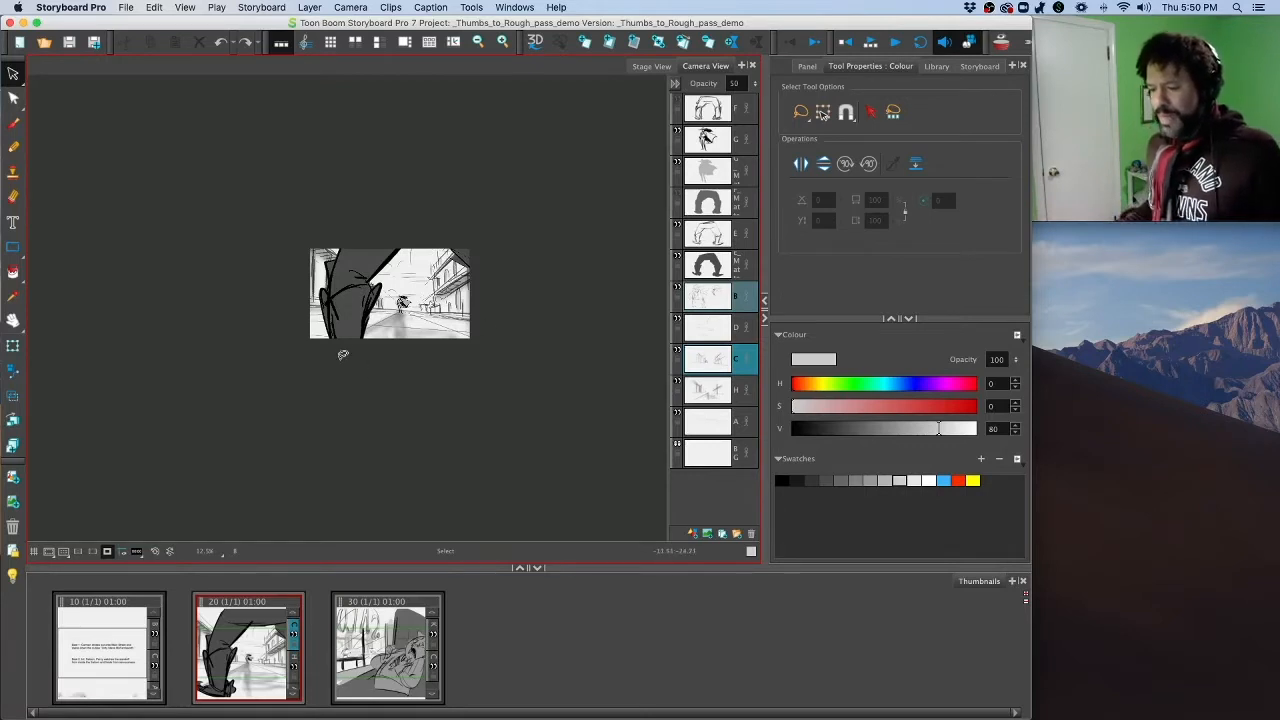
pyautogui.press('2')
pyautogui.press('2')
pyautogui.press('2')
pyautogui.press('2')
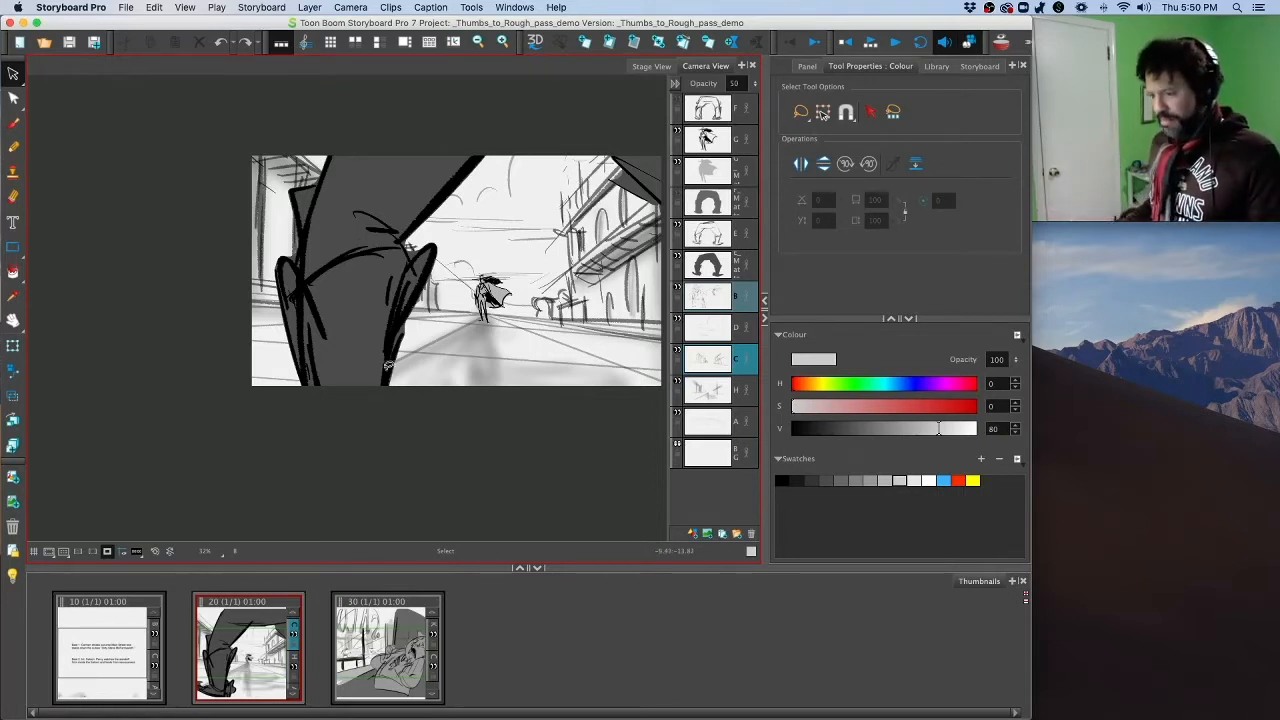
pyautogui.hscroll(3, 343, 348)
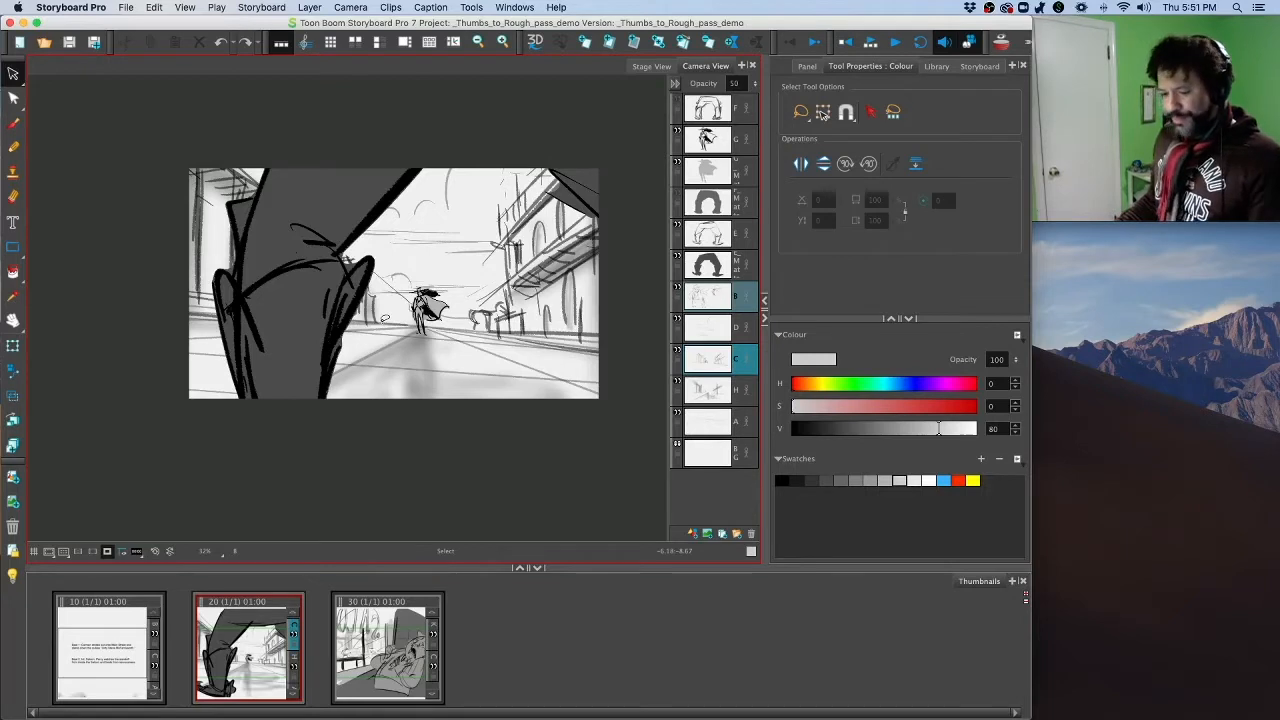
pyautogui.press('f')
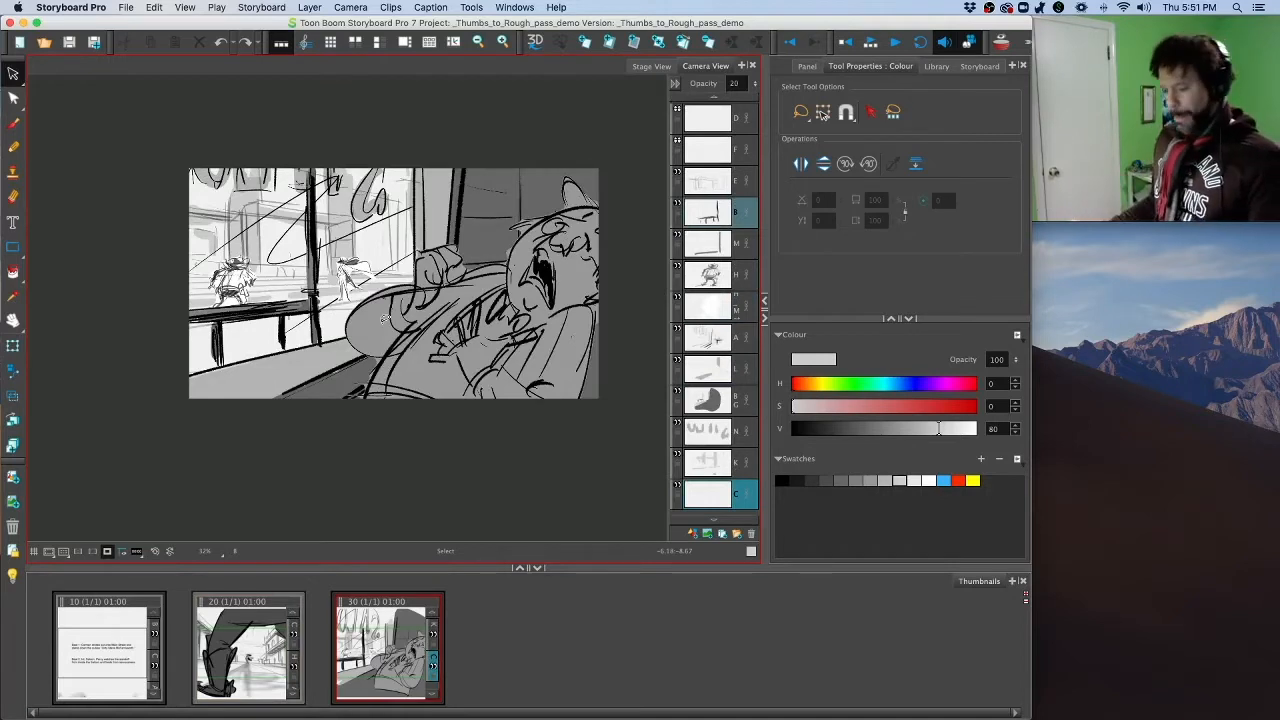
pyautogui.press('d')
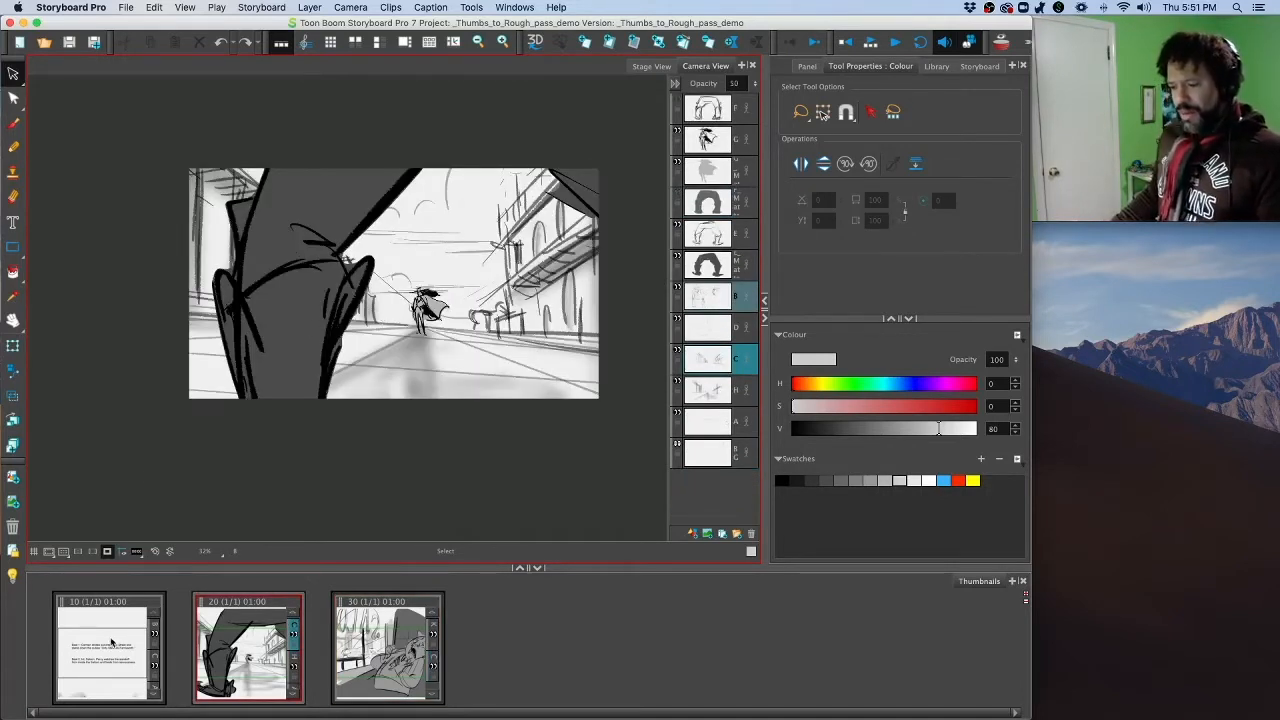
# Step: Open scene 10 unmasked to examine the two numbered thumbnail sketches below the story beat text
pyautogui.click(112, 642)
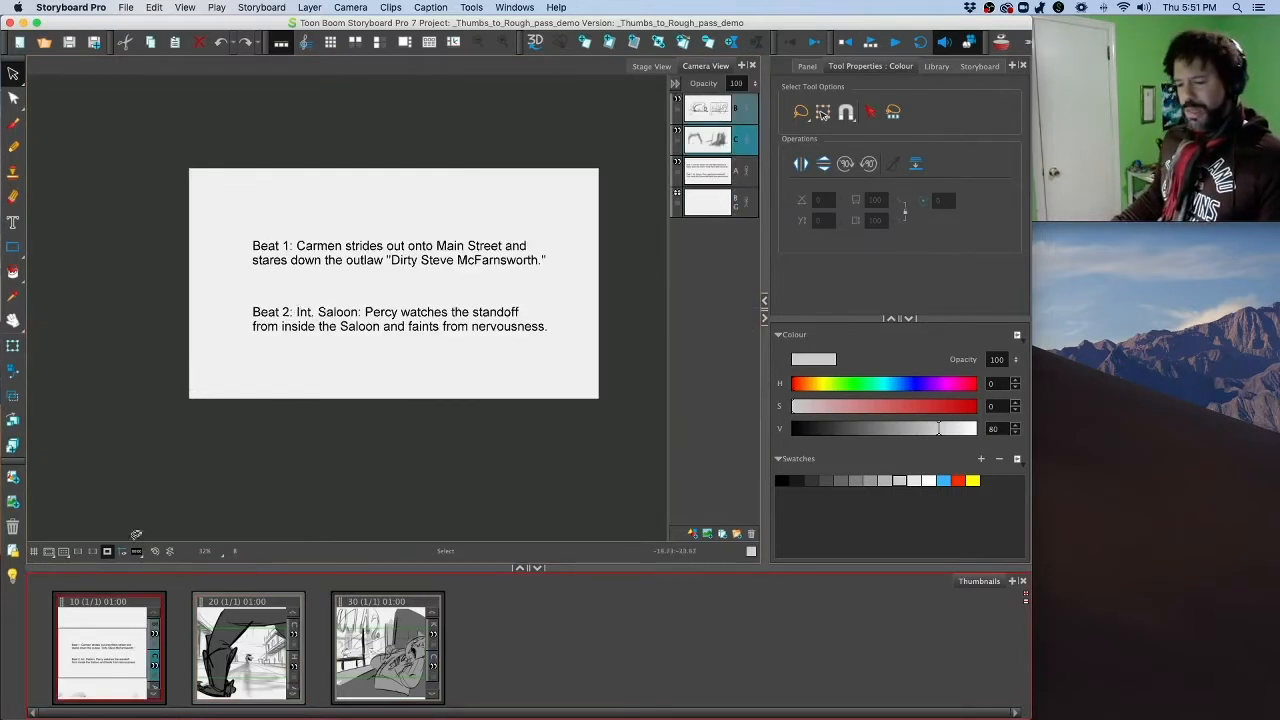
pyautogui.press('space')
pyautogui.moveTo(398, 430)
pyautogui.mouseDown()
pyautogui.moveTo(390, 262)
pyautogui.moveTo(372, 241)
pyautogui.mouseUp()
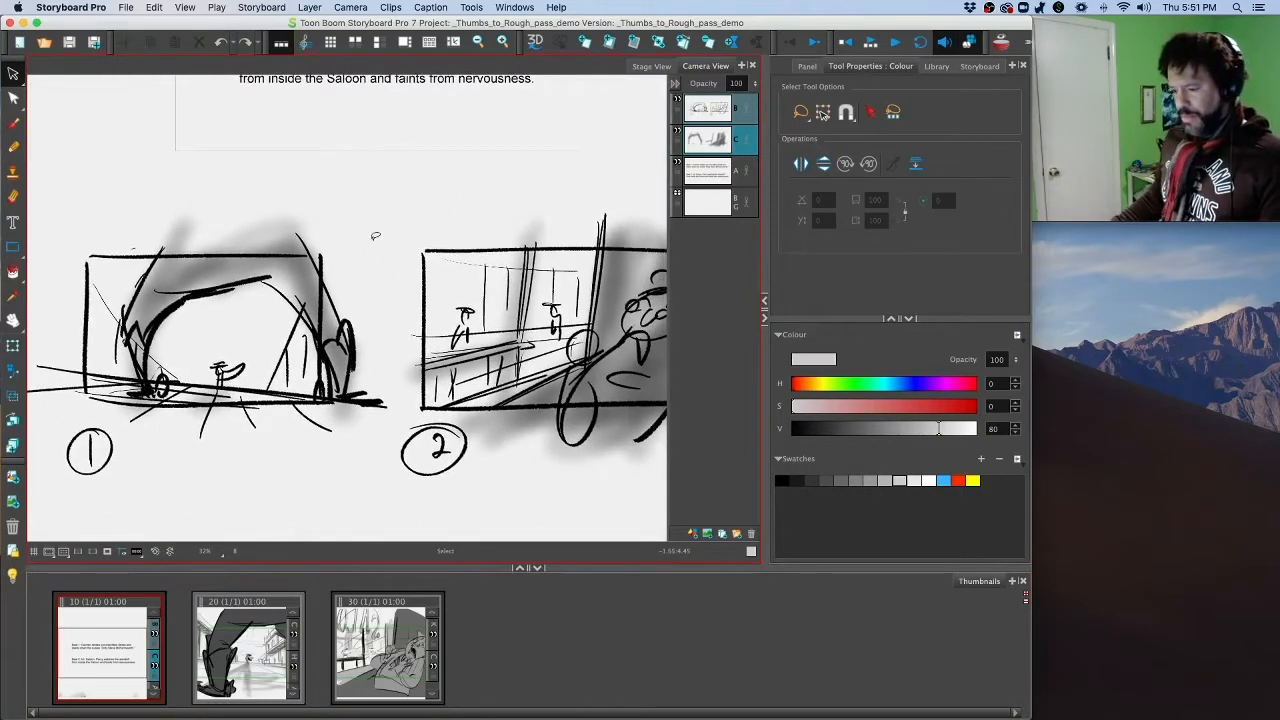
# Step: Insert a new blank scene directly after scene 10
pyautogui.press('1')
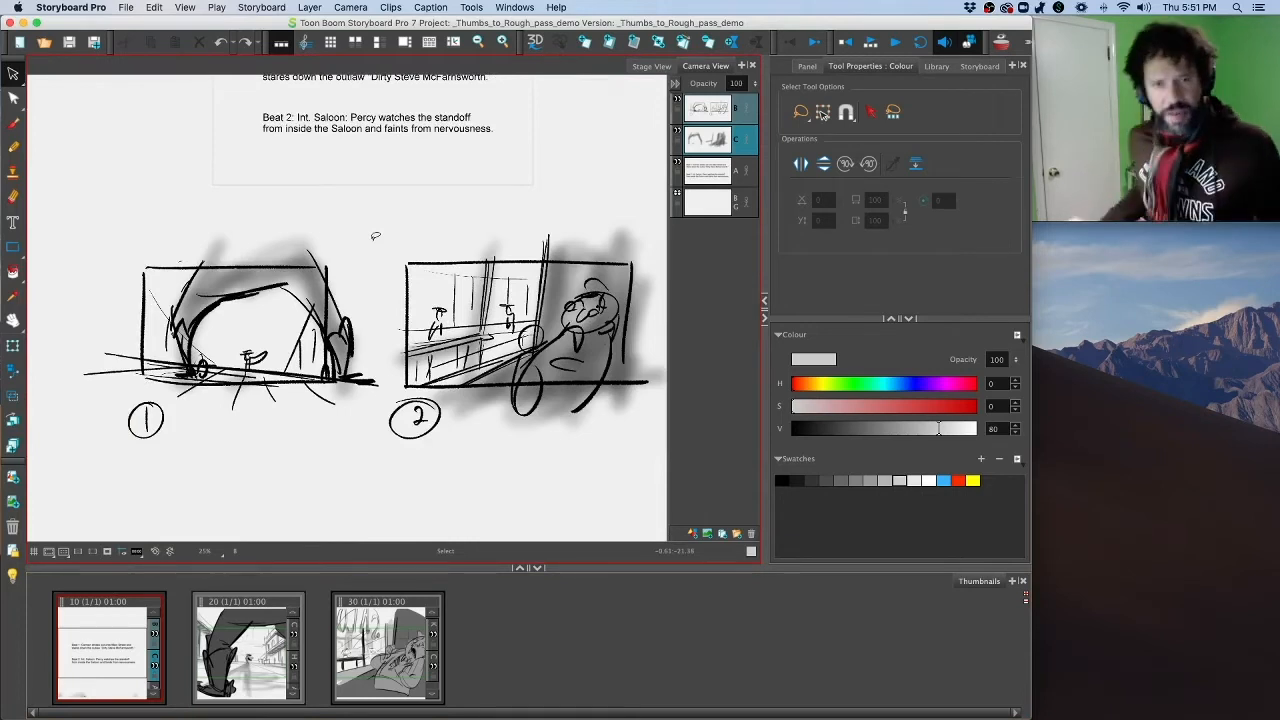
pyautogui.moveTo(438, 176); pyautogui.dragTo(435, 224)
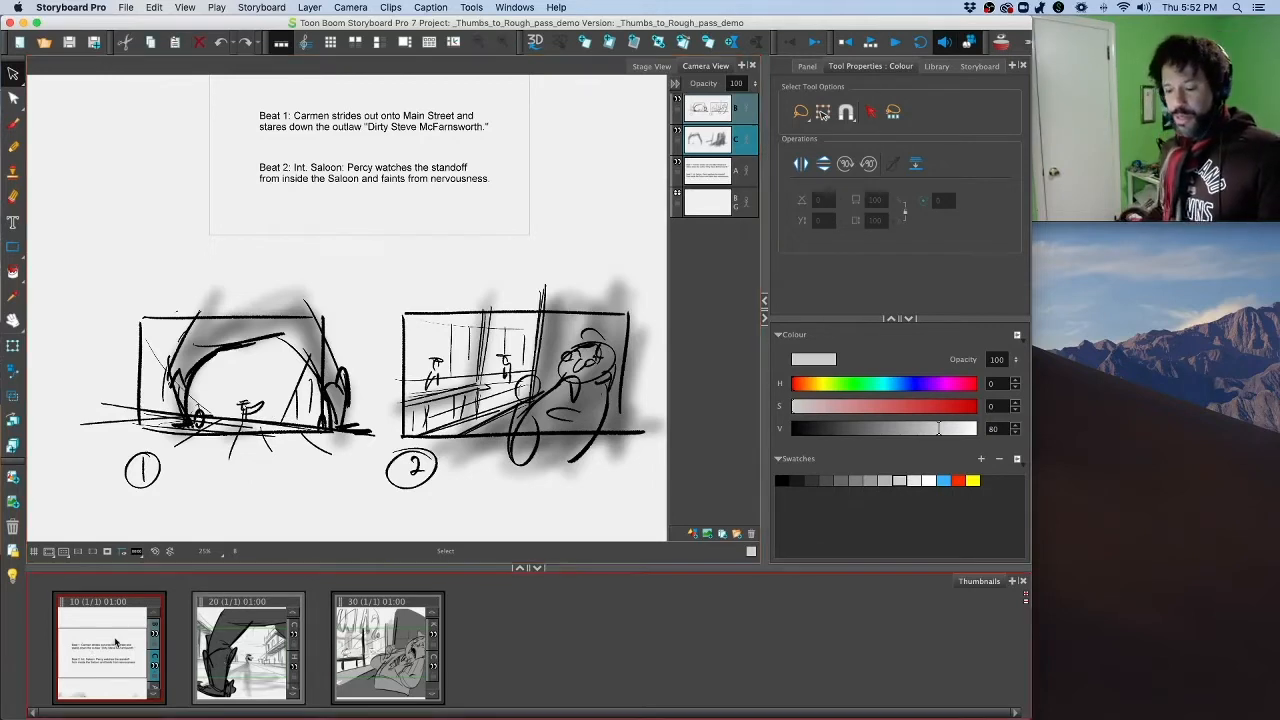
pyautogui.rightClick(115, 642)
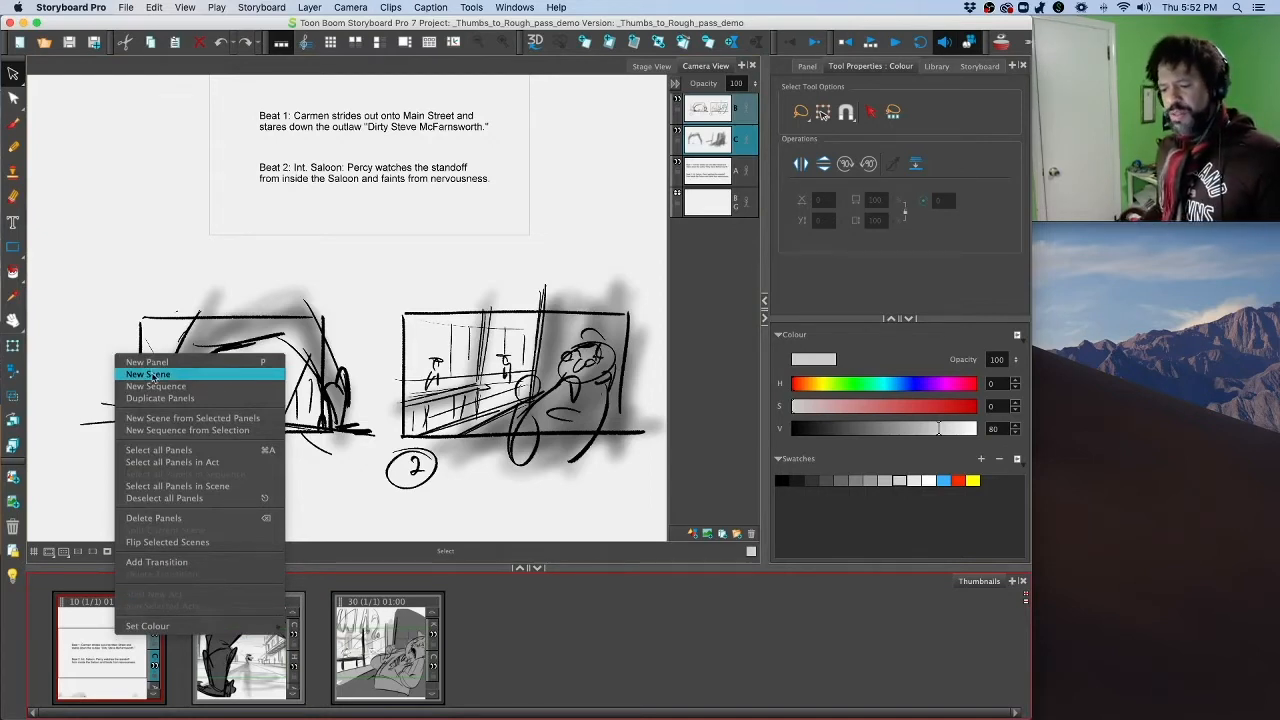
pyautogui.click(155, 373)
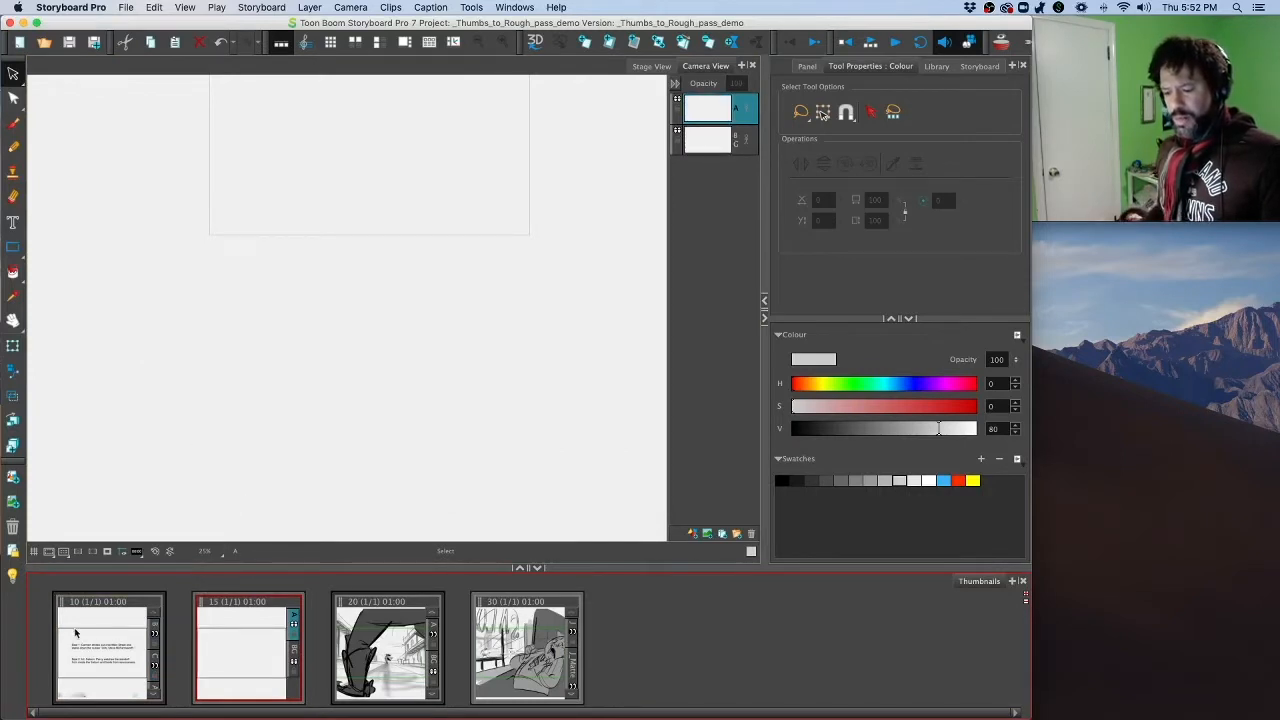
# Step: Return to scene 10 and select its thumbnail layers B and C together for lasso selection
pyautogui.click(120, 645)
pyautogui.click(16, 74)
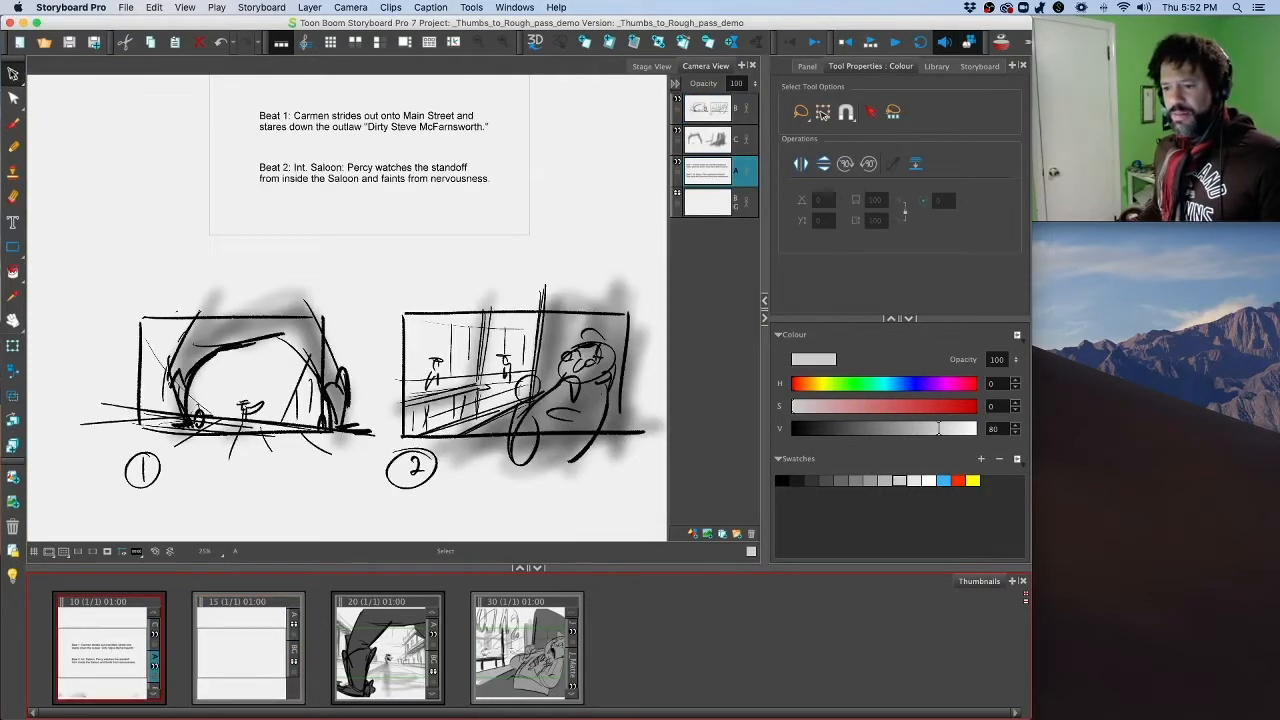
pyautogui.click(800, 112)
pyautogui.moveTo(97, 272)
pyautogui.mouseDown()
pyautogui.moveTo(48, 445)
pyautogui.moveTo(363, 478)
pyautogui.moveTo(335, 300)
pyautogui.moveTo(72, 250)
pyautogui.mouseUp()
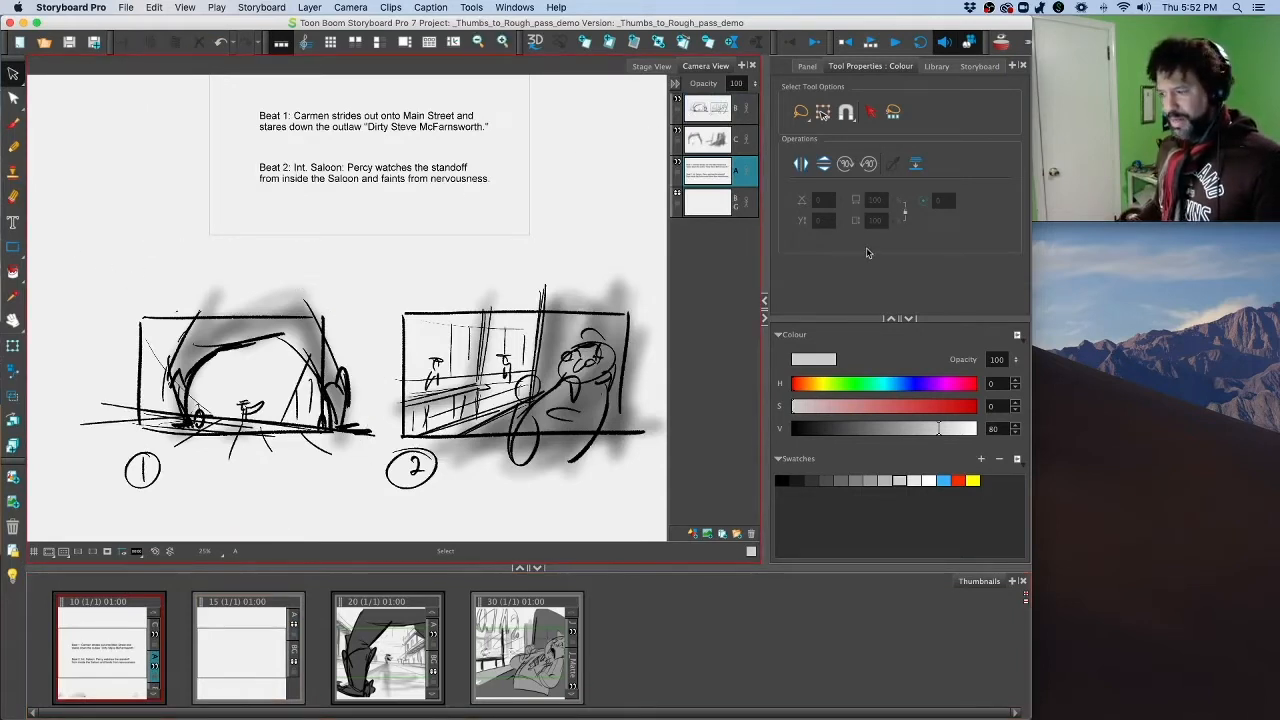
pyautogui.click(717, 107)
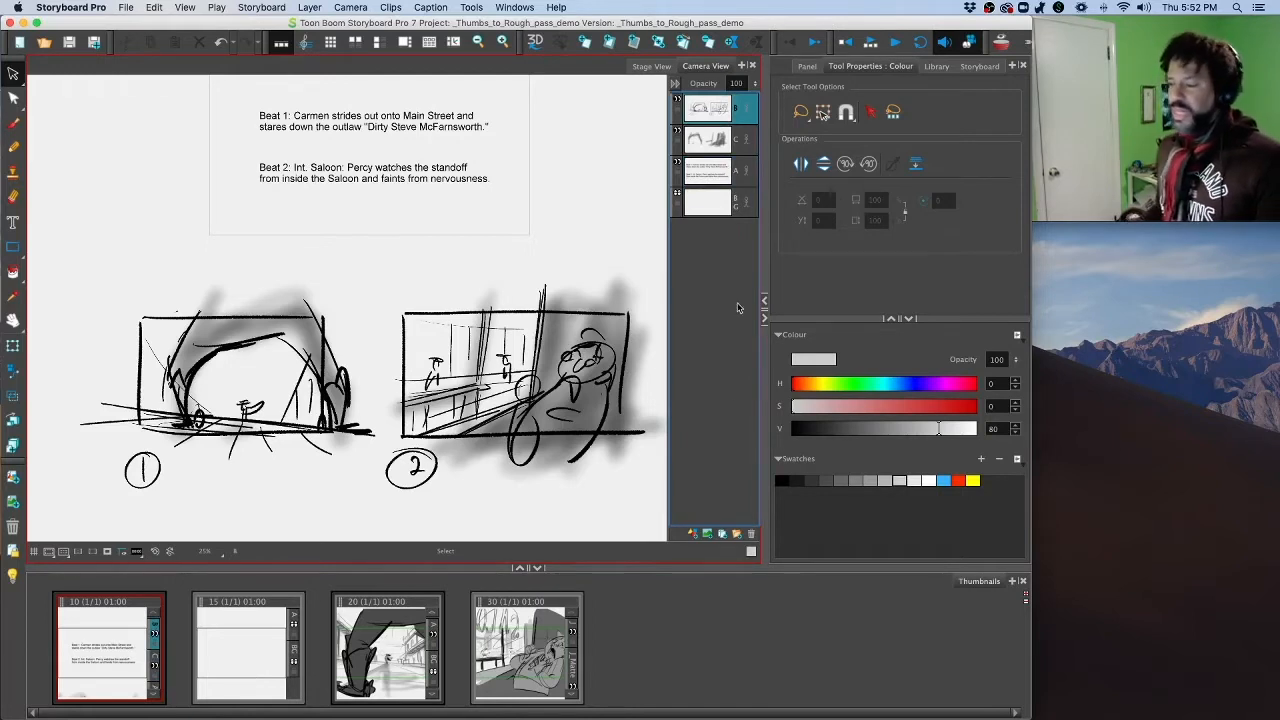
pyautogui.keyDown('shift'); pyautogui.click(706, 140); pyautogui.keyUp('shift')
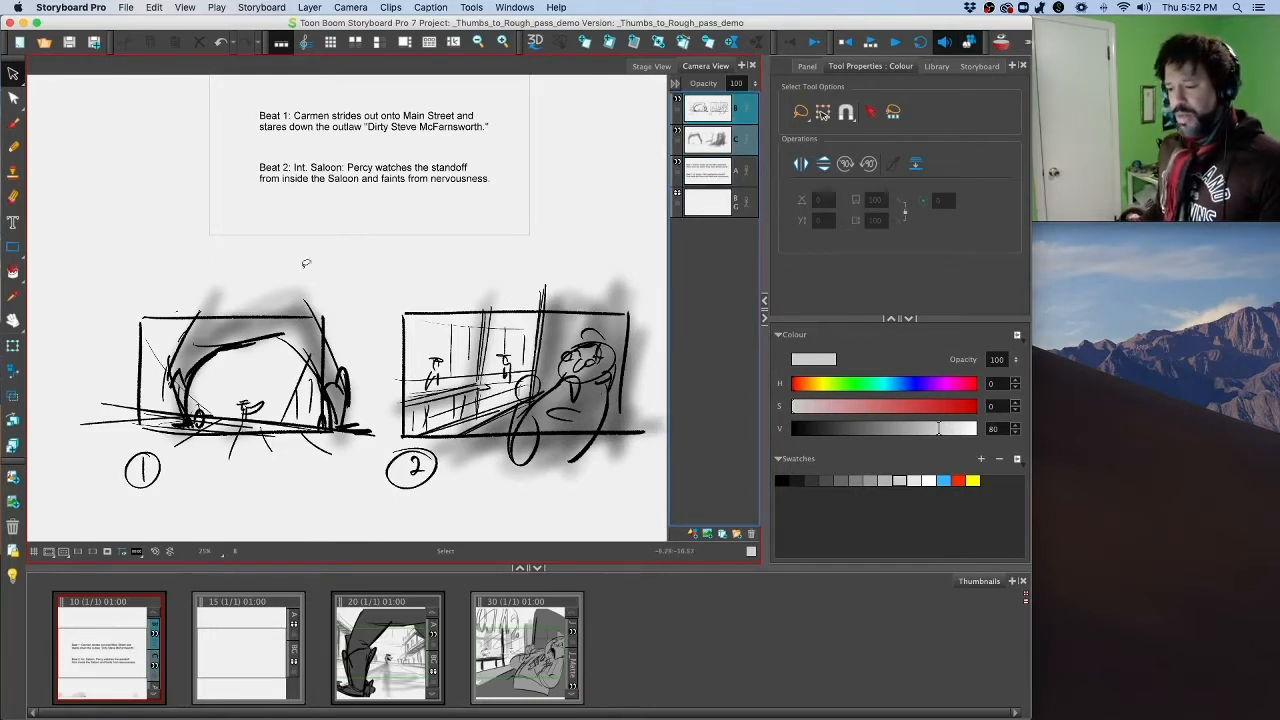
pyautogui.moveTo(309, 252)
pyautogui.mouseDown()
pyautogui.moveTo(185, 241)
pyautogui.moveTo(96, 279)
pyautogui.moveTo(52, 382)
pyautogui.moveTo(73, 492)
pyautogui.moveTo(155, 512)
pyautogui.moveTo(229, 505)
pyautogui.moveTo(375, 448)
pyautogui.moveTo(373, 361)
pyautogui.moveTo(352, 298)
pyautogui.moveTo(296, 246)
pyautogui.mouseUp()
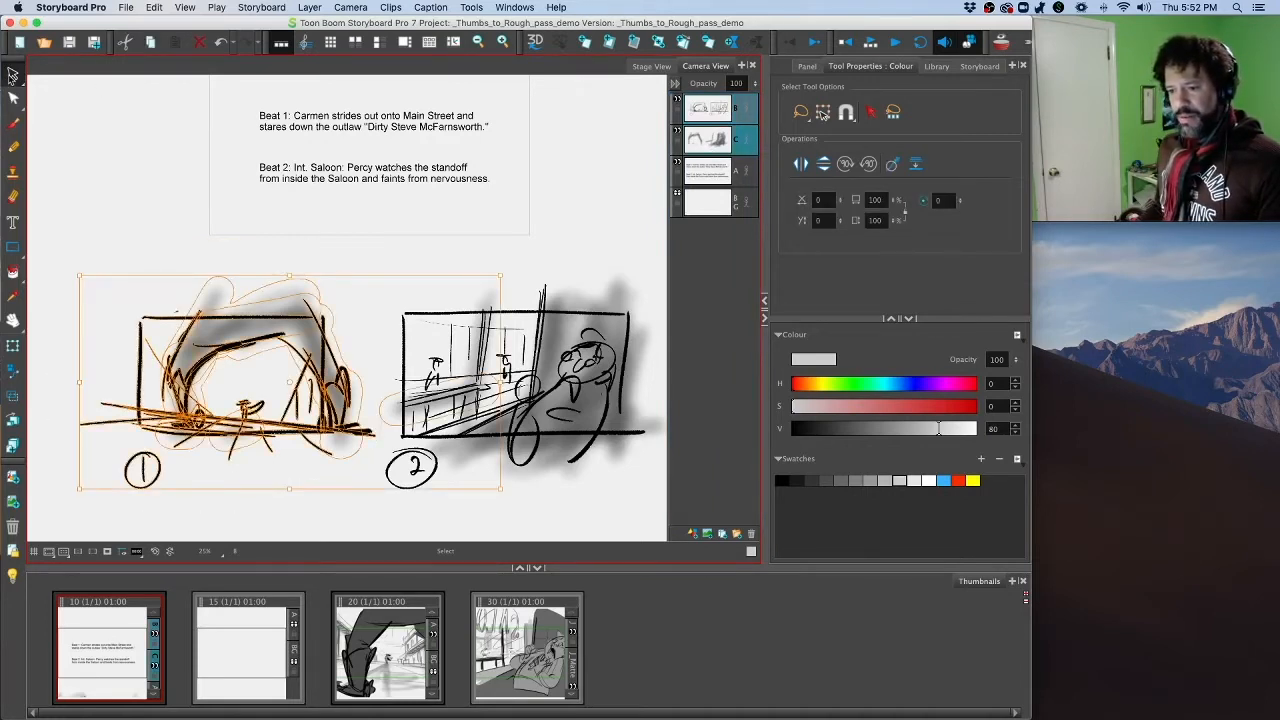
pyautogui.click(13, 72)
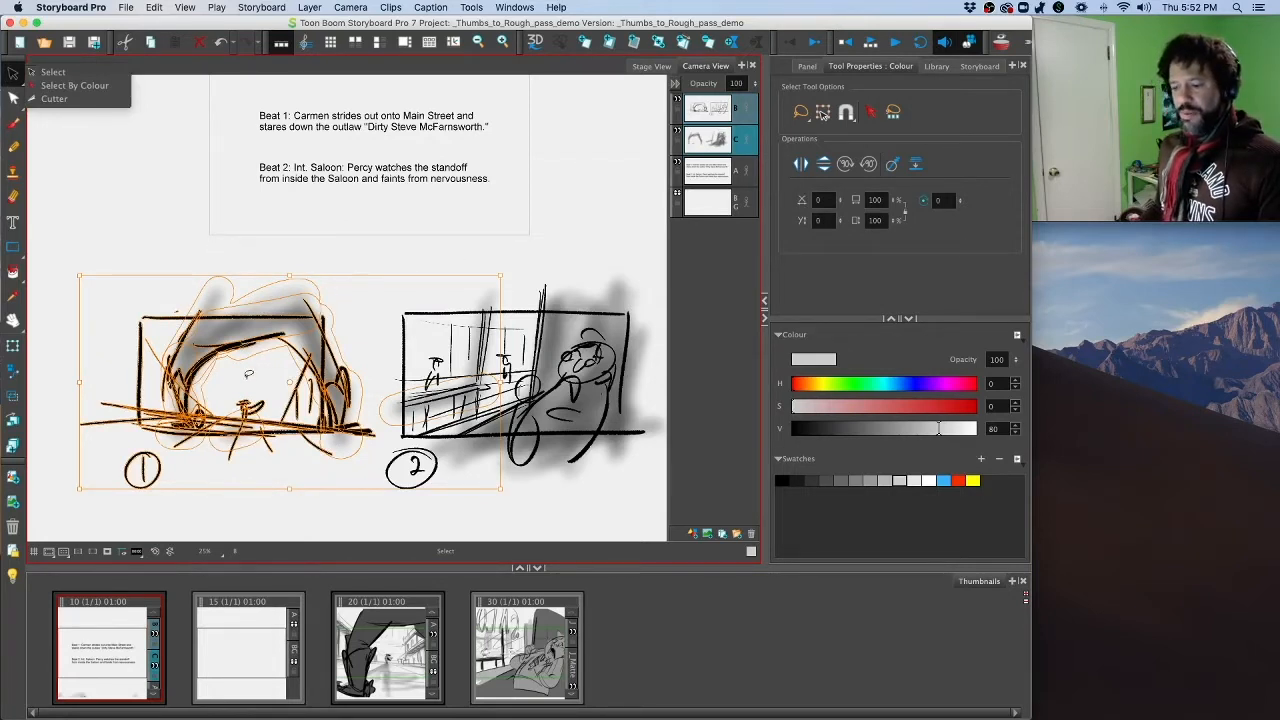
pyautogui.click(345, 260)
pyautogui.click(337, 258)
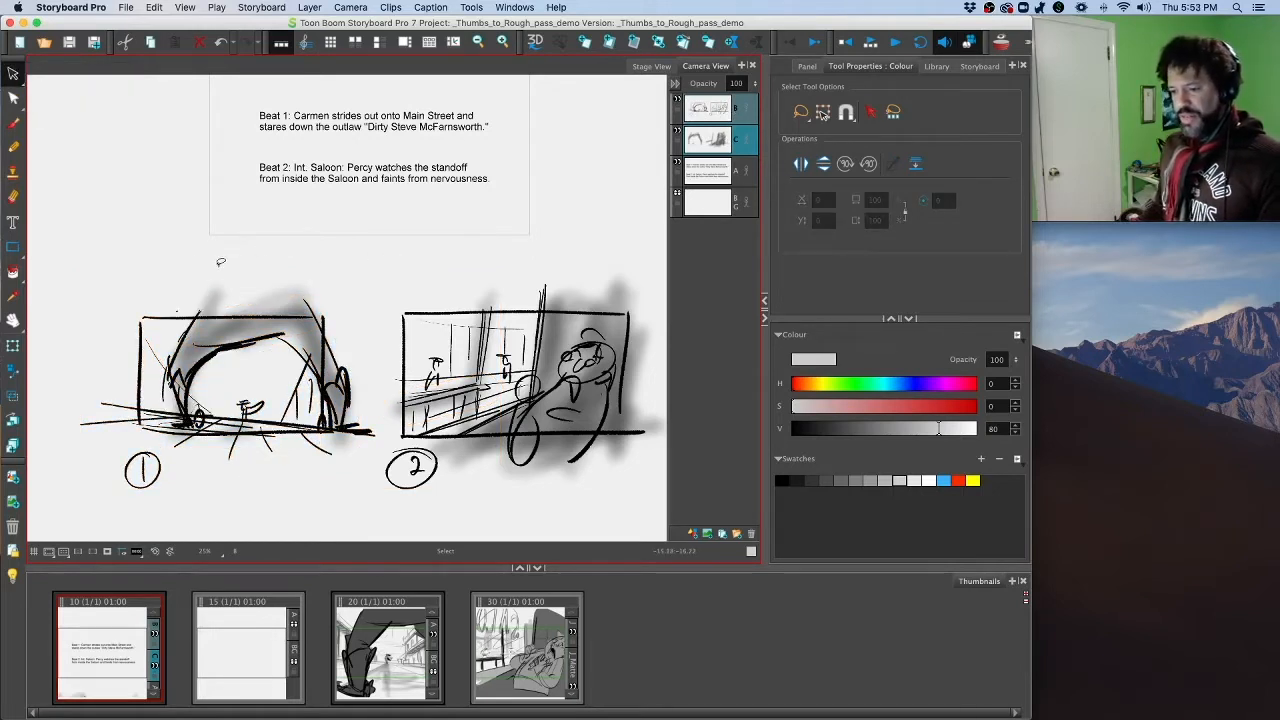
# Step: Lasso only thumbnail 1 with its shading and number, and copy it into layer A of scene 15
pyautogui.moveTo(221, 262)
pyautogui.mouseDown()
pyautogui.moveTo(181, 260)
pyautogui.moveTo(127, 295)
pyautogui.moveTo(87, 354)
pyautogui.moveTo(78, 433)
pyautogui.moveTo(120, 482)
pyautogui.moveTo(194, 494)
pyautogui.moveTo(320, 485)
pyautogui.moveTo(348, 463)
pyautogui.moveTo(371, 361)
pyautogui.moveTo(359, 304)
pyautogui.moveTo(293, 266)
pyautogui.moveTo(212, 262)
pyautogui.mouseUp()
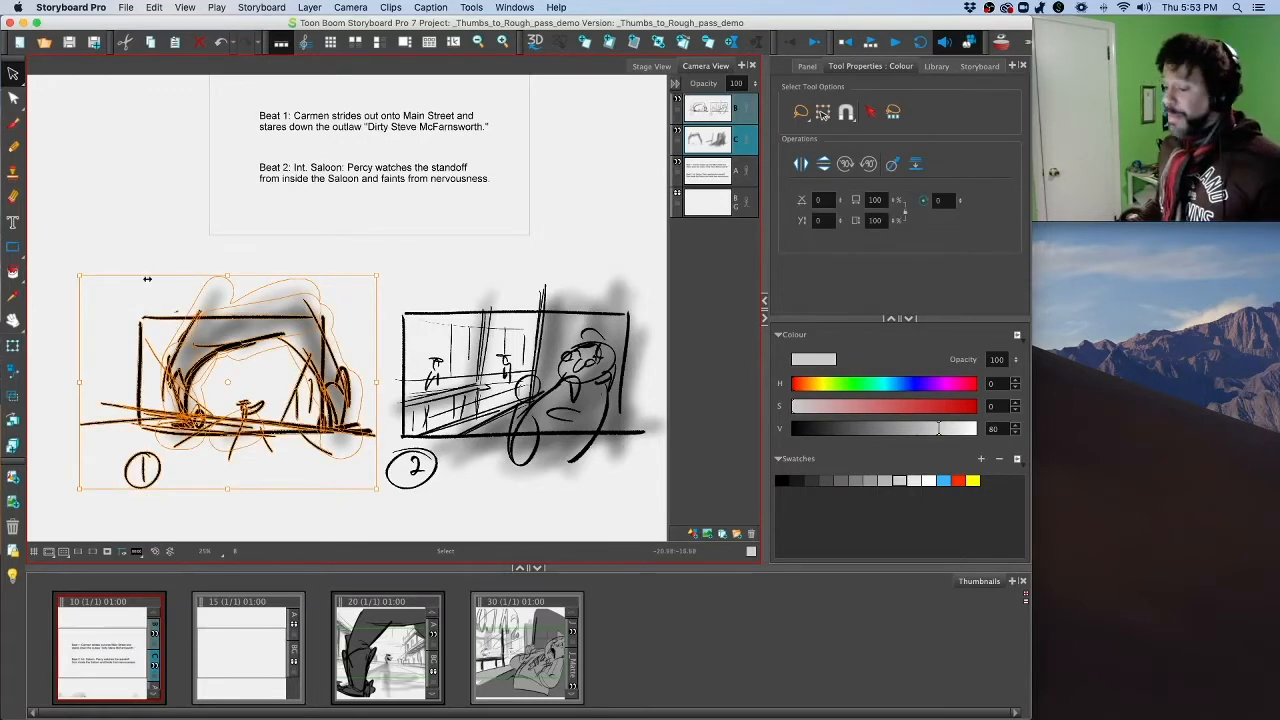
pyautogui.click(218, 603)
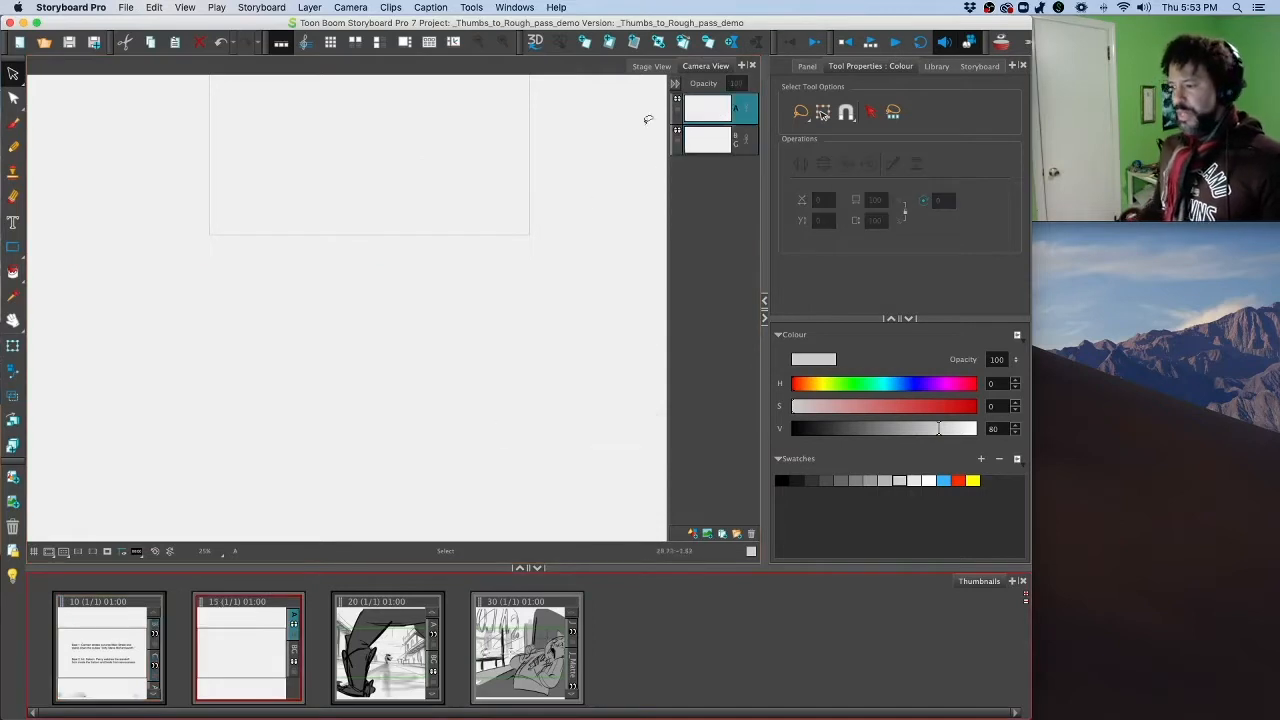
pyautogui.moveTo(320, 178); pyautogui.dragTo(445, 352)
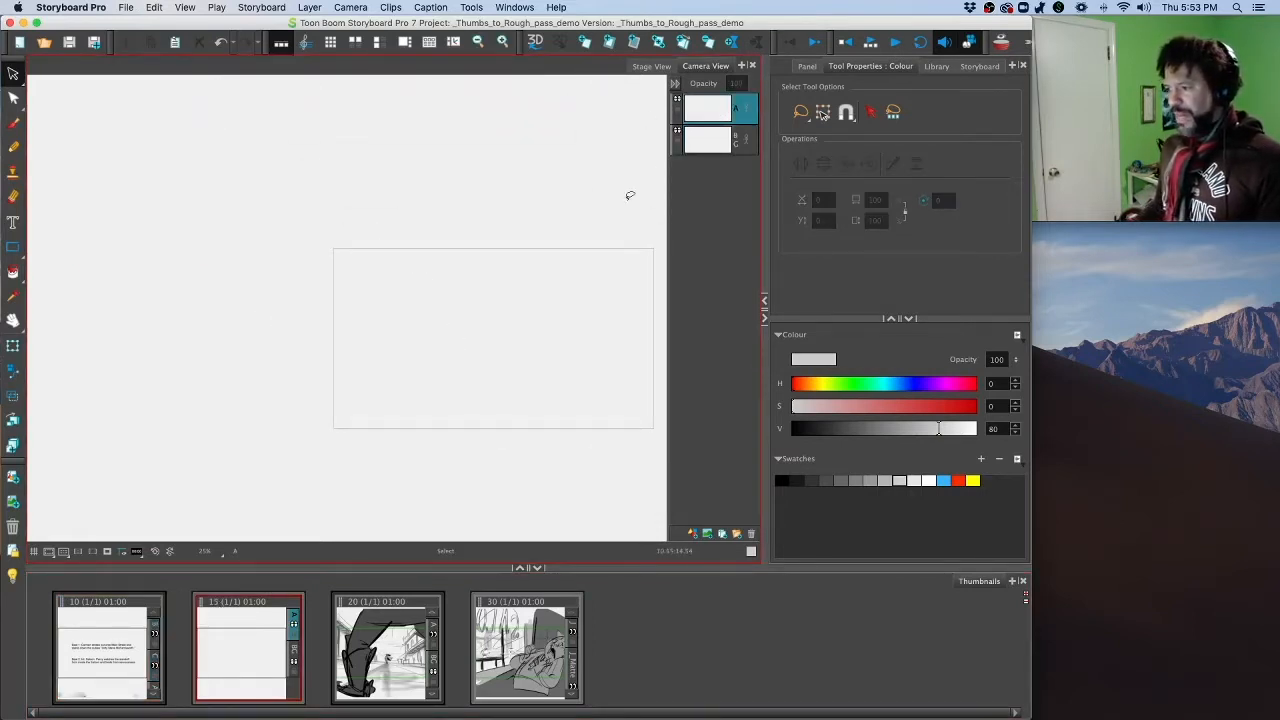
pyautogui.click(703, 113)
pyautogui.moveTo(363, 434); pyautogui.dragTo(366, 182)
pyautogui.click(398, 287)
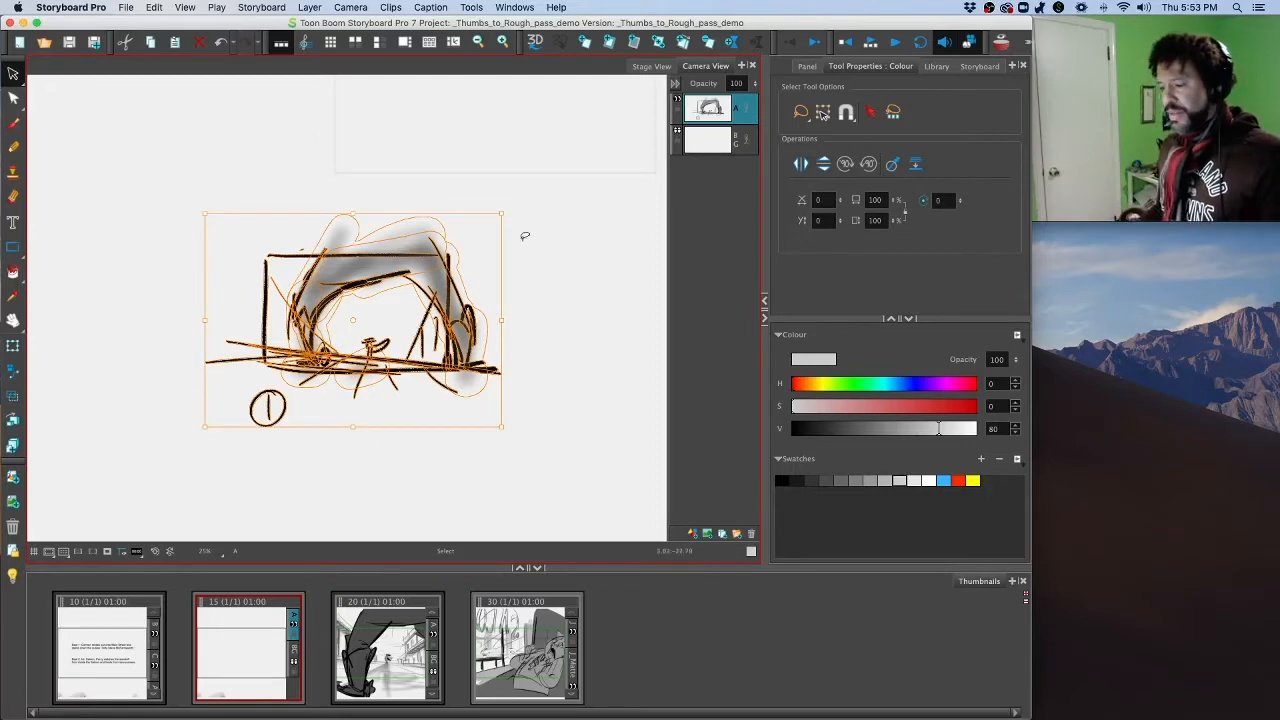
# Step: Try enlarging the pasted thumbnail in scene 15 and undo the scaling
pyautogui.moveTo(503, 212)
pyautogui.mouseDown()
pyautogui.moveTo(660, 80)
pyautogui.moveTo(740, 42)
pyautogui.mouseUp()
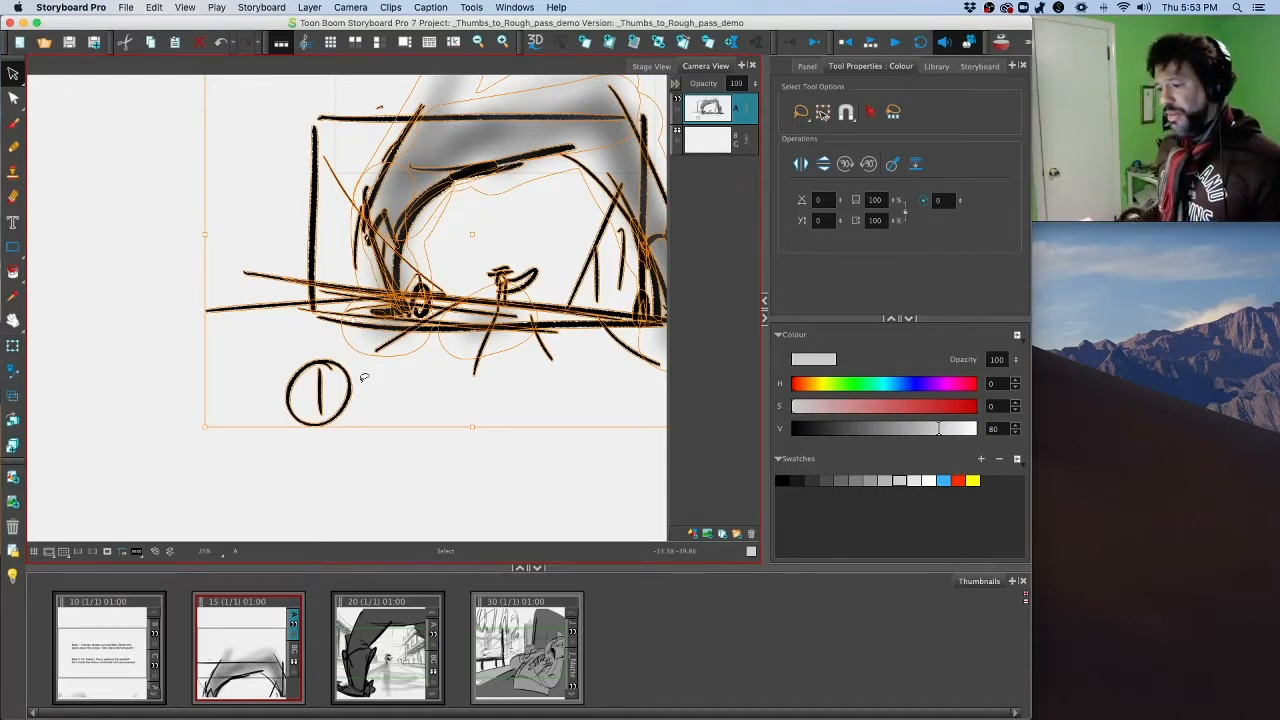
pyautogui.press('super+z')
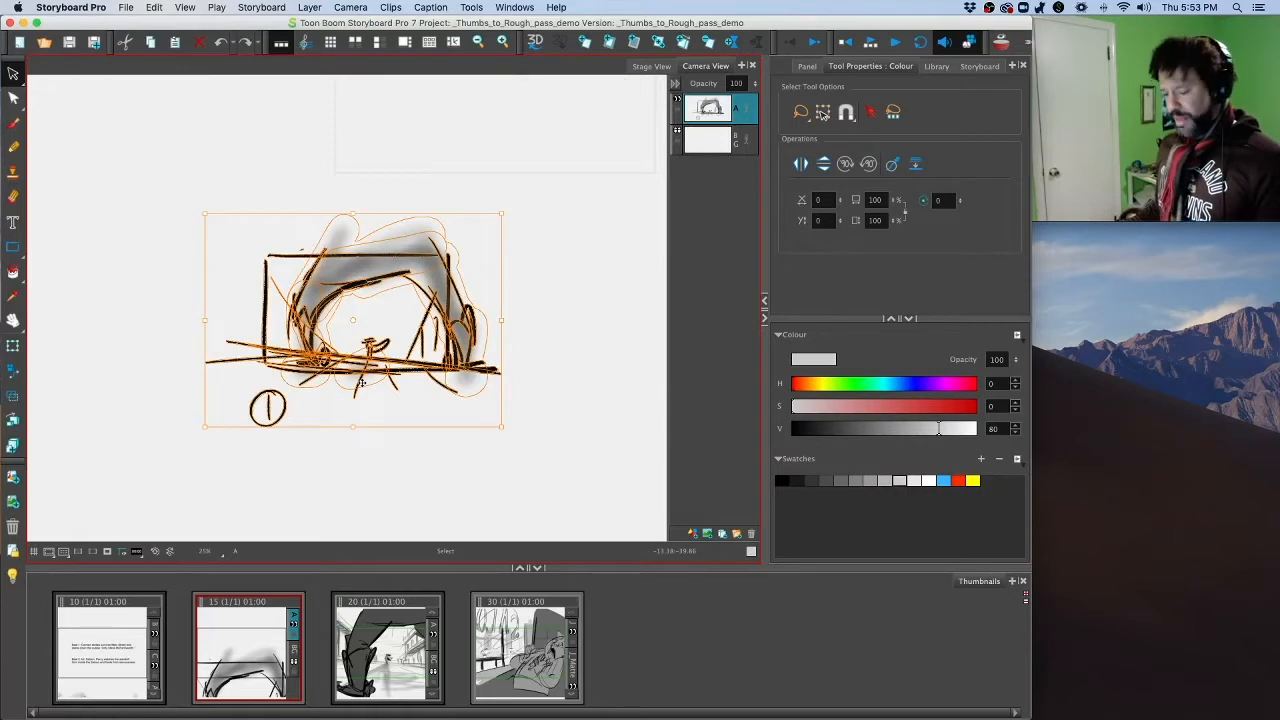
# Step: Move the pasted thumbnail outside the camera frame, placing it just beyond the frame's right edge as a reference
pyautogui.press('1')
pyautogui.press('1')
pyautogui.moveTo(365, 325)
pyautogui.mouseDown()
pyautogui.moveTo(320, 319)
pyautogui.moveTo(155, 204)
pyautogui.mouseUp()
pyautogui.moveTo(262, 296); pyautogui.dragTo(320, 411)
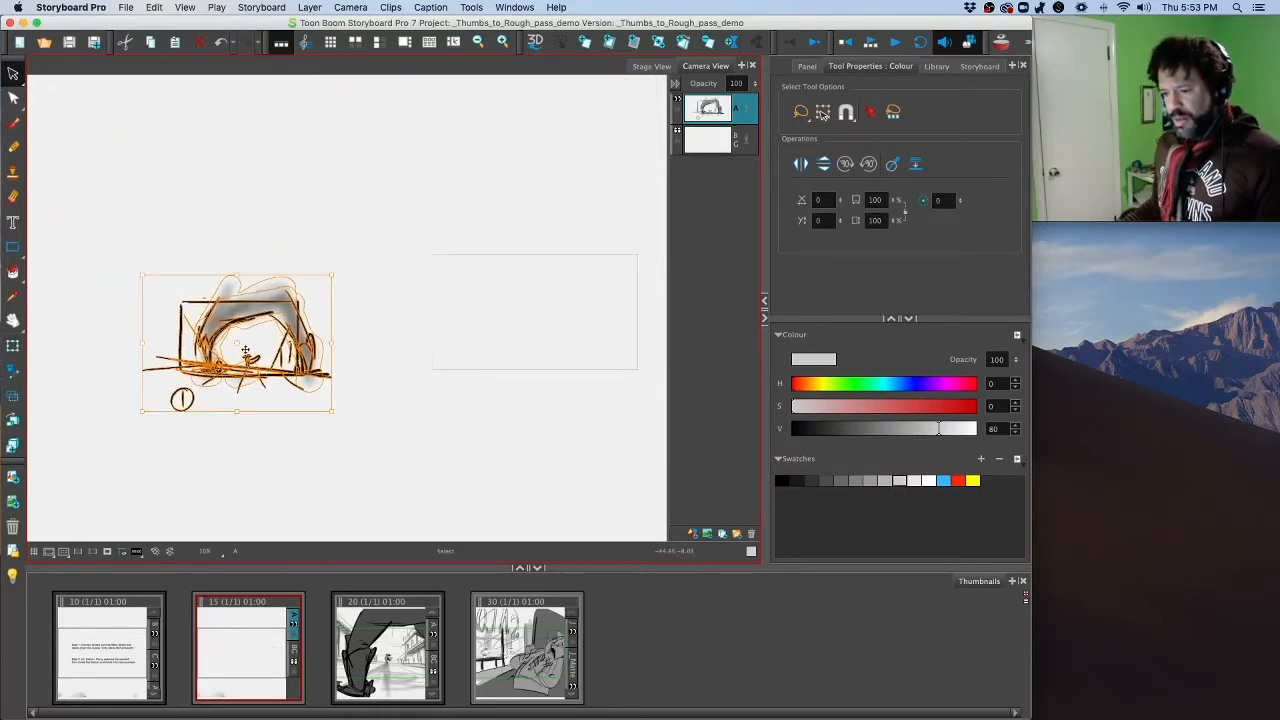
pyautogui.moveTo(248, 355)
pyautogui.mouseDown()
pyautogui.moveTo(274, 309)
pyautogui.moveTo(262, 332)
pyautogui.moveTo(528, 514)
pyautogui.moveTo(649, 487)
pyautogui.mouseUp()
pyautogui.moveTo(462, 457); pyautogui.dragTo(262, 445)
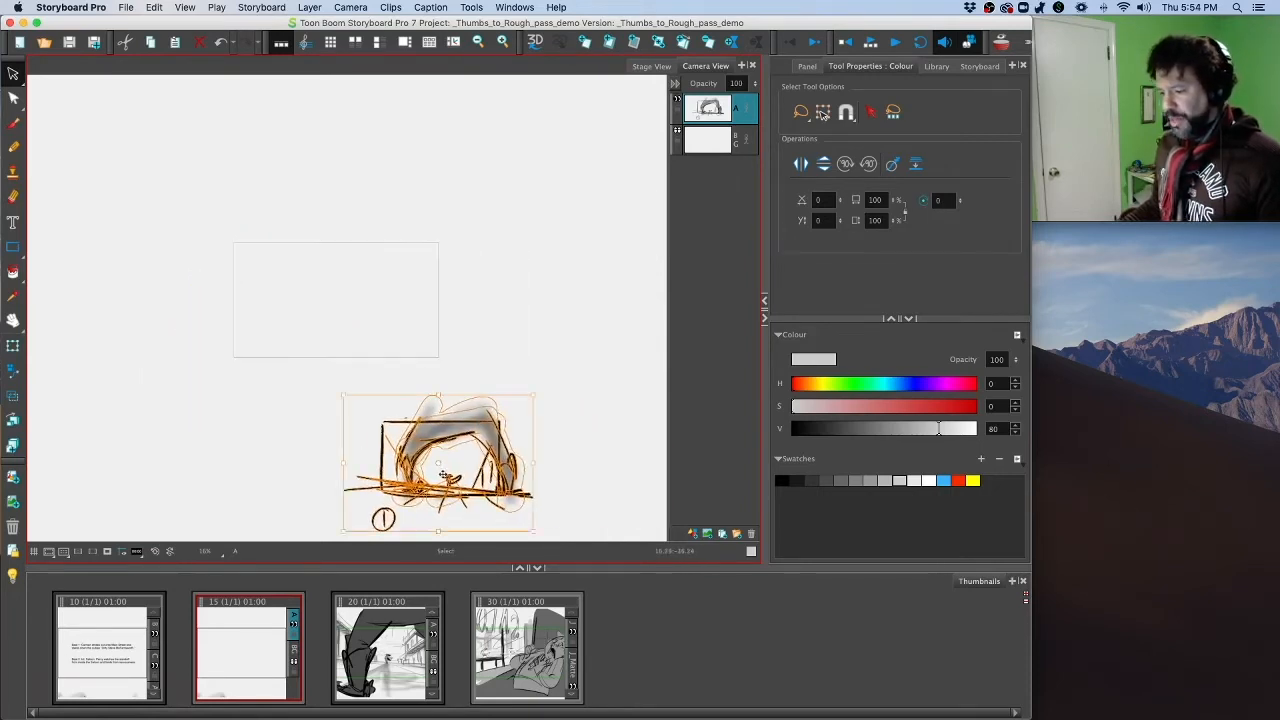
pyautogui.moveTo(451, 470)
pyautogui.mouseDown()
pyautogui.moveTo(570, 336)
pyautogui.moveTo(556, 313)
pyautogui.moveTo(575, 311)
pyautogui.mouseUp()
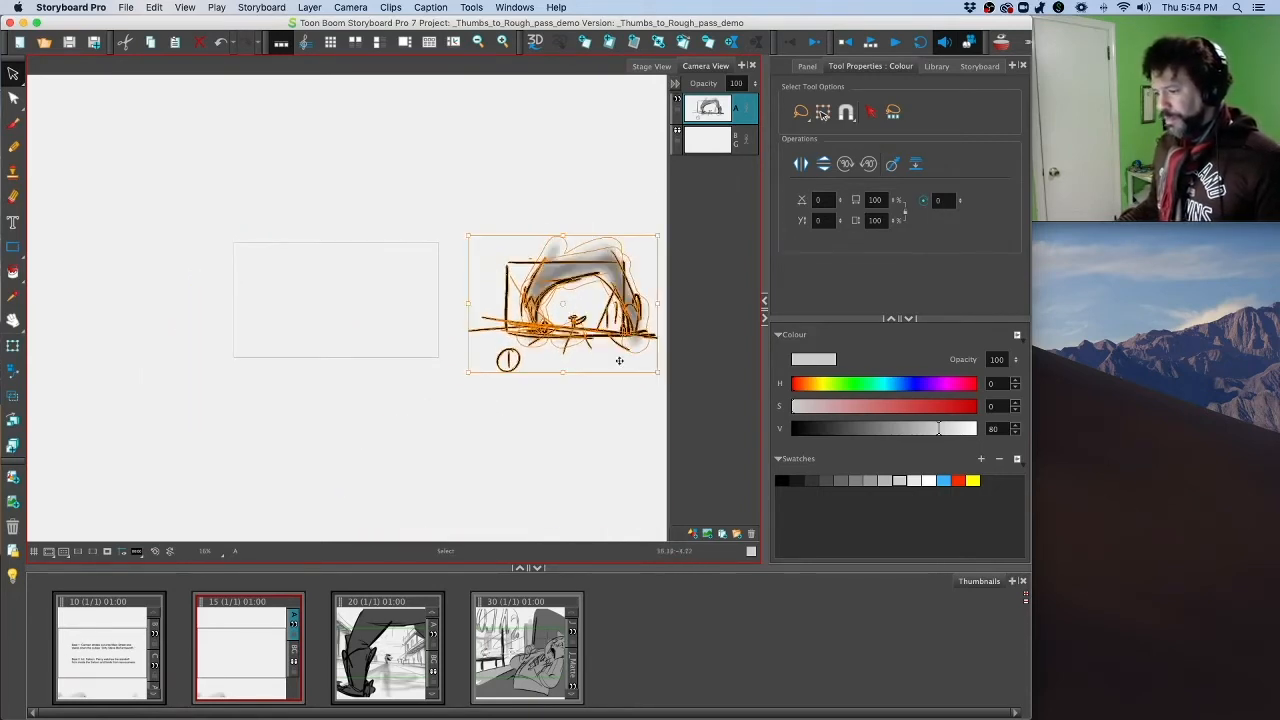
# Step: Add a new vector layer above the thumbnail's layer A in scene 15
pyautogui.click(12, 74)
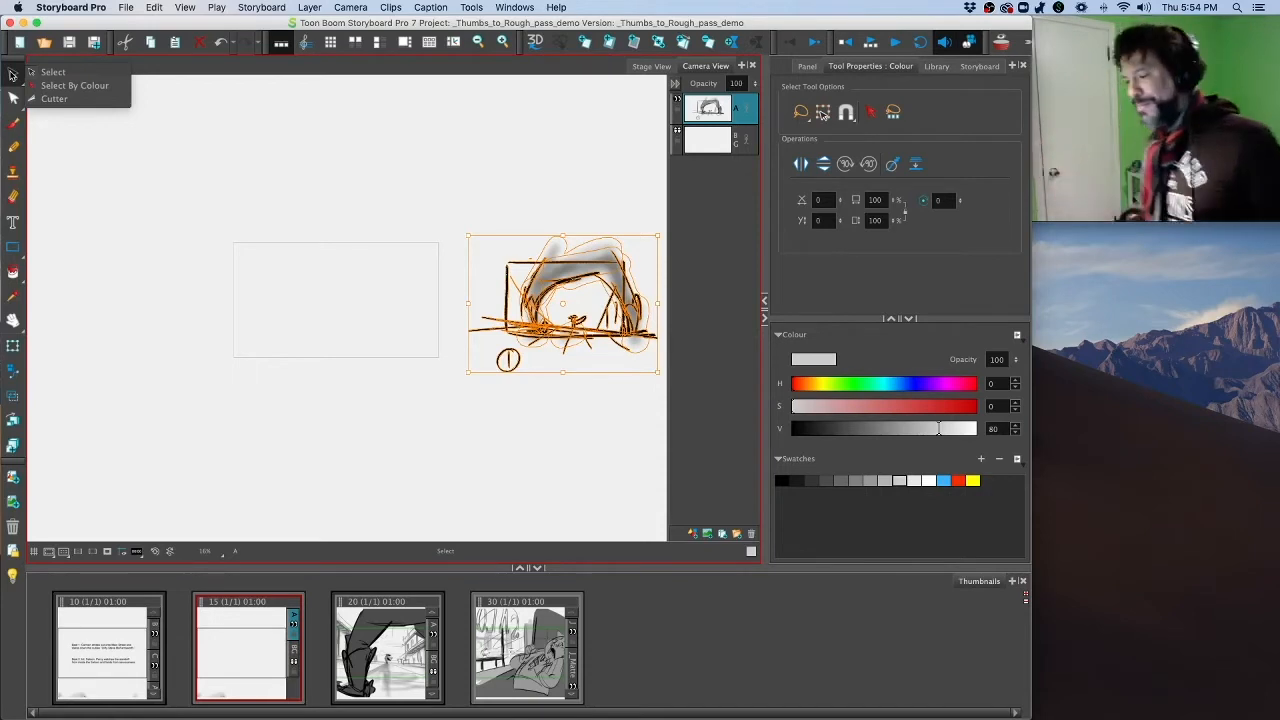
pyautogui.click(692, 538)
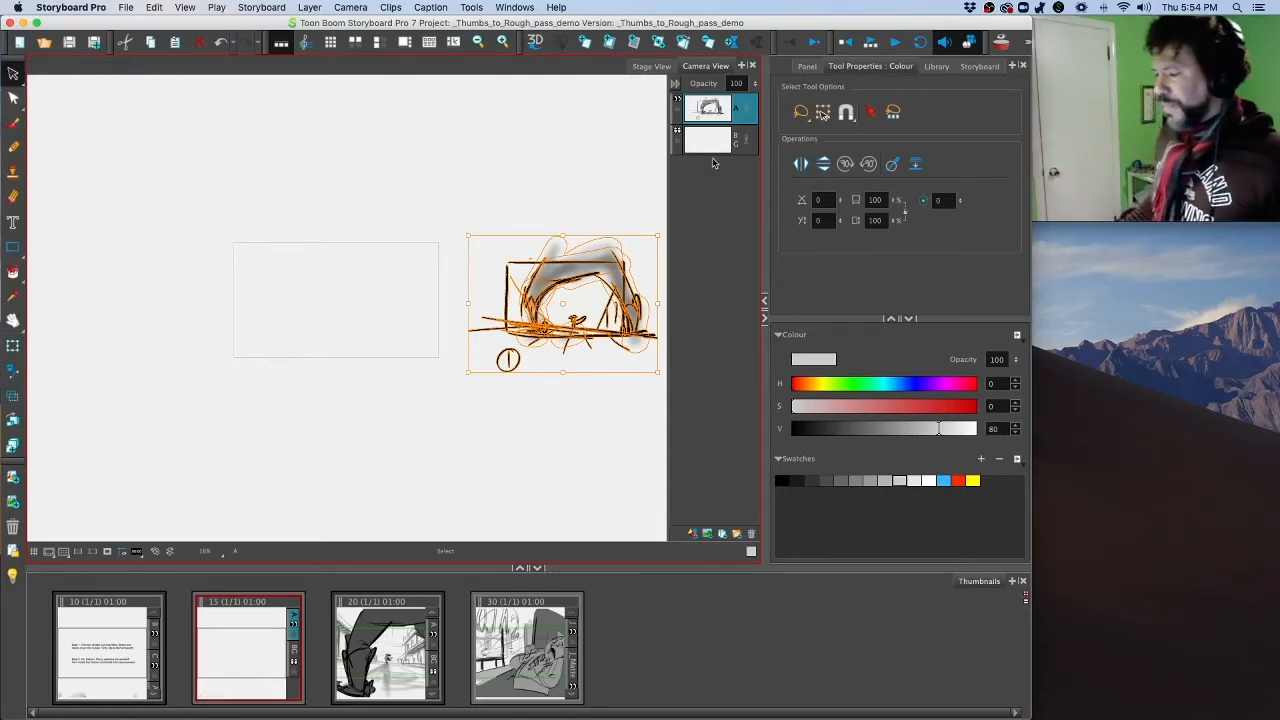
pyautogui.click(693, 534)
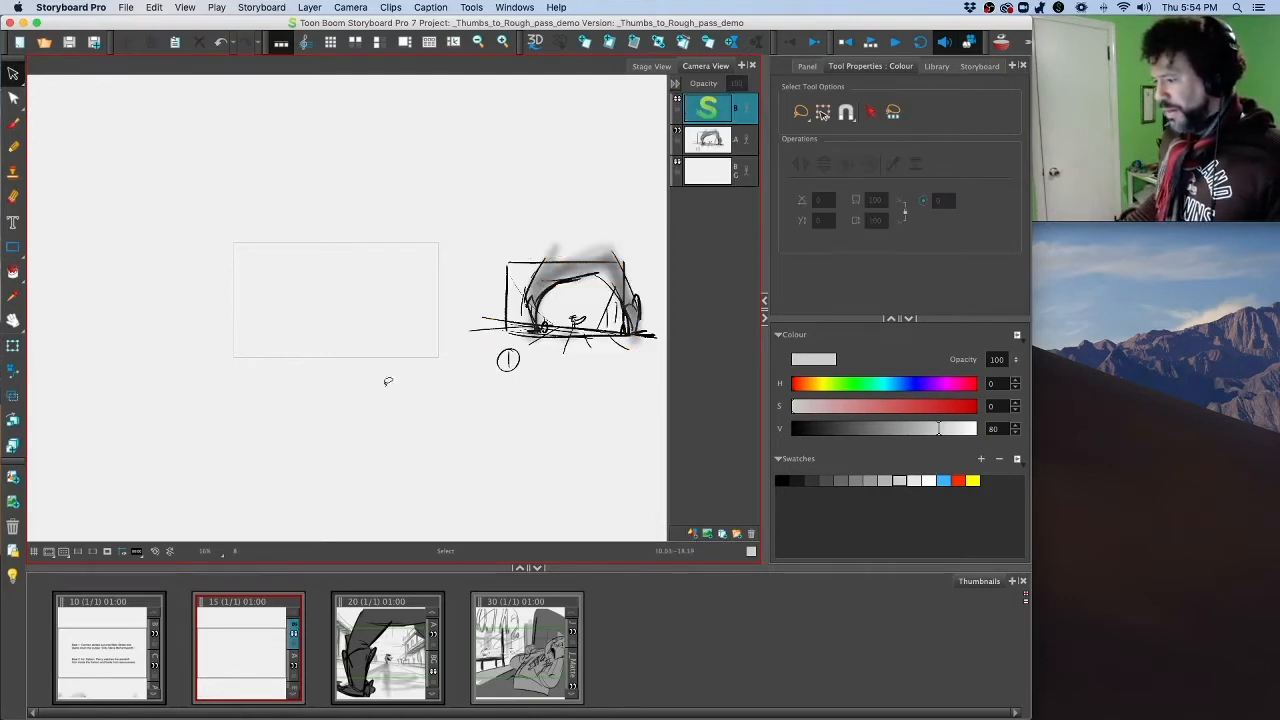
# Step: Set the Brush tool to the China Marker preset with the black swatch
pyautogui.click(14, 123)
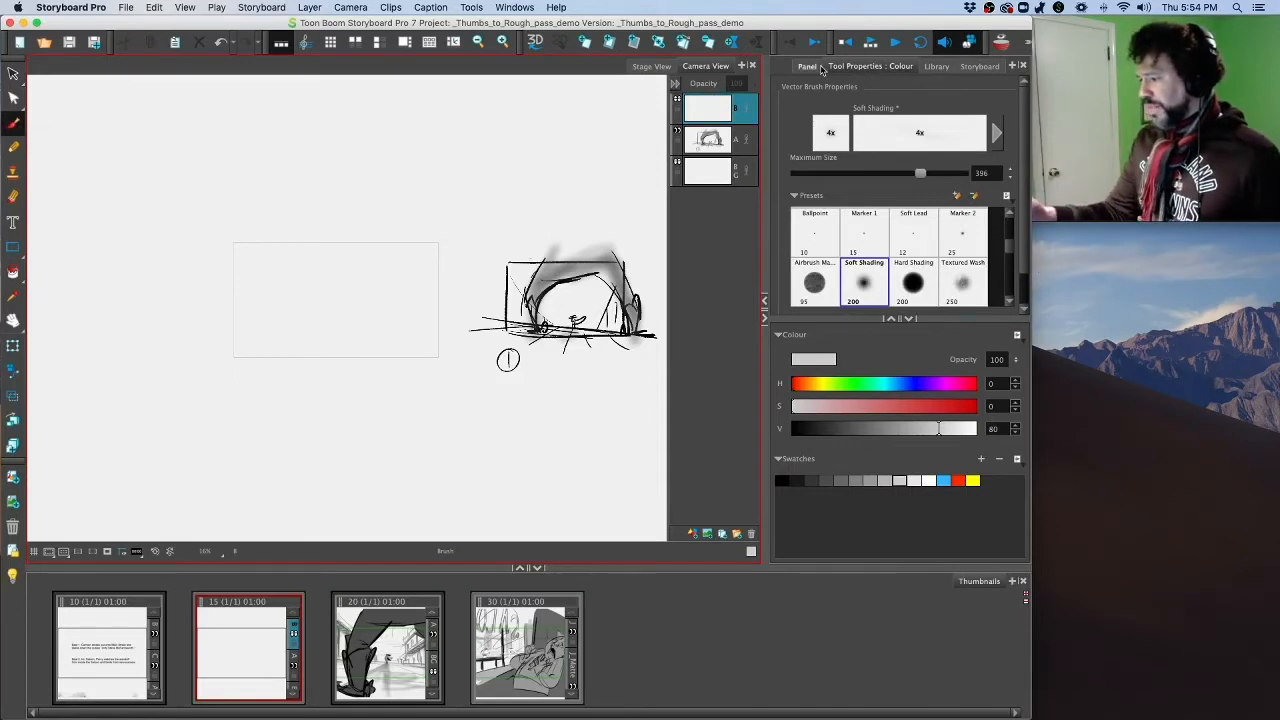
pyautogui.click(809, 66)
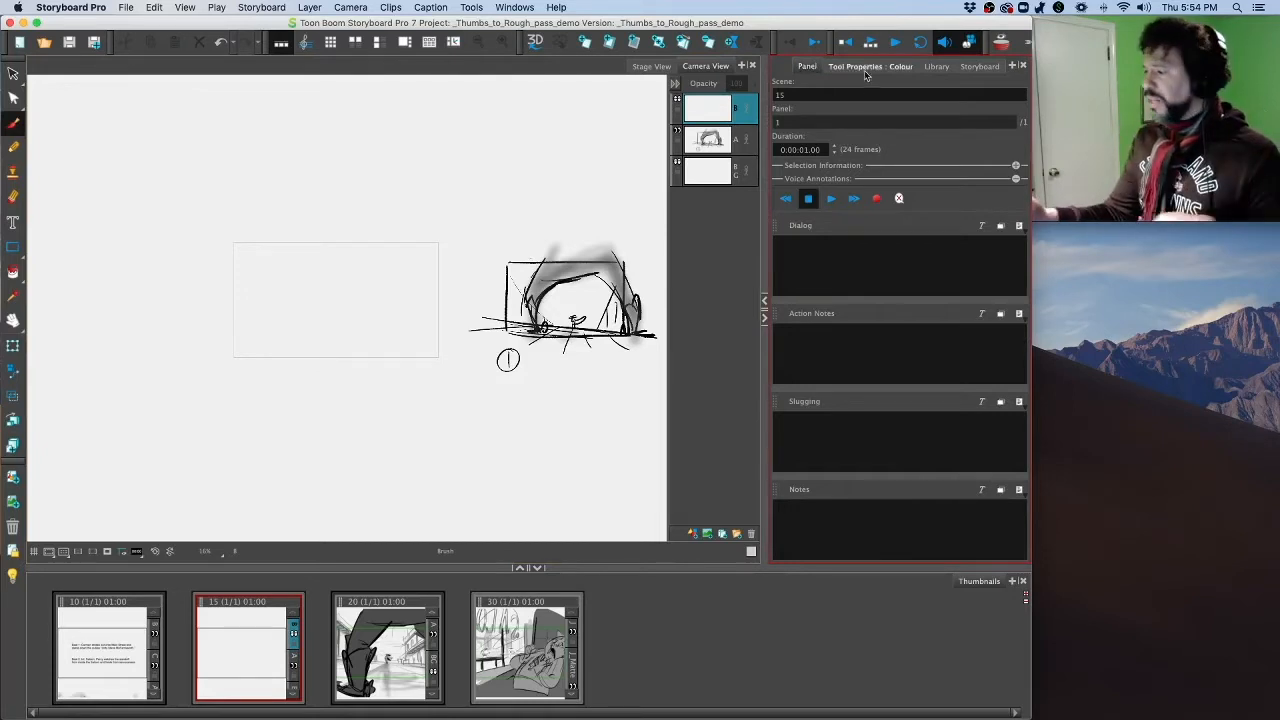
pyautogui.click(860, 66)
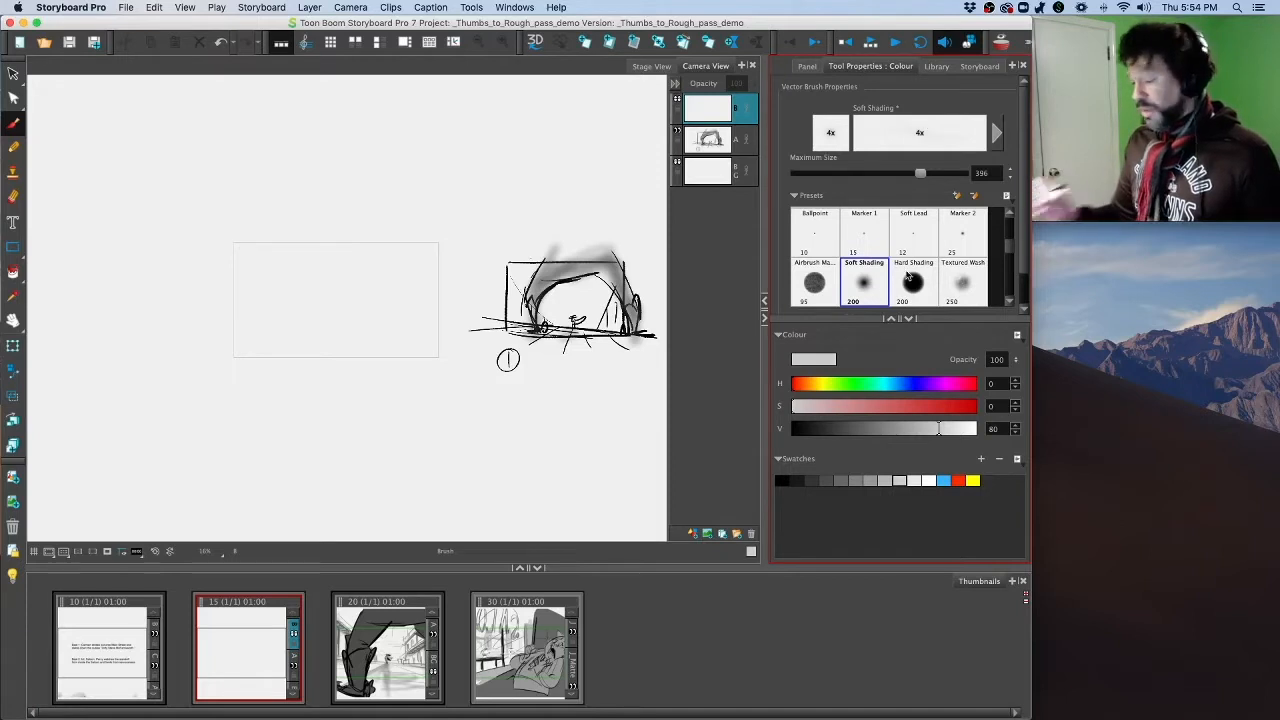
pyautogui.scroll(-3, 1011, 247)
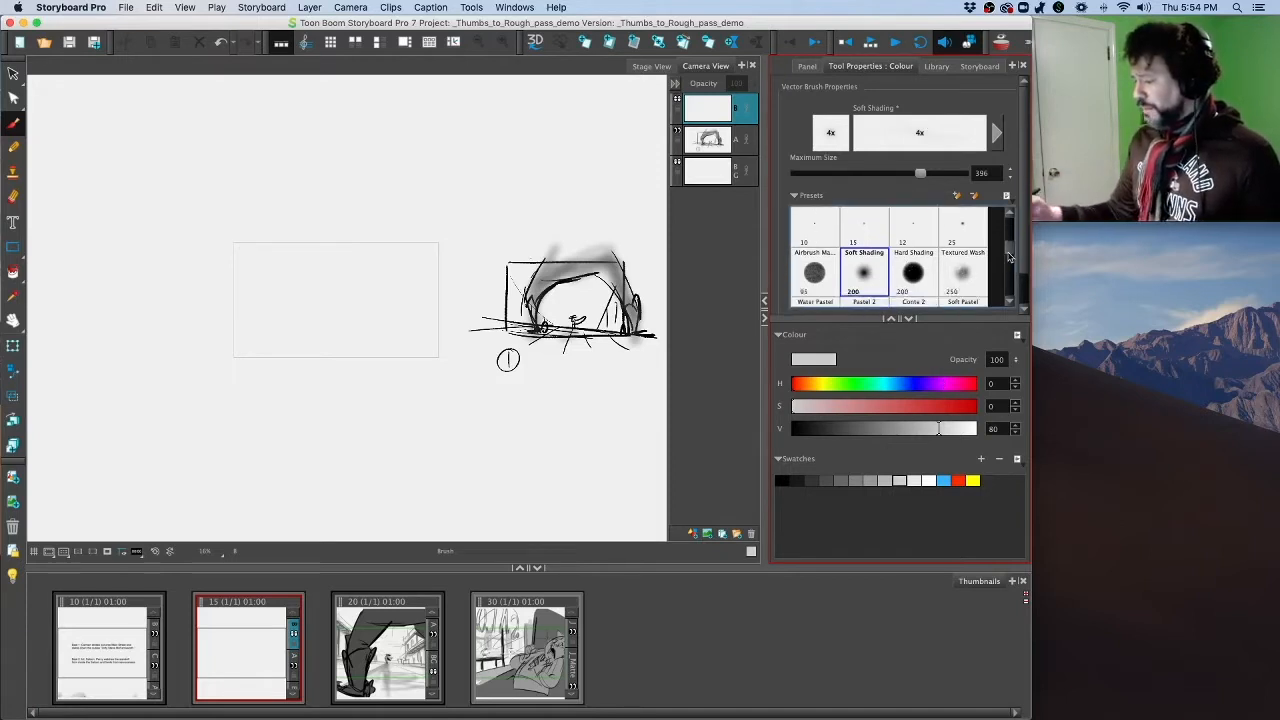
pyautogui.click(867, 284)
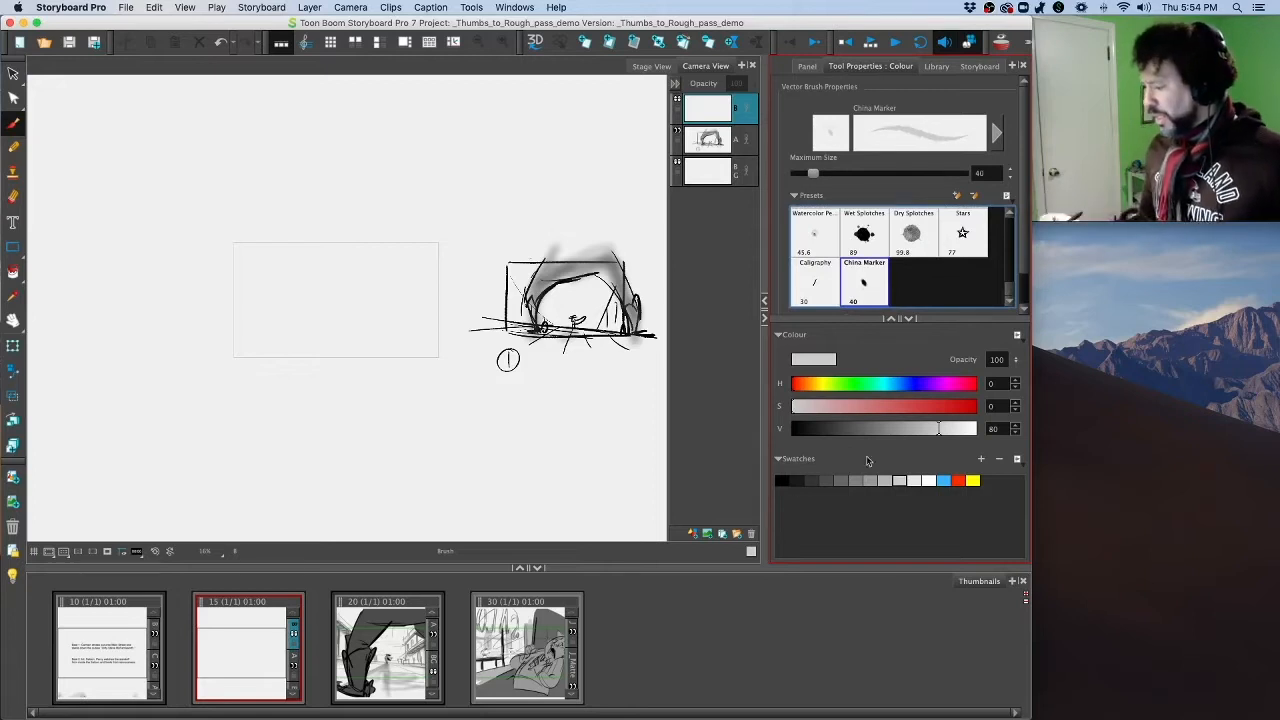
pyautogui.click(782, 481)
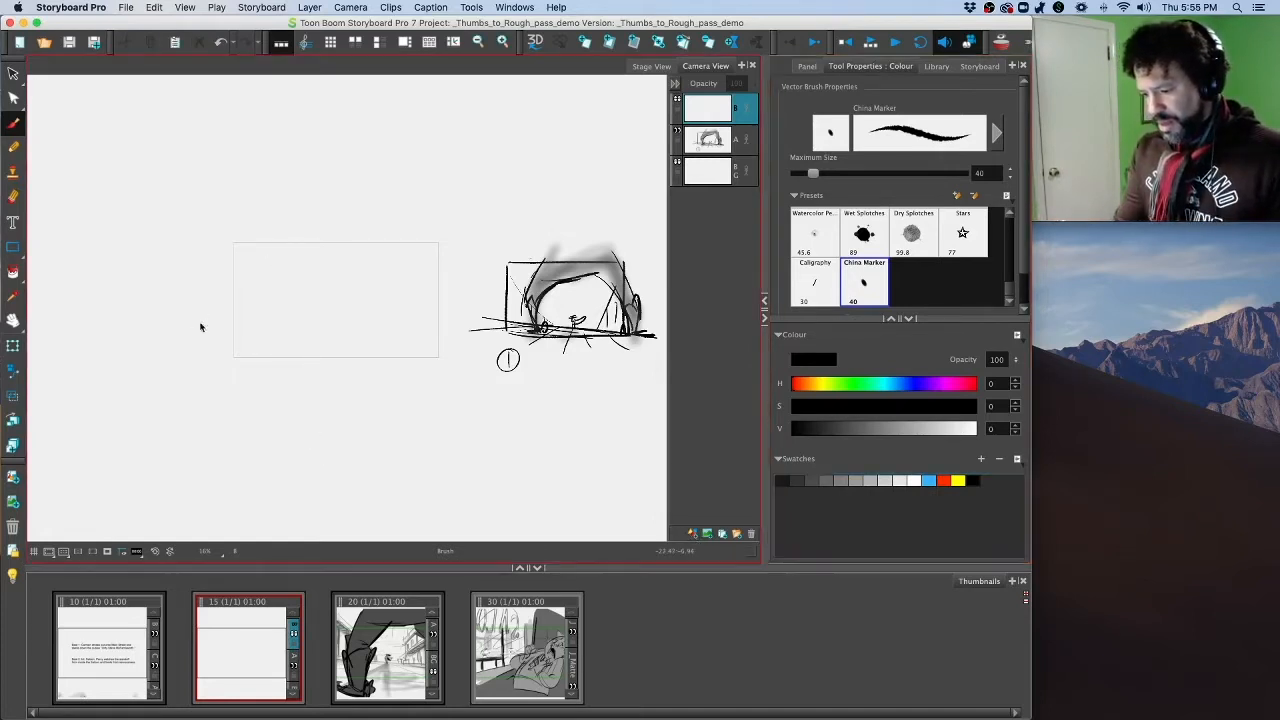
# Step: Sketch a fan of six perspective lines spreading from the camera frame's lower-left side on layer B, and save the project
pyautogui.moveTo(200, 326)
pyautogui.mouseDown()
pyautogui.moveTo(326, 187)
pyautogui.moveTo(360, 241)
pyautogui.moveTo(195, 338)
pyautogui.mouseUp()
pyautogui.moveTo(428, 260); pyautogui.dragTo(208, 340)
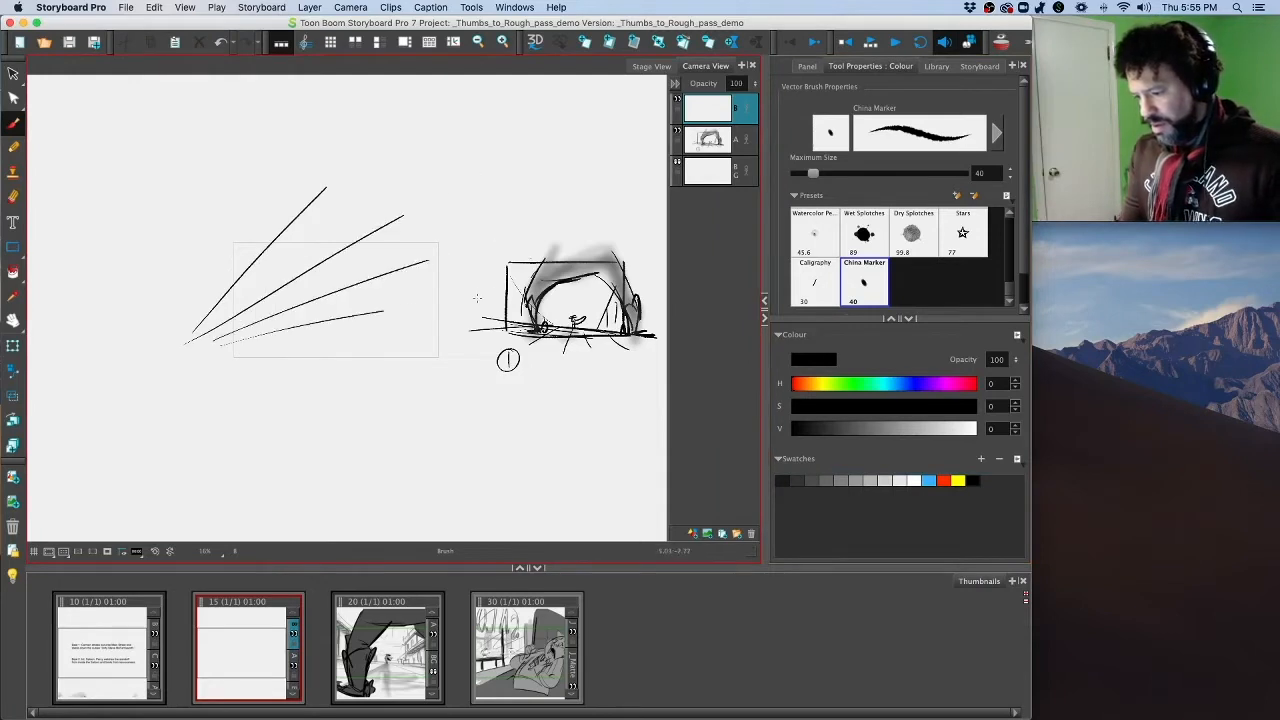
pyautogui.moveTo(506, 295); pyautogui.dragTo(210, 342)
pyautogui.moveTo(452, 317)
pyautogui.mouseDown()
pyautogui.moveTo(228, 340)
pyautogui.moveTo(448, 343)
pyautogui.mouseUp()
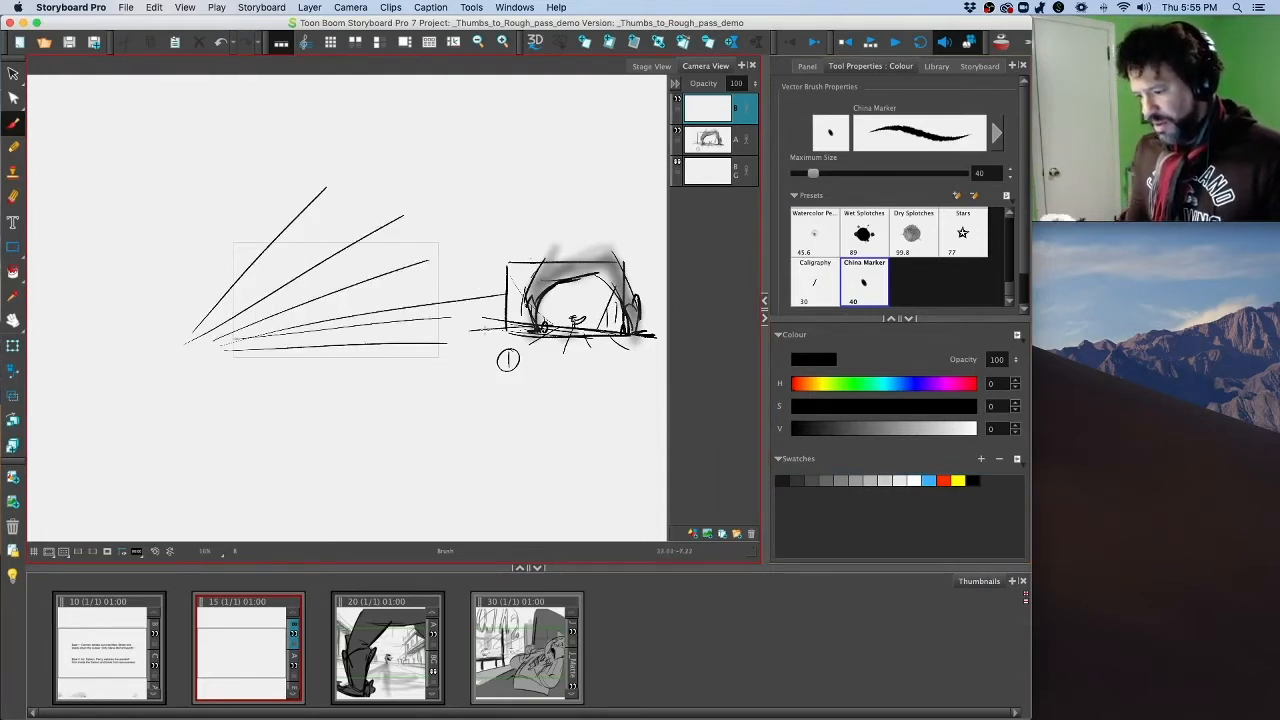
pyautogui.press('super+s')
# Step: Sketch four opposing perspective lines across the camera frame, converging toward its right side
pyautogui.moveTo(226, 207); pyautogui.dragTo(474, 287)
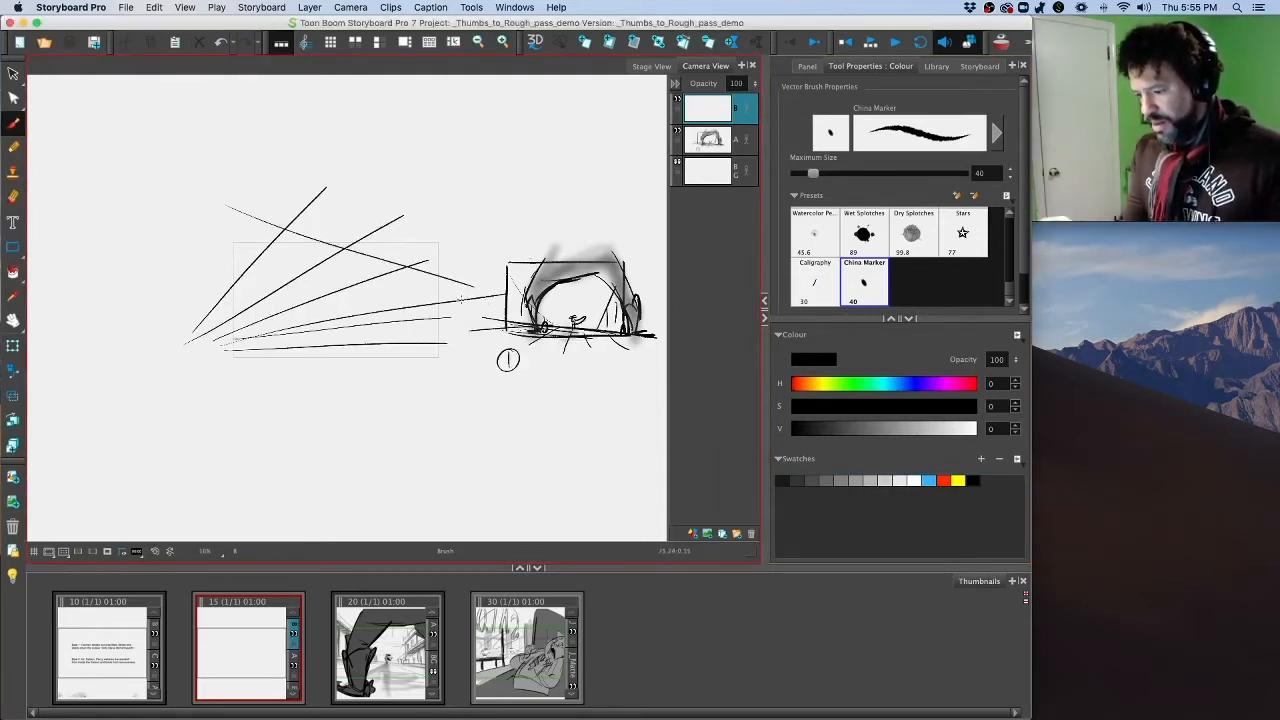
pyautogui.moveTo(200, 272); pyautogui.dragTo(476, 290)
pyautogui.moveTo(216, 322); pyautogui.dragTo(505, 323)
pyautogui.moveTo(214, 350); pyautogui.dragTo(459, 347)
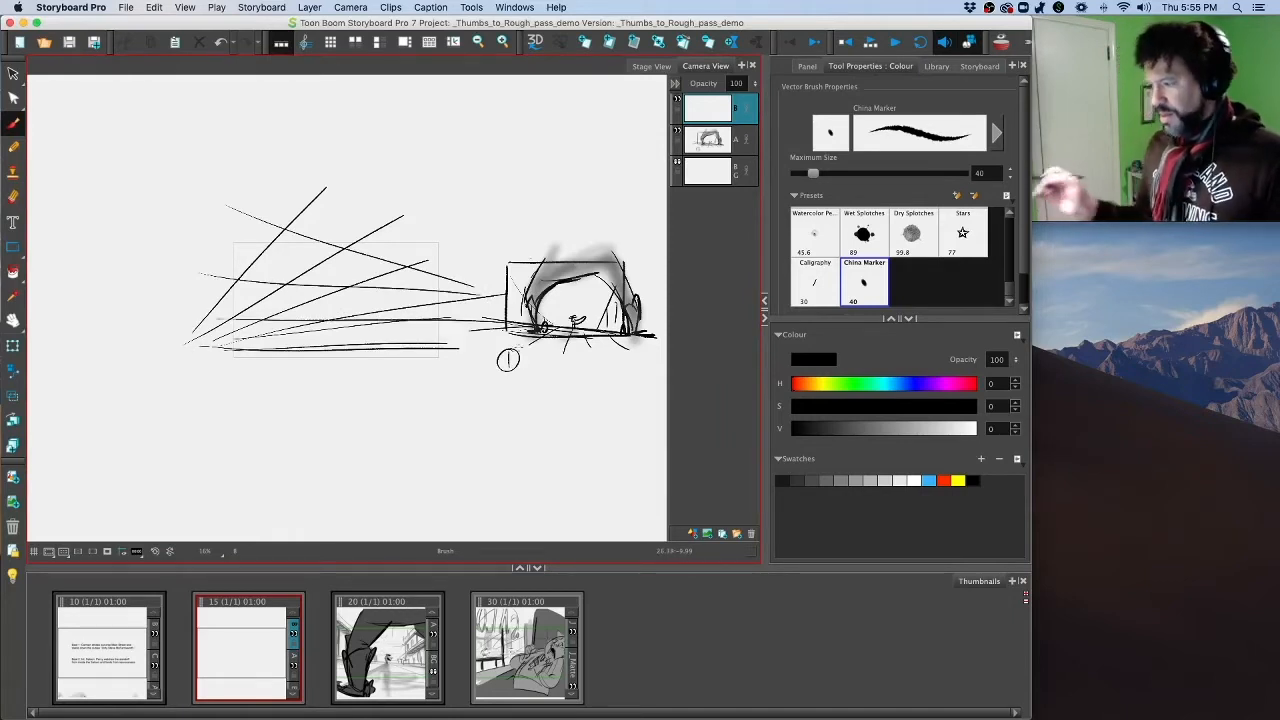
# Step: Lower the opacity of perspective guide layer B to 20
pyautogui.click(736, 84)
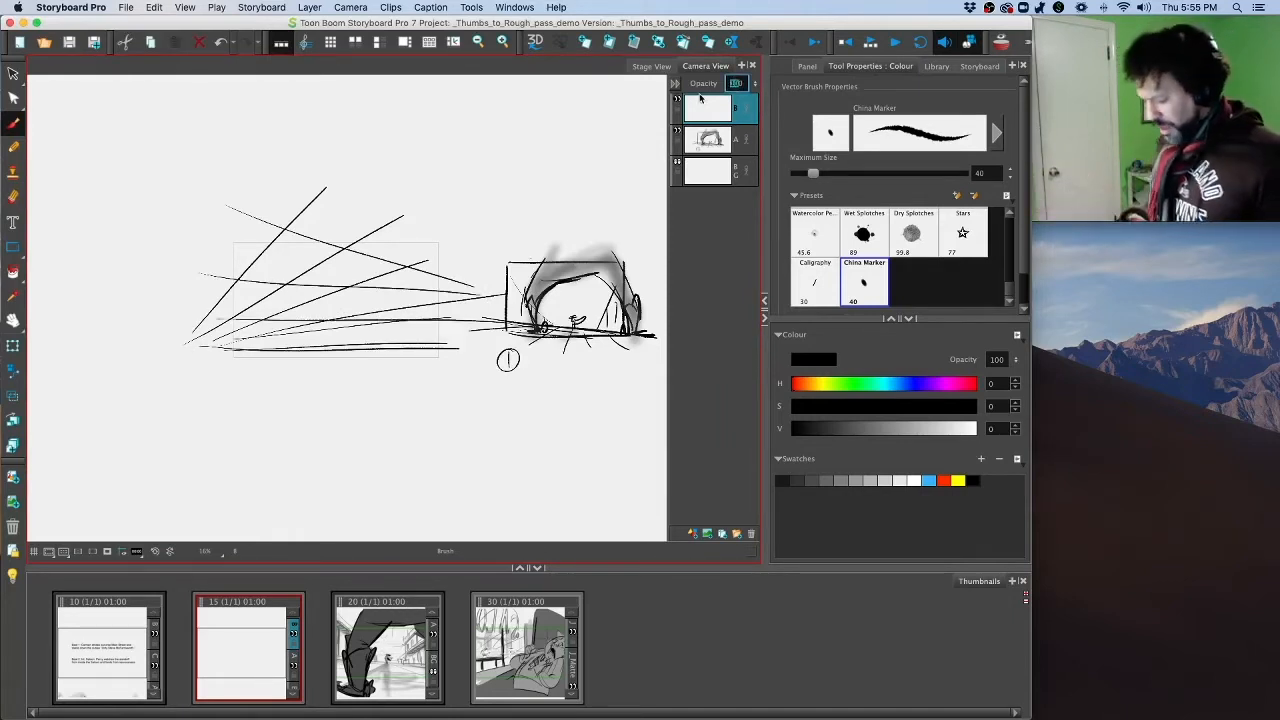
pyautogui.write('20')
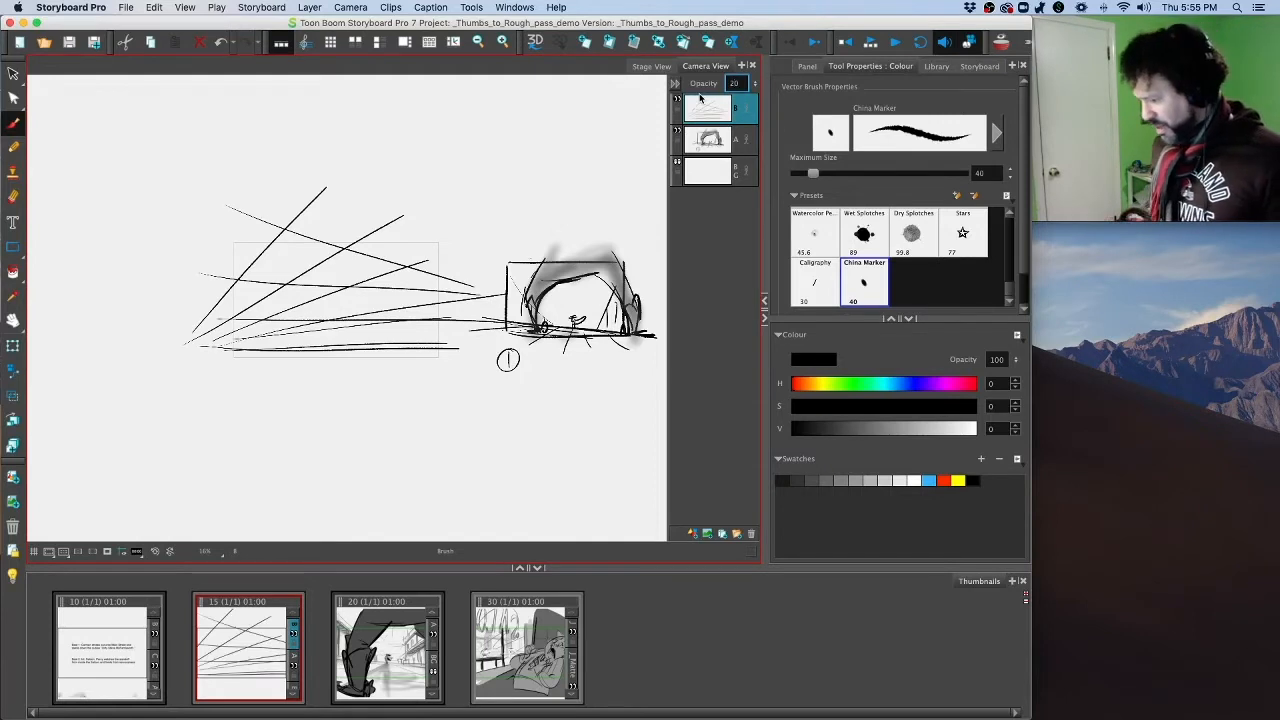
pyautogui.press('Return')
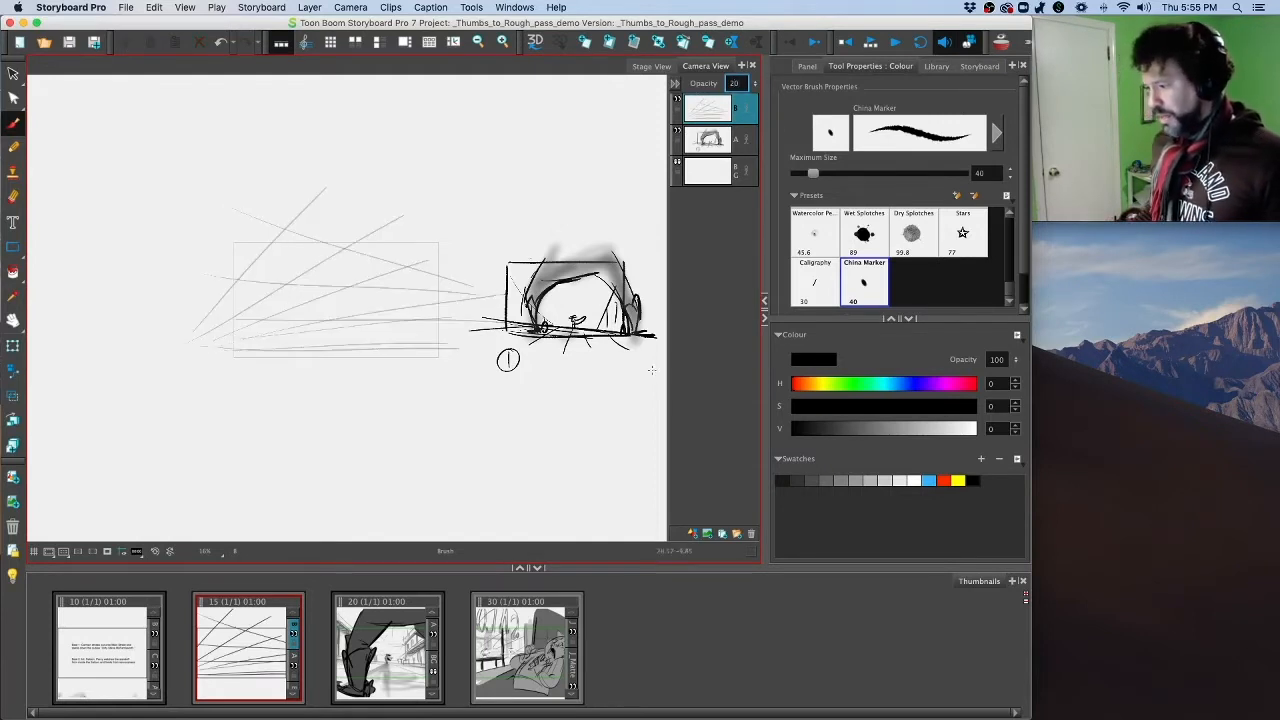
# Step: Add a new layer above layer B and increase the brush's maximum size to 68.4
pyautogui.click(699, 531)
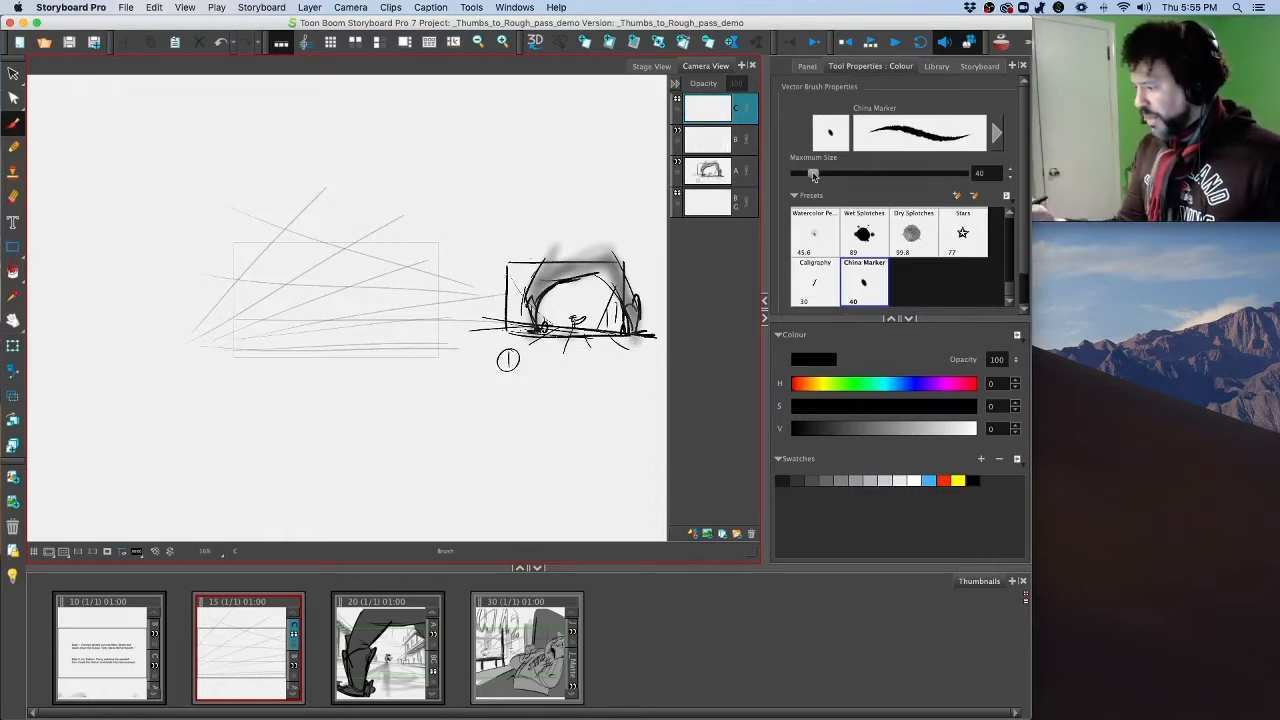
pyautogui.moveTo(812, 171); pyautogui.dragTo(825, 172)
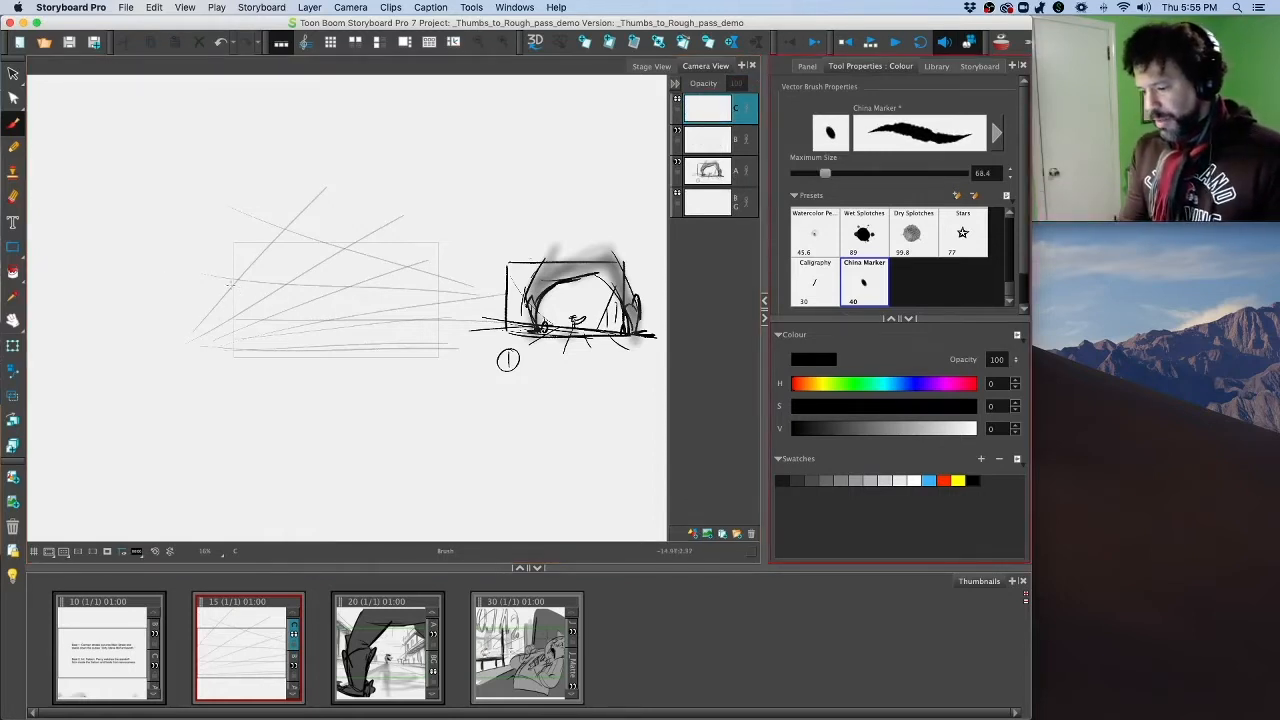
pyautogui.moveTo(232, 287); pyautogui.dragTo(315, 300)
pyautogui.moveTo(213, 289)
pyautogui.mouseDown()
pyautogui.moveTo(301, 296)
pyautogui.moveTo(340, 301)
pyautogui.moveTo(238, 304)
pyautogui.moveTo(255, 292)
pyautogui.moveTo(337, 303)
pyautogui.mouseUp()
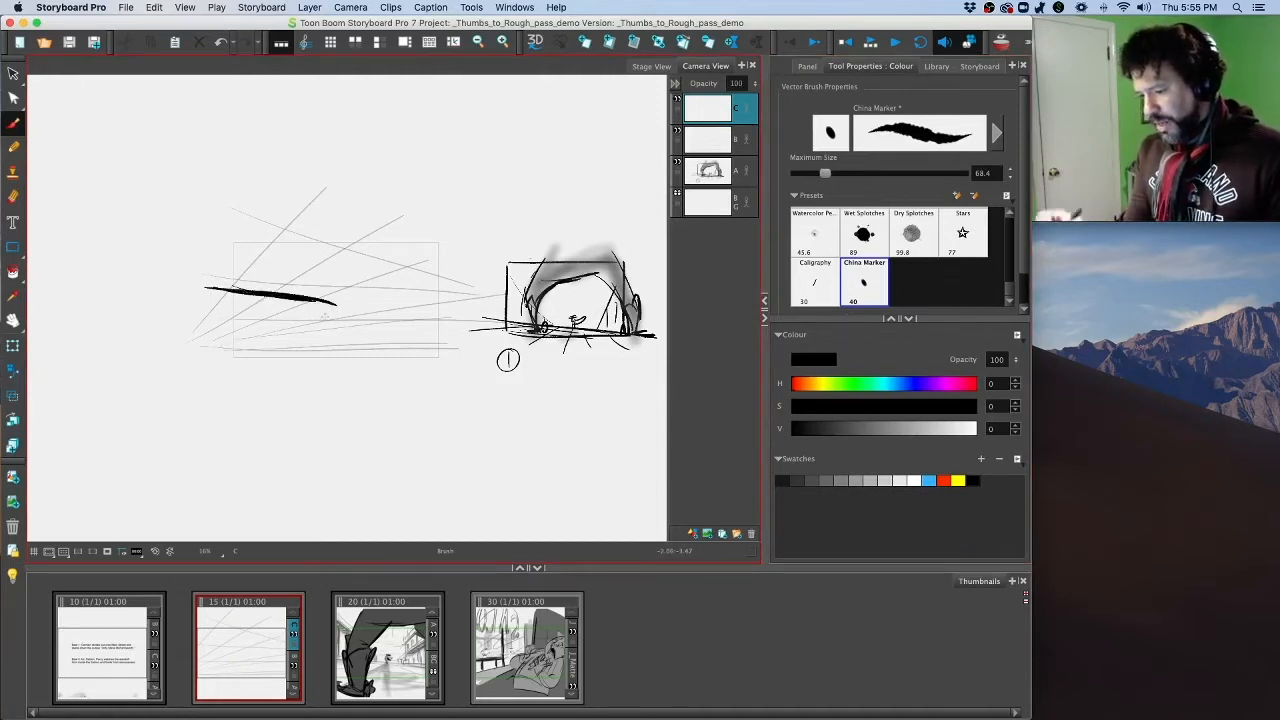
pyautogui.press('super+z')
pyautogui.press('super+z')
pyautogui.press('super+z')
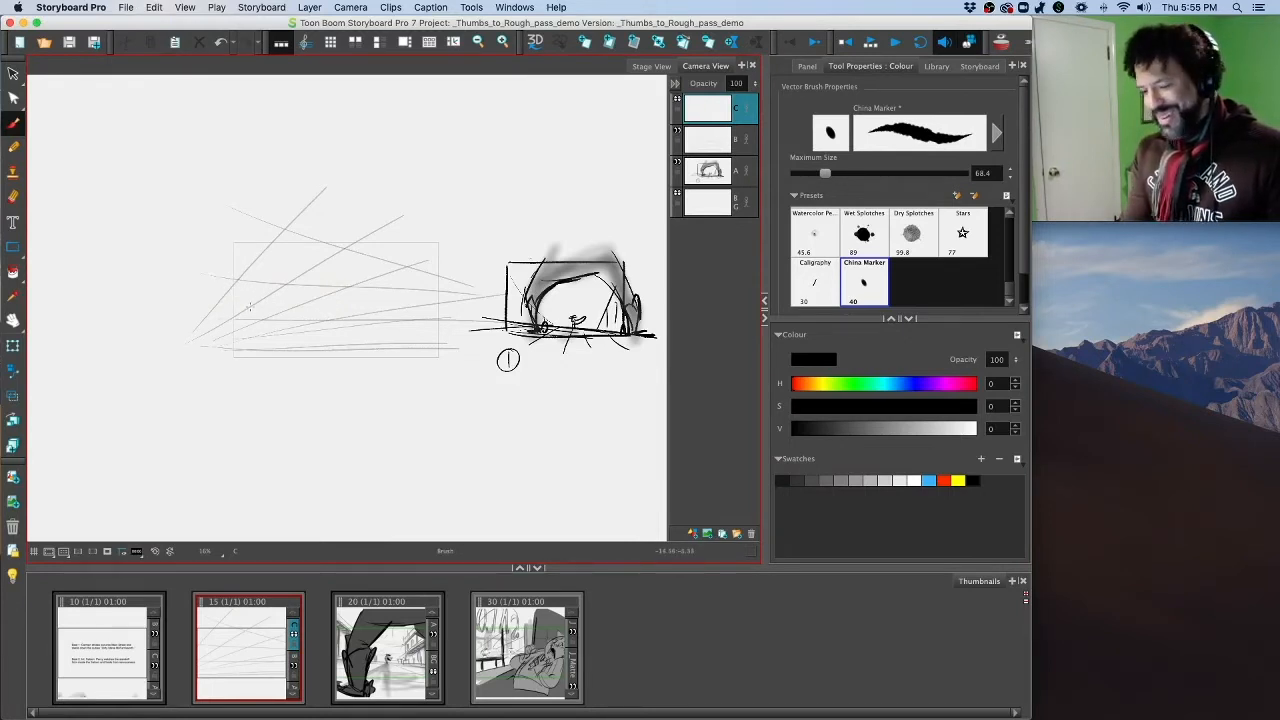
# Step: Sketch two rounded arches side by side across the camera frame, with thick vertical inner edges running below it
pyautogui.moveTo(225, 308)
pyautogui.mouseDown()
pyautogui.moveTo(298, 290)
pyautogui.moveTo(316, 305)
pyautogui.moveTo(322, 394)
pyautogui.moveTo(236, 297)
pyautogui.moveTo(316, 292)
pyautogui.moveTo(348, 390)
pyautogui.mouseUp()
pyautogui.moveTo(362, 292); pyautogui.dragTo(340, 392)
pyautogui.moveTo(354, 304)
pyautogui.mouseDown()
pyautogui.moveTo(430, 282)
pyautogui.moveTo(452, 308)
pyautogui.moveTo(440, 278)
pyautogui.moveTo(452, 300)
pyautogui.mouseUp()
pyautogui.press('super+z')
pyautogui.press('super+z')
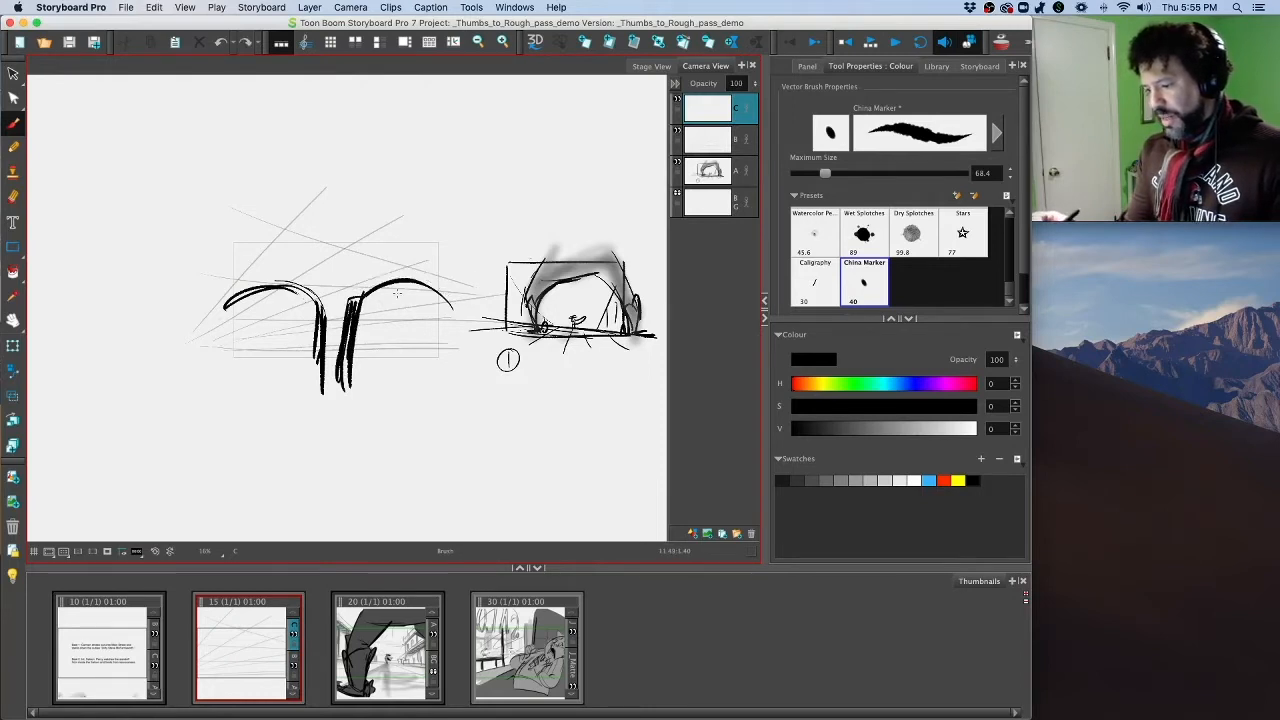
# Step: Thicken the right arch's inner curve and draw a slanted upright stroke rising from its top past the frame
pyautogui.moveTo(344, 304)
pyautogui.mouseDown()
pyautogui.moveTo(402, 284)
pyautogui.moveTo(432, 232)
pyautogui.mouseUp()
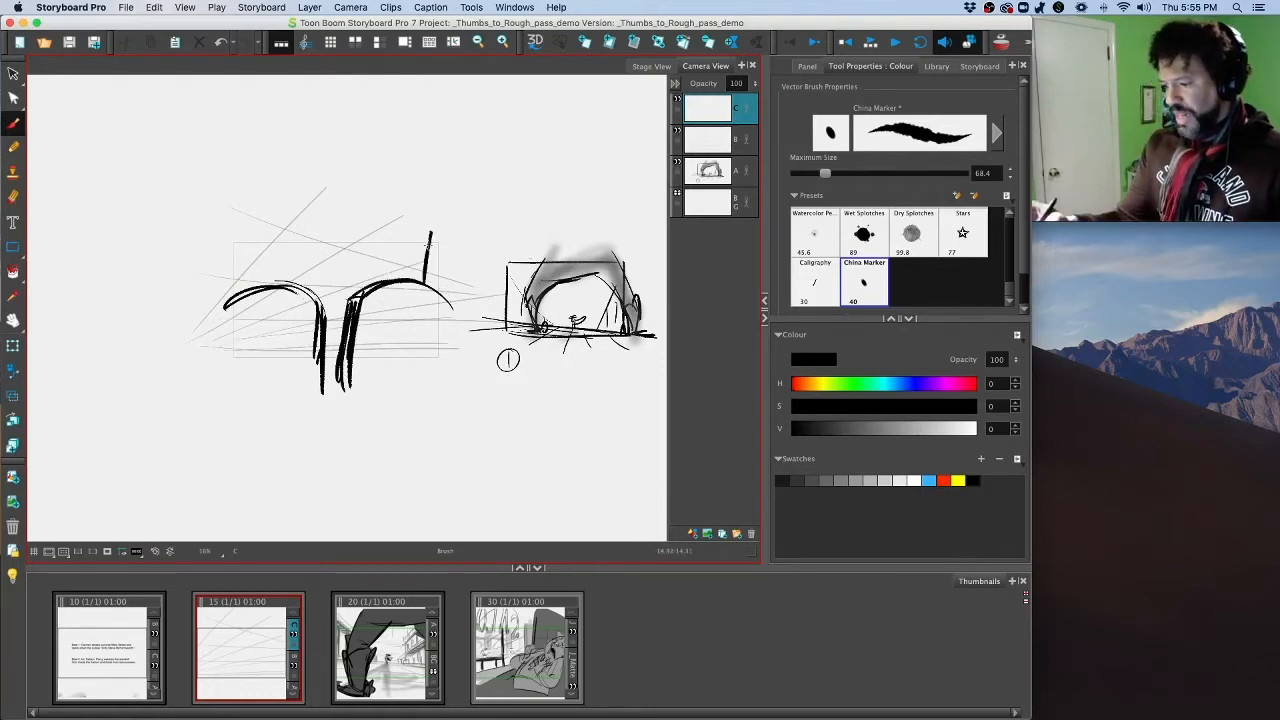
pyautogui.moveTo(422, 288); pyautogui.dragTo(430, 234)
pyautogui.moveTo(440, 202); pyautogui.dragTo(442, 211)
# Step: Fill the inside of both arches with rough horizontal lines and heavy vertical side strokes
pyautogui.moveTo(240, 312)
pyautogui.mouseDown()
pyautogui.moveTo(310, 316)
pyautogui.moveTo(310, 332)
pyautogui.mouseUp()
pyautogui.moveTo(238, 340)
pyautogui.mouseDown()
pyautogui.moveTo(272, 333)
pyautogui.moveTo(302, 370)
pyautogui.mouseUp()
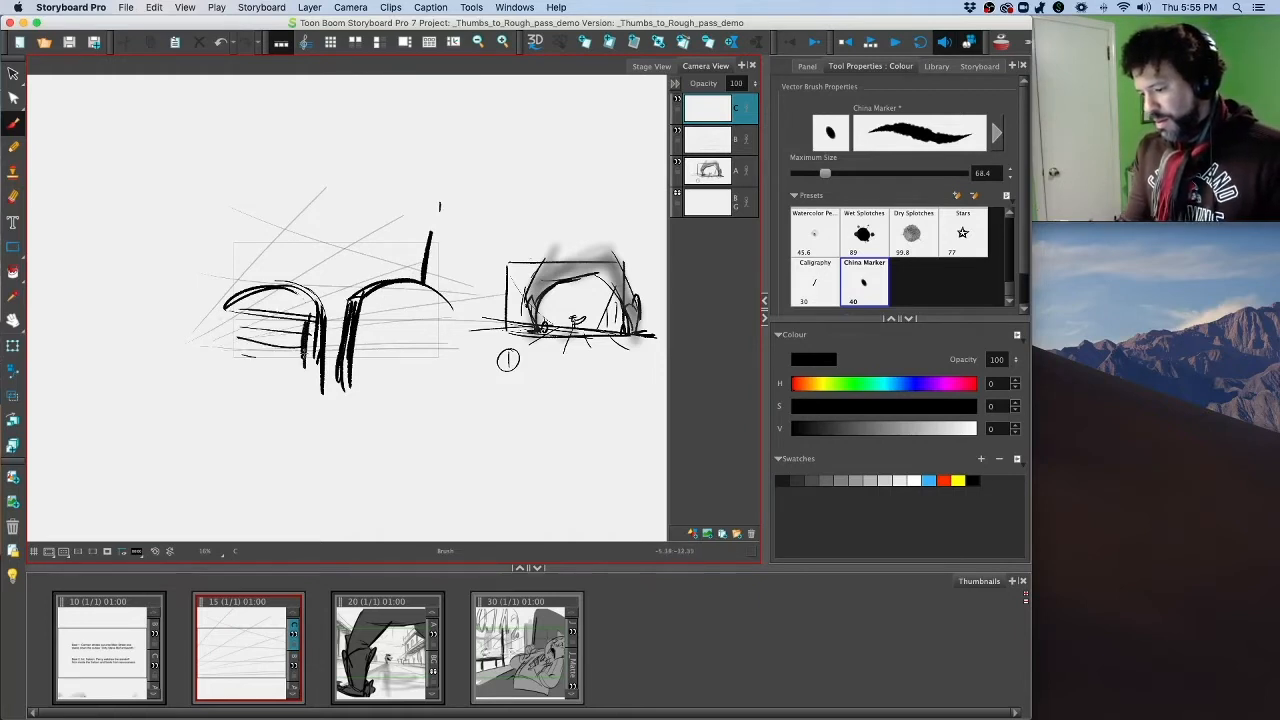
pyautogui.moveTo(304, 322); pyautogui.dragTo(296, 376)
pyautogui.moveTo(262, 310); pyautogui.dragTo(290, 310)
pyautogui.moveTo(378, 318)
pyautogui.mouseDown()
pyautogui.moveTo(364, 386)
pyautogui.moveTo(381, 310)
pyautogui.moveTo(446, 324)
pyautogui.moveTo(431, 382)
pyautogui.moveTo(383, 323)
pyautogui.moveTo(379, 336)
pyautogui.moveTo(432, 350)
pyautogui.mouseUp()
pyautogui.moveTo(374, 368); pyautogui.dragTo(418, 370)
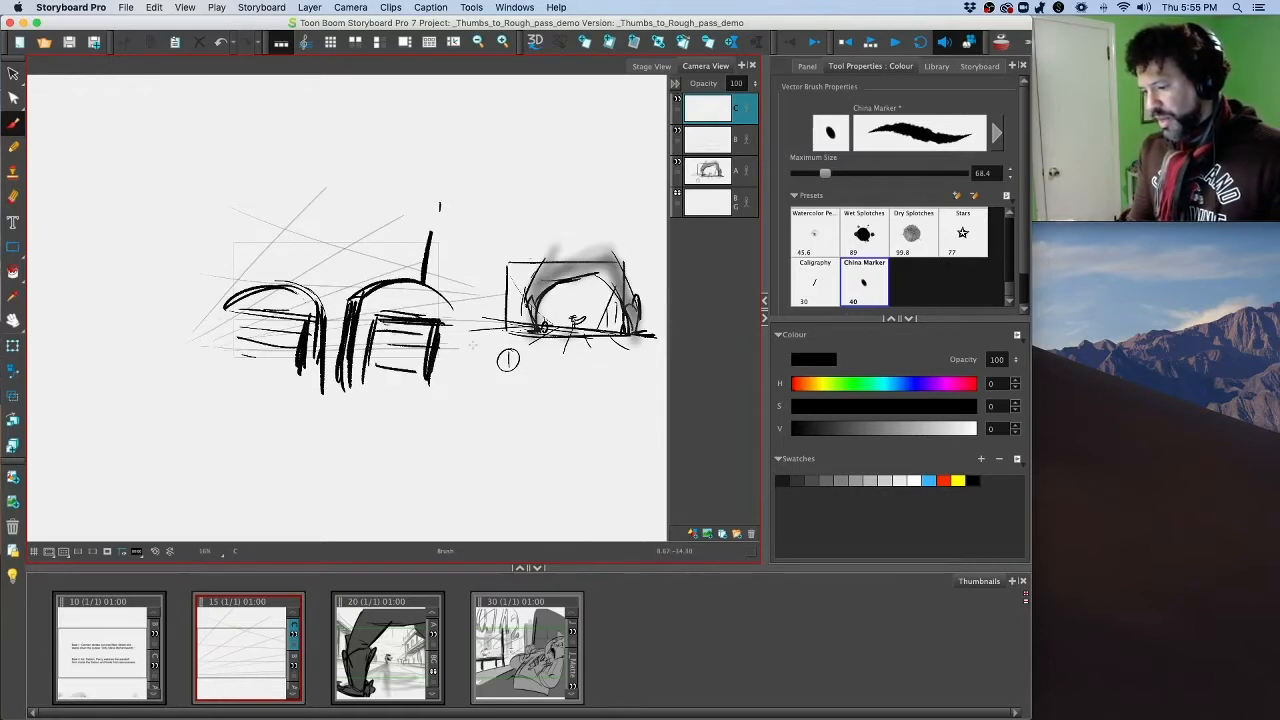
# Step: Draw a second slanted upright beside the first above the right arch, and check the framing with the camera mask
pyautogui.moveTo(424, 210)
pyautogui.mouseDown()
pyautogui.moveTo(412, 286)
pyautogui.moveTo(420, 238)
pyautogui.mouseUp()
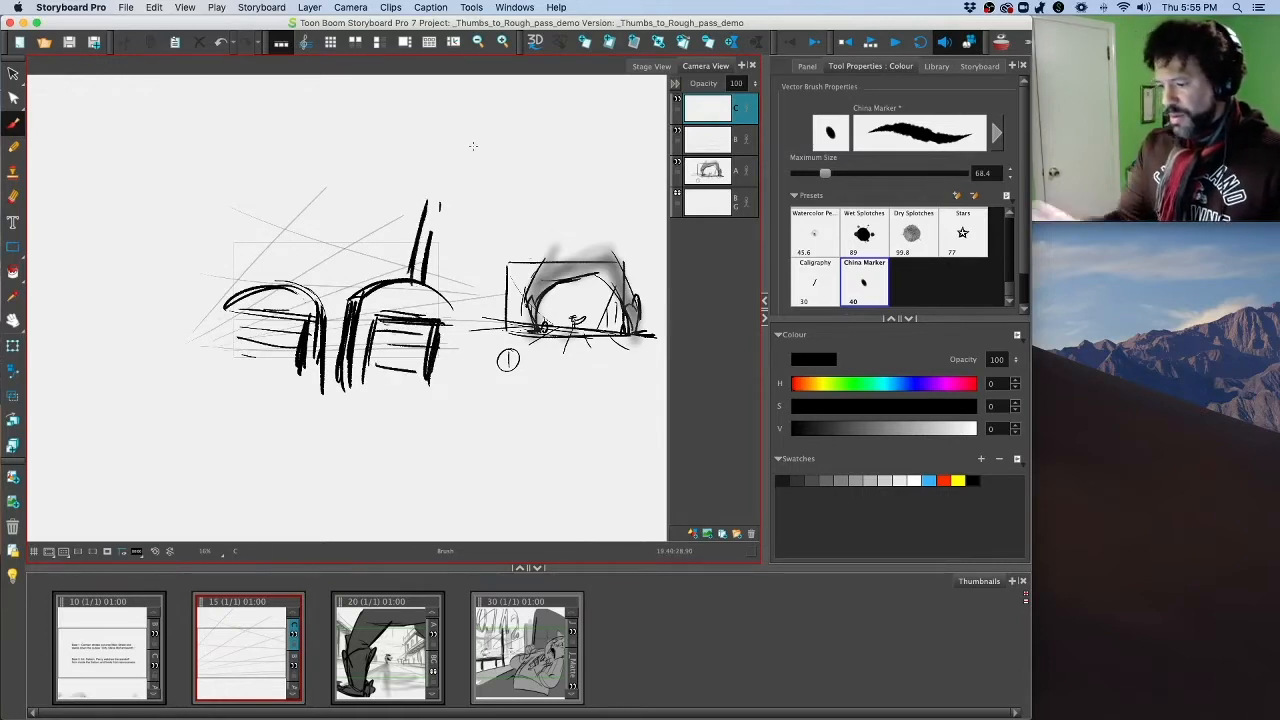
pyautogui.click(107, 552)
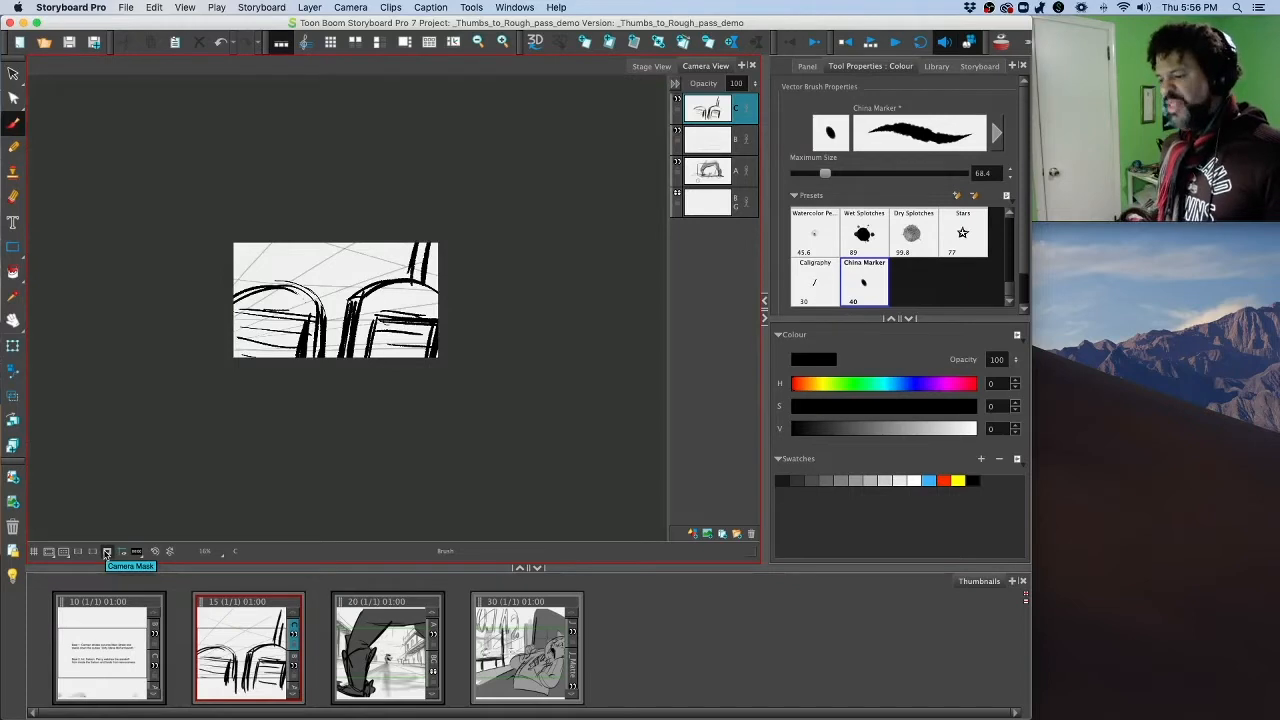
pyautogui.click(107, 552)
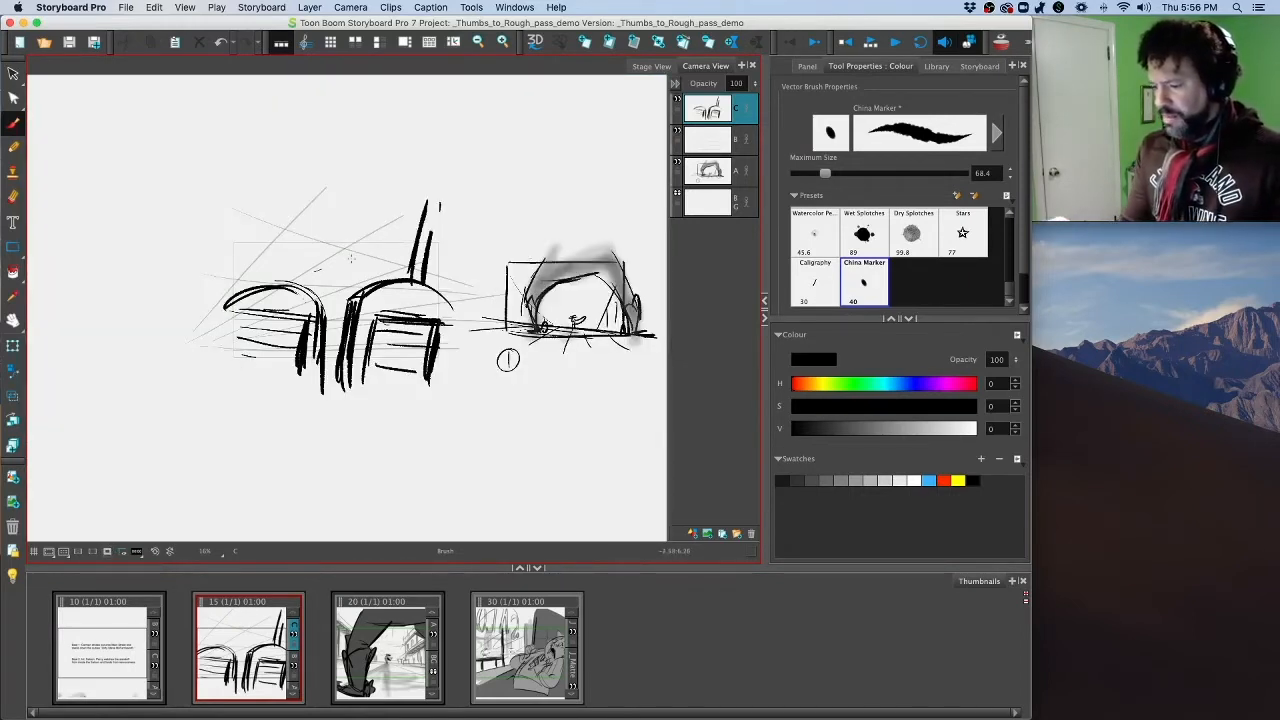
pyautogui.moveTo(322, 270); pyautogui.dragTo(402, 243)
pyautogui.press('super+z')
pyautogui.press('super+shift+z')
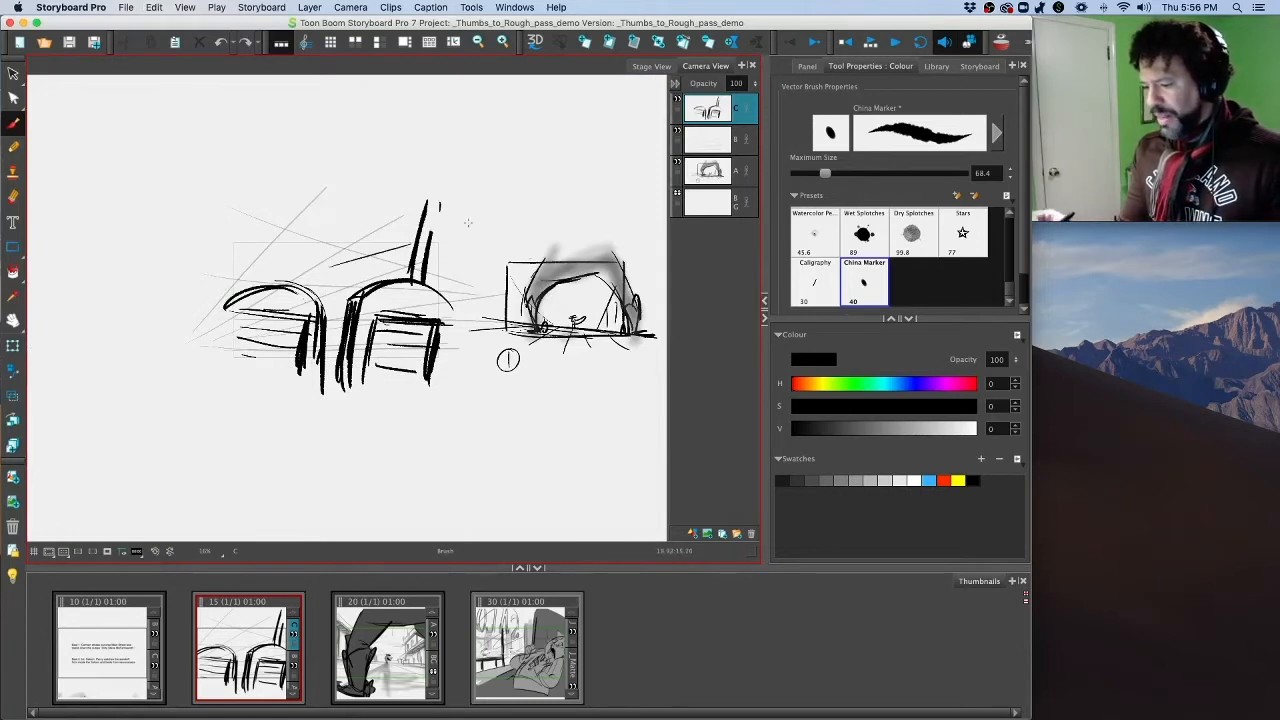
pyautogui.press('super+z')
# Step: Thicken the left arch's outer curve beyond the camera frame and preview the panel with the camera mask
pyautogui.moveTo(200, 311); pyautogui.dragTo(280, 285)
pyautogui.click(108, 551)
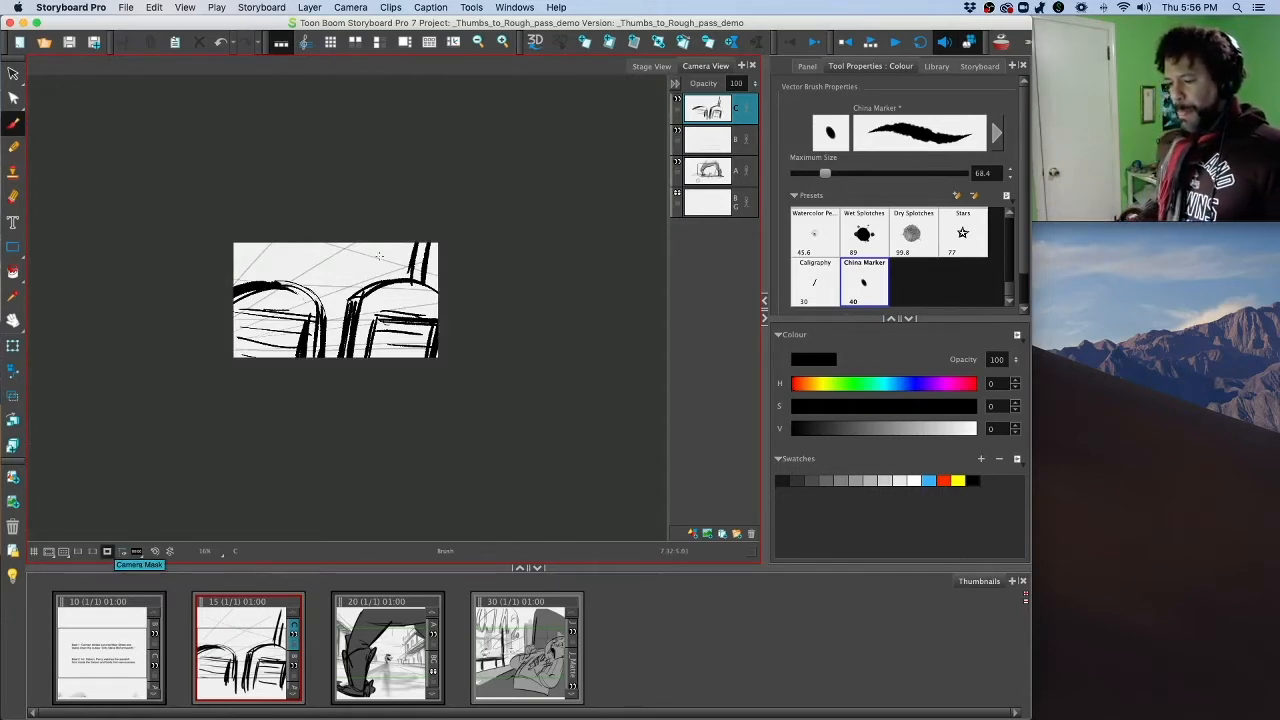
# Step: Add a new vector layer above layer C and rough in a wide oval hat brim with an arched head behind the two arches
pyautogui.click(692, 535)
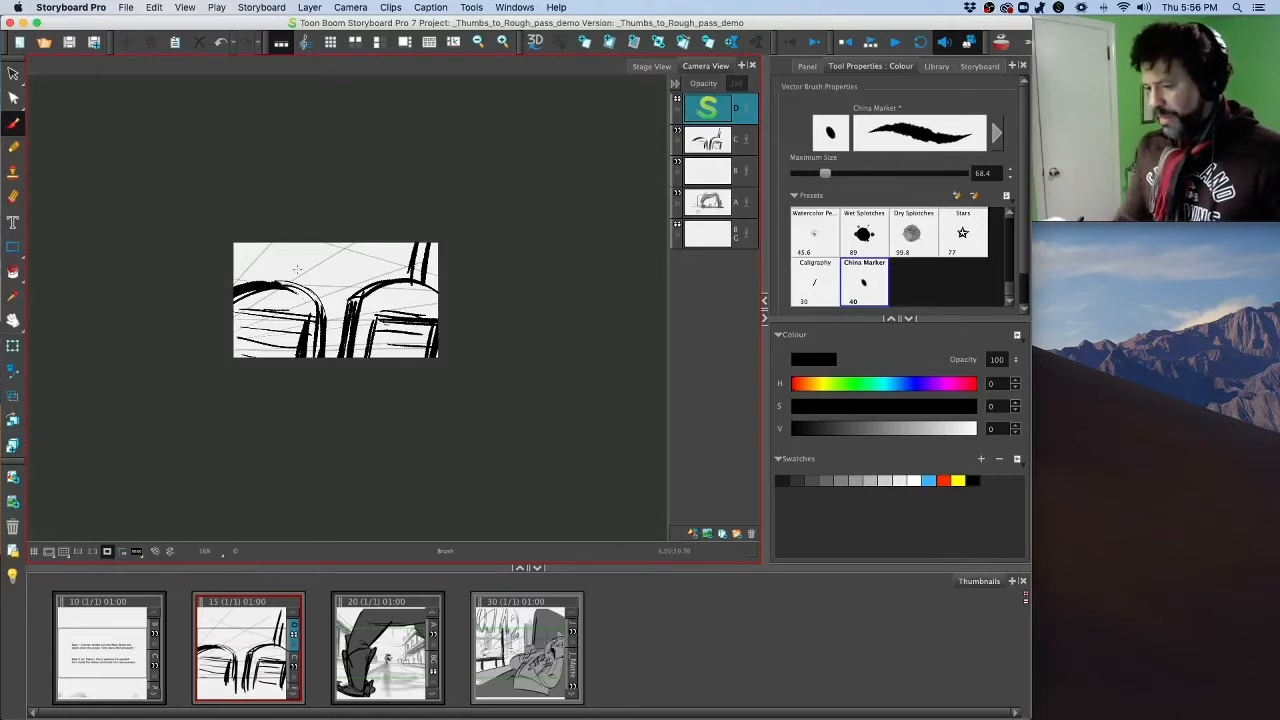
pyautogui.click(108, 551)
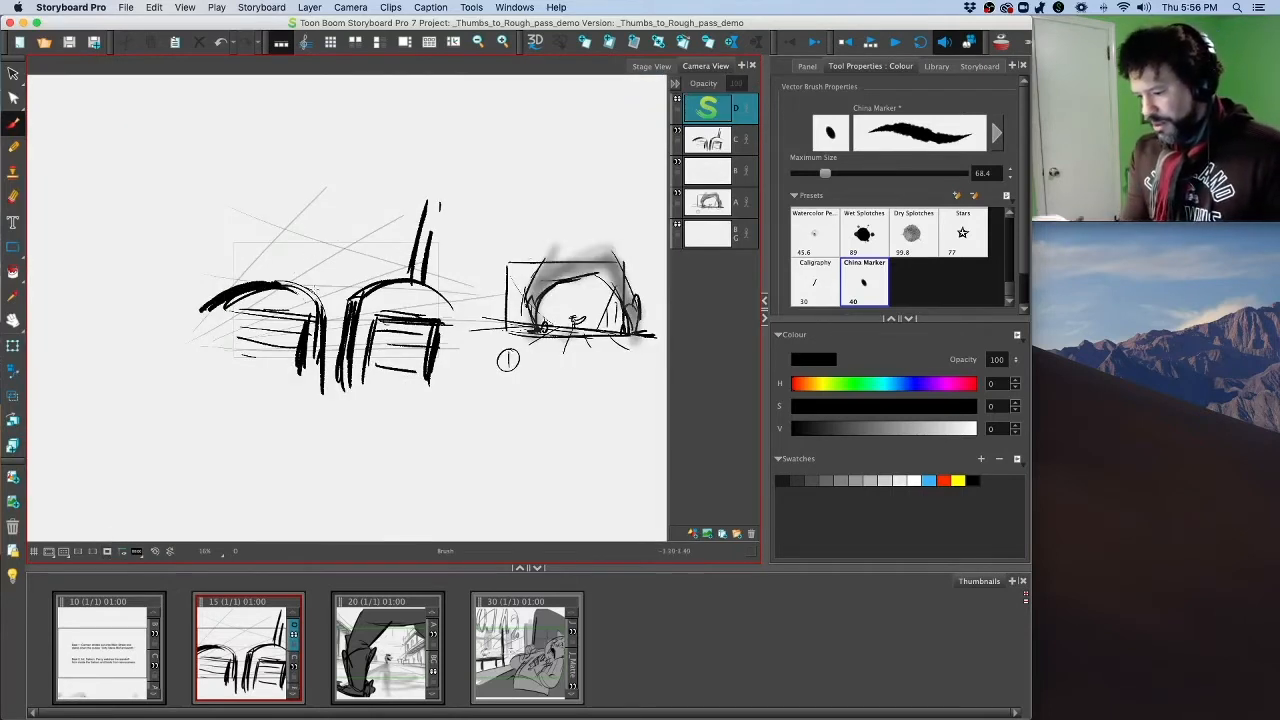
pyautogui.moveTo(344, 284)
pyautogui.mouseDown()
pyautogui.moveTo(312, 256)
pyautogui.moveTo(302, 268)
pyautogui.moveTo(386, 240)
pyautogui.mouseUp()
pyautogui.press('super+z')
pyautogui.moveTo(268, 268); pyautogui.dragTo(374, 254)
pyautogui.moveTo(271, 250)
pyautogui.mouseDown()
pyautogui.moveTo(395, 261)
pyautogui.moveTo(298, 282)
pyautogui.moveTo(414, 365)
pyautogui.mouseUp()
# Step: Darken the hat brim's upper edge and build up the figure's head outline, jaw and brow line with heavier strokes
pyautogui.scroll(5, 350, 300)
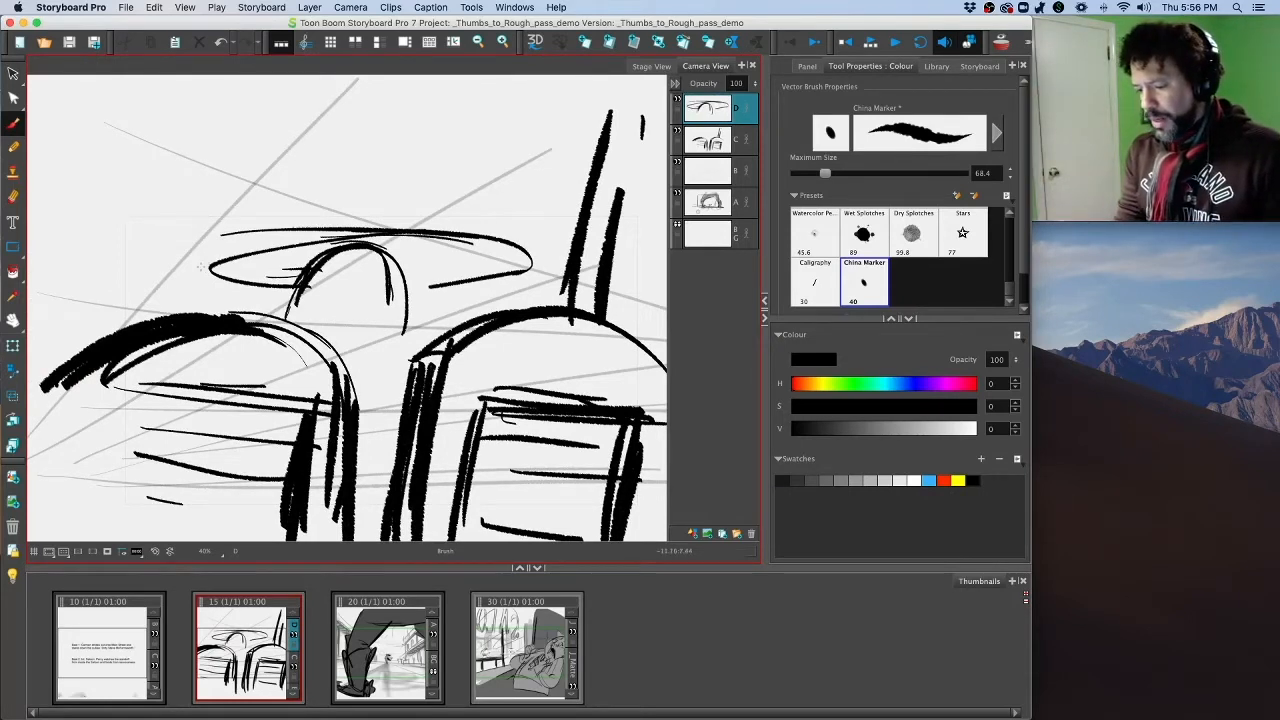
pyautogui.moveTo(200, 267)
pyautogui.mouseDown()
pyautogui.moveTo(414, 229)
pyautogui.moveTo(490, 245)
pyautogui.mouseUp()
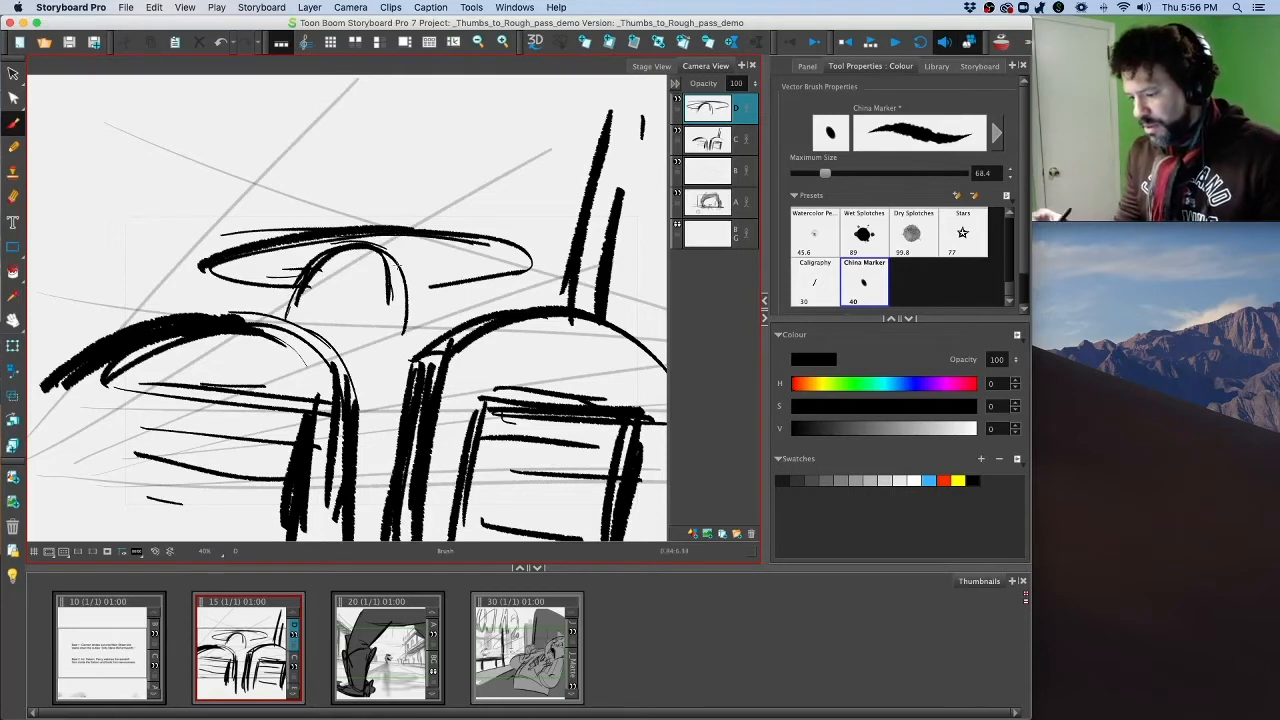
pyautogui.moveTo(408, 290); pyautogui.dragTo(374, 392)
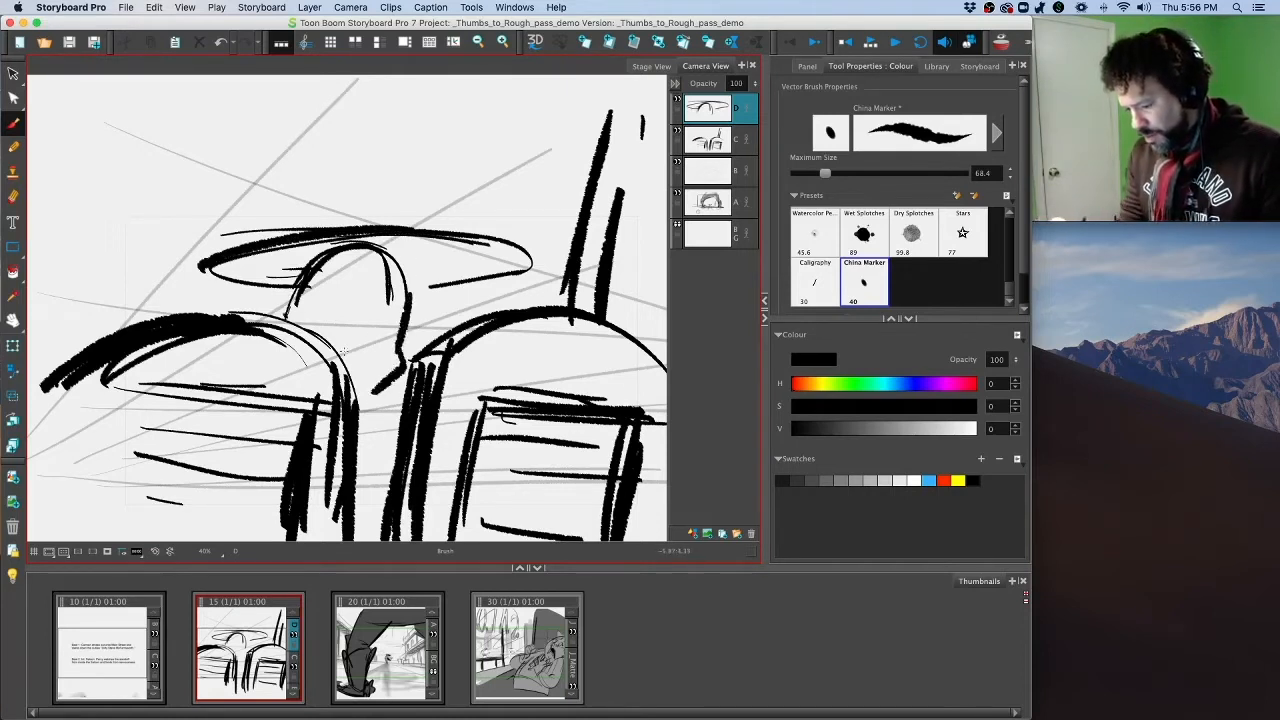
pyautogui.moveTo(298, 308)
pyautogui.mouseDown()
pyautogui.moveTo(430, 318)
pyautogui.moveTo(346, 326)
pyautogui.moveTo(360, 326)
pyautogui.mouseUp()
pyautogui.moveTo(321, 274); pyautogui.dragTo(296, 328)
pyautogui.moveTo(314, 276)
pyautogui.mouseDown()
pyautogui.moveTo(262, 318)
pyautogui.moveTo(376, 269)
pyautogui.mouseUp()
pyautogui.moveTo(340, 256)
pyautogui.mouseDown()
pyautogui.moveTo(408, 290)
pyautogui.moveTo(394, 388)
pyautogui.mouseUp()
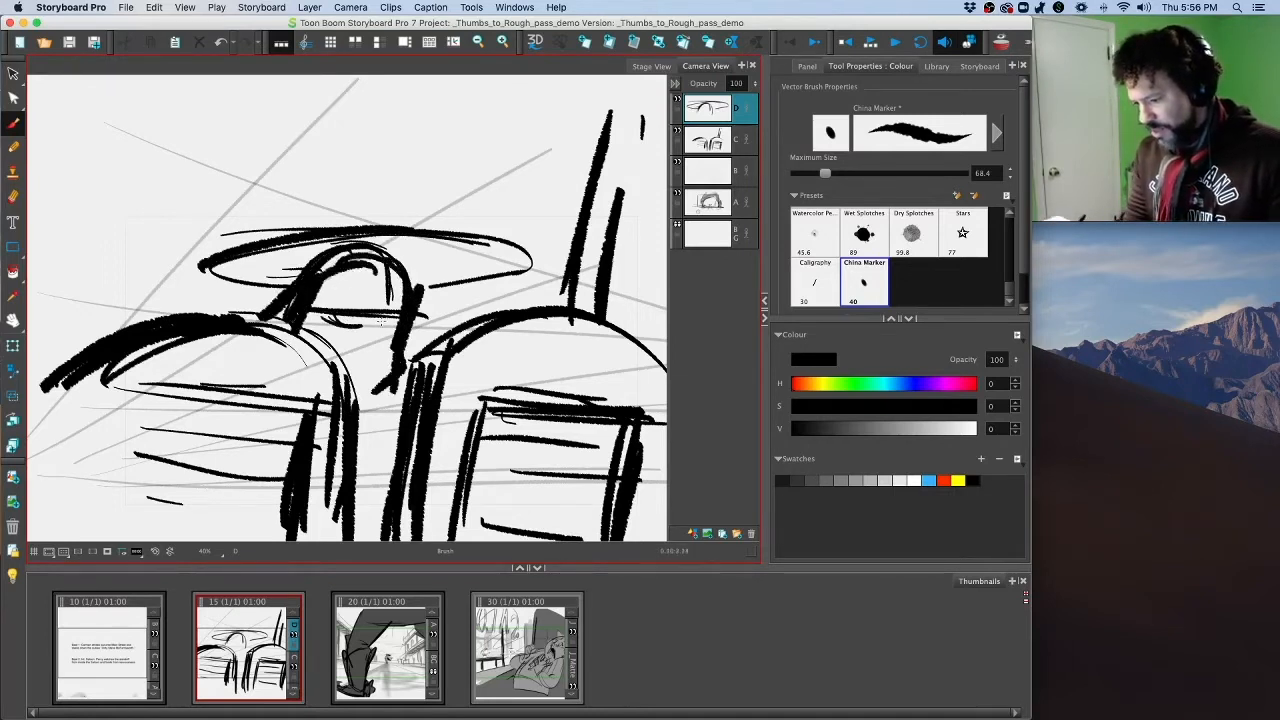
# Step: Sketch the figure's facial features and chin, and add an angular hat crown above the brim
pyautogui.moveTo(348, 318)
pyautogui.mouseDown()
pyautogui.moveTo(396, 320)
pyautogui.moveTo(364, 349)
pyautogui.moveTo(377, 358)
pyautogui.moveTo(368, 399)
pyautogui.mouseUp()
pyautogui.moveTo(299, 221)
pyautogui.mouseDown()
pyautogui.moveTo(284, 222)
pyautogui.moveTo(374, 186)
pyautogui.moveTo(398, 226)
pyautogui.mouseUp()
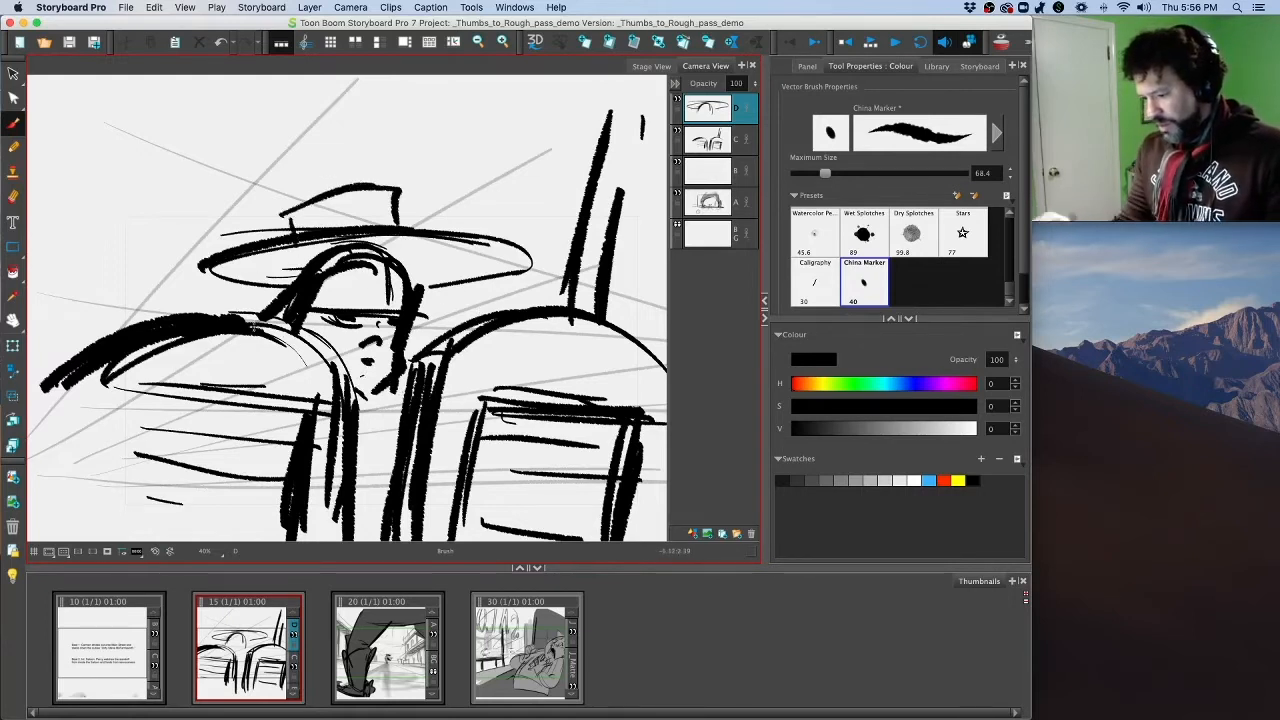
# Step: Draw small rounded finger shapes along the inner tops of both arches and refine the lines across the face
pyautogui.moveTo(254, 327)
pyautogui.mouseDown()
pyautogui.moveTo(192, 302)
pyautogui.moveTo(250, 300)
pyautogui.moveTo(250, 326)
pyautogui.mouseUp()
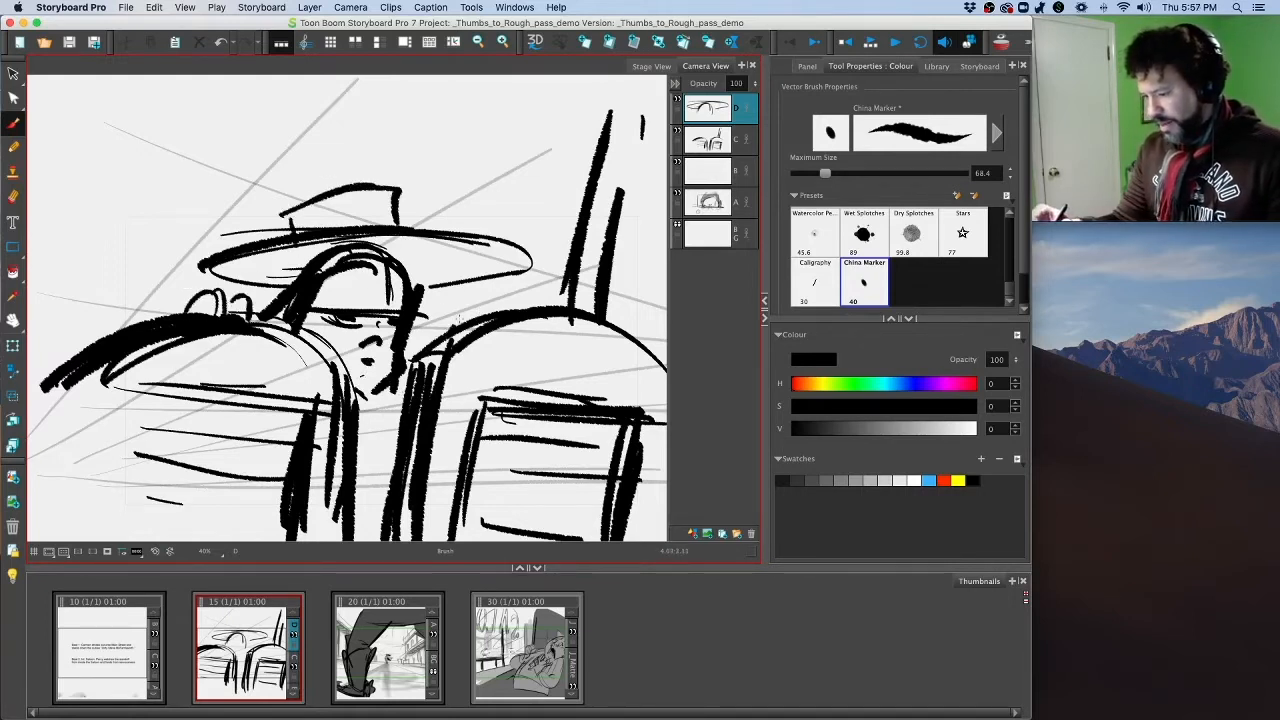
pyautogui.moveTo(458, 318); pyautogui.dragTo(514, 292)
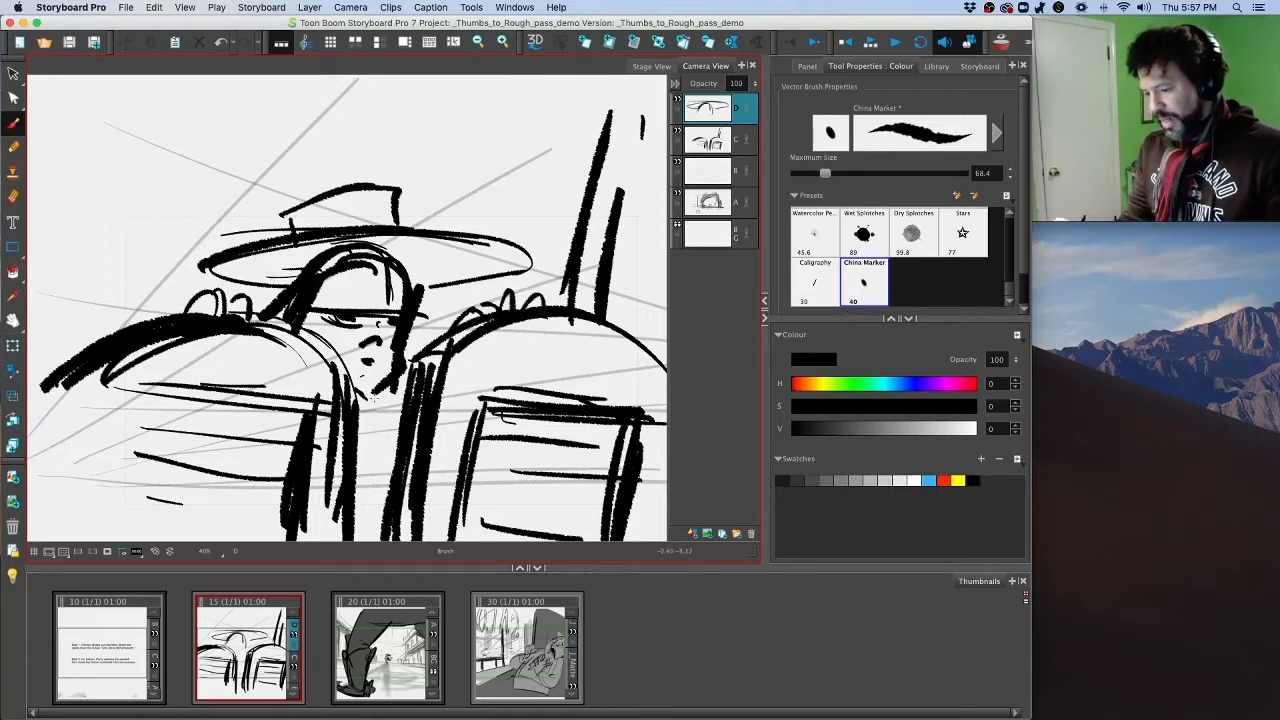
pyautogui.moveTo(316, 320); pyautogui.dragTo(392, 328)
pyautogui.moveTo(382, 252); pyautogui.dragTo(380, 324)
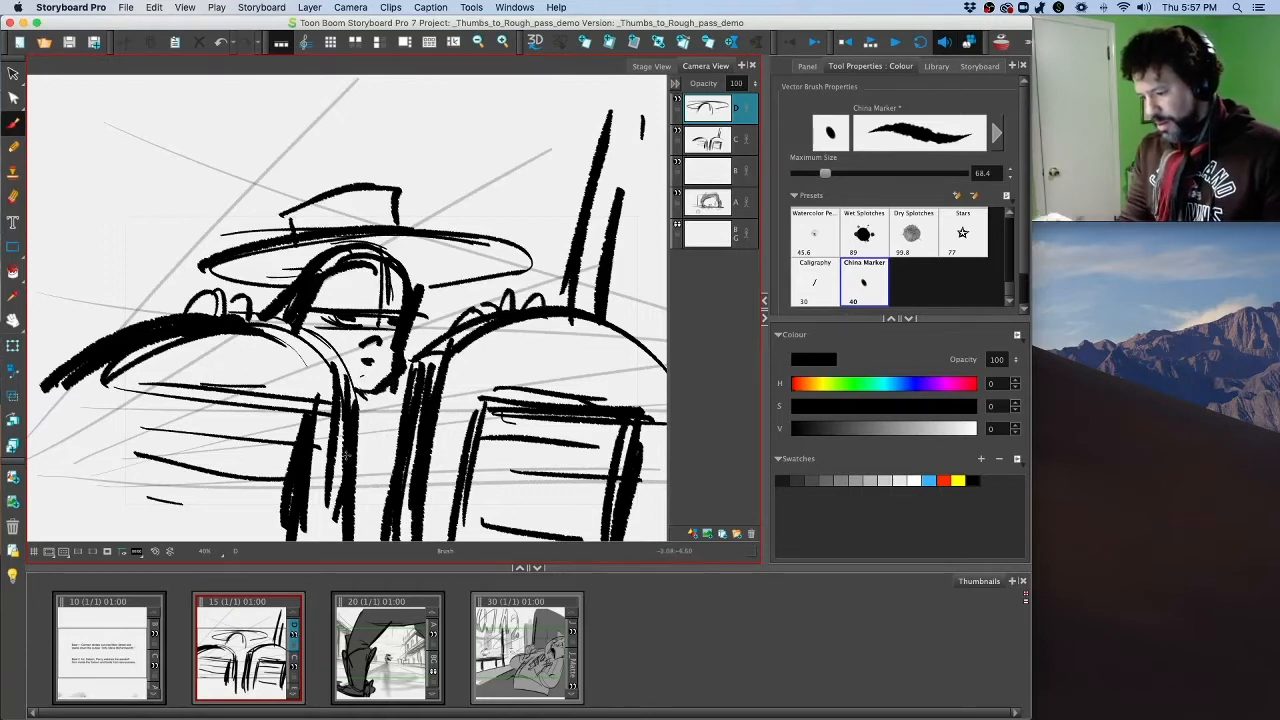
# Step: Add vertical body strokes below the figure's chin between the two arches, and review the full panel with the camera mask
pyautogui.moveTo(346, 372); pyautogui.dragTo(350, 458)
pyautogui.moveTo(366, 396); pyautogui.dragTo(368, 480)
pyautogui.moveTo(394, 398); pyautogui.dragTo(388, 460)
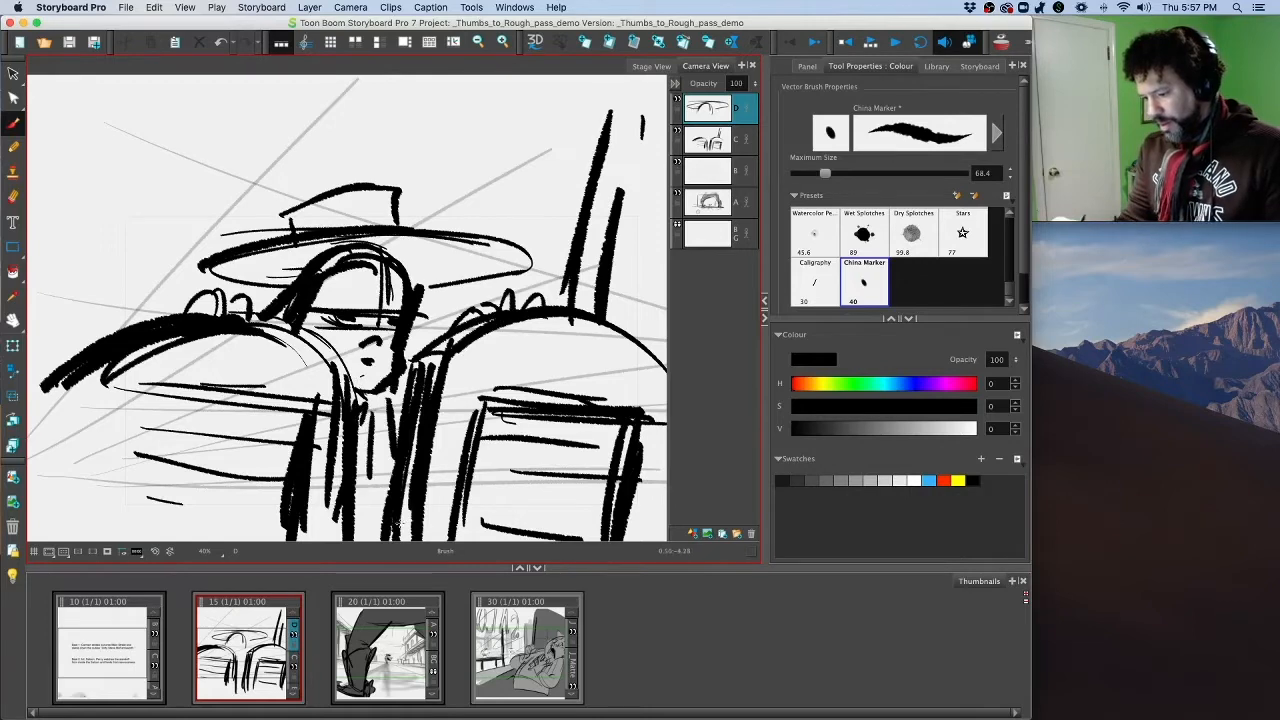
pyautogui.press('1')
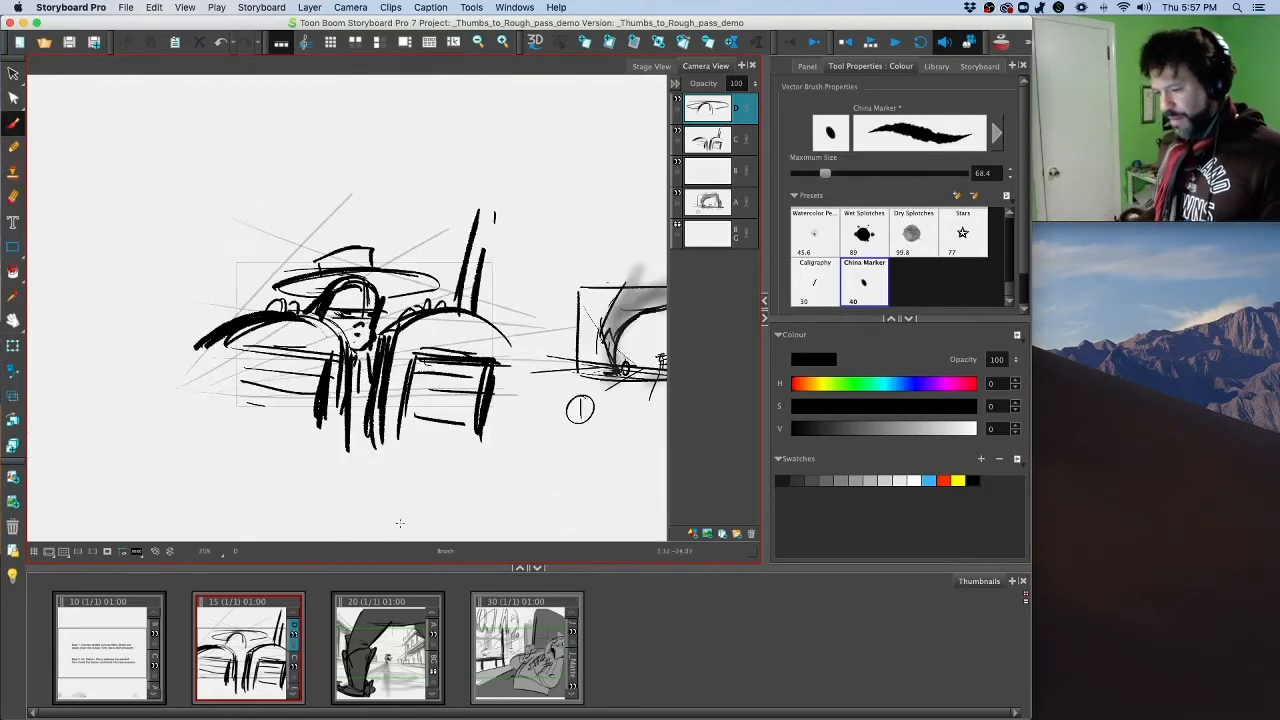
pyautogui.click(108, 552)
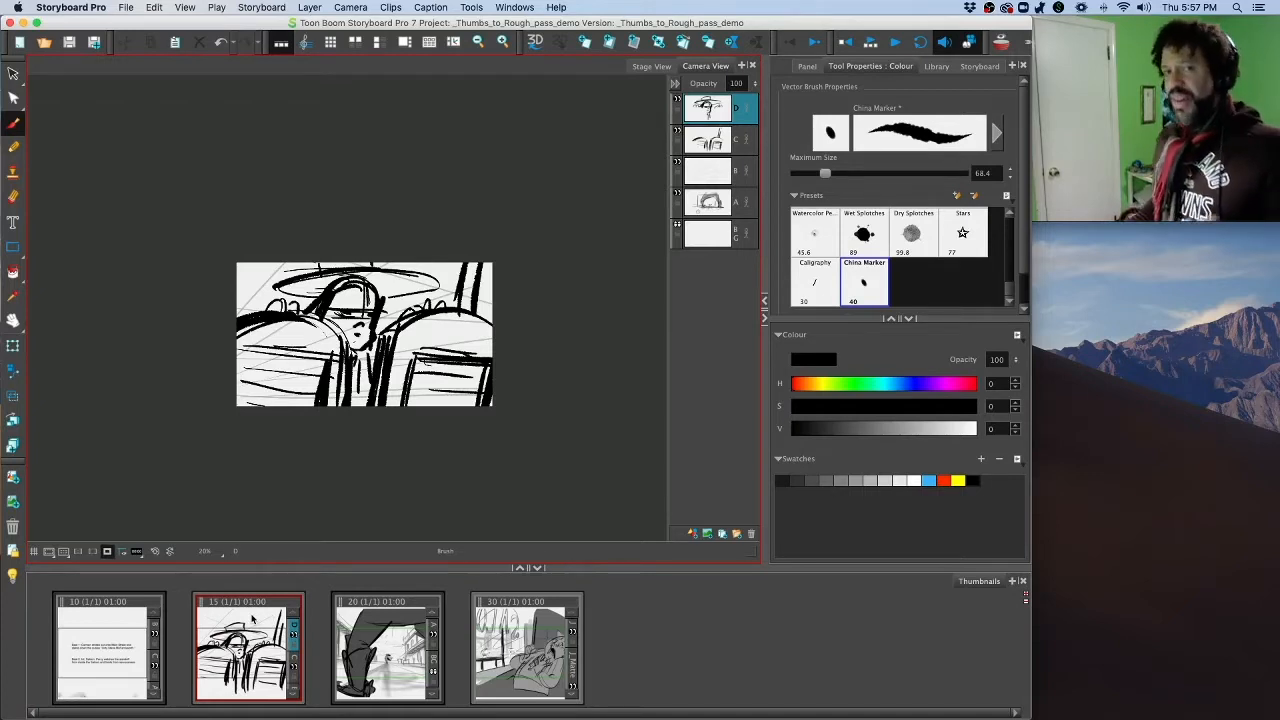
# Step: Create a new scene after scene 15 and turn off the camera mask
pyautogui.rightClick(252, 619)
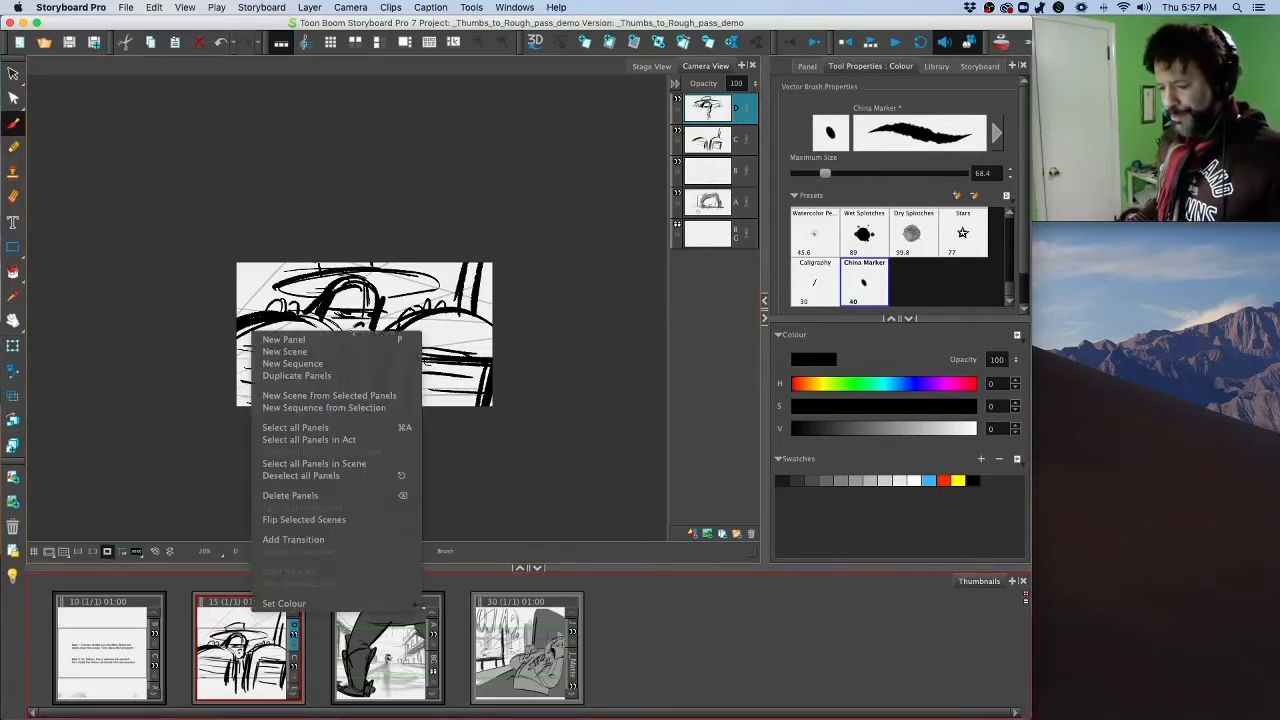
pyautogui.click(321, 352)
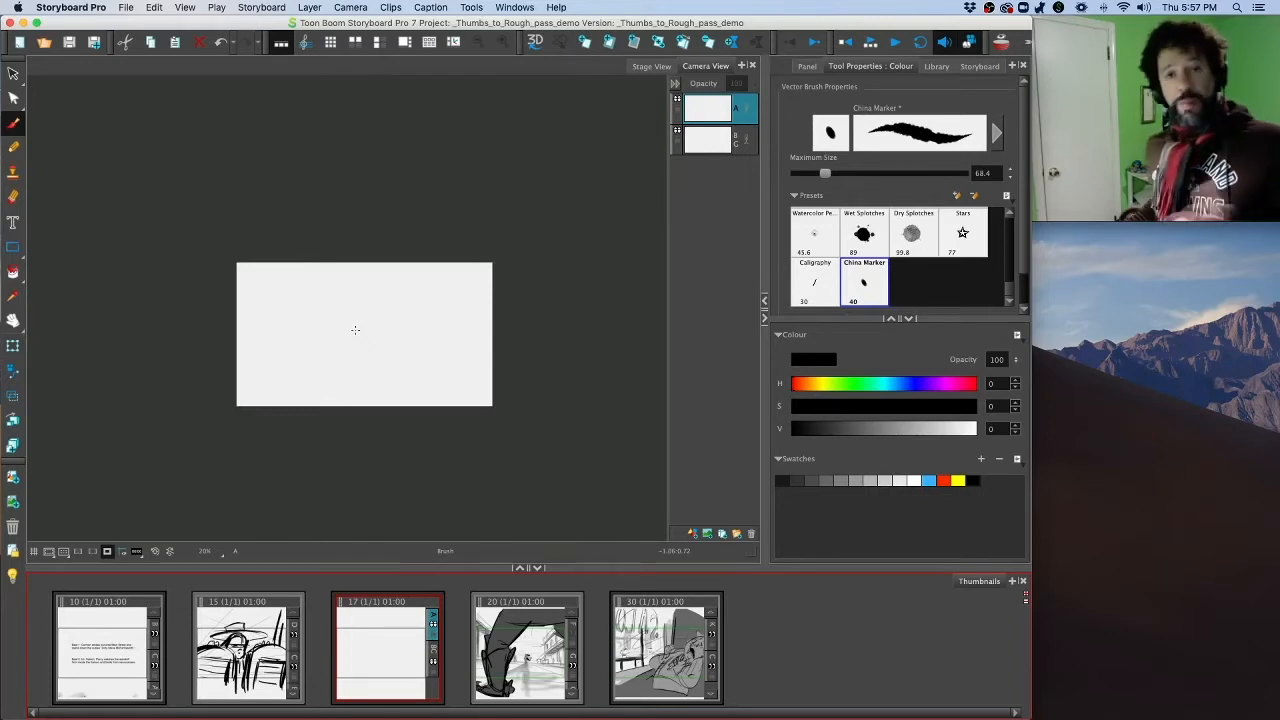
pyautogui.click(108, 553)
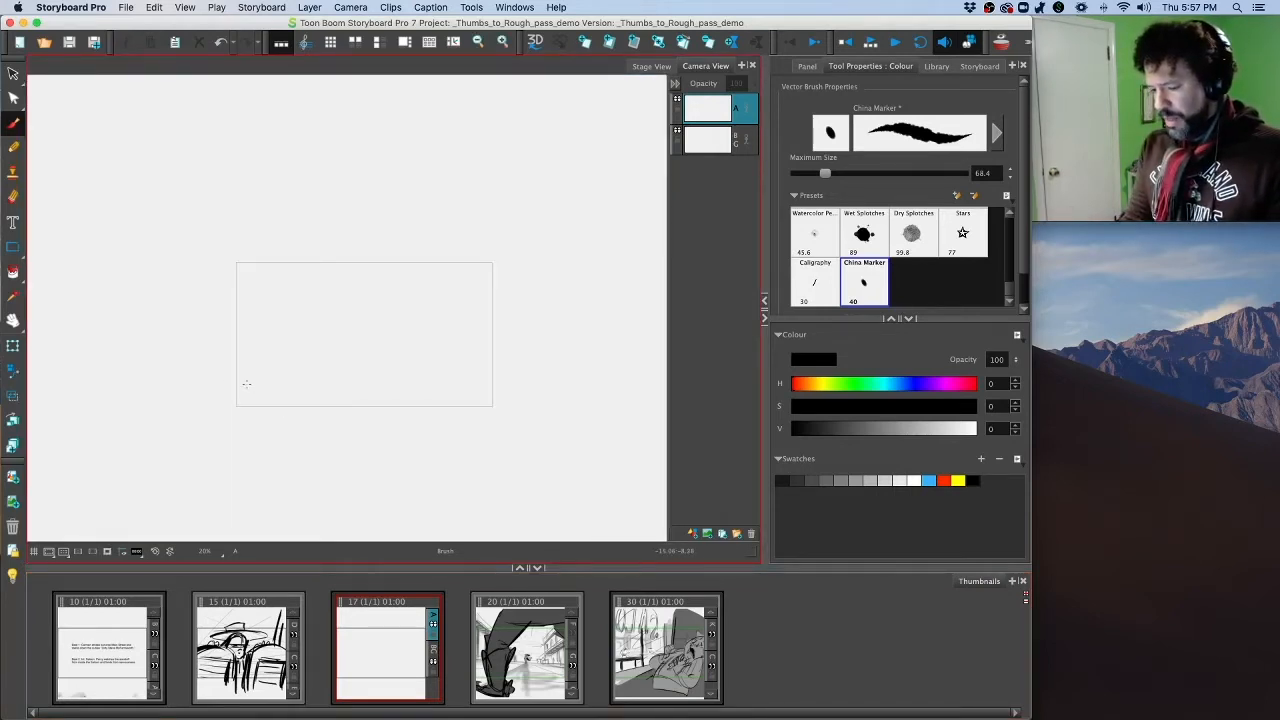
pyautogui.moveTo(233, 388)
pyautogui.mouseDown()
pyautogui.moveTo(309, 398)
pyautogui.moveTo(318, 427)
pyautogui.mouseUp()
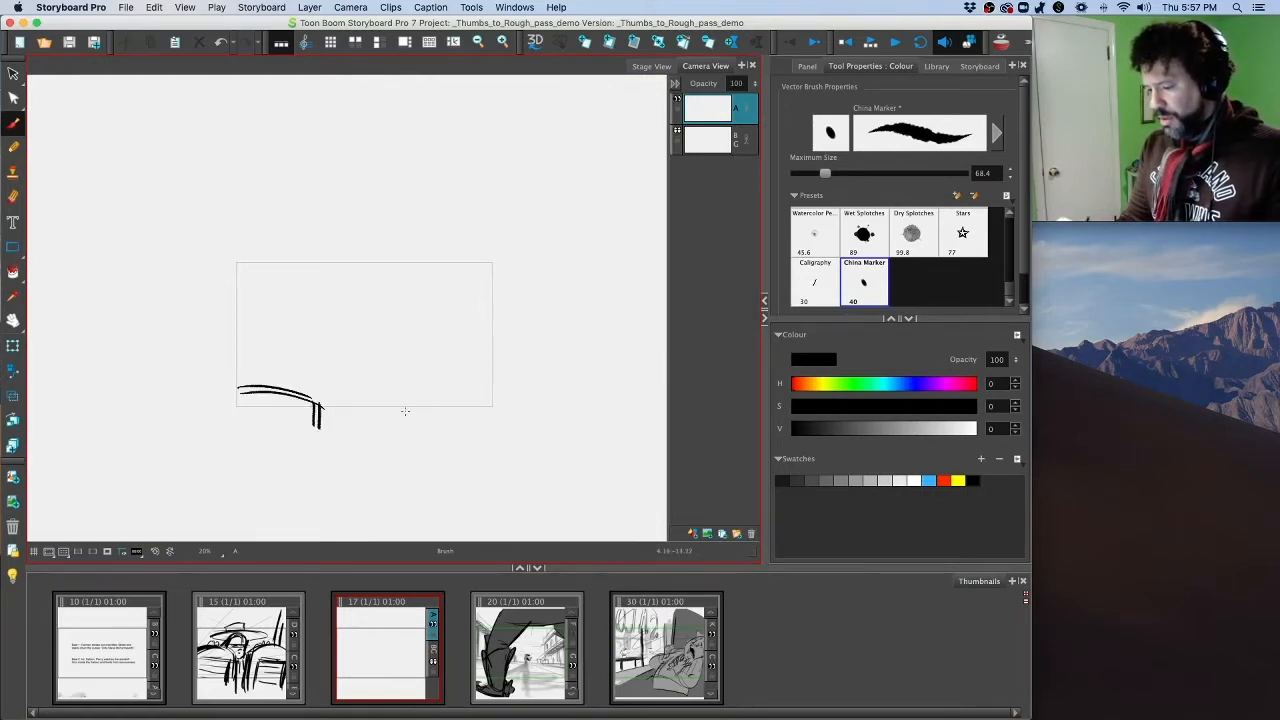
pyautogui.moveTo(410, 402); pyautogui.dragTo(410, 432)
pyautogui.moveTo(404, 397); pyautogui.dragTo(406, 440)
pyautogui.press('super+z')
pyautogui.press('super+z')
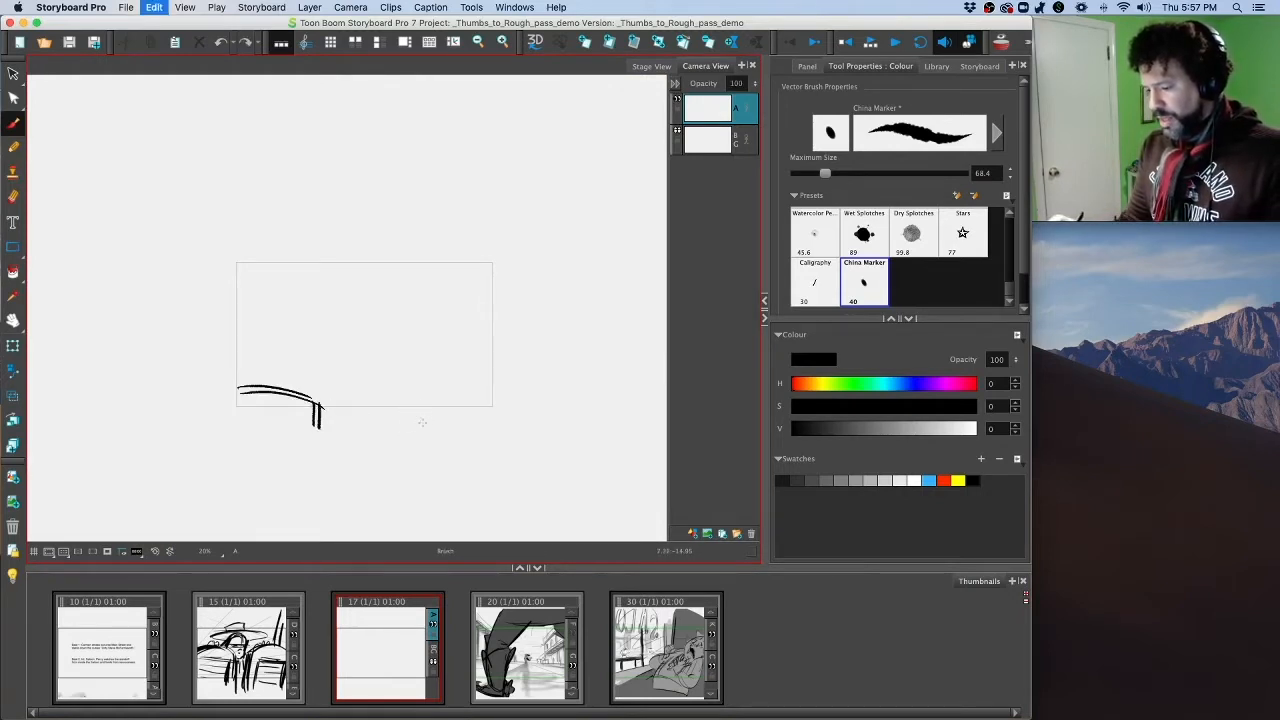
pyautogui.press('super+z')
pyautogui.press('super+z')
pyautogui.press('super+z')
pyautogui.press('super+z')
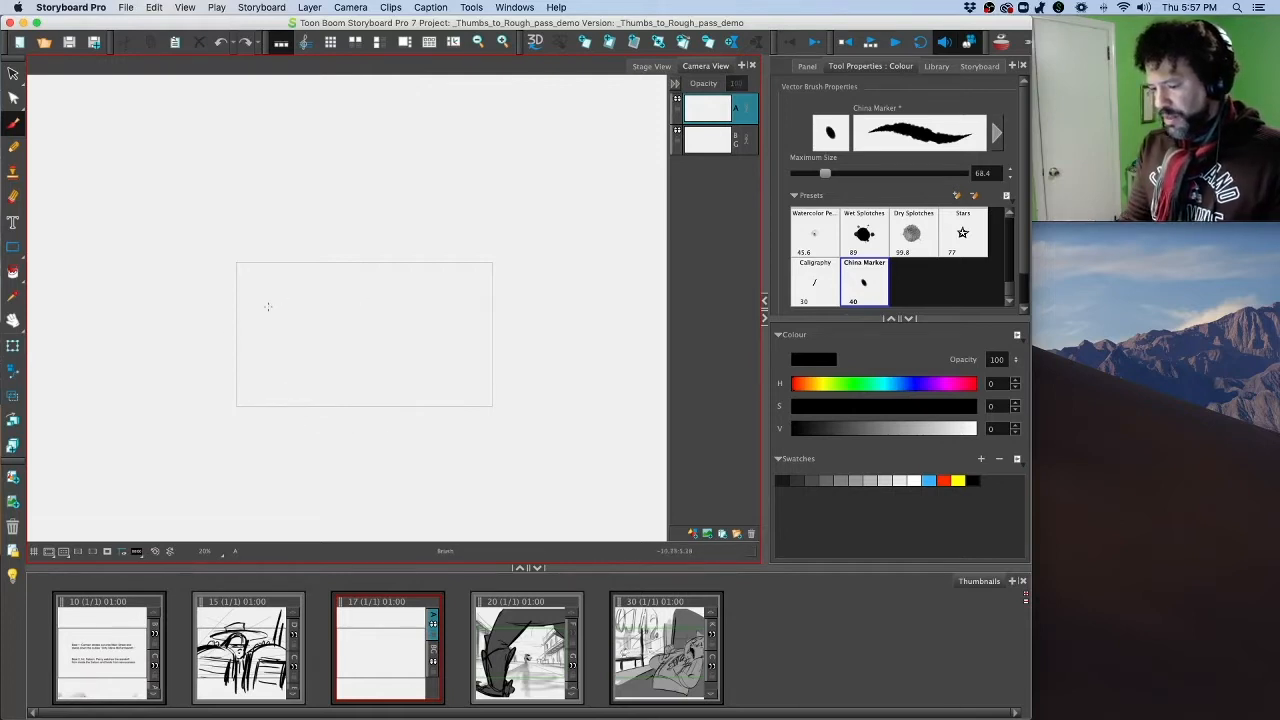
# Step: Draw a straight horizon line across the camera frame and ground lines fanning out below it from a central vanishing point
pyautogui.moveTo(219, 304); pyautogui.dragTo(508, 302)
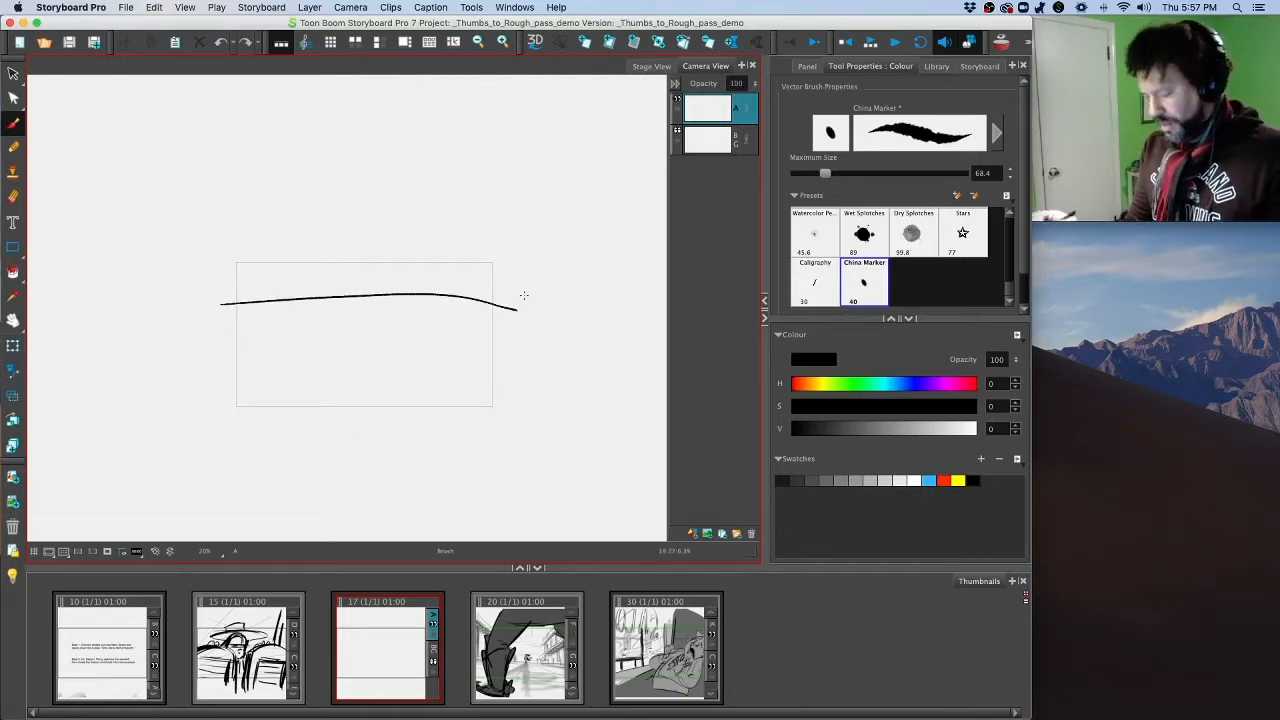
pyautogui.press('super+z')
pyautogui.moveTo(210, 303); pyautogui.dragTo(556, 310)
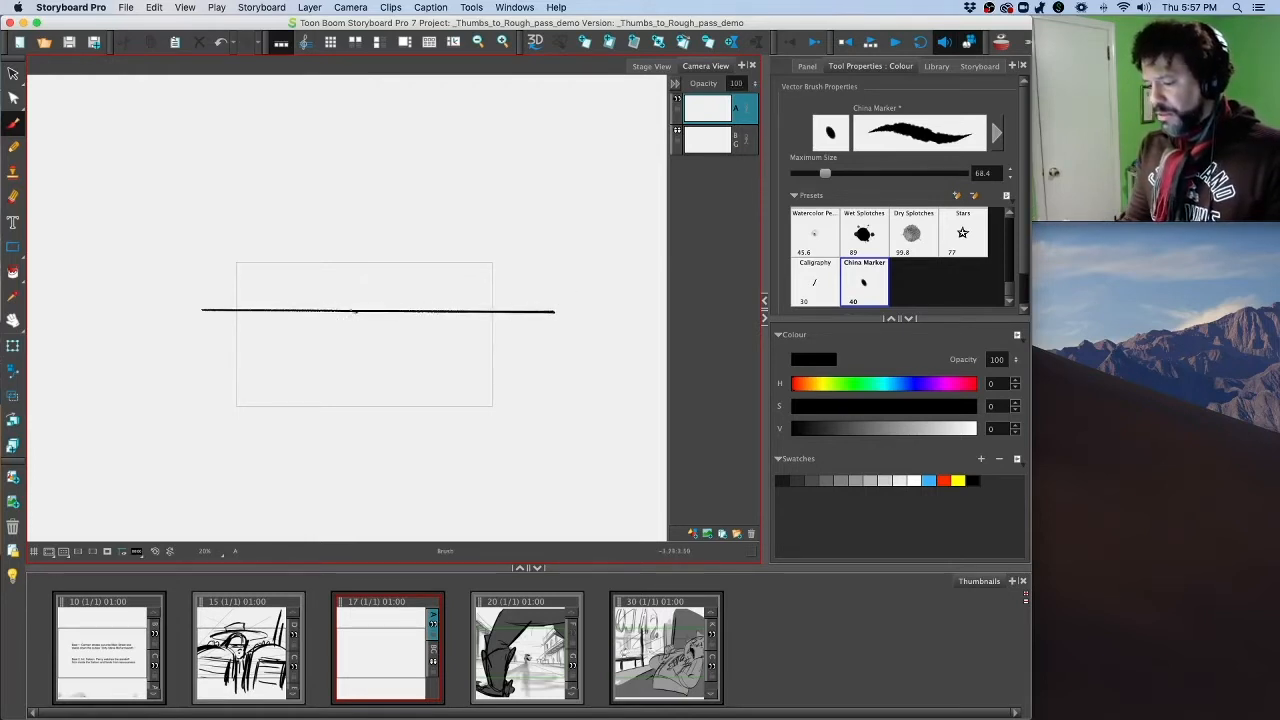
pyautogui.moveTo(355, 312); pyautogui.dragTo(138, 389)
pyautogui.moveTo(153, 342); pyautogui.dragTo(298, 318)
pyautogui.moveTo(189, 329); pyautogui.dragTo(313, 314)
pyautogui.moveTo(352, 313); pyautogui.dragTo(343, 441)
pyautogui.moveTo(372, 318); pyautogui.dragTo(453, 425)
pyautogui.moveTo(372, 318)
pyautogui.mouseDown()
pyautogui.moveTo(551, 355)
pyautogui.moveTo(573, 321)
pyautogui.mouseUp()
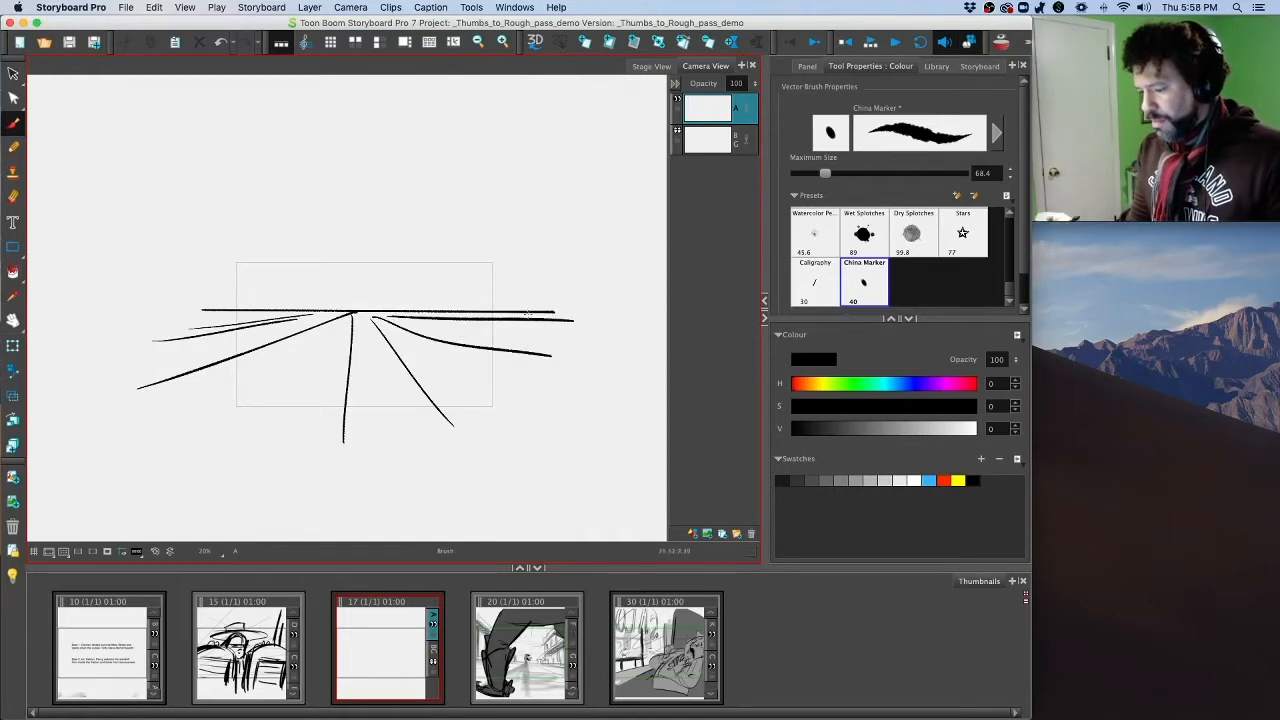
# Step: Add horizontal ground lines across the perspective guide, spaced wider towards the foreground, and set the guide layer's opacity to 20
pyautogui.moveTo(194, 320)
pyautogui.mouseDown()
pyautogui.moveTo(548, 323)
pyautogui.moveTo(235, 344)
pyautogui.moveTo(573, 338)
pyautogui.mouseUp()
pyautogui.moveTo(145, 382); pyautogui.dragTo(563, 375)
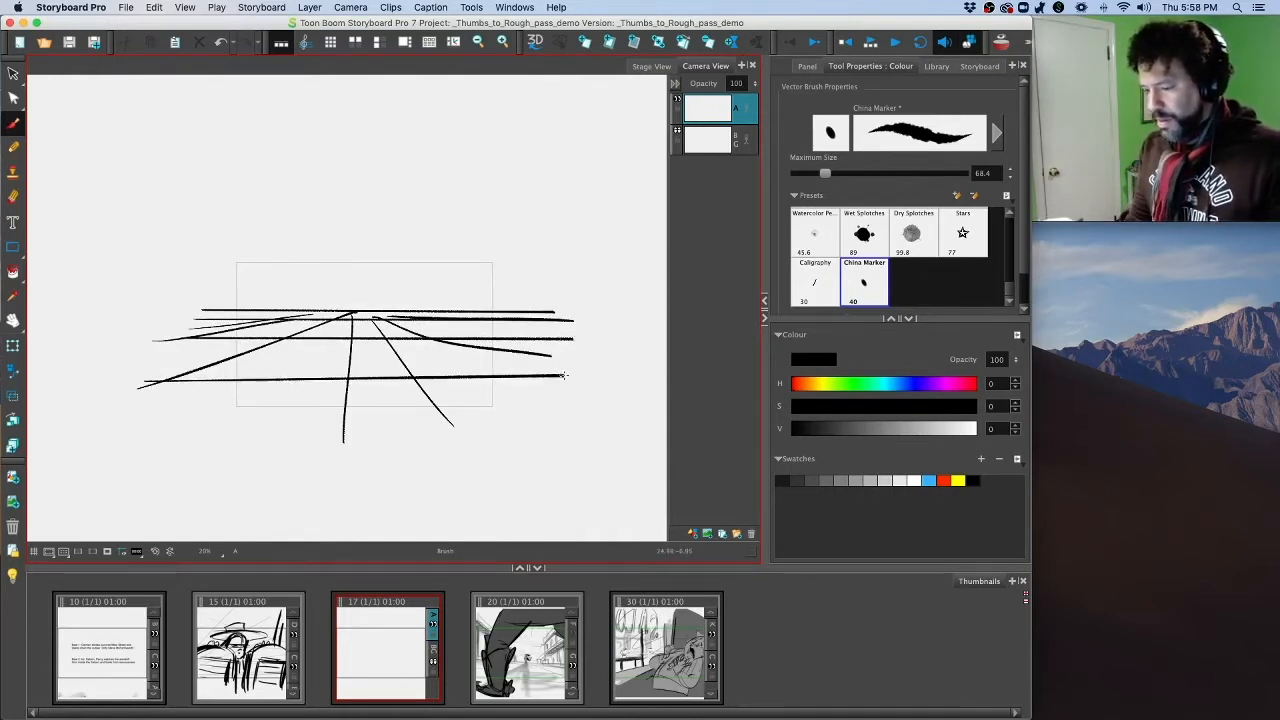
pyautogui.moveTo(136, 410); pyautogui.dragTo(590, 401)
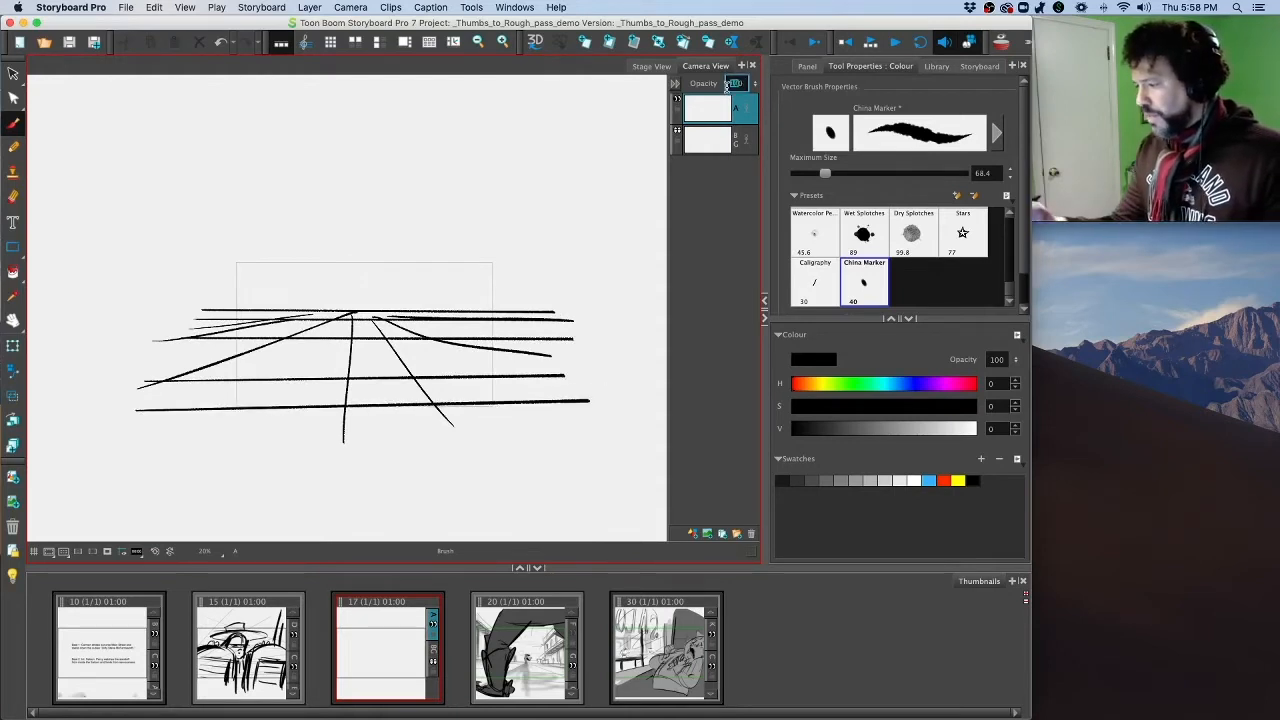
pyautogui.write('20')
pyautogui.press('Return')
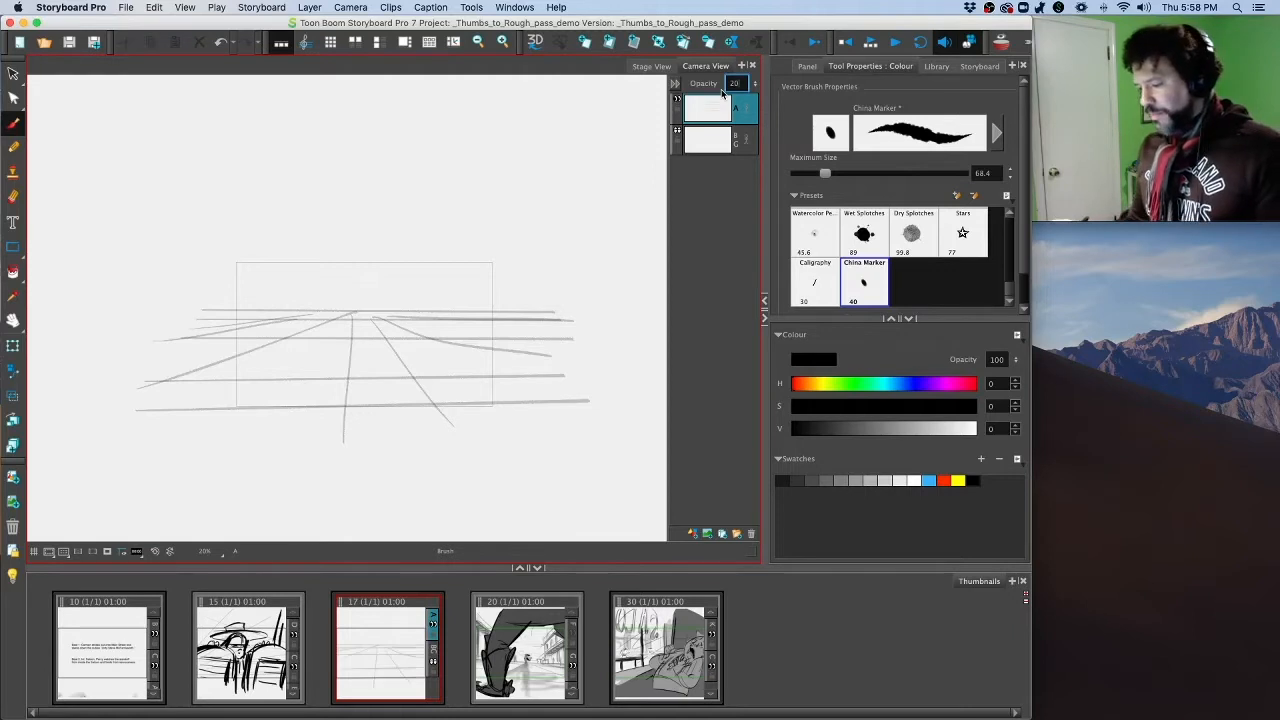
# Step: Add a new layer above the guide and draw two foreground arches with doubled strokes along the frame's lower edge
pyautogui.click(690, 535)
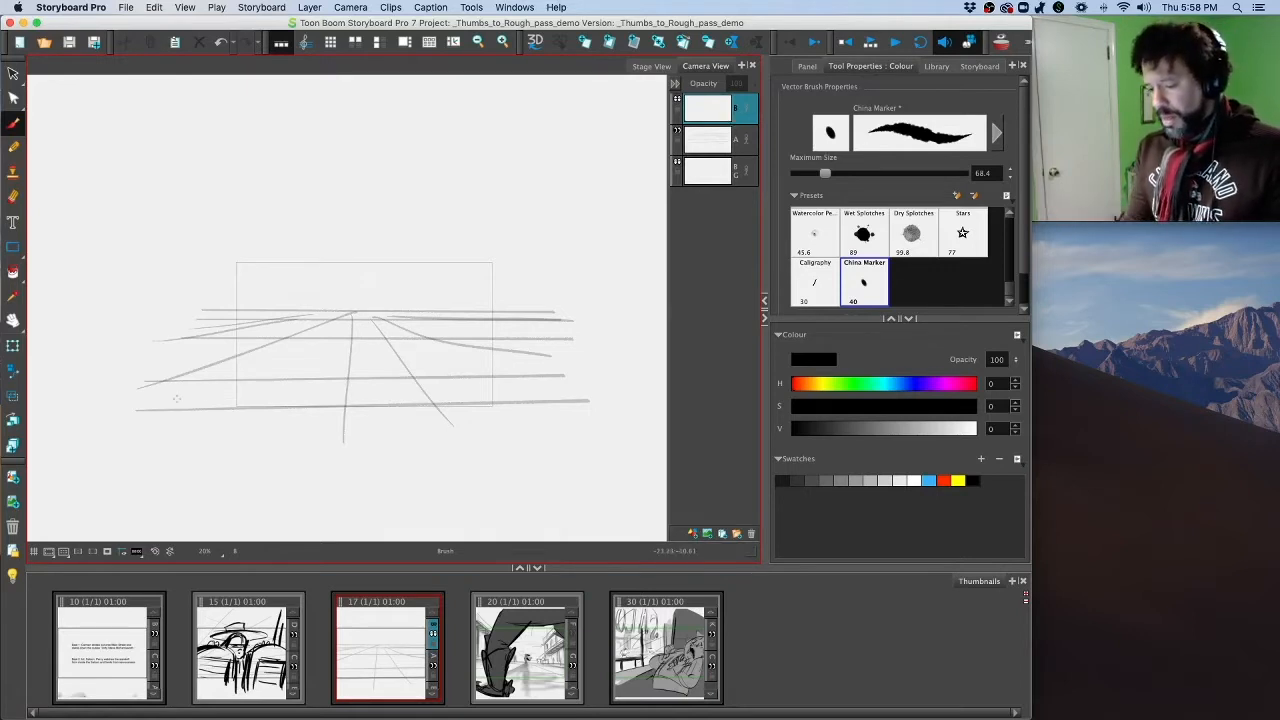
pyautogui.moveTo(208, 383); pyautogui.dragTo(351, 427)
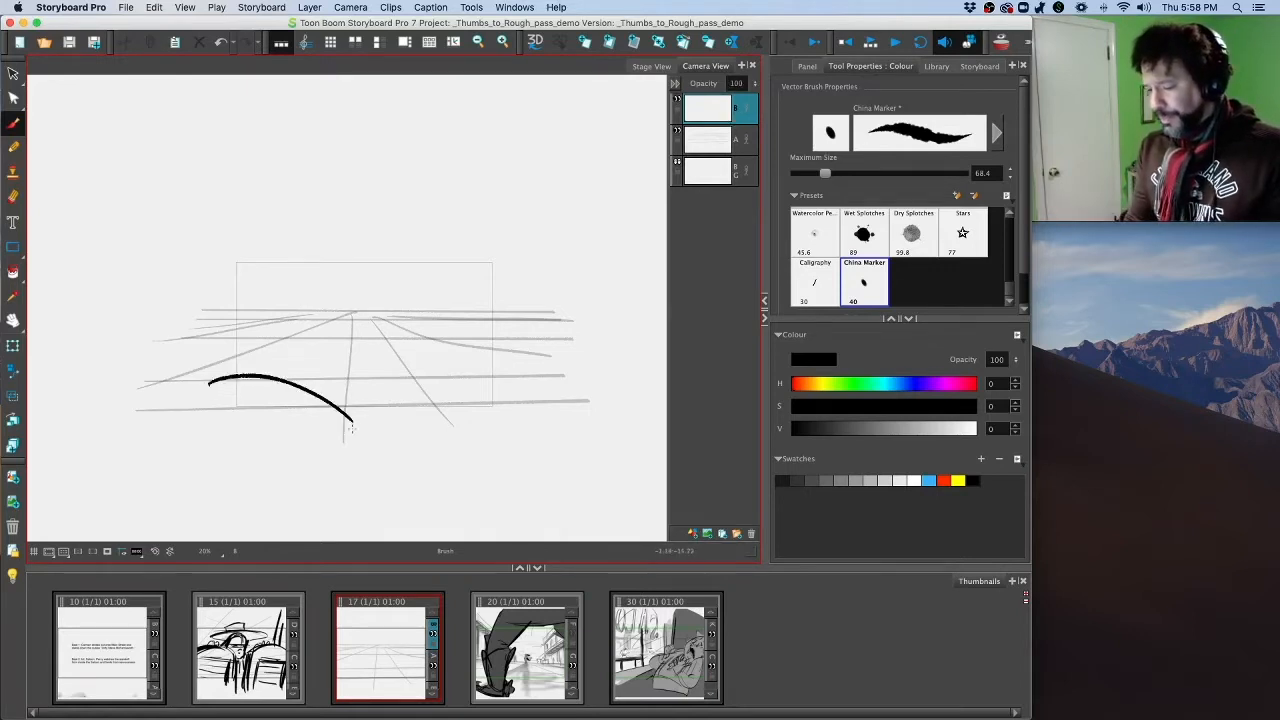
pyautogui.moveTo(210, 378)
pyautogui.mouseDown()
pyautogui.moveTo(330, 398)
pyautogui.moveTo(370, 420)
pyautogui.moveTo(428, 394)
pyautogui.moveTo(532, 392)
pyautogui.mouseUp()
pyautogui.moveTo(384, 428); pyautogui.dragTo(472, 396)
pyautogui.moveTo(182, 400)
pyautogui.mouseDown()
pyautogui.moveTo(274, 379)
pyautogui.moveTo(346, 418)
pyautogui.mouseUp()
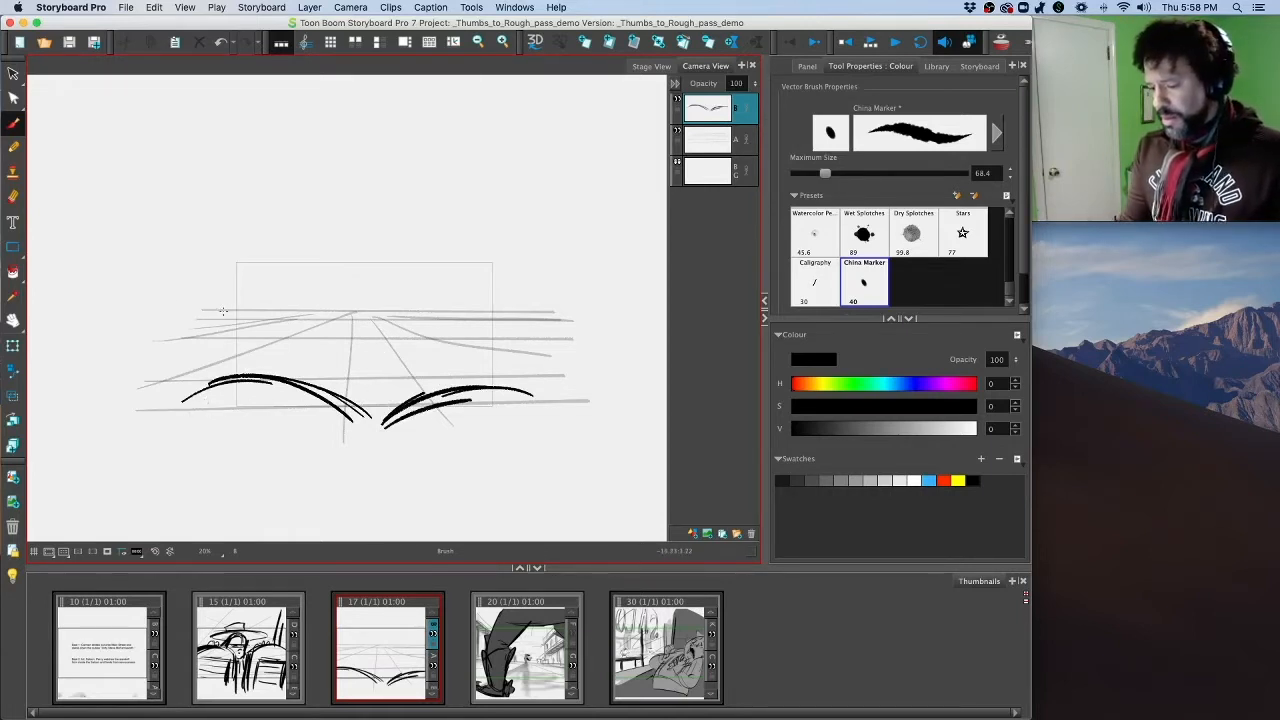
# Step: Draw a dark horizon line, a small flat-roofed building at its left end, and a cluster of vertical strokes beside it
pyautogui.moveTo(222, 311); pyautogui.dragTo(543, 313)
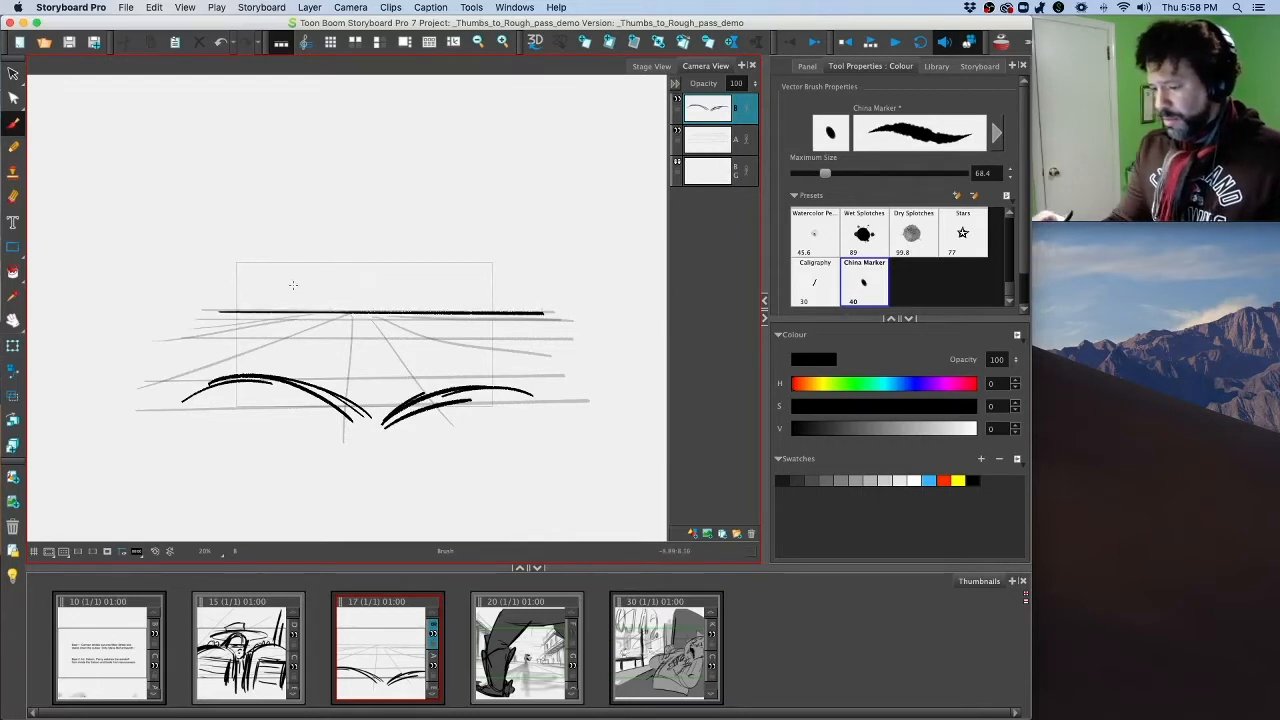
pyautogui.moveTo(296, 258); pyautogui.dragTo(300, 312)
pyautogui.moveTo(302, 250); pyautogui.dragTo(300, 300)
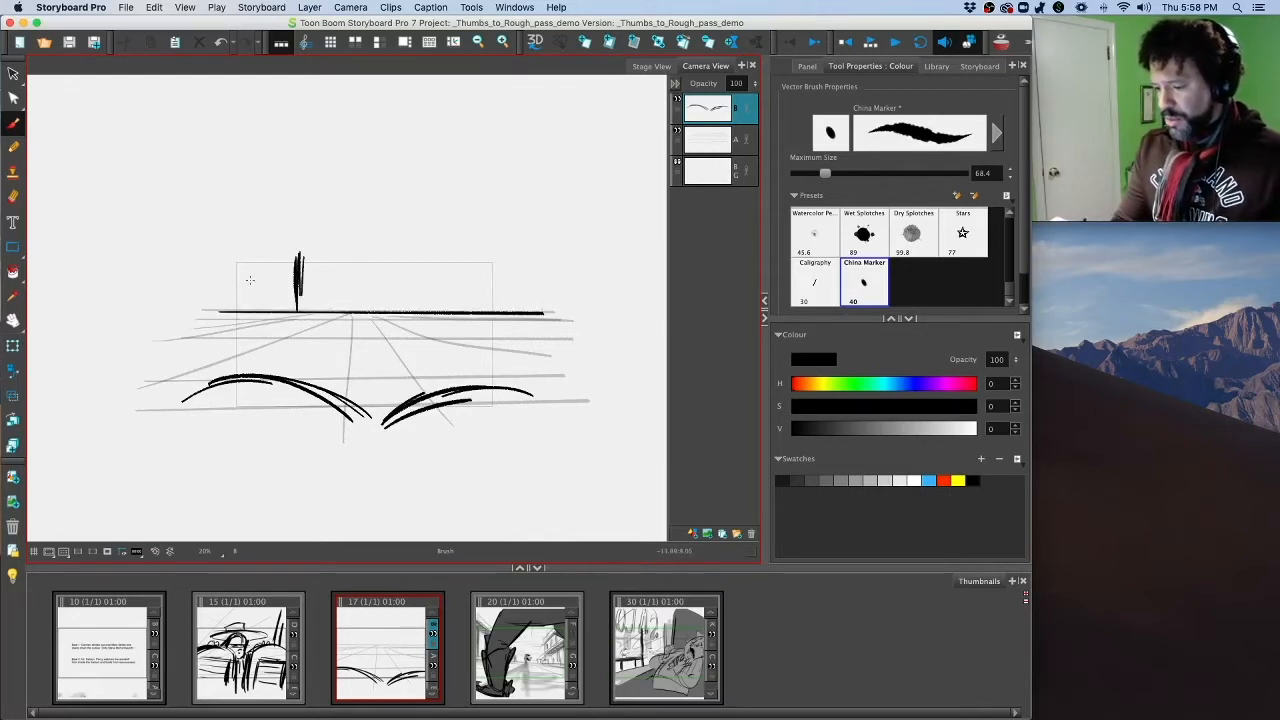
pyautogui.moveTo(224, 282)
pyautogui.mouseDown()
pyautogui.moveTo(282, 278)
pyautogui.moveTo(222, 277)
pyautogui.moveTo(264, 282)
pyautogui.moveTo(272, 310)
pyautogui.moveTo(276, 288)
pyautogui.moveTo(231, 298)
pyautogui.moveTo(271, 311)
pyautogui.mouseUp()
pyautogui.moveTo(305, 264)
pyautogui.mouseDown()
pyautogui.moveTo(306, 310)
pyautogui.moveTo(304, 295)
pyautogui.mouseUp()
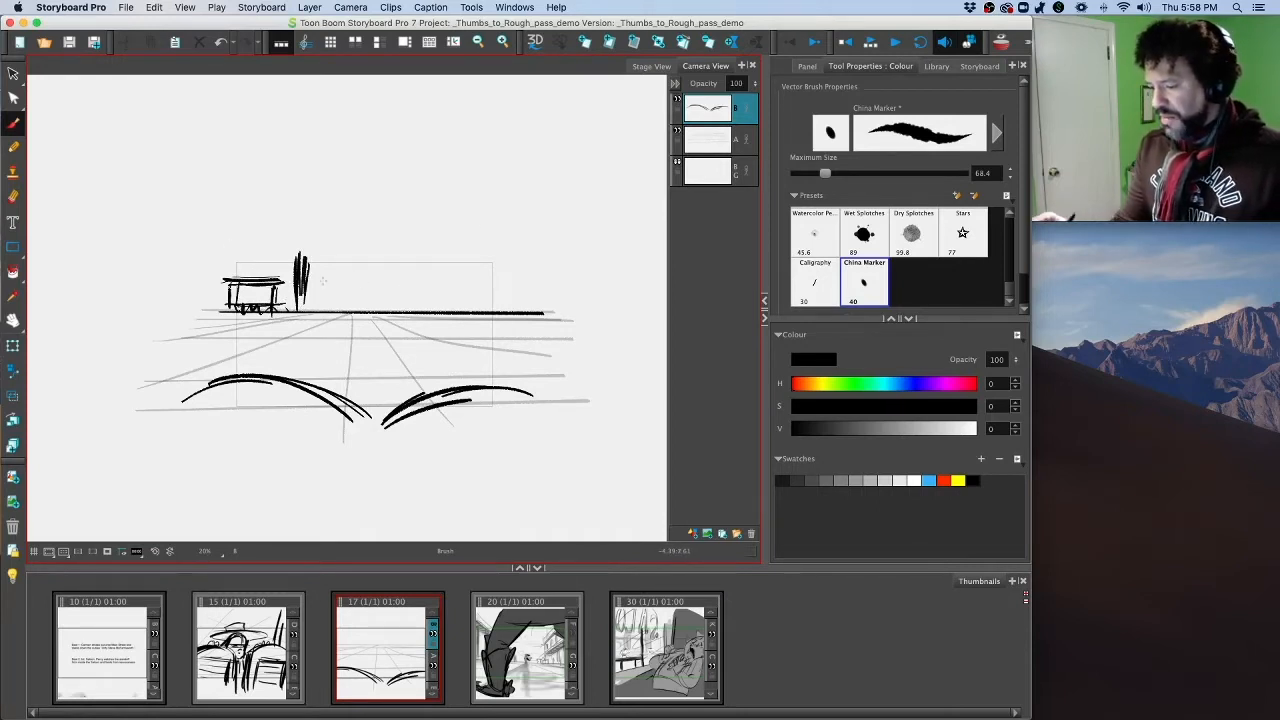
# Step: Draw tall vertical strokes above the horizon on both sides of the central space, undoing the unwanted strokes
pyautogui.moveTo(317, 248); pyautogui.dragTo(321, 306)
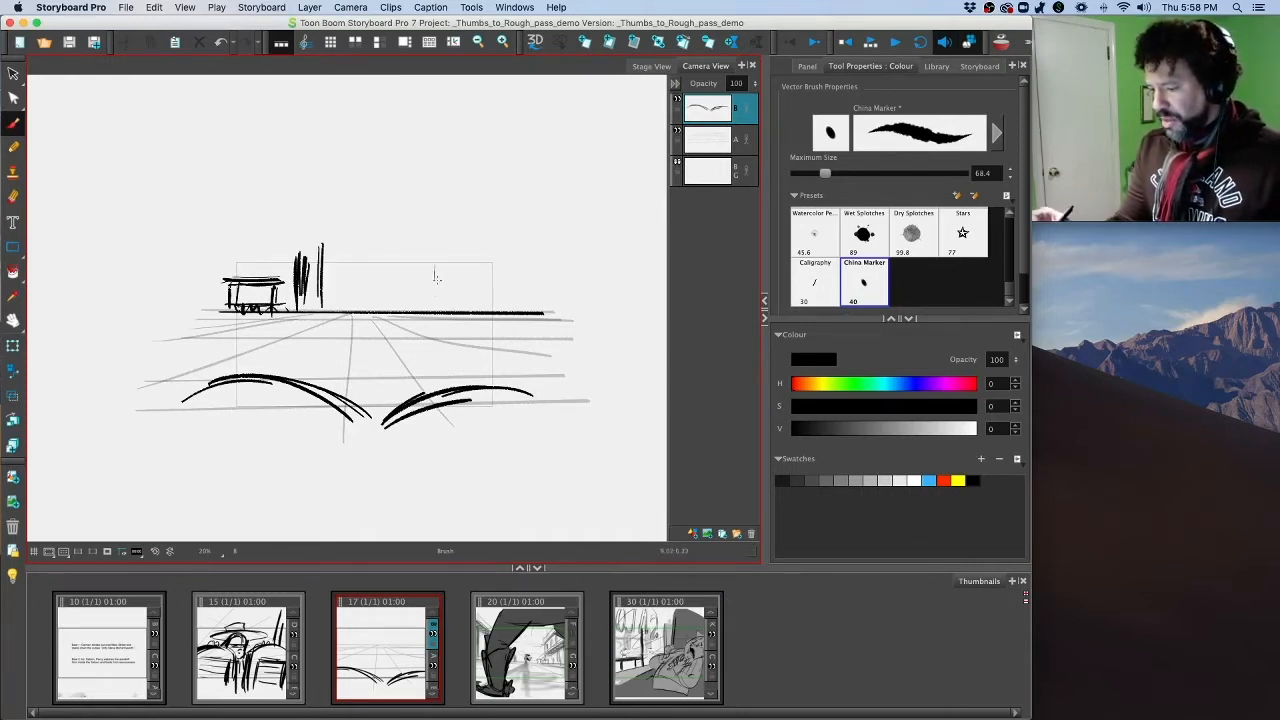
pyautogui.moveTo(430, 250)
pyautogui.mouseDown()
pyautogui.moveTo(430, 312)
pyautogui.moveTo(436, 290)
pyautogui.moveTo(457, 306)
pyautogui.mouseUp()
pyautogui.press('super+z')
pyautogui.press('super+z')
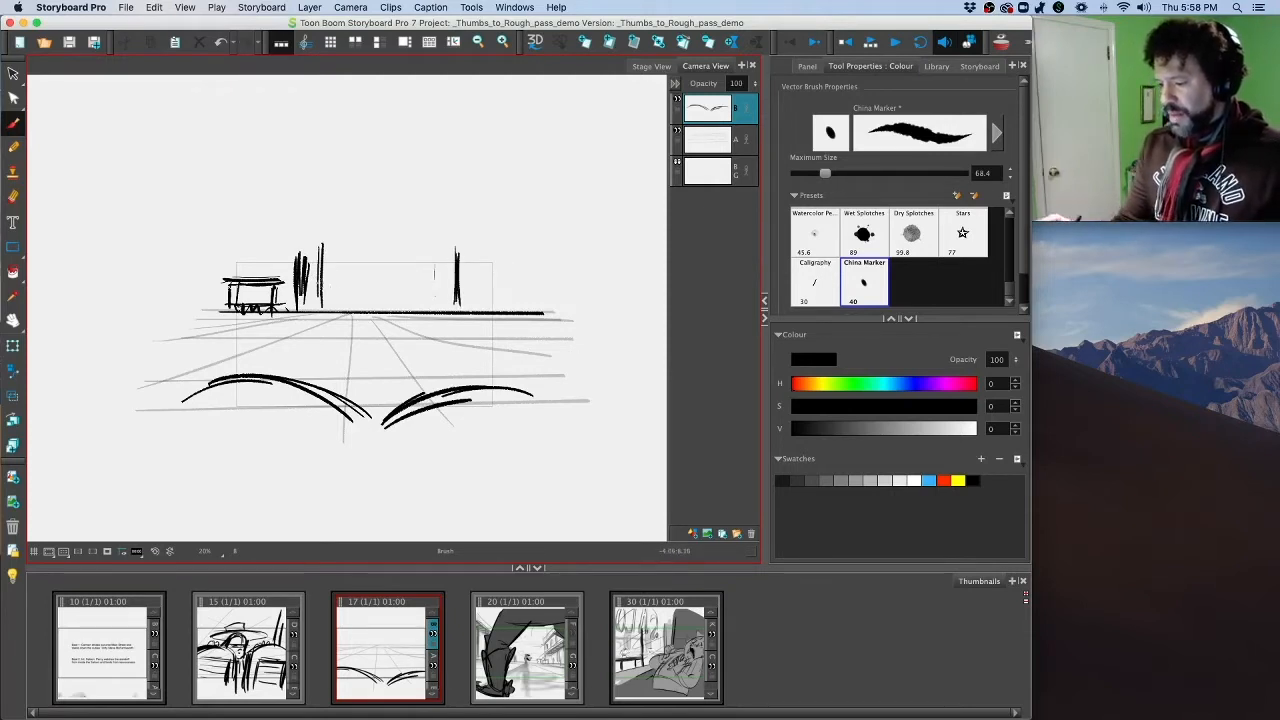
# Step: Sketch the central building with a double roofline, base line, door and window shapes, and a boxy upper storey
pyautogui.moveTo(325, 276); pyautogui.dragTo(402, 275)
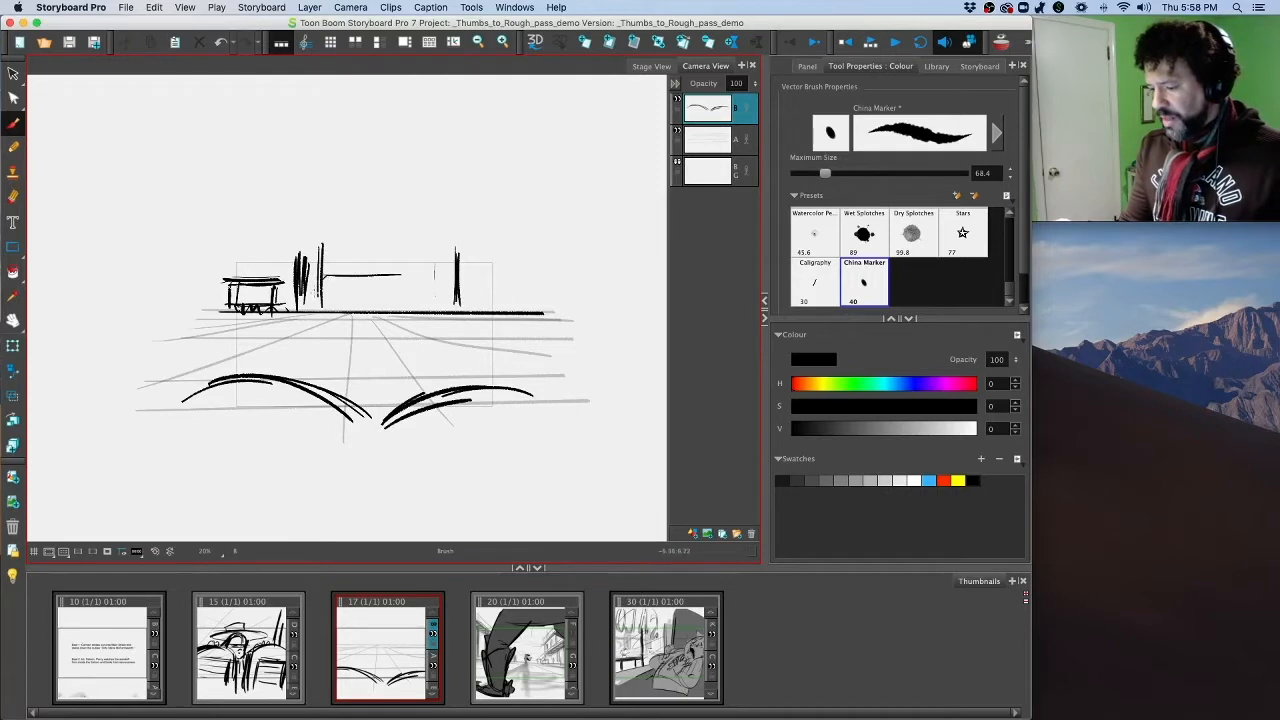
pyautogui.moveTo(322, 283); pyautogui.dragTo(442, 283)
pyautogui.moveTo(324, 285)
pyautogui.mouseDown()
pyautogui.moveTo(437, 286)
pyautogui.moveTo(436, 273)
pyautogui.mouseUp()
pyautogui.moveTo(334, 285)
pyautogui.mouseDown()
pyautogui.moveTo(335, 318)
pyautogui.moveTo(460, 304)
pyautogui.mouseUp()
pyautogui.hotkey('ctrl', 'z')
pyautogui.hotkey('ctrl', 'z')
pyautogui.moveTo(316, 310)
pyautogui.mouseDown()
pyautogui.moveTo(472, 310)
pyautogui.moveTo(224, 310)
pyautogui.mouseUp()
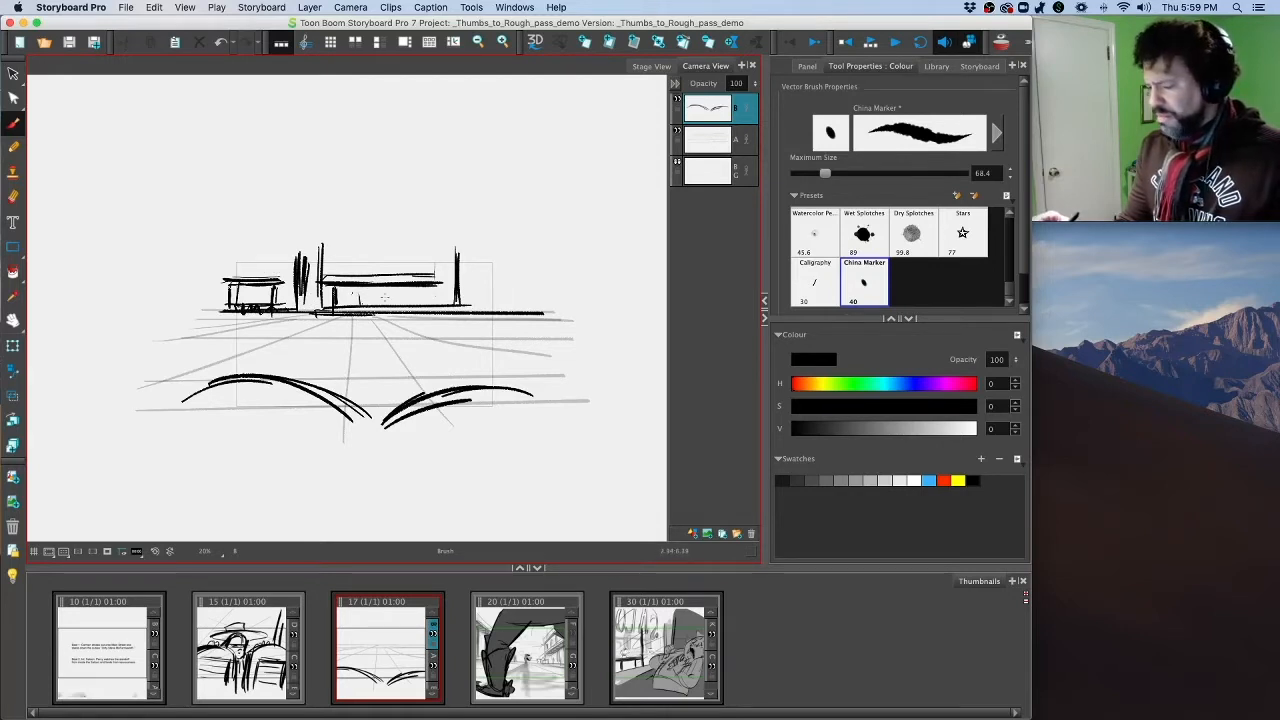
pyautogui.moveTo(390, 298); pyautogui.dragTo(438, 300)
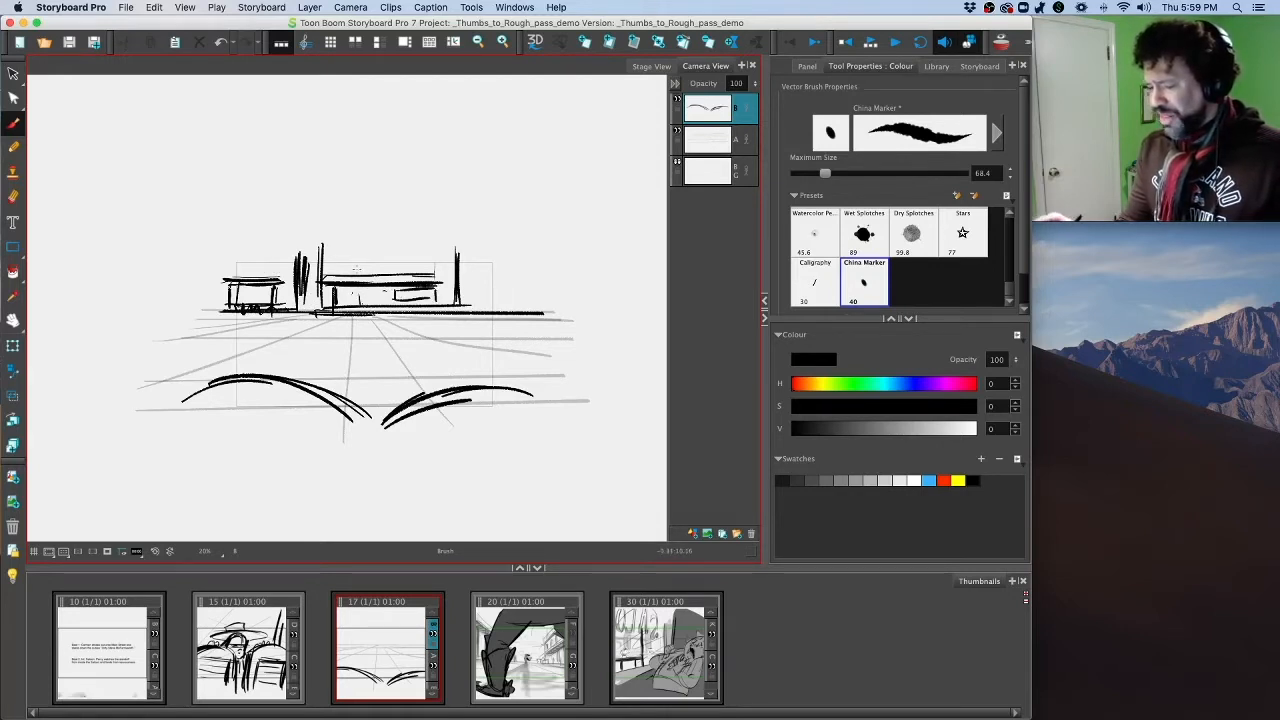
pyautogui.moveTo(345, 257)
pyautogui.mouseDown()
pyautogui.moveTo(336, 280)
pyautogui.moveTo(388, 248)
pyautogui.moveTo(416, 252)
pyautogui.moveTo(418, 279)
pyautogui.mouseUp()
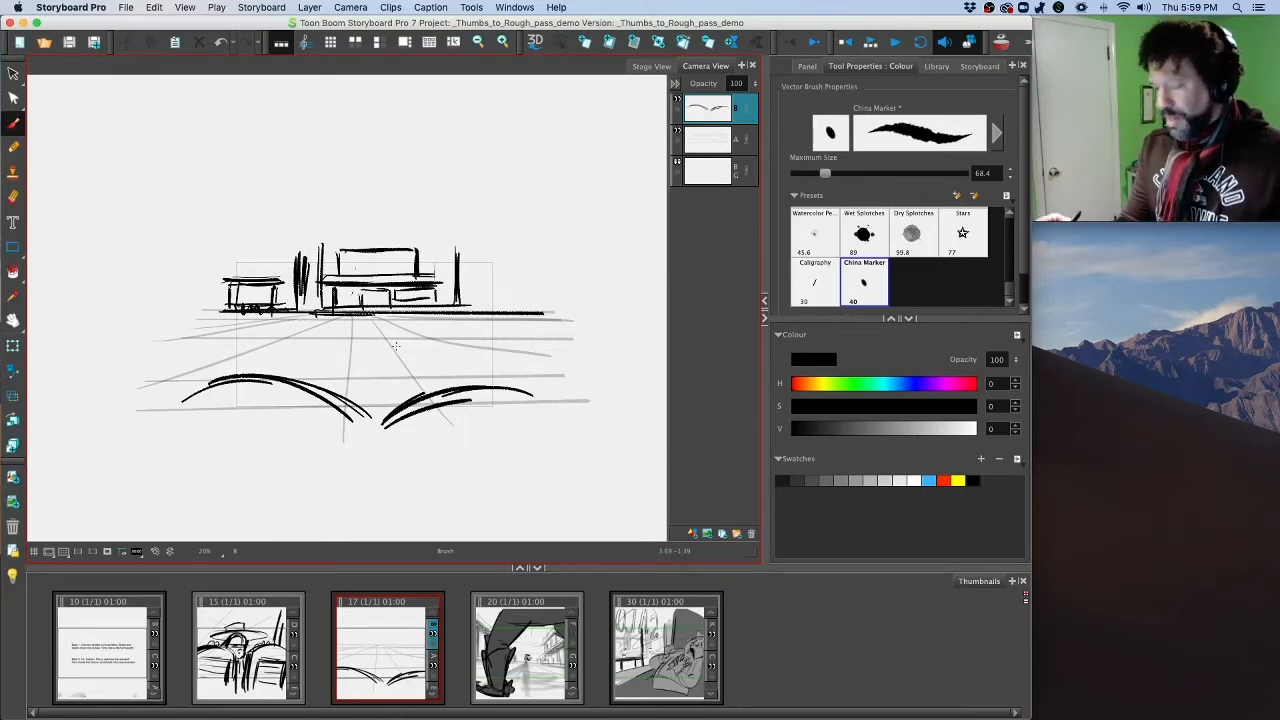
# Step: Sketch the tall building at the right end of the horizon and add an upper storey to the small left building
pyautogui.moveTo(458, 250)
pyautogui.mouseDown()
pyautogui.moveTo(467, 304)
pyautogui.moveTo(484, 262)
pyautogui.moveTo(482, 310)
pyautogui.moveTo(485, 290)
pyautogui.mouseUp()
pyautogui.moveTo(462, 305); pyautogui.dragTo(500, 305)
pyautogui.moveTo(483, 241)
pyautogui.mouseDown()
pyautogui.moveTo(556, 248)
pyautogui.moveTo(561, 307)
pyautogui.mouseUp()
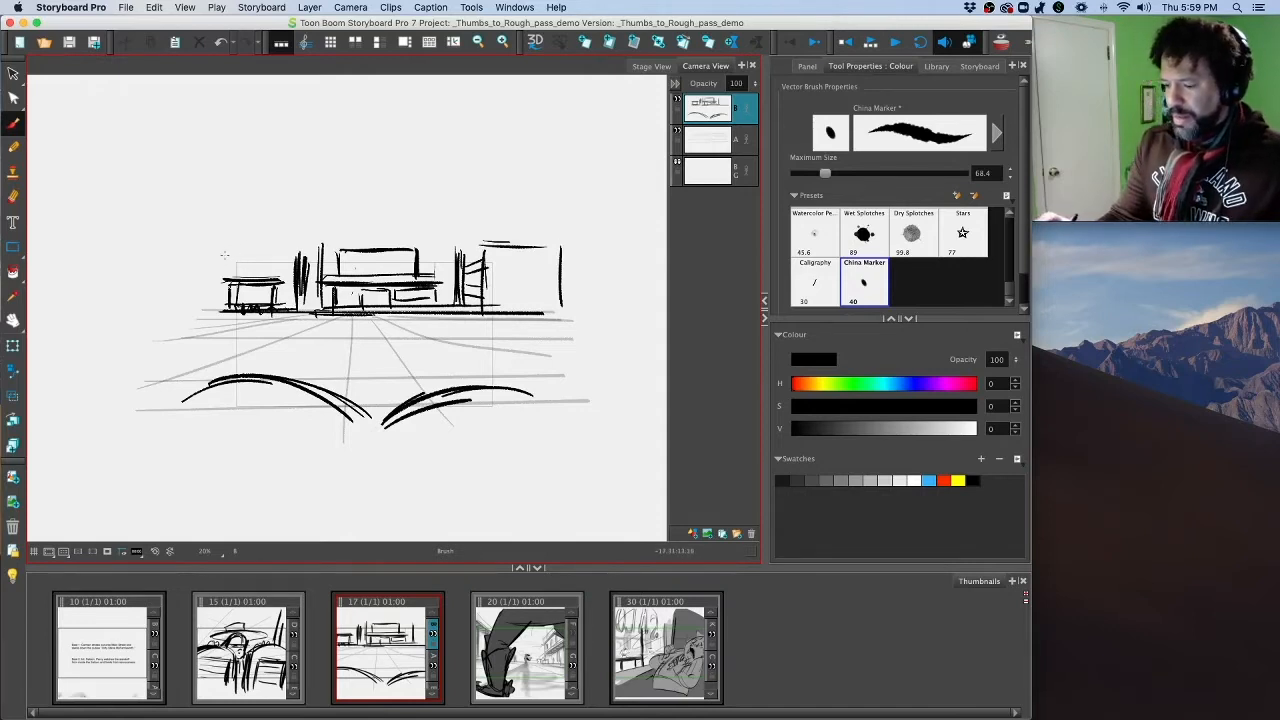
pyautogui.moveTo(228, 254)
pyautogui.mouseDown()
pyautogui.moveTo(278, 249)
pyautogui.moveTo(272, 276)
pyautogui.mouseUp()
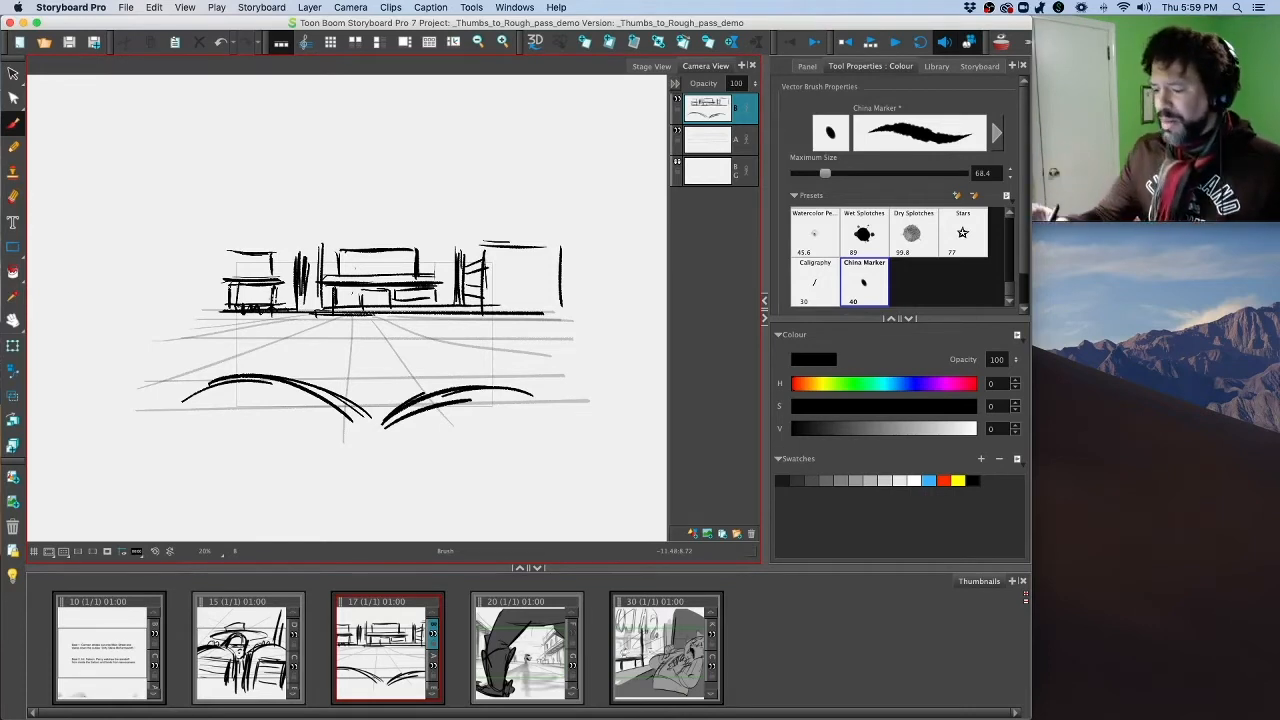
# Step: Shade the gaps on both sides of the central building with dense vertical hatching
pyautogui.moveTo(306, 315); pyautogui.dragTo(316, 248)
pyautogui.moveTo(314, 292); pyautogui.dragTo(320, 244)
pyautogui.moveTo(460, 308); pyautogui.dragTo(474, 246)
pyautogui.moveTo(472, 300); pyautogui.dragTo(482, 246)
pyautogui.moveTo(480, 304); pyautogui.dragTo(482, 260)
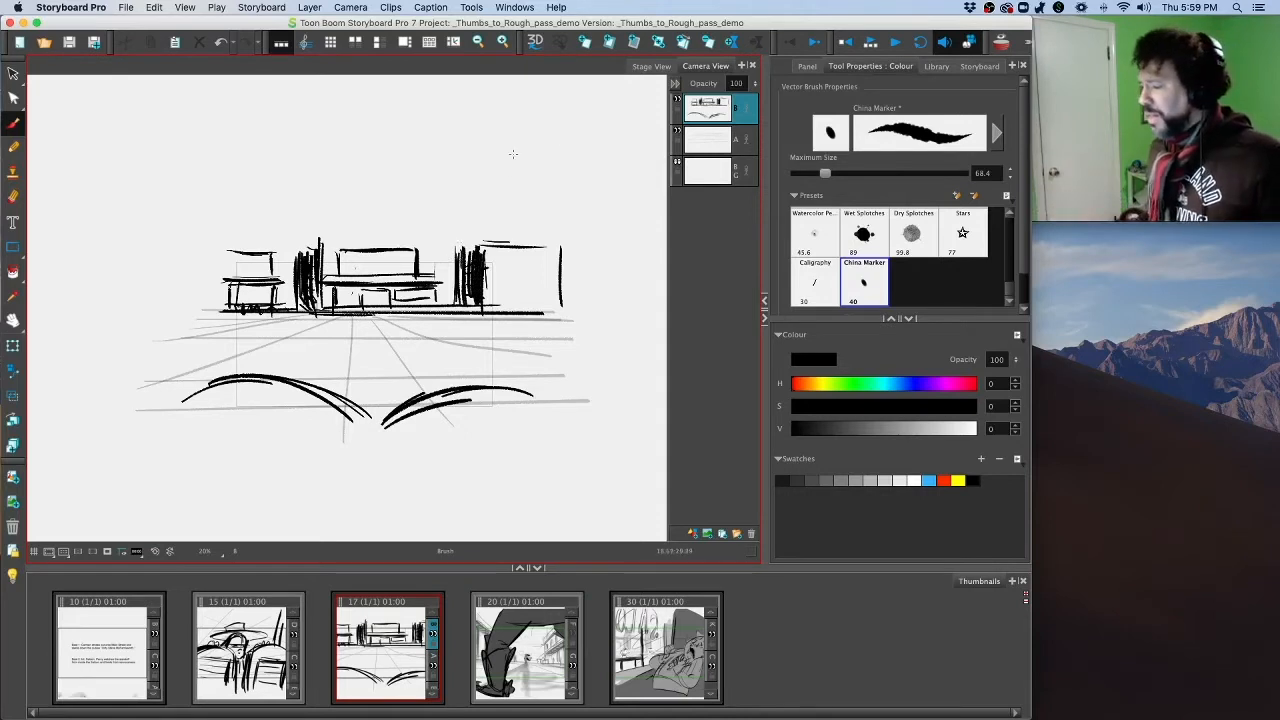
# Step: Try an opacity of 30 on the layer holding the buildings and arches, and restore it to 100
pyautogui.click(737, 83)
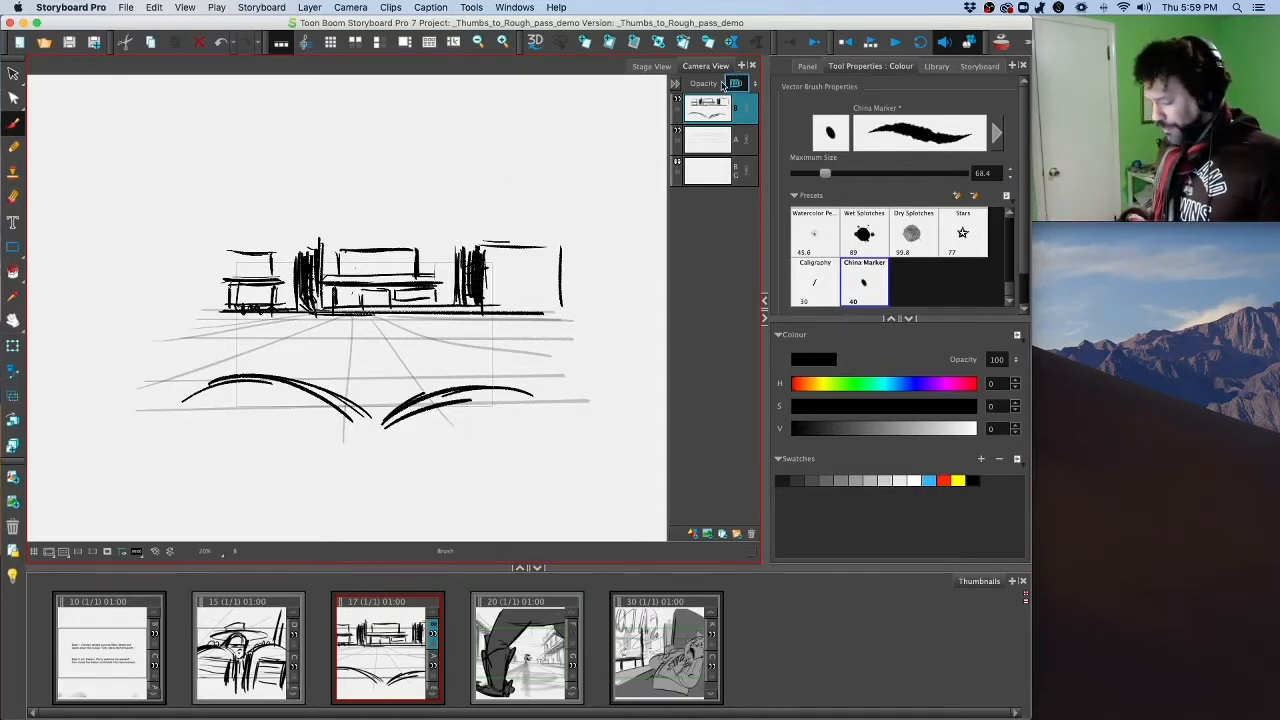
pyautogui.write('30')
pyautogui.press('Return')
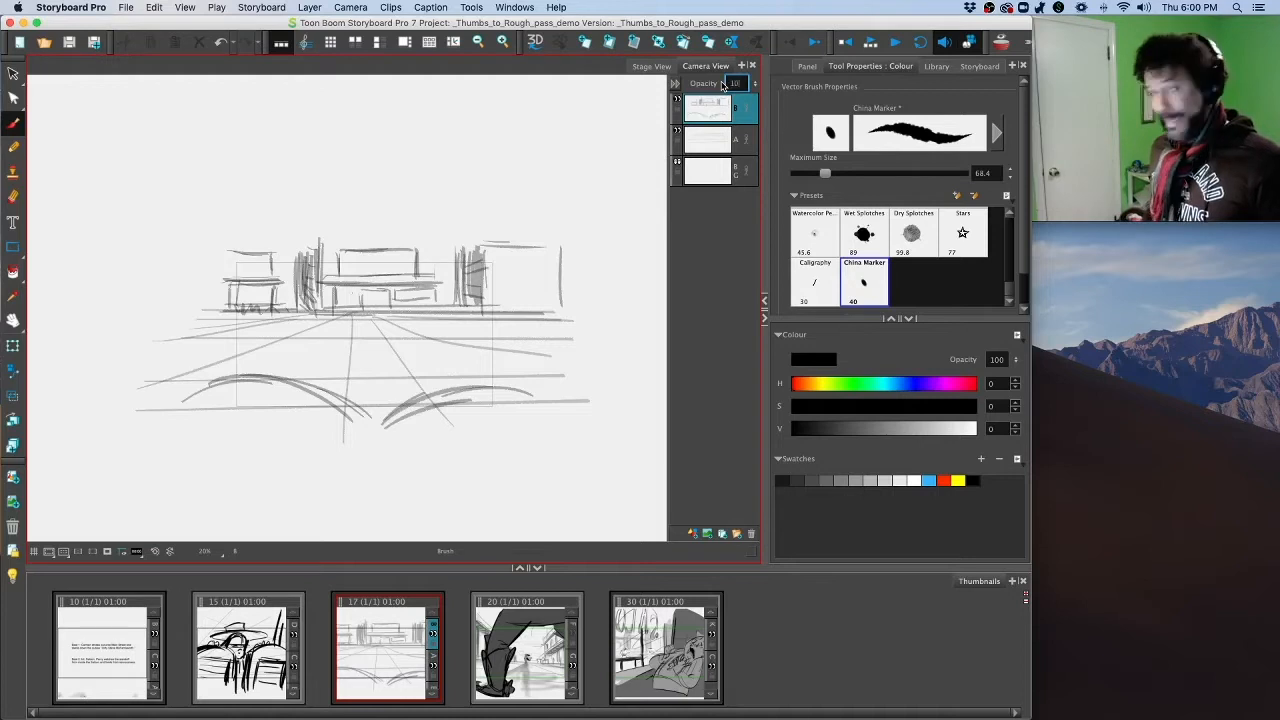
pyautogui.press('Return')
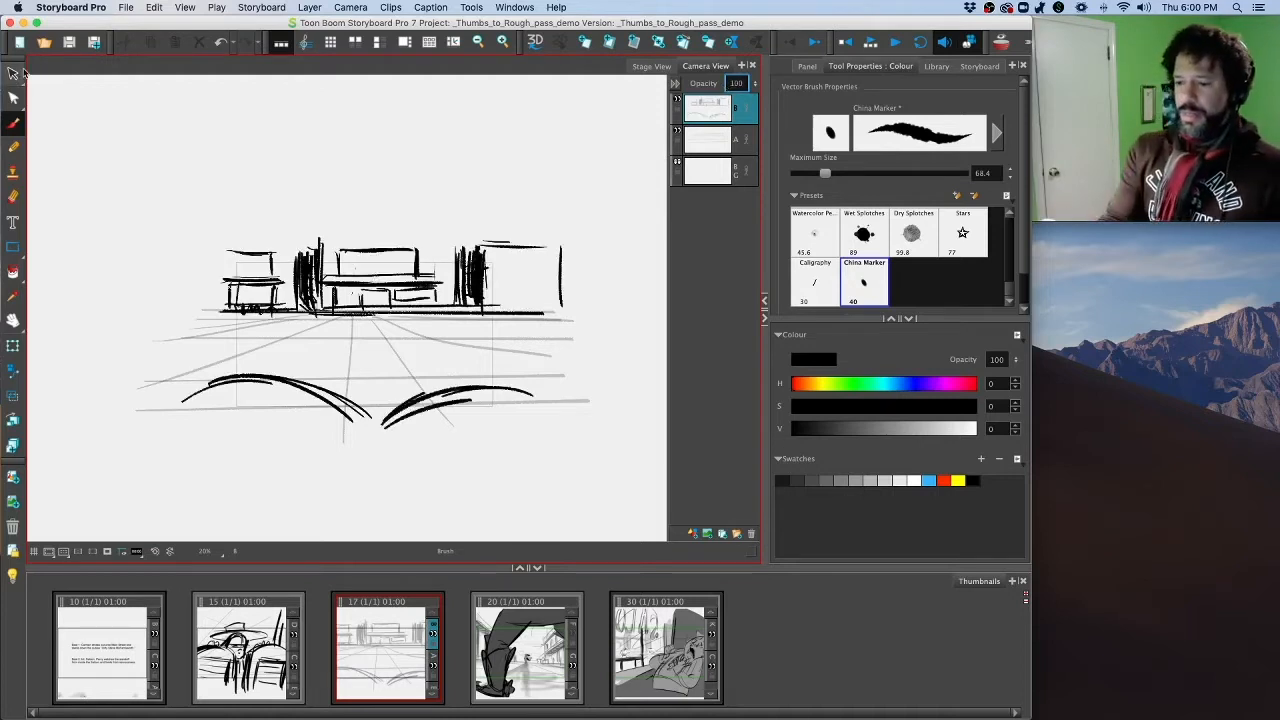
# Step: Lasso the background buildings, cut them from the arches' layer, and paste them onto a new layer
pyautogui.hotkey('alt', 's')
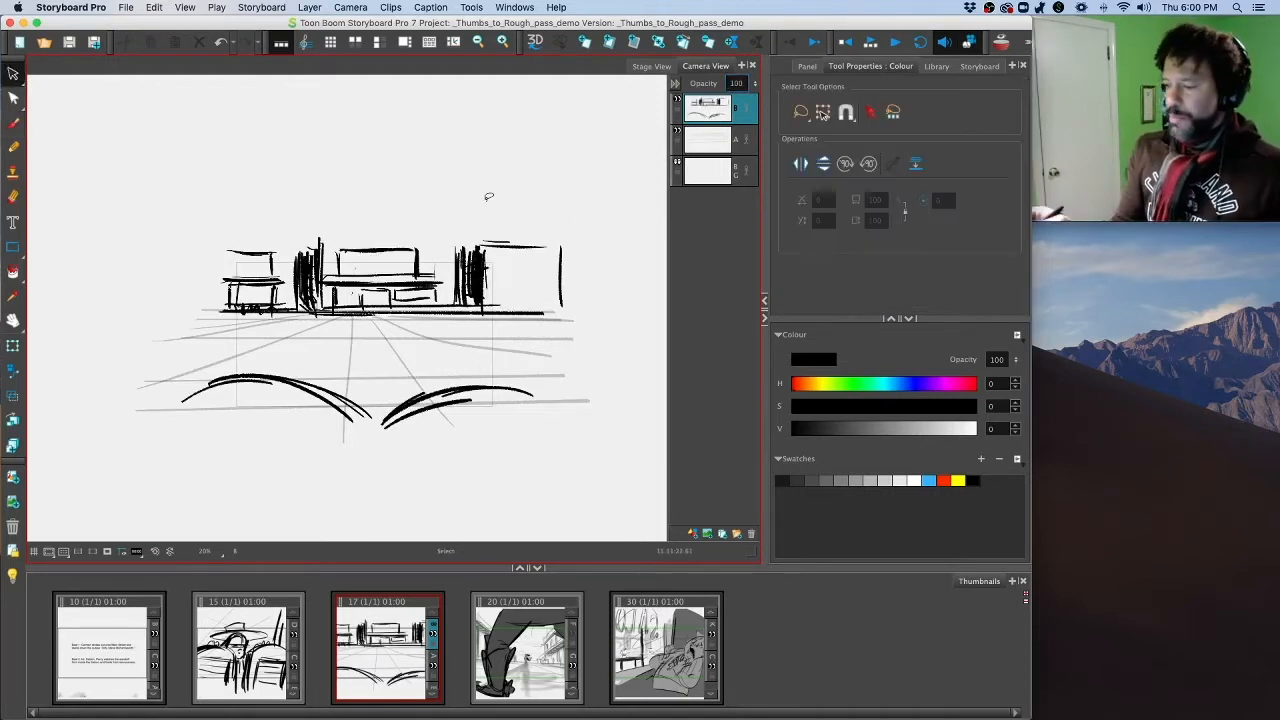
pyautogui.moveTo(472, 191)
pyautogui.mouseDown()
pyautogui.moveTo(240, 333)
pyautogui.moveTo(500, 200)
pyautogui.mouseUp()
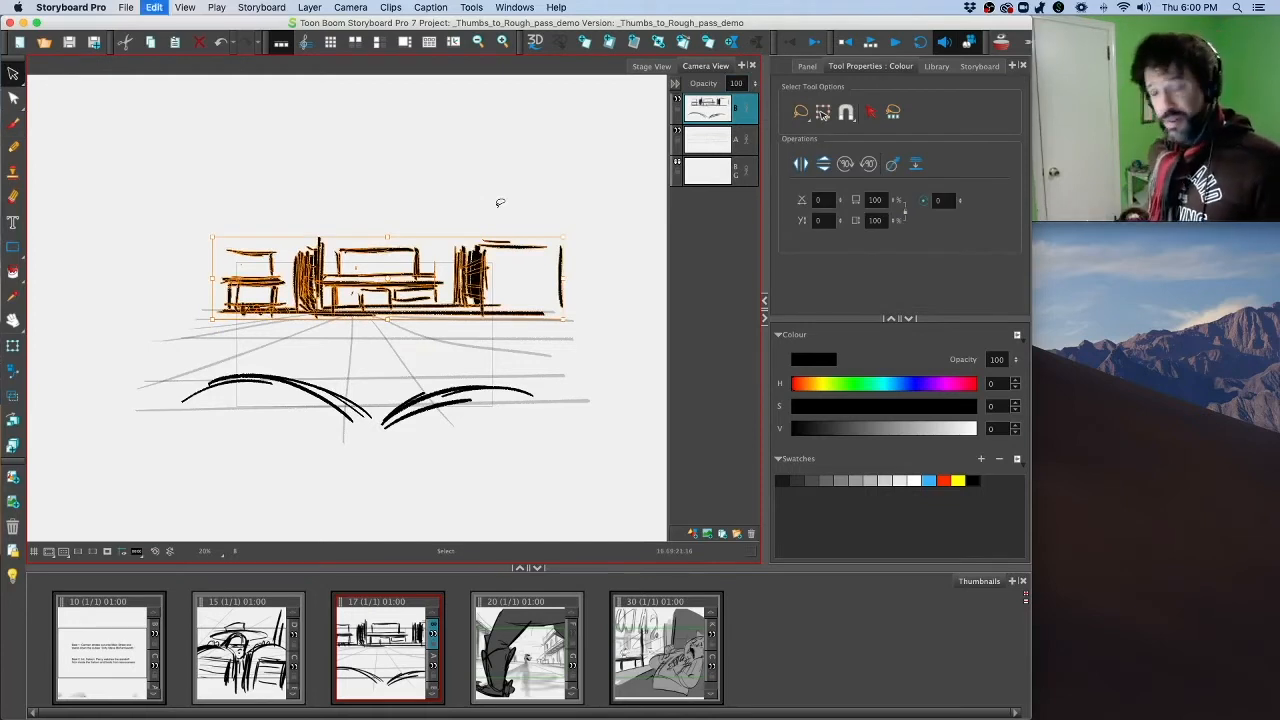
pyautogui.press('Delete')
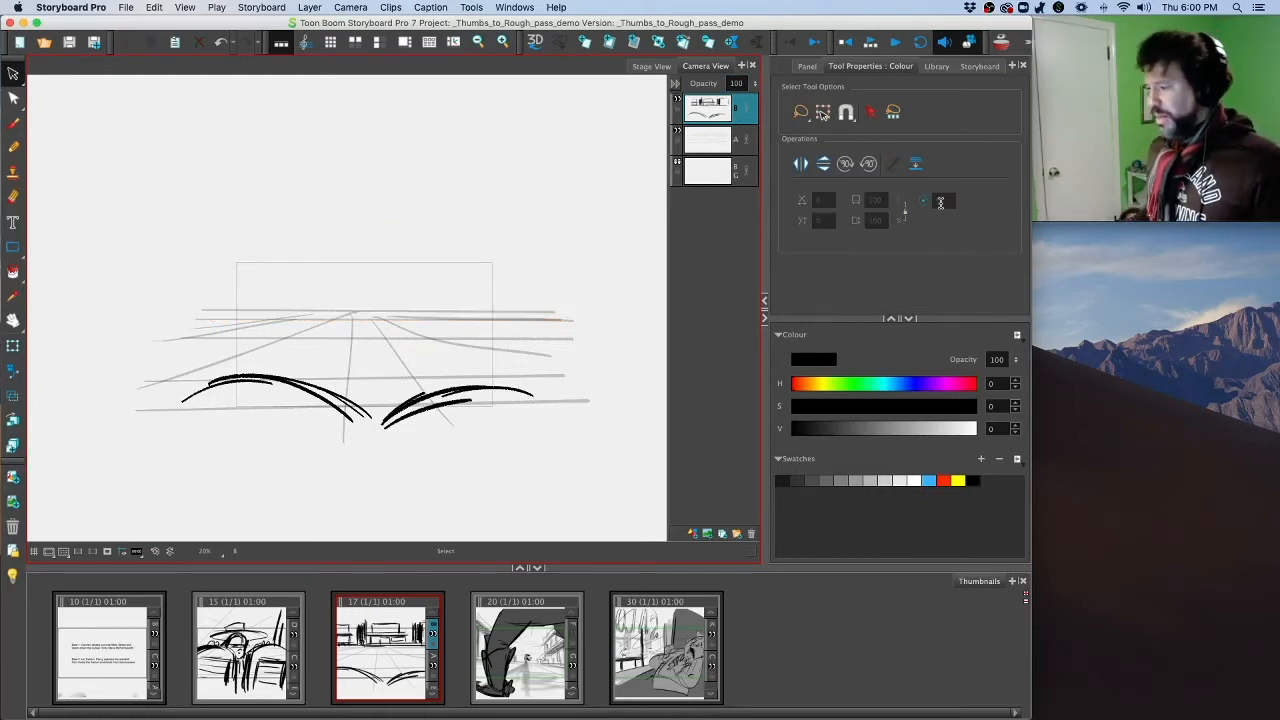
pyautogui.click(697, 536)
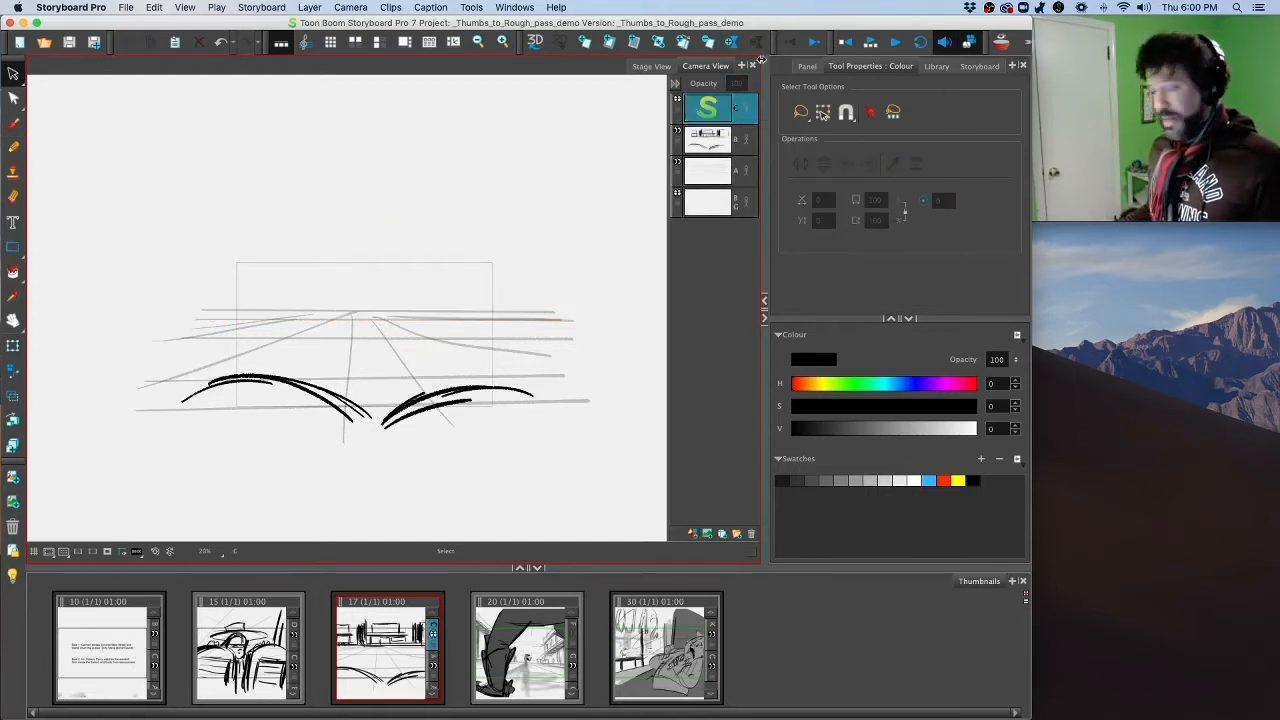
pyautogui.press('super+v')
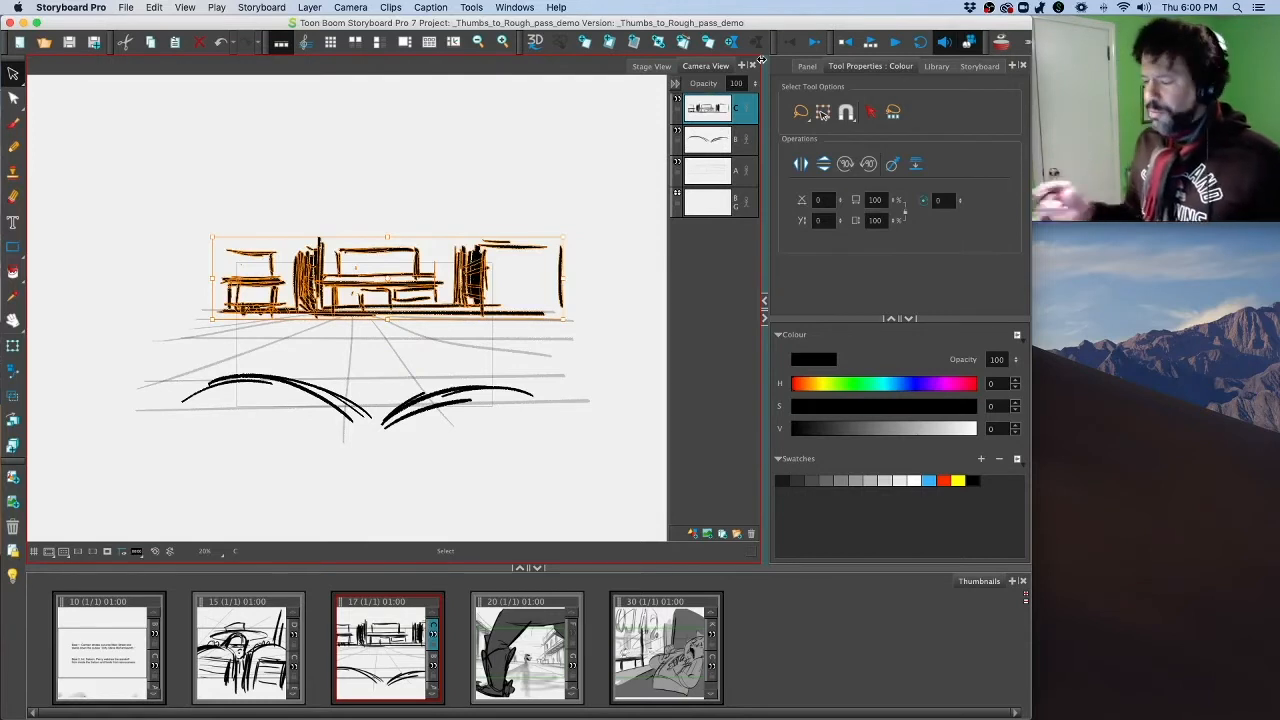
# Step: Set the background buildings layer's opacity to 50 and deselect the artwork
pyautogui.click(731, 84)
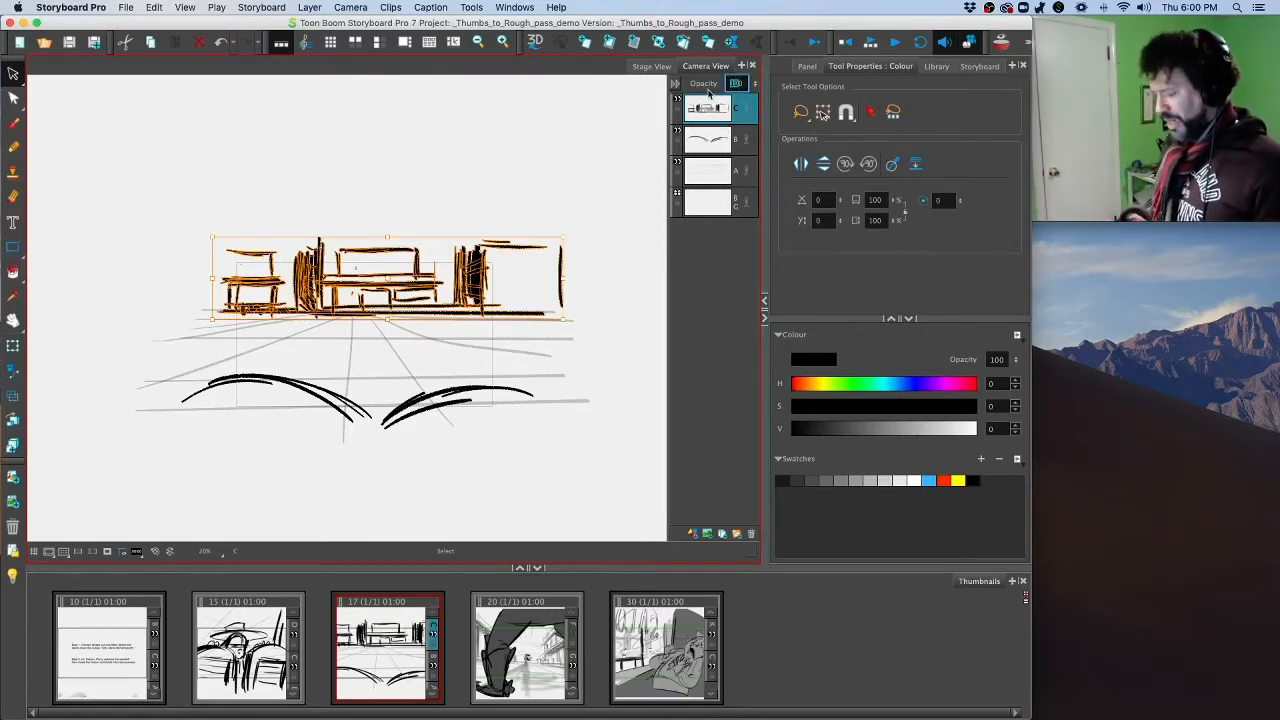
pyautogui.press('Return')
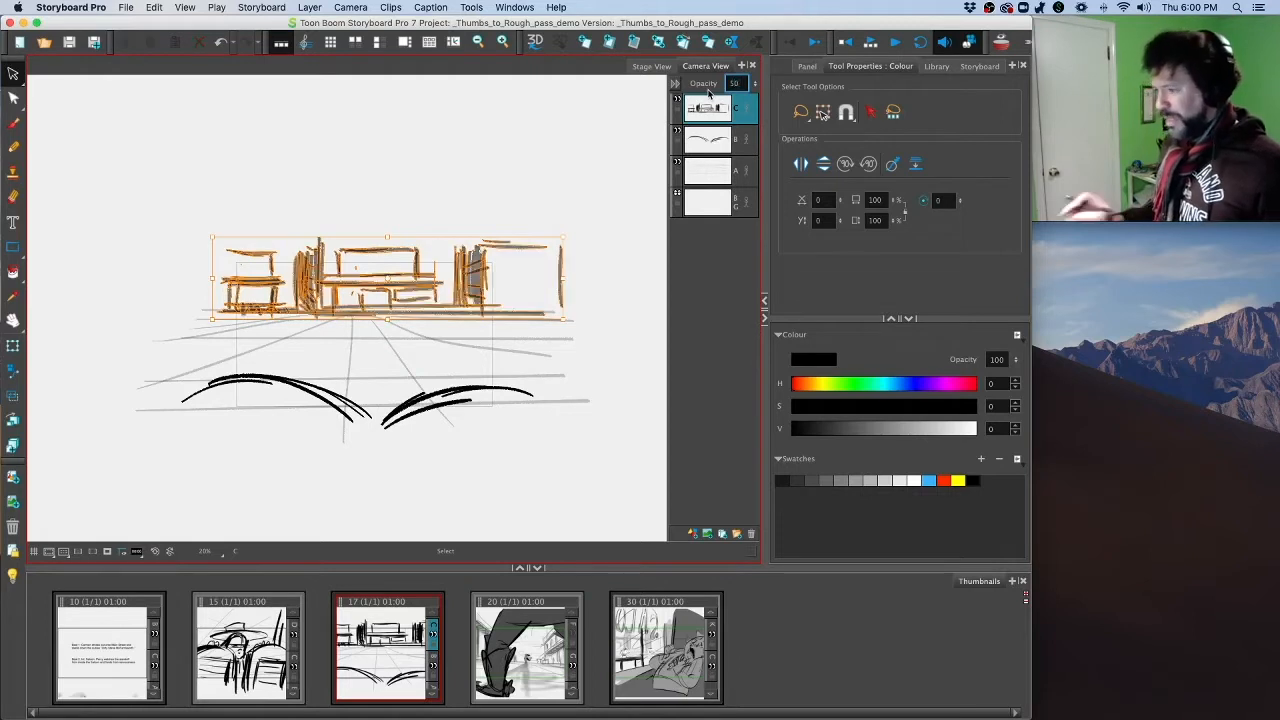
pyautogui.click(12, 76)
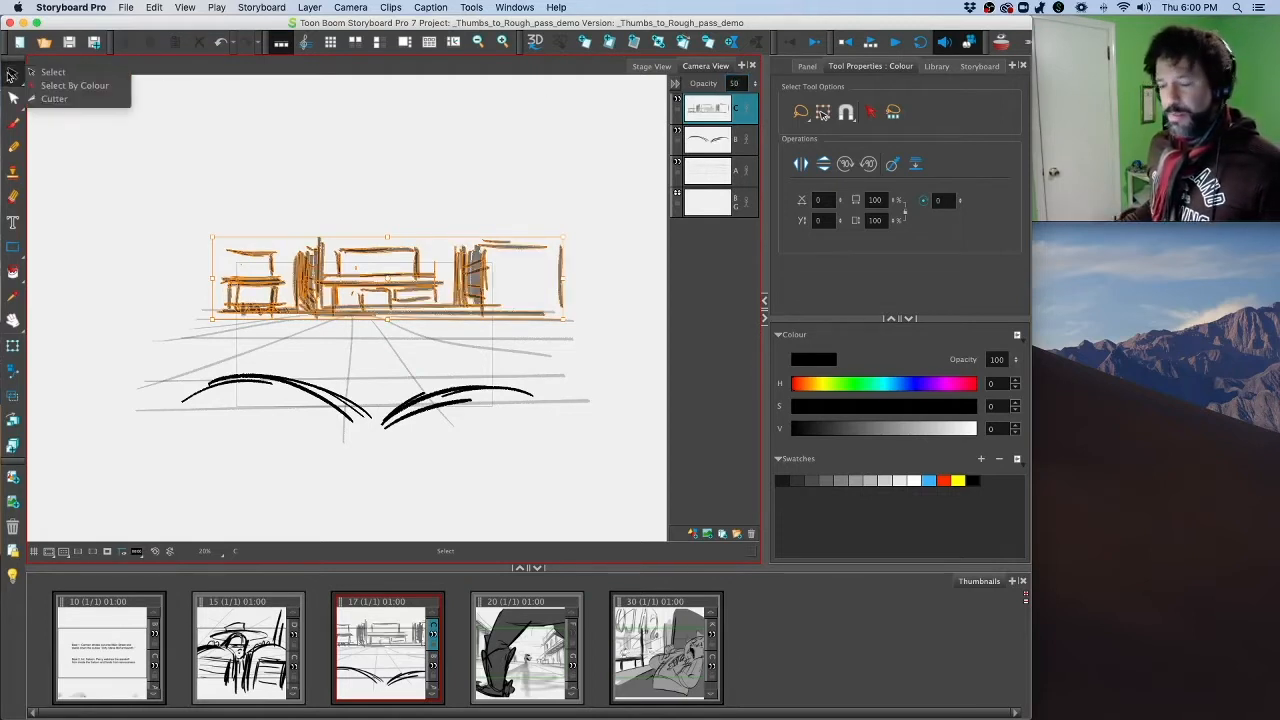
pyautogui.click(68, 76)
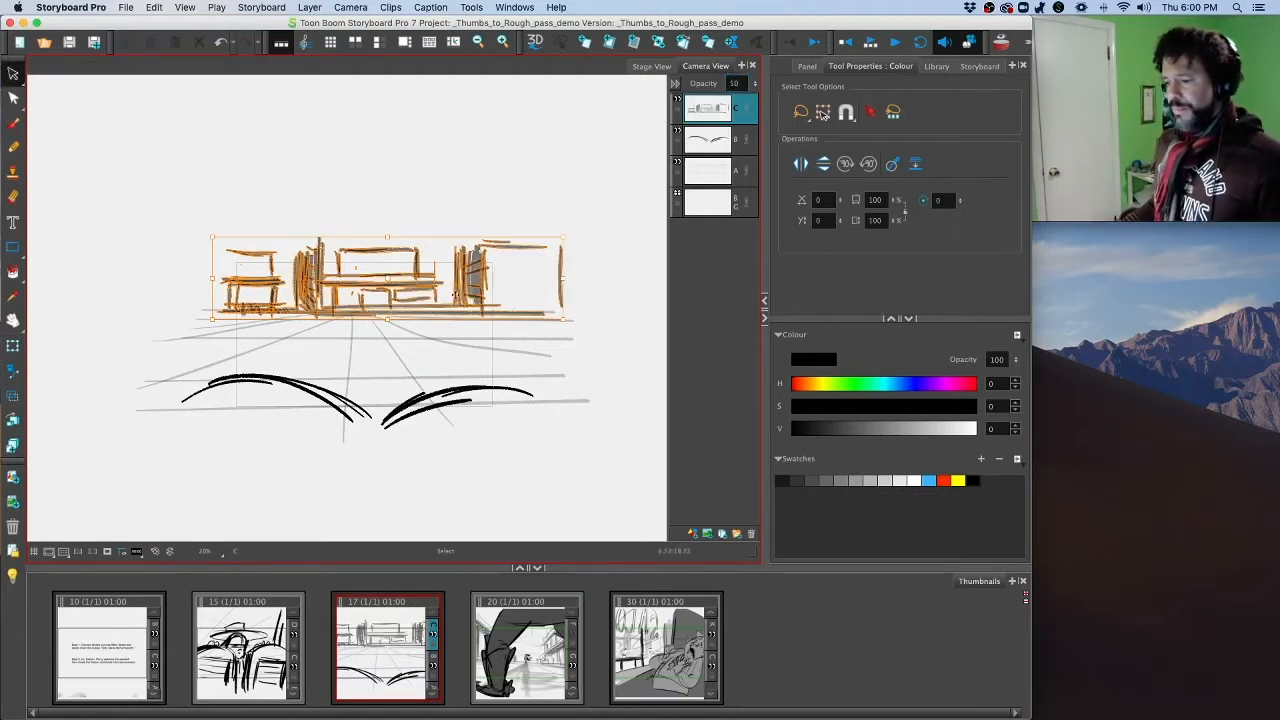
pyautogui.click(580, 392)
# Step: Turn on the camera mask, add another new layer, and make the foreground arches' layer B active
pyautogui.click(108, 552)
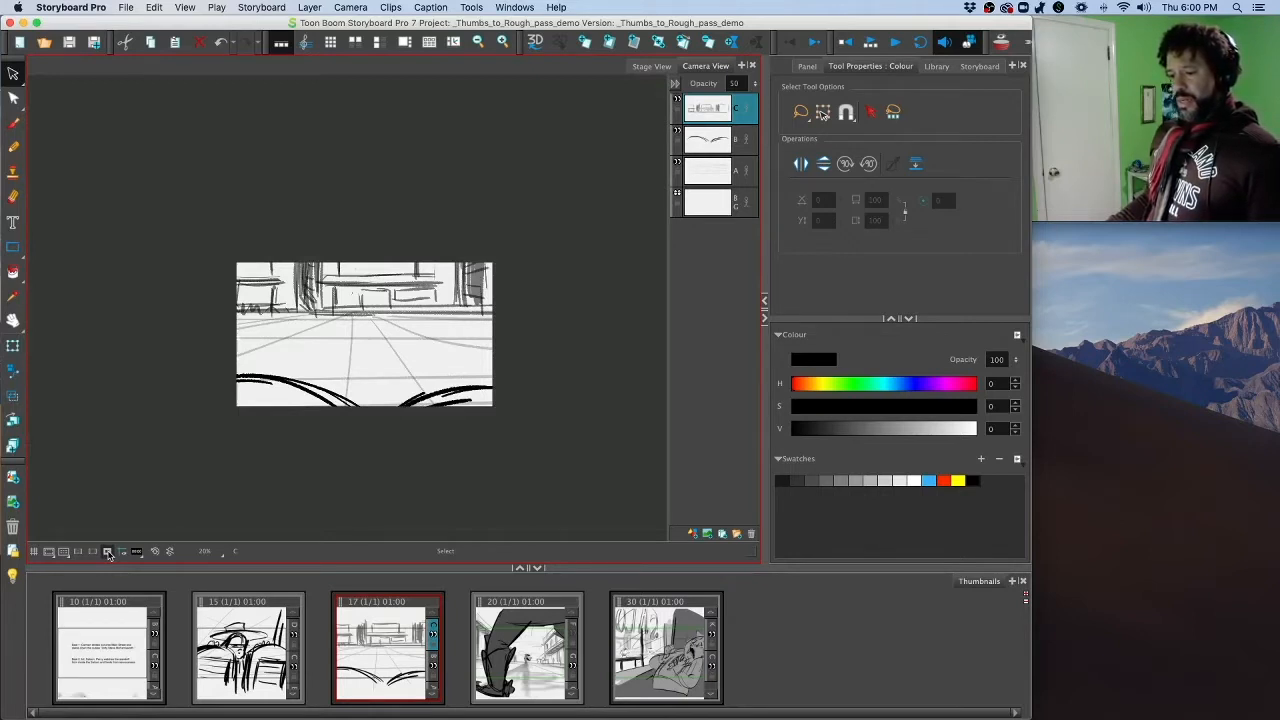
pyautogui.click(694, 536)
pyautogui.click(710, 174)
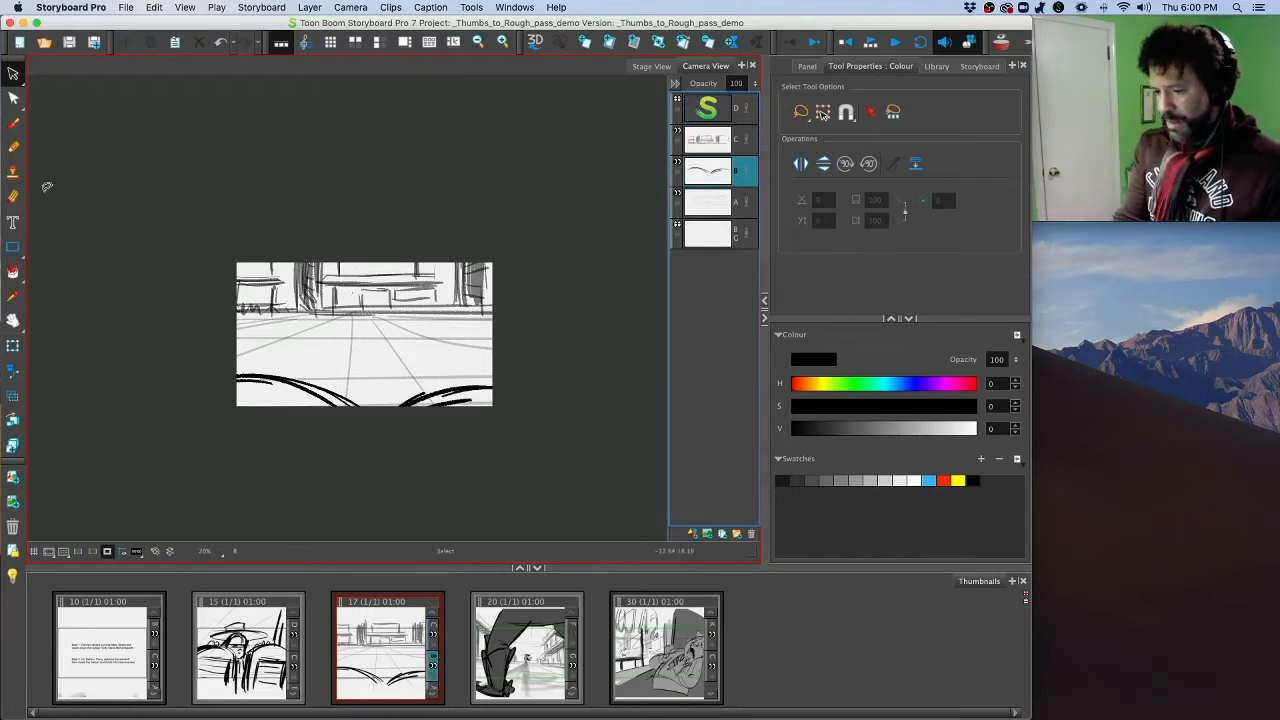
# Step: Try brushing a foreground post with a railing onto layer B at the frame's left side, and delete it
pyautogui.click(13, 122)
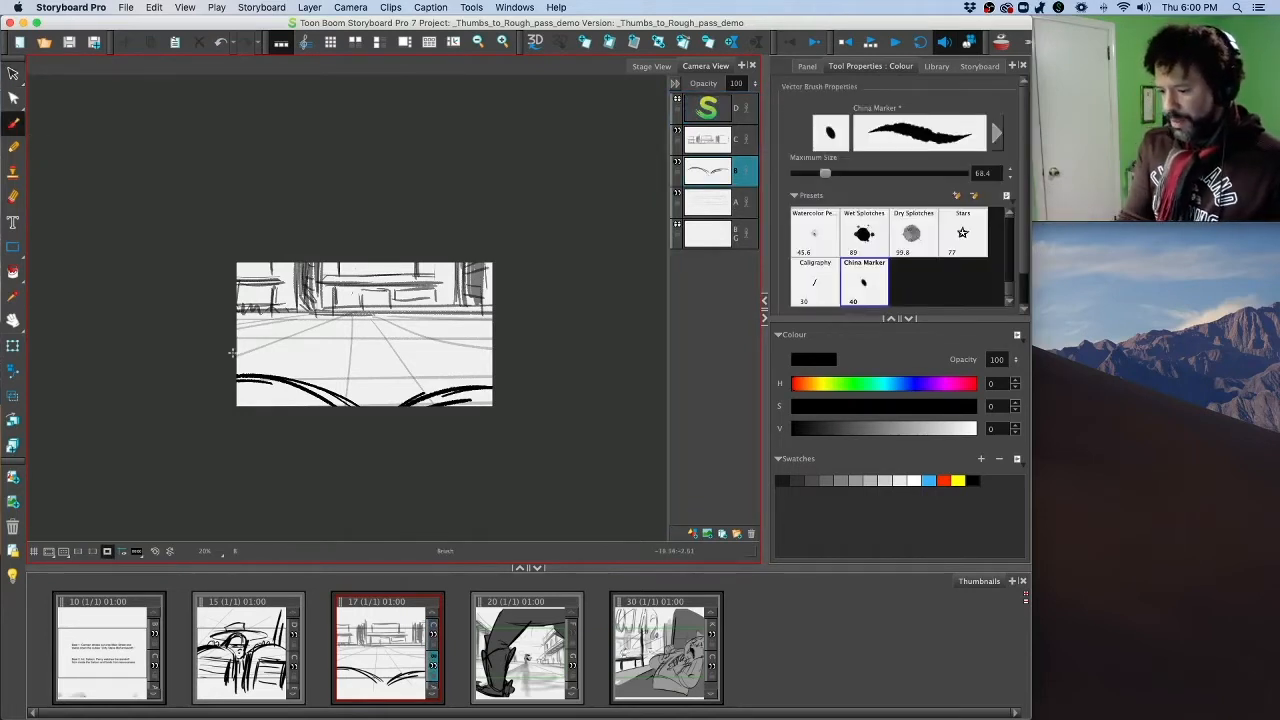
pyautogui.moveTo(228, 343)
pyautogui.mouseDown()
pyautogui.moveTo(288, 341)
pyautogui.moveTo(286, 355)
pyautogui.mouseUp()
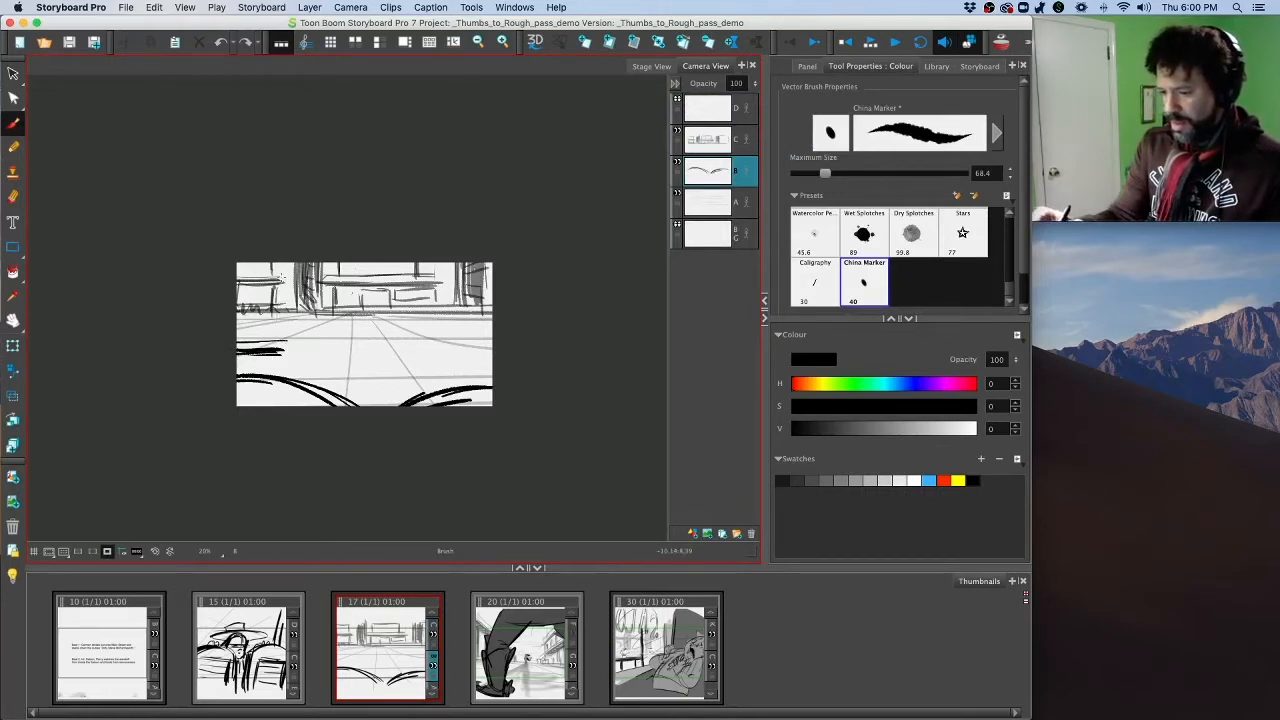
pyautogui.moveTo(288, 256)
pyautogui.mouseDown()
pyautogui.moveTo(290, 358)
pyautogui.moveTo(276, 382)
pyautogui.moveTo(247, 375)
pyautogui.mouseUp()
pyautogui.moveTo(253, 361)
pyautogui.mouseDown()
pyautogui.moveTo(253, 377)
pyautogui.moveTo(302, 350)
pyautogui.moveTo(291, 340)
pyautogui.moveTo(290, 372)
pyautogui.mouseUp()
pyautogui.moveTo(279, 257); pyautogui.dragTo(281, 342)
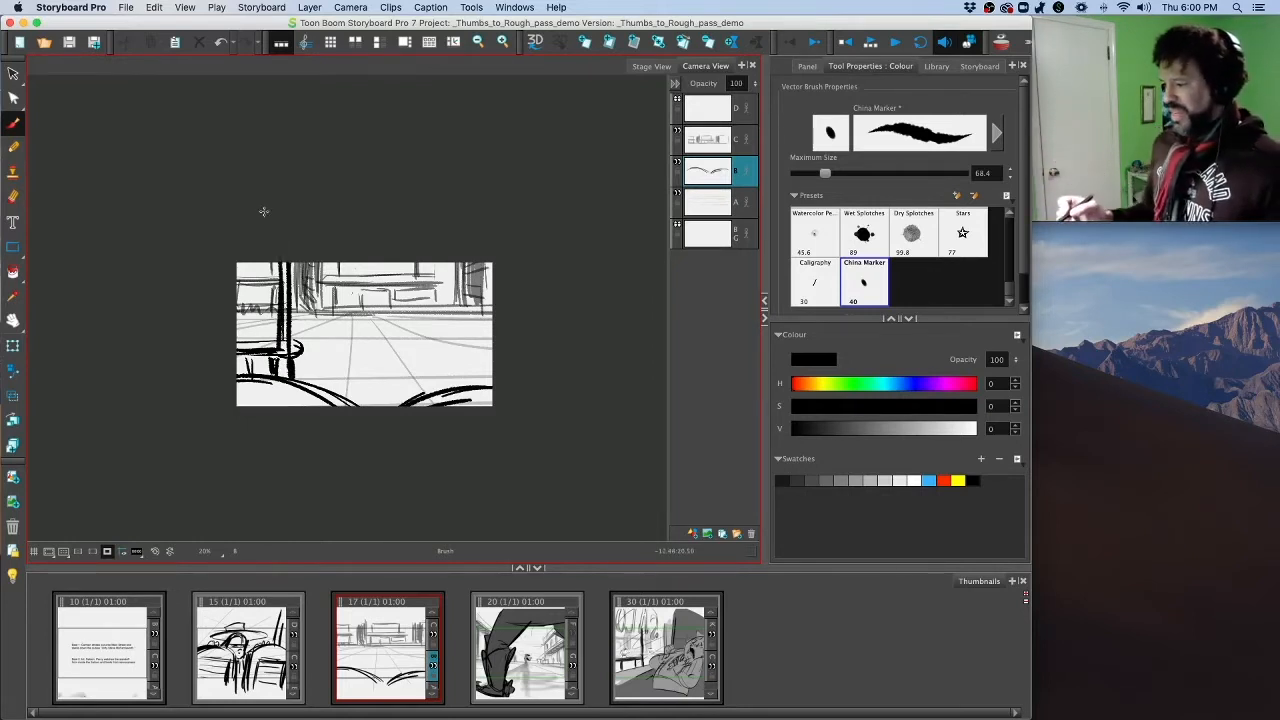
pyautogui.hotkey('alt', 's')
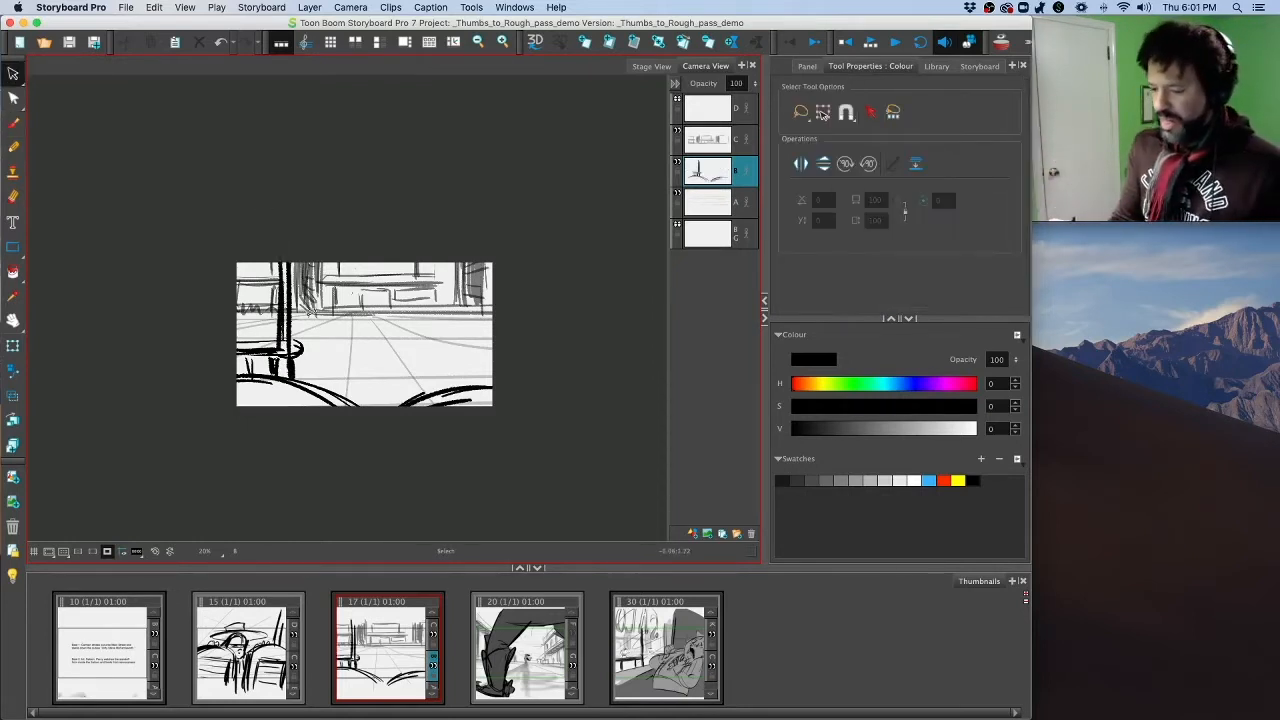
pyautogui.moveTo(308, 312); pyautogui.dragTo(339, 345)
pyautogui.press('Delete')
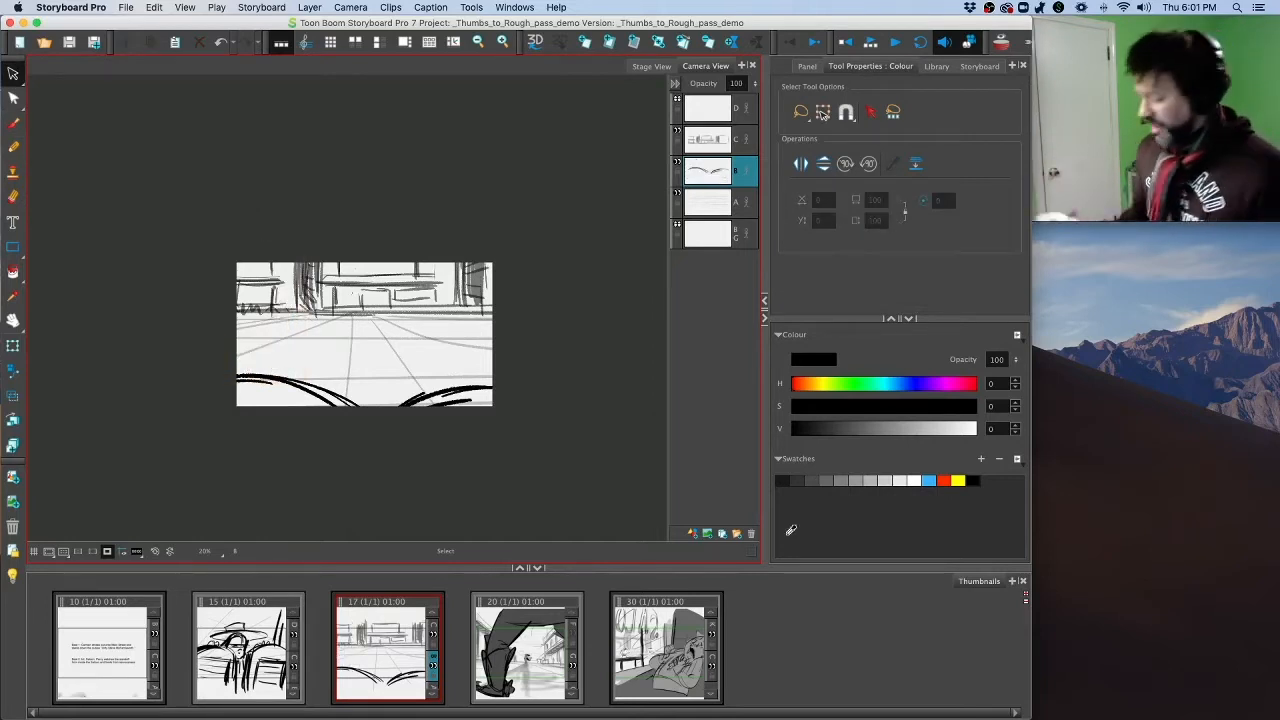
# Step: Add a new layer above the arches' layer and rough in a hatted, caped figure standing in mid-street with the China Marker brush
pyautogui.click(13, 122)
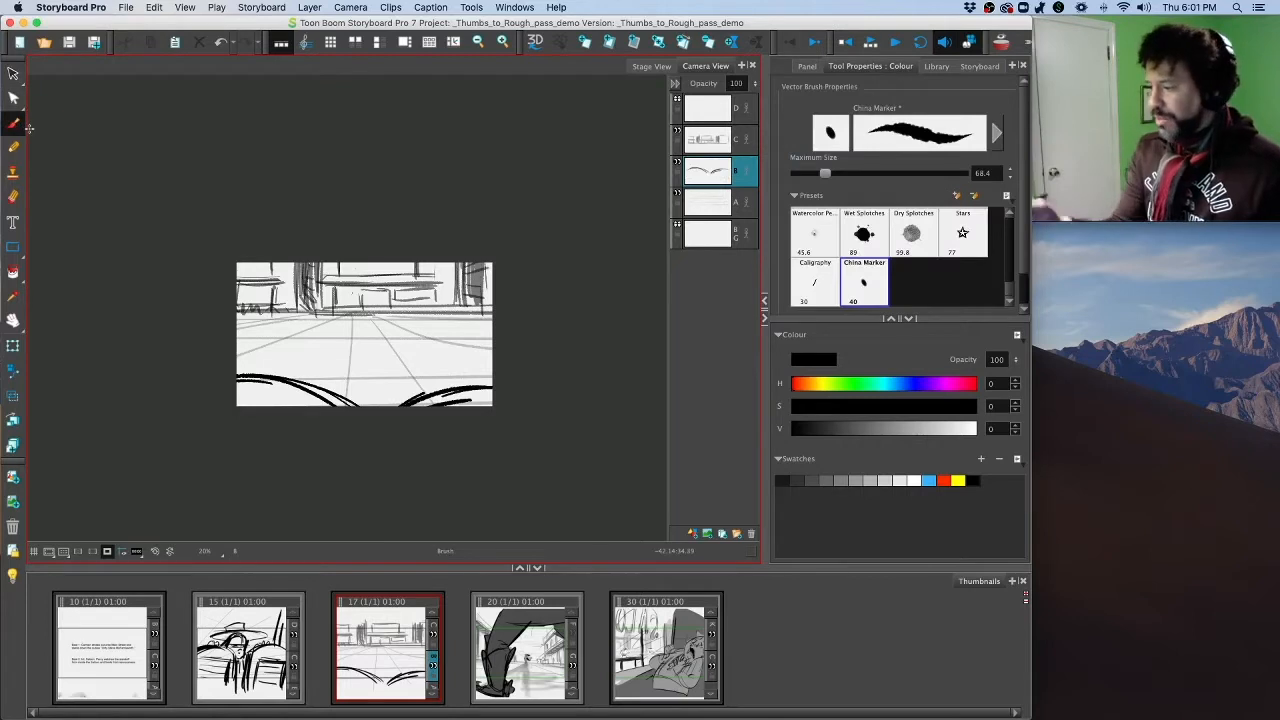
pyautogui.click(690, 534)
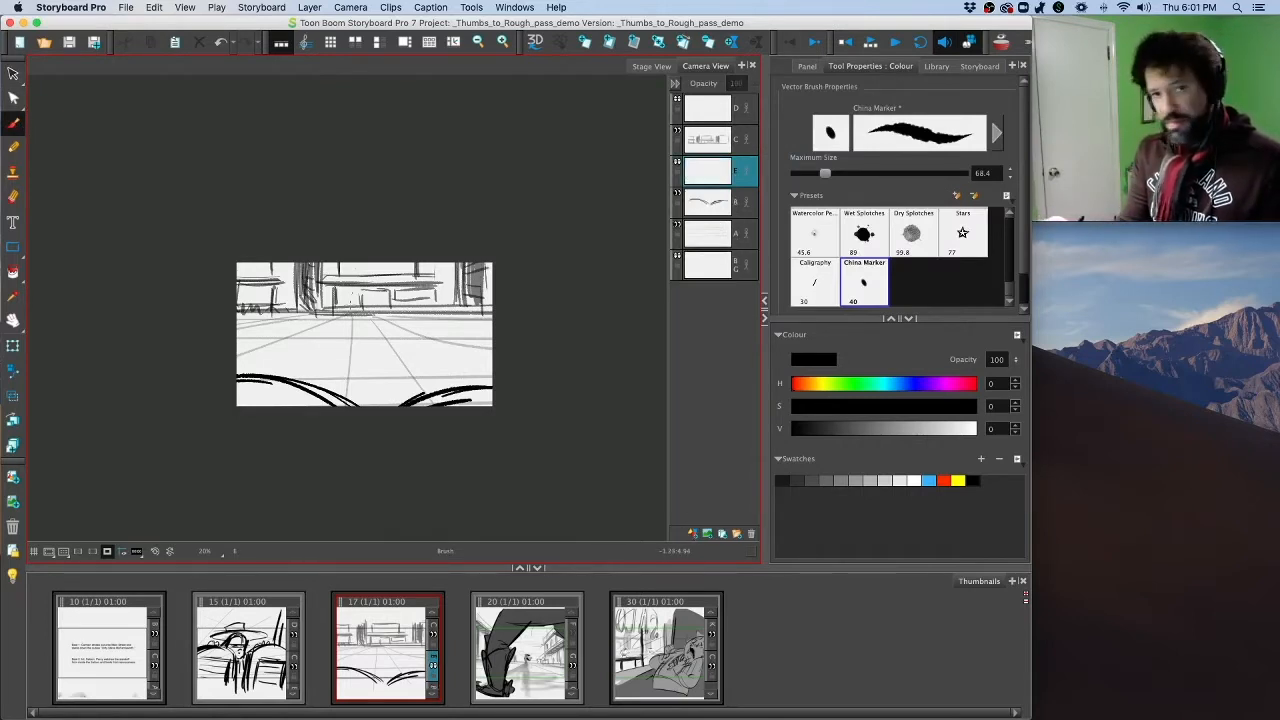
pyautogui.moveTo(349, 315); pyautogui.dragTo(367, 302)
pyautogui.moveTo(362, 310)
pyautogui.mouseDown()
pyautogui.moveTo(290, 330)
pyautogui.moveTo(330, 352)
pyautogui.moveTo(366, 303)
pyautogui.moveTo(324, 320)
pyautogui.moveTo(350, 322)
pyautogui.mouseUp()
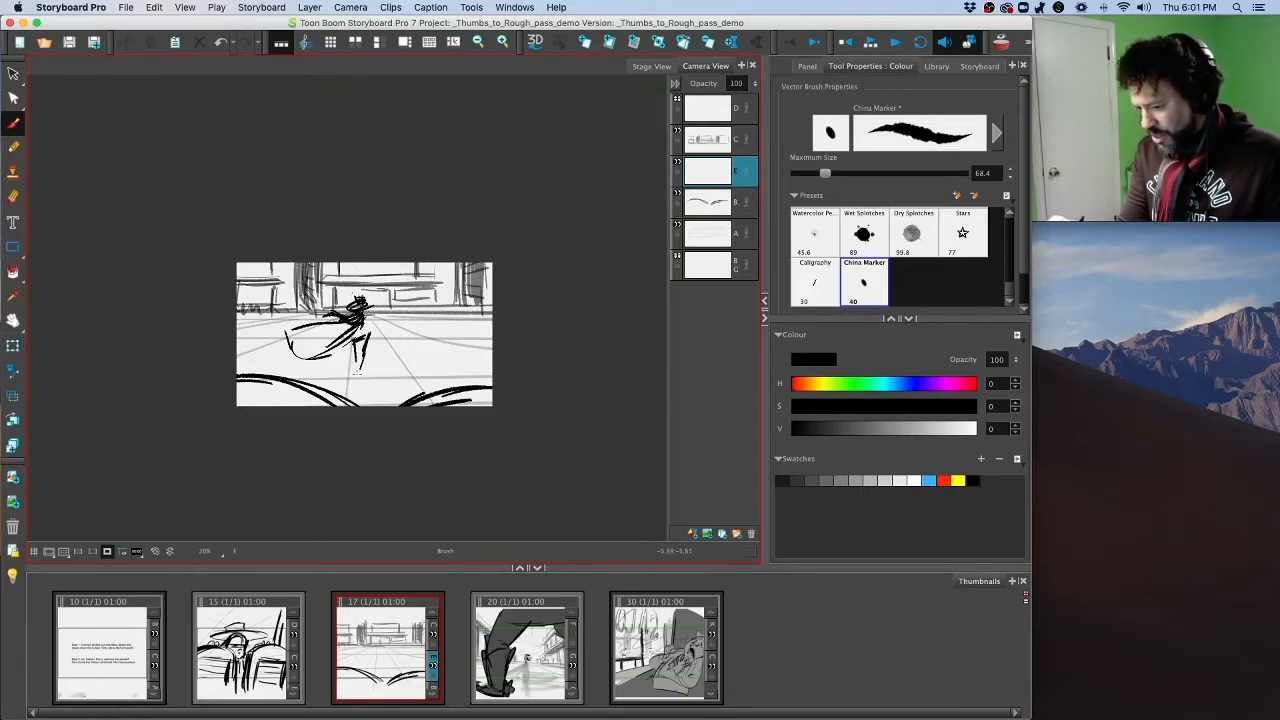
pyautogui.moveTo(358, 352); pyautogui.dragTo(361, 382)
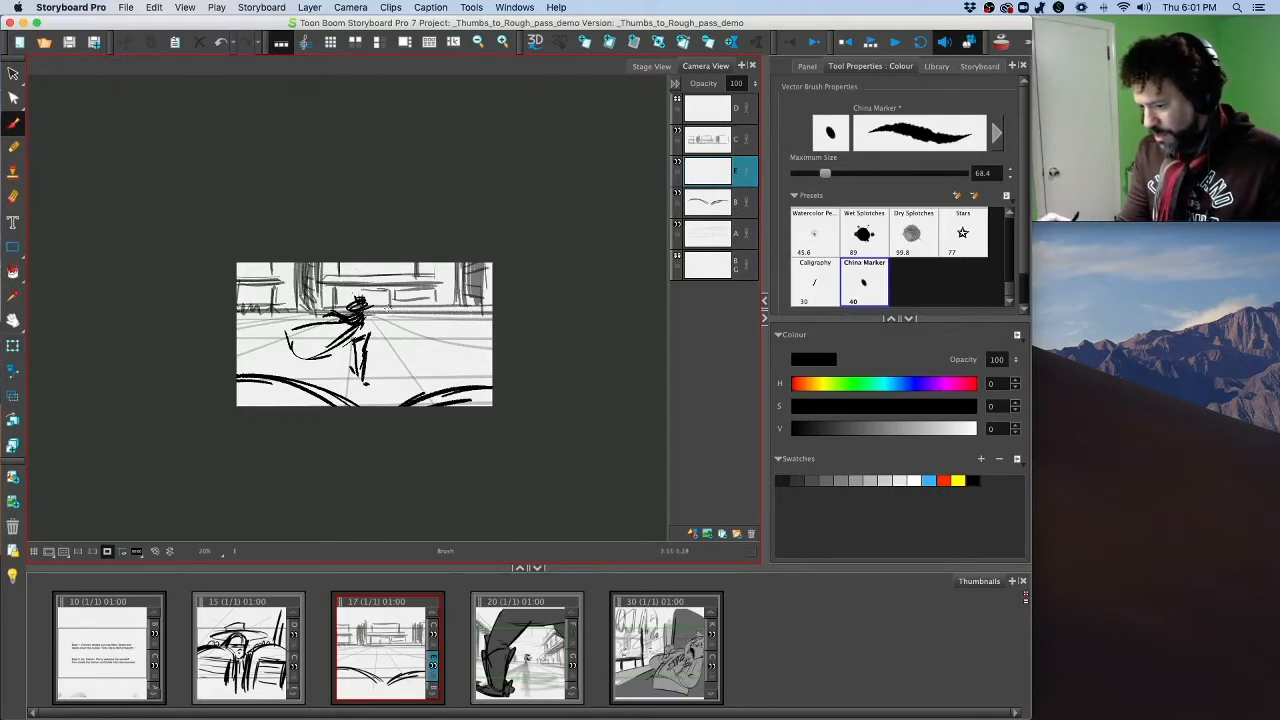
pyautogui.moveTo(372, 314)
pyautogui.mouseDown()
pyautogui.moveTo(358, 374)
pyautogui.moveTo(359, 362)
pyautogui.mouseUp()
pyautogui.press('super+z')
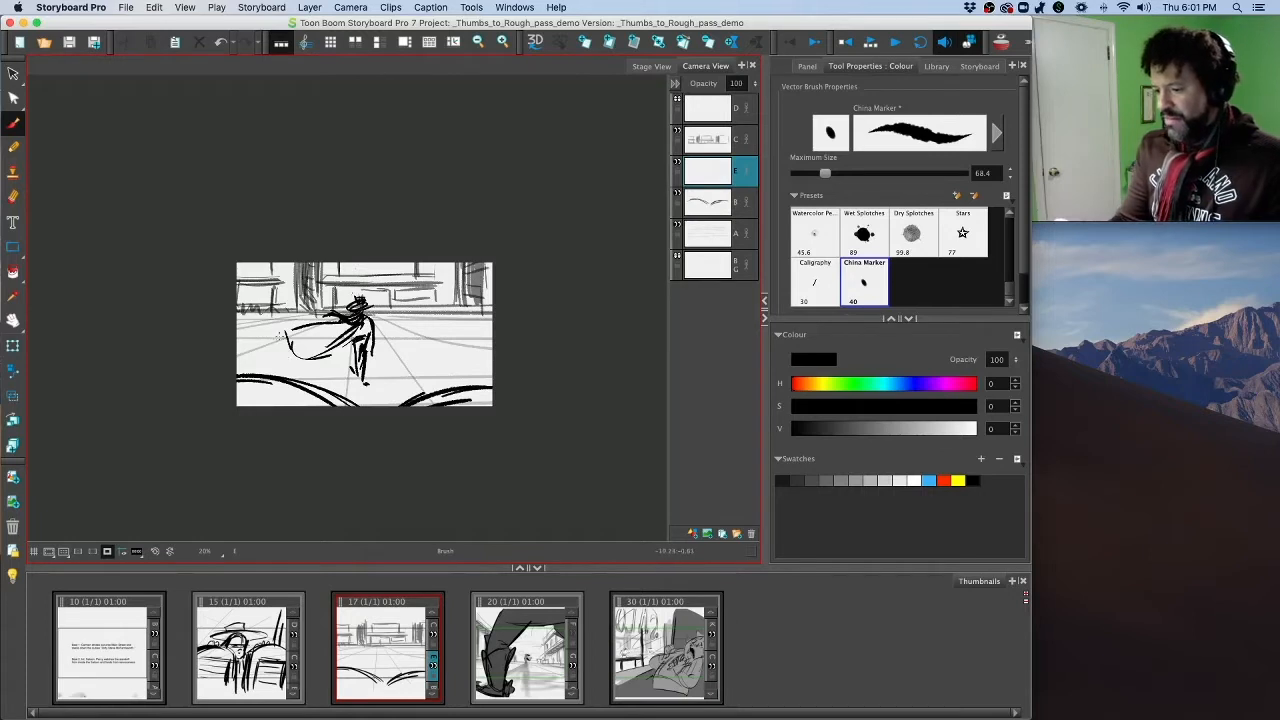
pyautogui.moveTo(290, 334)
pyautogui.mouseDown()
pyautogui.moveTo(276, 340)
pyautogui.moveTo(304, 332)
pyautogui.mouseUp()
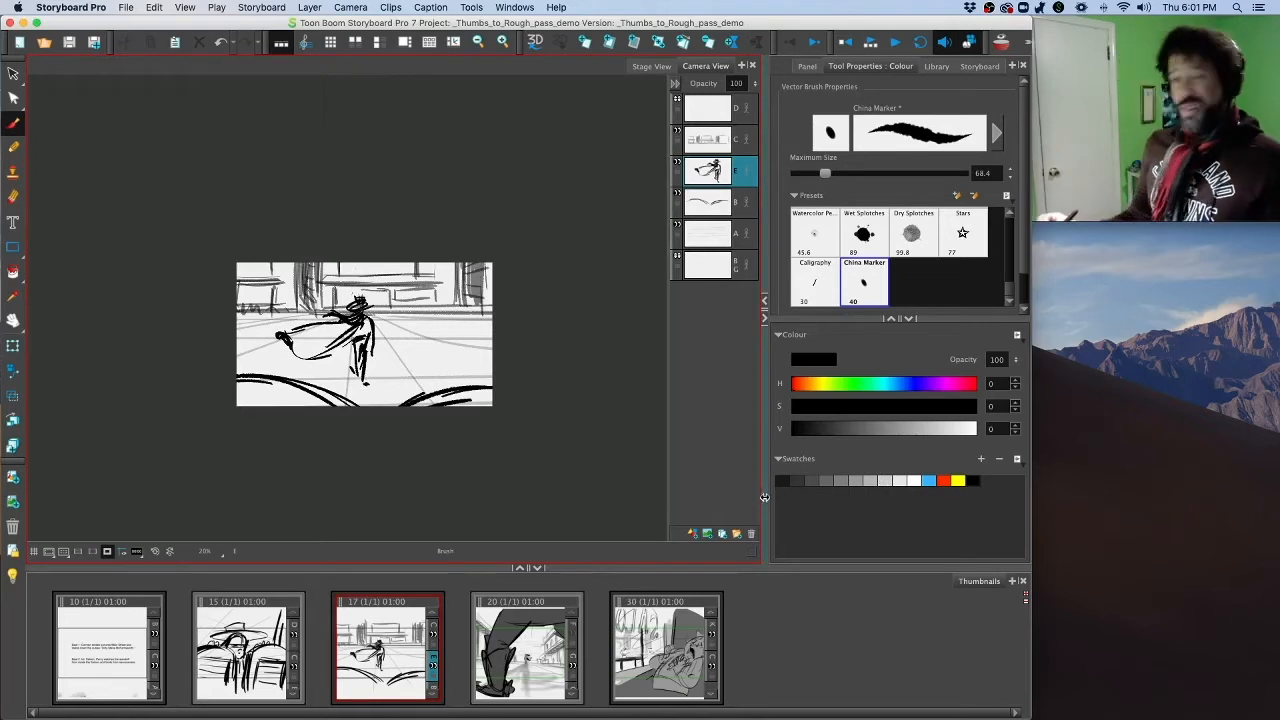
# Step: Set up the Soft Shading brush preset with the dark grey swatch of value 20 and a maximum size of 306.4
pyautogui.click(866, 477)
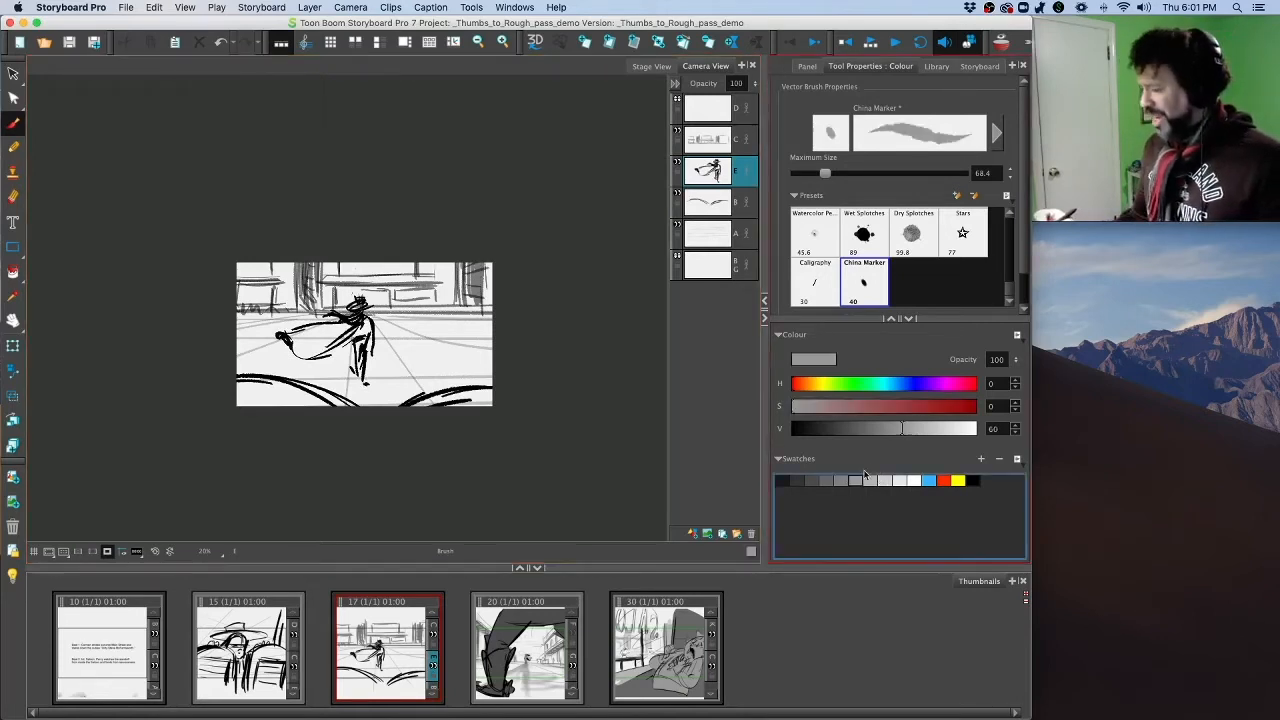
pyautogui.moveTo(1012, 290); pyautogui.dragTo(1009, 233)
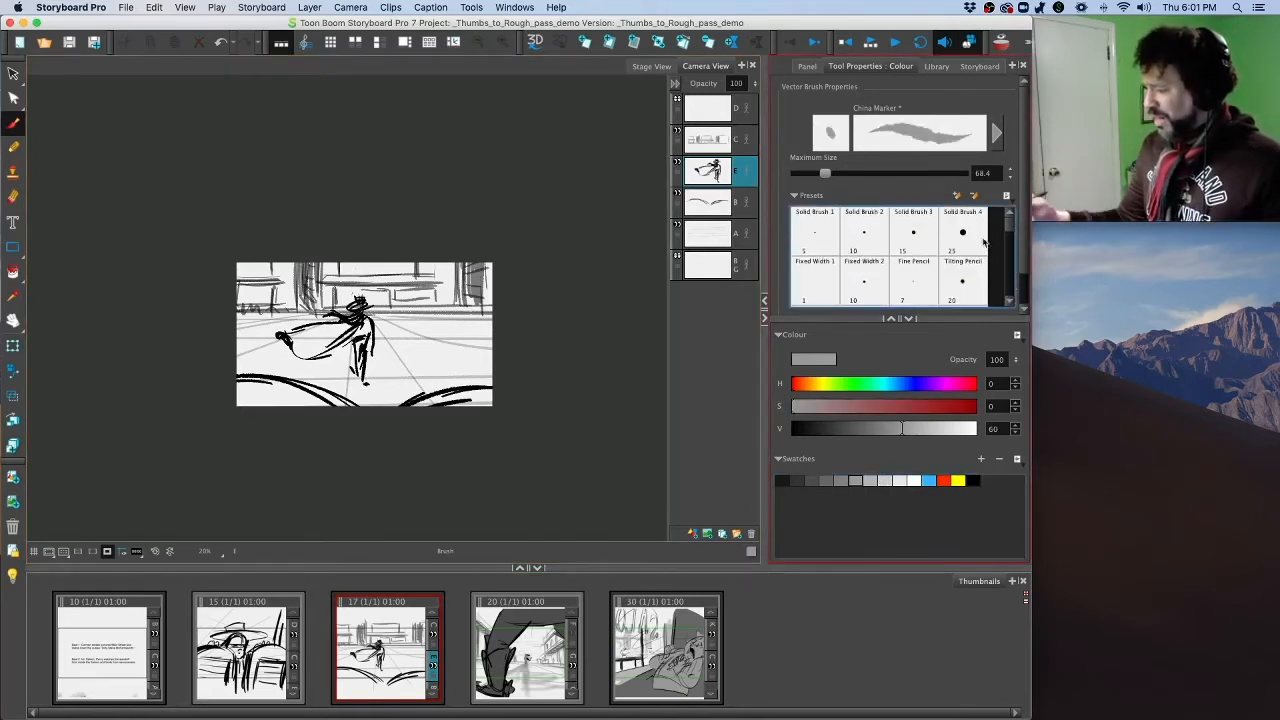
pyautogui.scroll(-3, 1009, 233)
pyautogui.click(864, 268)
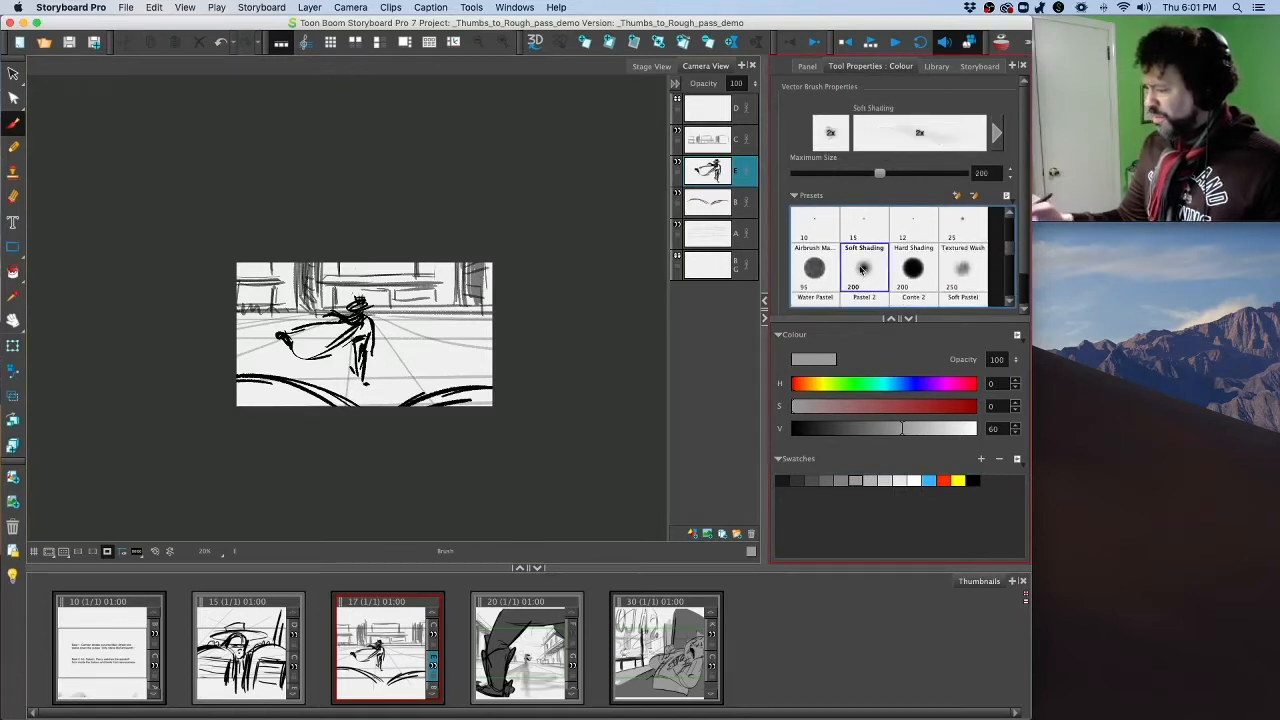
pyautogui.click(819, 473)
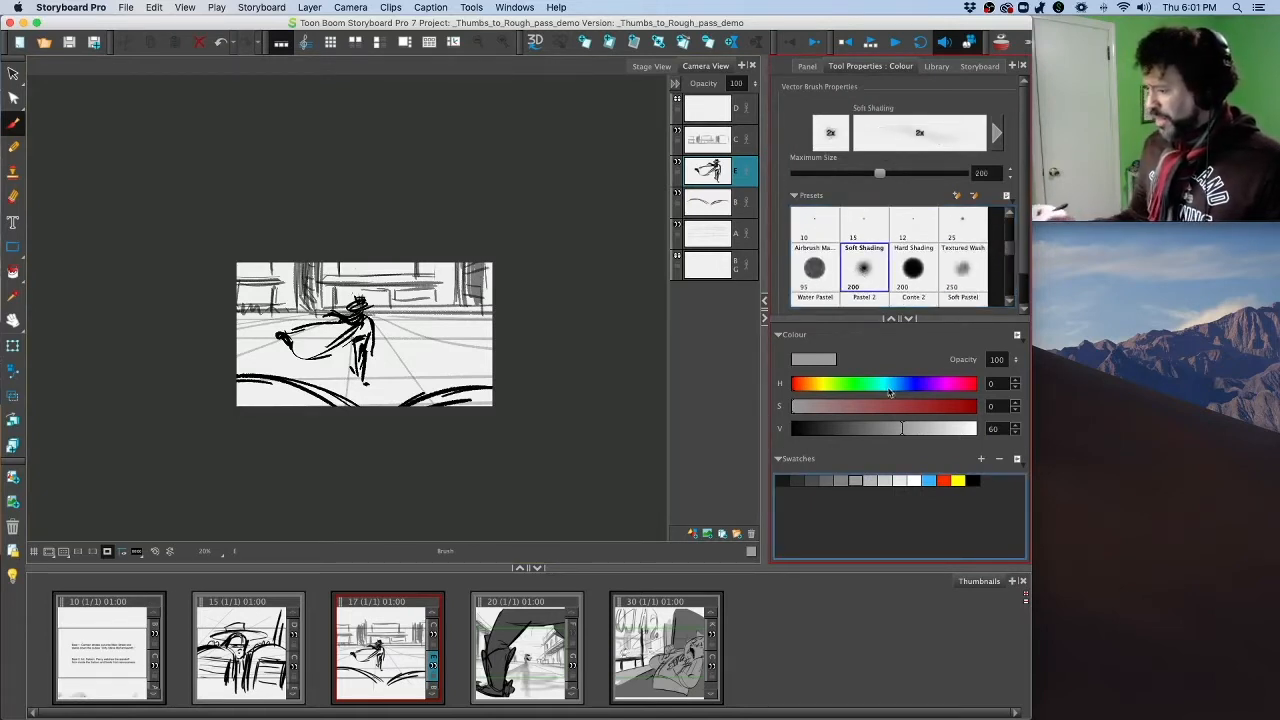
pyautogui.click(238, 413)
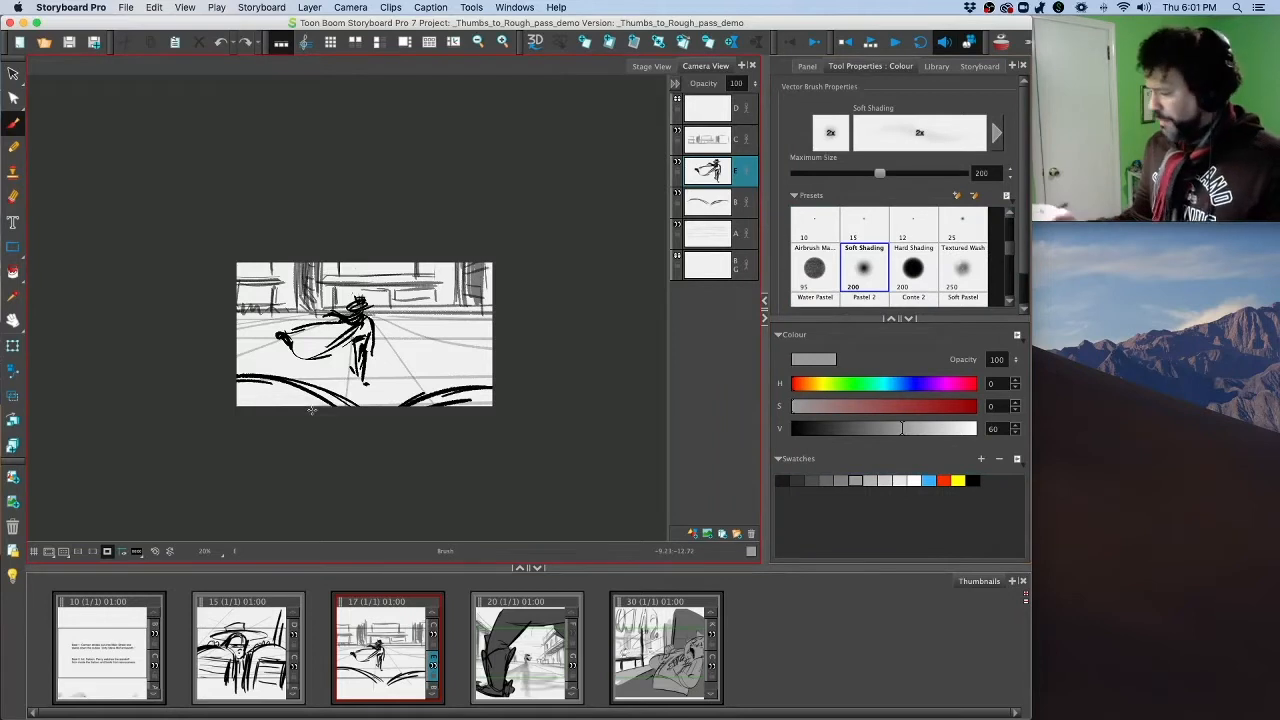
pyautogui.click(798, 479)
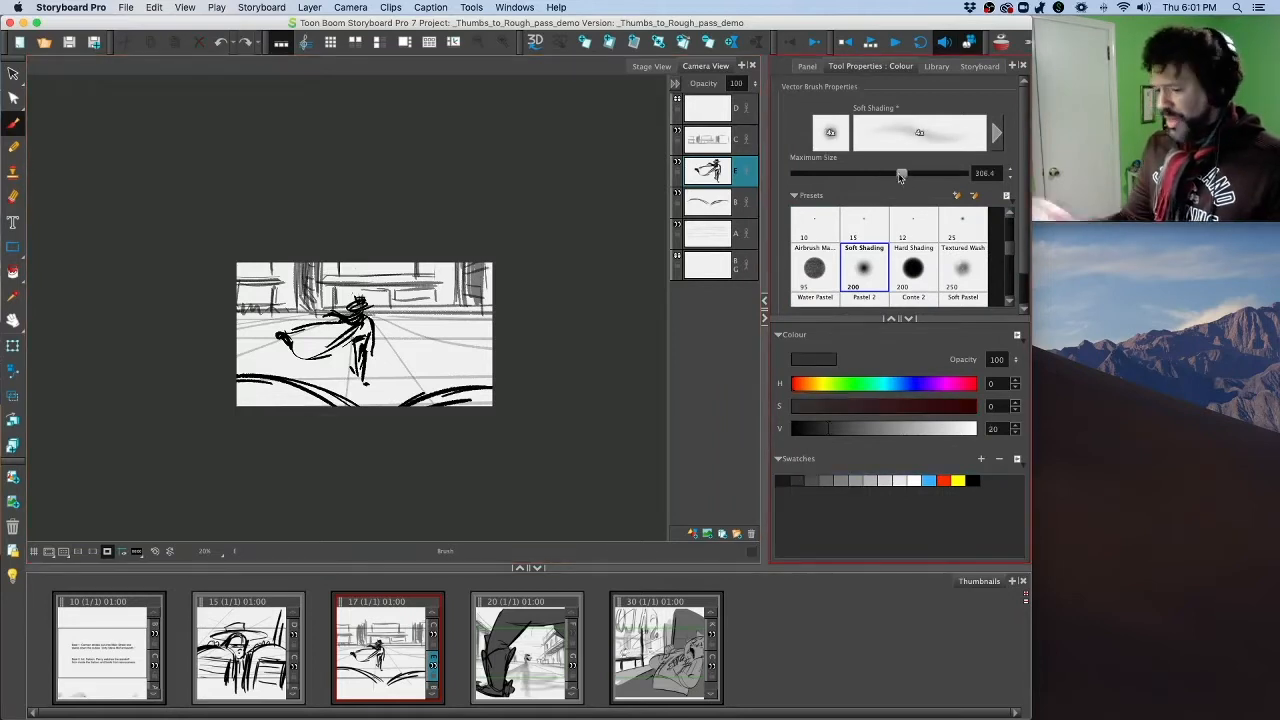
pyautogui.moveTo(880, 173); pyautogui.dragTo(902, 173)
# Step: Undo the shading stroke on the figure's layer and add a new layer directly above perspective guide layer A
pyautogui.moveTo(318, 398); pyautogui.dragTo(236, 390)
pyautogui.press('super+z')
pyautogui.click(712, 208)
pyautogui.click(714, 243)
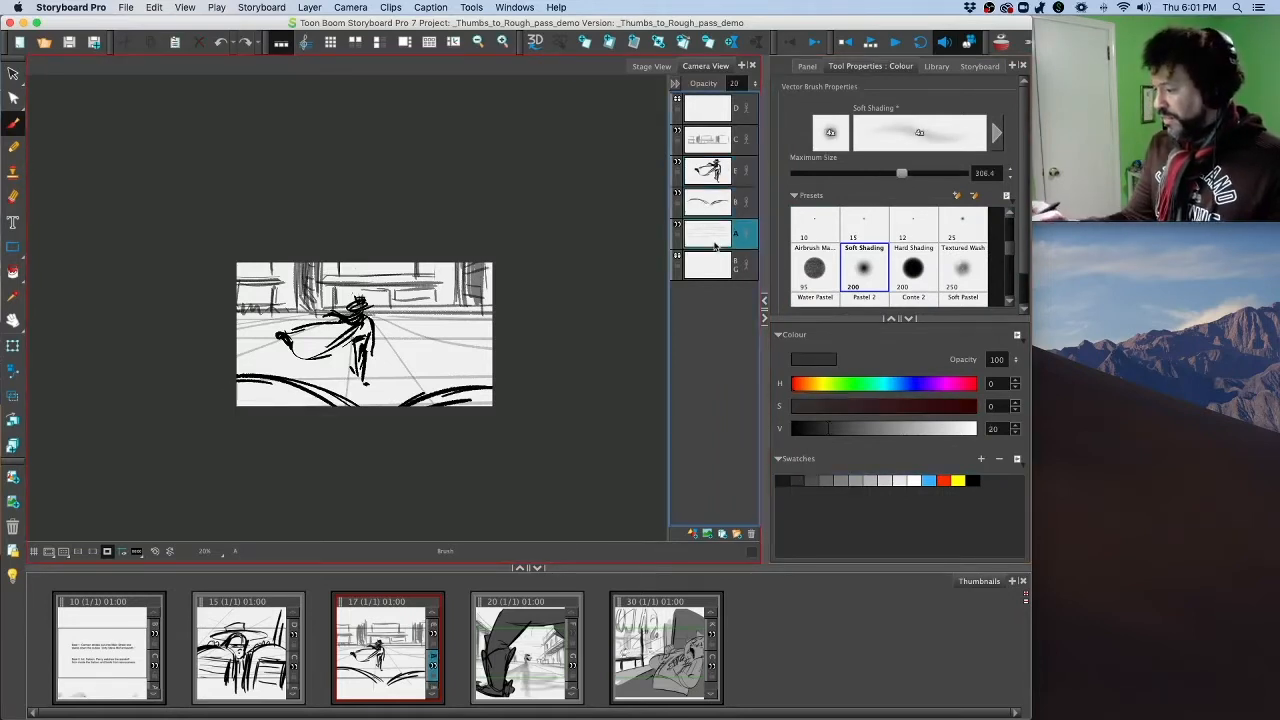
pyautogui.click(693, 537)
# Step: Shade under both foreground arches in dark grey on the new layer, enlarging the Soft Shading brush to 539.2 and 603.2
pyautogui.moveTo(304, 394)
pyautogui.mouseDown()
pyautogui.moveTo(240, 398)
pyautogui.moveTo(259, 399)
pyautogui.mouseUp()
pyautogui.moveTo(902, 173); pyautogui.dragTo(940, 175)
pyautogui.moveTo(278, 390)
pyautogui.mouseDown()
pyautogui.moveTo(242, 393)
pyautogui.moveTo(328, 398)
pyautogui.moveTo(268, 401)
pyautogui.mouseUp()
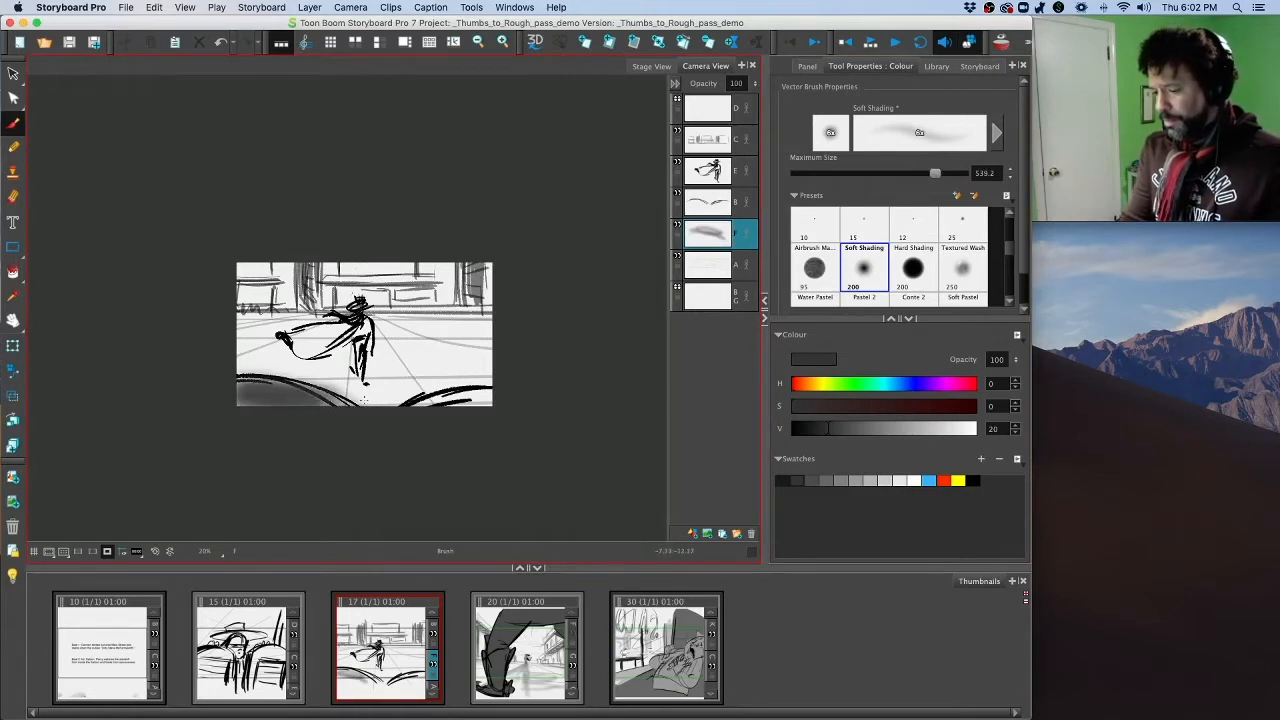
pyautogui.moveTo(936, 174); pyautogui.dragTo(943, 175)
pyautogui.moveTo(284, 397)
pyautogui.mouseDown()
pyautogui.moveTo(242, 395)
pyautogui.moveTo(290, 398)
pyautogui.mouseUp()
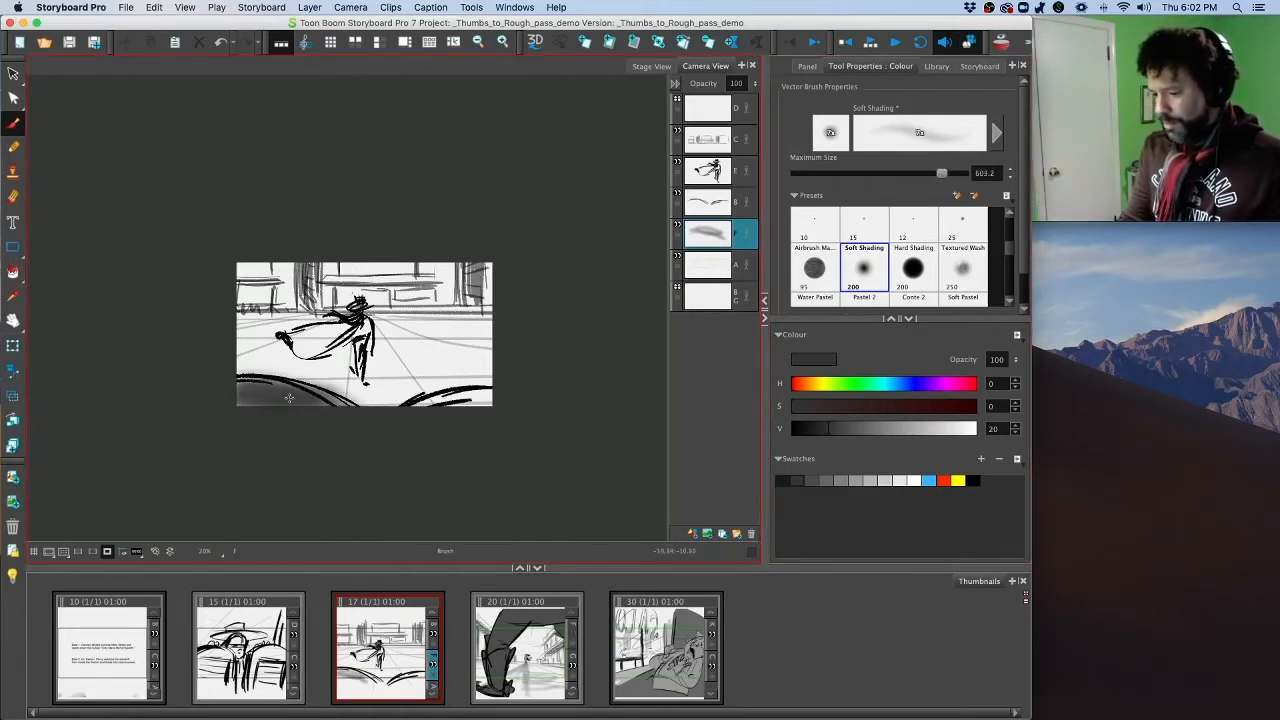
pyautogui.moveTo(446, 420)
pyautogui.mouseDown()
pyautogui.moveTo(475, 404)
pyautogui.moveTo(424, 399)
pyautogui.moveTo(478, 392)
pyautogui.mouseUp()
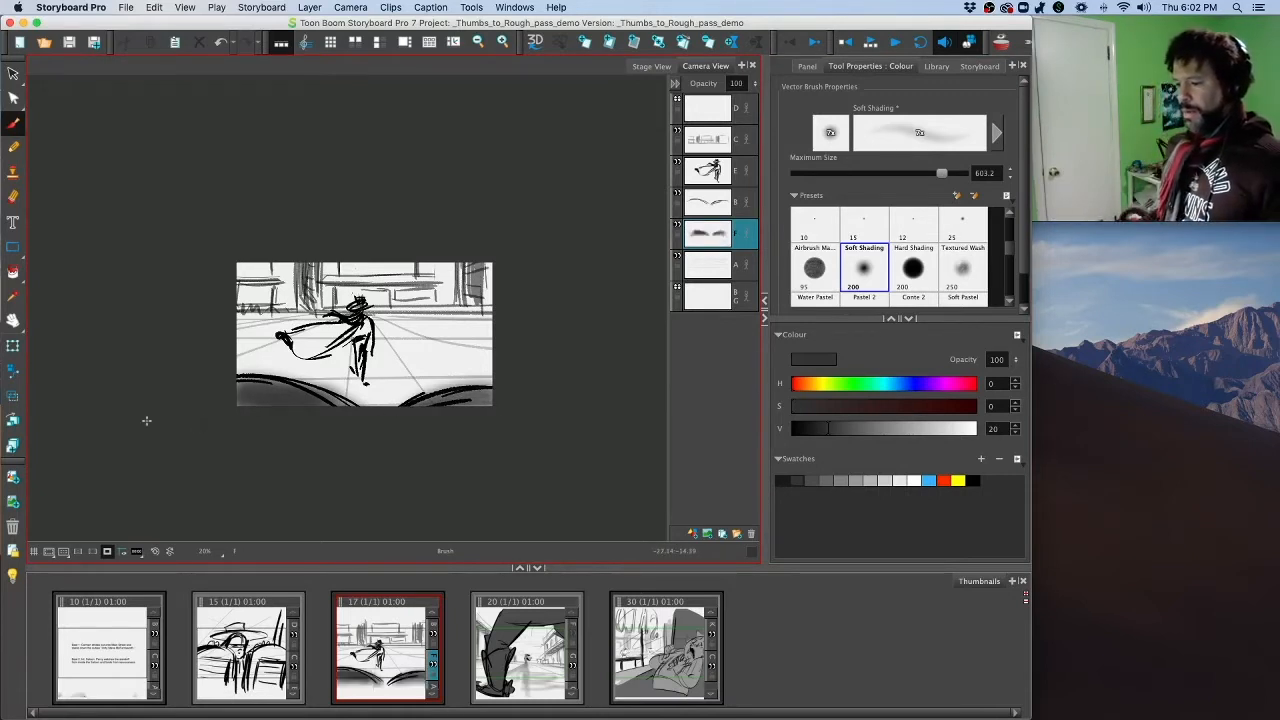
# Step: Flip back and forth through scenes 15, 17 and 20 to check how the new scene 17 cuts between its neighbours
pyautogui.press(',')
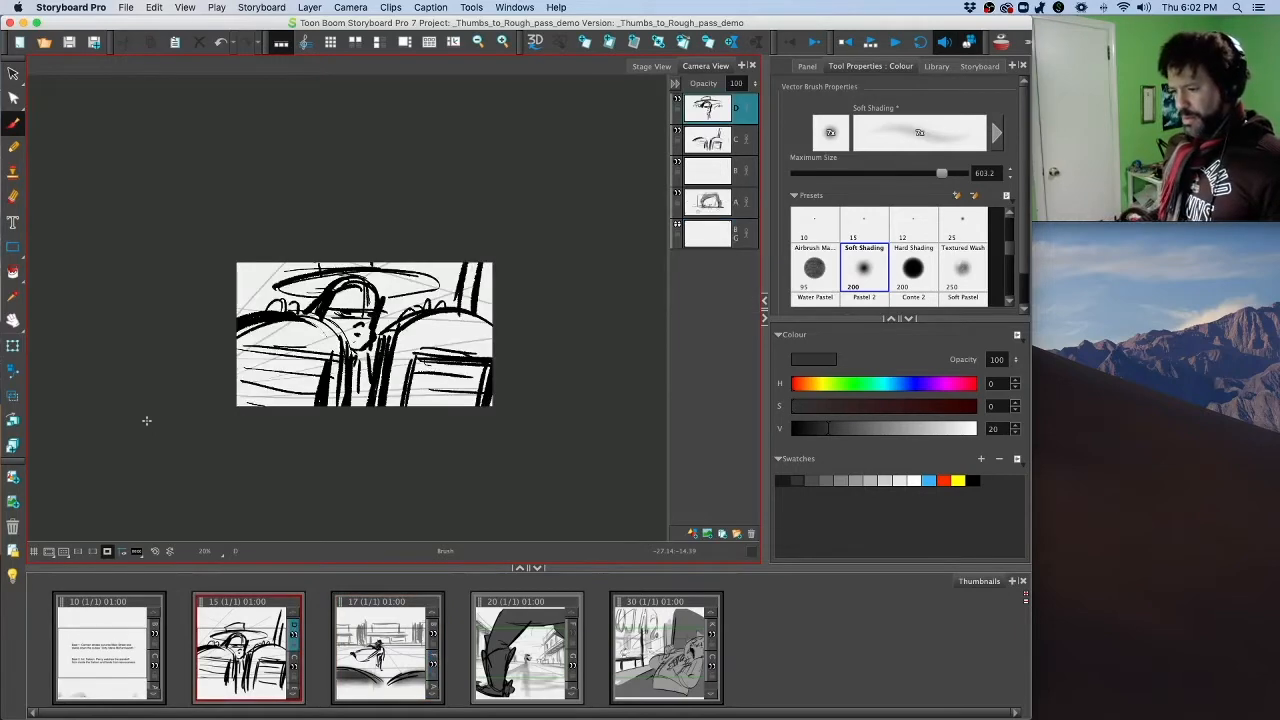
pyautogui.press('.')
pyautogui.press('.')
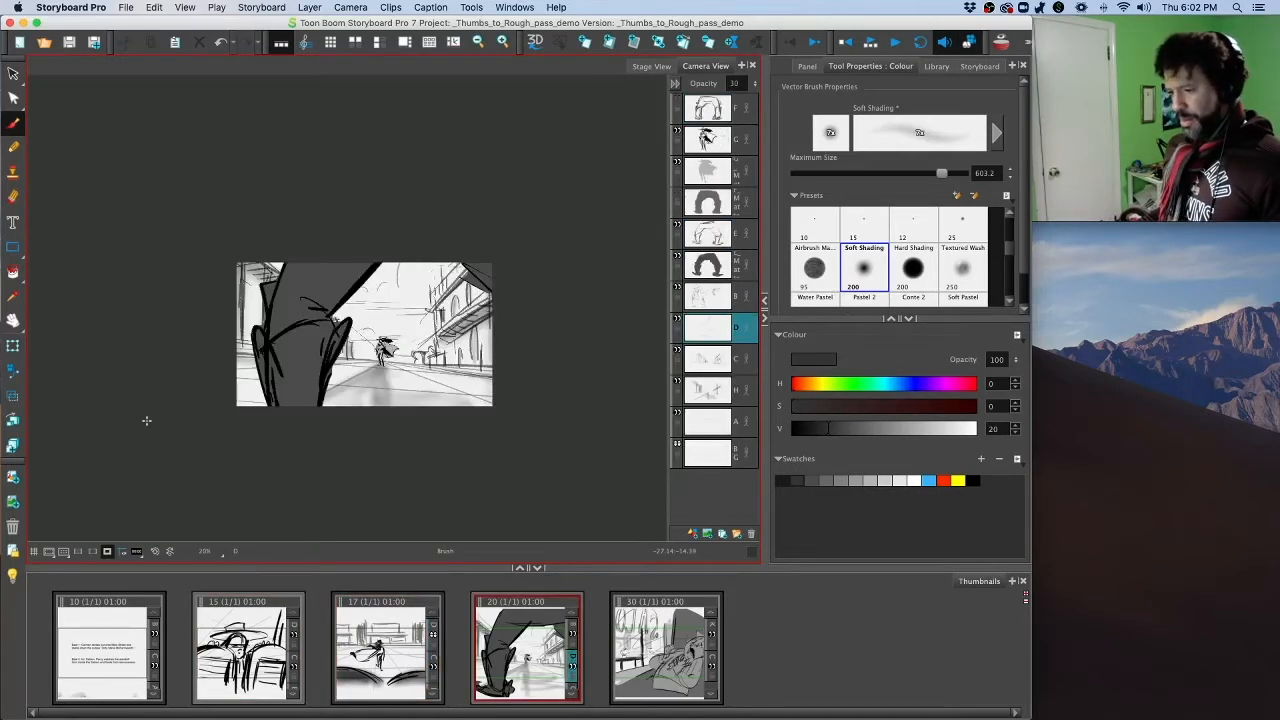
pyautogui.press(',')
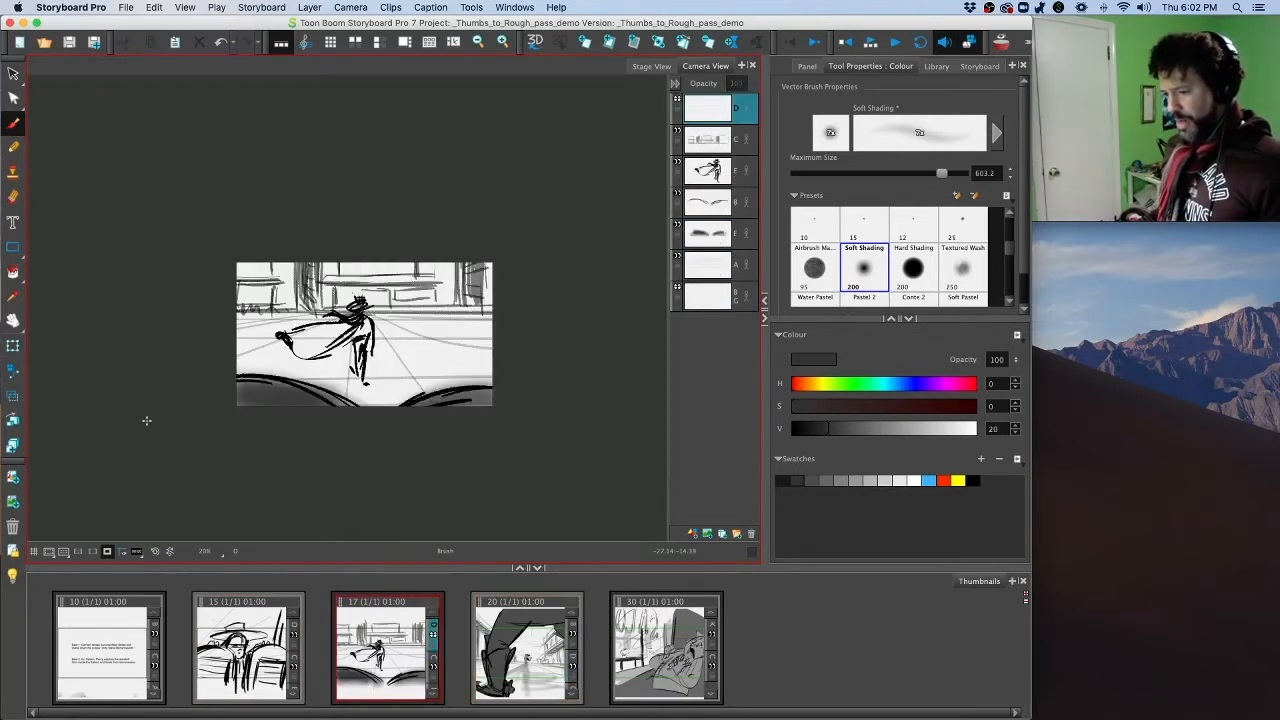
pyautogui.press('.')
pyautogui.press(',')
pyautogui.press(',')
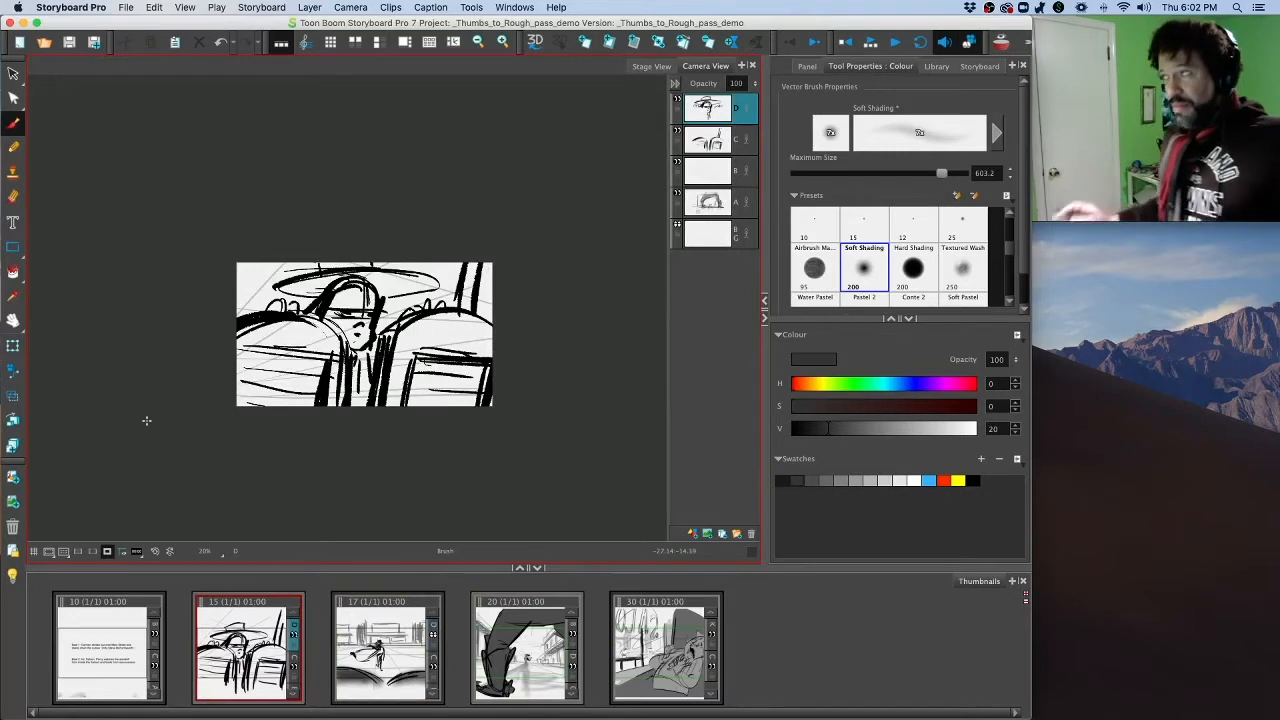
pyautogui.press('.')
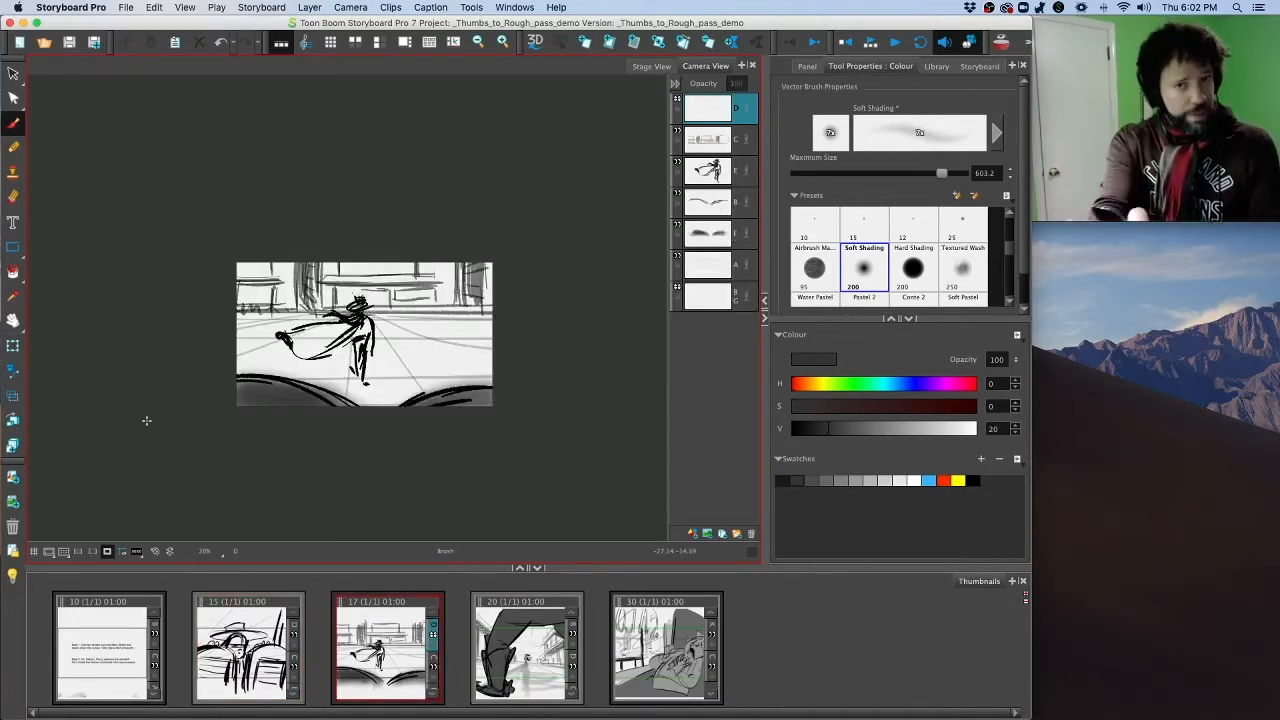
pyautogui.press('.')
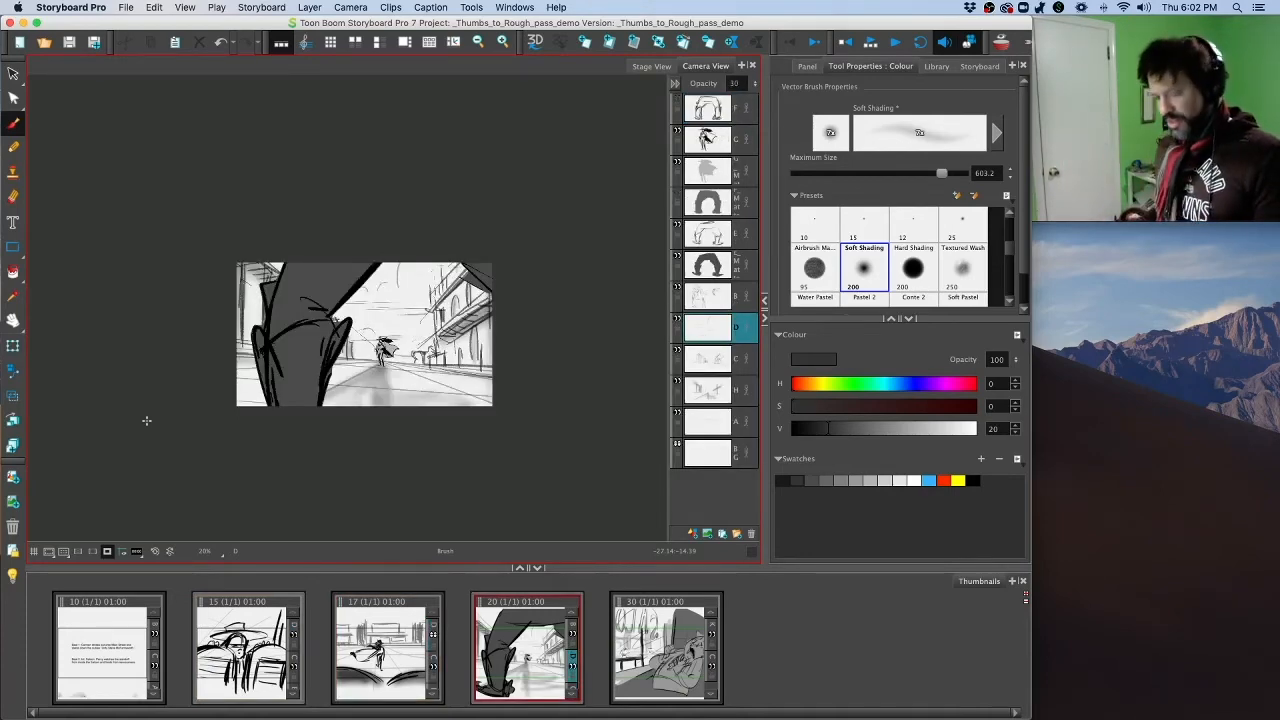
pyautogui.press(',')
pyautogui.press(',')
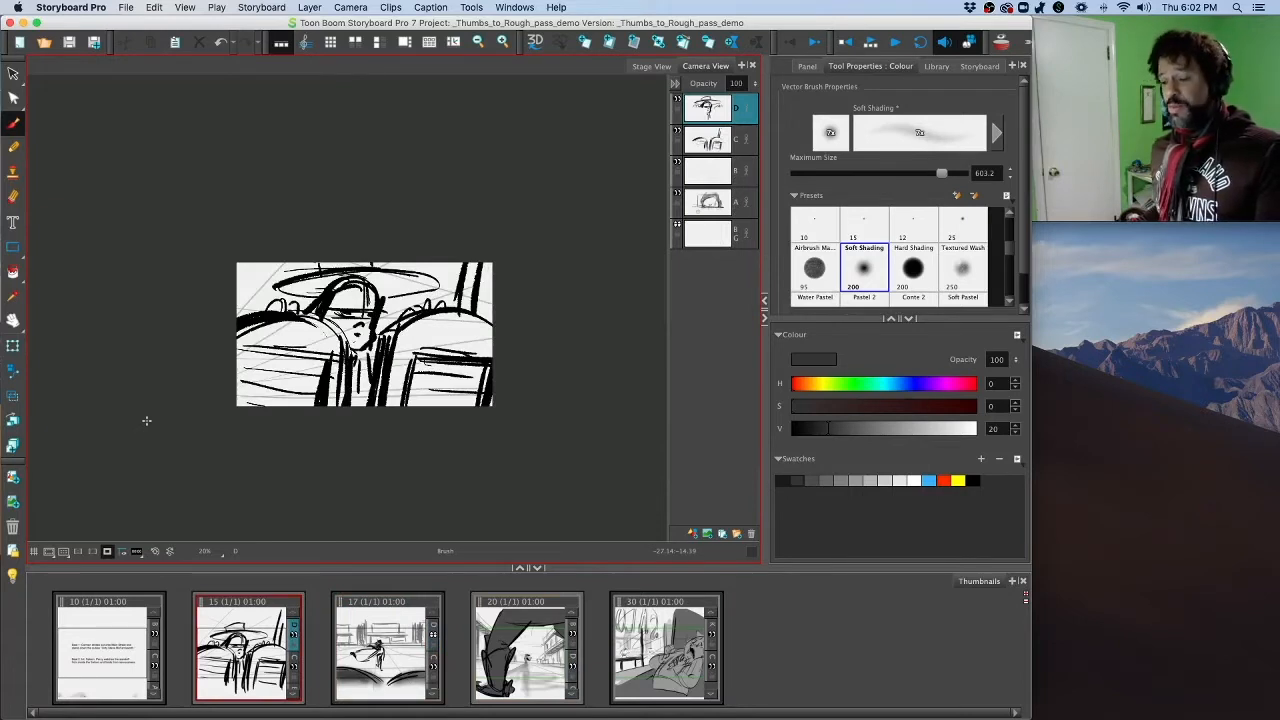
pyautogui.press('.')
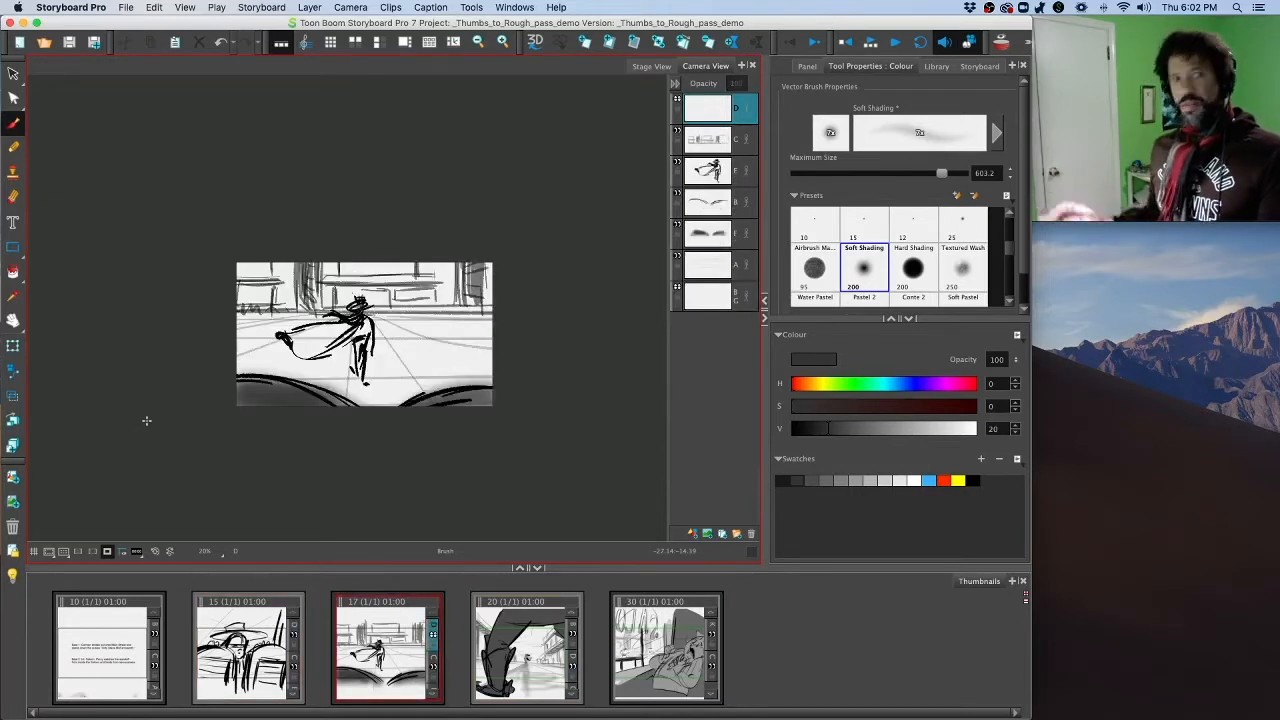
pyautogui.press('.')
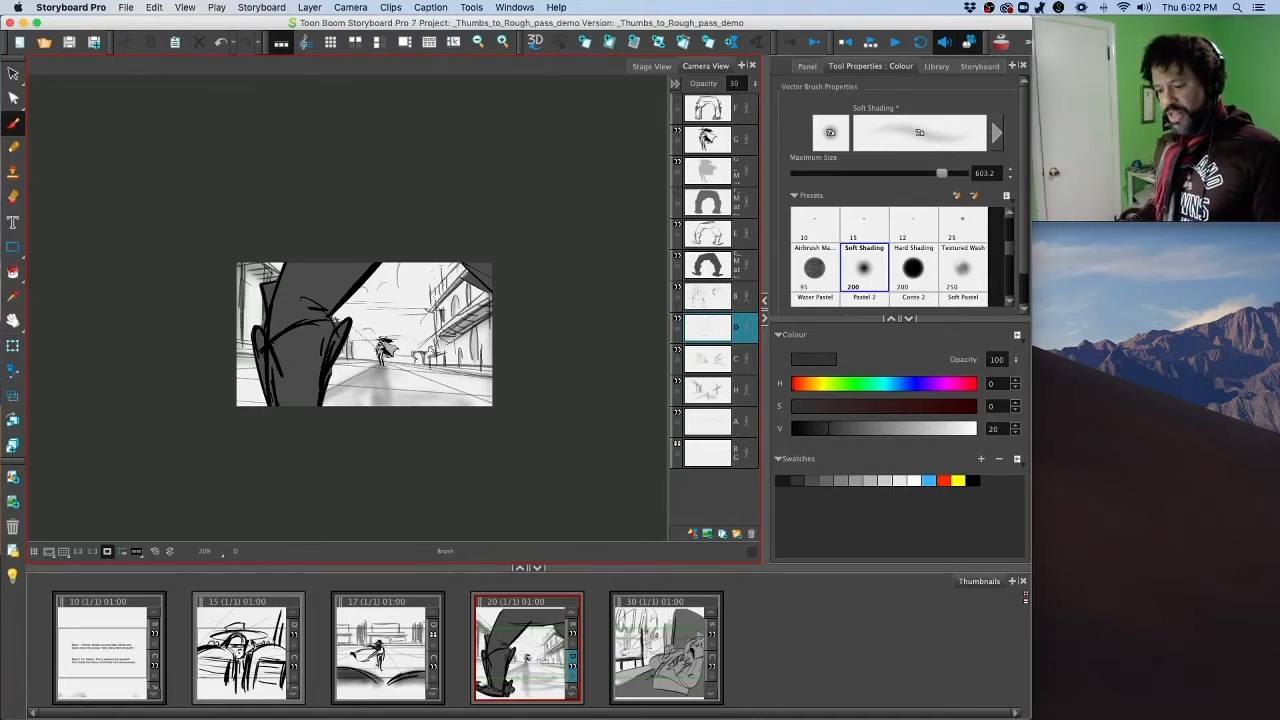
# Step: Review the sequence from the story beats in scene 10 through scenes 15, 17, 20 and 30, and return to scene 15
pyautogui.click(227, 606)
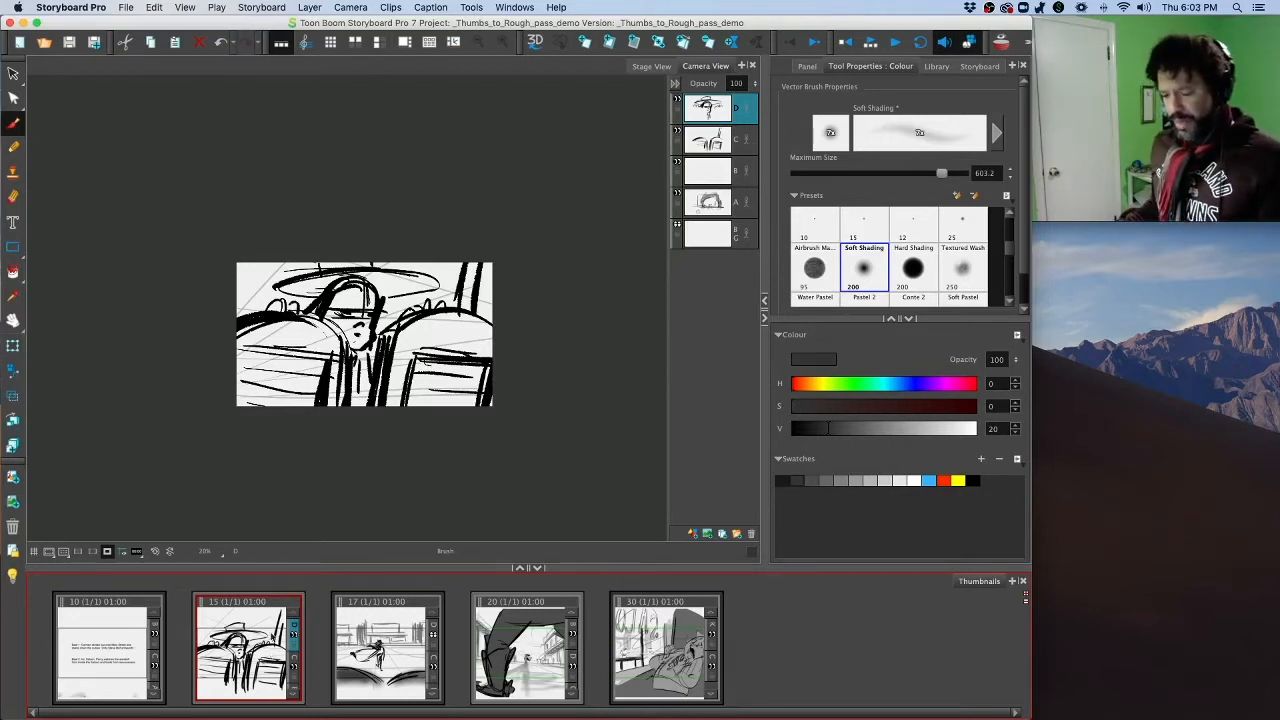
pyautogui.click(111, 606)
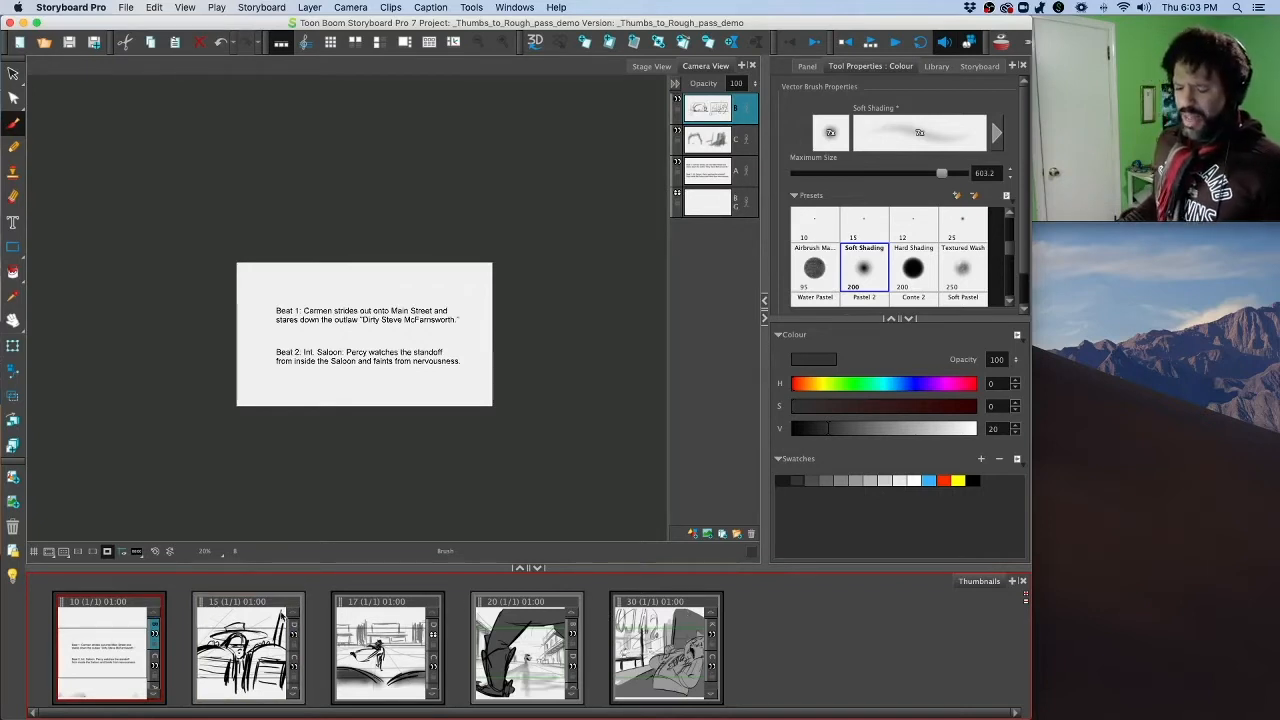
pyautogui.click(280, 617)
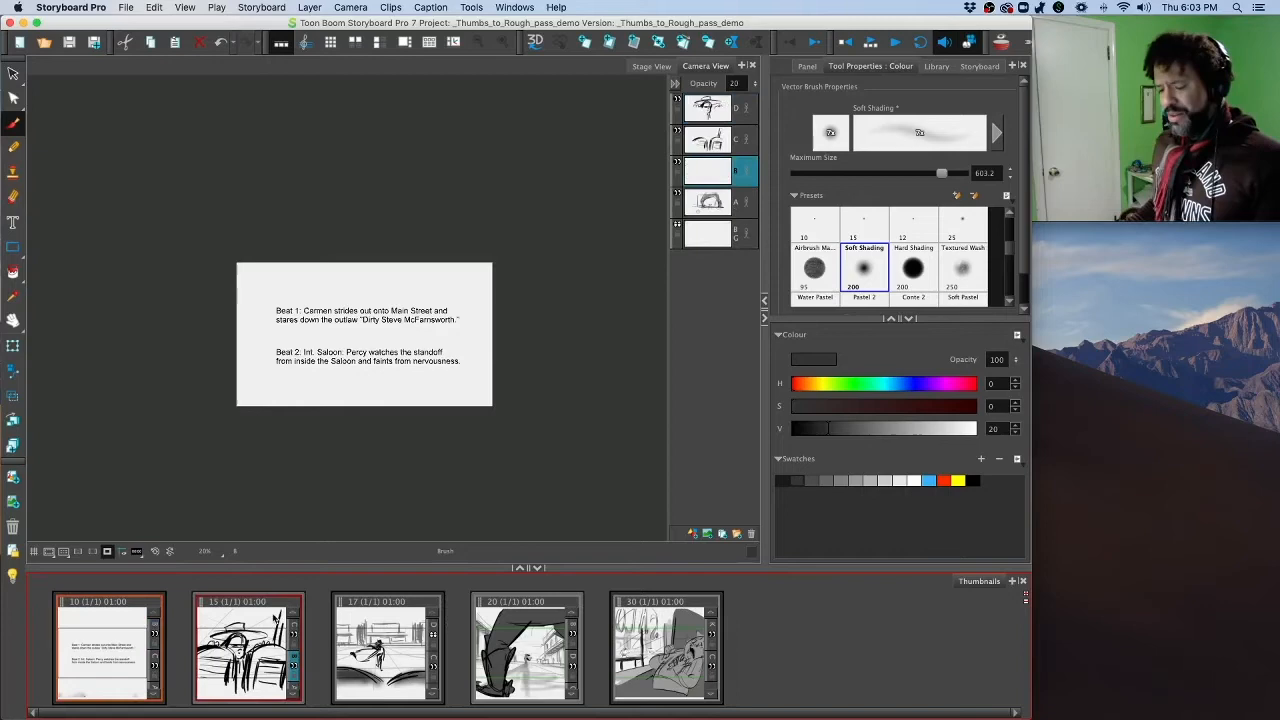
pyautogui.click(384, 627)
pyautogui.click(508, 628)
pyautogui.click(672, 630)
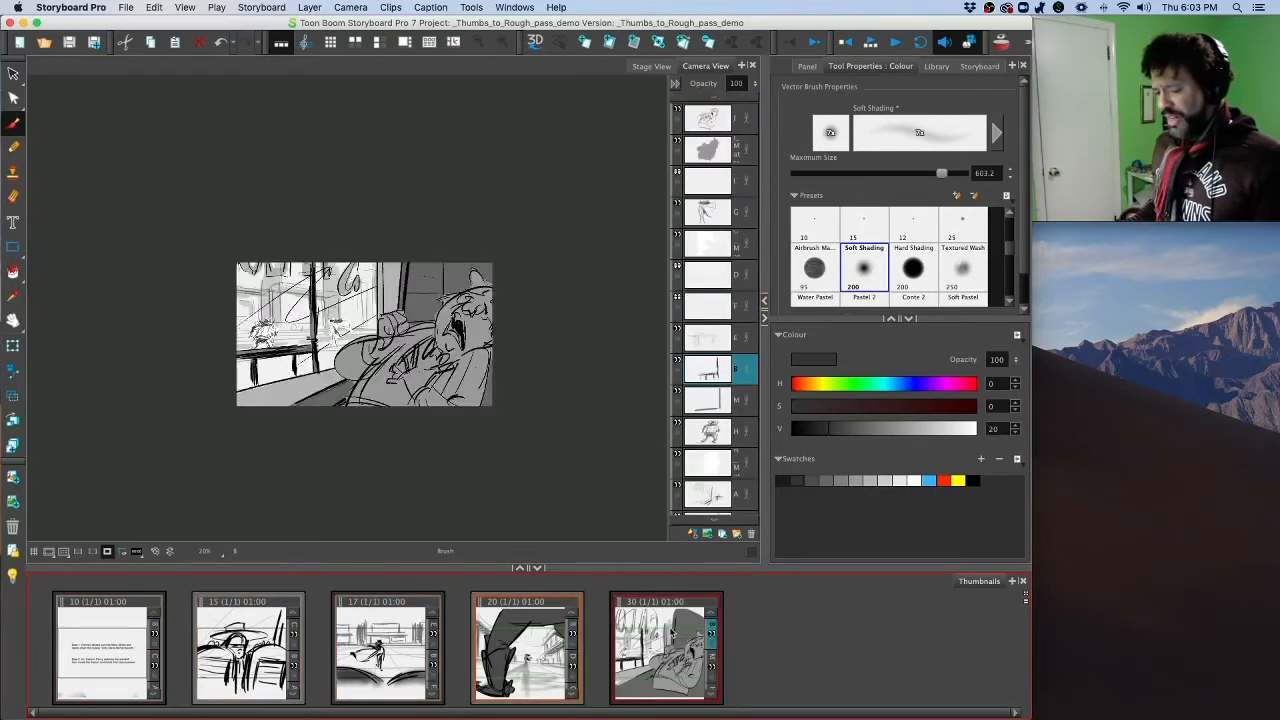
pyautogui.click(214, 618)
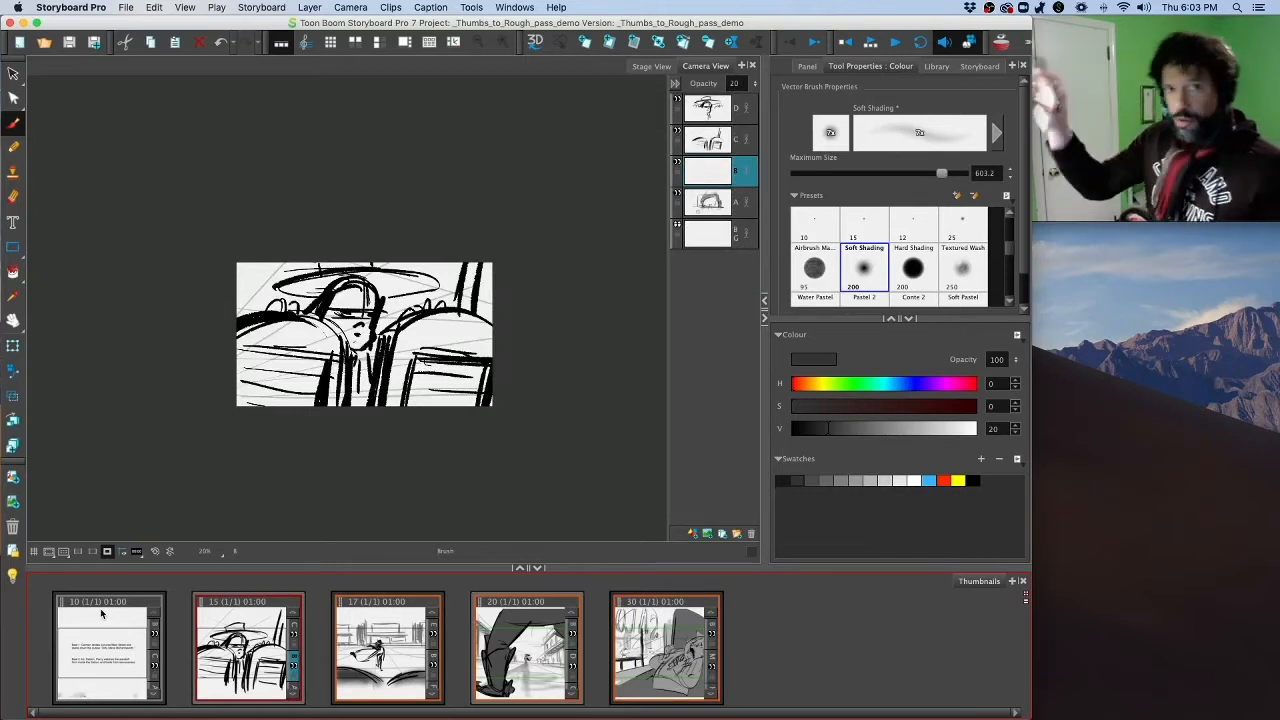
# Step: Renumber the scenes from scene 10 onward using the Renumber Scenes rule, with 10 as the first name
pyautogui.click(101, 614)
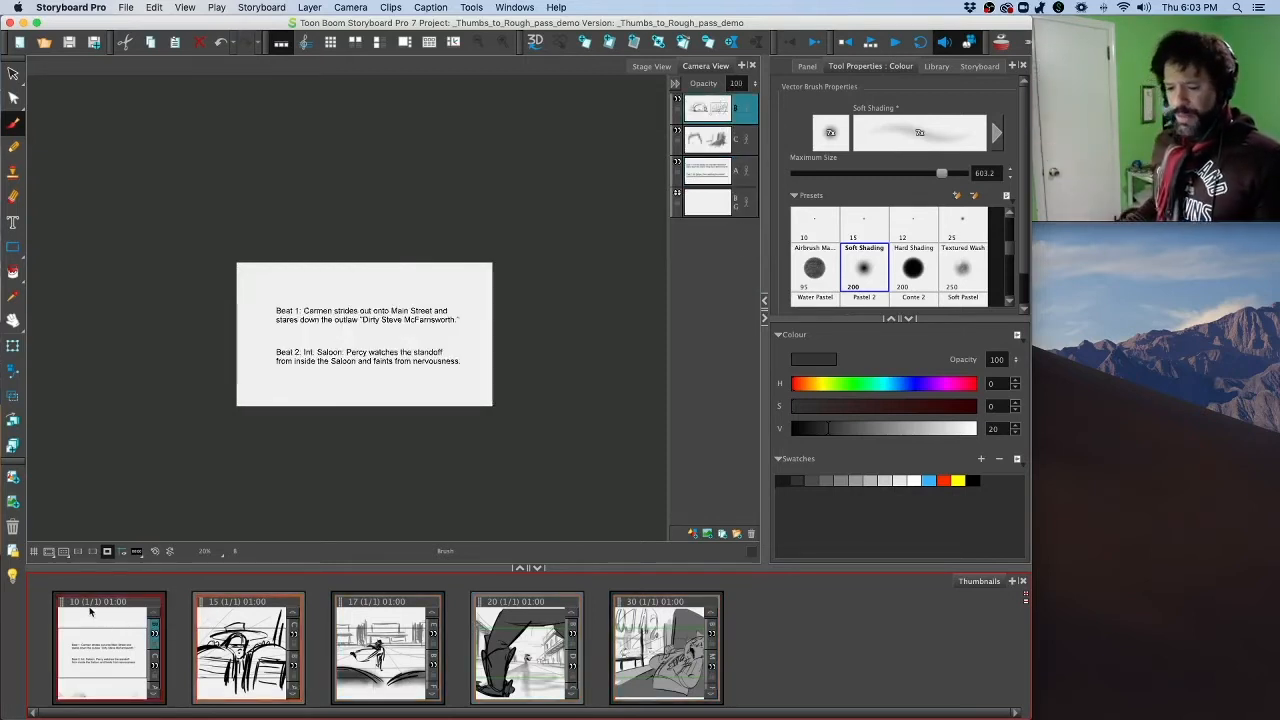
pyautogui.click(259, 8)
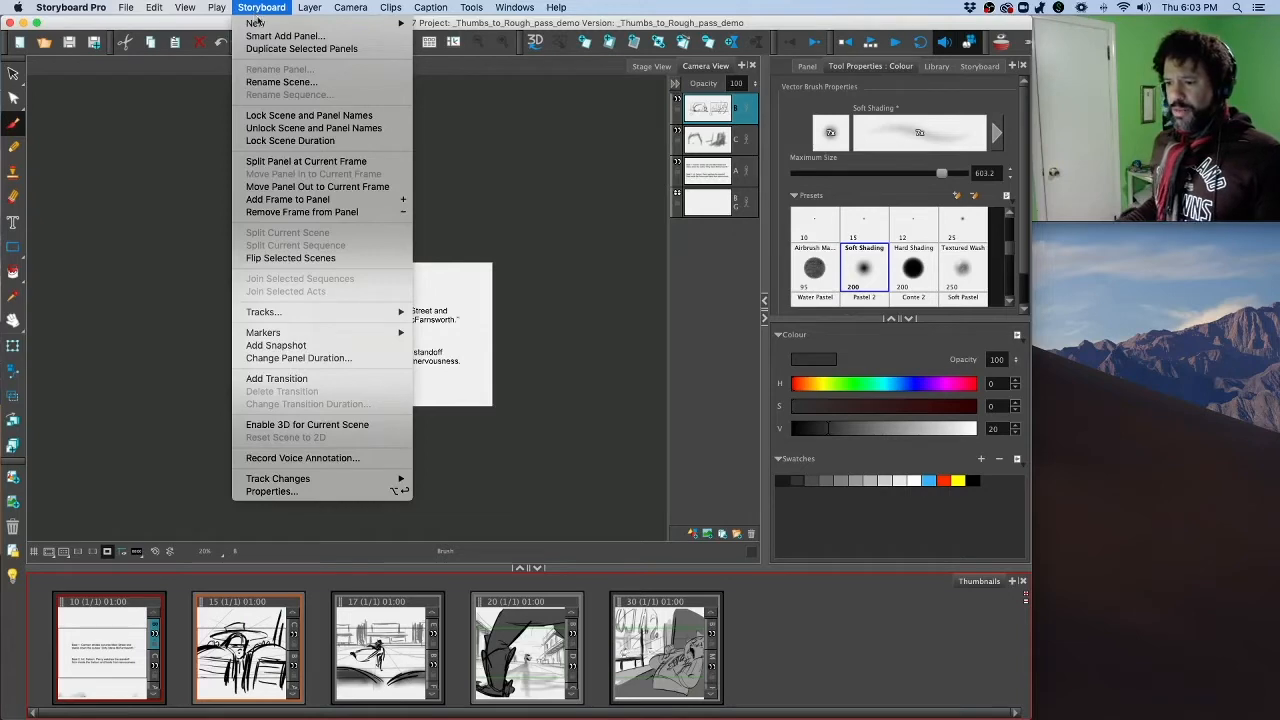
pyautogui.click(263, 84)
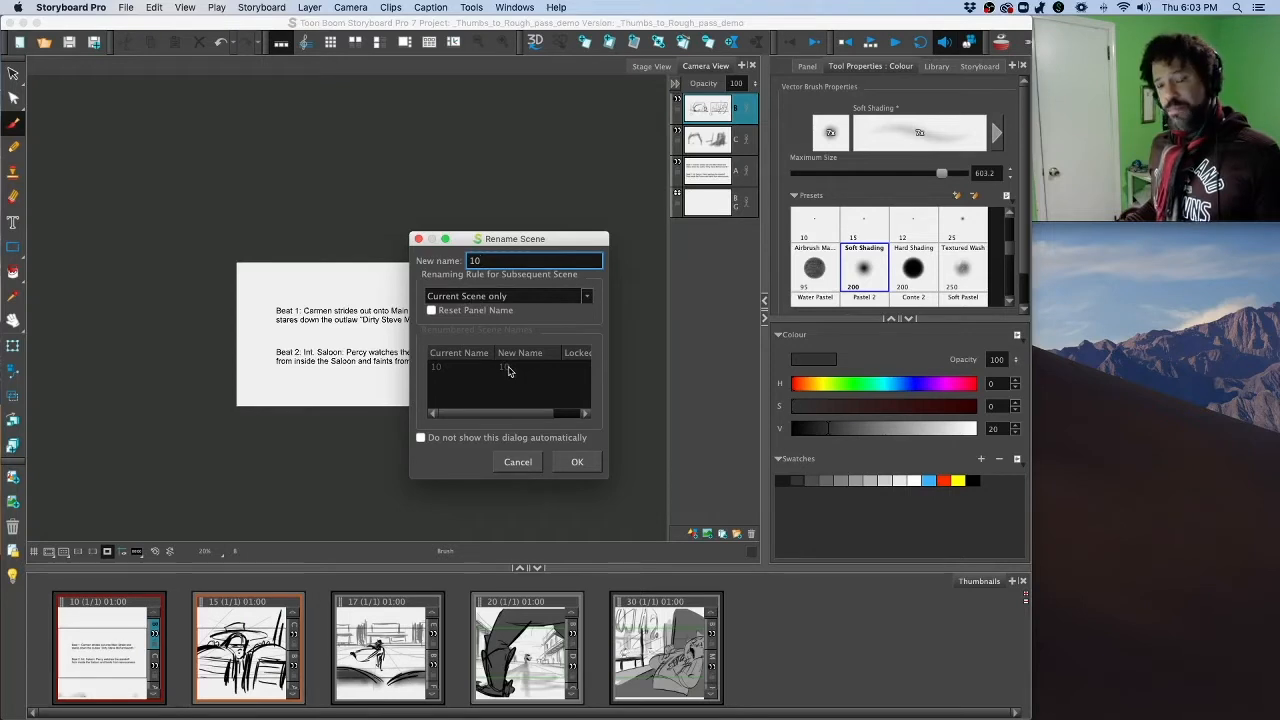
pyautogui.click(589, 298)
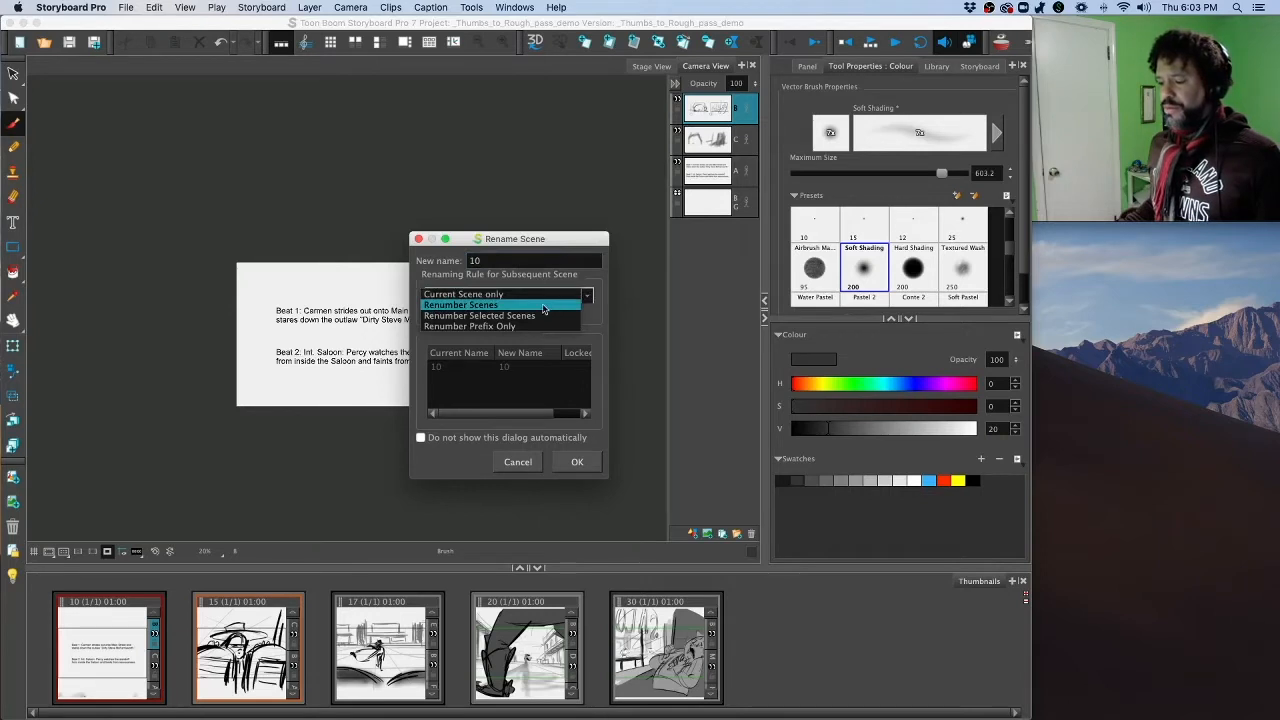
pyautogui.click(543, 305)
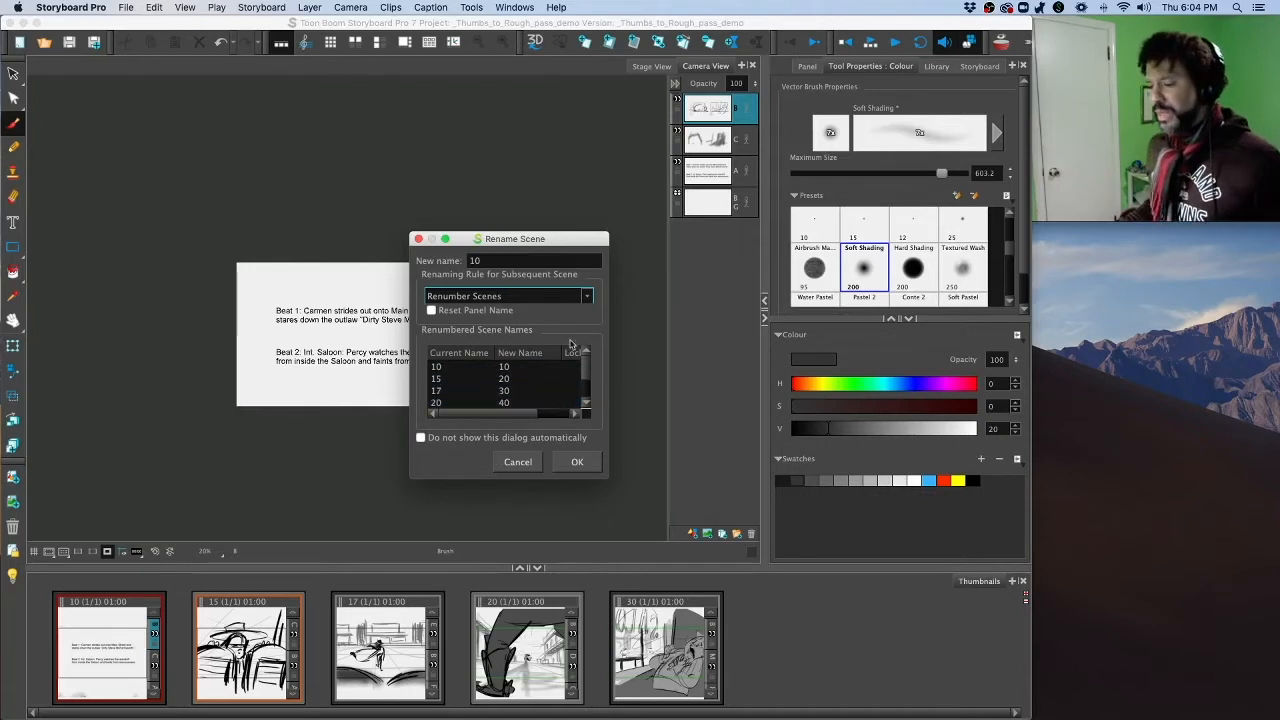
pyautogui.click(578, 465)
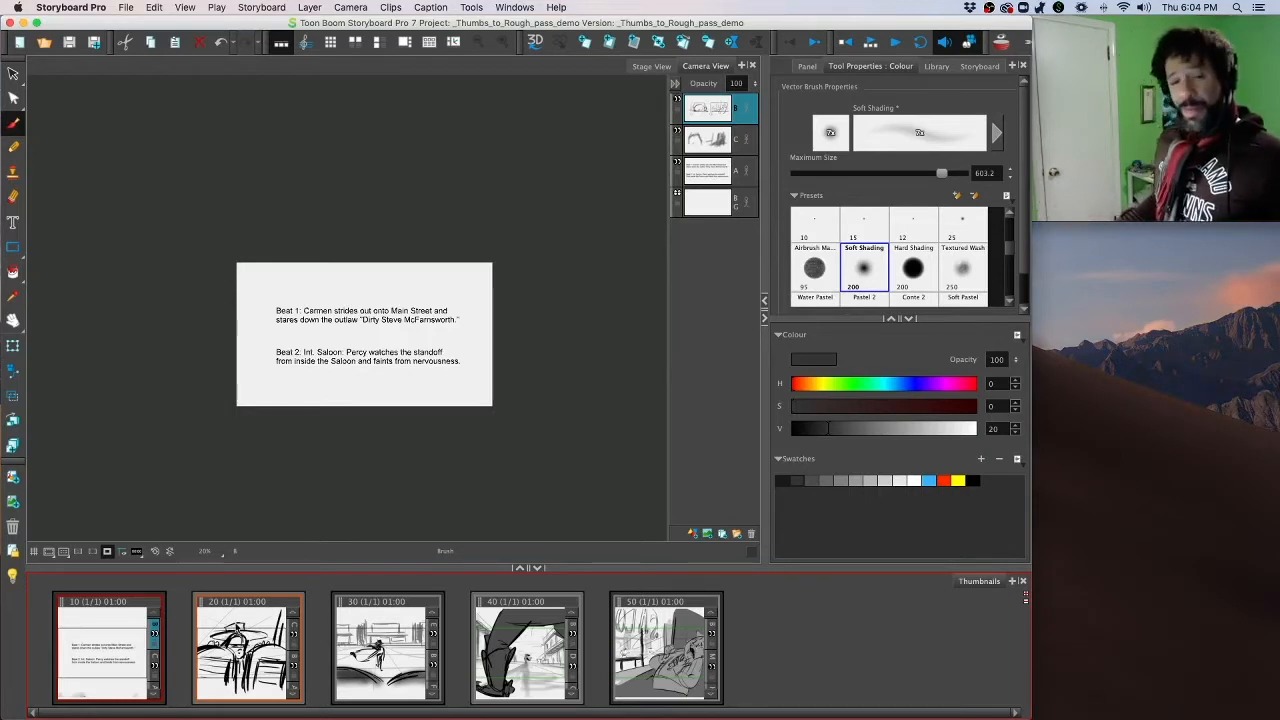
# Step: Switch to the China Marker brush preset at size 40 and select scene 20
pyautogui.click(248, 648)
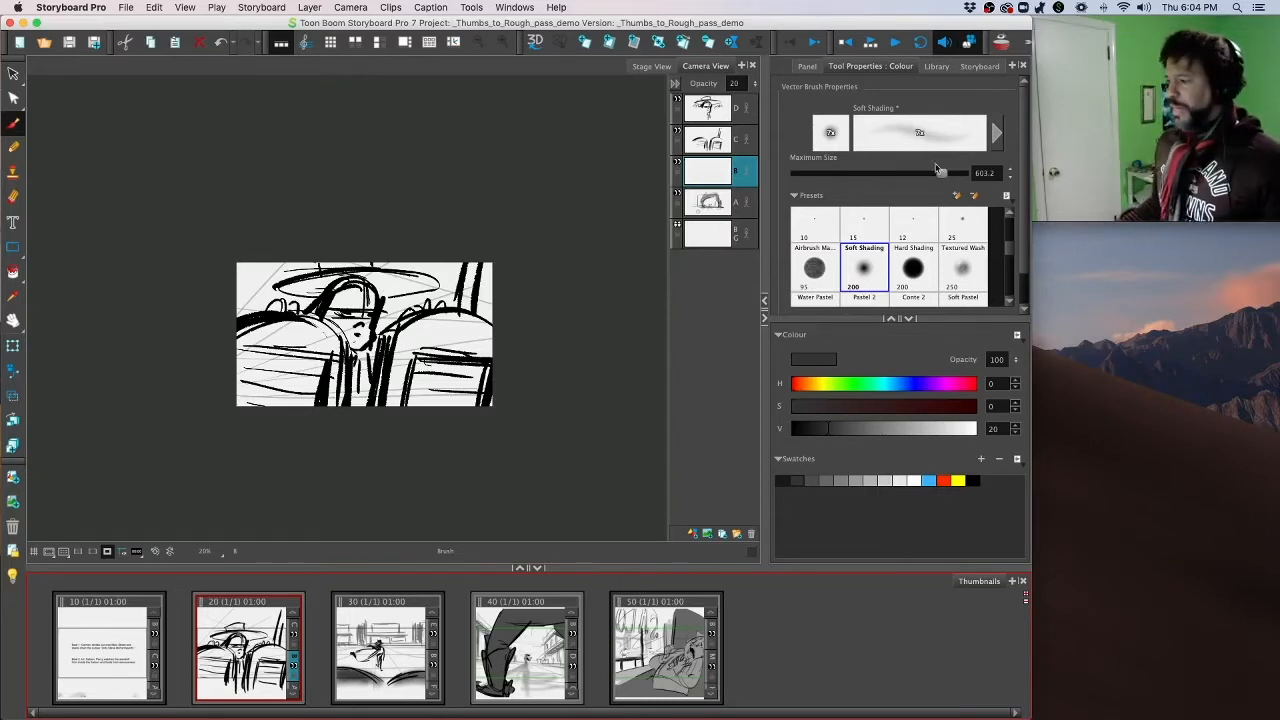
pyautogui.moveTo(1008, 240); pyautogui.dragTo(1008, 292)
pyautogui.click(871, 285)
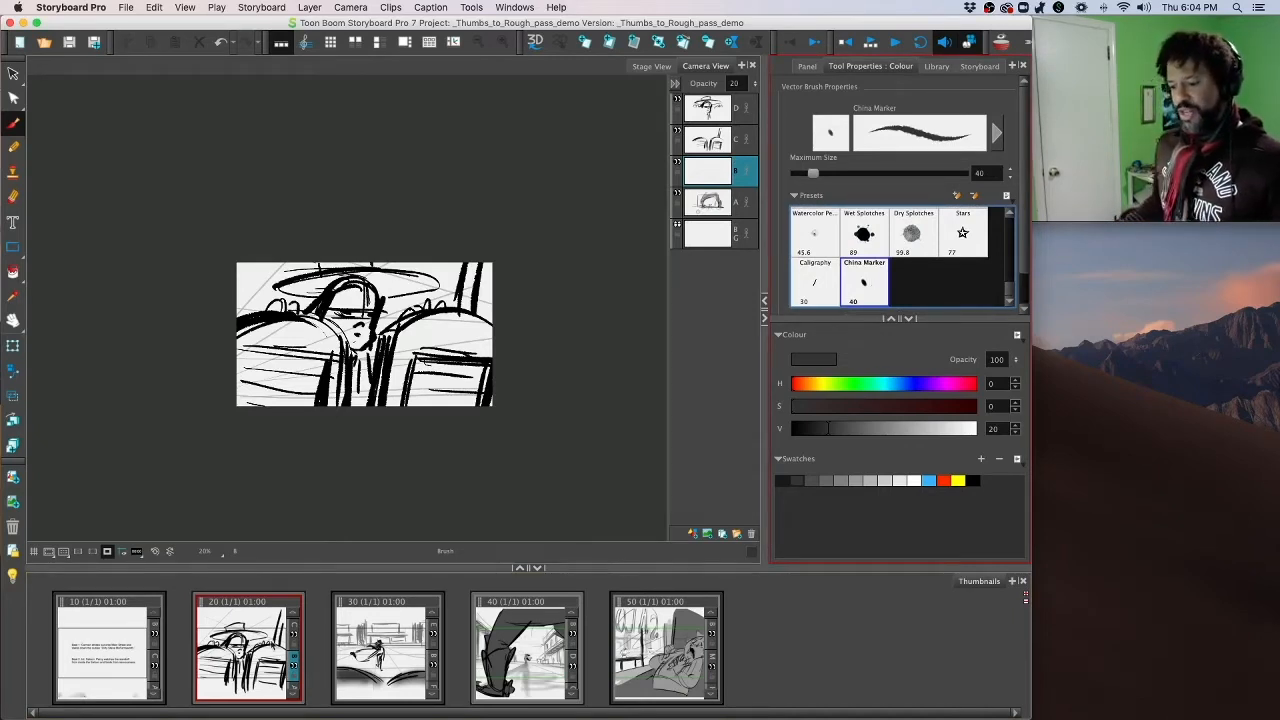
pyautogui.click(256, 646)
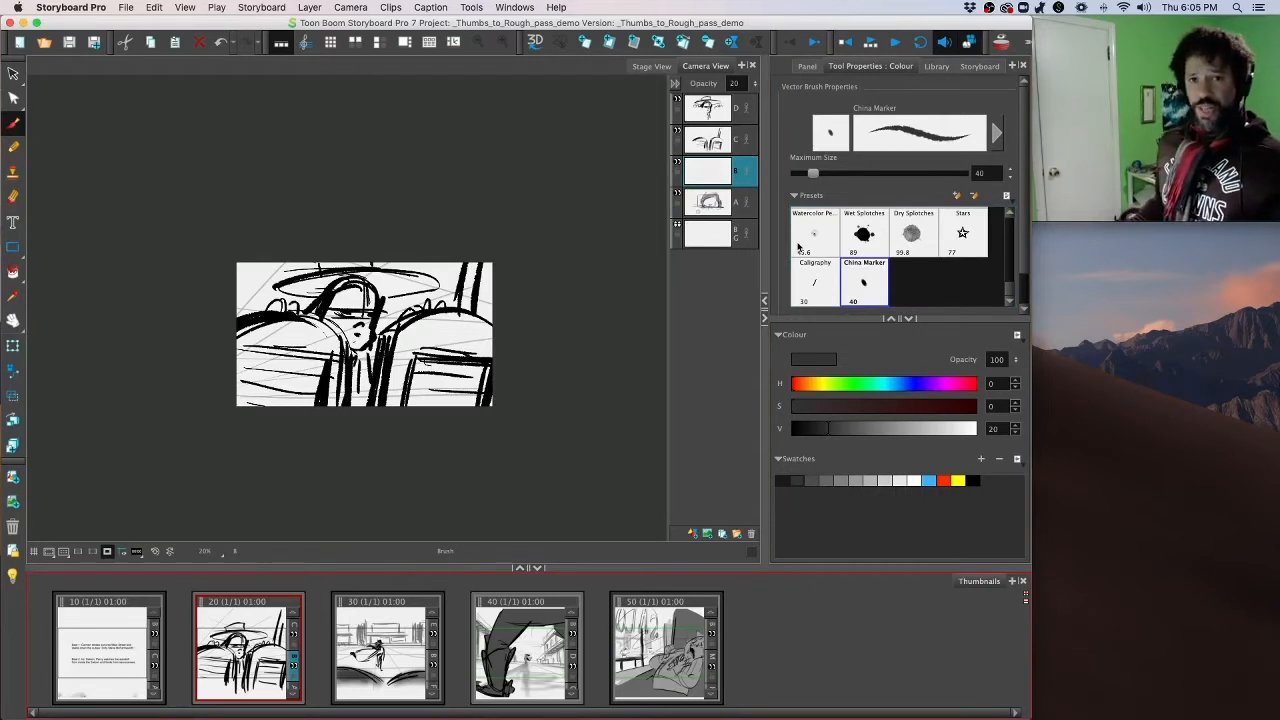
# Step: Hide the figure's layer D in scene 20 and duplicate the panel within the scene
pyautogui.click(676, 103)
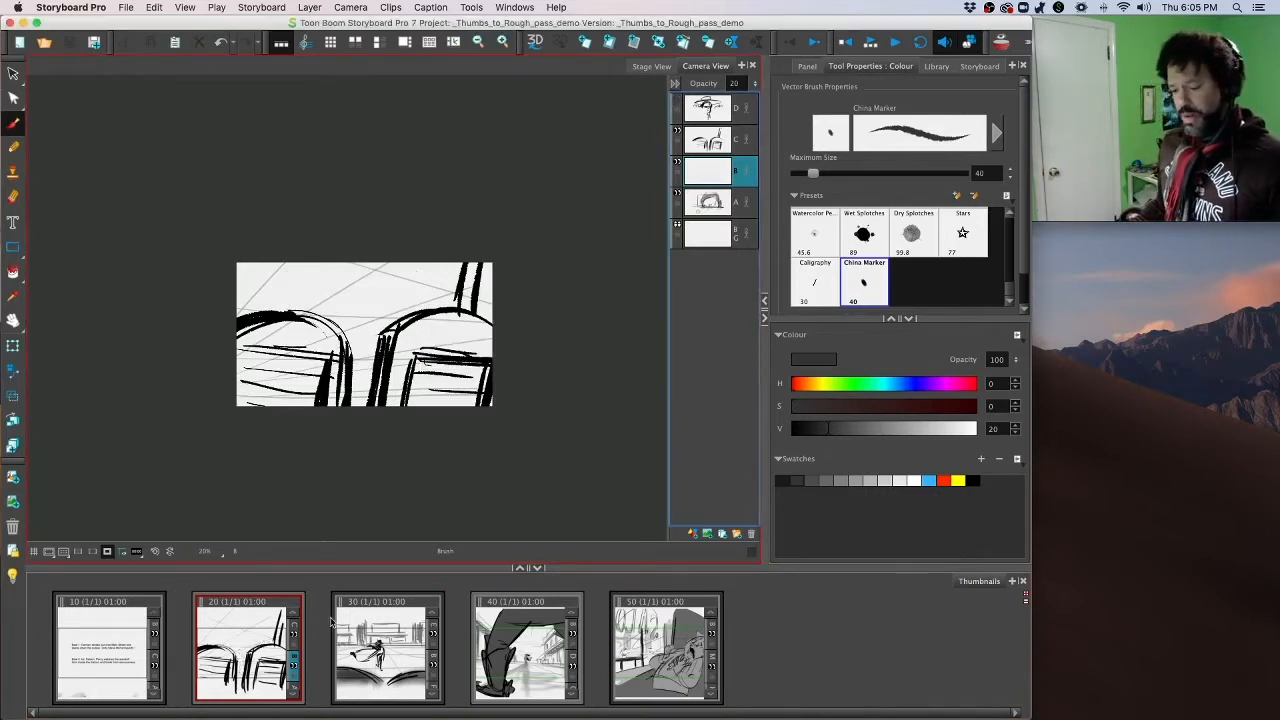
pyautogui.rightClick(246, 616)
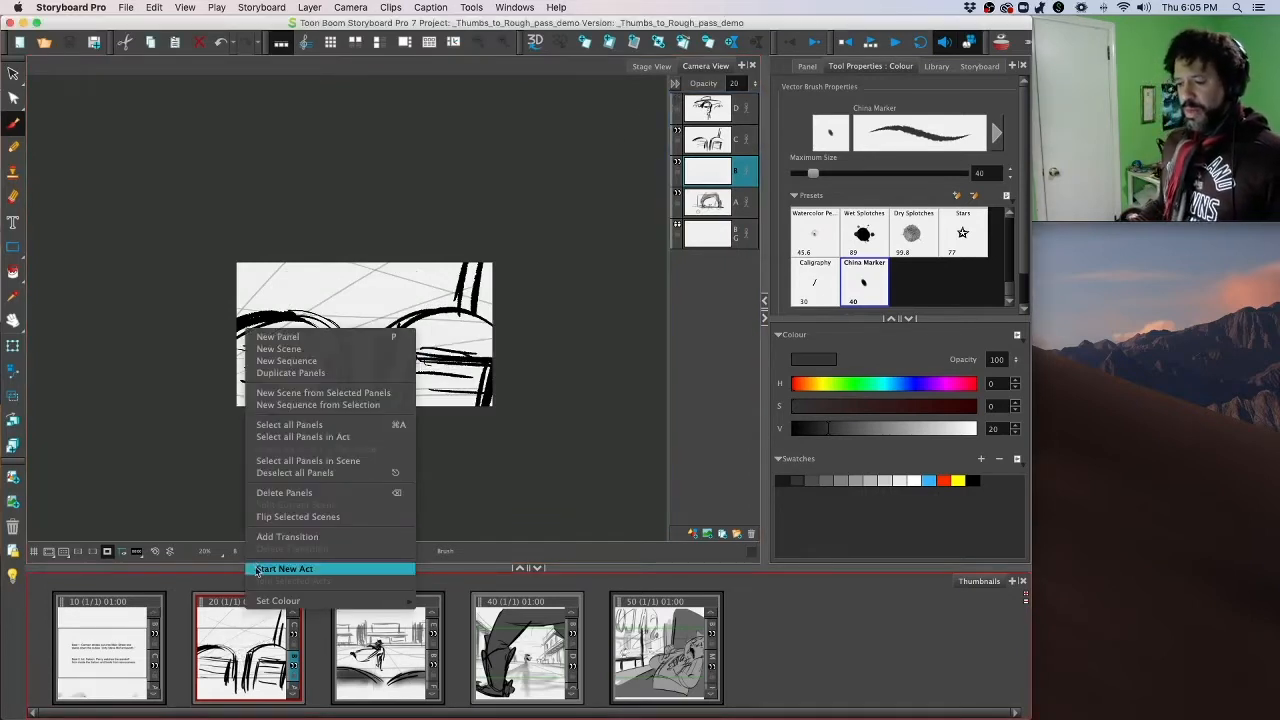
pyautogui.press('Escape')
pyautogui.press('p')
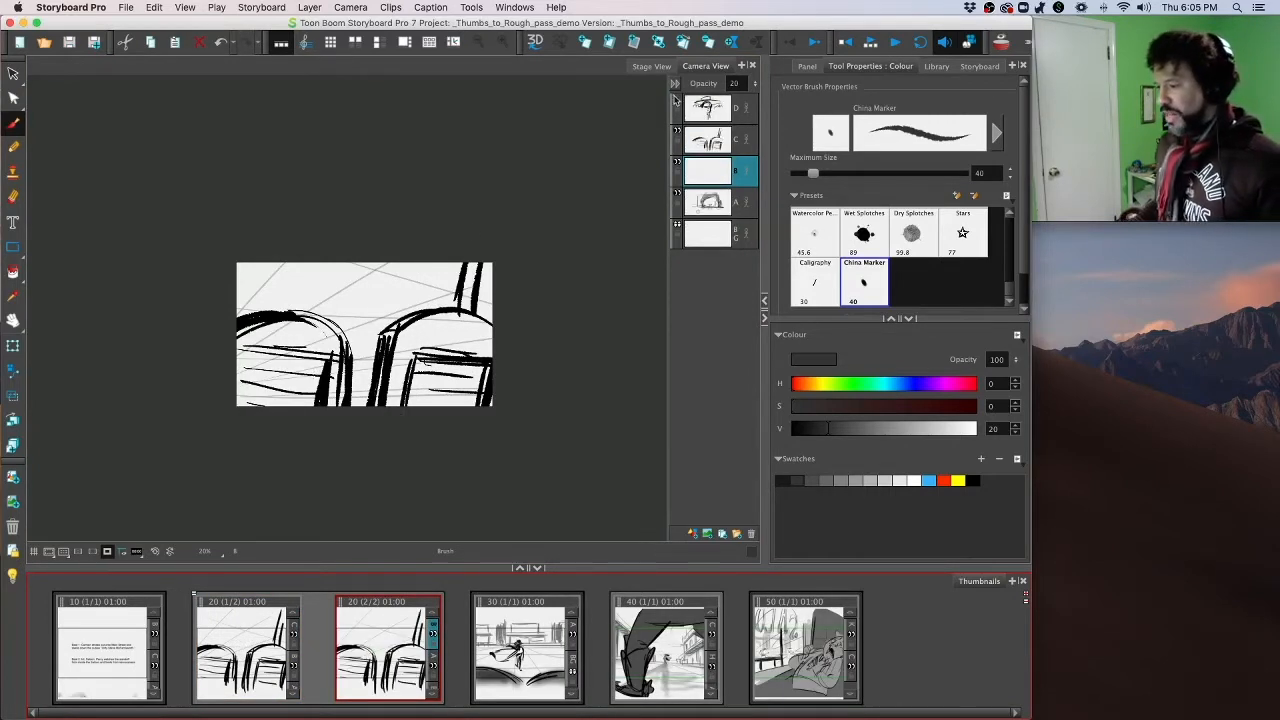
# Step: Show layer D in the duplicated panel and scale the whole figure down to about three quarters, anchored at its lower-left corner
pyautogui.click(676, 100)
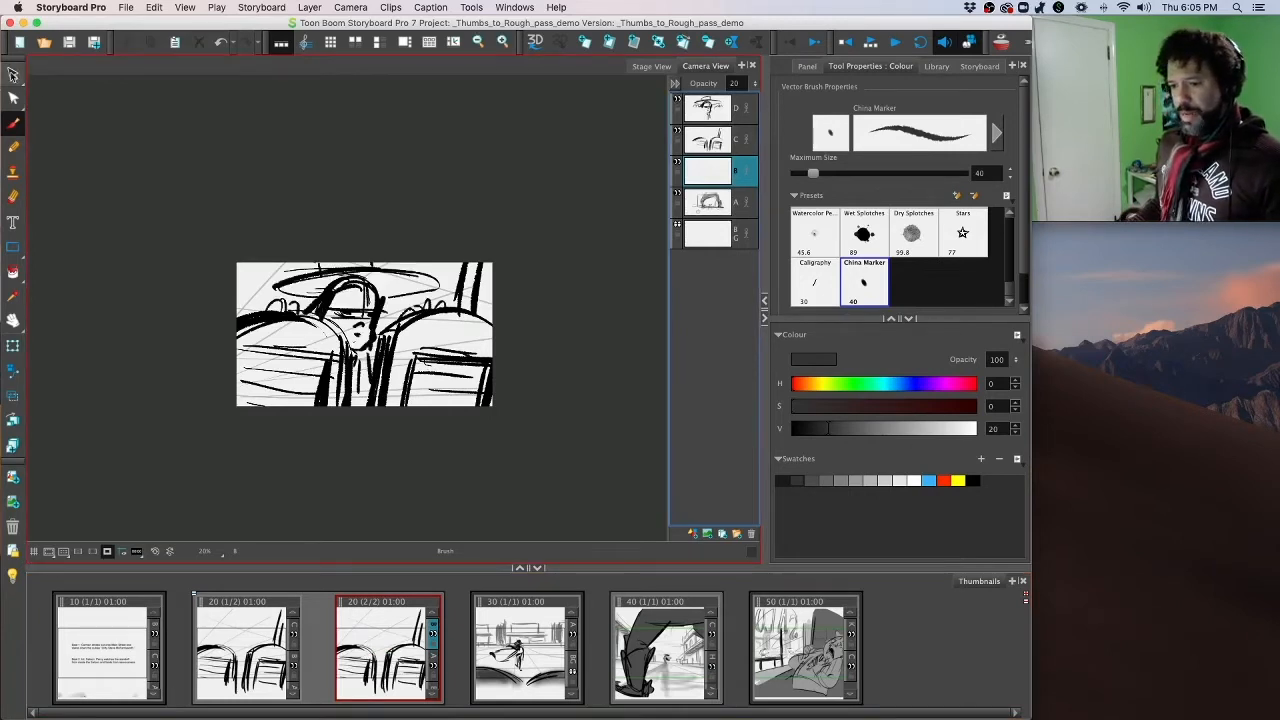
pyautogui.hotkey('alt', 's')
pyautogui.moveTo(394, 228)
pyautogui.mouseDown()
pyautogui.moveTo(229, 271)
pyautogui.moveTo(560, 331)
pyautogui.moveTo(420, 232)
pyautogui.mouseUp()
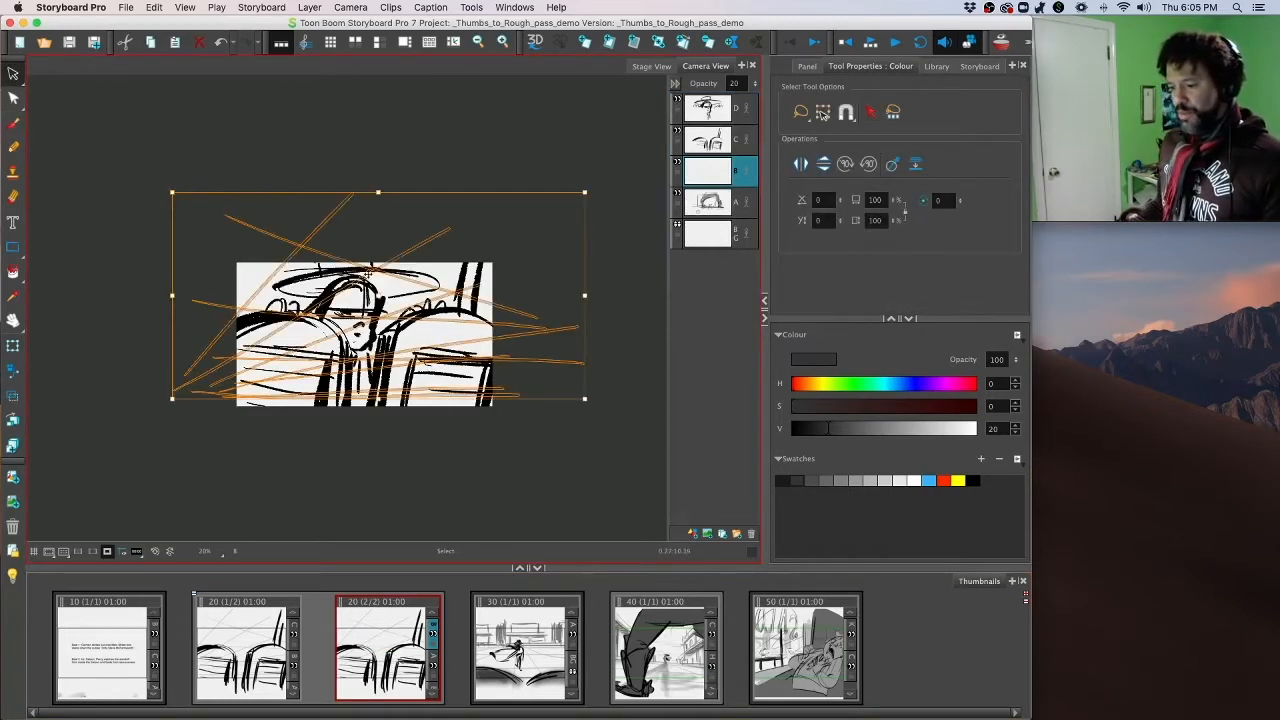
pyautogui.click(728, 117)
pyautogui.moveTo(426, 174); pyautogui.dragTo(420, 178)
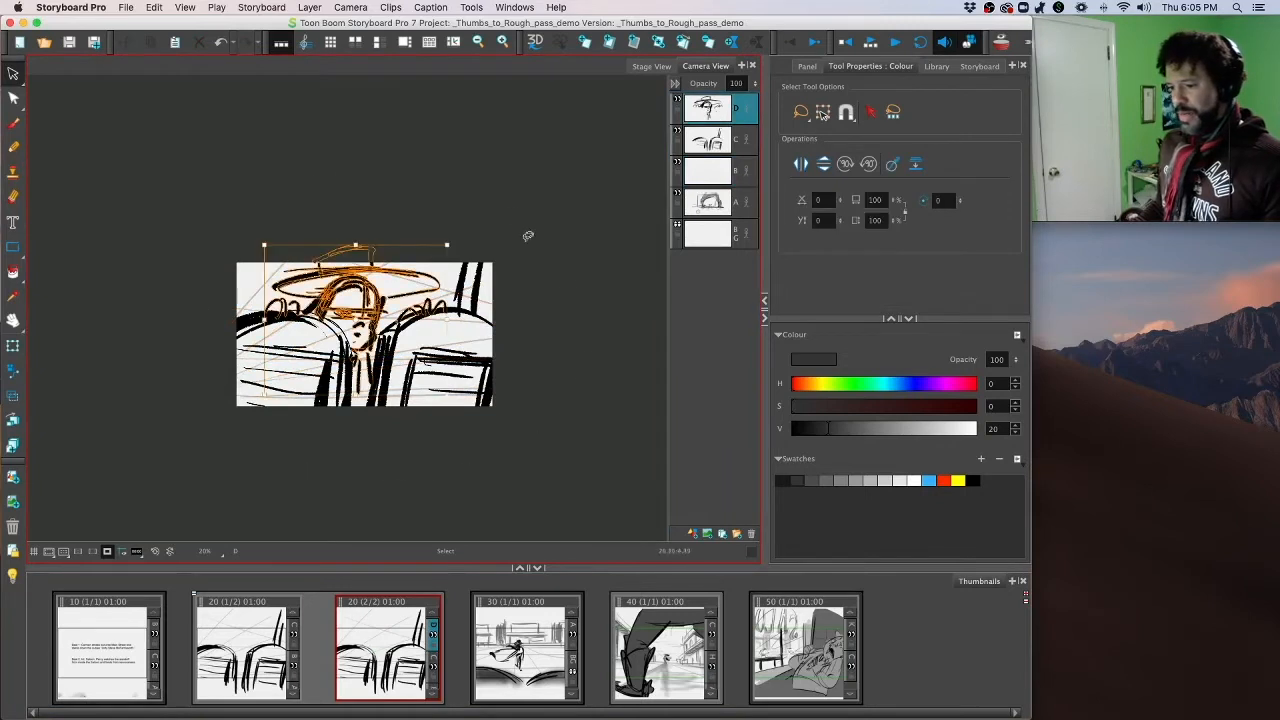
pyautogui.moveTo(443, 245)
pyautogui.mouseDown()
pyautogui.moveTo(372, 275)
pyautogui.moveTo(356, 326)
pyautogui.mouseUp()
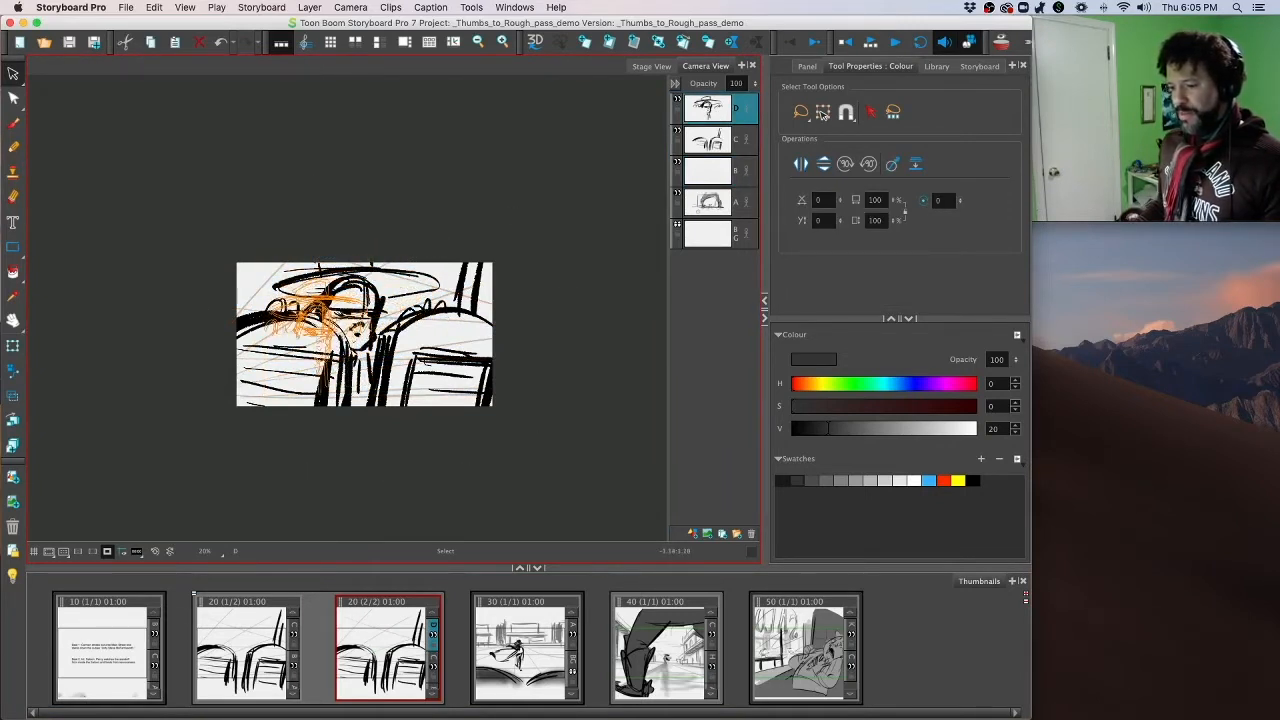
pyautogui.press('super+z')
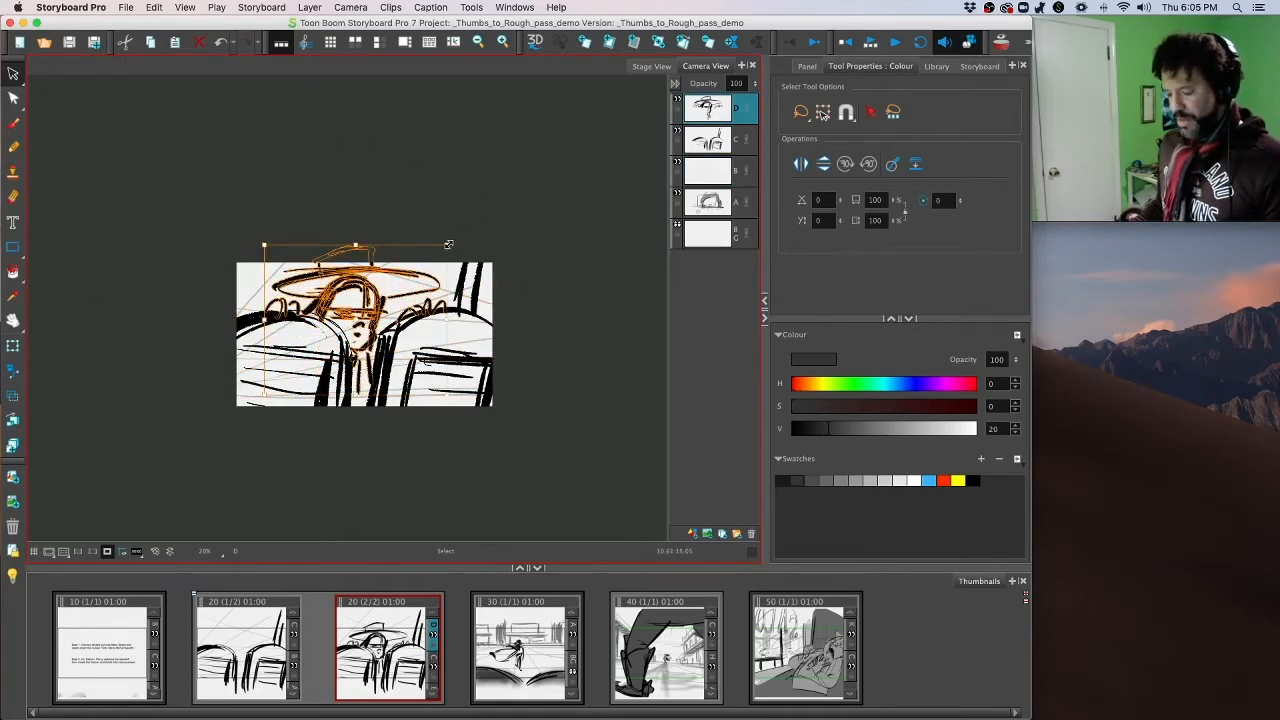
pyautogui.moveTo(448, 244); pyautogui.dragTo(355, 282)
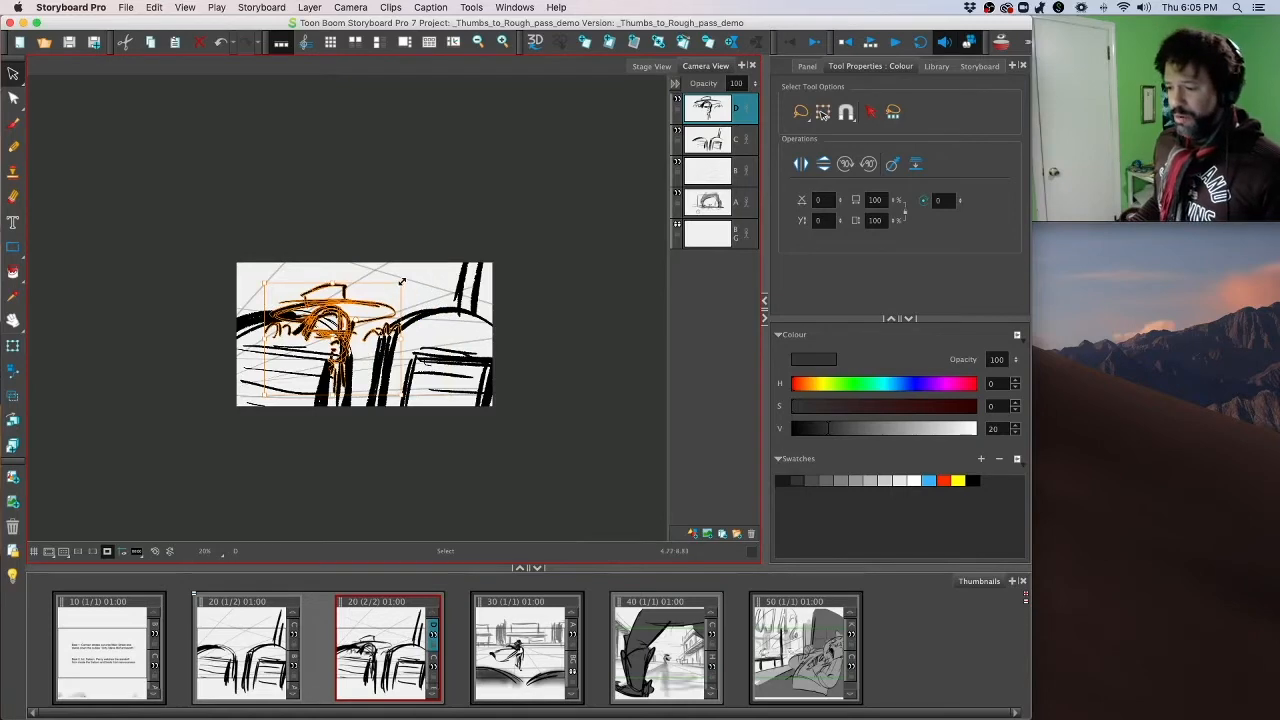
pyautogui.moveTo(402, 282)
pyautogui.mouseDown()
pyautogui.moveTo(440, 266)
pyautogui.moveTo(374, 206)
pyautogui.moveTo(509, 200)
pyautogui.moveTo(292, 197)
pyautogui.moveTo(460, 214)
pyautogui.moveTo(423, 163)
pyautogui.moveTo(539, 187)
pyautogui.moveTo(518, 182)
pyautogui.mouseUp()
pyautogui.press('super+z')
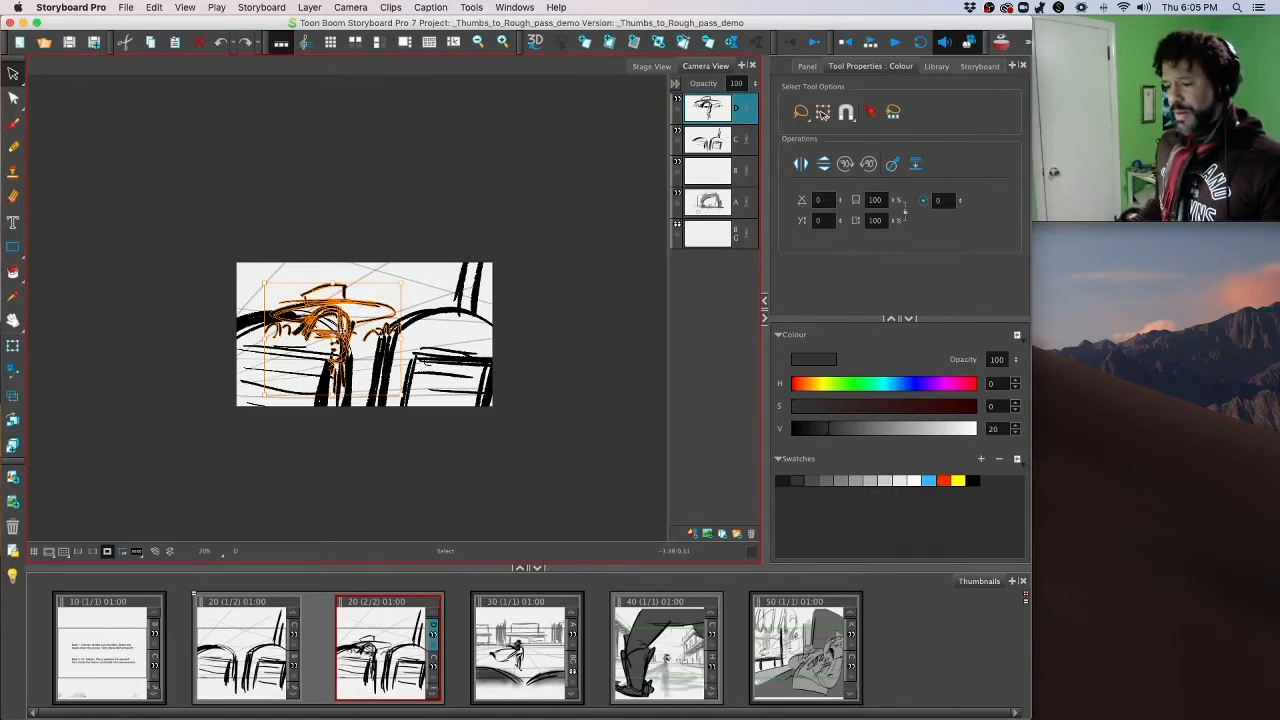
pyautogui.click(452, 234)
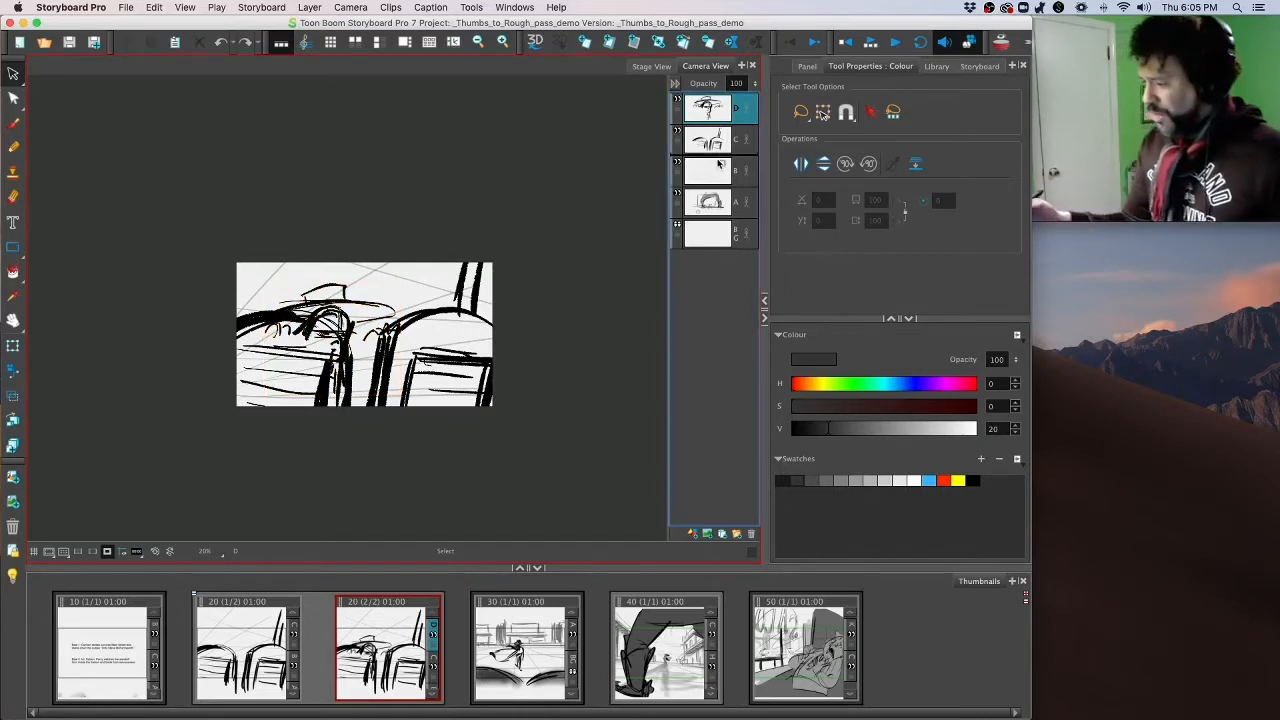
# Step: Move the figure's layer D below layer C and use the Cutter to delete the figure's parts overlapping both foreground arches
pyautogui.moveTo(708, 110); pyautogui.dragTo(712, 144)
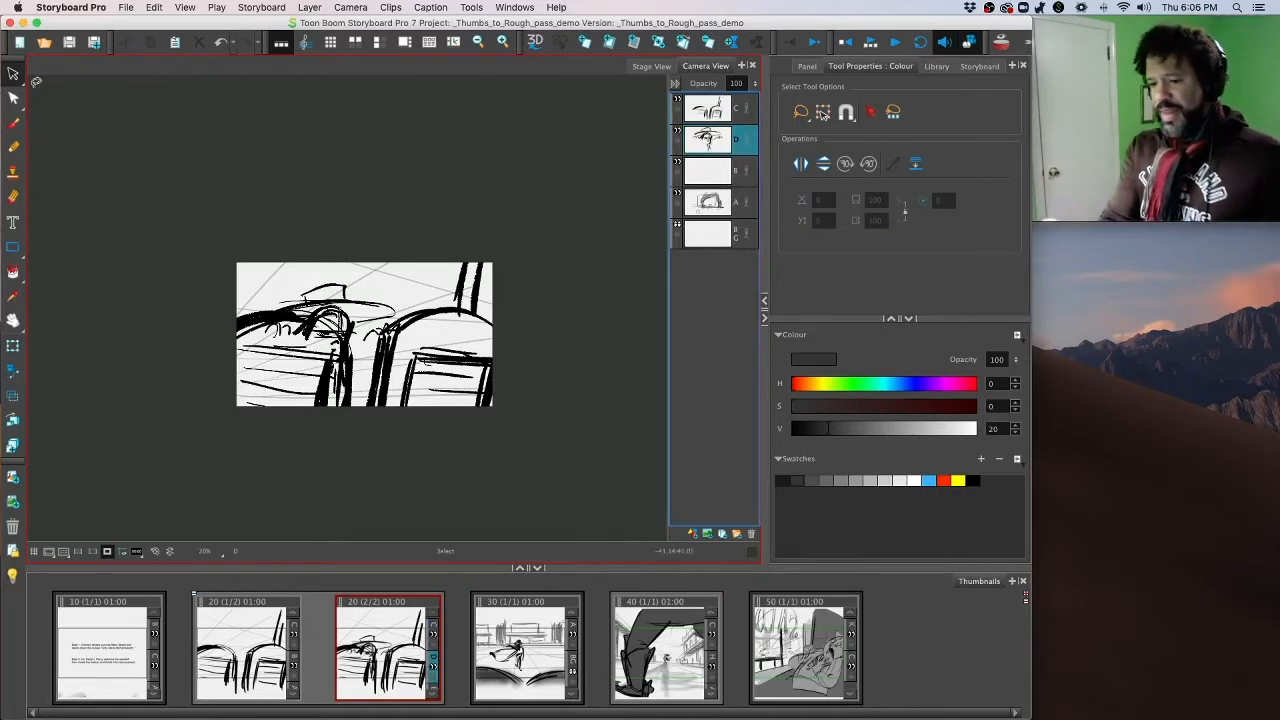
pyautogui.moveTo(13, 73); pyautogui.dragTo(72, 96)
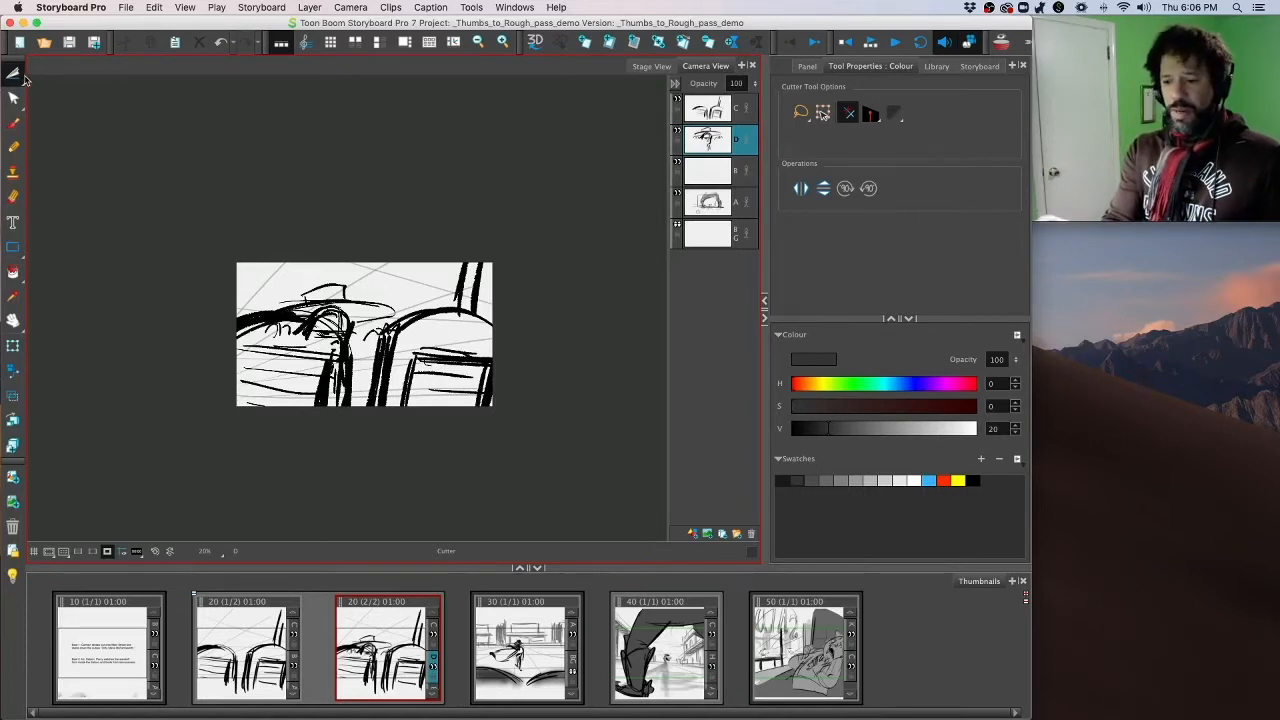
pyautogui.moveTo(13, 73); pyautogui.dragTo(55, 97)
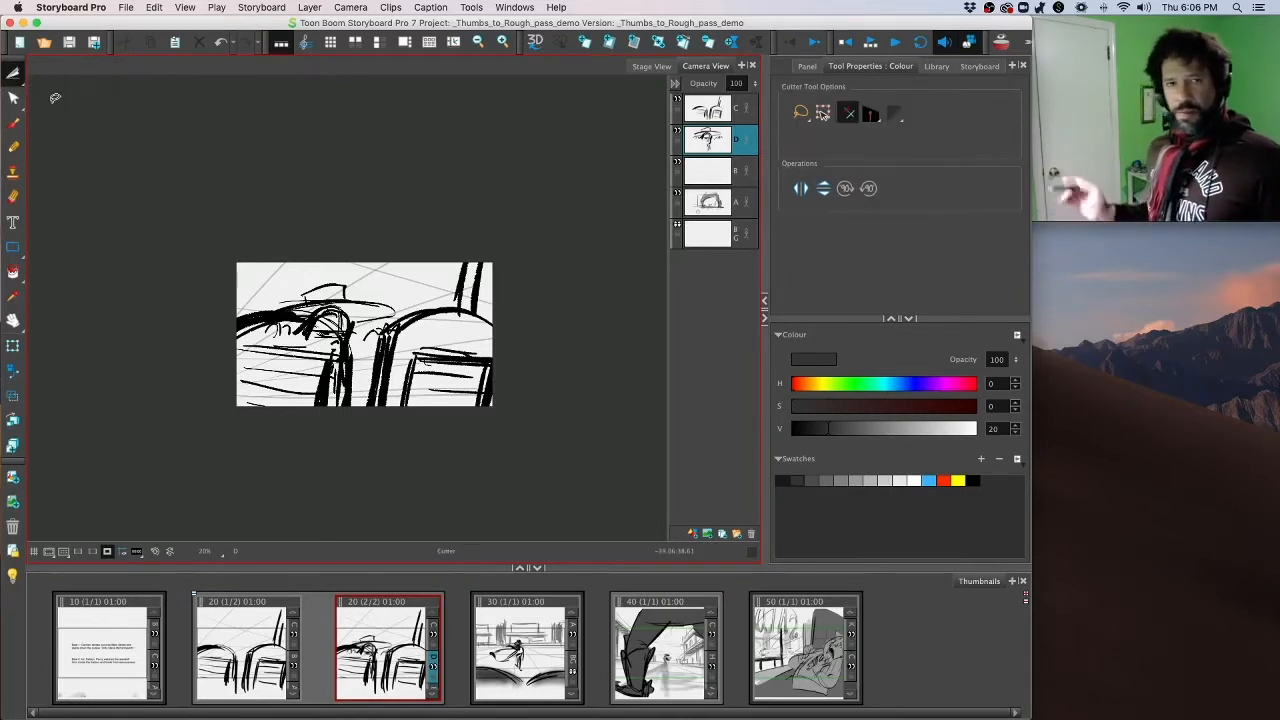
pyautogui.moveTo(352, 332)
pyautogui.mouseDown()
pyautogui.moveTo(326, 312)
pyautogui.moveTo(292, 396)
pyautogui.moveTo(370, 352)
pyautogui.mouseUp()
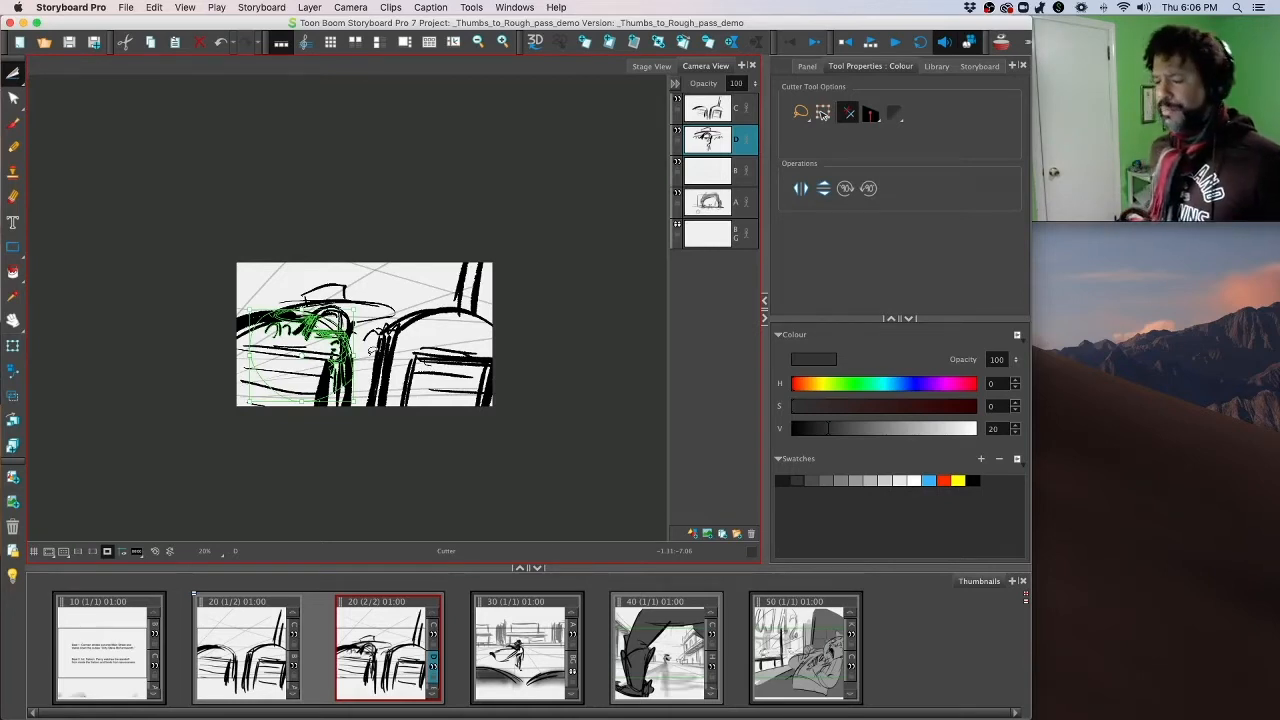
pyautogui.press('Delete')
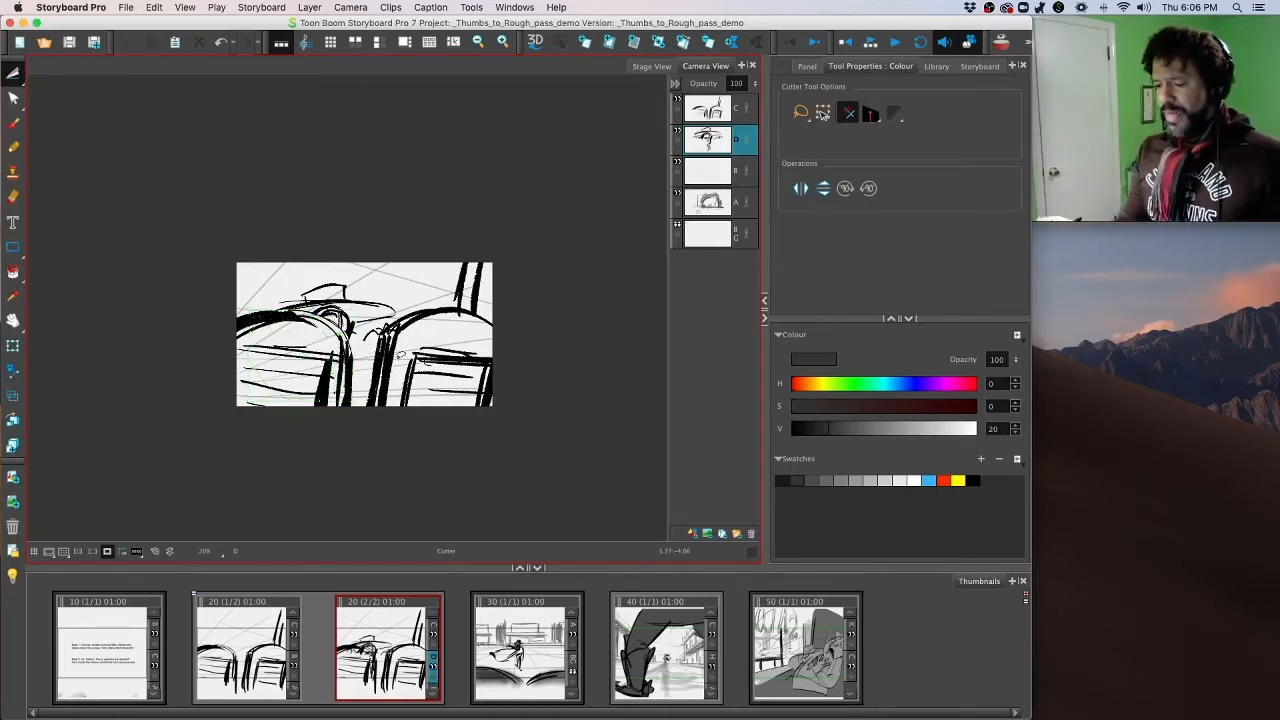
pyautogui.moveTo(412, 313)
pyautogui.mouseDown()
pyautogui.moveTo(368, 320)
pyautogui.moveTo(414, 318)
pyautogui.mouseUp()
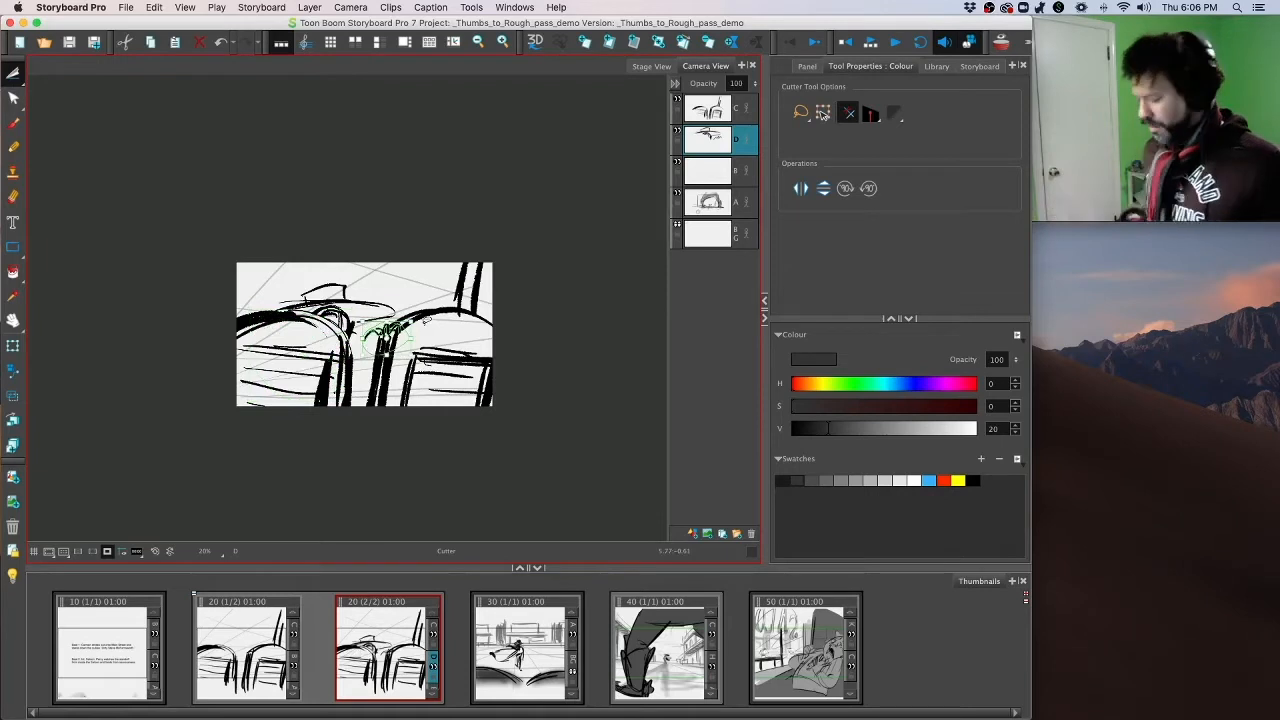
pyautogui.press('Delete')
# Step: Draw the small figure's body as vertical strokes between the arches in black with the China Marker brush
pyautogui.click(14, 121)
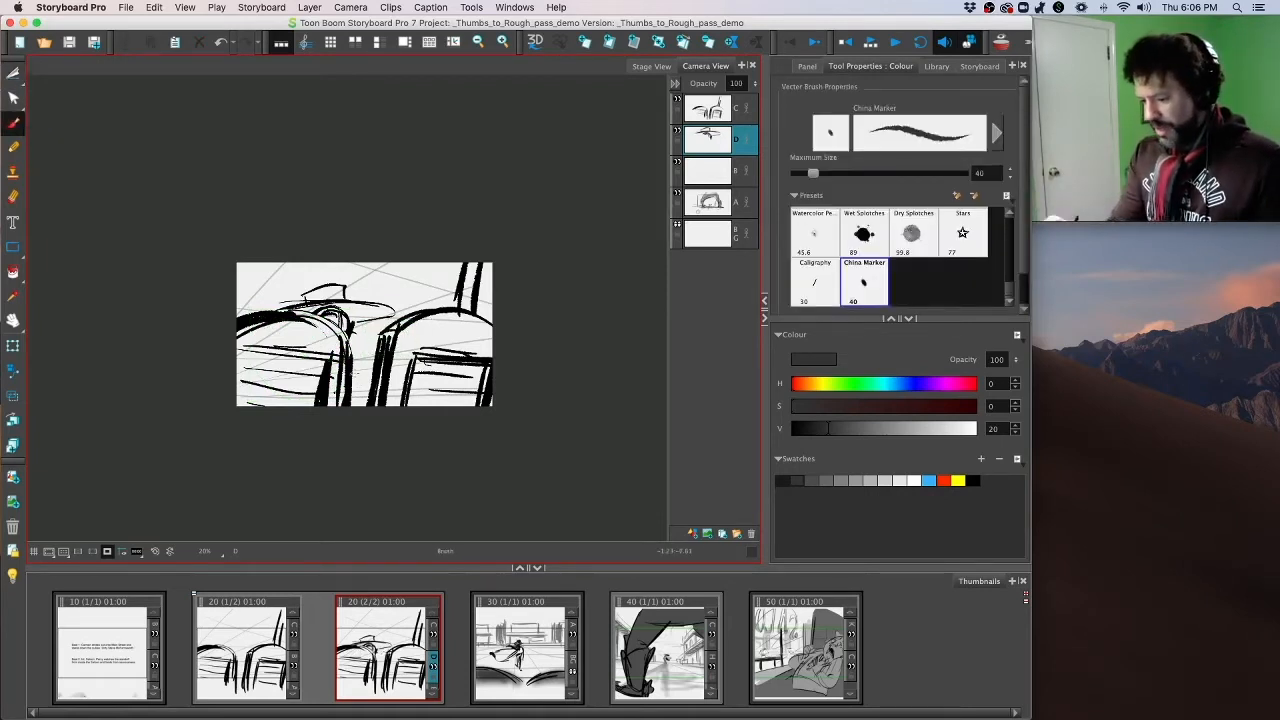
pyautogui.moveTo(356, 374); pyautogui.dragTo(356, 412)
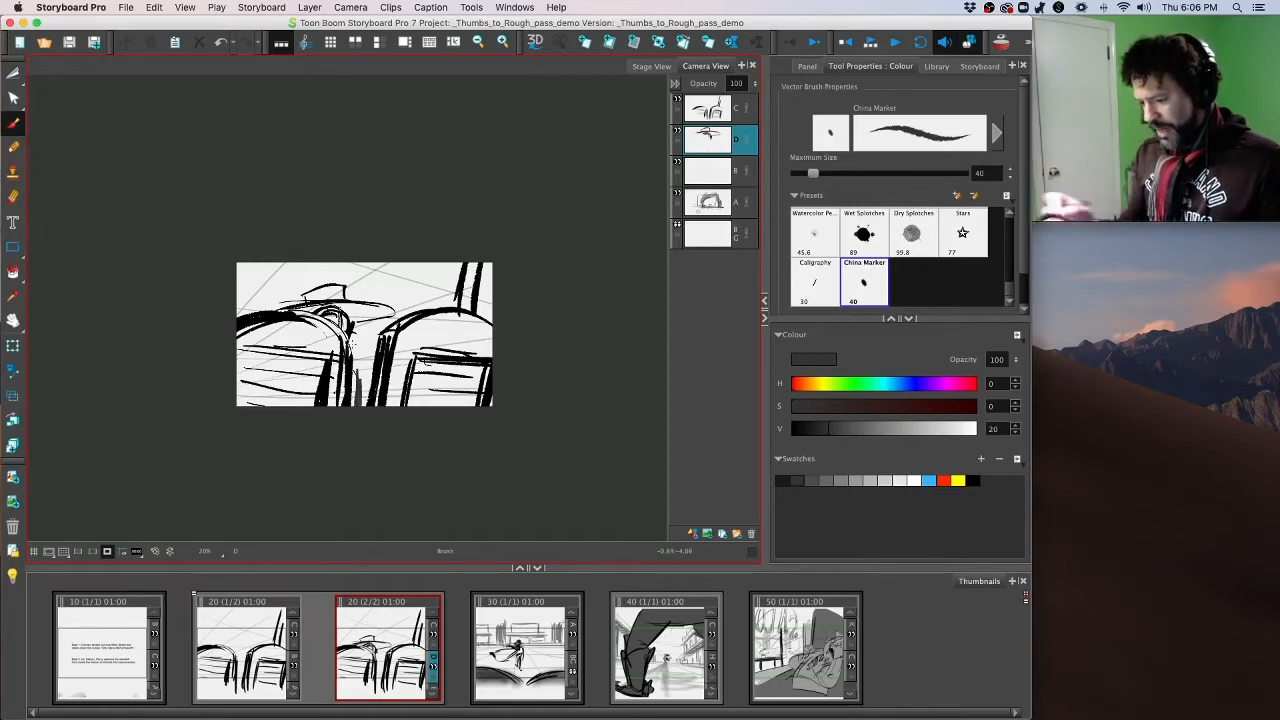
pyautogui.press('super+z')
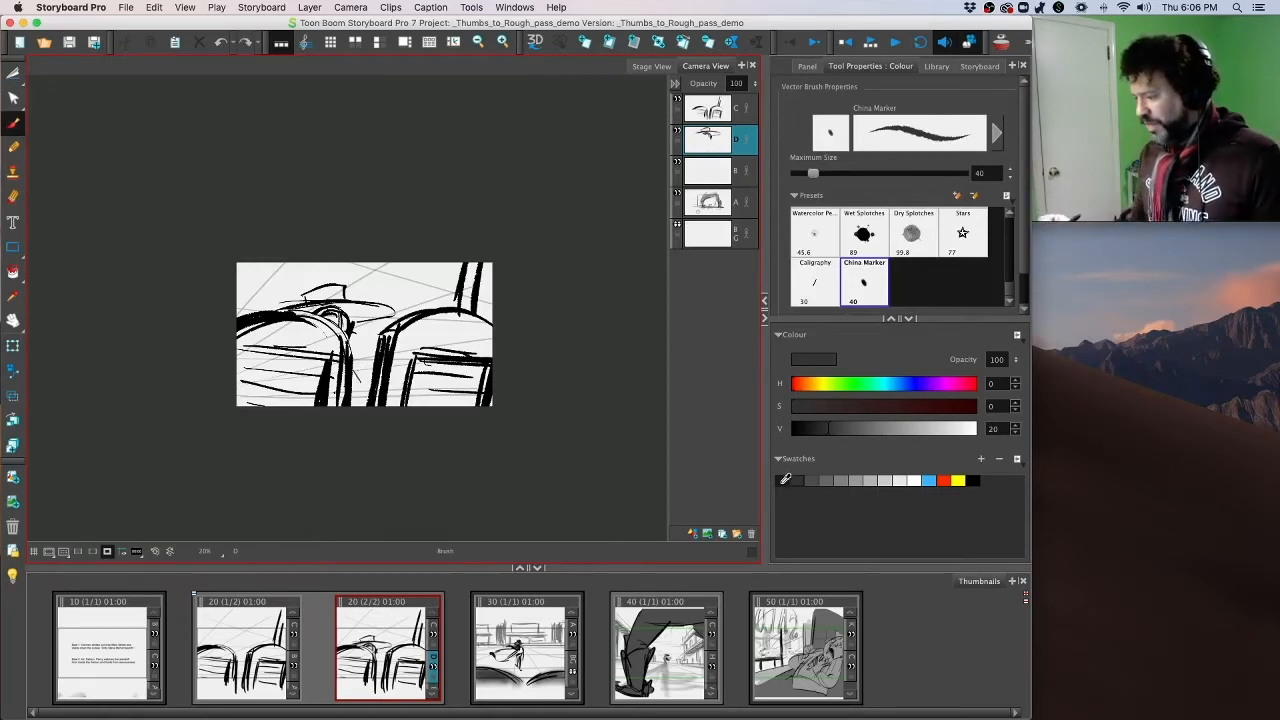
pyautogui.click(788, 526)
pyautogui.click(973, 480)
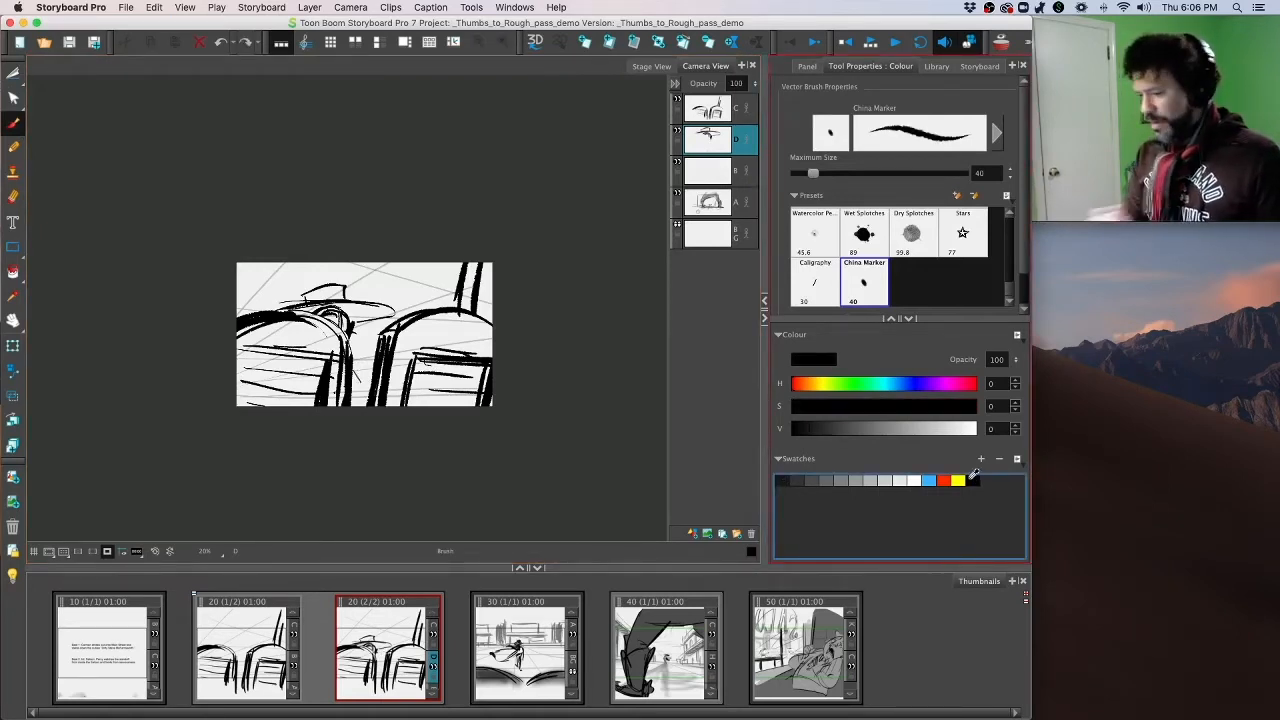
pyautogui.moveTo(356, 370); pyautogui.dragTo(359, 430)
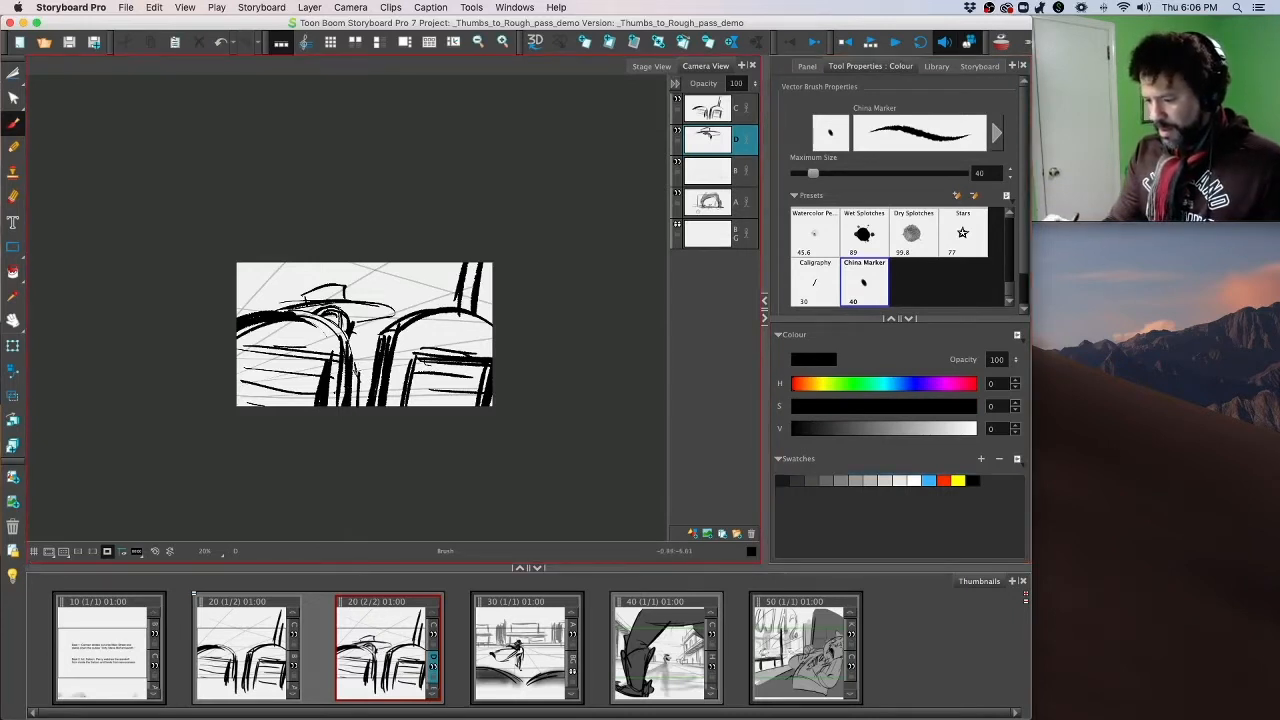
pyautogui.moveTo(355, 364); pyautogui.dragTo(359, 422)
# Step: Flip back and forth between the two panels of scene 20 to check the figure's appearance between the arches
pyautogui.press('Left')
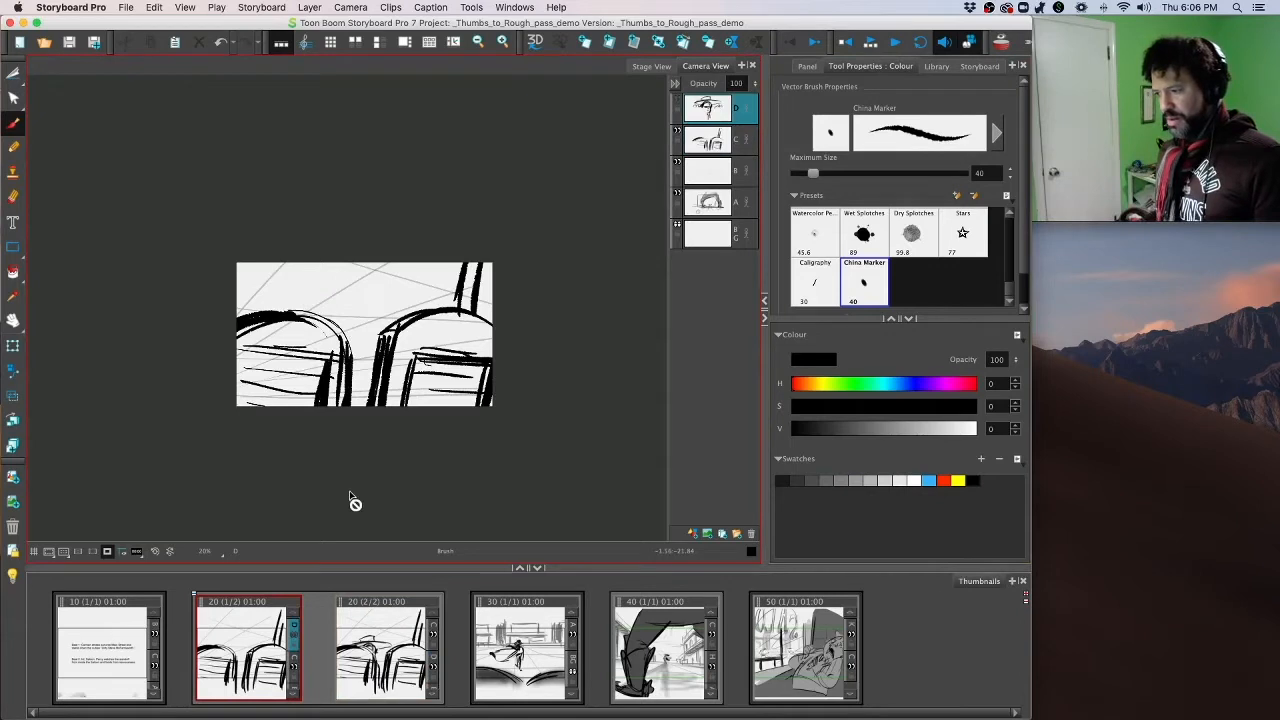
pyautogui.press('Right')
pyautogui.press('Left')
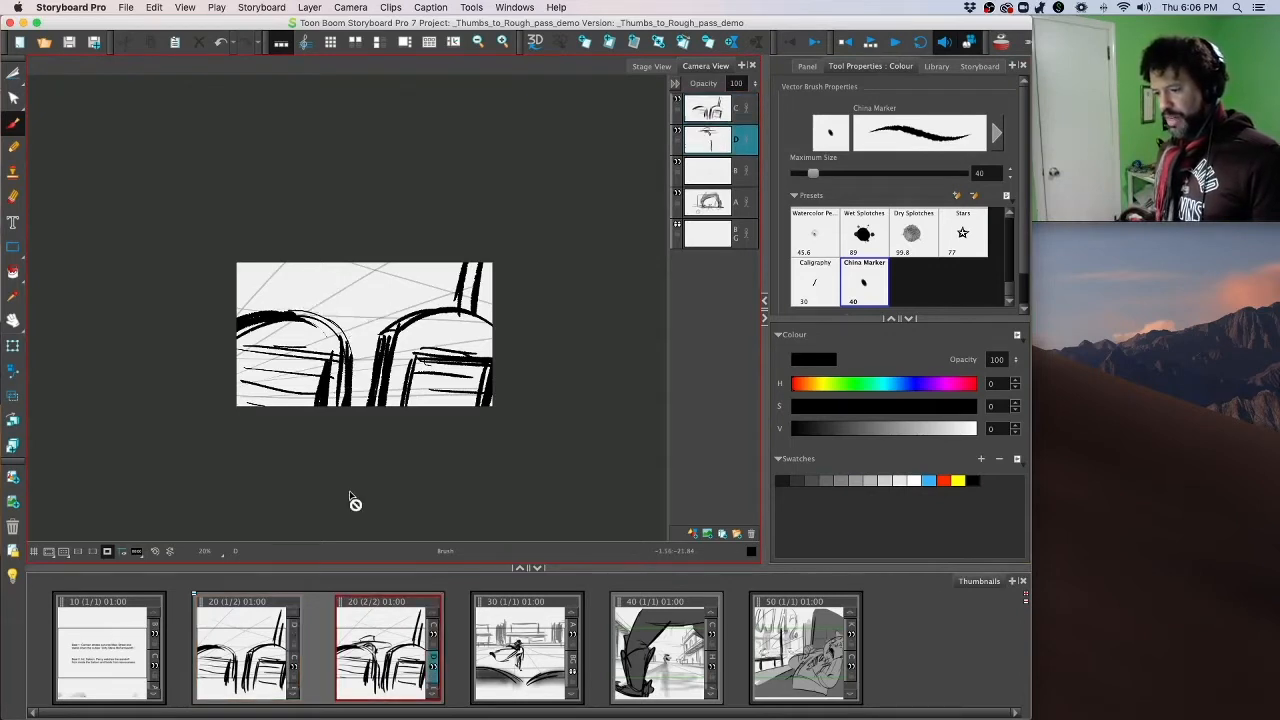
pyautogui.press('Right')
# Step: Duplicate scene 20's first panel, place the copy as the scene's last panel and show its layer D
pyautogui.click(238, 614)
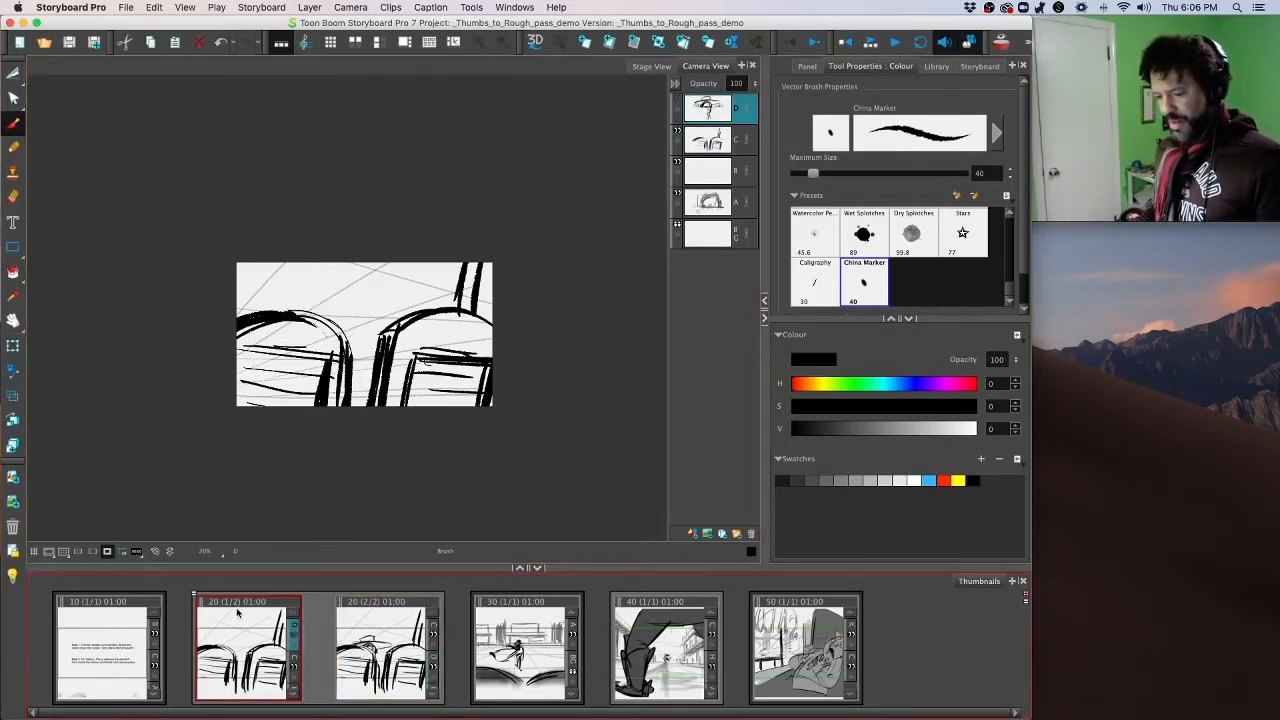
pyautogui.rightClick(238, 614)
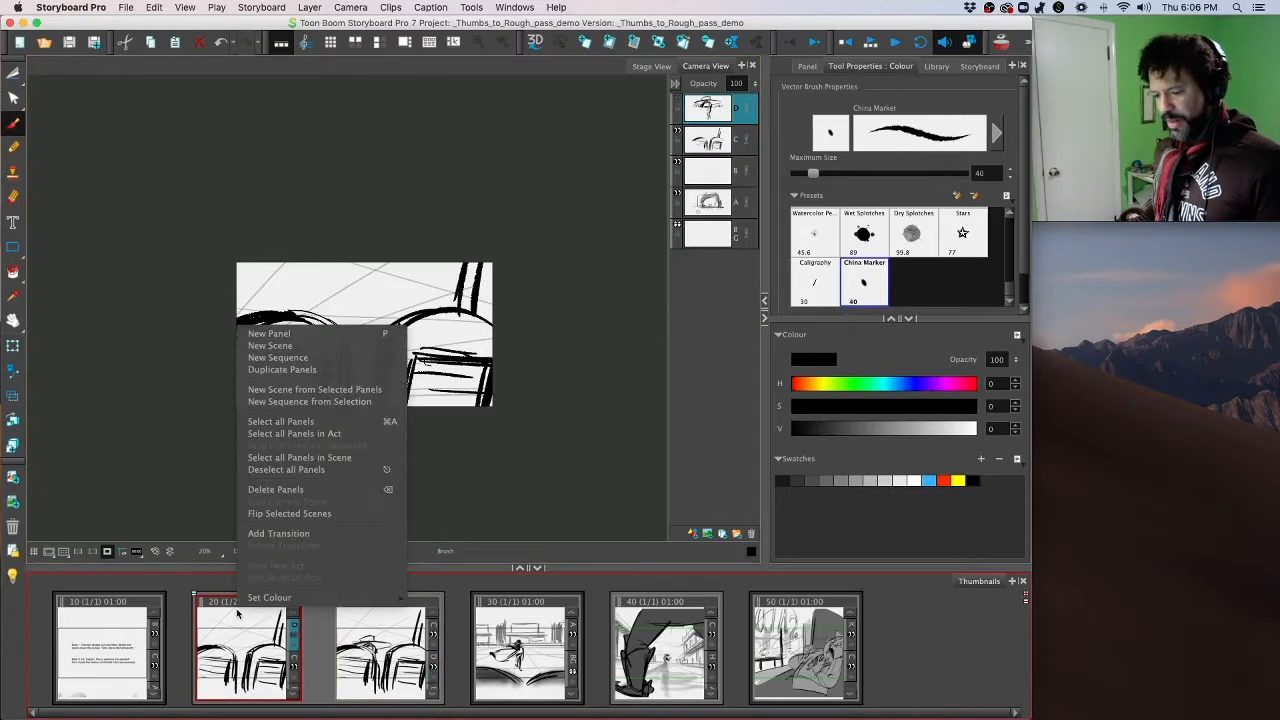
pyautogui.click(318, 369)
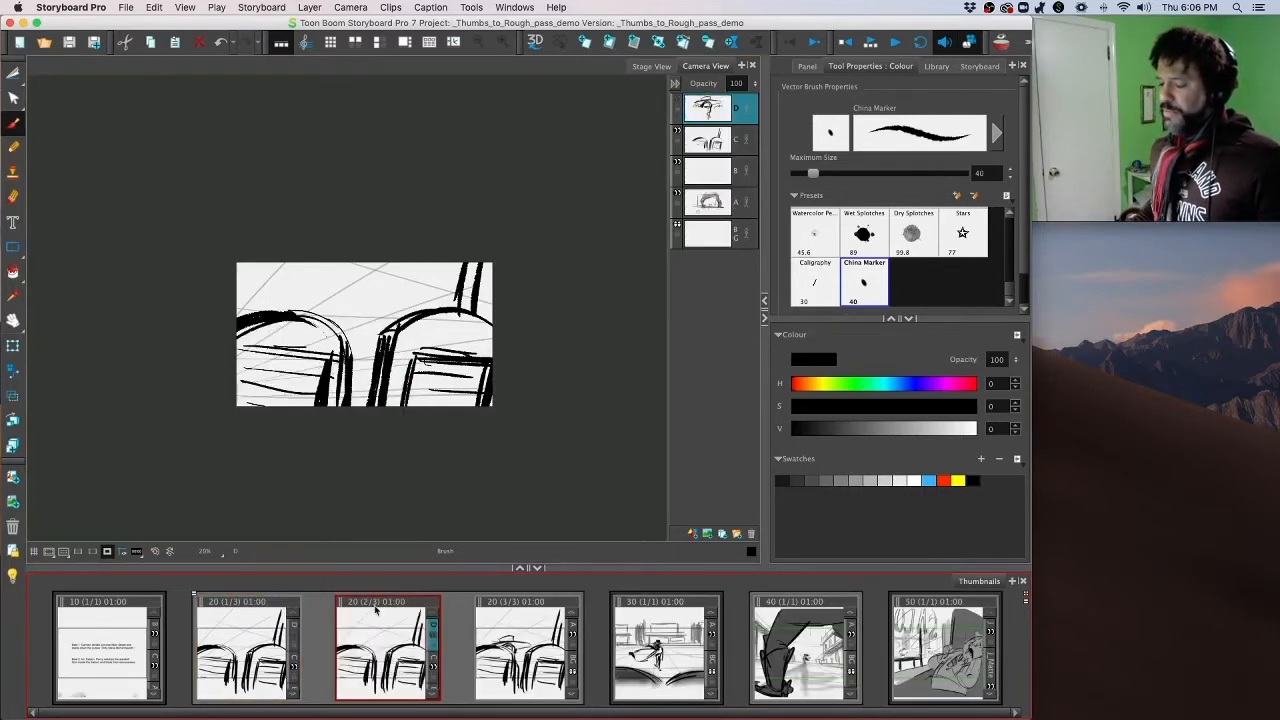
pyautogui.moveTo(376, 611); pyautogui.dragTo(583, 648)
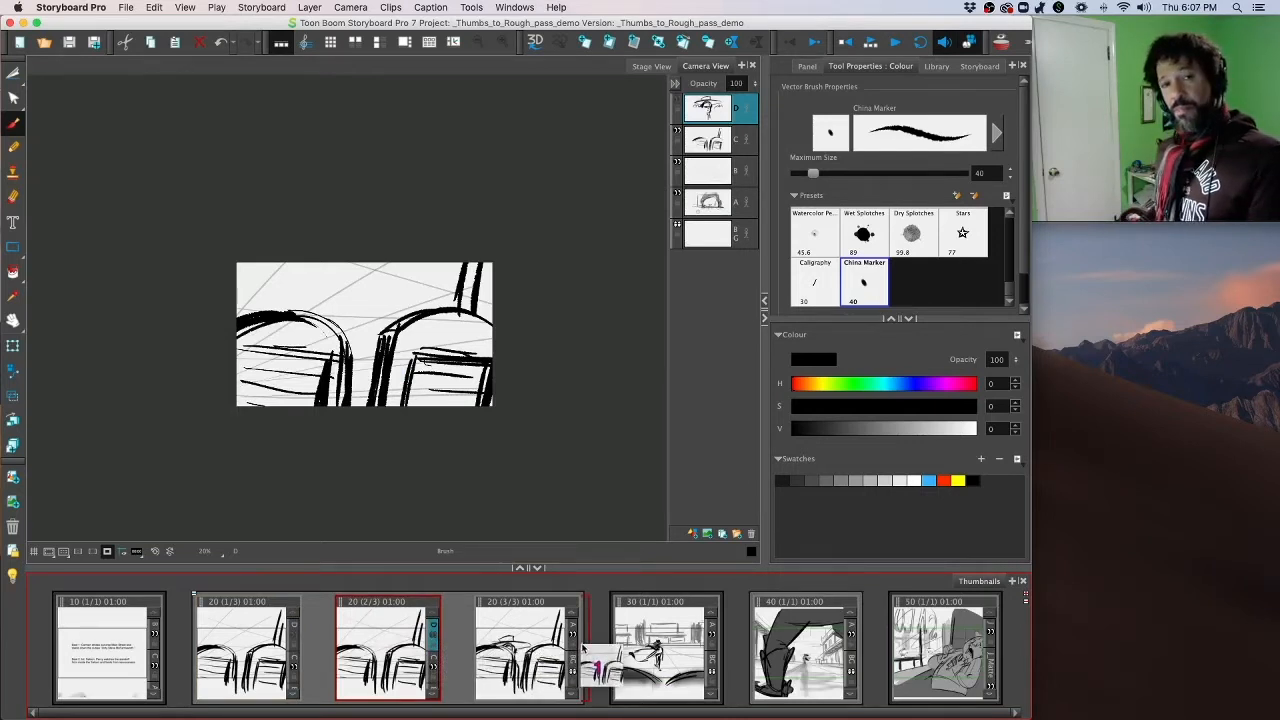
pyautogui.moveTo(583, 648); pyautogui.dragTo(584, 650)
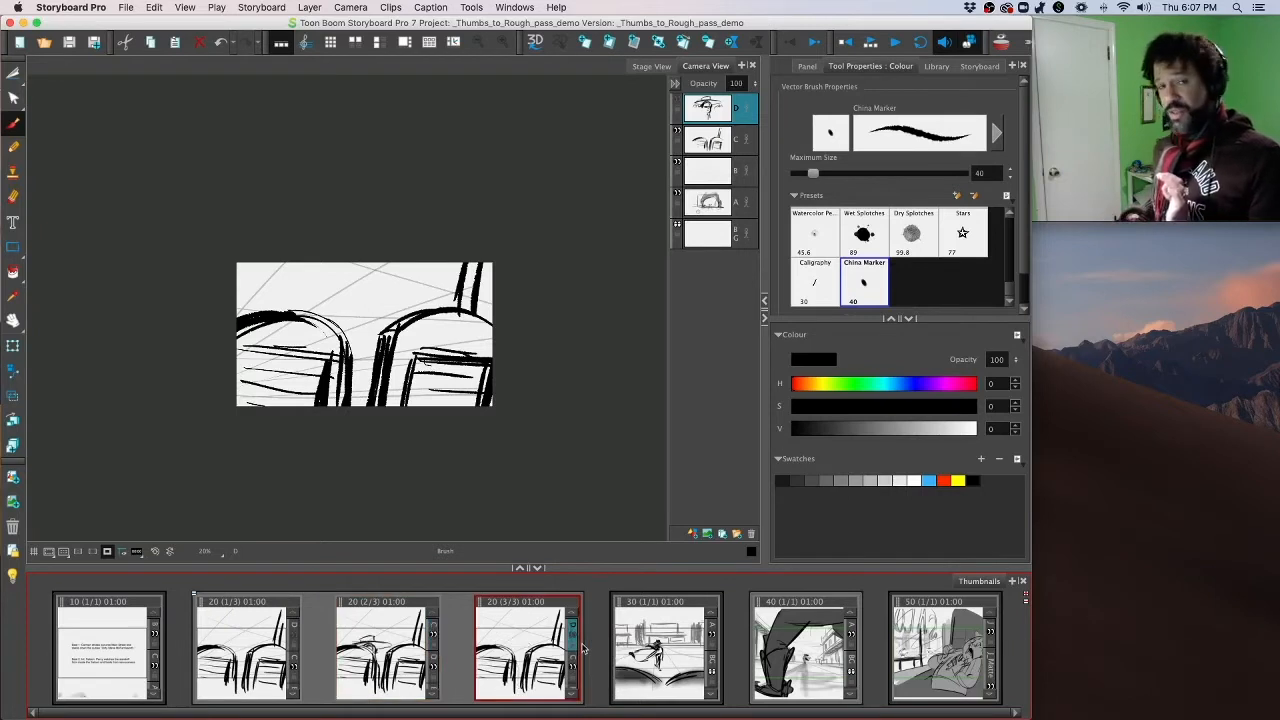
pyautogui.click(676, 100)
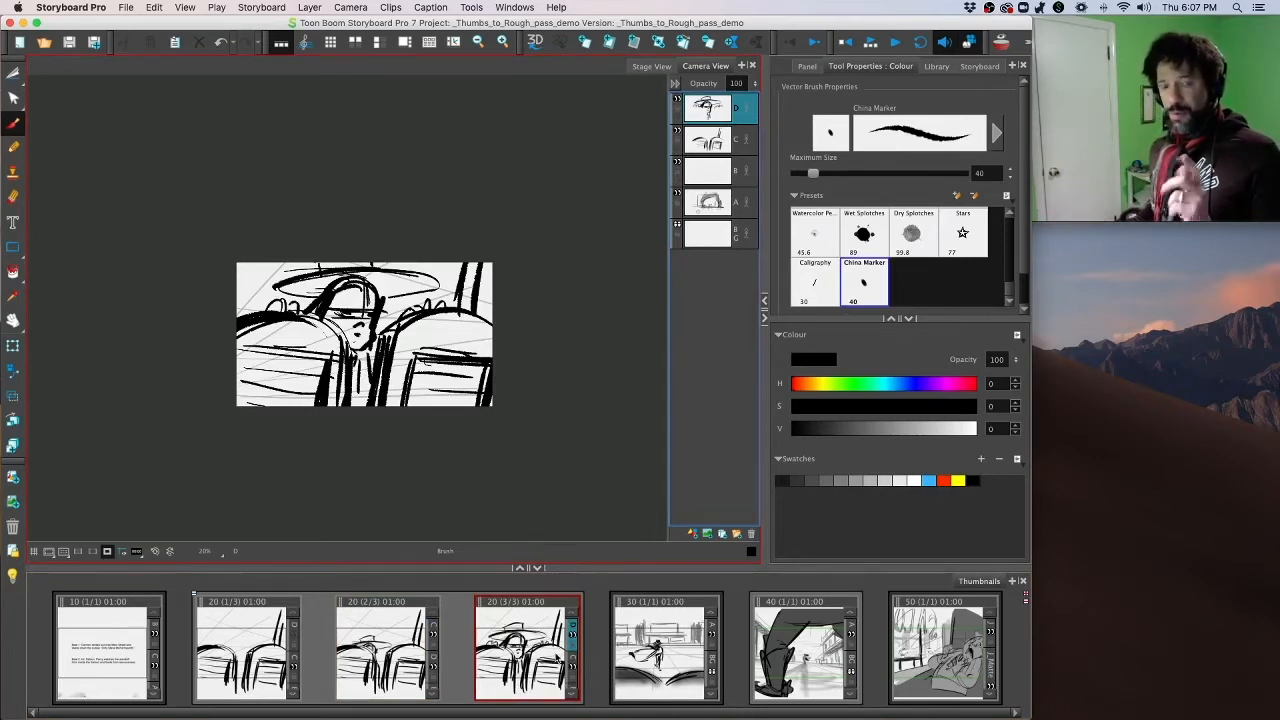
pyautogui.click(223, 630)
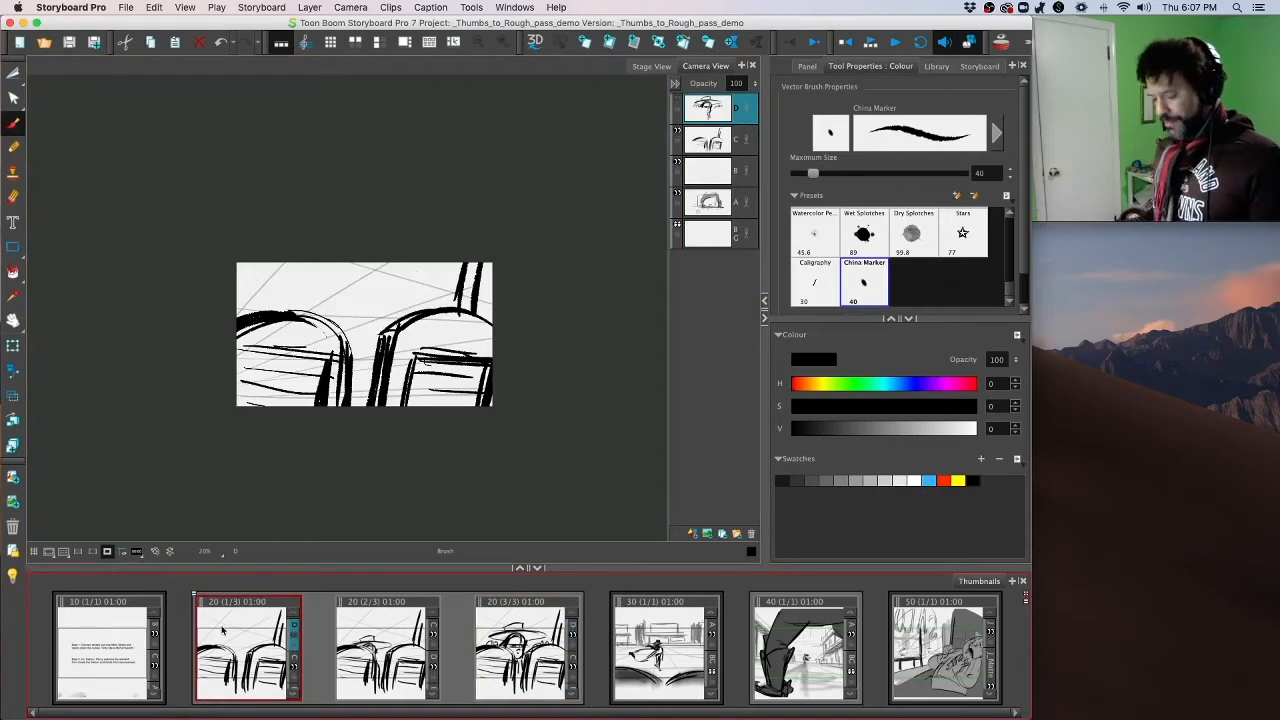
pyautogui.press('f')
pyautogui.press('f')
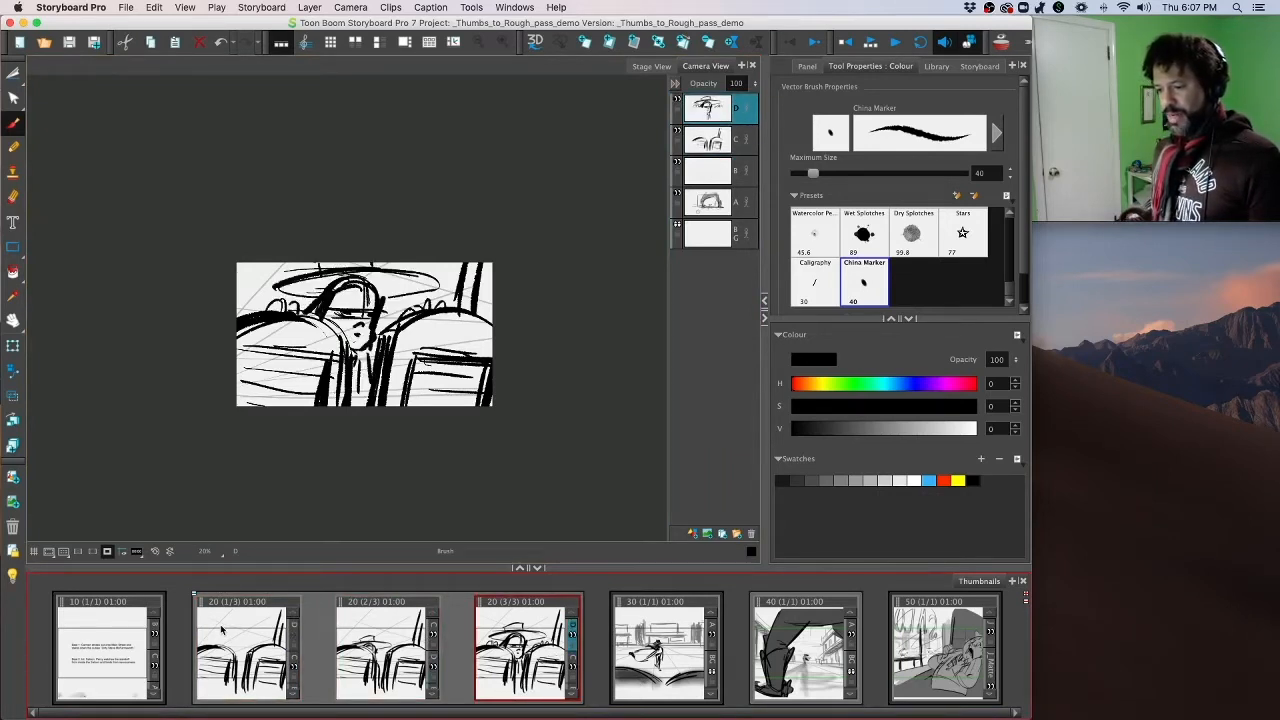
pyautogui.press('d')
pyautogui.press('f')
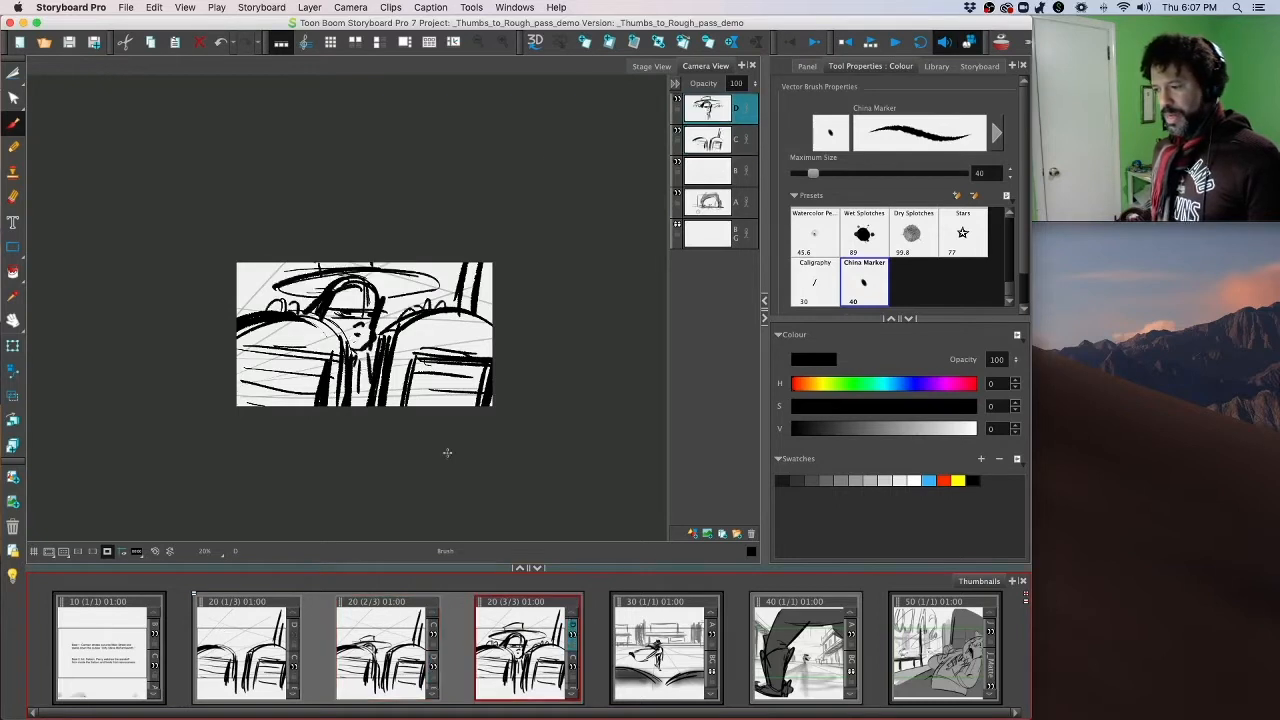
# Step: Scale the whole figure on layer D in scene 20's last panel down to about 90%, anchored at its lower-left corner
pyautogui.click(15, 75)
pyautogui.click(55, 70)
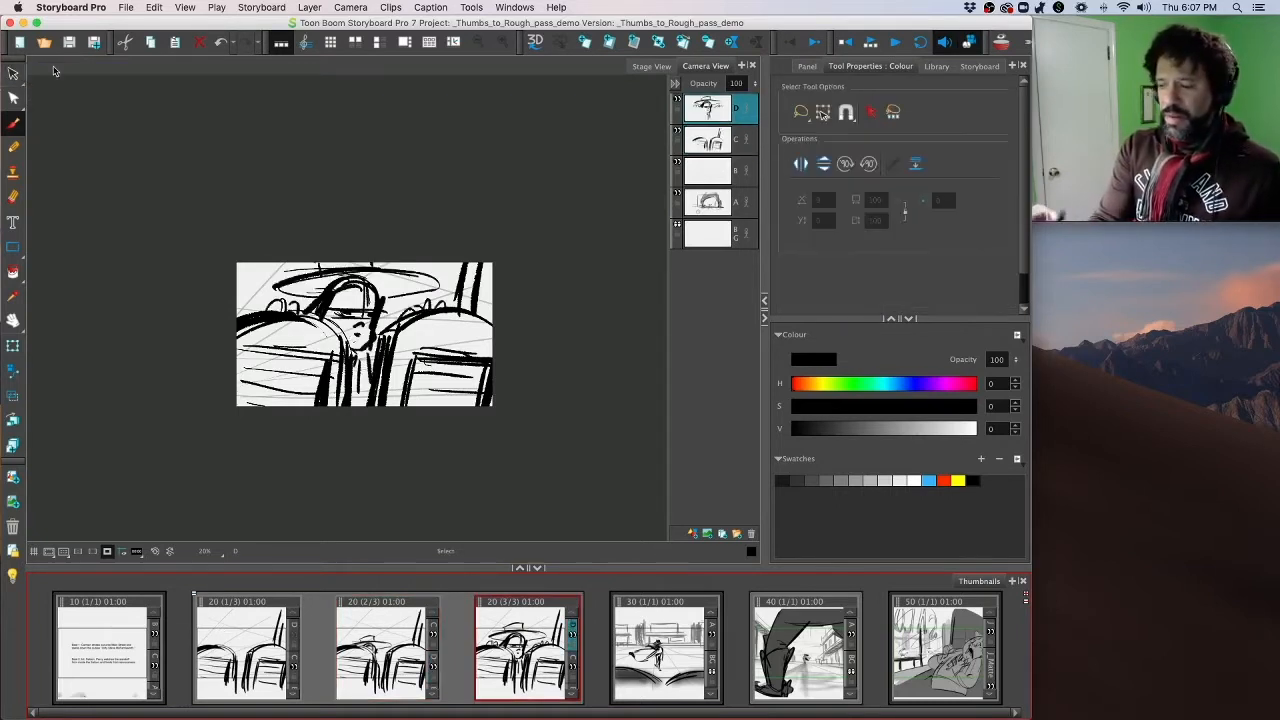
pyautogui.moveTo(449, 198)
pyautogui.mouseDown()
pyautogui.moveTo(291, 213)
pyautogui.moveTo(514, 355)
pyautogui.mouseUp()
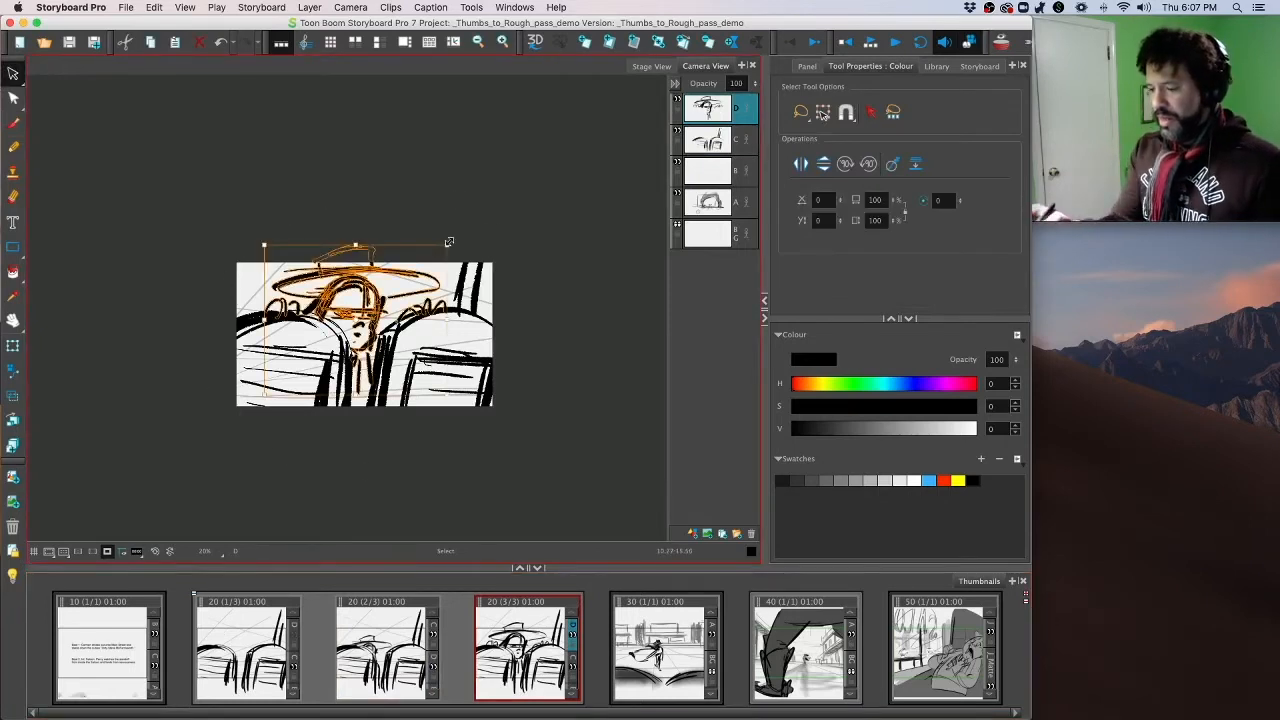
pyautogui.moveTo(449, 242); pyautogui.dragTo(433, 256)
pyautogui.click(560, 251)
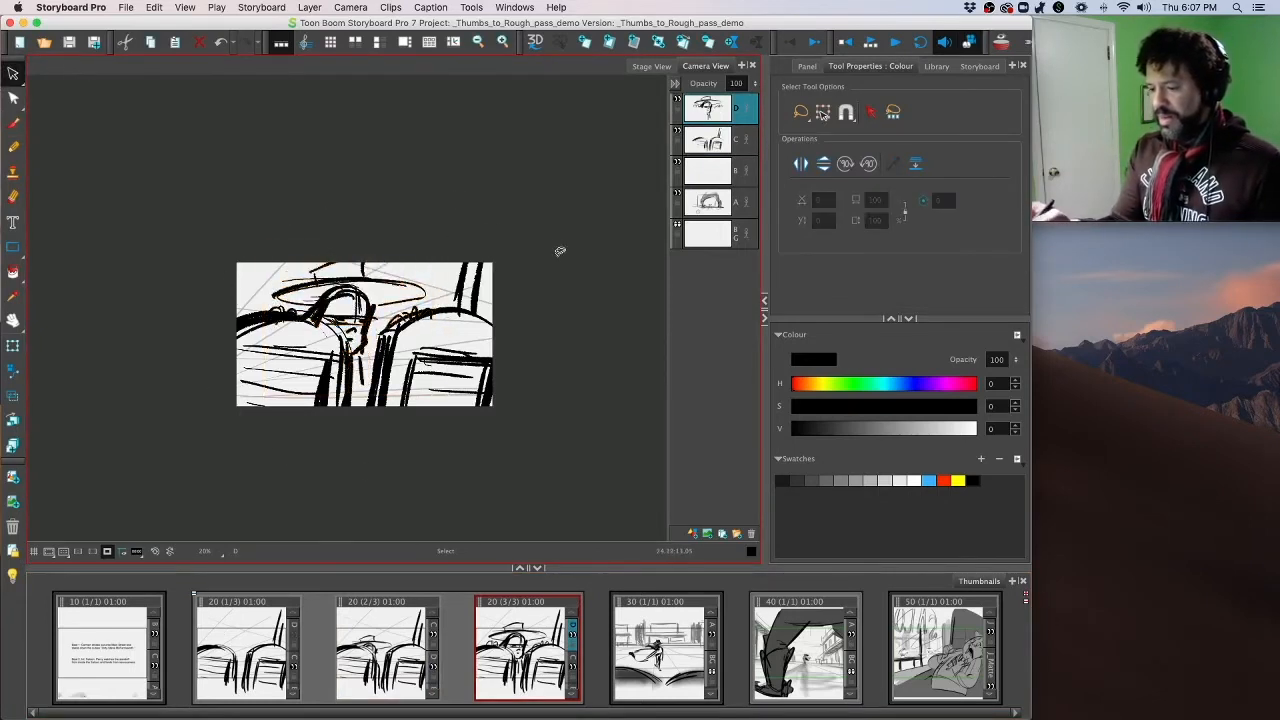
pyautogui.press(',')
pyautogui.press('.')
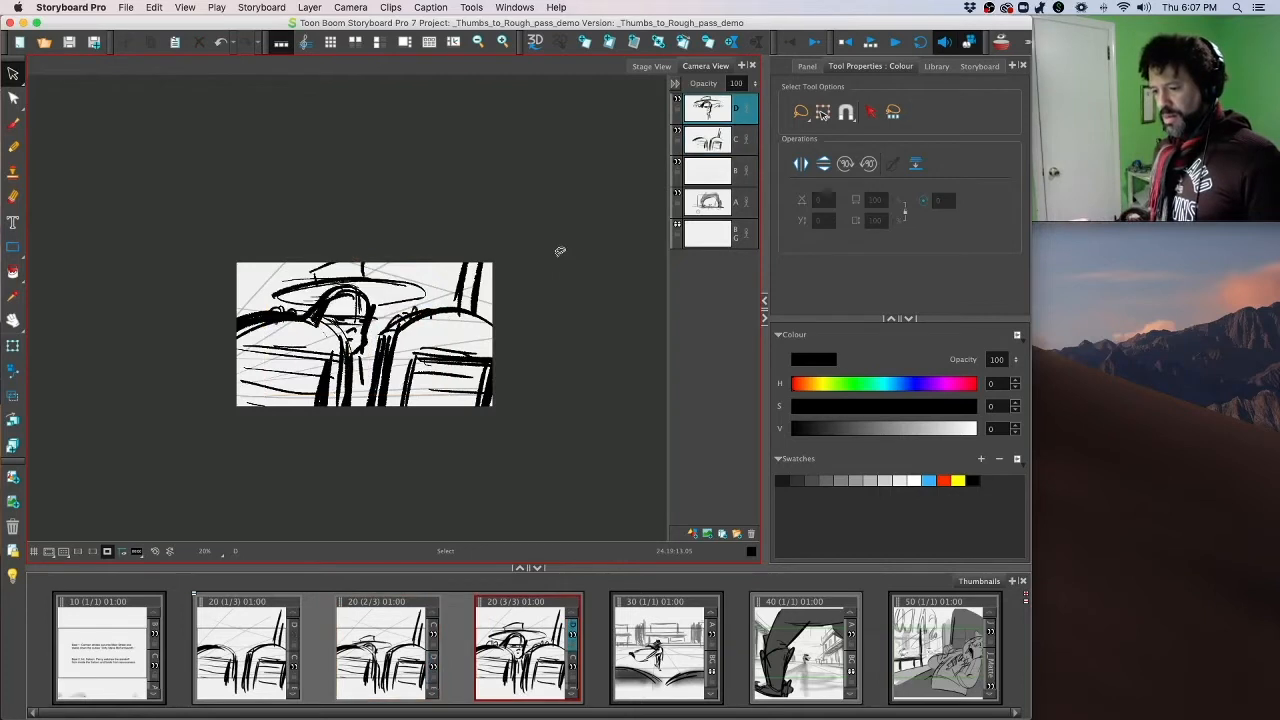
pyautogui.press(',')
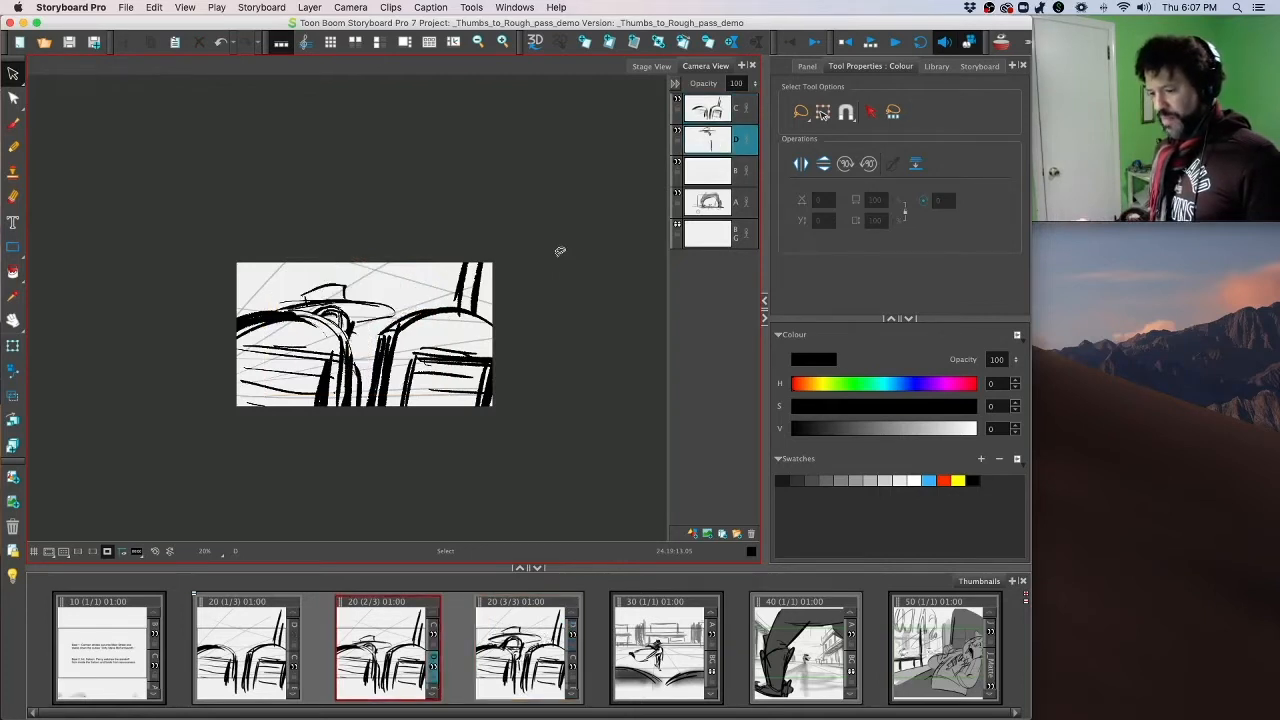
pyautogui.press('.')
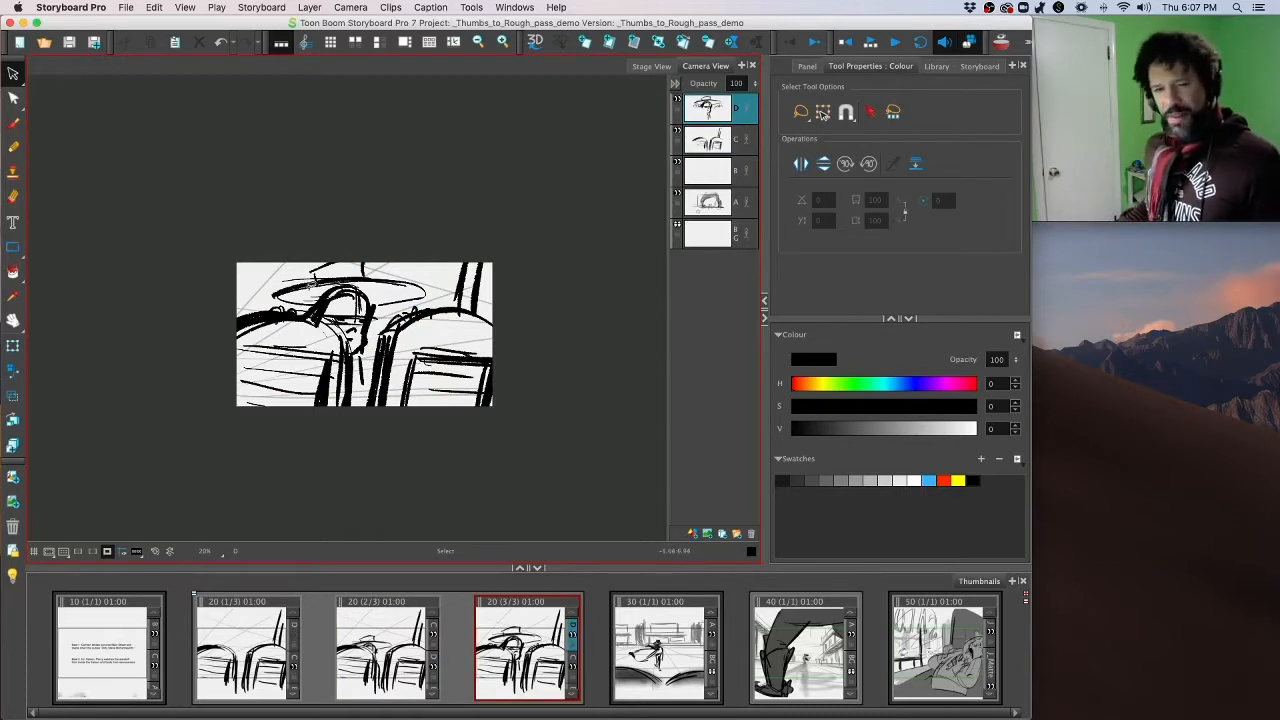
# Step: Pull scene 20's camera back to a Z position of about 13.86 to frame more of the figure's hat
pyautogui.click(12, 371)
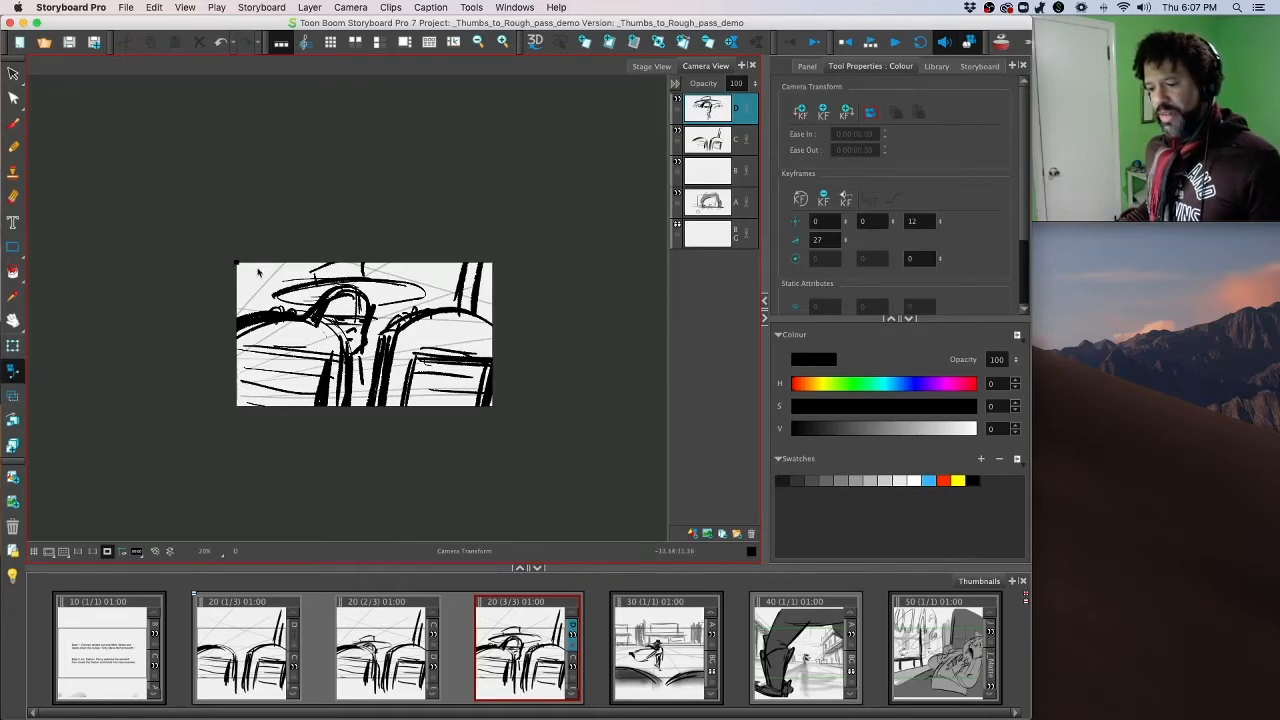
pyautogui.press('2')
pyautogui.press('2')
pyautogui.press('2')
pyautogui.press('2')
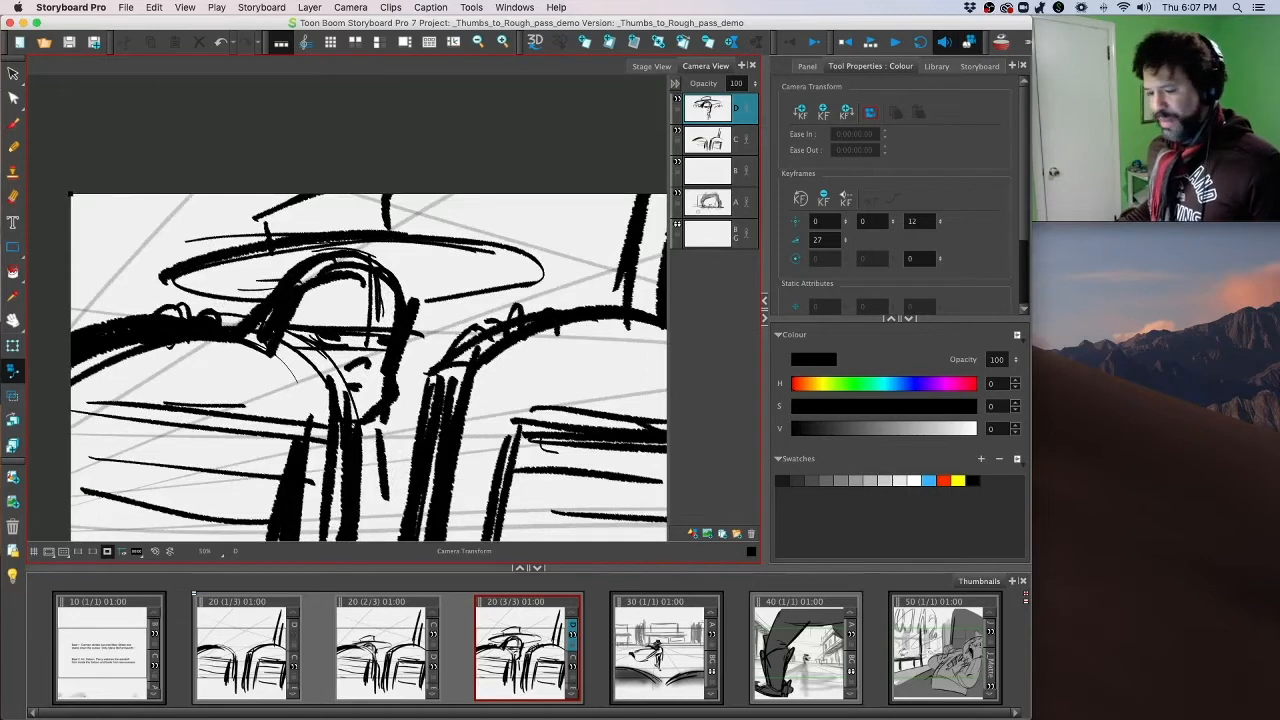
pyautogui.click(107, 552)
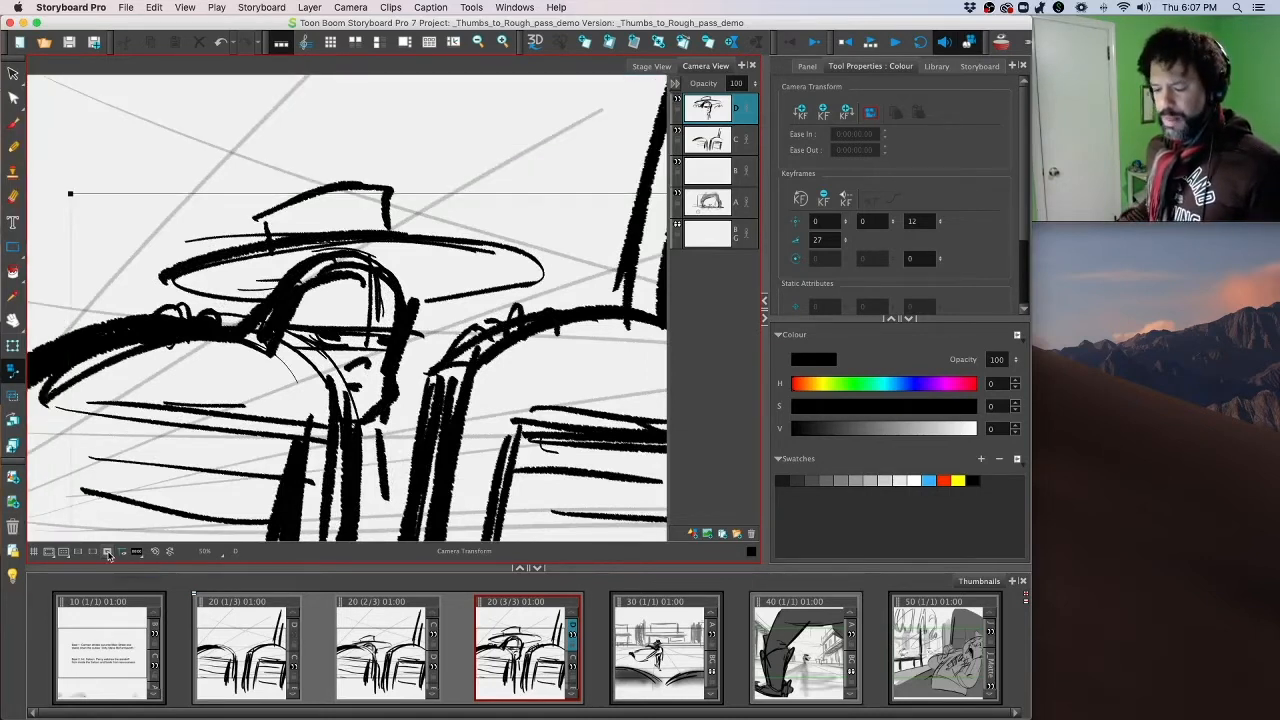
pyautogui.click(107, 552)
pyautogui.moveTo(72, 194); pyautogui.dragTo(31, 163)
pyautogui.press('2')
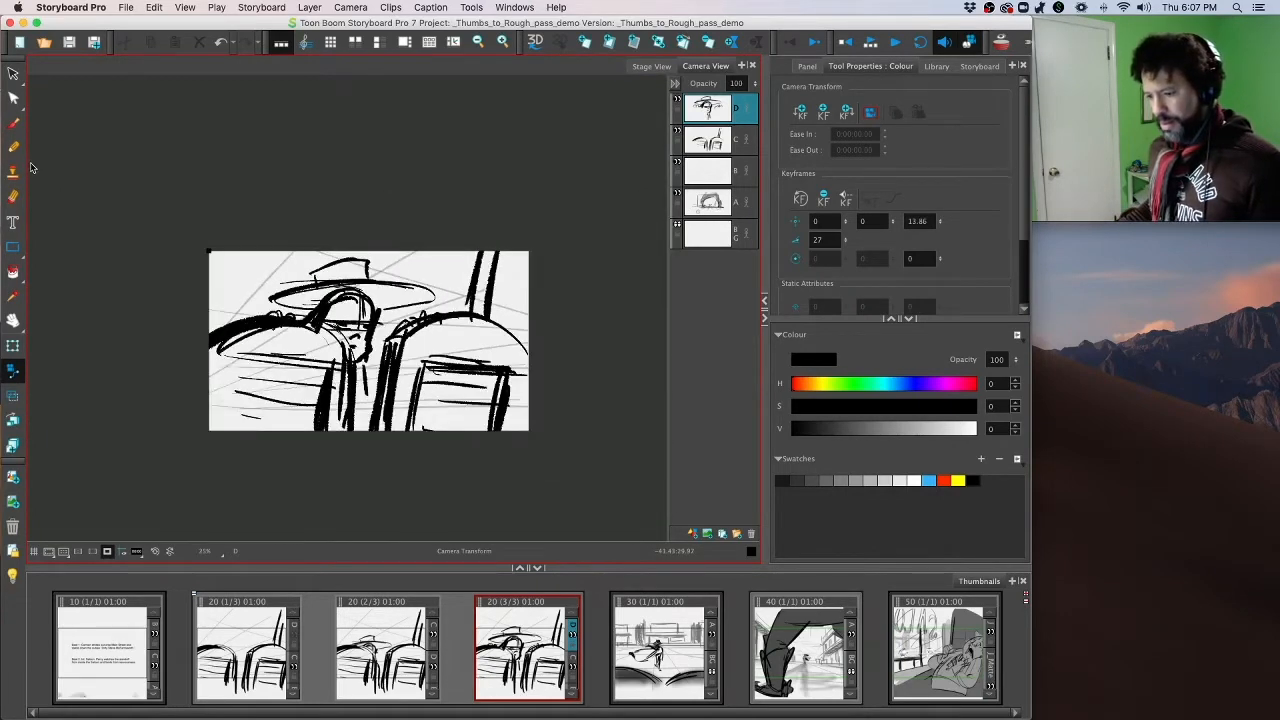
# Step: Shift scene 20's camera slightly to about X -0.62, Y 0.51 and check the framing across its three panels
pyautogui.press('Left')
pyautogui.press('Left')
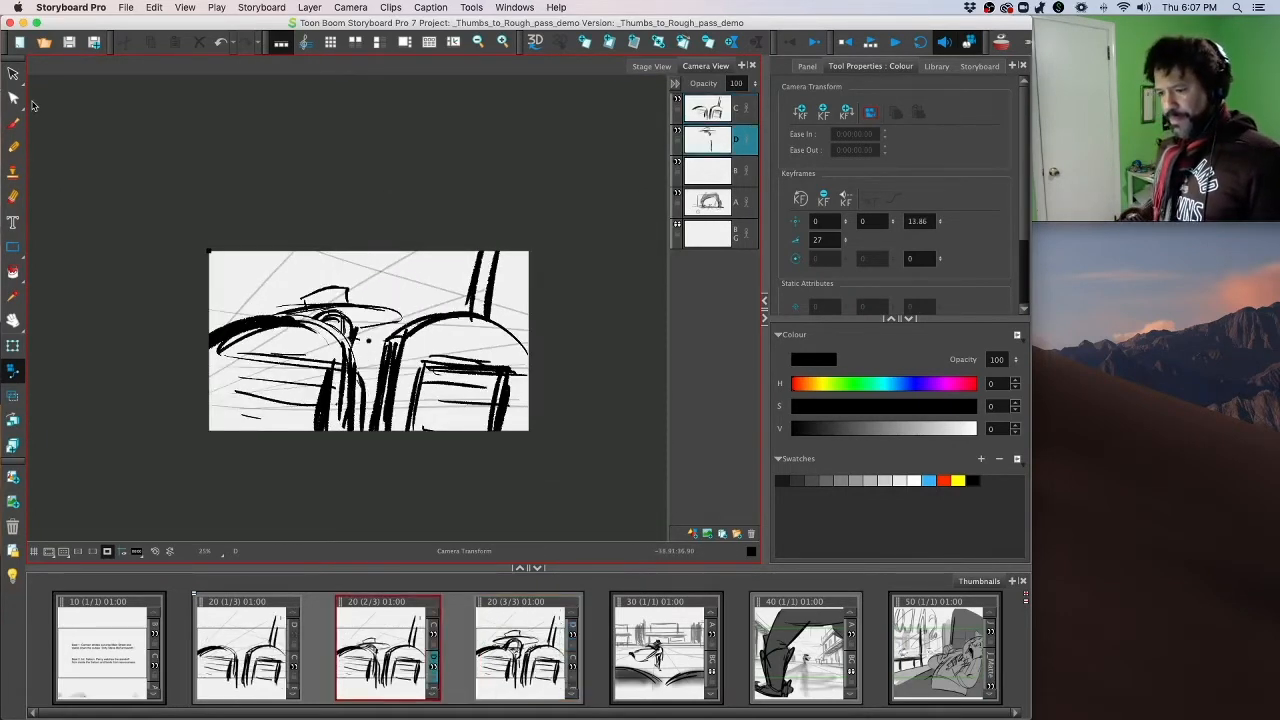
pyautogui.press('Right')
pyautogui.press('Right')
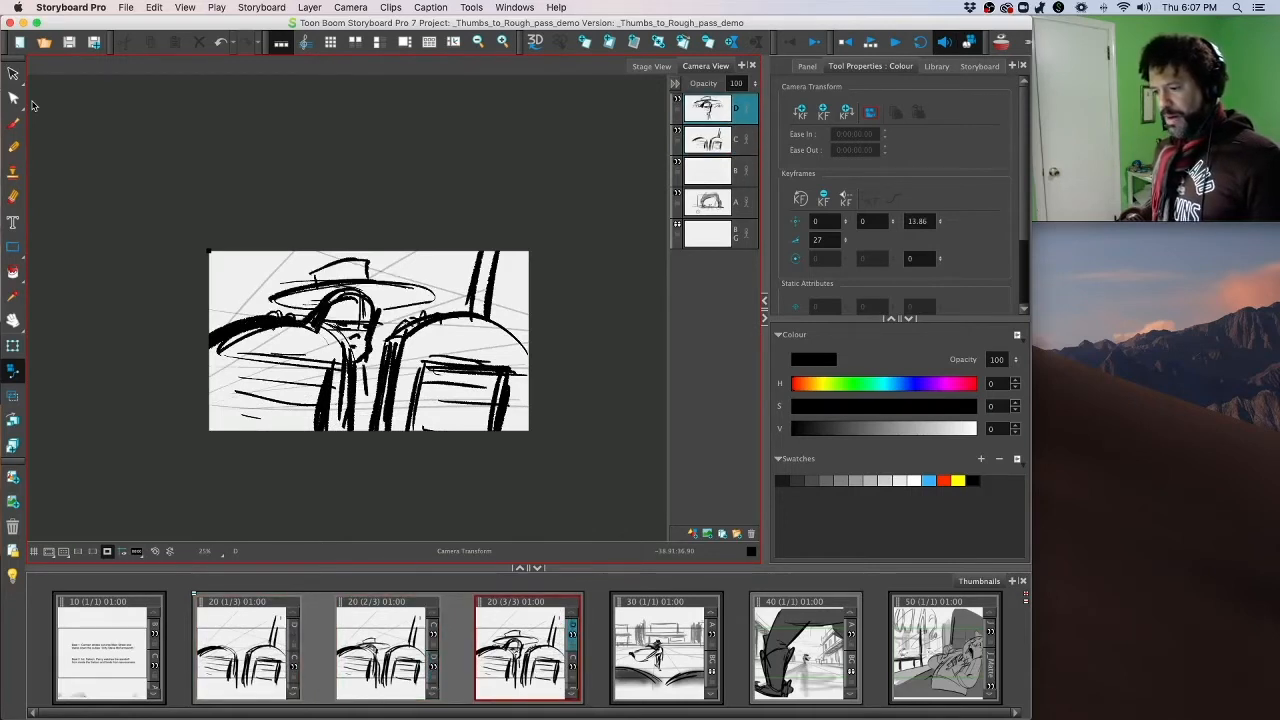
pyautogui.press('Right')
pyautogui.press('Left')
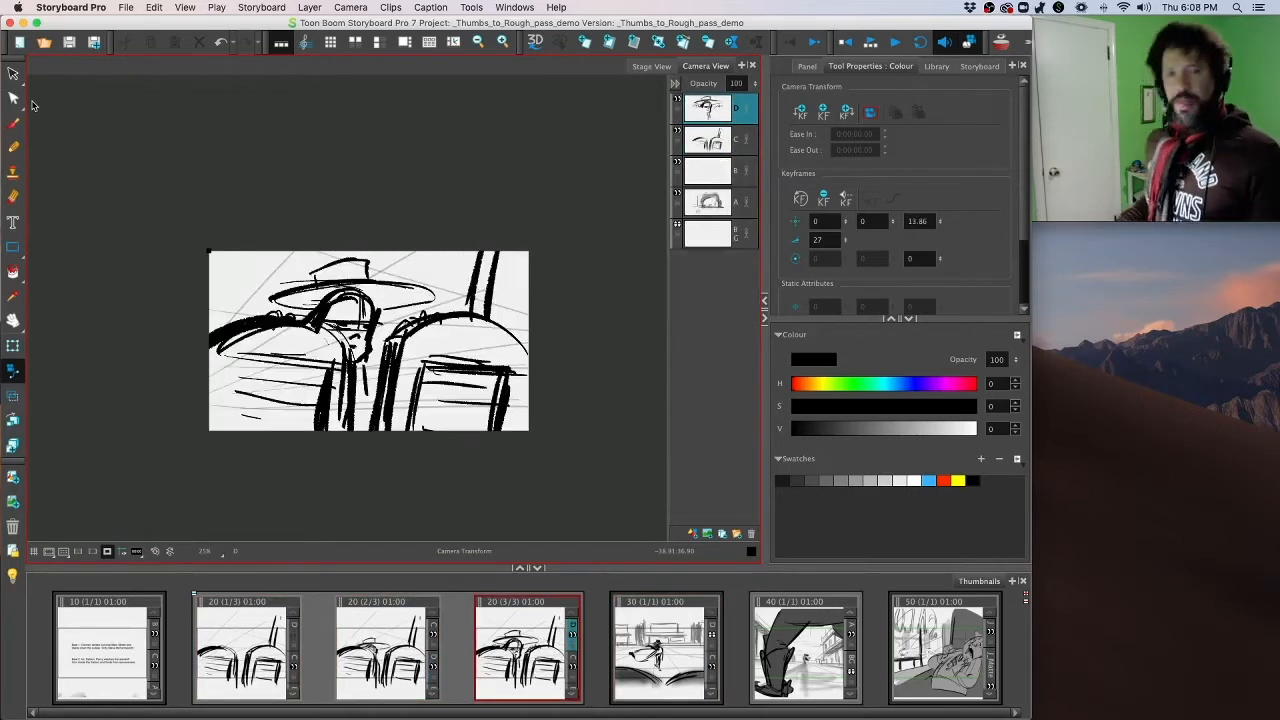
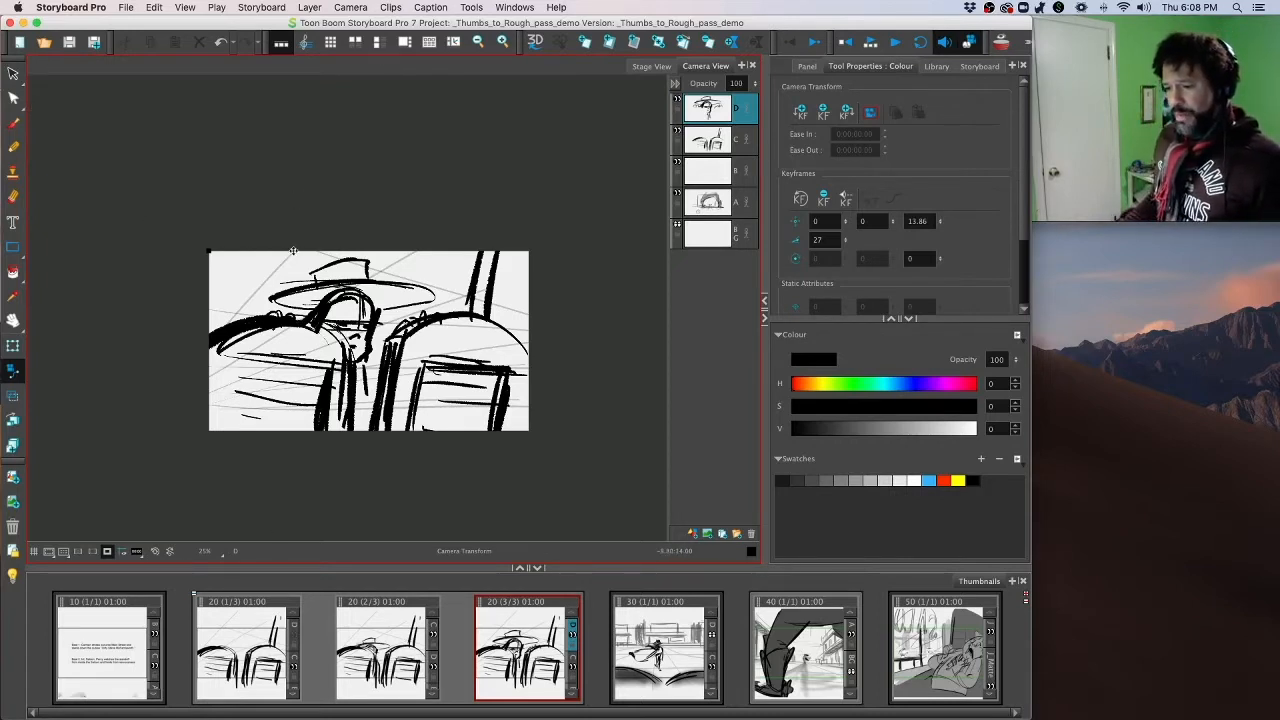
pyautogui.moveTo(294, 250); pyautogui.dragTo(288, 248)
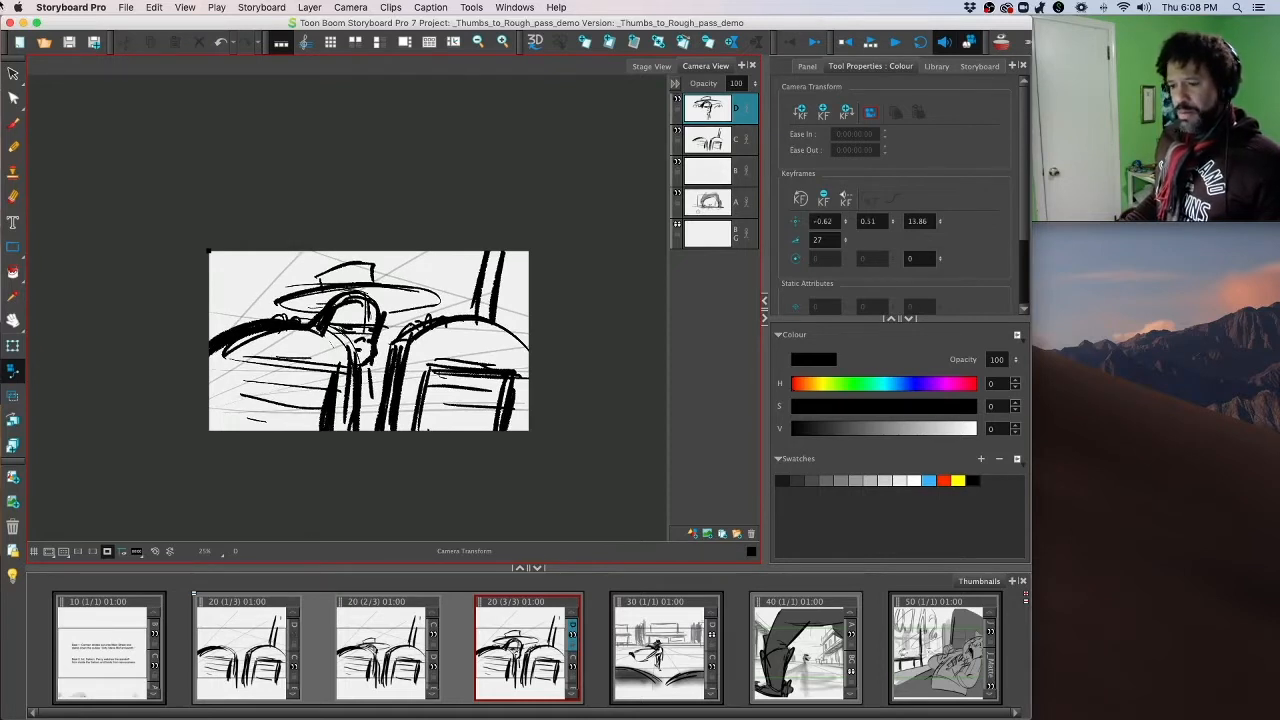
pyautogui.hotkey('alt', 's')
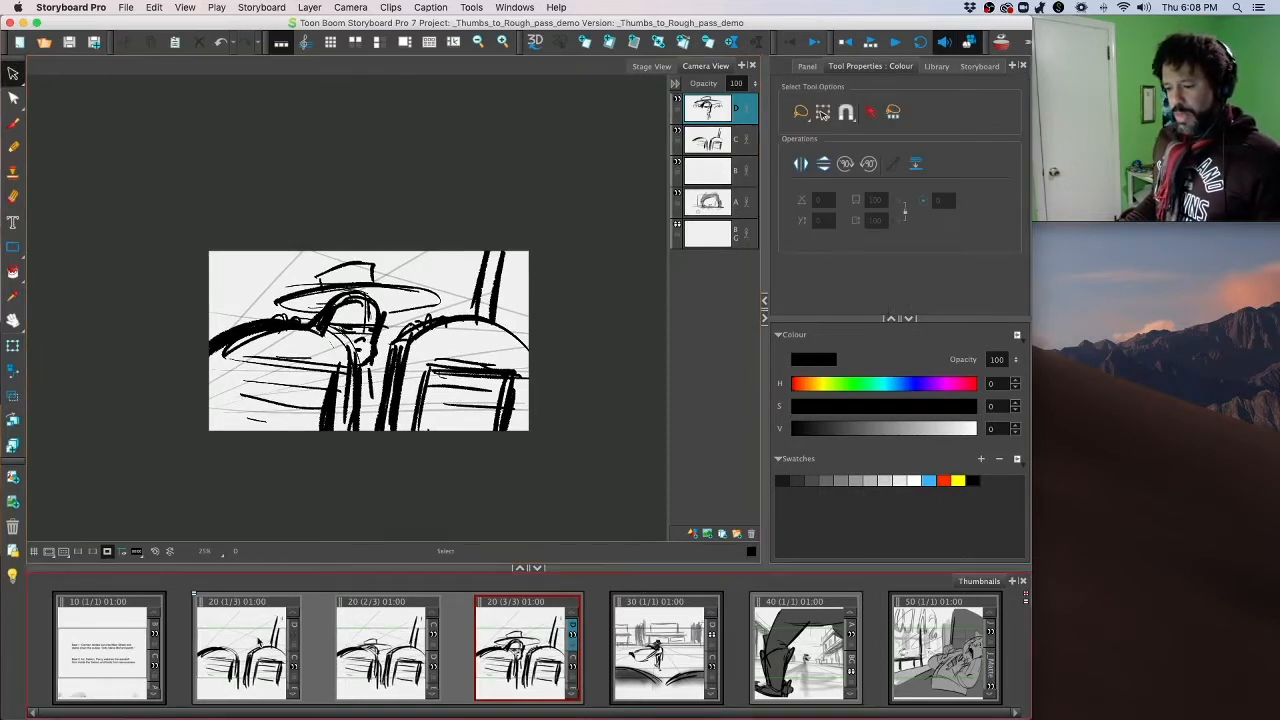
pyautogui.click(252, 632)
pyautogui.press('Right')
pyautogui.press('Right')
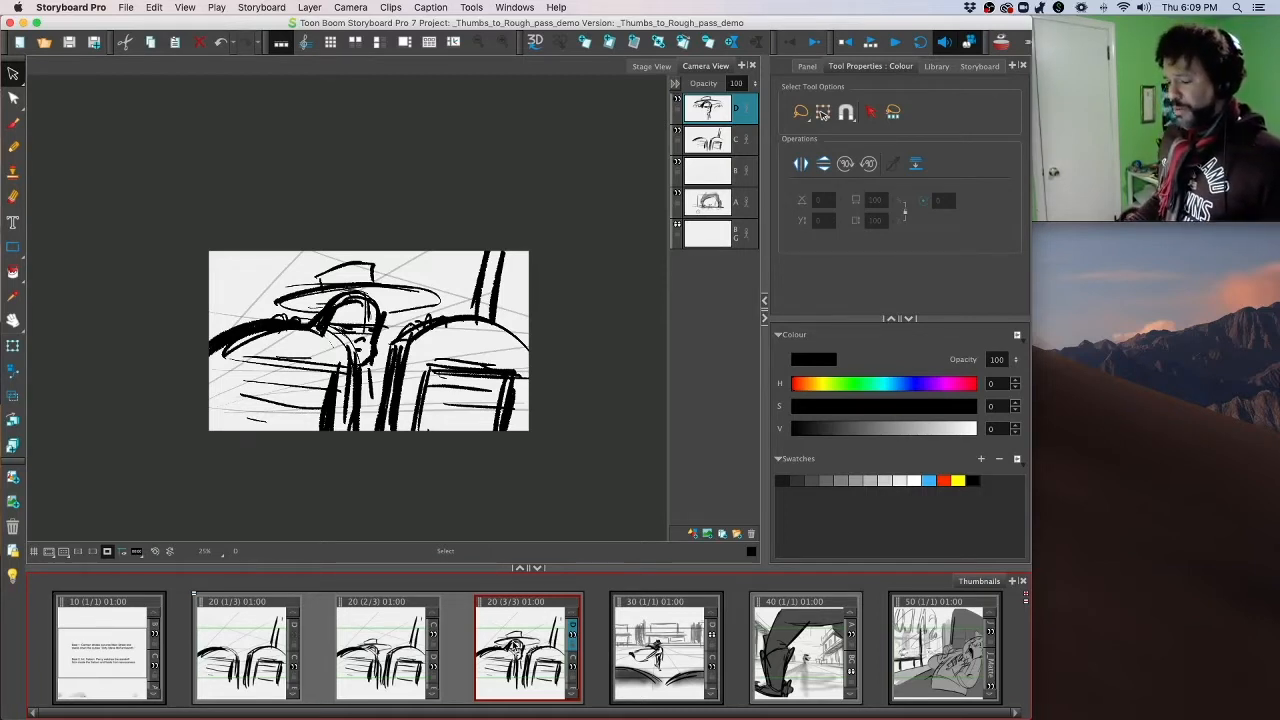
# Step: Duplicate scene 20's last panel and set the arches' layer C to 20% opacity in the copy
pyautogui.rightClick(512, 642)
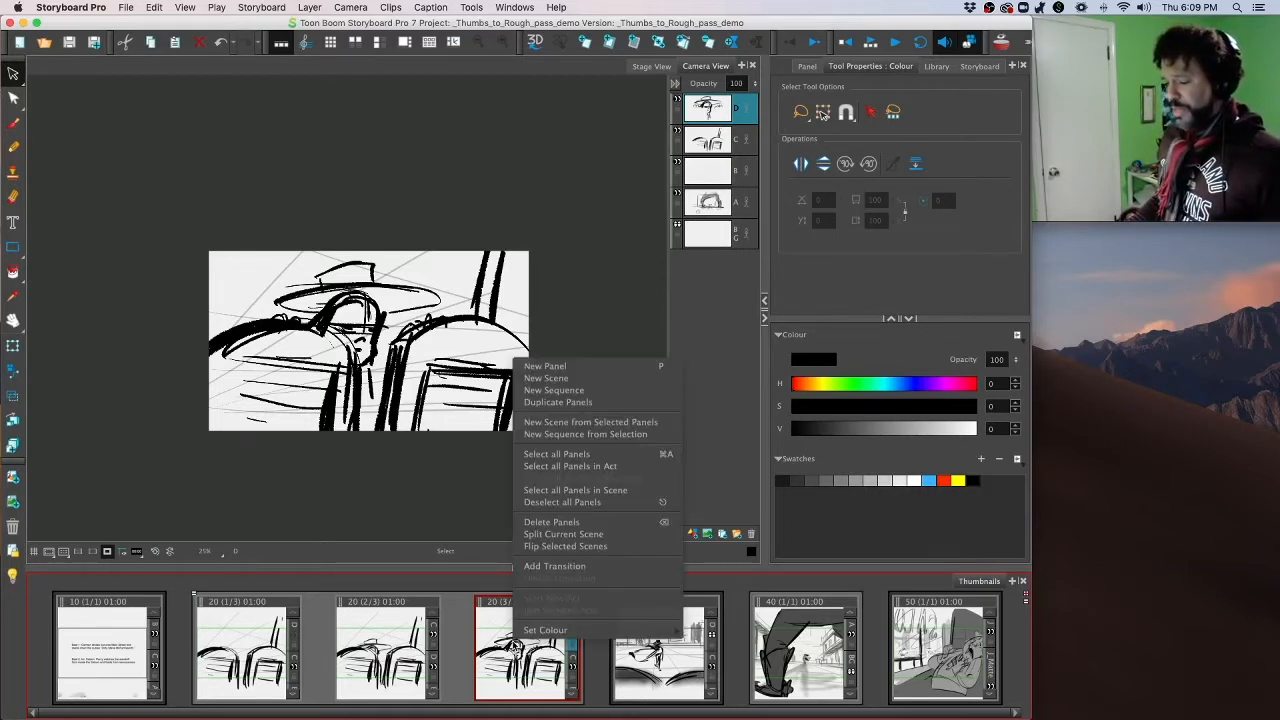
pyautogui.click(529, 403)
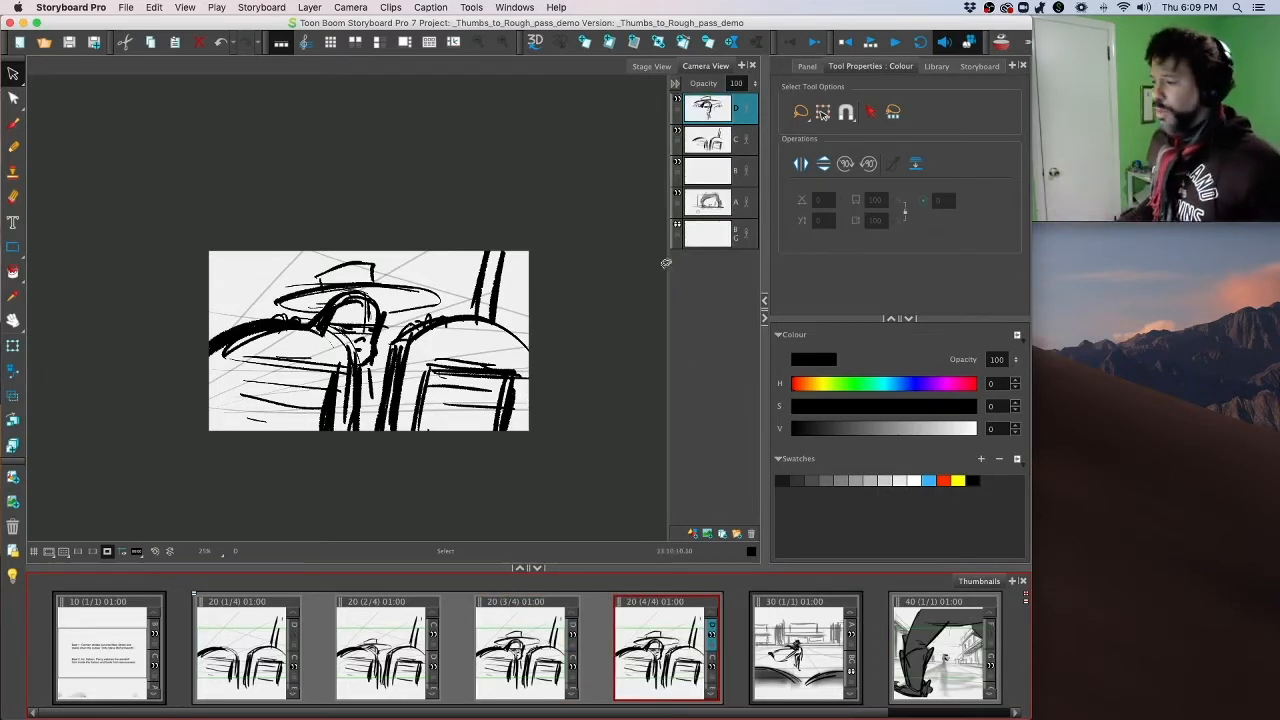
pyautogui.click(726, 139)
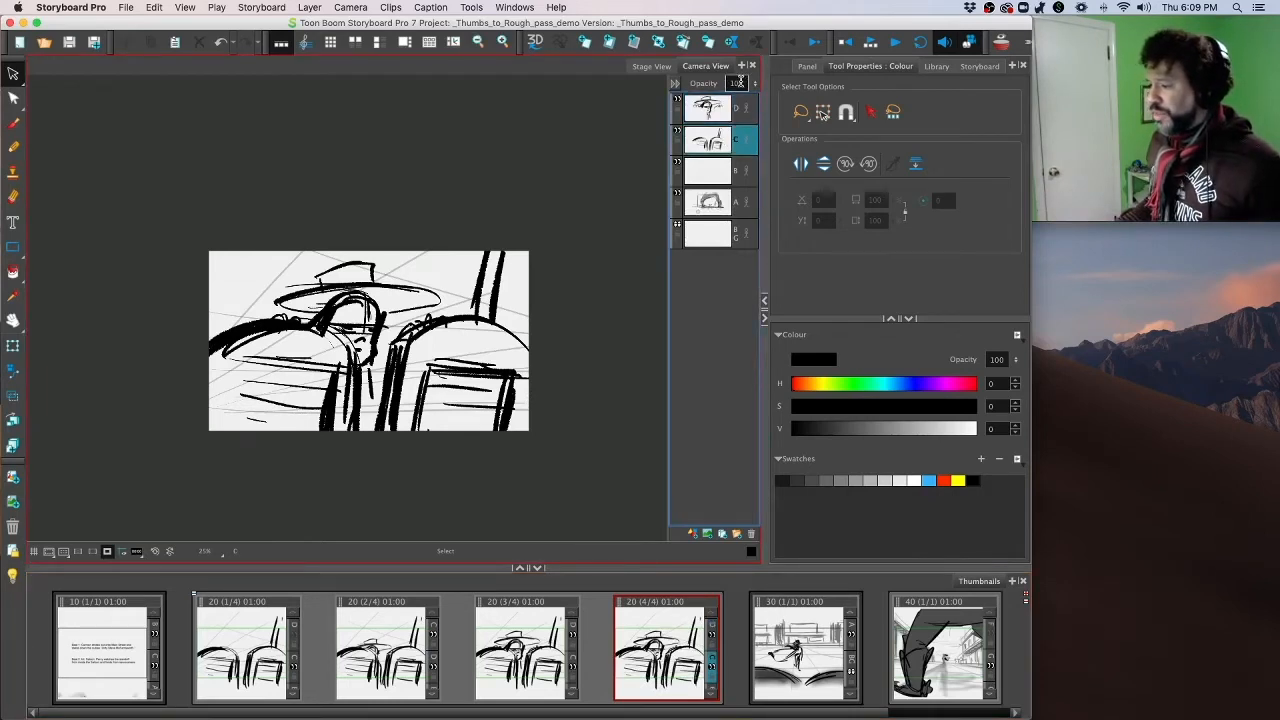
pyautogui.click(721, 85)
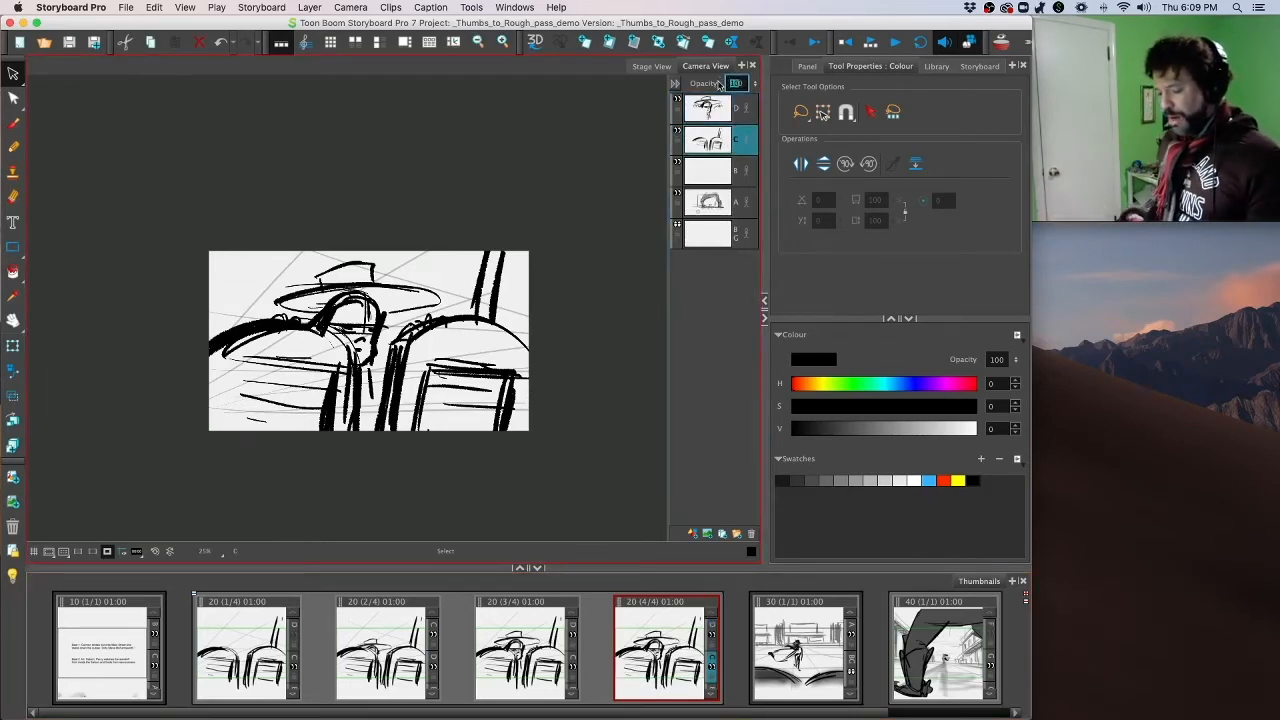
pyautogui.write('20')
pyautogui.press('Return')
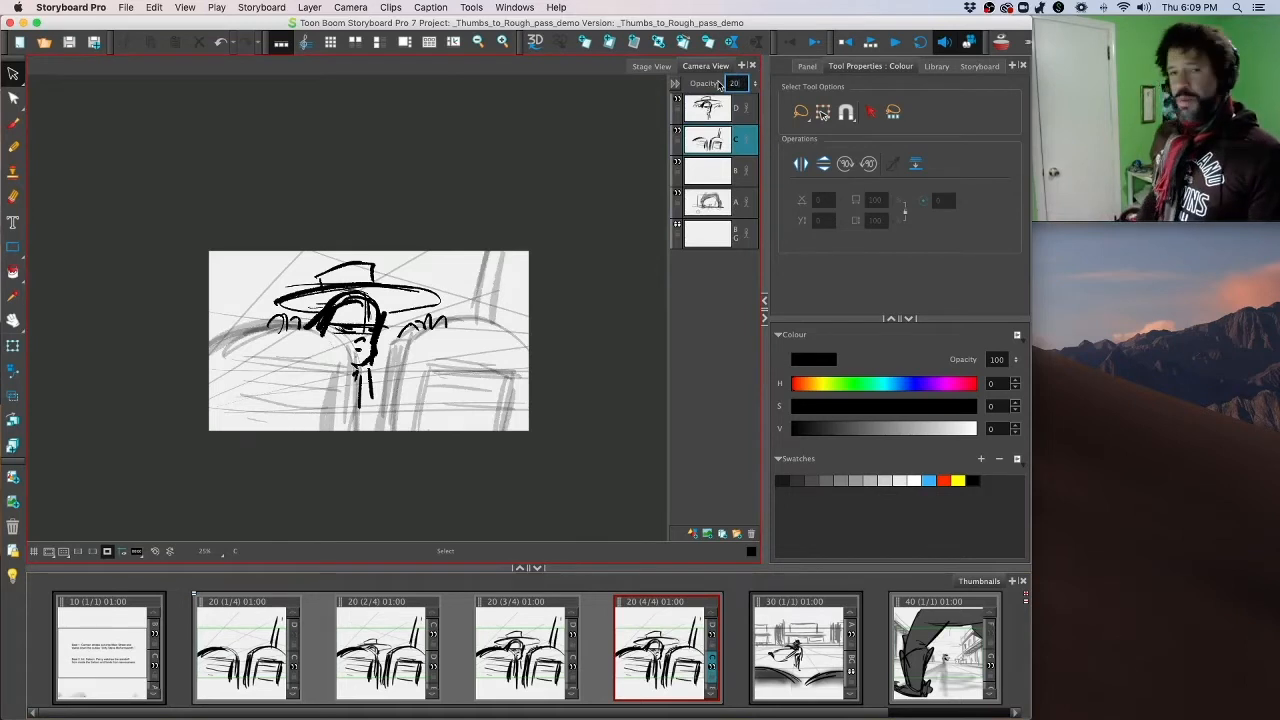
# Step: Add a new vector layer above layer C and draw the left arch's curved outline with the China Marker brush at size 50
pyautogui.click(692, 534)
pyautogui.click(15, 124)
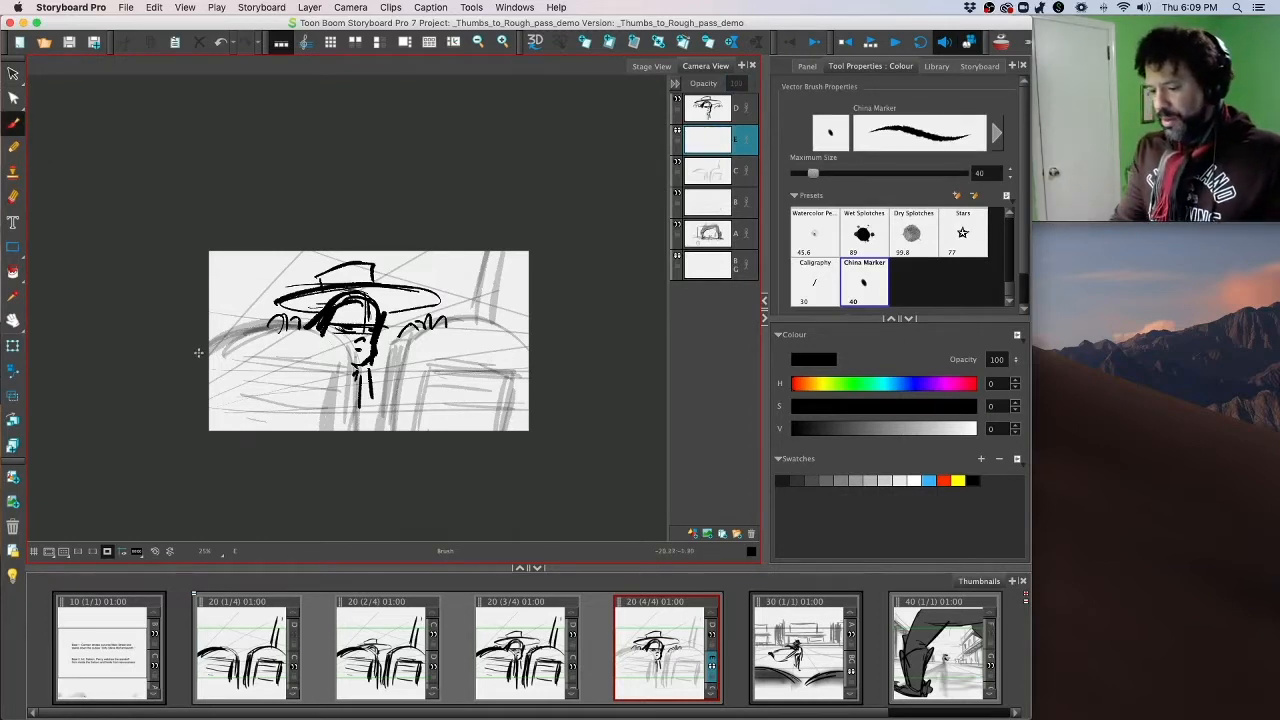
pyautogui.moveTo(198, 352); pyautogui.dragTo(282, 318)
pyautogui.press('super+z')
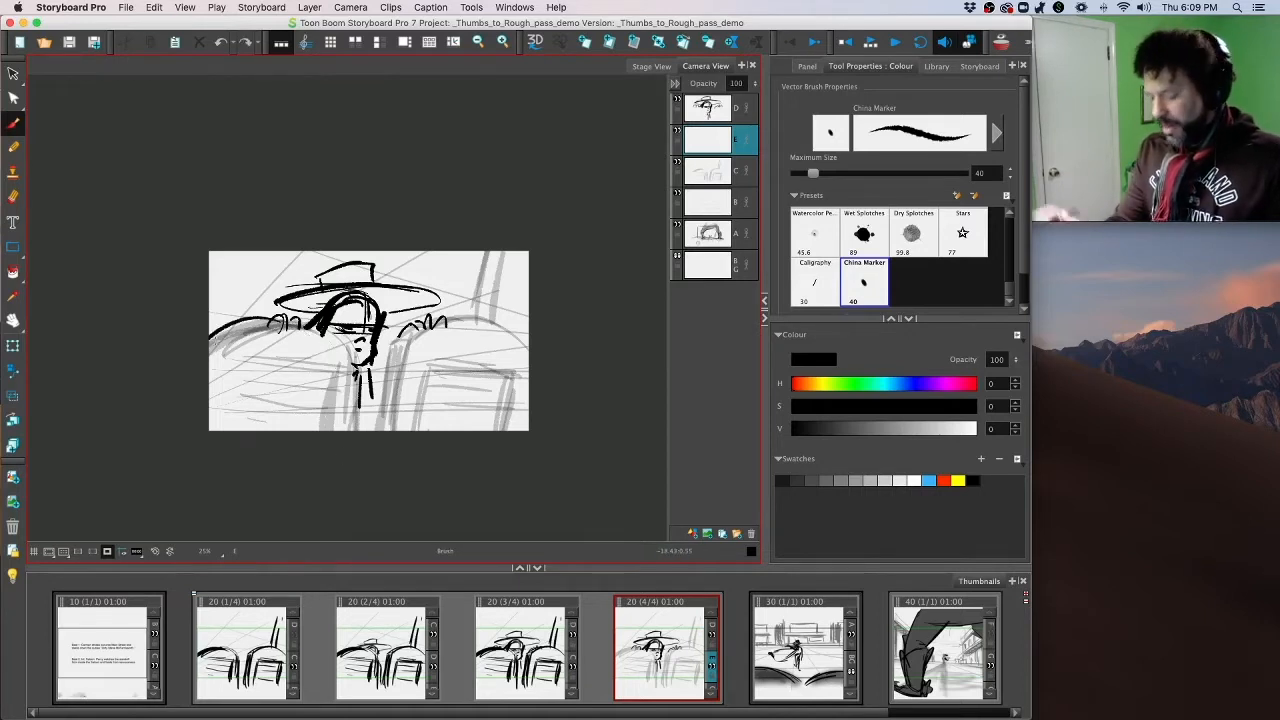
pyautogui.press(']')
pyautogui.moveTo(205, 345)
pyautogui.mouseDown()
pyautogui.moveTo(255, 317)
pyautogui.moveTo(330, 440)
pyautogui.mouseUp()
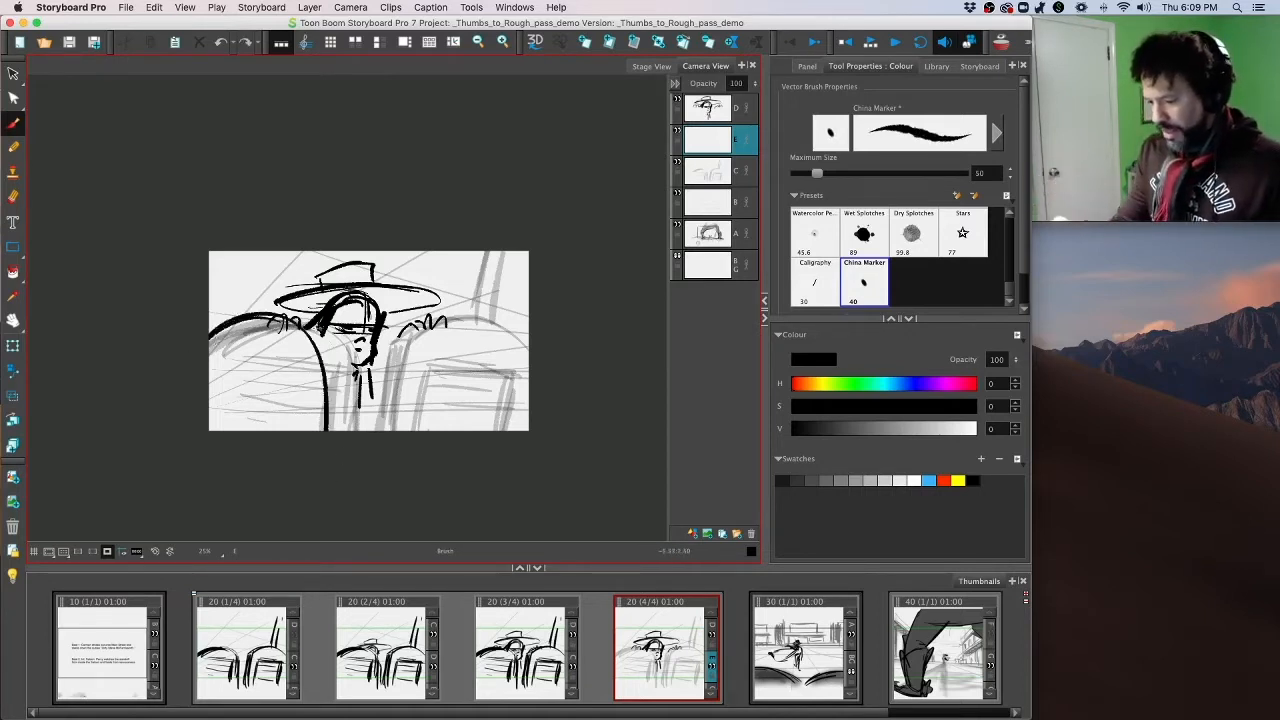
pyautogui.moveTo(315, 330); pyautogui.dragTo(316, 445)
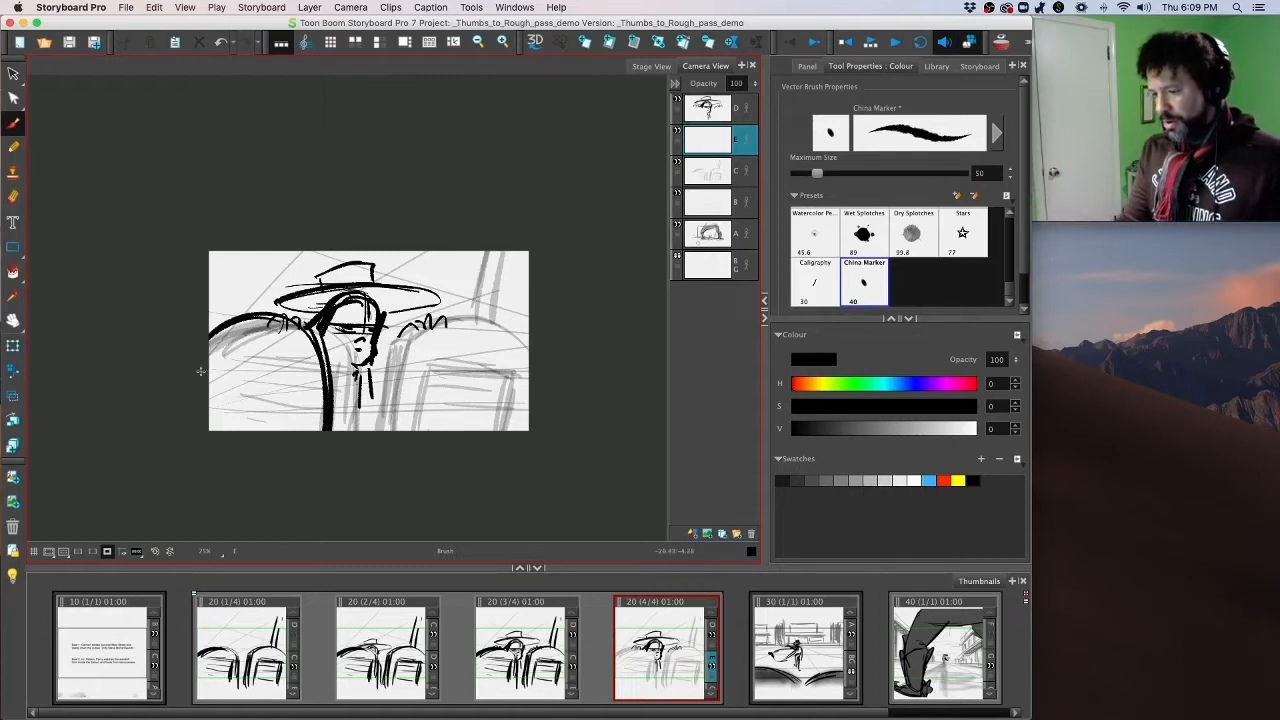
# Step: Draw the inner frame and horizontal plank lines inside the left arch on the new layer
pyautogui.moveTo(207, 368)
pyautogui.mouseDown()
pyautogui.moveTo(293, 356)
pyautogui.moveTo(287, 460)
pyautogui.mouseUp()
pyautogui.moveTo(209, 396); pyautogui.dragTo(292, 394)
pyautogui.moveTo(209, 420); pyautogui.dragTo(266, 420)
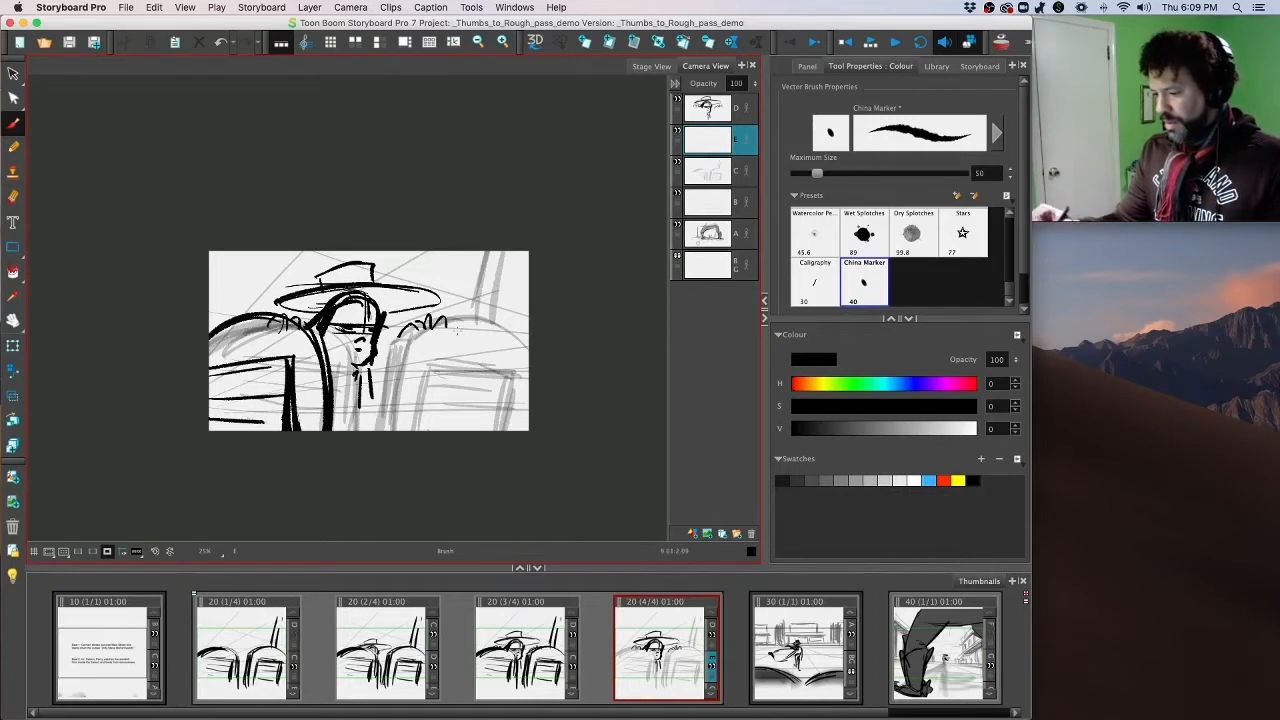
# Step: Draw the right foreground structure with its uprights and horizontal planks, and thicken the left arch's inner edge
pyautogui.moveTo(457, 328)
pyautogui.mouseDown()
pyautogui.moveTo(530, 322)
pyautogui.moveTo(449, 424)
pyautogui.moveTo(461, 432)
pyautogui.mouseUp()
pyautogui.moveTo(470, 352); pyautogui.dragTo(541, 351)
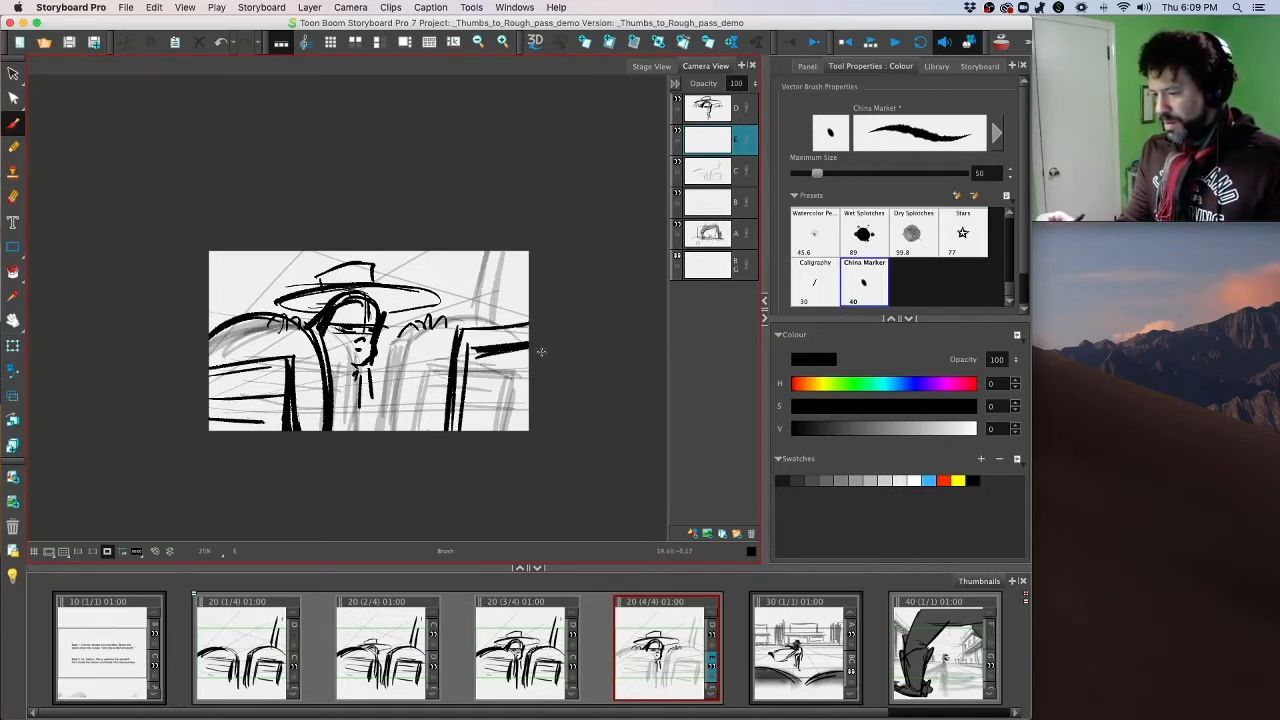
pyautogui.moveTo(470, 375); pyautogui.dragTo(530, 372)
pyautogui.moveTo(462, 406)
pyautogui.mouseDown()
pyautogui.moveTo(530, 405)
pyautogui.moveTo(528, 426)
pyautogui.mouseUp()
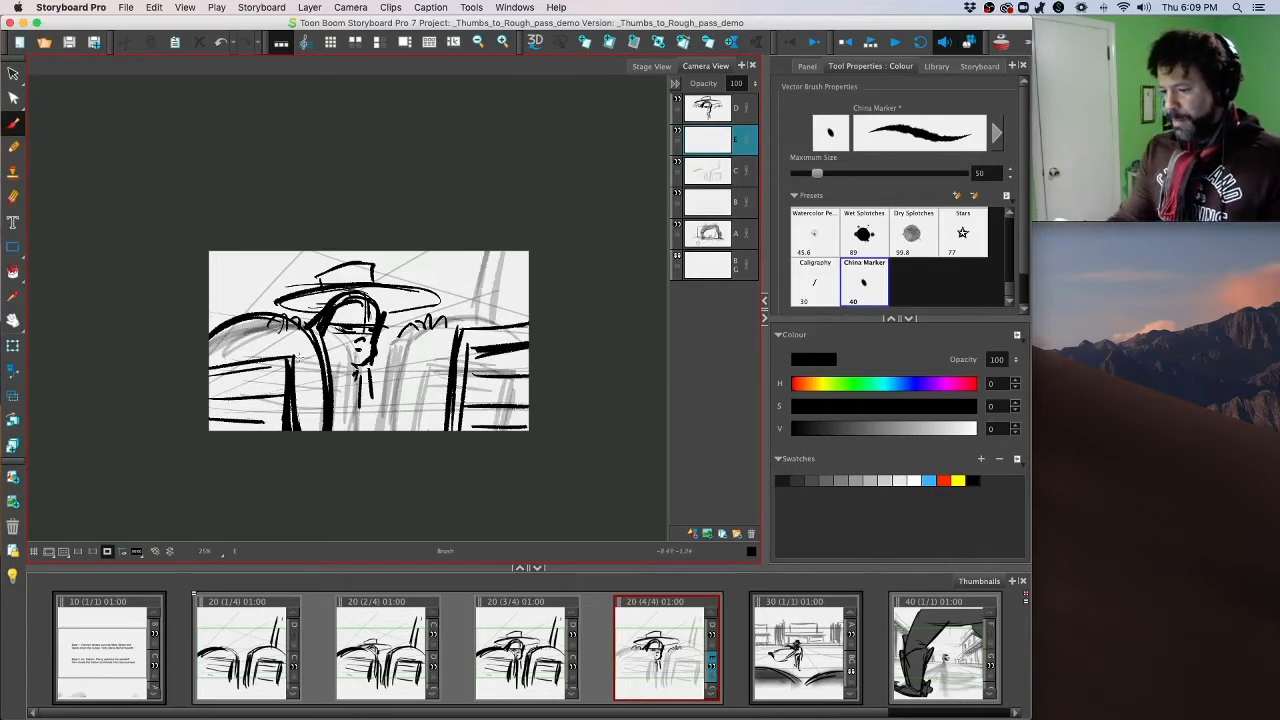
pyautogui.moveTo(314, 332); pyautogui.dragTo(315, 432)
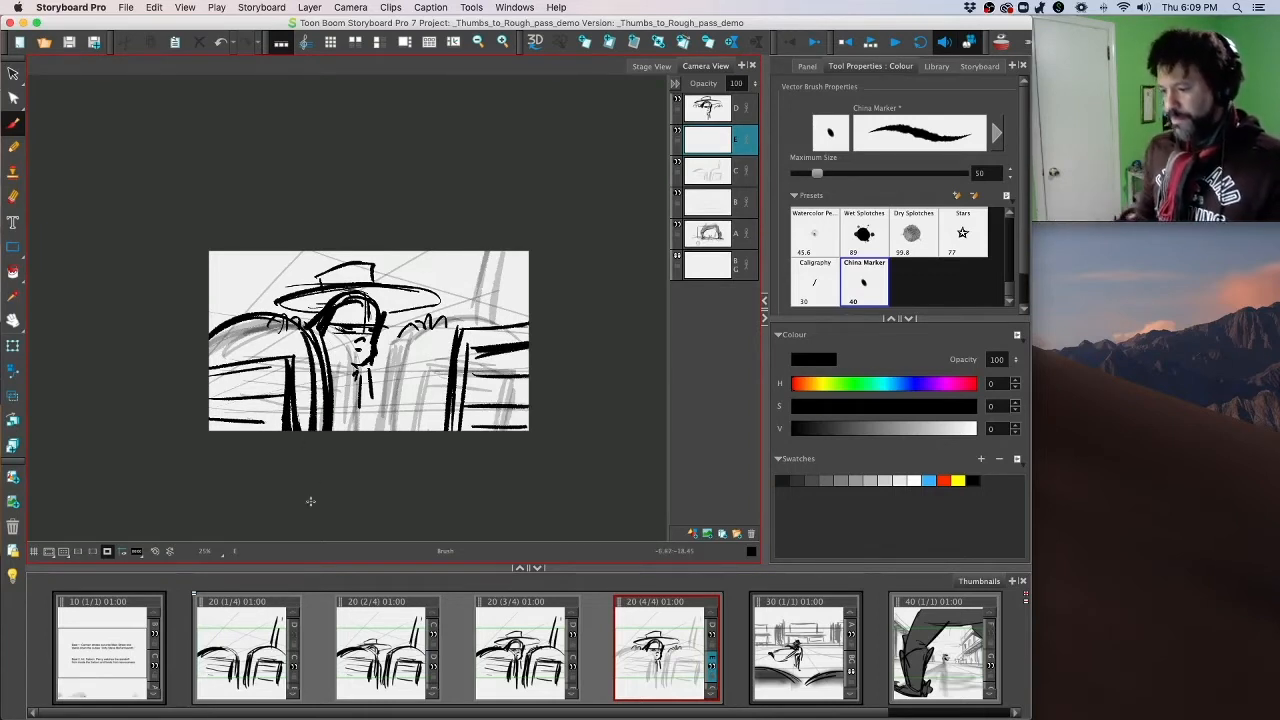
pyautogui.moveTo(451, 364); pyautogui.dragTo(444, 430)
# Step: Select the whole right foreground structure on the new layer and move it slightly to the right to widen the gap
pyautogui.hotkey('alt', 's')
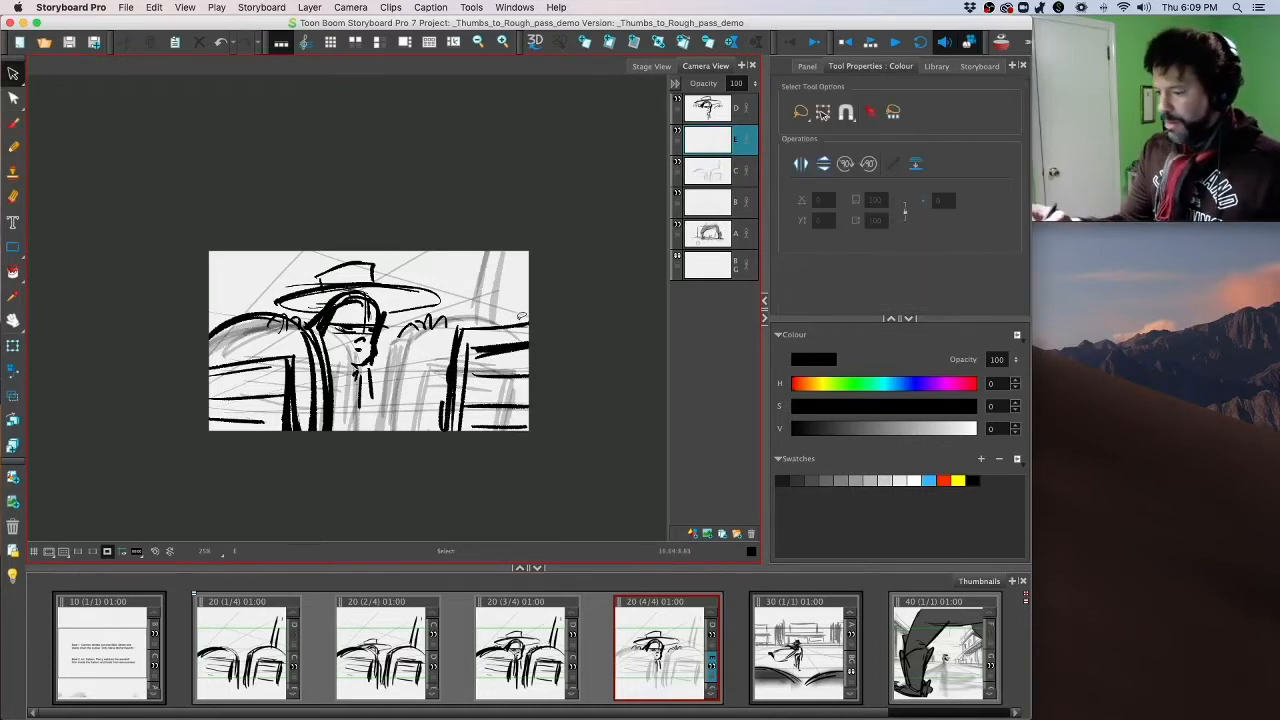
pyautogui.moveTo(500, 288)
pyautogui.mouseDown()
pyautogui.moveTo(484, 495)
pyautogui.moveTo(580, 376)
pyautogui.mouseUp()
pyautogui.moveTo(502, 391); pyautogui.dragTo(521, 392)
pyautogui.click(591, 414)
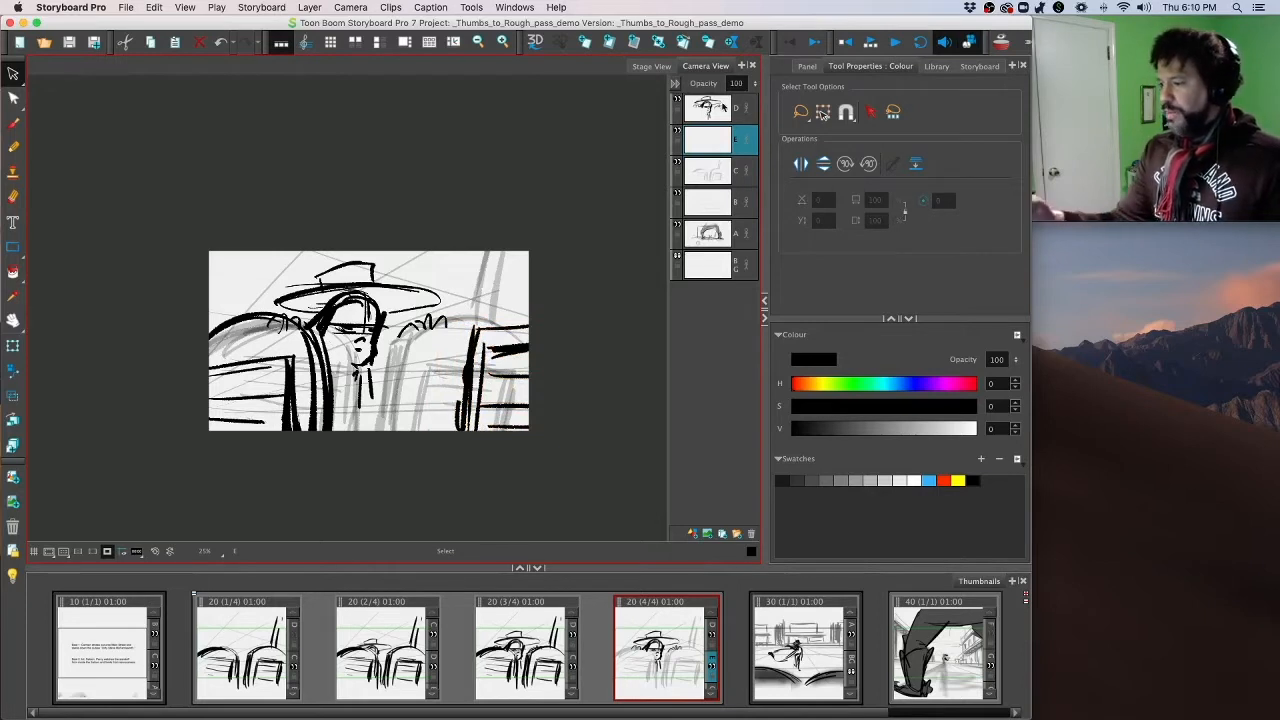
pyautogui.click(714, 109)
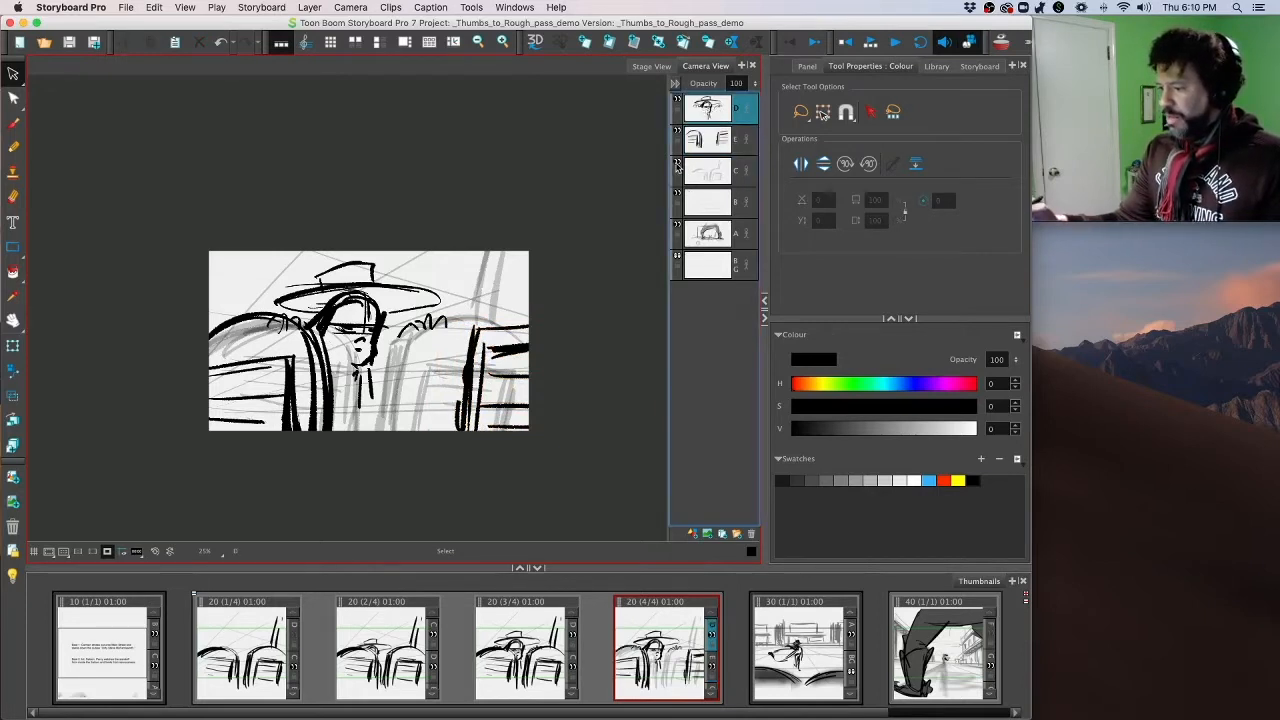
pyautogui.click(675, 165)
pyautogui.click(676, 166)
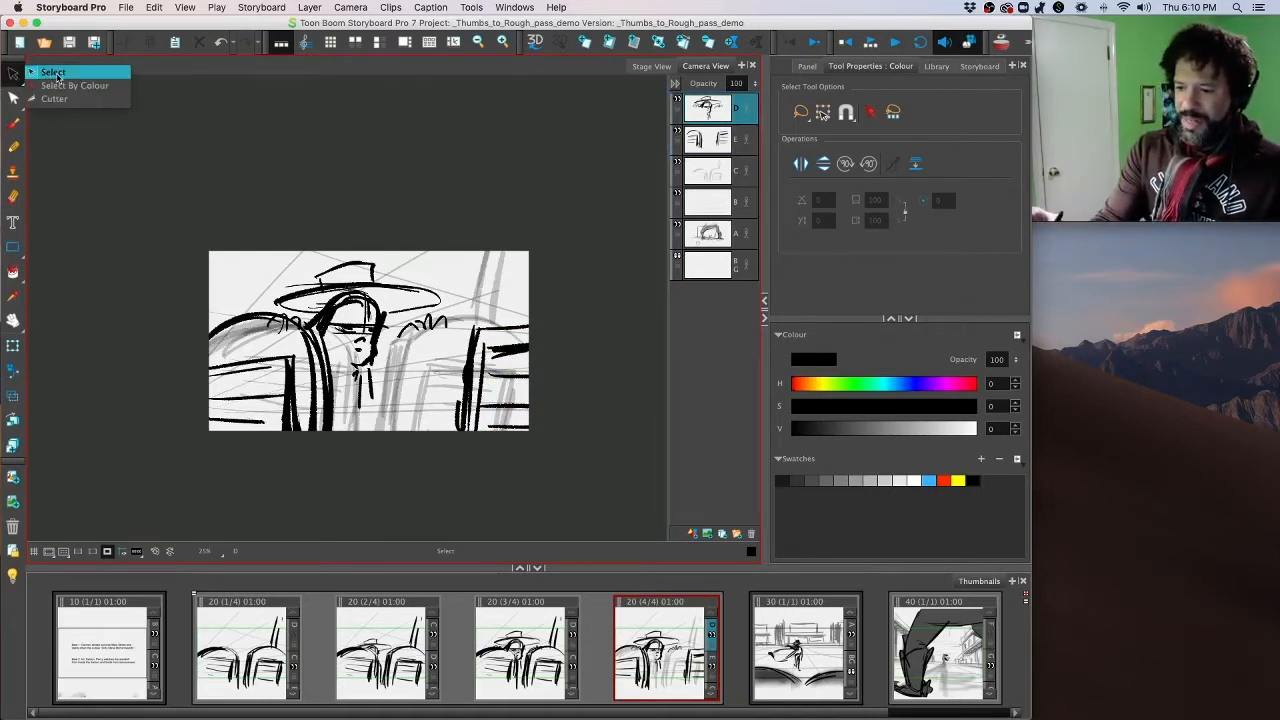
pyautogui.moveTo(222, 327); pyautogui.dragTo(360, 346)
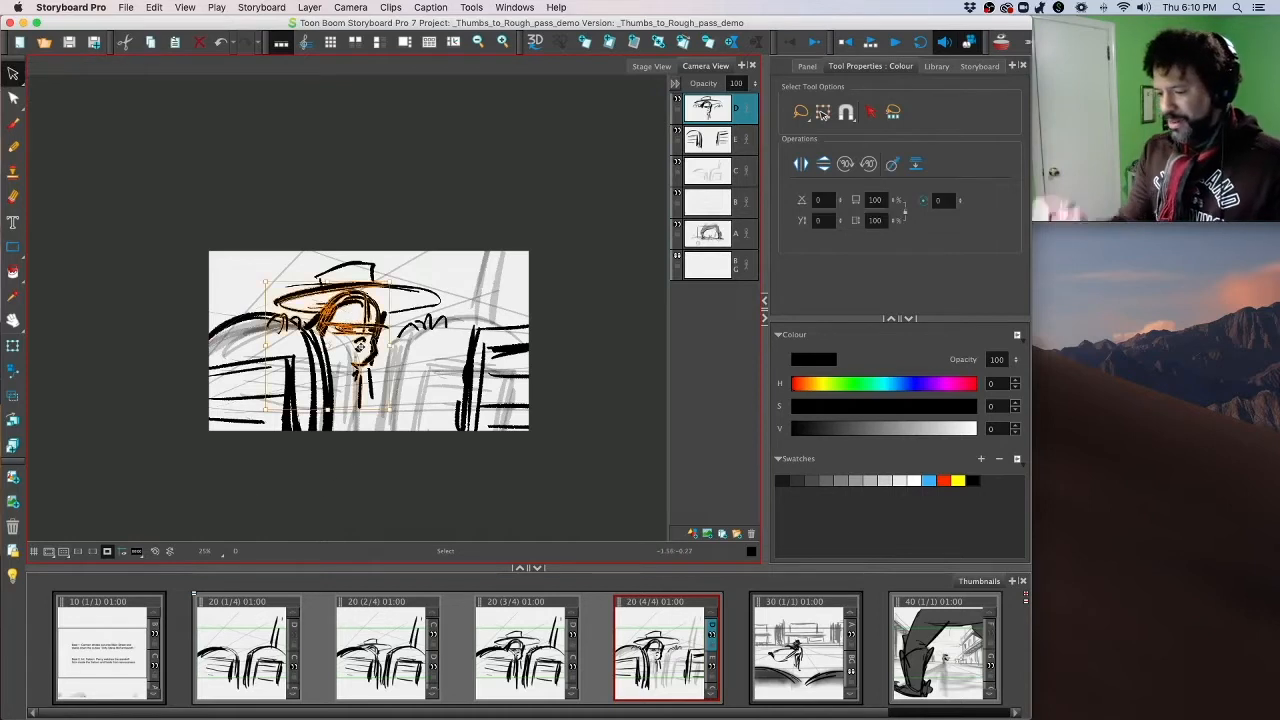
# Step: Delete the faded old arch strokes from layer C, keeping only the tall pole at the right
pyautogui.click(708, 170)
pyautogui.moveTo(305, 262)
pyautogui.mouseDown()
pyautogui.moveTo(257, 480)
pyautogui.moveTo(430, 278)
pyautogui.mouseUp()
pyautogui.press('Delete')
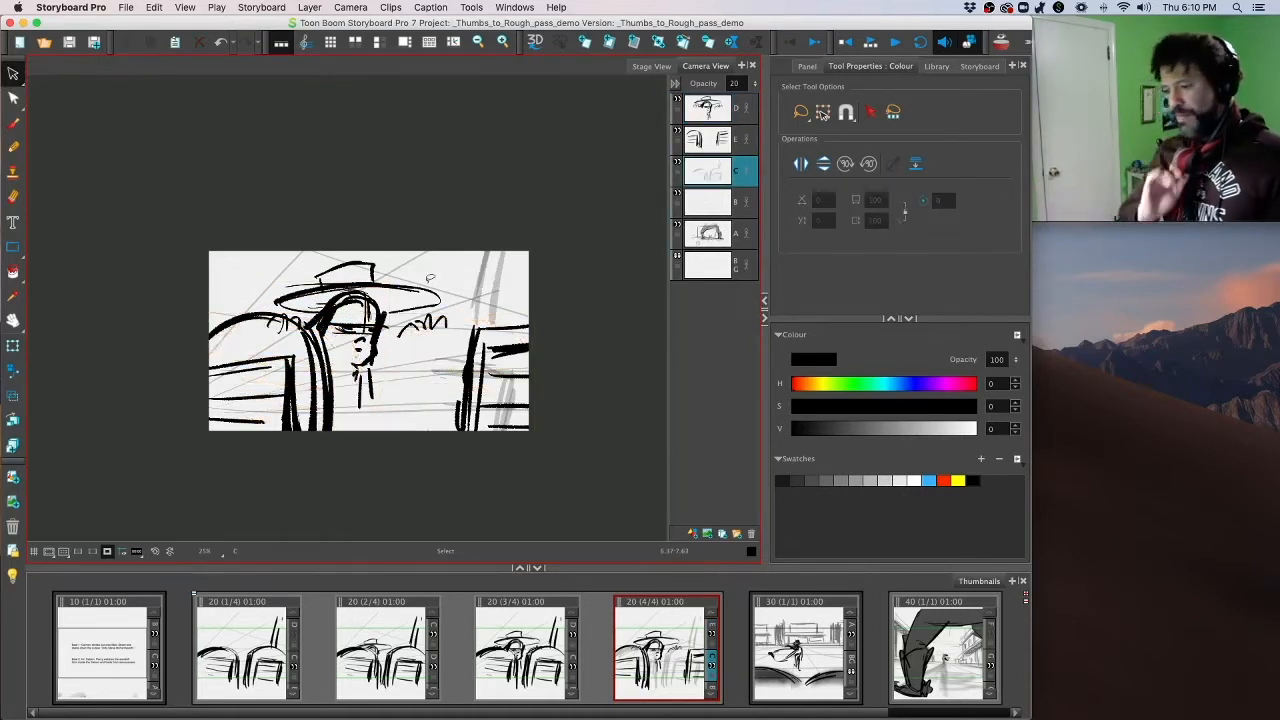
pyautogui.moveTo(530, 355)
pyautogui.mouseDown()
pyautogui.moveTo(428, 362)
pyautogui.moveTo(545, 358)
pyautogui.mouseUp()
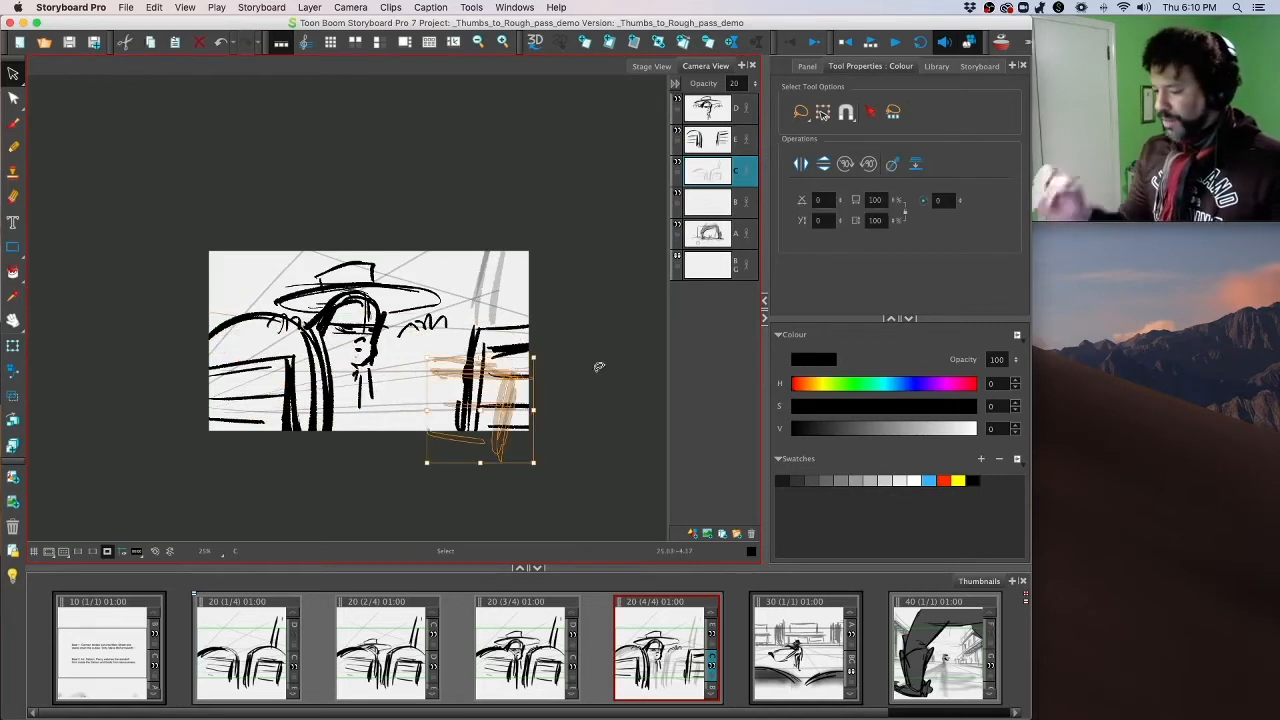
pyautogui.press('Delete')
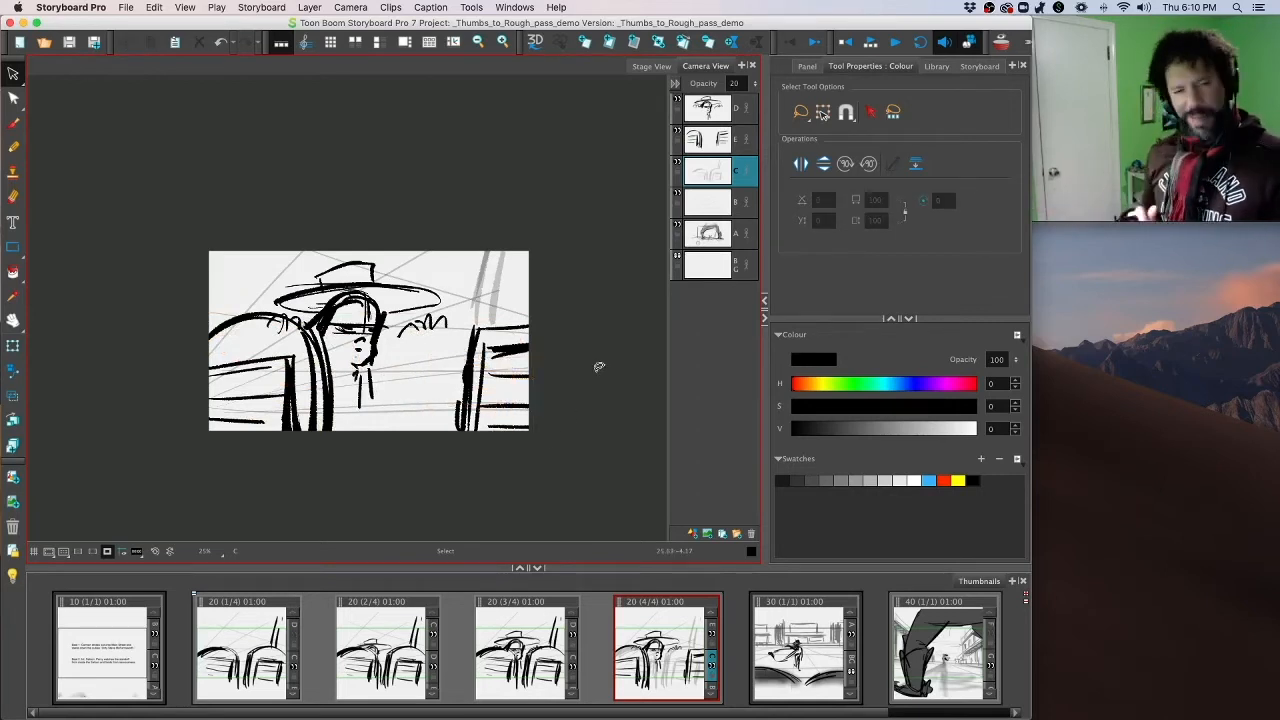
# Step: Extend the tall pole on layer C down to the panel's lower edge with brush strokes
pyautogui.hotkey('alt', 'b')
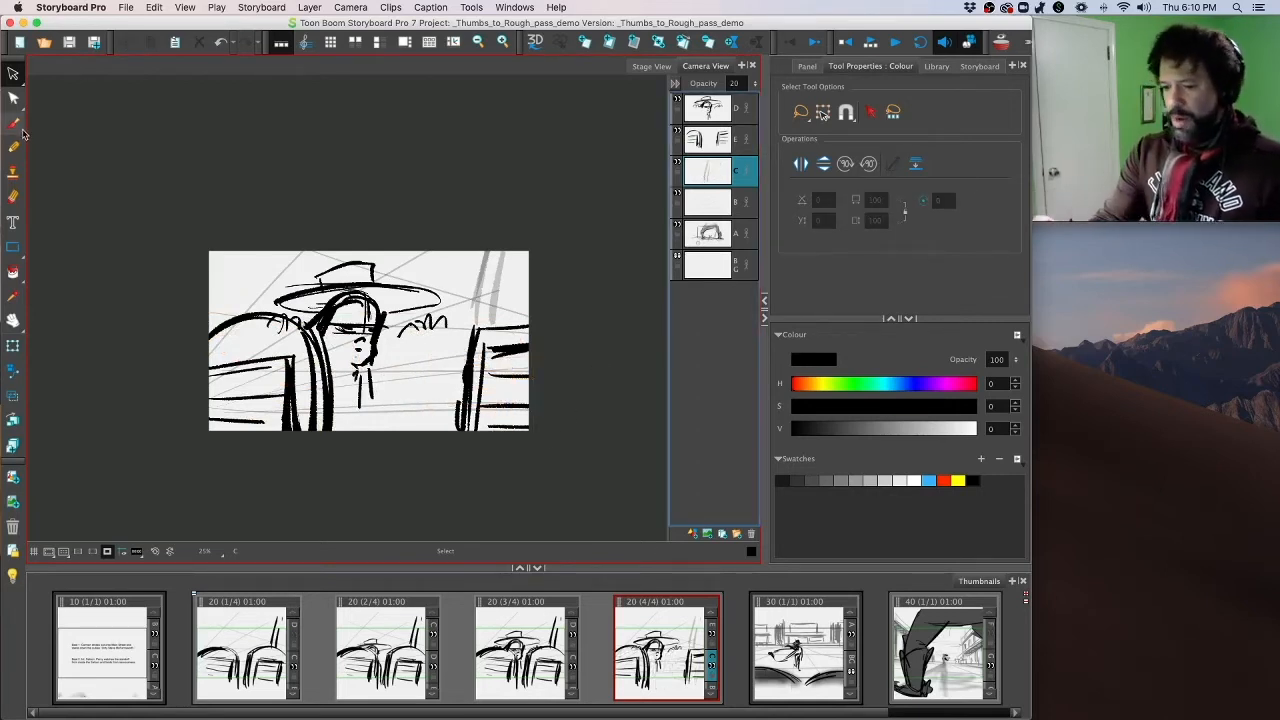
pyautogui.moveTo(478, 298); pyautogui.dragTo(444, 430)
pyautogui.moveTo(460, 376); pyautogui.dragTo(450, 430)
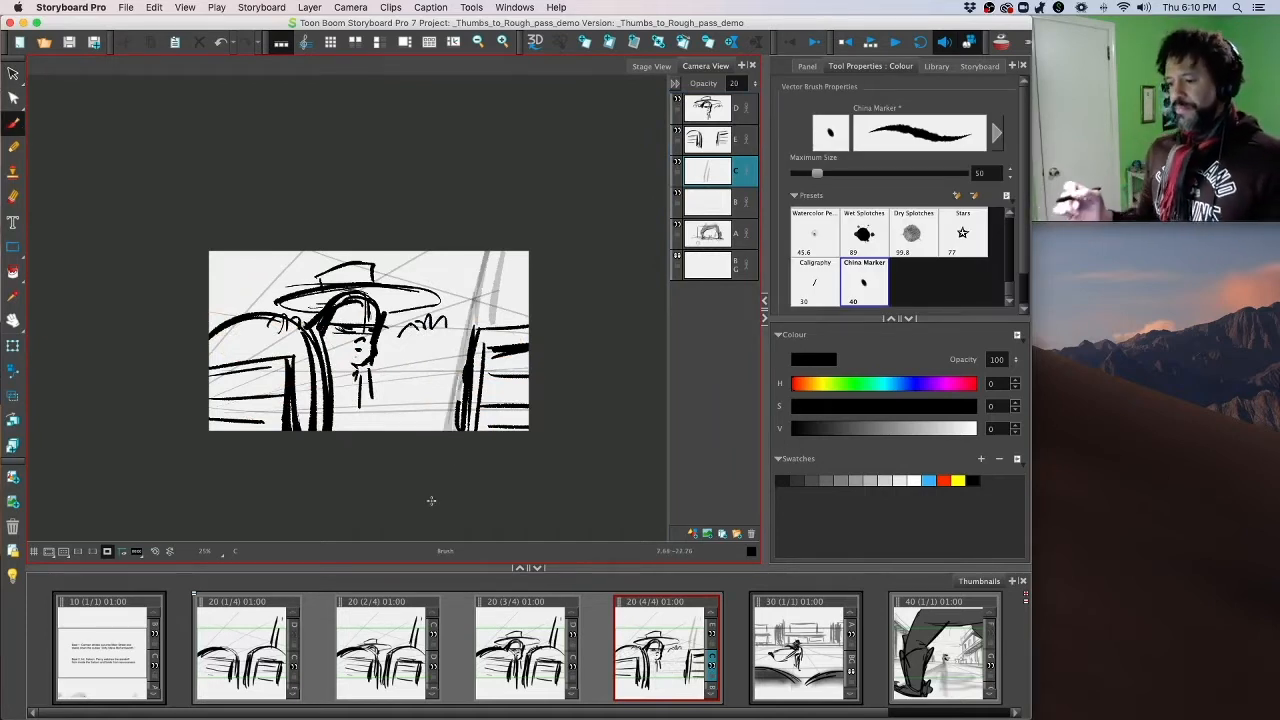
# Step: Move the whole figure on layer D up and to the right between the arches, and enlarge it slightly from two opposite corners
pyautogui.click(713, 109)
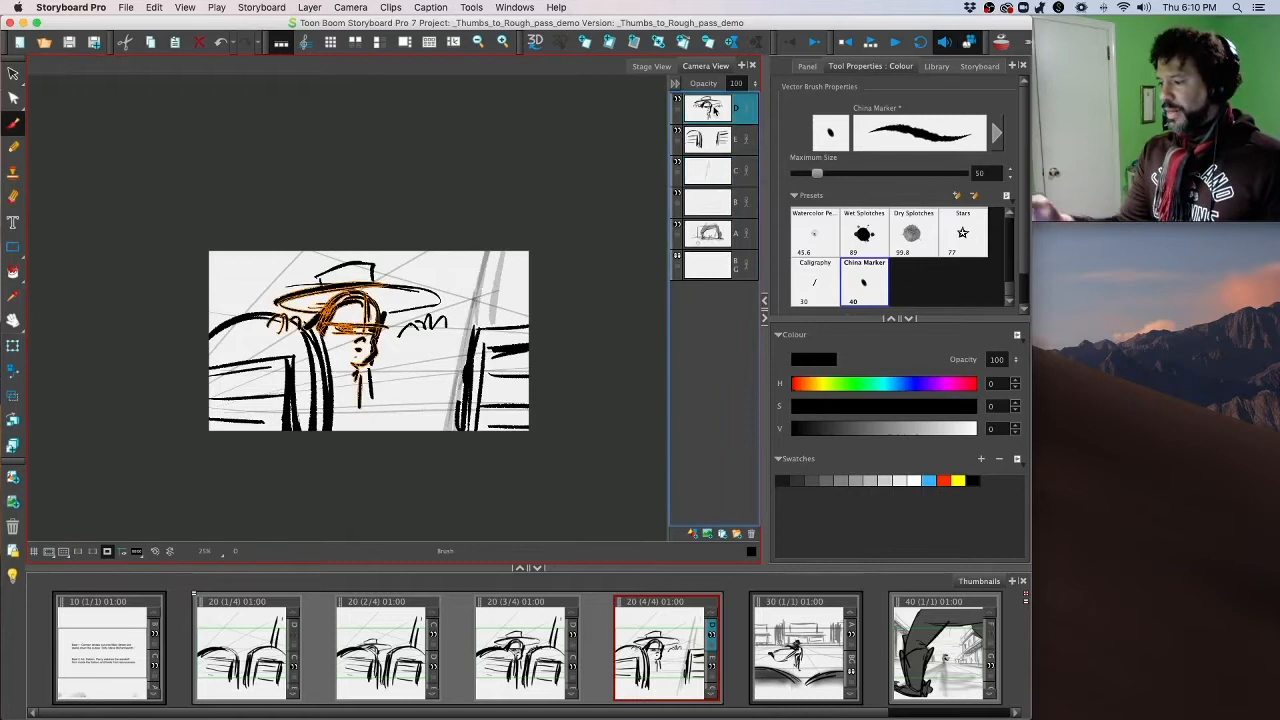
pyautogui.click(14, 74)
pyautogui.moveTo(420, 232)
pyautogui.mouseDown()
pyautogui.moveTo(236, 320)
pyautogui.moveTo(455, 253)
pyautogui.mouseUp()
pyautogui.moveTo(374, 338)
pyautogui.mouseDown()
pyautogui.moveTo(440, 320)
pyautogui.moveTo(428, 326)
pyautogui.mouseUp()
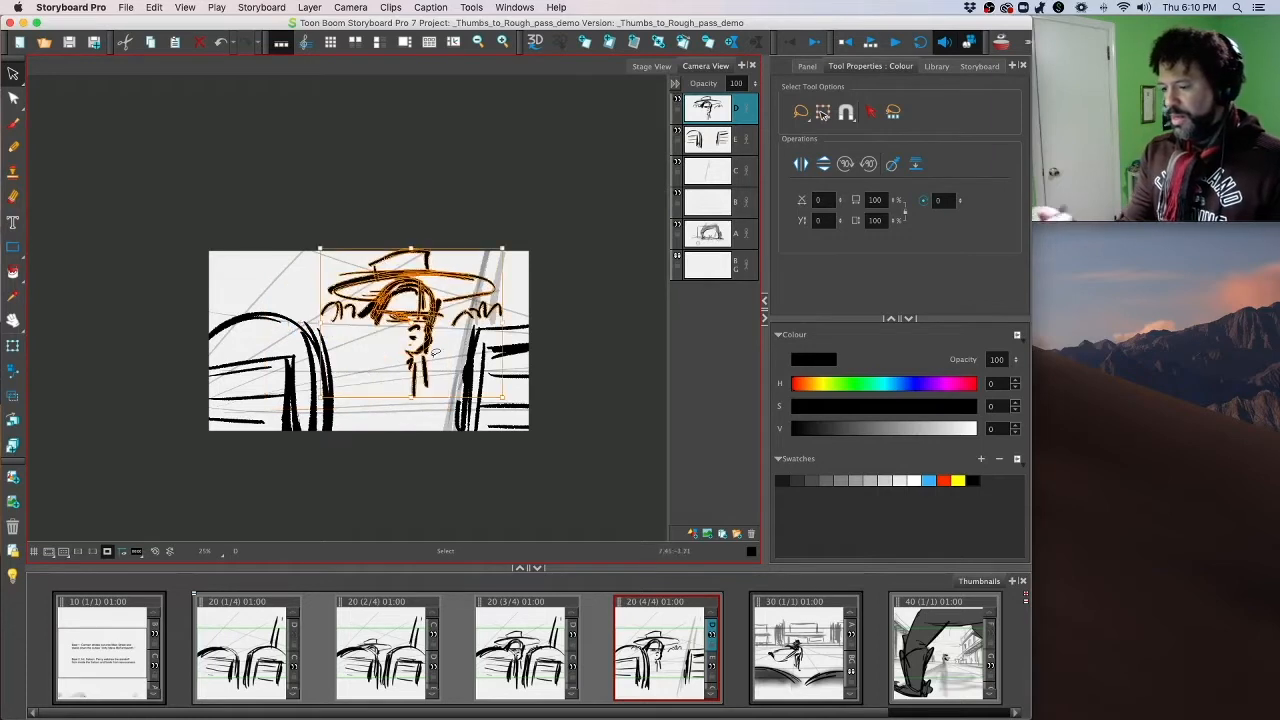
pyautogui.moveTo(319, 400); pyautogui.dragTo(311, 405)
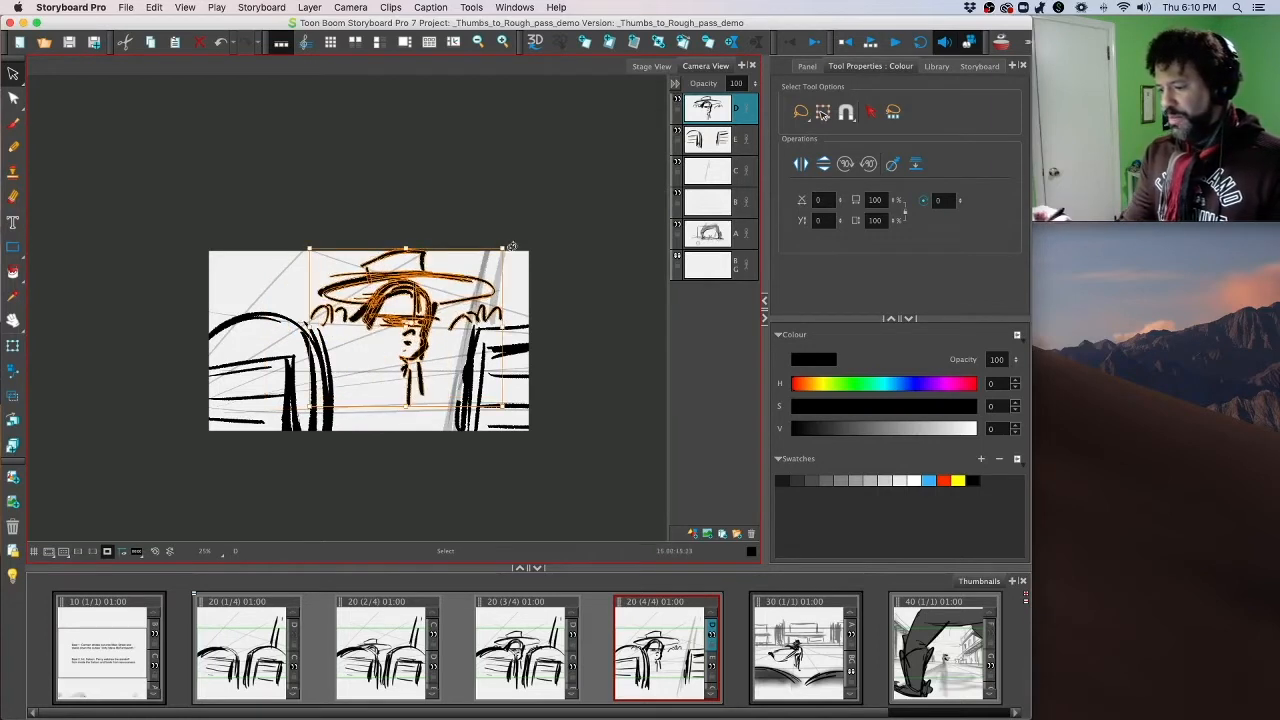
pyautogui.moveTo(504, 247); pyautogui.dragTo(529, 223)
pyautogui.click(612, 248)
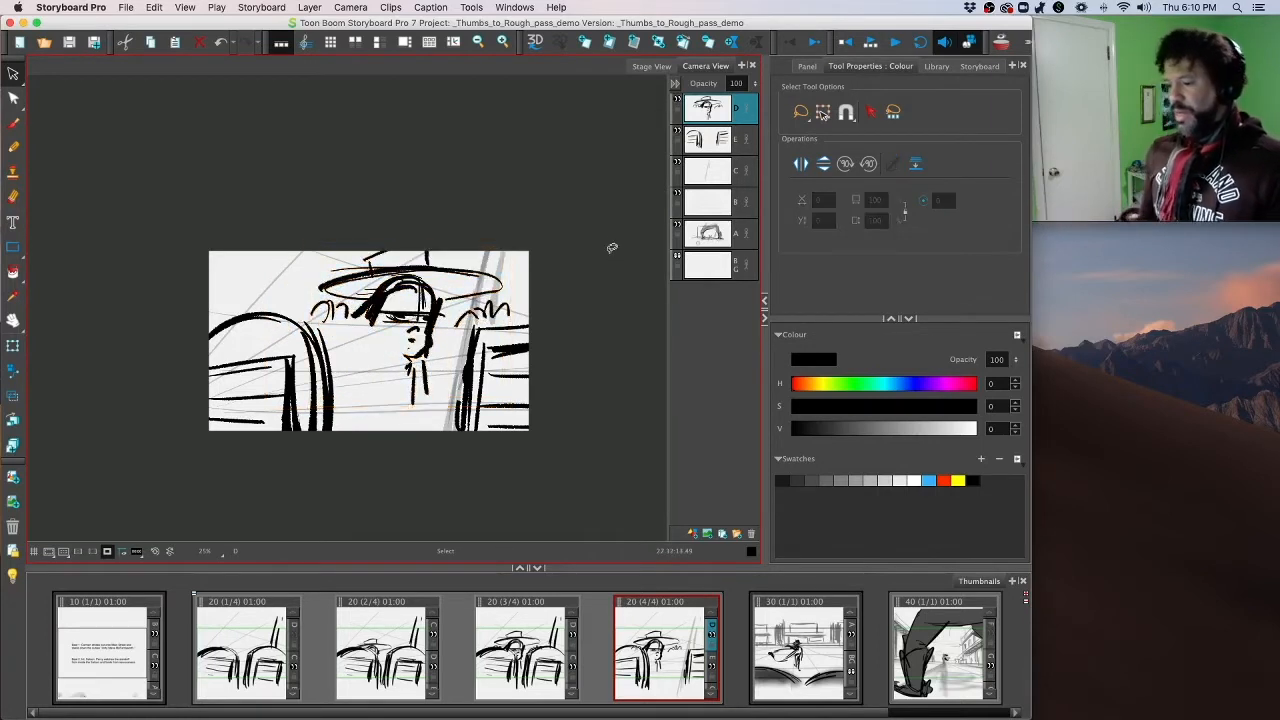
# Step: Remove the scribbled hand shapes on both sides of the figure's head on layer D, undoing the accidental shift of the hat brim
pyautogui.moveTo(351, 300)
pyautogui.mouseDown()
pyautogui.moveTo(348, 320)
pyautogui.moveTo(616, 471)
pyautogui.mouseUp()
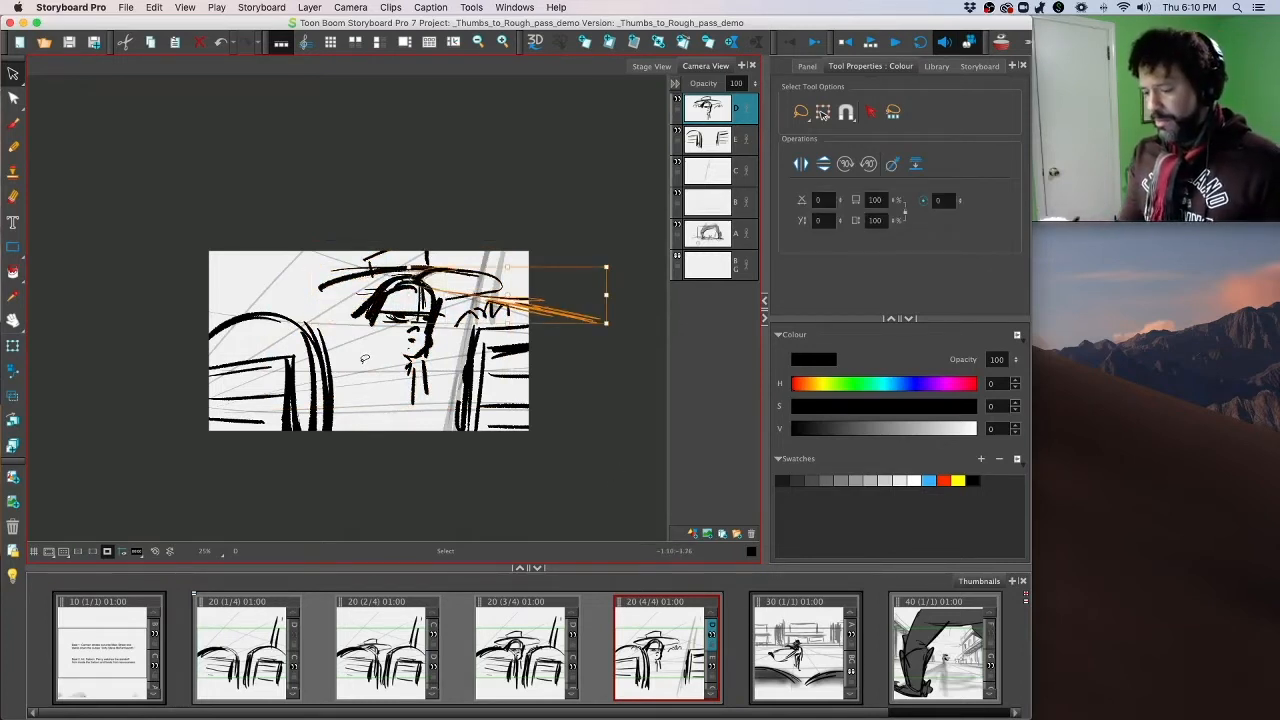
pyautogui.press('super+z')
pyautogui.press('super+z')
pyautogui.press('super+z')
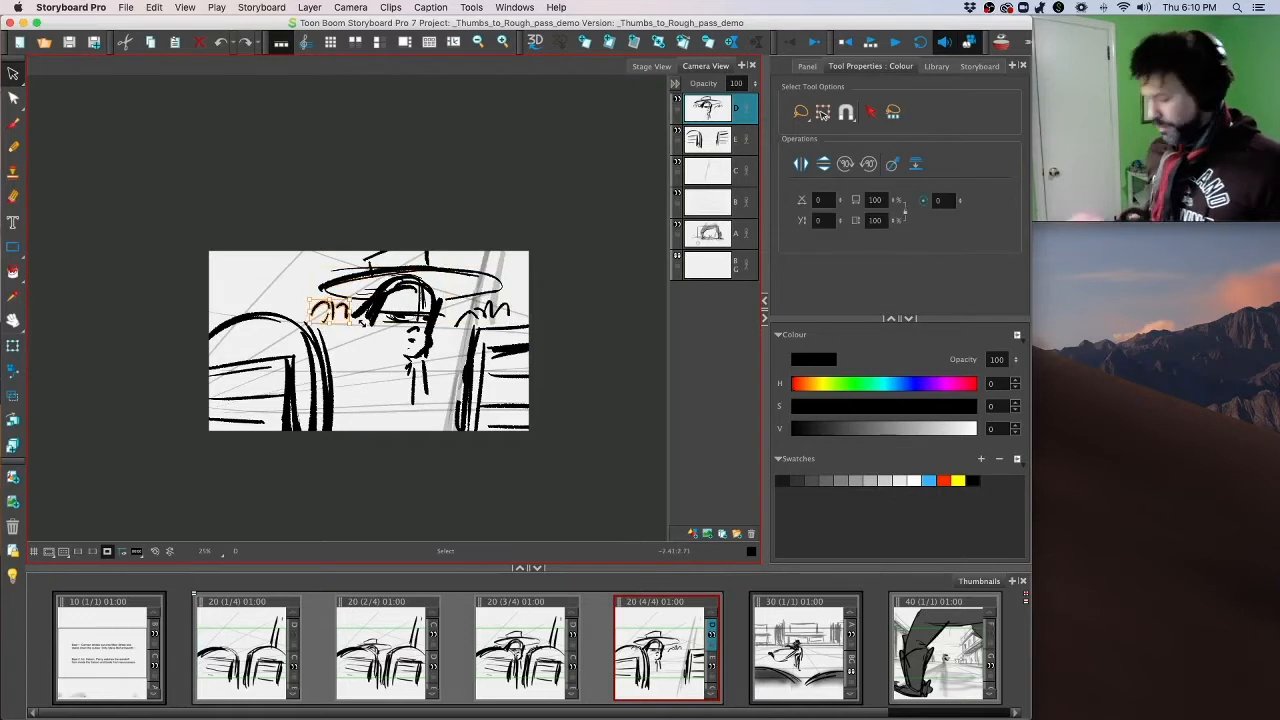
pyautogui.press('super+z')
pyautogui.press('super+z')
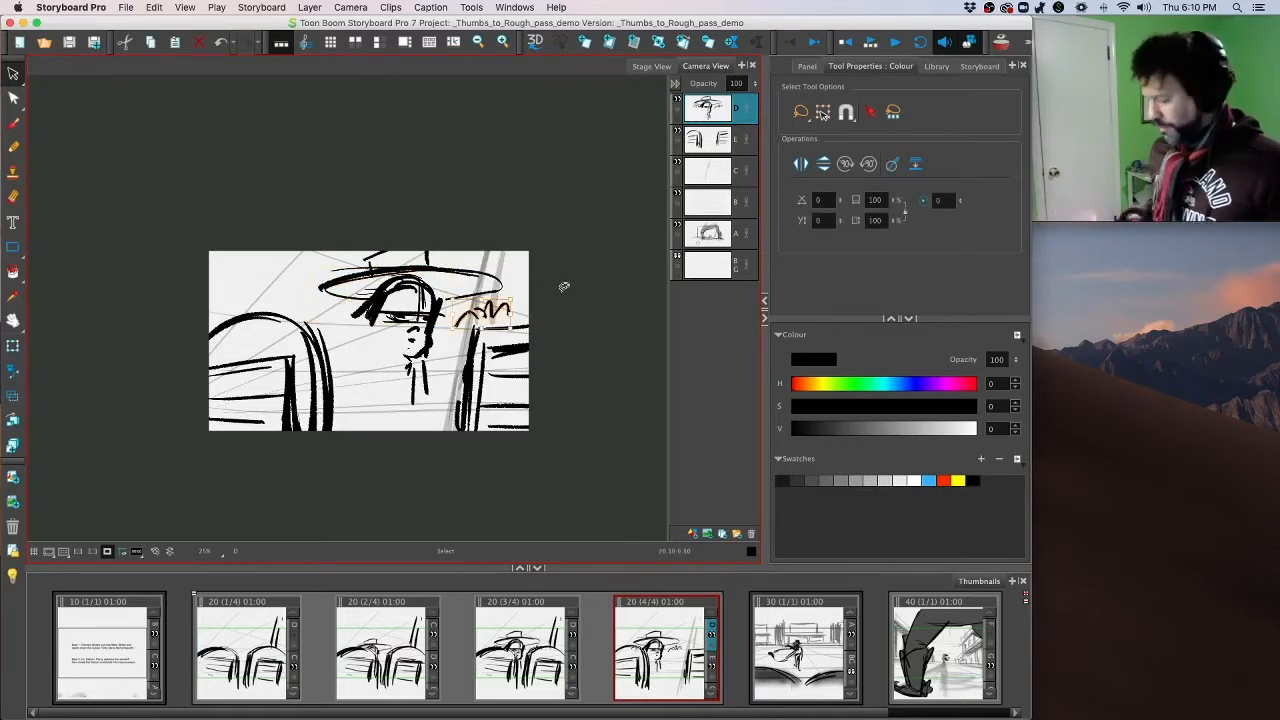
pyautogui.press('super+z')
# Step: Set the China Marker brush size to 40 and sketch a curved cheek and jaw line on the figure's face on layer D
pyautogui.click(20, 128)
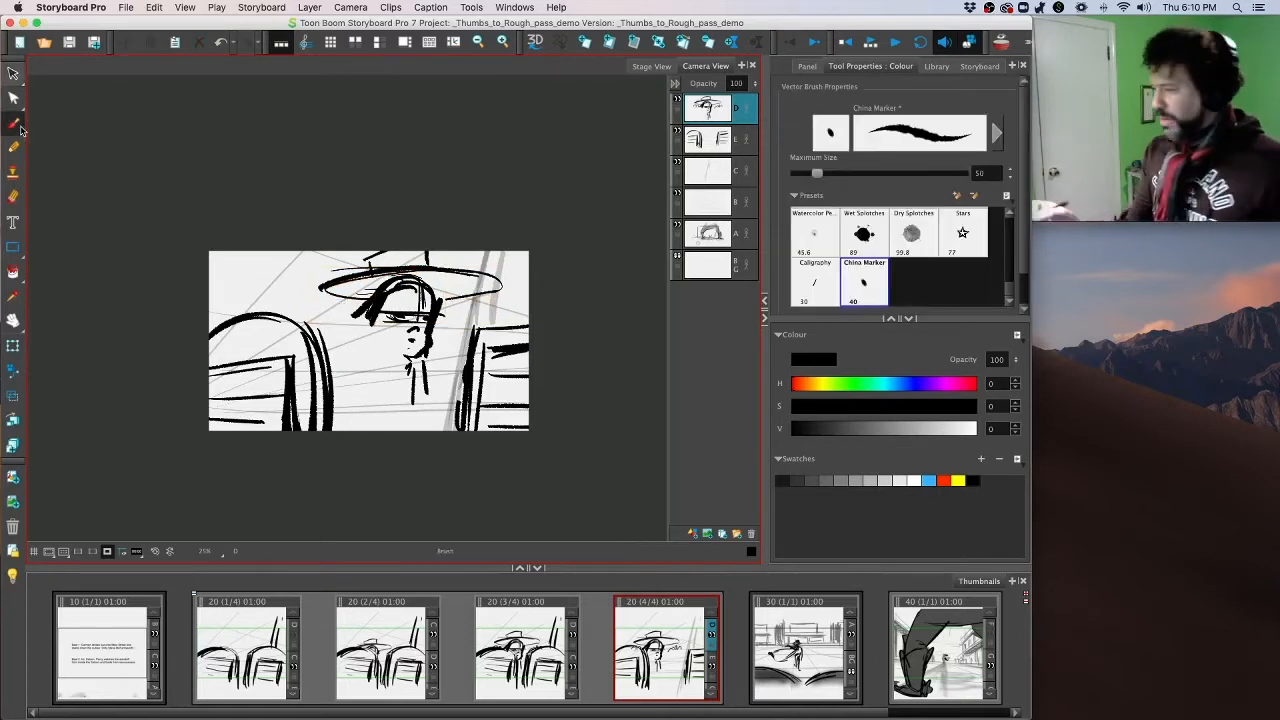
pyautogui.moveTo(817, 174); pyautogui.dragTo(813, 173)
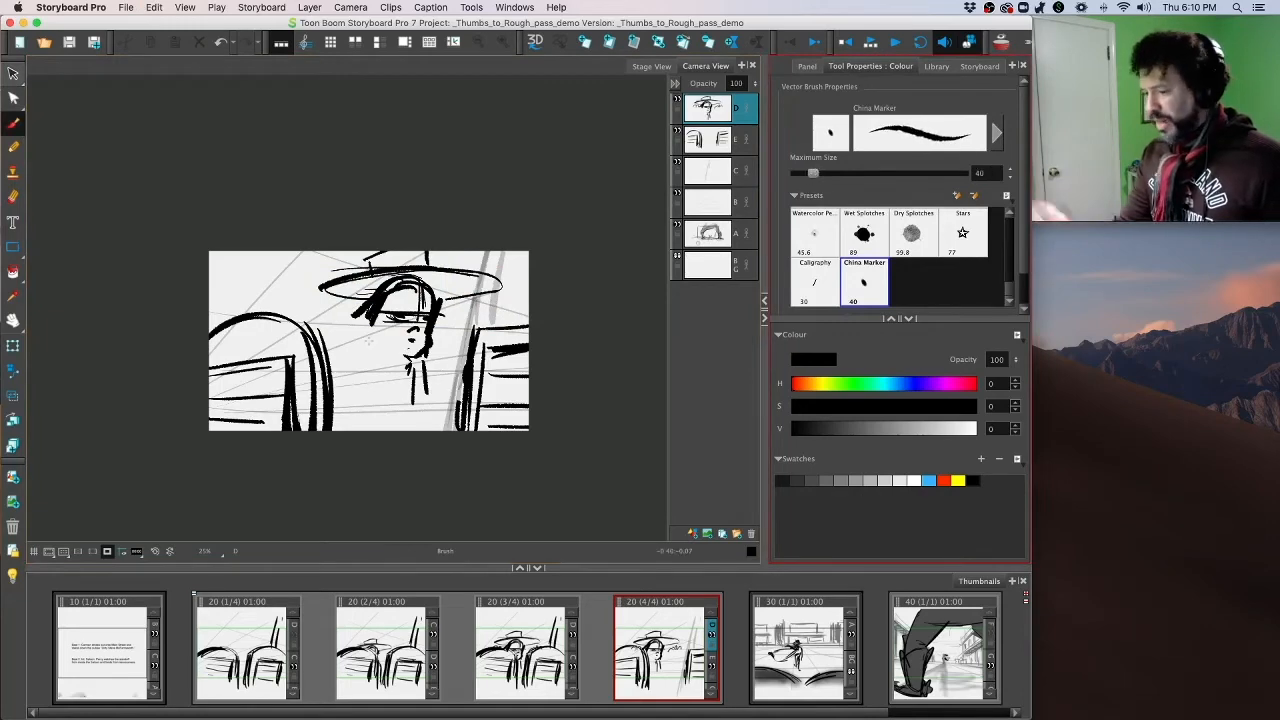
pyautogui.scroll(2, 370, 345)
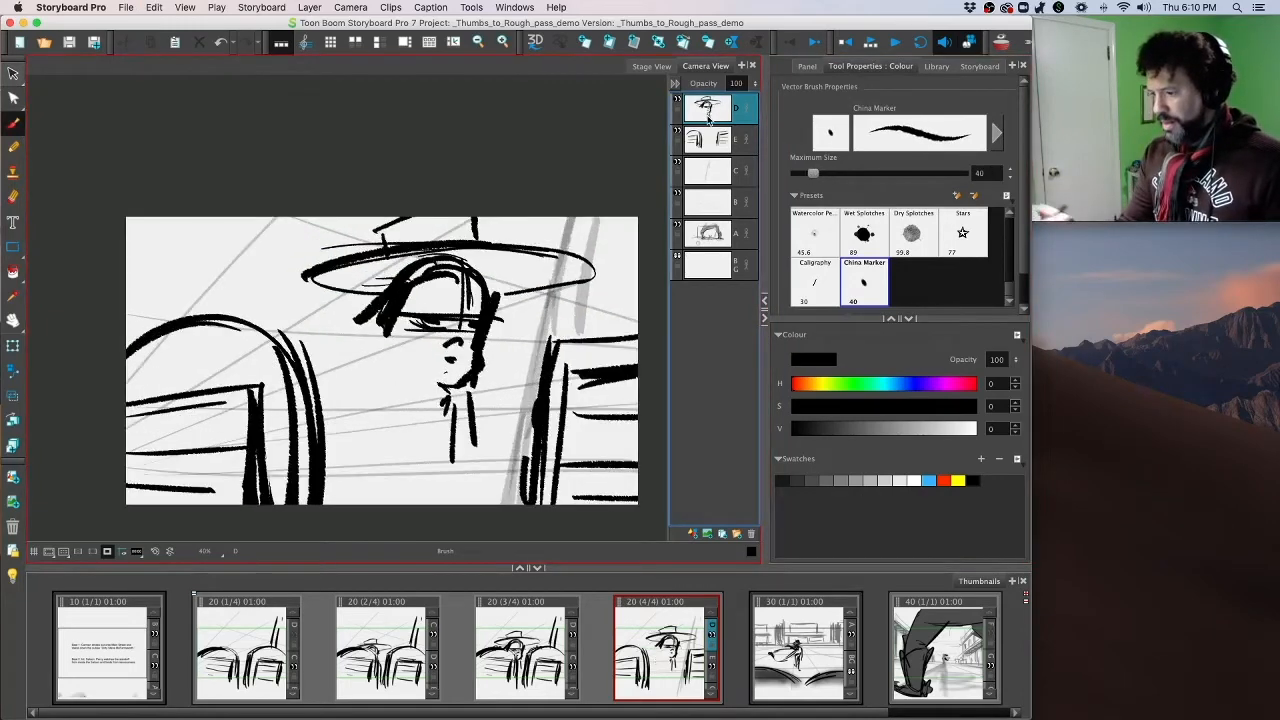
pyautogui.moveTo(391, 334); pyautogui.dragTo(450, 384)
pyautogui.moveTo(389, 335); pyautogui.dragTo(458, 382)
pyautogui.press('super+z')
pyautogui.press('super+z')
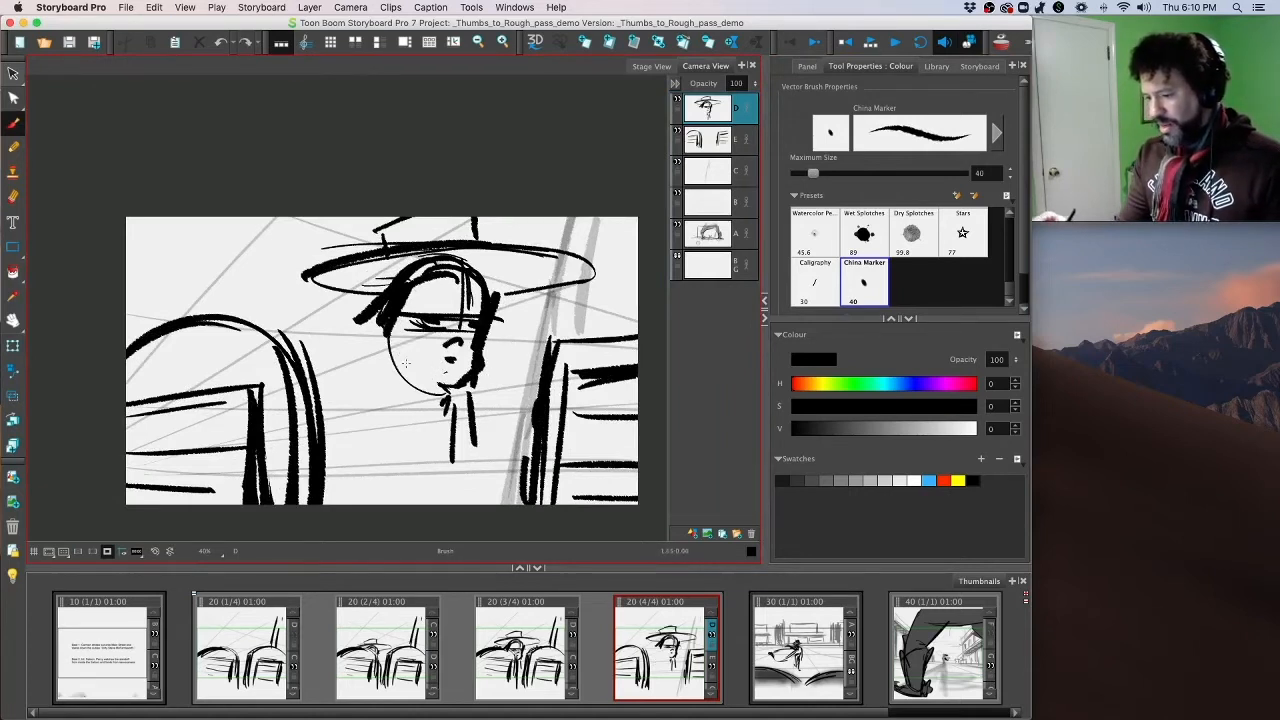
# Step: Draw thick strands of hair sweeping down and out from the left side of the figure's face, and reinforce the jaw line
pyautogui.moveTo(393, 297)
pyautogui.mouseDown()
pyautogui.moveTo(352, 335)
pyautogui.moveTo(364, 322)
pyautogui.mouseUp()
pyautogui.moveTo(364, 322)
pyautogui.mouseDown()
pyautogui.moveTo(304, 368)
pyautogui.moveTo(333, 369)
pyautogui.mouseUp()
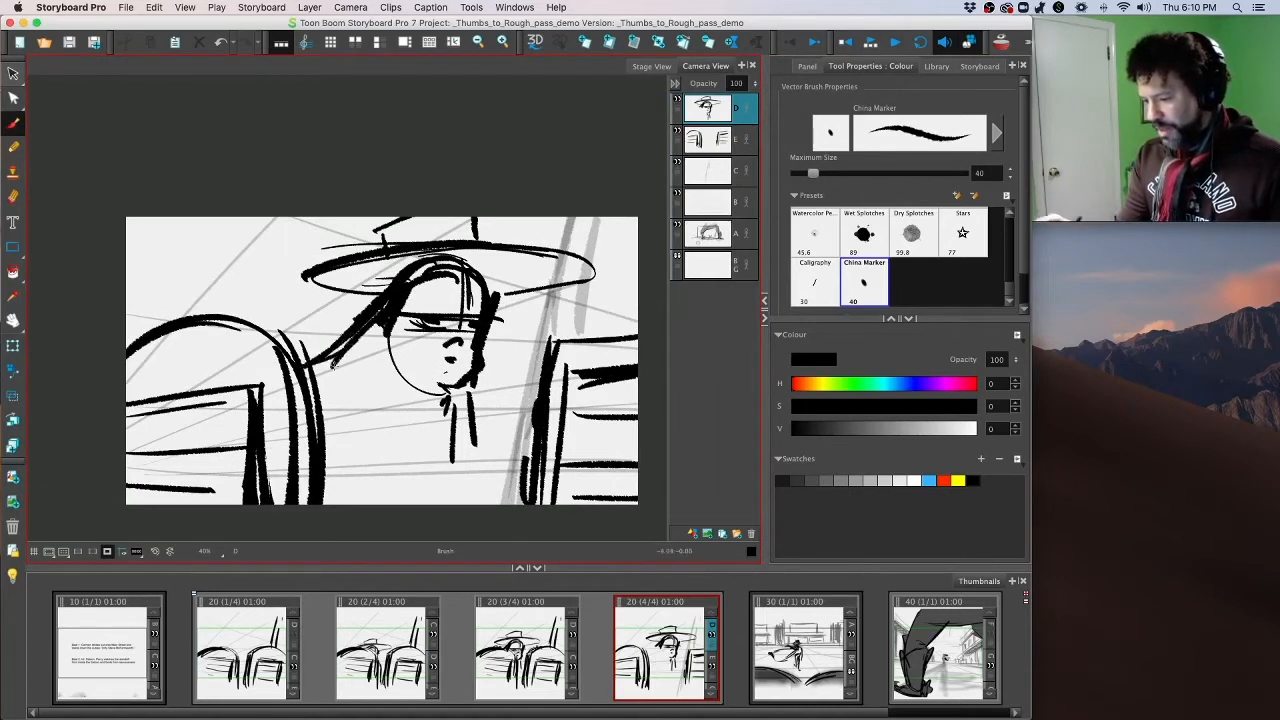
pyautogui.moveTo(387, 303); pyautogui.dragTo(331, 380)
pyautogui.moveTo(388, 332); pyautogui.dragTo(453, 391)
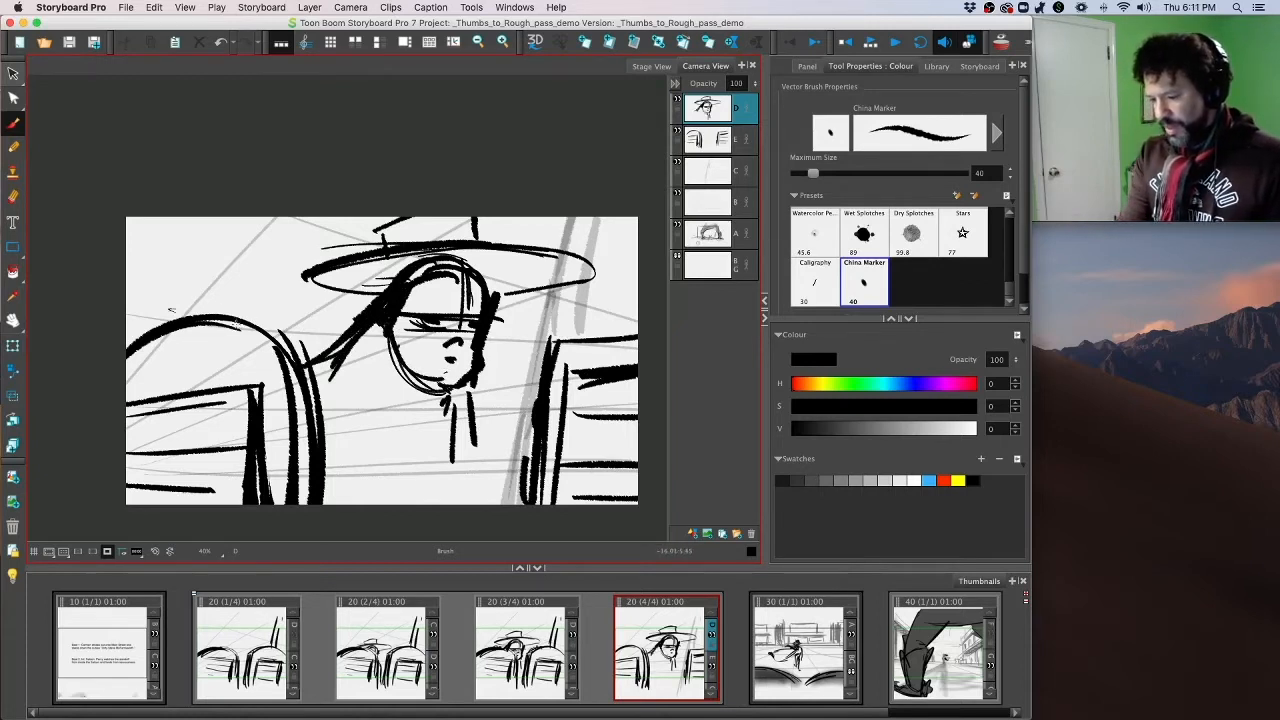
pyautogui.moveTo(386, 330)
pyautogui.mouseDown()
pyautogui.moveTo(342, 396)
pyautogui.moveTo(342, 427)
pyautogui.mouseUp()
pyautogui.moveTo(388, 370); pyautogui.dragTo(347, 425)
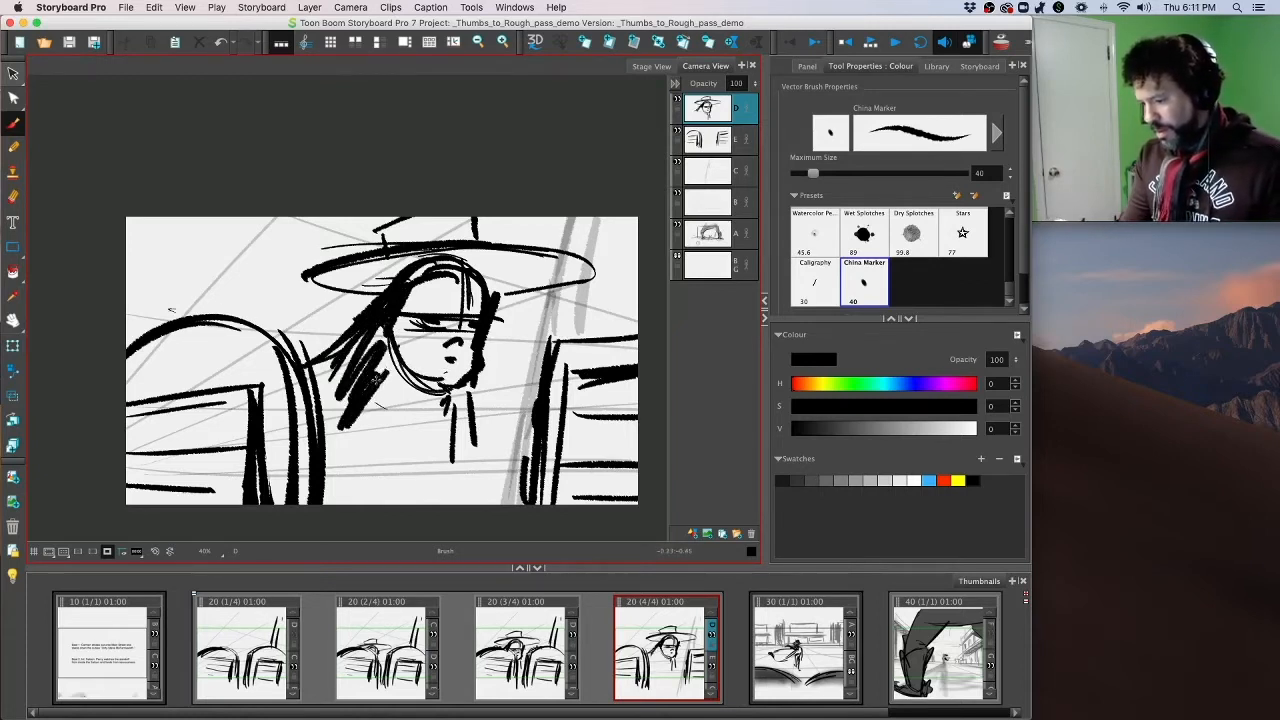
pyautogui.moveTo(386, 346); pyautogui.dragTo(376, 387)
# Step: Draw the neck and a pointed collar below the figure's chin, then strengthen the jaw and darken the eye
pyautogui.moveTo(390, 359); pyautogui.dragTo(409, 409)
pyautogui.moveTo(392, 370)
pyautogui.mouseDown()
pyautogui.moveTo(396, 403)
pyautogui.moveTo(450, 426)
pyautogui.moveTo(450, 408)
pyautogui.moveTo(450, 440)
pyautogui.mouseUp()
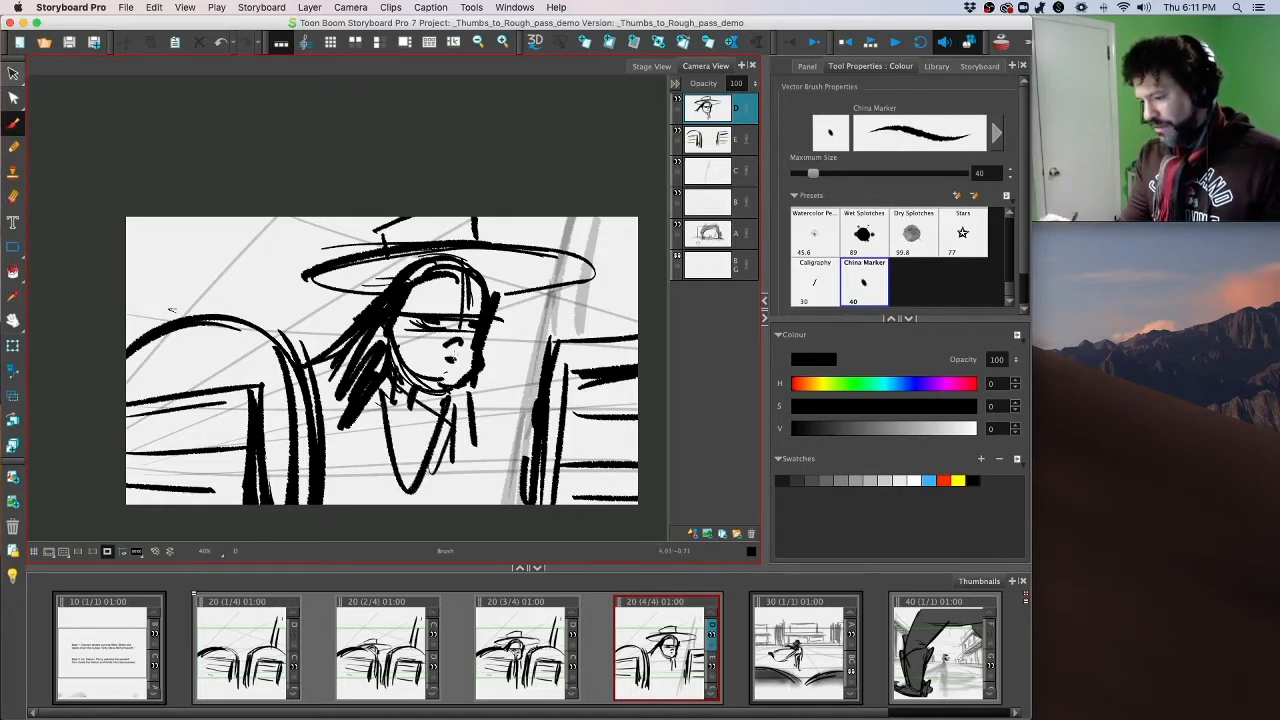
pyautogui.moveTo(391, 345); pyautogui.dragTo(467, 397)
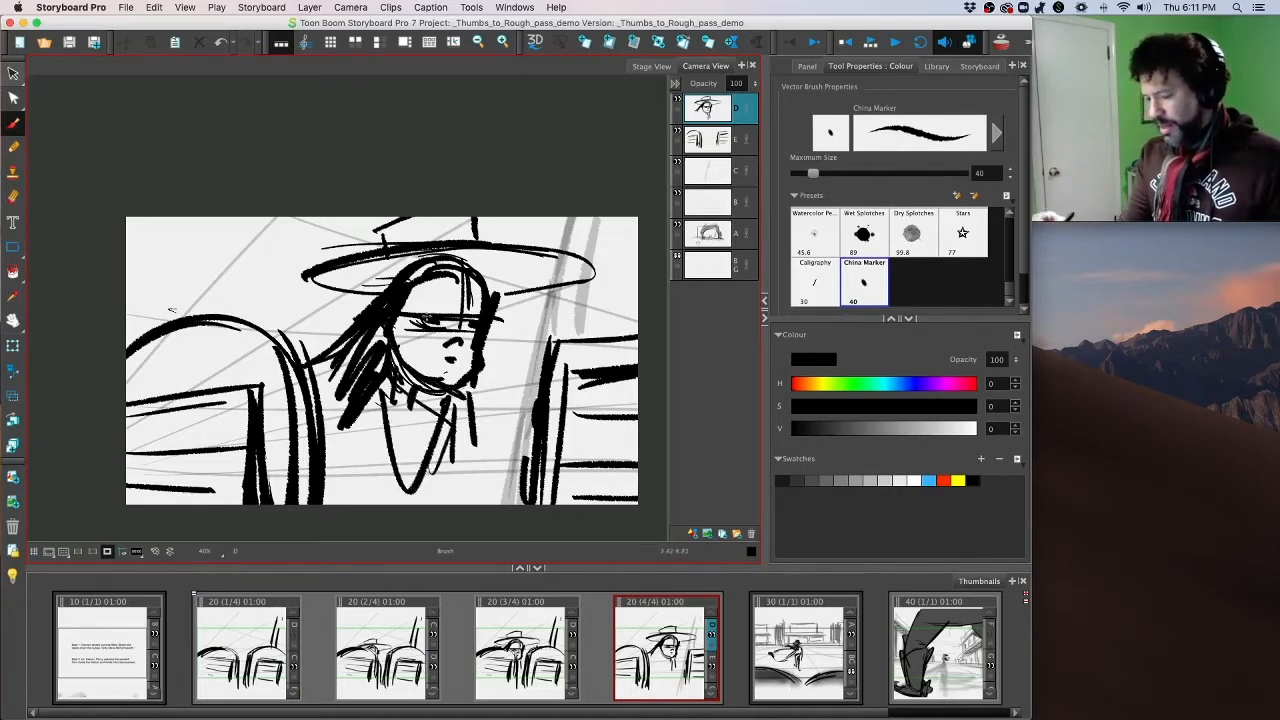
pyautogui.moveTo(438, 316); pyautogui.dragTo(460, 314)
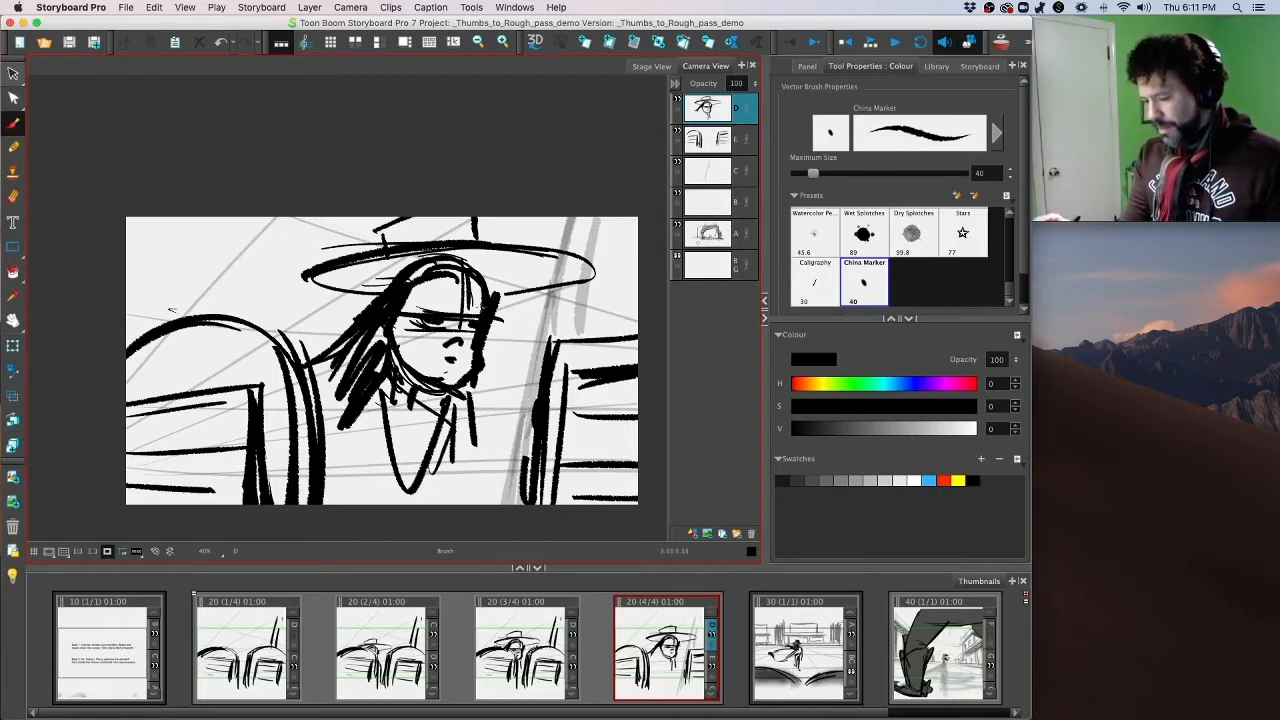
# Step: Thicken the figure's hat brim on layer D and draw a hand gripping the left arch with an arm line back to the shoulder
pyautogui.moveTo(347, 270); pyautogui.dragTo(535, 262)
pyautogui.moveTo(420, 256); pyautogui.dragTo(598, 269)
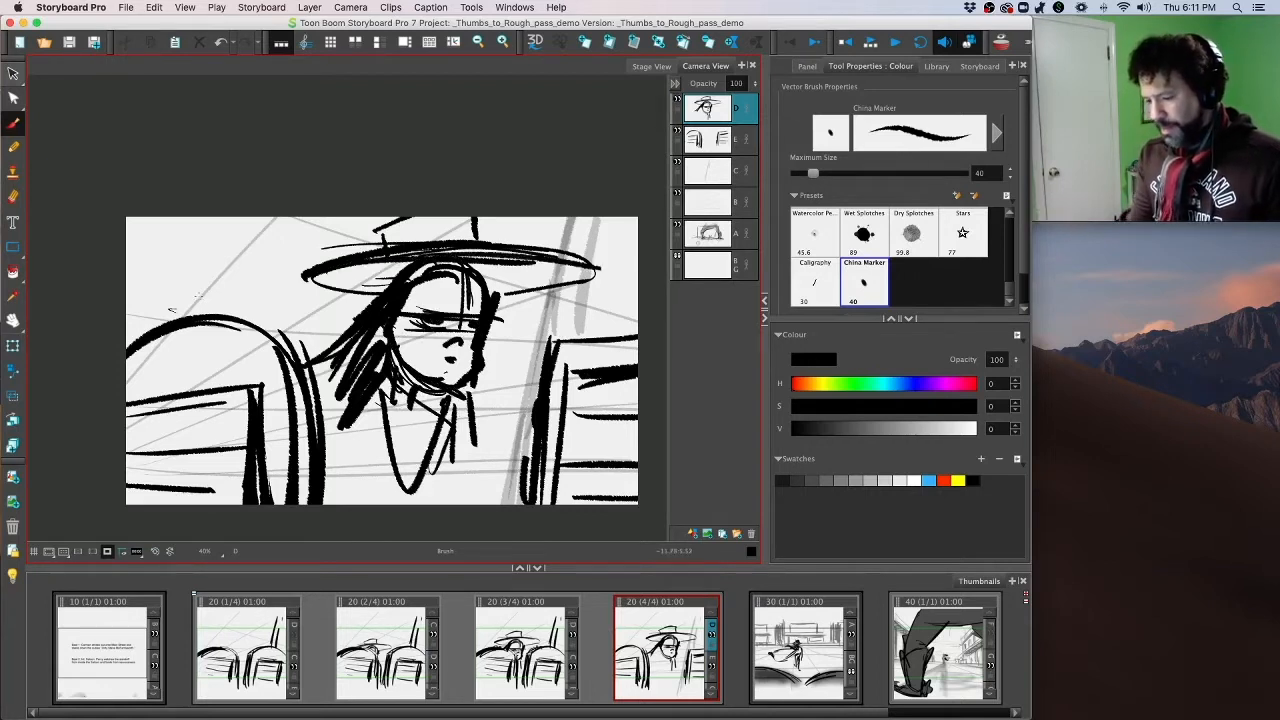
pyautogui.moveTo(156, 328); pyautogui.dragTo(171, 309)
pyautogui.moveTo(170, 317); pyautogui.dragTo(166, 331)
pyautogui.moveTo(180, 326)
pyautogui.mouseDown()
pyautogui.moveTo(193, 305)
pyautogui.moveTo(244, 313)
pyautogui.moveTo(337, 389)
pyautogui.mouseUp()
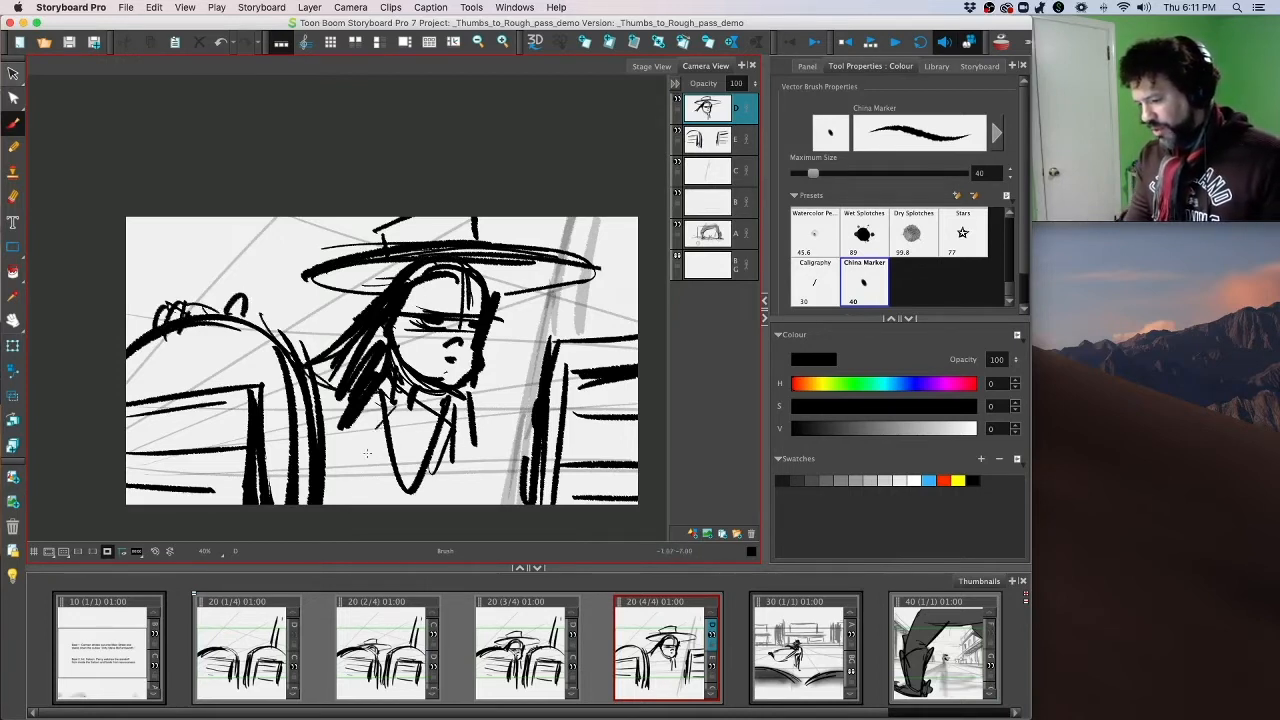
# Step: Draw the side of the figure's torso and an arm reaching out from the shoulder across the right arch
pyautogui.moveTo(453, 447); pyautogui.dragTo(435, 505)
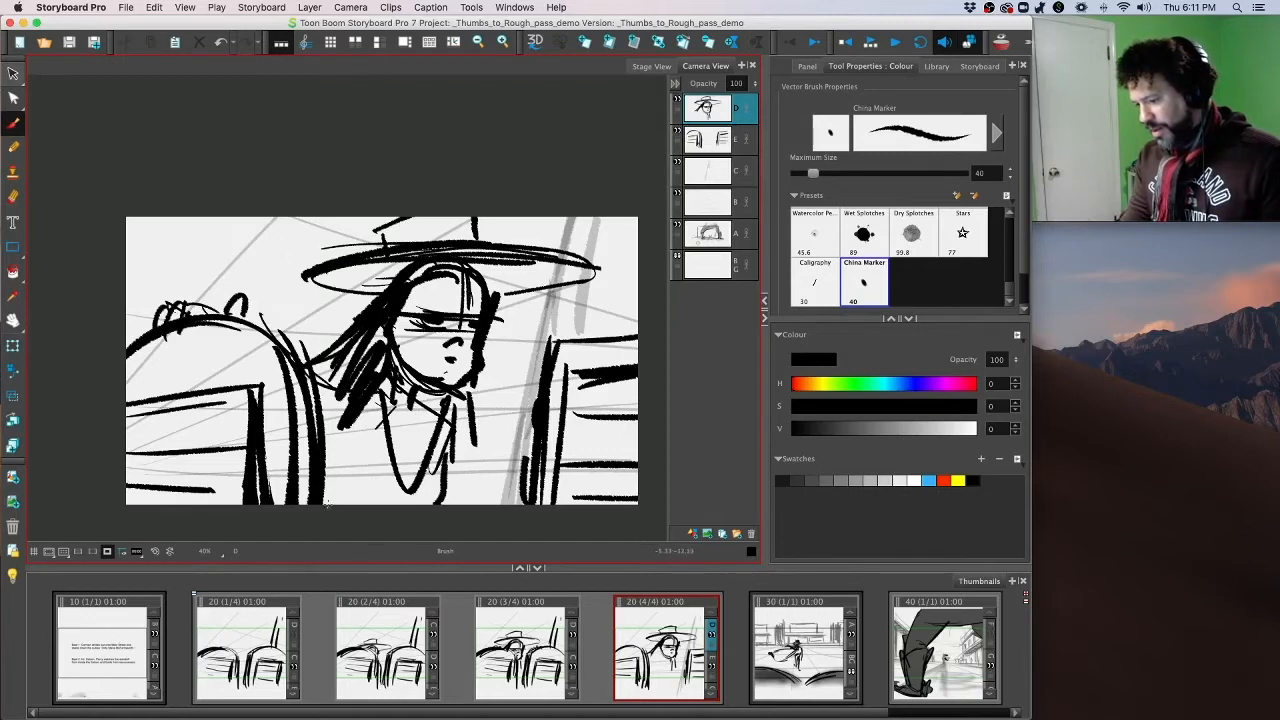
pyautogui.moveTo(462, 399); pyautogui.dragTo(636, 341)
pyautogui.moveTo(470, 424); pyautogui.dragTo(636, 347)
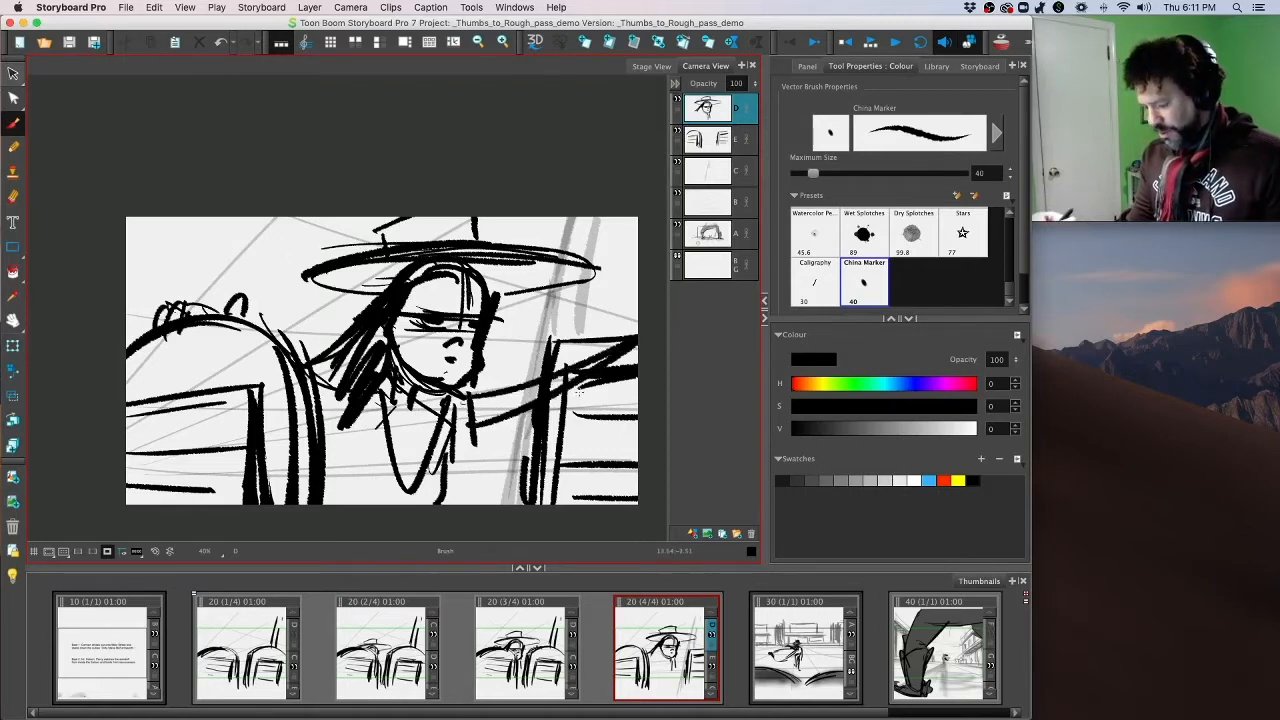
pyautogui.press('1')
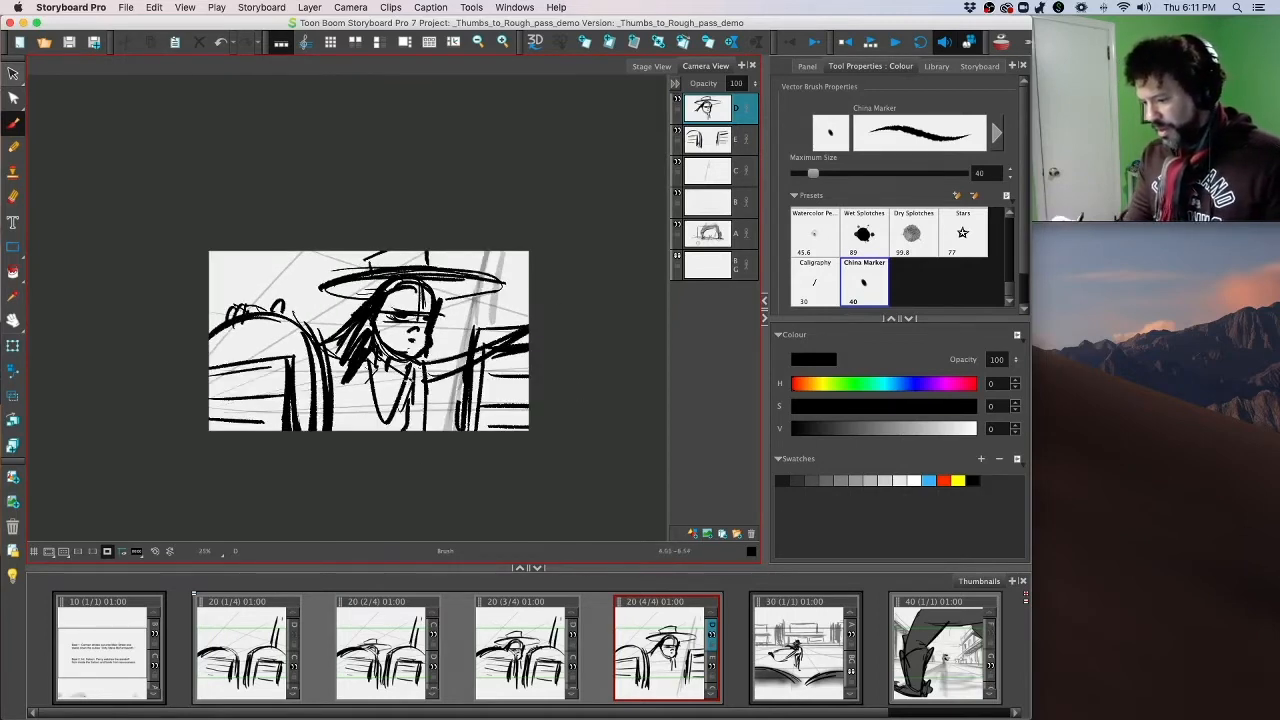
pyautogui.moveTo(412, 366)
pyautogui.mouseDown()
pyautogui.moveTo(401, 461)
pyautogui.moveTo(433, 499)
pyautogui.mouseUp()
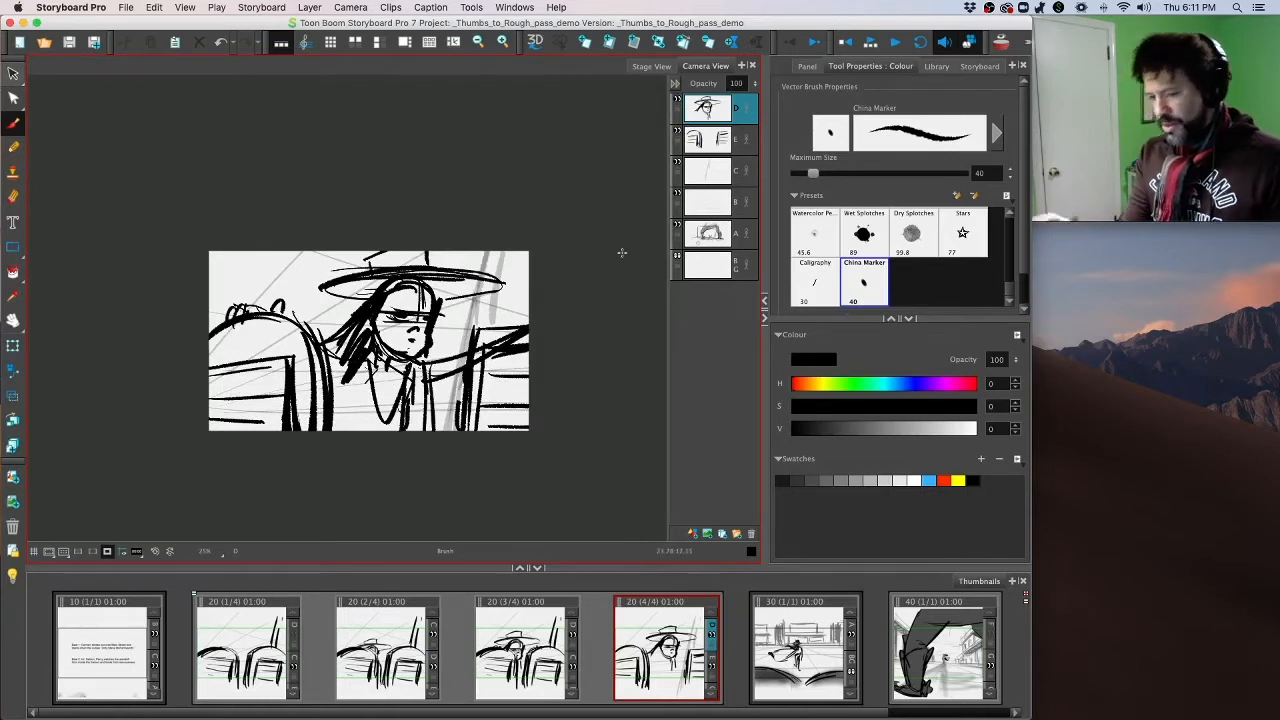
# Step: Delete the eye, nose and mouth strokes from the figure's face on layer D
pyautogui.hotkey('alt', 's')
pyautogui.click(405, 314)
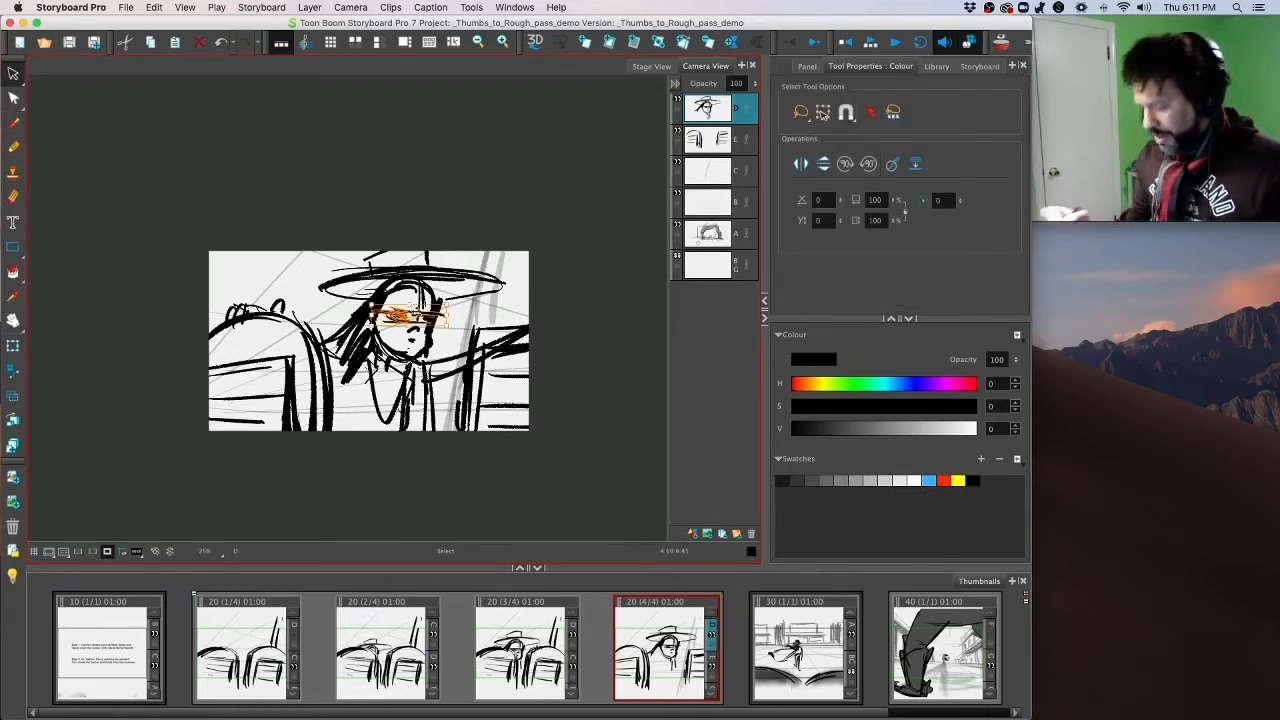
pyautogui.press('Delete')
pyautogui.press('2')
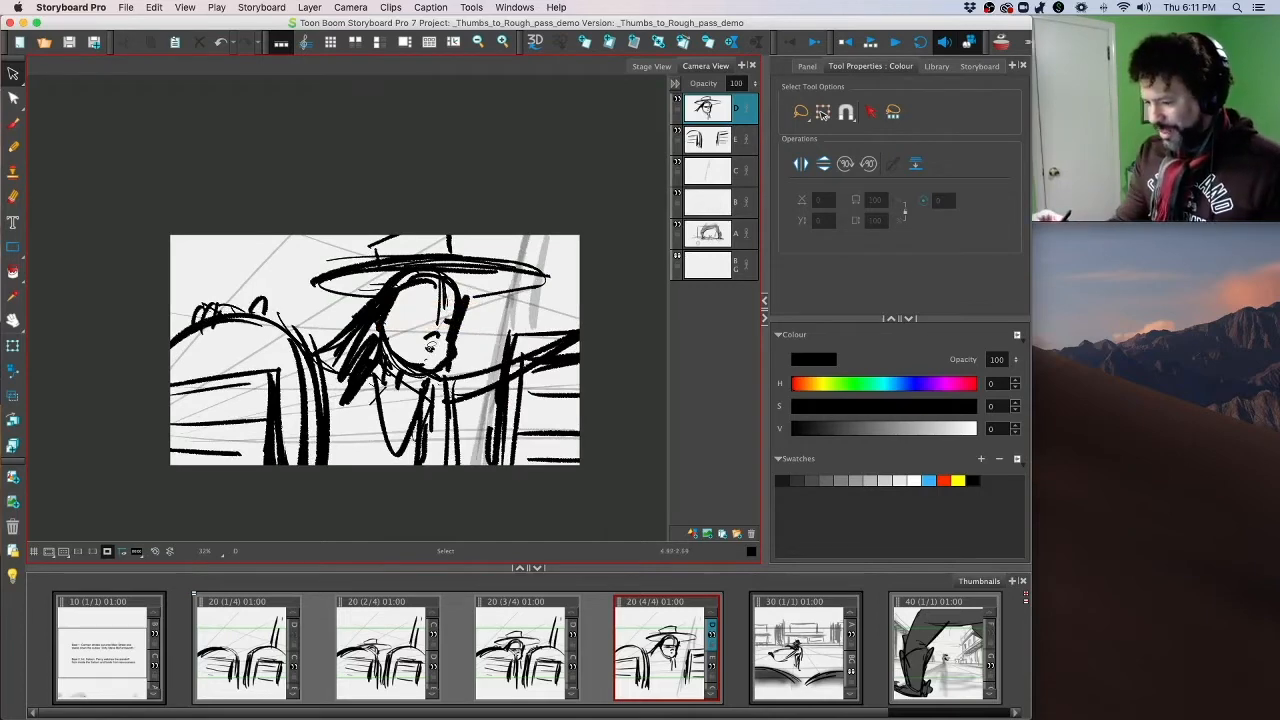
pyautogui.press('2')
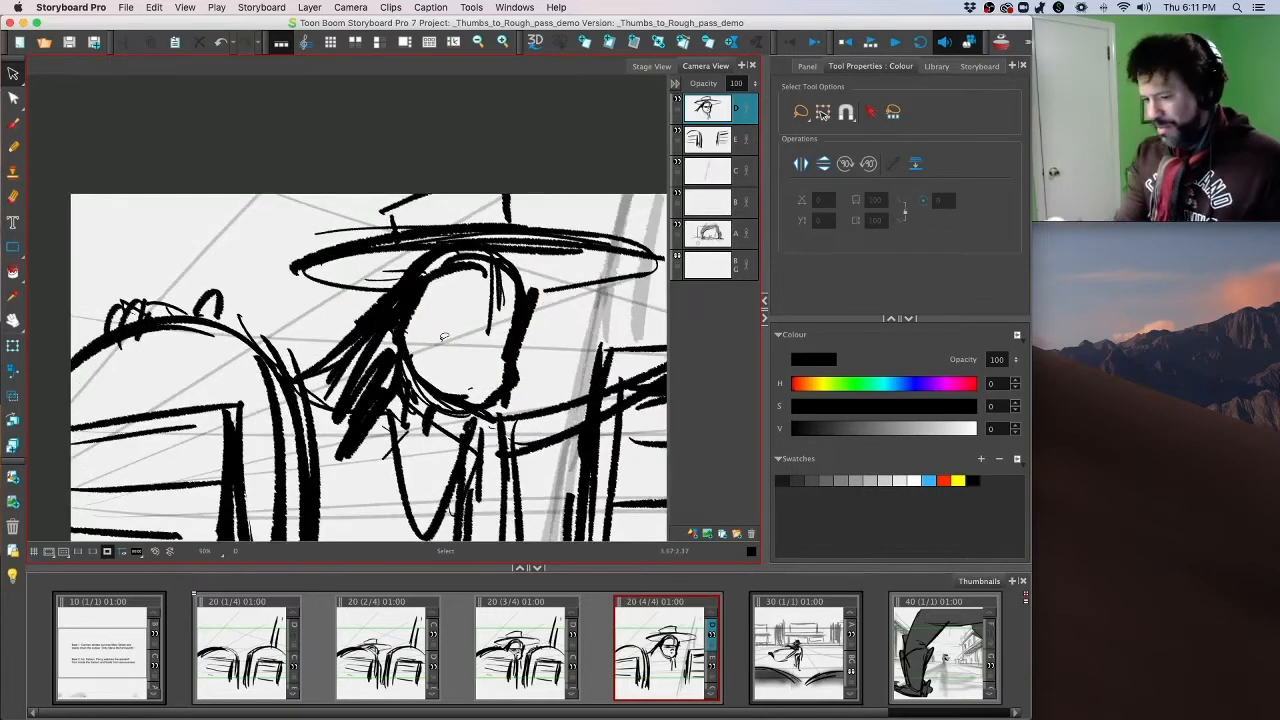
# Step: Draw a curved centre line down the right side of the face with the China Marker and add hair strands beside the right cheek
pyautogui.click(14, 121)
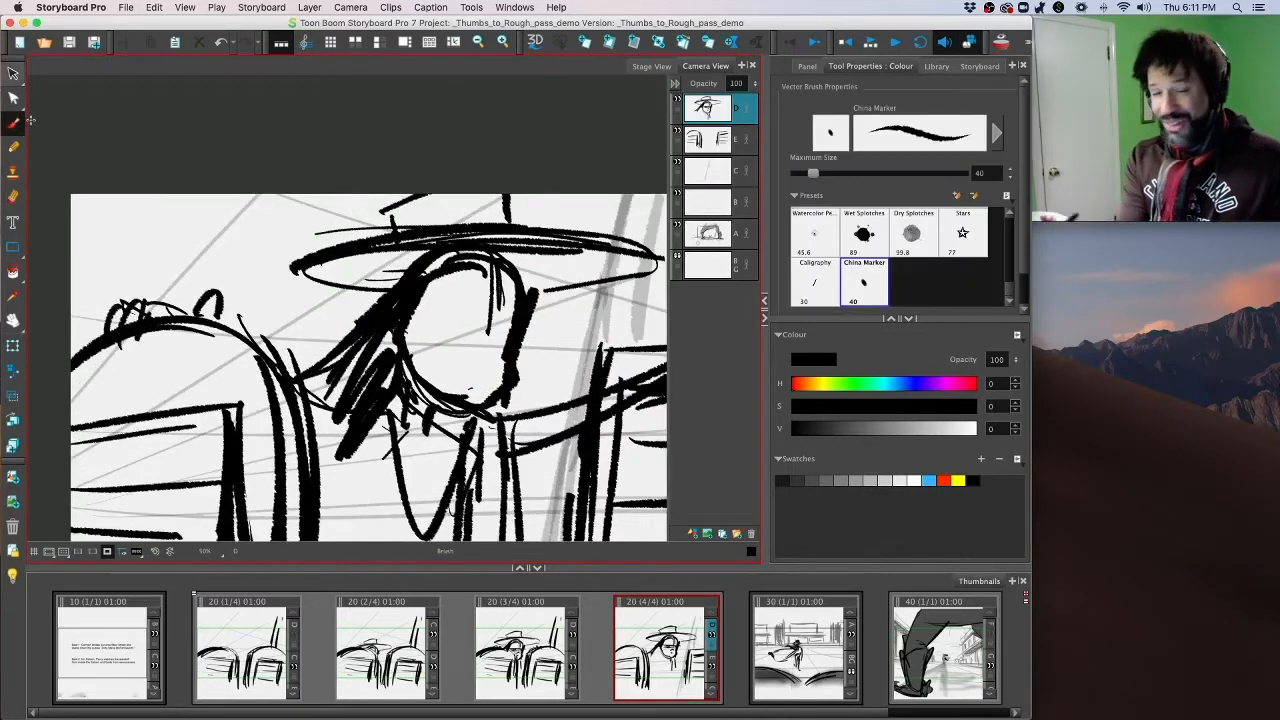
pyautogui.moveTo(490, 270); pyautogui.dragTo(465, 395)
pyautogui.press('super+z')
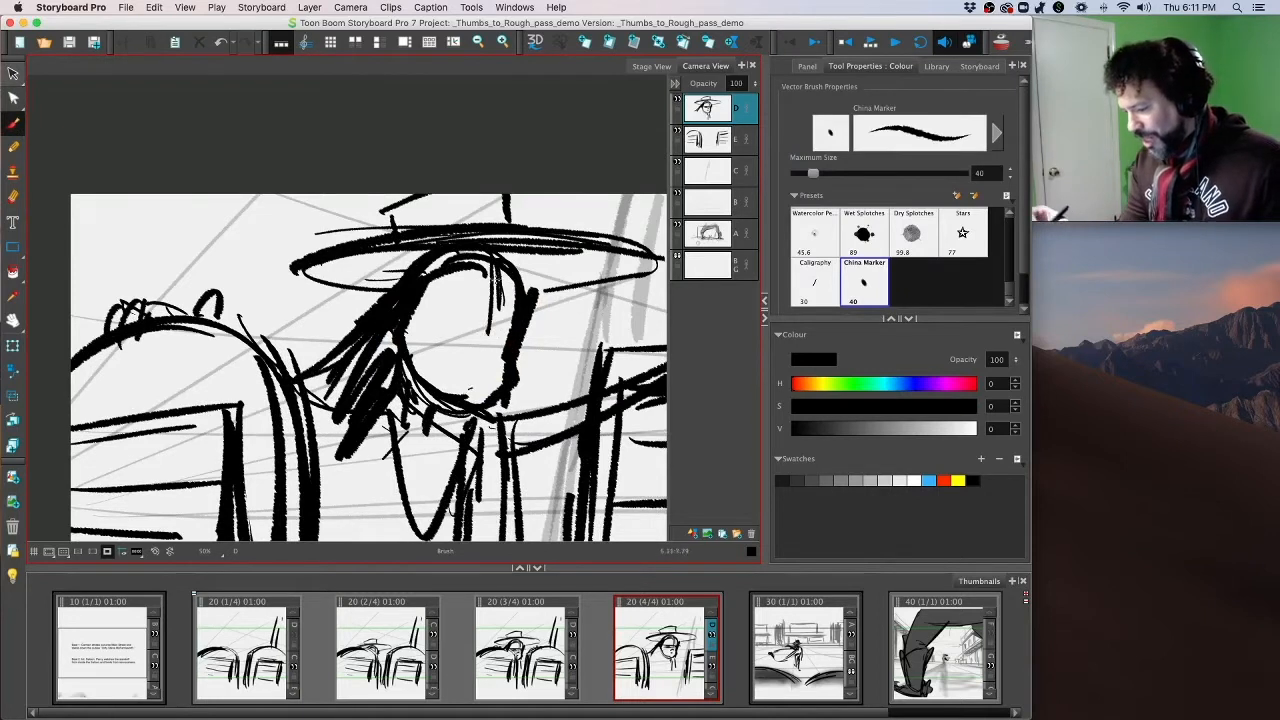
pyautogui.moveTo(495, 265); pyautogui.dragTo(476, 402)
pyautogui.moveTo(500, 285); pyautogui.dragTo(528, 365)
pyautogui.moveTo(542, 278); pyautogui.dragTo(536, 424)
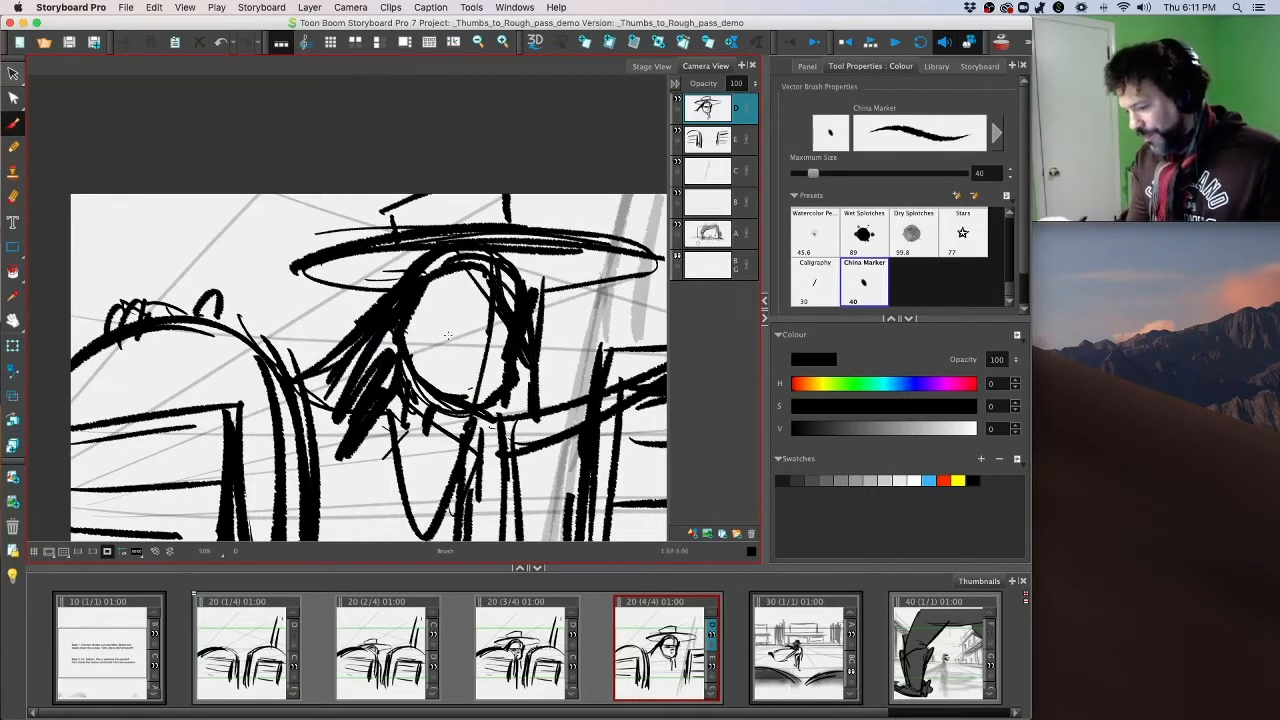
# Step: Redraw the angry brow, eyes, nose and mouth around the new centre line, turning the face to the right
pyautogui.moveTo(448, 336)
pyautogui.mouseDown()
pyautogui.moveTo(514, 337)
pyautogui.moveTo(424, 322)
pyautogui.moveTo(530, 334)
pyautogui.moveTo(447, 327)
pyautogui.moveTo(496, 382)
pyautogui.mouseUp()
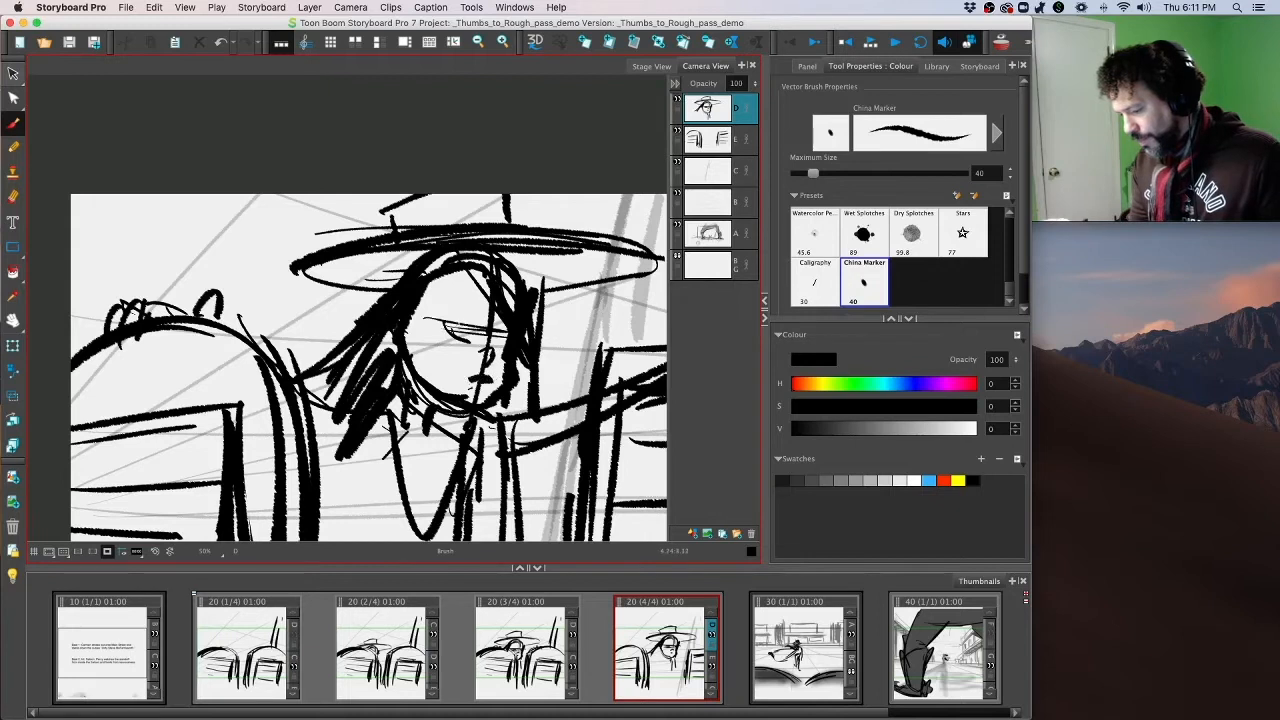
pyautogui.moveTo(438, 320); pyautogui.dragTo(498, 338)
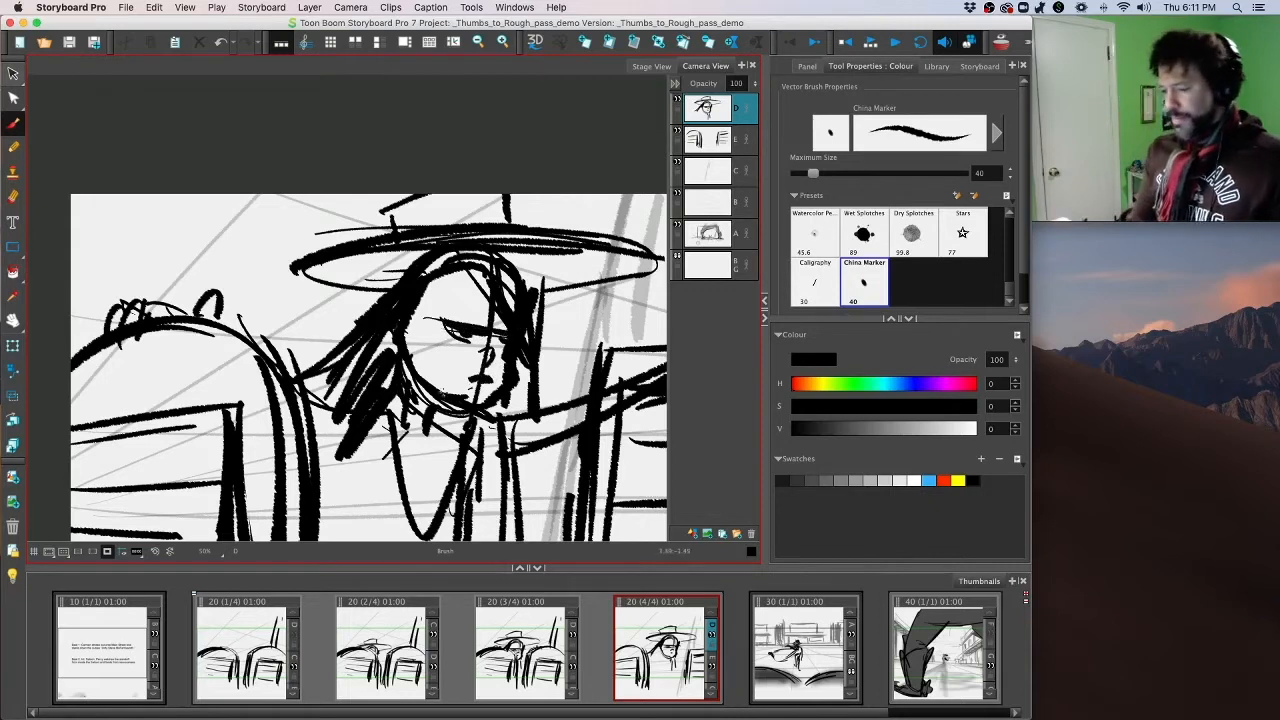
pyautogui.moveTo(416, 374); pyautogui.dragTo(466, 390)
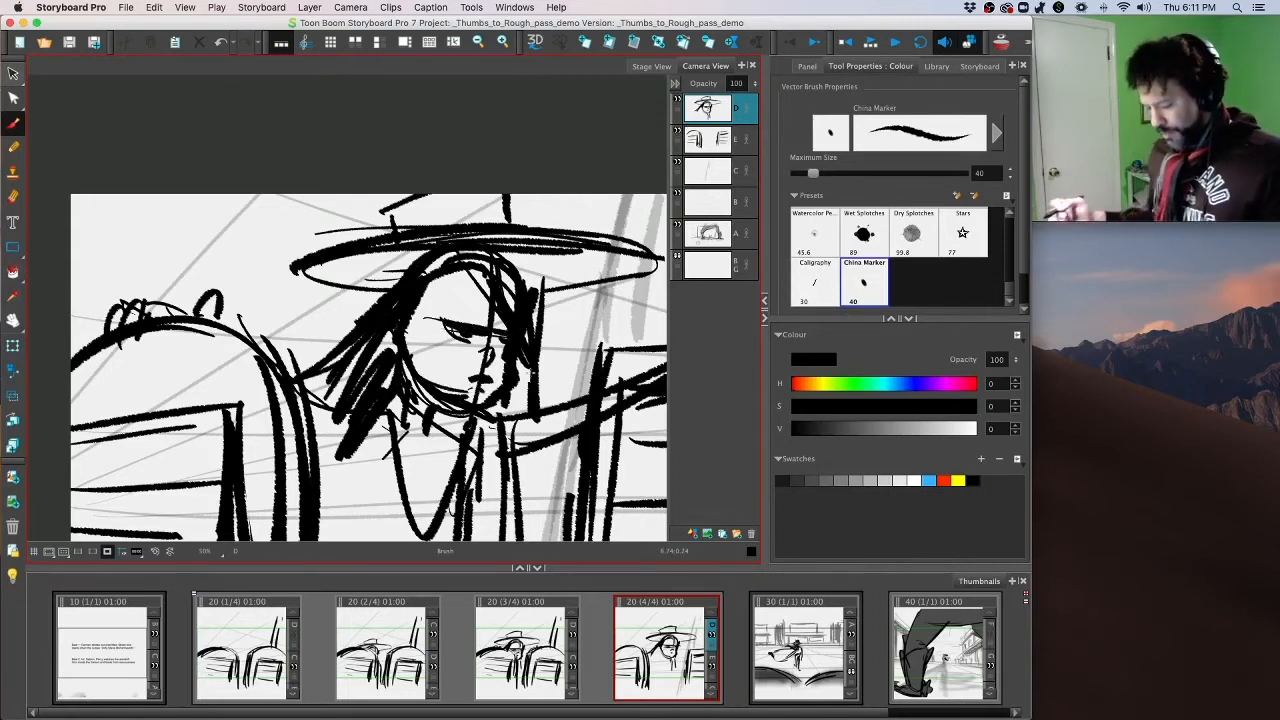
# Step: Fill in the underside of the hat brim and sketch short body contour strokes beside the left arch
pyautogui.moveTo(318, 274)
pyautogui.mouseDown()
pyautogui.moveTo(403, 258)
pyautogui.moveTo(383, 263)
pyautogui.moveTo(645, 258)
pyautogui.mouseUp()
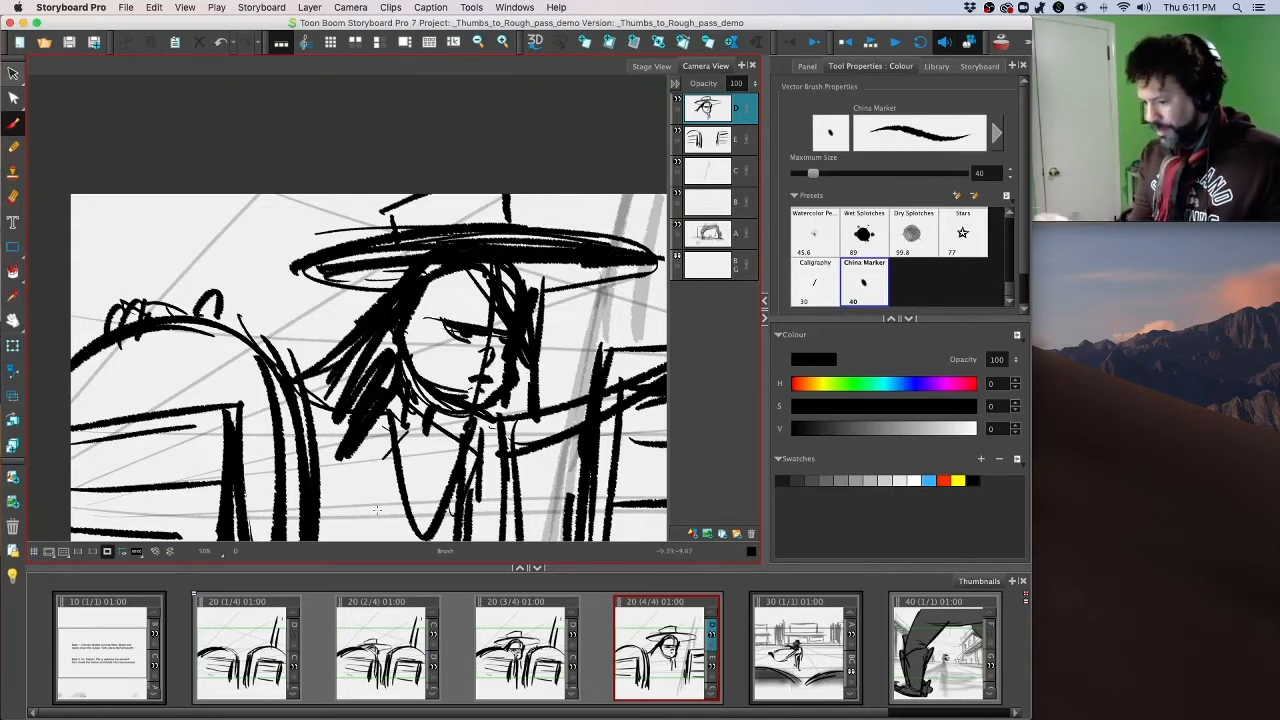
pyautogui.moveTo(326, 468); pyautogui.dragTo(352, 486)
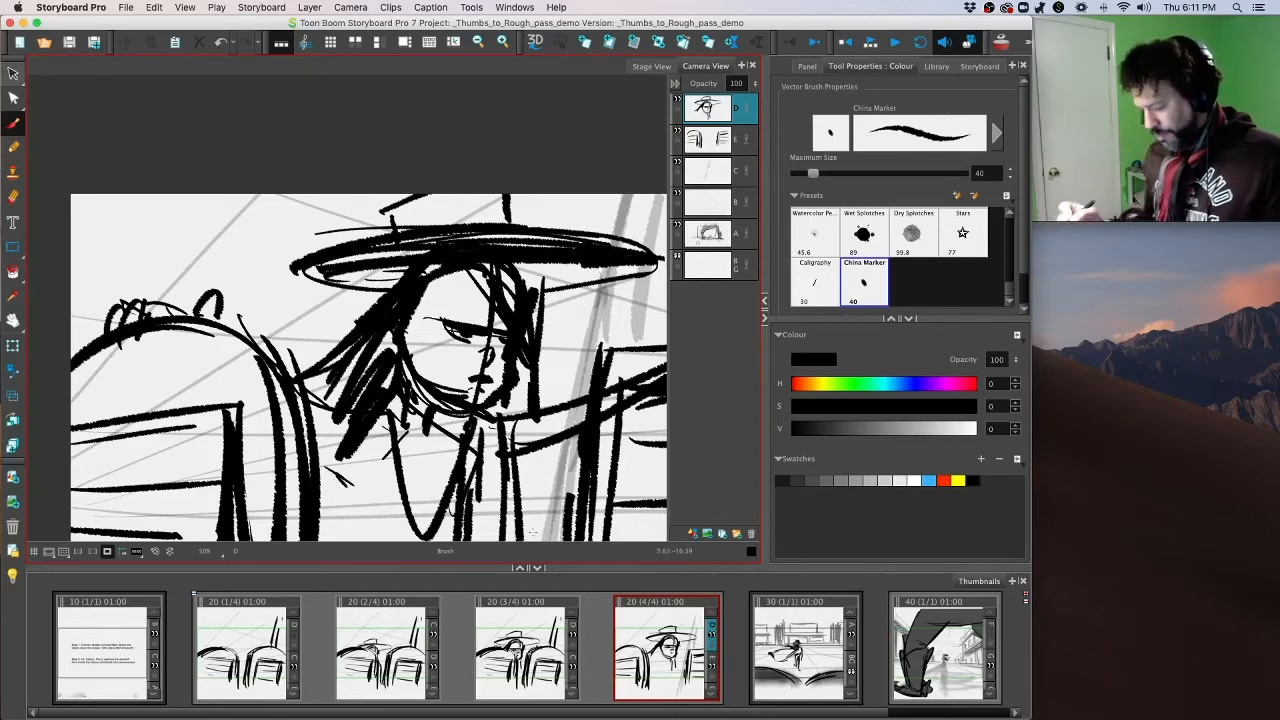
pyautogui.press('1')
pyautogui.press('1')
pyautogui.moveTo(352, 398); pyautogui.dragTo(340, 430)
pyautogui.press('super+z')
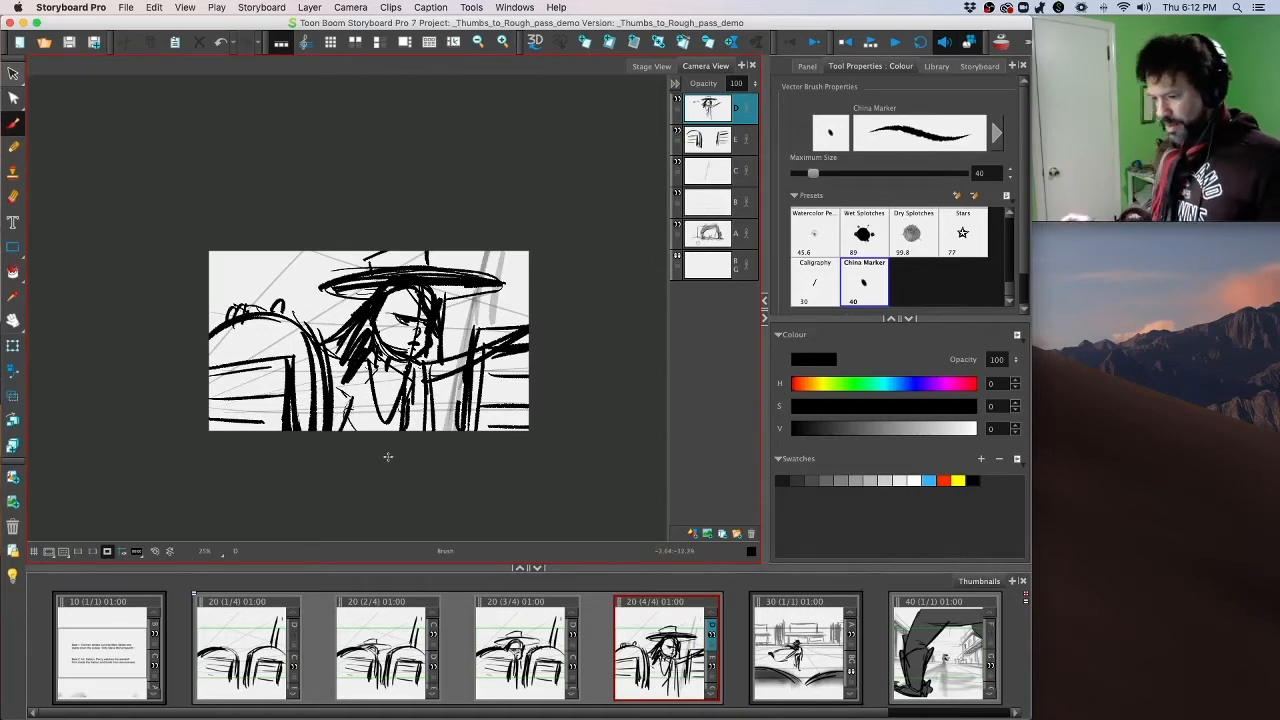
# Step: Step back and forth through scene 20's panels to review the figure's approach
pyautogui.press('Left')
pyautogui.press('Right')
pyautogui.press('Left')
pyautogui.press('Left')
pyautogui.press('Left')
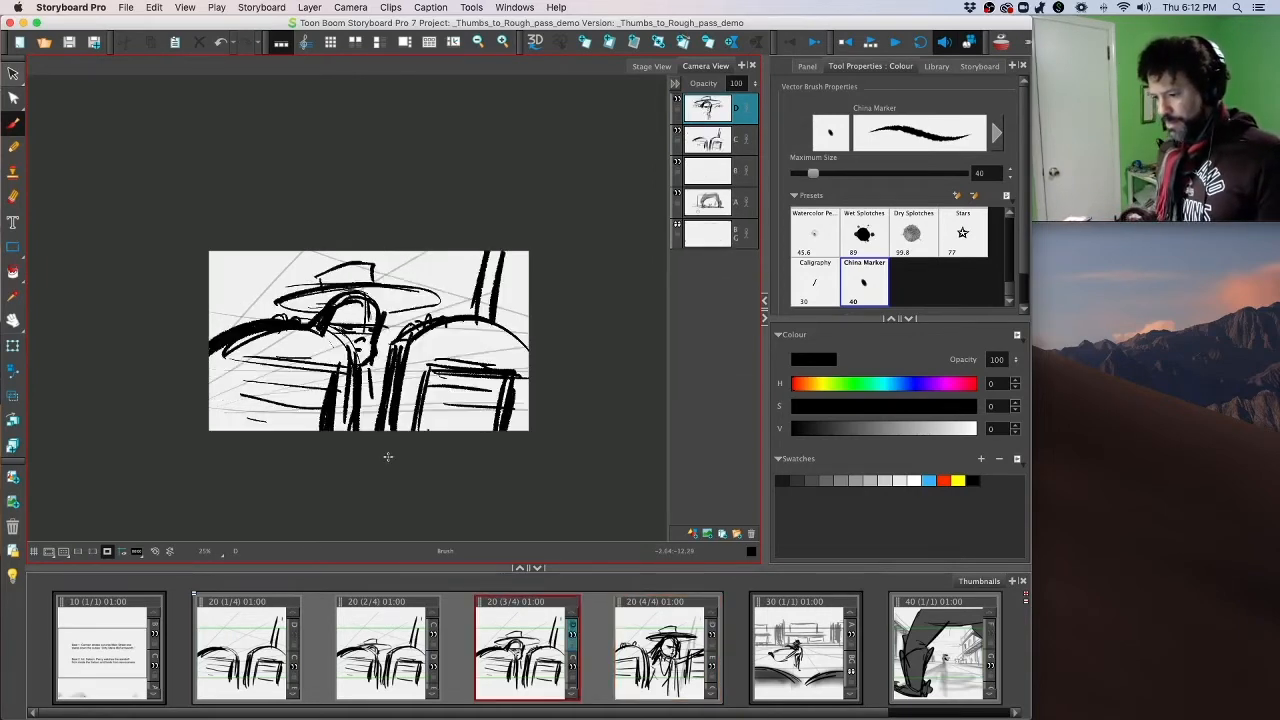
pyautogui.press('Right')
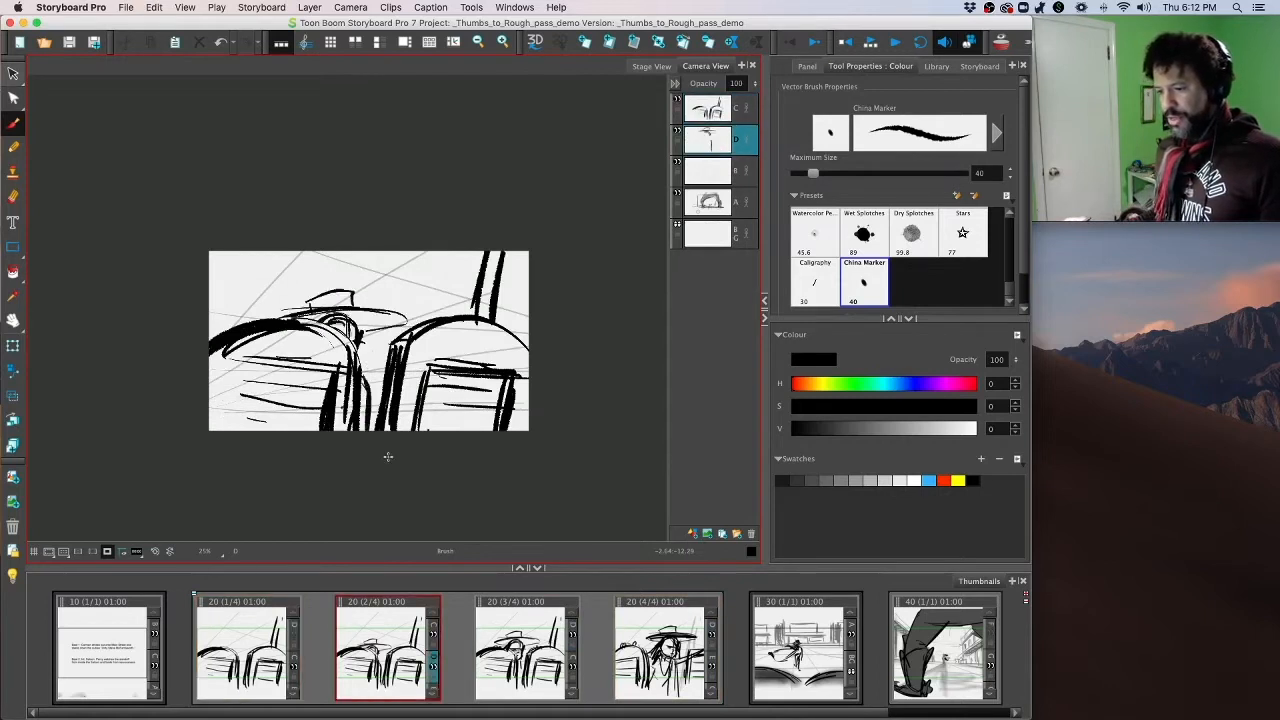
pyautogui.press('Right')
pyautogui.press('Right')
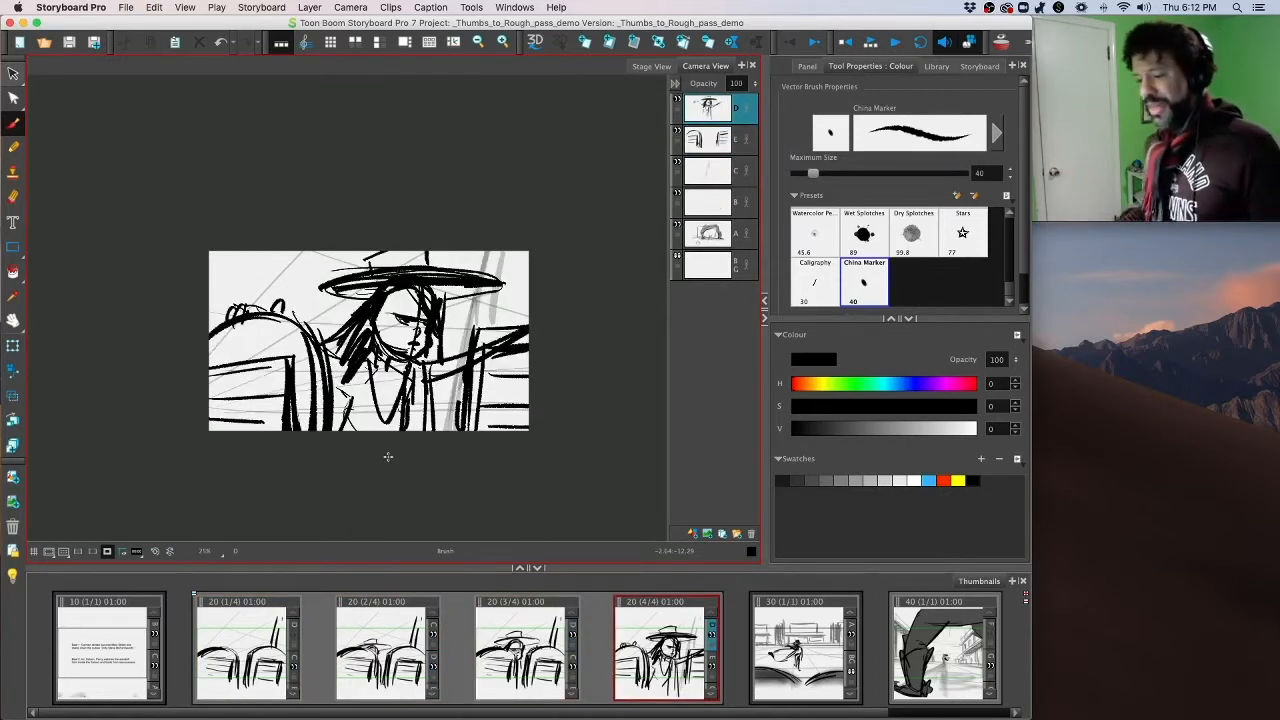
# Step: Duplicate scene 20's last panel, then enlarge the figure on the copy's layer D and shift it to the right
pyautogui.rightClick(650, 630)
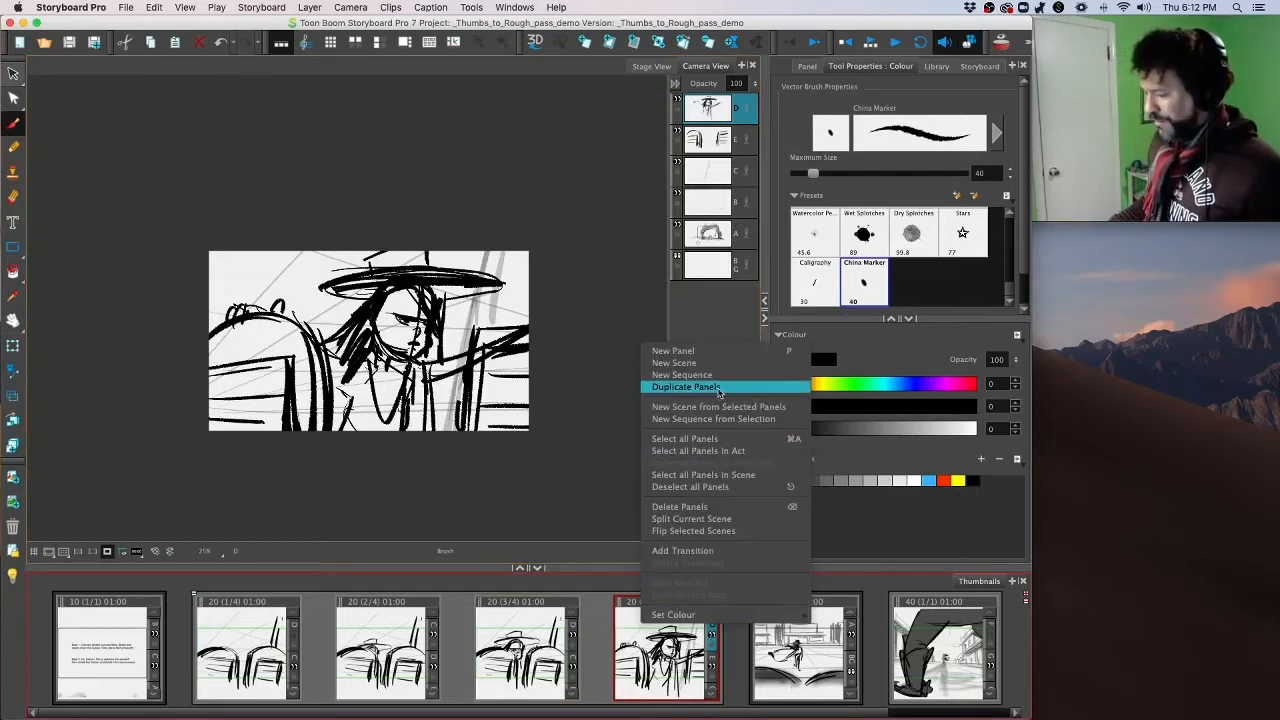
pyautogui.click(718, 392)
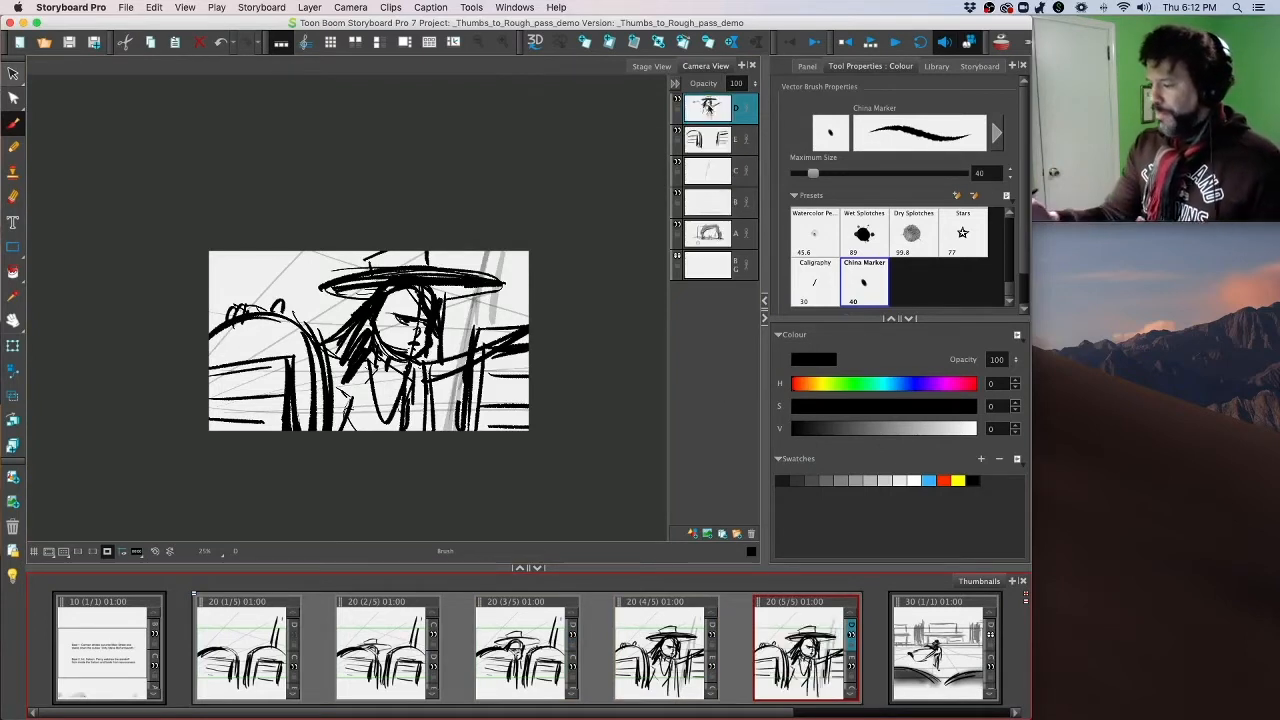
pyautogui.click(709, 112)
pyautogui.hotkey('alt', 's')
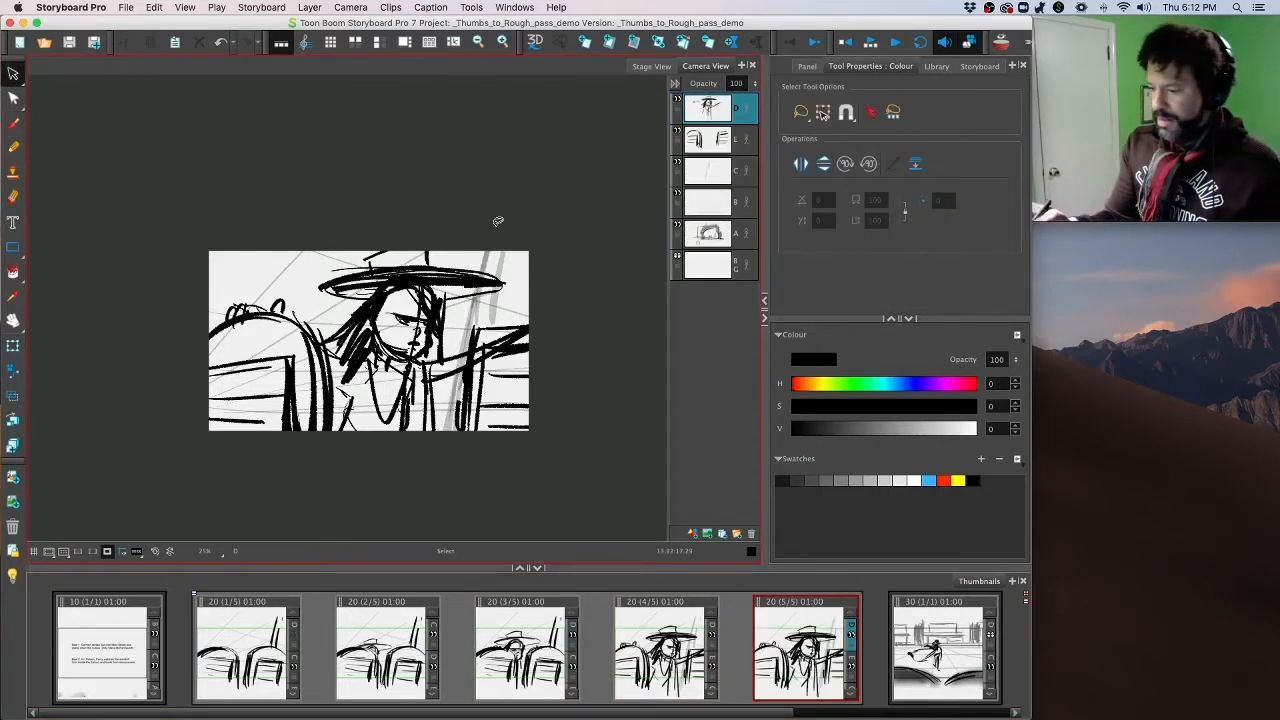
pyautogui.moveTo(495, 216)
pyautogui.mouseDown()
pyautogui.moveTo(221, 257)
pyautogui.moveTo(617, 371)
pyautogui.moveTo(625, 320)
pyautogui.mouseUp()
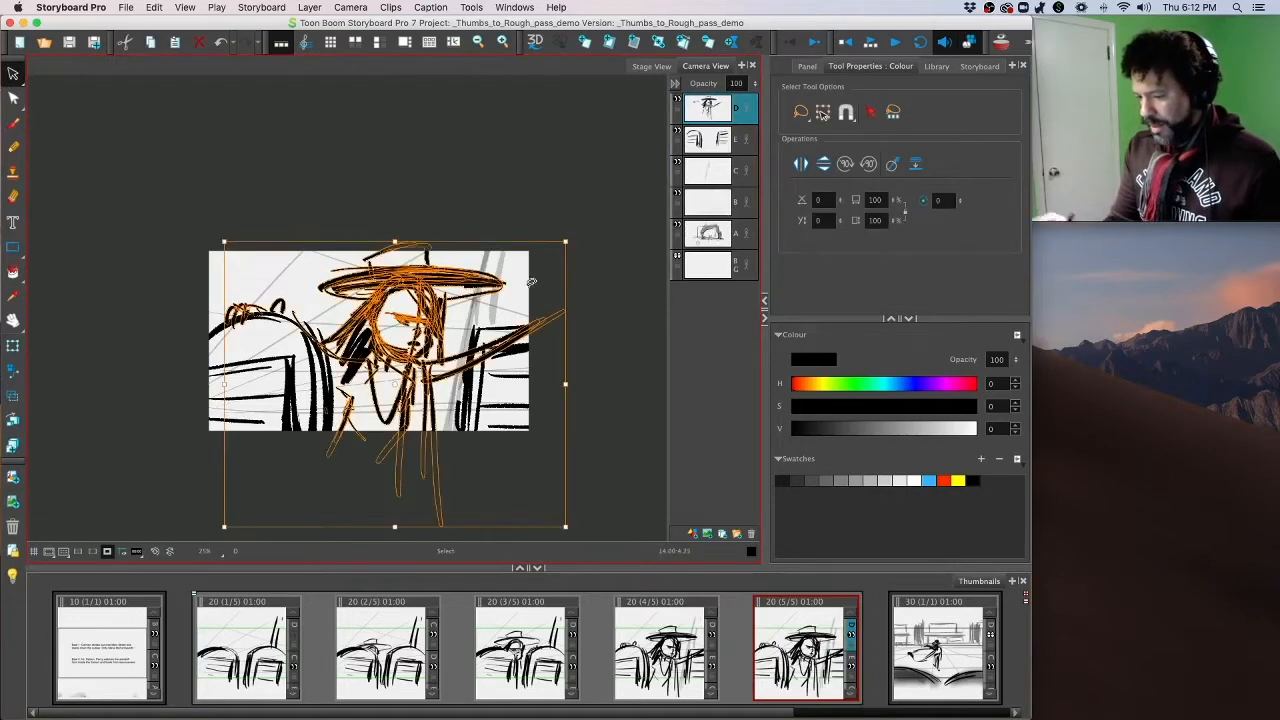
pyautogui.moveTo(567, 241); pyautogui.dragTo(608, 208)
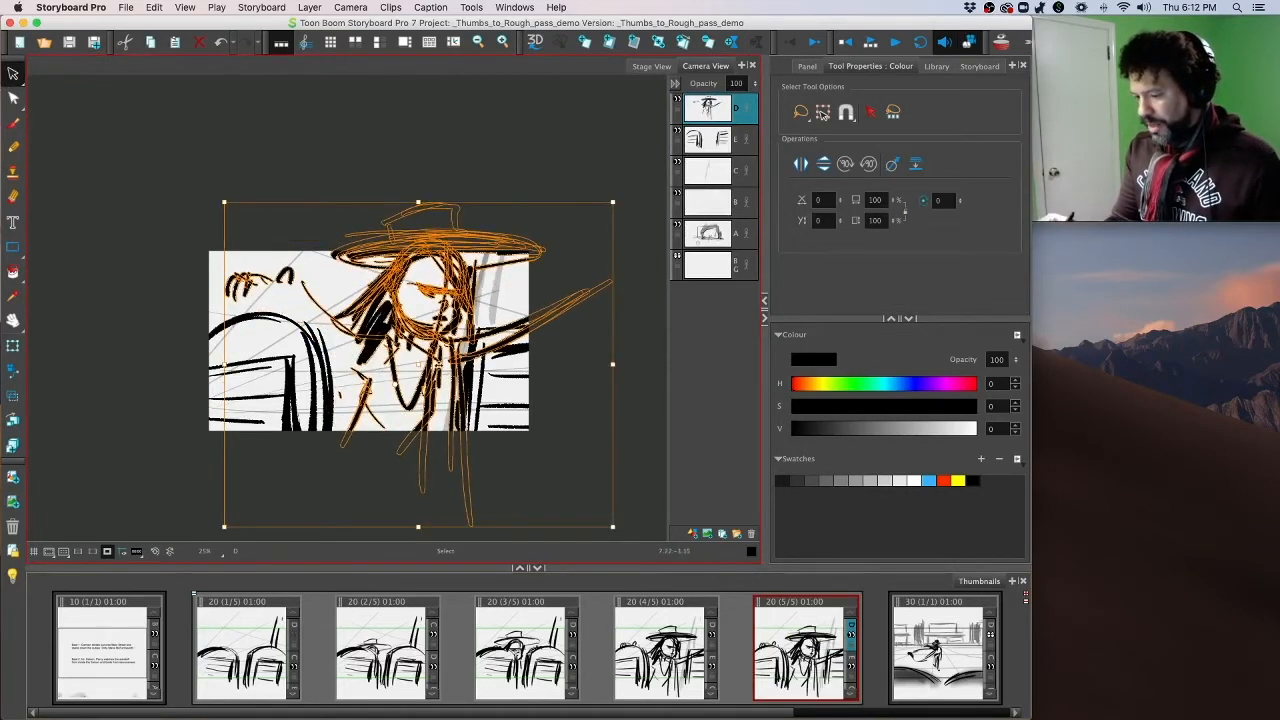
pyautogui.moveTo(436, 374); pyautogui.dragTo(484, 372)
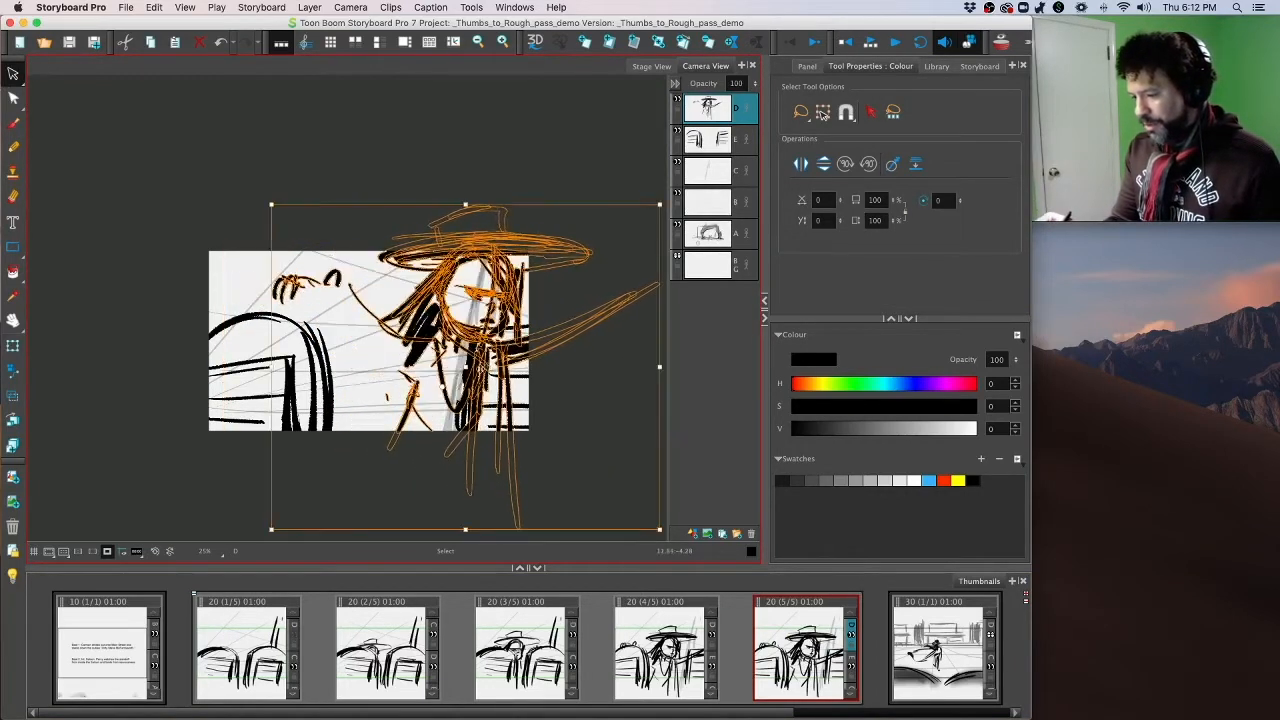
# Step: Delete the left hand and the outstretched arm strokes from the enlarged figure on layer D
pyautogui.hotkey('ctrl', 'z')
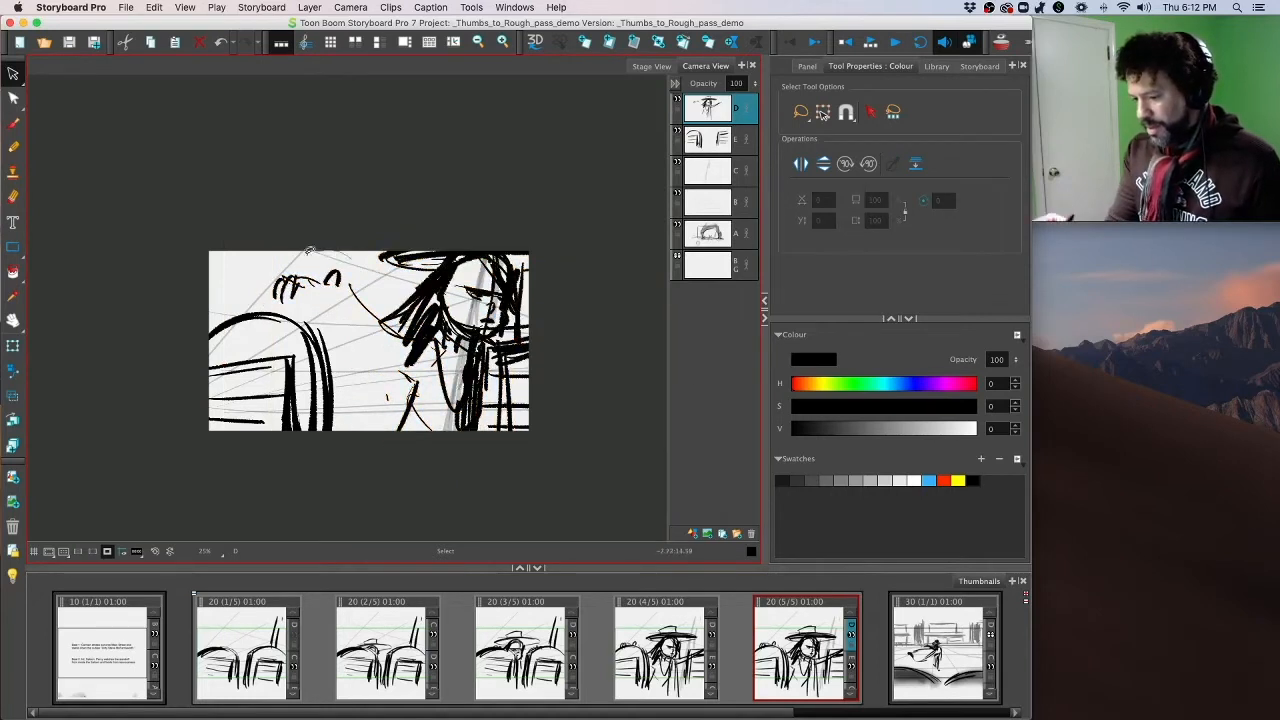
pyautogui.moveTo(300, 250); pyautogui.dragTo(404, 289)
pyautogui.hotkey('ctrl', 'shift', 'z')
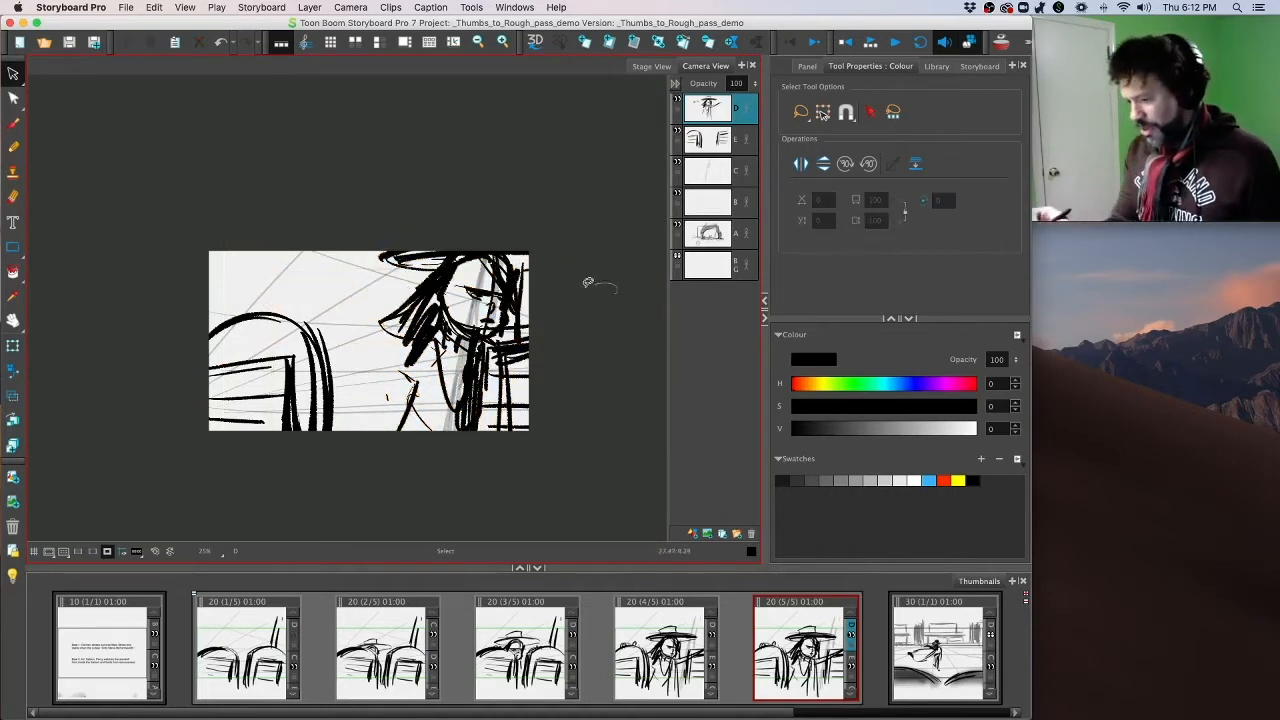
pyautogui.hotkey('ctrl', 'shift', 'z')
pyautogui.press('Delete')
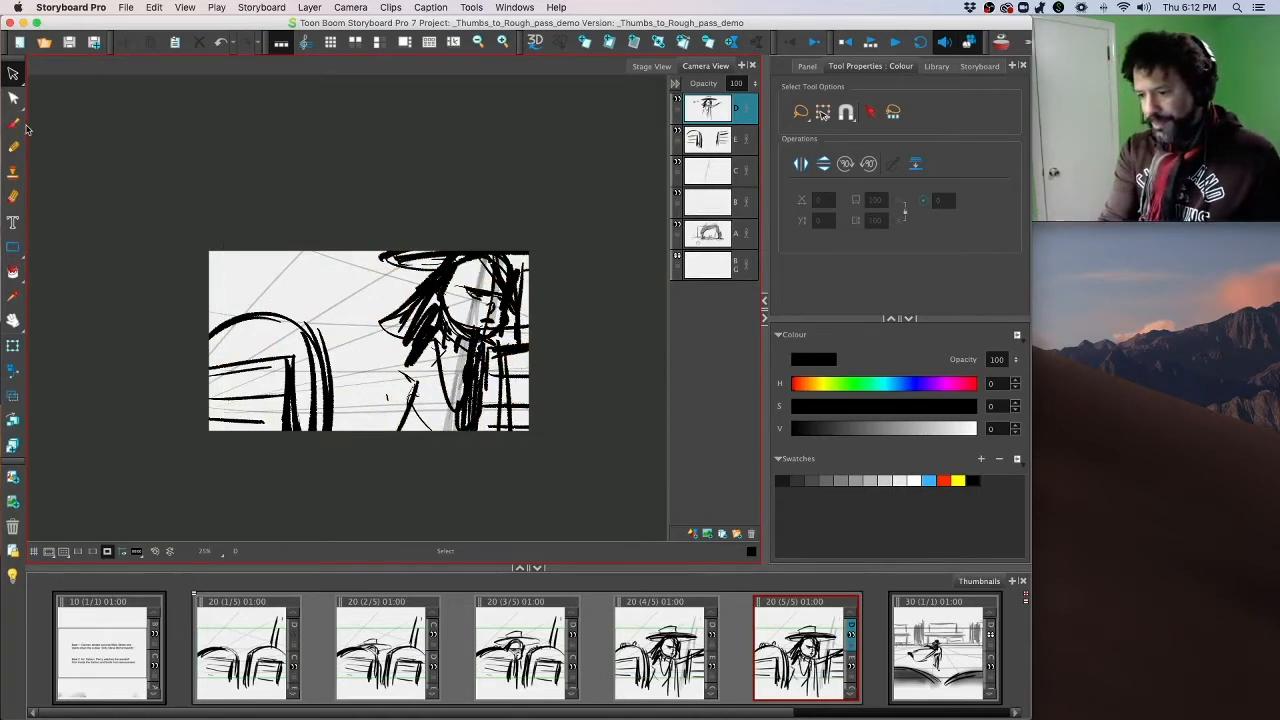
pyautogui.click(411, 351)
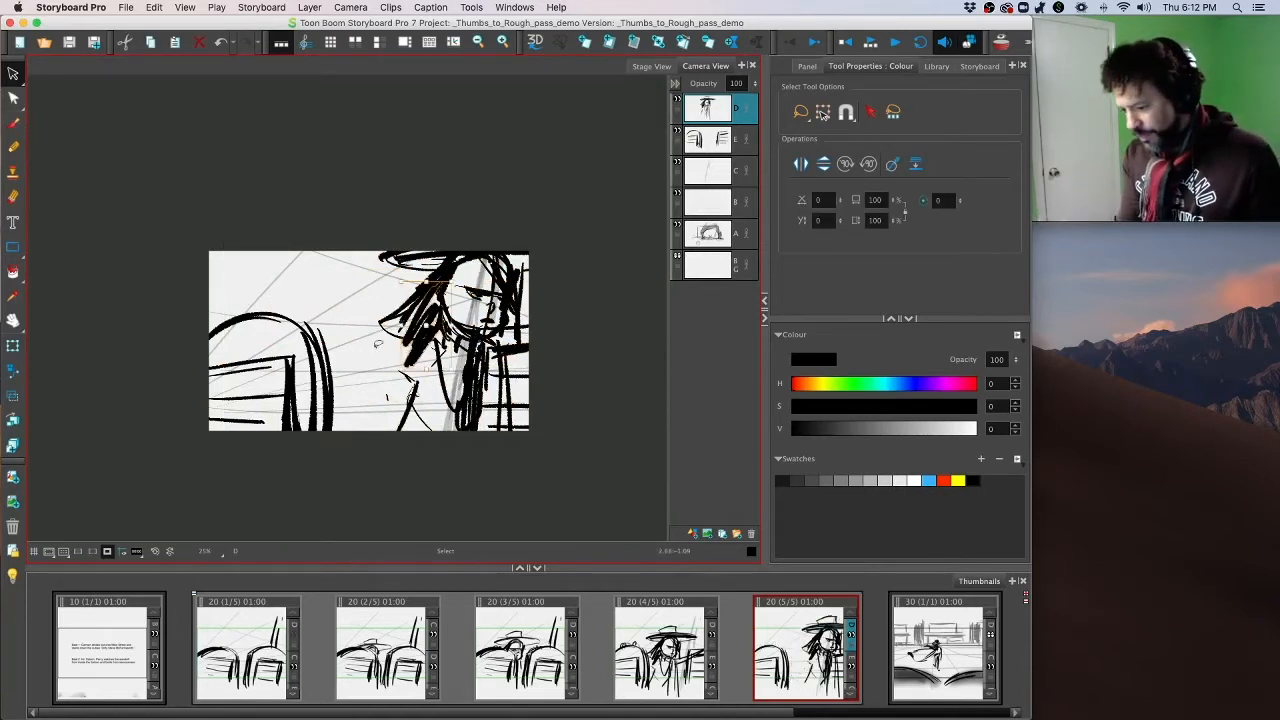
# Step: Draw the figure's left shoulder and lowered arm with the China Marker, adding a body line below the hair
pyautogui.click(13, 122)
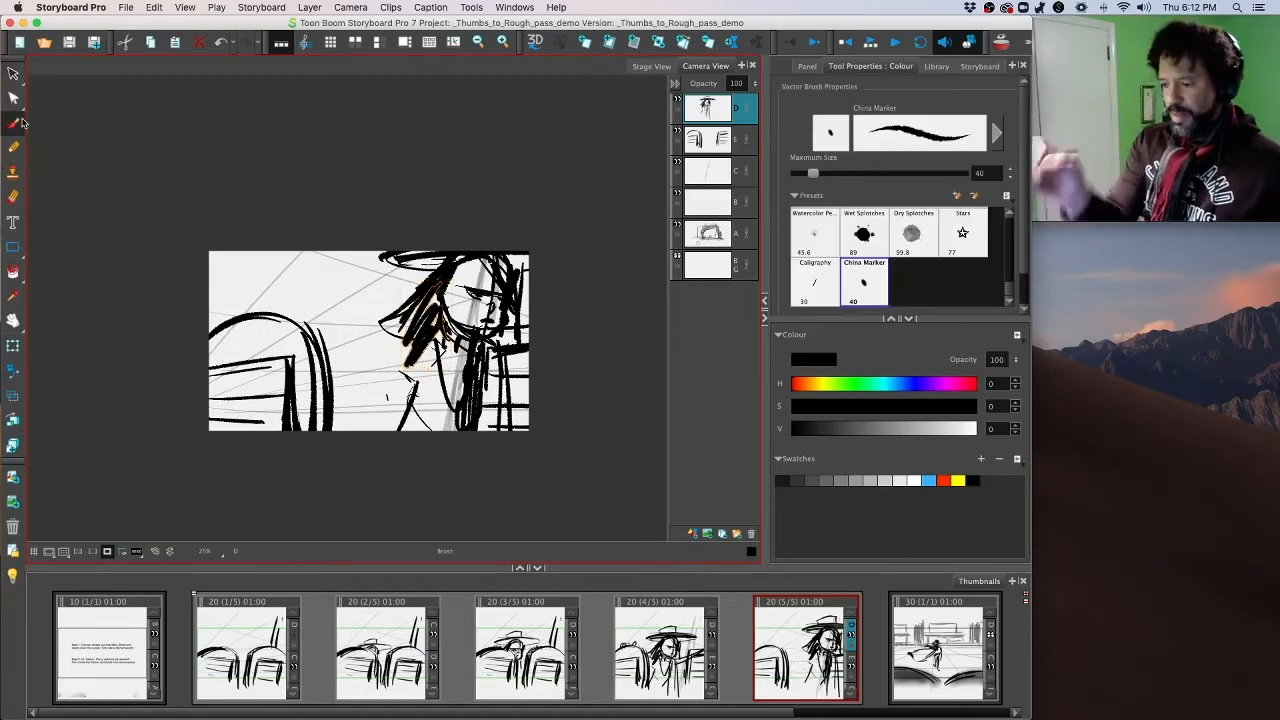
pyautogui.moveTo(408, 351)
pyautogui.mouseDown()
pyautogui.moveTo(338, 393)
pyautogui.moveTo(350, 430)
pyautogui.moveTo(350, 418)
pyautogui.mouseUp()
pyautogui.moveTo(390, 380); pyautogui.dragTo(354, 430)
pyautogui.moveTo(410, 375)
pyautogui.mouseDown()
pyautogui.moveTo(350, 422)
pyautogui.moveTo(386, 394)
pyautogui.mouseUp()
pyautogui.moveTo(432, 346); pyautogui.dragTo(432, 502)
# Step: Hide the foreground arches on layer E in the duplicated panel
pyautogui.click(717, 142)
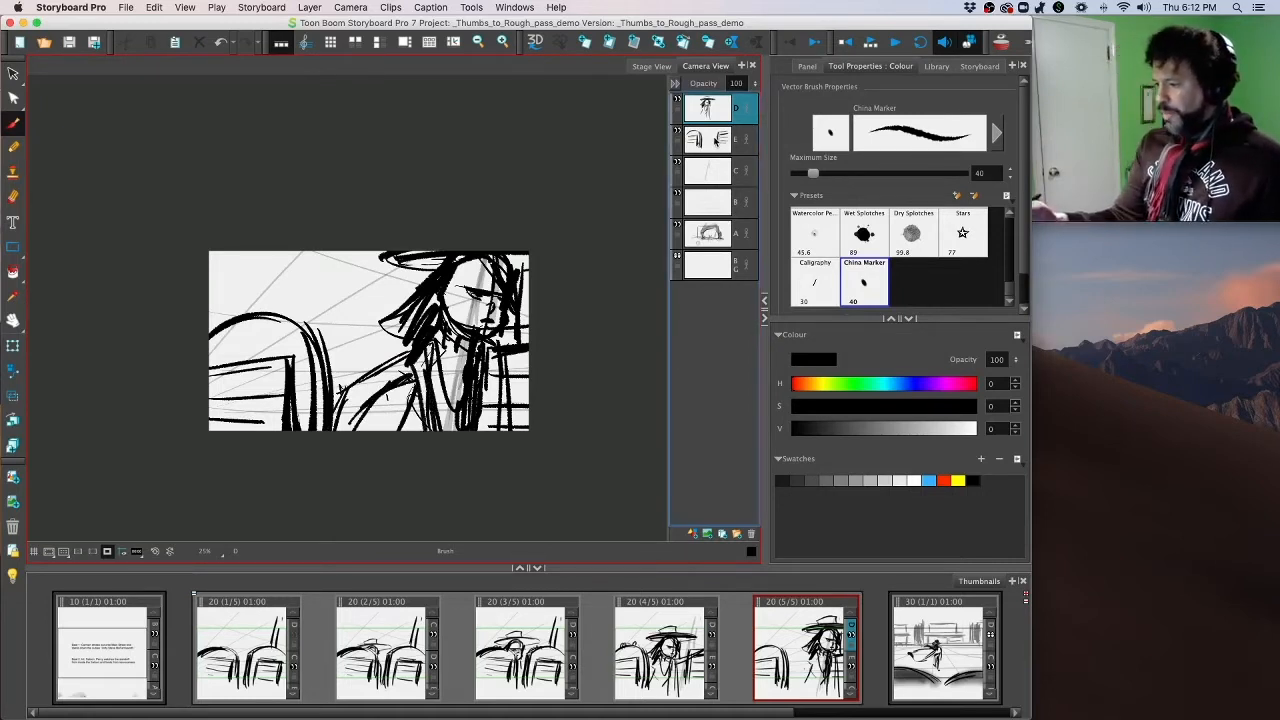
pyautogui.click(733, 85)
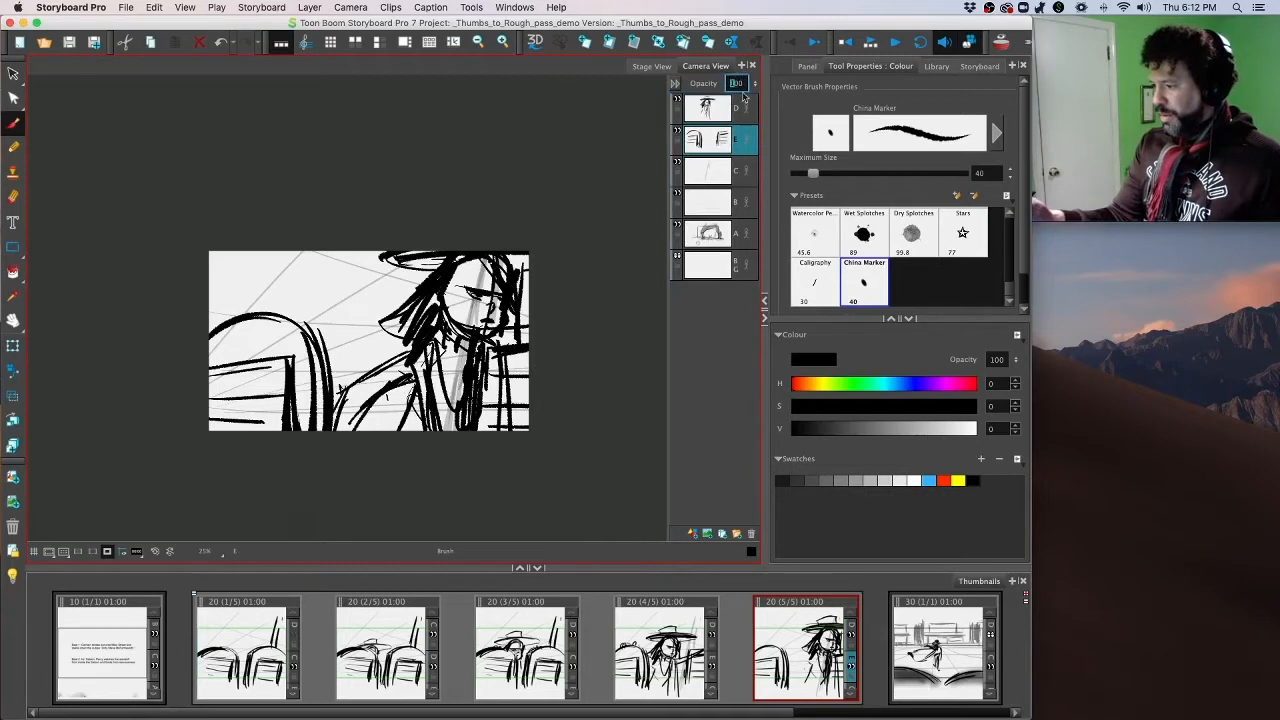
pyautogui.hotkey('ctrl', 'x')
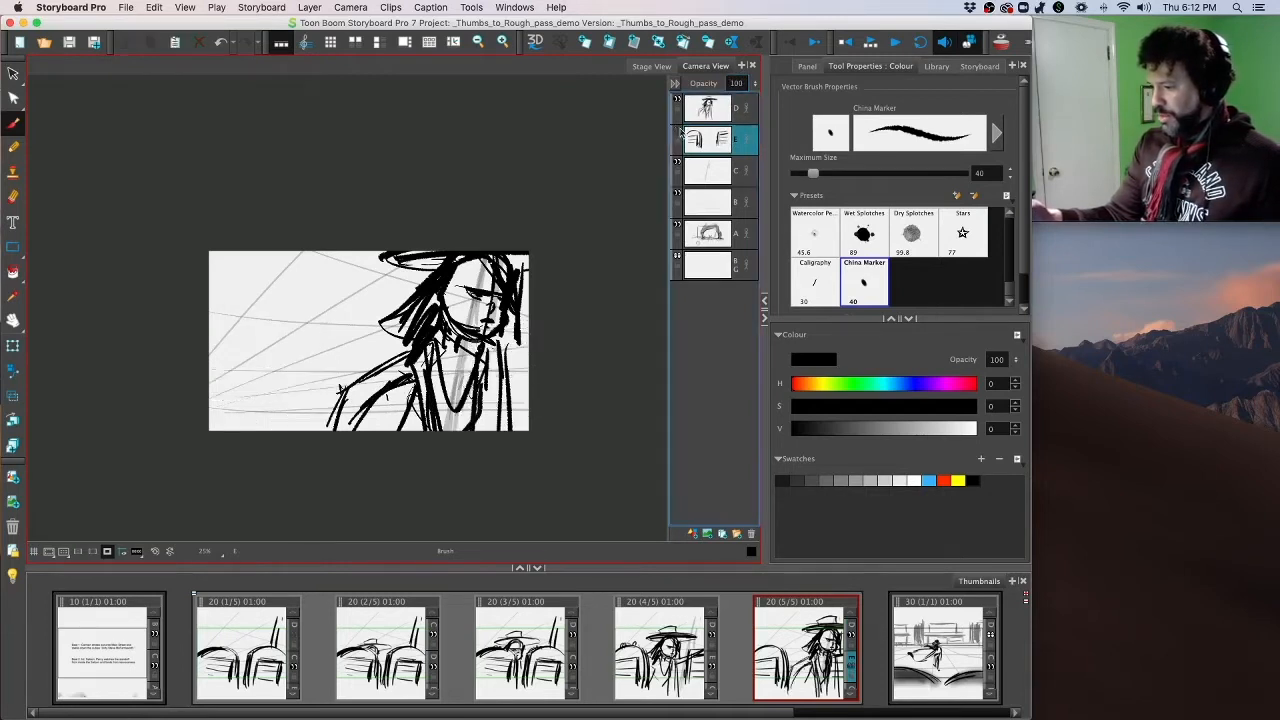
# Step: Copy the arches layer C from scene 20's first panel into its last panel and set the pasted layer's opacity to 50
pyautogui.click(232, 658)
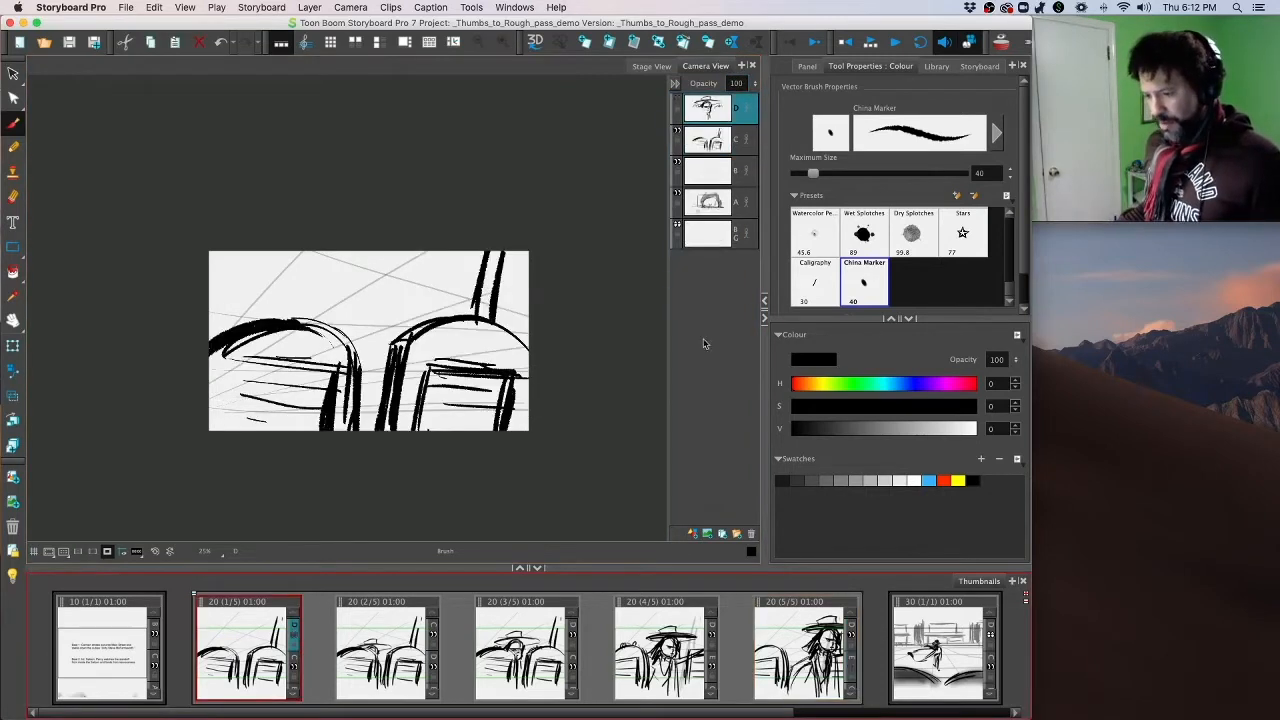
pyautogui.click(697, 147)
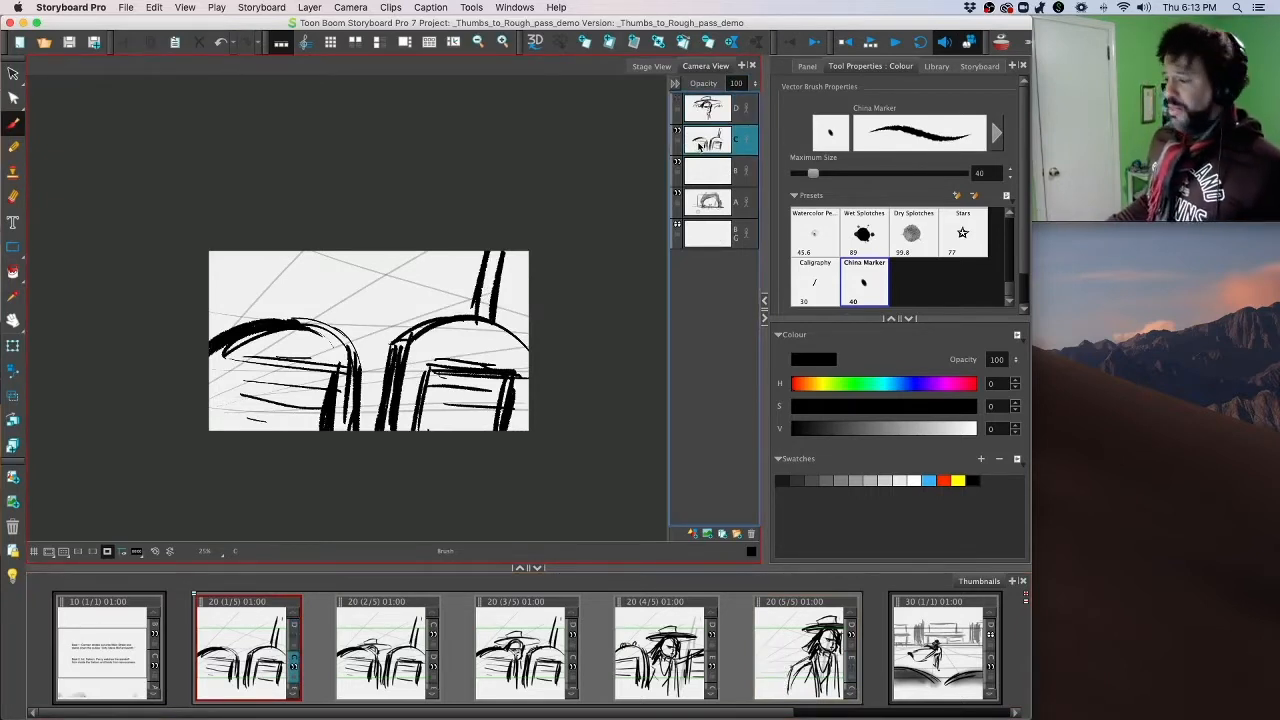
pyautogui.rightClick(700, 146)
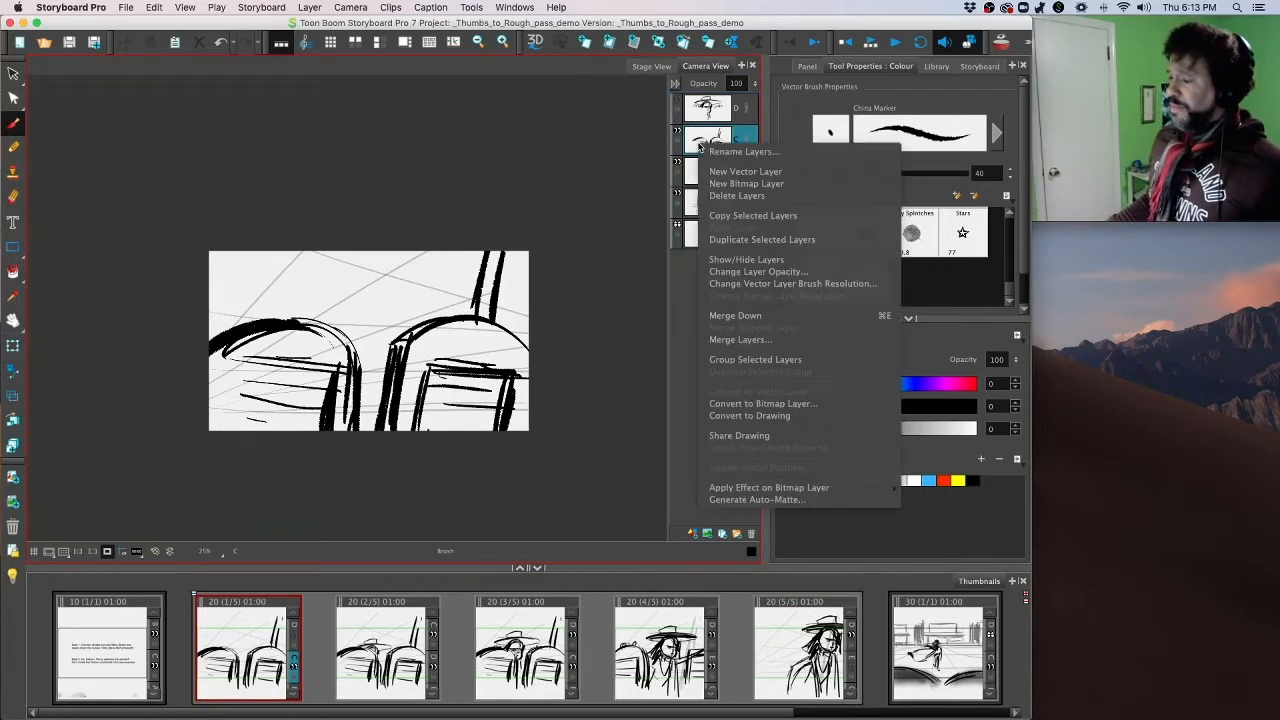
pyautogui.click(782, 218)
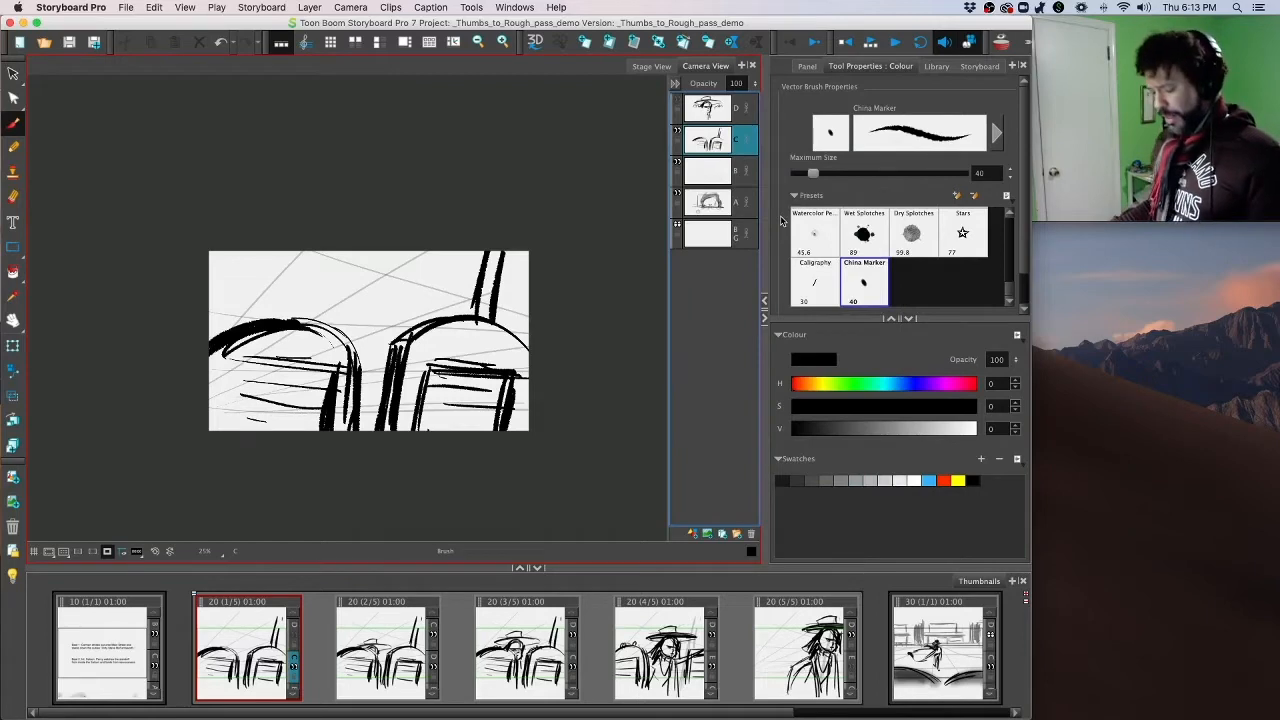
pyautogui.press('f')
pyautogui.press('f')
pyautogui.press('f')
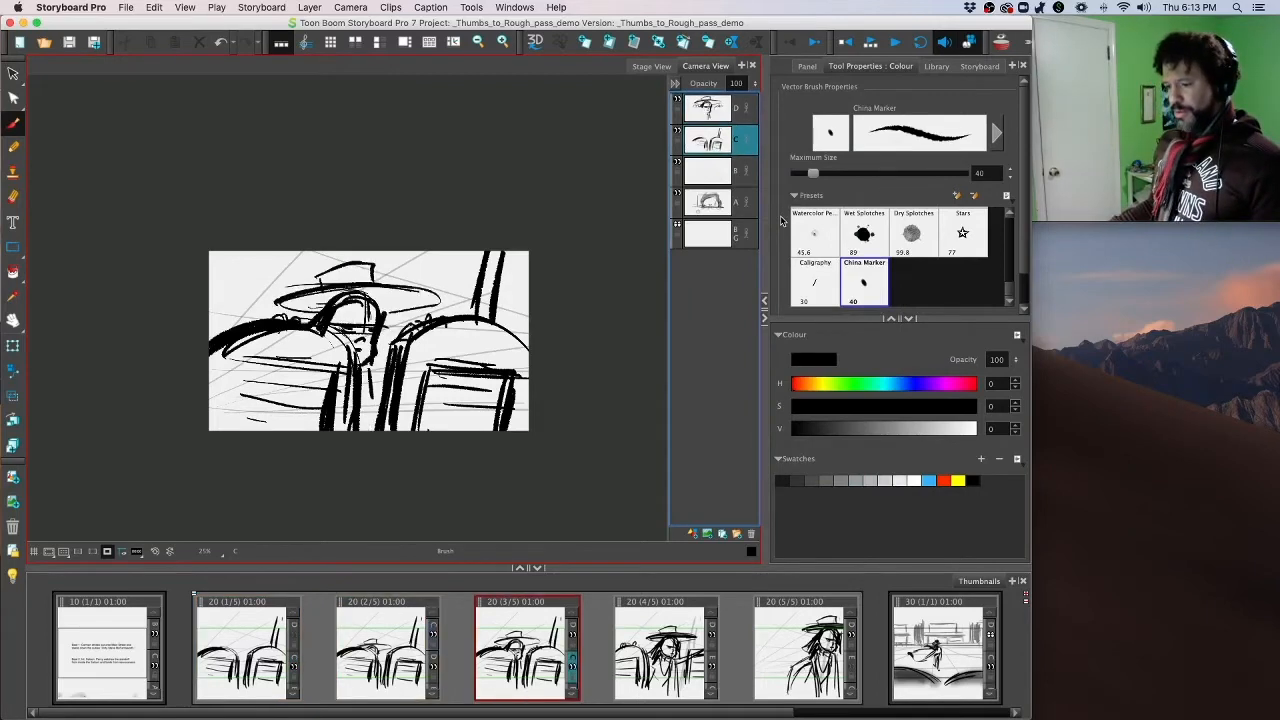
pyautogui.press('f')
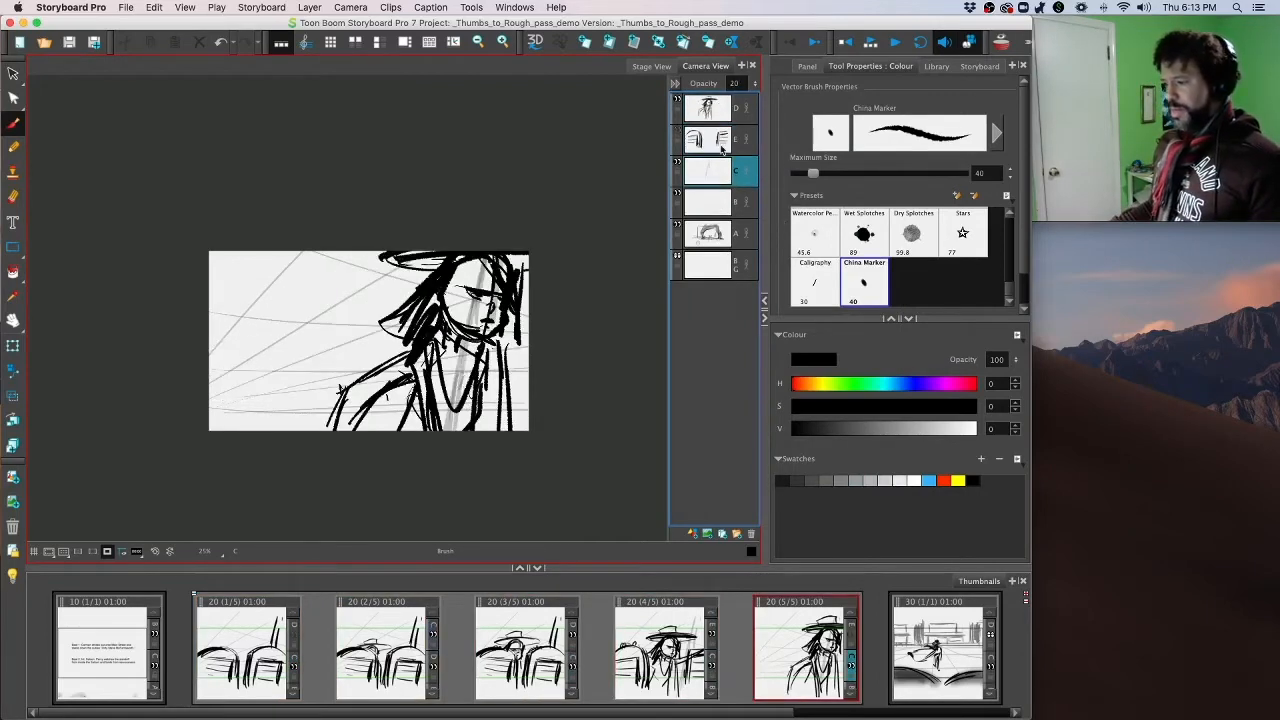
pyautogui.rightClick(703, 172)
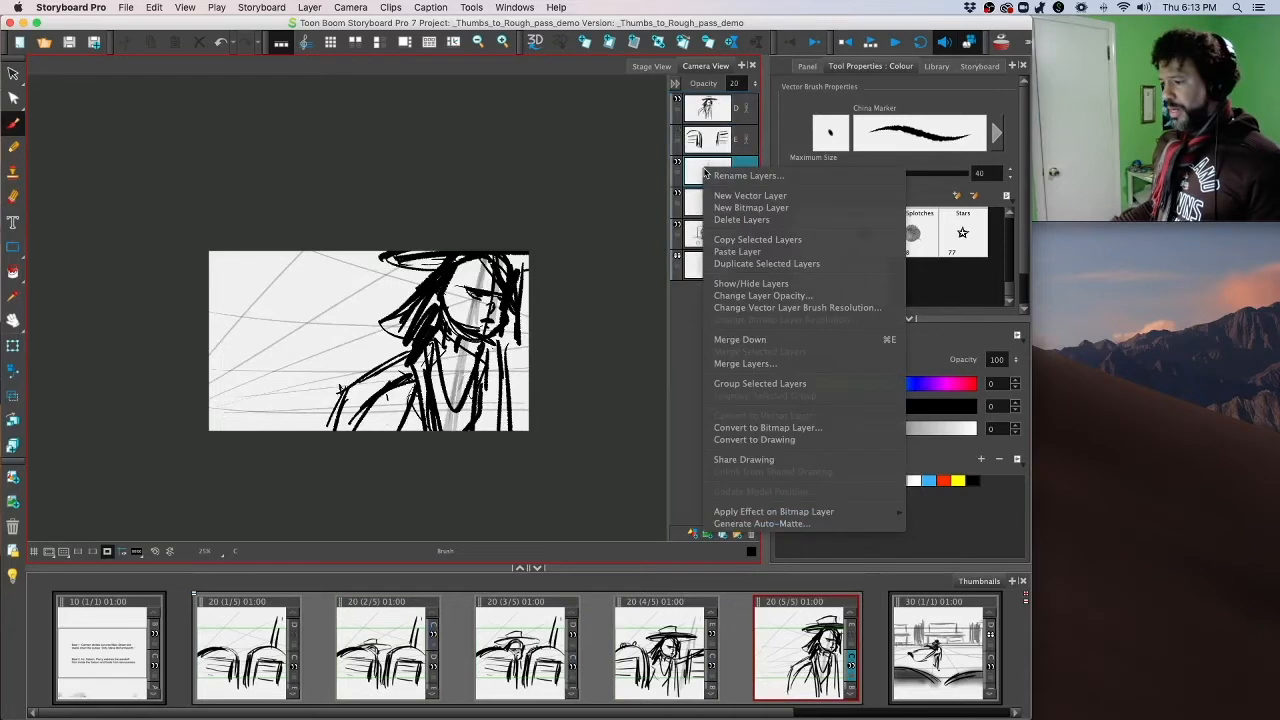
pyautogui.click(733, 251)
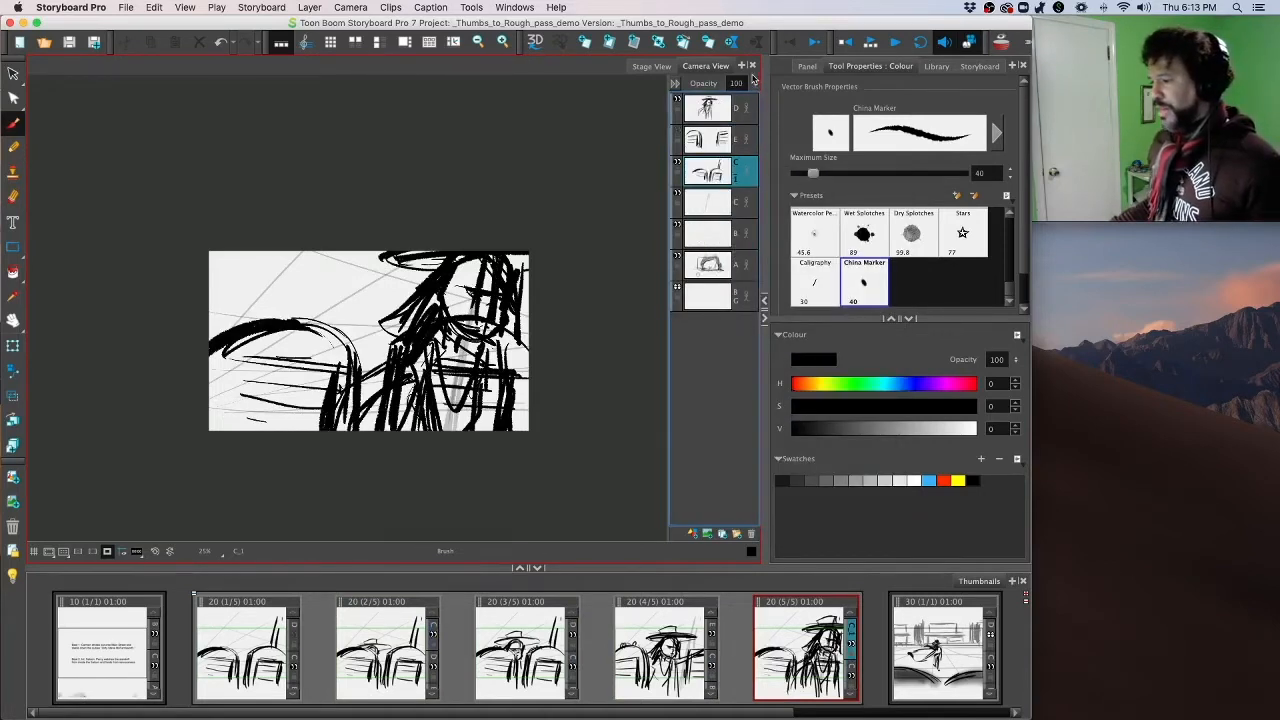
pyautogui.moveTo(738, 84); pyautogui.dragTo(725, 84)
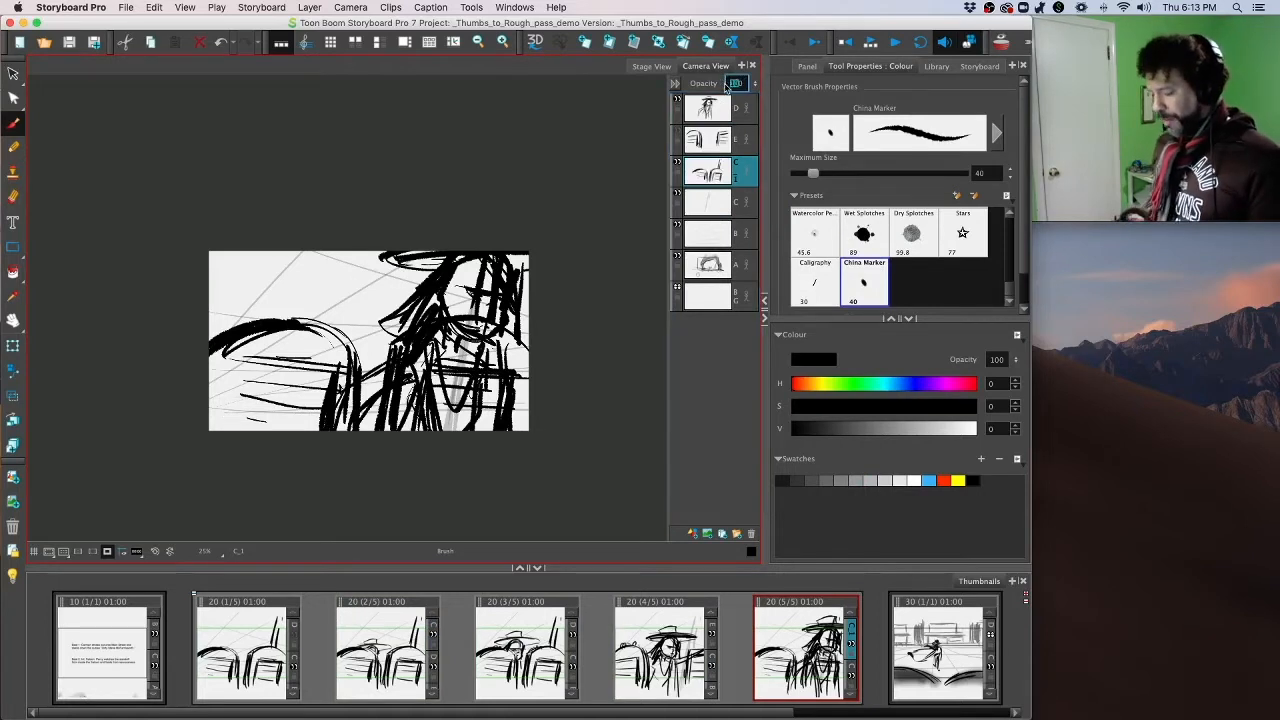
pyautogui.write('50')
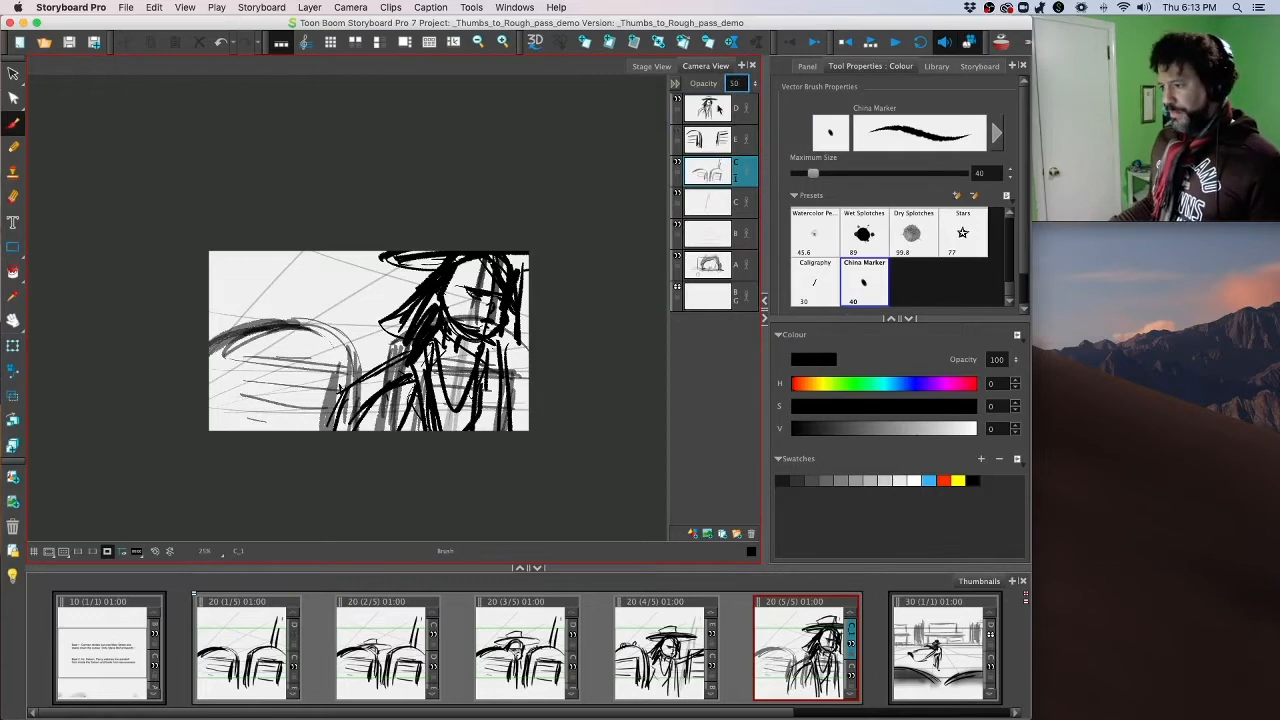
# Step: Flip back through scene 20 to its first panel and forward to the last to check the figure's approach
pyautogui.click(718, 110)
pyautogui.press('Left')
pyautogui.press('Left')
pyautogui.press('Left')
pyautogui.press('Left')
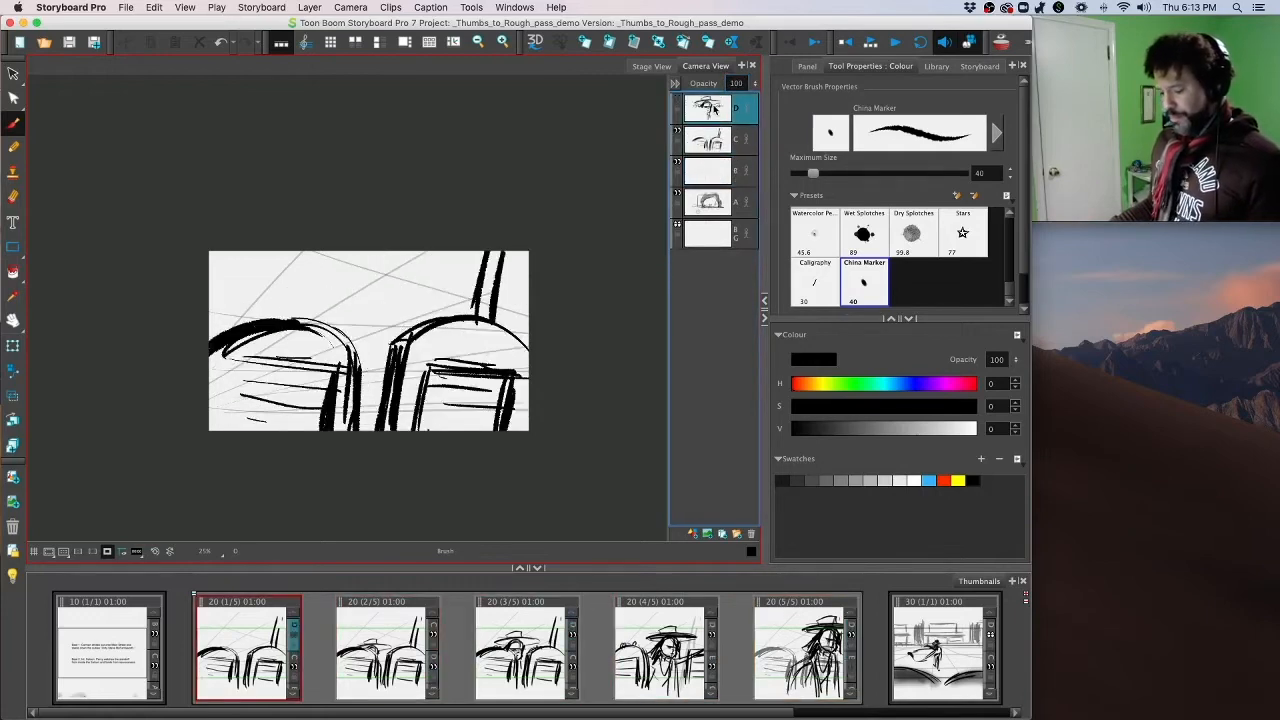
pyautogui.press('Right')
pyautogui.press('Right')
pyautogui.press('Right')
pyautogui.press('Right')
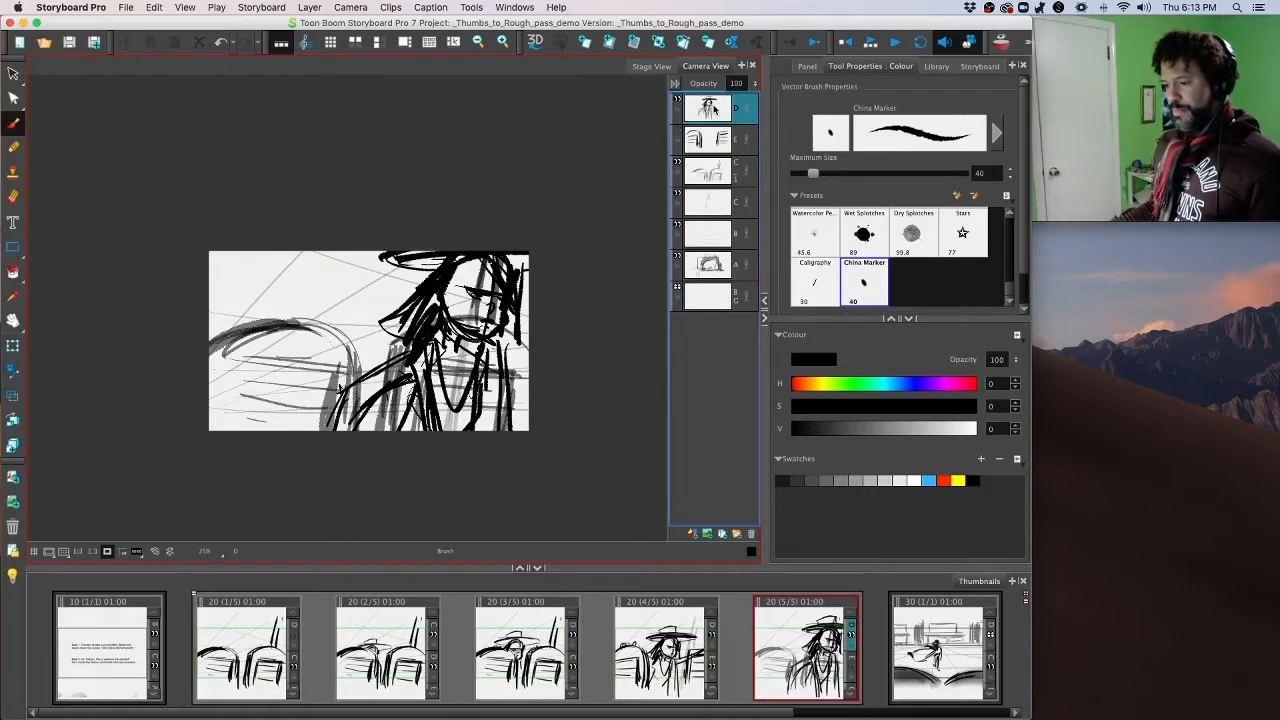
# Step: Reveal the artwork outside the camera frame and close the figure's sleeve and lower torso outlines on layer D with the China Marker
pyautogui.click(107, 551)
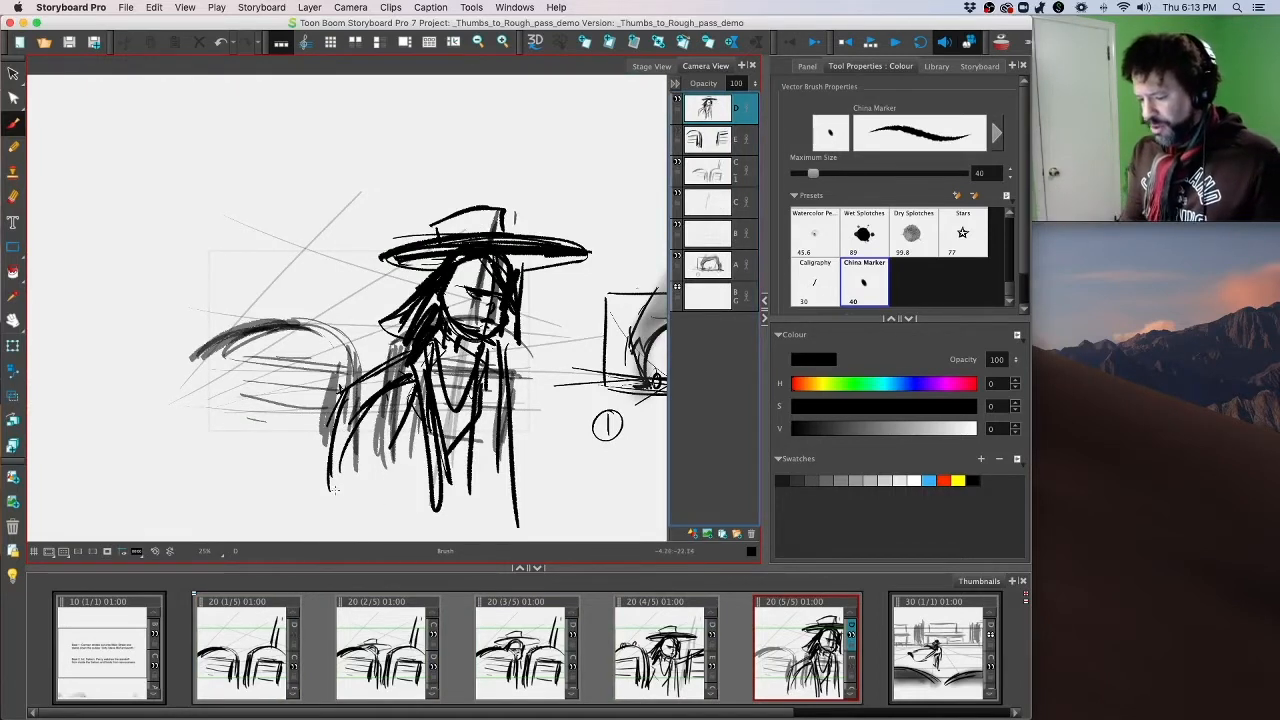
pyautogui.moveTo(331, 488)
pyautogui.mouseDown()
pyautogui.moveTo(343, 471)
pyautogui.moveTo(424, 508)
pyautogui.moveTo(516, 488)
pyautogui.moveTo(440, 534)
pyautogui.mouseUp()
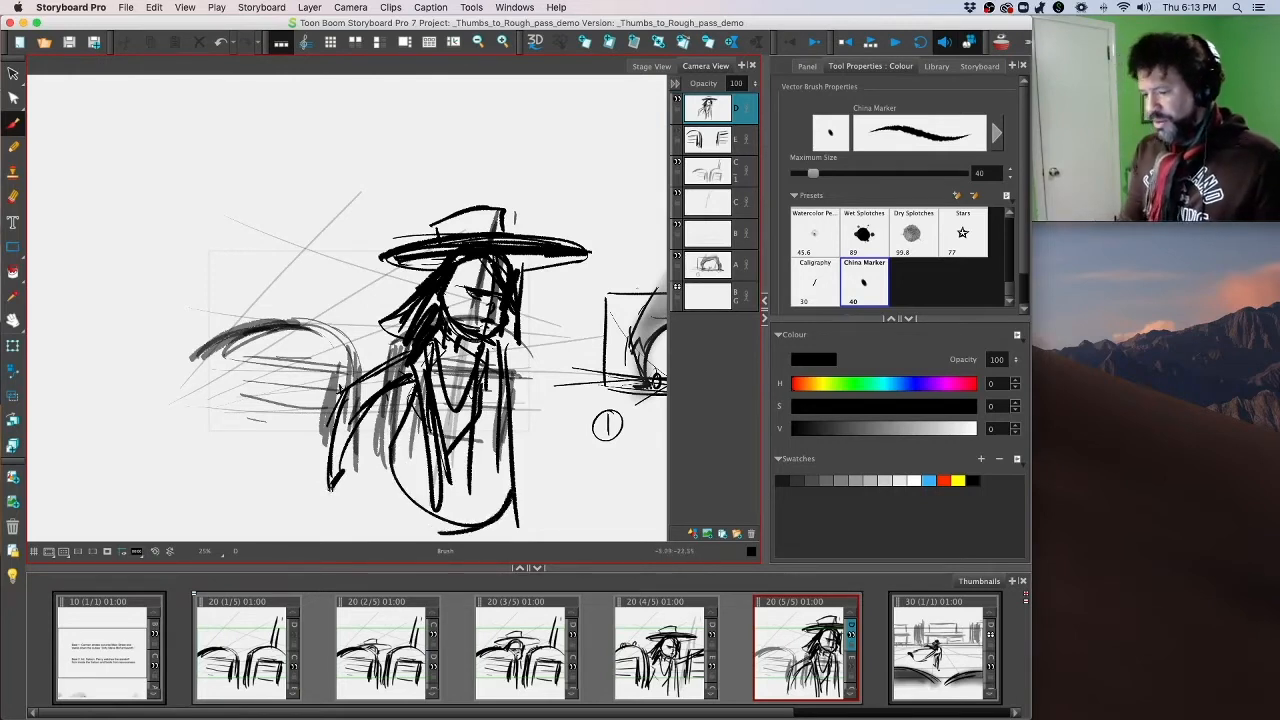
pyautogui.moveTo(331, 488); pyautogui.dragTo(342, 474)
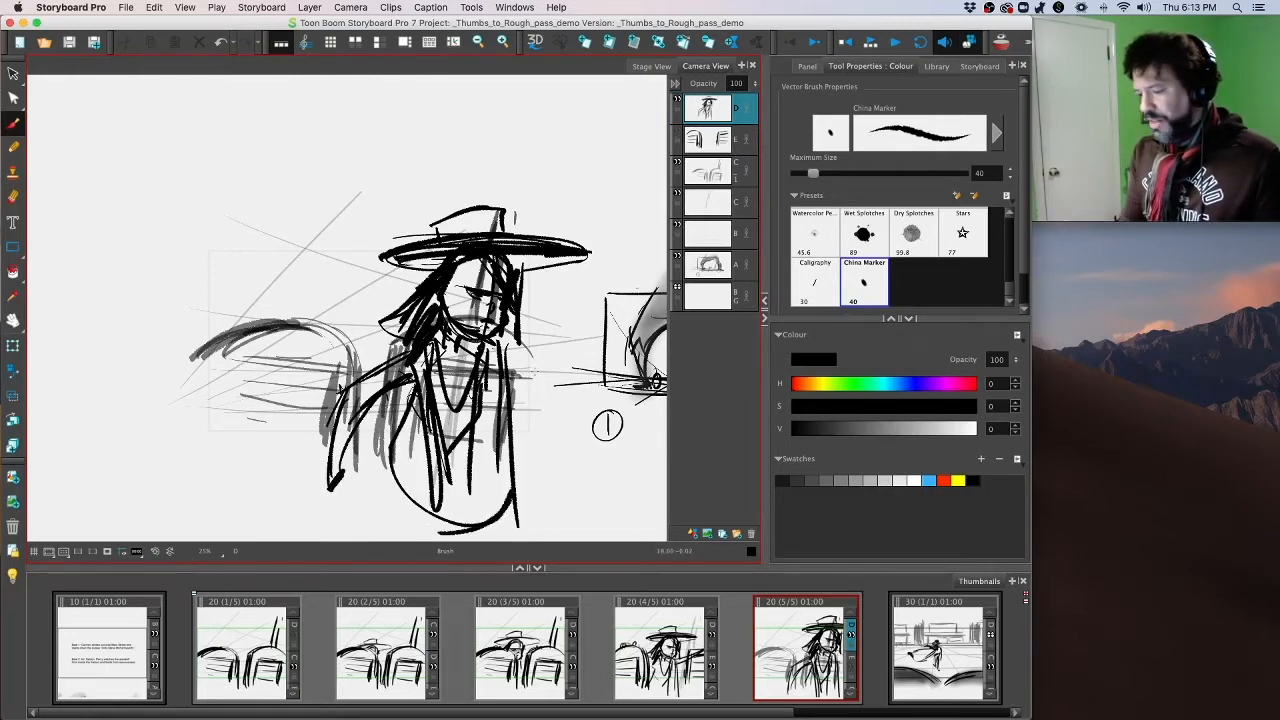
pyautogui.moveTo(516, 300); pyautogui.dragTo(508, 340)
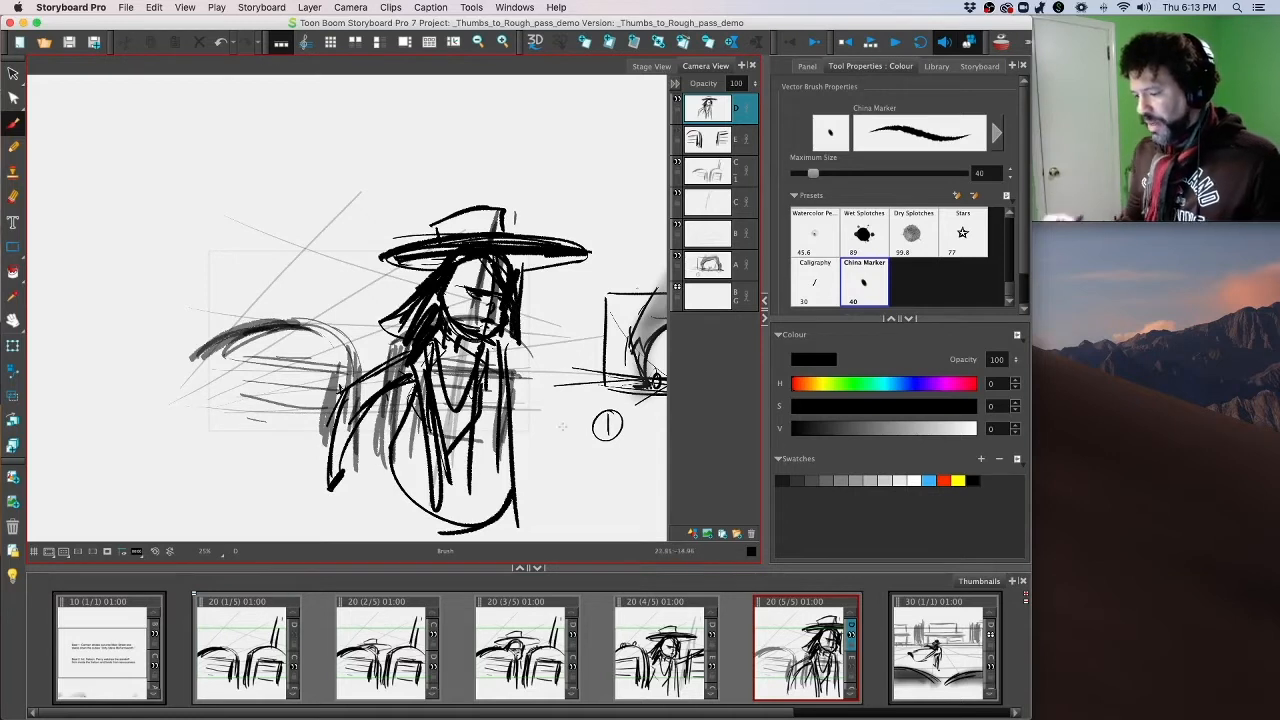
# Step: Generate a white auto-matte with radius 200 on a new layer for the figure, check it without the line art, and restore the camera mask
pyautogui.rightClick(714, 104)
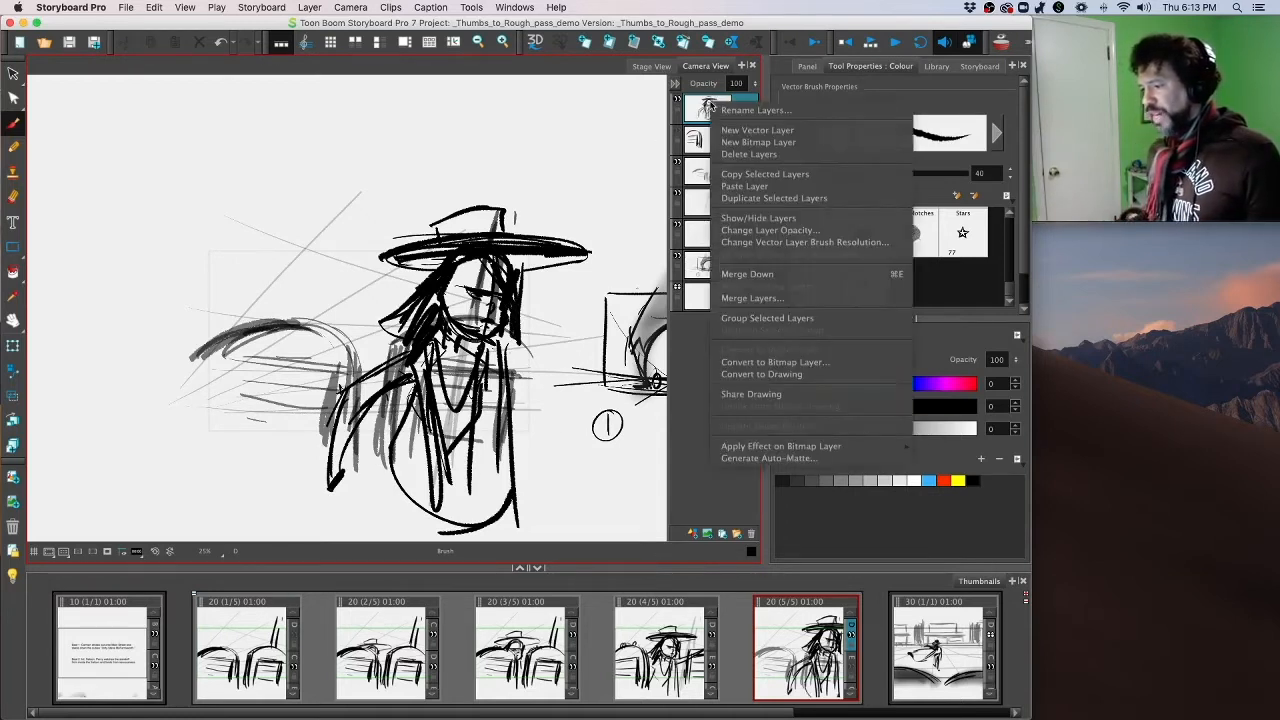
pyautogui.click(797, 460)
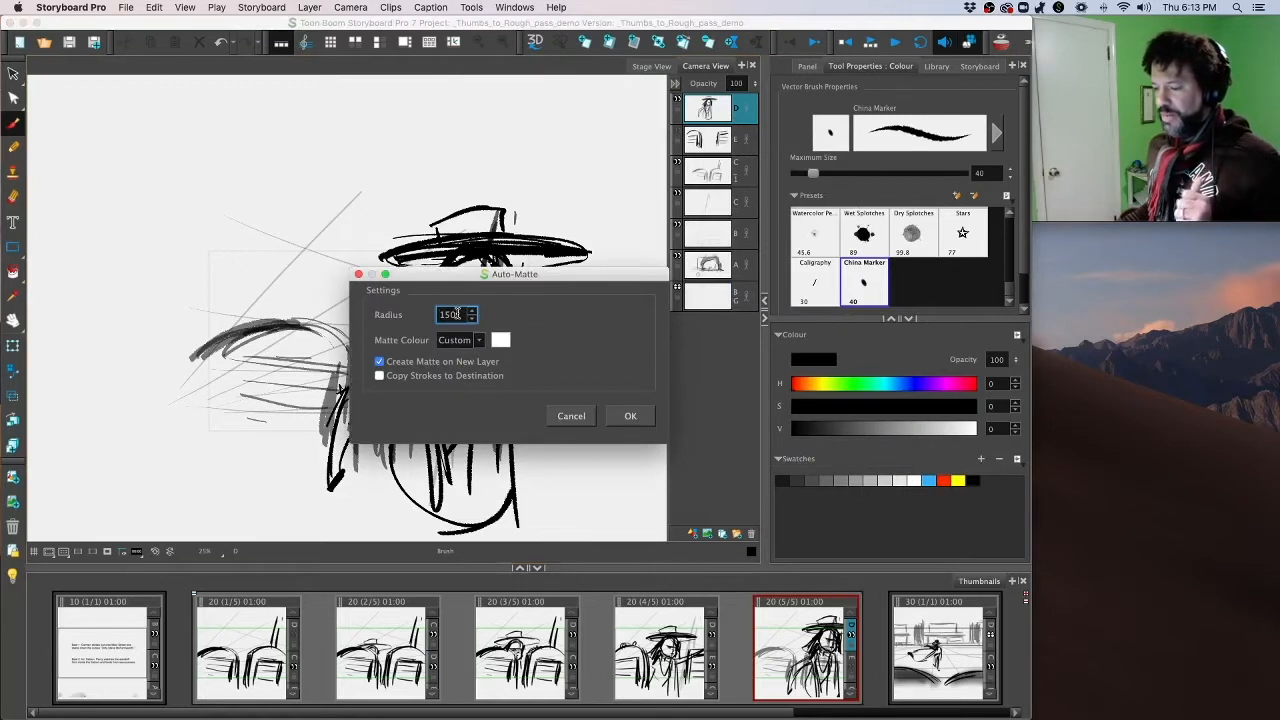
pyautogui.moveTo(455, 314); pyautogui.dragTo(431, 312)
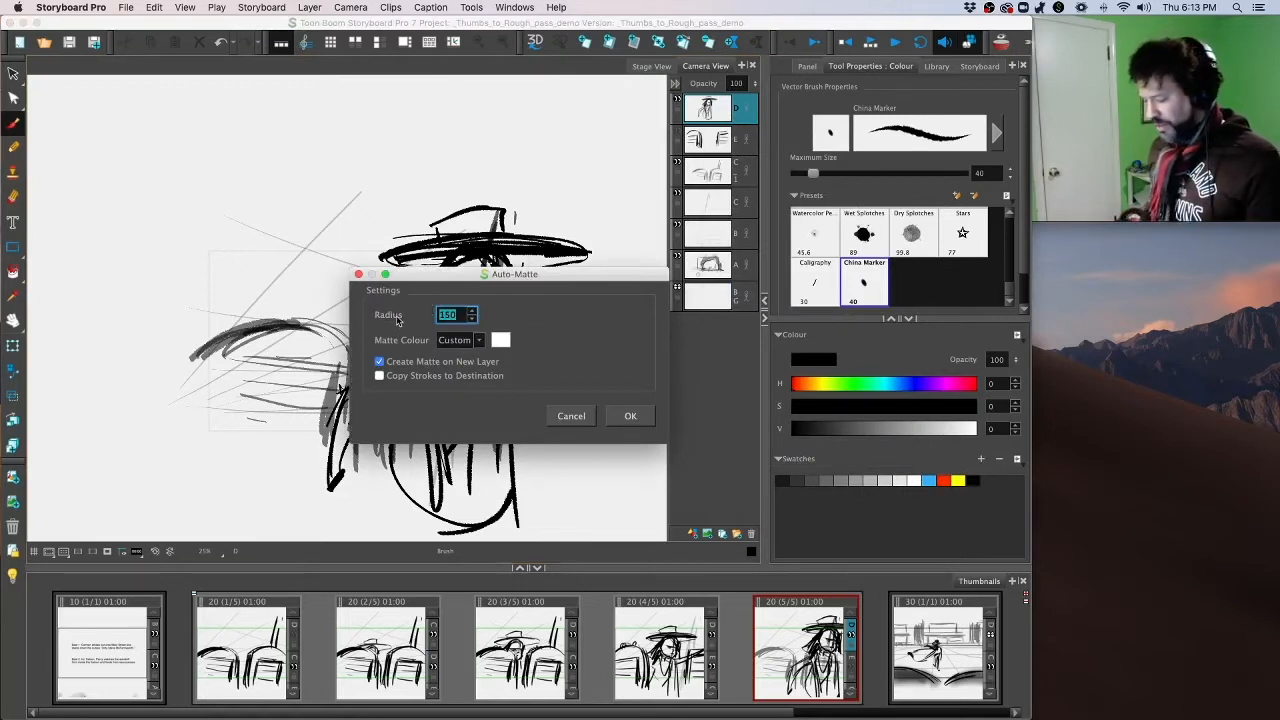
pyautogui.write('200')
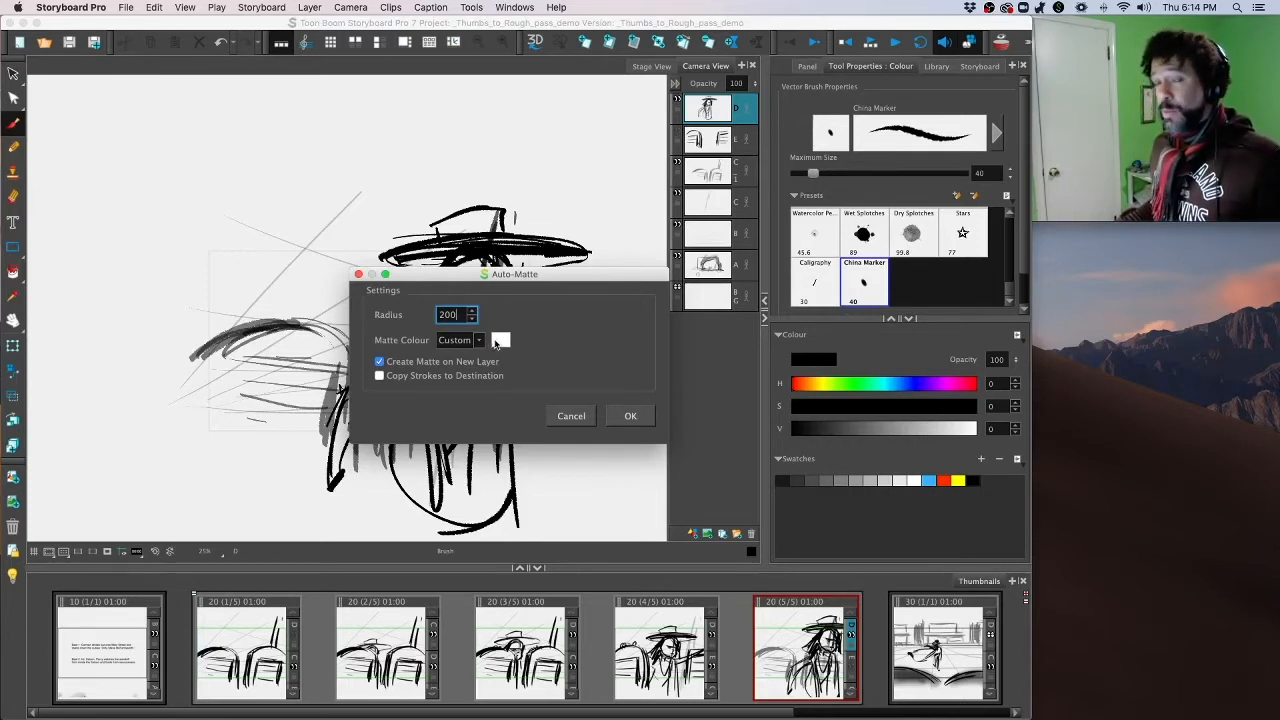
pyautogui.click(643, 422)
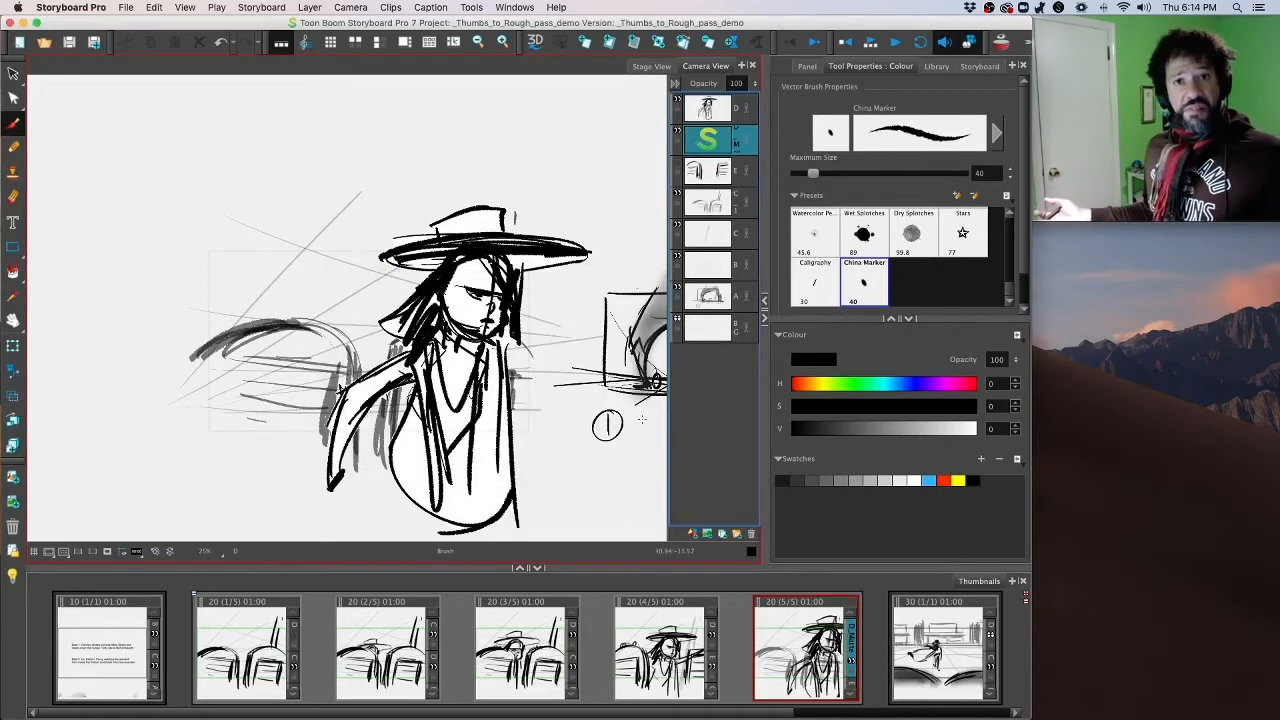
pyautogui.click(677, 106)
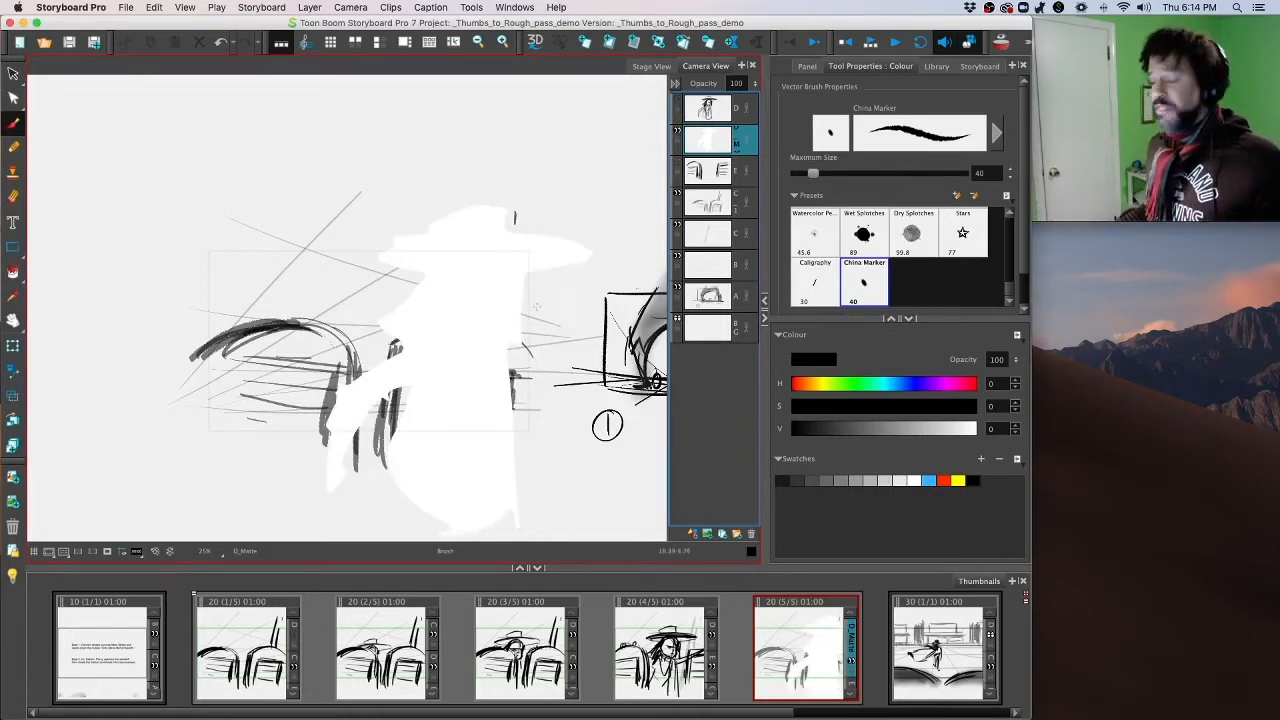
pyautogui.click(678, 105)
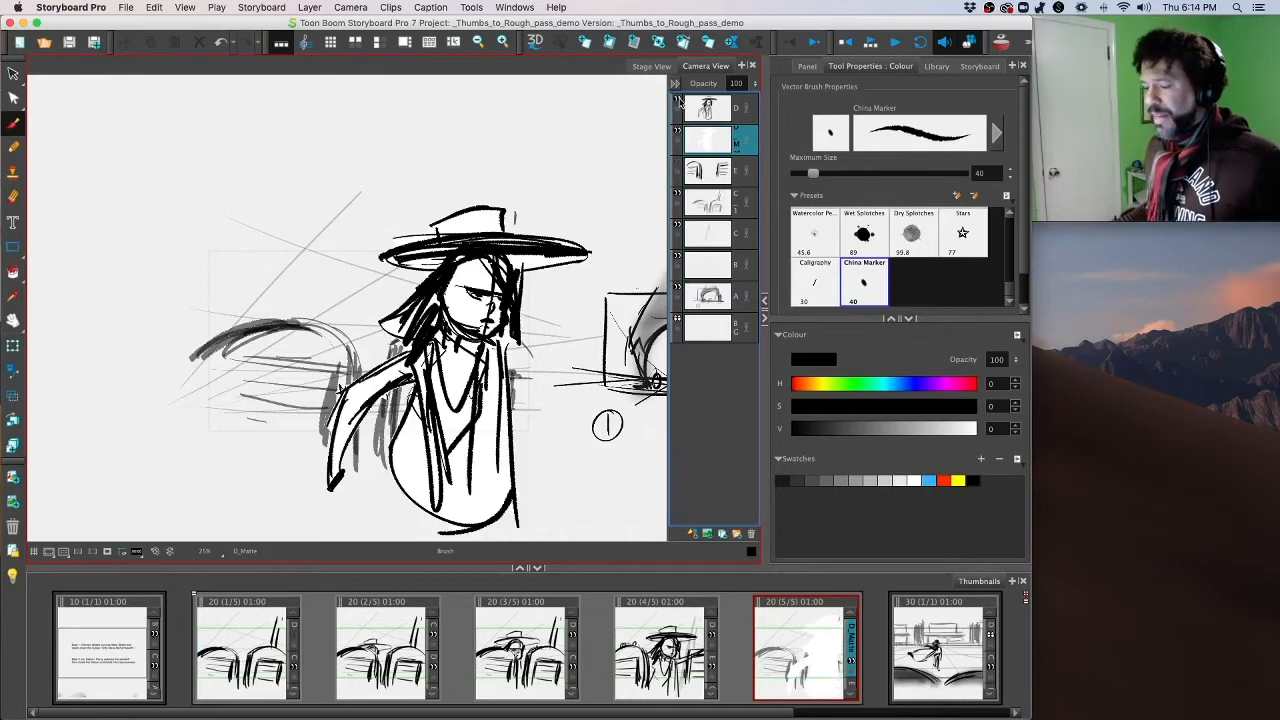
pyautogui.click(108, 552)
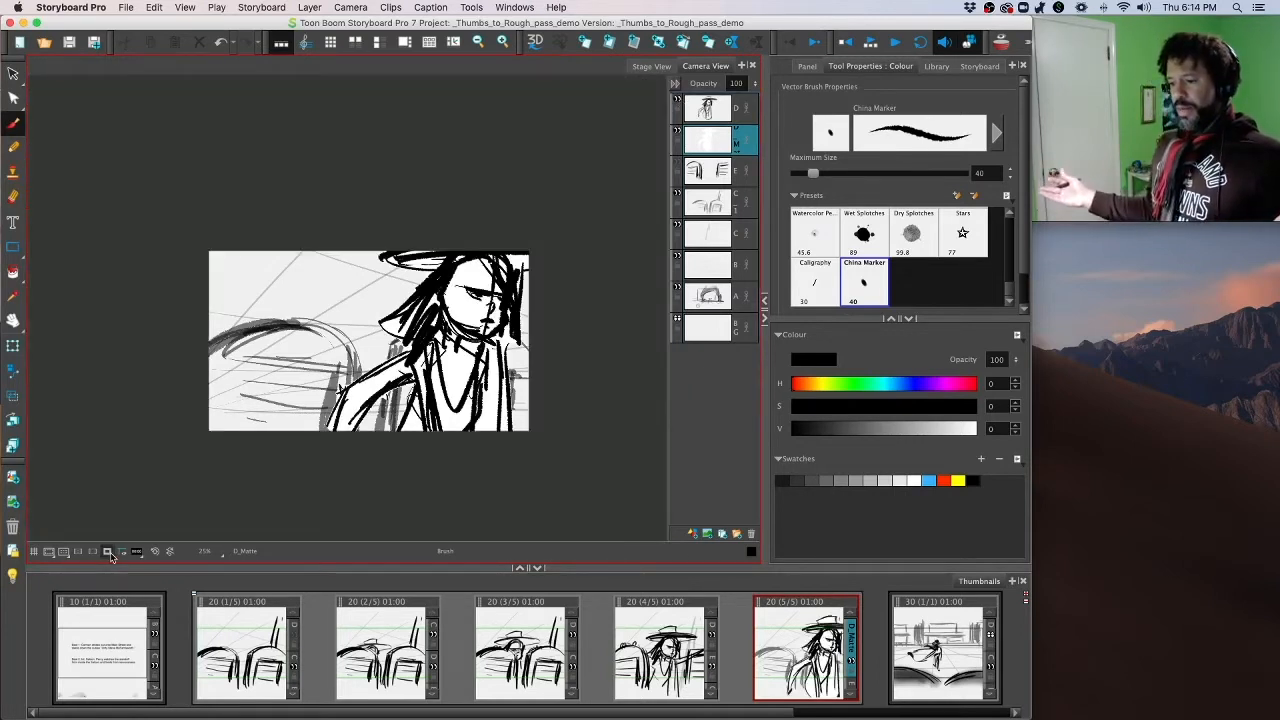
# Step: Flip repeatedly through the panels from scene 20's opening to scene 30 to review the action's flow and the cut
pyautogui.press('Left')
pyautogui.press('Left')
pyautogui.press('Left')
pyautogui.press('Left')
pyautogui.press('Left')
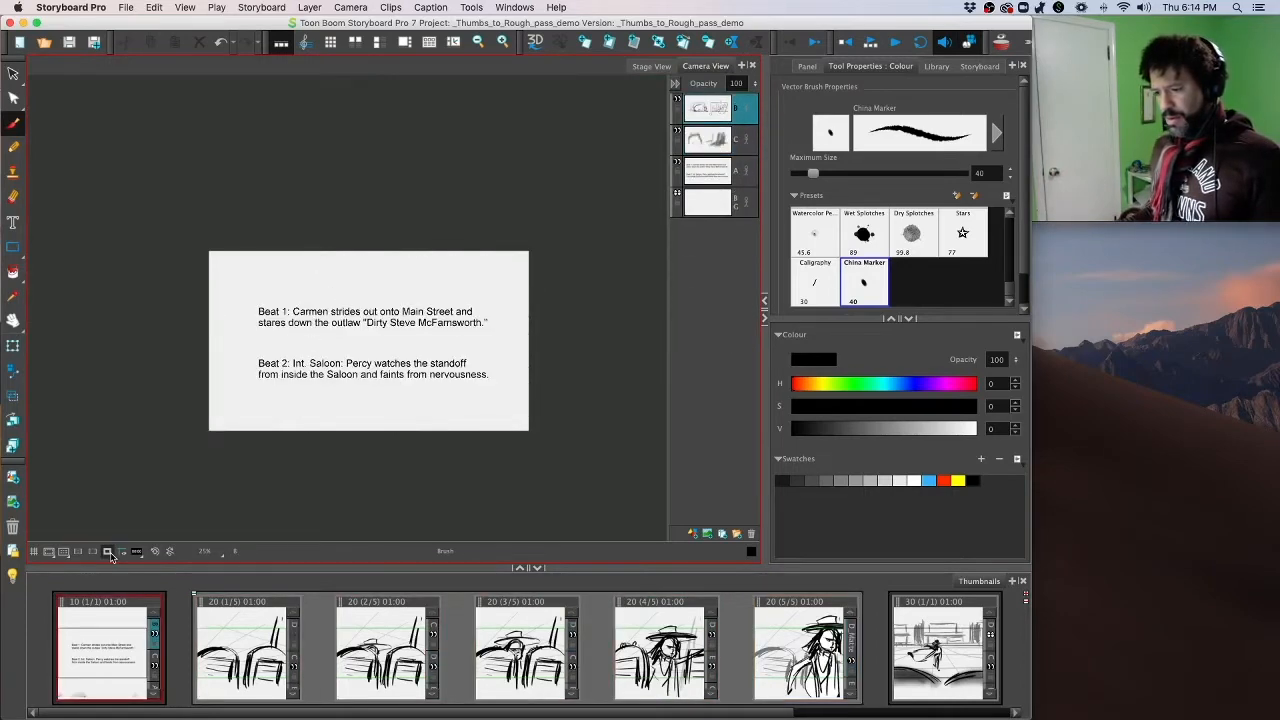
pyautogui.press('Right')
pyautogui.press('g')
pyautogui.press('g')
pyautogui.press('g')
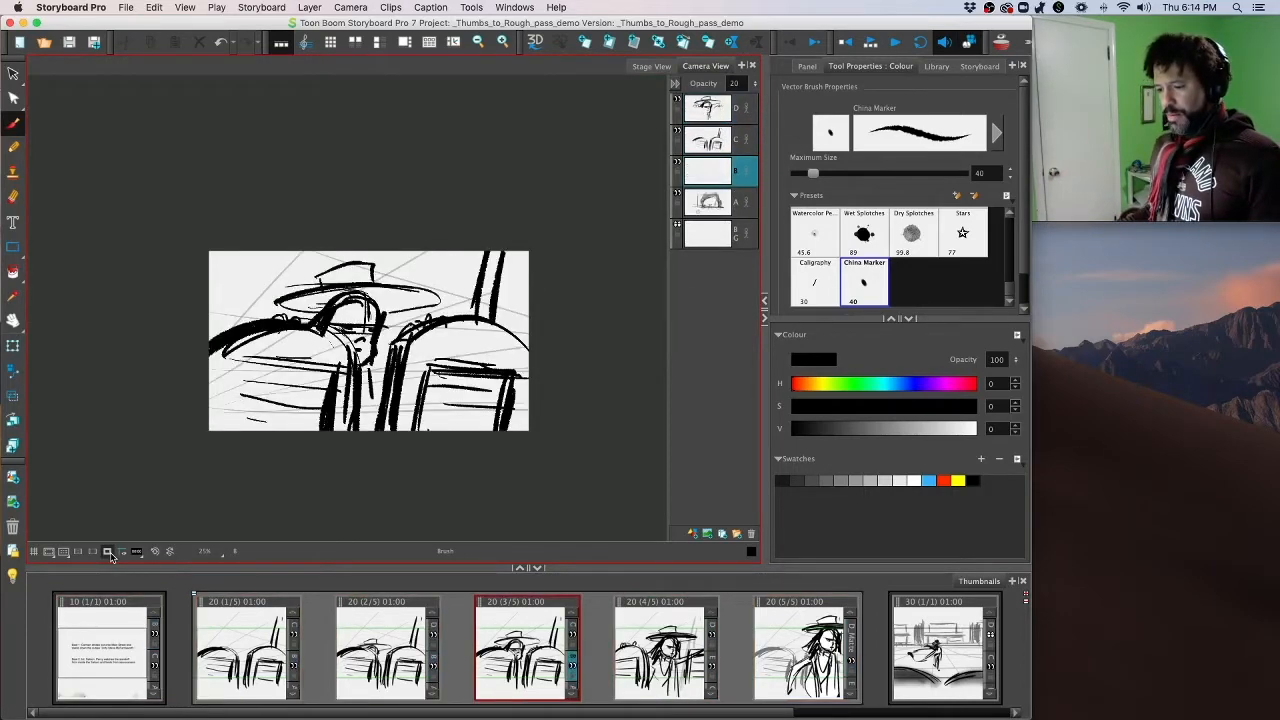
pyautogui.press('g')
pyautogui.press('g')
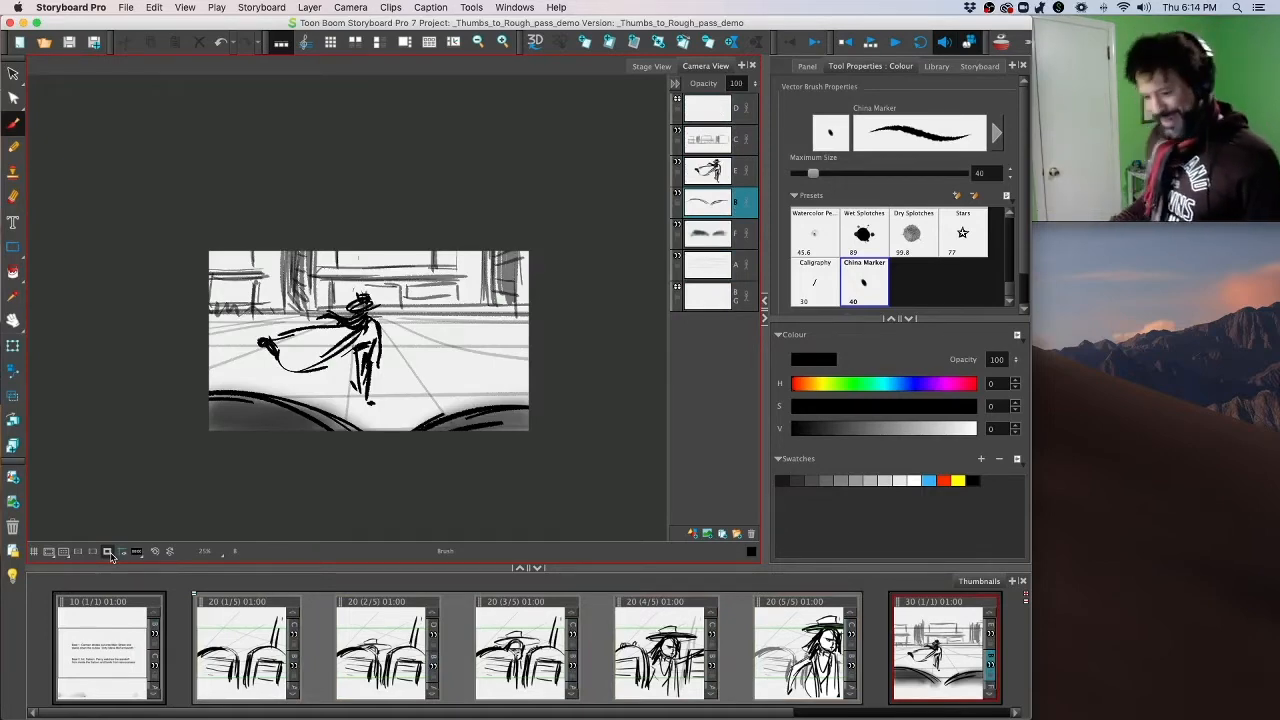
pyautogui.press('f')
pyautogui.press('f')
pyautogui.press('f')
pyautogui.press('f')
pyautogui.press('g')
pyautogui.press('g')
pyautogui.press('g')
pyautogui.press('g')
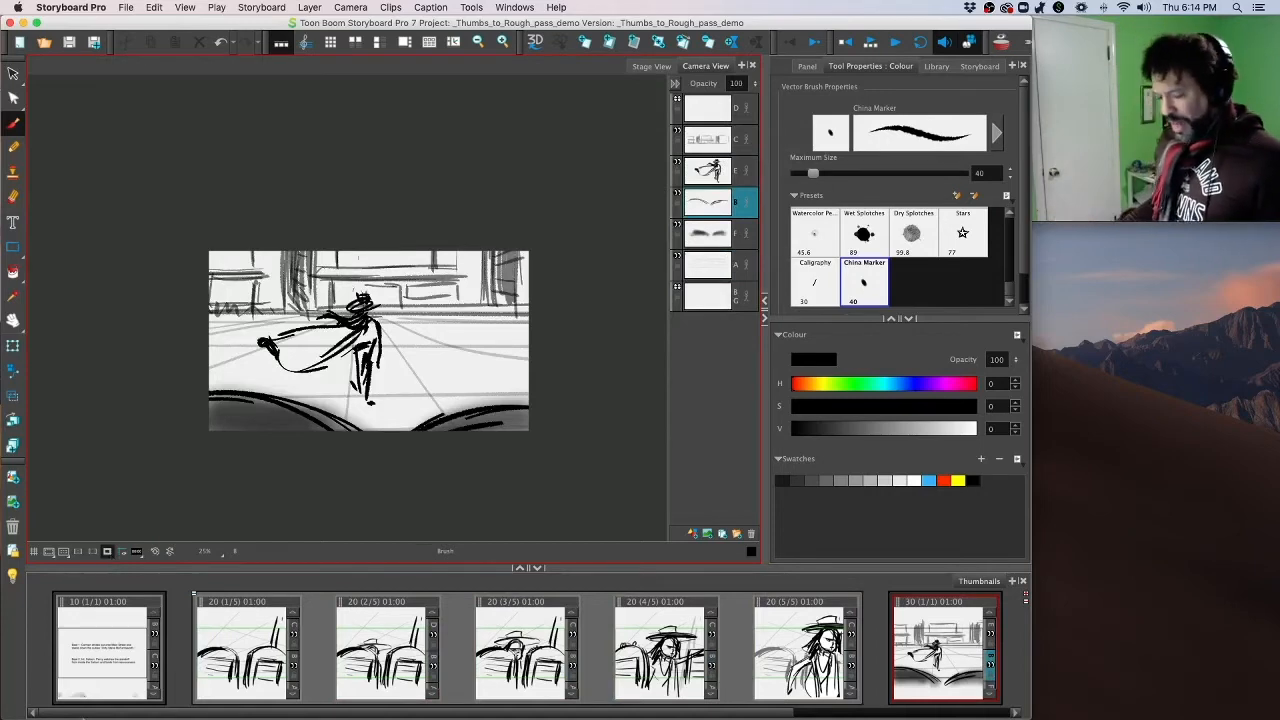
pyautogui.click(243, 632)
pyautogui.press('g')
pyautogui.press('g')
pyautogui.press('g')
pyautogui.press('g')
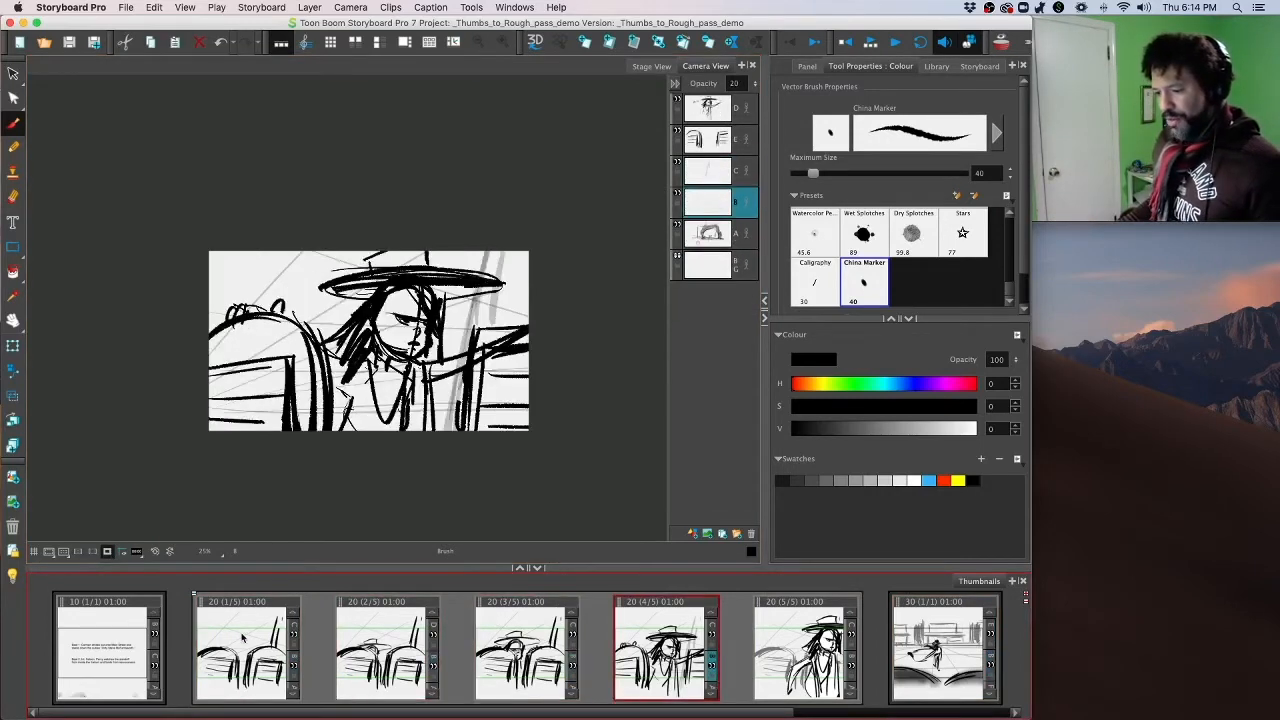
pyautogui.press('g')
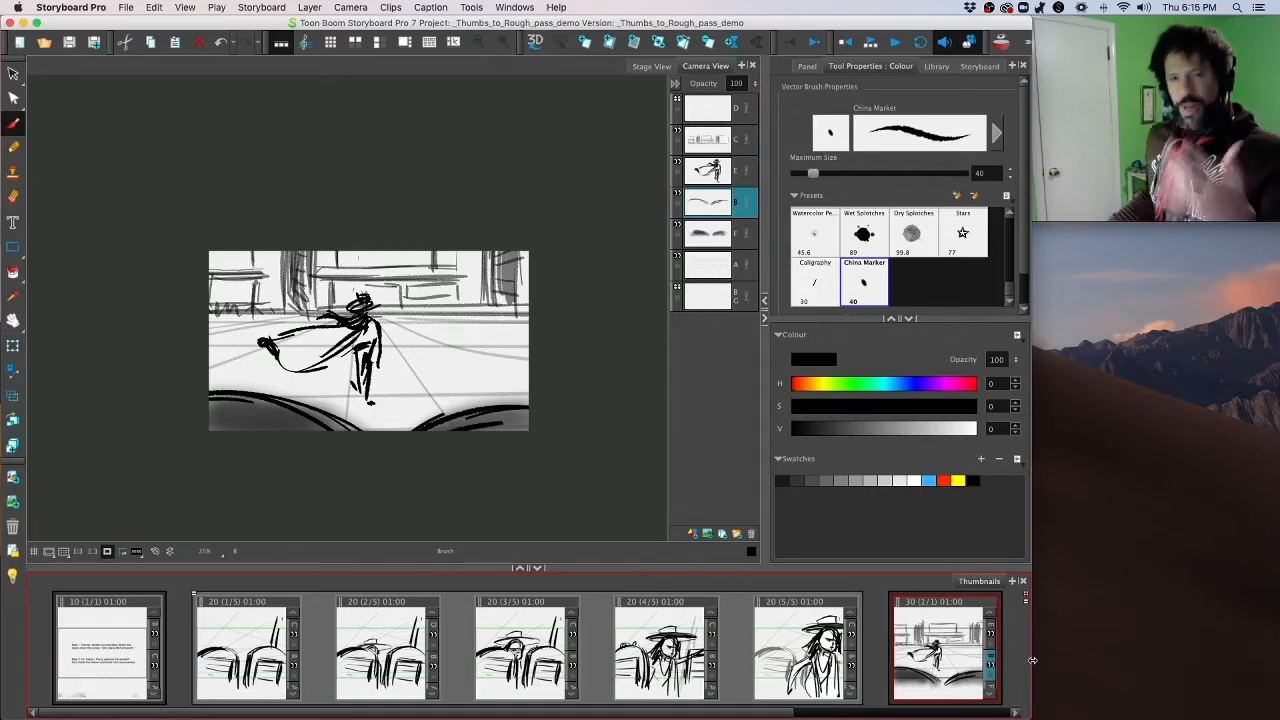
# Step: Save the project and duplicate scene 30's panel
pyautogui.press('super+s')
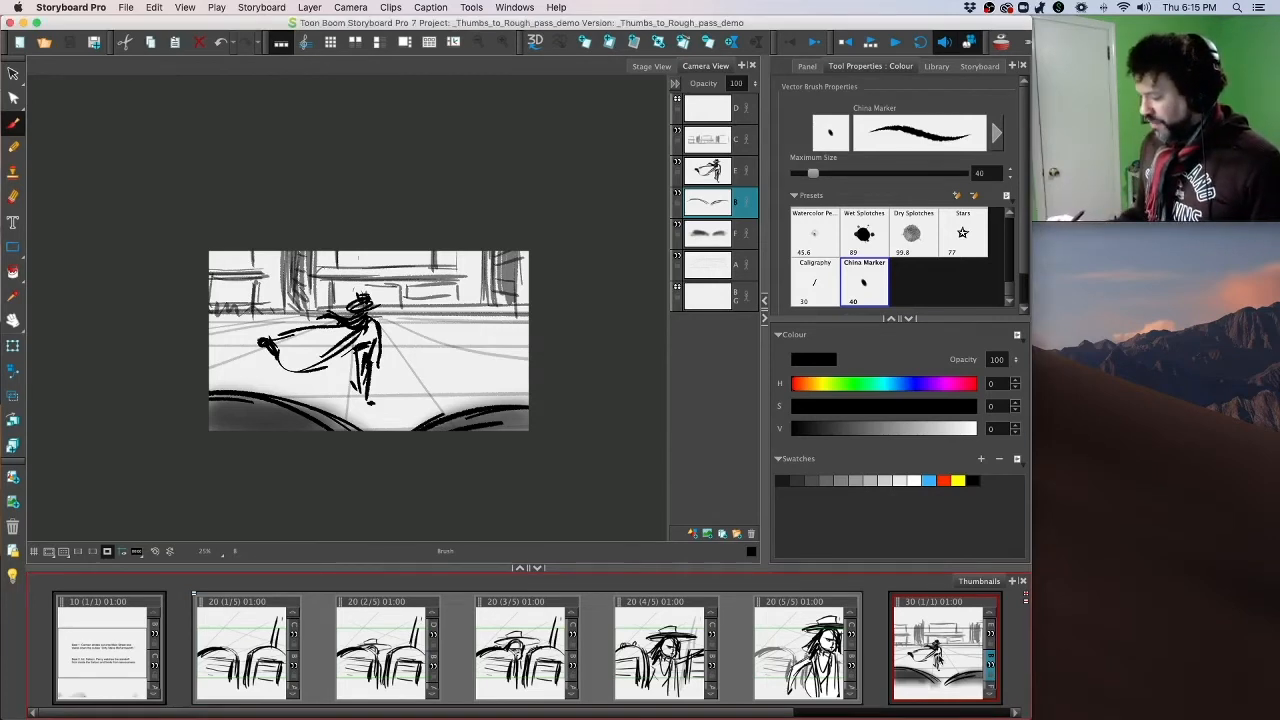
pyautogui.rightClick(957, 648)
pyautogui.click(985, 410)
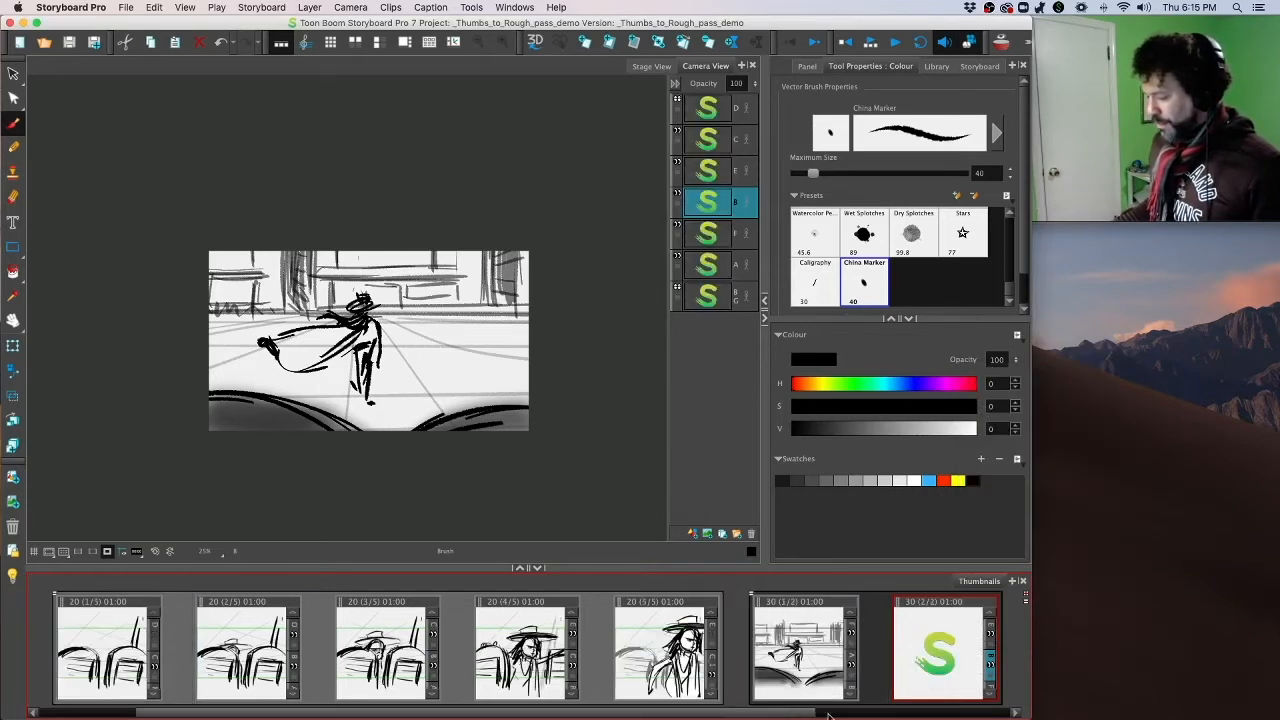
pyautogui.moveTo(215, 716); pyautogui.dragTo(311, 717)
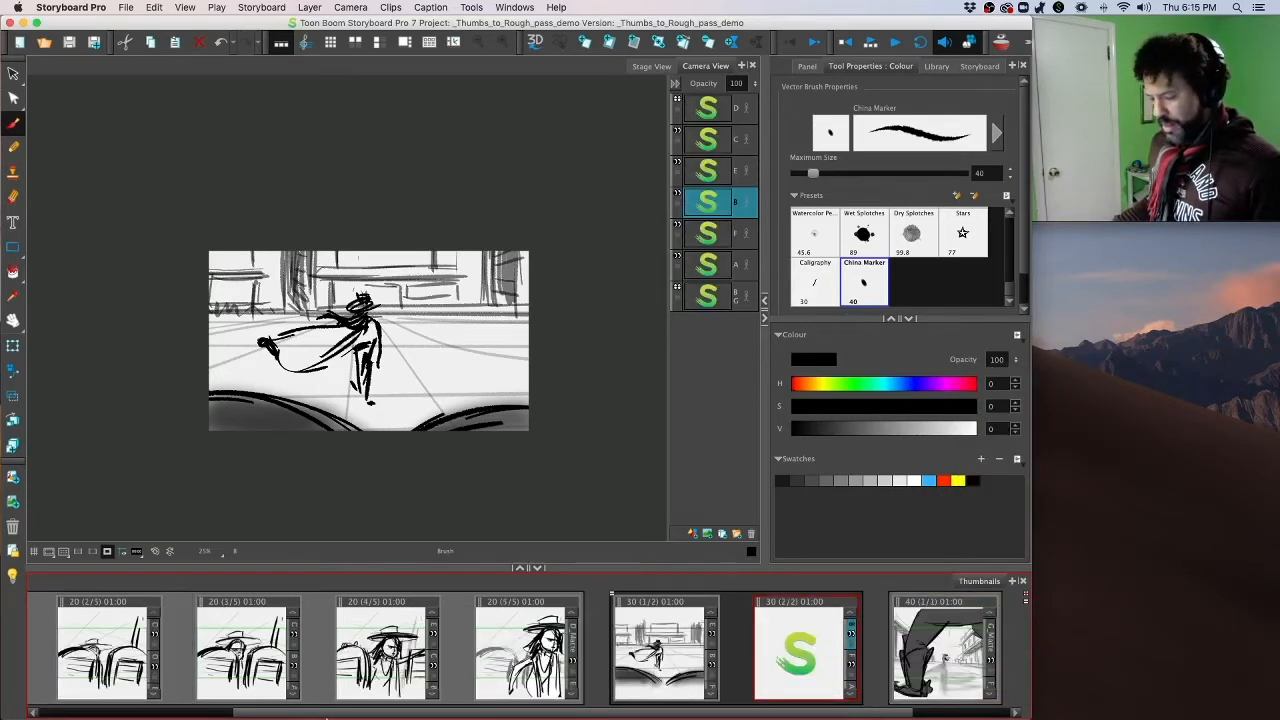
# Step: Make the figure layer E active in scene 30's first panel and switch to the Select tool
pyautogui.click(690, 648)
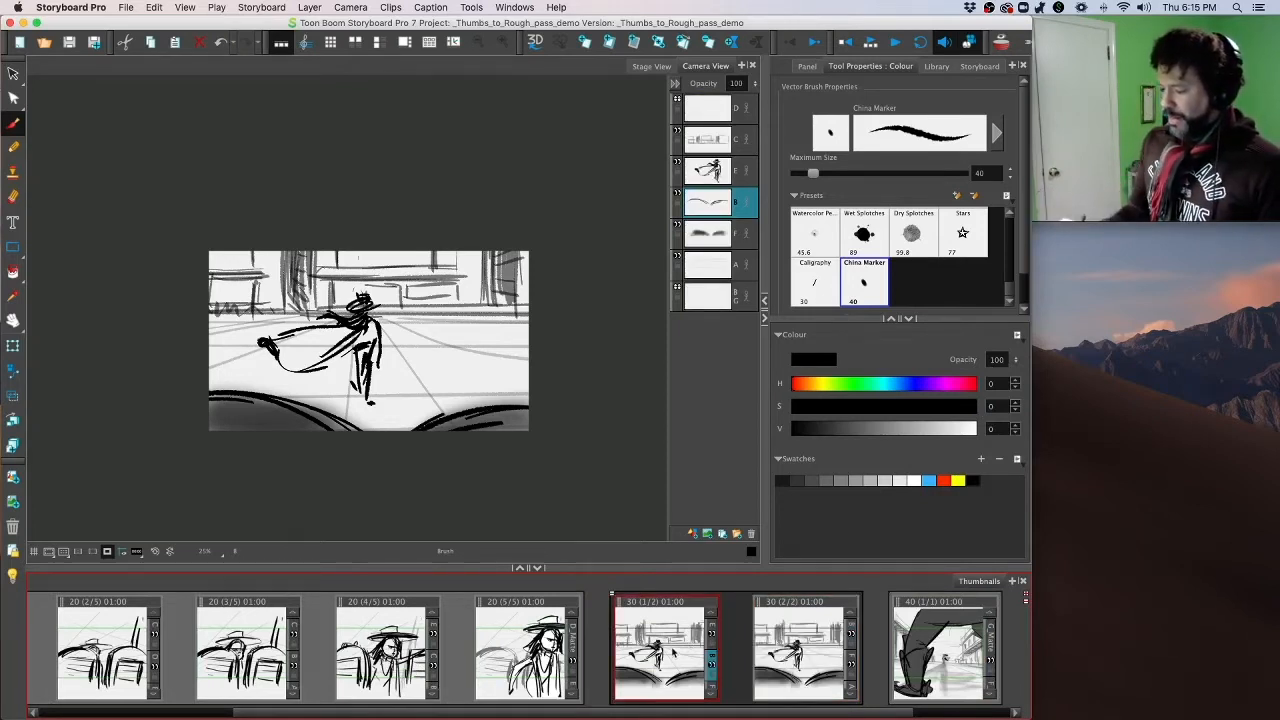
pyautogui.click(731, 176)
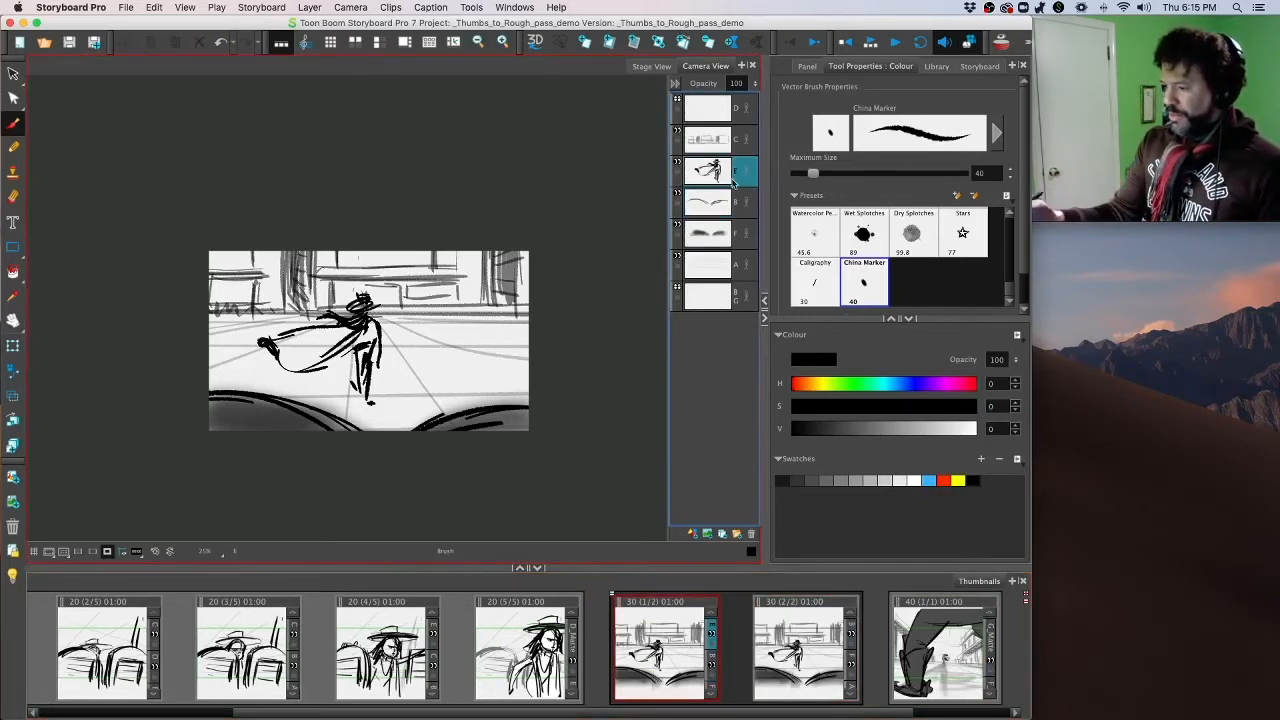
pyautogui.click(15, 73)
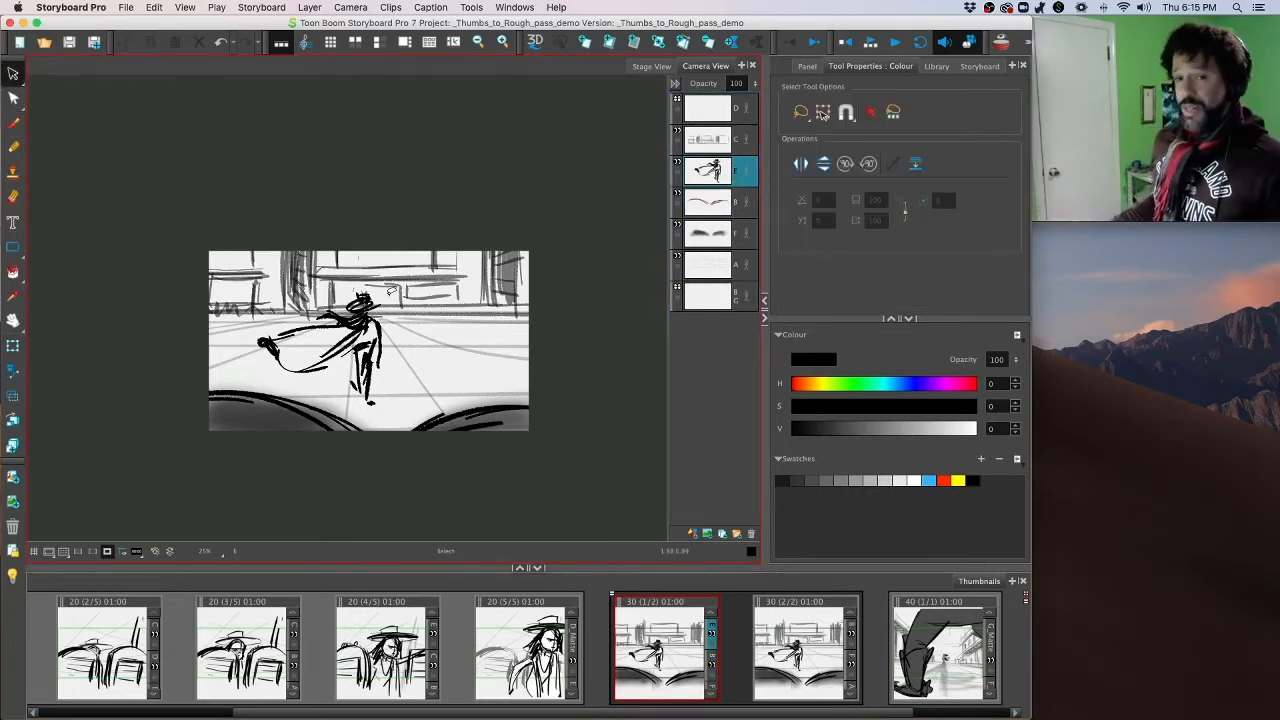
# Step: Review scene 20 from its second panel through its last, and return to scene 30's first panel to compare the action
pyautogui.click(538, 655)
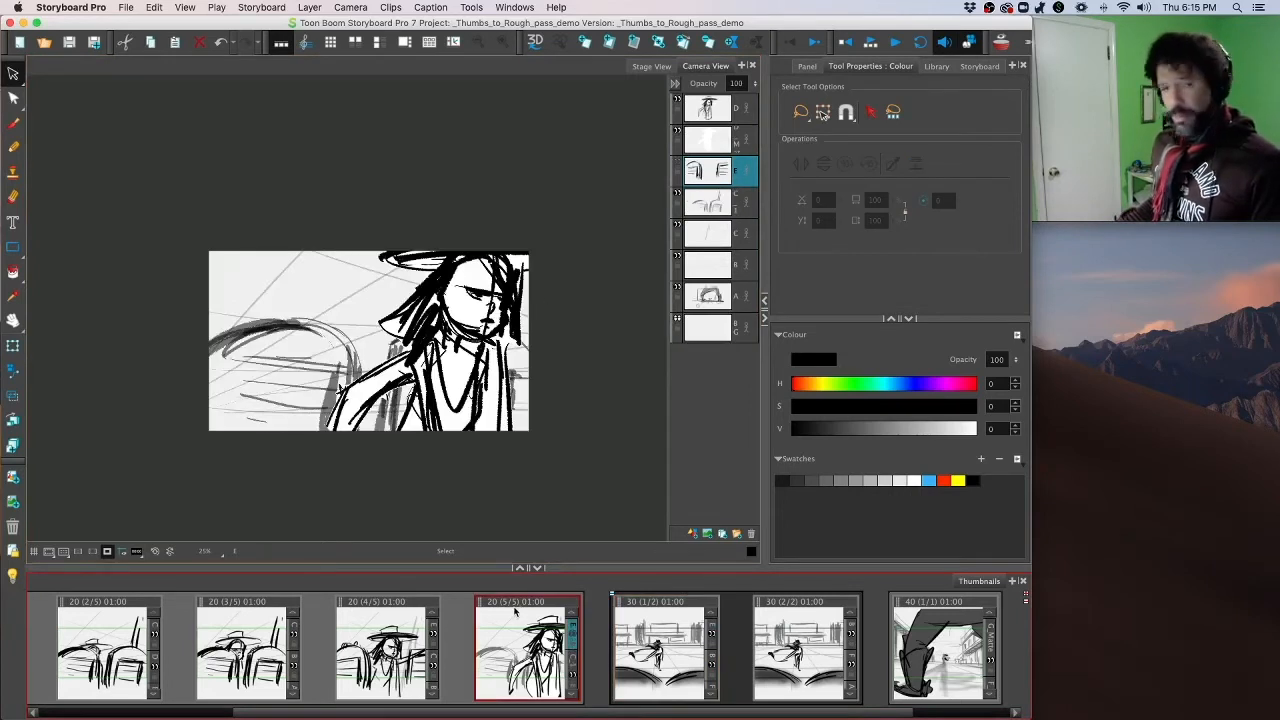
pyautogui.click(108, 650)
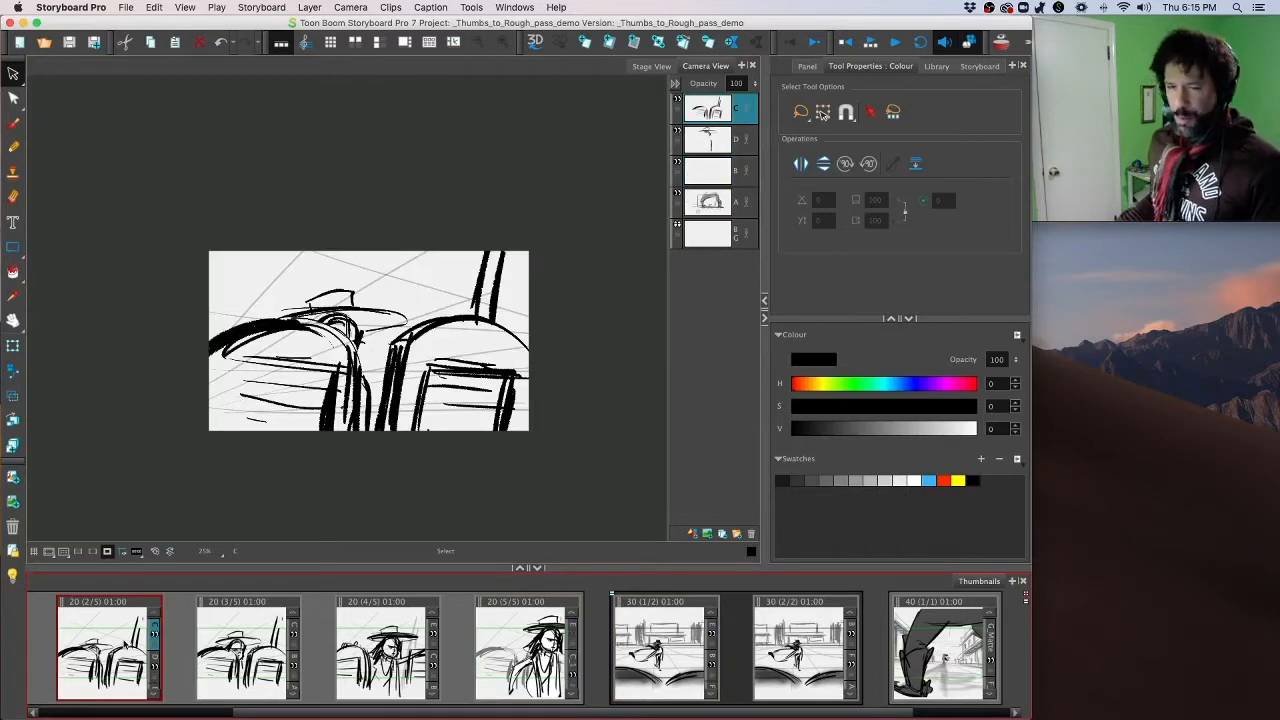
pyautogui.press('Right')
pyautogui.press('Right')
pyautogui.press('Right')
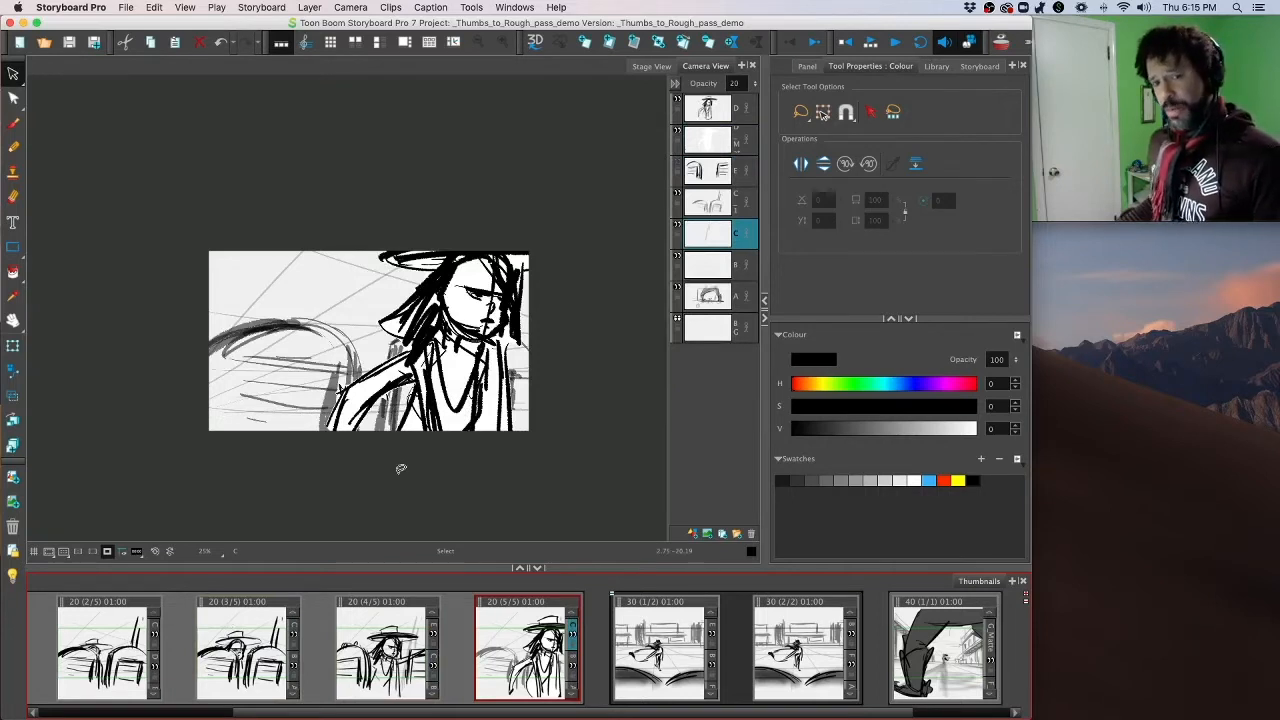
pyautogui.click(673, 655)
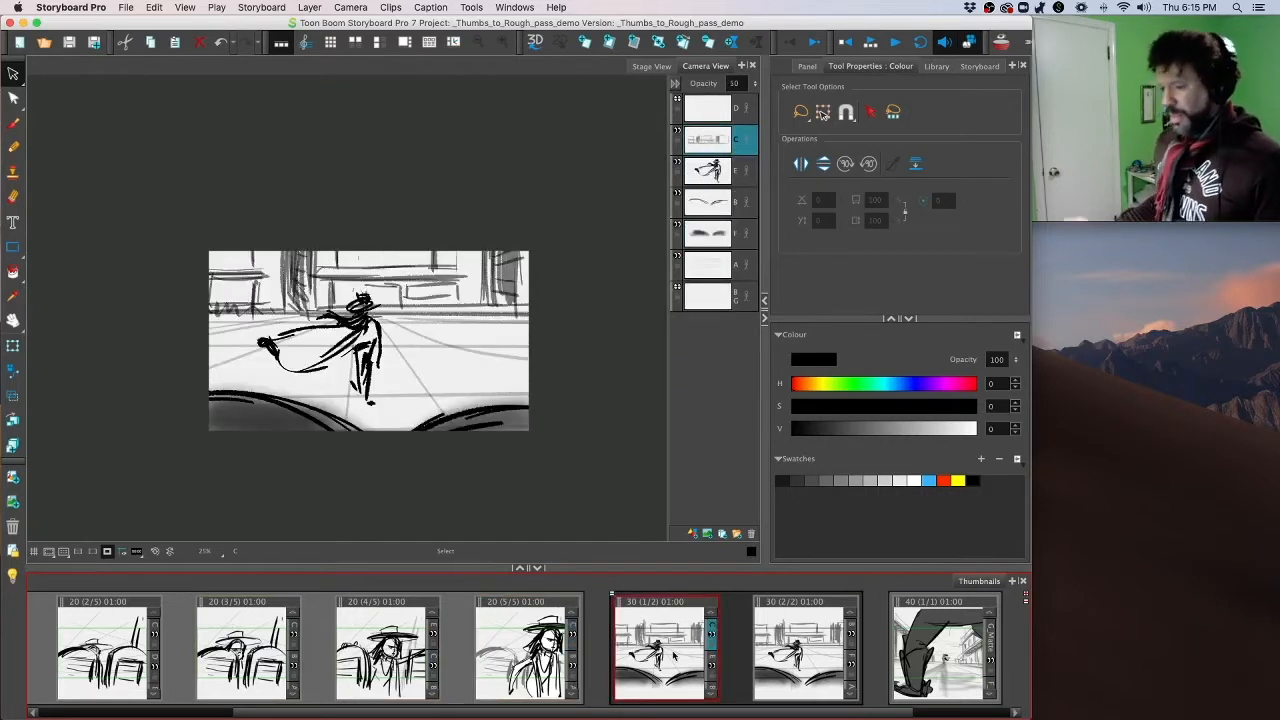
# Step: Enlarge the caped figure on layer E in scene 30's first panel, lower it in the frame, and move its layer beneath layer F
pyautogui.click(715, 177)
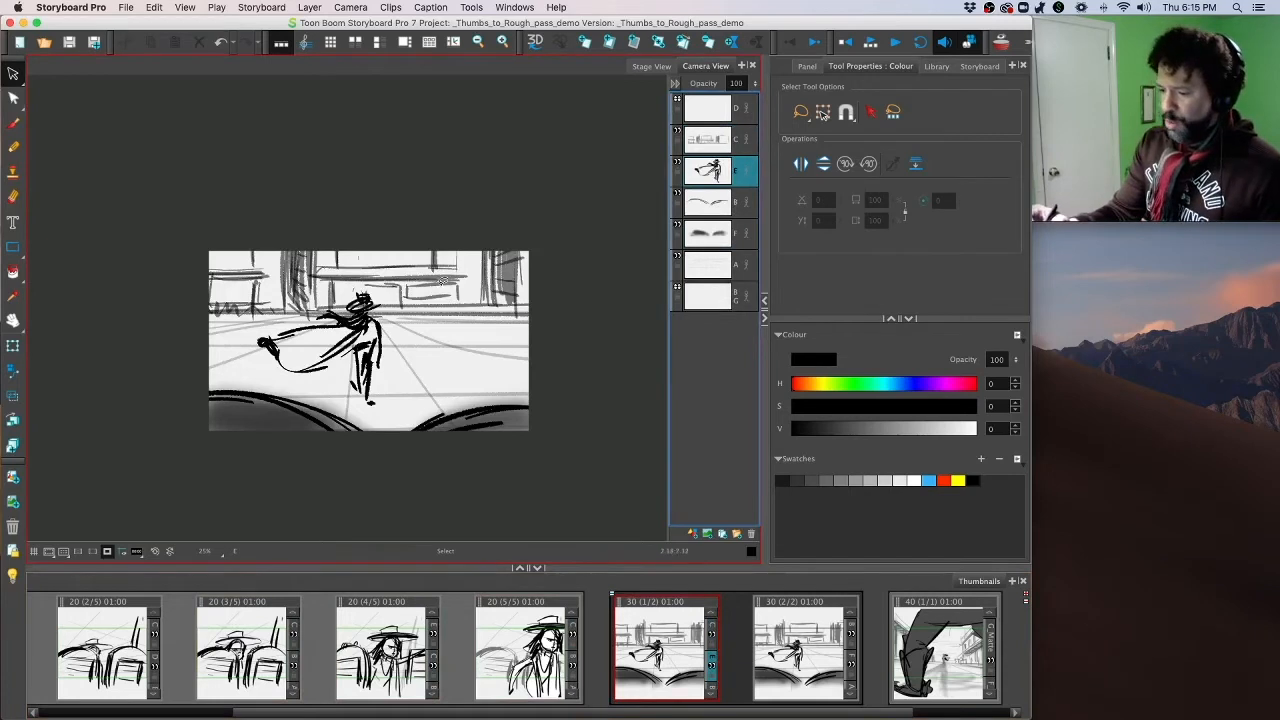
pyautogui.moveTo(375, 259)
pyautogui.mouseDown()
pyautogui.moveTo(343, 258)
pyautogui.moveTo(274, 422)
pyautogui.moveTo(438, 367)
pyautogui.moveTo(391, 283)
pyautogui.moveTo(453, 228)
pyautogui.mouseUp()
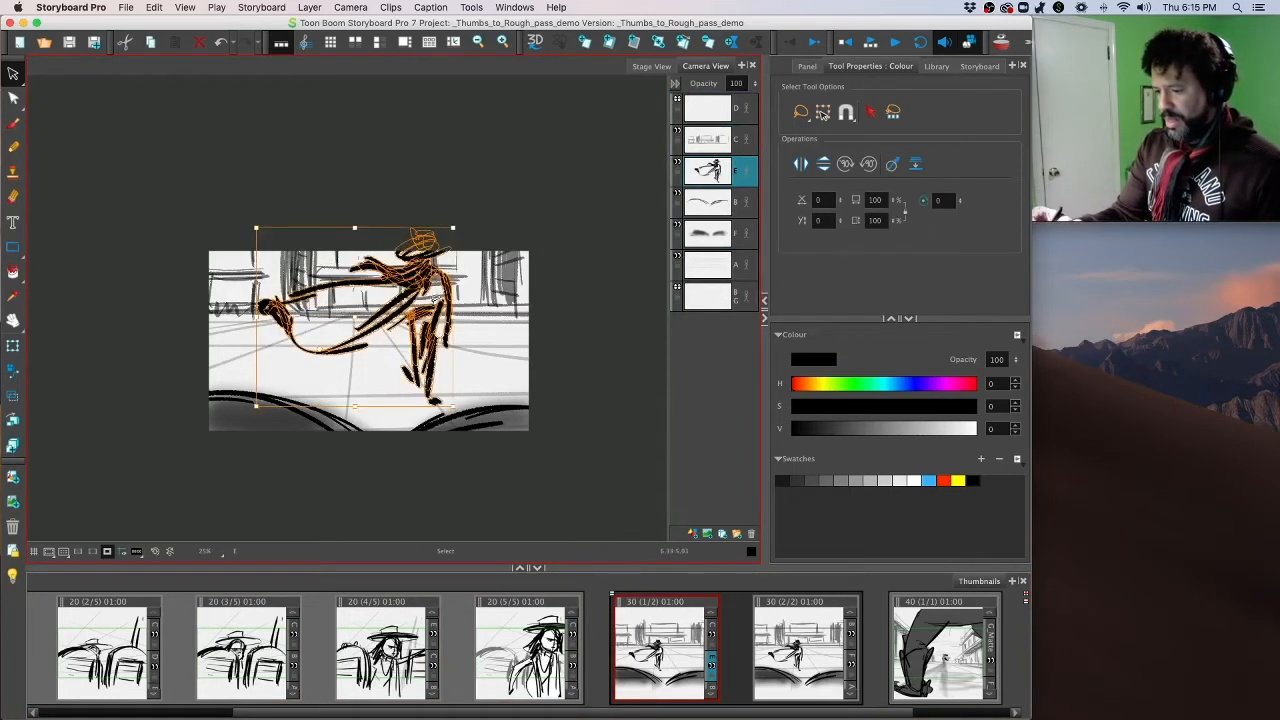
pyautogui.moveTo(367, 321); pyautogui.dragTo(332, 381)
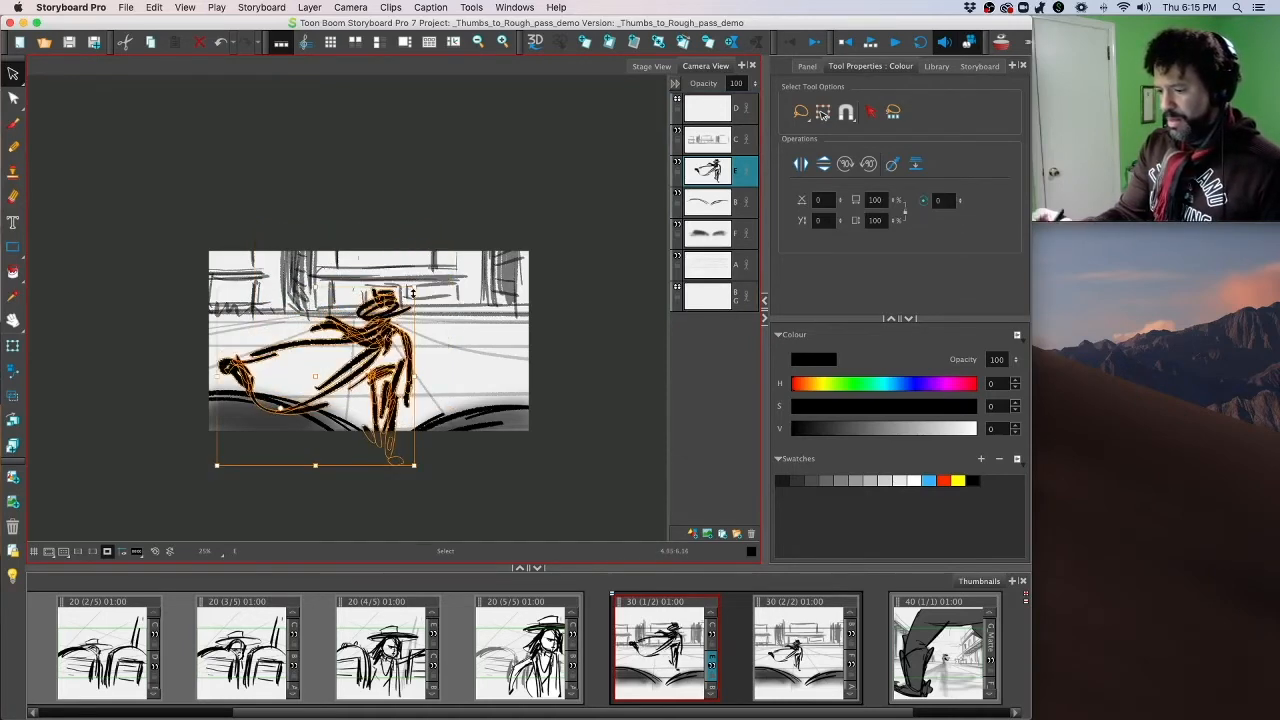
pyautogui.moveTo(414, 287); pyautogui.dragTo(447, 257)
pyautogui.moveTo(420, 329); pyautogui.dragTo(391, 343)
pyautogui.click(563, 246)
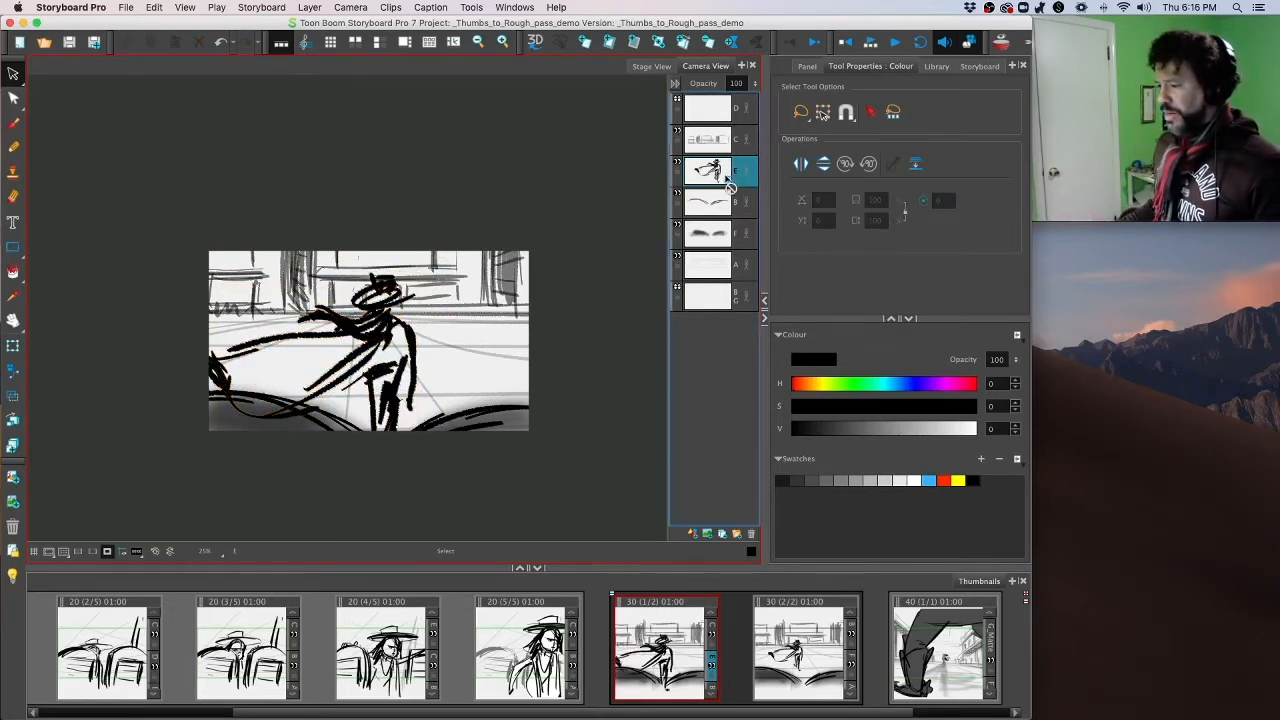
pyautogui.moveTo(714, 252); pyautogui.dragTo(714, 252)
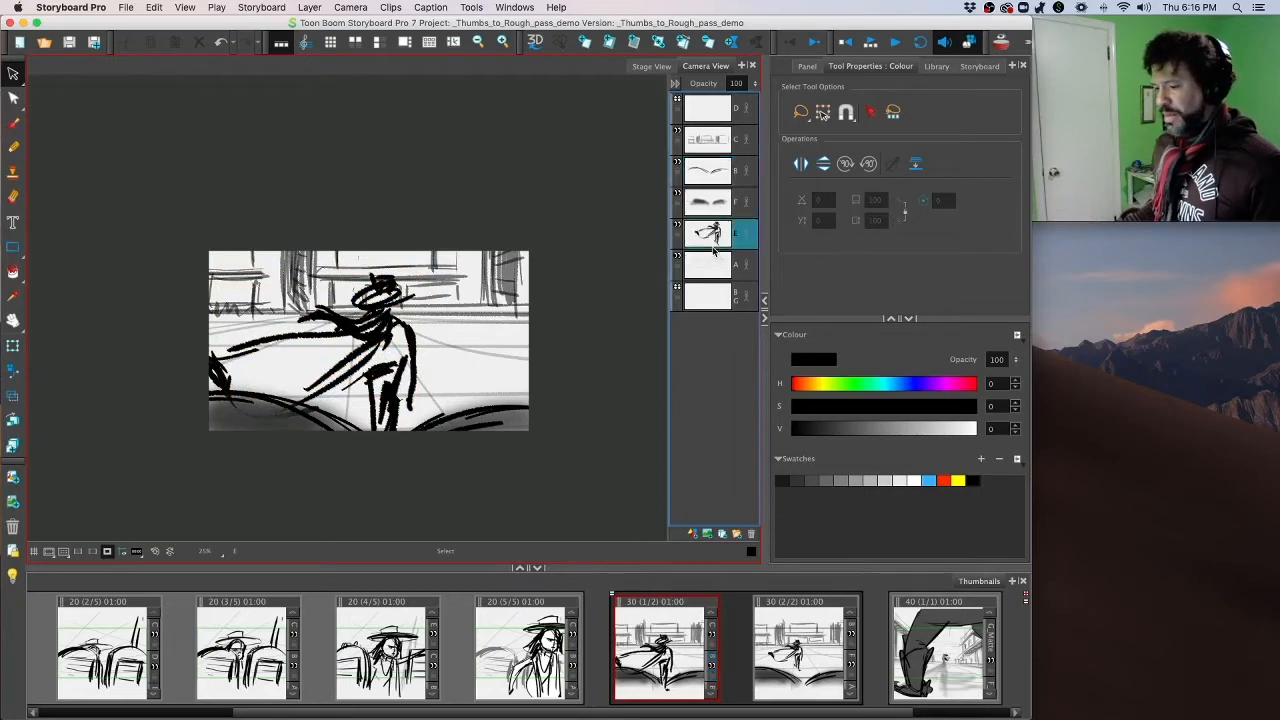
# Step: Flip between scene 20's last panels and scene 30's first panel to examine how the figure reads across the cut
pyautogui.press('f')
pyautogui.press('g')
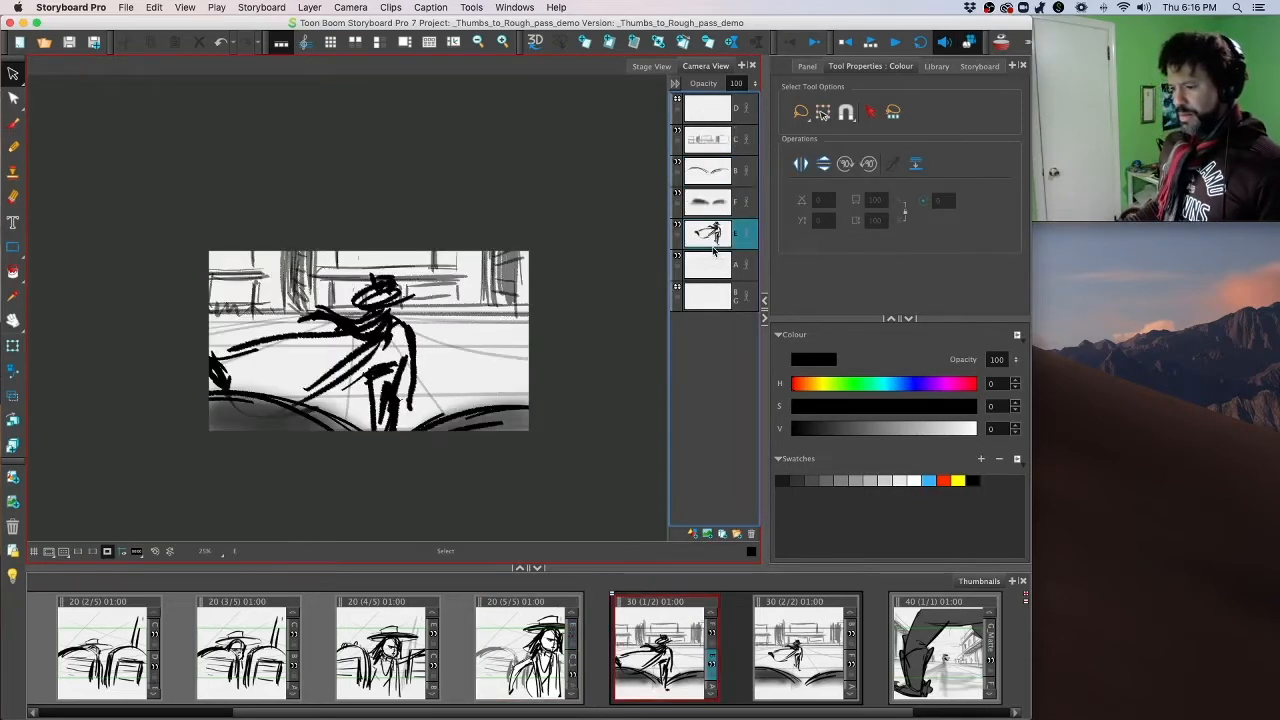
pyautogui.press('g')
pyautogui.press('f')
pyautogui.press('f')
pyautogui.press('f')
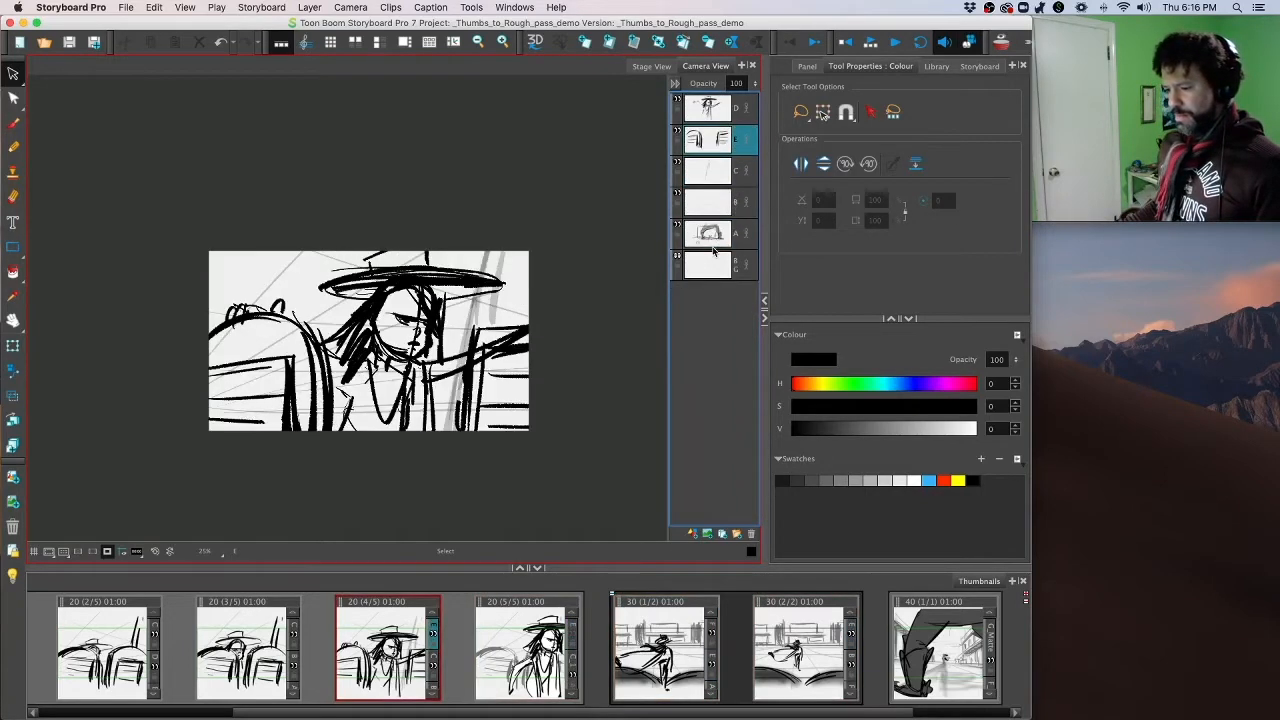
pyautogui.press('g')
pyautogui.press('g')
pyautogui.press('f')
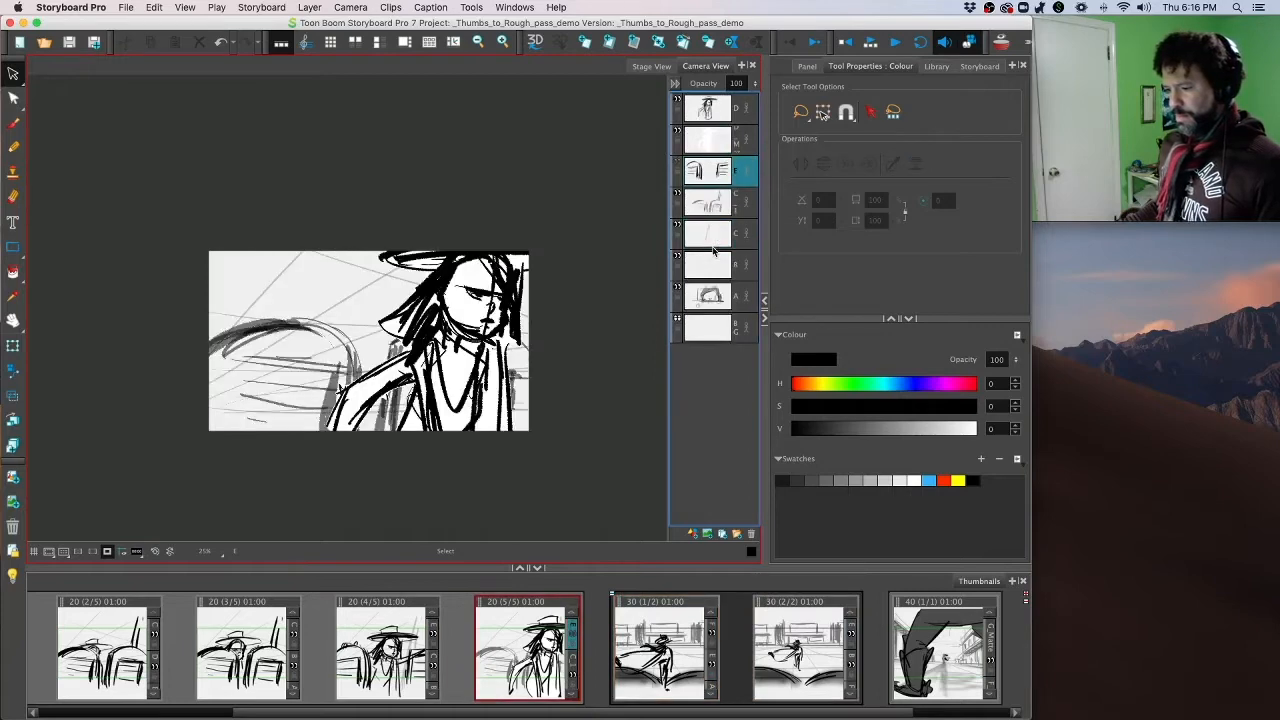
pyautogui.press('g')
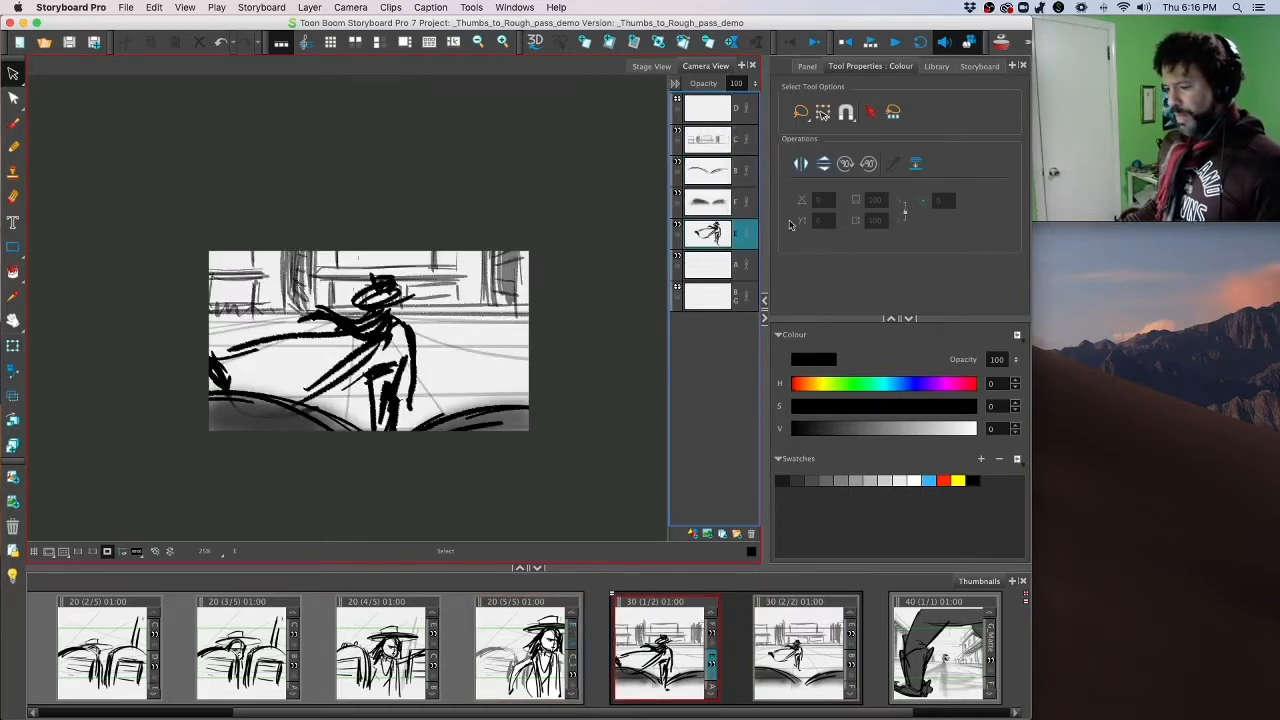
# Step: Enlarge the caped figure slightly further and reposition it a little right of the frame's centre
pyautogui.moveTo(410, 235)
pyautogui.mouseDown()
pyautogui.moveTo(257, 529)
pyautogui.moveTo(415, 270)
pyautogui.moveTo(453, 240)
pyautogui.mouseUp()
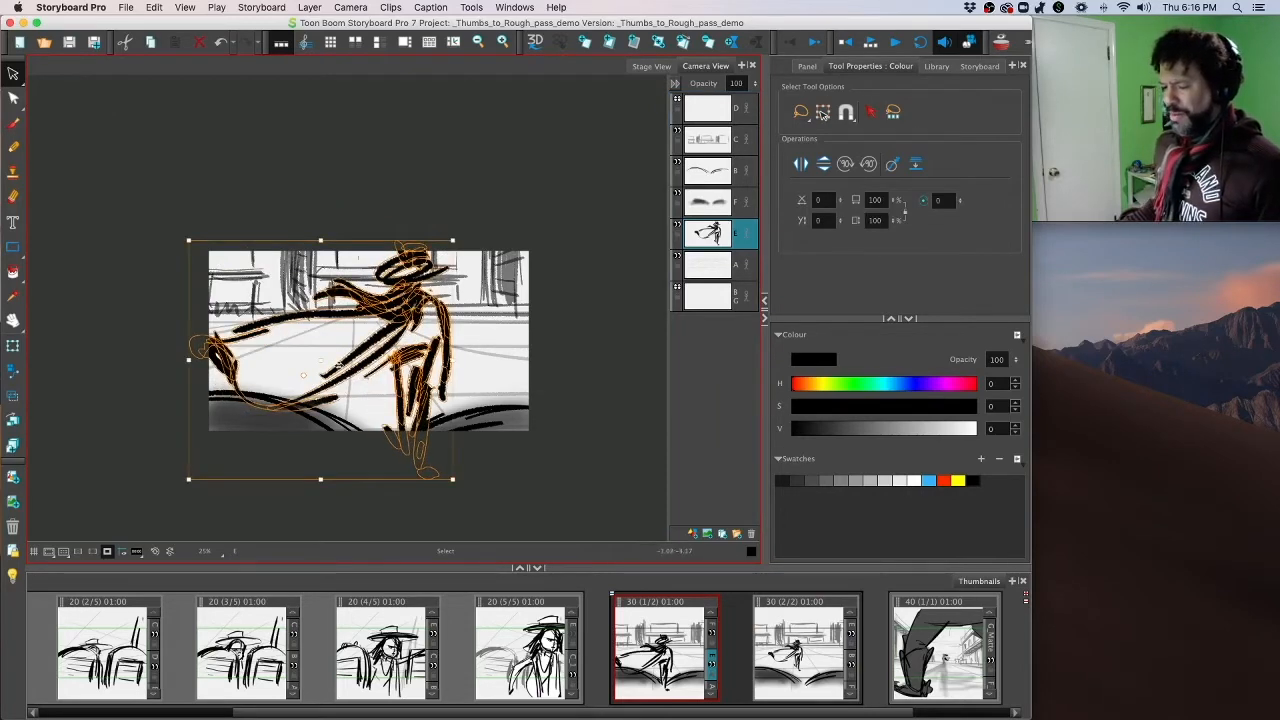
pyautogui.moveTo(361, 355); pyautogui.dragTo(345, 373)
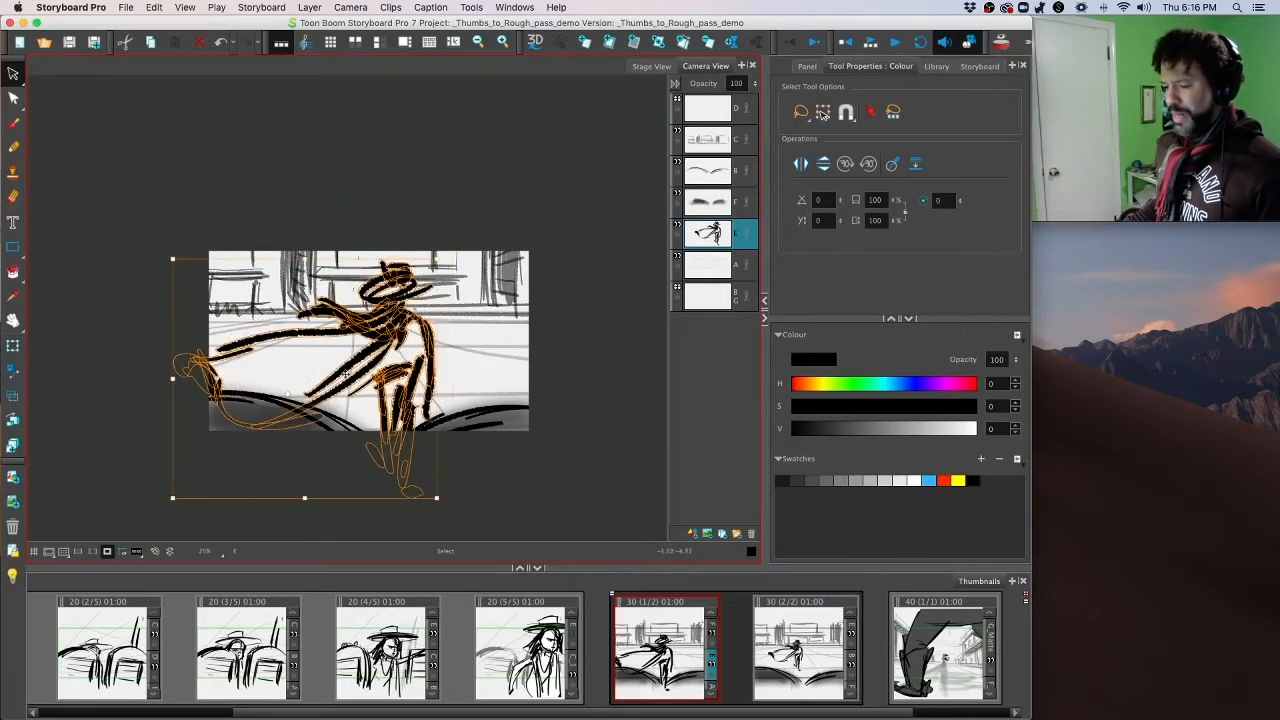
pyautogui.click(510, 330)
pyautogui.moveTo(462, 250)
pyautogui.mouseDown()
pyautogui.moveTo(170, 264)
pyautogui.moveTo(292, 246)
pyautogui.mouseUp()
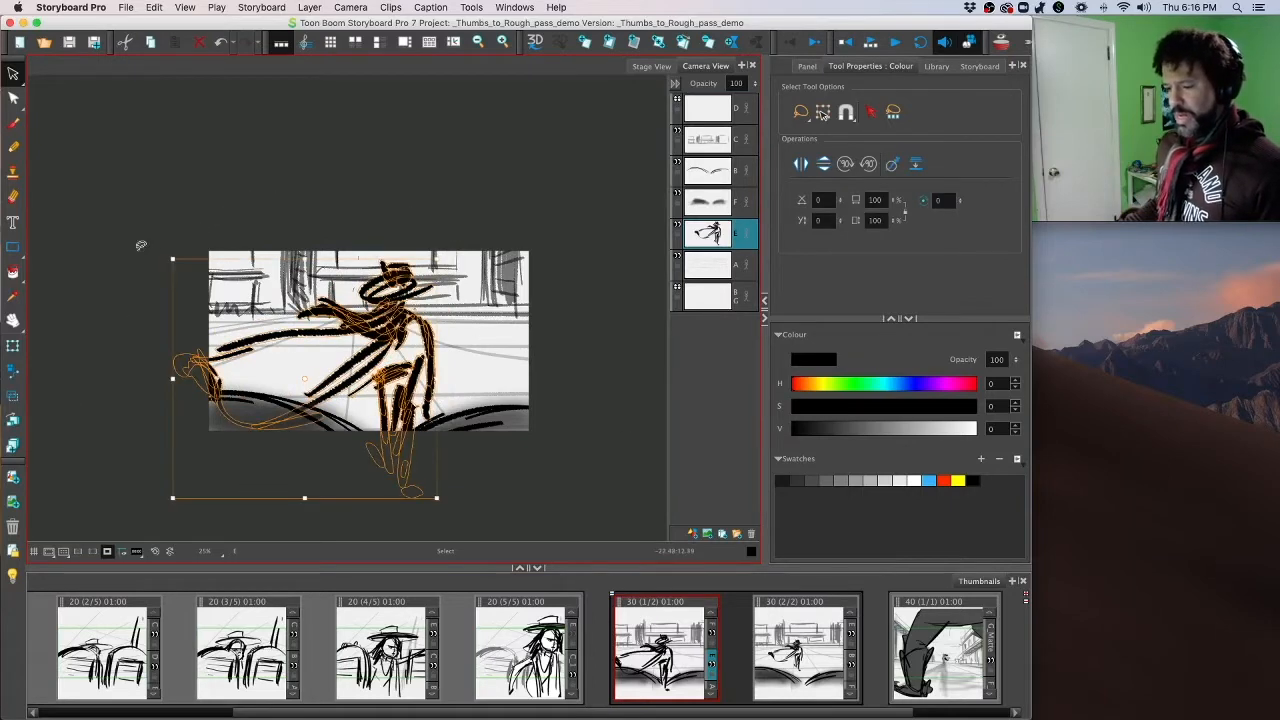
pyautogui.moveTo(172, 258); pyautogui.dragTo(157, 245)
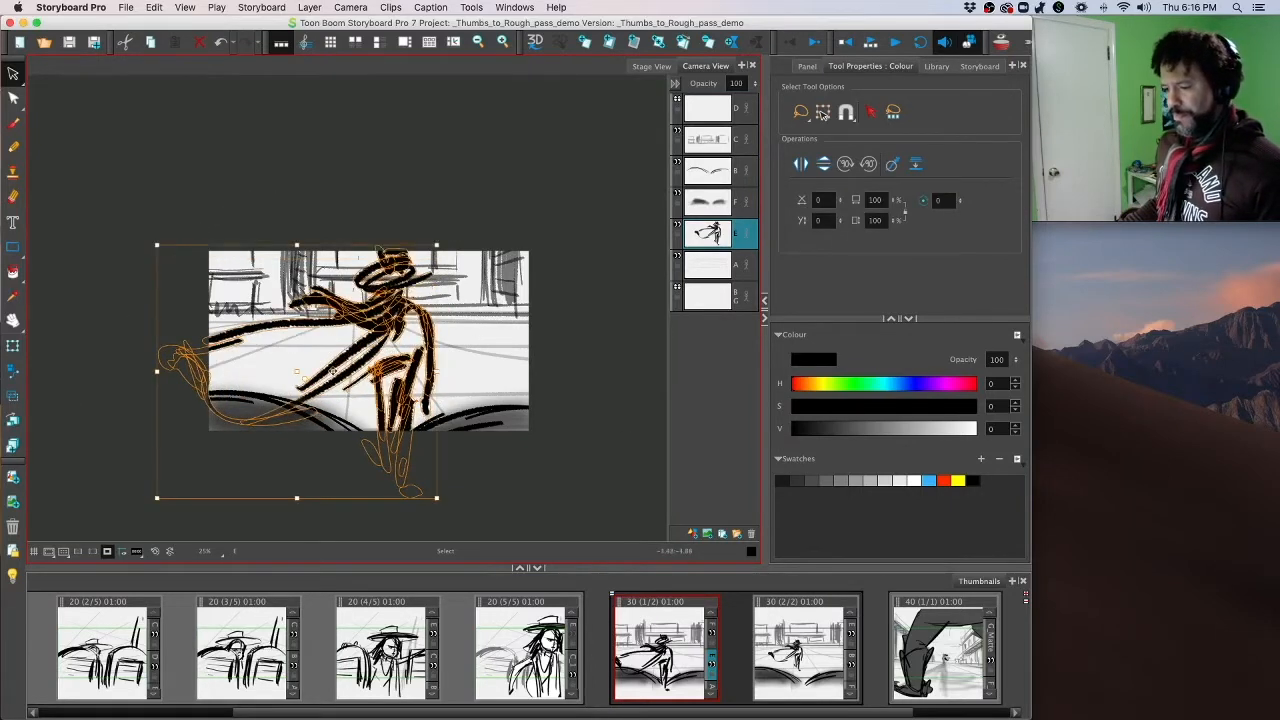
pyautogui.moveTo(328, 378); pyautogui.dragTo(342, 391)
pyautogui.click(606, 376)
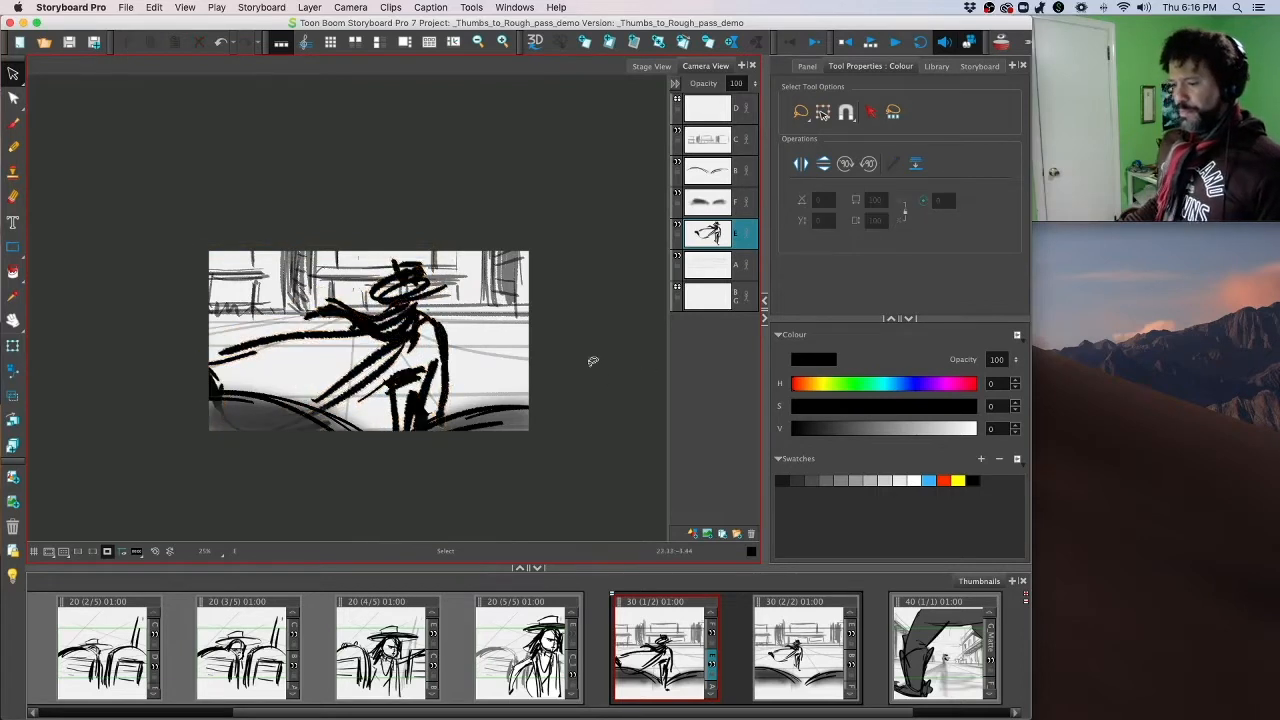
# Step: Delete the windblown cape and scarf strokes from the figure, keeping the hat, shoulder and legs
pyautogui.moveTo(246, 318)
pyautogui.mouseDown()
pyautogui.moveTo(343, 457)
pyautogui.moveTo(320, 300)
pyautogui.moveTo(297, 293)
pyautogui.moveTo(232, 420)
pyautogui.moveTo(283, 418)
pyautogui.mouseUp()
pyautogui.click(568, 308)
pyautogui.press('Delete')
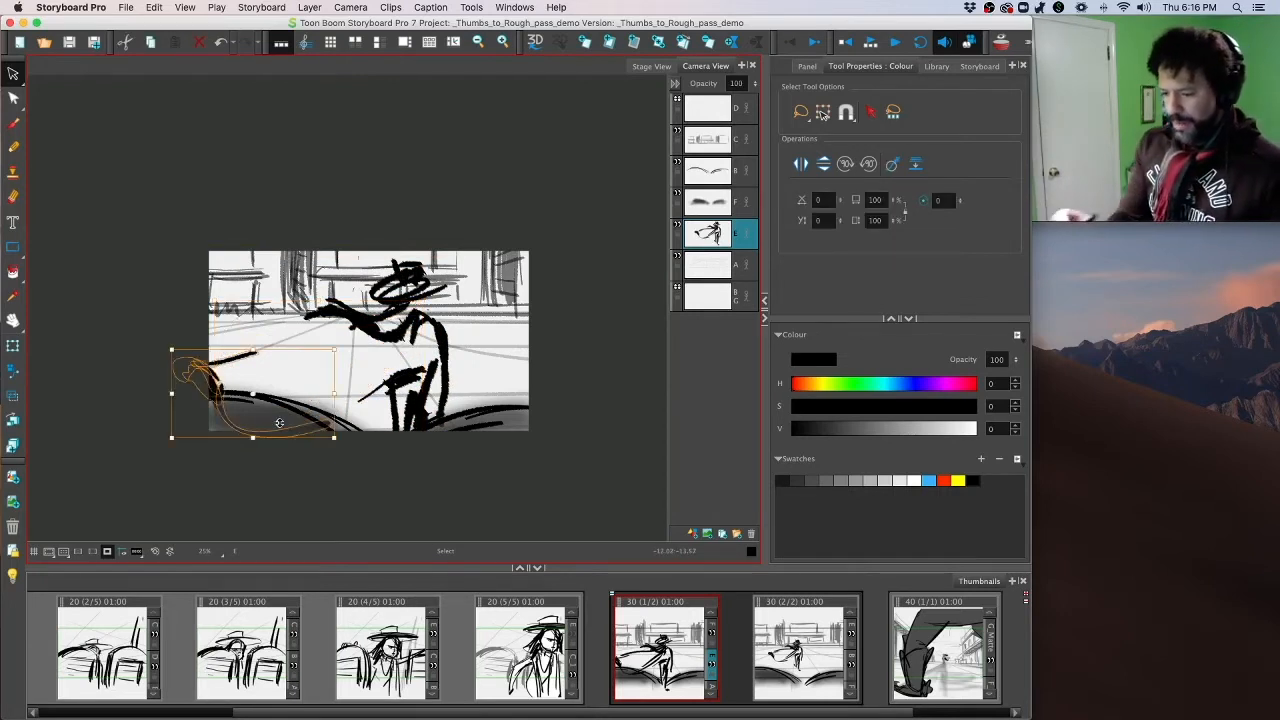
pyautogui.press('Delete')
pyautogui.moveTo(255, 356)
pyautogui.mouseDown()
pyautogui.moveTo(240, 416)
pyautogui.moveTo(252, 392)
pyautogui.mouseUp()
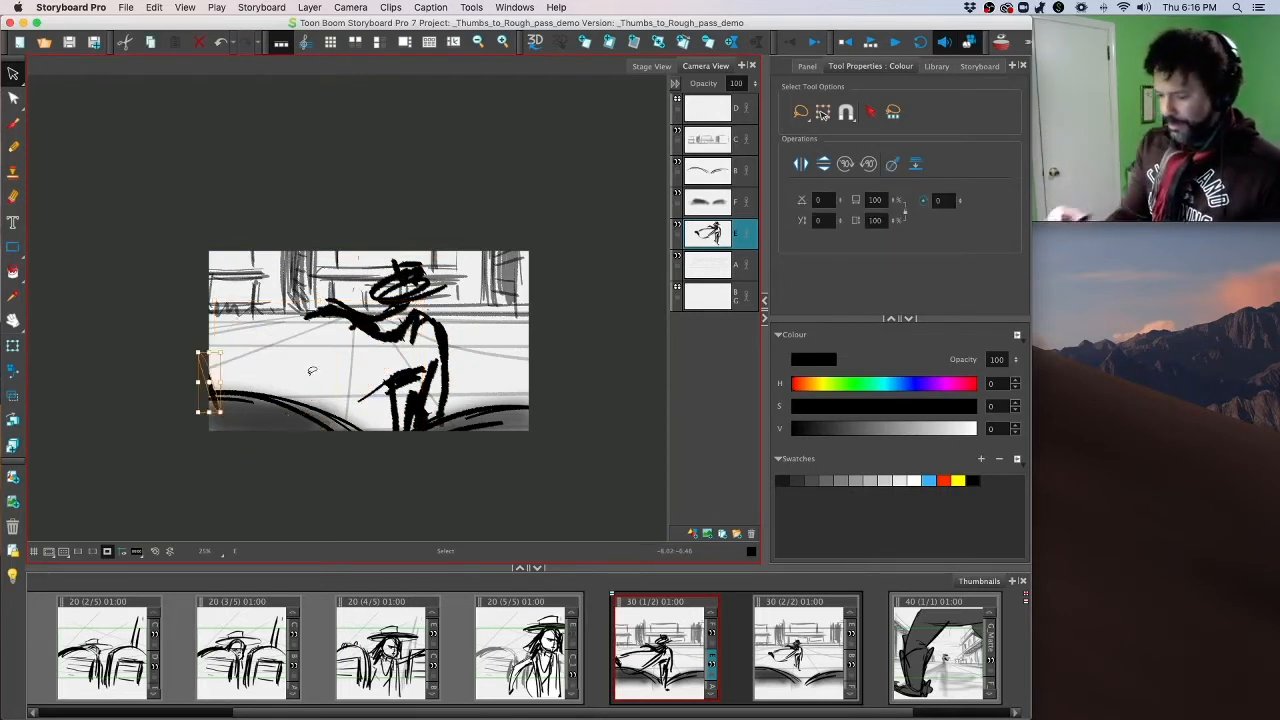
pyautogui.press('Delete')
pyautogui.moveTo(371, 372); pyautogui.dragTo(378, 398)
pyautogui.press('Delete')
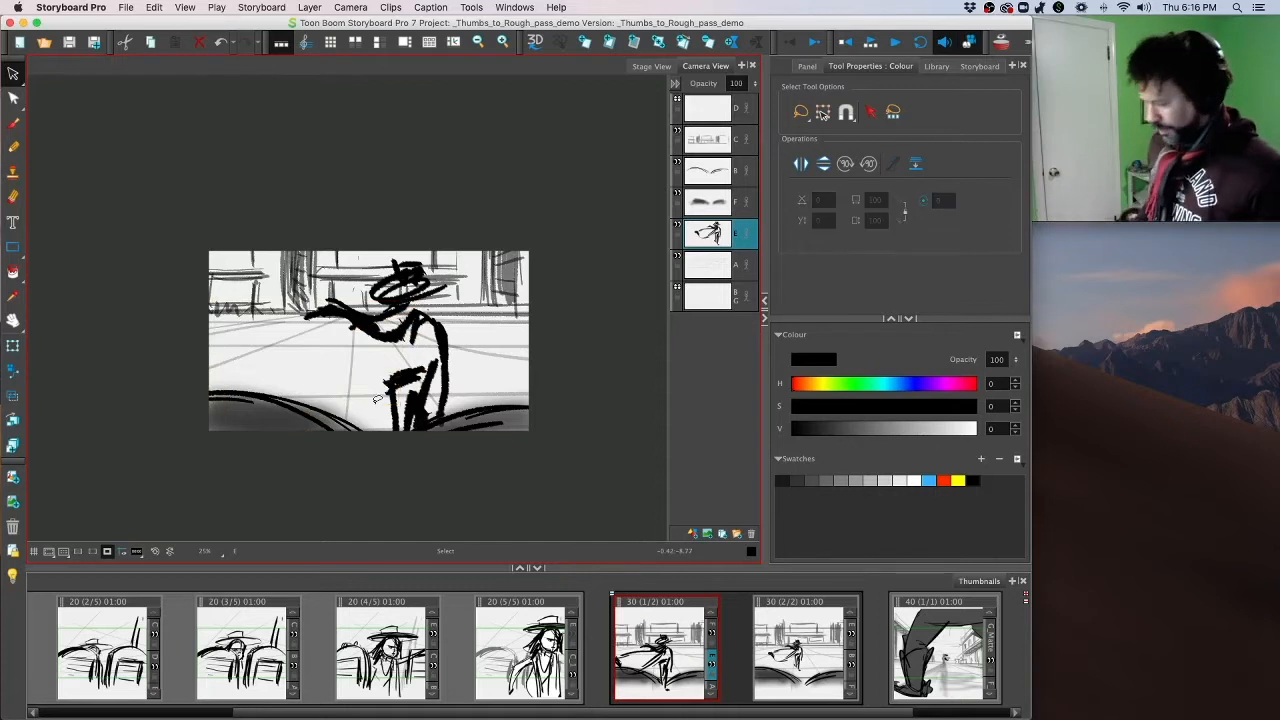
pyautogui.hotkey('alt', 'b')
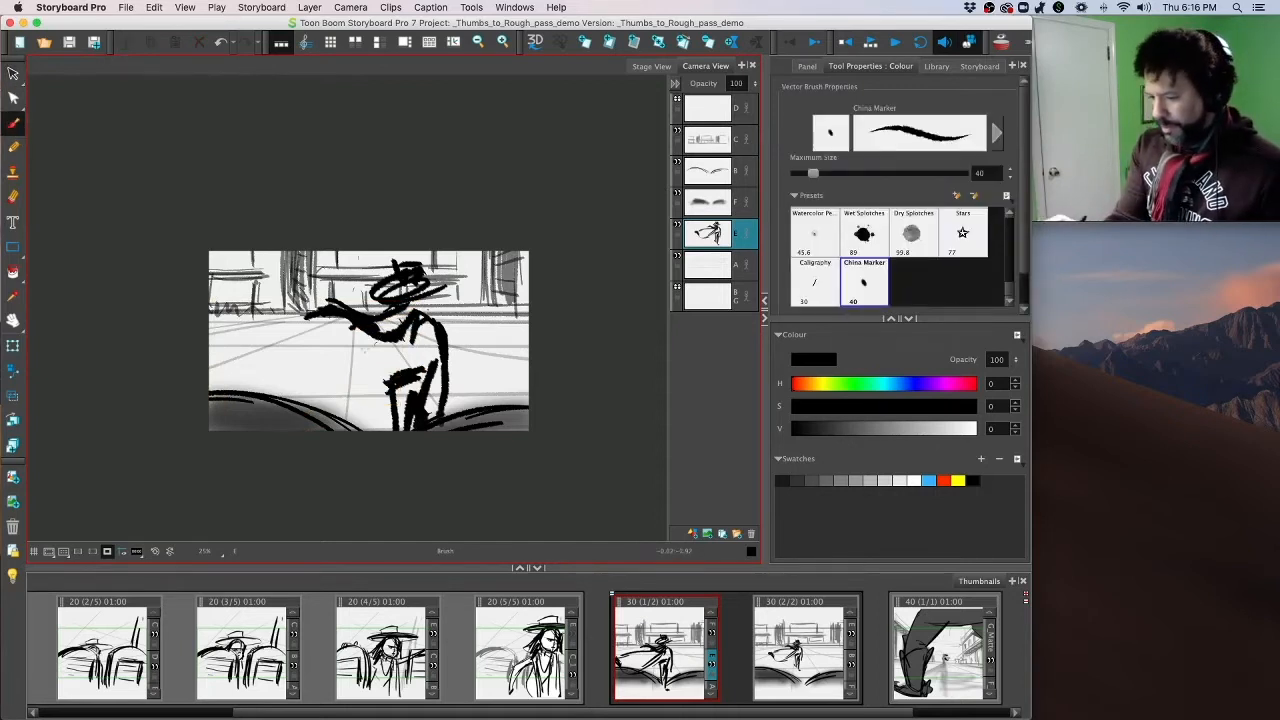
pyautogui.hotkey('alt', 's')
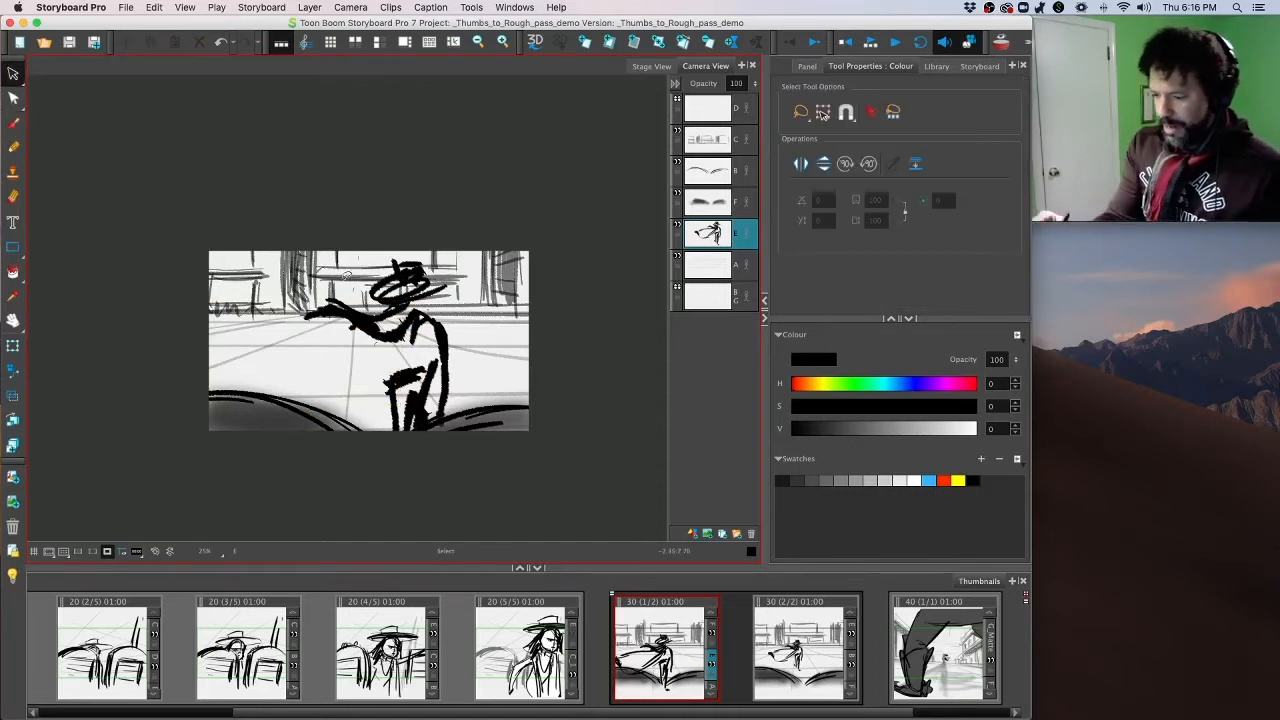
pyautogui.click(380, 330)
pyautogui.press('Delete')
# Step: Draw long hair and a cape hanging down along the figure's body with the China Marker brush at size 40
pyautogui.hotkey('alt', 'b')
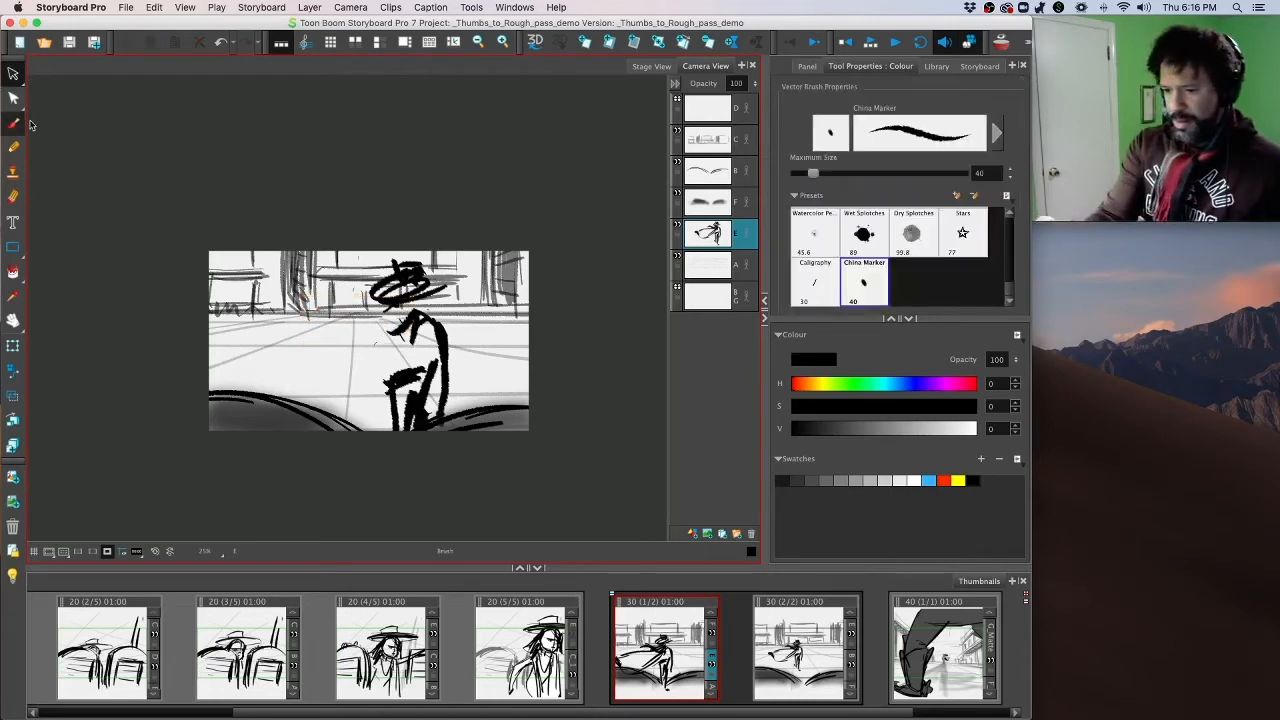
pyautogui.moveTo(388, 305)
pyautogui.mouseDown()
pyautogui.moveTo(370, 342)
pyautogui.moveTo(398, 340)
pyautogui.moveTo(380, 362)
pyautogui.moveTo(366, 352)
pyautogui.moveTo(360, 402)
pyautogui.moveTo(388, 426)
pyautogui.mouseUp()
pyautogui.moveTo(406, 384); pyautogui.dragTo(380, 422)
pyautogui.moveTo(430, 330); pyautogui.dragTo(416, 366)
pyautogui.moveTo(384, 414); pyautogui.dragTo(368, 428)
pyautogui.moveTo(430, 326); pyautogui.dragTo(412, 368)
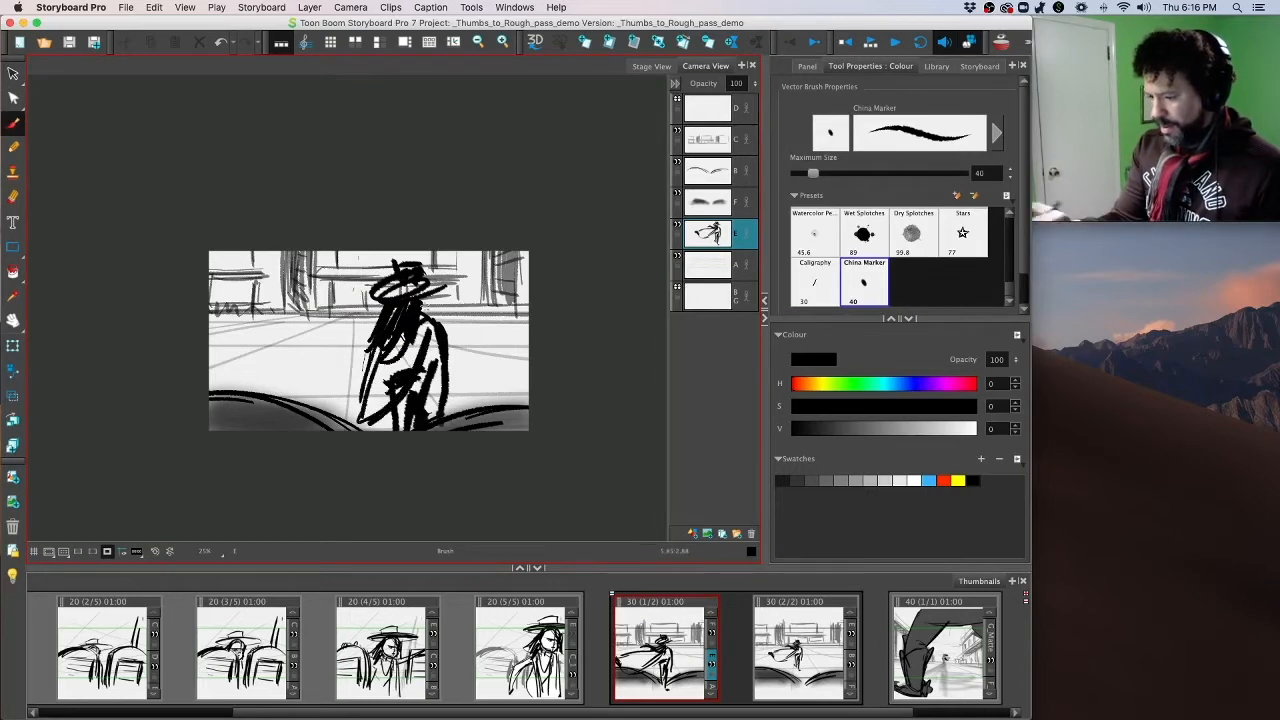
pyautogui.press(',')
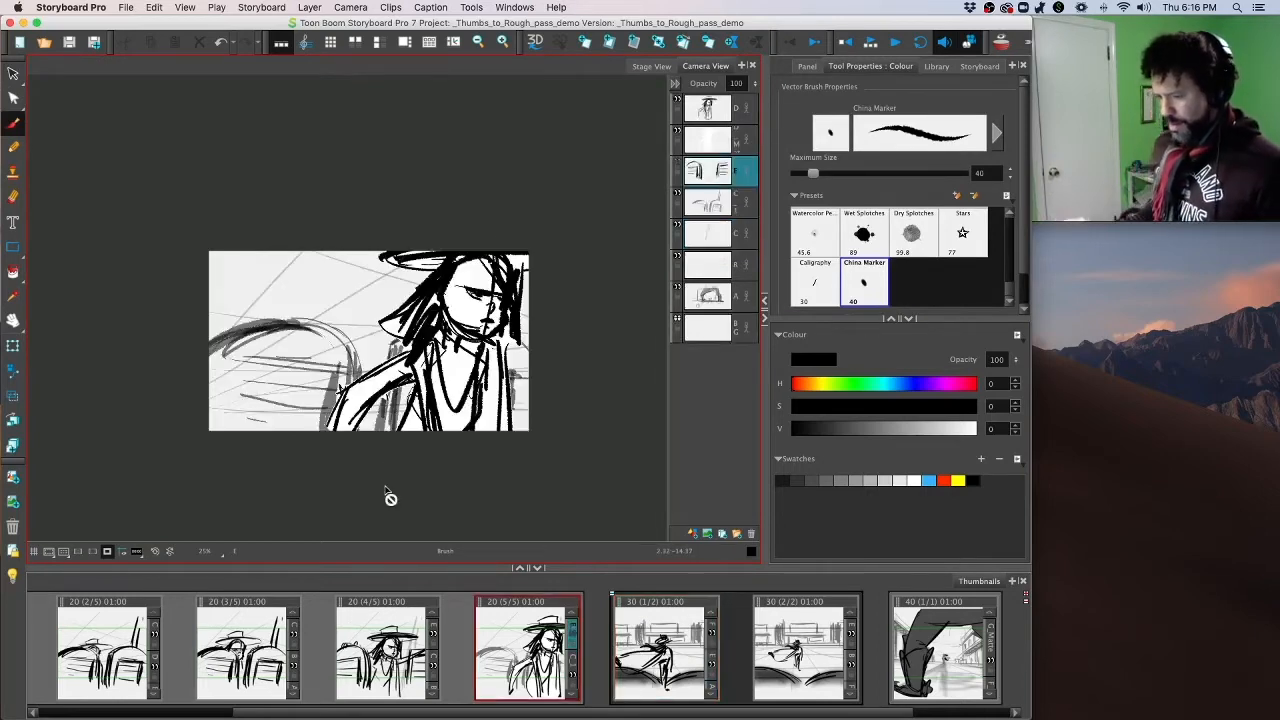
pyautogui.press('.')
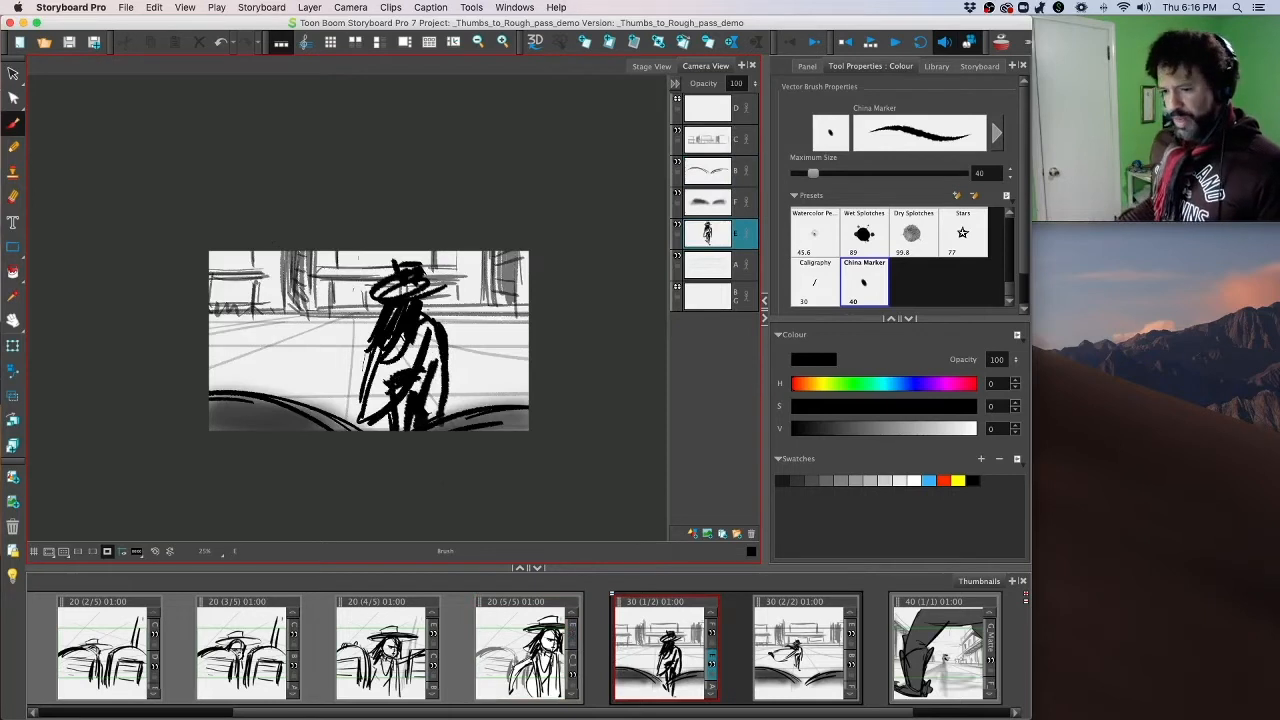
# Step: Select the whole redrawn figure and shift it slightly left, between the two dark foreground curves
pyautogui.click(13, 72)
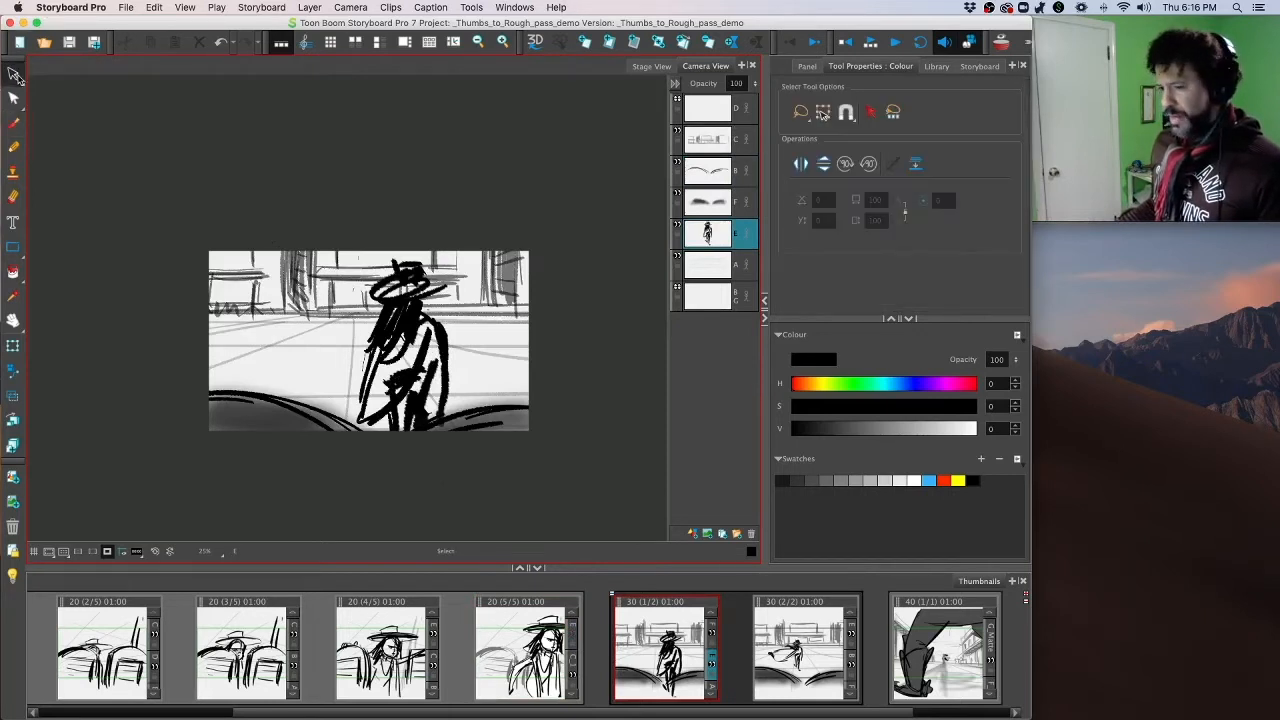
pyautogui.moveTo(400, 233)
pyautogui.mouseDown()
pyautogui.moveTo(315, 540)
pyautogui.moveTo(420, 250)
pyautogui.mouseUp()
pyautogui.moveTo(416, 391); pyautogui.dragTo(391, 391)
pyautogui.click(562, 384)
# Step: Step back through the scene 20 panels and forward to scene 30's first panel to review the figure's new placement
pyautogui.press(',')
pyautogui.press(',')
pyautogui.press(',')
pyautogui.press(',')
pyautogui.press(',')
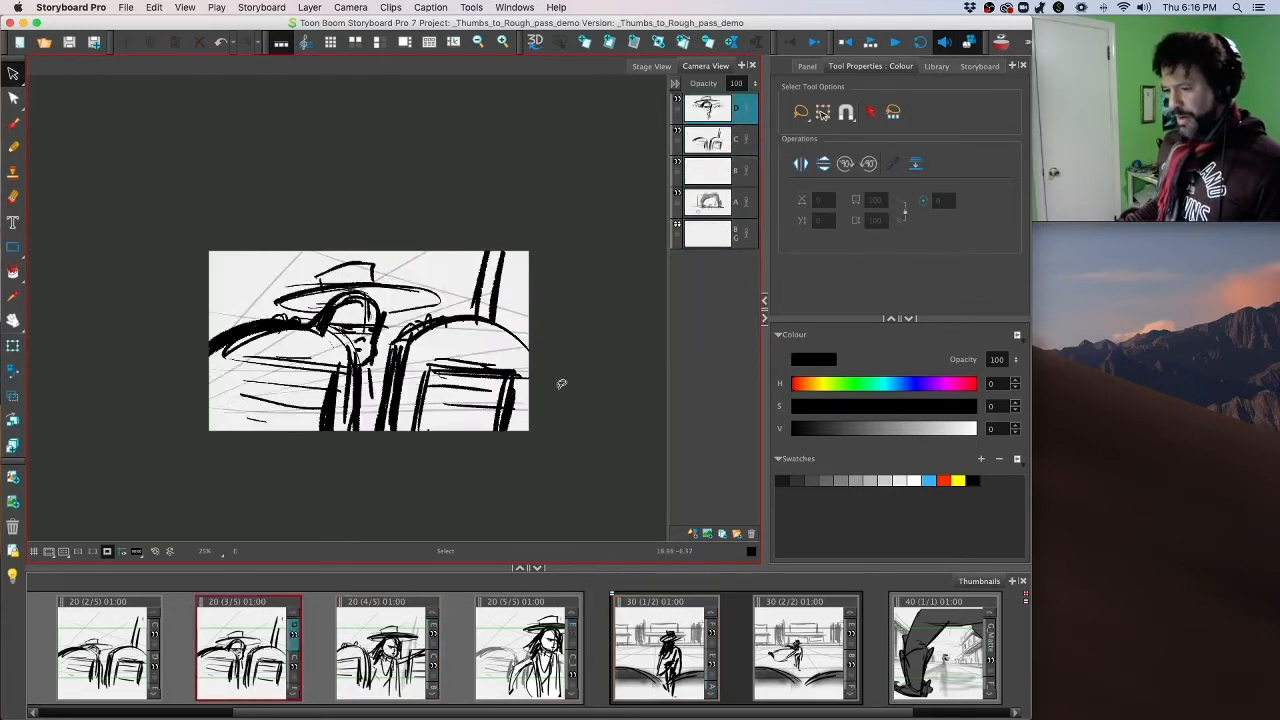
pyautogui.press('.')
pyautogui.press('.')
pyautogui.press('.')
pyautogui.press('.')
pyautogui.press('.')
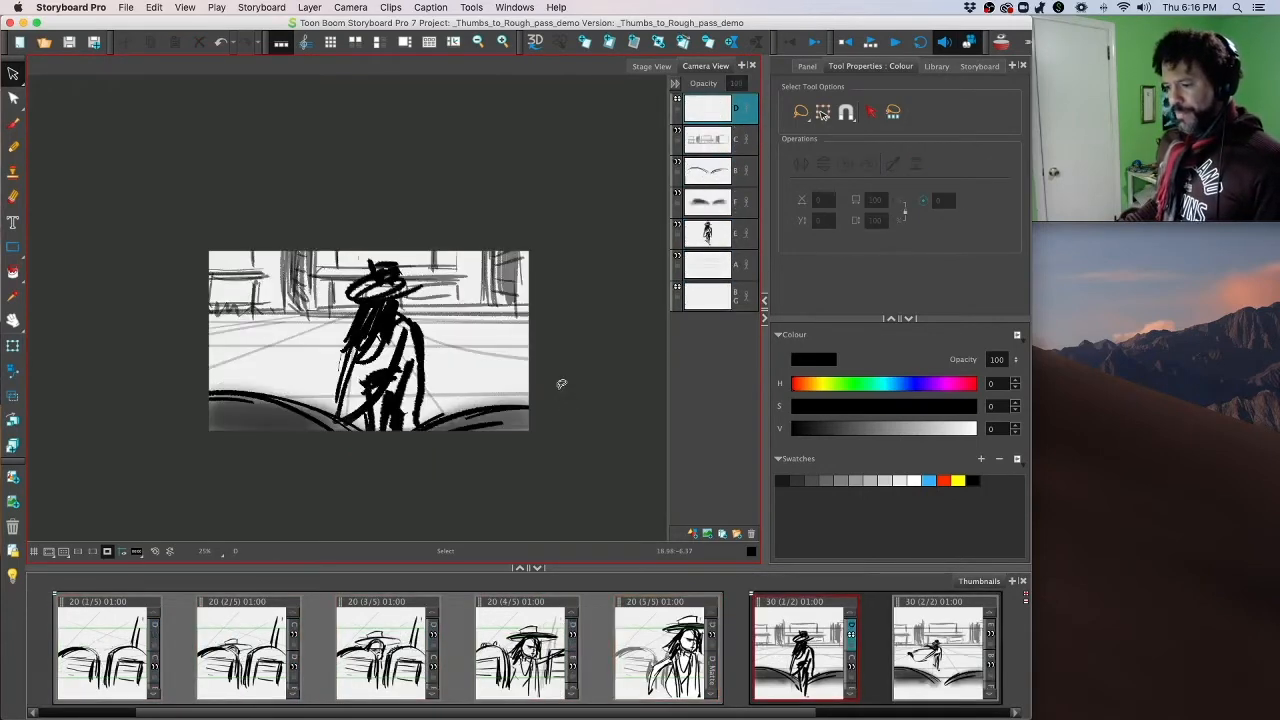
# Step: Duplicate scene 30's first panel and, in the copy, shrink the figure slightly and adjust its position so it appears farther away
pyautogui.rightClick(808, 630)
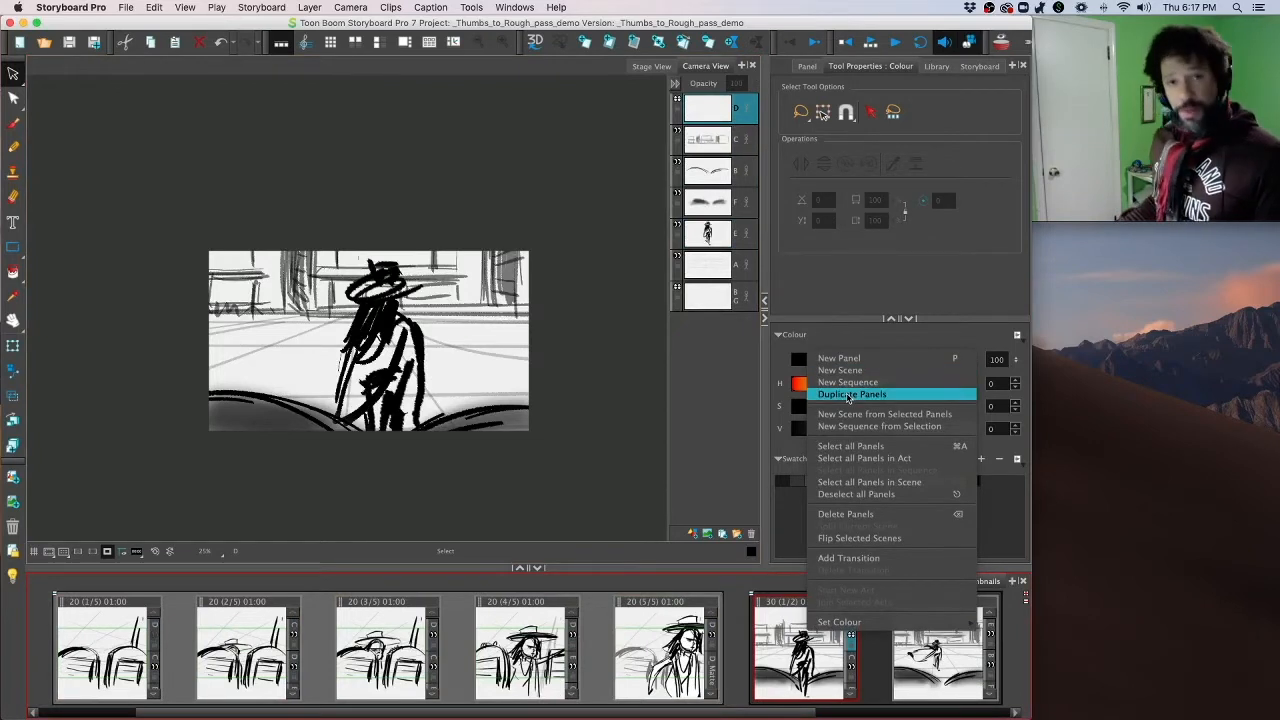
pyautogui.click(849, 395)
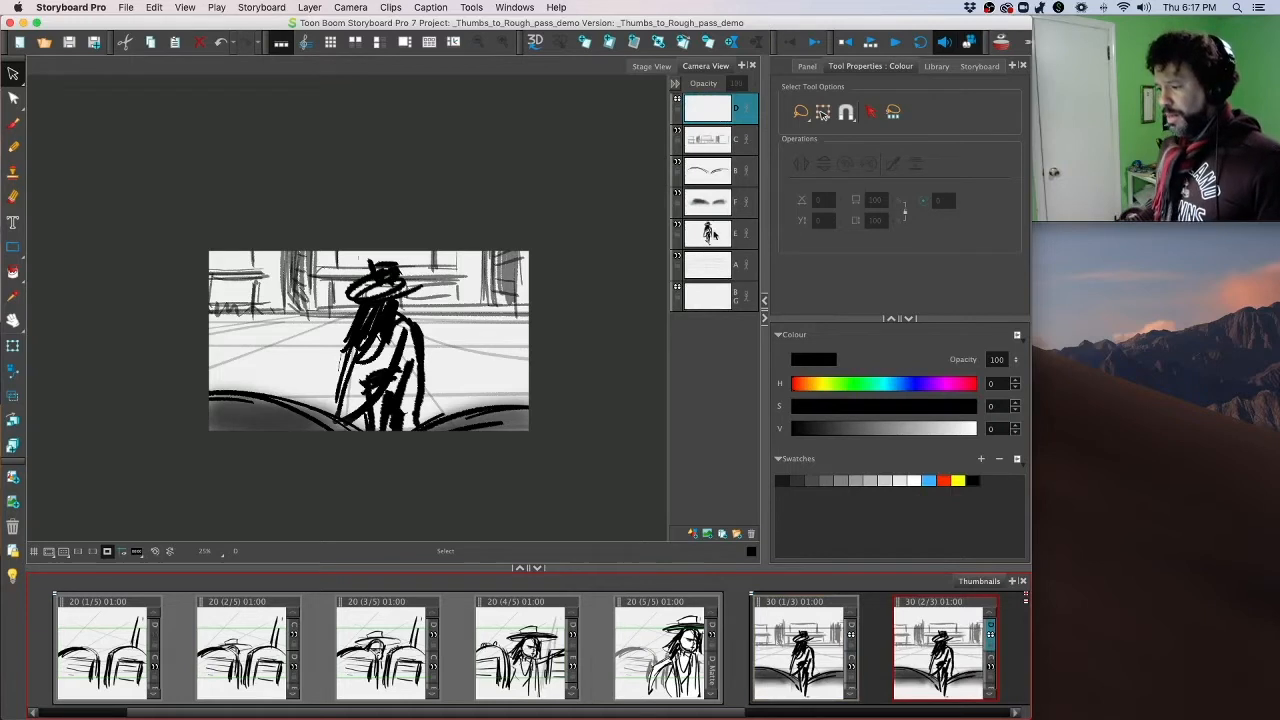
pyautogui.click(395, 269)
pyautogui.moveTo(446, 230)
pyautogui.mouseDown()
pyautogui.moveTo(269, 469)
pyautogui.moveTo(578, 324)
pyautogui.moveTo(412, 268)
pyautogui.moveTo(411, 298)
pyautogui.mouseUp()
pyautogui.moveTo(327, 509); pyautogui.dragTo(335, 499)
pyautogui.moveTo(381, 396); pyautogui.dragTo(382, 374)
pyautogui.click(550, 381)
pyautogui.press(',')
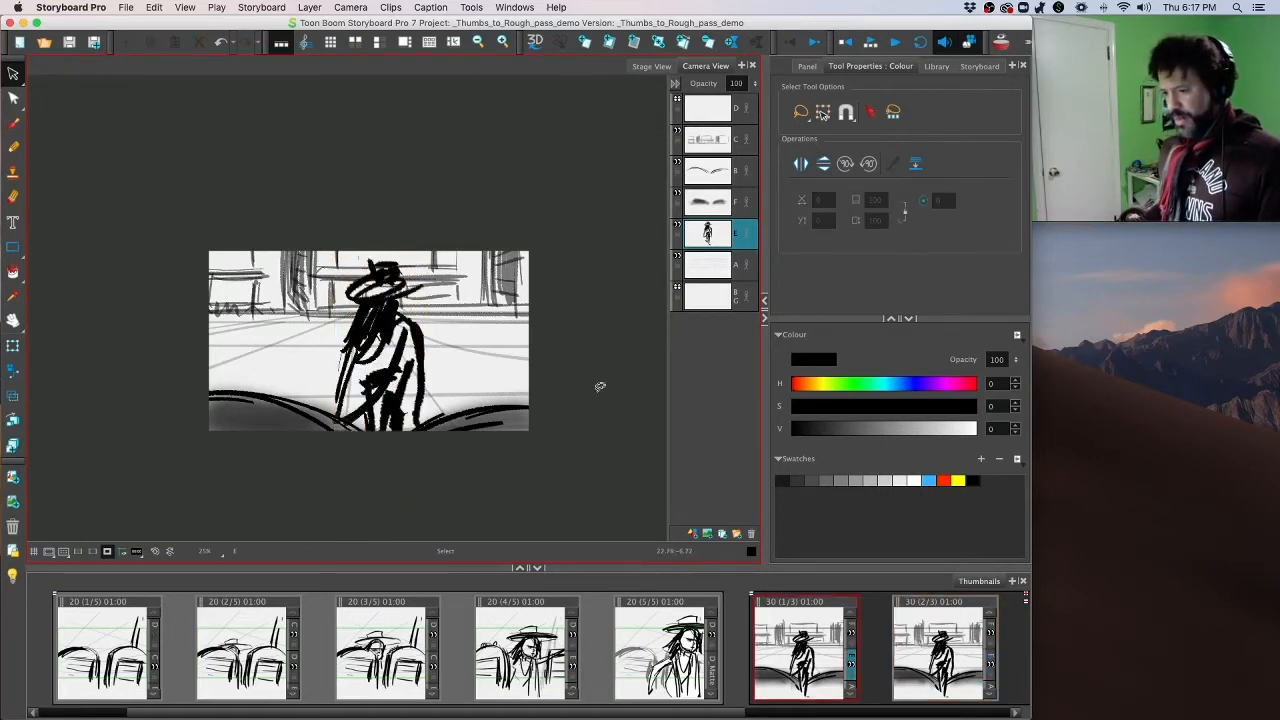
pyautogui.press('.')
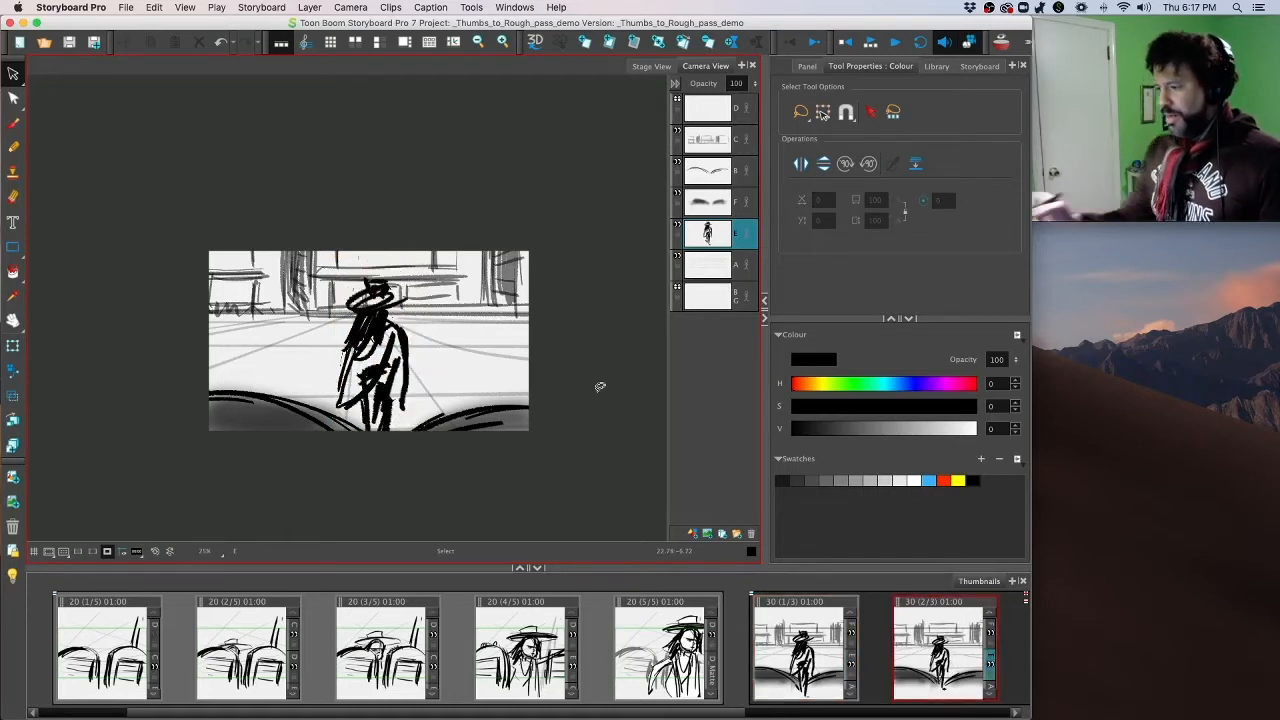
# Step: Delete the hanging cape and most of the long hair strokes from the figure in the duplicated panel
pyautogui.click(14, 74)
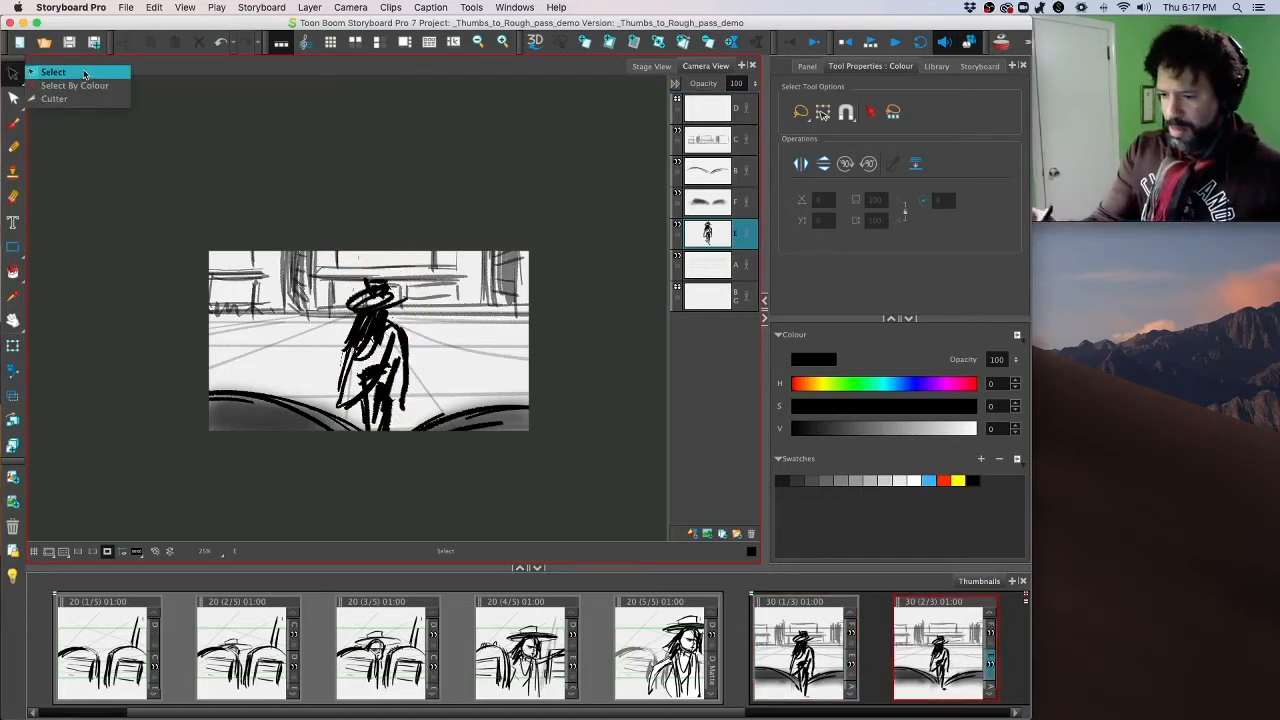
pyautogui.click(53, 72)
pyautogui.click(350, 351)
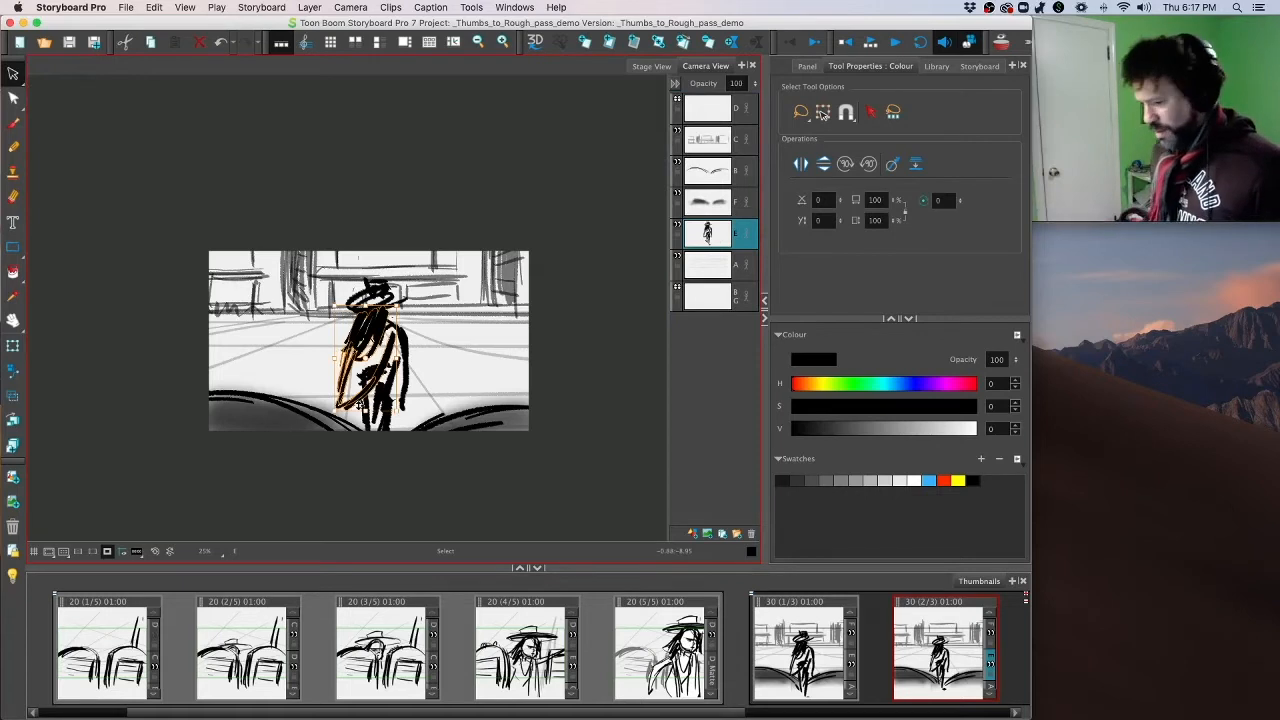
pyautogui.press('Delete')
# Step: Draw hair and a cape blowing out to the left of the figure in scene 30's second panel with the China Marker brush
pyautogui.click(13, 123)
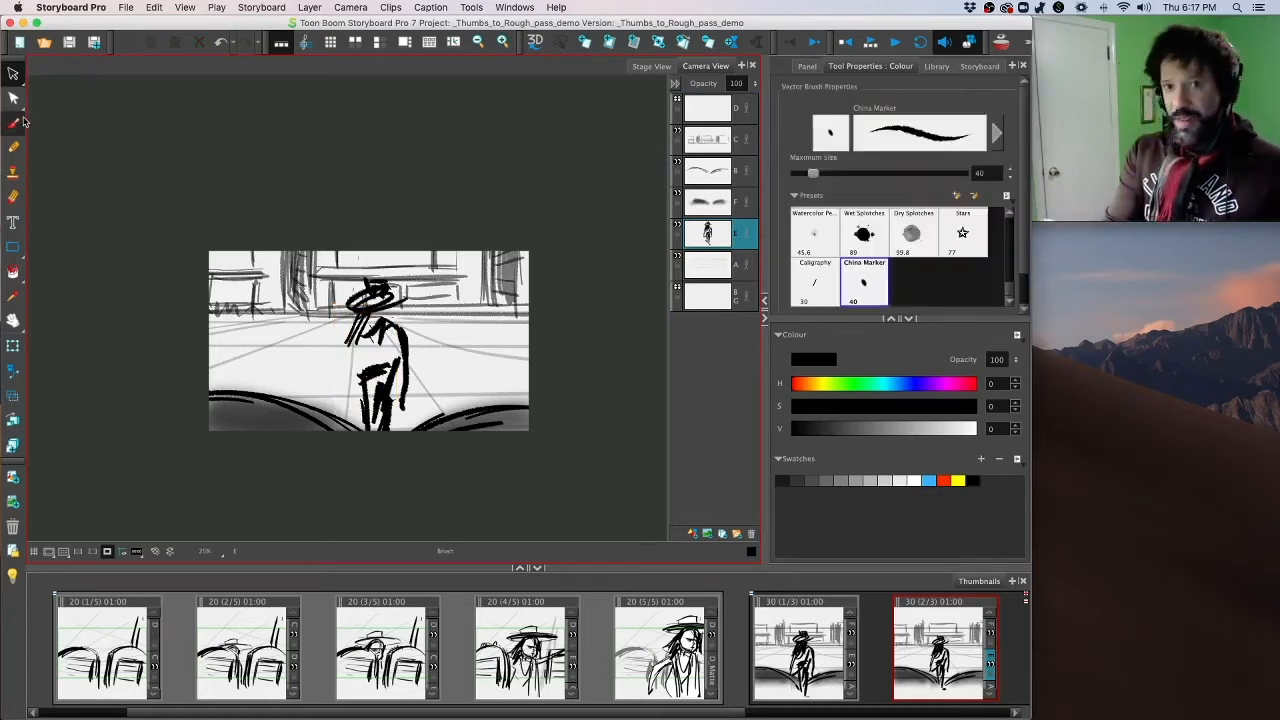
pyautogui.moveTo(365, 315)
pyautogui.mouseDown()
pyautogui.moveTo(319, 338)
pyautogui.moveTo(380, 314)
pyautogui.moveTo(284, 368)
pyautogui.moveTo(339, 401)
pyautogui.mouseUp()
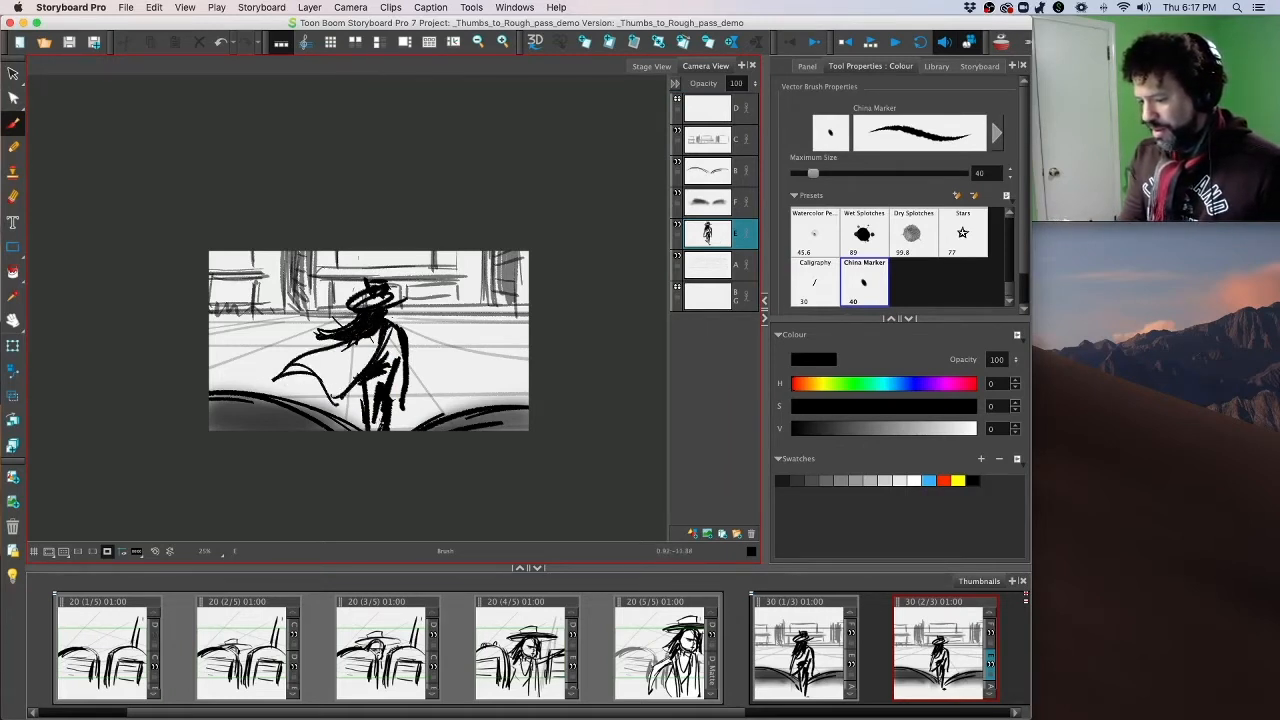
pyautogui.press('Left')
pyautogui.press('Left')
pyautogui.press('Left')
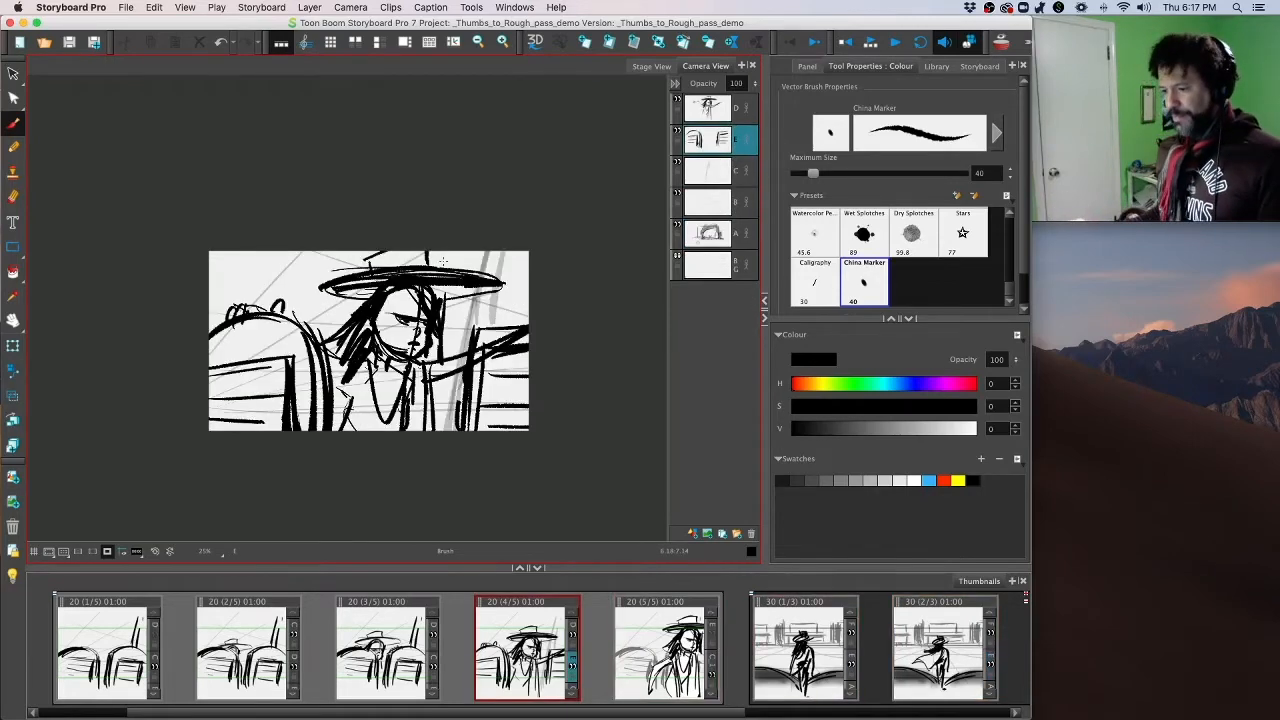
# Step: Select the figure in scene 30's third panel and shift it slightly to the right to align with the preceding panels
pyautogui.press('Right')
pyautogui.press('Right')
pyautogui.press('Right')
pyautogui.press('Right')
pyautogui.press('Left')
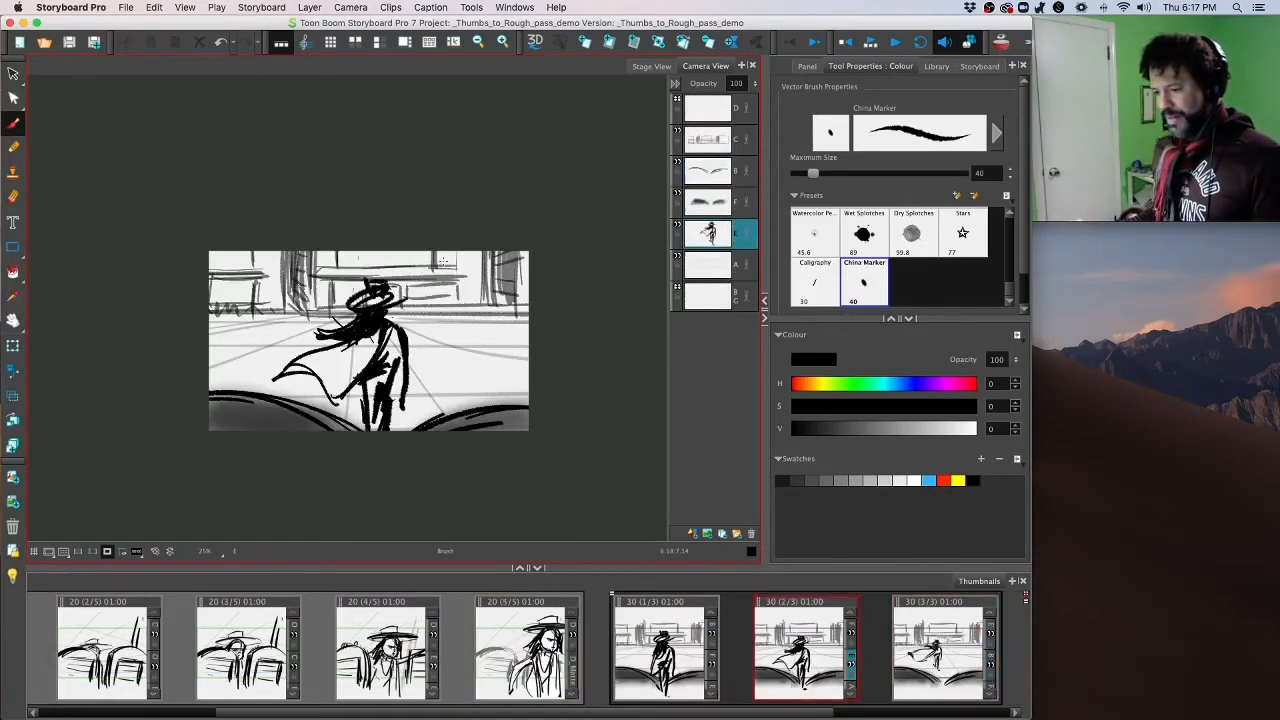
pyautogui.press('Right')
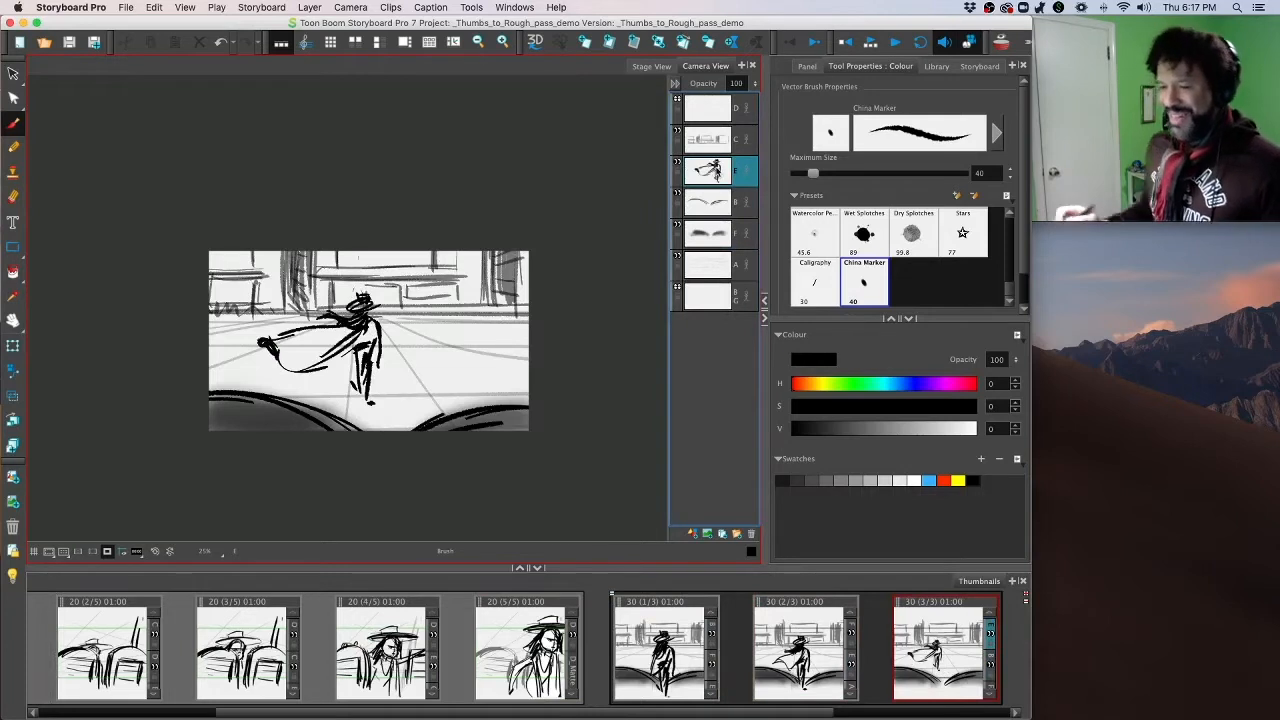
pyautogui.click(14, 75)
pyautogui.moveTo(384, 266)
pyautogui.mouseDown()
pyautogui.moveTo(436, 364)
pyautogui.moveTo(380, 286)
pyautogui.mouseUp()
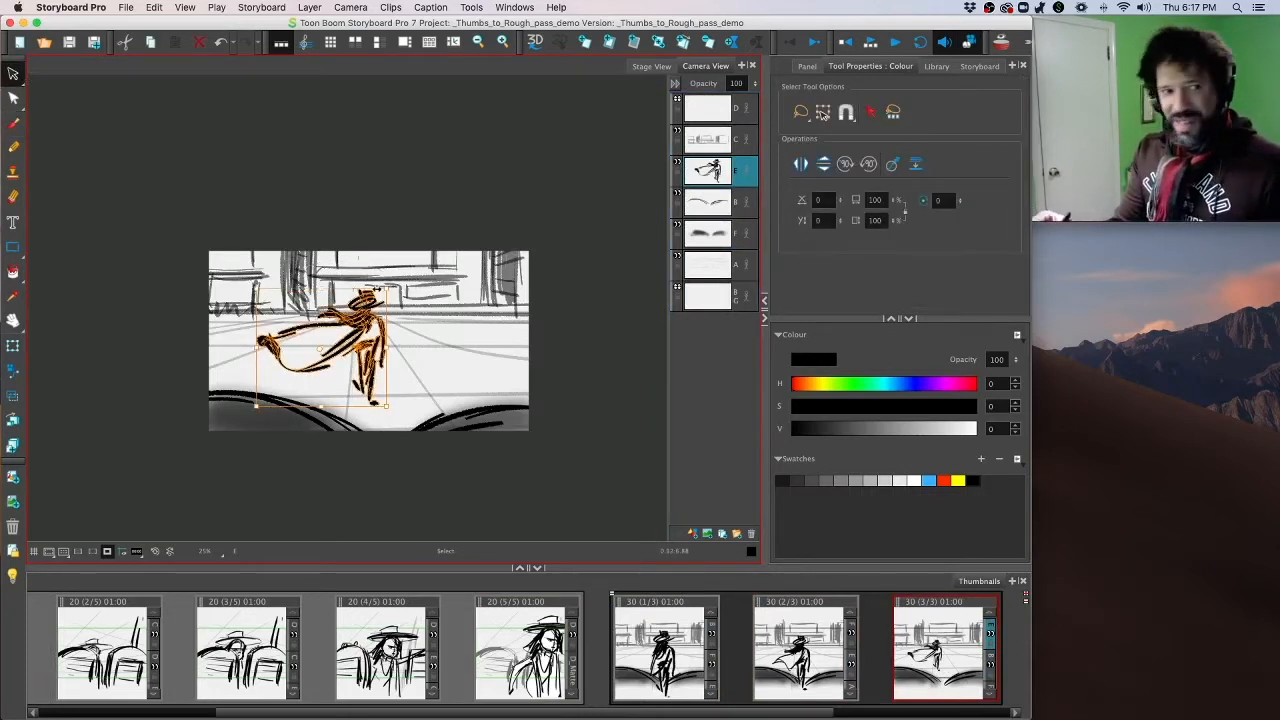
pyautogui.moveTo(367, 340); pyautogui.dragTo(383, 337)
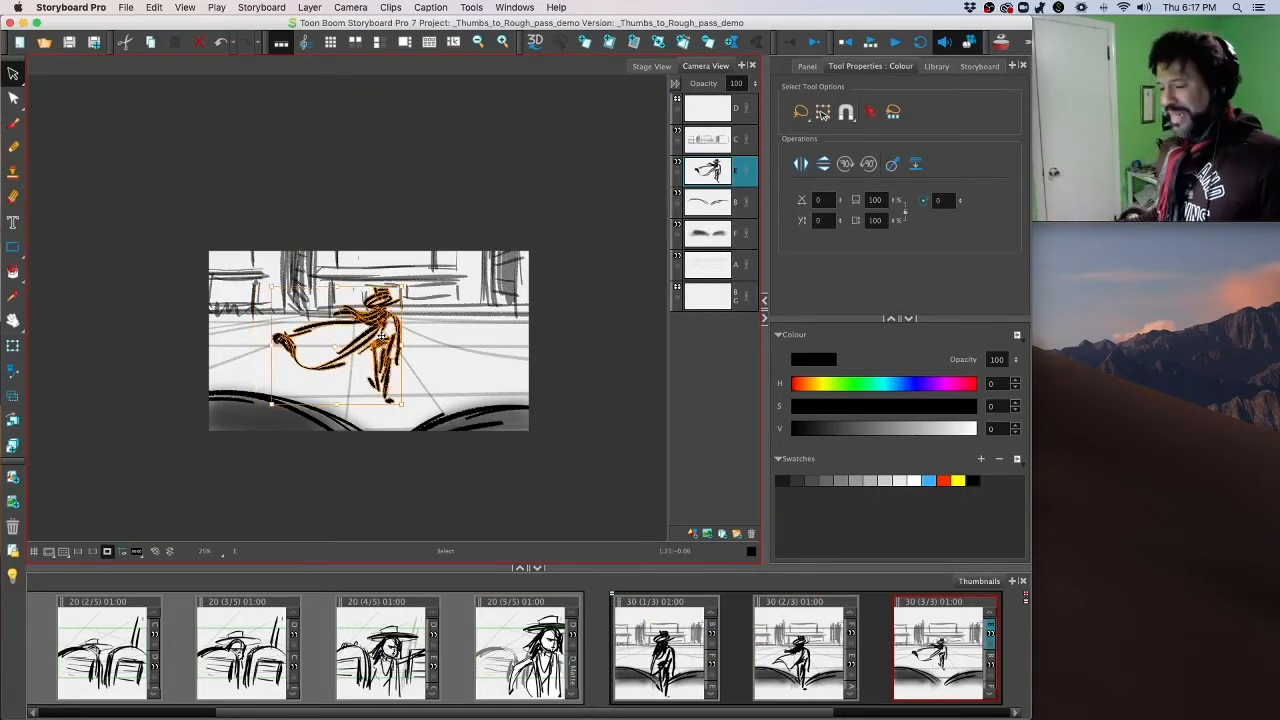
# Step: Flip back and forth from scene 20's third panel through scene 30 to scene 40 to review the figure's motion and continuity
pyautogui.press('Left')
pyautogui.press('Left')
pyautogui.press('Left')
pyautogui.press('Left')
pyautogui.press('Left')
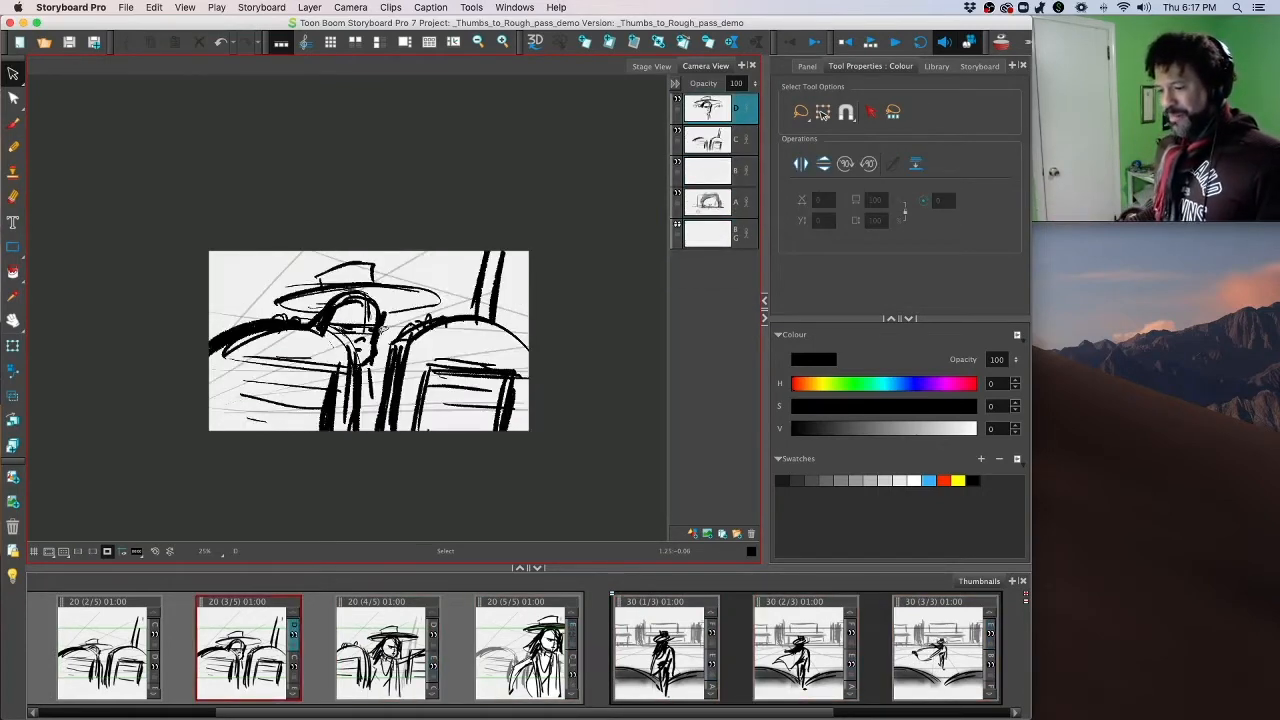
pyautogui.press('Right')
pyautogui.press('Right')
pyautogui.press('Right')
pyautogui.press('Right')
pyautogui.press('Right')
pyautogui.press('Right')
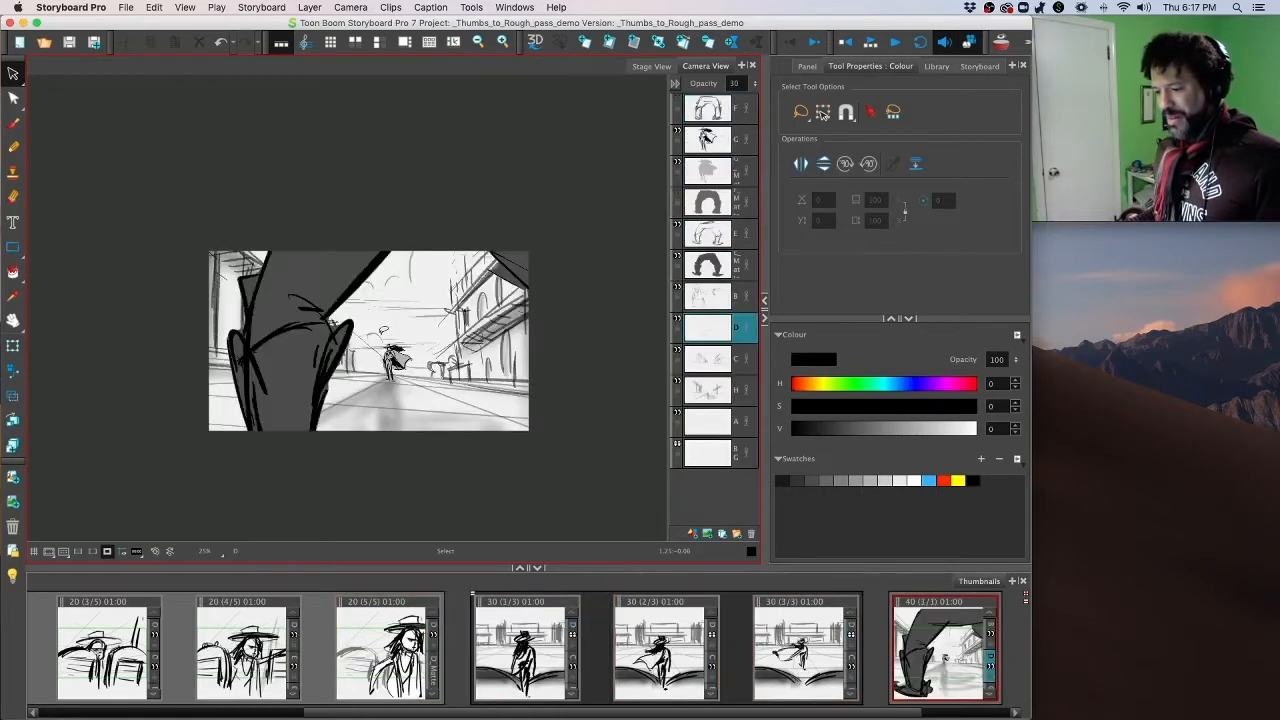
pyautogui.press('Left')
pyautogui.press('Left')
pyautogui.press('Left')
pyautogui.press('Left')
pyautogui.press('Right')
pyautogui.press('Right')
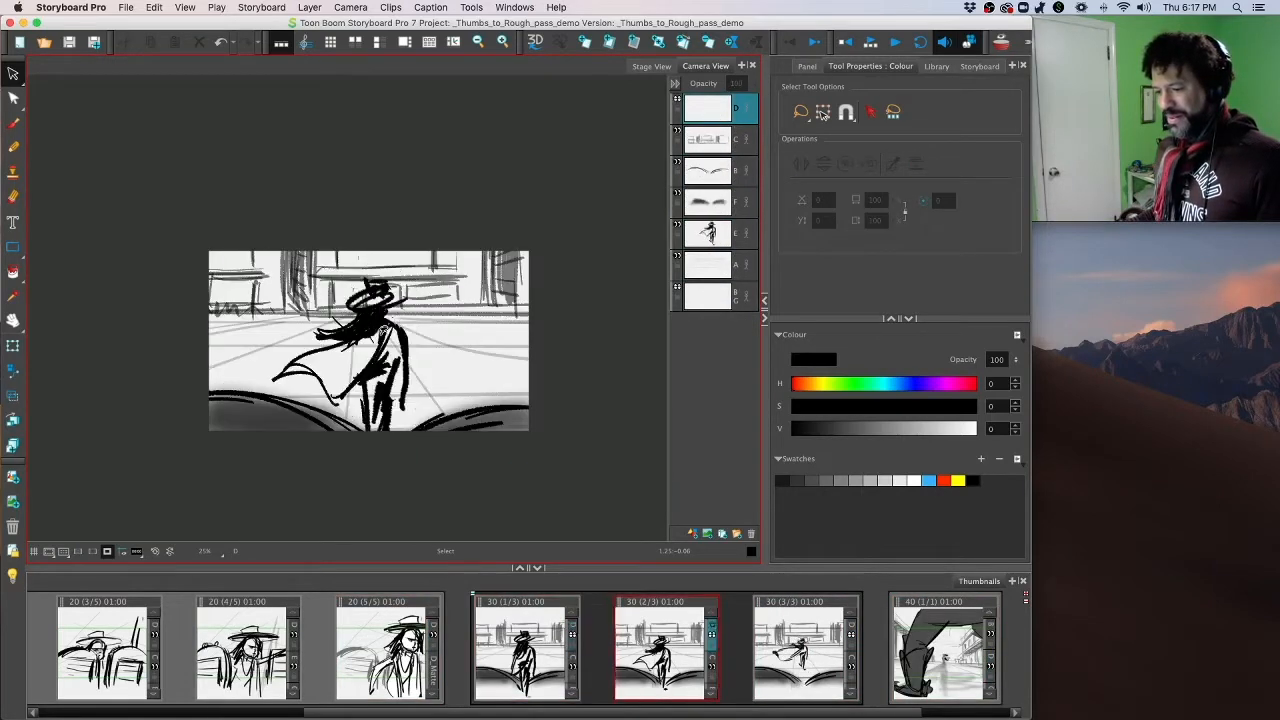
pyautogui.press('Left')
pyautogui.press('Left')
pyautogui.press('Right')
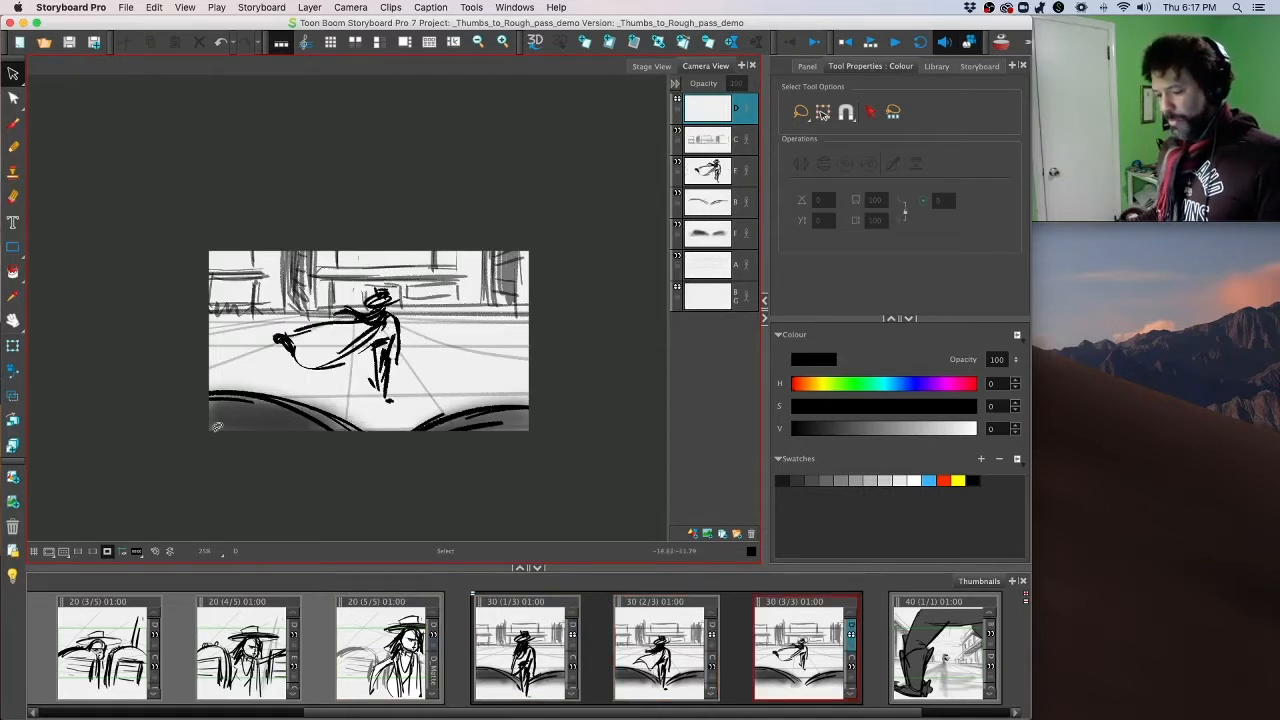
pyautogui.click(110, 648)
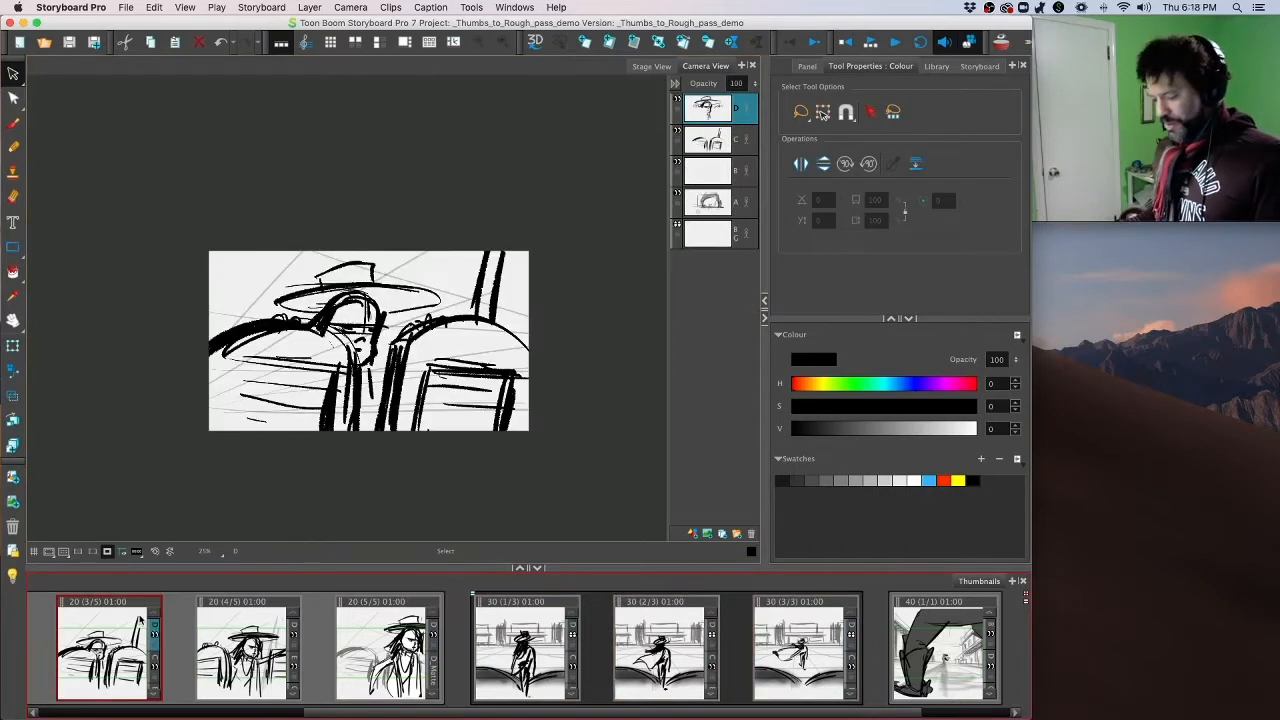
pyautogui.press('Right')
pyautogui.press('Right')
pyautogui.press('Right')
pyautogui.press('Right')
pyautogui.press('Right')
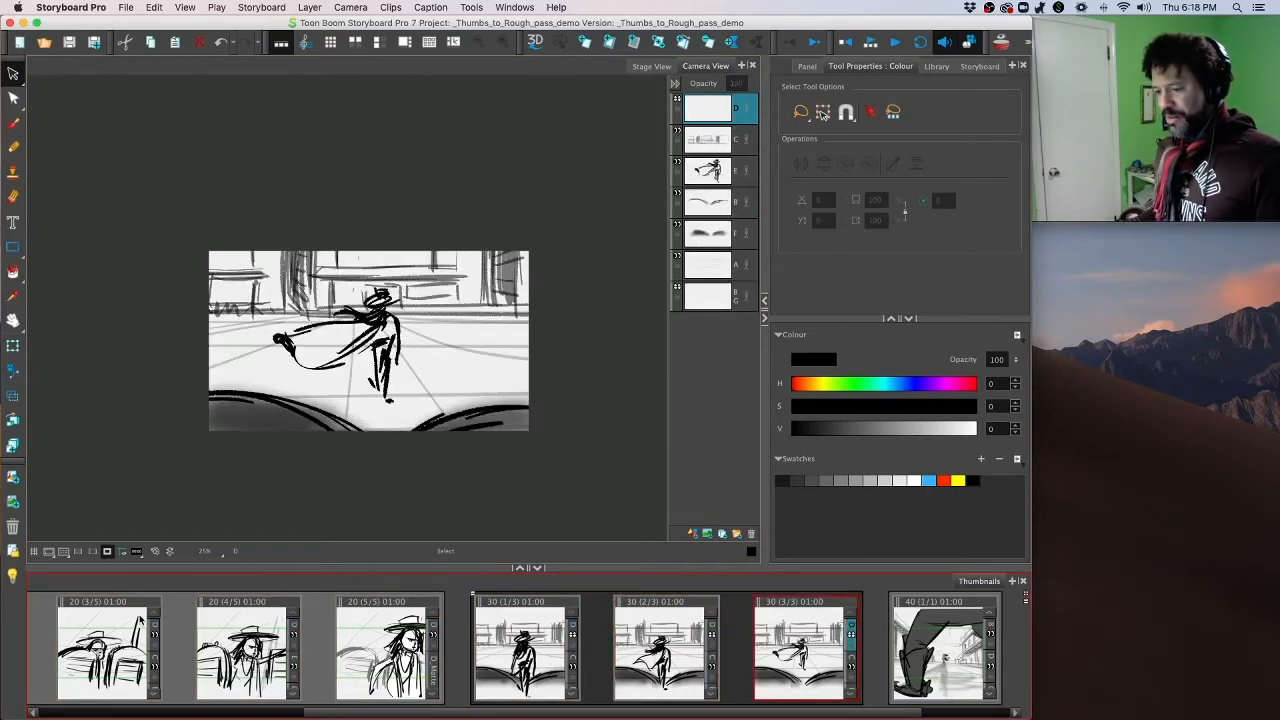
pyautogui.press('Right')
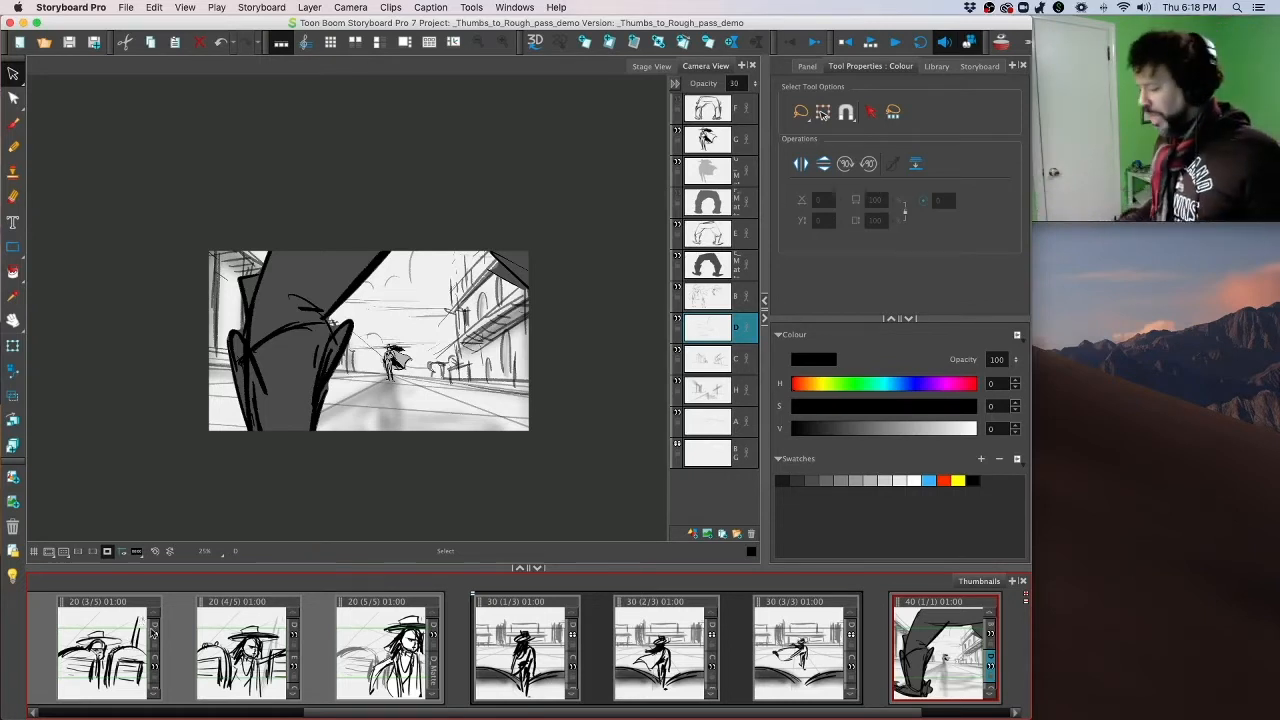
# Step: Duplicate scene 40's panel and hide the distant figure's line and matte layers in the first panel
pyautogui.rightClick(942, 648)
pyautogui.click(984, 406)
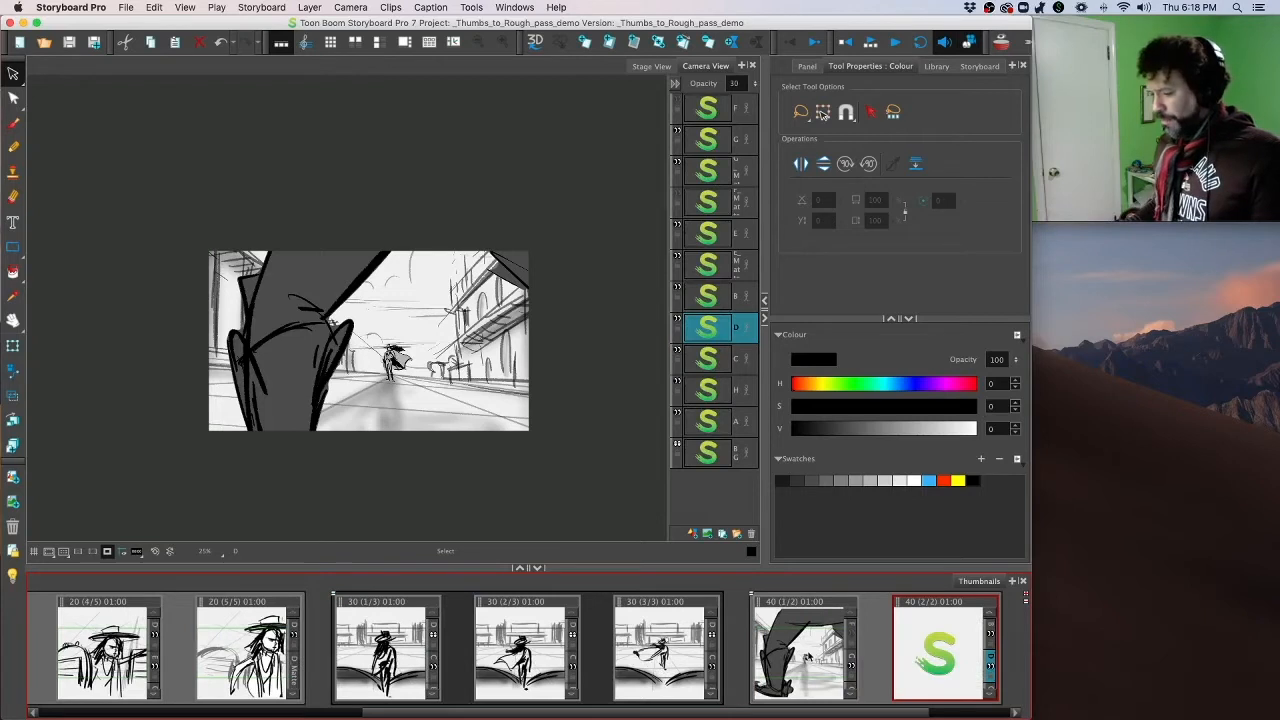
pyautogui.click(810, 656)
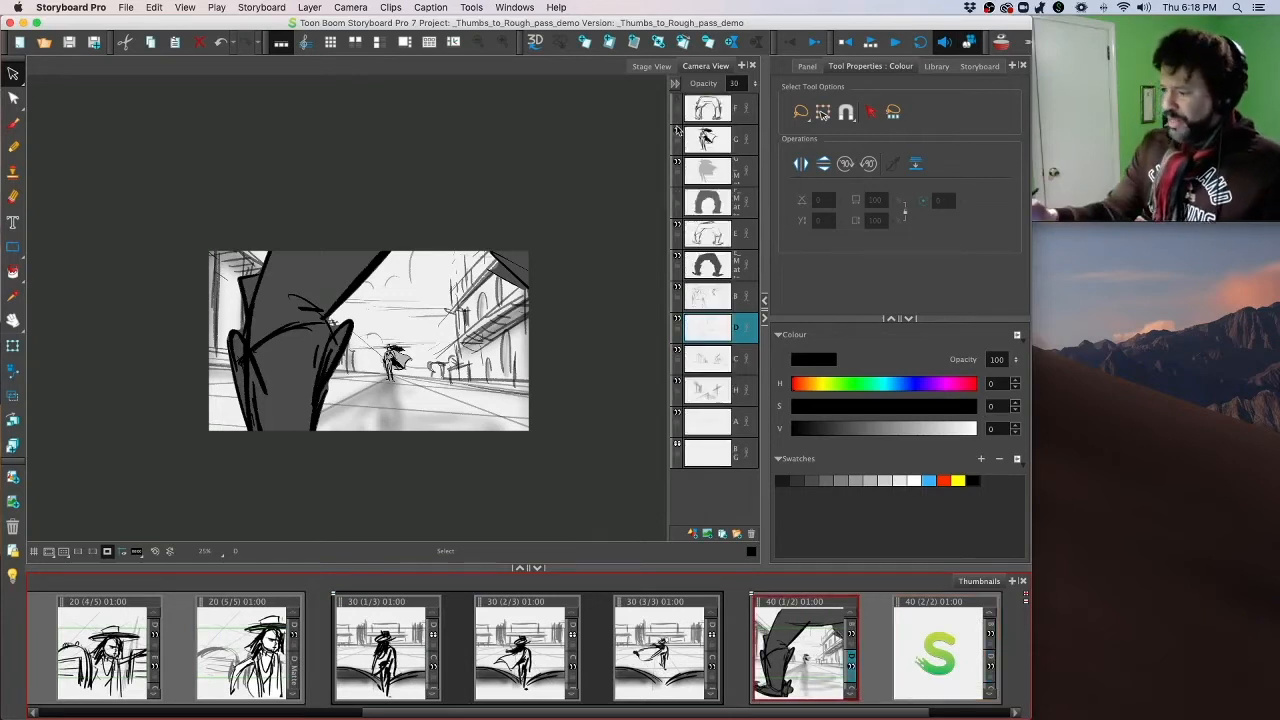
pyautogui.click(677, 130)
pyautogui.click(676, 164)
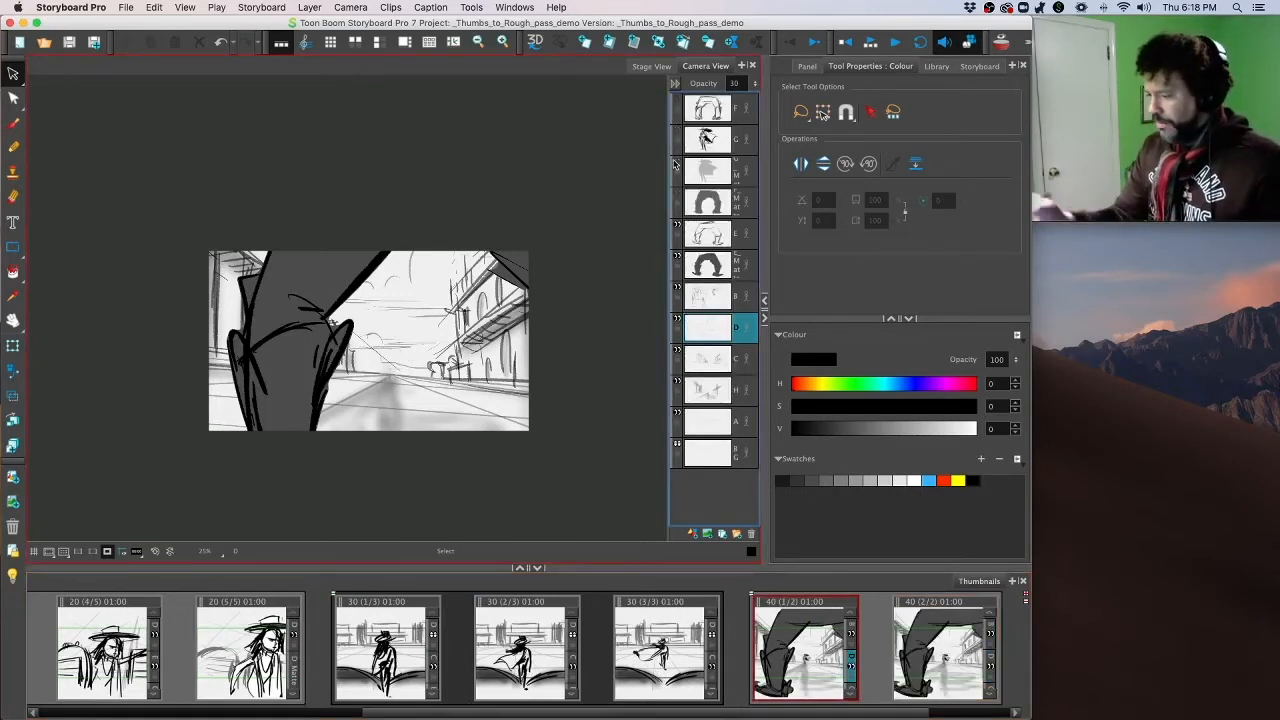
# Step: Delete the figure's cast shadow strokes from layer H in scene 40's first panel and add a new drawing layer above it
pyautogui.click(712, 390)
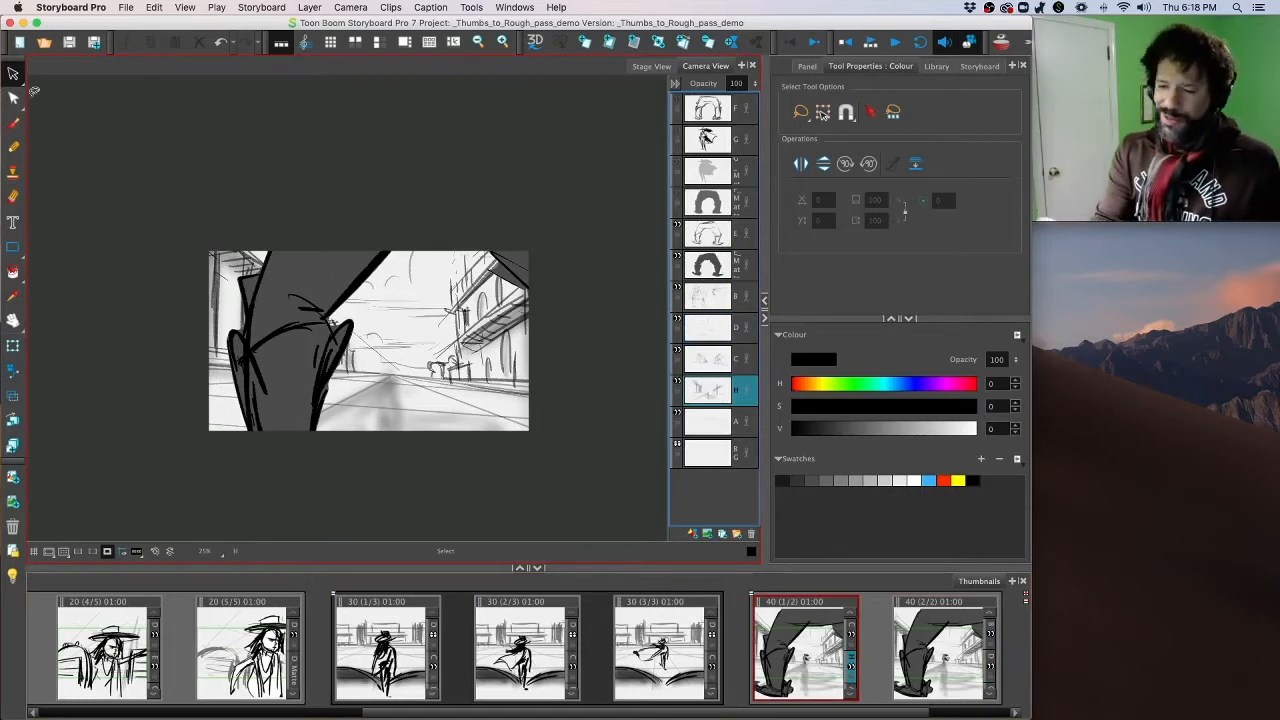
pyautogui.click(441, 430)
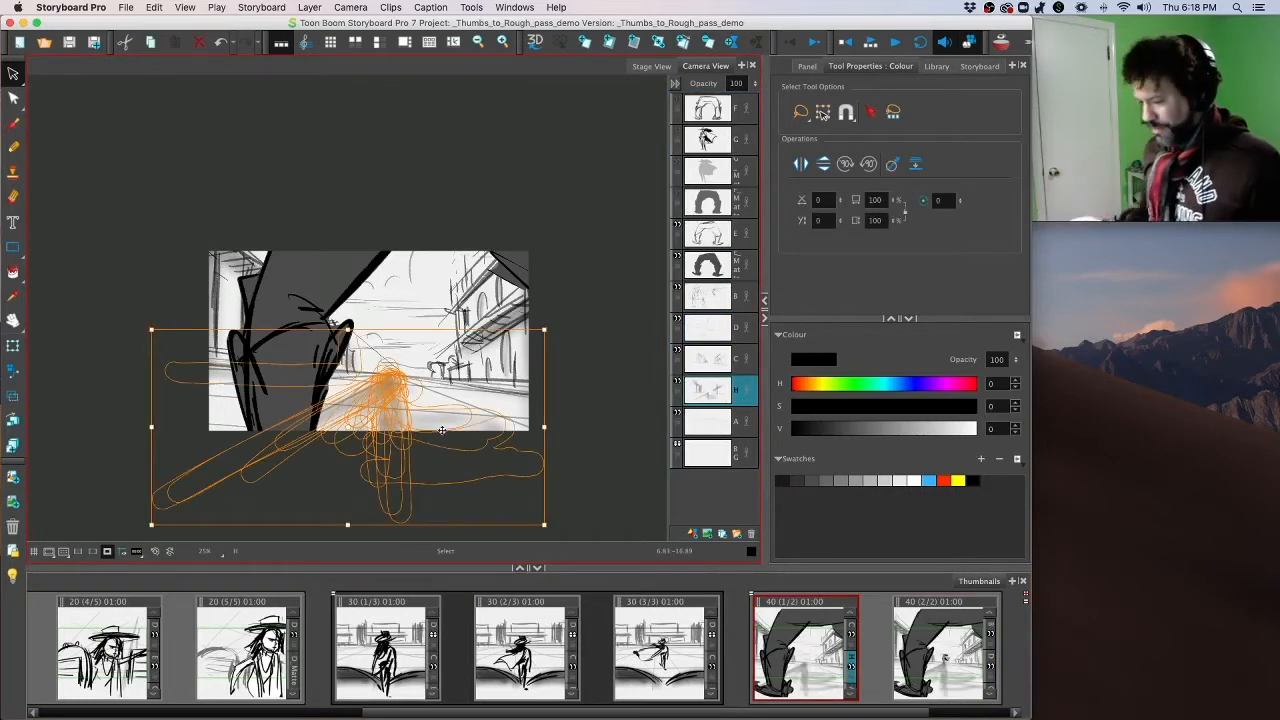
pyautogui.press('super+z')
pyautogui.click(365, 397)
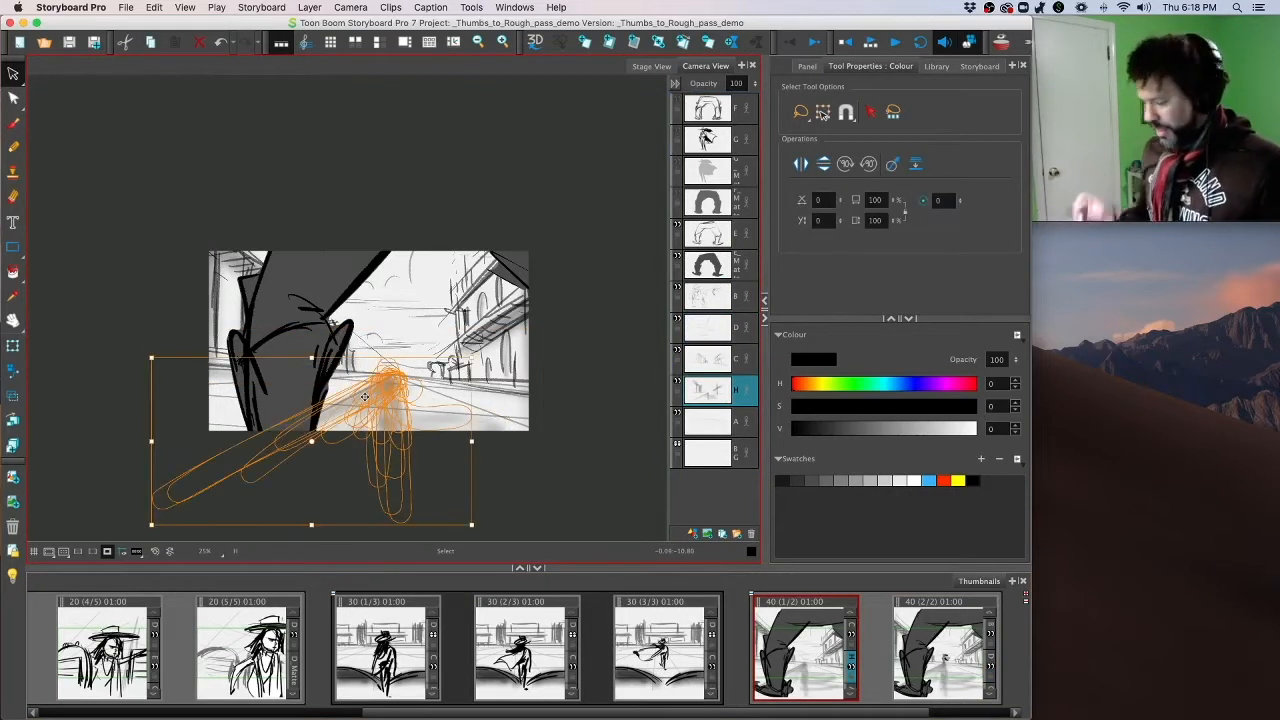
pyautogui.press('Delete')
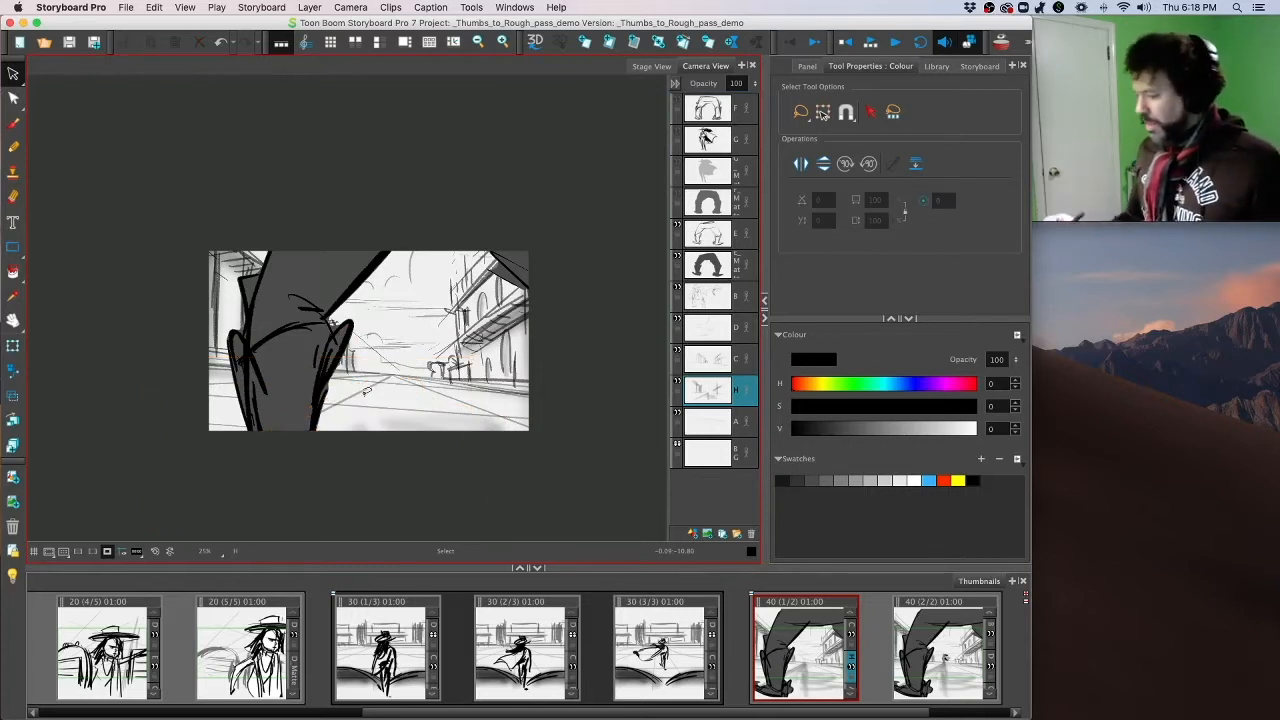
pyautogui.click(705, 533)
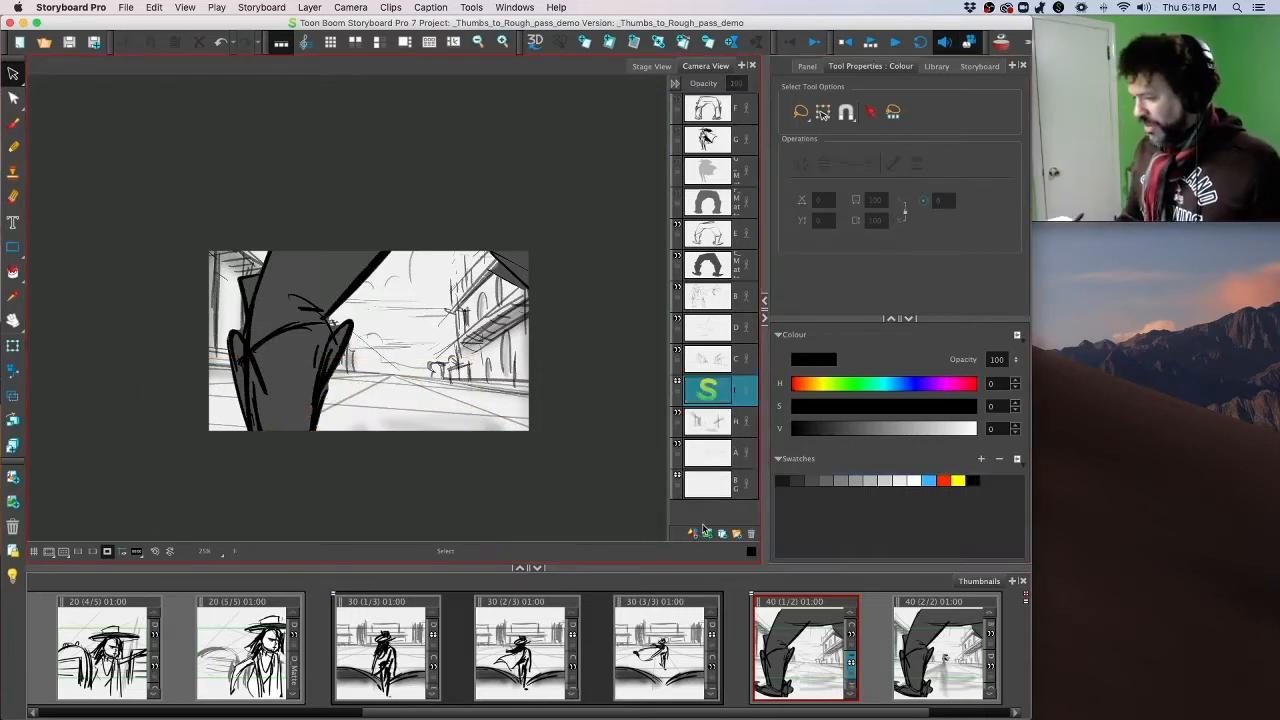
pyautogui.click(13, 122)
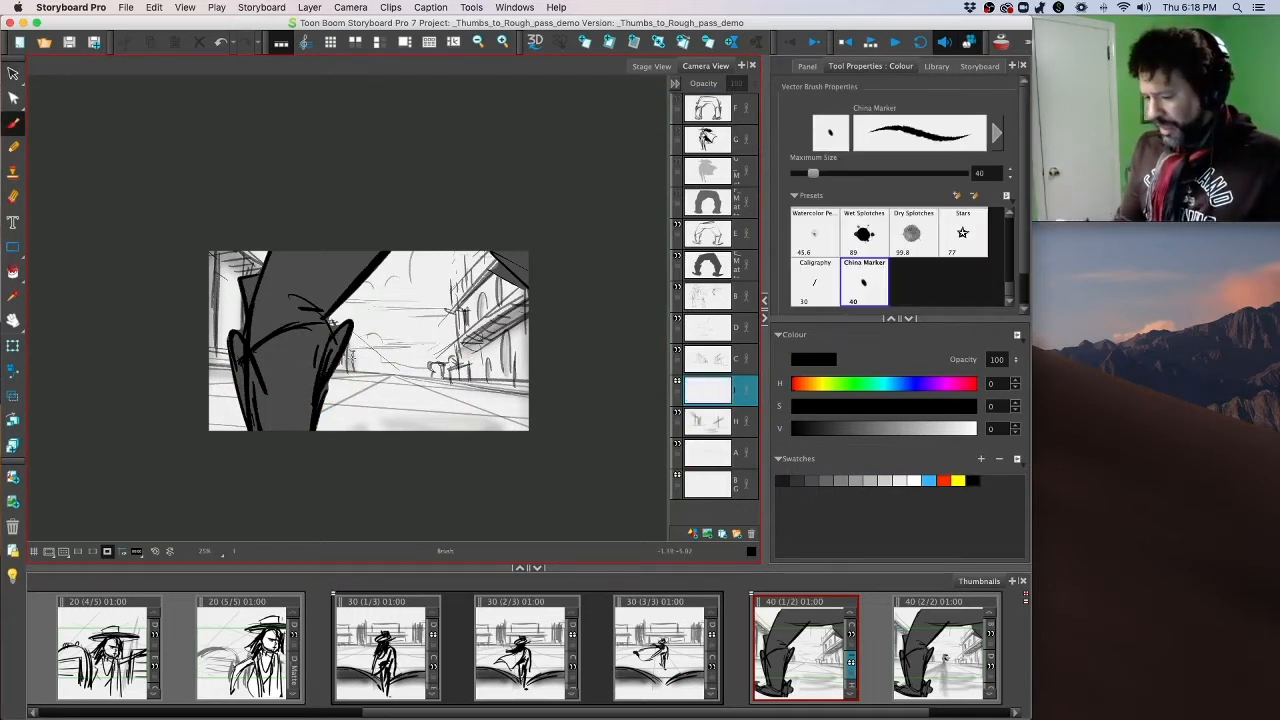
# Step: Flip between scene 30's last two panels and scene 40's first panel to compare the figure's screen position and pose
pyautogui.press('d')
pyautogui.press('f')
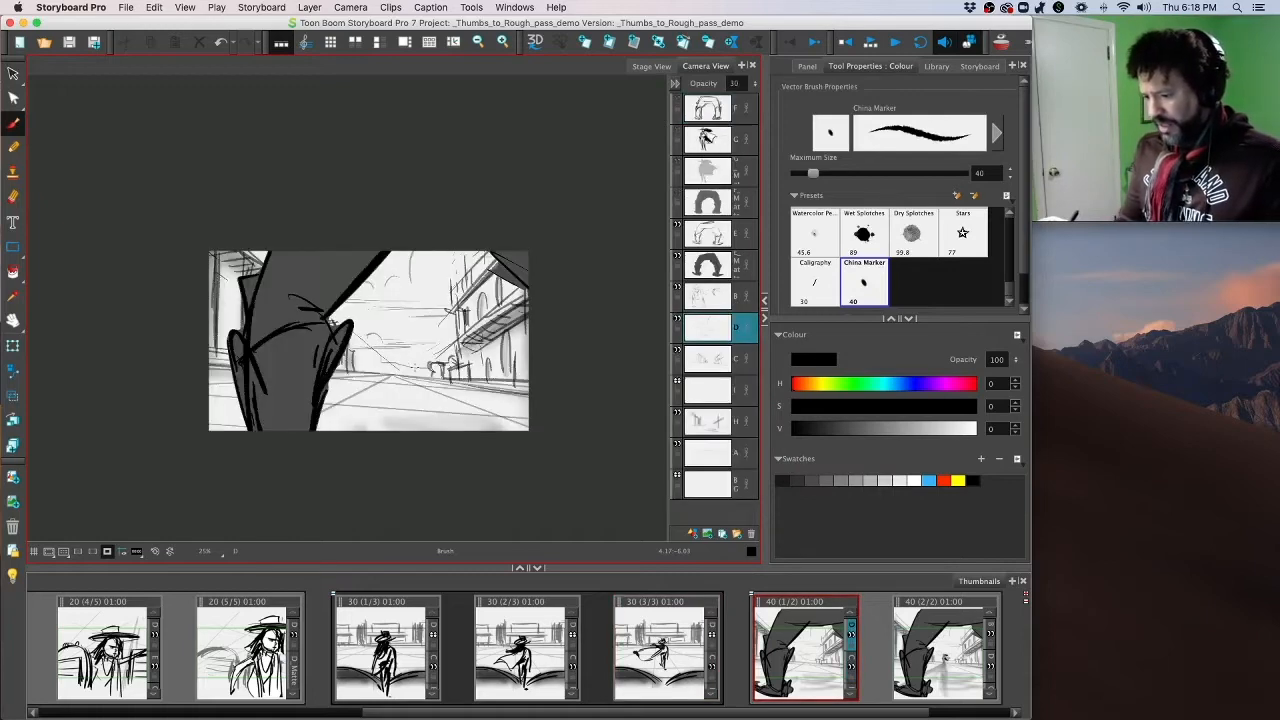
pyautogui.press('d')
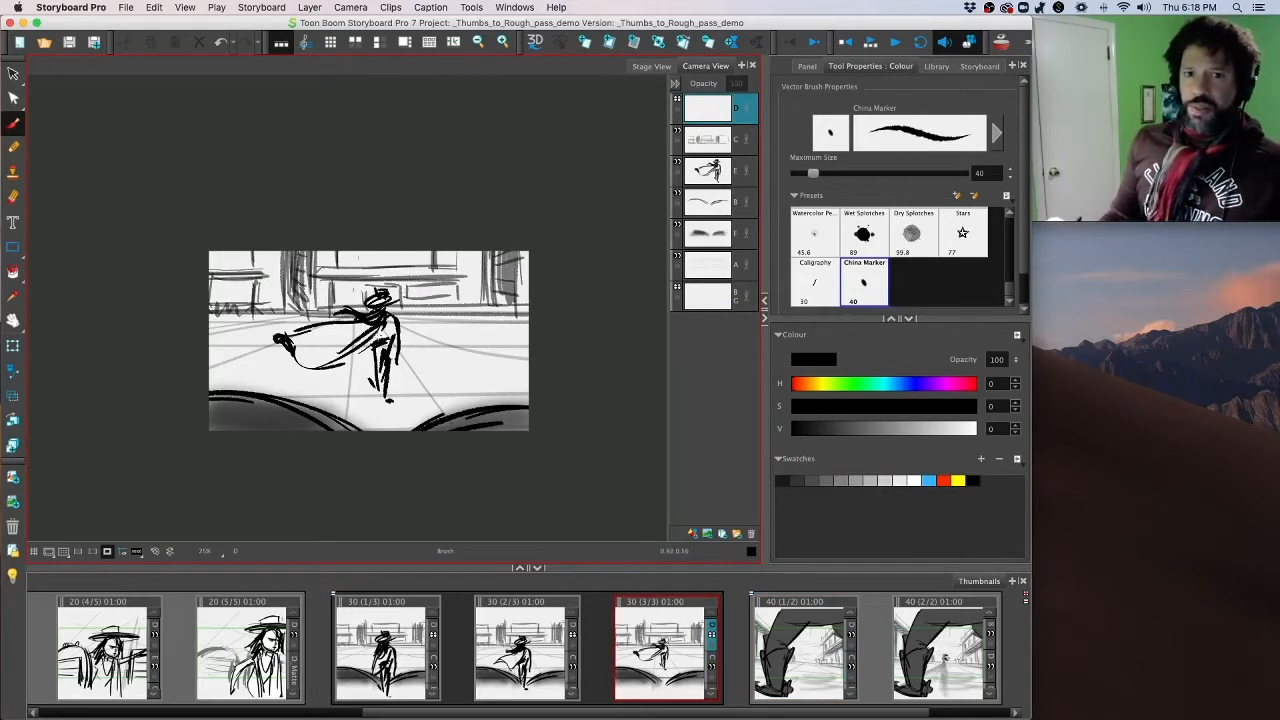
pyautogui.press('d')
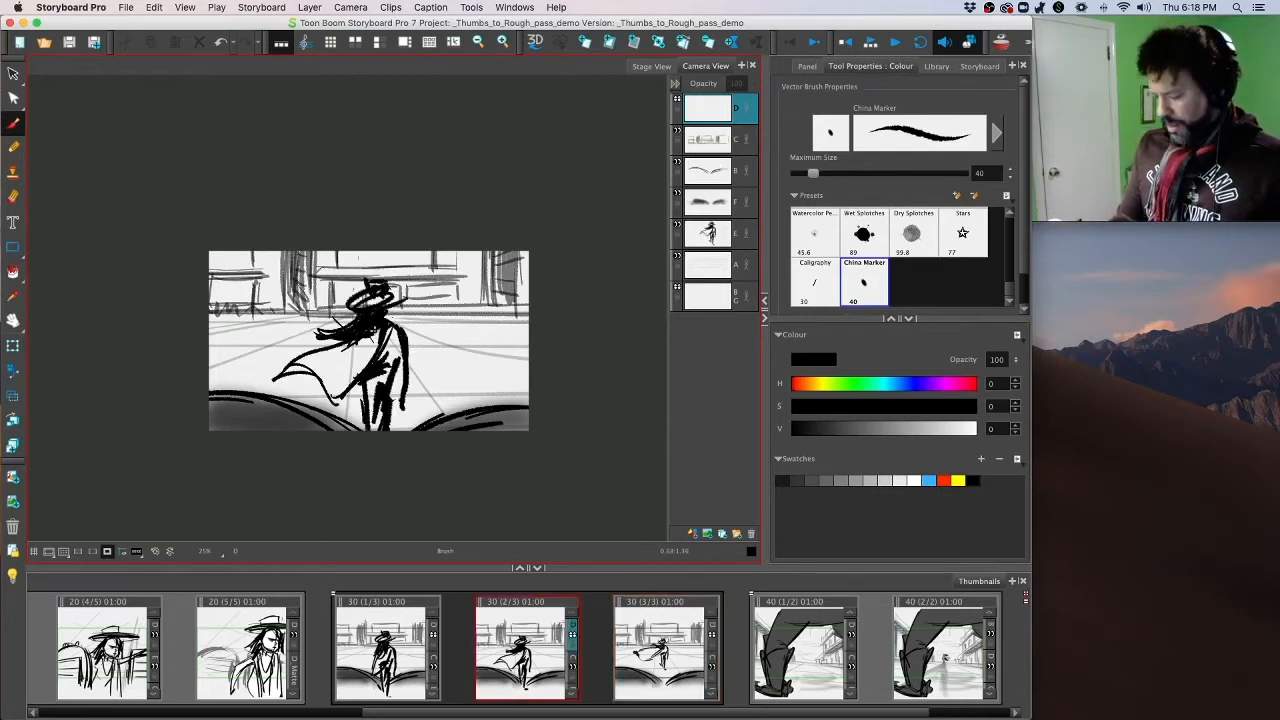
pyautogui.press('f')
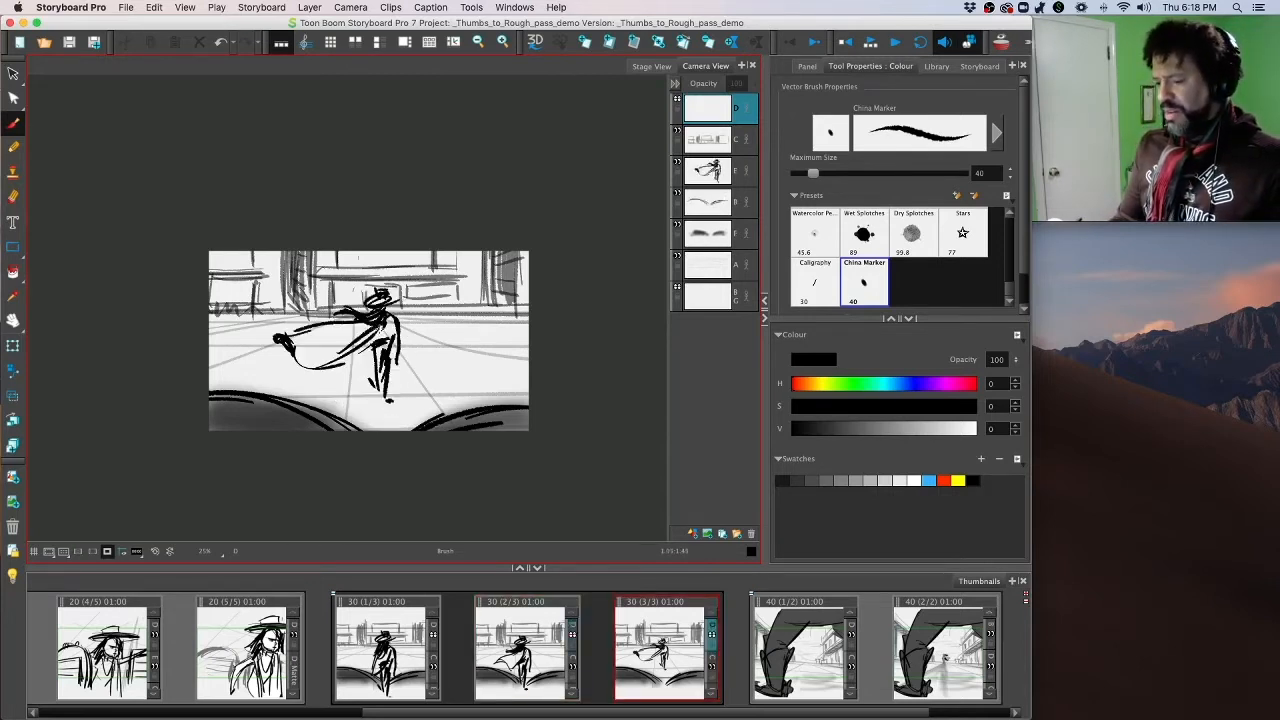
pyautogui.press('f')
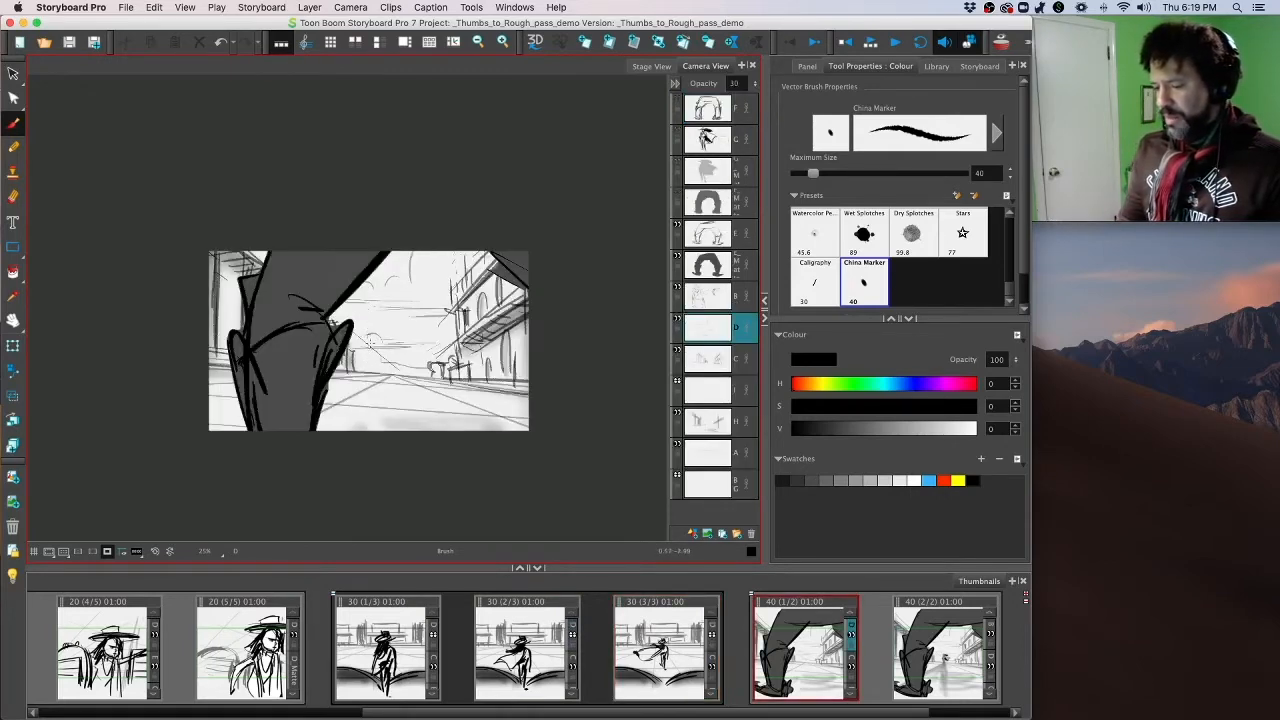
pyautogui.press('d')
pyautogui.press('f')
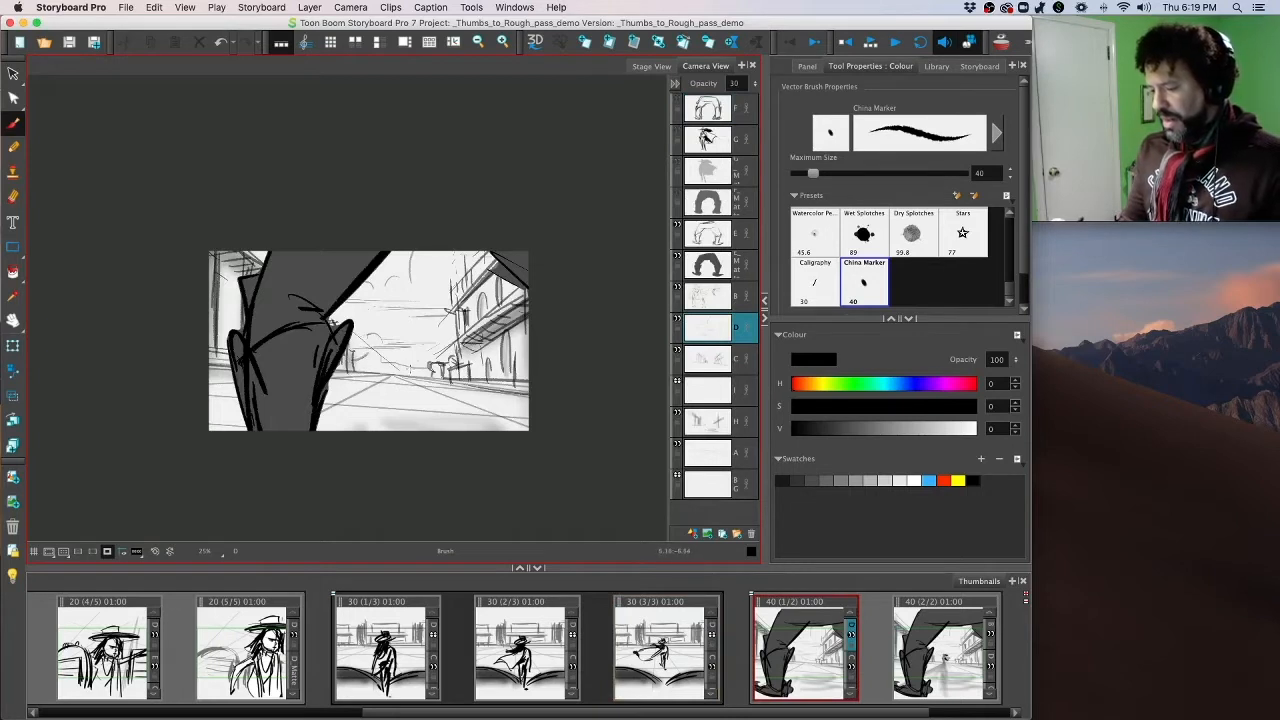
# Step: Undo the last strokes and add a new drawing layer directly above layer D in scene 40's first panel
pyautogui.press('super+z')
pyautogui.press('super+z')
pyautogui.click(707, 535)
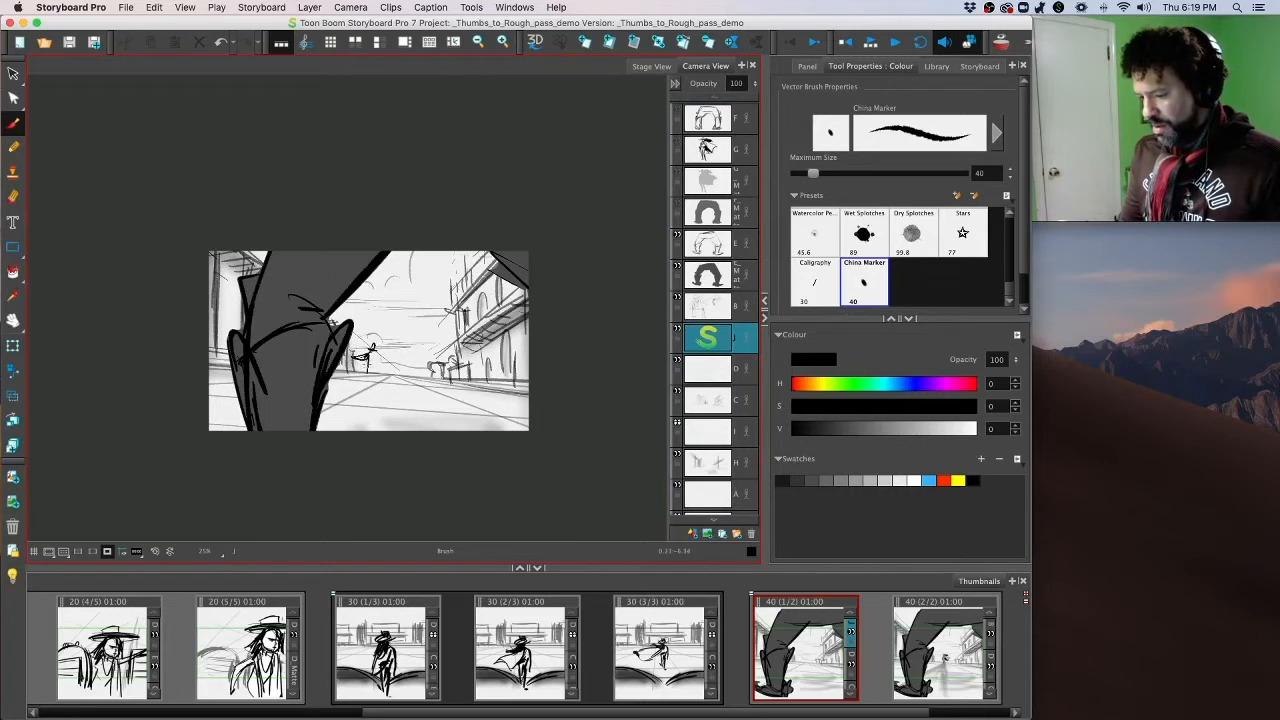
# Step: Sketch a tiny distant hatted figure with a cape blowing left beside the foreground leg, using the China Marker brush at size 40
pyautogui.moveTo(376, 349); pyautogui.dragTo(368, 372)
pyautogui.press('2')
pyautogui.press('2')
pyautogui.press('2')
pyautogui.press('2')
pyautogui.press('2')
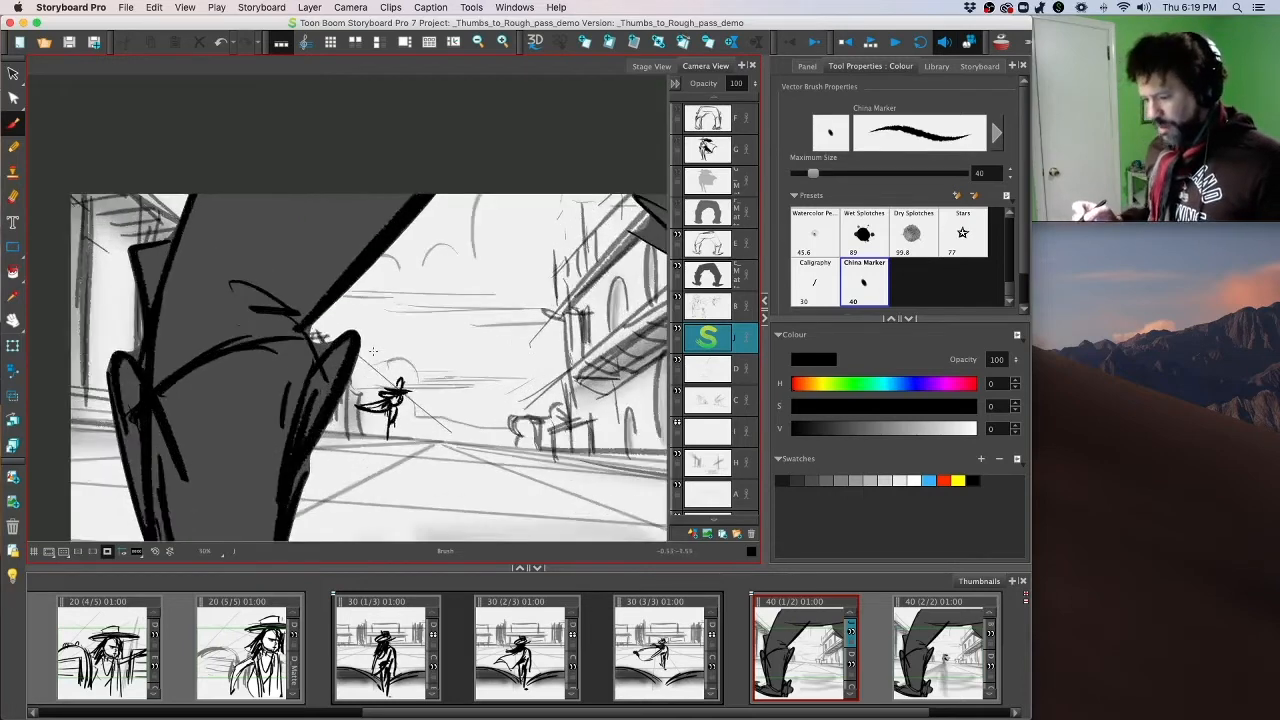
pyautogui.moveTo(532, 456); pyautogui.dragTo(565, 309)
pyautogui.moveTo(447, 342); pyautogui.dragTo(462, 318)
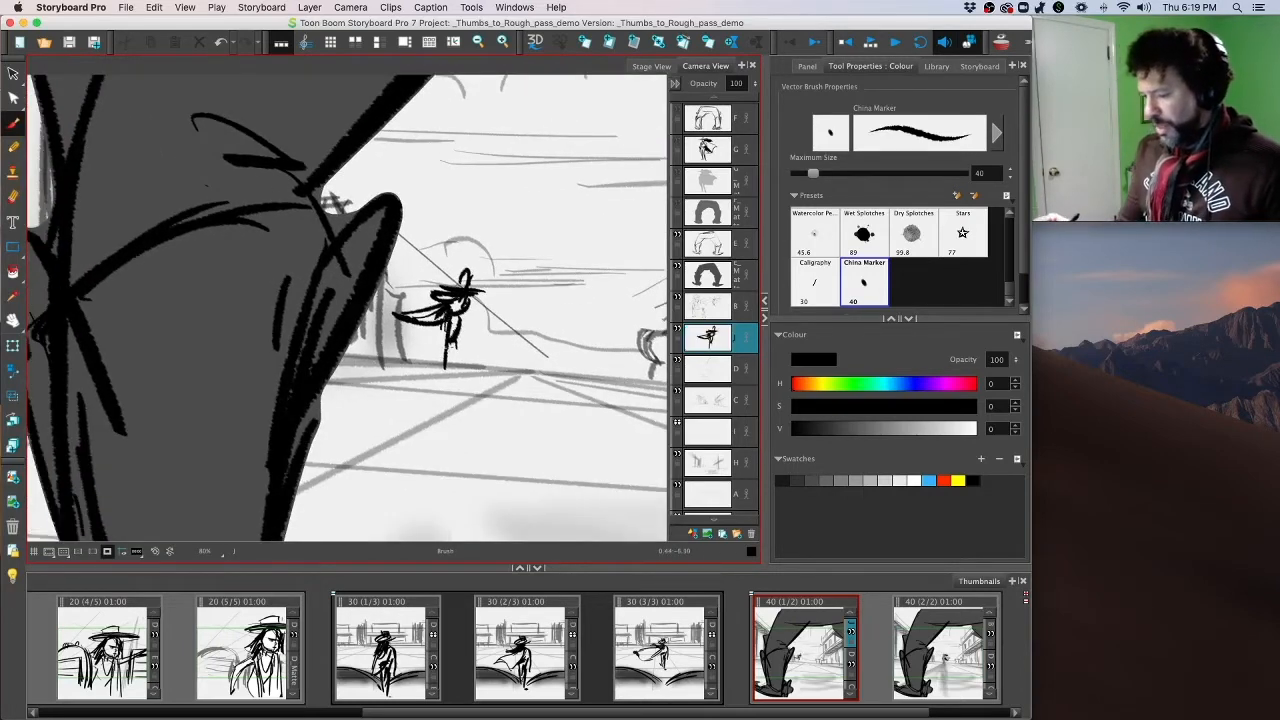
pyautogui.moveTo(457, 338)
pyautogui.mouseDown()
pyautogui.moveTo(458, 372)
pyautogui.moveTo(429, 370)
pyautogui.mouseUp()
# Step: Delete the entire thick-lined distant figure beside the foreground leg
pyautogui.click(14, 74)
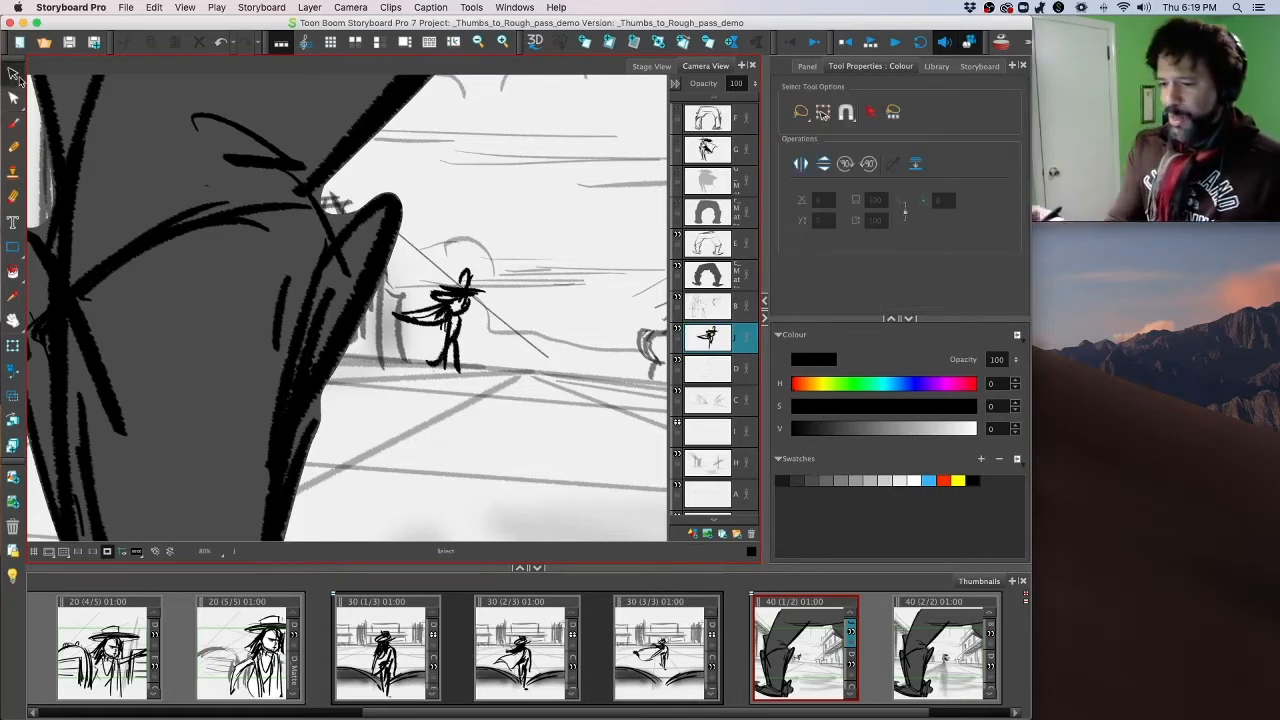
pyautogui.moveTo(487, 268); pyautogui.dragTo(495, 352)
pyautogui.press('Delete')
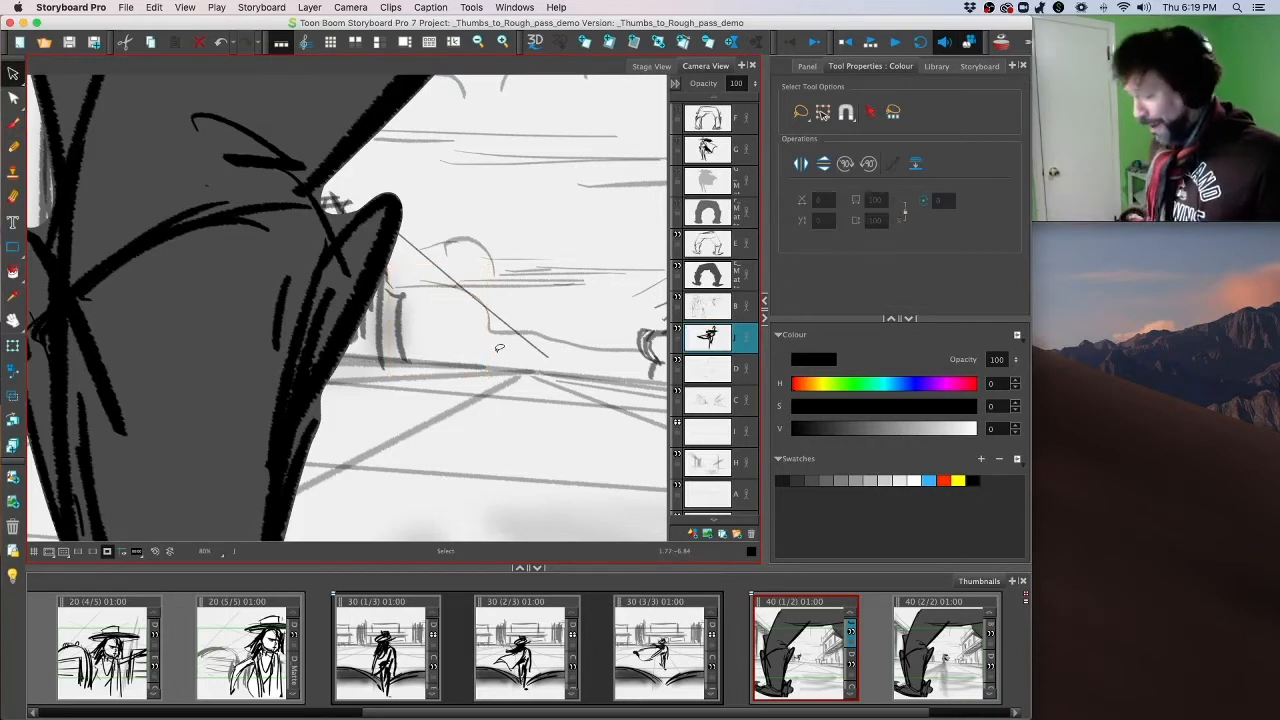
# Step: With the original figure shown for reference, draw a smaller hatted figure beside the foreground leg using the China Marker at size 20.8
pyautogui.click(14, 122)
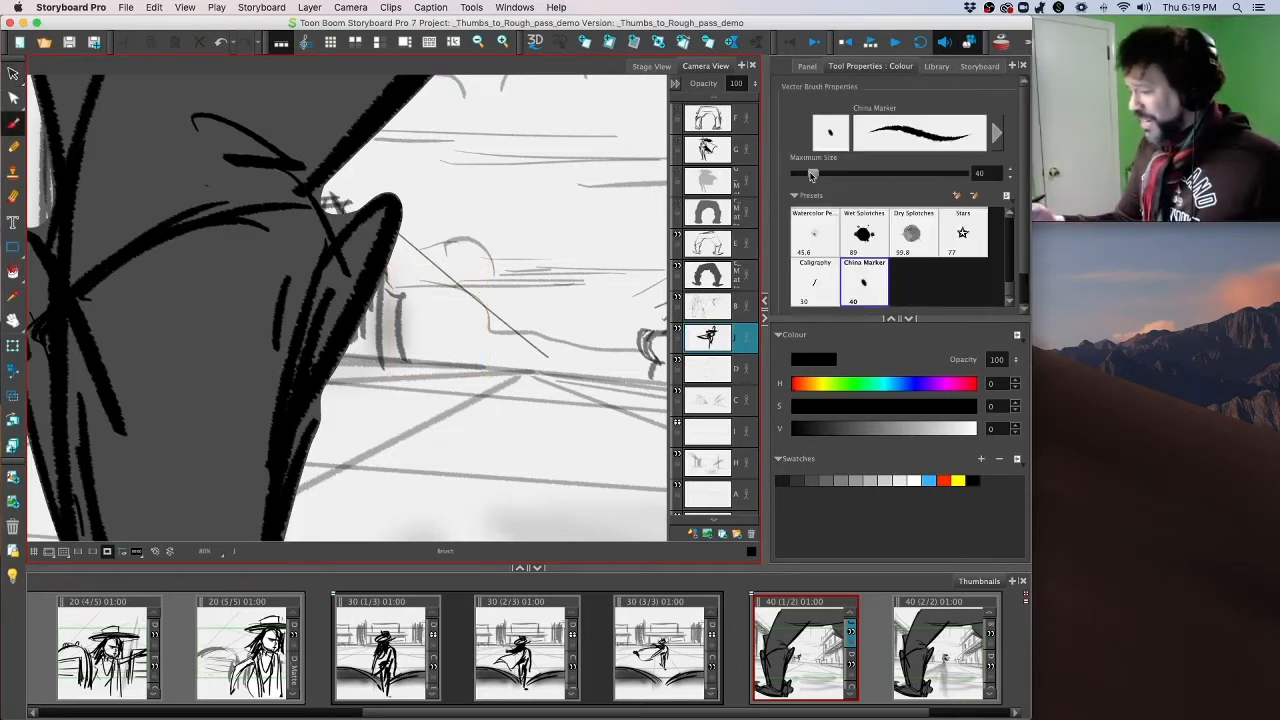
pyautogui.moveTo(813, 173); pyautogui.dragTo(805, 172)
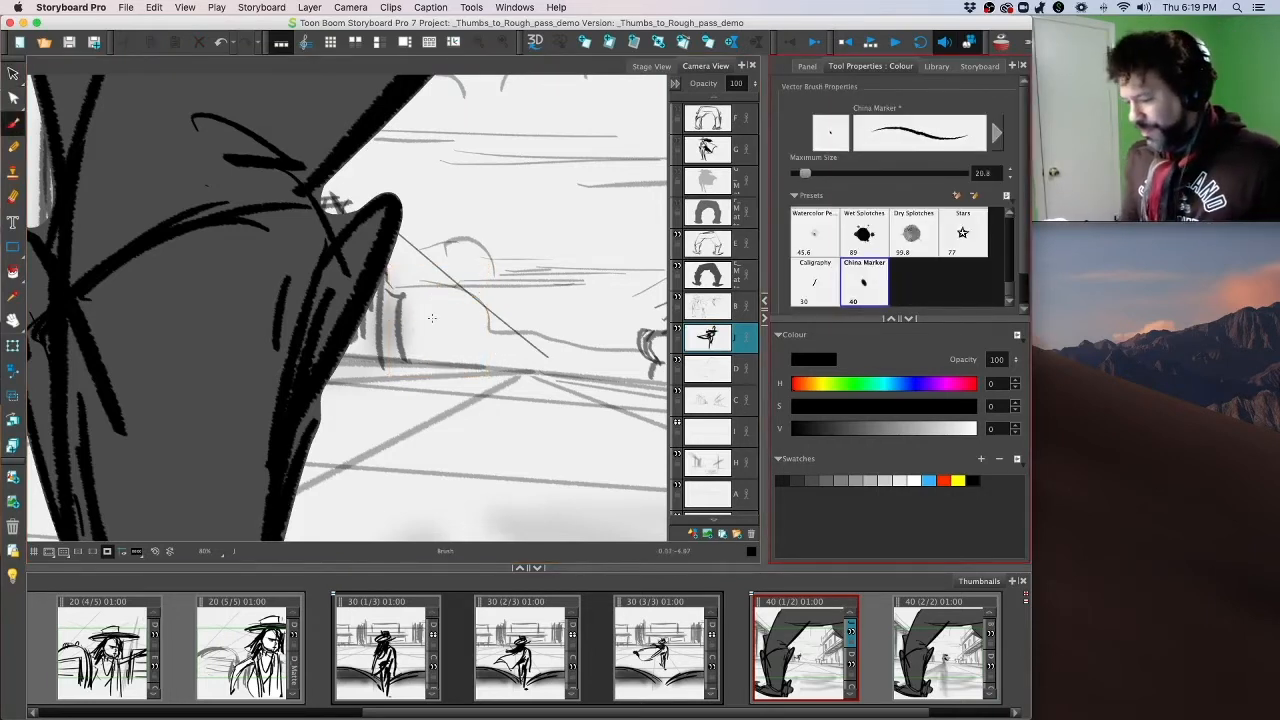
pyautogui.hotkey('ctrl', 'z')
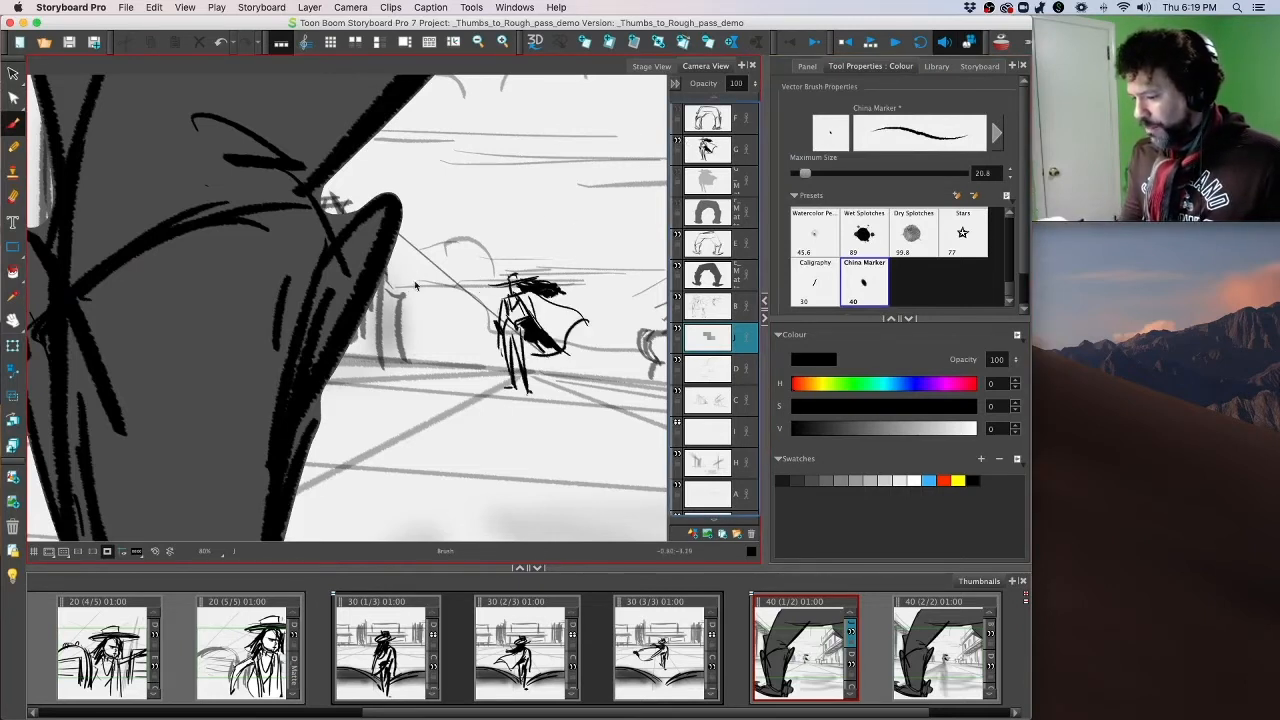
pyautogui.moveTo(421, 284)
pyautogui.mouseDown()
pyautogui.moveTo(421, 253)
pyautogui.moveTo(389, 255)
pyautogui.moveTo(429, 251)
pyautogui.moveTo(426, 293)
pyautogui.moveTo(422, 277)
pyautogui.moveTo(454, 298)
pyautogui.moveTo(421, 296)
pyautogui.moveTo(429, 288)
pyautogui.moveTo(403, 303)
pyautogui.moveTo(397, 329)
pyautogui.moveTo(432, 295)
pyautogui.moveTo(412, 319)
pyautogui.moveTo(420, 369)
pyautogui.moveTo(425, 333)
pyautogui.moveTo(400, 363)
pyautogui.mouseUp()
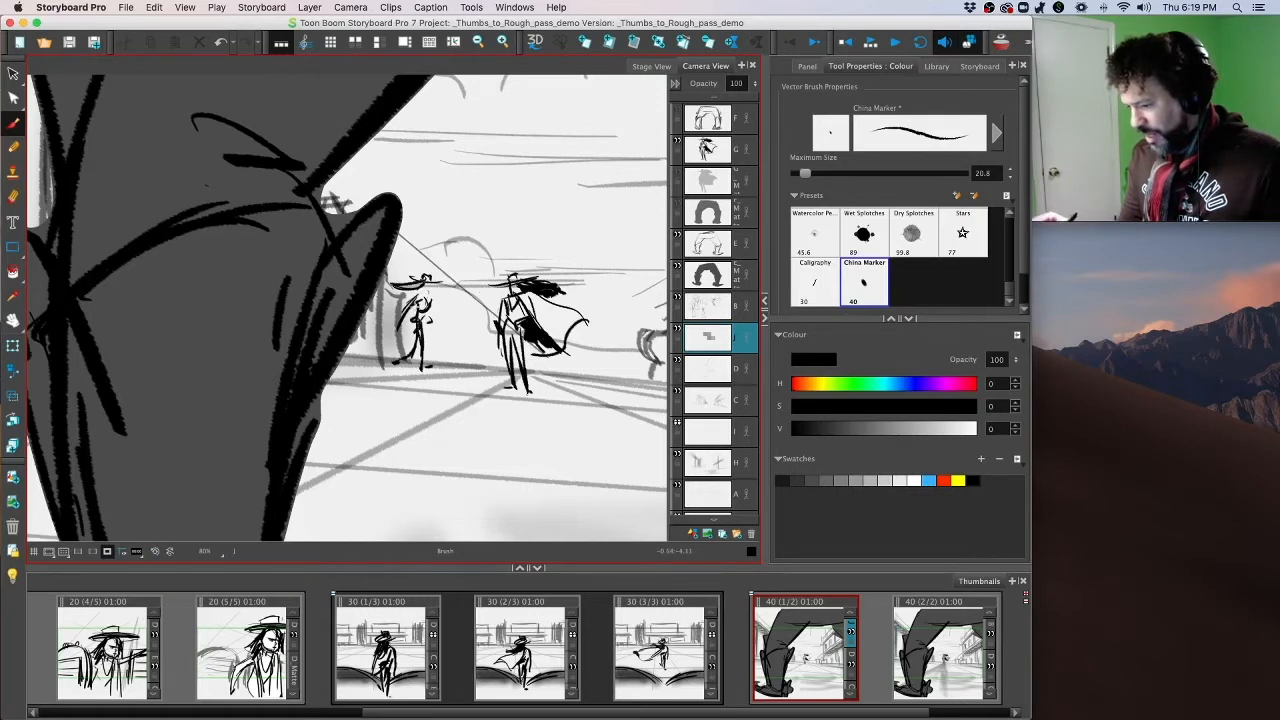
# Step: Finish the small hatted figure's cape, then slightly enlarge and reposition it beside the foreground leg with the original figure hidden
pyautogui.moveTo(398, 320); pyautogui.dragTo(400, 338)
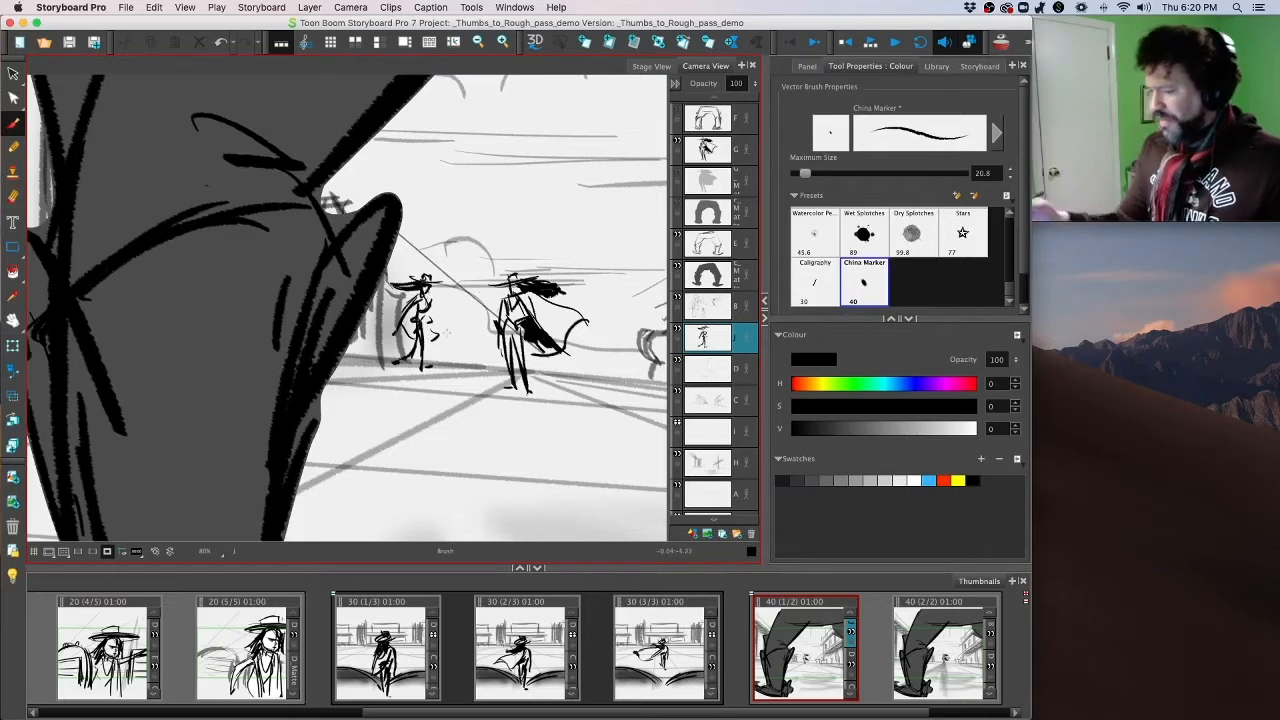
pyautogui.click(13, 73)
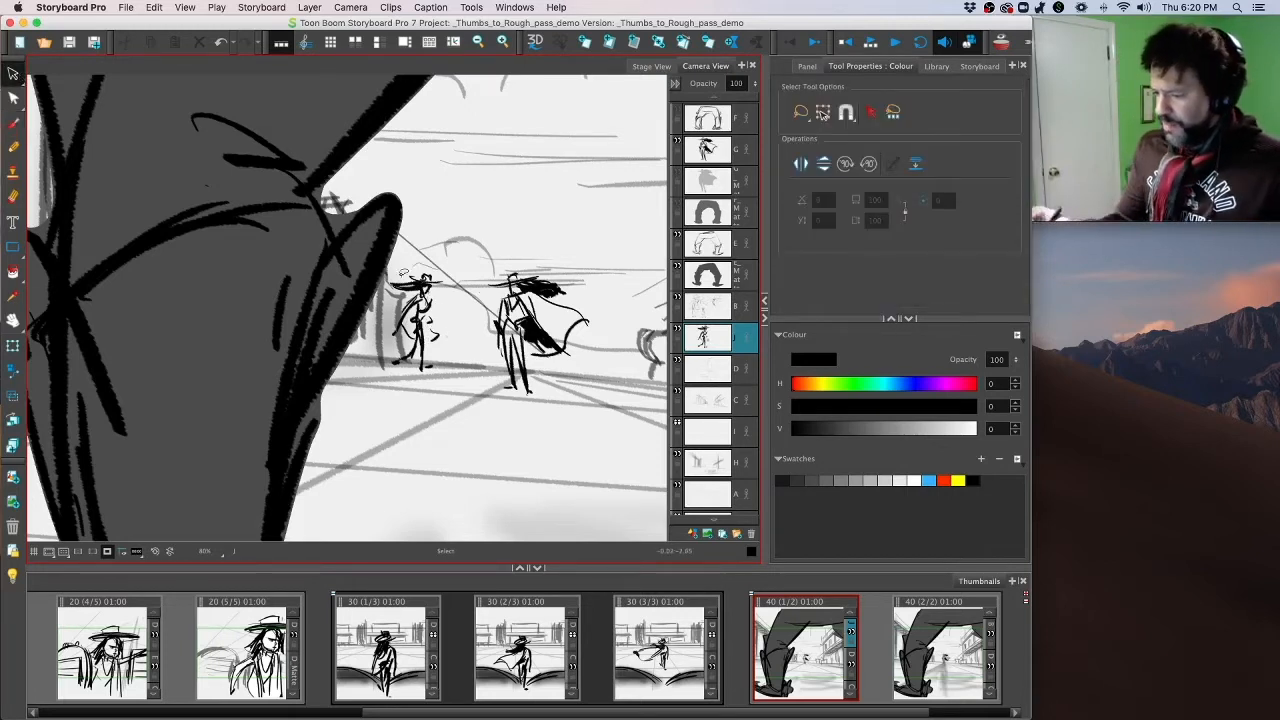
pyautogui.click(405, 273)
pyautogui.moveTo(386, 376); pyautogui.dragTo(379, 394)
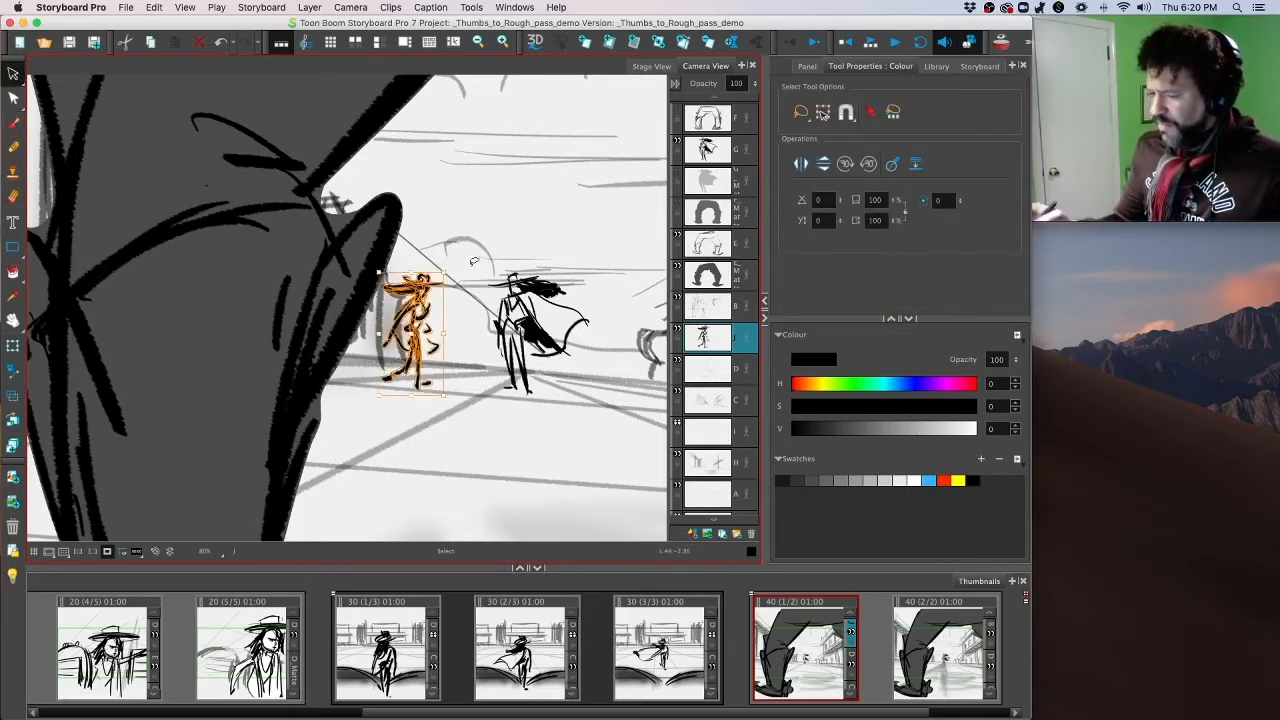
pyautogui.moveTo(446, 264); pyautogui.dragTo(452, 264)
pyautogui.moveTo(431, 333); pyautogui.dragTo(426, 335)
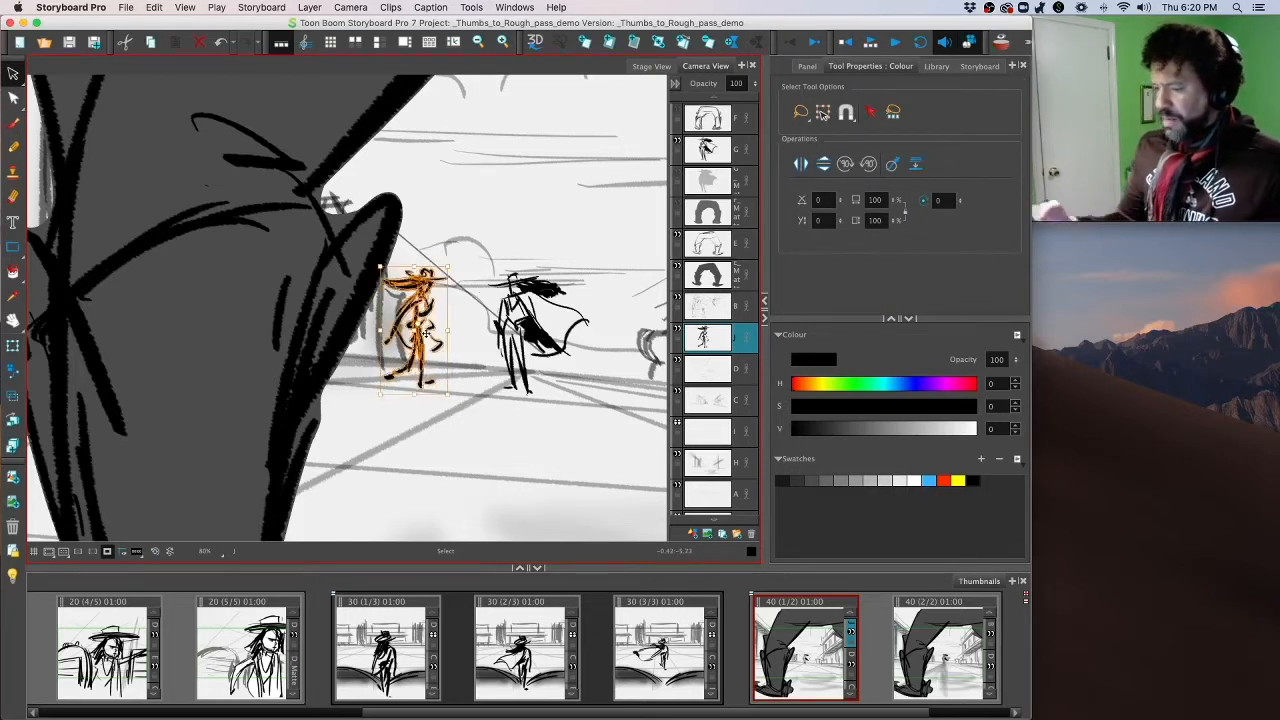
pyautogui.click(675, 147)
pyautogui.click(495, 388)
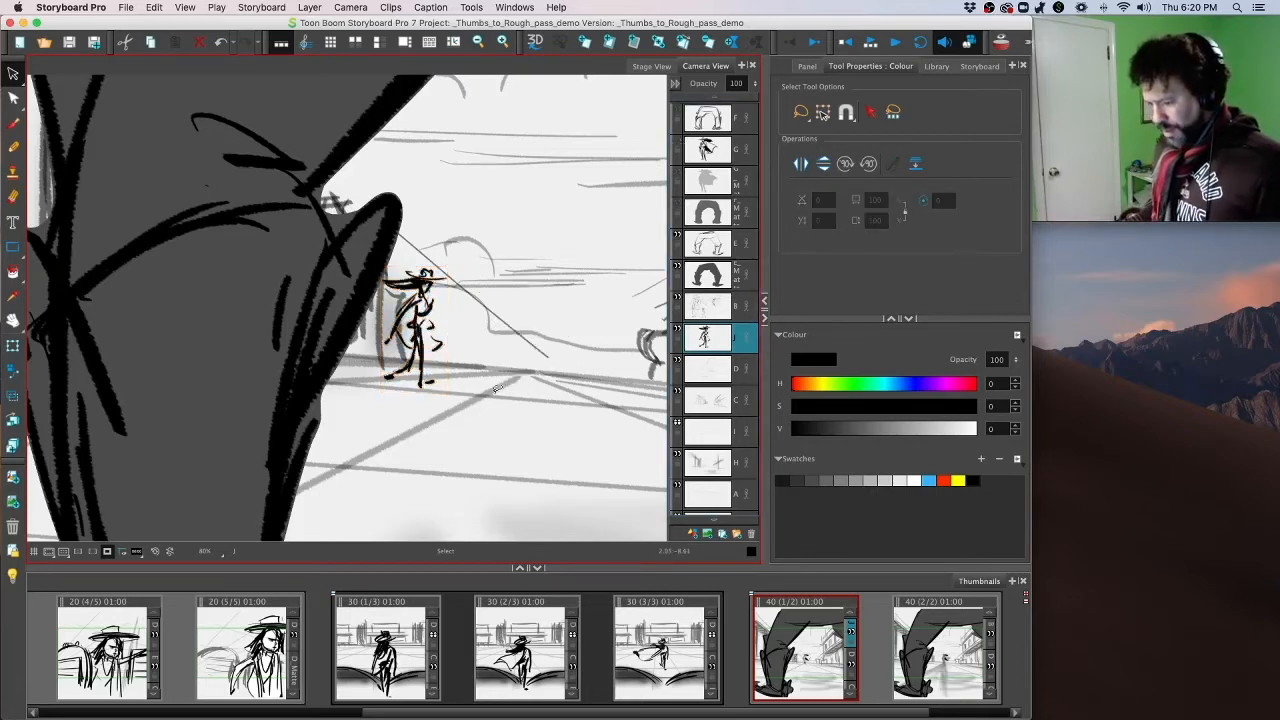
# Step: Flip between scene 30's panels and scene 40's two panels to examine the continuity of the figure's position and walk
pyautogui.press('1')
pyautogui.press('1')
pyautogui.press('1')
pyautogui.press('1')
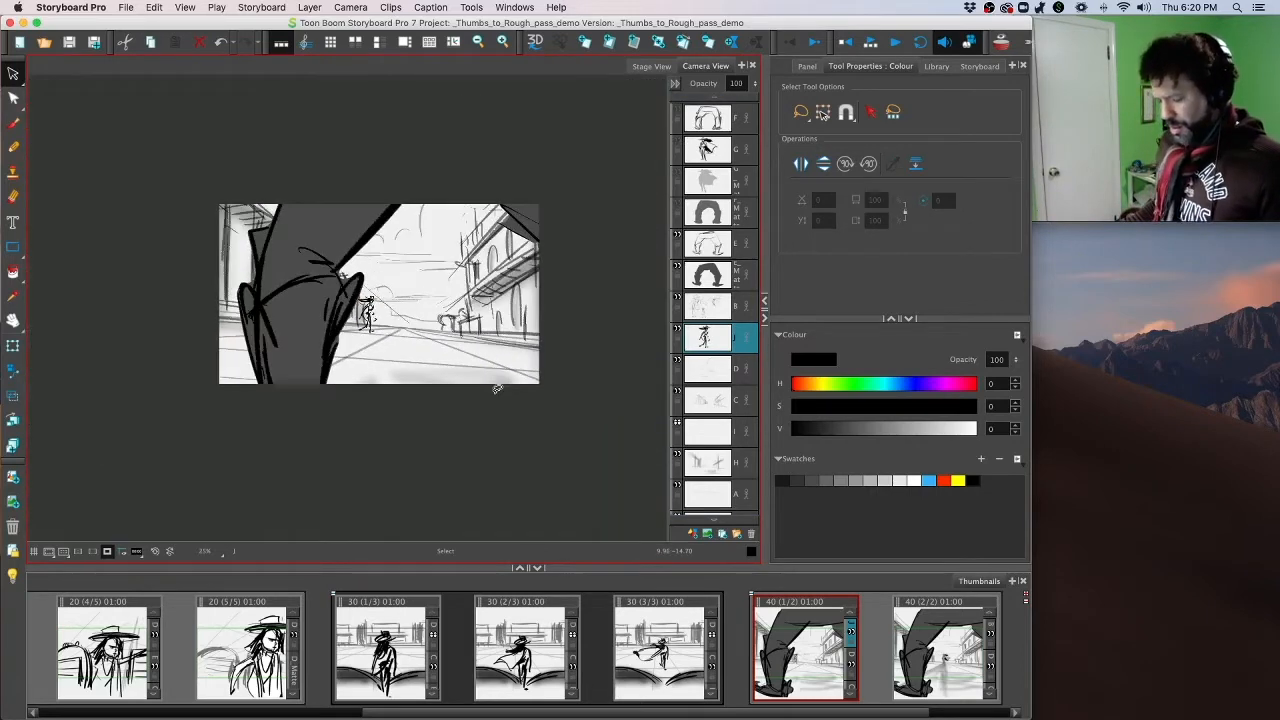
pyautogui.press('Left')
pyautogui.press('Left')
pyautogui.press('Right')
pyautogui.press('Right')
pyautogui.press('Right')
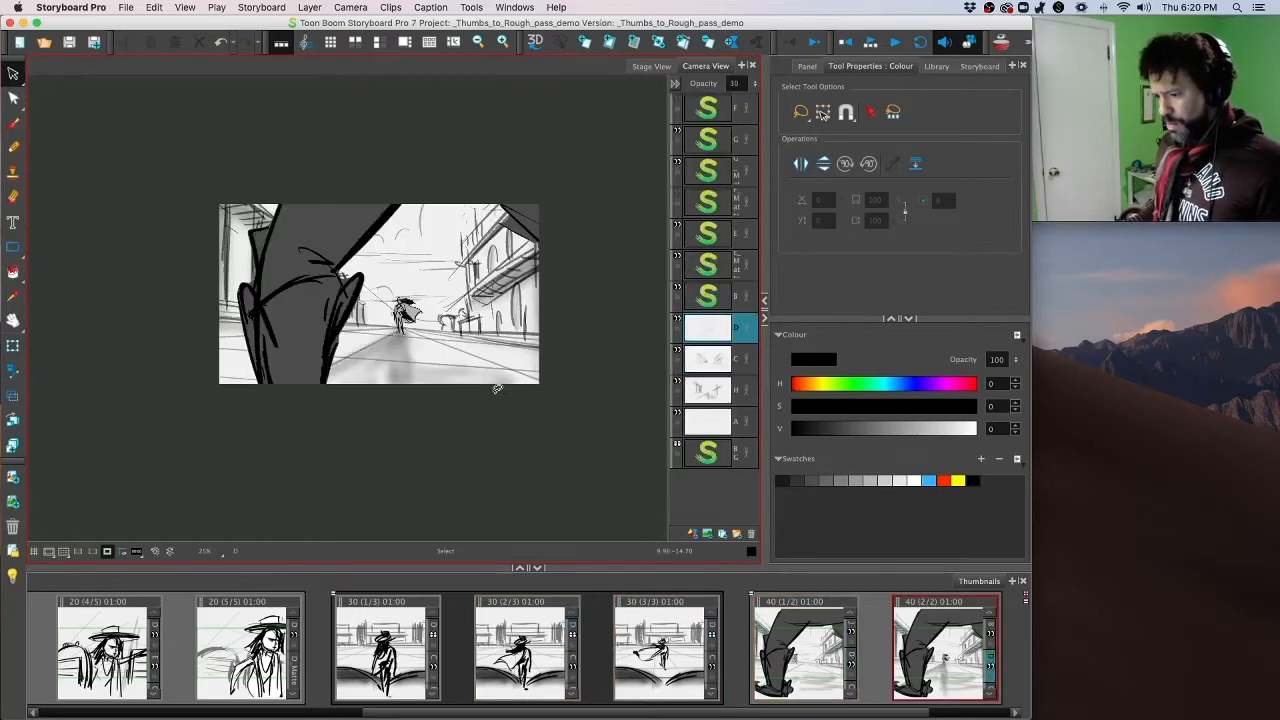
pyautogui.press('Left')
pyautogui.press('Left')
pyautogui.press('Left')
pyautogui.press('Left')
pyautogui.press('Right')
pyautogui.press('Right')
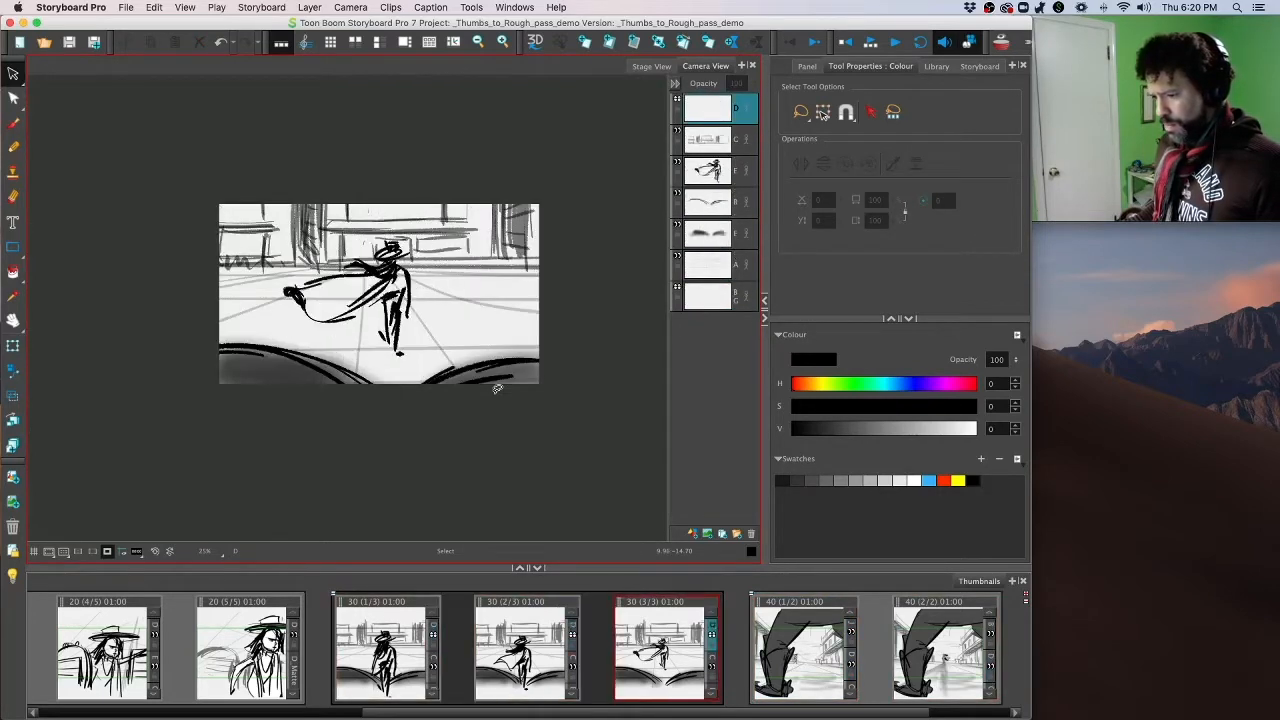
pyautogui.press('Right')
pyautogui.press('Left')
pyautogui.press('Right')
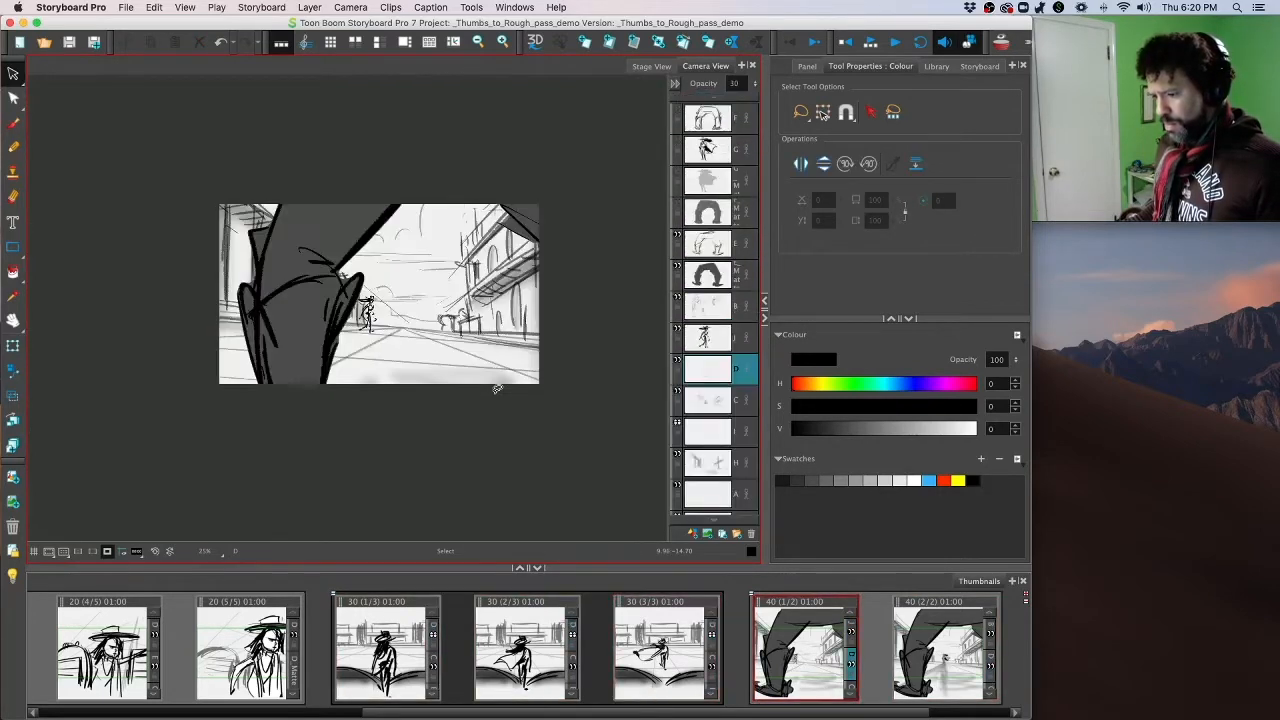
pyautogui.press('Right')
pyautogui.press('Left')
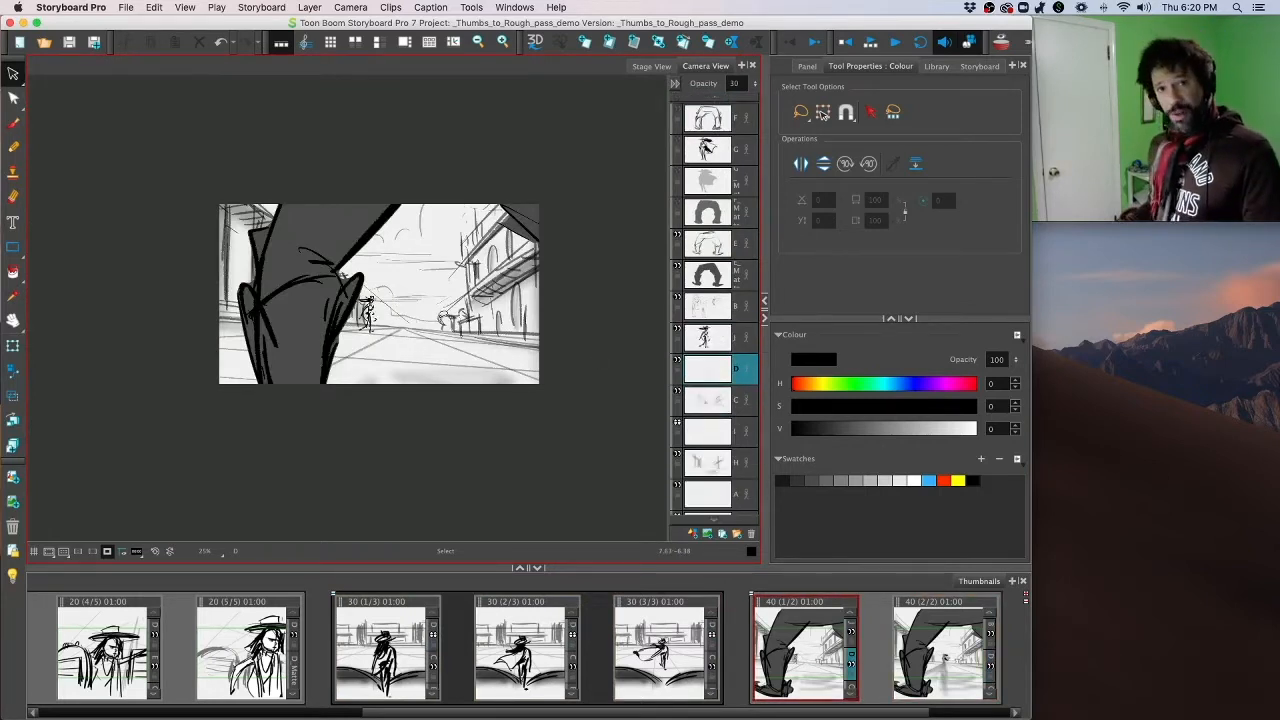
pyautogui.press('Right')
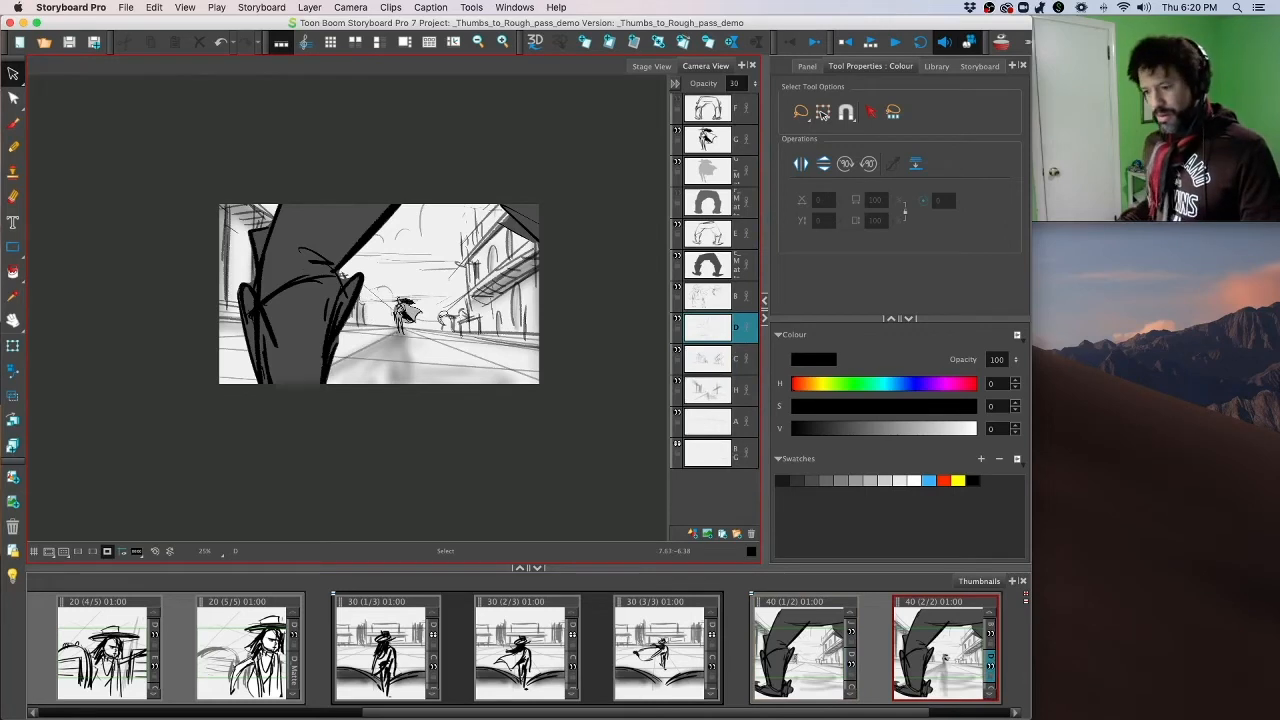
pyautogui.press('Left')
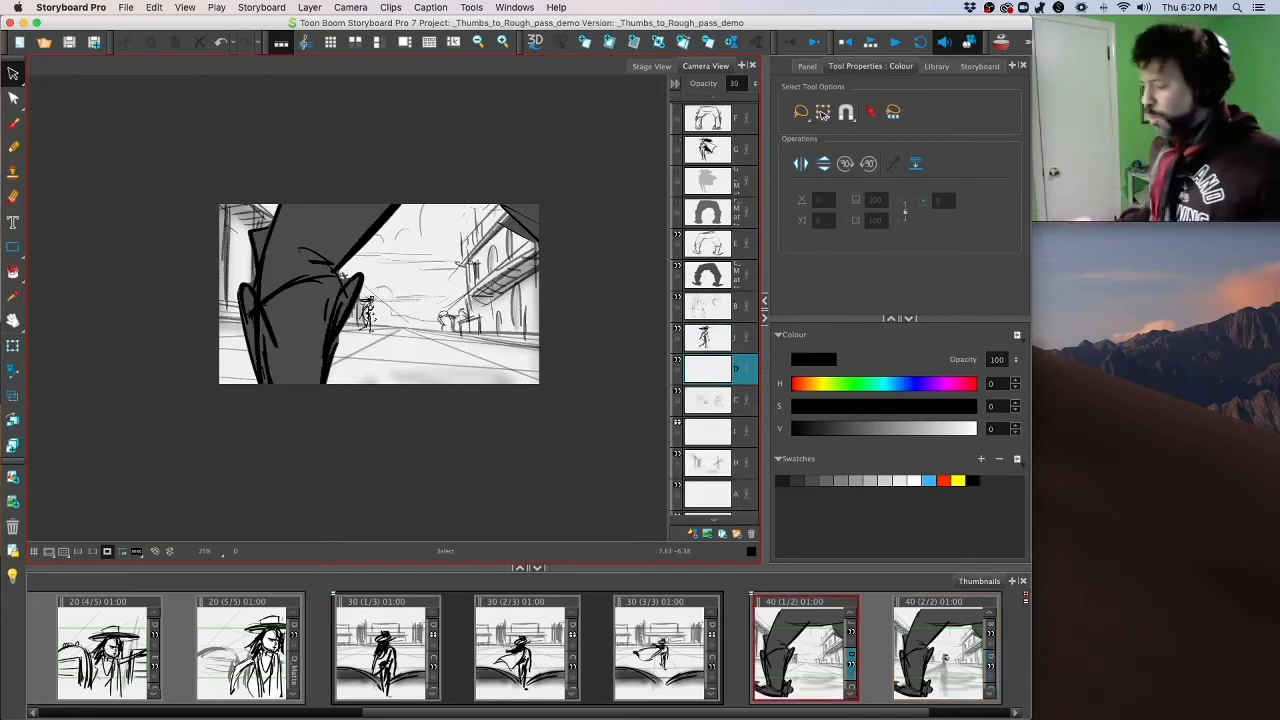
# Step: Duplicate scene 40's first panel
pyautogui.click(913, 672)
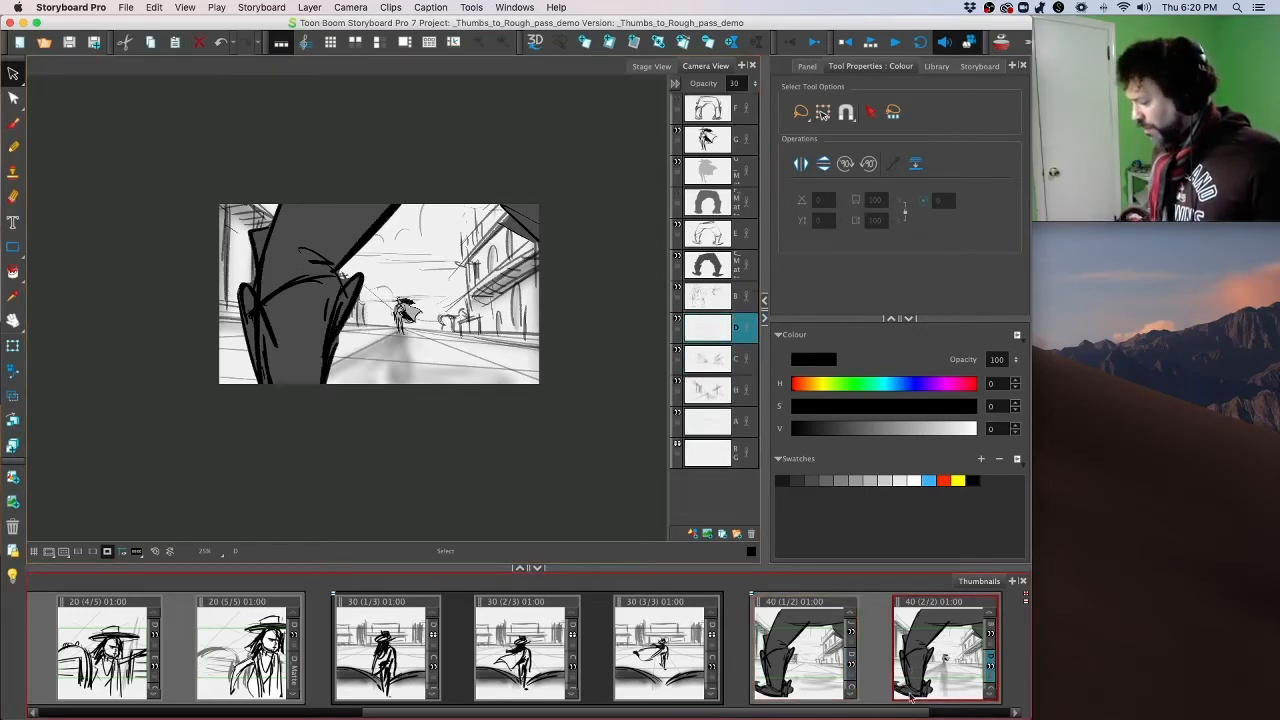
pyautogui.rightClick(826, 667)
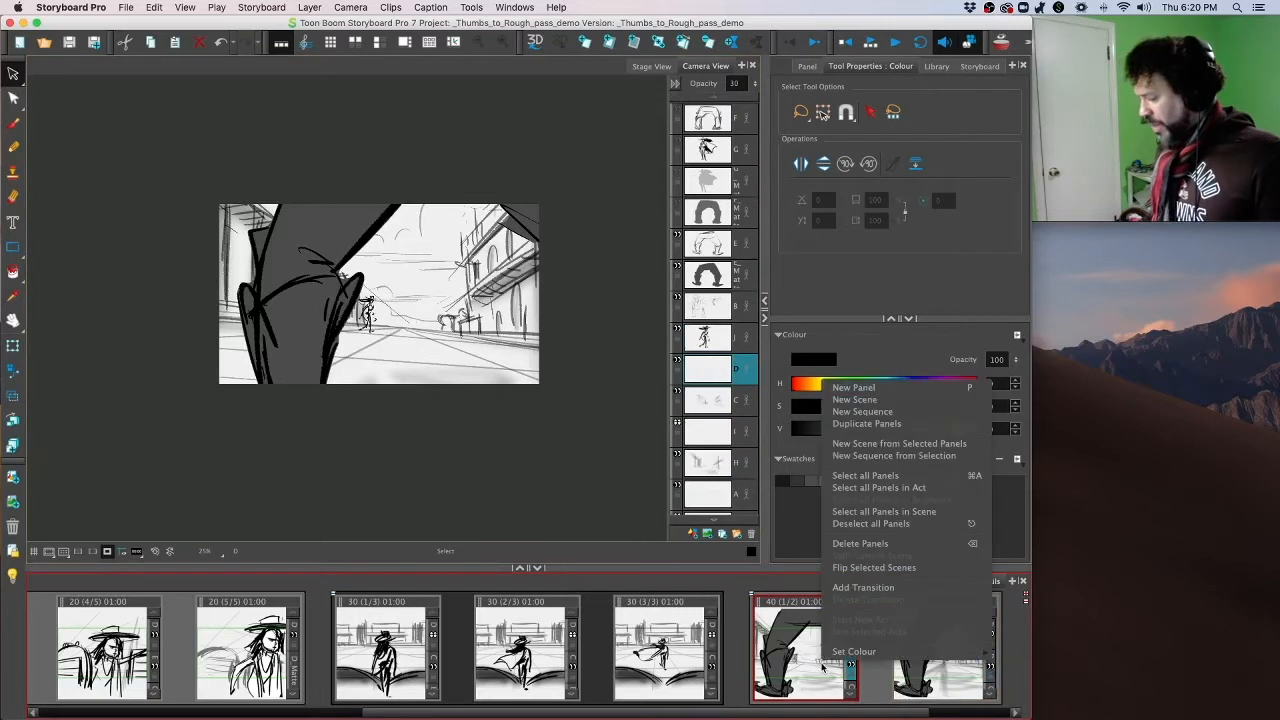
pyautogui.click(866, 423)
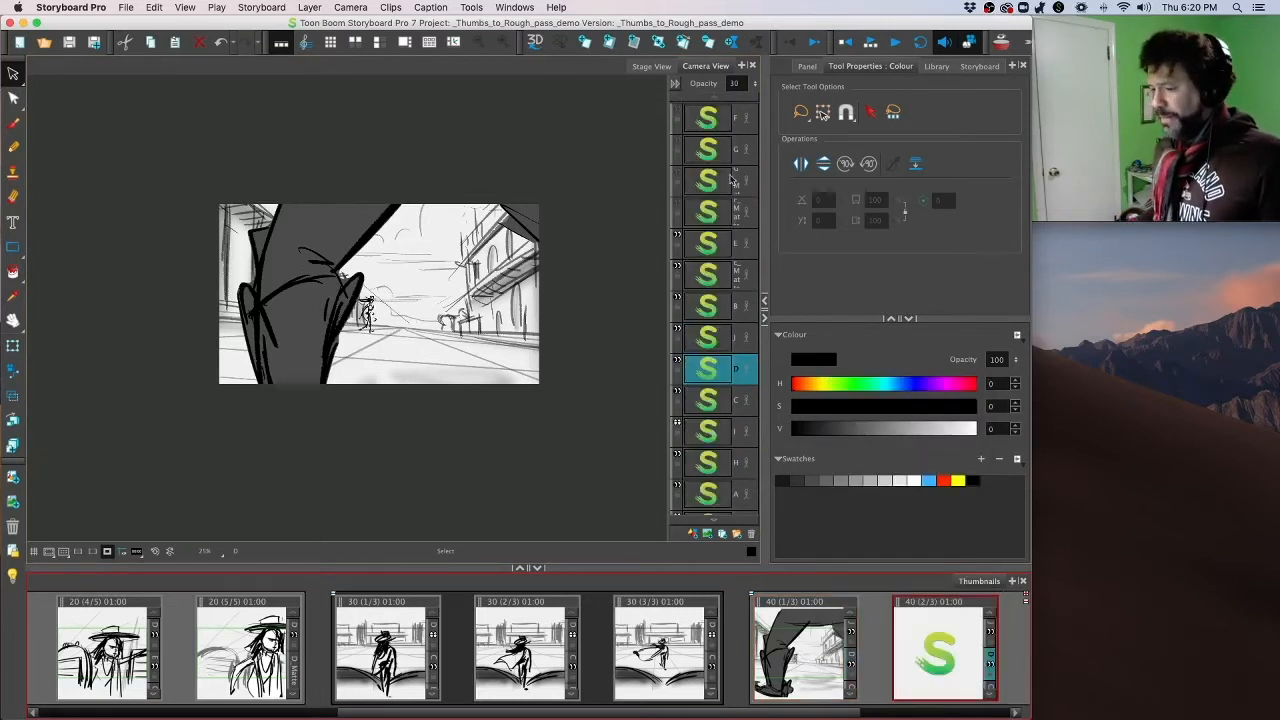
# Step: In the duplicated panel, move the small figure on layer J horizontally to the right, clear of the foreground leg
pyautogui.click(707, 338)
pyautogui.press('2')
pyautogui.press('2')
pyautogui.press('2')
pyautogui.press('2')
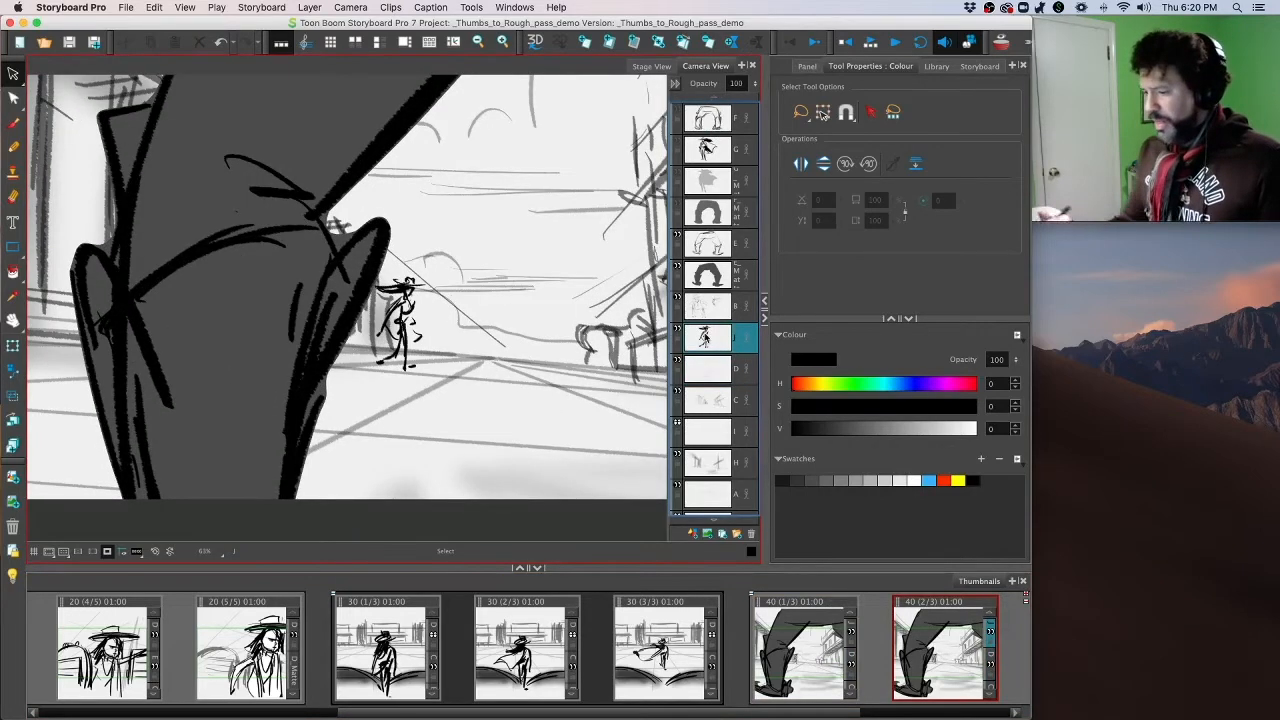
pyautogui.click(15, 76)
pyautogui.click(85, 72)
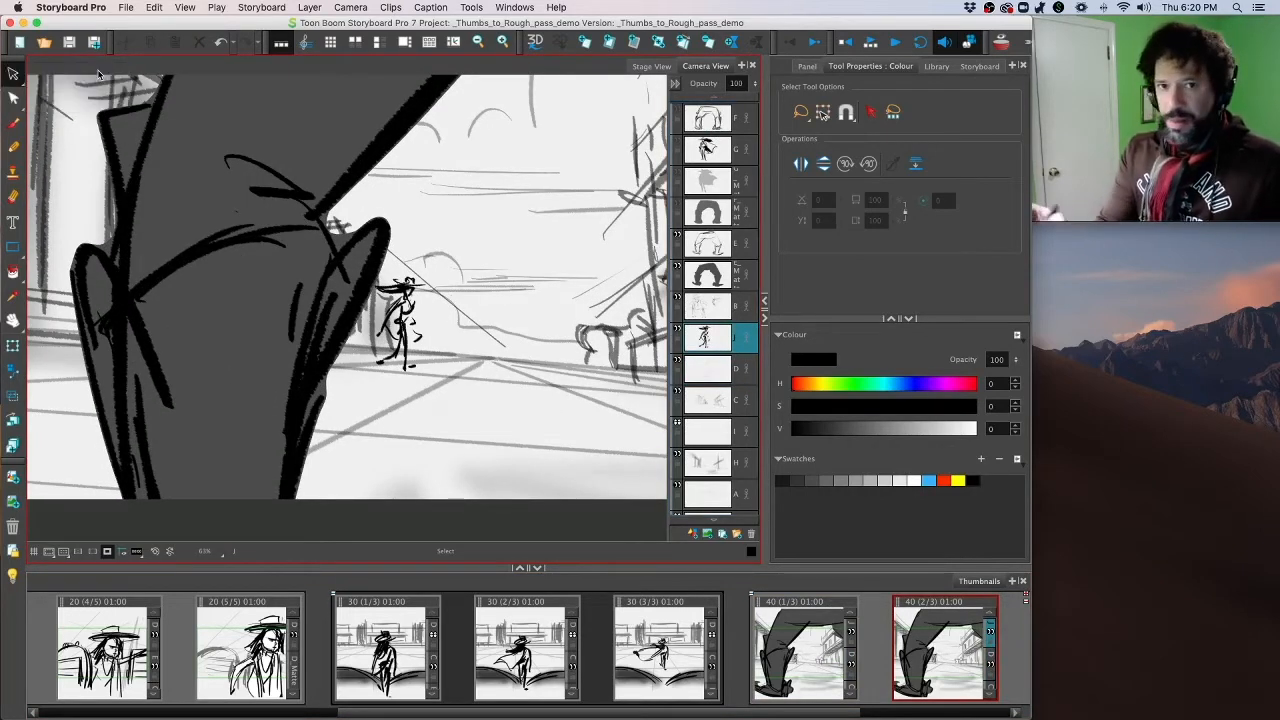
pyautogui.moveTo(438, 257)
pyautogui.mouseDown()
pyautogui.moveTo(358, 364)
pyautogui.moveTo(434, 330)
pyautogui.moveTo(422, 338)
pyautogui.moveTo(446, 338)
pyautogui.mouseUp()
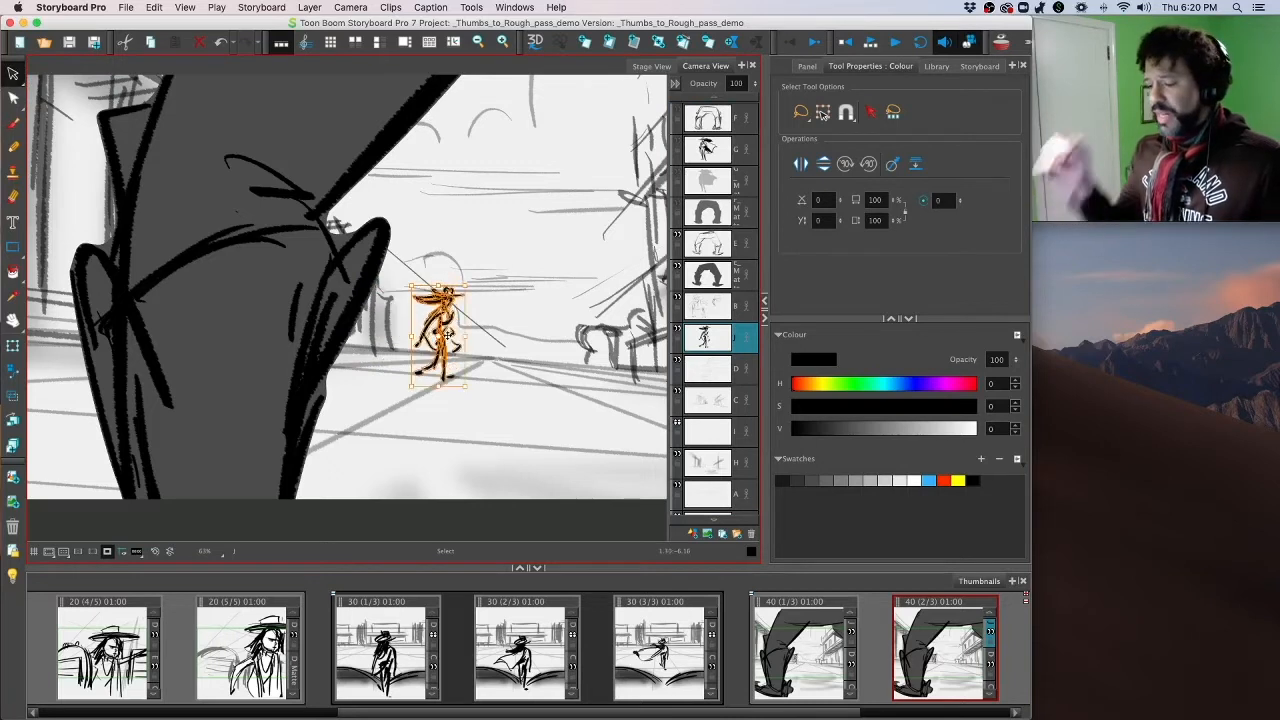
pyautogui.press('super+z')
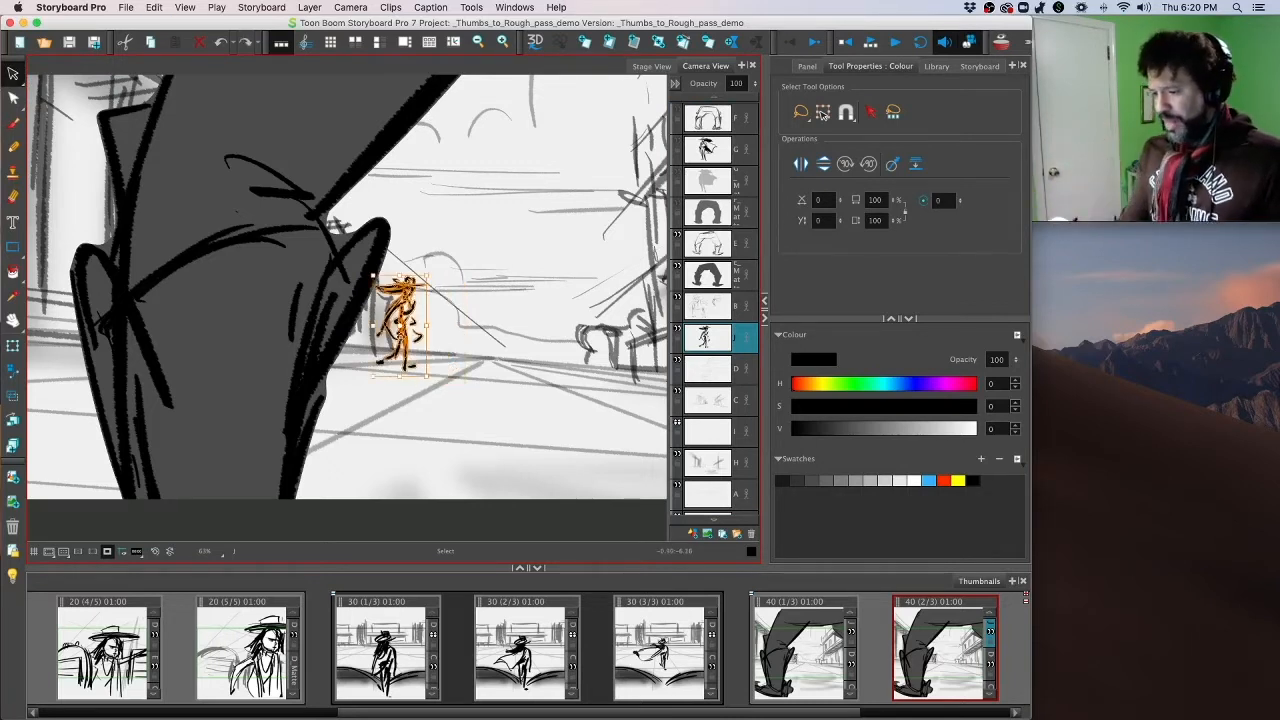
pyautogui.moveTo(406, 339); pyautogui.dragTo(457, 339)
# Step: Flip between scene 30's last panel and scene 40's panels to examine how the shifted figure reads across the cut
pyautogui.press('Left')
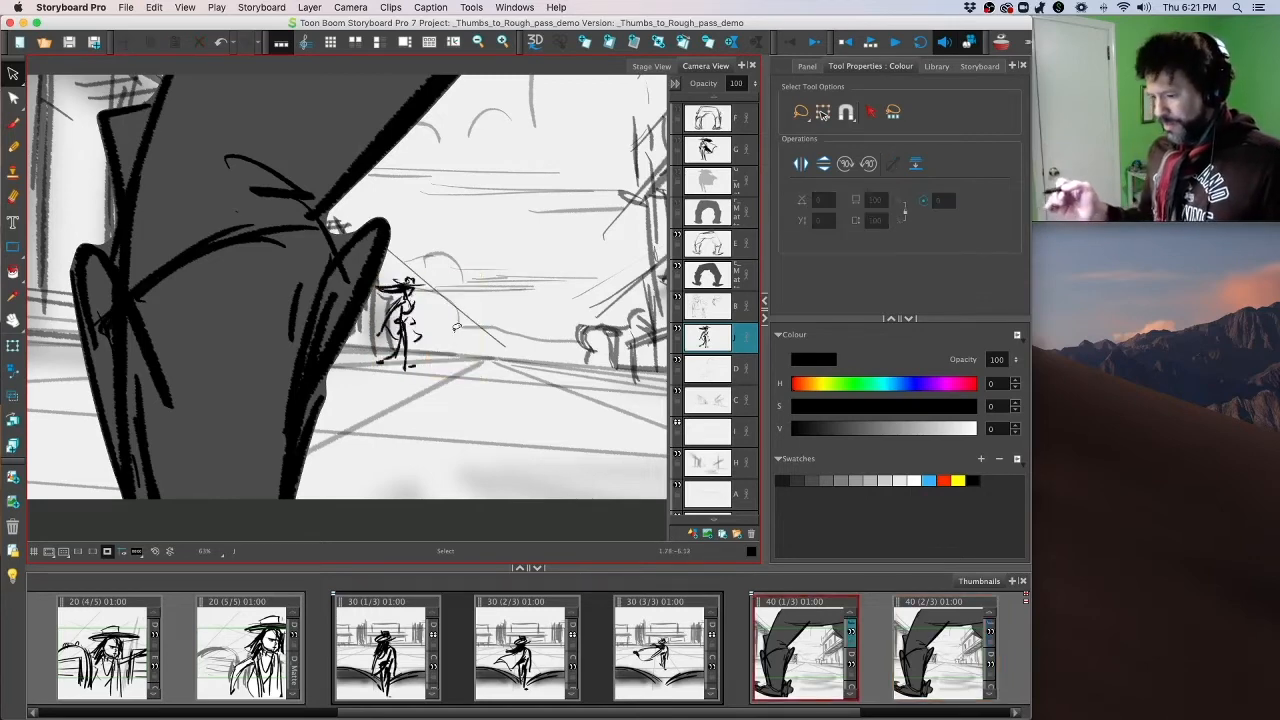
pyautogui.press('Right')
pyautogui.press('Right')
pyautogui.press('Left')
pyautogui.press('Left')
pyautogui.press('Left')
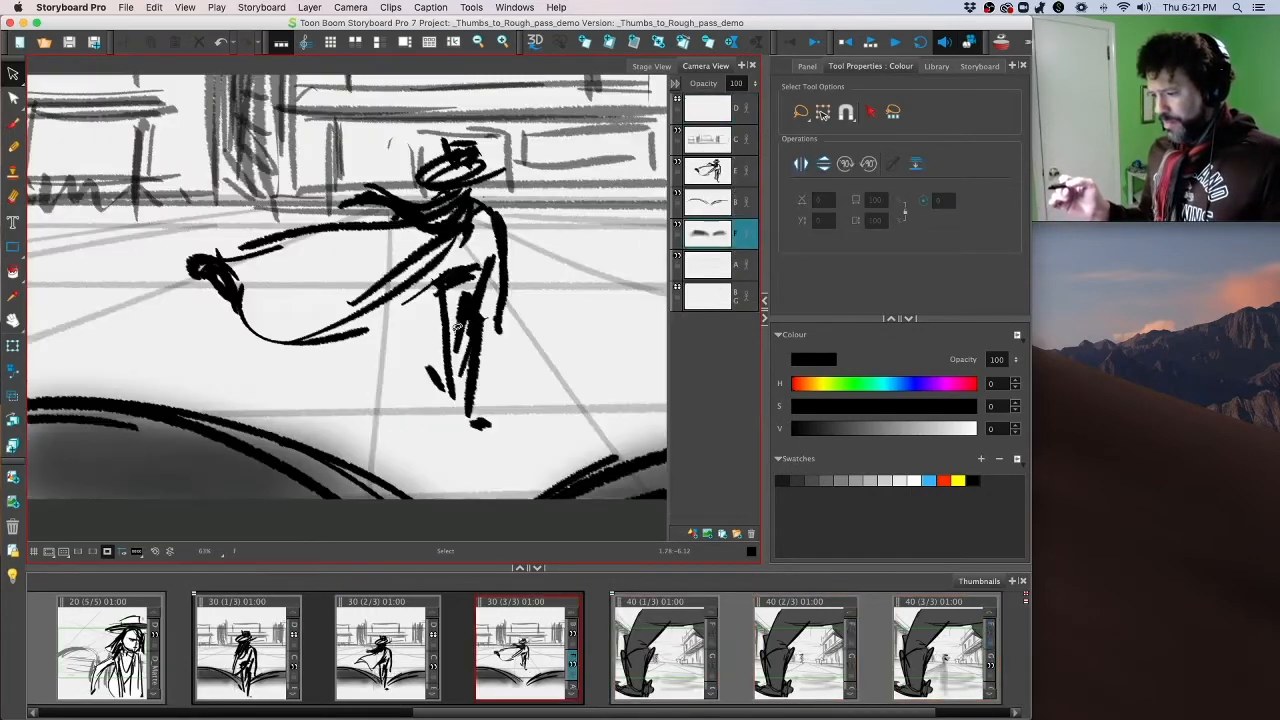
pyautogui.press('Right')
pyautogui.press('Right')
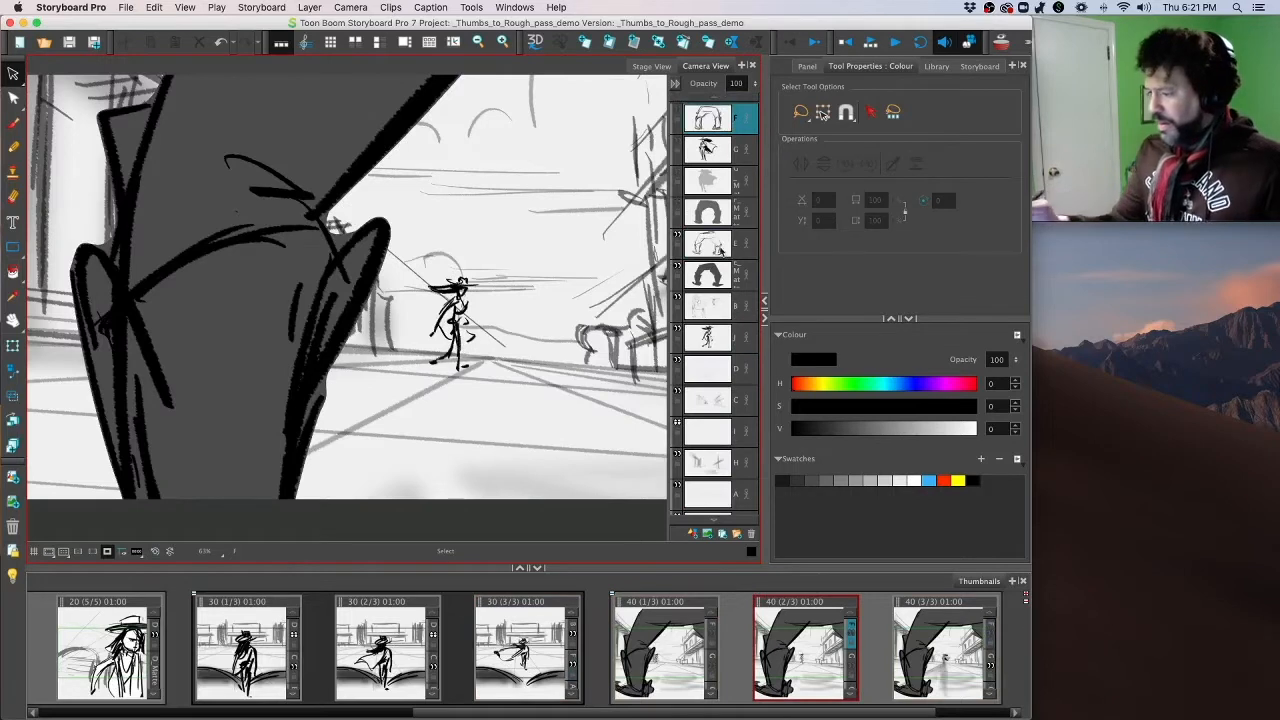
# Step: Delete the small figure's legs on layer J in scene 40's second panel and redraw them in a wide stride with the China Marker brush
pyautogui.click(710, 336)
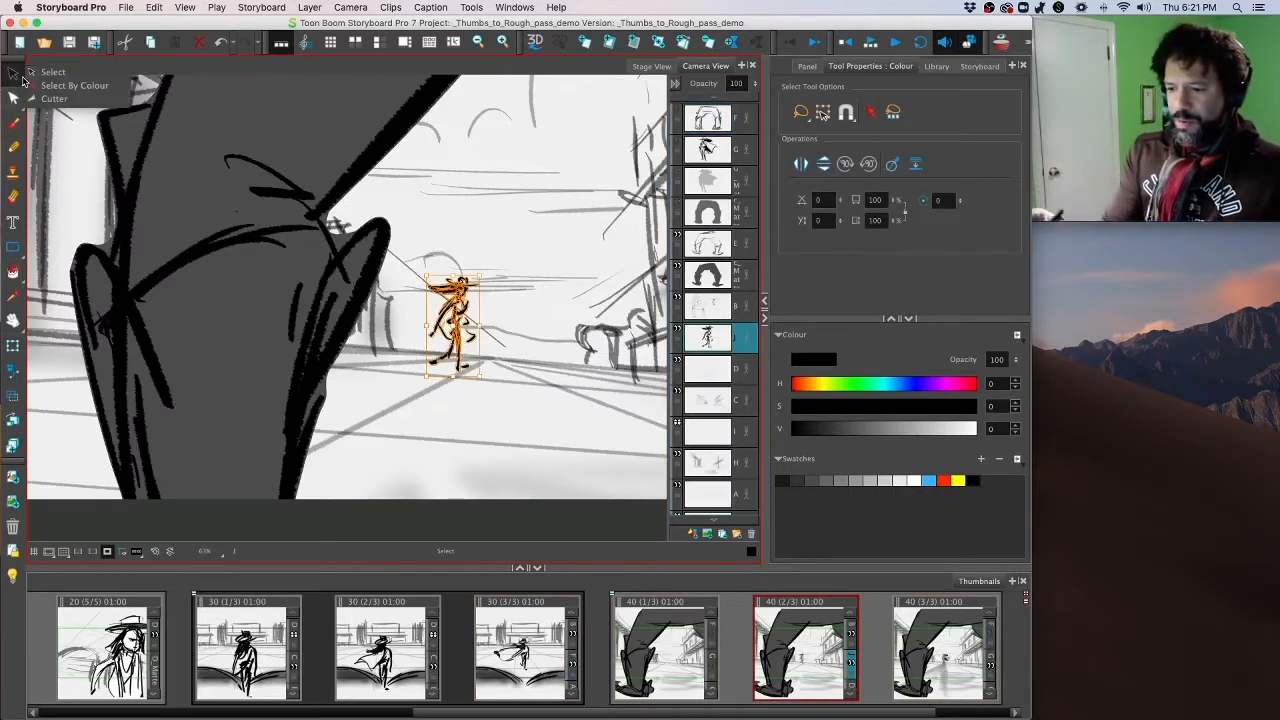
pyautogui.click(519, 351)
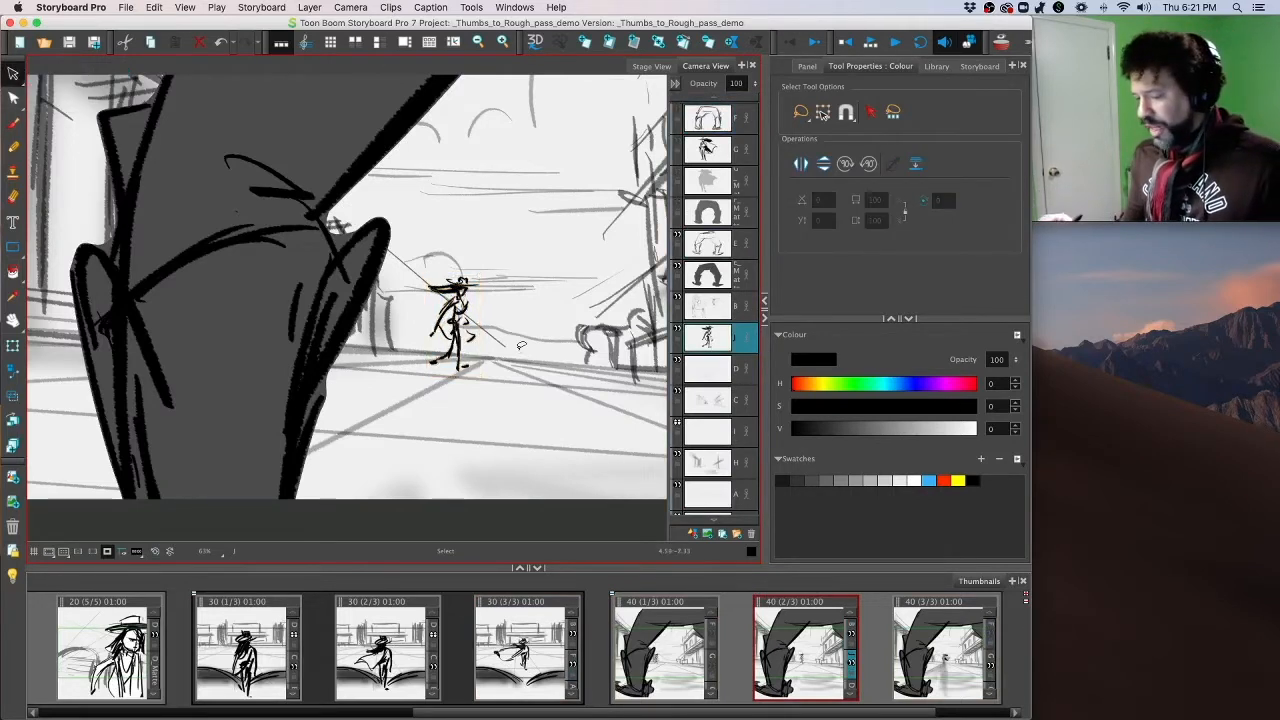
pyautogui.click(459, 346)
pyautogui.click(486, 372)
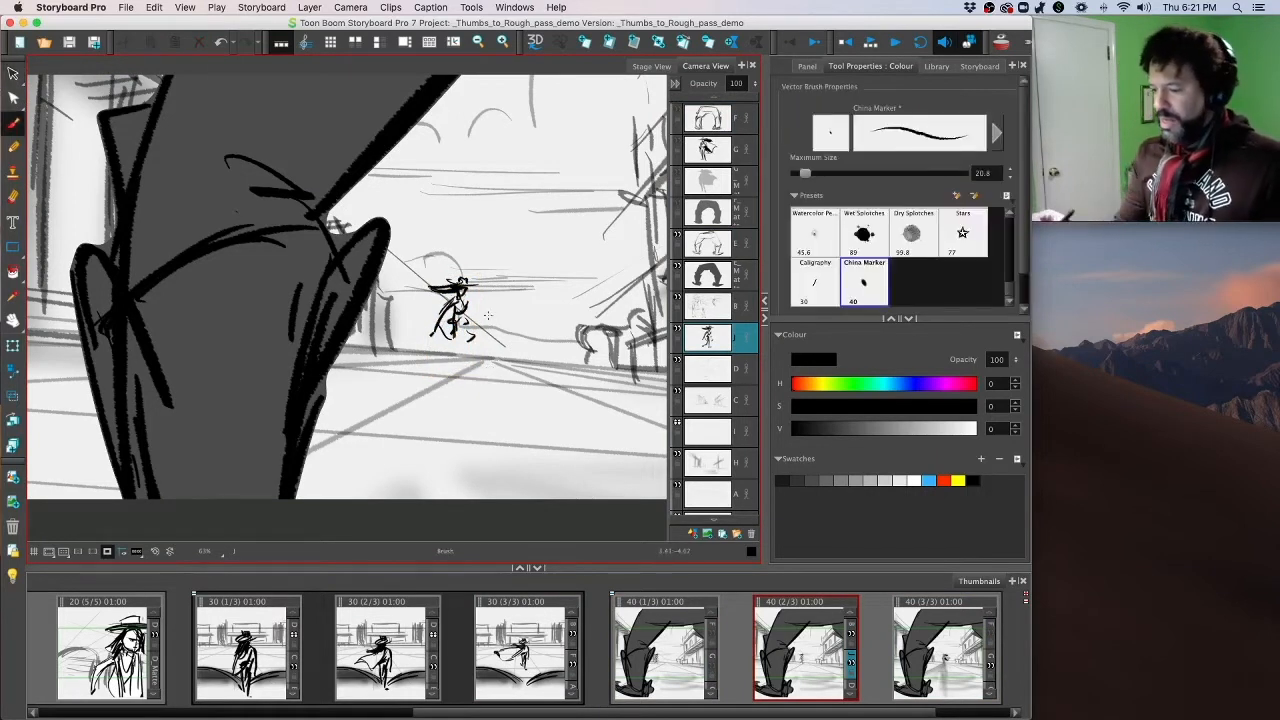
pyautogui.moveTo(460, 337); pyautogui.dragTo(472, 339)
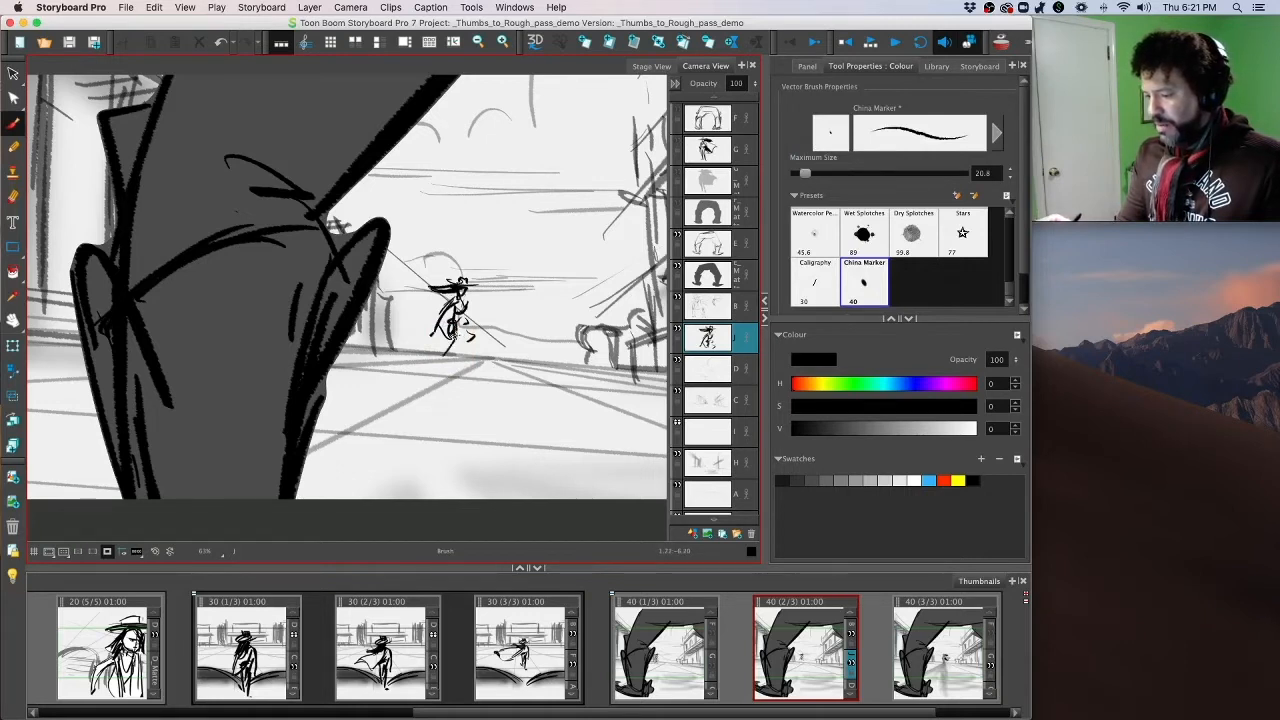
pyautogui.moveTo(446, 347)
pyautogui.mouseDown()
pyautogui.moveTo(433, 362)
pyautogui.moveTo(473, 360)
pyautogui.moveTo(455, 356)
pyautogui.mouseUp()
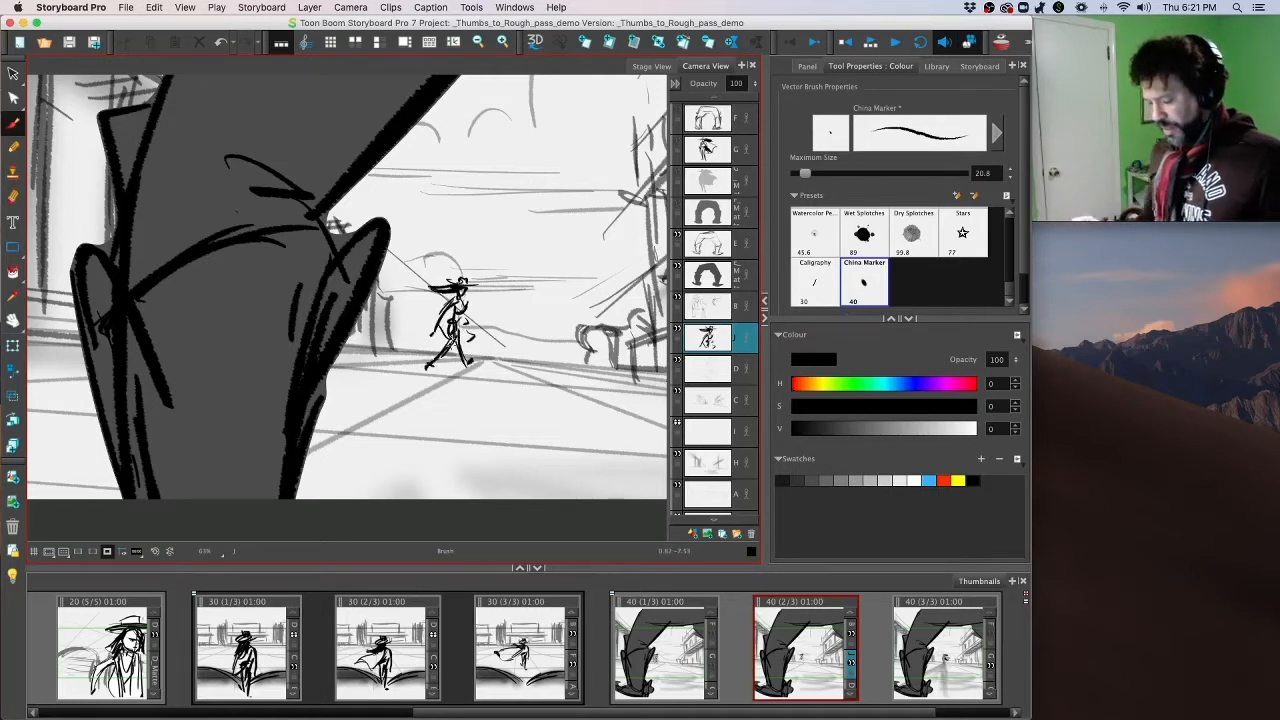
# Step: Compare the figure's new stride with scene 40's first and third panels, then return to scene 30's first panel
pyautogui.press('Left')
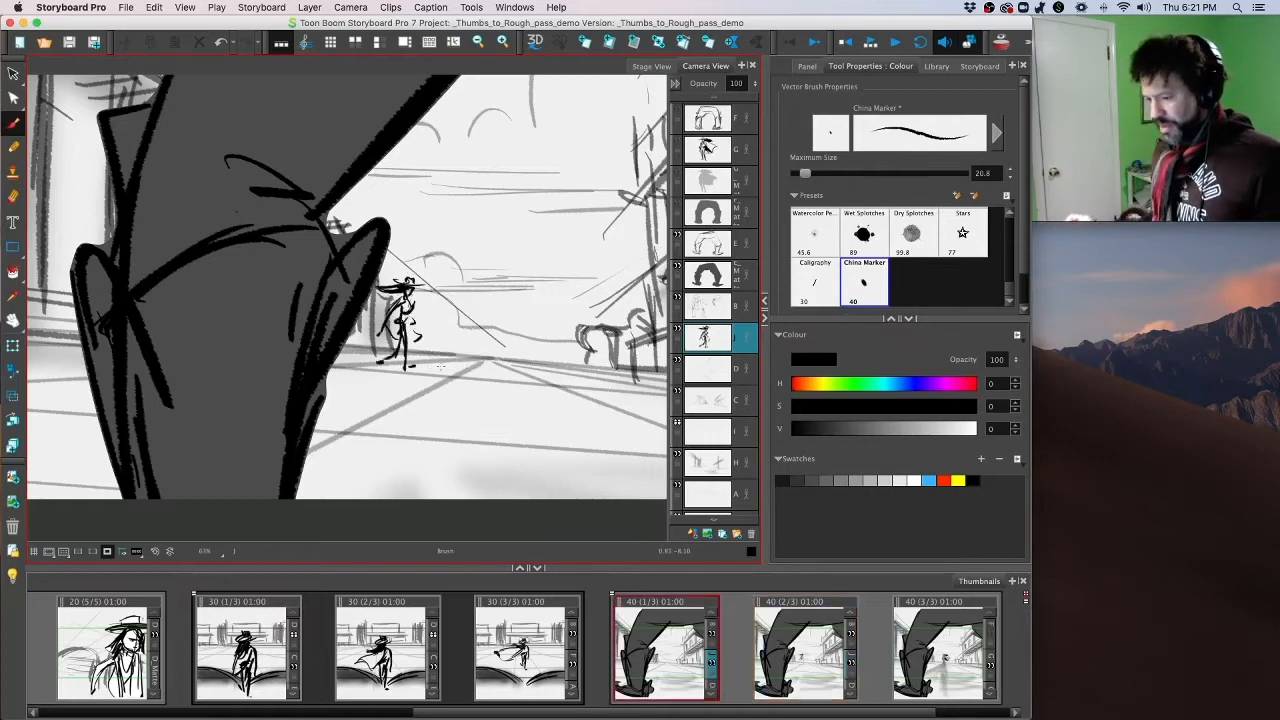
pyautogui.press('Right')
pyautogui.press('Right')
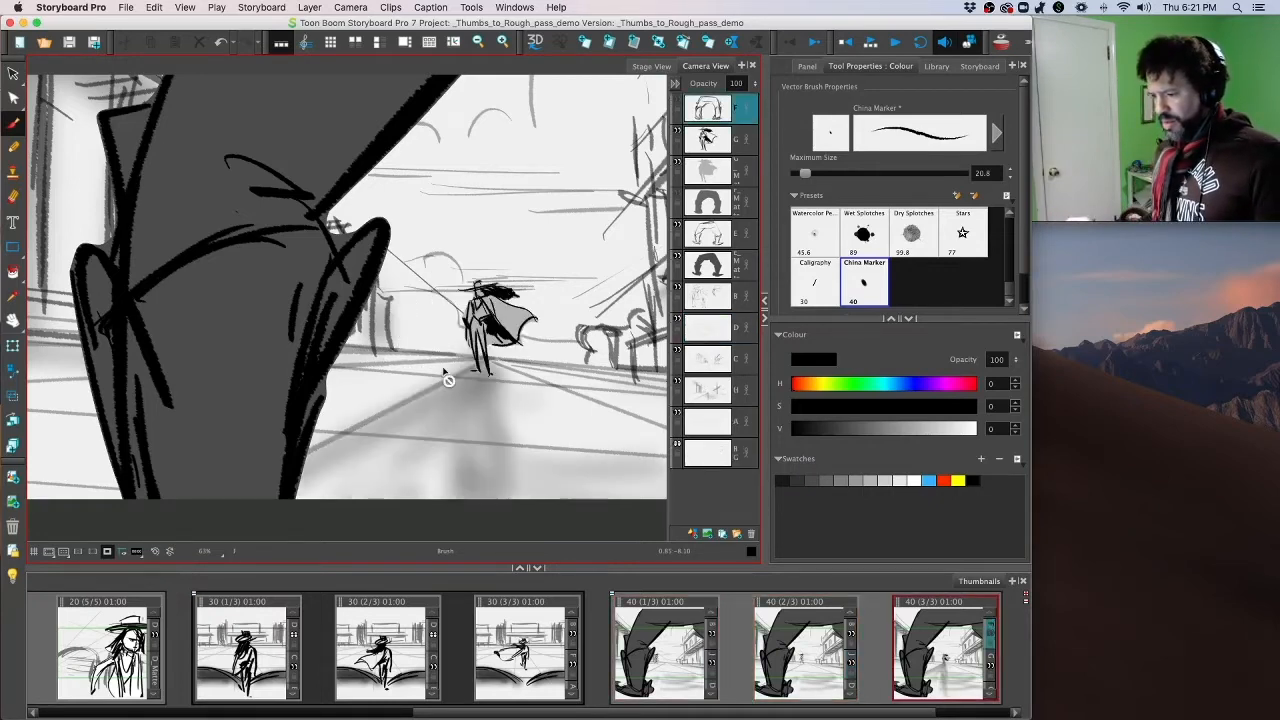
pyautogui.press('Up')
pyautogui.press('Up')
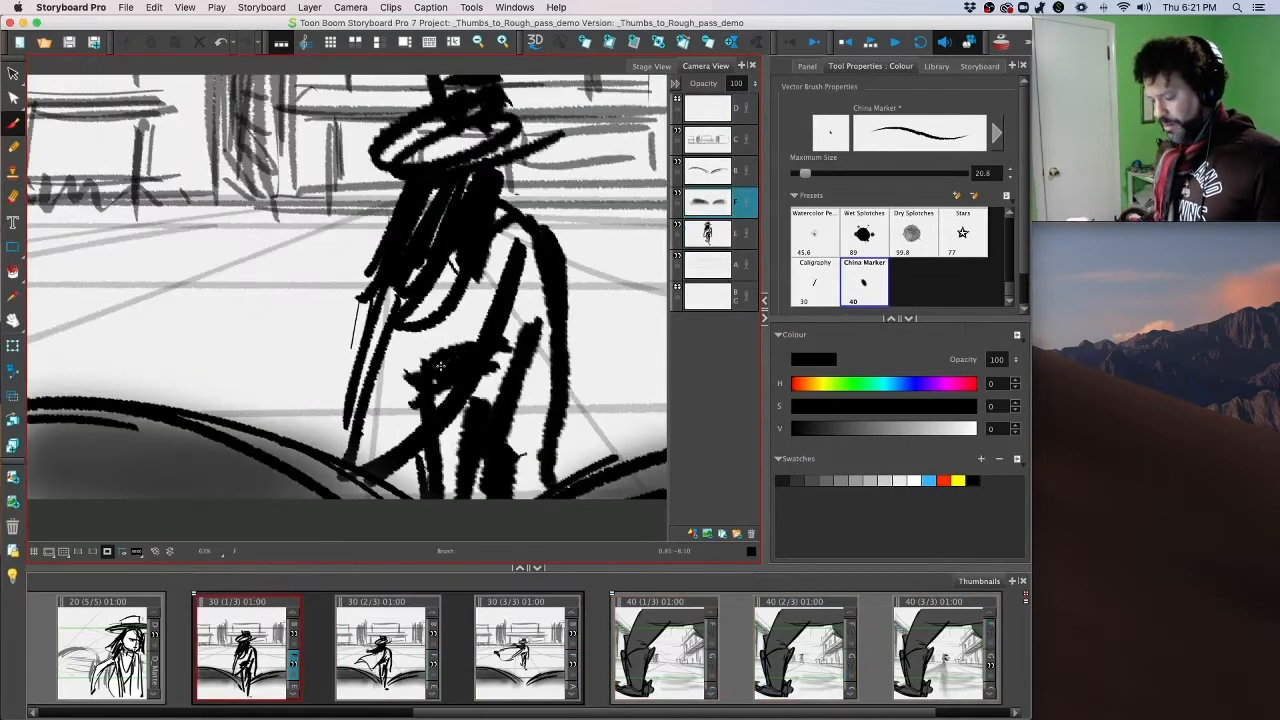
# Step: Fit the frame in view and flip from scene 20's first panel through scenes 30 and 40 to examine the continuity
pyautogui.press('2')
pyautogui.press('2')
pyautogui.press('2')
pyautogui.press('2')
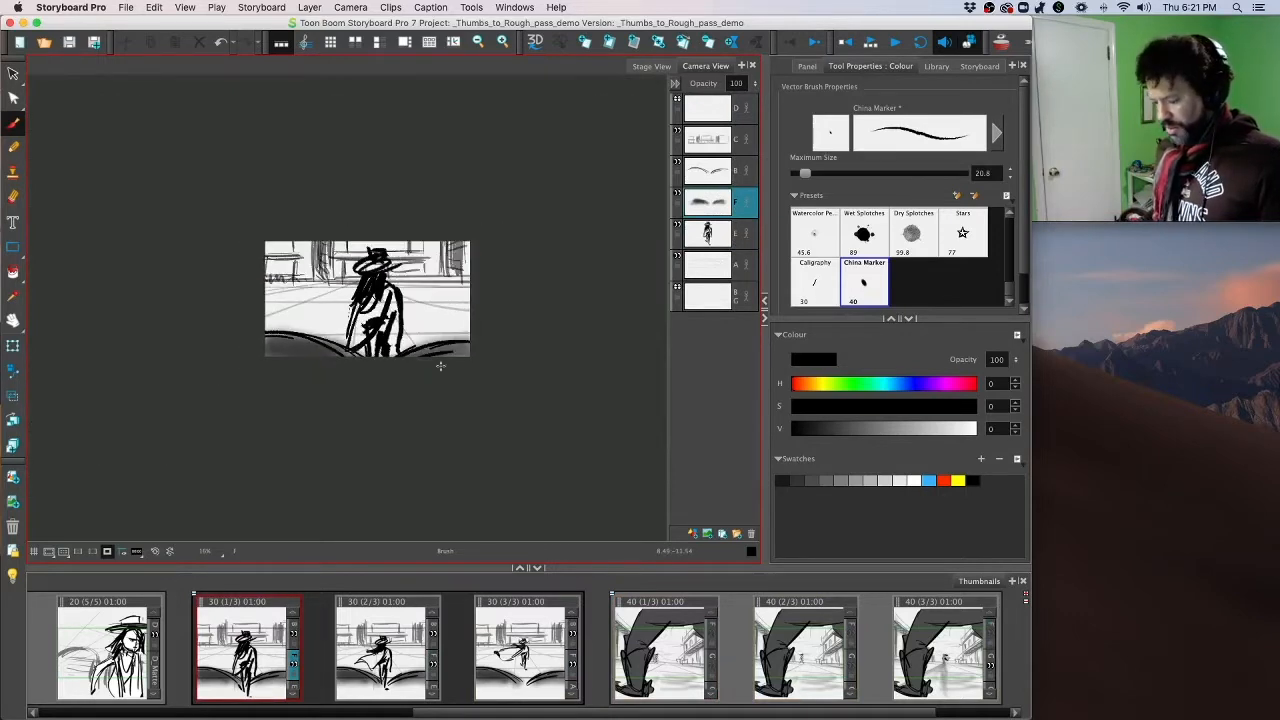
pyautogui.press('1')
pyautogui.press('1')
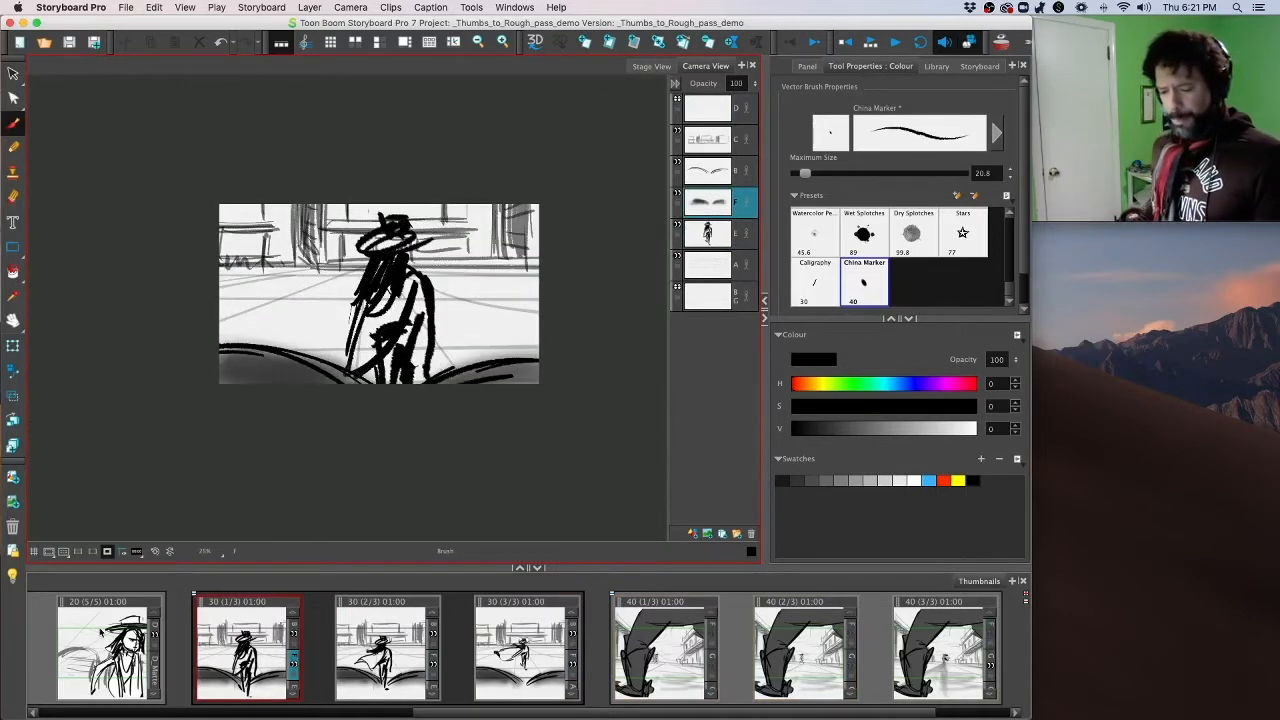
pyautogui.hscroll(-3, 370, 705)
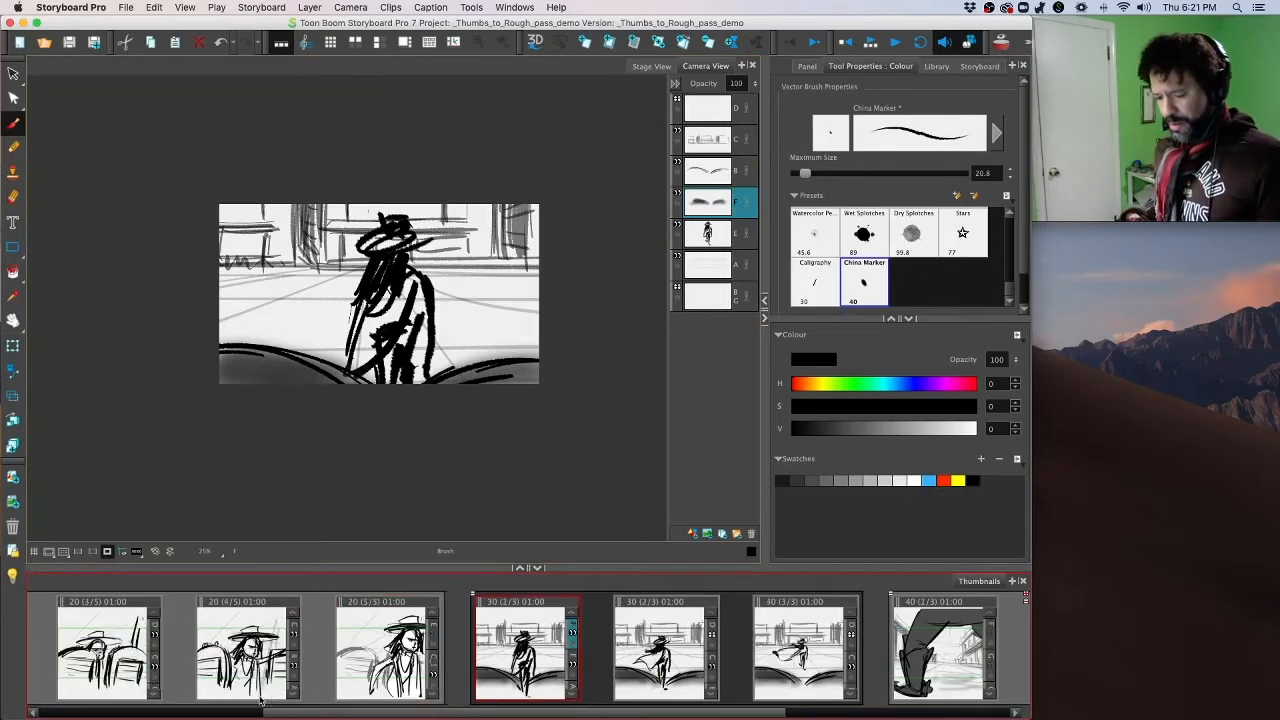
pyautogui.hscroll(-1, 212, 698)
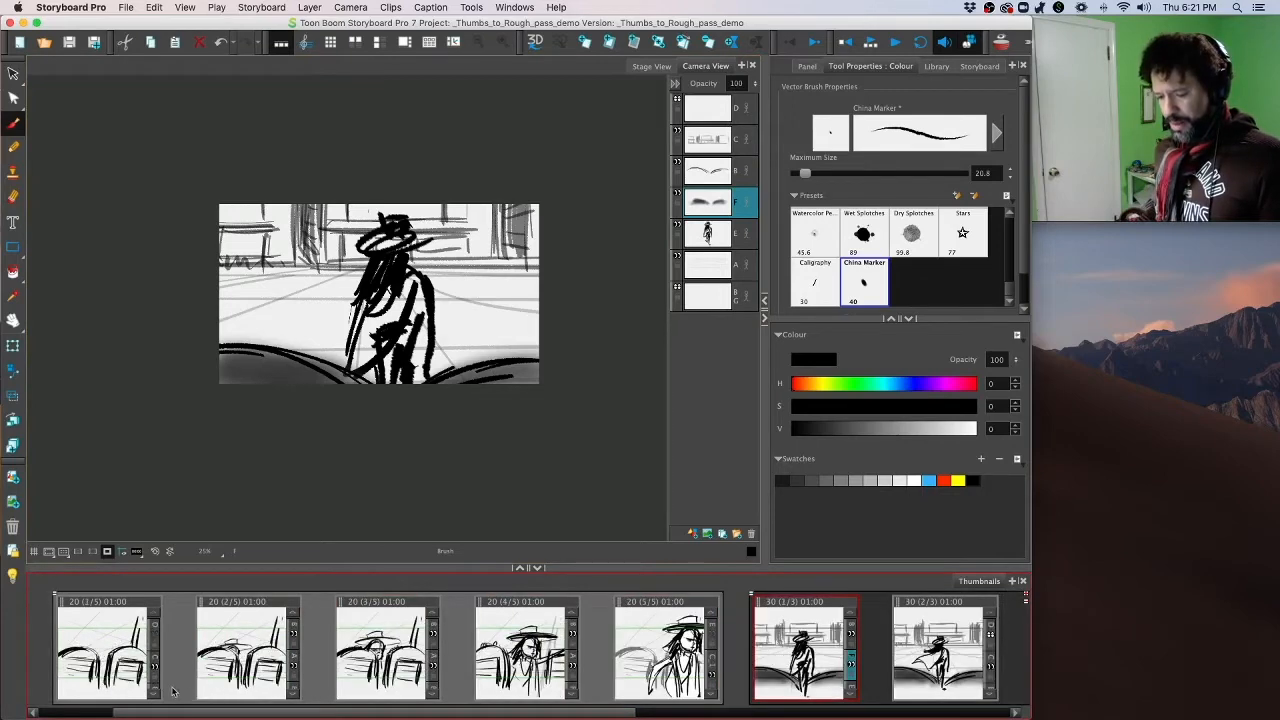
pyautogui.click(113, 632)
pyautogui.press('Right')
pyautogui.press('Right')
pyautogui.press('Right')
pyautogui.press('Right')
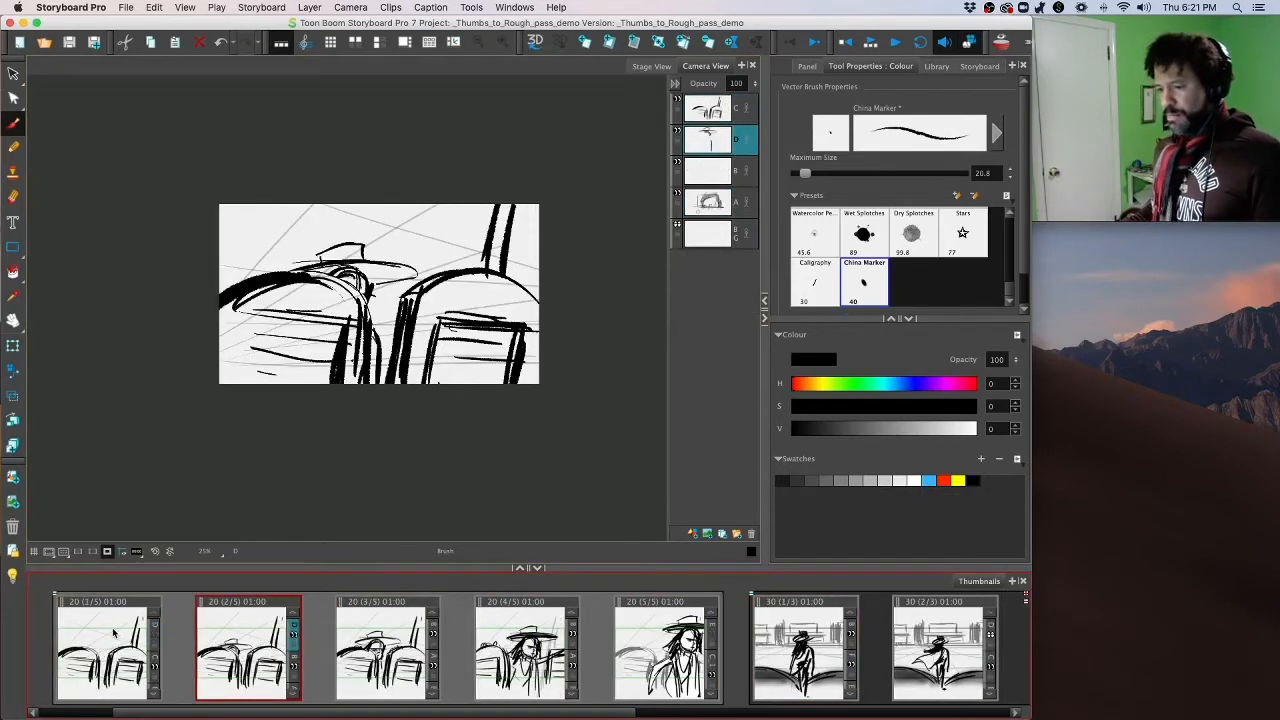
pyautogui.press('Right')
pyautogui.press('Right')
pyautogui.press('Right')
pyautogui.press('Right')
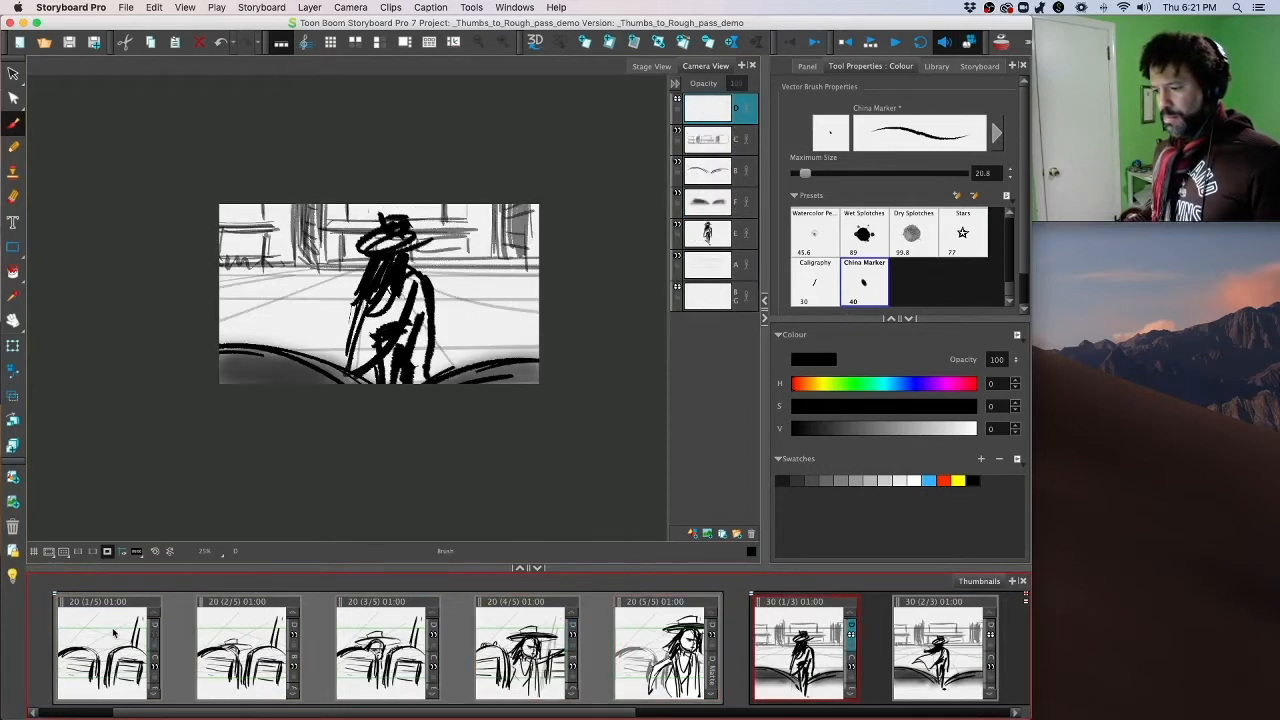
pyautogui.press('Right')
pyautogui.press('Right')
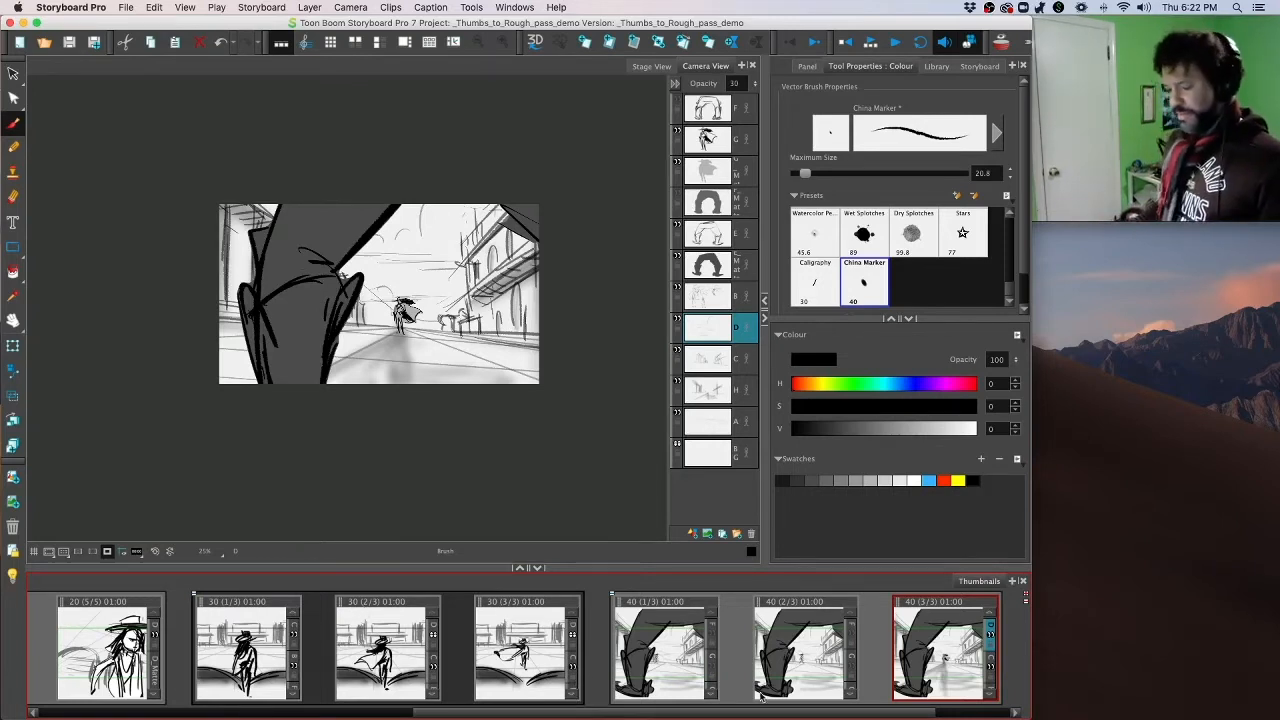
# Step: Add a new scene after scene 40's last panel
pyautogui.moveTo(858, 712); pyautogui.dragTo(957, 710)
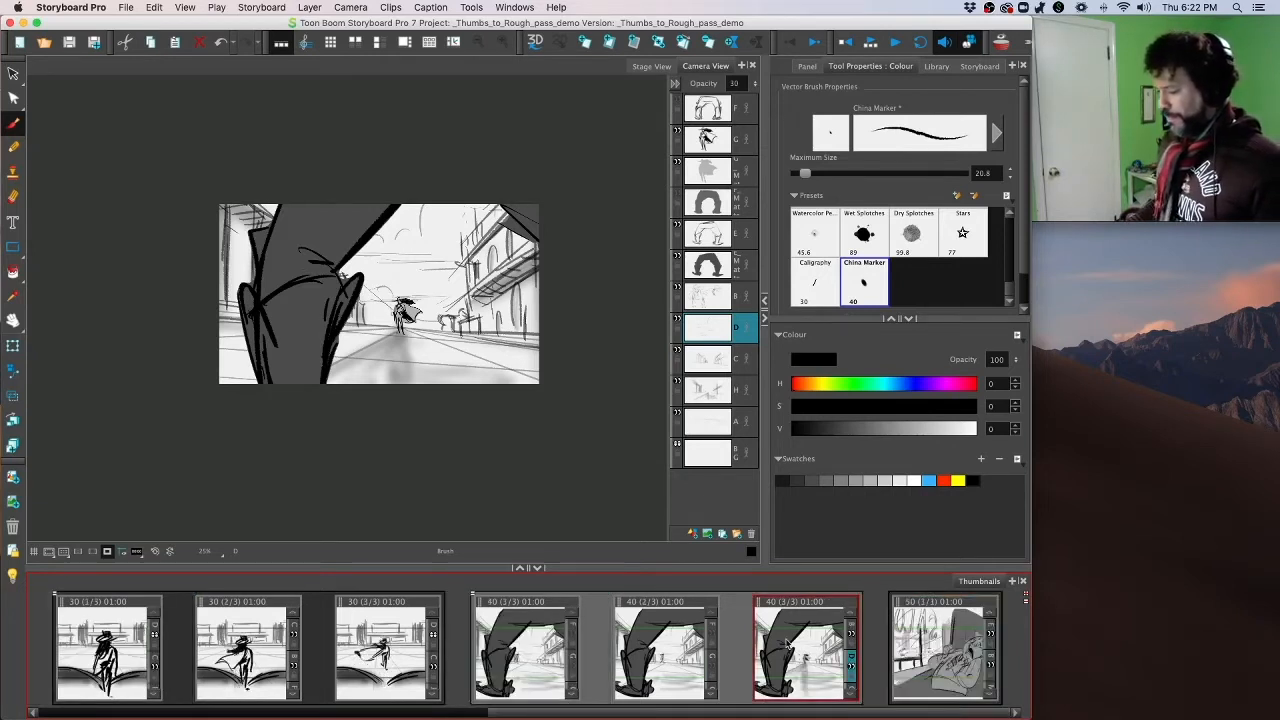
pyautogui.rightClick(819, 624)
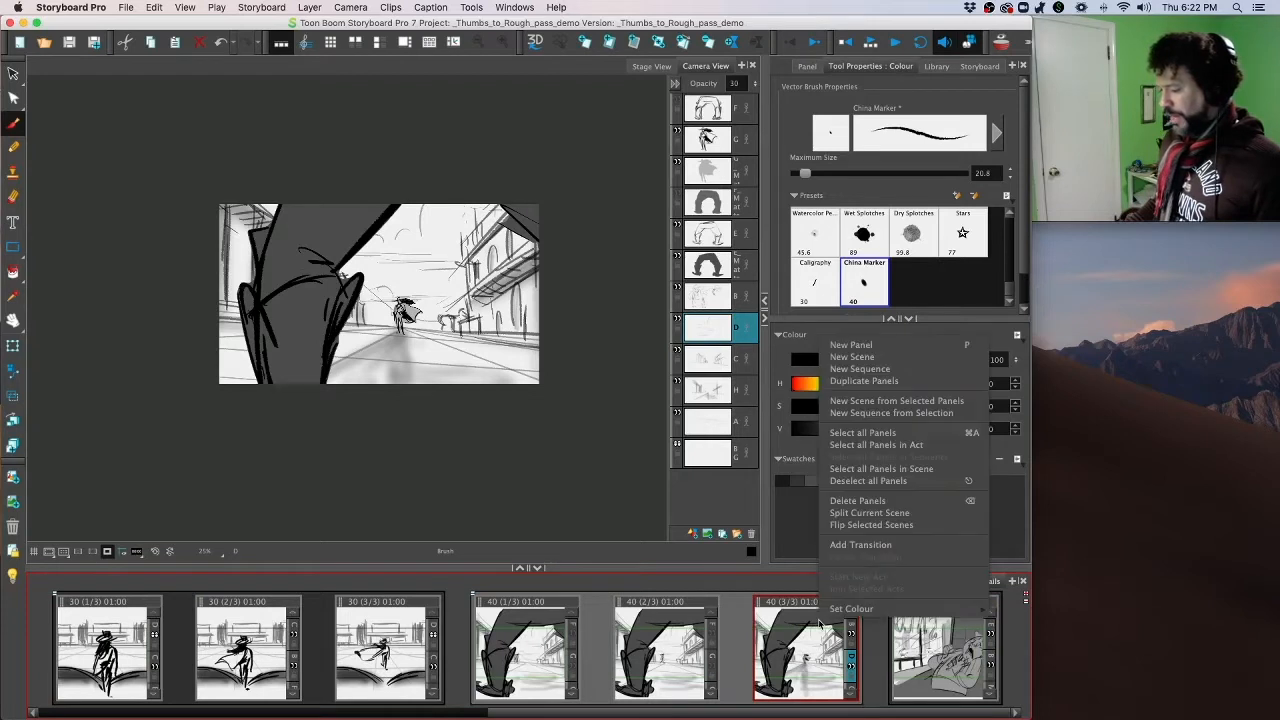
pyautogui.click(850, 358)
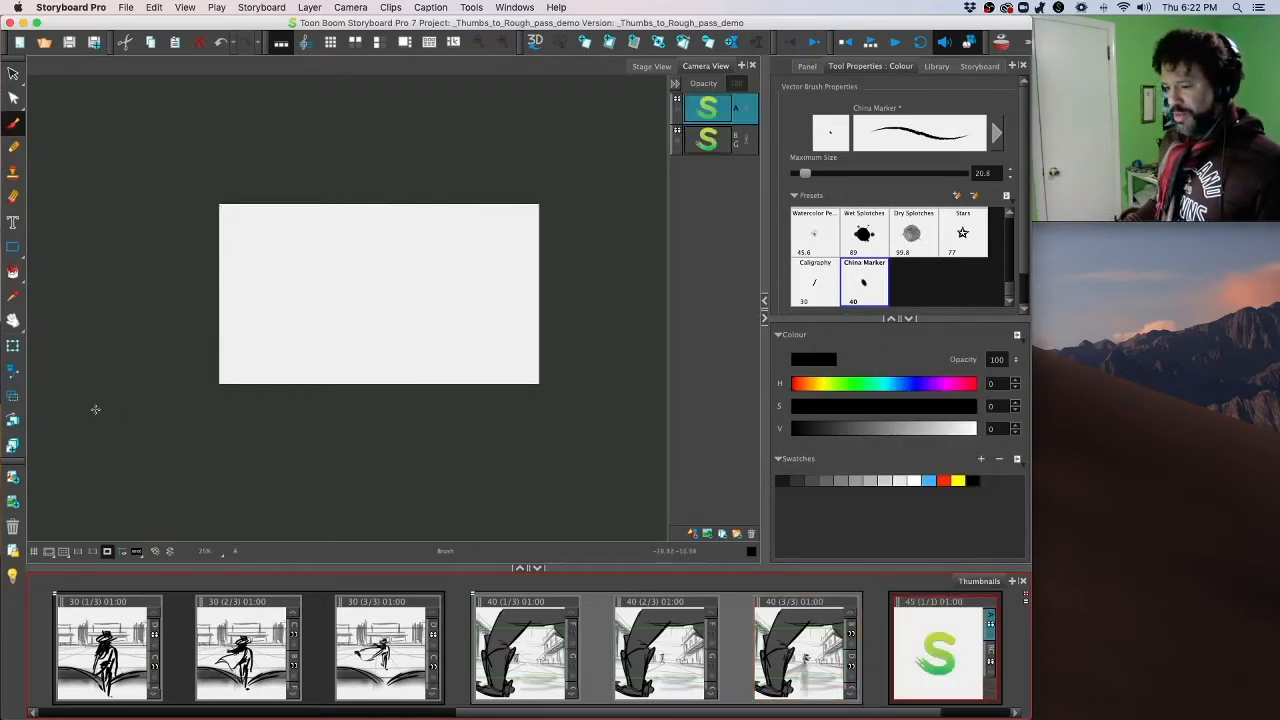
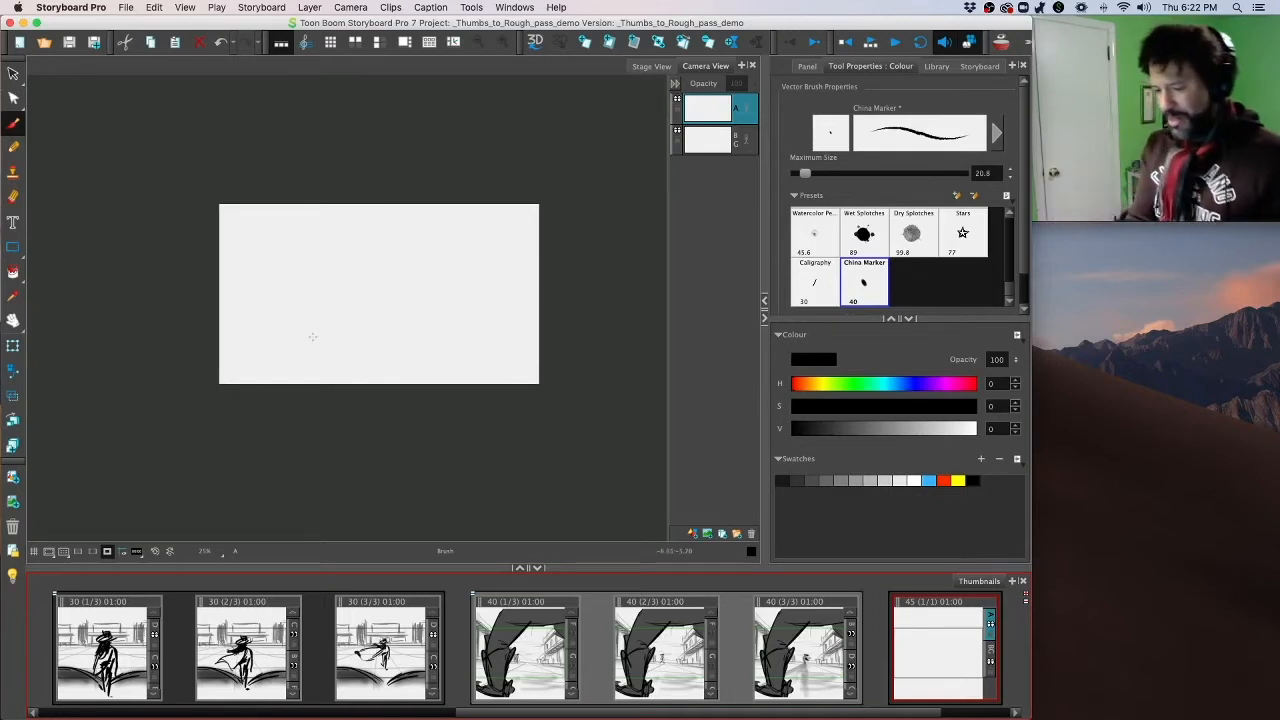
# Step: Draw a low horizon line with perspective ground lines on layer A of the new scene, using the China Marker brush
pyautogui.moveTo(191, 371); pyautogui.dragTo(270, 370)
pyautogui.moveTo(377, 366); pyautogui.dragTo(586, 366)
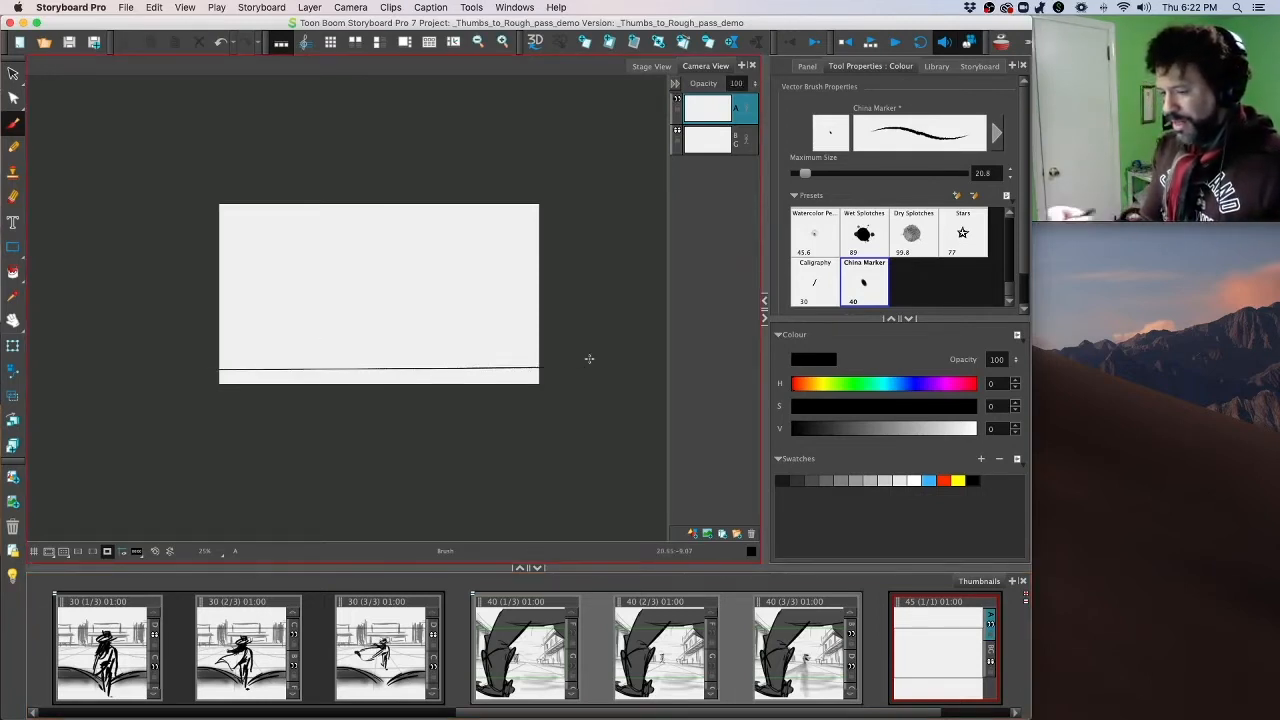
pyautogui.moveTo(350, 370); pyautogui.dragTo(97, 388)
pyautogui.moveTo(355, 366)
pyautogui.mouseDown()
pyautogui.moveTo(355, 455)
pyautogui.moveTo(382, 371)
pyautogui.moveTo(534, 420)
pyautogui.mouseUp()
pyautogui.moveTo(394, 370); pyautogui.dragTo(616, 372)
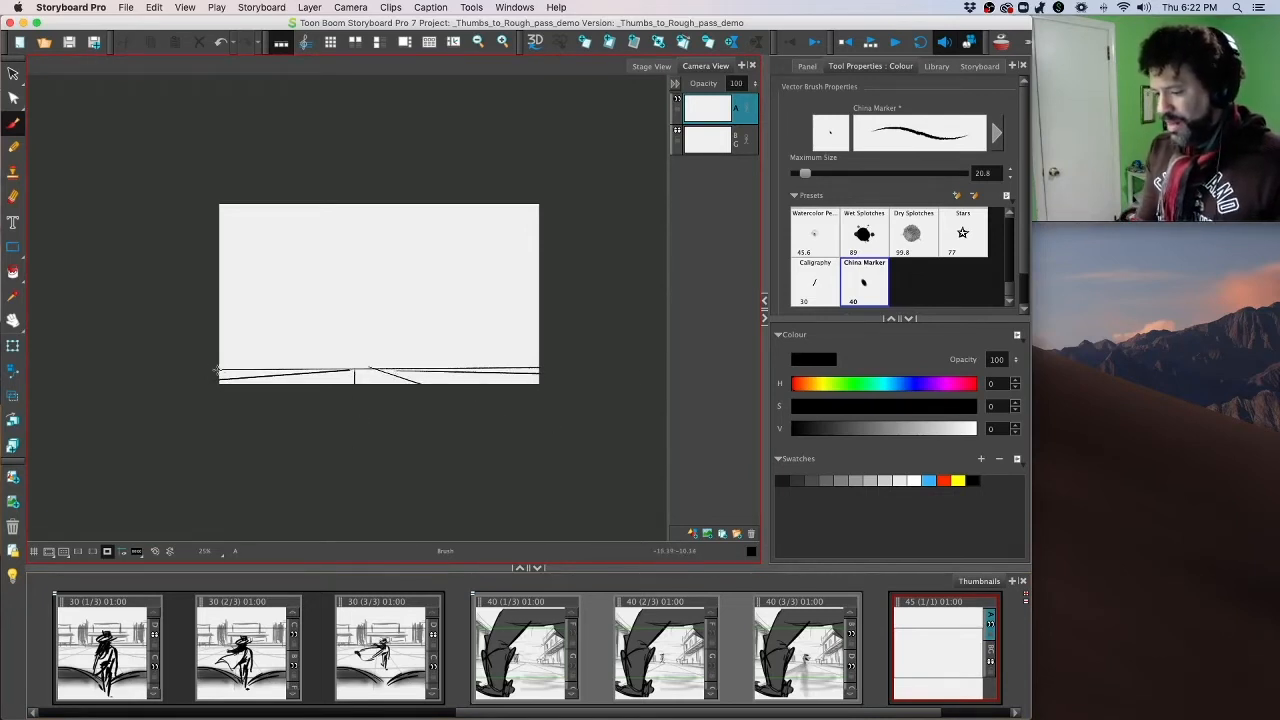
pyautogui.moveTo(219, 370); pyautogui.dragTo(557, 371)
pyautogui.moveTo(215, 379); pyautogui.dragTo(555, 380)
# Step: Unmask the area outside the camera frame, add two horizontal ground lines below the frame, and set layer A's opacity to 50
pyautogui.click(108, 552)
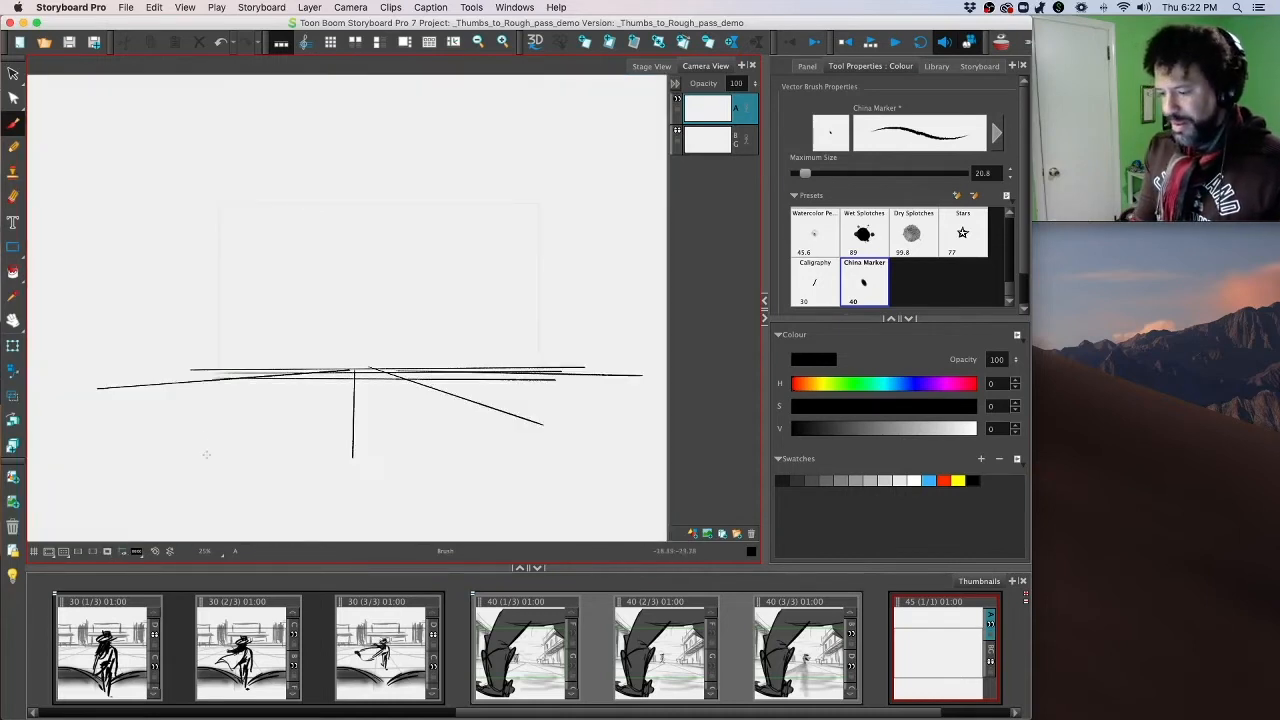
pyautogui.moveTo(105, 400); pyautogui.dragTo(630, 396)
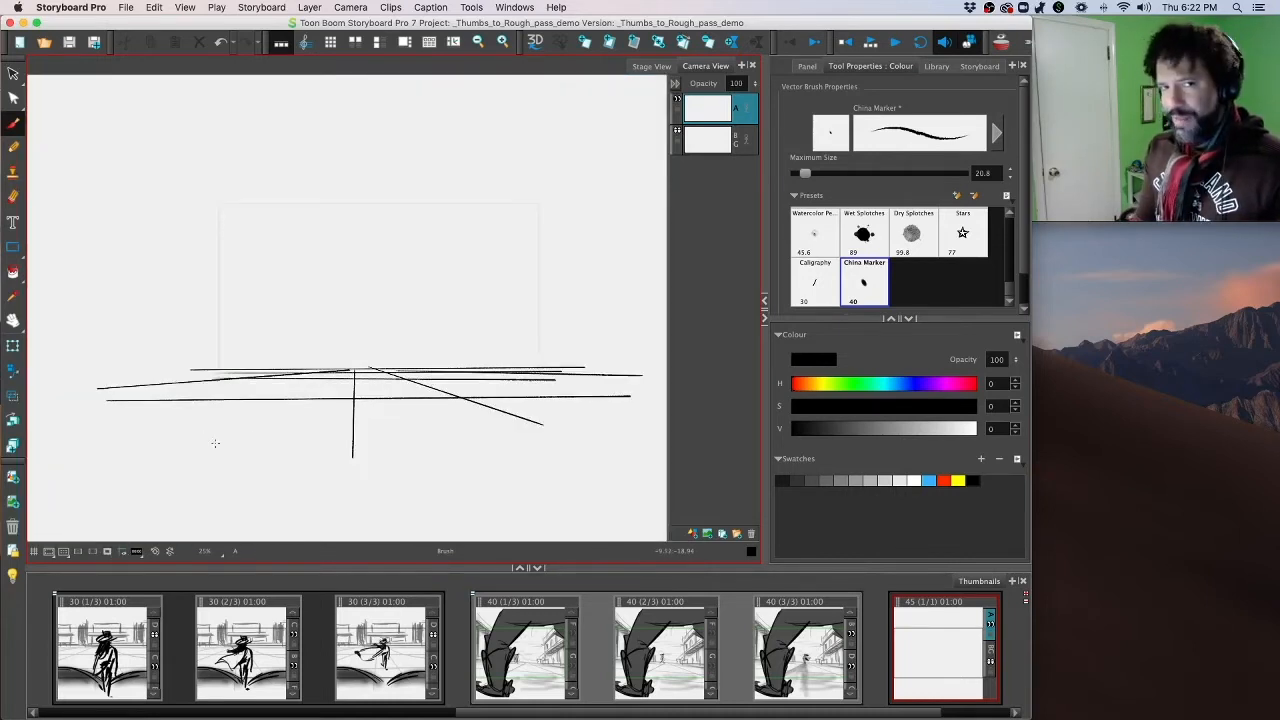
pyautogui.moveTo(111, 438); pyautogui.dragTo(602, 430)
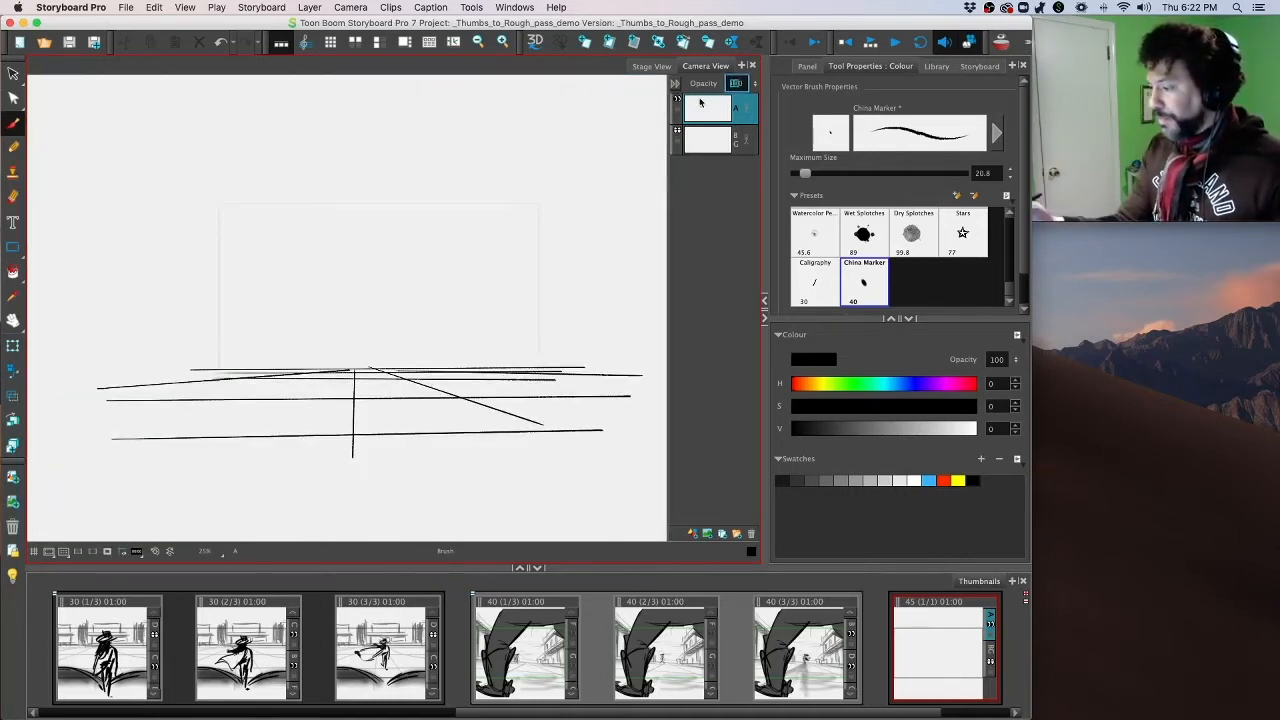
pyautogui.write('50')
pyautogui.press('Return')
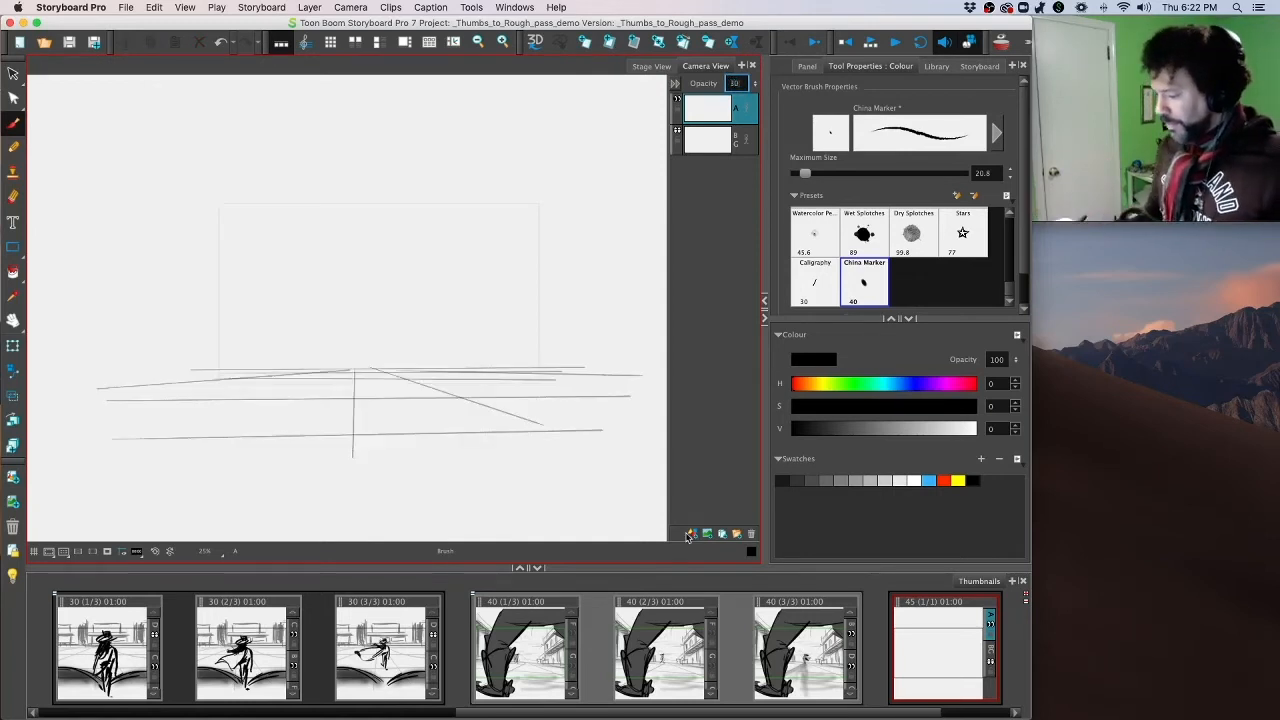
# Step: Add a vector layer above the ground lines and sketch a small head oval on it, right of the frame's centre
pyautogui.click(690, 533)
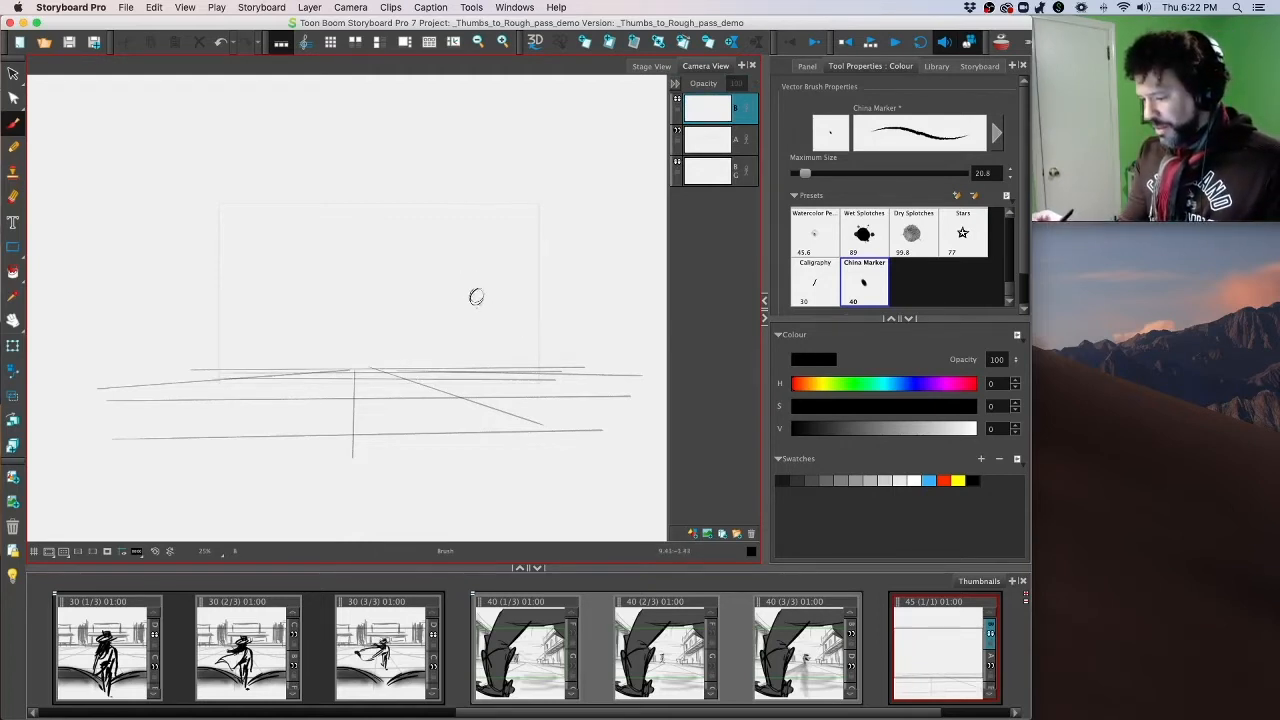
pyautogui.press('2')
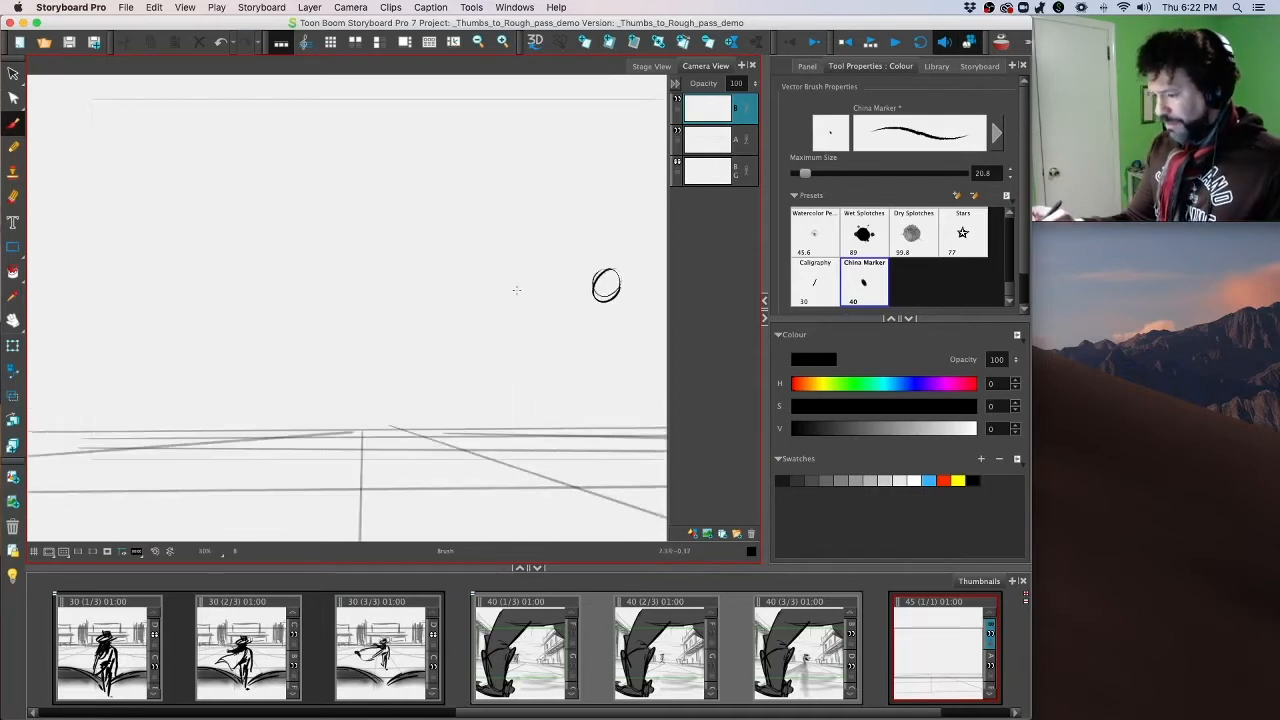
pyautogui.moveTo(516, 290)
pyautogui.mouseDown()
pyautogui.moveTo(558, 380)
pyautogui.moveTo(404, 395)
pyautogui.mouseUp()
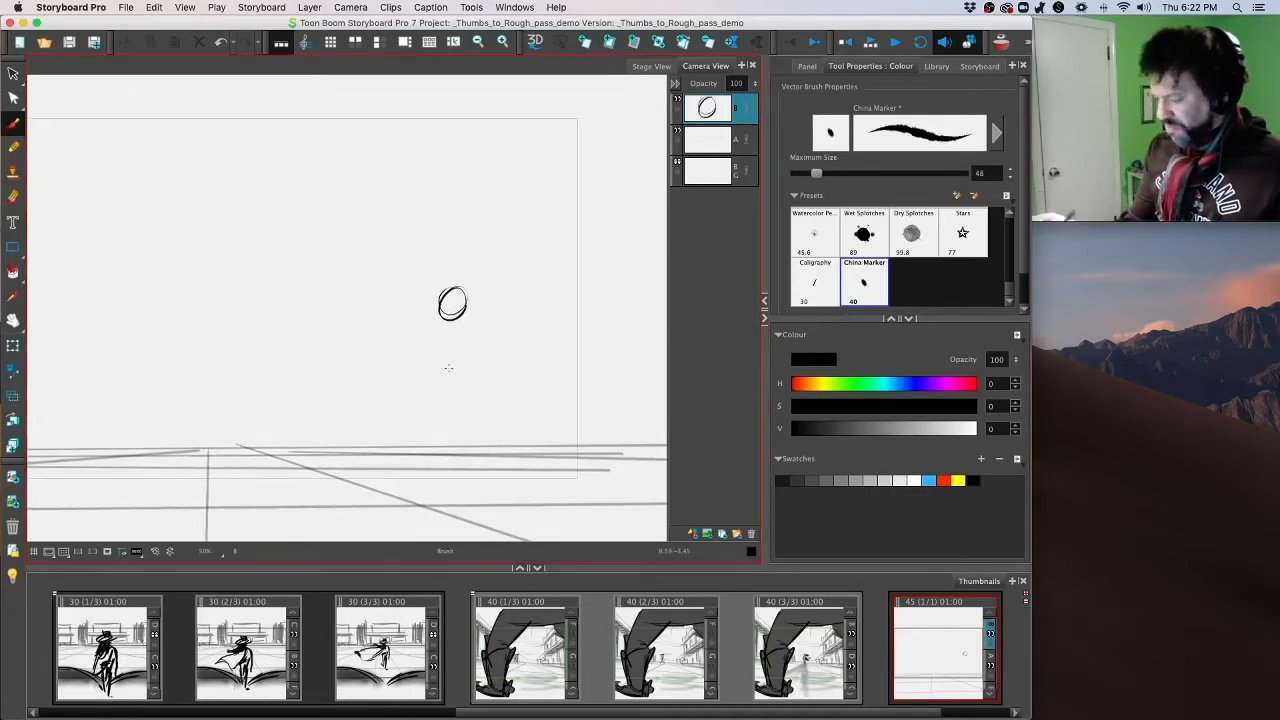
pyautogui.press('2')
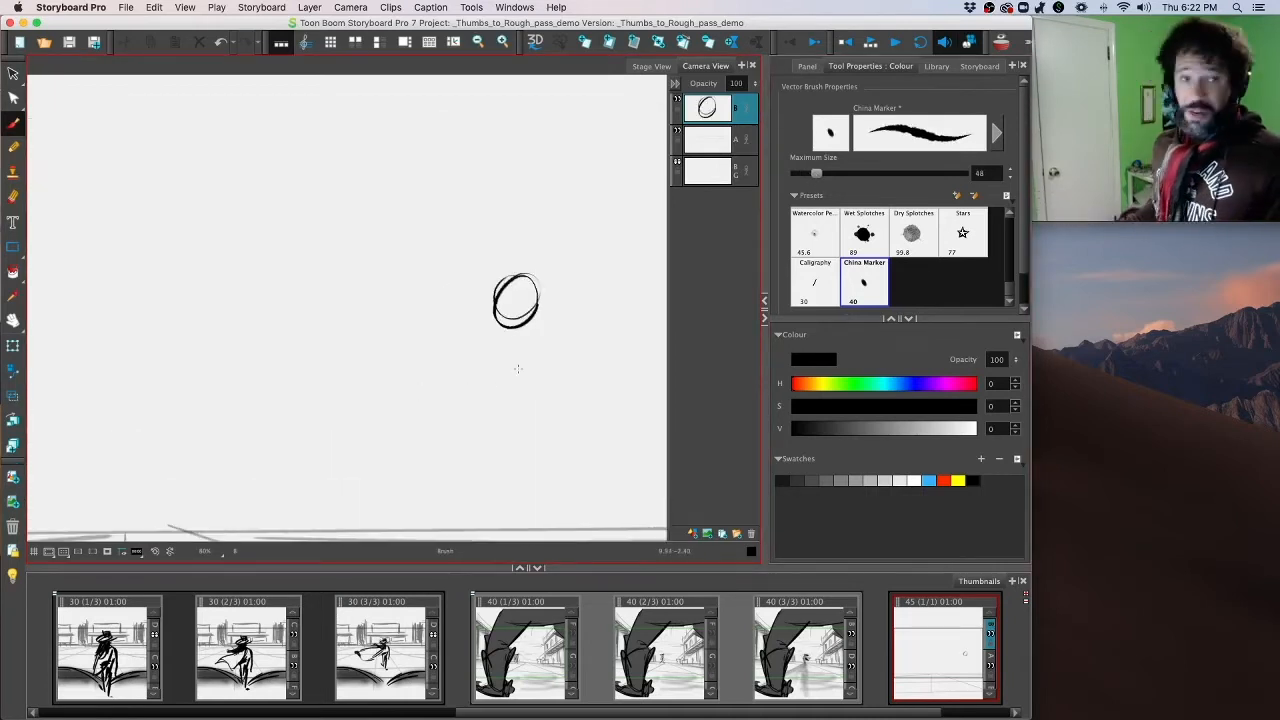
# Step: Open scene 10's panel and examine the written beats and the numbered thumbnail sketches below its frame
pyautogui.hscroll(-5, 157, 663)
pyautogui.hscroll(-2, 157, 663)
pyautogui.click(110, 650)
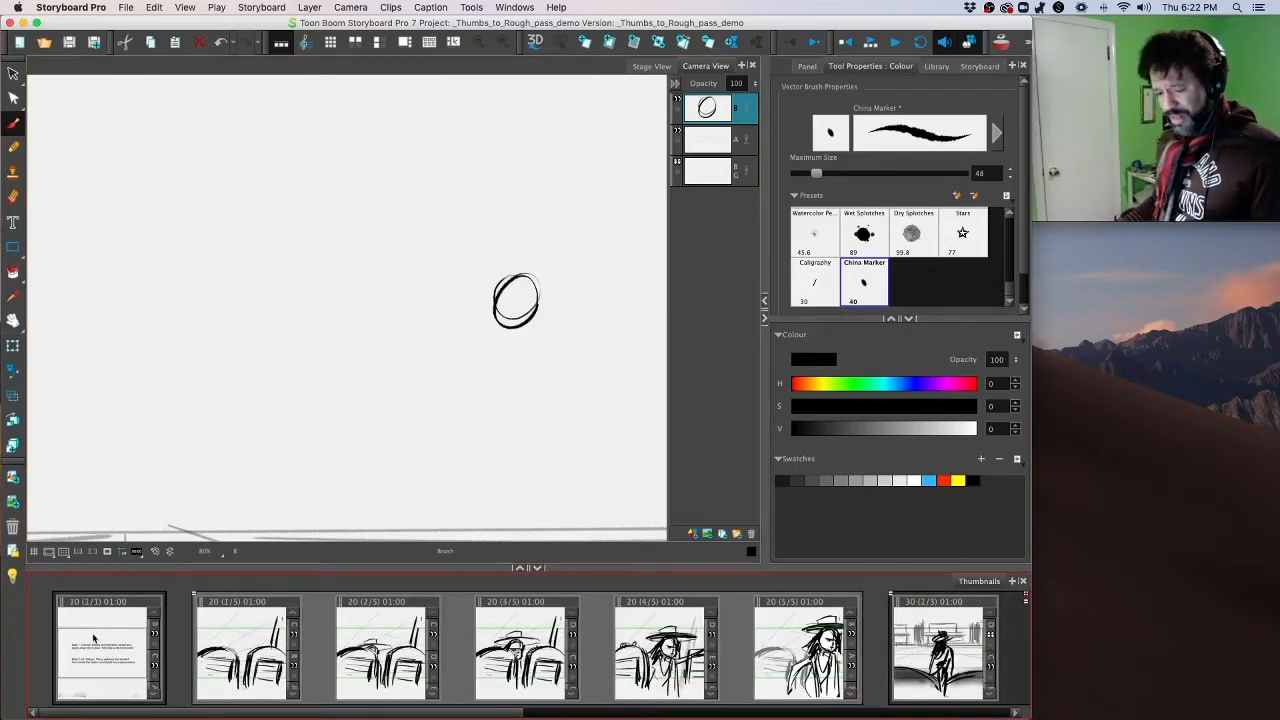
pyautogui.moveTo(400, 300)
pyautogui.mouseDown()
pyautogui.moveTo(512, 407)
pyautogui.moveTo(740, 520)
pyautogui.mouseUp()
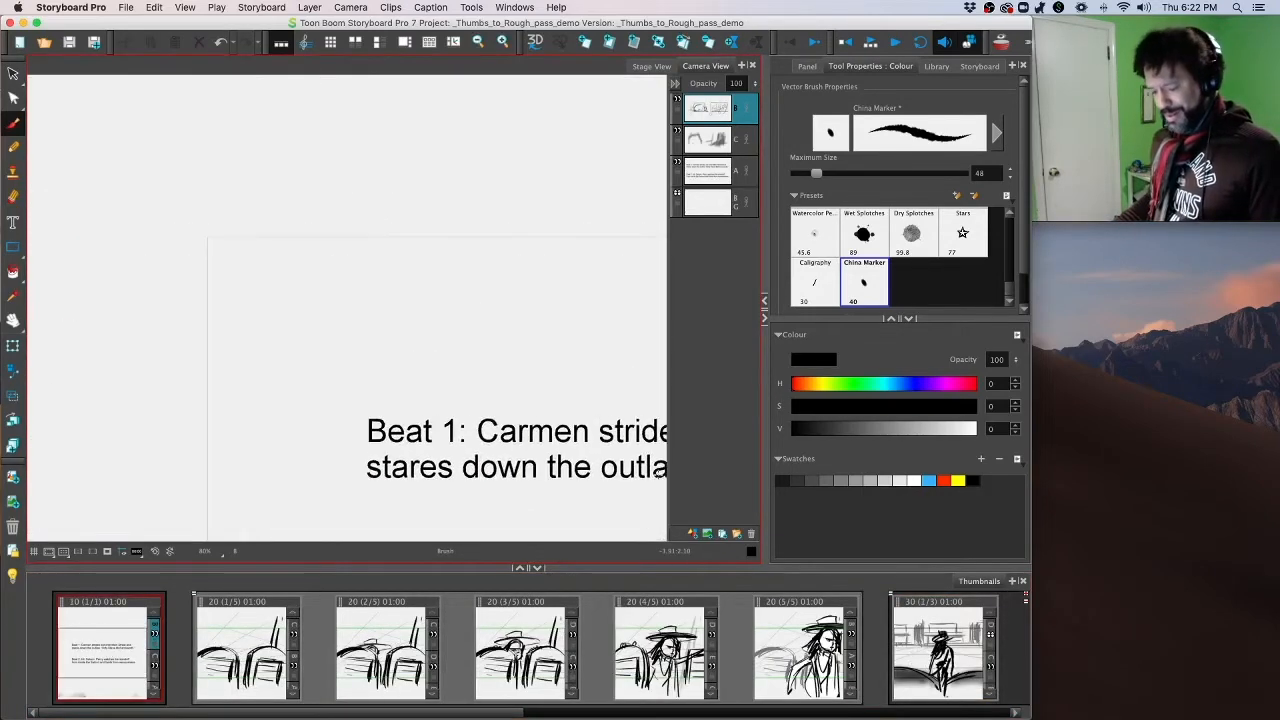
pyautogui.press('1')
pyautogui.press('1')
pyautogui.press('1')
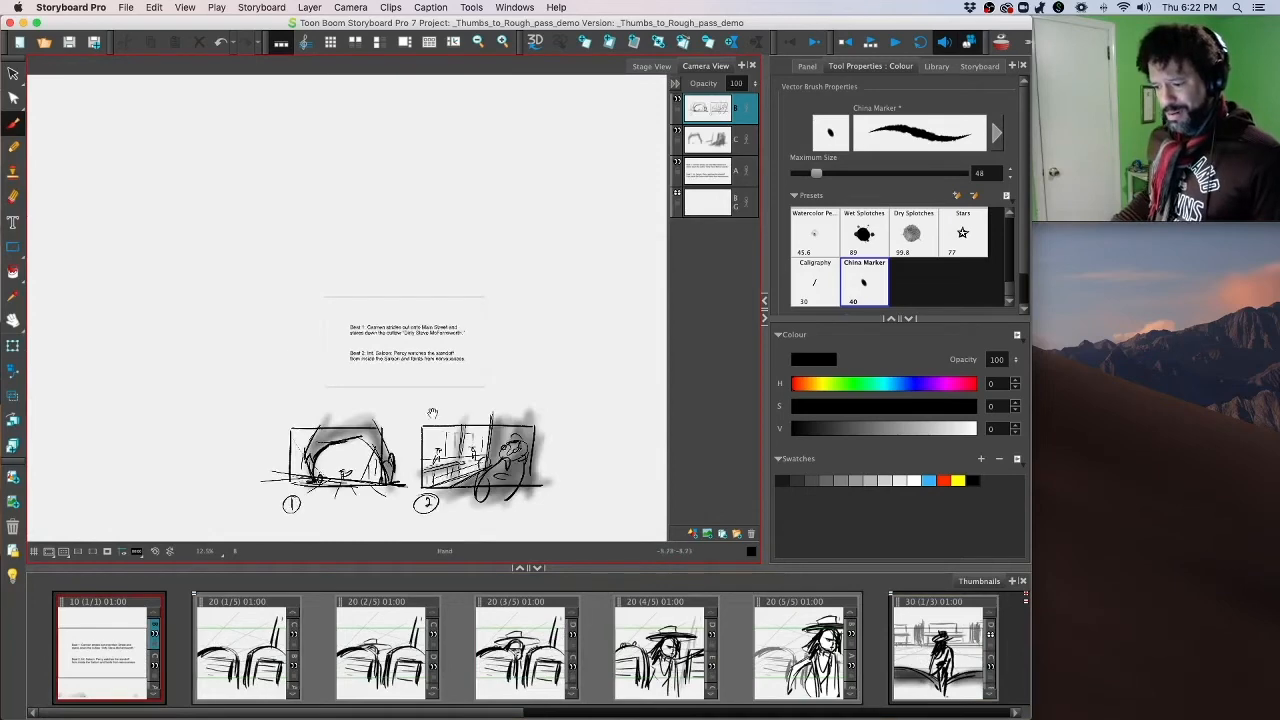
pyautogui.hscroll(-3, 432, 414)
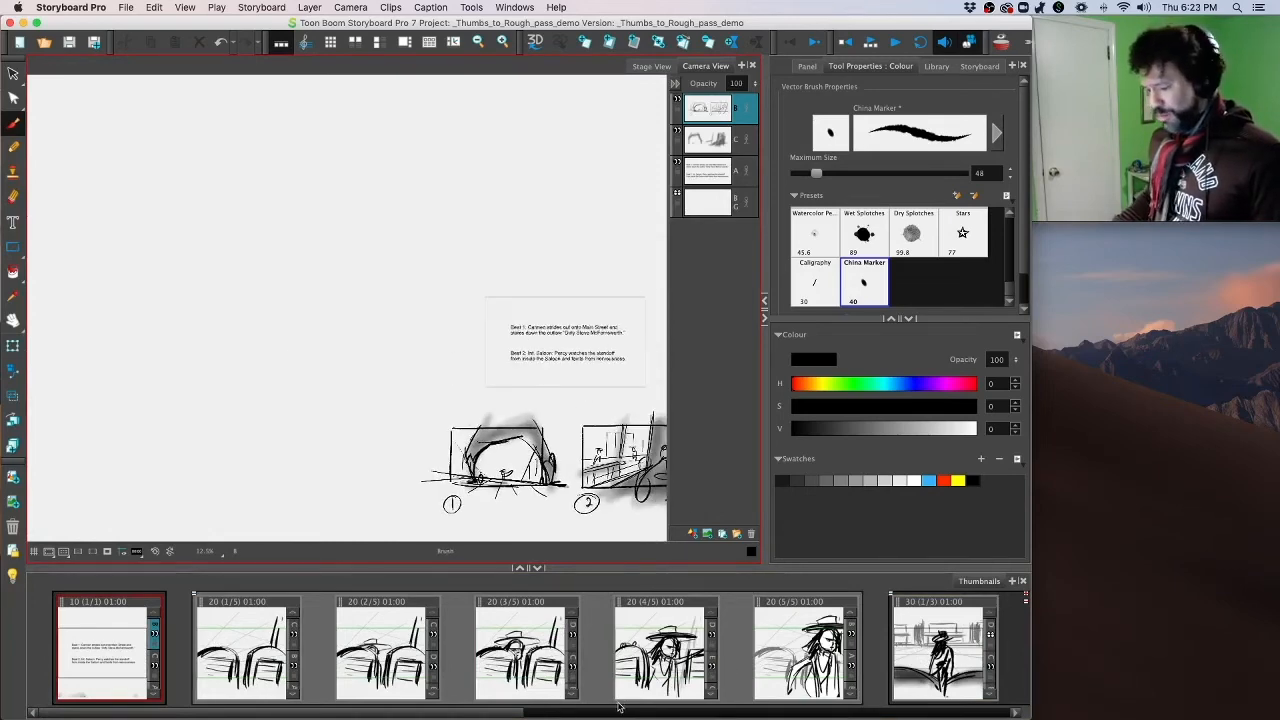
# Step: Examine the hatted outlaw's design sketches outside the frame in scene 40's first panel
pyautogui.moveTo(476, 712); pyautogui.dragTo(838, 716)
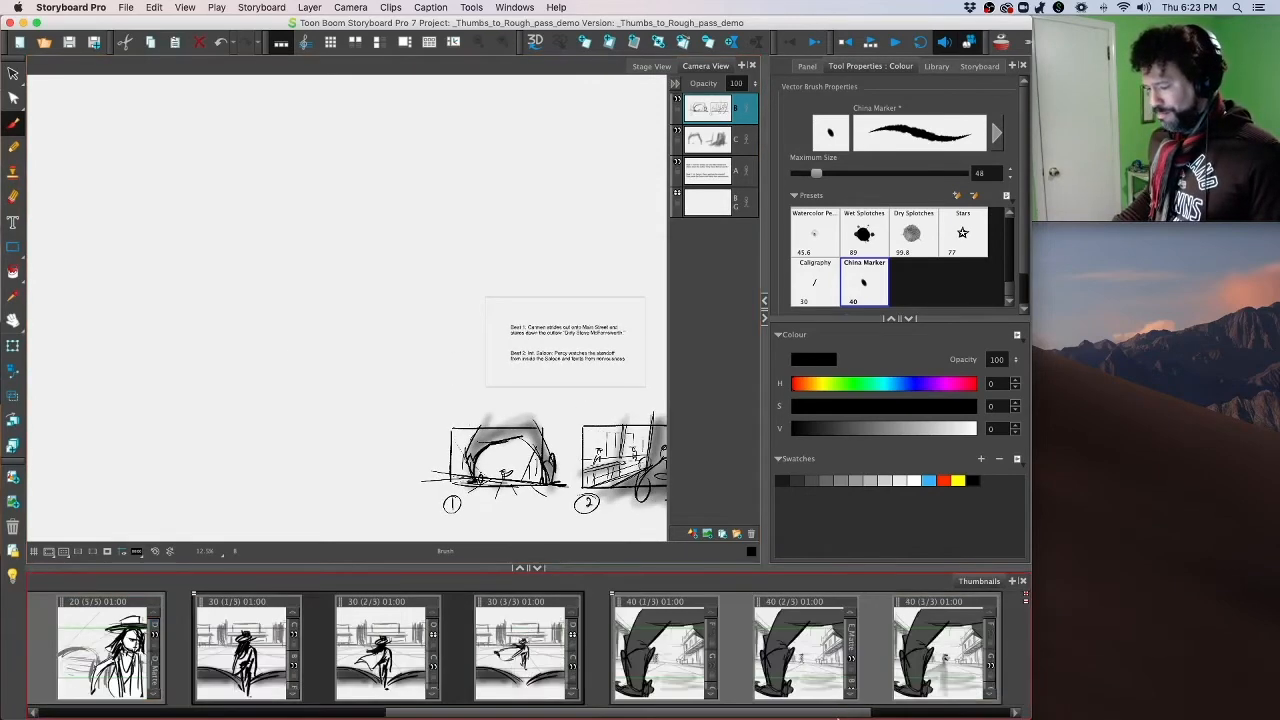
pyautogui.click(665, 648)
pyautogui.moveTo(332, 350); pyautogui.dragTo(556, 360)
pyautogui.press('2')
pyautogui.press('2')
pyautogui.press('2')
pyautogui.press('2')
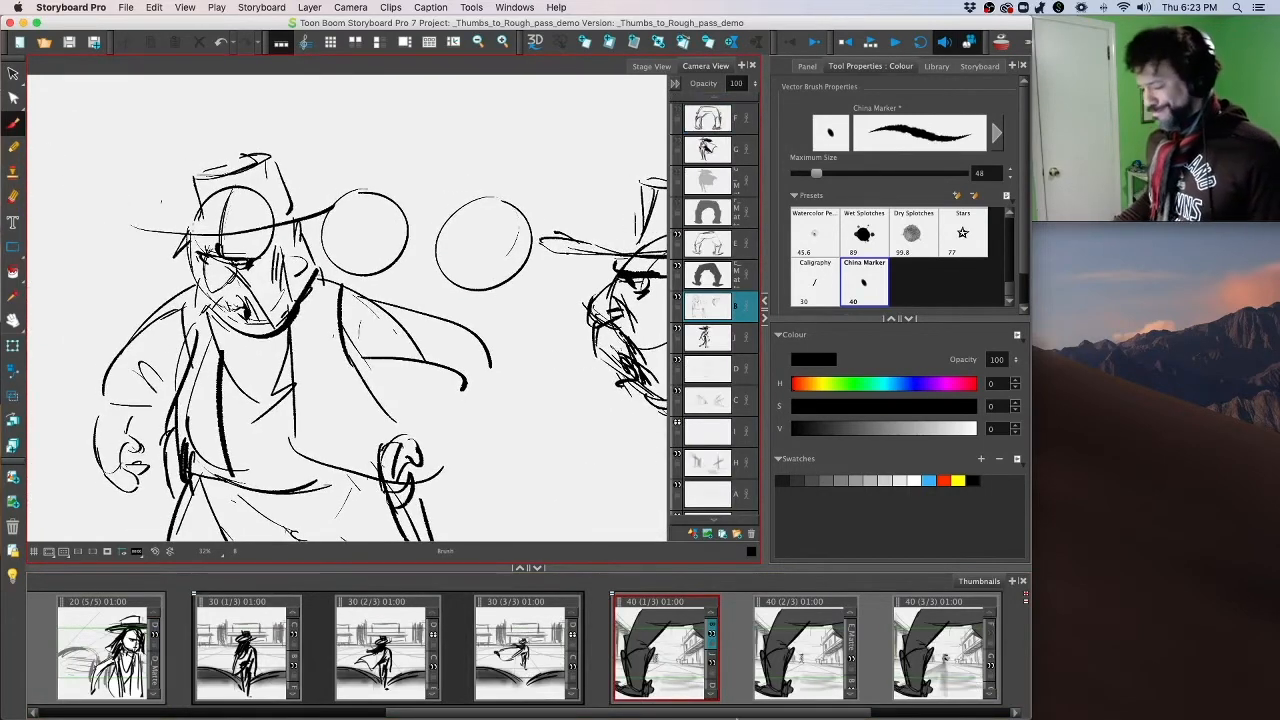
pyautogui.click(890, 714)
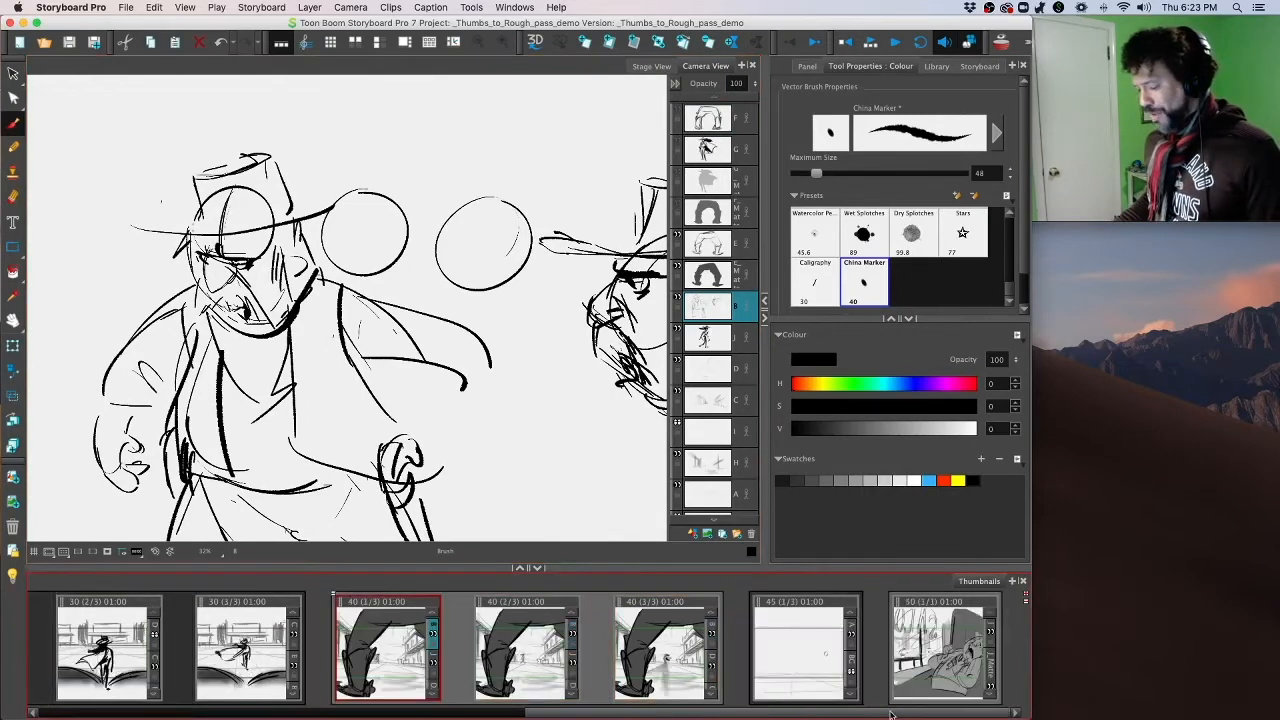
# Step: Open scene 45's panel and make the head oval's layer B active for drawing
pyautogui.click(808, 663)
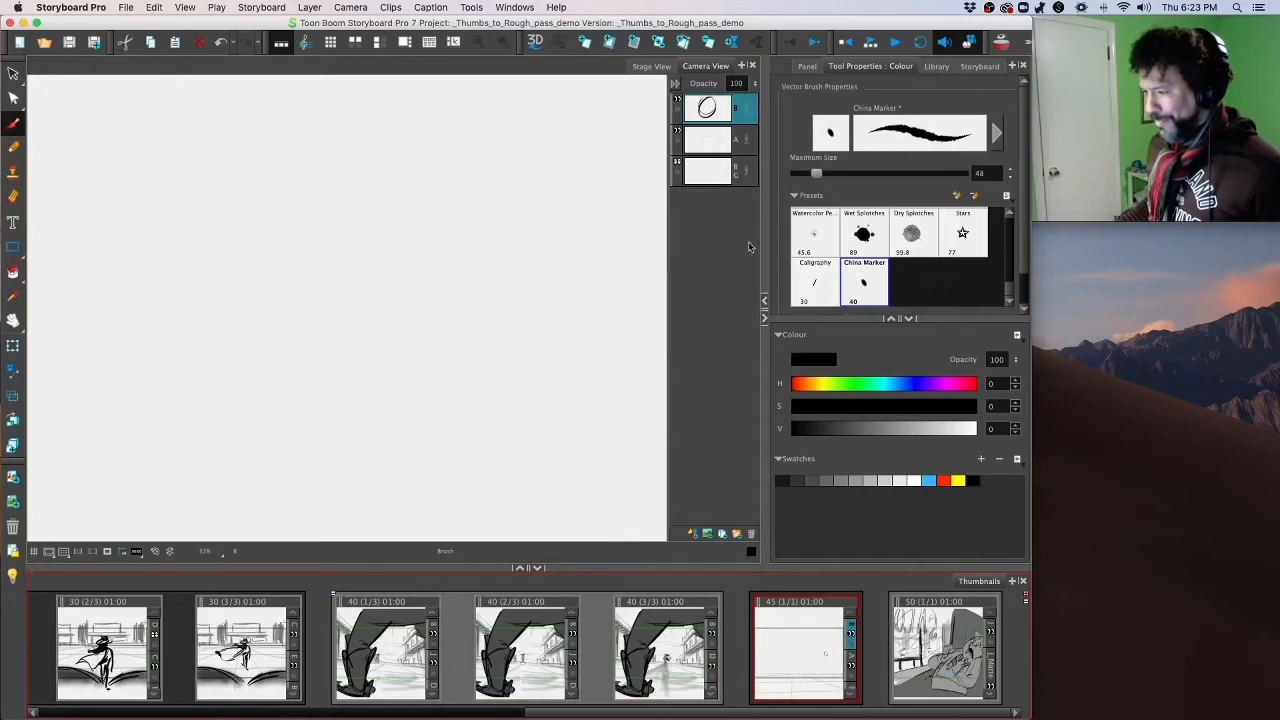
pyautogui.click(711, 107)
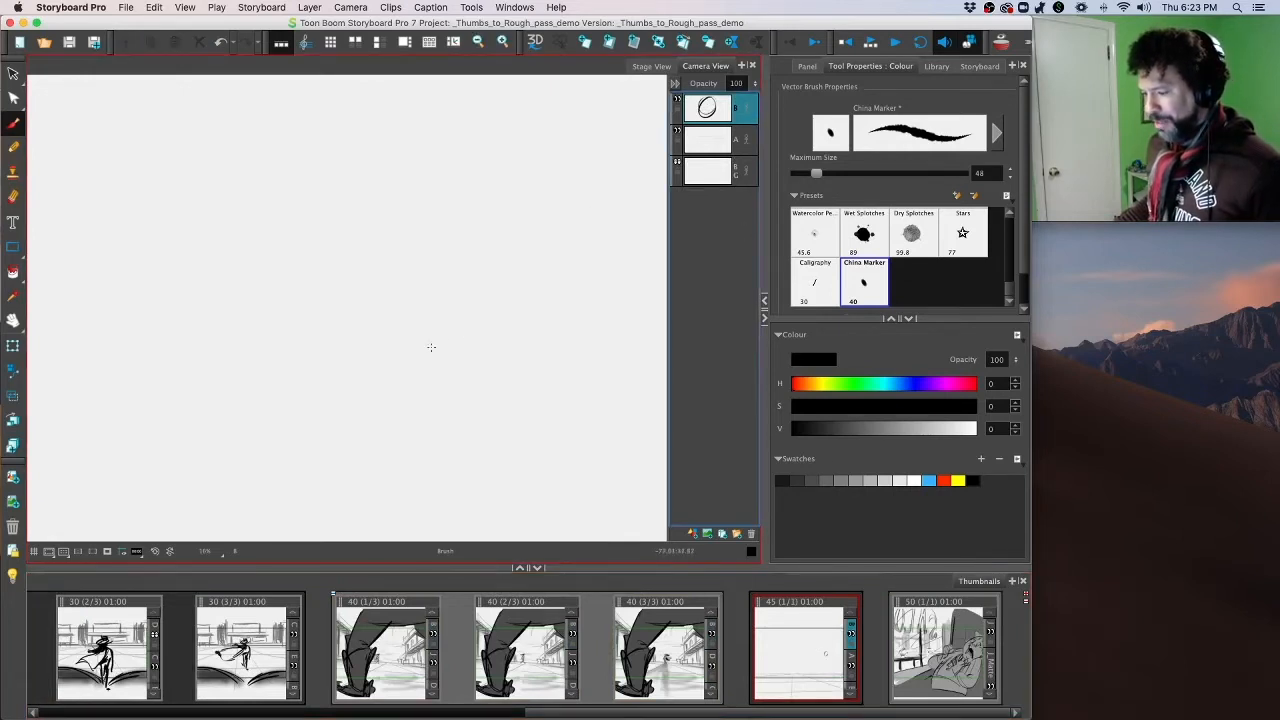
pyautogui.press('space')
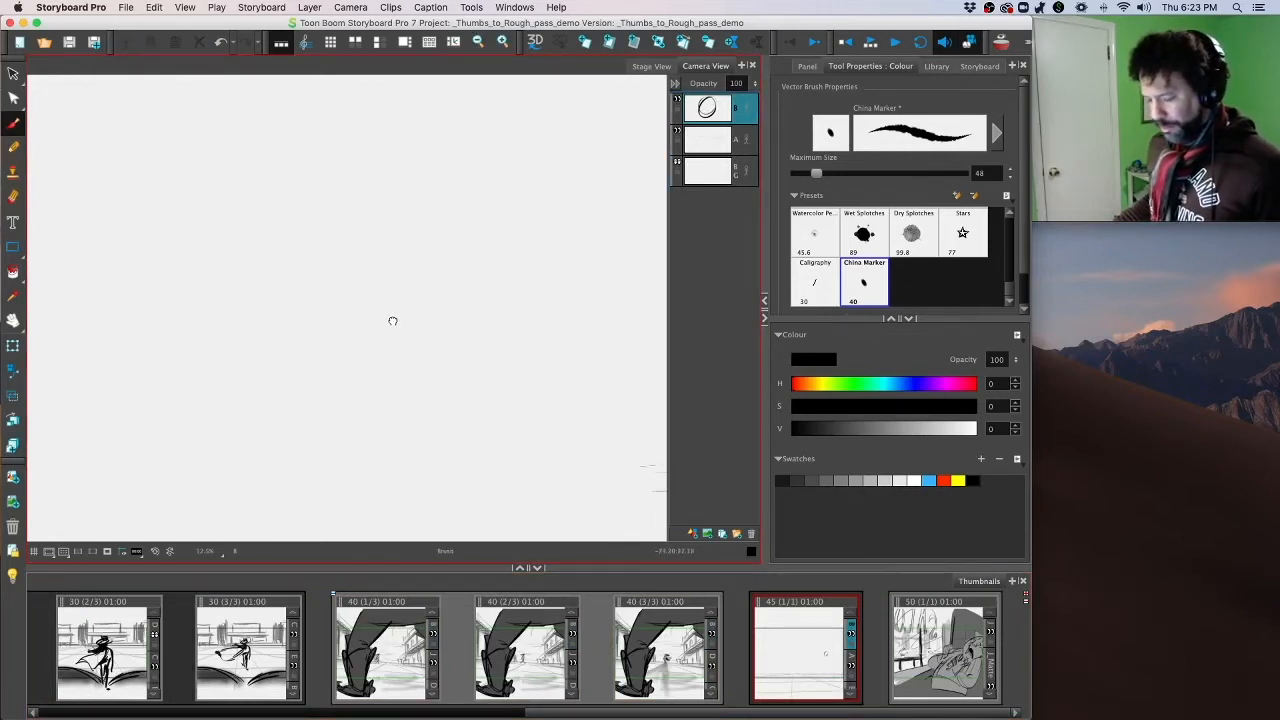
pyautogui.moveTo(600, 470)
pyautogui.mouseDown()
pyautogui.moveTo(630, 410)
pyautogui.moveTo(401, 390)
pyautogui.mouseUp()
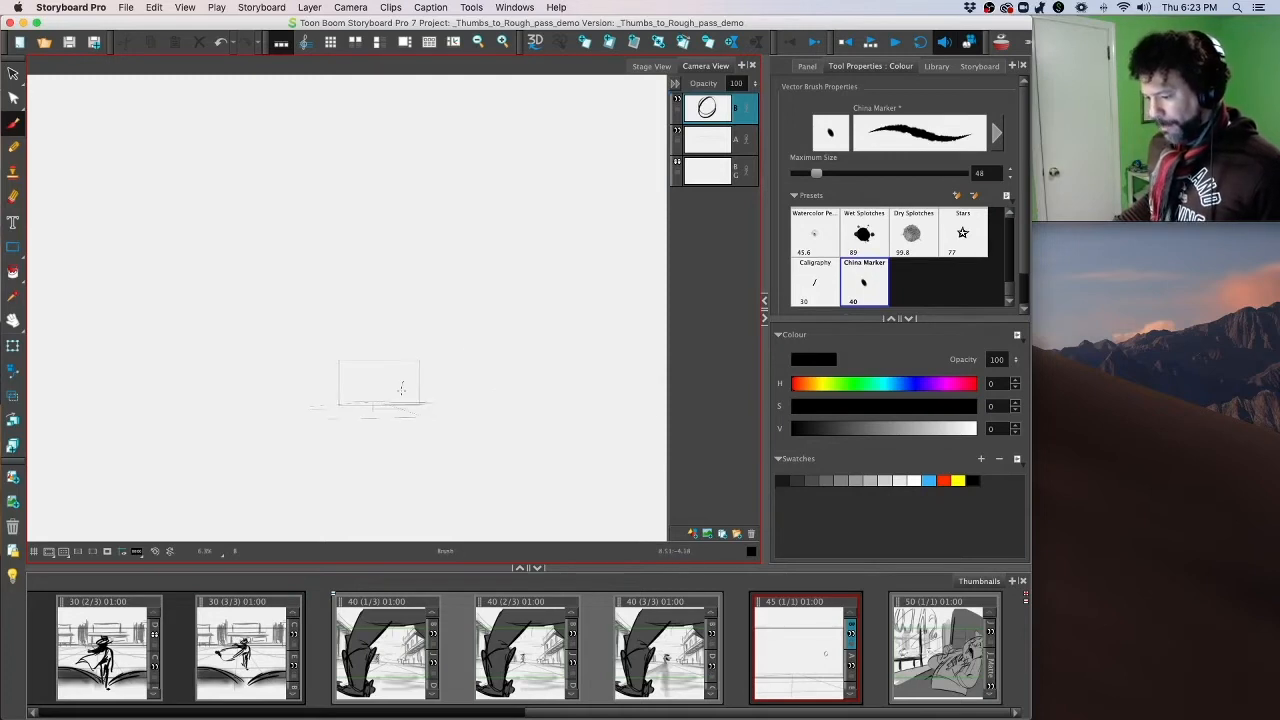
pyautogui.scroll(5, 401, 390)
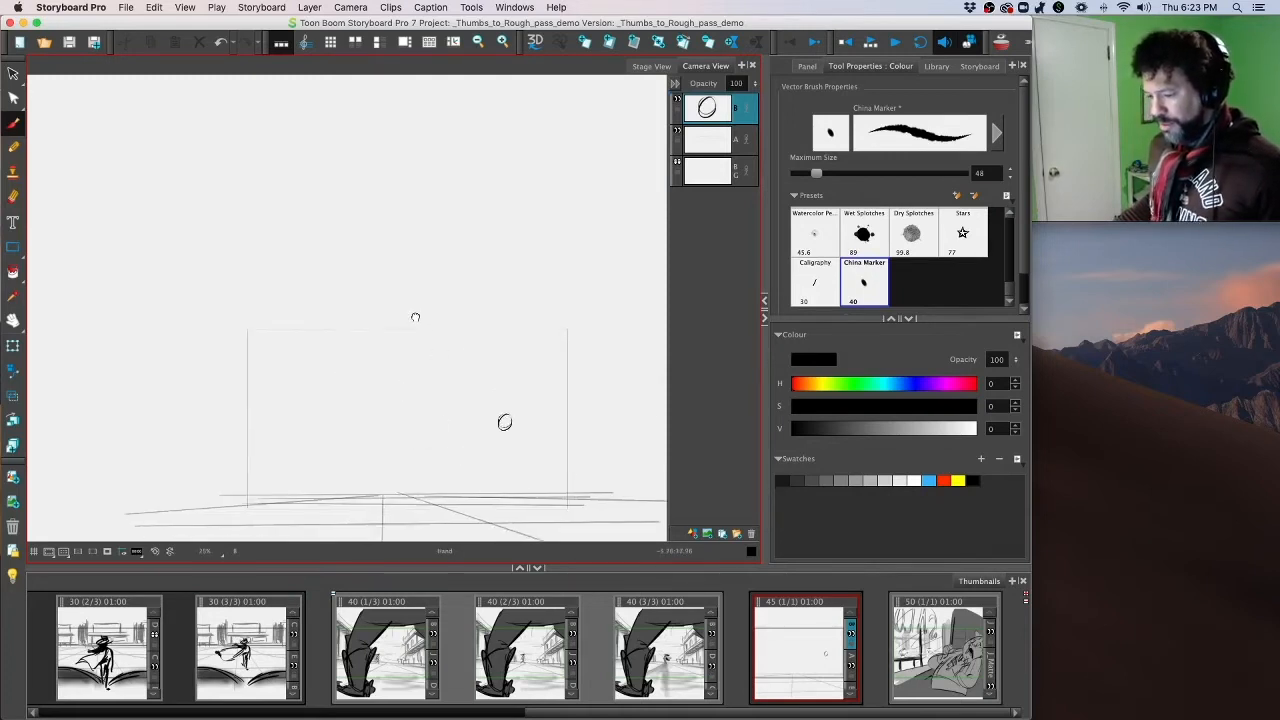
pyautogui.scroll(4, 415, 317)
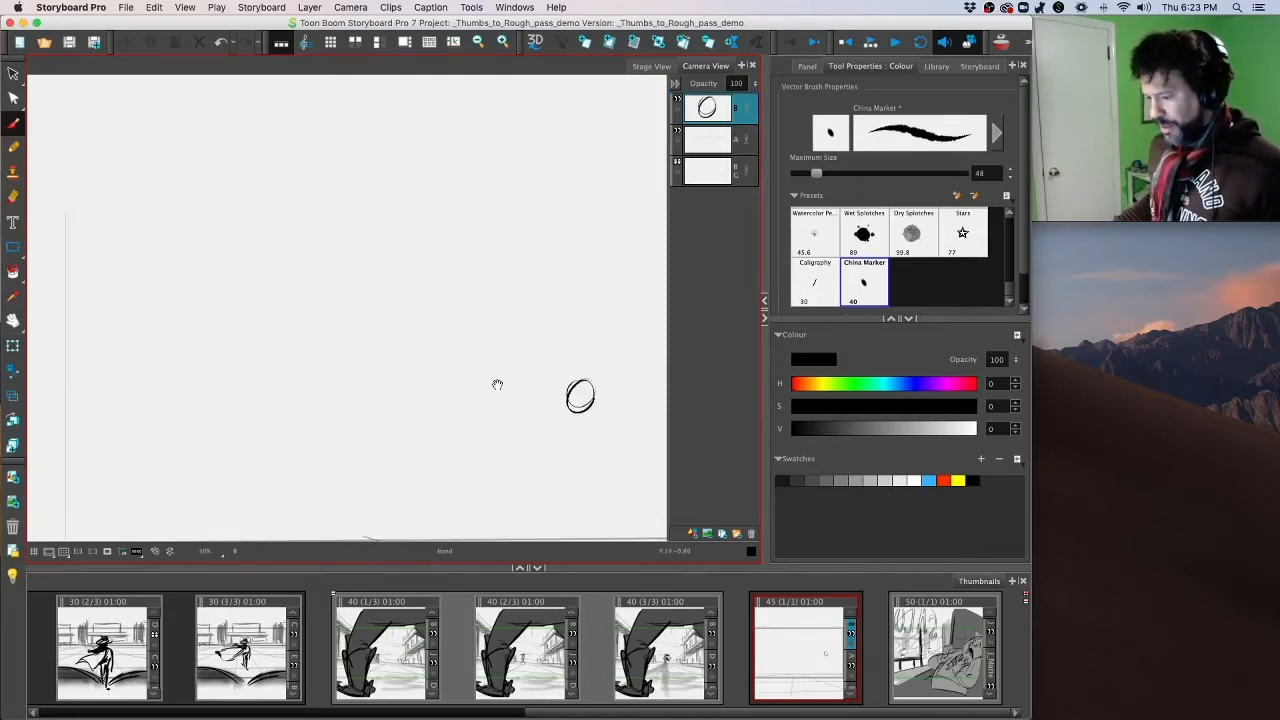
pyautogui.scroll(-3, 497, 385)
pyautogui.scroll(4, 424, 363)
pyautogui.moveTo(455, 394)
pyautogui.mouseDown()
pyautogui.moveTo(442, 345)
pyautogui.moveTo(526, 405)
pyautogui.mouseUp()
pyautogui.press('1')
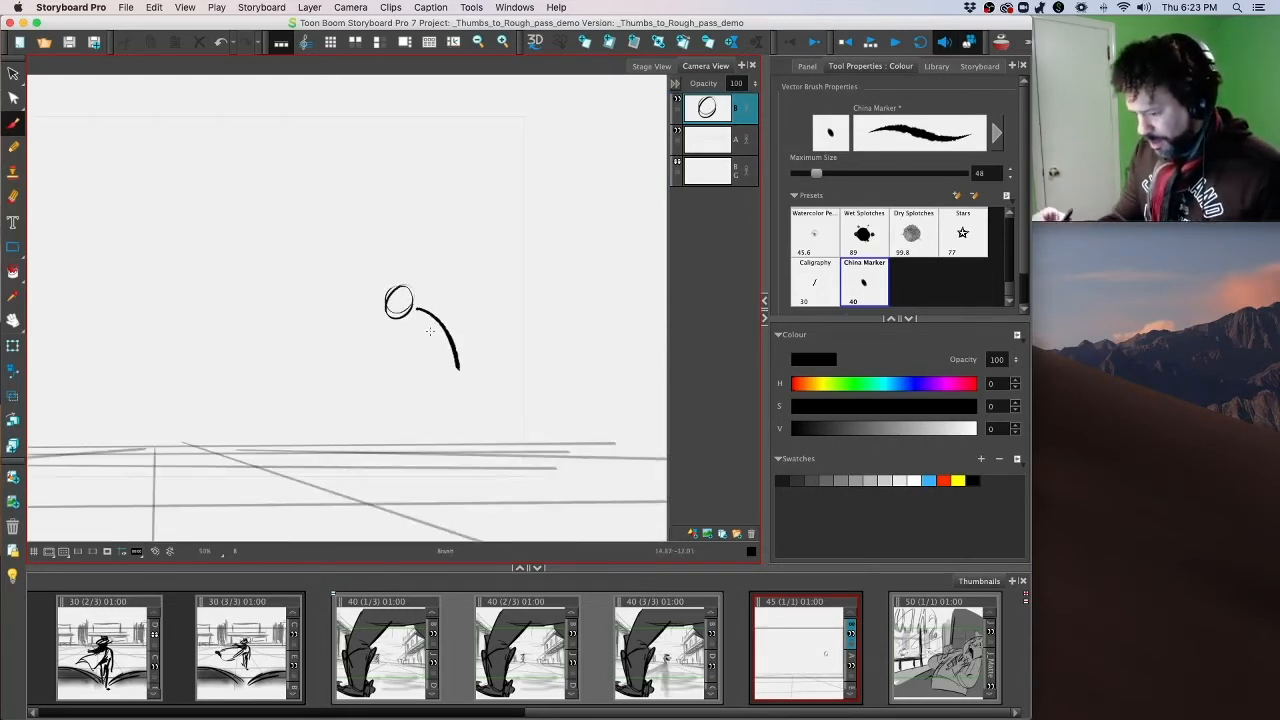
pyautogui.hotkey('ctrl', 'z')
pyautogui.moveTo(390, 330); pyautogui.dragTo(405, 390)
pyautogui.hotkey('ctrl', 'z')
# Step: Set the maximum brush size to 40 and sketch a curved torso and one bent arm below the head oval
pyautogui.press('[')
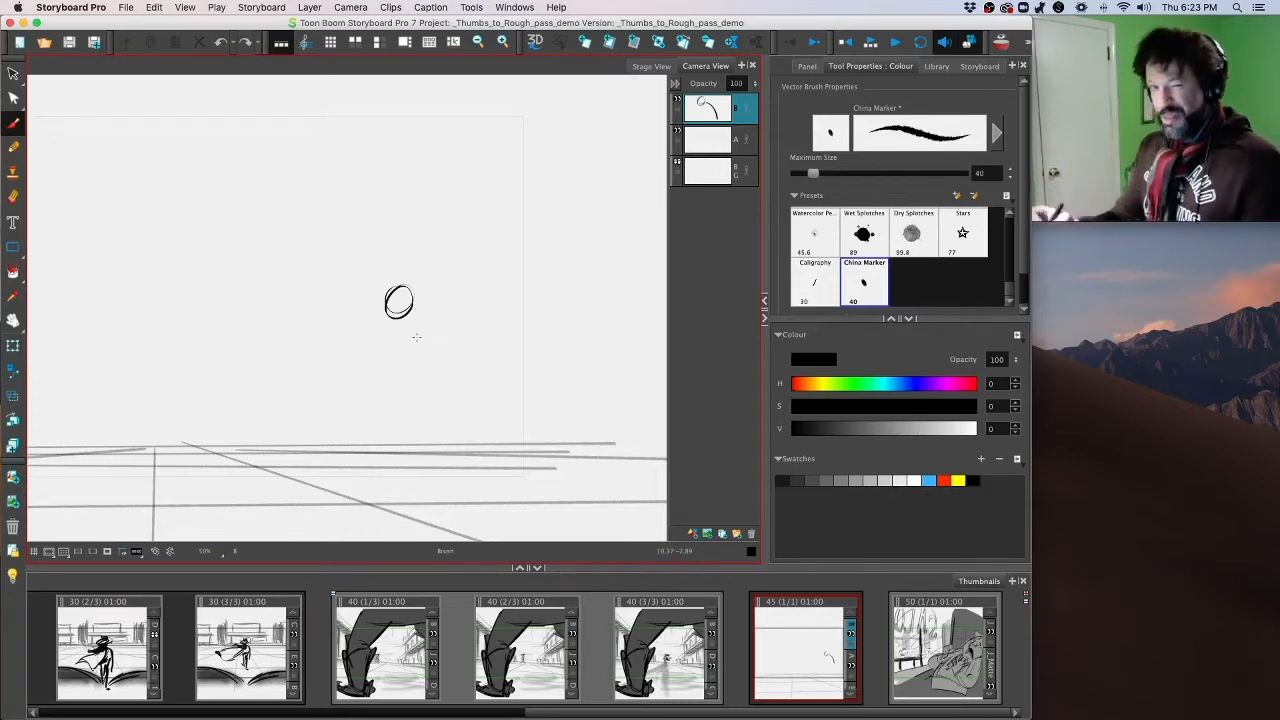
pyautogui.moveTo(390, 326)
pyautogui.mouseDown()
pyautogui.moveTo(387, 362)
pyautogui.moveTo(414, 388)
pyautogui.moveTo(427, 380)
pyautogui.mouseUp()
pyautogui.moveTo(417, 320)
pyautogui.mouseDown()
pyautogui.moveTo(459, 330)
pyautogui.moveTo(465, 350)
pyautogui.mouseUp()
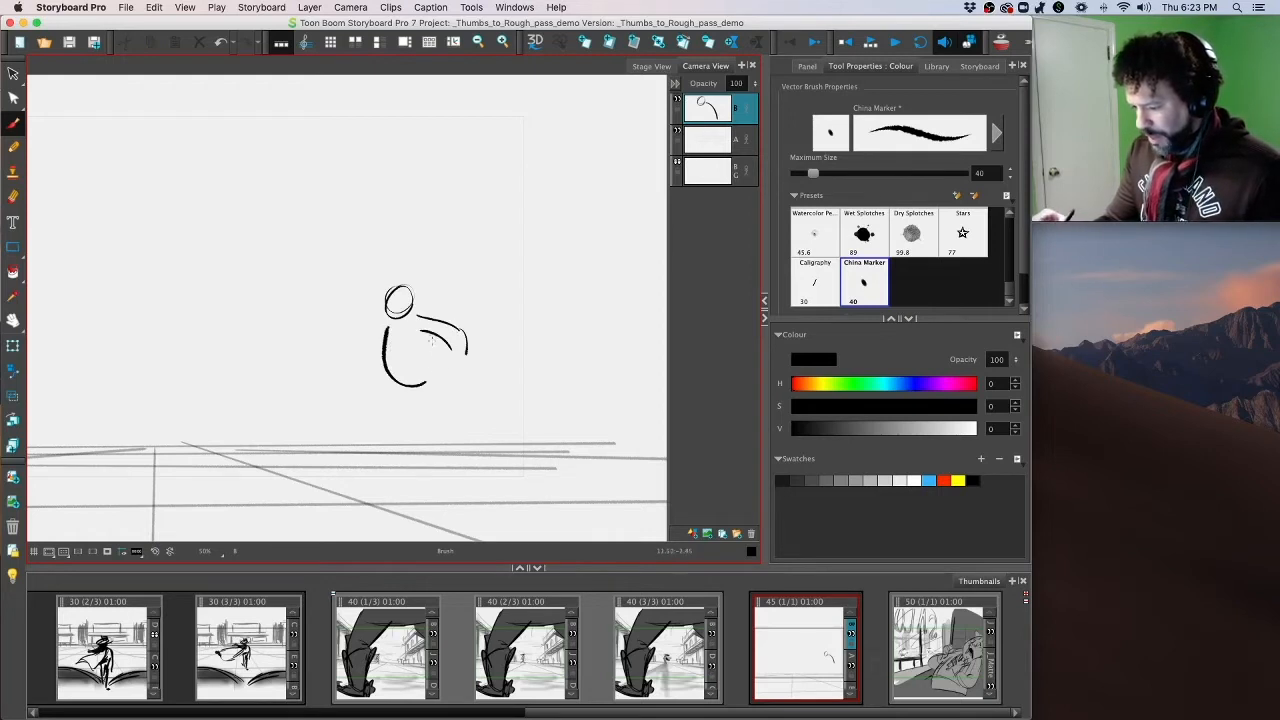
# Step: Sketch the figure's legs in a wide stance on the ground lines, one knee bent and the other leg stretched back, with feet
pyautogui.moveTo(374, 407); pyautogui.dragTo(394, 461)
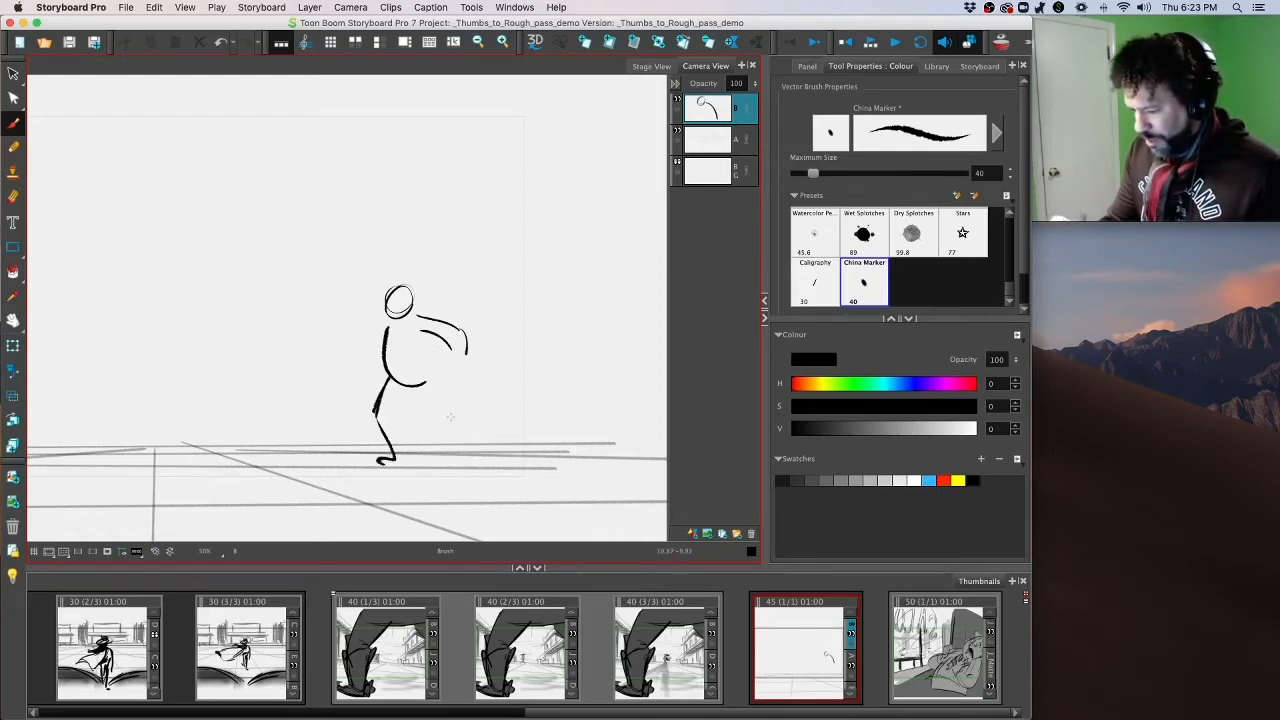
pyautogui.moveTo(428, 388)
pyautogui.mouseDown()
pyautogui.moveTo(416, 421)
pyautogui.moveTo(438, 398)
pyautogui.moveTo(487, 464)
pyautogui.mouseUp()
pyautogui.press('super+z')
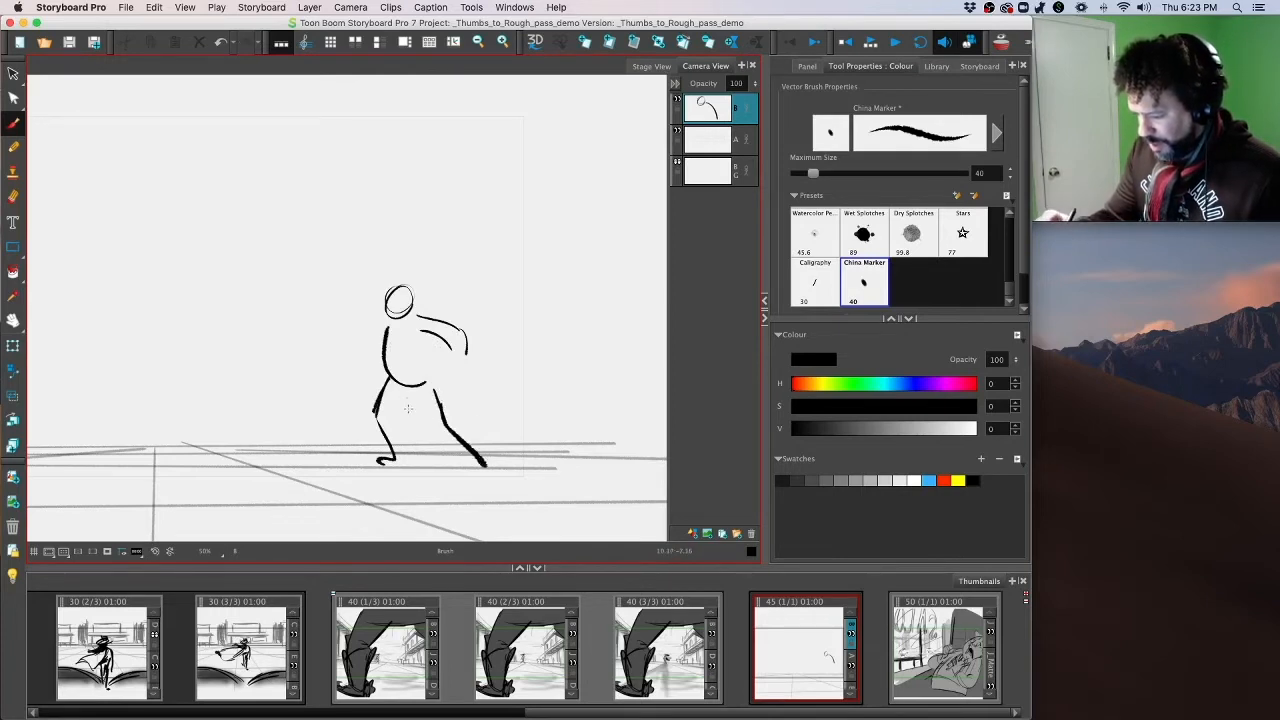
pyautogui.moveTo(408, 408); pyautogui.dragTo(480, 472)
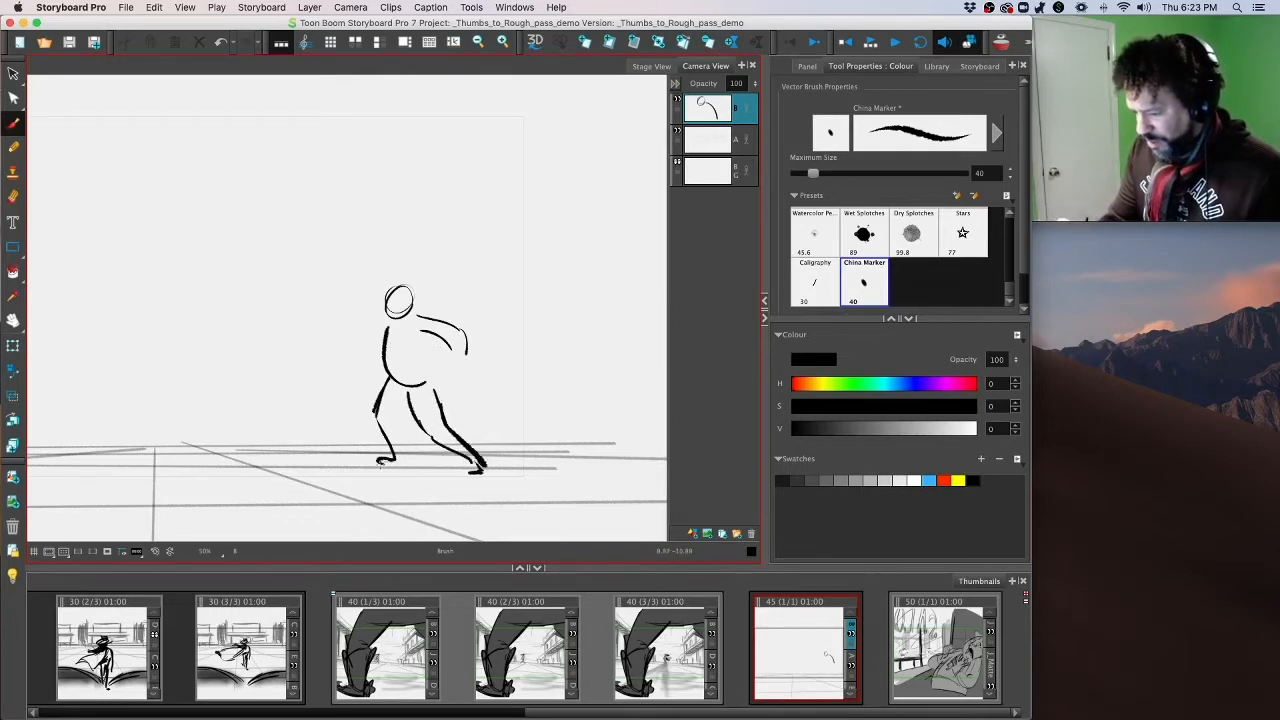
pyautogui.moveTo(376, 461); pyautogui.dragTo(390, 464)
# Step: Thicken the torso and belt line, and add a wide-brimmed hat, facial features, an open vest and a hip holster
pyautogui.moveTo(387, 329); pyautogui.dragTo(386, 393)
pyautogui.moveTo(387, 376)
pyautogui.mouseDown()
pyautogui.moveTo(413, 397)
pyautogui.moveTo(435, 378)
pyautogui.mouseUp()
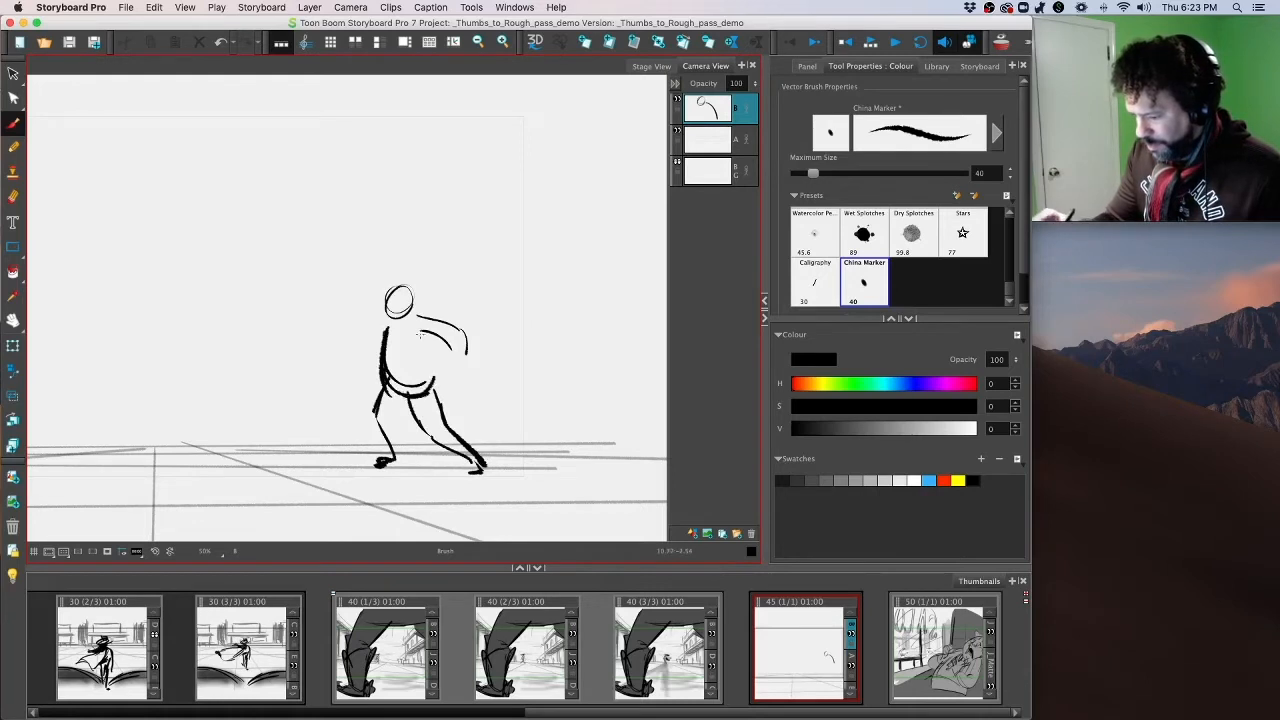
pyautogui.moveTo(421, 335); pyautogui.dragTo(442, 400)
pyautogui.moveTo(366, 294)
pyautogui.mouseDown()
pyautogui.moveTo(418, 292)
pyautogui.moveTo(371, 281)
pyautogui.moveTo(430, 290)
pyautogui.mouseUp()
pyautogui.moveTo(390, 288)
pyautogui.mouseDown()
pyautogui.moveTo(404, 276)
pyautogui.moveTo(418, 292)
pyautogui.moveTo(398, 322)
pyautogui.moveTo(420, 314)
pyautogui.moveTo(392, 370)
pyautogui.mouseUp()
pyautogui.moveTo(404, 322)
pyautogui.mouseDown()
pyautogui.moveTo(428, 388)
pyautogui.moveTo(444, 376)
pyautogui.moveTo(434, 422)
pyautogui.mouseUp()
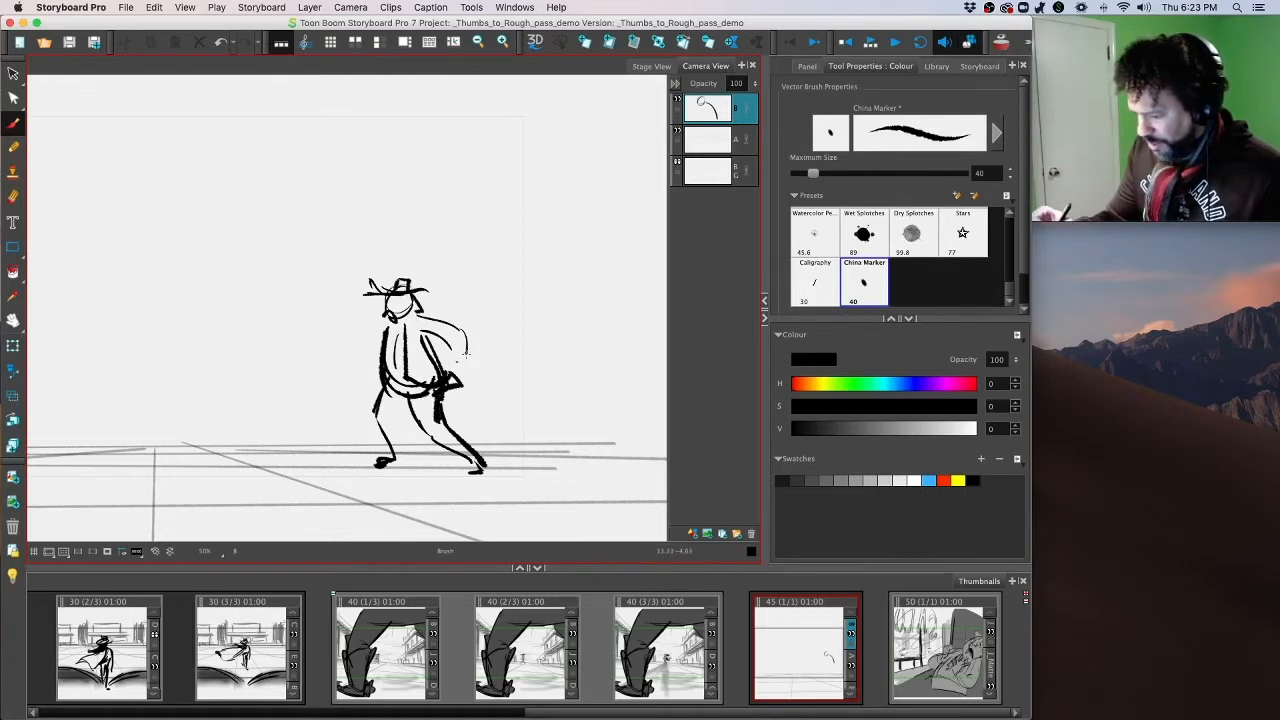
# Step: Draw the figure's arms and hands, add boots, and refine the face and hat brim
pyautogui.moveTo(452, 344); pyautogui.dragTo(476, 352)
pyautogui.moveTo(390, 318)
pyautogui.mouseDown()
pyautogui.moveTo(364, 336)
pyautogui.moveTo(362, 358)
pyautogui.moveTo(364, 378)
pyautogui.moveTo(384, 330)
pyautogui.moveTo(378, 394)
pyautogui.moveTo(396, 456)
pyautogui.moveTo(462, 452)
pyautogui.moveTo(494, 470)
pyautogui.mouseUp()
pyautogui.moveTo(384, 310); pyautogui.dragTo(408, 336)
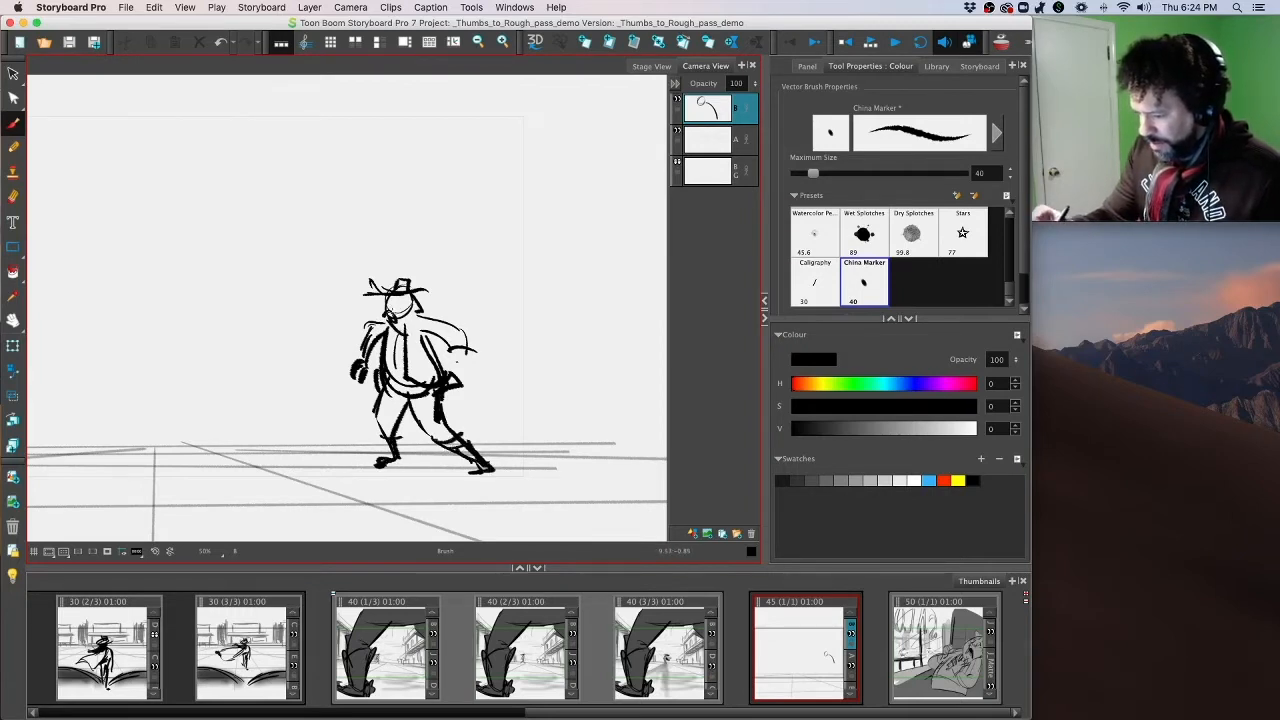
pyautogui.moveTo(365, 294); pyautogui.dragTo(428, 291)
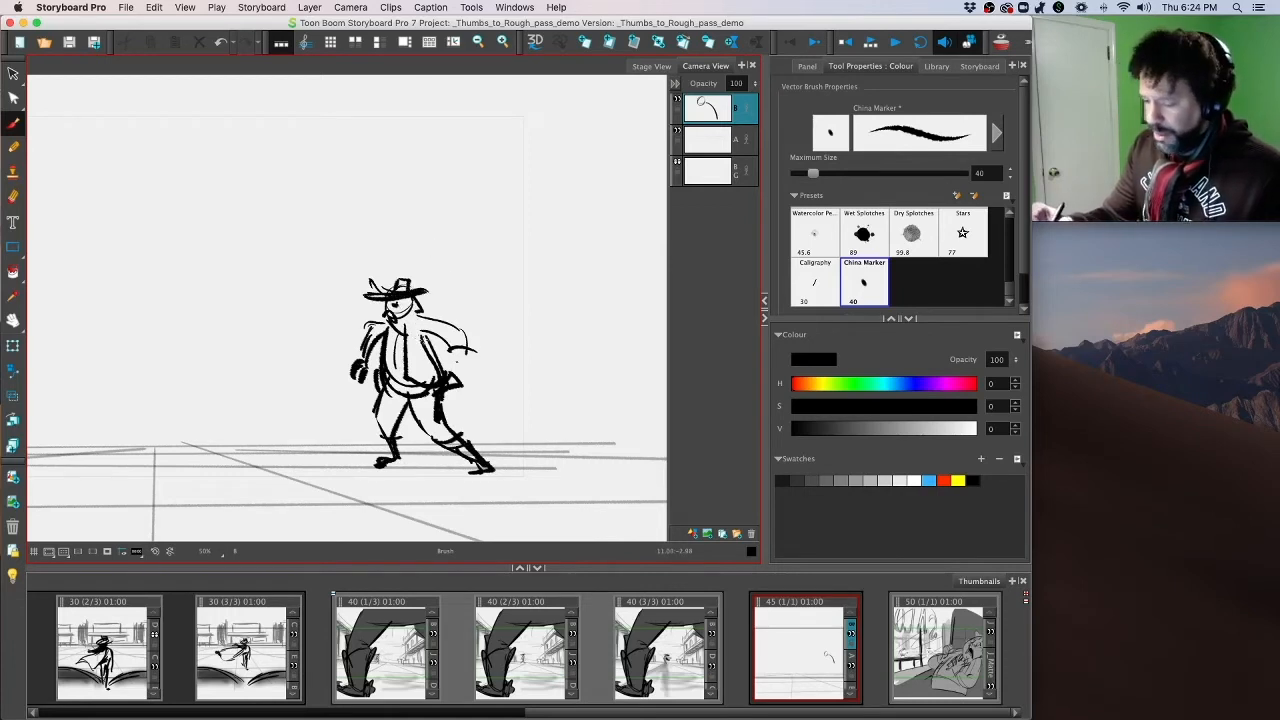
pyautogui.moveTo(416, 320)
pyautogui.mouseDown()
pyautogui.moveTo(431, 356)
pyautogui.moveTo(471, 370)
pyautogui.mouseUp()
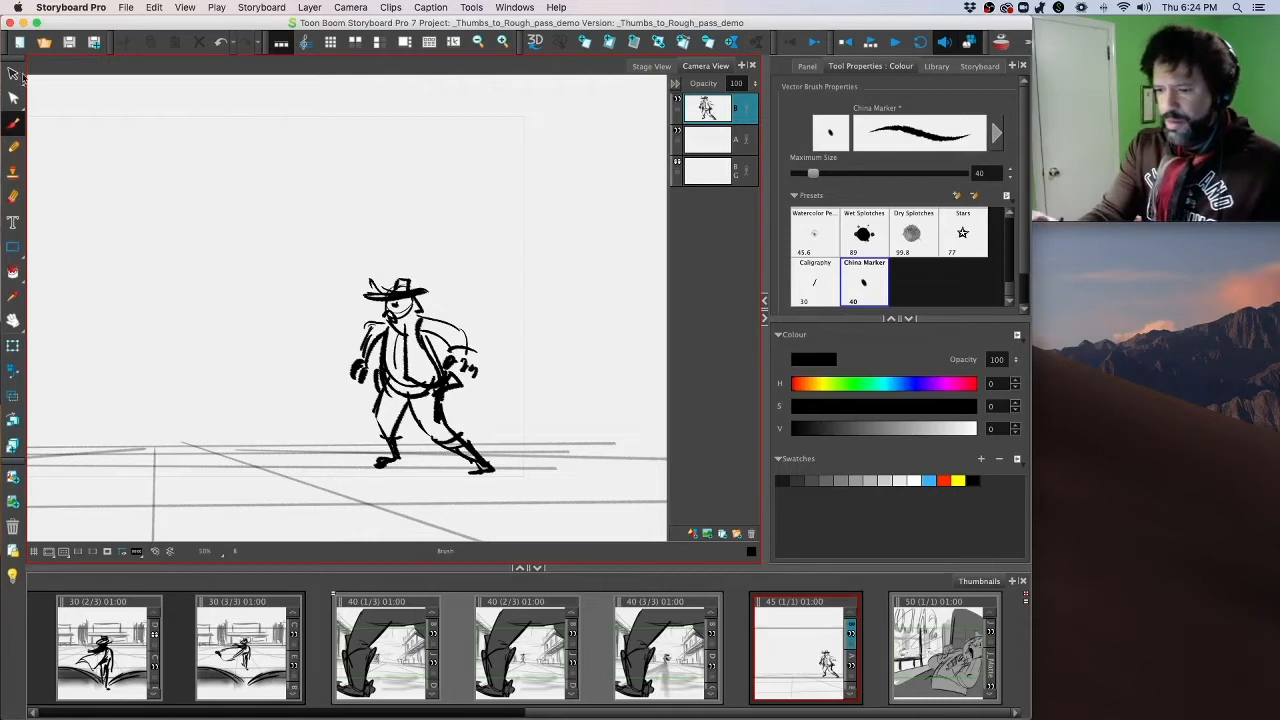
# Step: Select and delete the front arm with its hand and the outer strokes of the rear arm
pyautogui.click(14, 75)
pyautogui.moveTo(371, 312); pyautogui.dragTo(370, 362)
pyautogui.press('Delete')
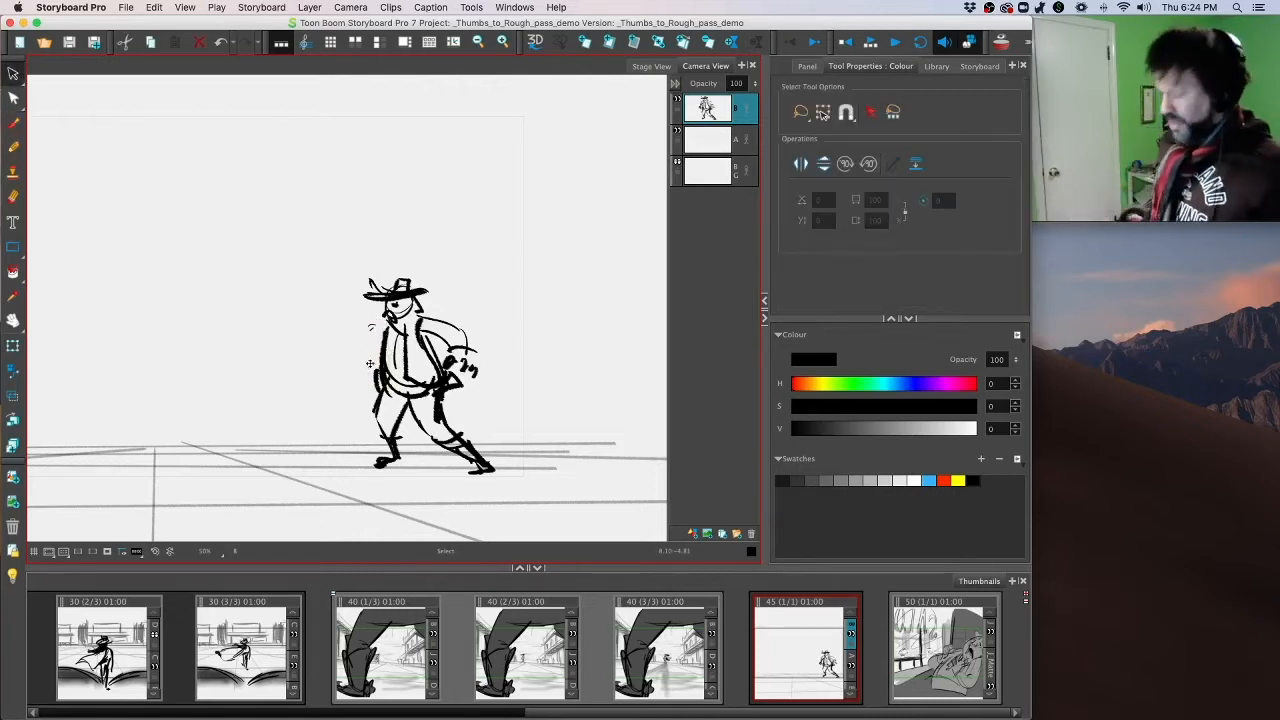
pyautogui.moveTo(462, 290); pyautogui.dragTo(479, 326)
pyautogui.press('Delete')
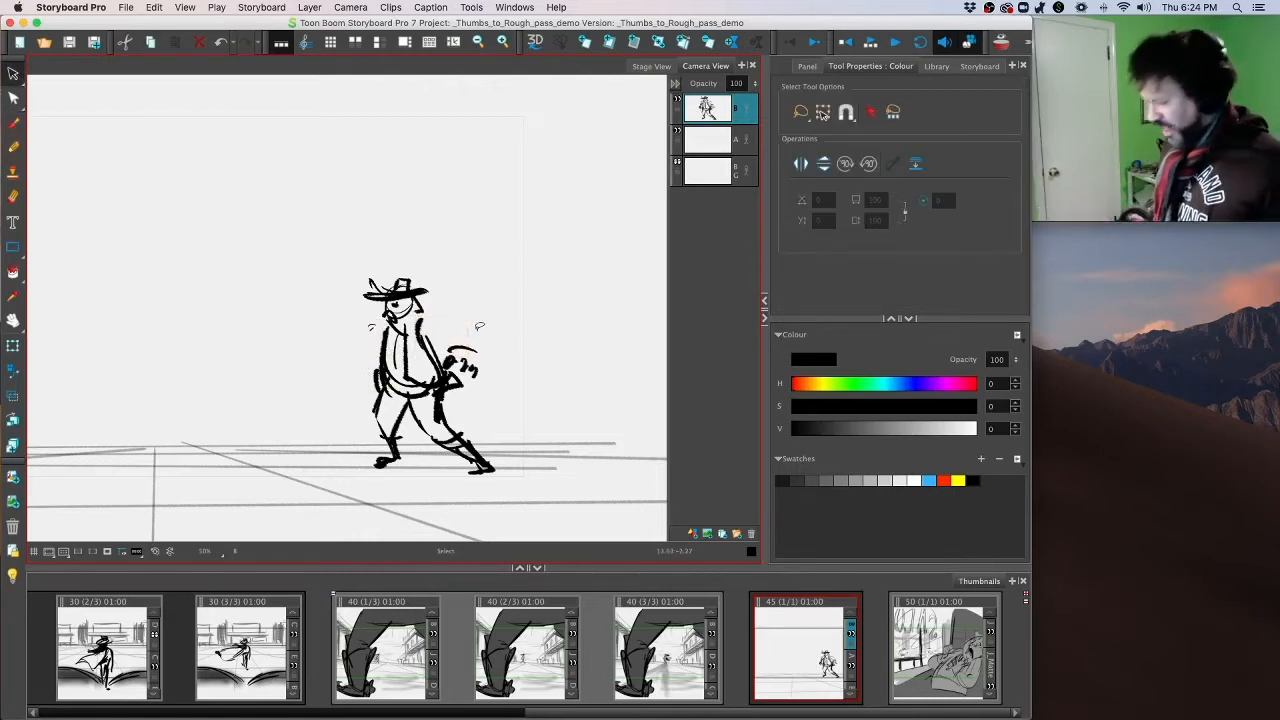
# Step: Try redrawing both of the figure's arms as thick curves bending outward from the shoulders
pyautogui.hotkey('alt', 'b')
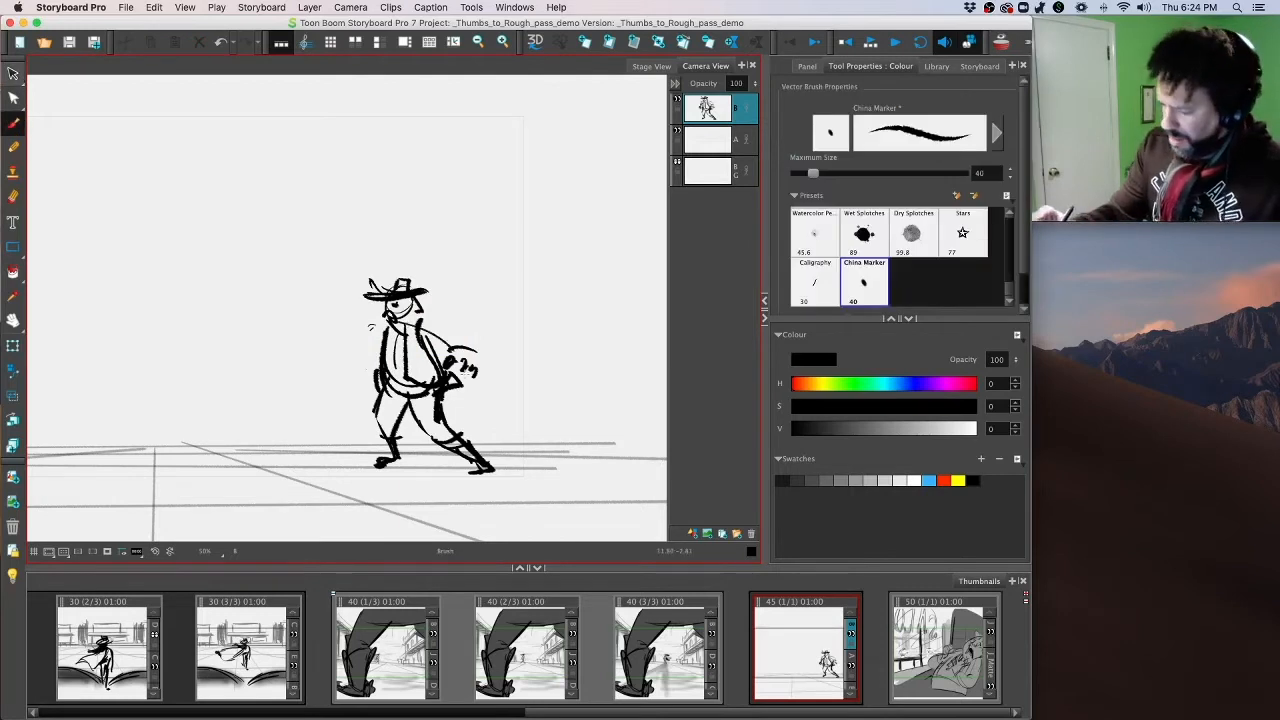
pyautogui.moveTo(417, 308); pyautogui.dragTo(455, 358)
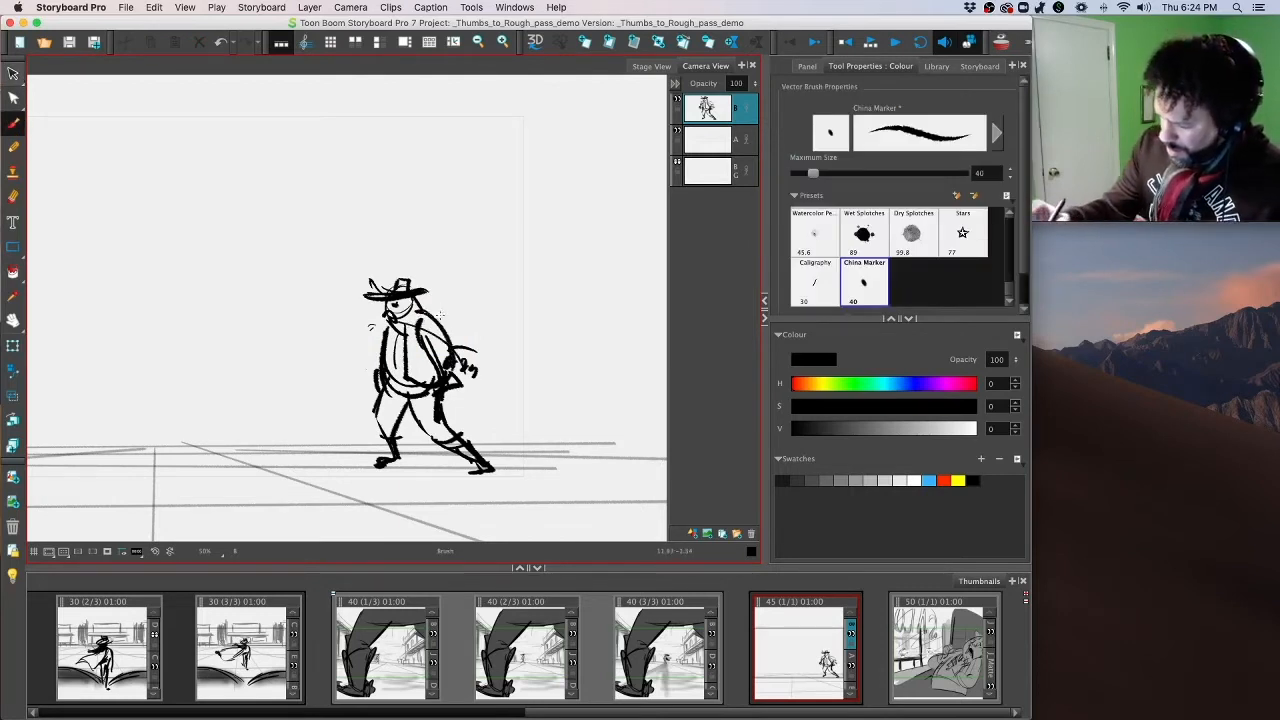
pyautogui.press('super+z')
pyautogui.moveTo(424, 311)
pyautogui.mouseDown()
pyautogui.moveTo(461, 356)
pyautogui.moveTo(474, 326)
pyautogui.moveTo(468, 370)
pyautogui.mouseUp()
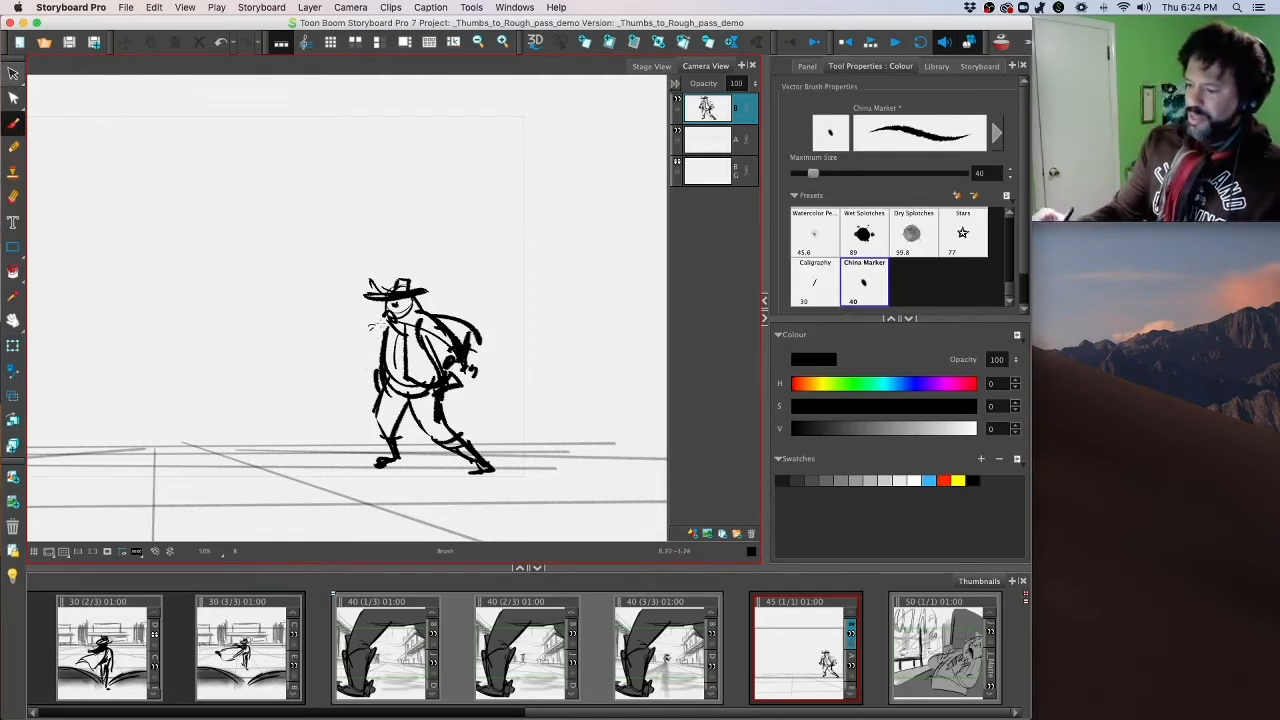
pyautogui.moveTo(370, 326); pyautogui.dragTo(366, 350)
# Step: Delete the redrawn arm strokes on both sides of the figure and the remaining rear hand strokes
pyautogui.click(14, 76)
pyautogui.click(366, 330)
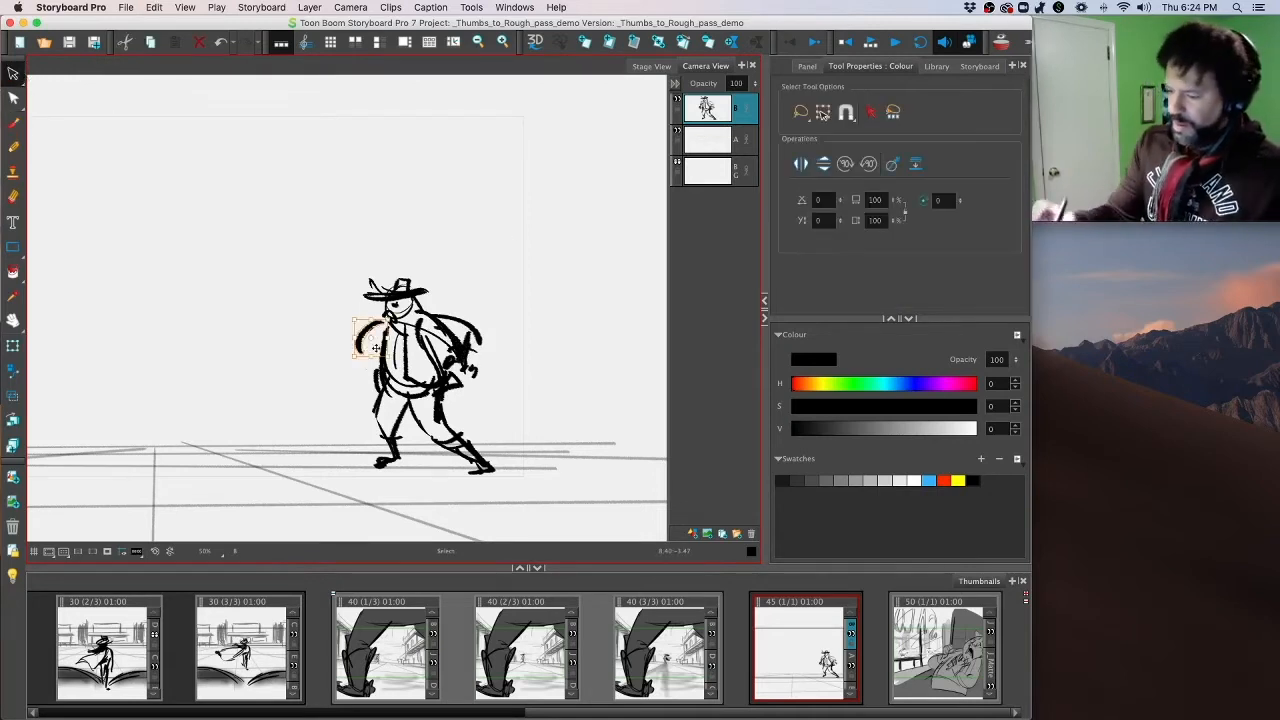
pyautogui.press('Delete')
pyautogui.press('Delete')
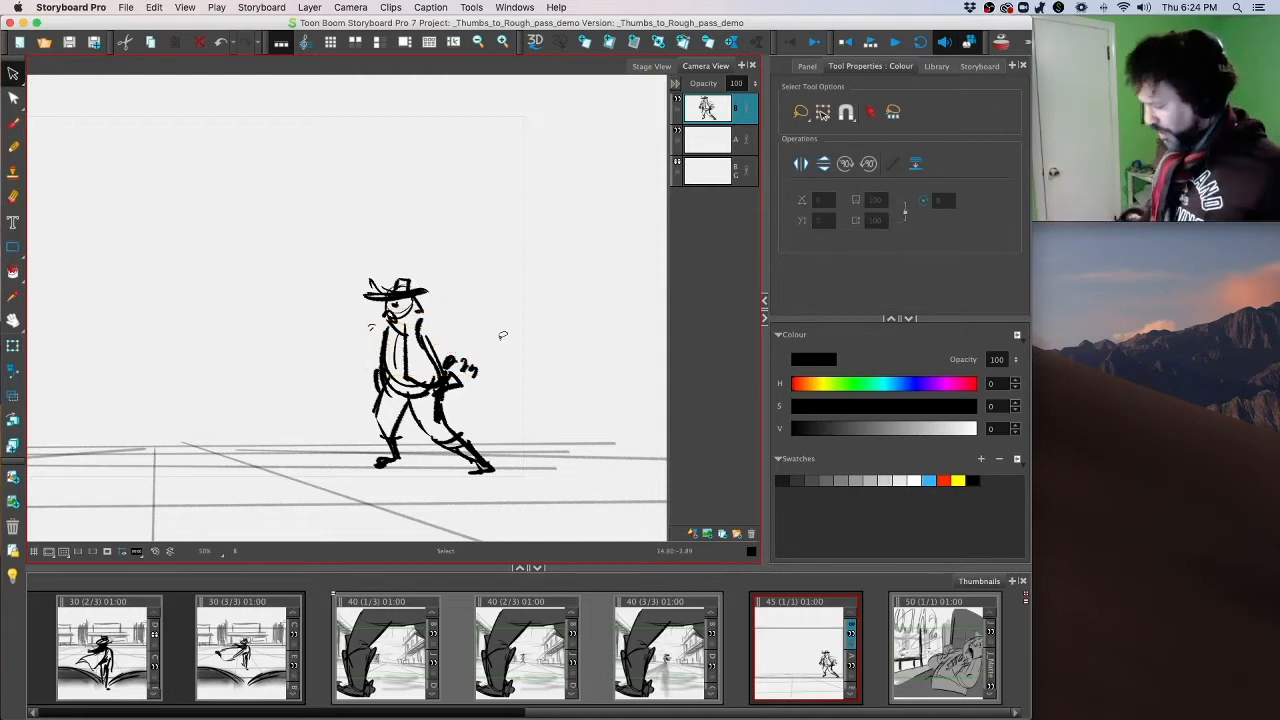
pyautogui.moveTo(500, 334); pyautogui.dragTo(537, 368)
pyautogui.press('Delete')
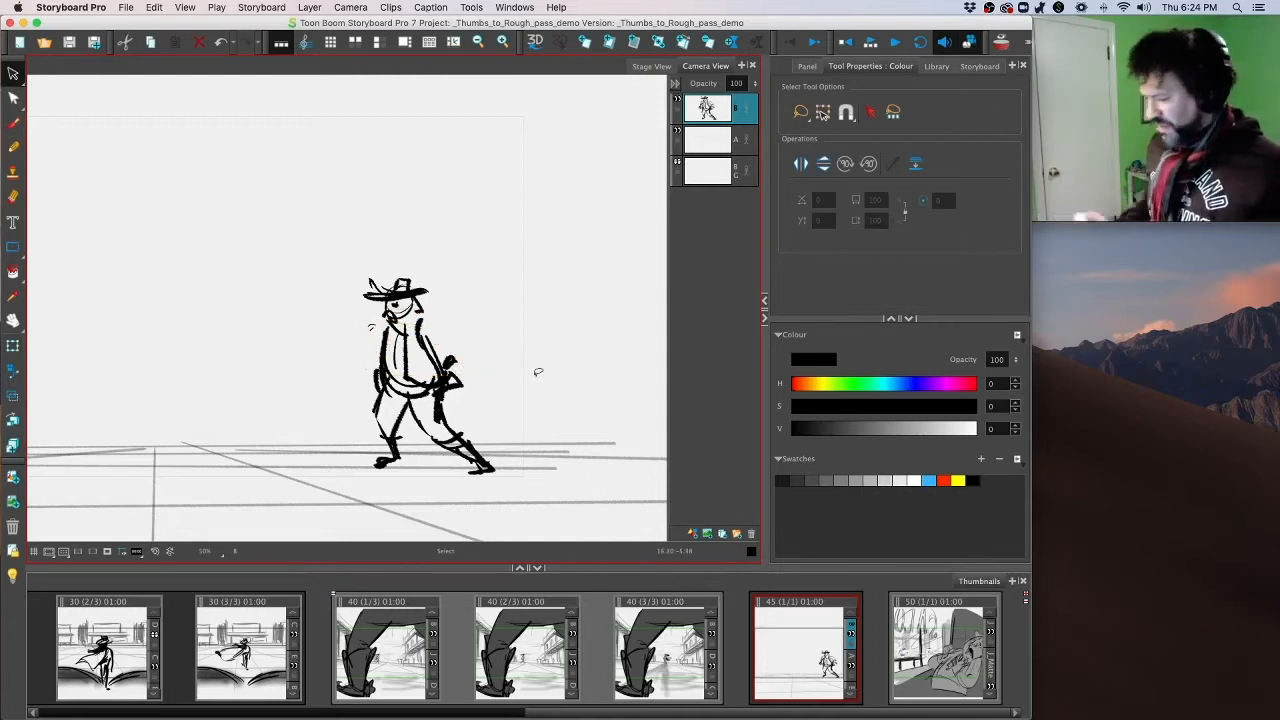
pyautogui.click(472, 348)
pyautogui.press('Delete')
# Step: Redraw both arms held away from the body with hands ready to draw, and reinforce the vest and front leg
pyautogui.hotkey('alt', 'b')
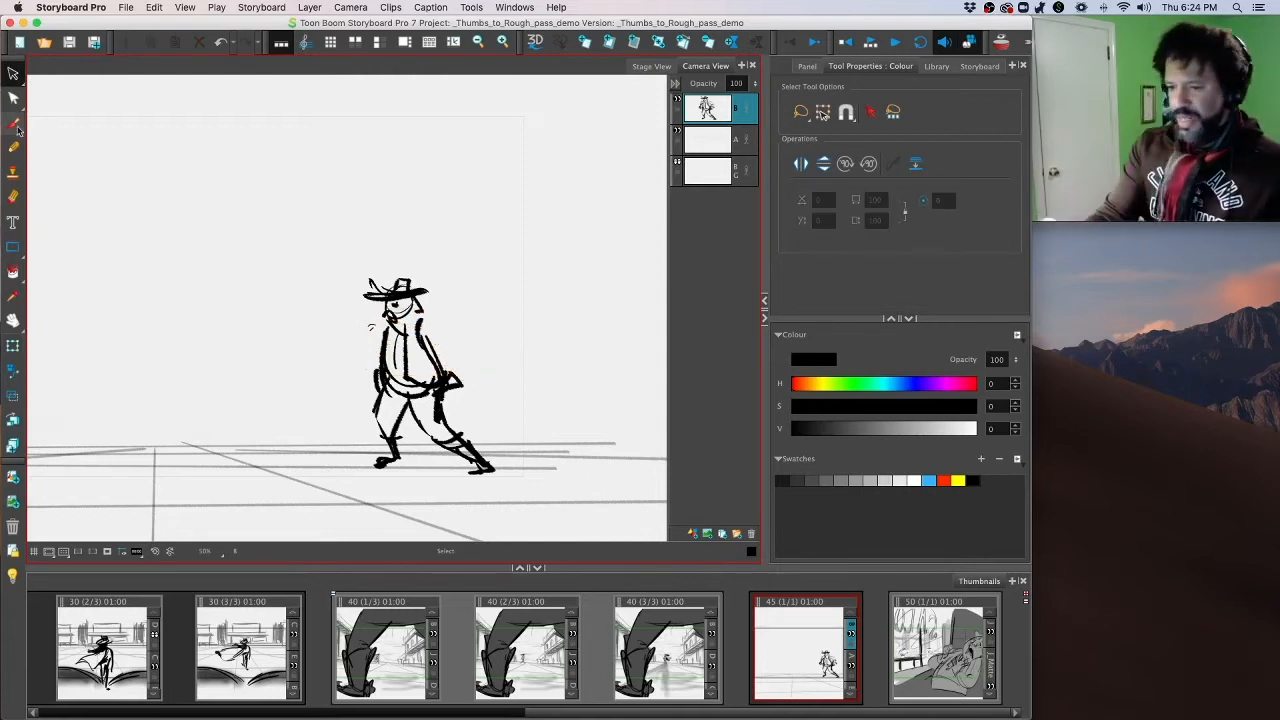
pyautogui.moveTo(426, 319); pyautogui.dragTo(467, 349)
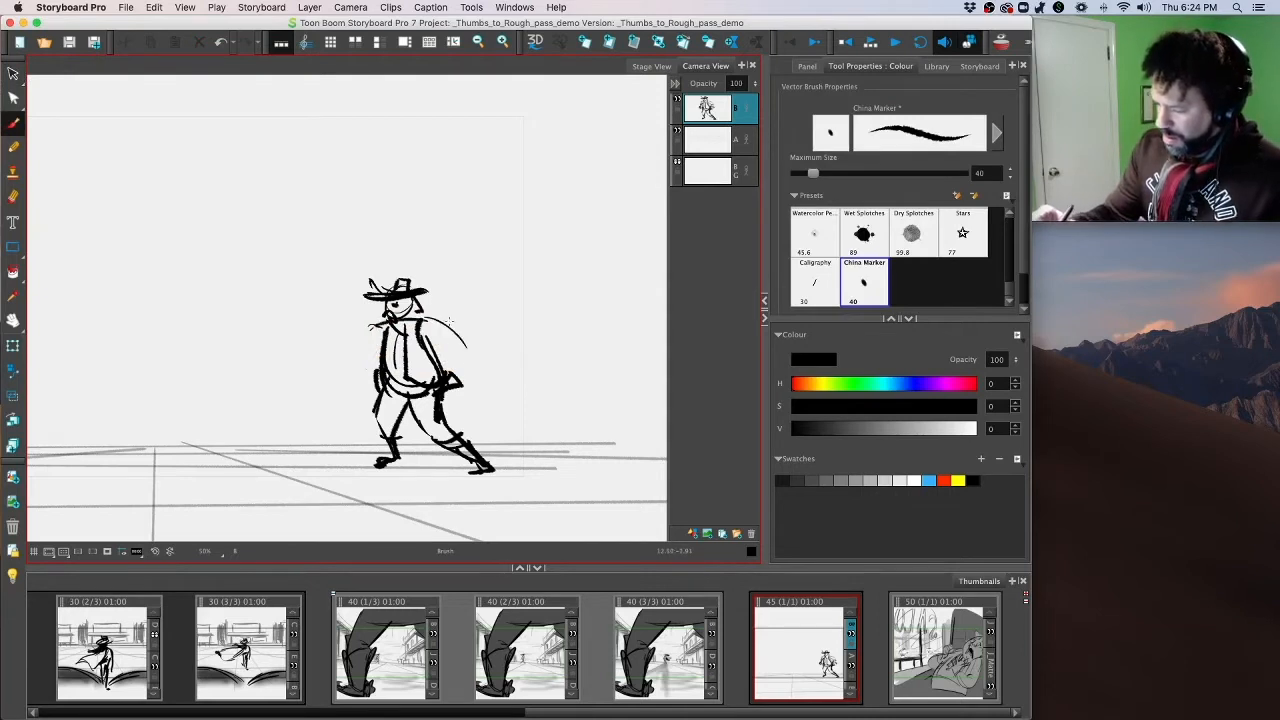
pyautogui.press('super+z')
pyautogui.moveTo(373, 328)
pyautogui.mouseDown()
pyautogui.moveTo(471, 327)
pyautogui.moveTo(488, 363)
pyautogui.moveTo(466, 348)
pyautogui.moveTo(494, 388)
pyautogui.mouseUp()
pyautogui.moveTo(438, 370); pyautogui.dragTo(446, 378)
pyautogui.moveTo(355, 340)
pyautogui.mouseDown()
pyautogui.moveTo(338, 378)
pyautogui.moveTo(368, 377)
pyautogui.mouseUp()
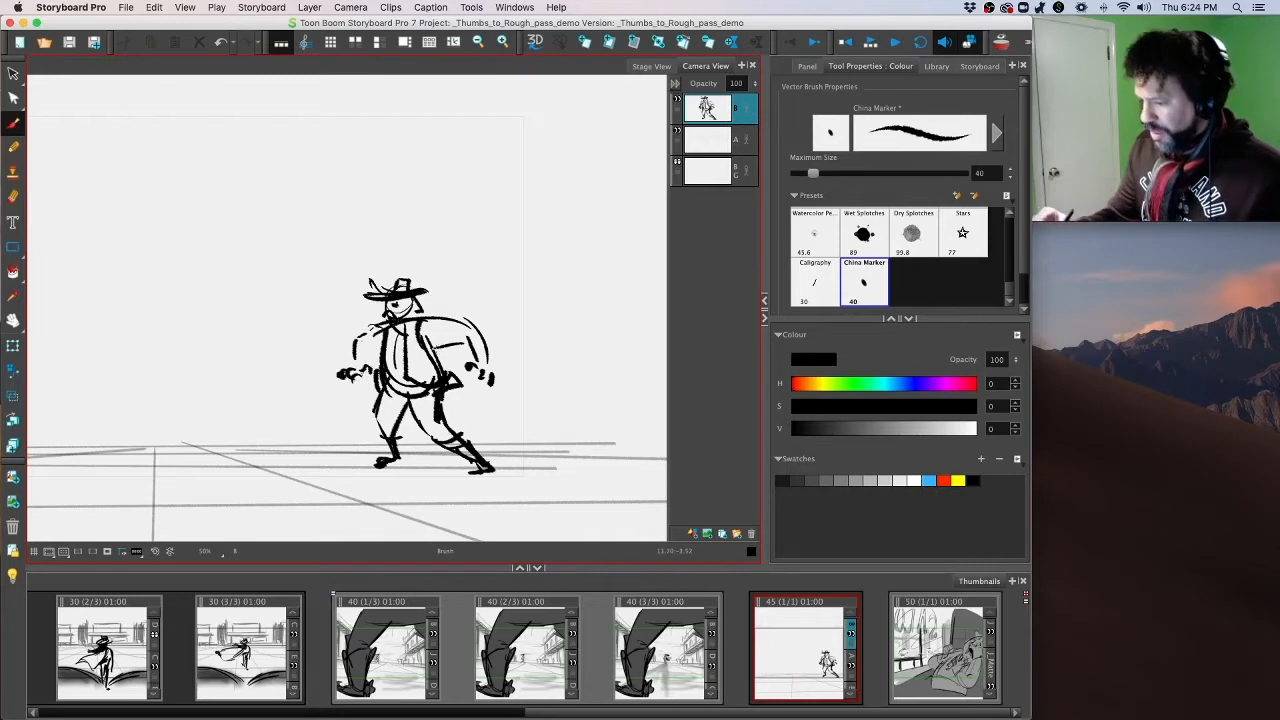
pyautogui.moveTo(382, 328)
pyautogui.mouseDown()
pyautogui.moveTo(374, 425)
pyautogui.moveTo(395, 450)
pyautogui.mouseUp()
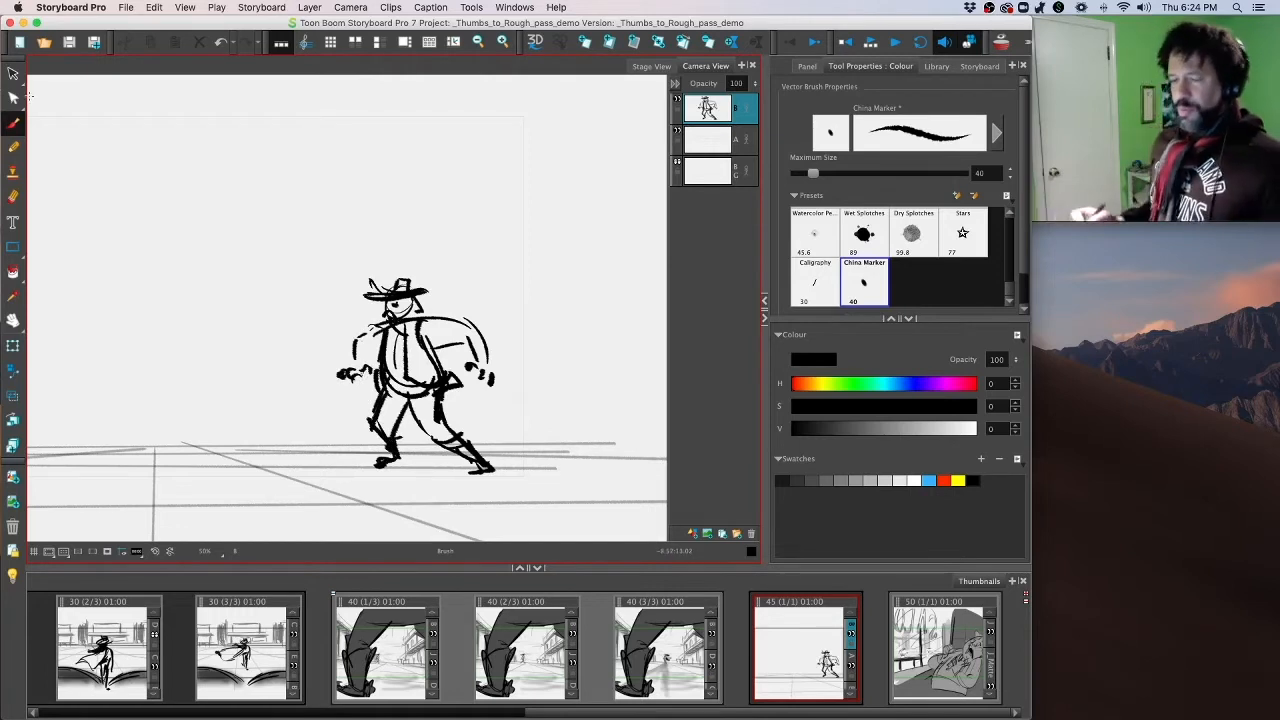
# Step: Sketch a larger study of the outlaw's rounded body and wide bent legs outside the frame, beside the figure
pyautogui.moveTo(576, 341); pyautogui.dragTo(531, 310)
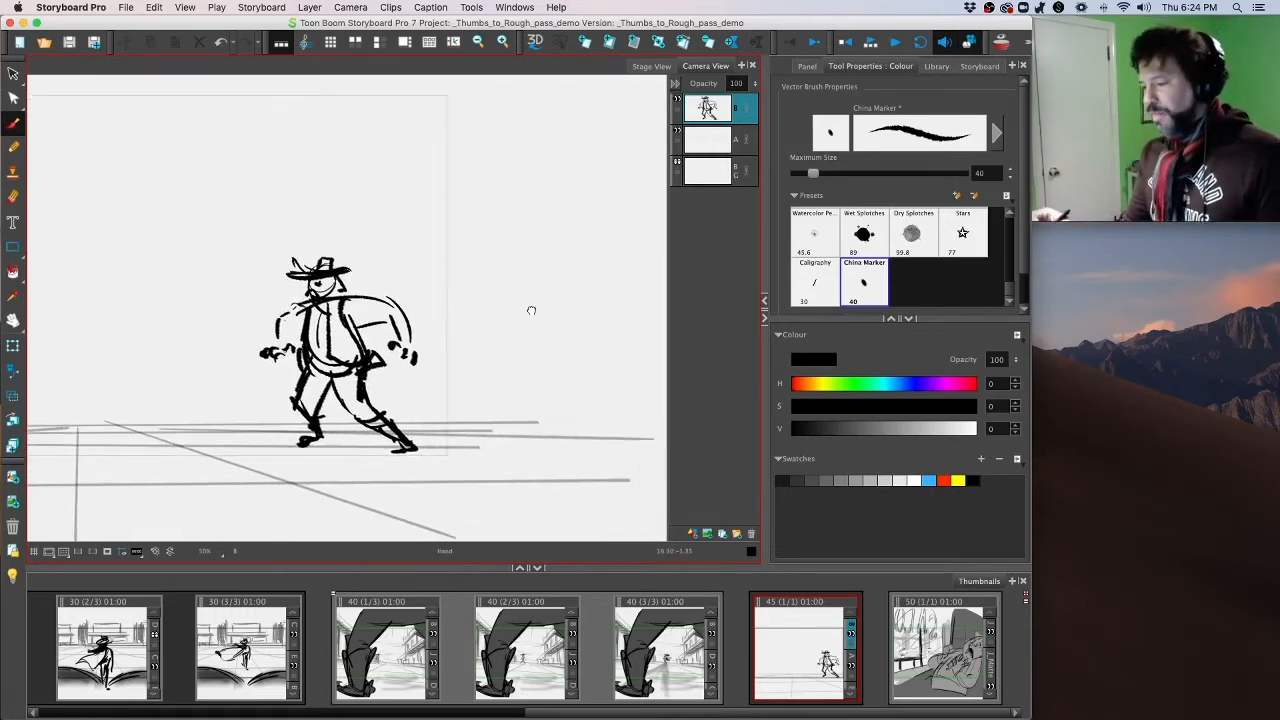
pyautogui.moveTo(502, 215); pyautogui.dragTo(545, 314)
pyautogui.moveTo(490, 248)
pyautogui.mouseDown()
pyautogui.moveTo(488, 274)
pyautogui.moveTo(555, 326)
pyautogui.mouseUp()
pyautogui.moveTo(482, 296)
pyautogui.mouseDown()
pyautogui.moveTo(460, 327)
pyautogui.moveTo(487, 373)
pyautogui.mouseUp()
pyautogui.moveTo(530, 322)
pyautogui.mouseDown()
pyautogui.moveTo(573, 293)
pyautogui.moveTo(551, 347)
pyautogui.moveTo(587, 388)
pyautogui.mouseUp()
pyautogui.press('super+z')
pyautogui.moveTo(533, 312)
pyautogui.mouseDown()
pyautogui.moveTo(525, 365)
pyautogui.moveTo(582, 390)
pyautogui.mouseUp()
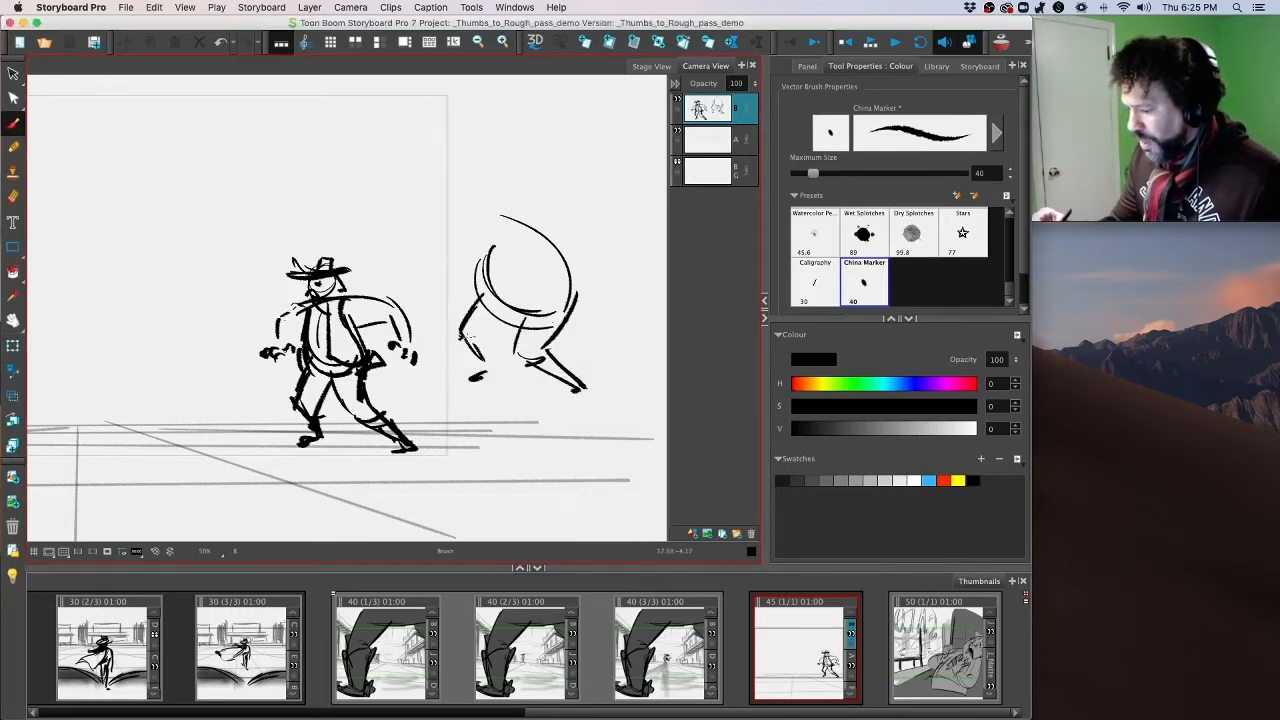
pyautogui.moveTo(463, 337); pyautogui.dragTo(487, 371)
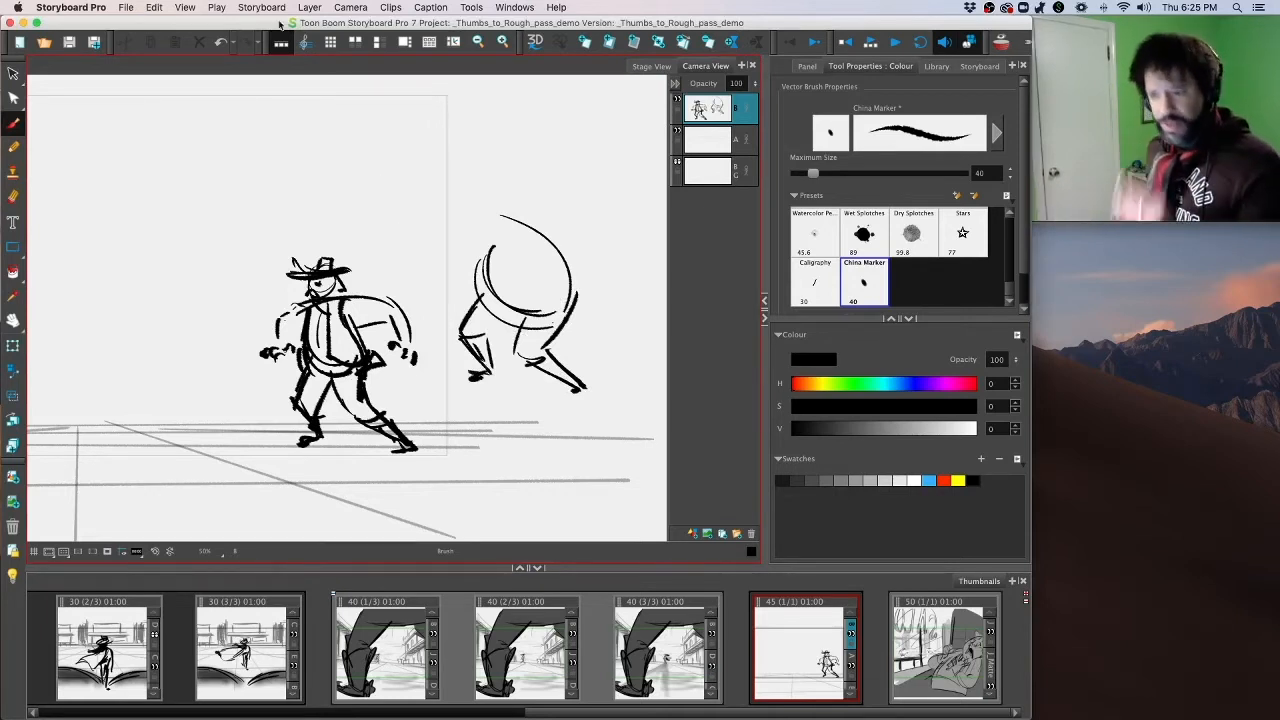
# Step: Check the auto-save, drawing delay and playback settings in the application's advanced preferences
pyautogui.click(82, 9)
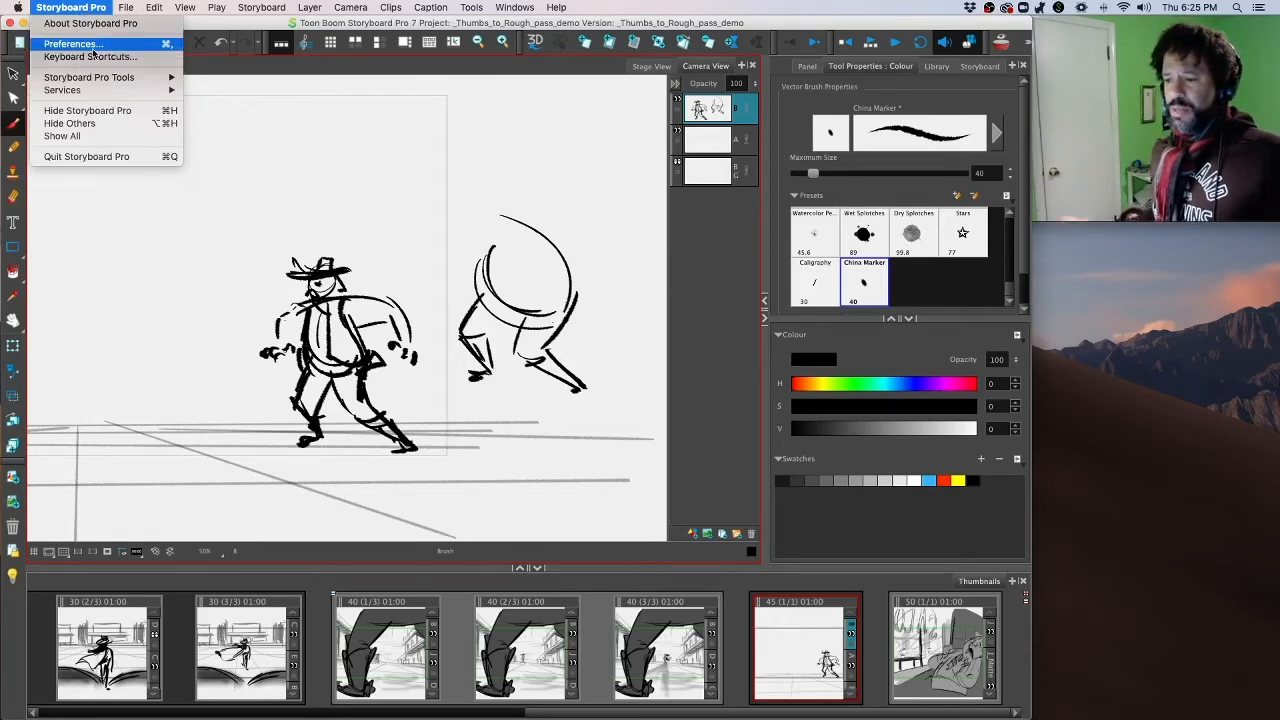
pyautogui.click(90, 46)
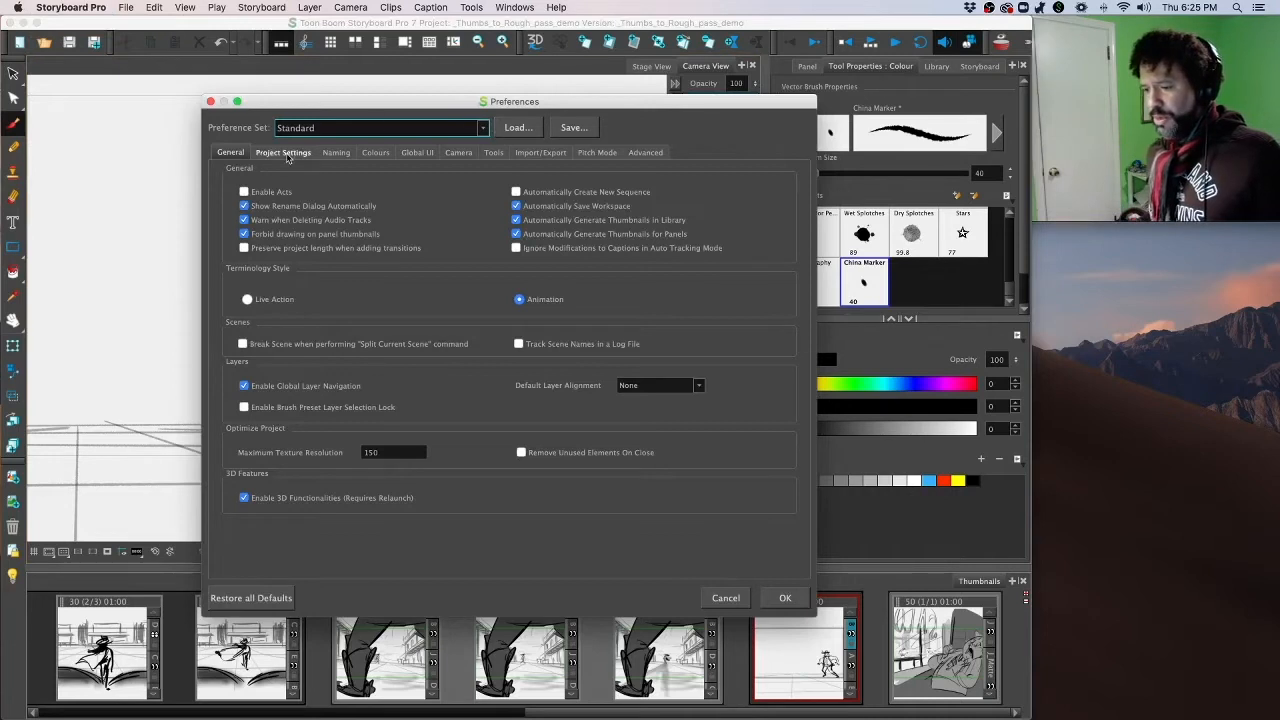
pyautogui.click(645, 152)
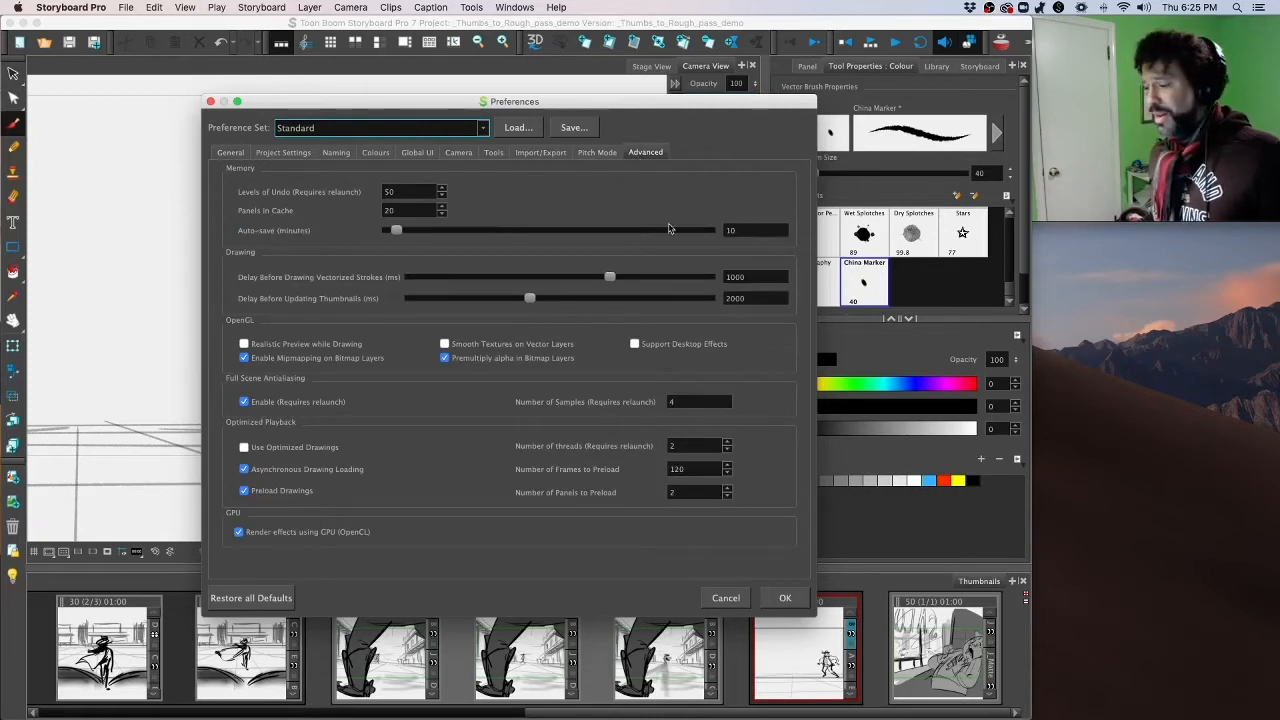
pyautogui.click(737, 232)
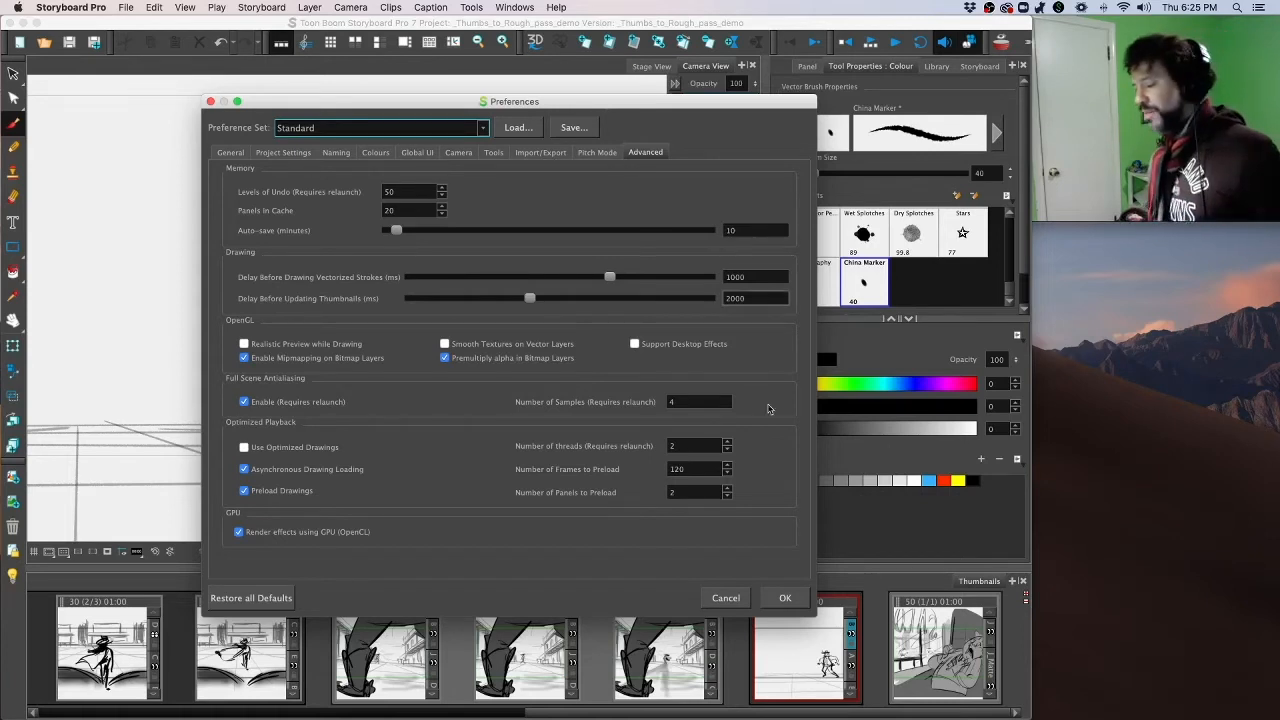
pyautogui.click(785, 597)
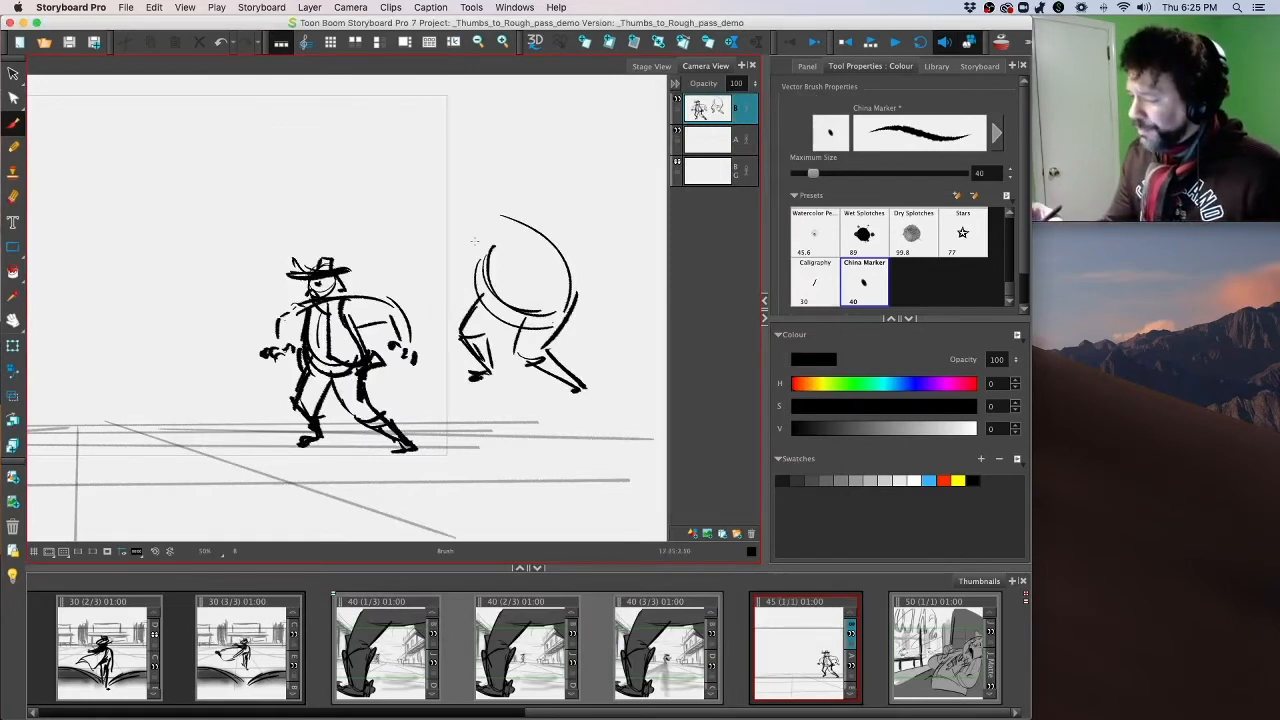
# Step: Add the head, bent arms, hands, holster and wide hat brim to the outlaw study outside the frame
pyautogui.moveTo(472, 236)
pyautogui.mouseDown()
pyautogui.moveTo(504, 222)
pyautogui.moveTo(552, 230)
pyautogui.moveTo(573, 250)
pyautogui.moveTo(597, 236)
pyautogui.moveTo(600, 273)
pyautogui.moveTo(603, 241)
pyautogui.moveTo(576, 304)
pyautogui.moveTo(556, 292)
pyautogui.moveTo(604, 306)
pyautogui.moveTo(560, 314)
pyautogui.moveTo(578, 318)
pyautogui.moveTo(536, 351)
pyautogui.mouseUp()
pyautogui.moveTo(574, 322); pyautogui.dragTo(598, 317)
pyautogui.moveTo(488, 198)
pyautogui.mouseDown()
pyautogui.moveTo(465, 236)
pyautogui.moveTo(510, 248)
pyautogui.moveTo(516, 234)
pyautogui.moveTo(446, 250)
pyautogui.moveTo(424, 282)
pyautogui.moveTo(484, 256)
pyautogui.moveTo(464, 304)
pyautogui.mouseUp()
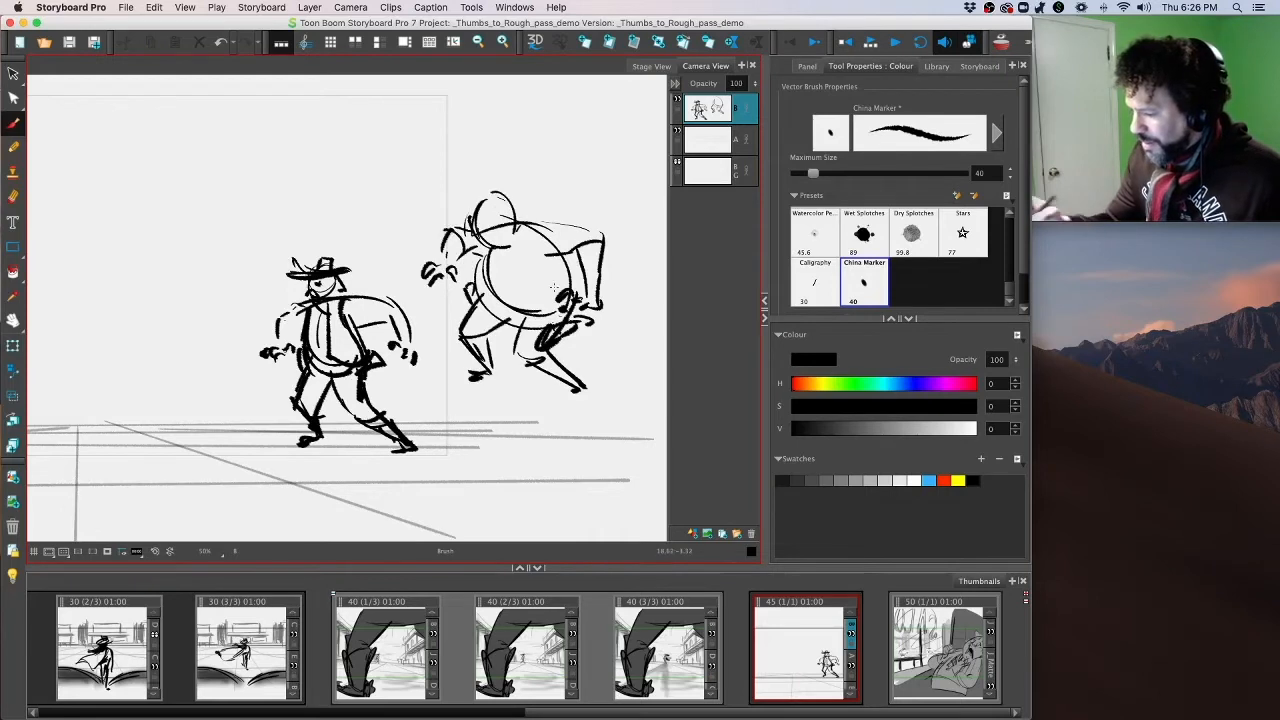
pyautogui.moveTo(466, 218)
pyautogui.mouseDown()
pyautogui.moveTo(488, 232)
pyautogui.moveTo(538, 198)
pyautogui.moveTo(522, 196)
pyautogui.mouseUp()
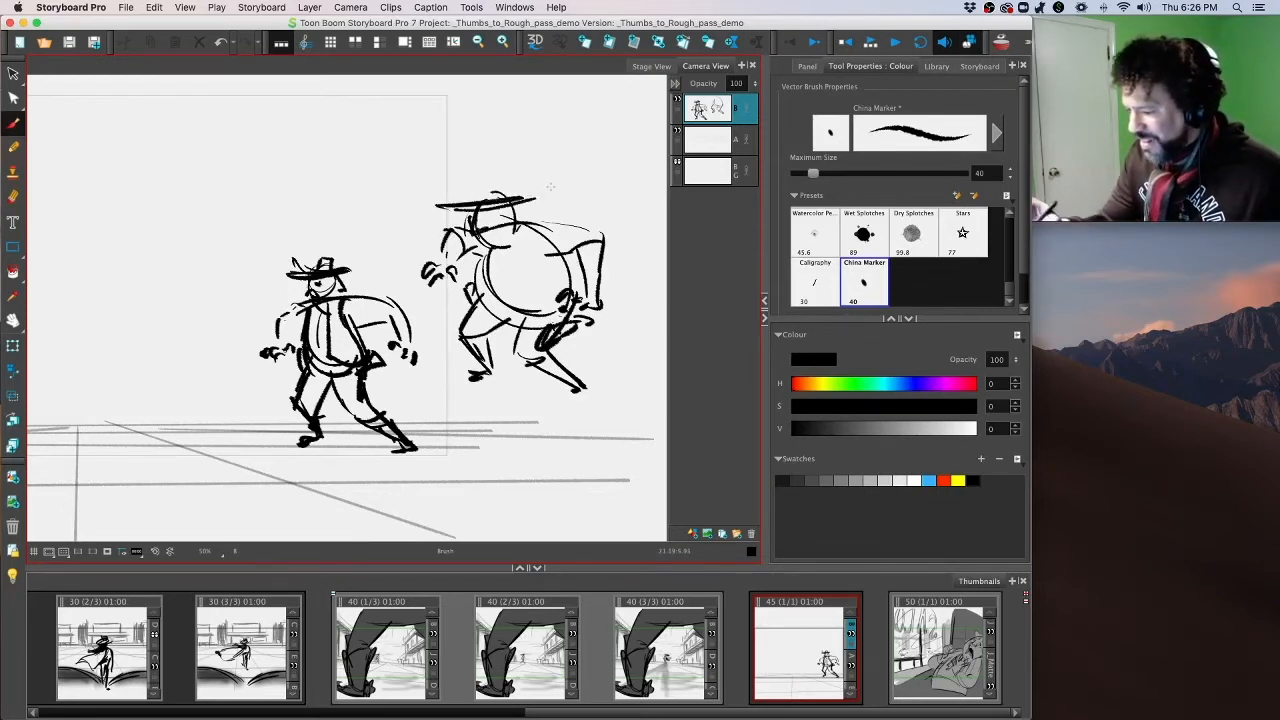
# Step: Draw the outlaw study's vest, masked face and hat crown, and fill in the feet
pyautogui.moveTo(478, 240)
pyautogui.mouseDown()
pyautogui.moveTo(490, 248)
pyautogui.moveTo(514, 222)
pyautogui.moveTo(518, 194)
pyautogui.moveTo(552, 214)
pyautogui.moveTo(464, 318)
pyautogui.moveTo(500, 312)
pyautogui.mouseUp()
pyautogui.moveTo(518, 244)
pyautogui.mouseDown()
pyautogui.moveTo(539, 290)
pyautogui.moveTo(563, 297)
pyautogui.moveTo(523, 240)
pyautogui.moveTo(496, 215)
pyautogui.mouseUp()
pyautogui.moveTo(482, 219); pyautogui.dragTo(502, 212)
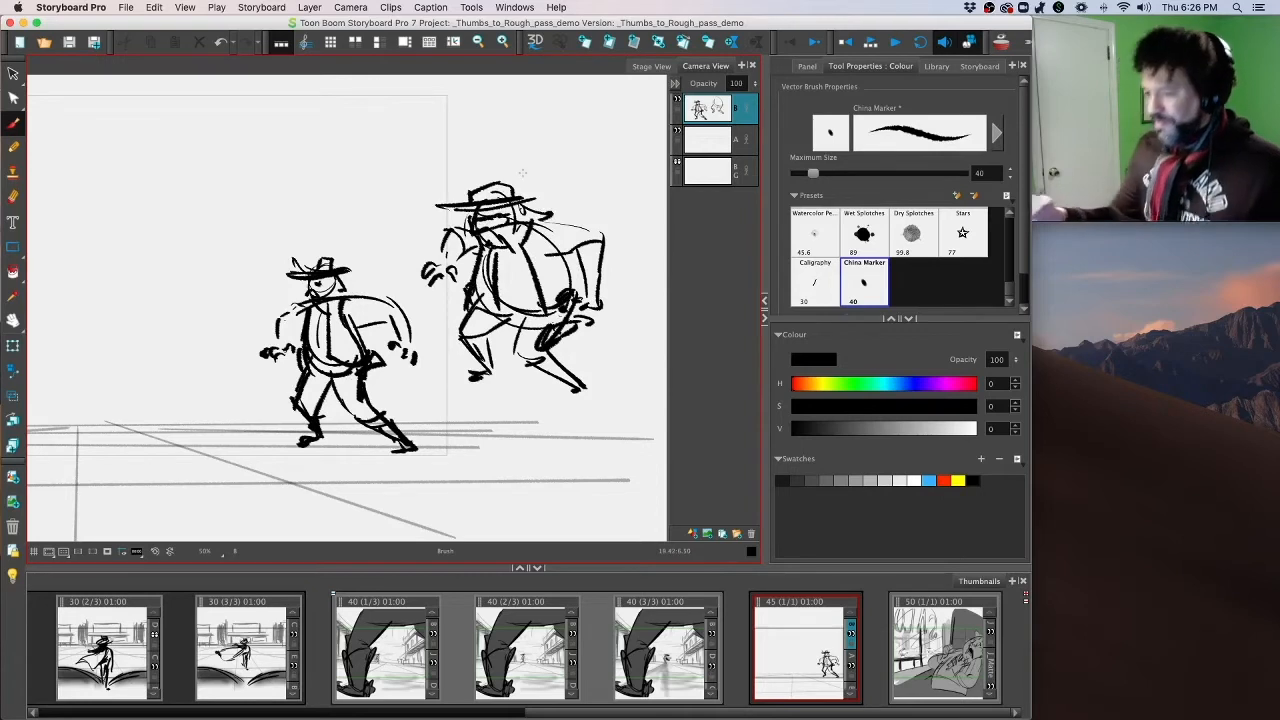
pyautogui.moveTo(560, 397)
pyautogui.mouseDown()
pyautogui.moveTo(614, 380)
pyautogui.moveTo(577, 394)
pyautogui.mouseUp()
pyautogui.moveTo(496, 376)
pyautogui.mouseDown()
pyautogui.moveTo(510, 370)
pyautogui.moveTo(482, 376)
pyautogui.mouseUp()
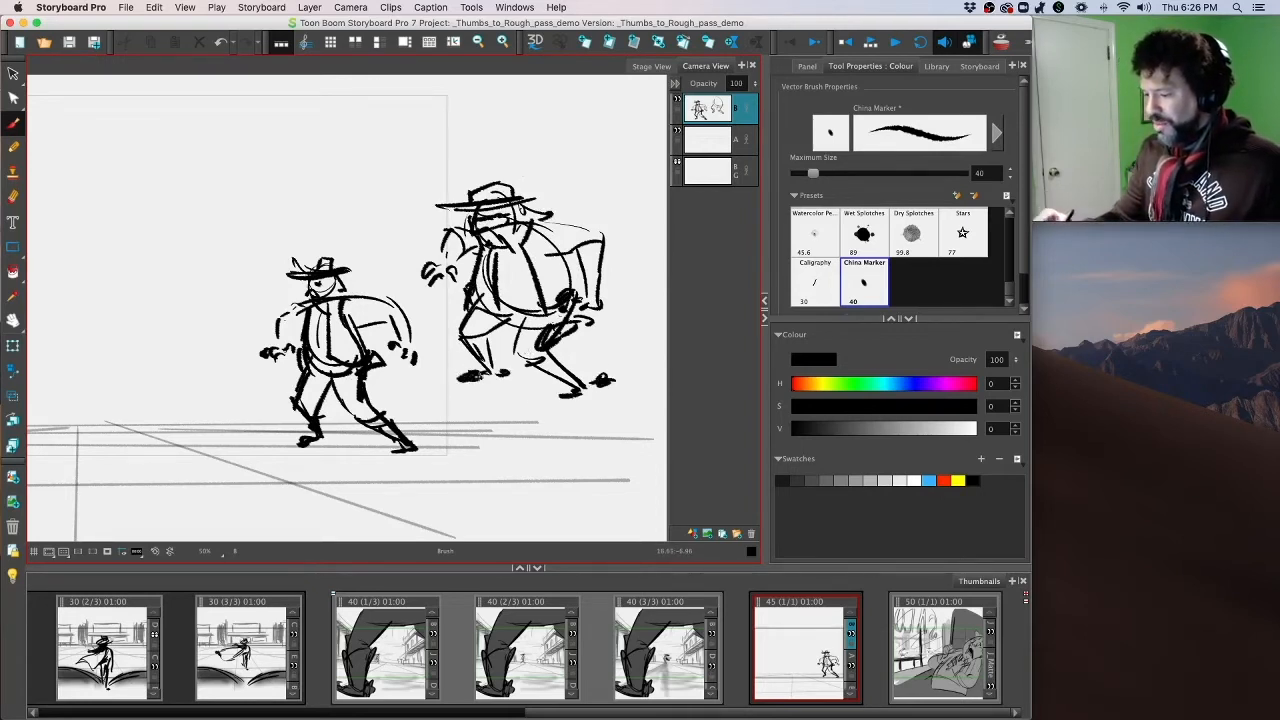
# Step: Delete the original smaller outlaw inside the frame, including the leftover foot stroke
pyautogui.click(14, 74)
pyautogui.moveTo(366, 236); pyautogui.dragTo(286, 434)
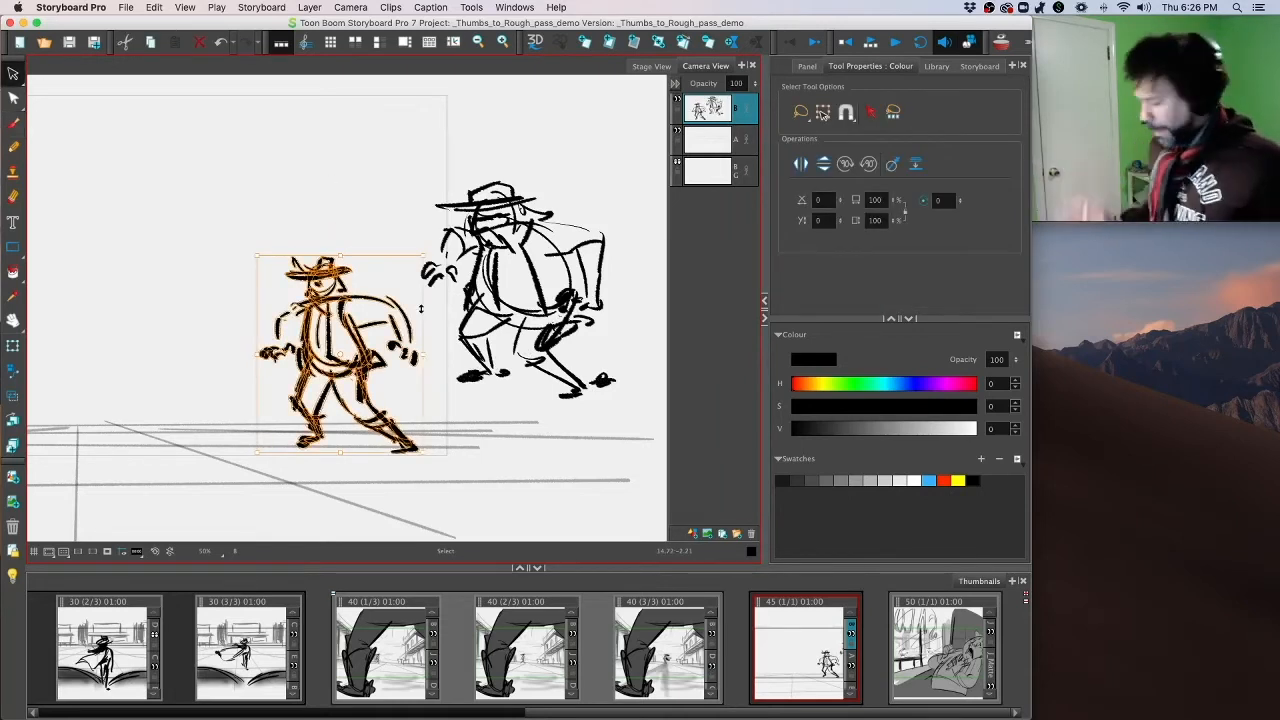
pyautogui.press('Delete')
pyautogui.click(398, 447)
pyautogui.press('Delete')
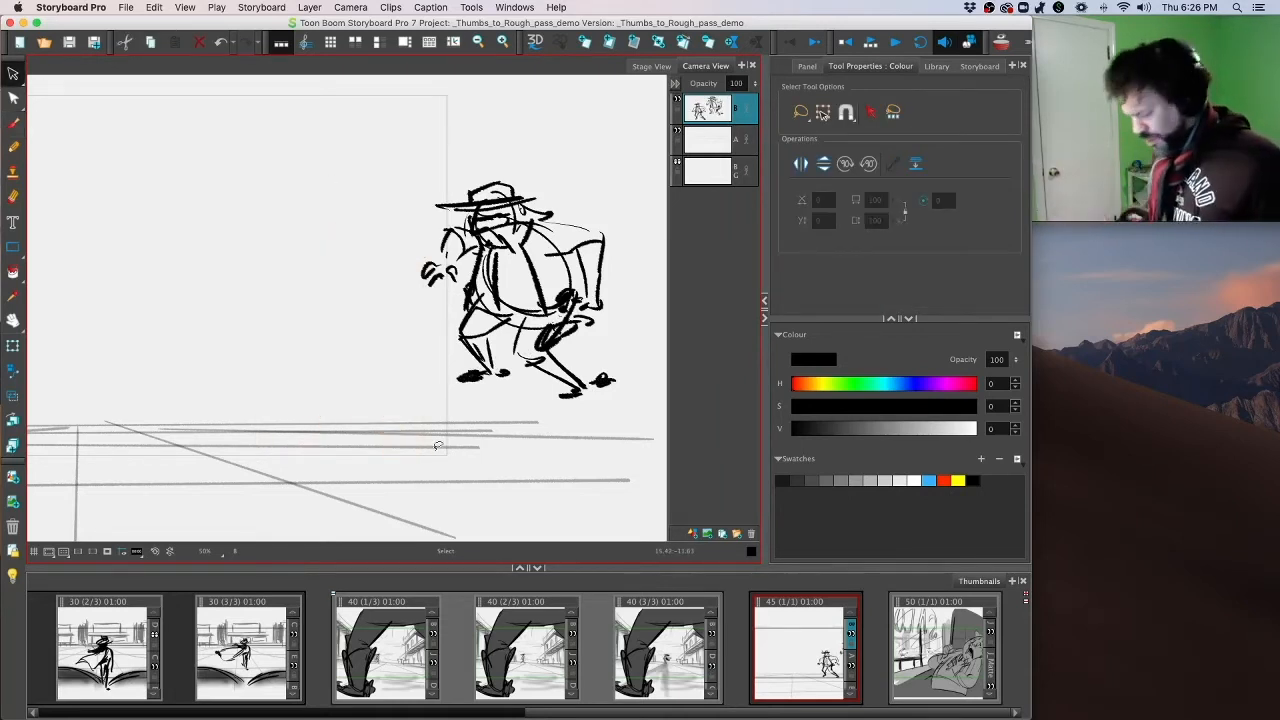
# Step: Move the redrawn outlaw into the frame so he stands on the ground near its right edge
pyautogui.press('1')
pyautogui.moveTo(437, 445)
pyautogui.mouseDown()
pyautogui.moveTo(380, 300)
pyautogui.moveTo(432, 430)
pyautogui.mouseUp()
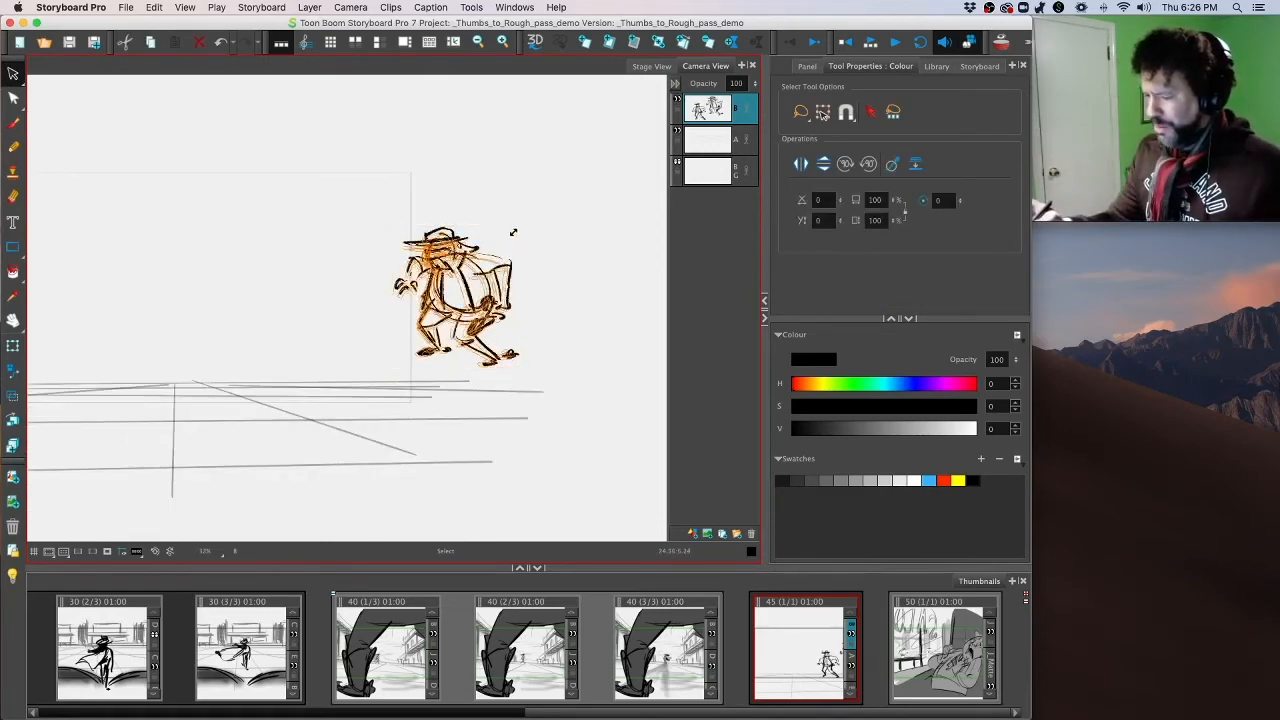
pyautogui.moveTo(461, 312); pyautogui.dragTo(283, 341)
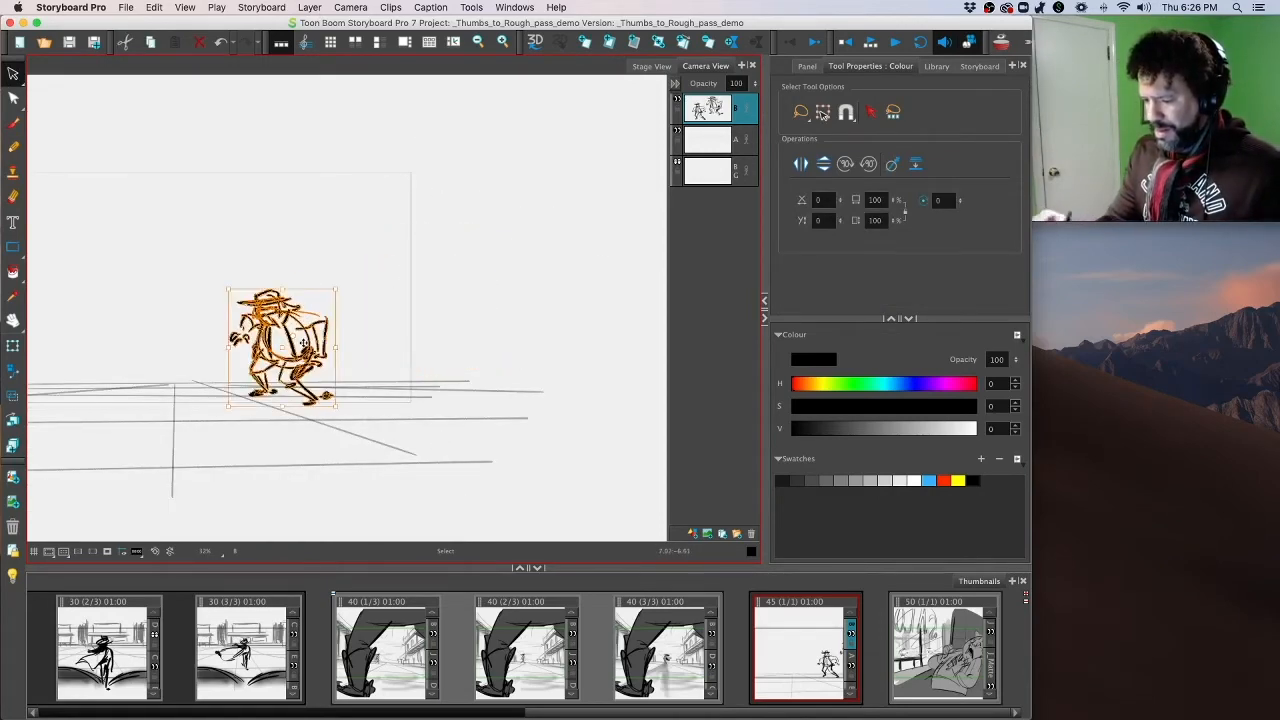
pyautogui.press('1')
pyautogui.press('1')
pyautogui.moveTo(412, 396); pyautogui.dragTo(507, 405)
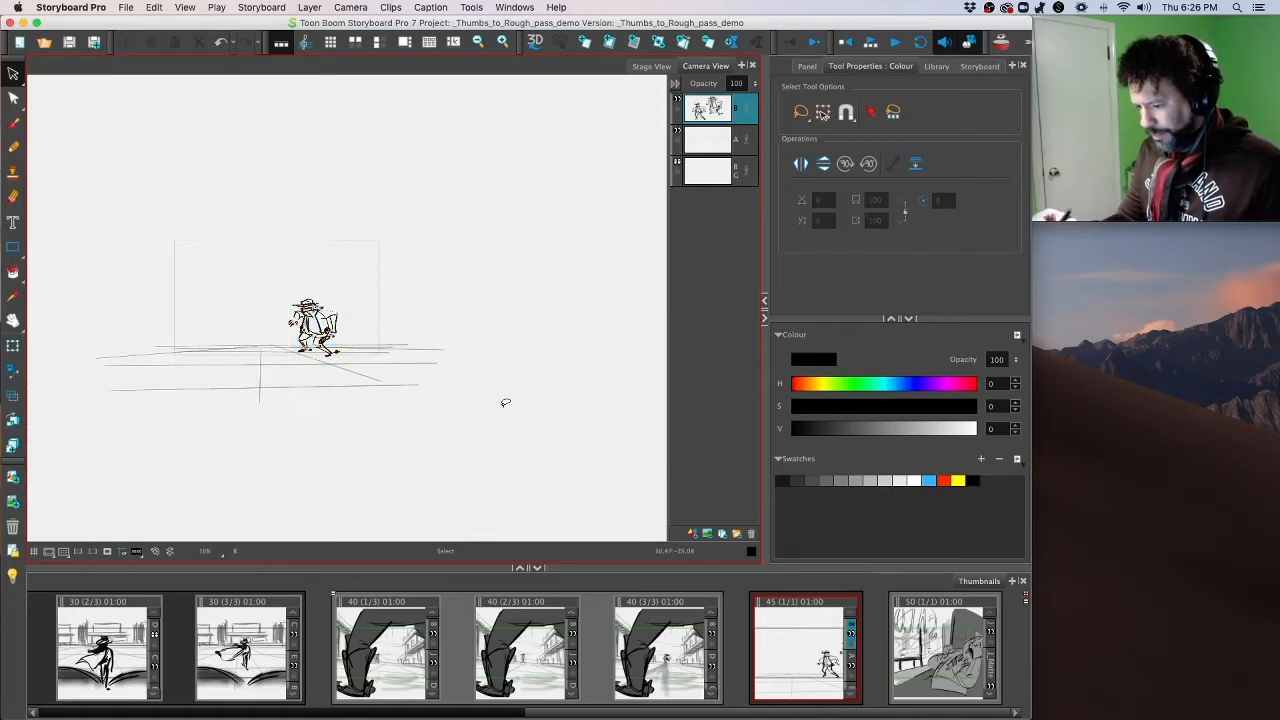
pyautogui.press('space')
pyautogui.moveTo(421, 360)
pyautogui.mouseDown()
pyautogui.moveTo(506, 375)
pyautogui.moveTo(335, 345)
pyautogui.moveTo(450, 380)
pyautogui.moveTo(425, 343)
pyautogui.moveTo(445, 341)
pyautogui.mouseUp()
pyautogui.press('space')
pyautogui.moveTo(512, 405); pyautogui.dragTo(563, 396)
# Step: Start the opposing gunslinger with the brush near the frame's left edge, sketching the blowing cape, scarf, hat and a long leg line
pyautogui.click(13, 122)
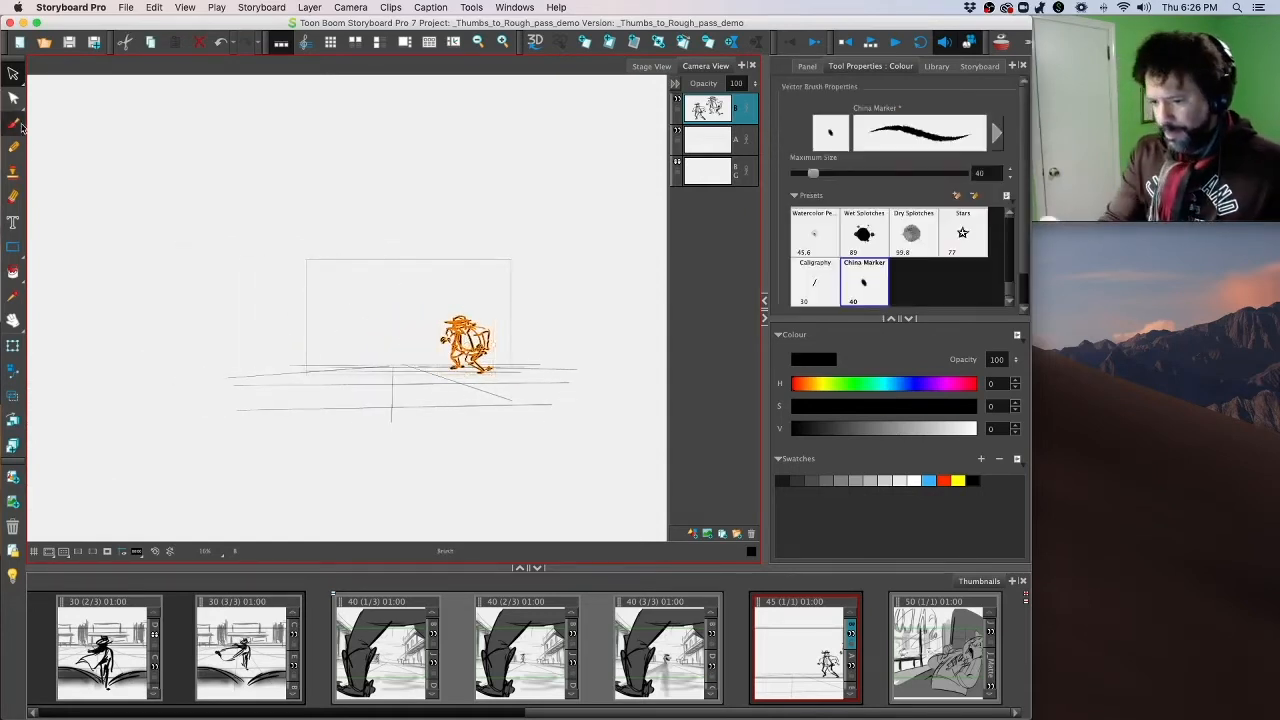
pyautogui.press('1')
pyautogui.press('2')
pyautogui.press('2')
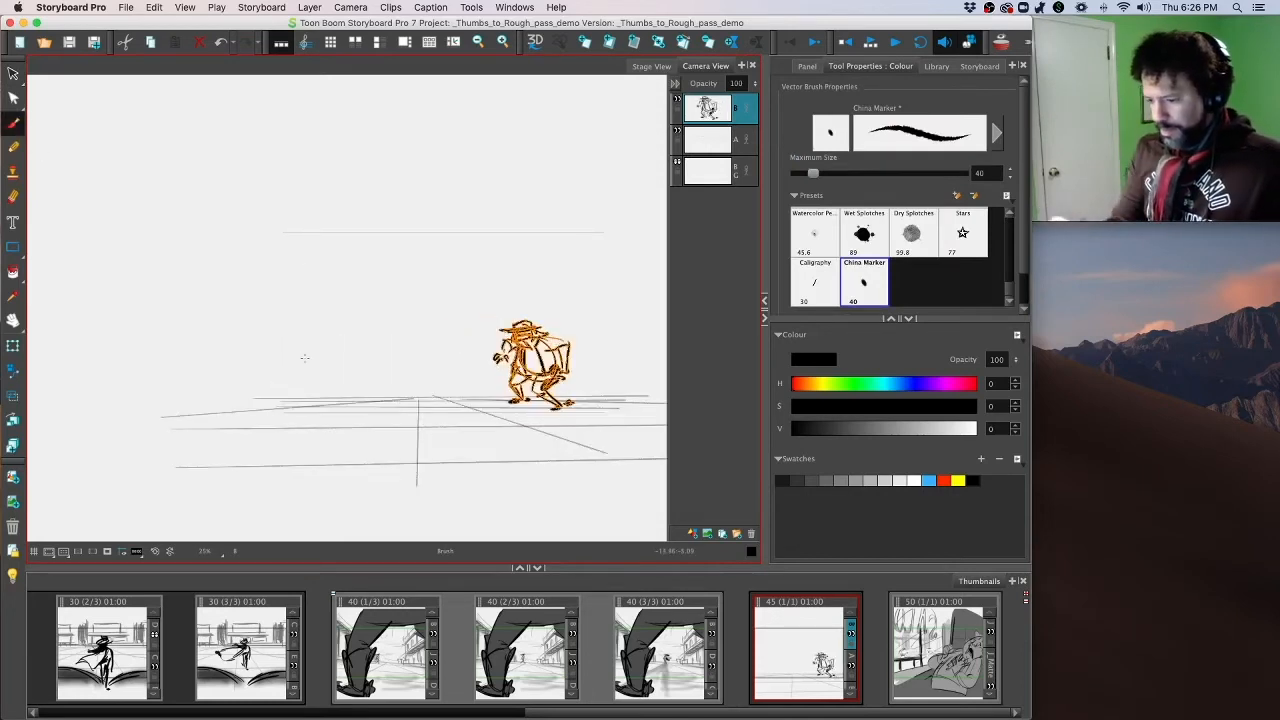
pyautogui.moveTo(305, 324); pyautogui.dragTo(305, 385)
pyautogui.press('super+z')
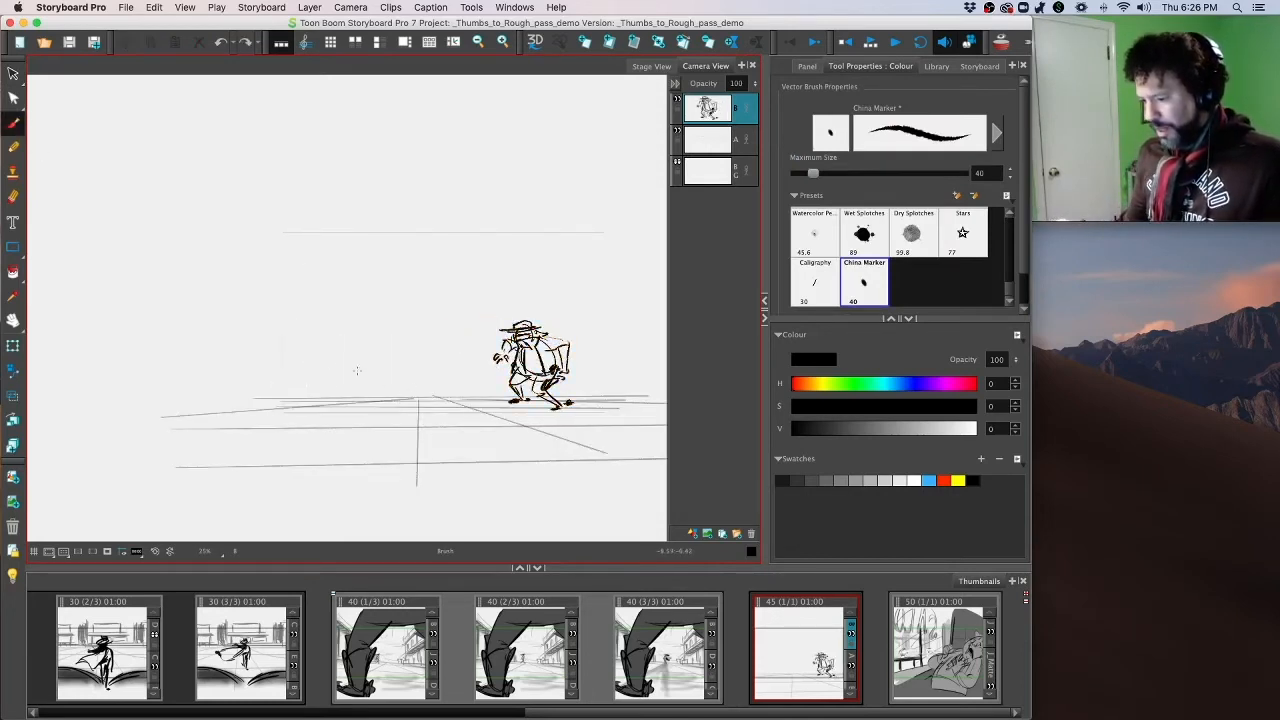
pyautogui.moveTo(322, 339)
pyautogui.mouseDown()
pyautogui.moveTo(289, 345)
pyautogui.moveTo(324, 345)
pyautogui.mouseUp()
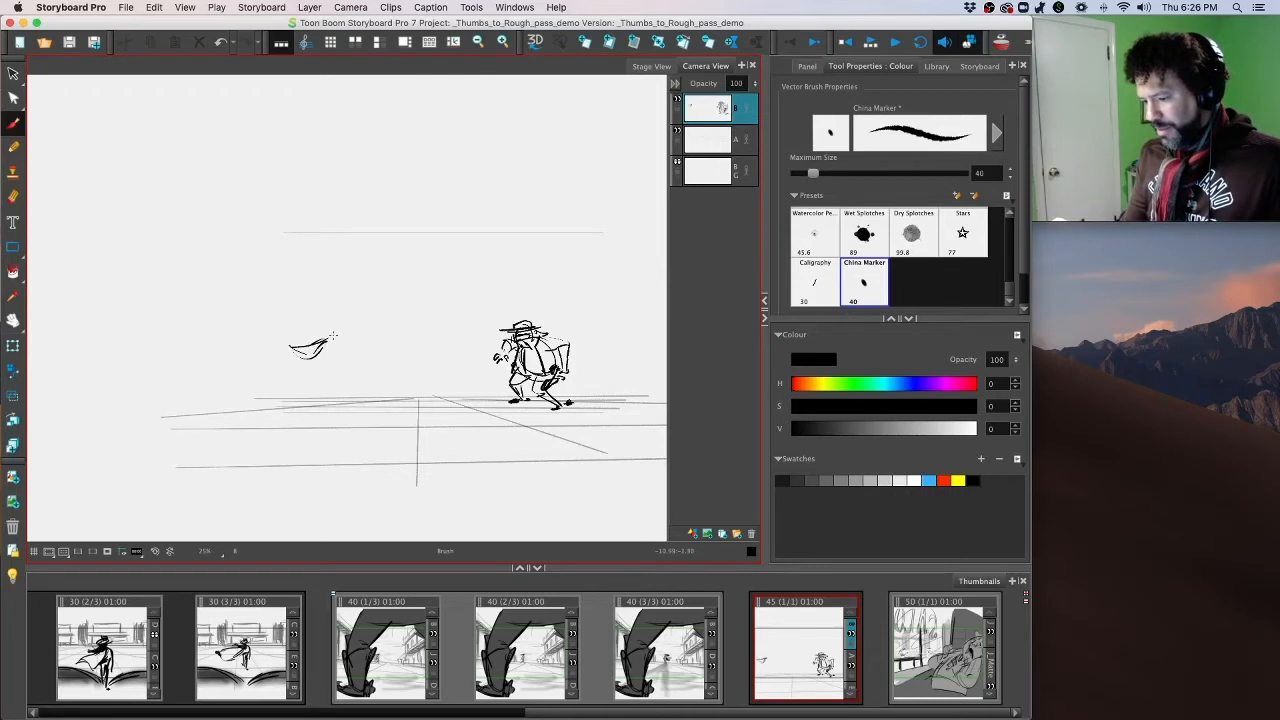
pyautogui.scroll(4, 355, 335)
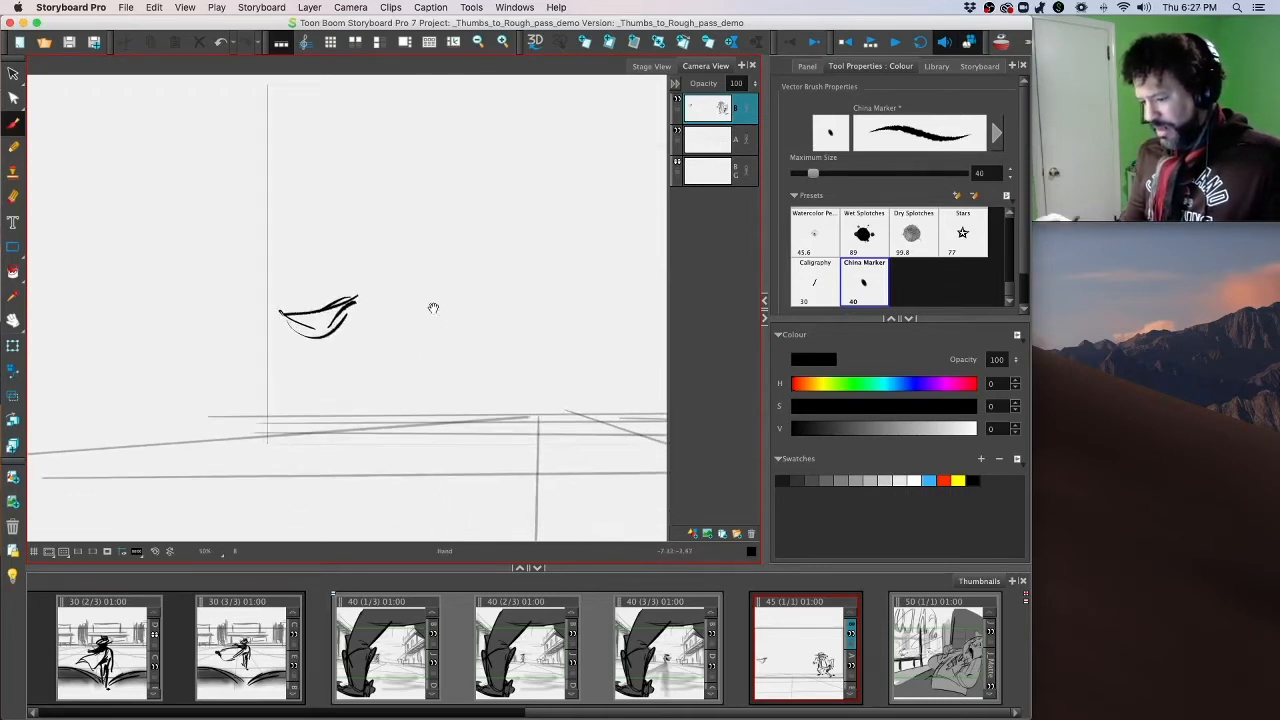
pyautogui.moveTo(346, 277)
pyautogui.mouseDown()
pyautogui.moveTo(381, 279)
pyautogui.moveTo(361, 265)
pyautogui.moveTo(373, 267)
pyautogui.moveTo(310, 290)
pyautogui.mouseUp()
pyautogui.moveTo(314, 287)
pyautogui.mouseDown()
pyautogui.moveTo(355, 348)
pyautogui.moveTo(358, 336)
pyautogui.moveTo(358, 420)
pyautogui.mouseUp()
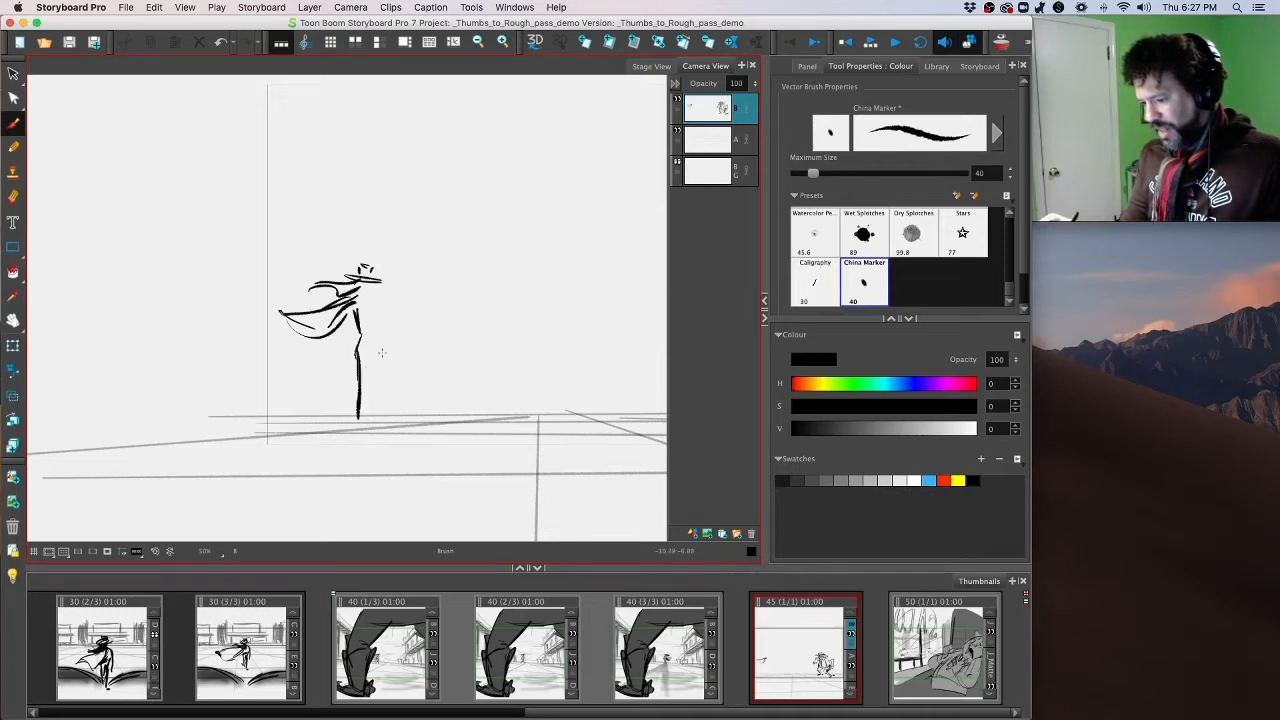
# Step: Draw the gunslinger's coat lines and hanging arm, and darken the scarf and the area under the hat
pyautogui.moveTo(359, 300); pyautogui.dragTo(347, 375)
pyautogui.press('super+z')
pyautogui.moveTo(351, 329)
pyautogui.mouseDown()
pyautogui.moveTo(347, 375)
pyautogui.moveTo(360, 306)
pyautogui.moveTo(388, 340)
pyautogui.moveTo(375, 350)
pyautogui.mouseUp()
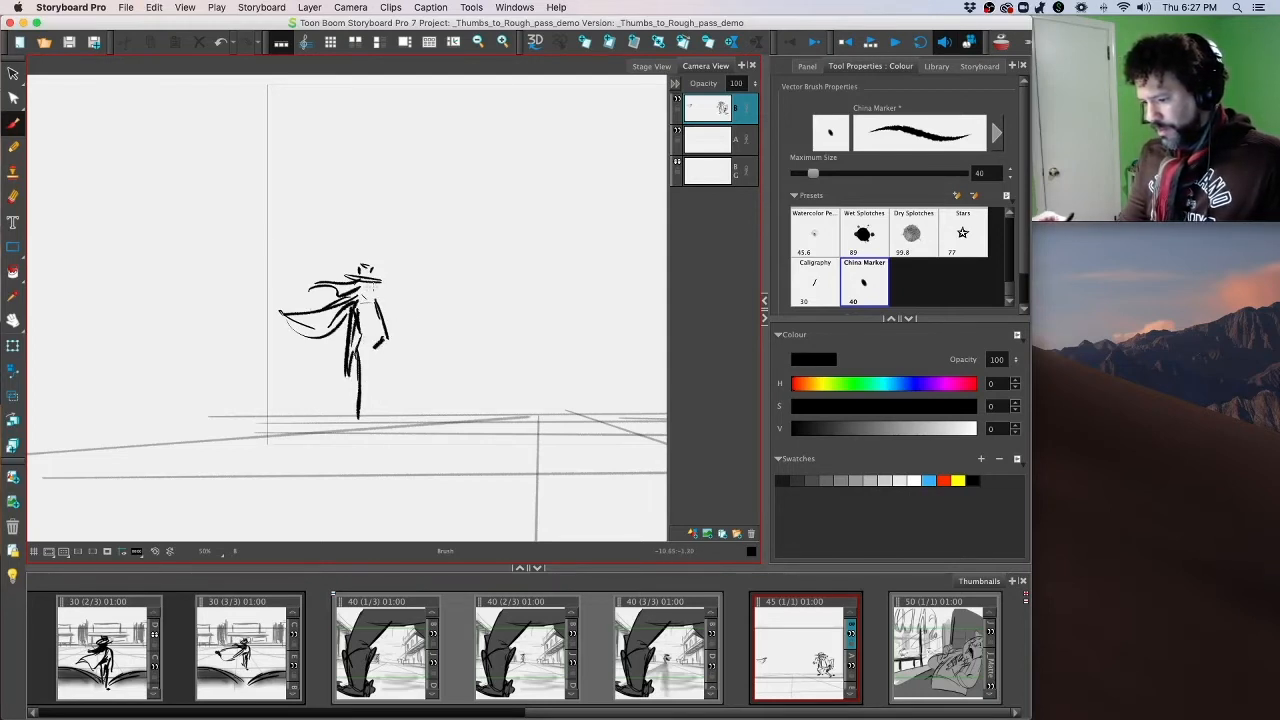
pyautogui.moveTo(374, 282)
pyautogui.mouseDown()
pyautogui.moveTo(373, 294)
pyautogui.moveTo(323, 287)
pyautogui.moveTo(388, 287)
pyautogui.mouseUp()
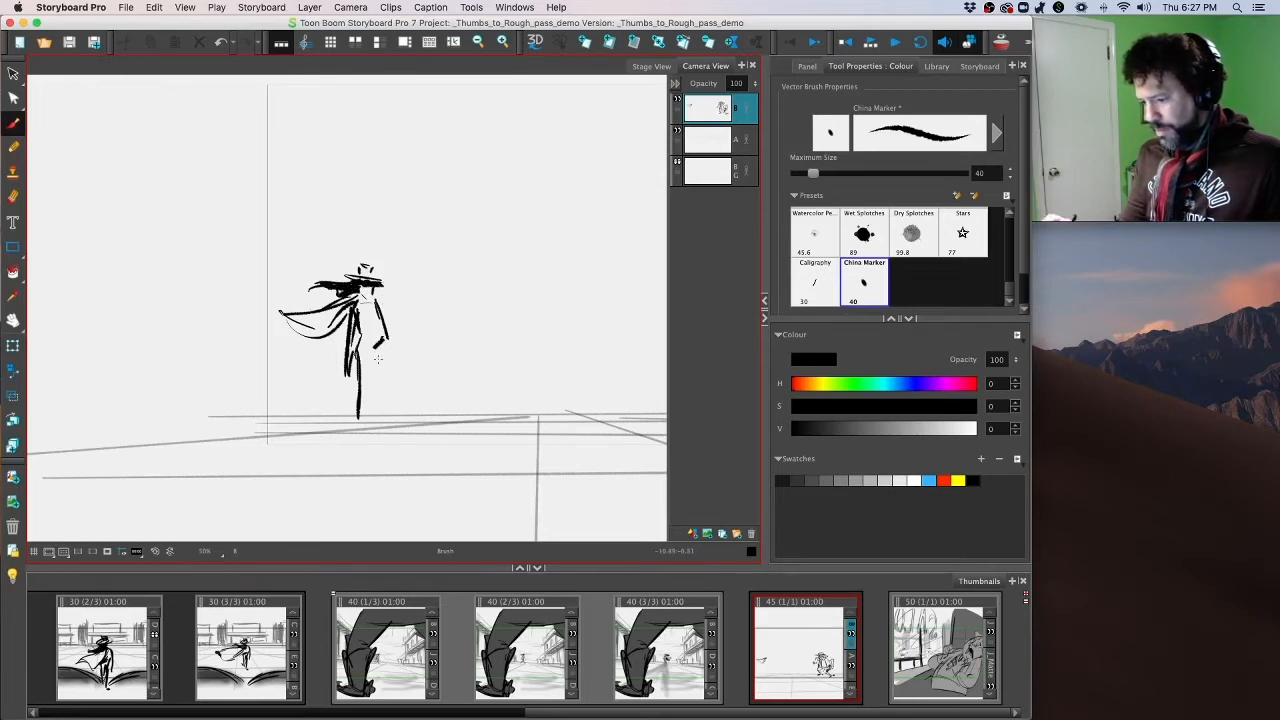
pyautogui.moveTo(377, 351); pyautogui.dragTo(391, 430)
pyautogui.press('super+z')
pyautogui.press('super+z')
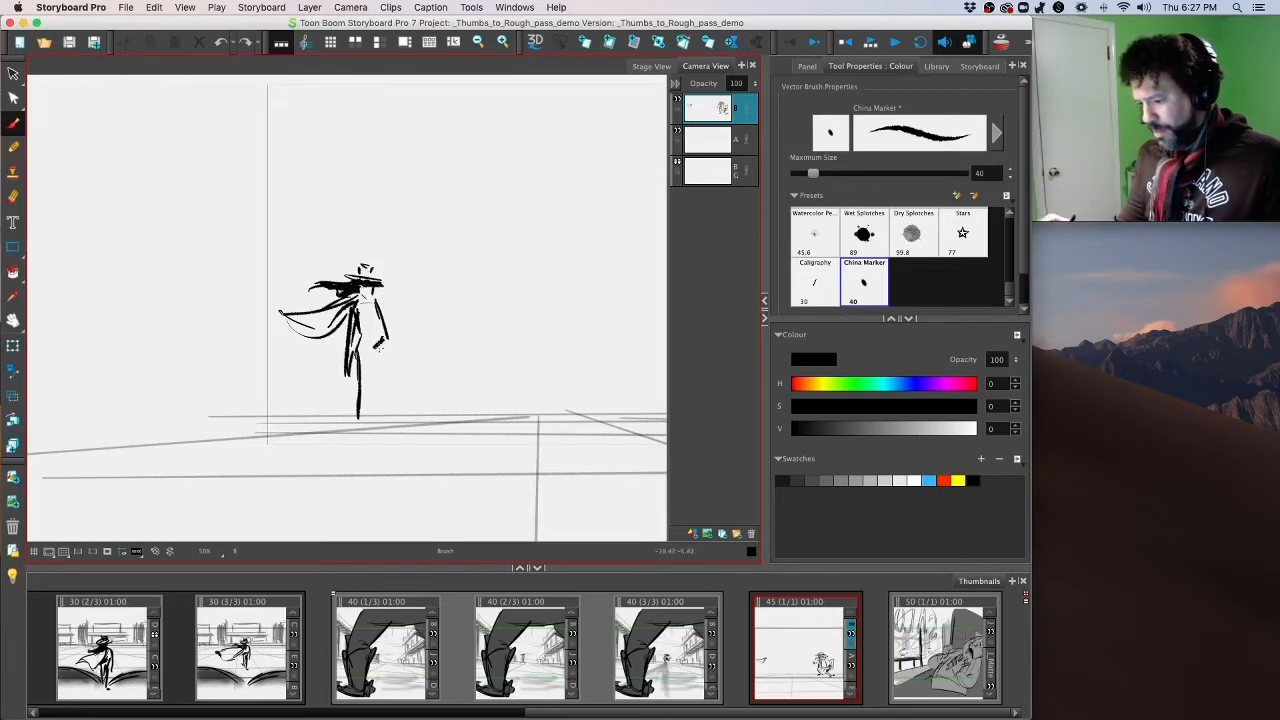
# Step: Draw the gunslinger's front leg, coat edge and boots standing on the ground lines
pyautogui.moveTo(379, 351)
pyautogui.mouseDown()
pyautogui.moveTo(361, 430)
pyautogui.moveTo(391, 430)
pyautogui.moveTo(359, 432)
pyautogui.moveTo(366, 357)
pyautogui.moveTo(361, 366)
pyautogui.mouseUp()
pyautogui.moveTo(378, 350); pyautogui.dragTo(361, 431)
pyautogui.moveTo(373, 322); pyautogui.dragTo(376, 355)
pyautogui.moveTo(375, 422); pyautogui.dragTo(389, 428)
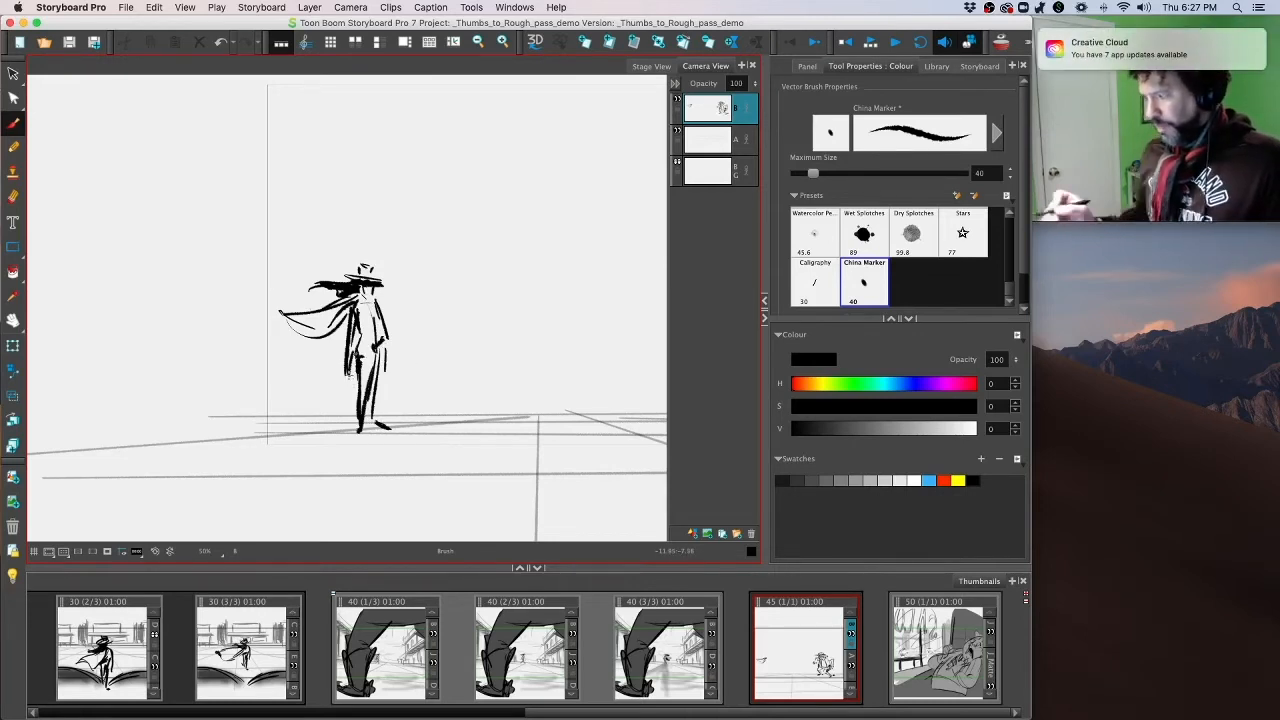
# Step: Select the gunslinger and the outlaw together and scale both figures down proportionally
pyautogui.press('2')
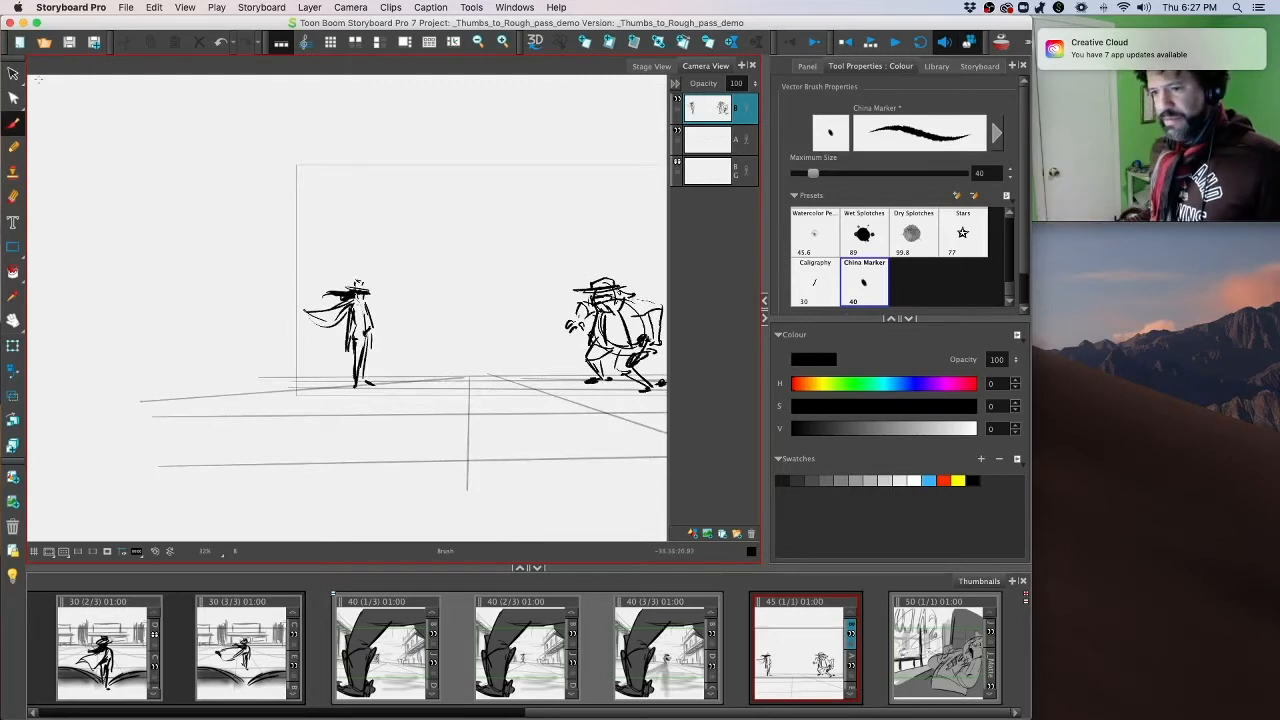
pyautogui.click(13, 75)
pyautogui.press('space')
pyautogui.moveTo(364, 241); pyautogui.dragTo(304, 238)
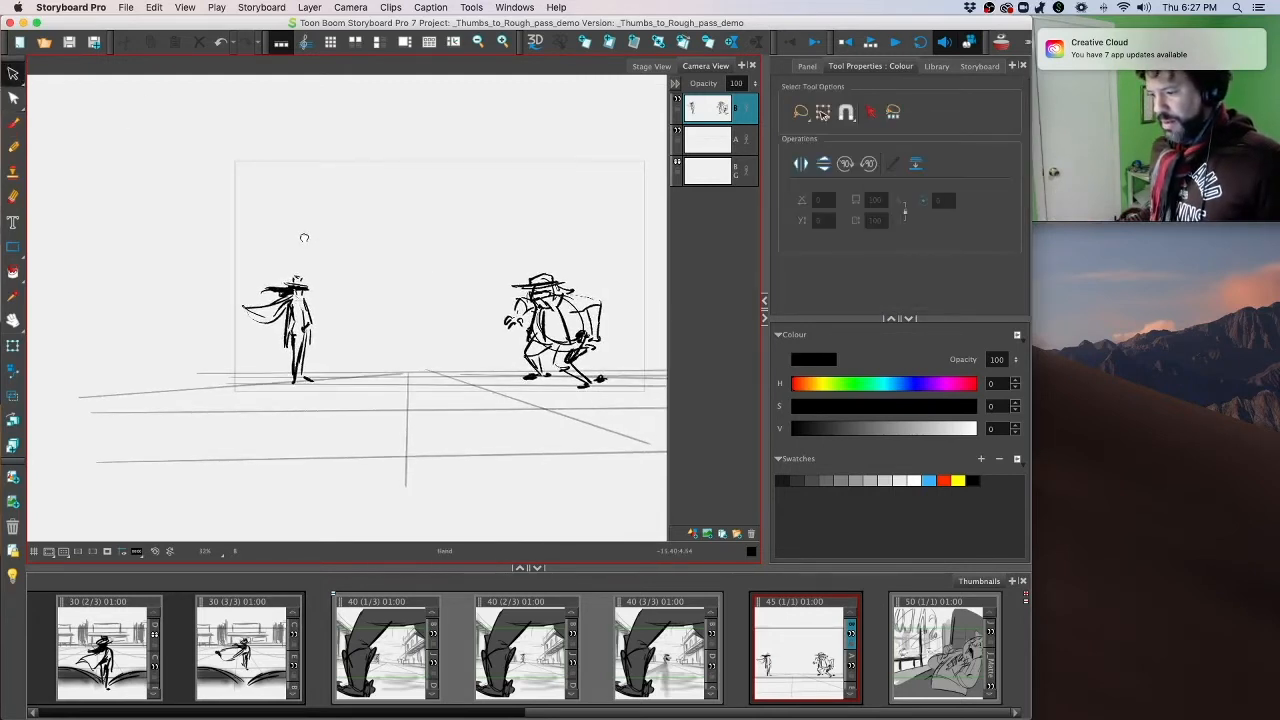
pyautogui.click(13, 75)
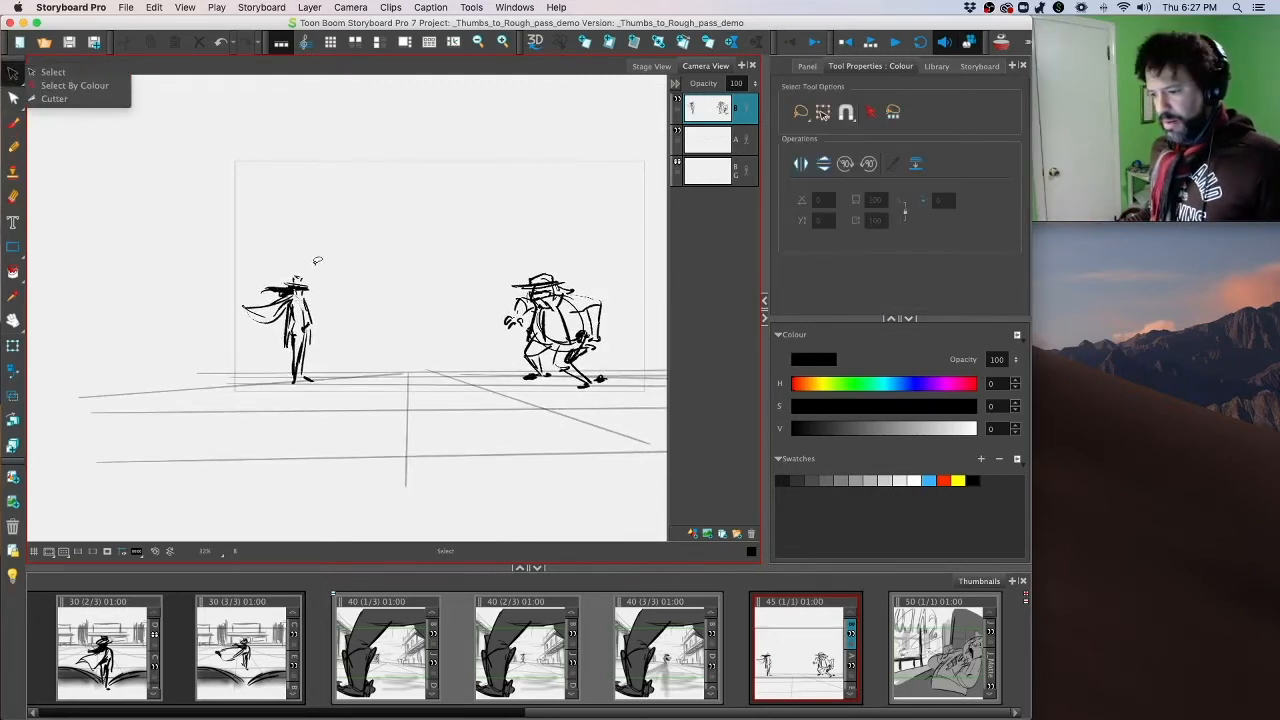
pyautogui.click(317, 261)
pyautogui.moveTo(281, 250)
pyautogui.mouseDown()
pyautogui.moveTo(445, 313)
pyautogui.moveTo(320, 272)
pyautogui.mouseUp()
pyautogui.click(318, 249)
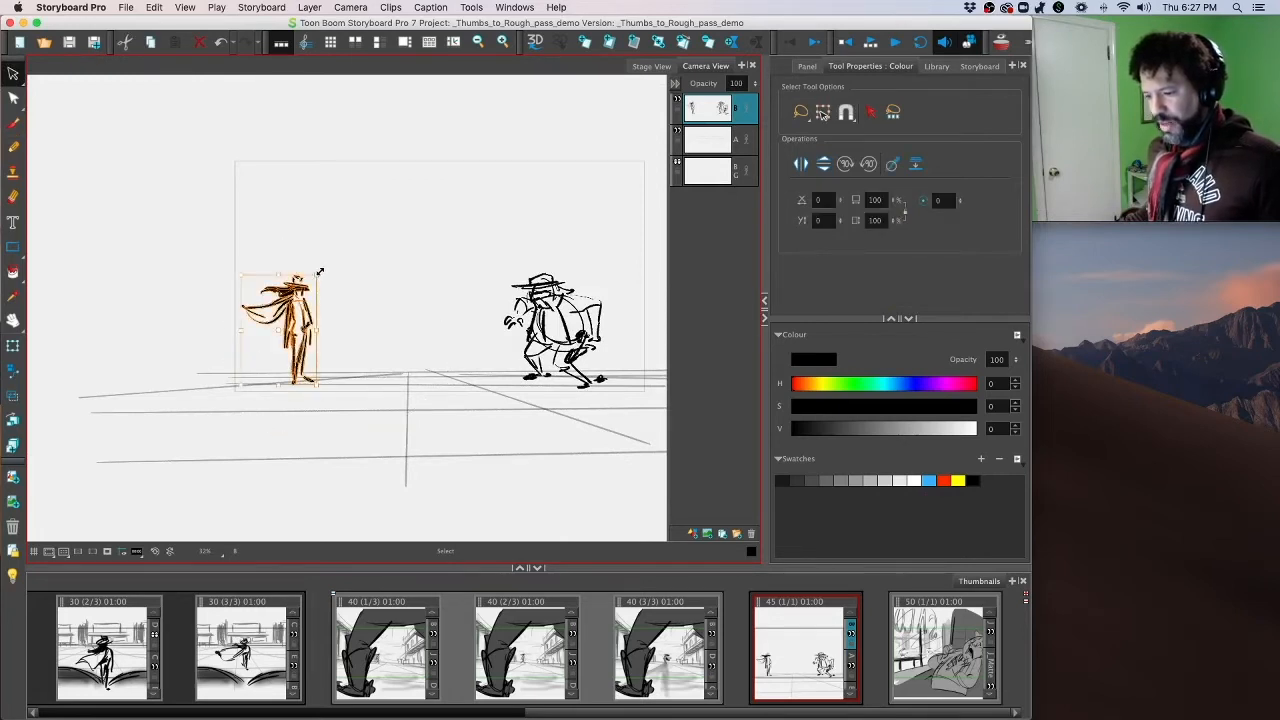
pyautogui.press('1')
pyautogui.press('1')
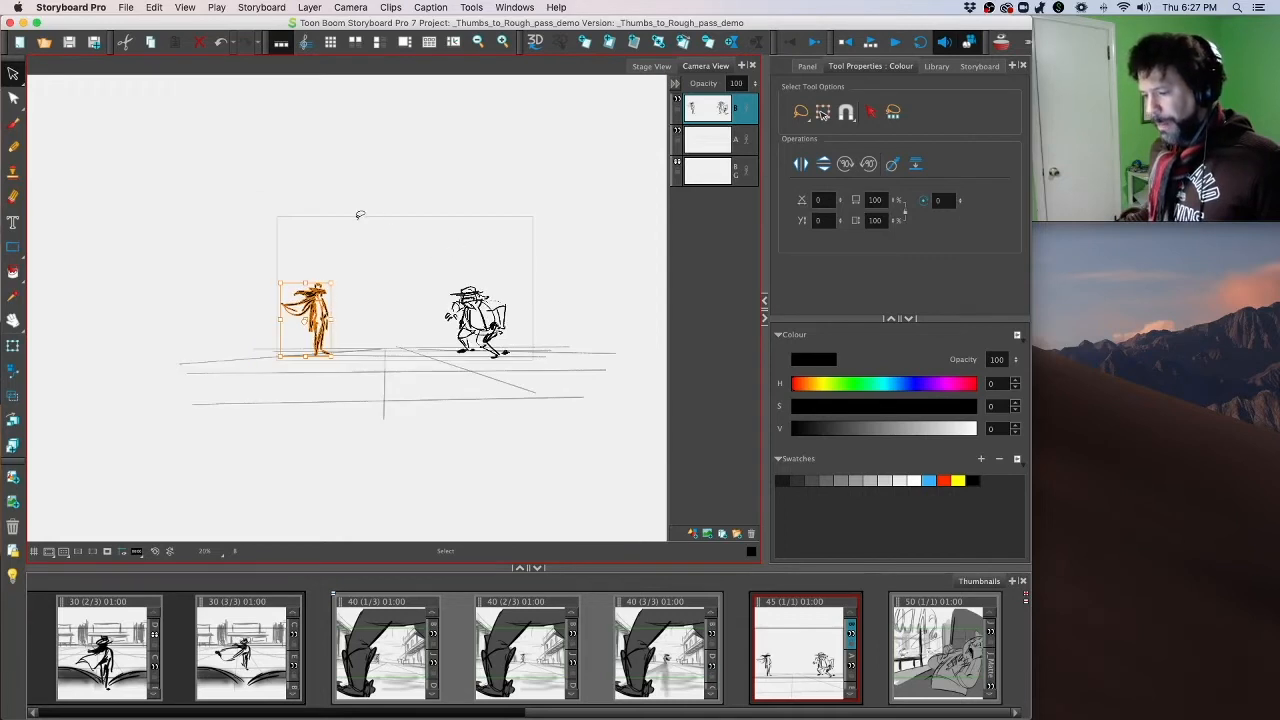
pyautogui.click(361, 215)
pyautogui.moveTo(334, 219); pyautogui.dragTo(627, 327)
pyautogui.moveTo(507, 284); pyautogui.dragTo(465, 299)
# Step: Reposition the two reduced figures on the ground, with the outlaw near the frame's right edge and the gunslinger near its left edge
pyautogui.moveTo(386, 338); pyautogui.dragTo(404, 335)
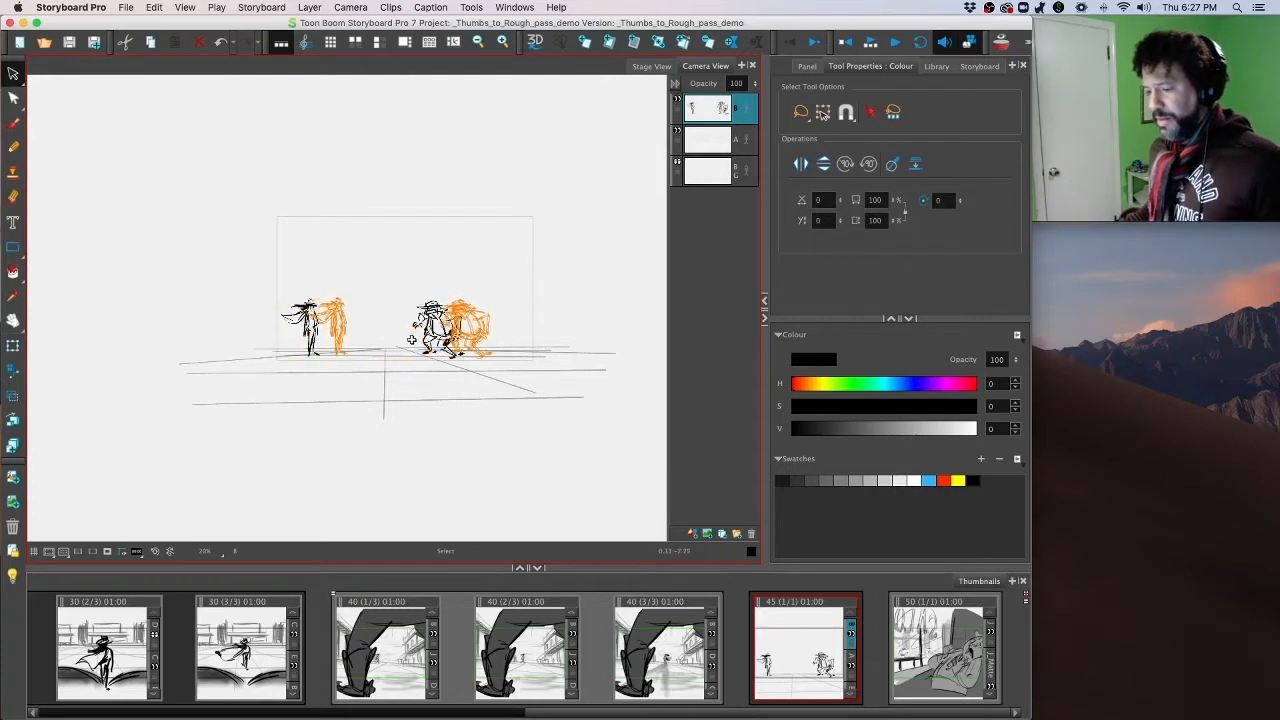
pyautogui.moveTo(445, 285)
pyautogui.mouseDown()
pyautogui.moveTo(471, 271)
pyautogui.moveTo(512, 343)
pyautogui.mouseUp()
pyautogui.click(586, 316)
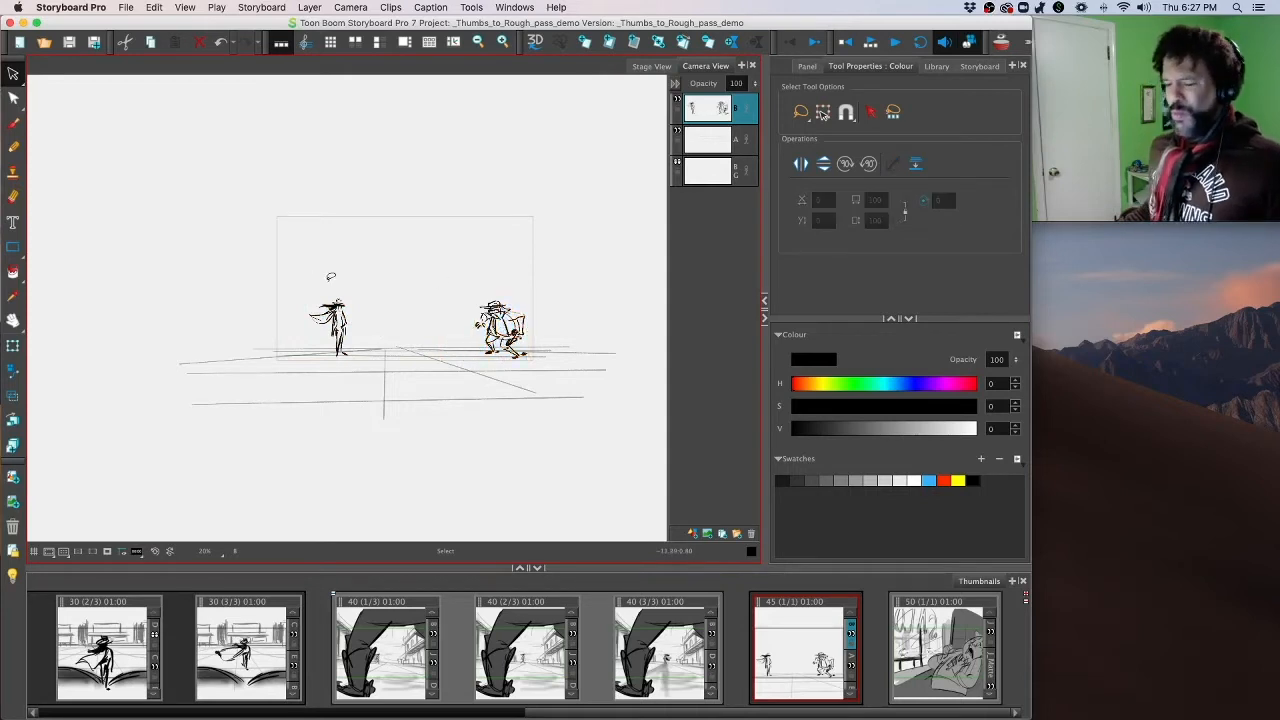
pyautogui.moveTo(330, 277)
pyautogui.mouseDown()
pyautogui.moveTo(290, 345)
pyautogui.moveTo(347, 343)
pyautogui.moveTo(308, 326)
pyautogui.mouseUp()
pyautogui.click(575, 289)
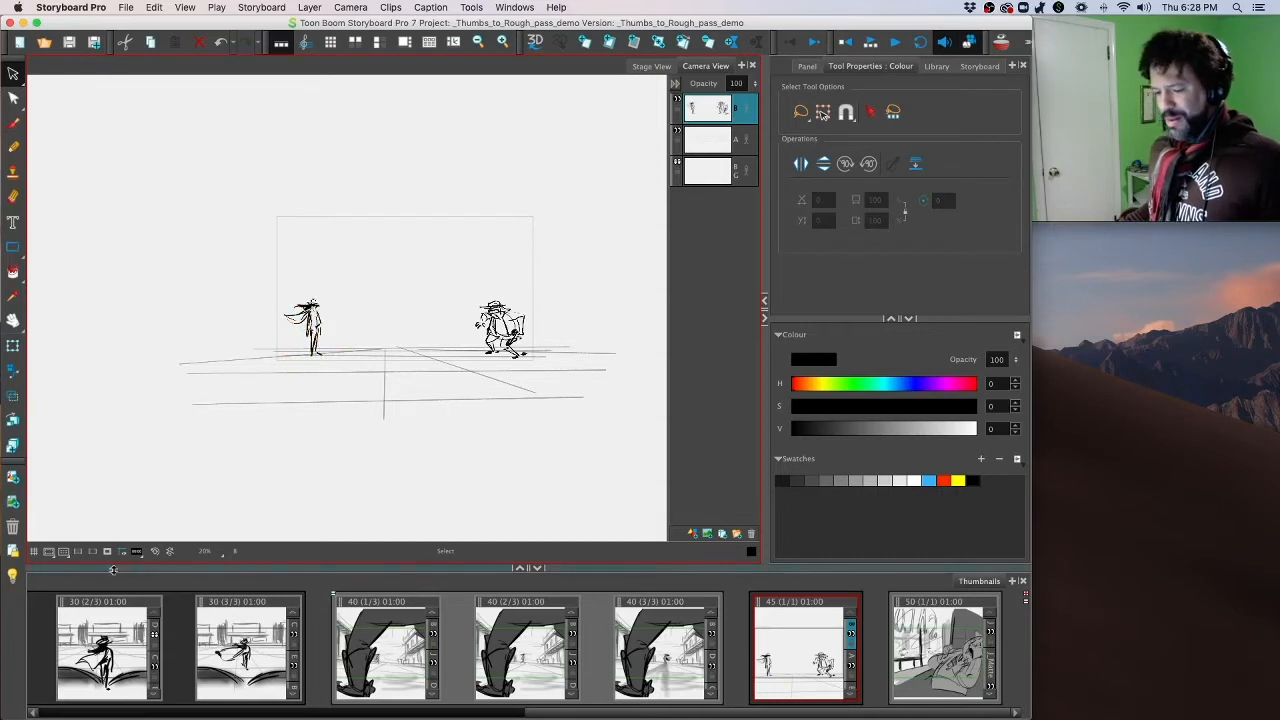
# Step: Mask the area outside the camera frame and shift the camera down to -2 vertically to include more ground
pyautogui.click(107, 551)
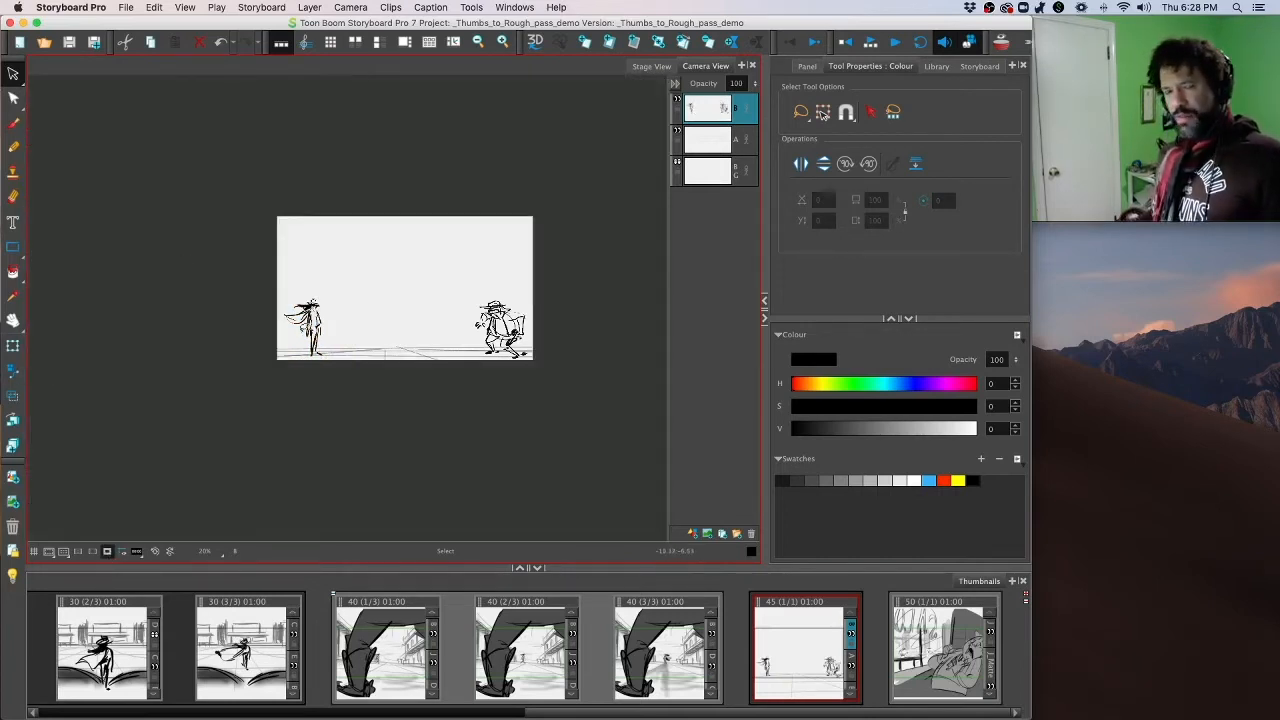
pyautogui.click(13, 370)
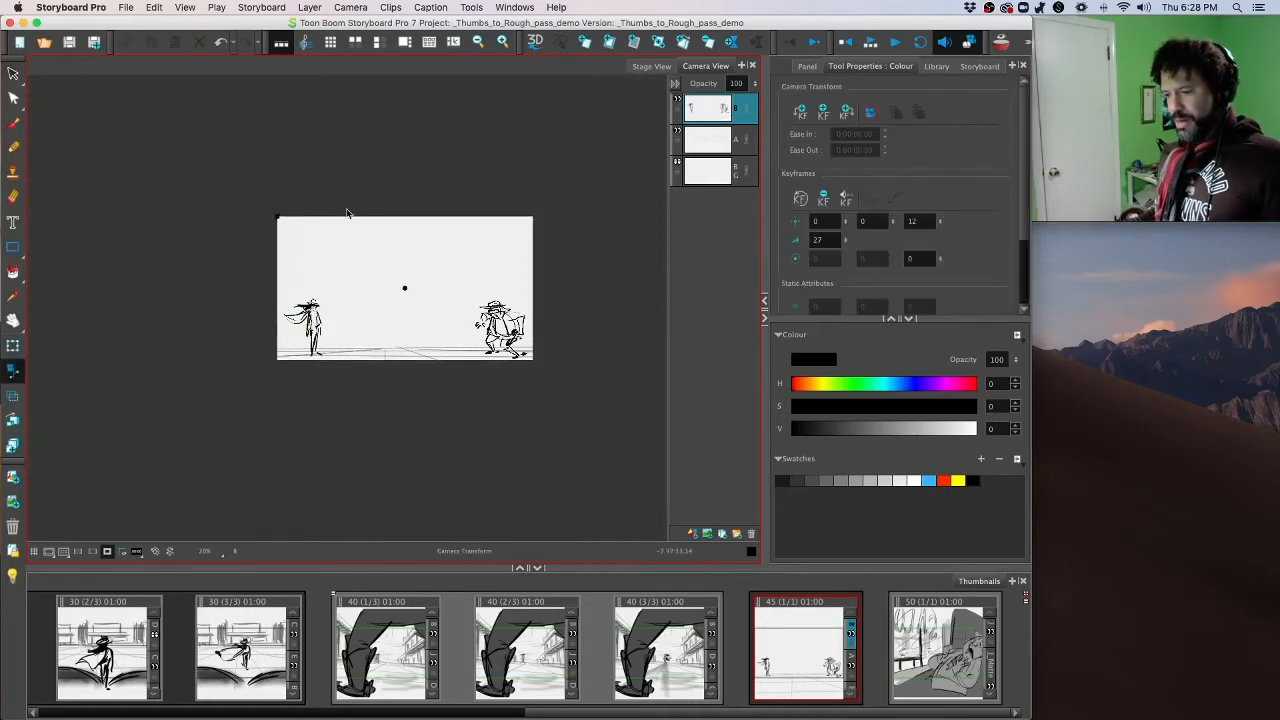
pyautogui.moveTo(343, 216); pyautogui.dragTo(344, 229)
pyautogui.click(721, 103)
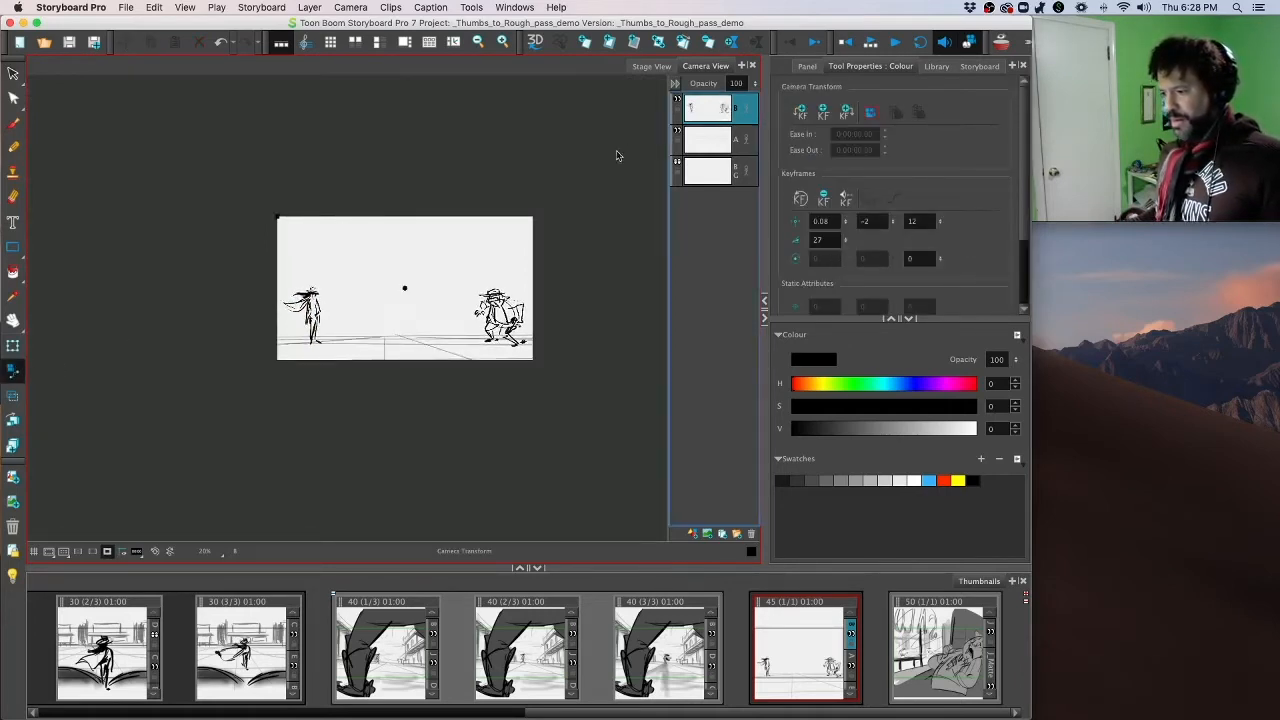
# Step: Pull the scene 45 camera back to a depth of 15.18 and set its vertical position to -1.16
pyautogui.click(416, 264)
pyautogui.moveTo(279, 216); pyautogui.dragTo(219, 210)
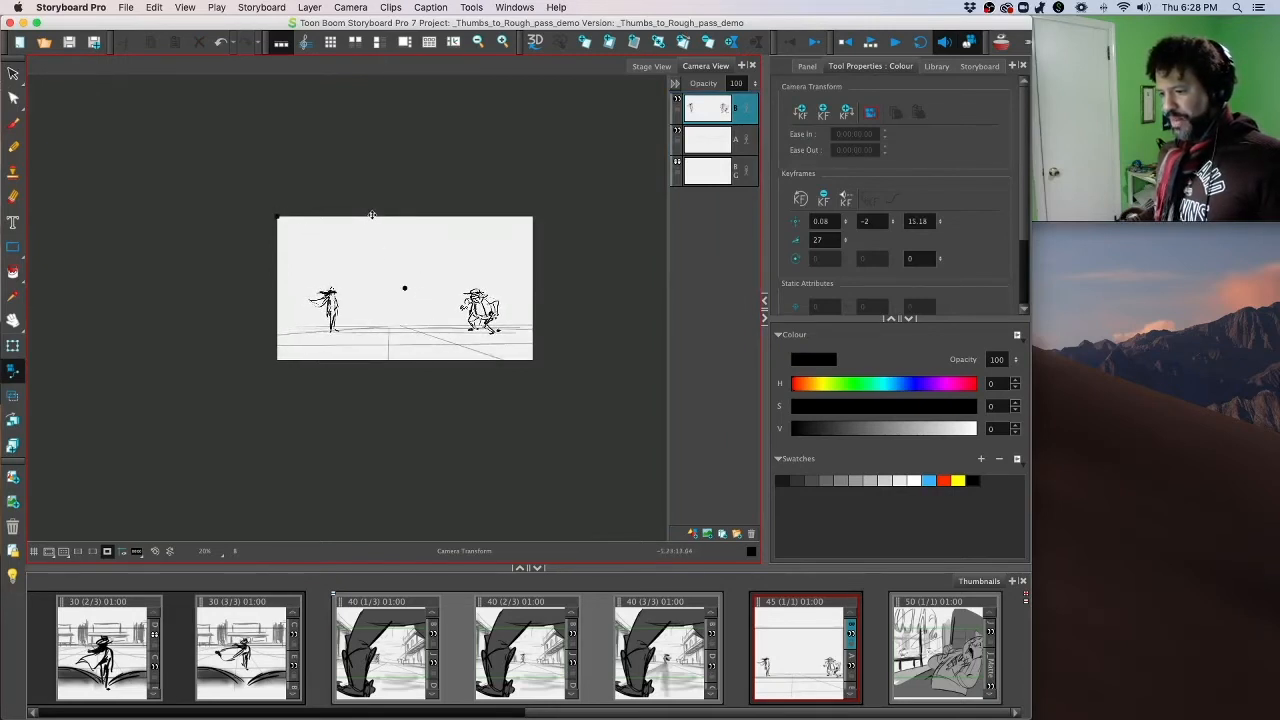
pyautogui.moveTo(371, 215); pyautogui.dragTo(371, 210)
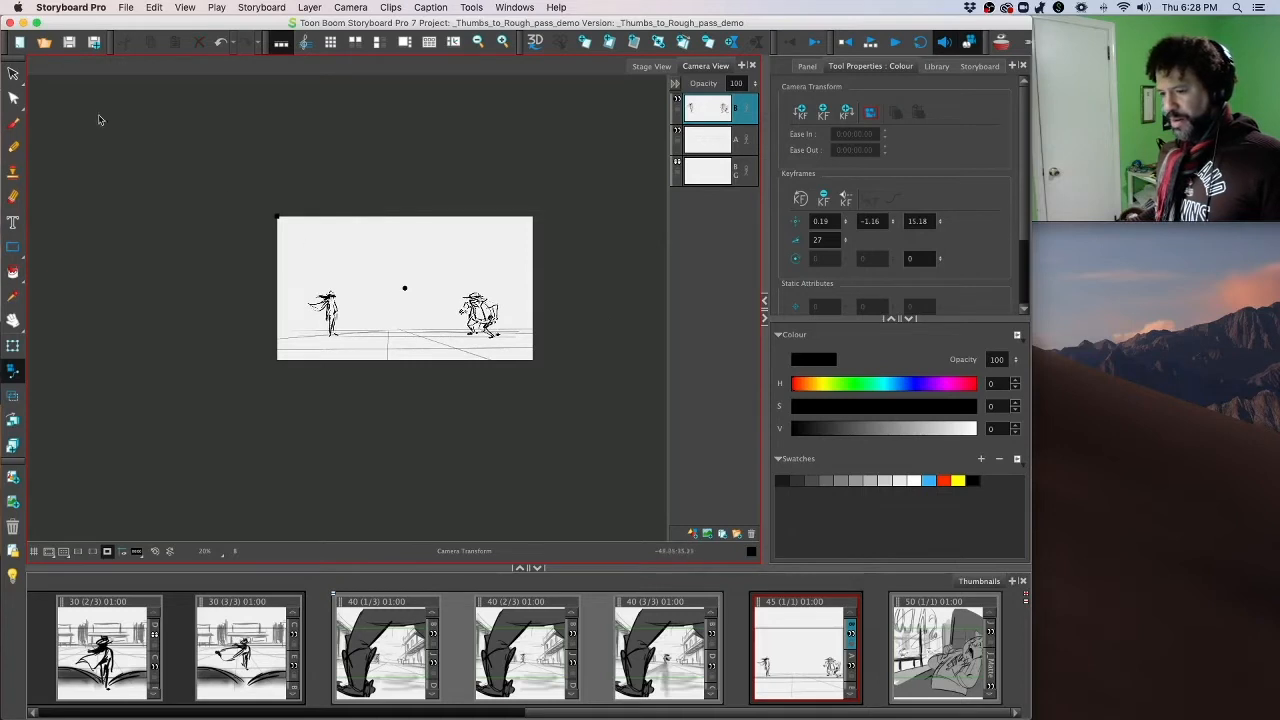
pyautogui.click(13, 73)
# Step: Compare the scene 45 framing with the preceding scene 40 panels by flipping back and forth between them
pyautogui.press('Left')
pyautogui.press('Left')
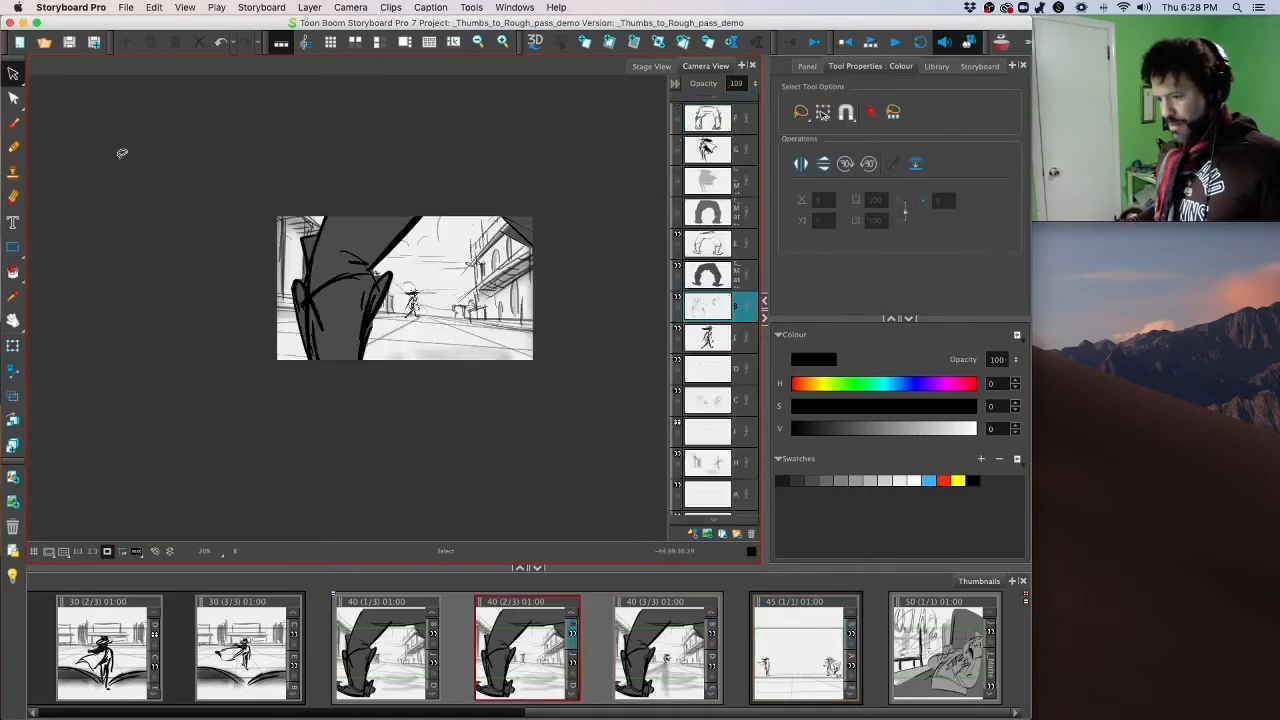
pyautogui.press('Right')
pyautogui.press('Right')
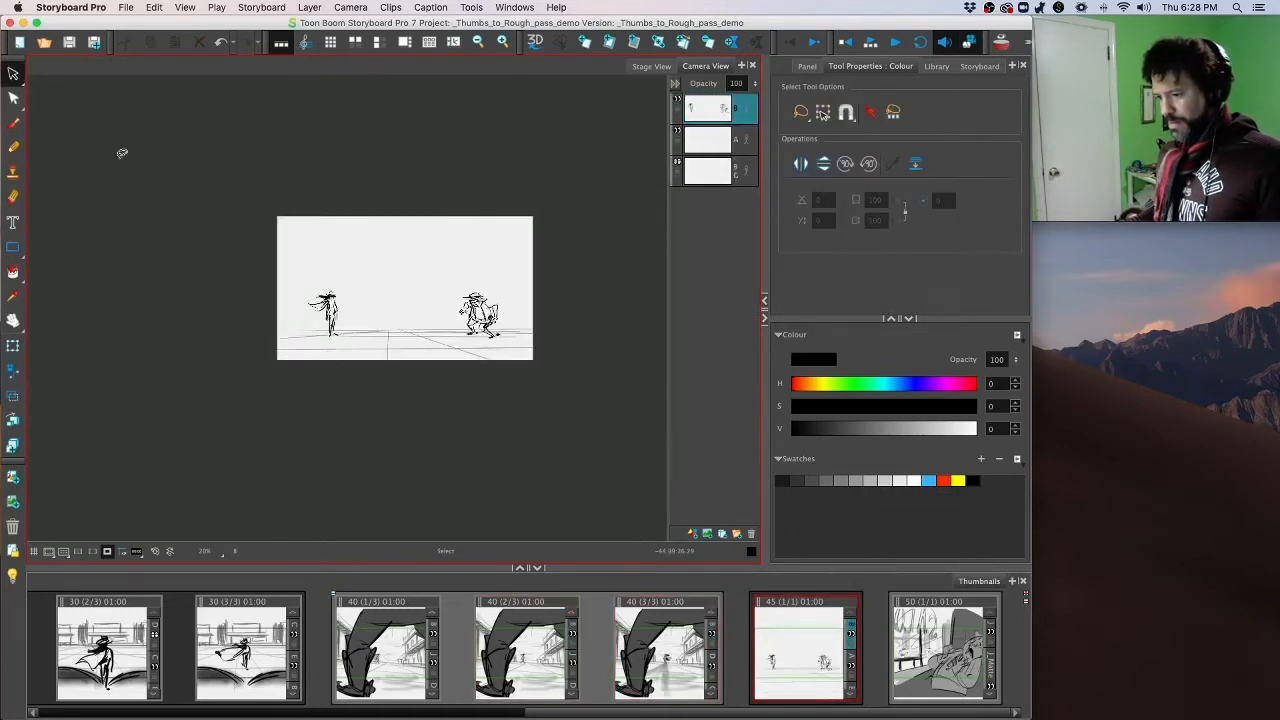
pyautogui.press('Left')
pyautogui.press('Left')
pyautogui.press('Right')
pyautogui.press('Right')
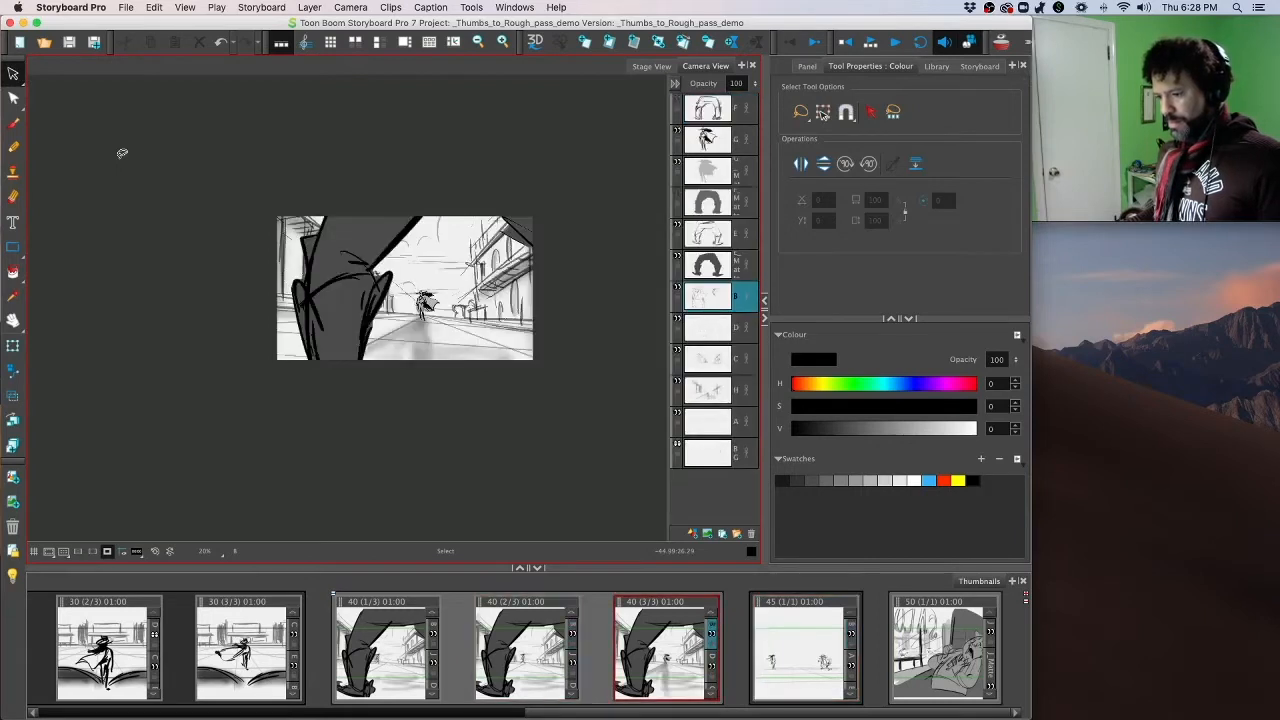
# Step: Add two vector layers to scene 45, placing the second directly above the figures' layer B, with the China Marker brush active
pyautogui.click(693, 534)
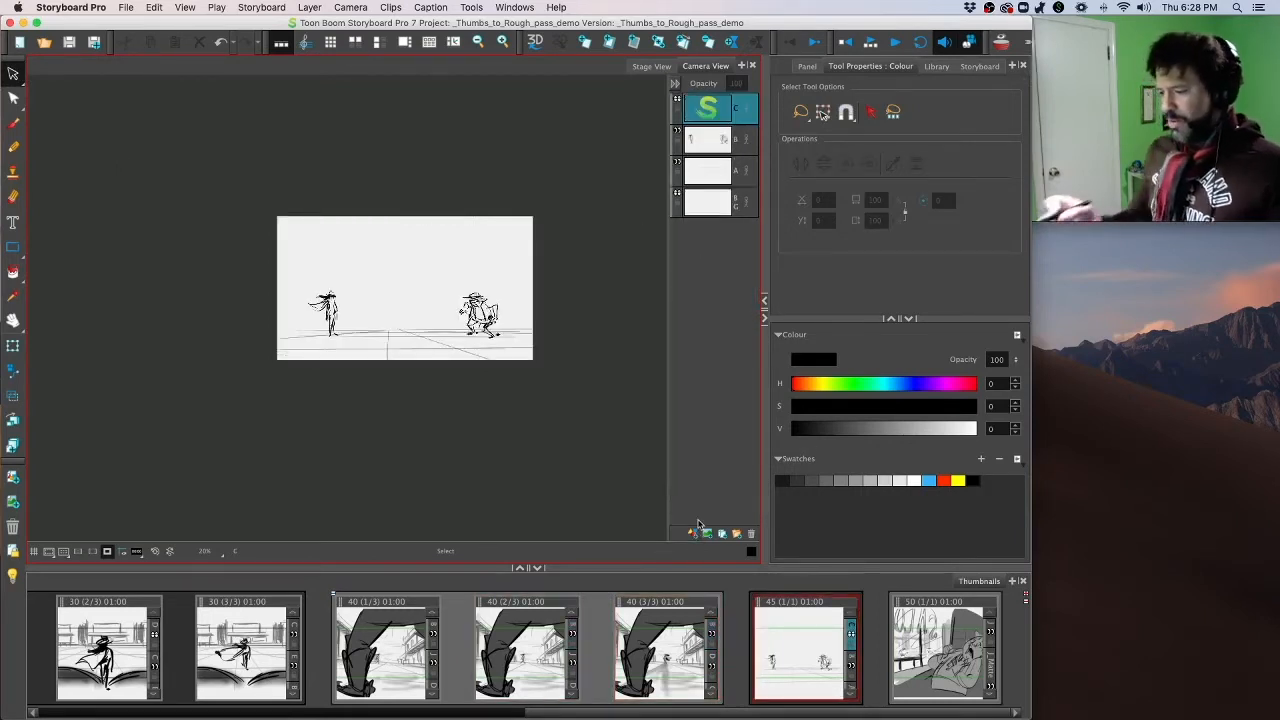
pyautogui.click(714, 142)
pyautogui.hotkey('alt', 'b')
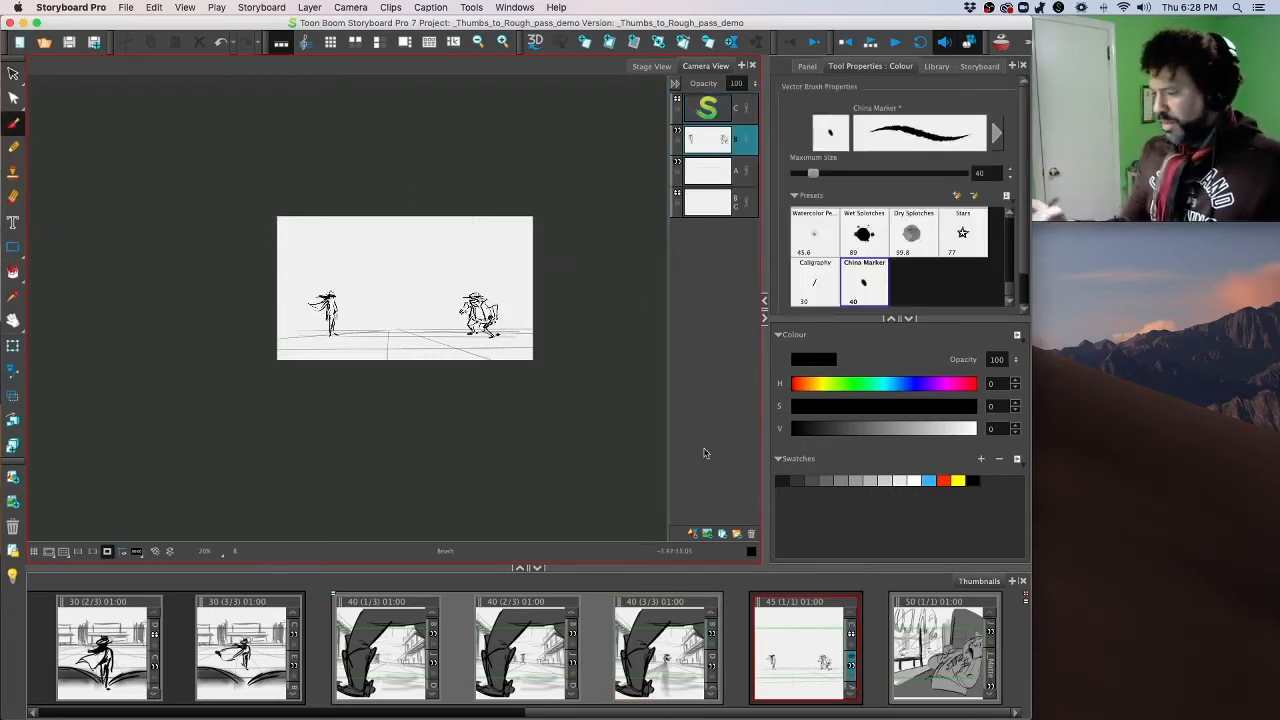
pyautogui.click(693, 534)
# Step: Unmask the area outside the frame and draw two tall foreground posts between the figures, extending past the frame's upper and lower edges
pyautogui.moveTo(349, 205); pyautogui.dragTo(349, 315)
pyautogui.click(121, 551)
pyautogui.moveTo(370, 200)
pyautogui.mouseDown()
pyautogui.moveTo(373, 302)
pyautogui.moveTo(372, 190)
pyautogui.moveTo(380, 200)
pyautogui.mouseUp()
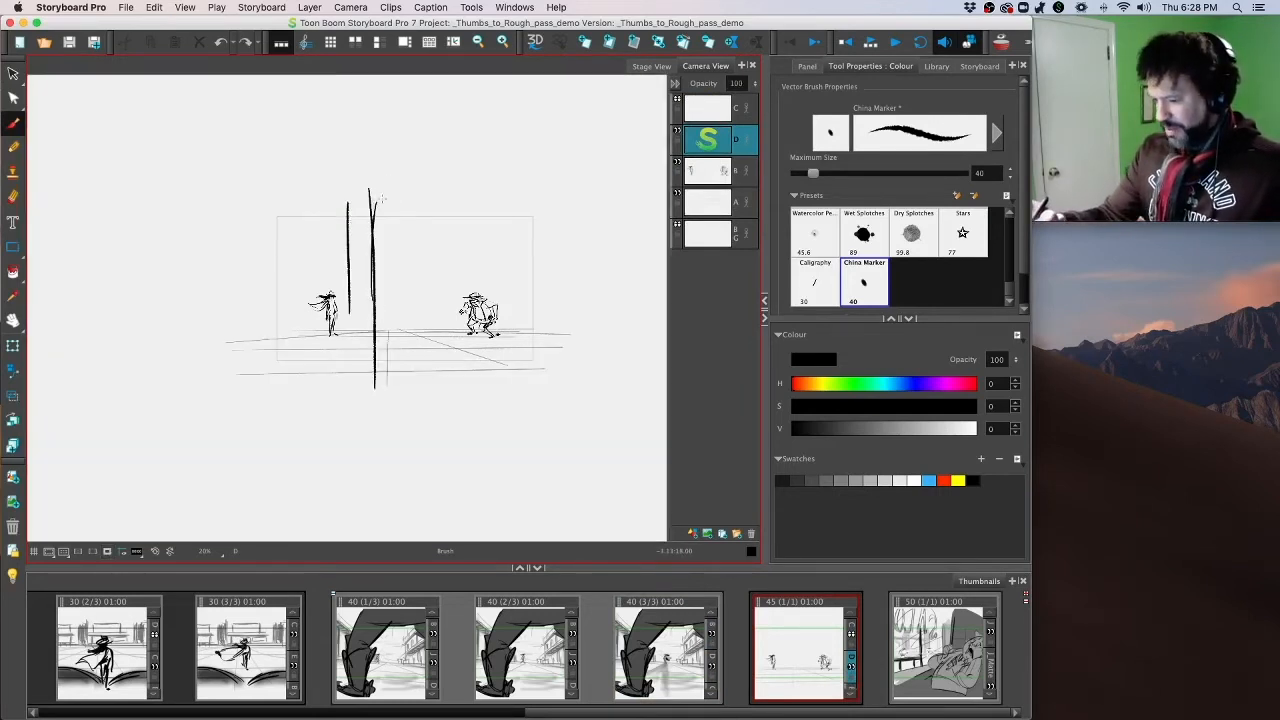
pyautogui.moveTo(376, 336)
pyautogui.mouseDown()
pyautogui.moveTo(376, 176)
pyautogui.moveTo(381, 424)
pyautogui.mouseUp()
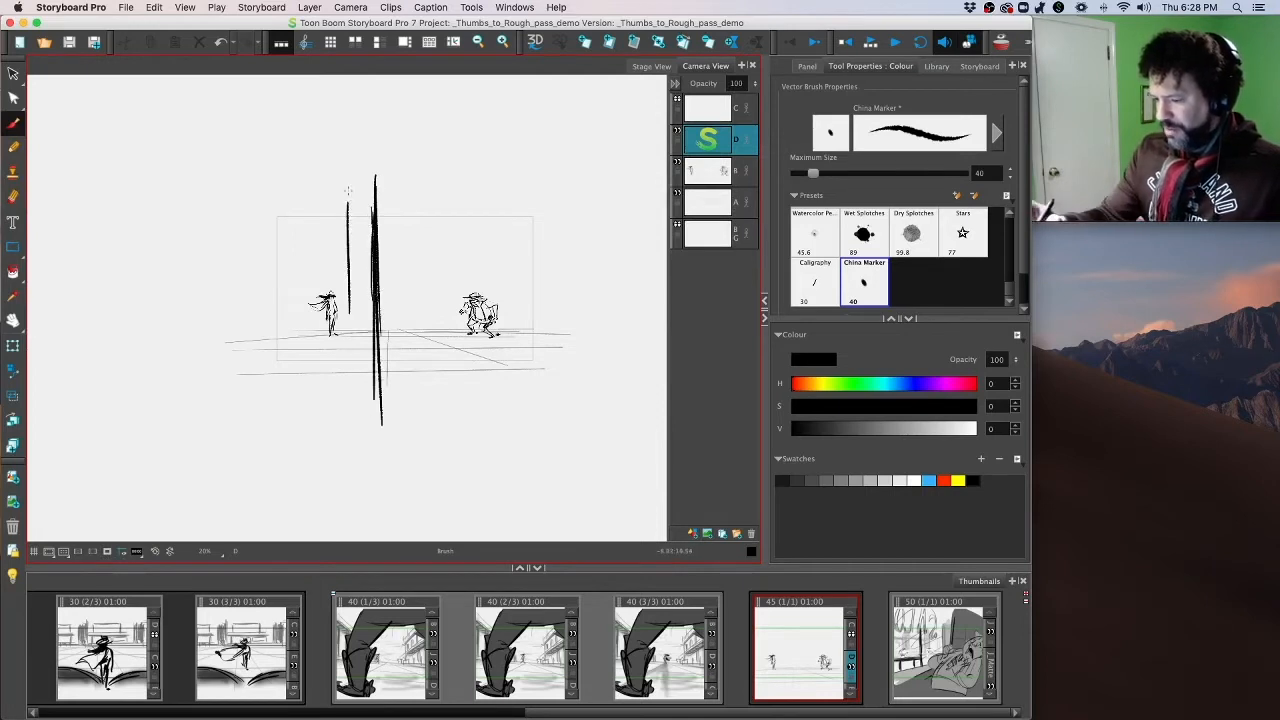
pyautogui.moveTo(348, 191); pyautogui.dragTo(352, 390)
pyautogui.moveTo(344, 216); pyautogui.dragTo(348, 382)
pyautogui.moveTo(350, 312); pyautogui.dragTo(352, 428)
pyautogui.moveTo(365, 188); pyautogui.dragTo(370, 394)
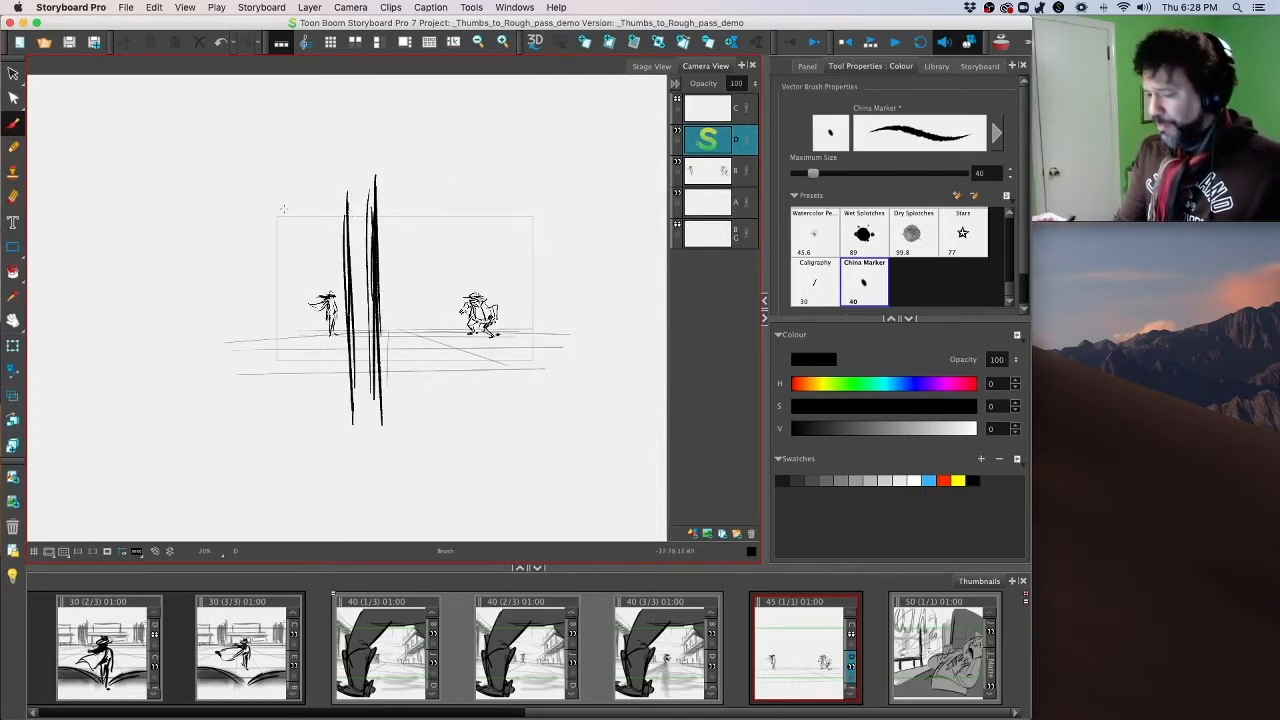
# Step: Draw a thick horizontal beam across the upper edge of the frame, crossing both posts and extending past the sides
pyautogui.moveTo(268, 218); pyautogui.dragTo(374, 218)
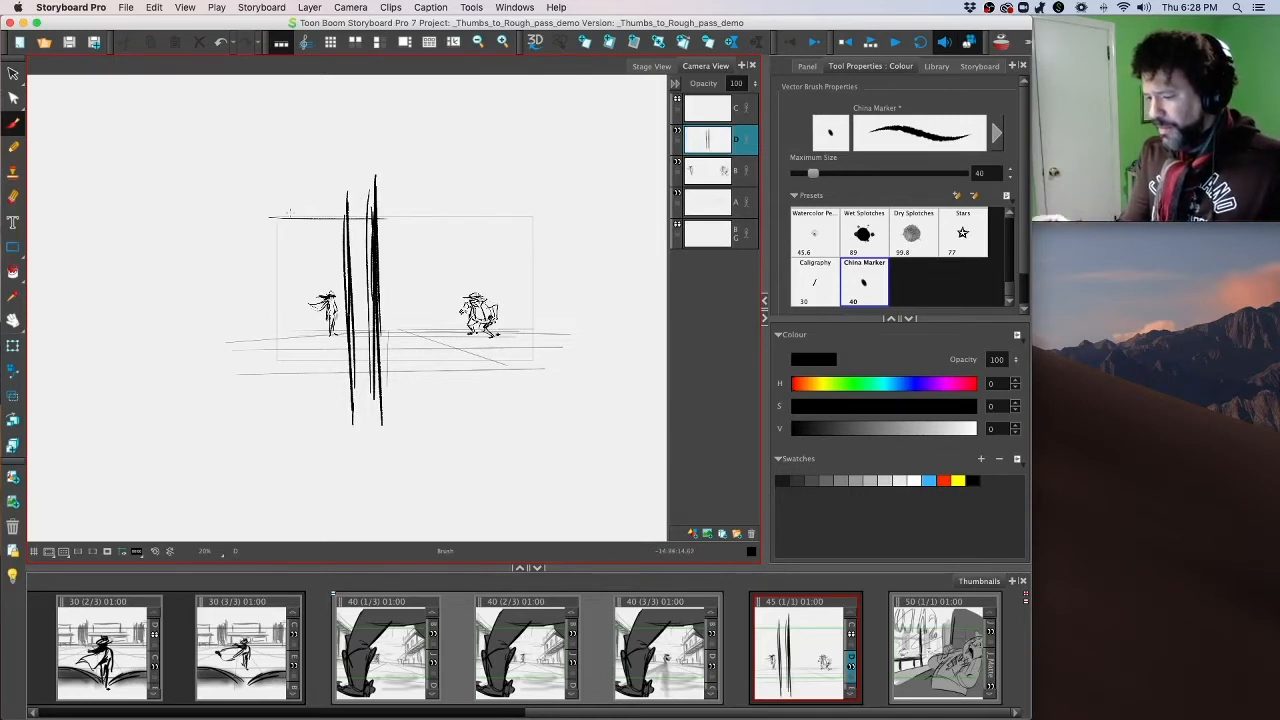
pyautogui.moveTo(264, 219); pyautogui.dragTo(628, 229)
pyautogui.press('super+z')
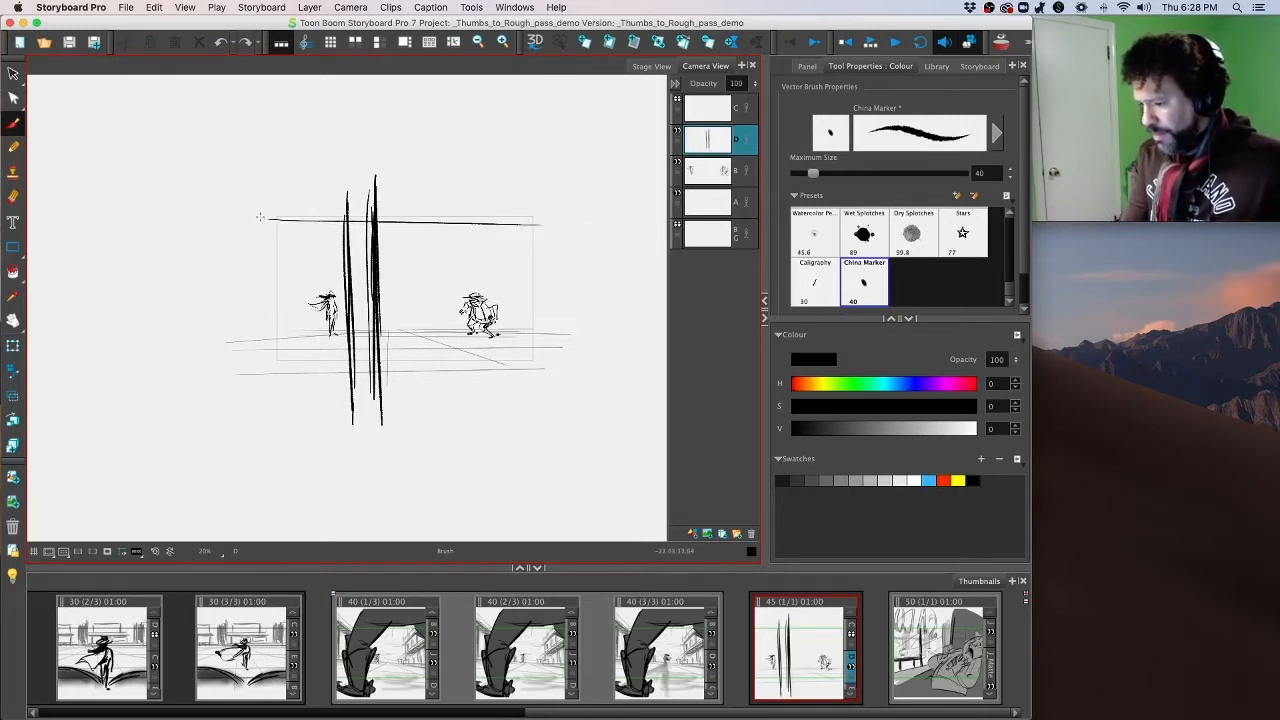
pyautogui.moveTo(262, 217); pyautogui.dragTo(576, 224)
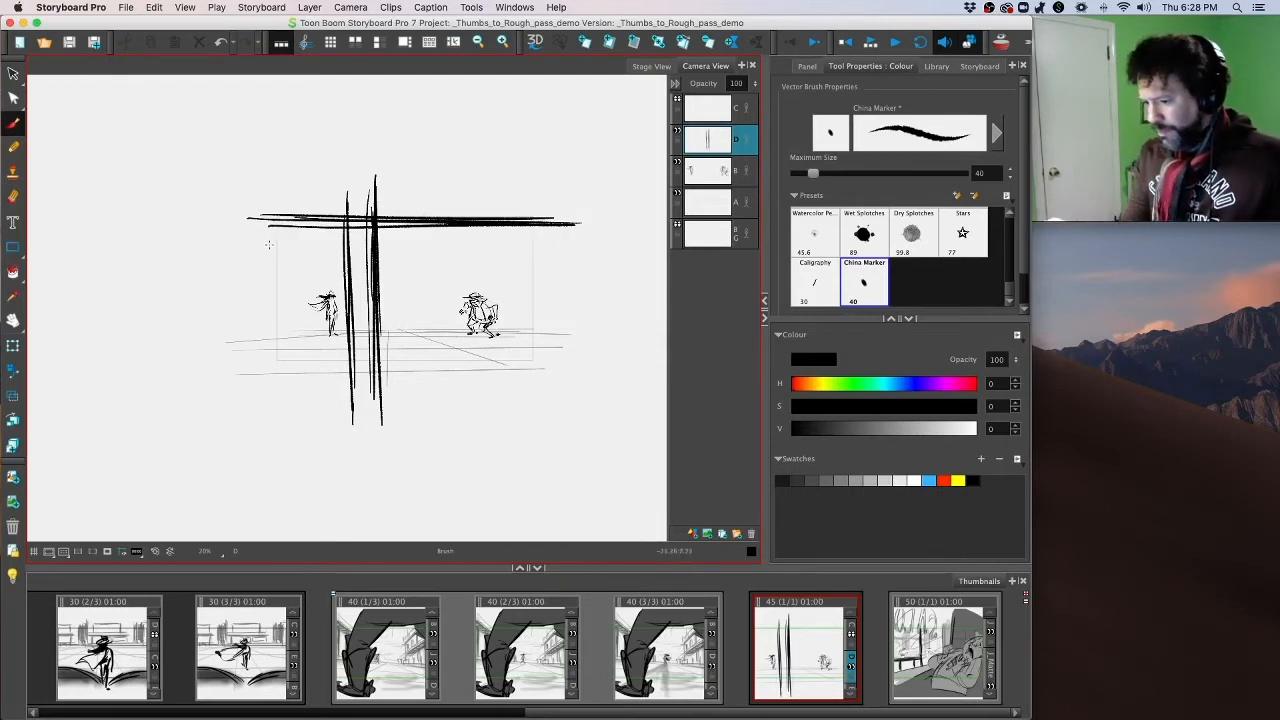
# Step: Rough in the building behind the gunslinger with vertical supports, a roof edge, an awning line and a ground line
pyautogui.moveTo(310, 241); pyautogui.dragTo(312, 345)
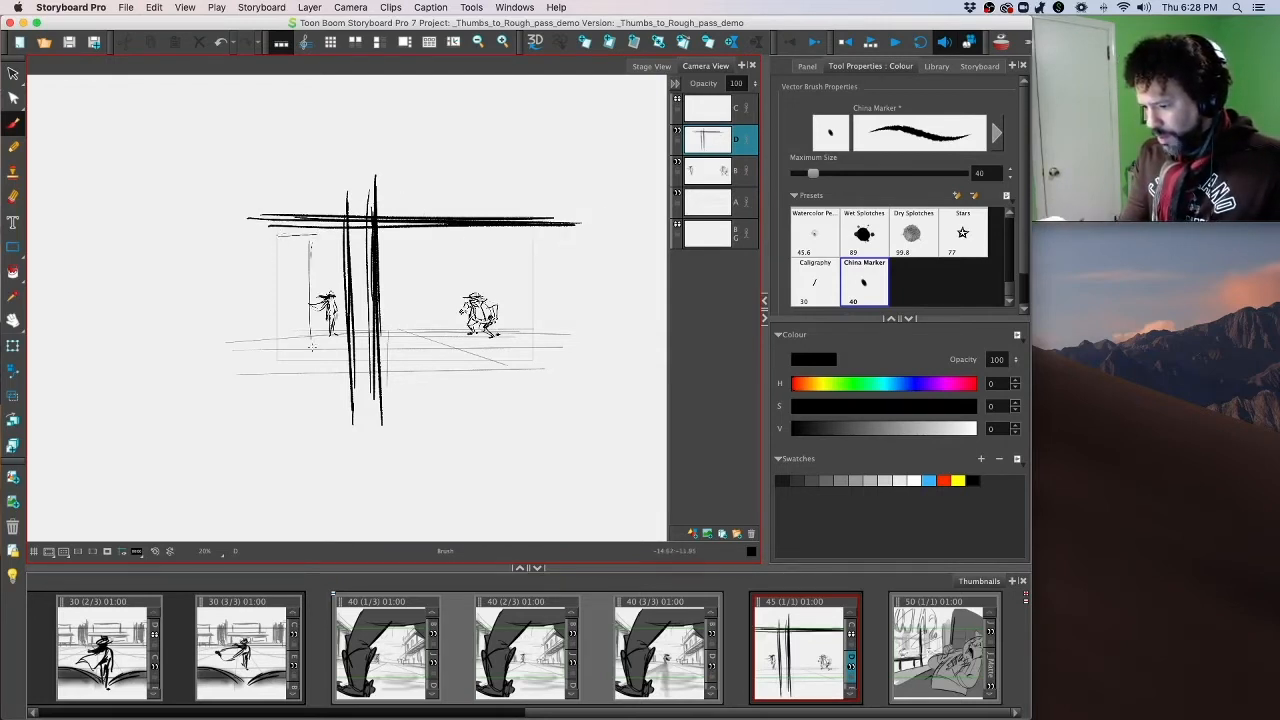
pyautogui.moveTo(305, 240)
pyautogui.mouseDown()
pyautogui.moveTo(304, 345)
pyautogui.moveTo(348, 333)
pyautogui.moveTo(330, 333)
pyautogui.moveTo(456, 337)
pyautogui.mouseUp()
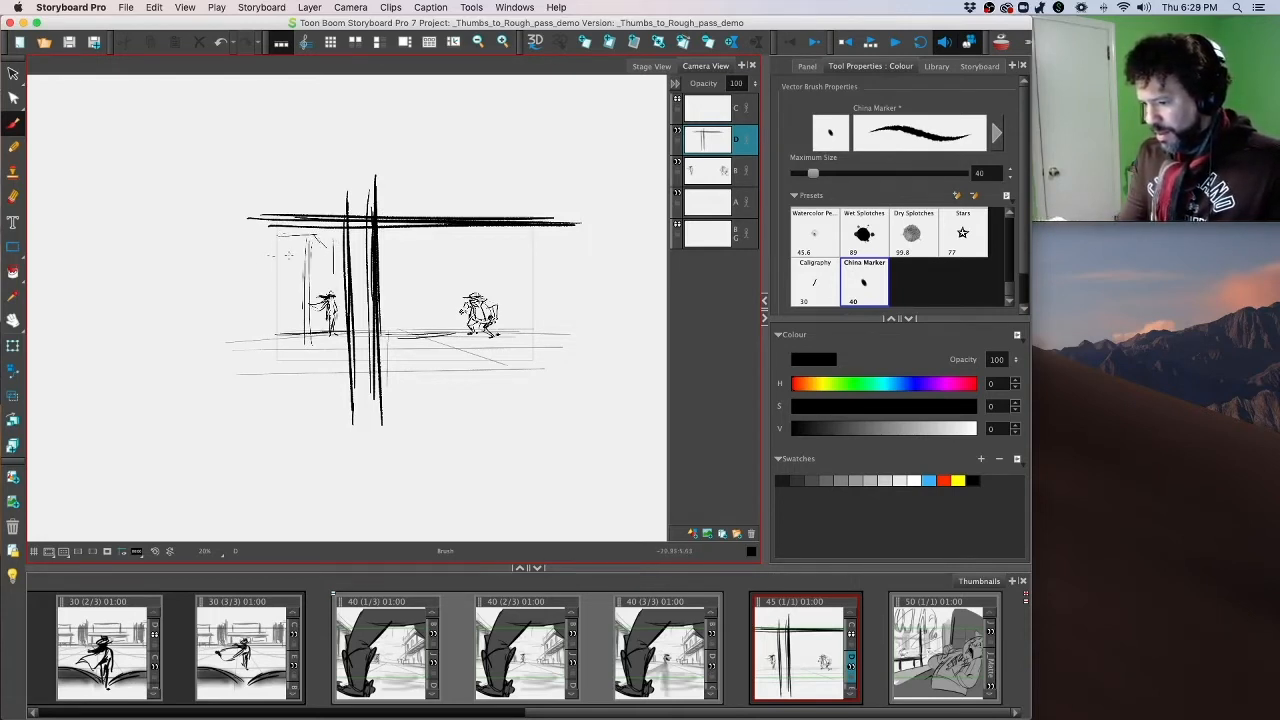
pyautogui.moveTo(277, 263); pyautogui.dragTo(317, 261)
pyautogui.moveTo(311, 260); pyautogui.dragTo(336, 277)
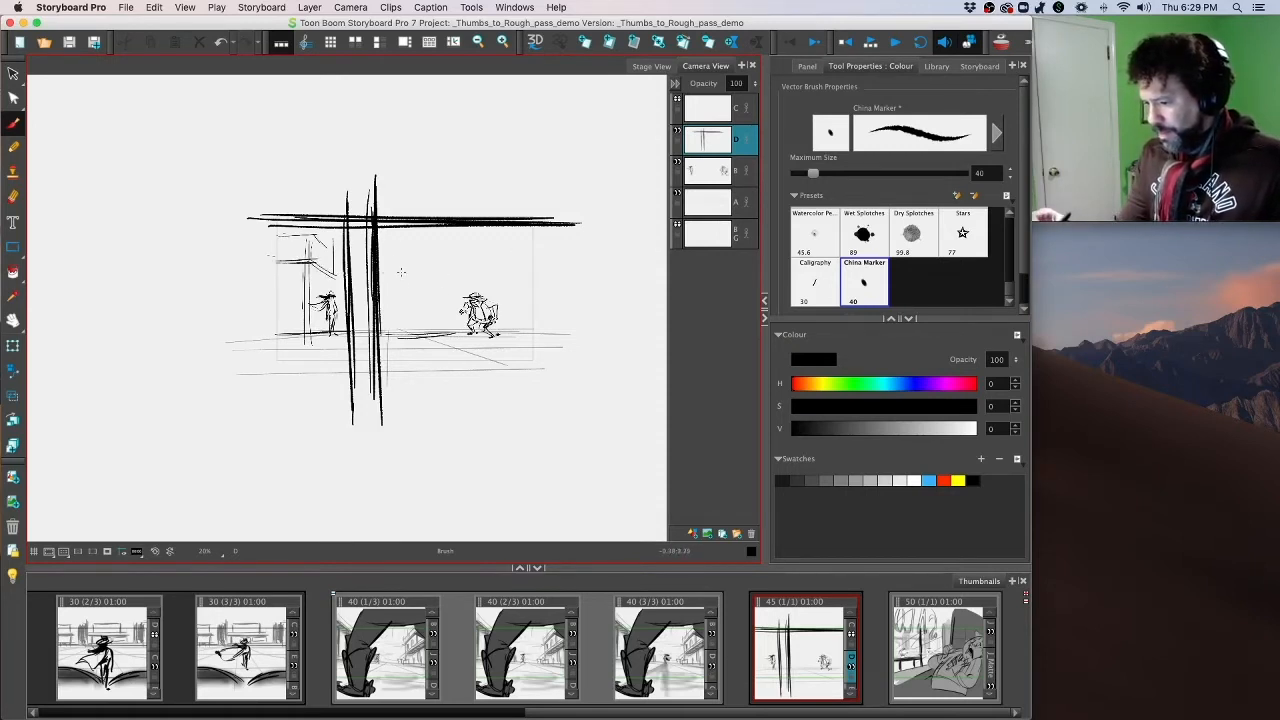
# Step: Sketch the storefront with arched doors between the posts and the outlaw, plus the corner building and ground line behind him
pyautogui.moveTo(404, 241); pyautogui.dragTo(426, 241)
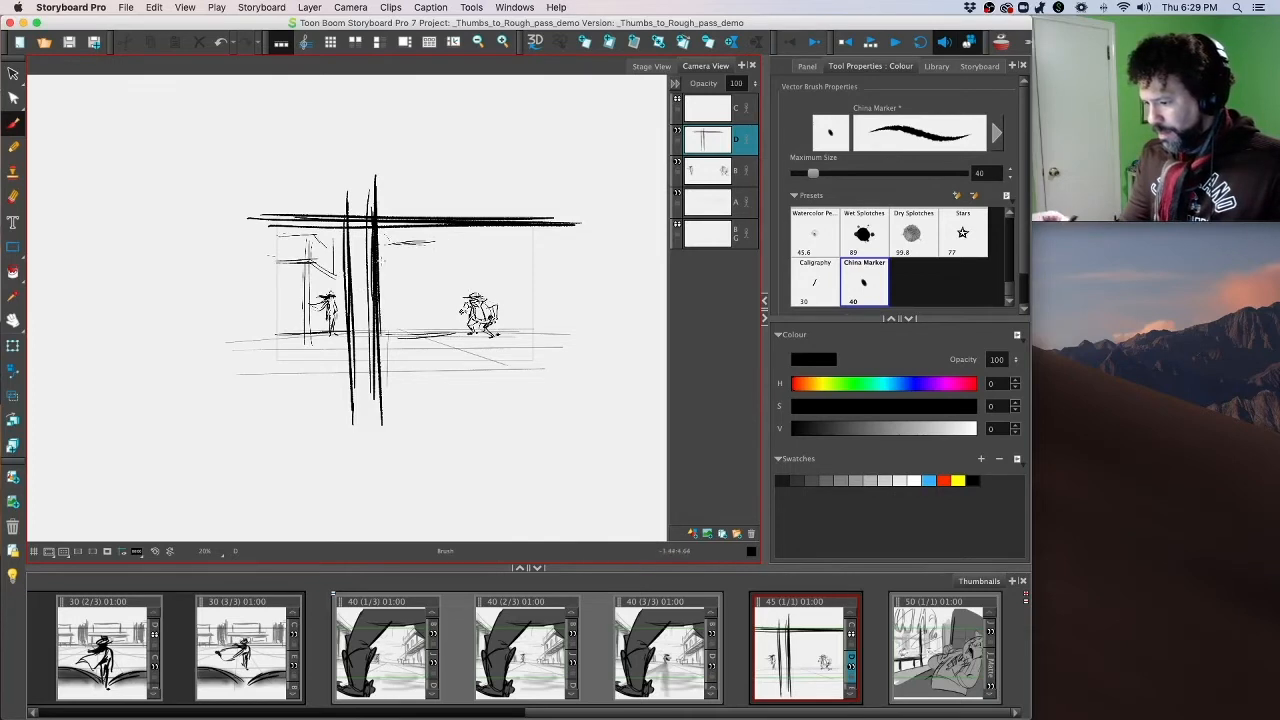
pyautogui.moveTo(380, 278)
pyautogui.mouseDown()
pyautogui.moveTo(466, 273)
pyautogui.moveTo(420, 263)
pyautogui.moveTo(398, 322)
pyautogui.moveTo(468, 283)
pyautogui.mouseUp()
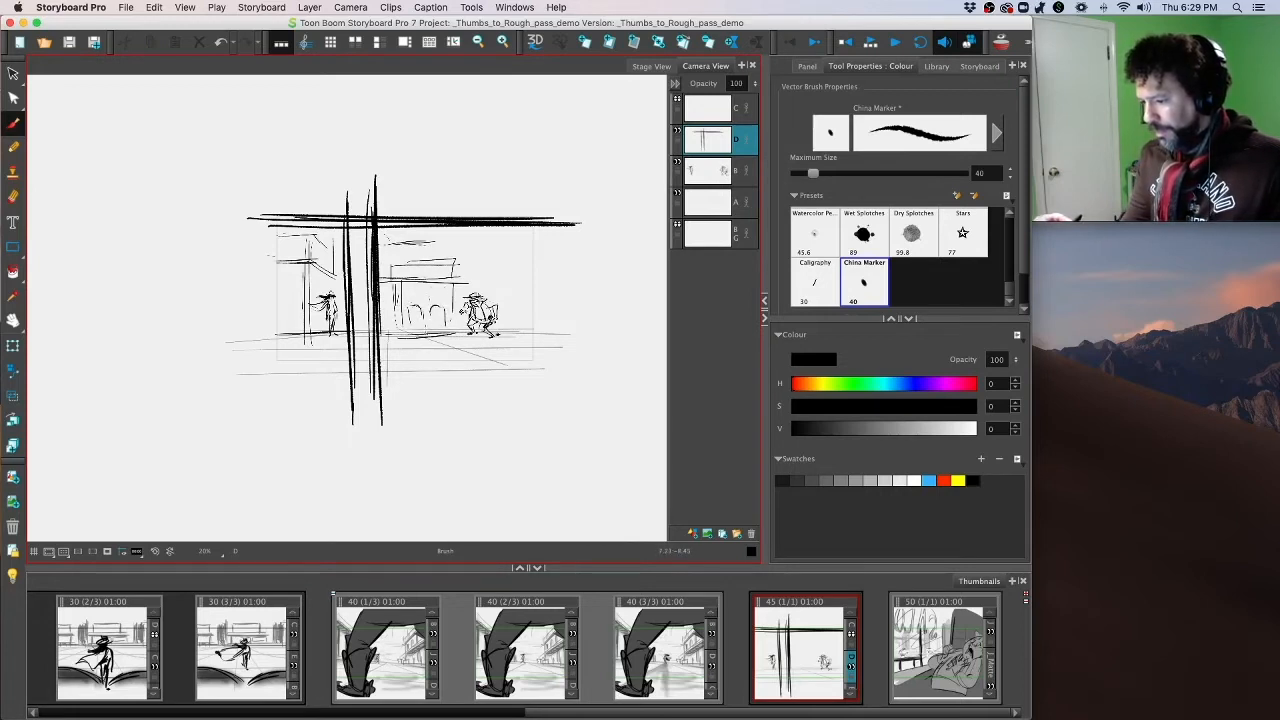
pyautogui.moveTo(391, 250)
pyautogui.mouseDown()
pyautogui.moveTo(483, 243)
pyautogui.moveTo(505, 298)
pyautogui.mouseUp()
pyautogui.moveTo(511, 250); pyautogui.dragTo(506, 332)
pyautogui.moveTo(513, 250)
pyautogui.mouseDown()
pyautogui.moveTo(515, 337)
pyautogui.moveTo(528, 226)
pyautogui.moveTo(546, 198)
pyautogui.mouseUp()
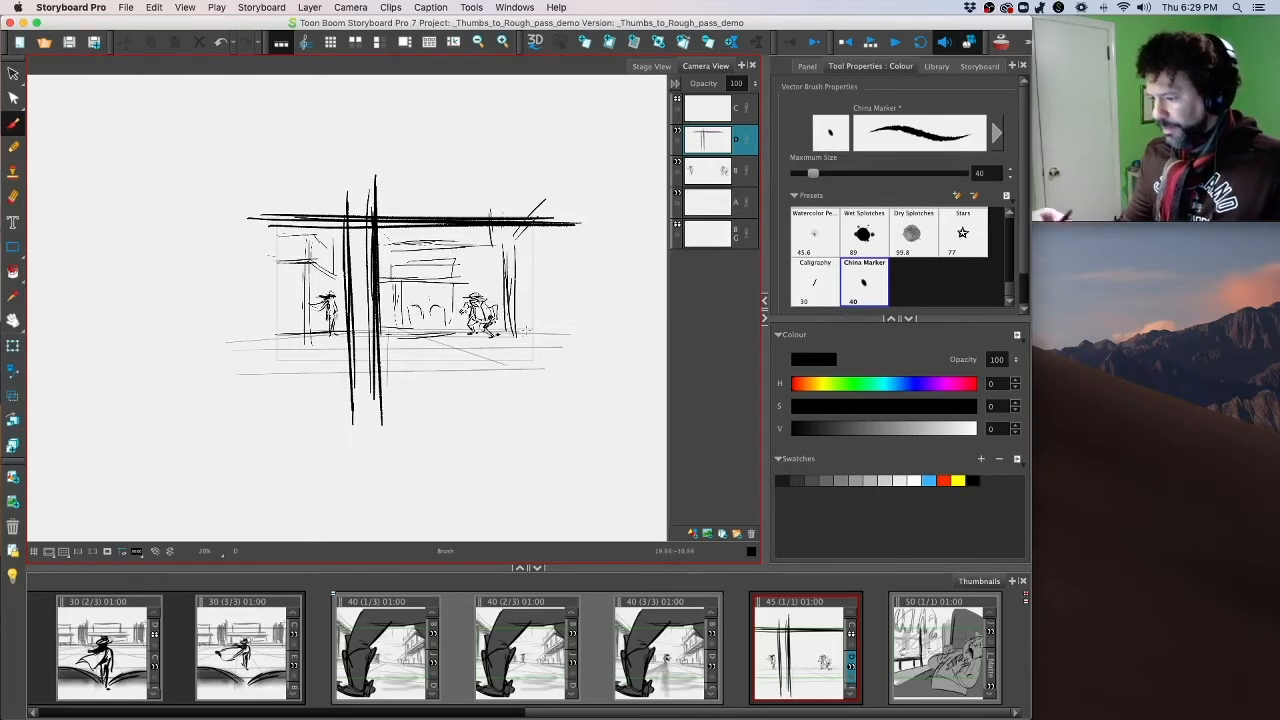
pyautogui.moveTo(500, 331); pyautogui.dragTo(568, 329)
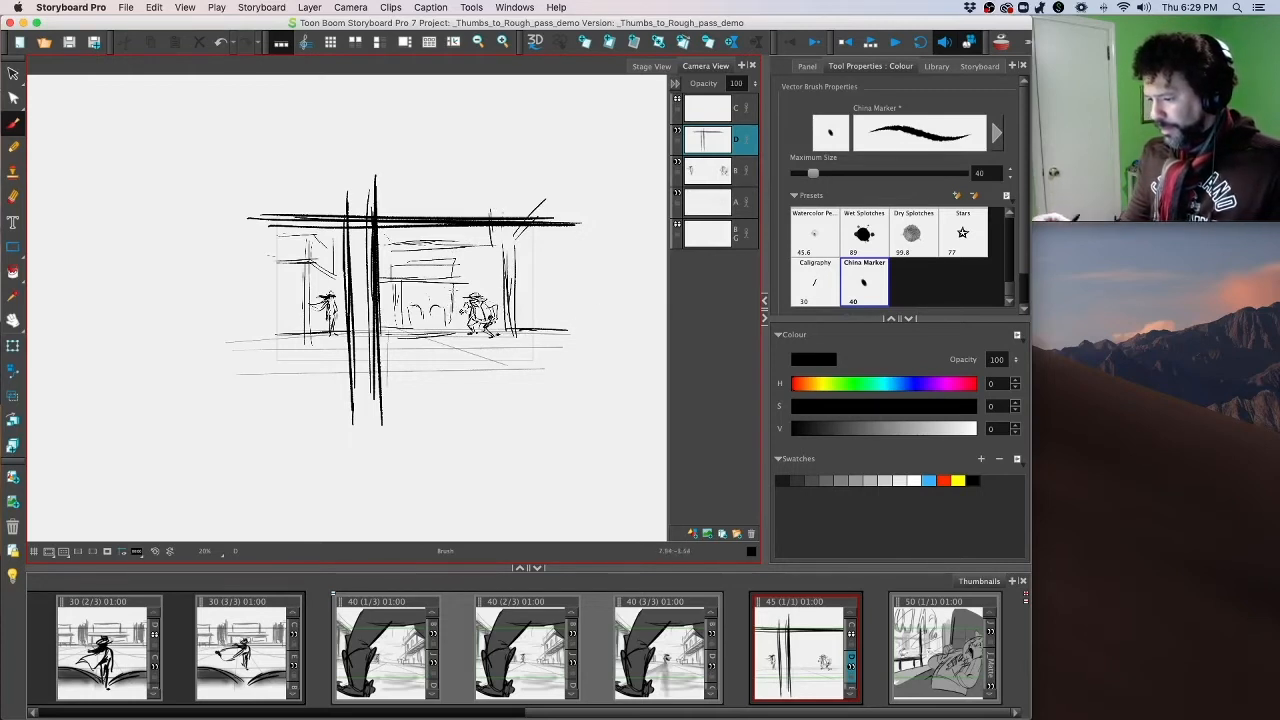
# Step: Add vertical detail lines to the buildings behind the gunslinger and the outlaw
pyautogui.moveTo(317, 248); pyautogui.dragTo(316, 346)
pyautogui.moveTo(322, 236); pyautogui.dragTo(321, 332)
pyautogui.moveTo(332, 254); pyautogui.dragTo(332, 284)
pyautogui.moveTo(511, 242); pyautogui.dragTo(511, 296)
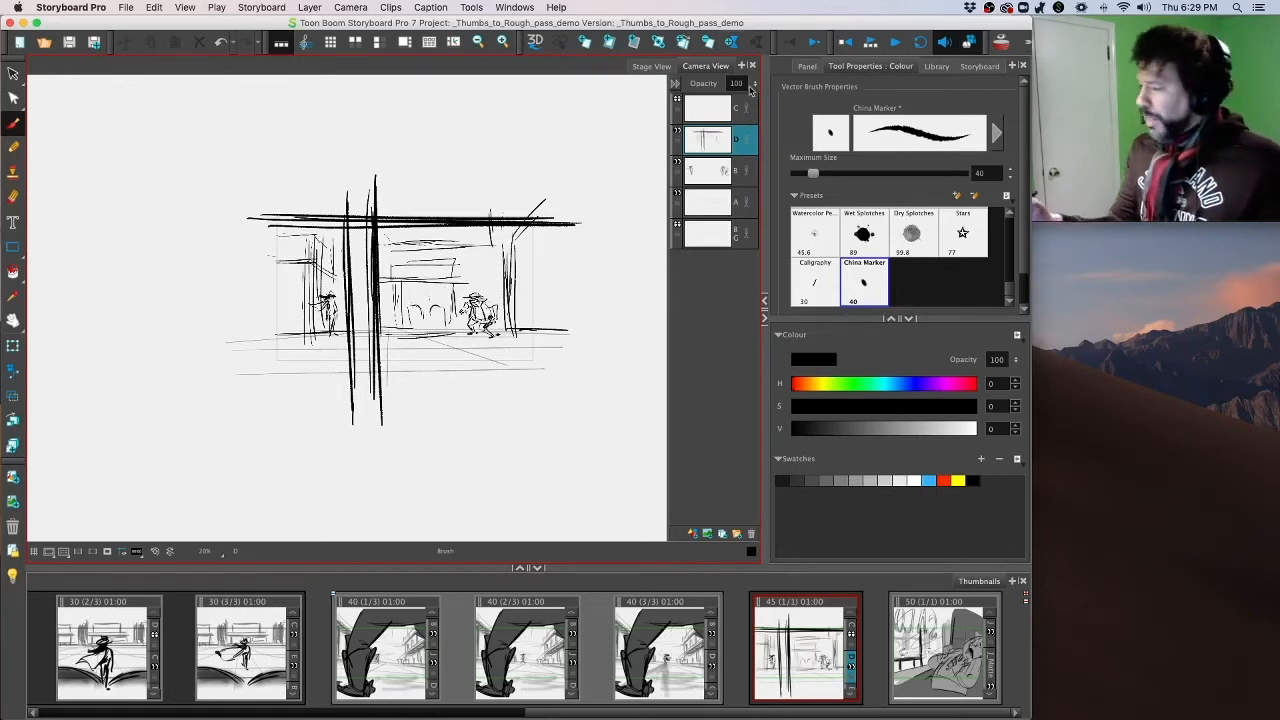
# Step: Set the opacity of the background drawing layer to 30
pyautogui.moveTo(747, 84); pyautogui.dragTo(715, 94)
pyautogui.write('30')
pyautogui.press('Return')
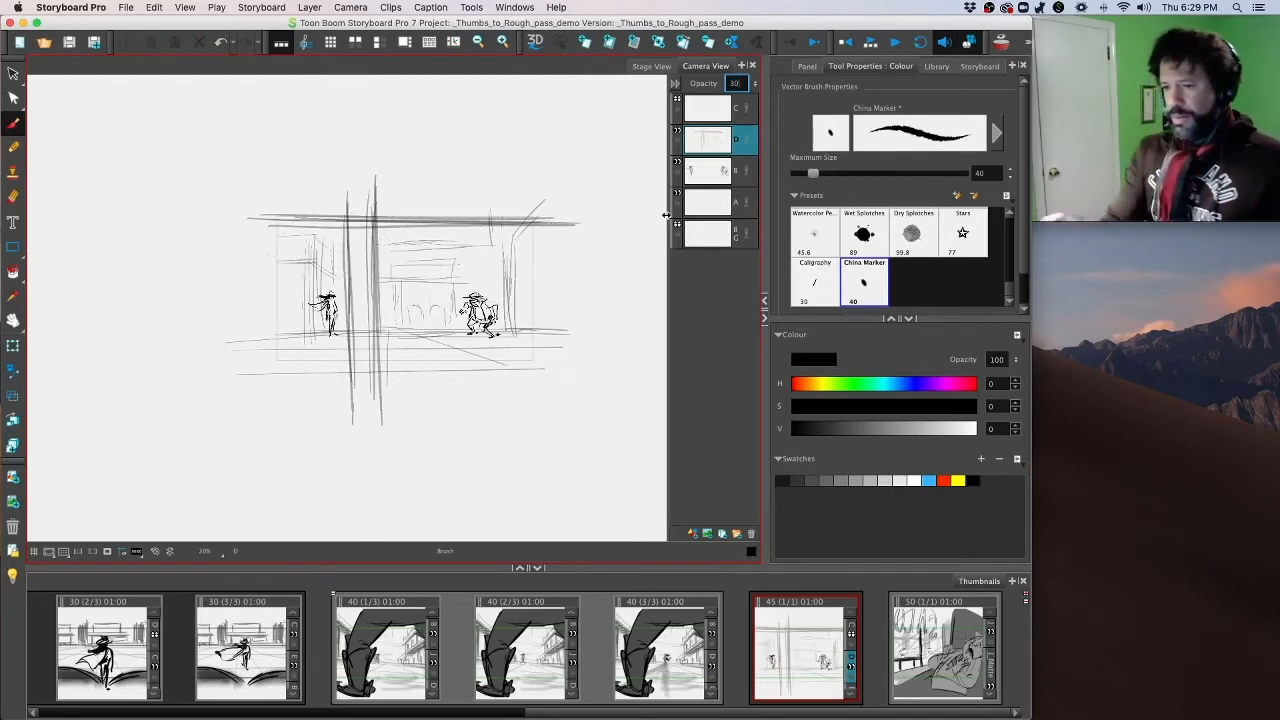
# Step: Move the foreground post and beam strokes from the faded layer D onto a new vector layer directly above it
pyautogui.click(16, 75)
pyautogui.moveTo(318, 161); pyautogui.dragTo(356, 222)
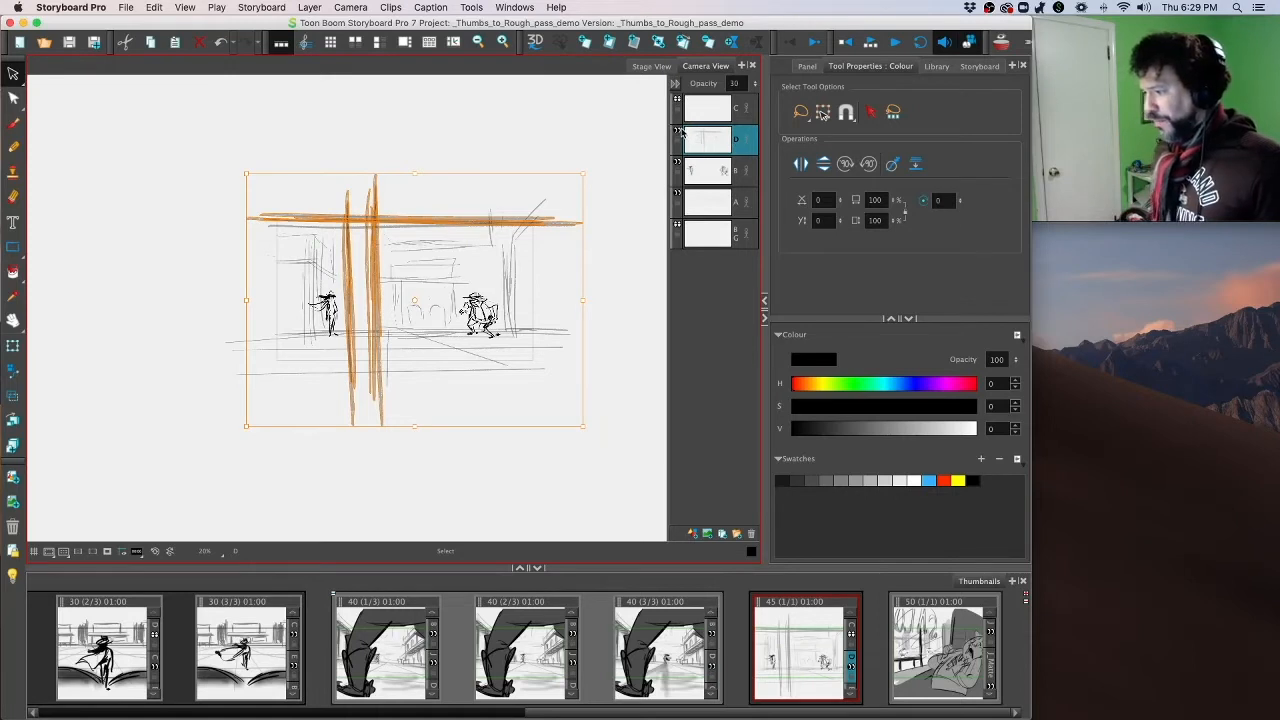
pyautogui.press('super+x')
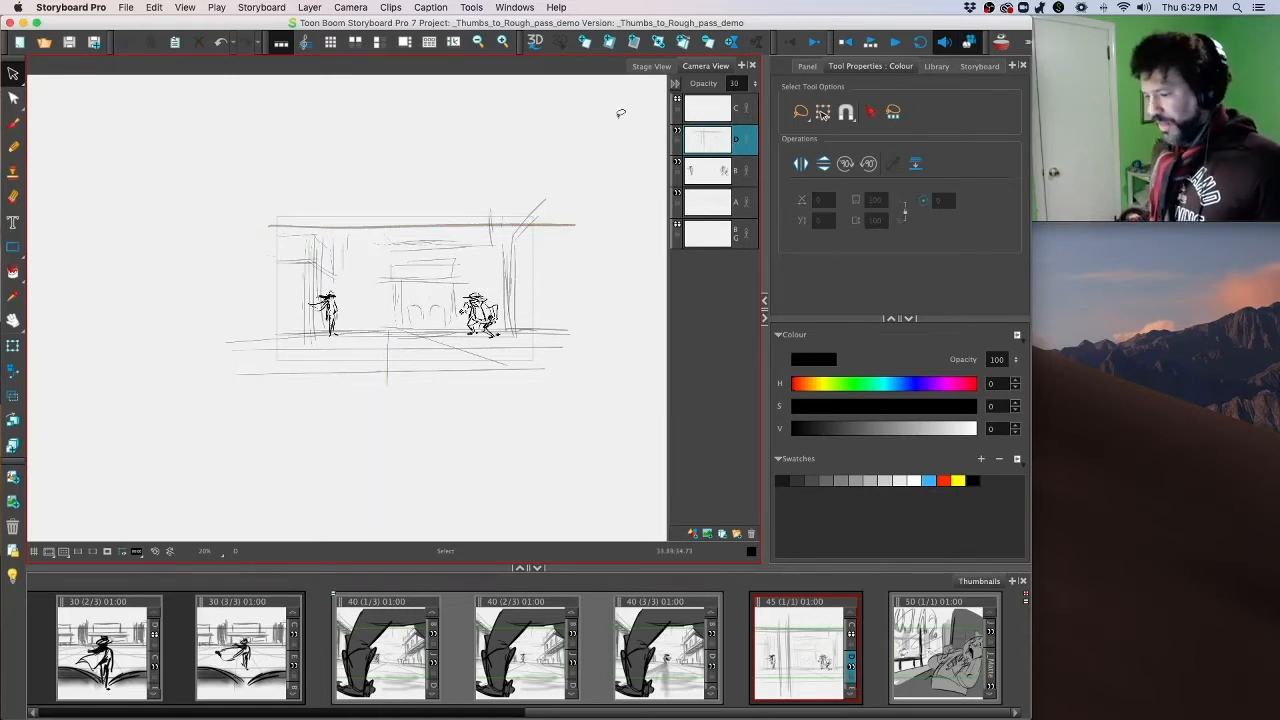
pyautogui.press('super+v')
pyautogui.moveTo(474, 95); pyautogui.dragTo(402, 240)
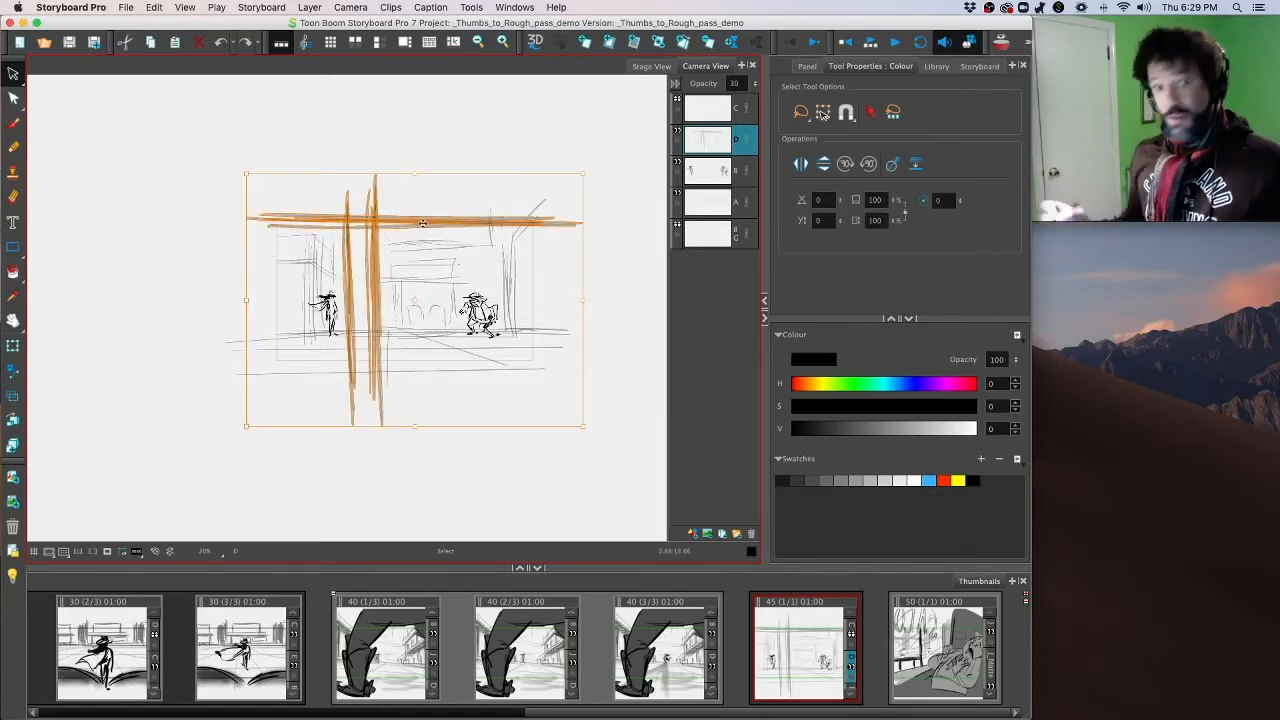
pyautogui.press('super+c')
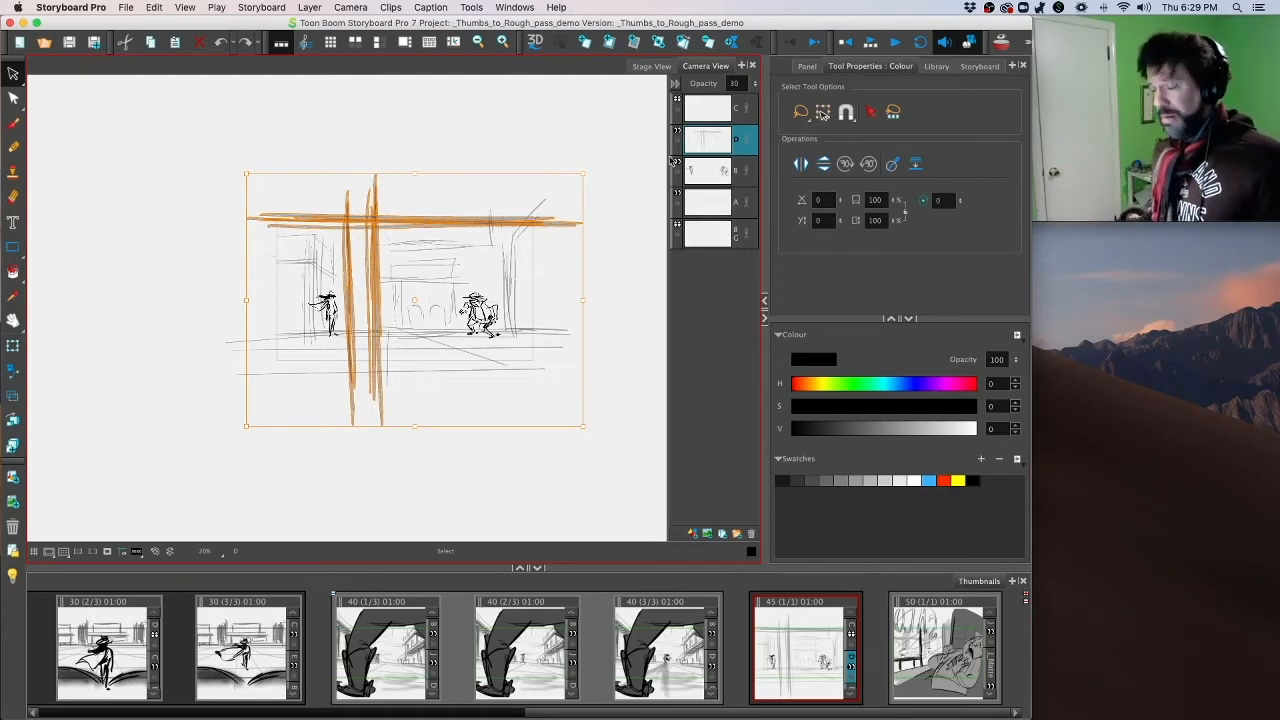
pyautogui.press('Delete')
pyautogui.rightClick(703, 138)
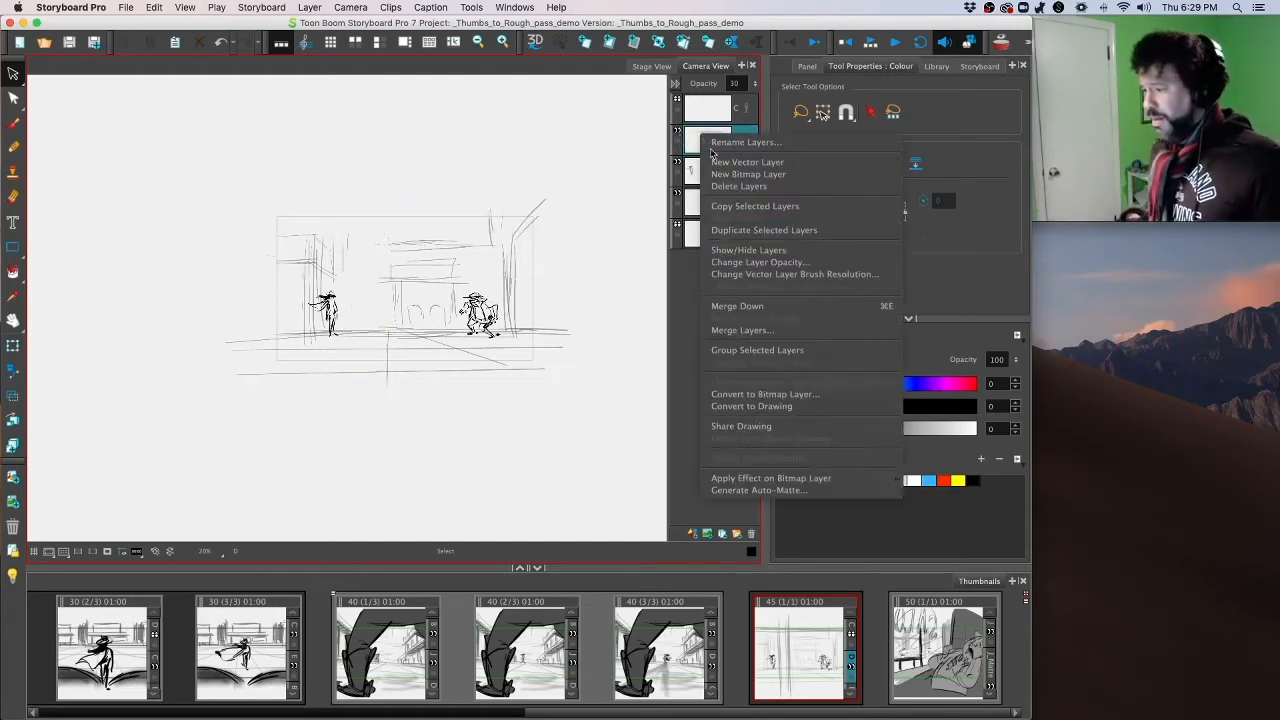
pyautogui.click(692, 146)
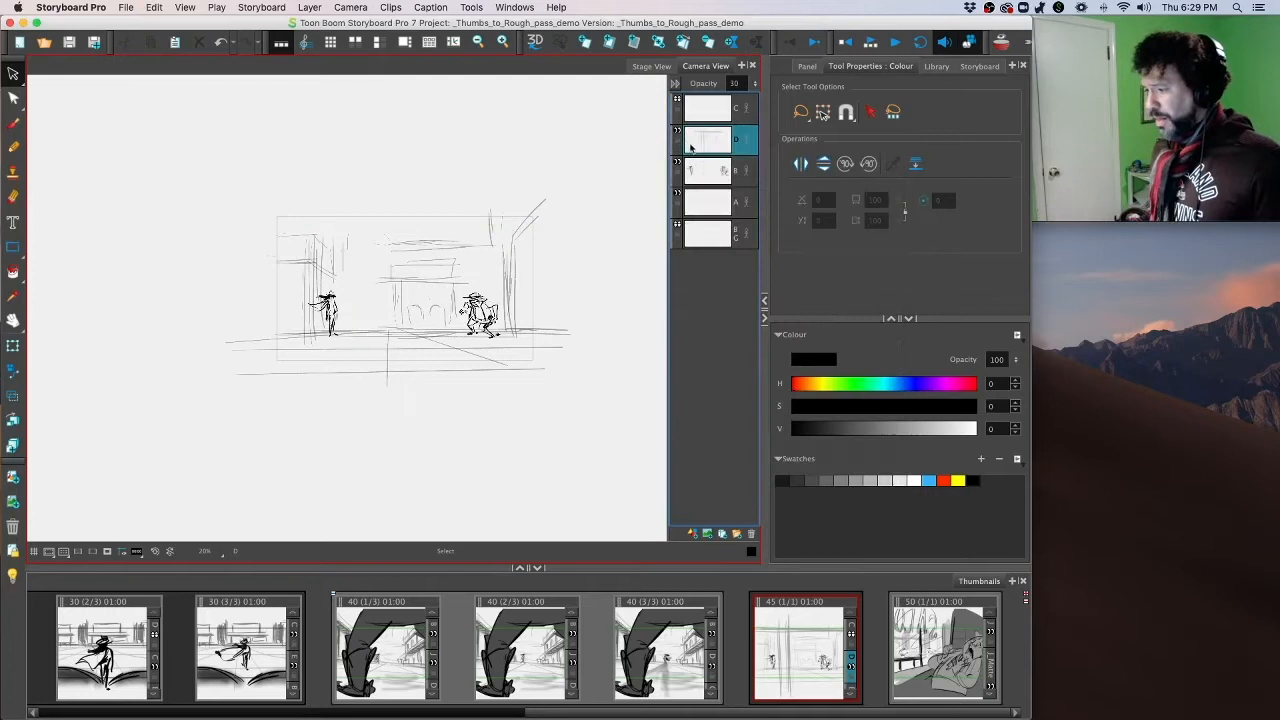
pyautogui.click(691, 536)
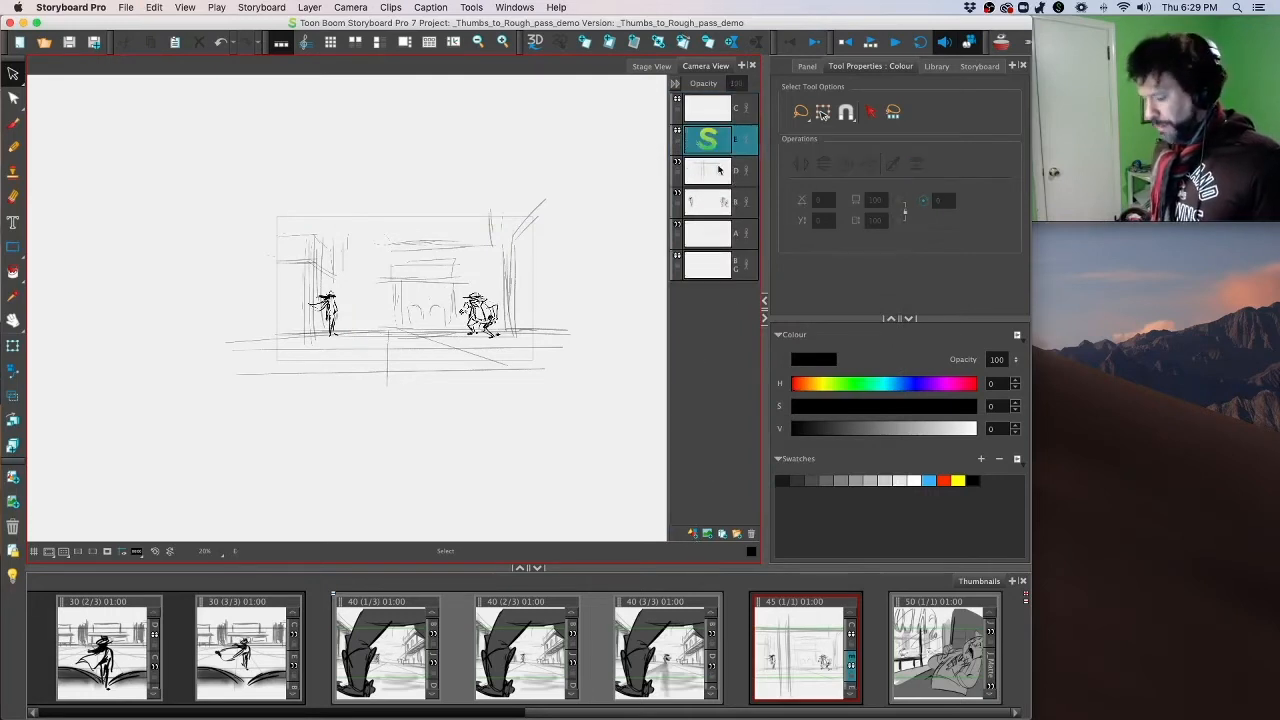
pyautogui.press('super+v')
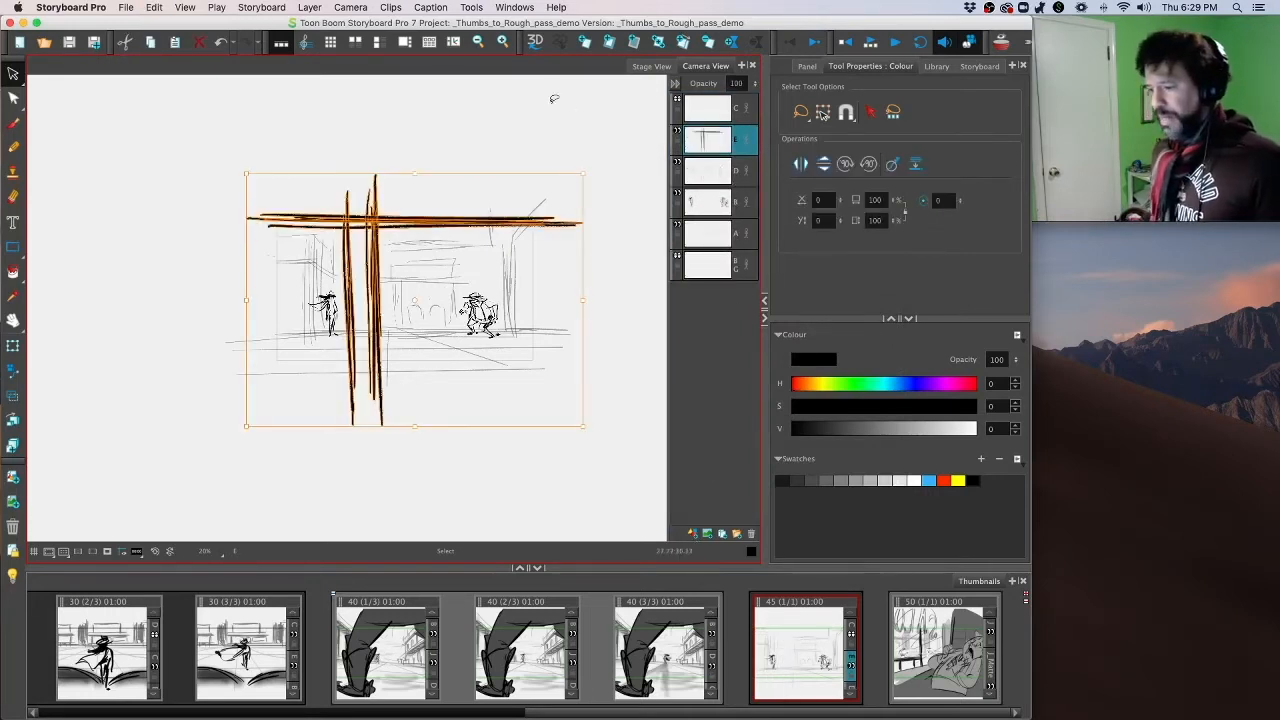
# Step: Mask the area outside the camera frame and compare scene 45 with the last scene 40 panel for continuity
pyautogui.click(107, 551)
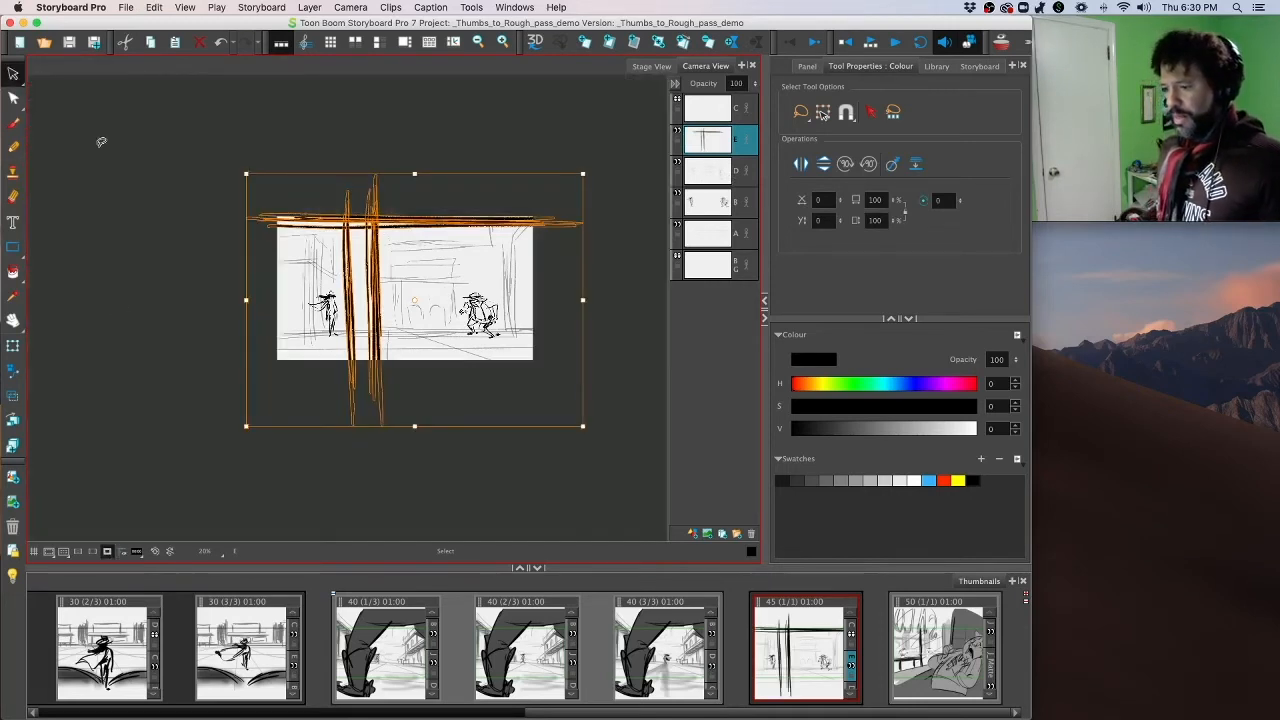
pyautogui.click(113, 202)
pyautogui.press('Left')
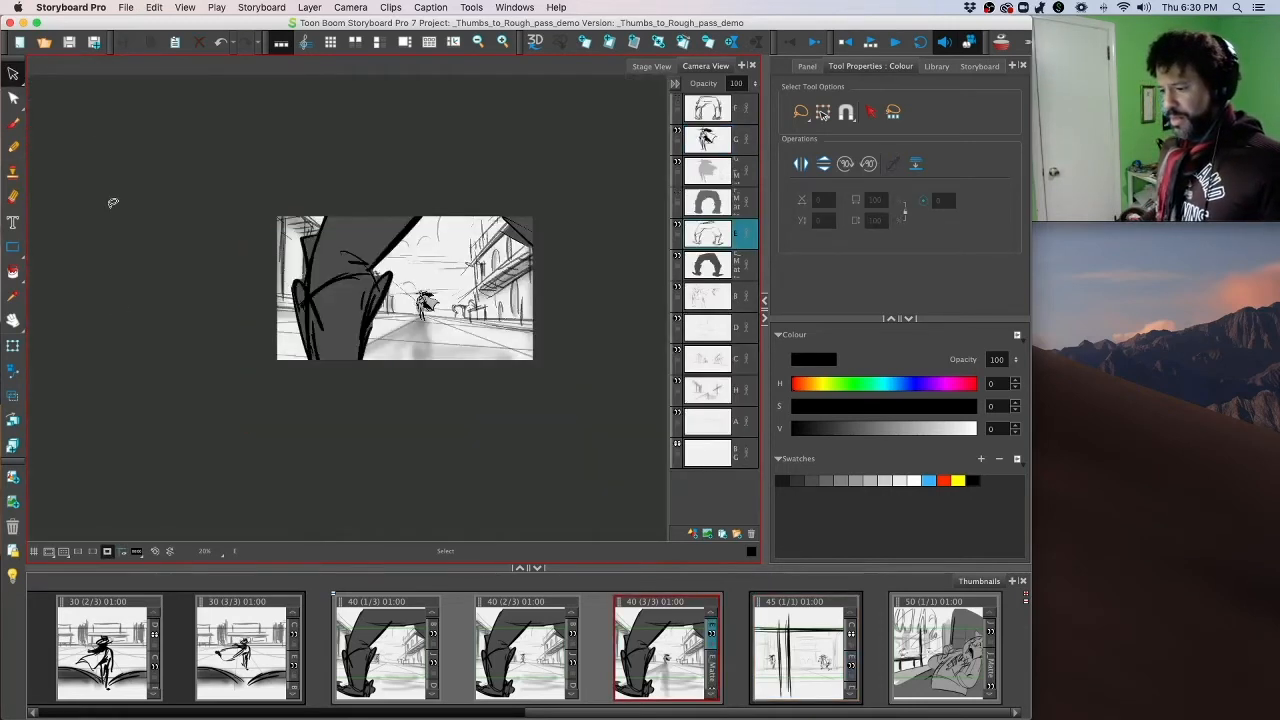
pyautogui.press('Right')
pyautogui.press('Left')
pyautogui.press('Right')
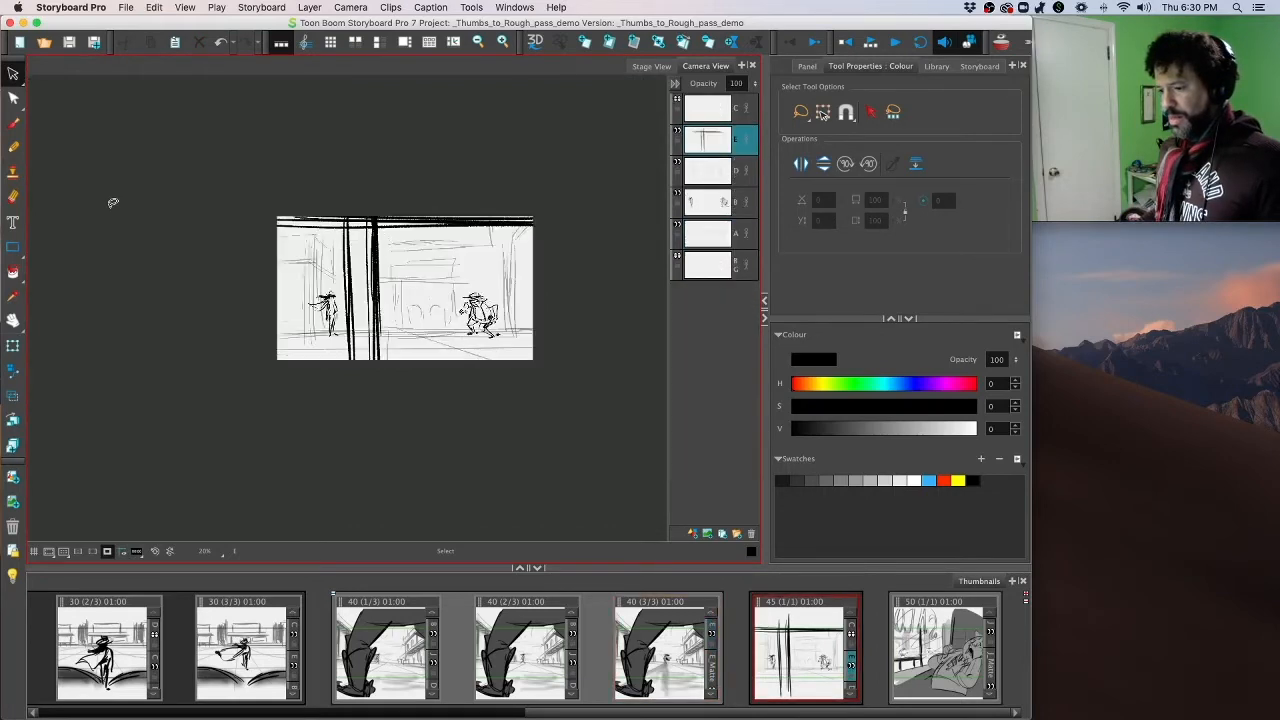
pyautogui.press('Left')
pyautogui.press('Right')
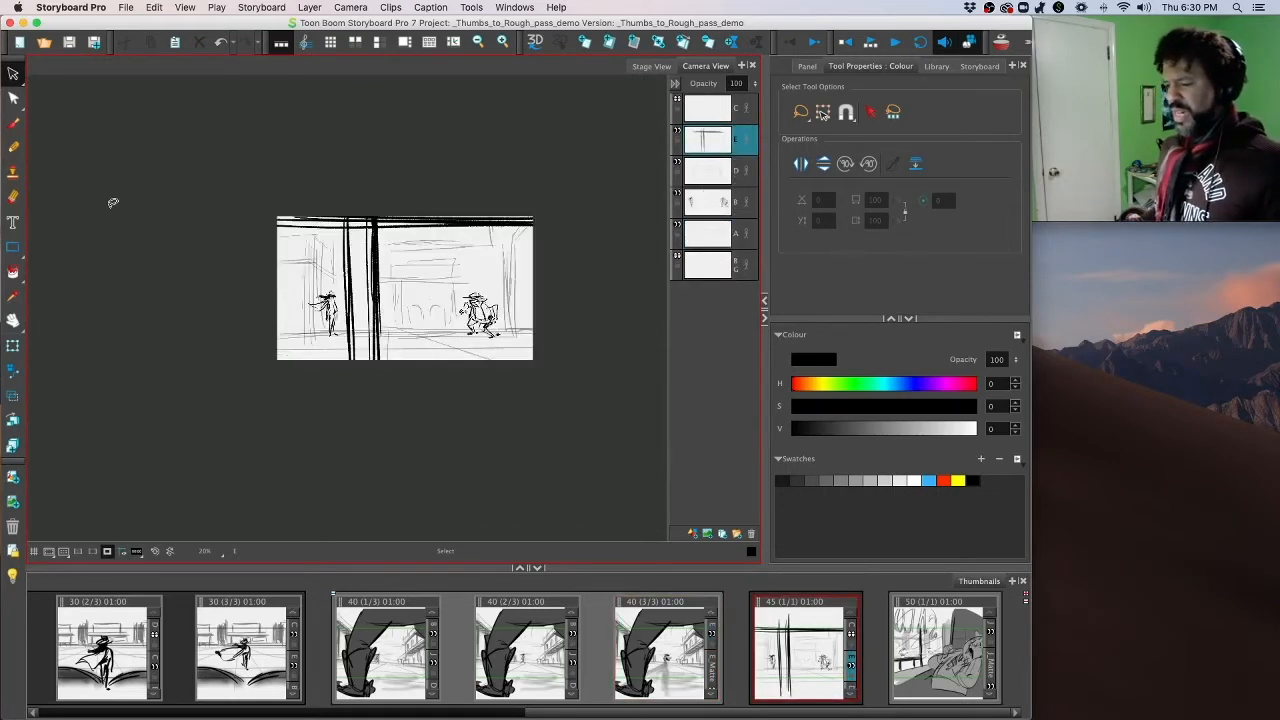
pyautogui.press('Left')
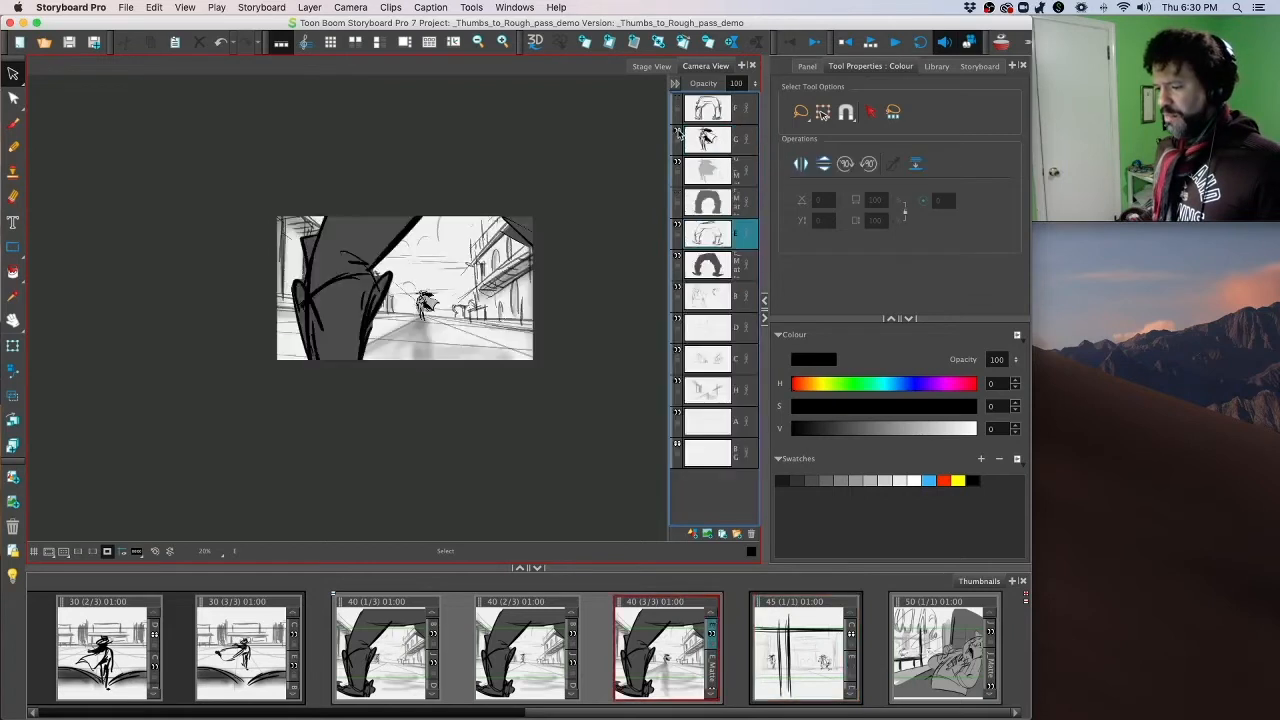
# Step: Return to scene 45 and shift the gunslinger drawing on layer B slightly to the right
pyautogui.press('Right')
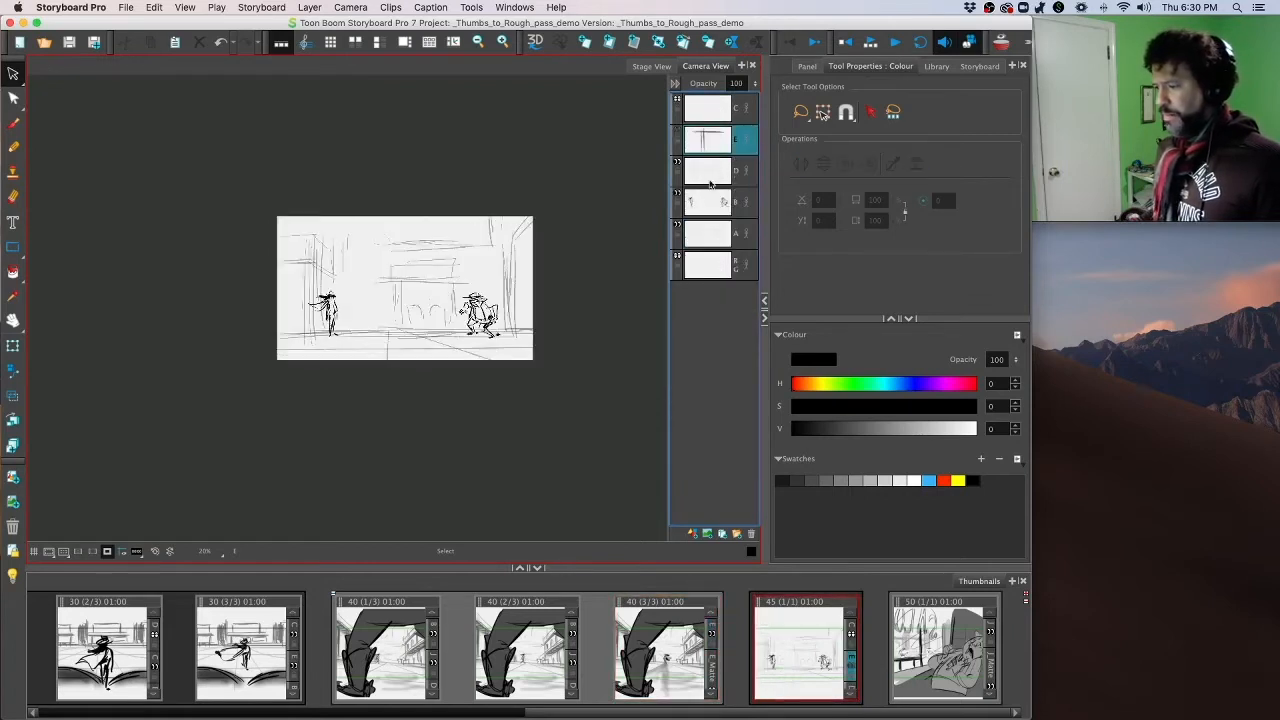
pyautogui.click(706, 204)
pyautogui.moveTo(346, 278)
pyautogui.mouseDown()
pyautogui.moveTo(302, 327)
pyautogui.moveTo(353, 315)
pyautogui.mouseUp()
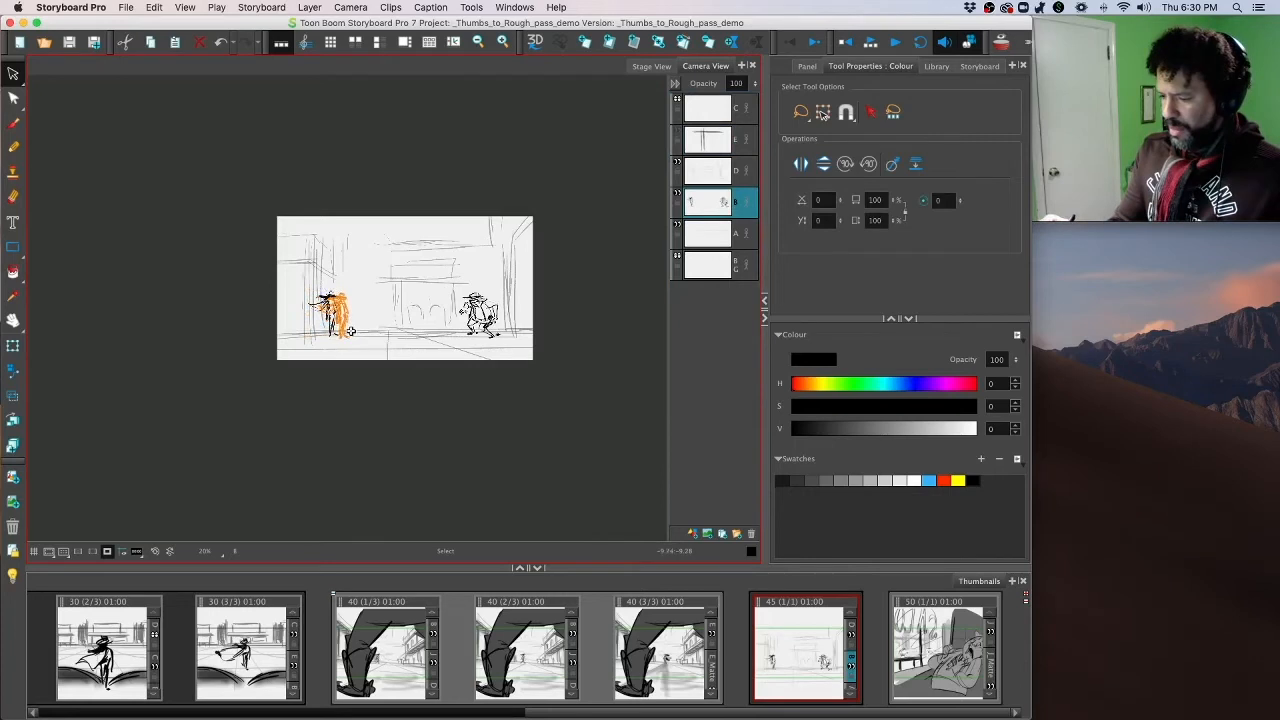
# Step: Sketch more vertical building lines above and beside the gunslinger on the faded background layer D with the China Marker brush
pyautogui.click(704, 172)
pyautogui.click(14, 121)
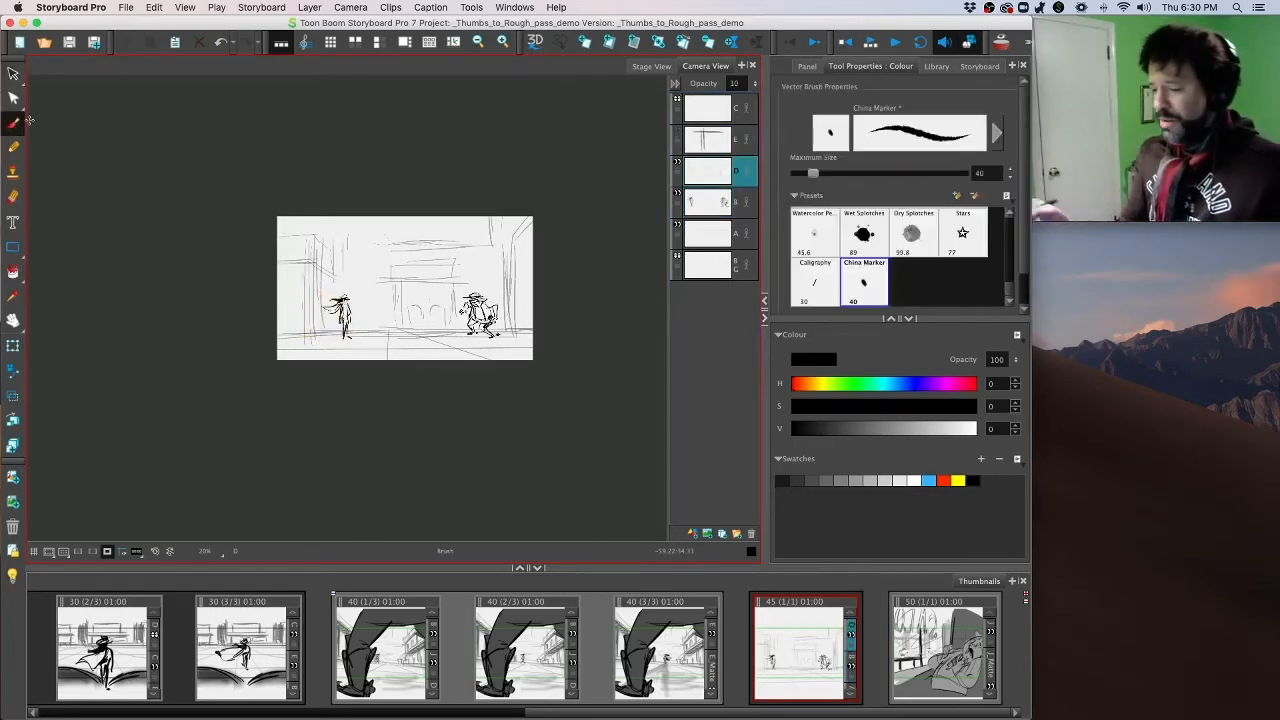
pyautogui.moveTo(377, 316)
pyautogui.mouseDown()
pyautogui.moveTo(377, 262)
pyautogui.moveTo(377, 320)
pyautogui.mouseUp()
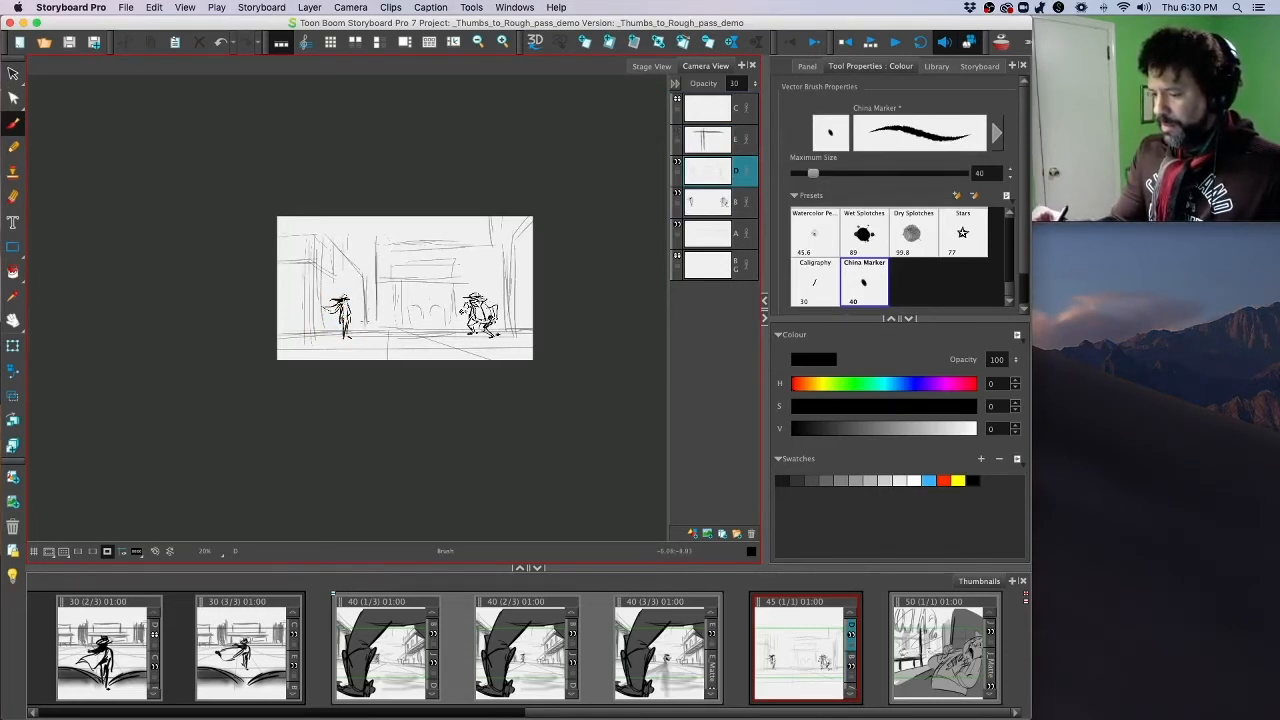
pyautogui.moveTo(375, 286); pyautogui.dragTo(375, 322)
pyautogui.moveTo(376, 245); pyautogui.dragTo(376, 333)
pyautogui.moveTo(391, 219); pyautogui.dragTo(390, 247)
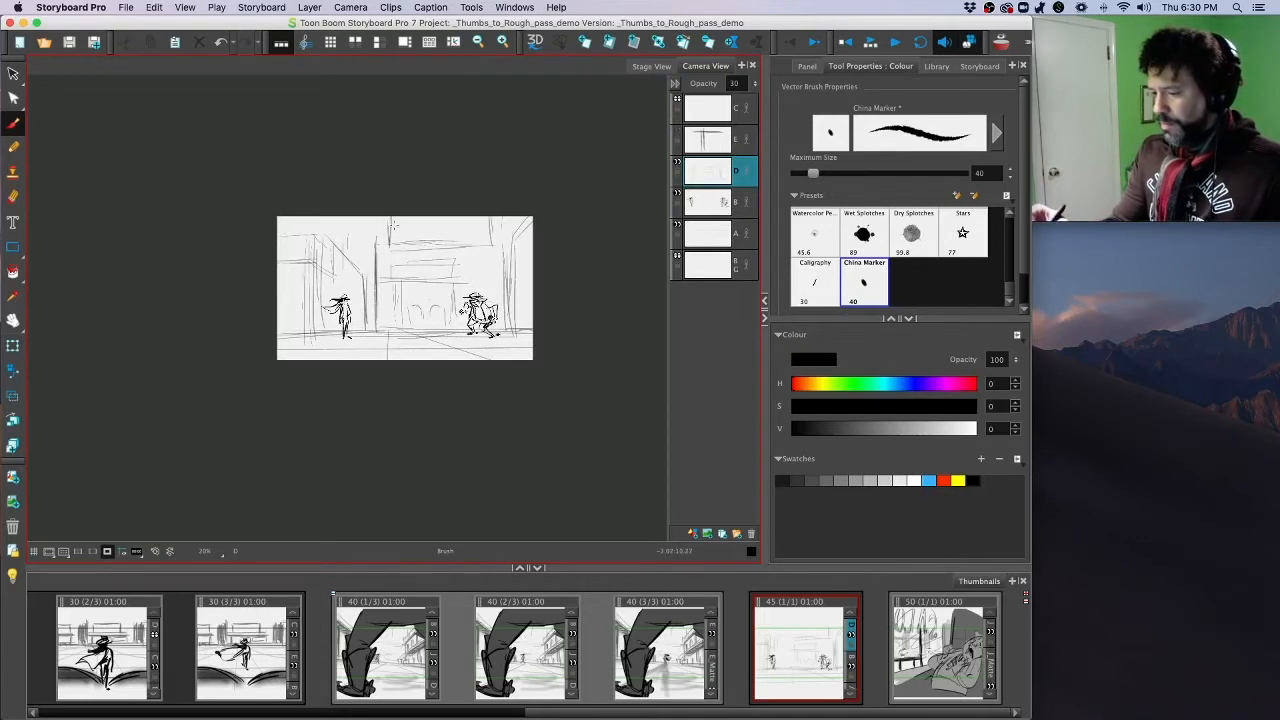
pyautogui.moveTo(319, 218); pyautogui.dragTo(318, 246)
pyautogui.moveTo(331, 221); pyautogui.dragTo(336, 267)
pyautogui.moveTo(348, 222); pyautogui.dragTo(364, 335)
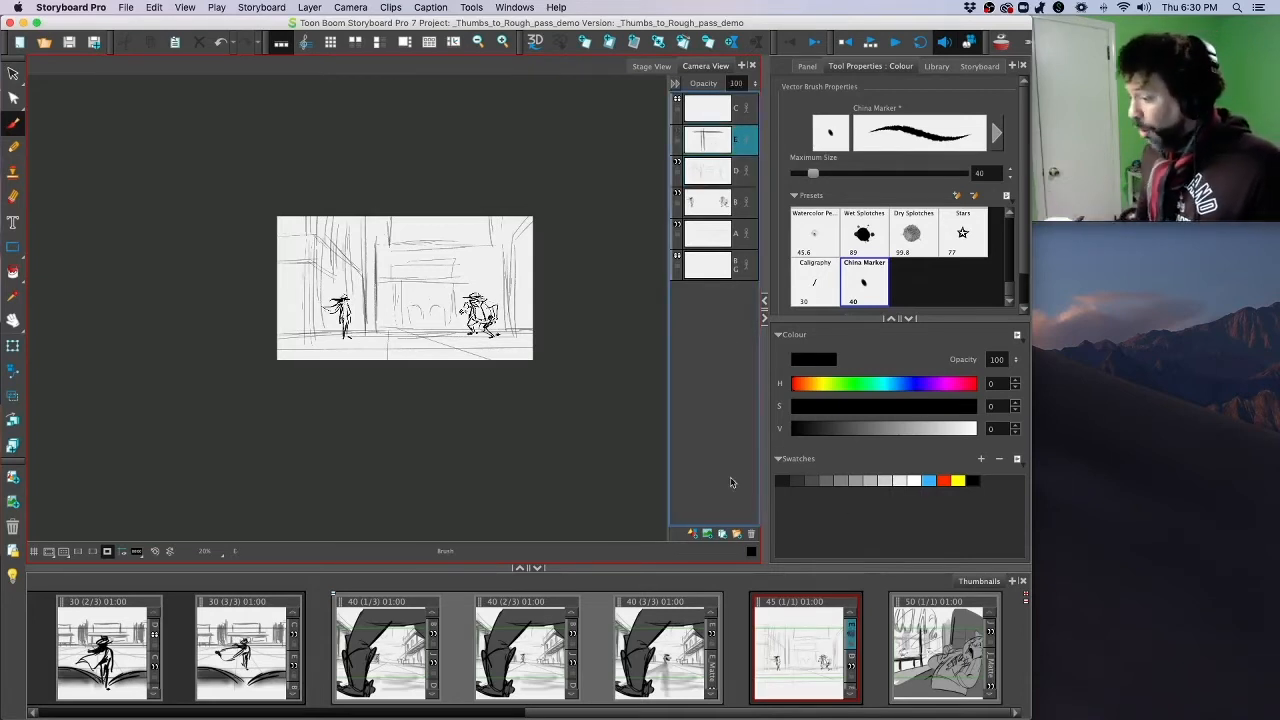
# Step: Try to sketch a dark foreground shape in the frame's lower-left corner on a new layer above layer E
pyautogui.click(707, 534)
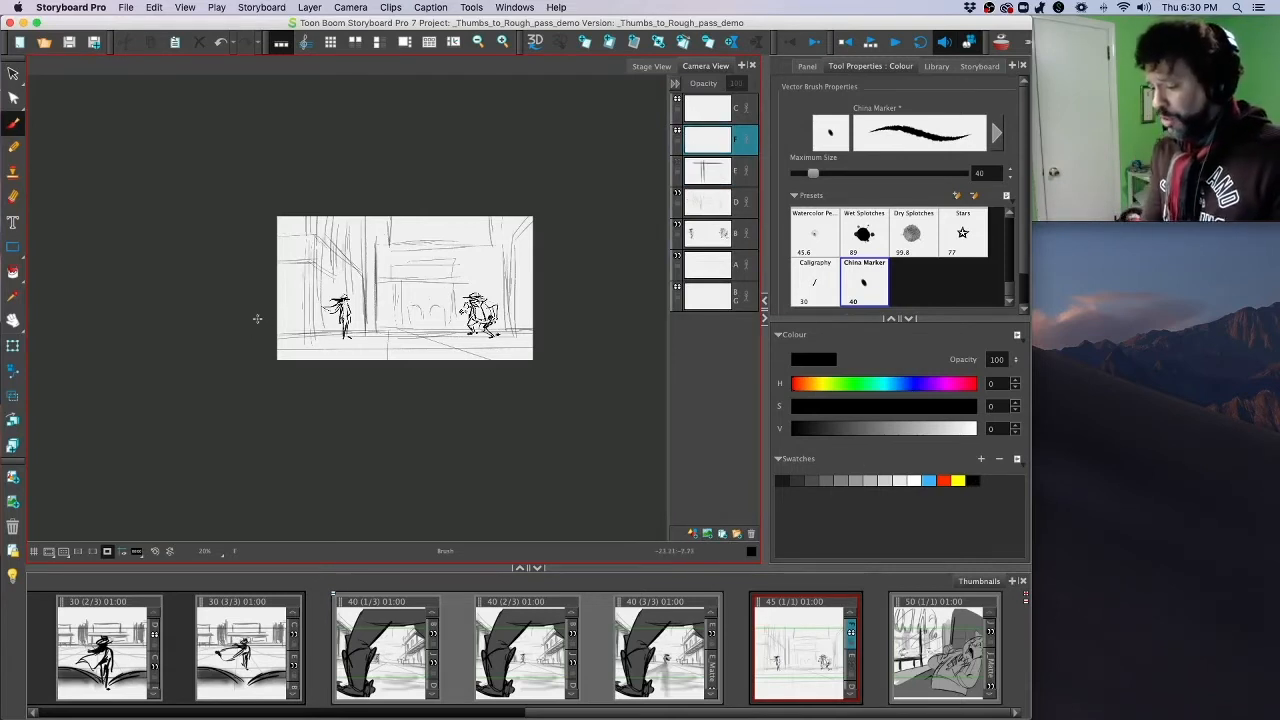
pyautogui.moveTo(268, 346)
pyautogui.mouseDown()
pyautogui.moveTo(367, 347)
pyautogui.moveTo(354, 370)
pyautogui.mouseUp()
pyautogui.press('super+z')
pyautogui.press('super+z')
pyautogui.press('super+z')
pyautogui.press('super+z')
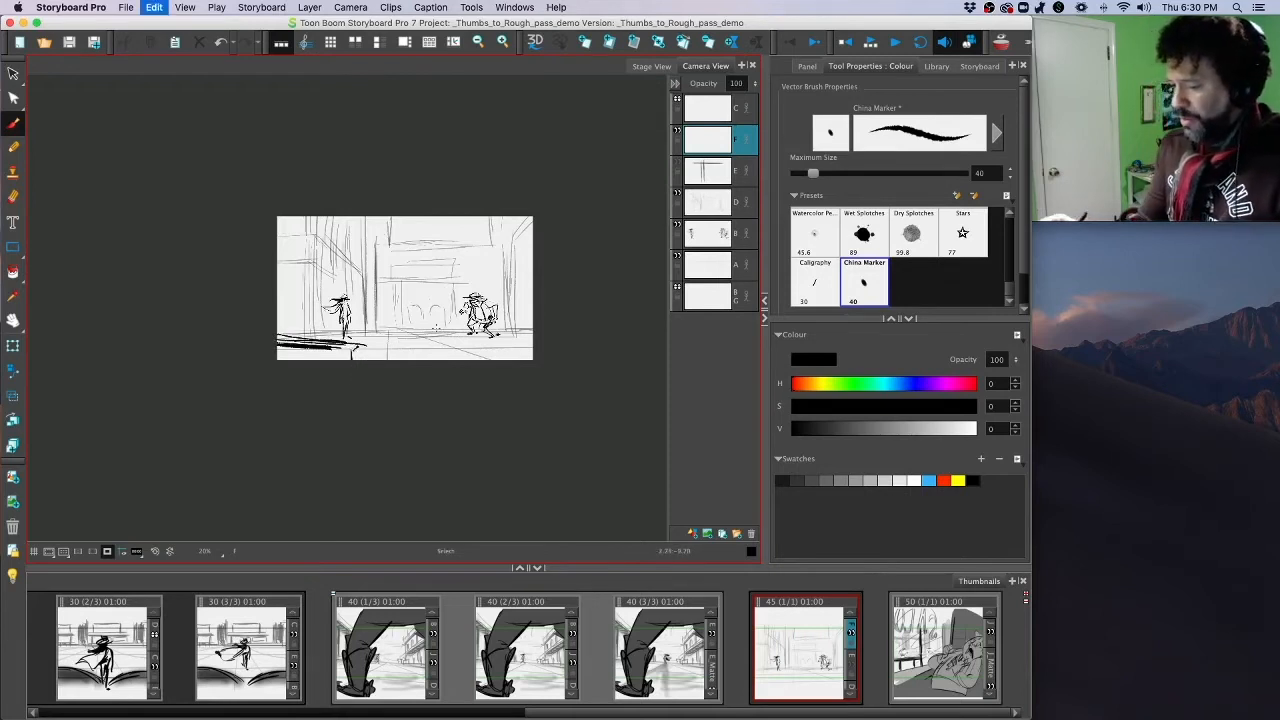
pyautogui.press('super+z')
pyautogui.press('super+z')
pyautogui.press('super+z')
pyautogui.press('super+z')
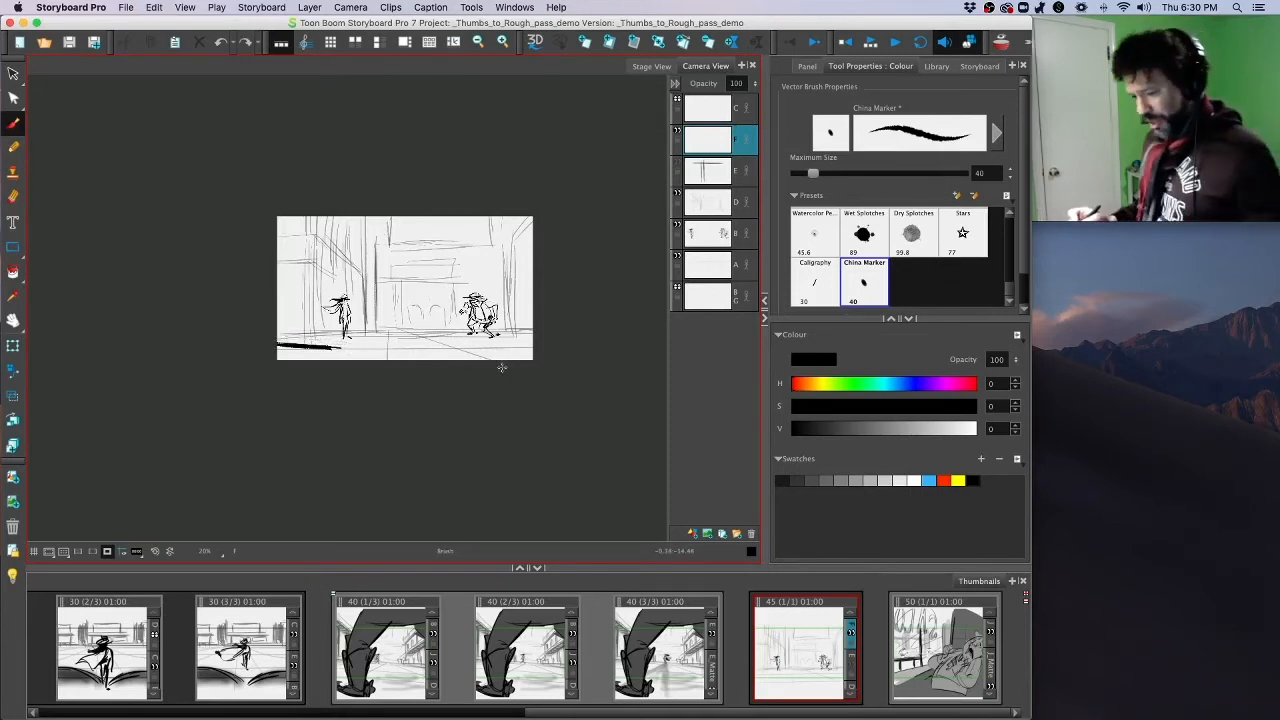
pyautogui.press('super+z')
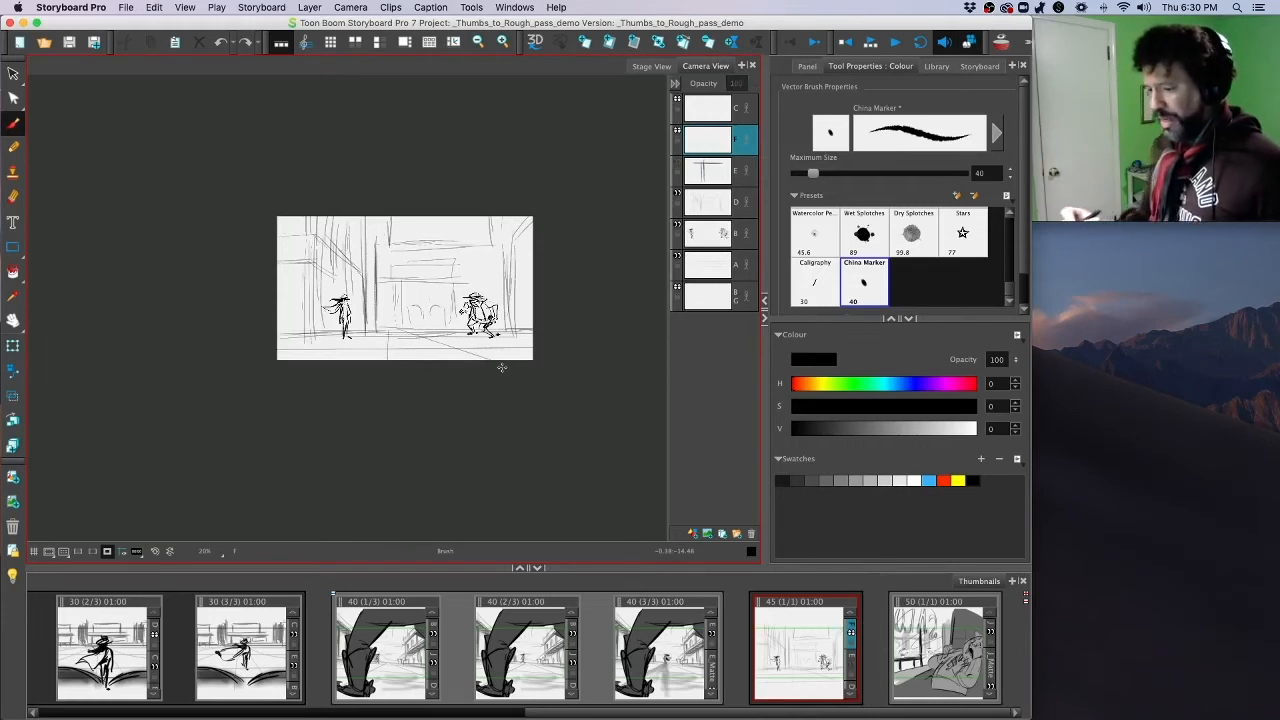
# Step: Shift the gunslinger and the outlaw on layer B slightly to the right
pyautogui.click(710, 224)
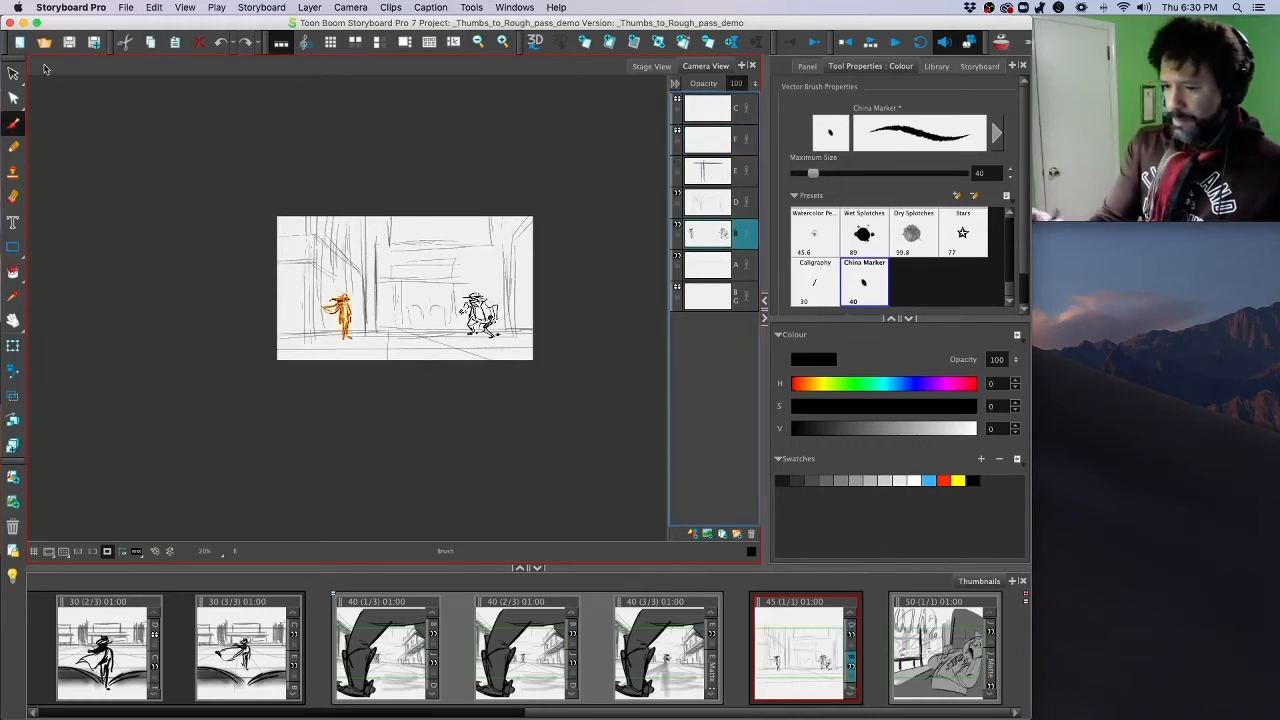
pyautogui.click(13, 74)
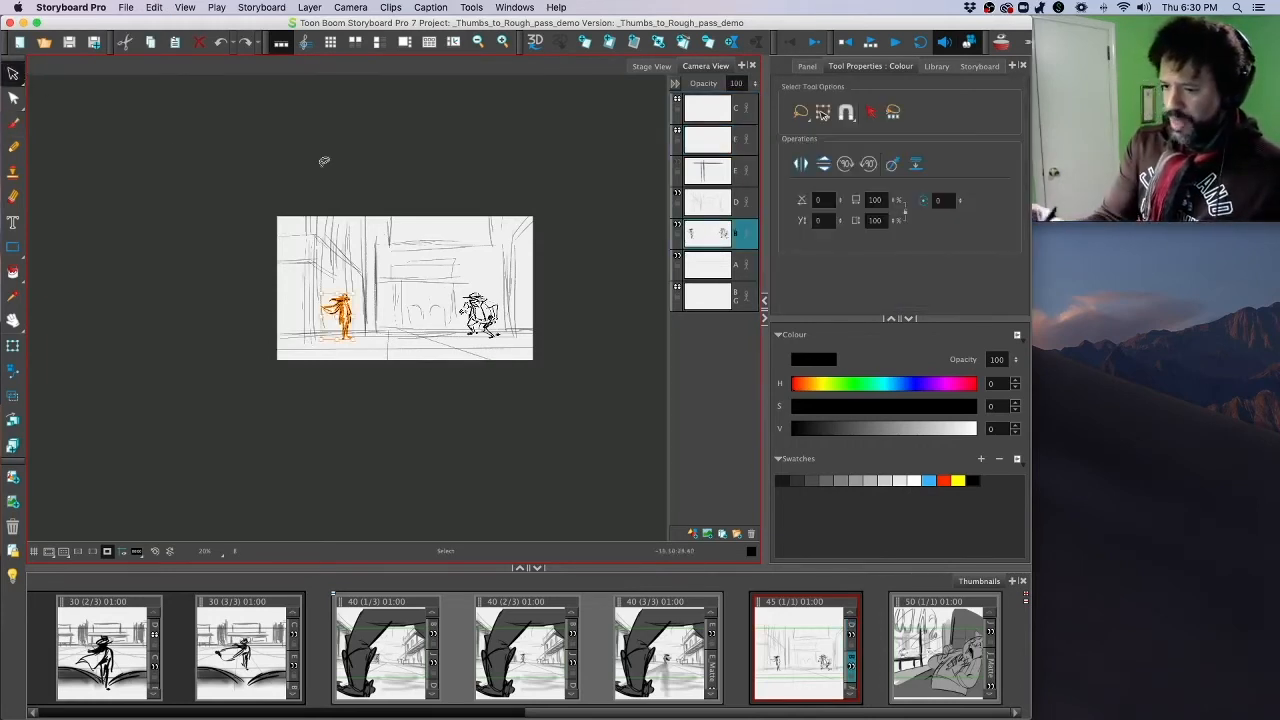
pyautogui.moveTo(365, 277)
pyautogui.mouseDown()
pyautogui.moveTo(337, 346)
pyautogui.moveTo(365, 337)
pyautogui.moveTo(354, 316)
pyautogui.mouseUp()
pyautogui.click(596, 293)
pyautogui.moveTo(465, 268); pyautogui.dragTo(450, 275)
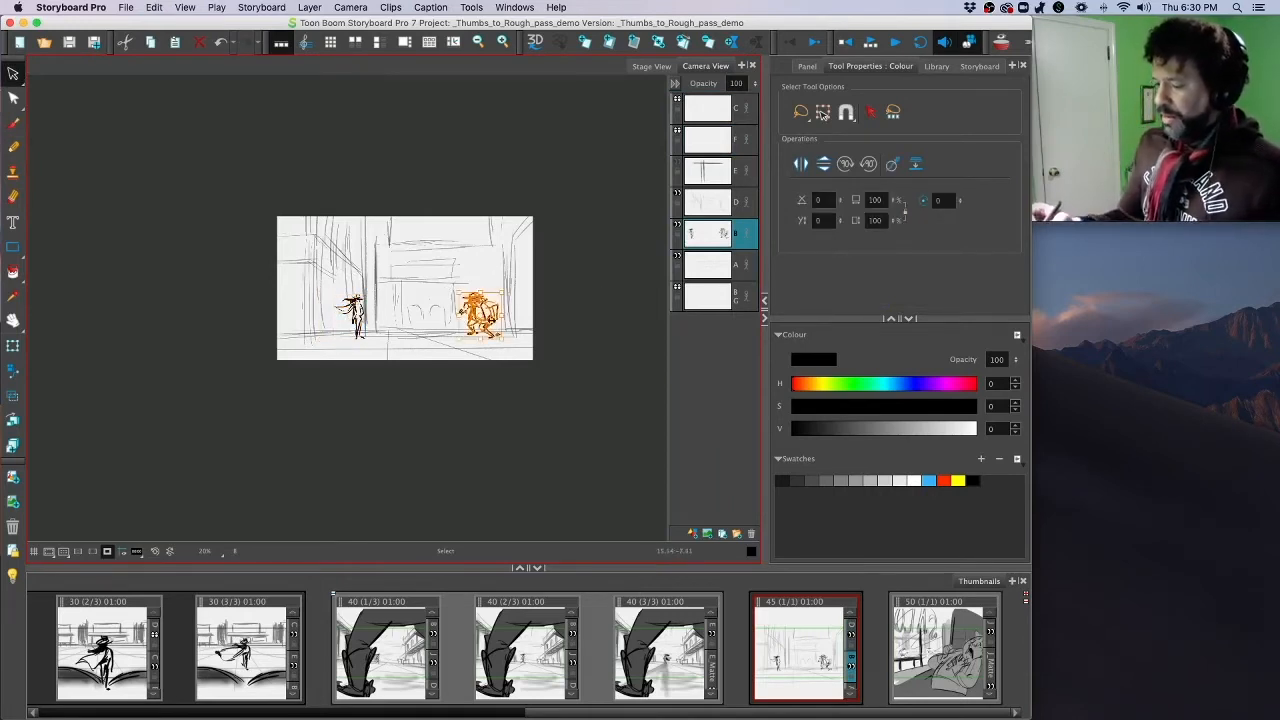
pyautogui.moveTo(492, 326); pyautogui.dragTo(500, 330)
pyautogui.click(586, 300)
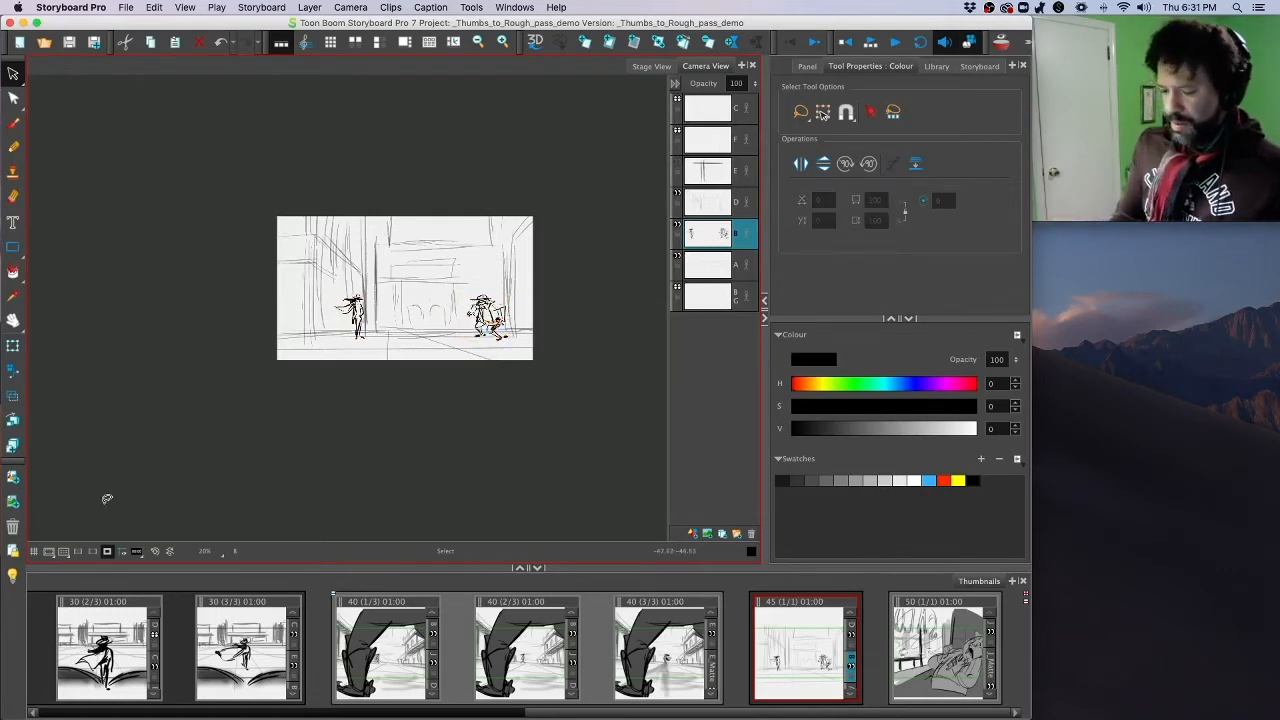
# Step: Add a layer directly above layer B and brush in the dark top of a barrel in the lower-left foreground
pyautogui.click(693, 534)
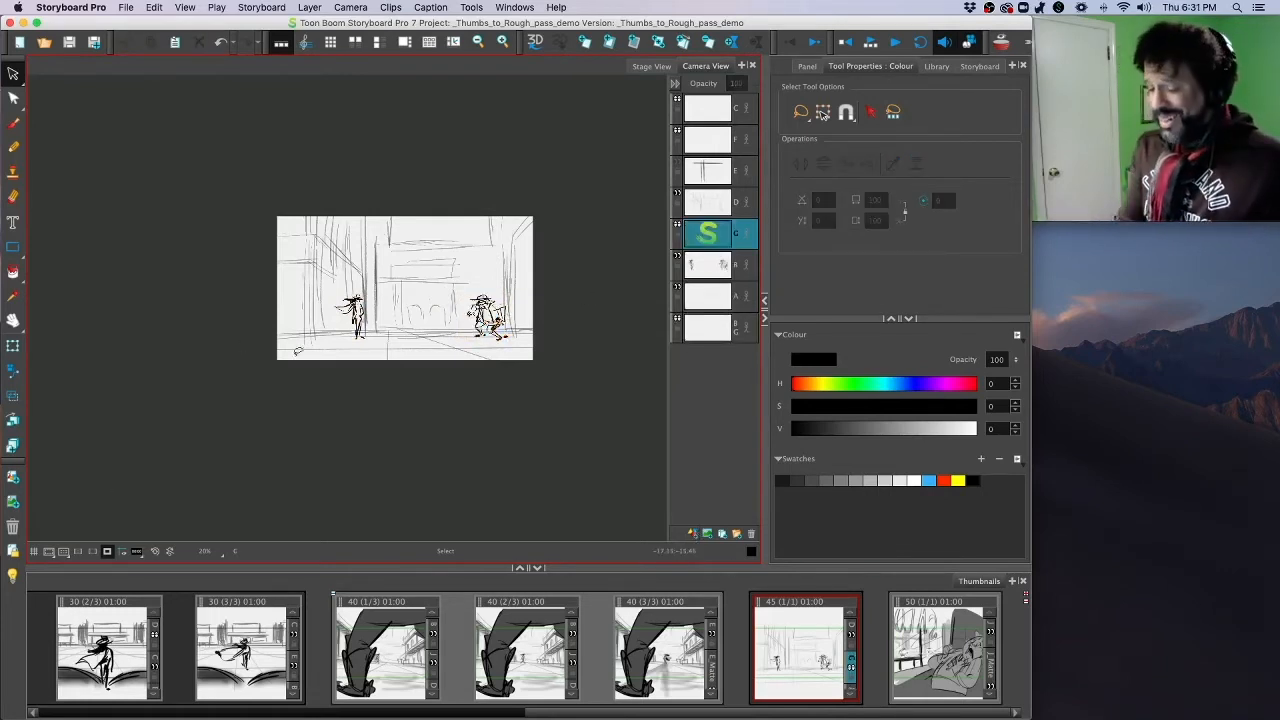
pyautogui.click(13, 122)
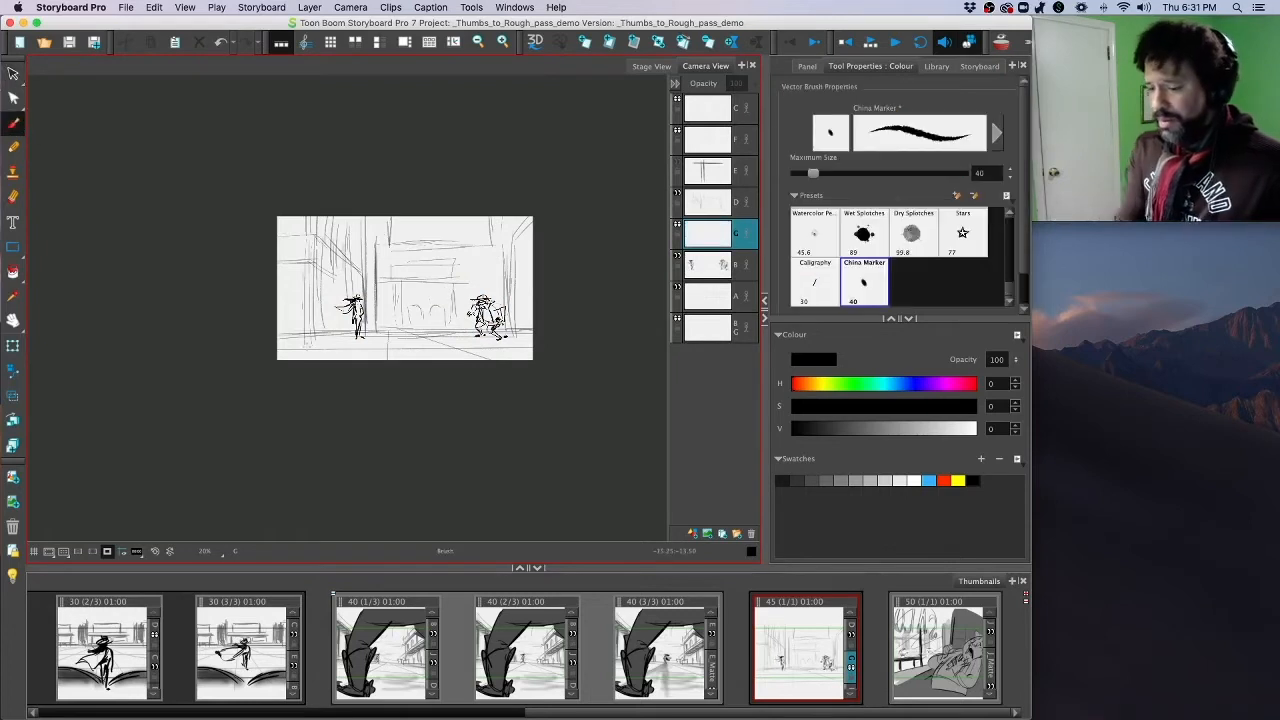
pyautogui.moveTo(331, 346); pyautogui.dragTo(336, 347)
pyautogui.moveTo(248, 342); pyautogui.dragTo(359, 347)
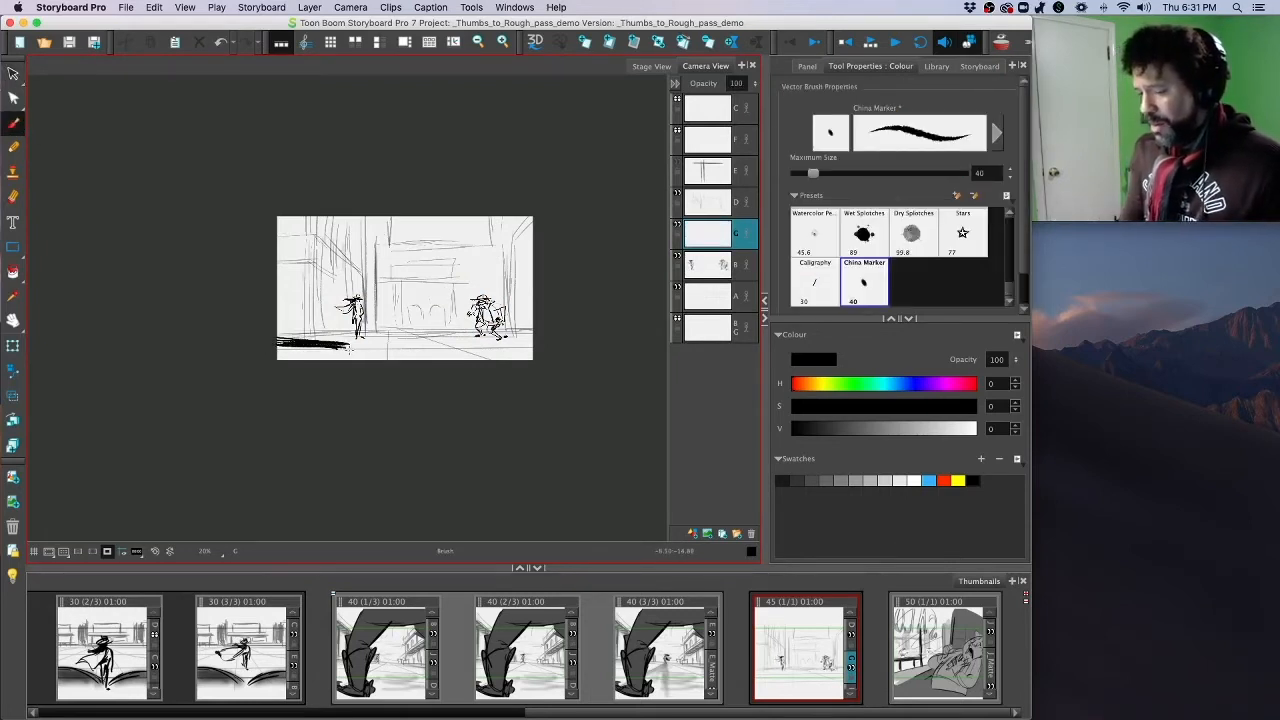
# Step: Unmask the area outside the camera frame and draw the barrel's curved vertical staves below its top
pyautogui.click(108, 552)
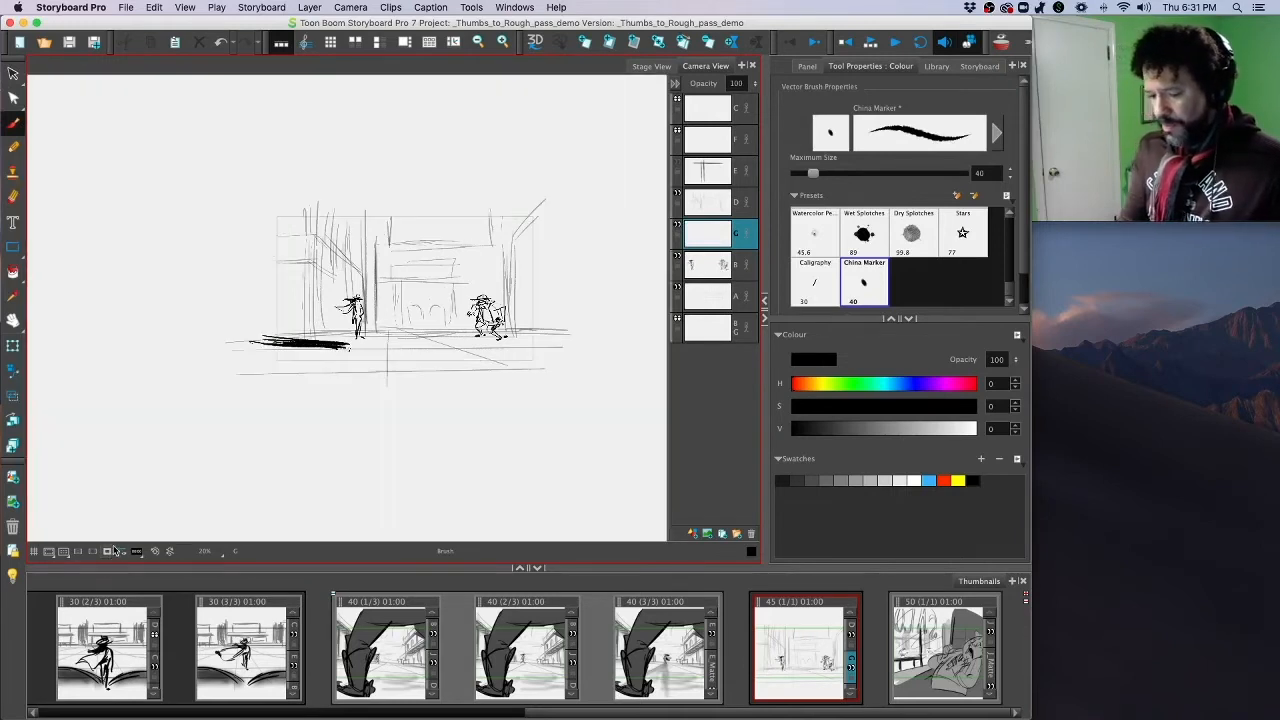
pyautogui.press('space')
pyautogui.moveTo(372, 436); pyautogui.dragTo(434, 352)
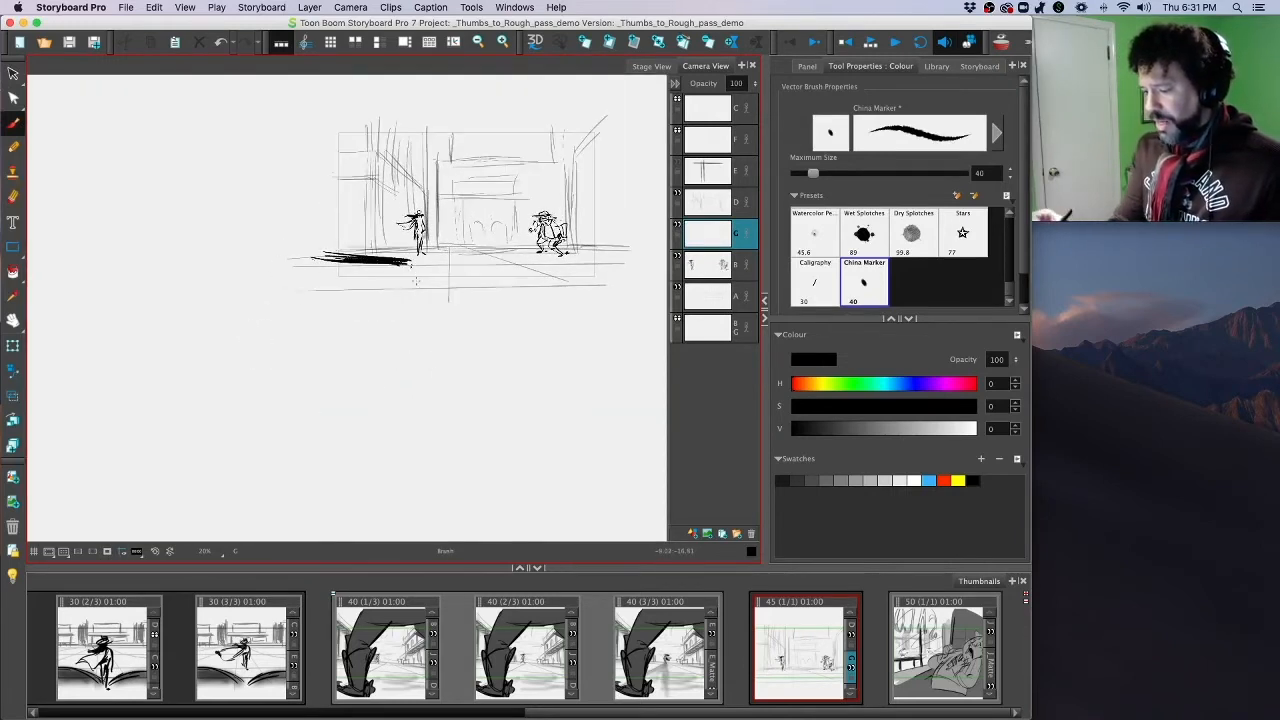
pyautogui.moveTo(418, 264); pyautogui.dragTo(414, 410)
pyautogui.moveTo(390, 262); pyautogui.dragTo(381, 420)
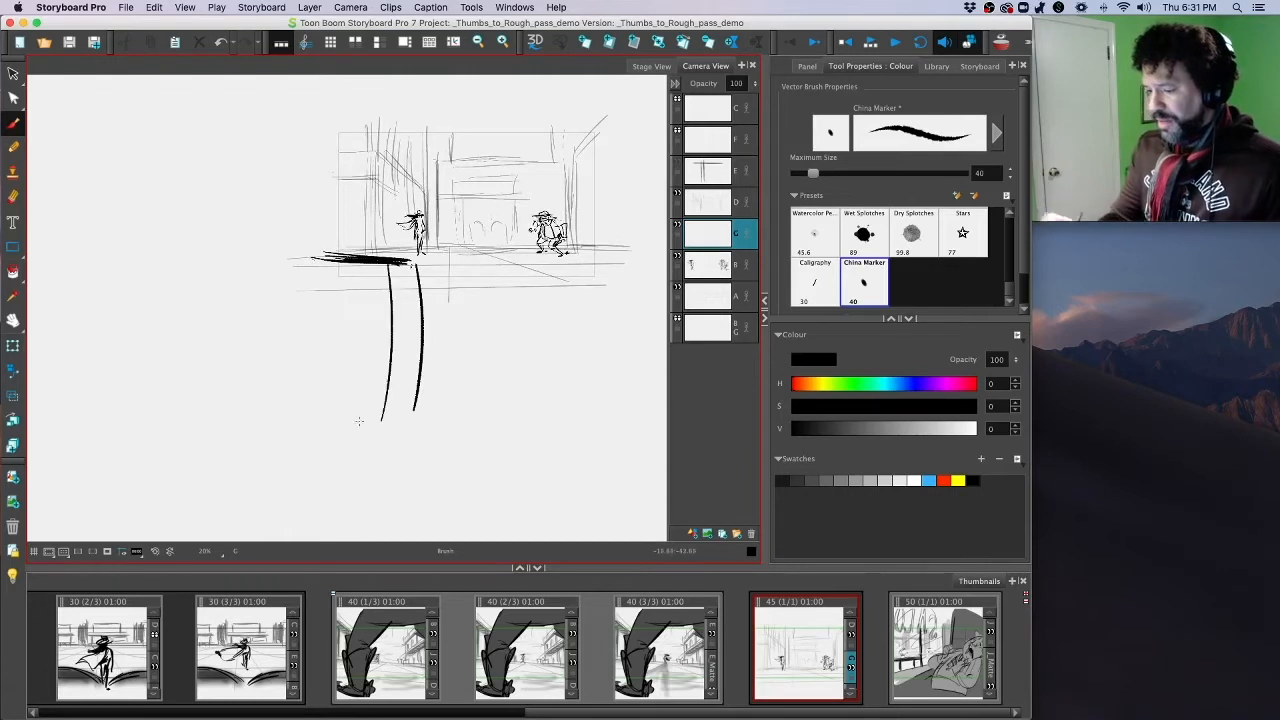
pyautogui.moveTo(352, 262); pyautogui.dragTo(323, 398)
pyautogui.press('super+z')
pyautogui.moveTo(352, 266)
pyautogui.mouseDown()
pyautogui.moveTo(332, 420)
pyautogui.moveTo(281, 398)
pyautogui.mouseUp()
pyautogui.moveTo(280, 262); pyautogui.dragTo(246, 393)
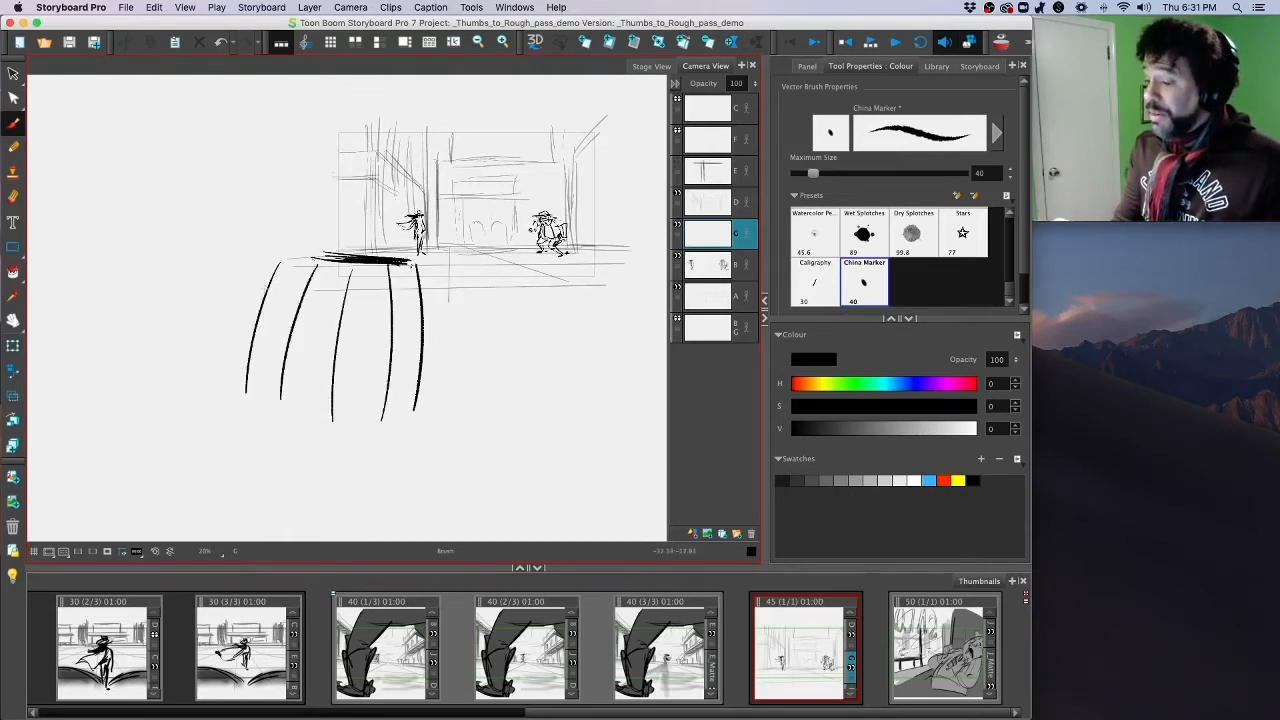
# Step: Draw the curved hoops across the barrel, then extend its top rim and reinforce its right edge
pyautogui.moveTo(262, 290); pyautogui.dragTo(446, 300)
pyautogui.press('super+z')
pyautogui.moveTo(280, 277); pyautogui.dragTo(418, 292)
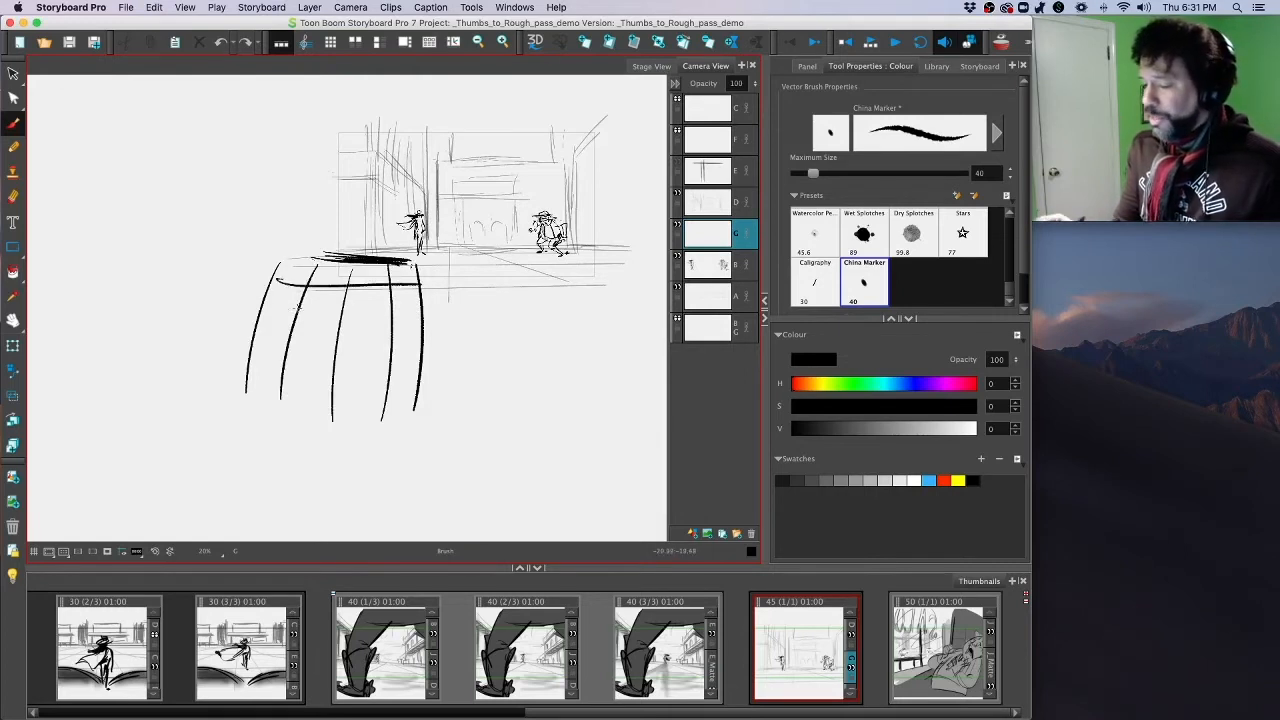
pyautogui.press('super+z')
pyautogui.moveTo(266, 281); pyautogui.dragTo(436, 298)
pyautogui.moveTo(264, 303); pyautogui.dragTo(422, 333)
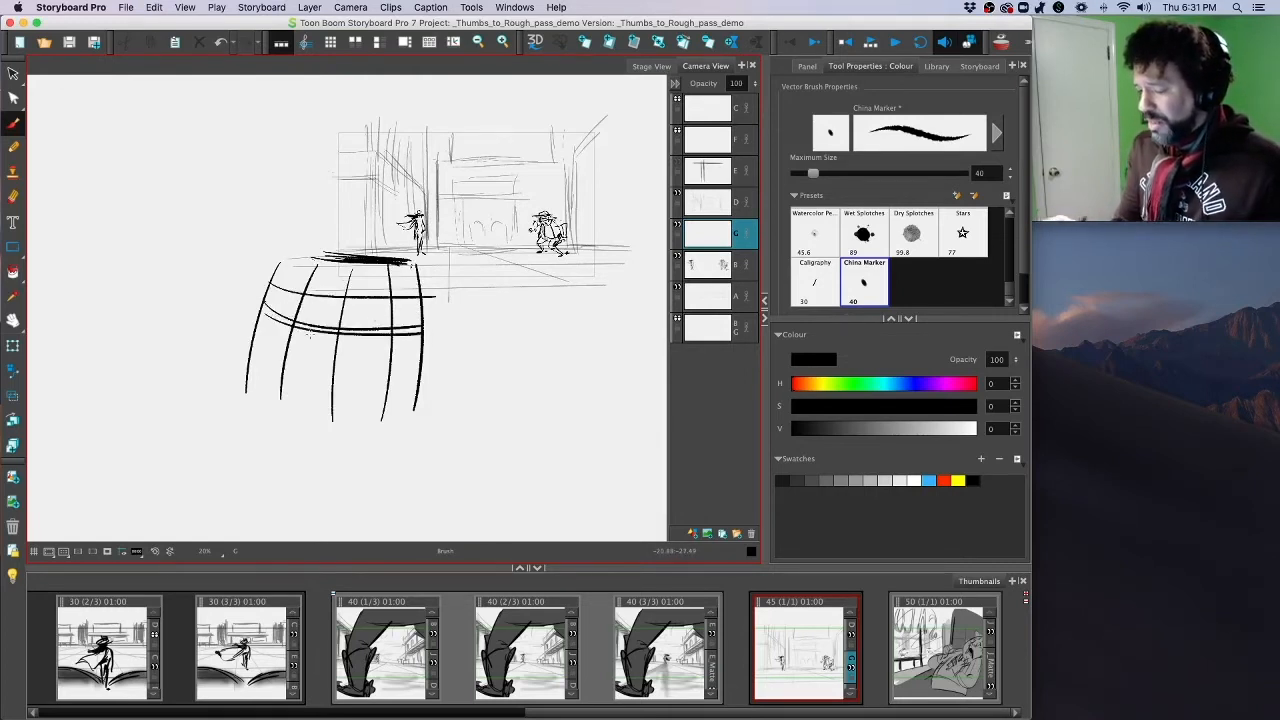
pyautogui.moveTo(272, 325); pyautogui.dragTo(404, 315)
pyautogui.moveTo(411, 266)
pyautogui.mouseDown()
pyautogui.moveTo(294, 260)
pyautogui.moveTo(311, 259)
pyautogui.mouseUp()
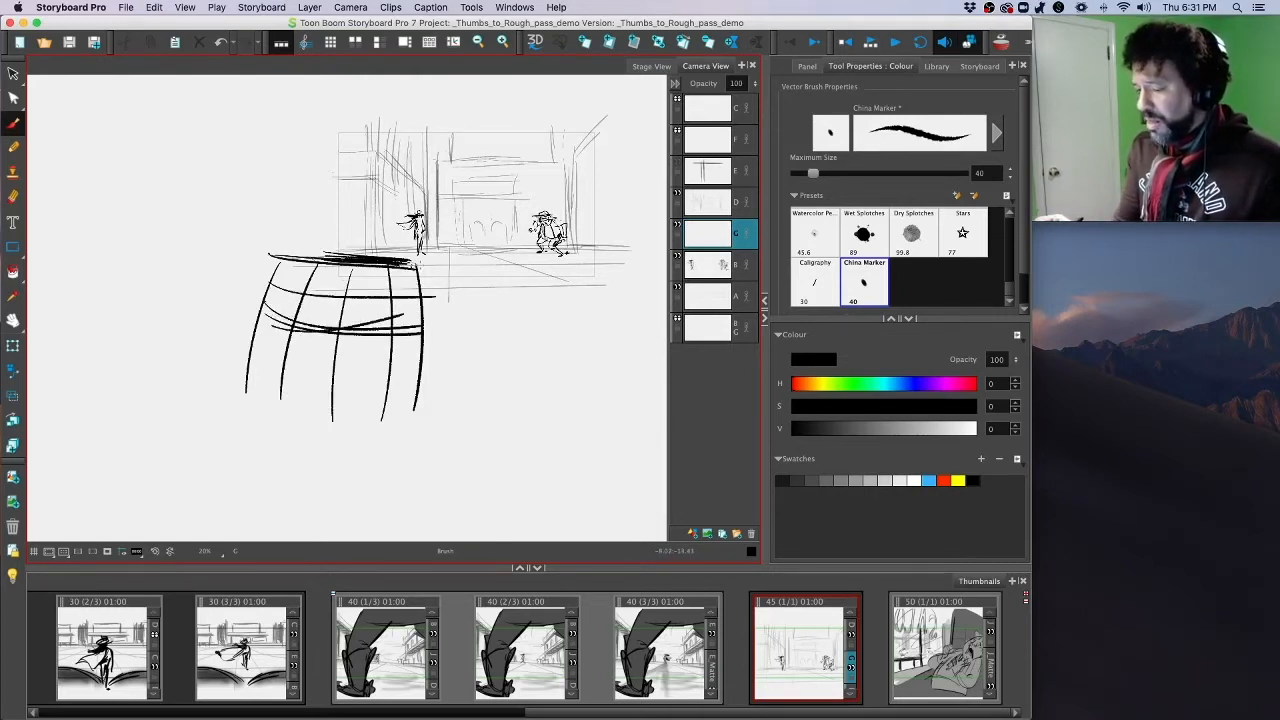
pyautogui.moveTo(421, 268); pyautogui.dragTo(418, 440)
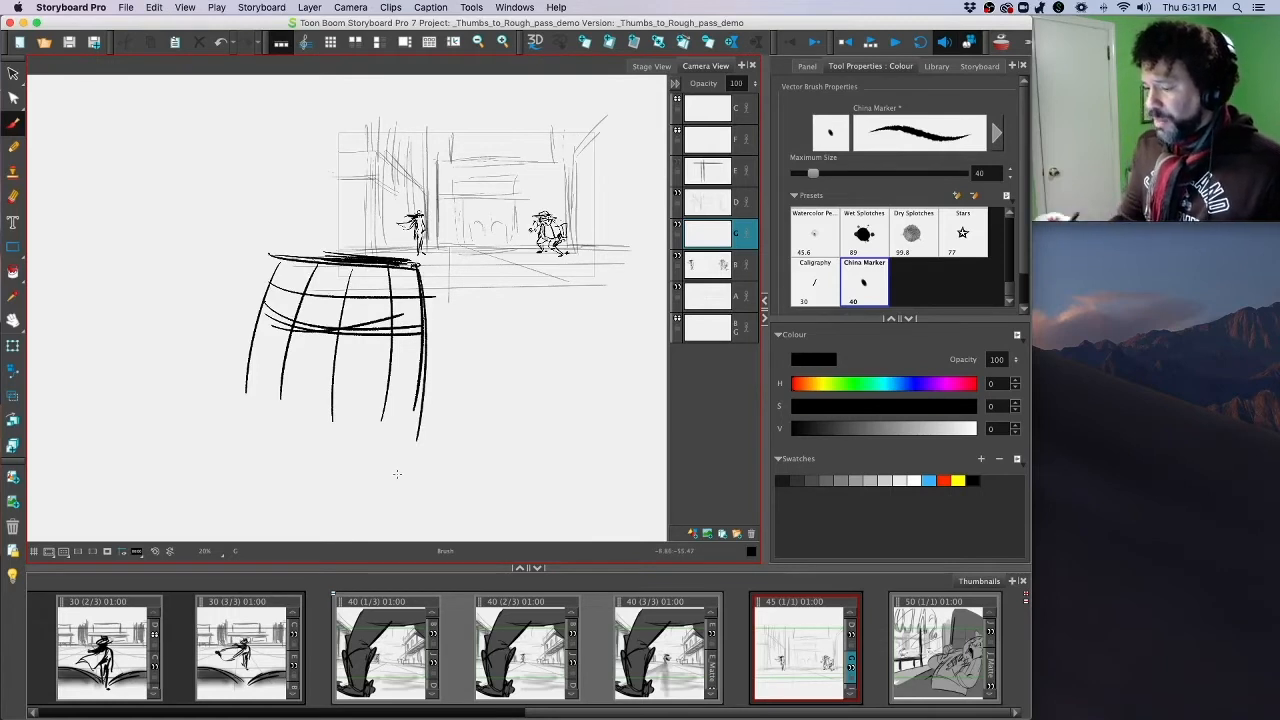
# Step: Mask the area outside the camera frame and move the barrel up and slightly left so more of it shows
pyautogui.click(107, 551)
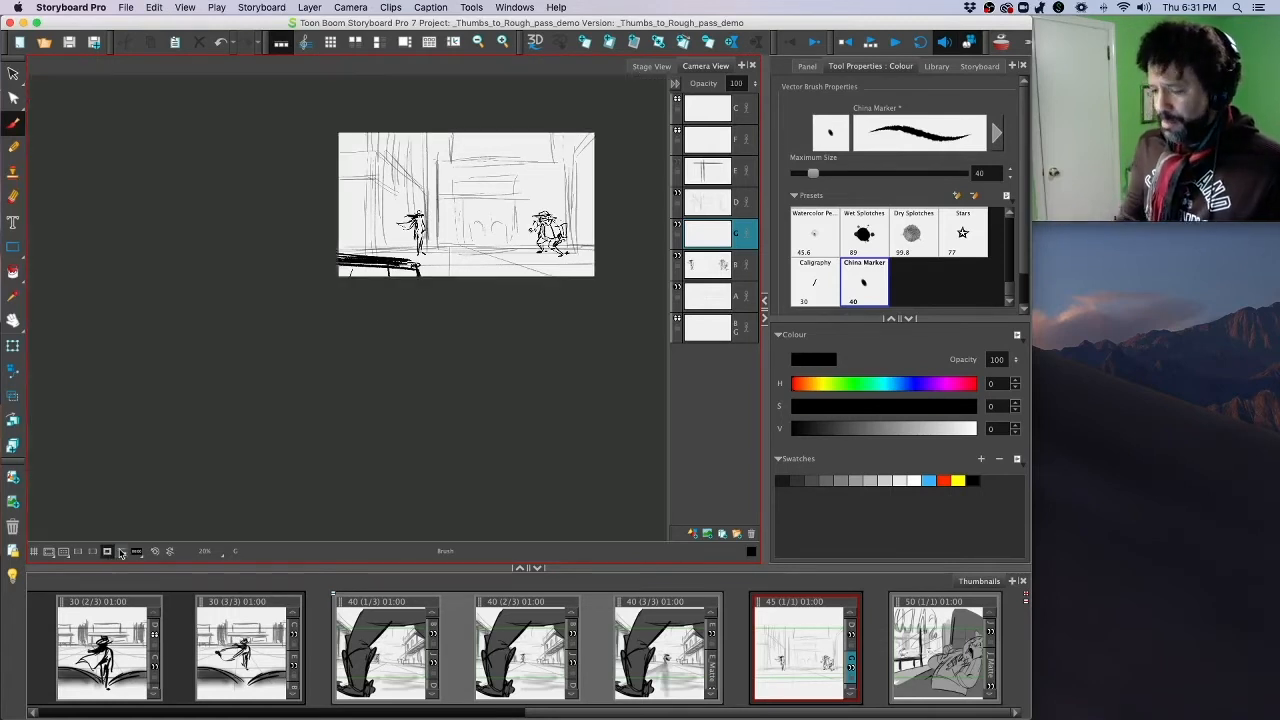
pyautogui.click(13, 73)
pyautogui.moveTo(384, 208)
pyautogui.mouseDown()
pyautogui.moveTo(457, 357)
pyautogui.moveTo(400, 205)
pyautogui.mouseUp()
pyautogui.moveTo(363, 355); pyautogui.dragTo(340, 341)
pyautogui.press('super+z')
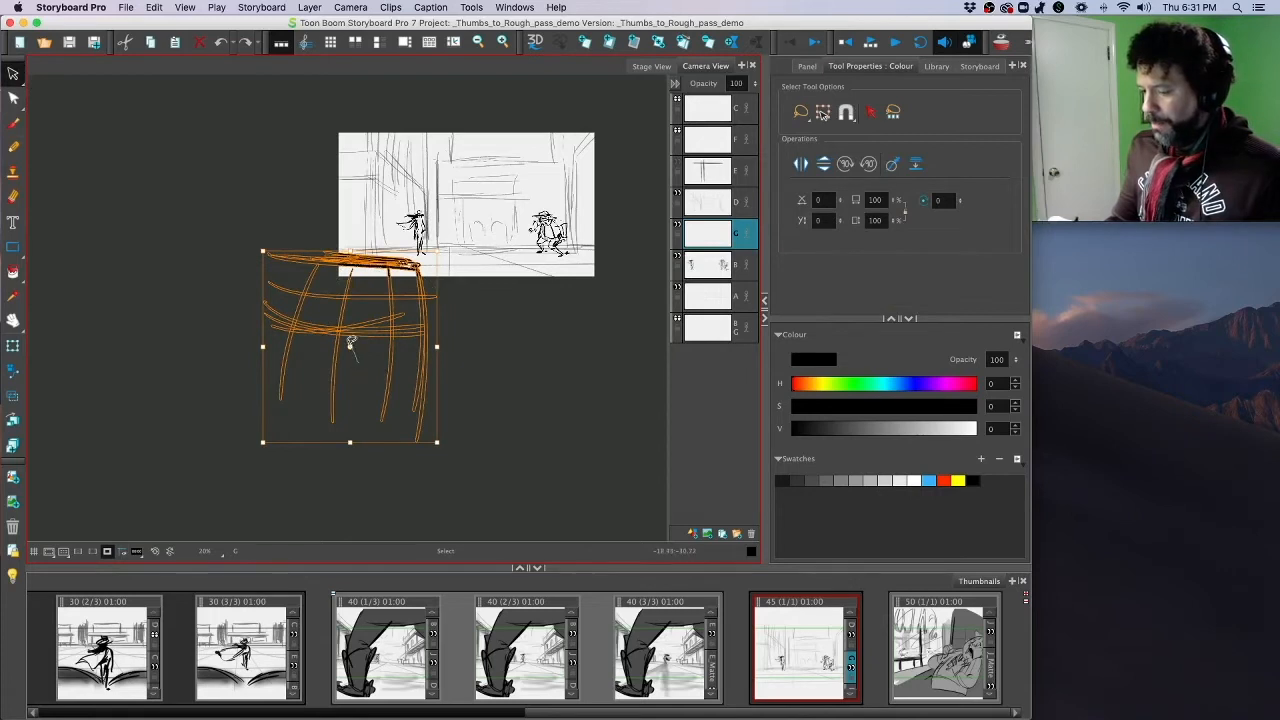
pyautogui.moveTo(349, 337)
pyautogui.mouseDown()
pyautogui.moveTo(463, 289)
pyautogui.moveTo(386, 443)
pyautogui.moveTo(341, 343)
pyautogui.mouseUp()
pyautogui.press('Delete')
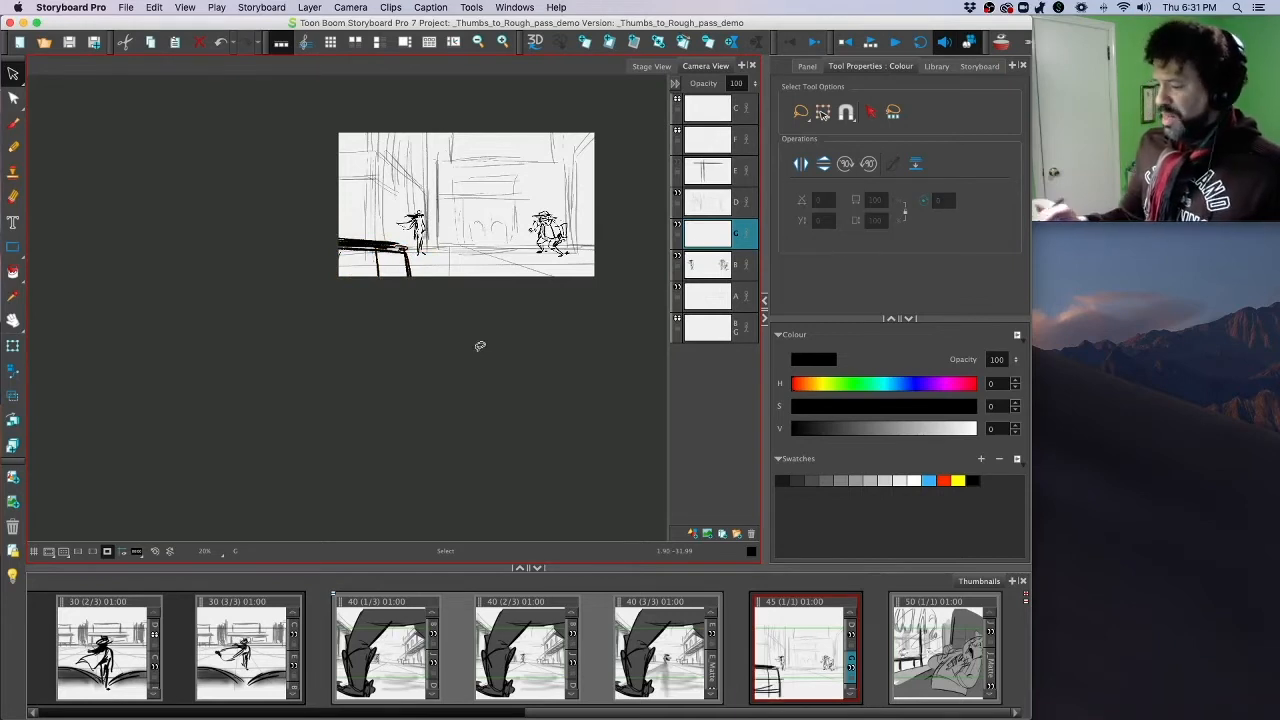
# Step: Nudge the gunslinger and the outlaw on layer B slightly right and down to clear the foreground barrel
pyautogui.press('Down')
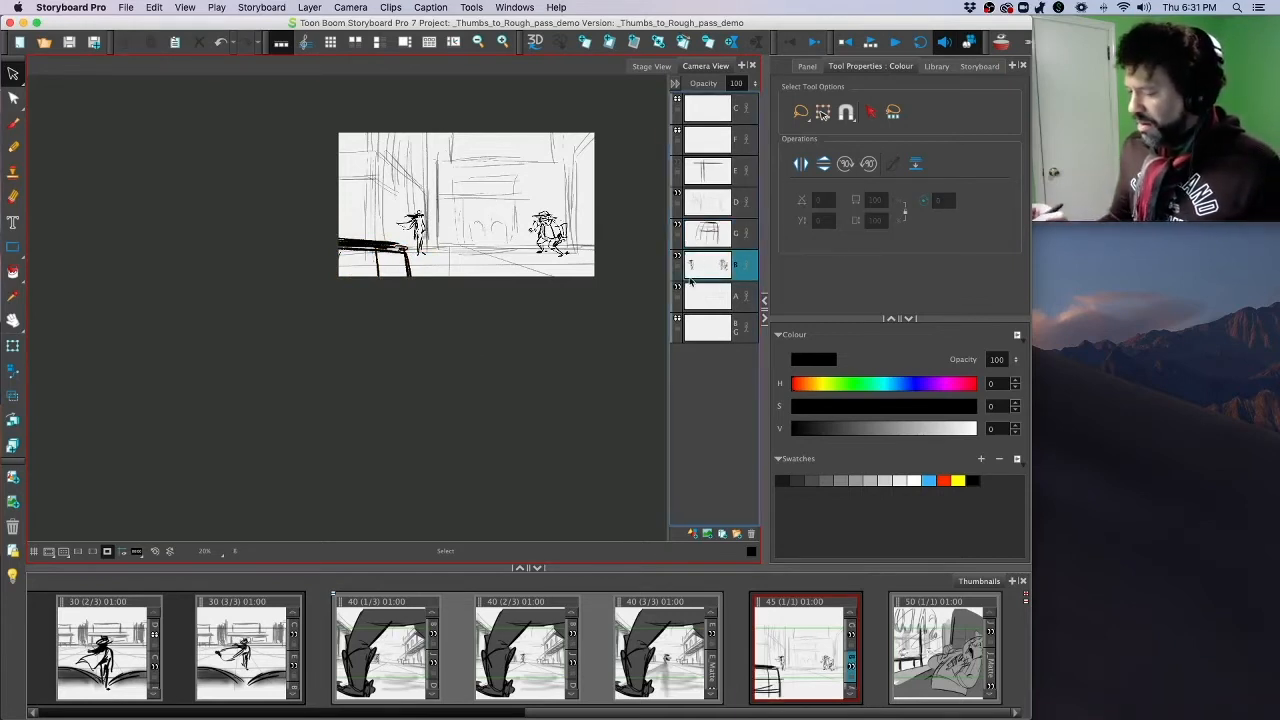
pyautogui.moveTo(402, 196); pyautogui.dragTo(432, 262)
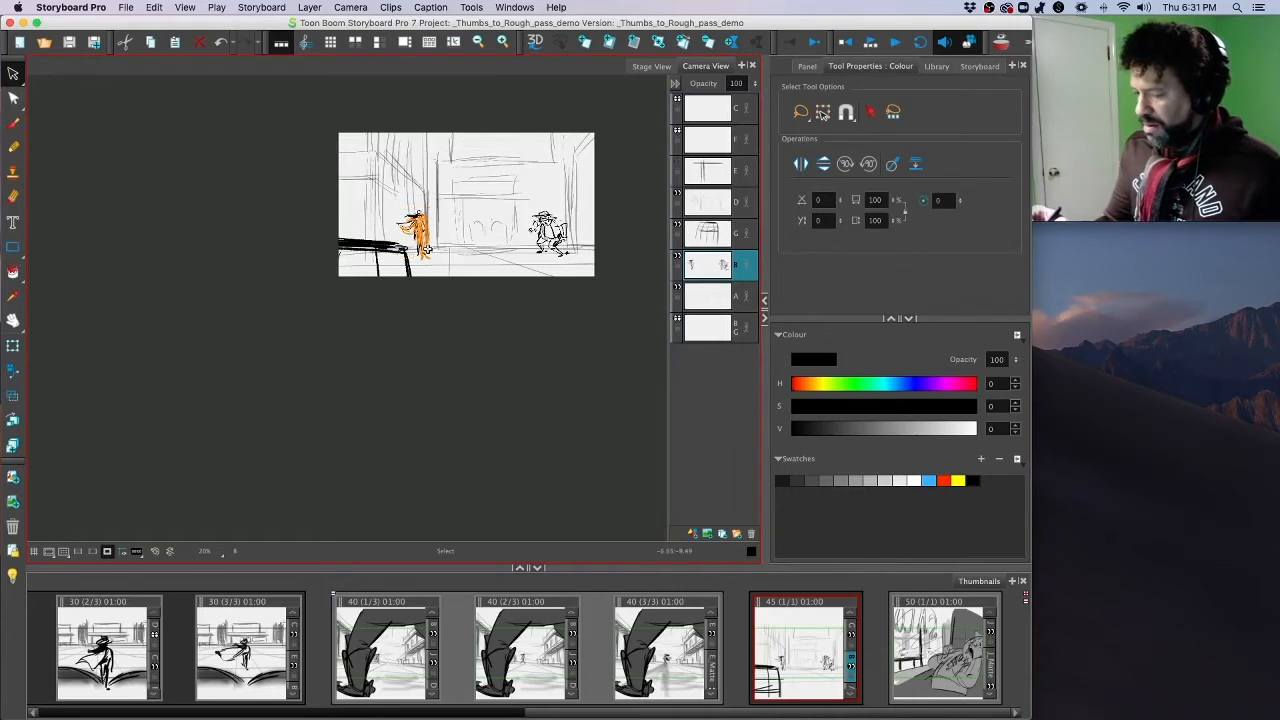
pyautogui.click(634, 226)
pyautogui.moveTo(504, 180); pyautogui.dragTo(576, 268)
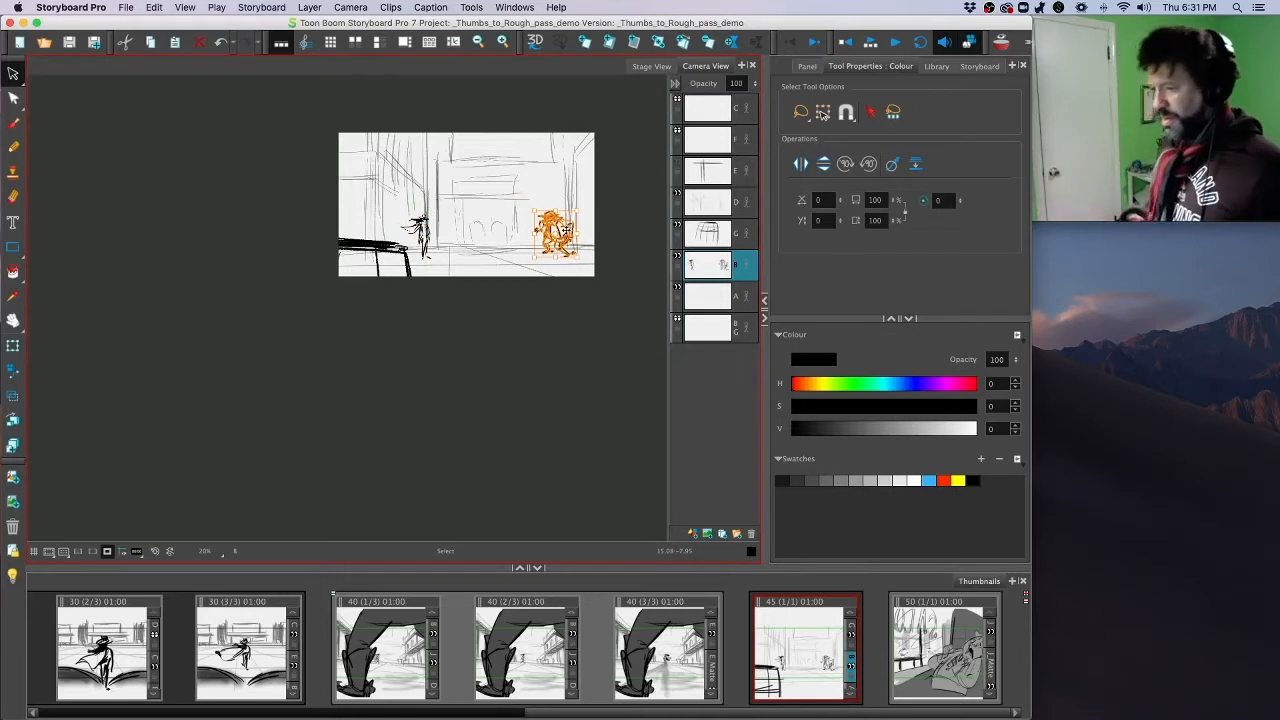
pyautogui.click(512, 368)
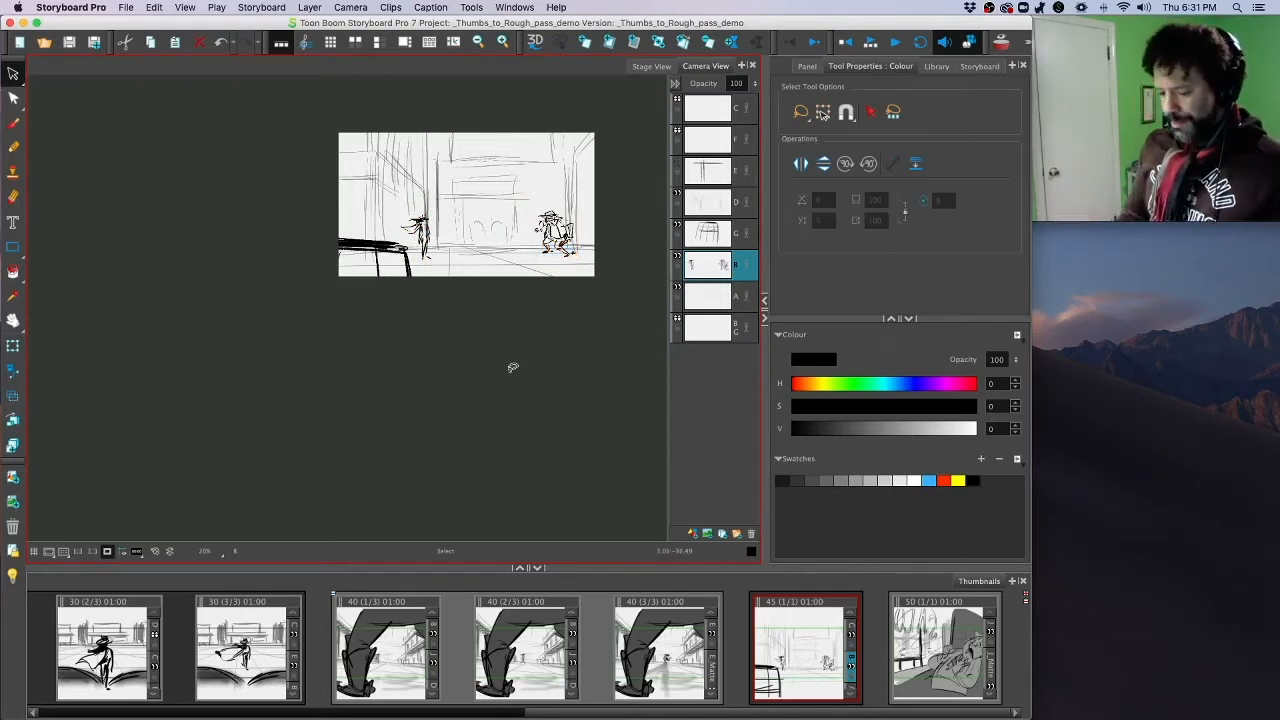
# Step: Check scene 45 against the preceding scene 40 panels for continuity and duplicate its panel
pyautogui.press('Left')
pyautogui.press('Left')
pyautogui.press('Right')
pyautogui.press('Right')
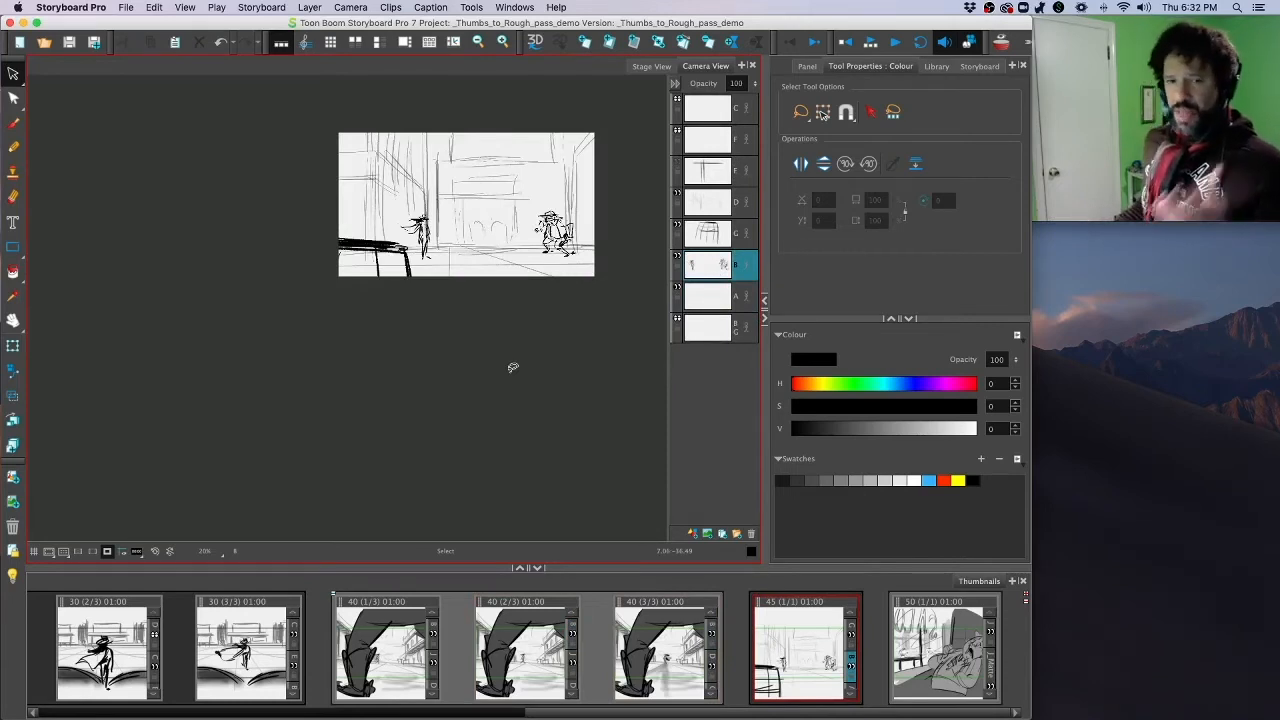
pyautogui.rightClick(773, 658)
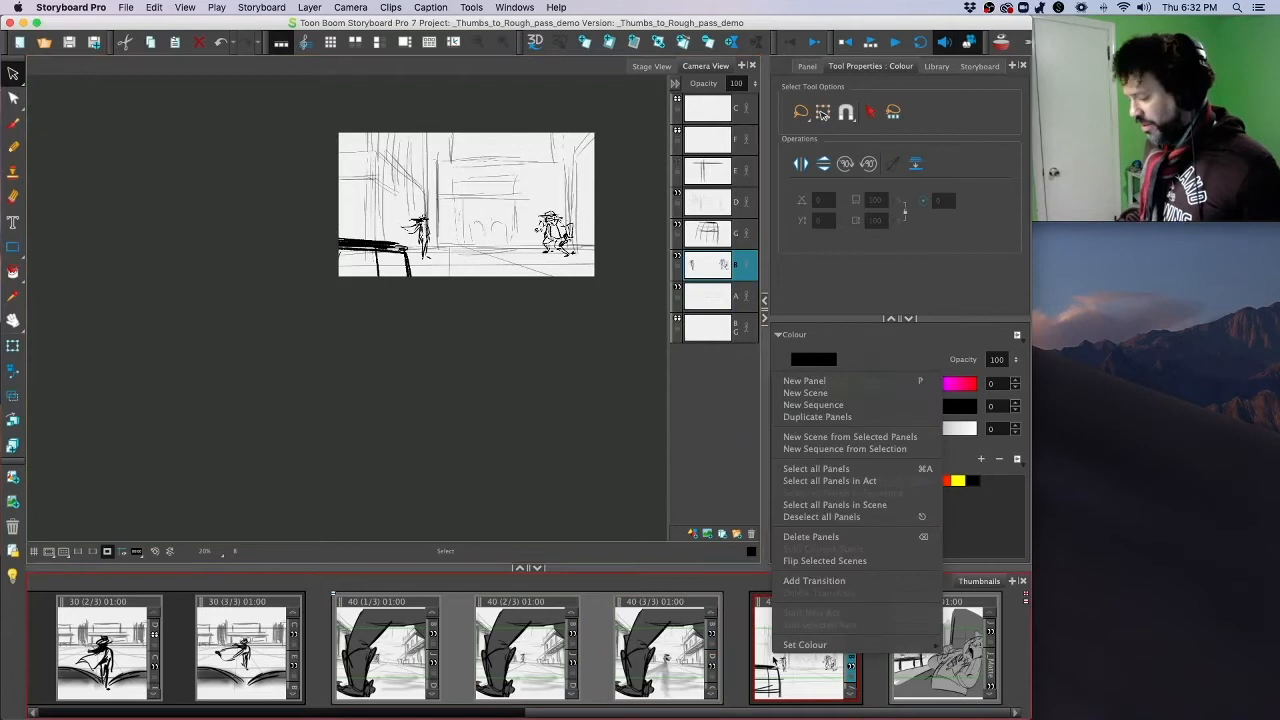
pyautogui.click(827, 417)
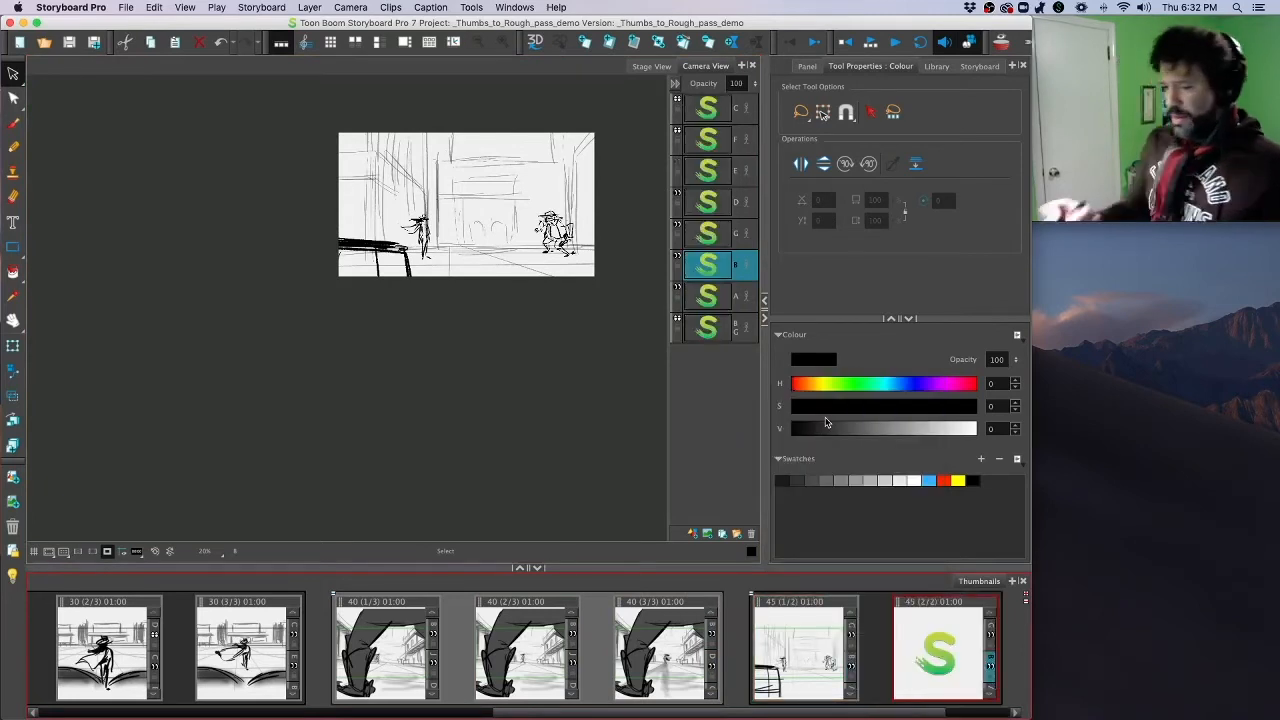
# Step: Replace the gunslinger's flowing cape in the second panel of scene 45 with a newly brushed, billowing shape and hair
pyautogui.click(412, 226)
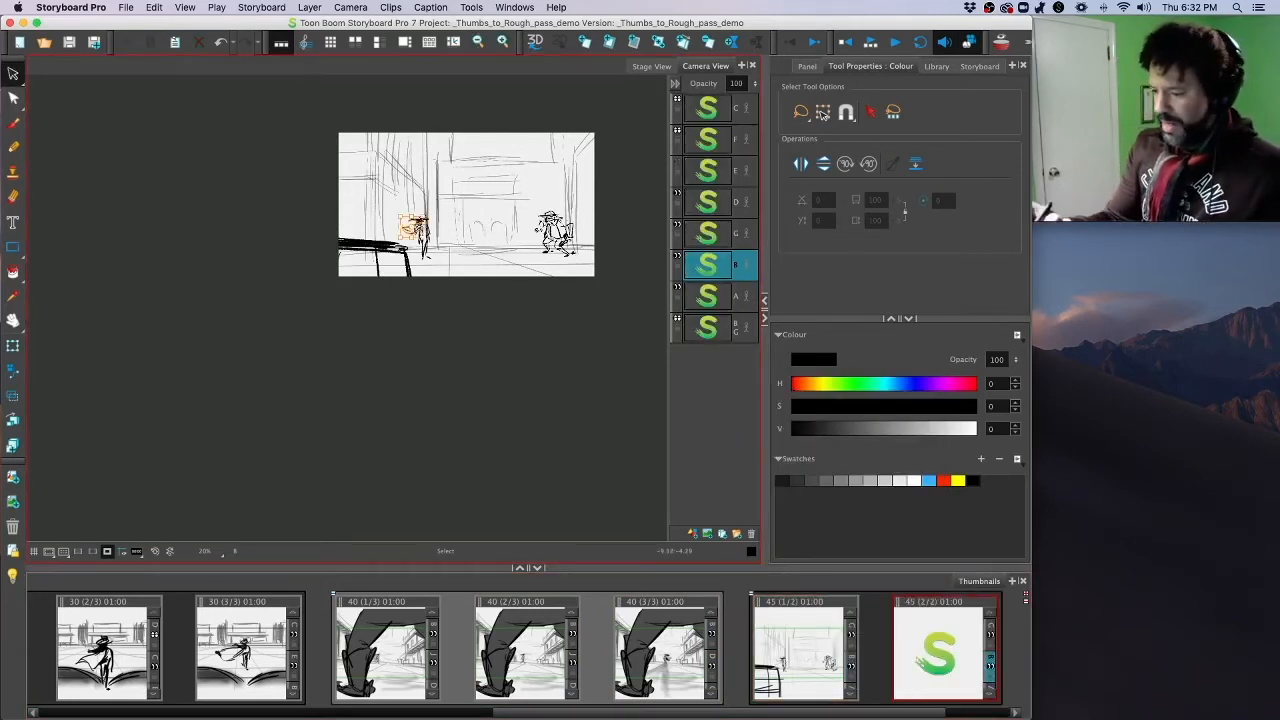
pyautogui.press('Delete')
pyautogui.press('2')
pyautogui.press('2')
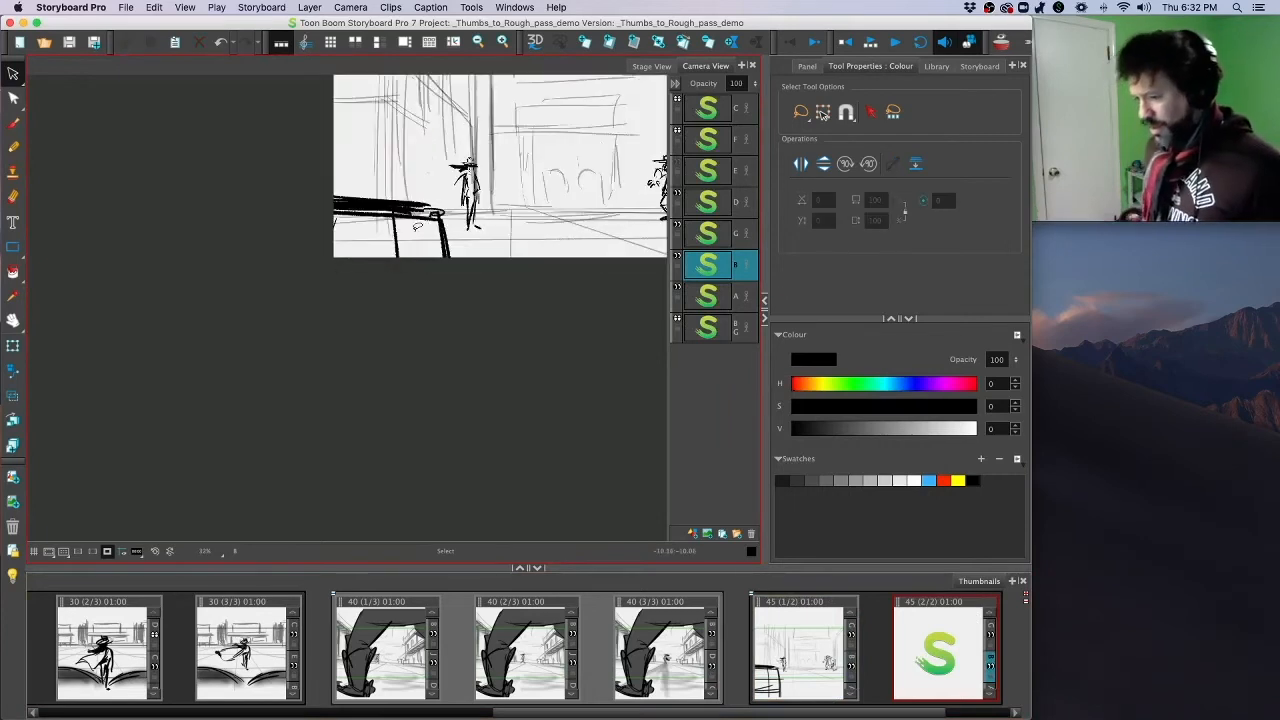
pyautogui.press('space')
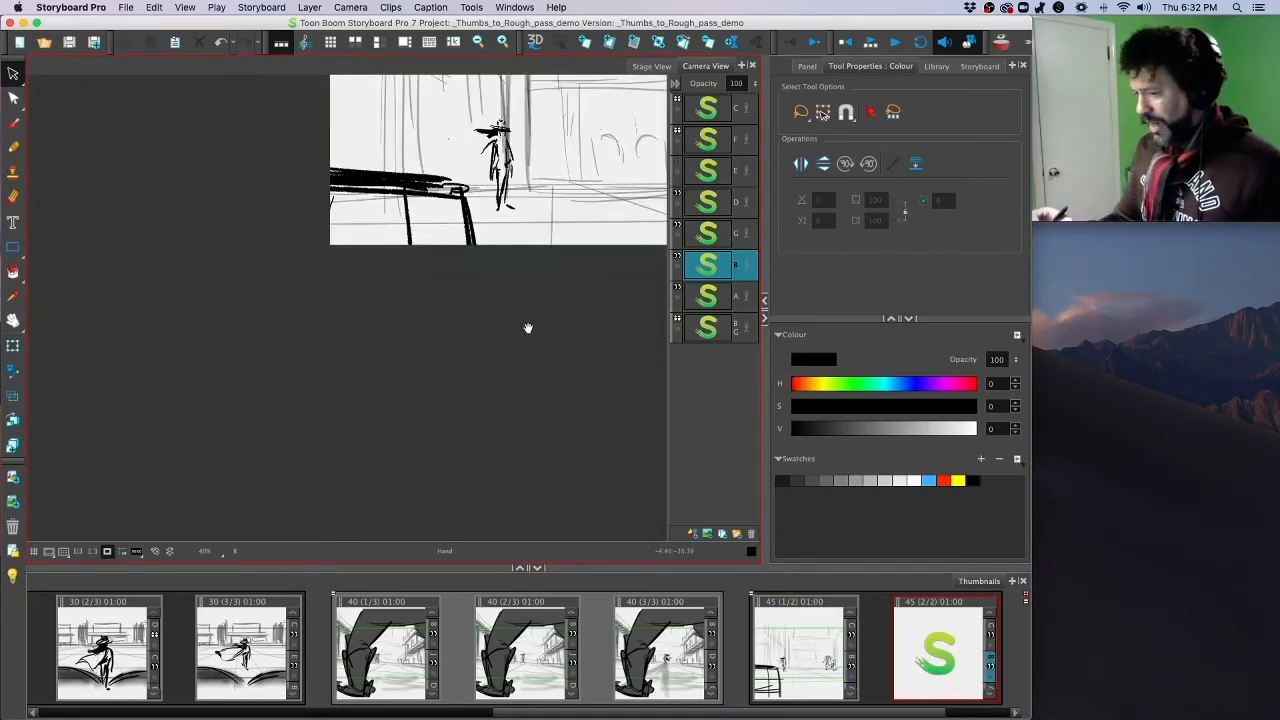
pyautogui.moveTo(528, 328); pyautogui.dragTo(536, 443)
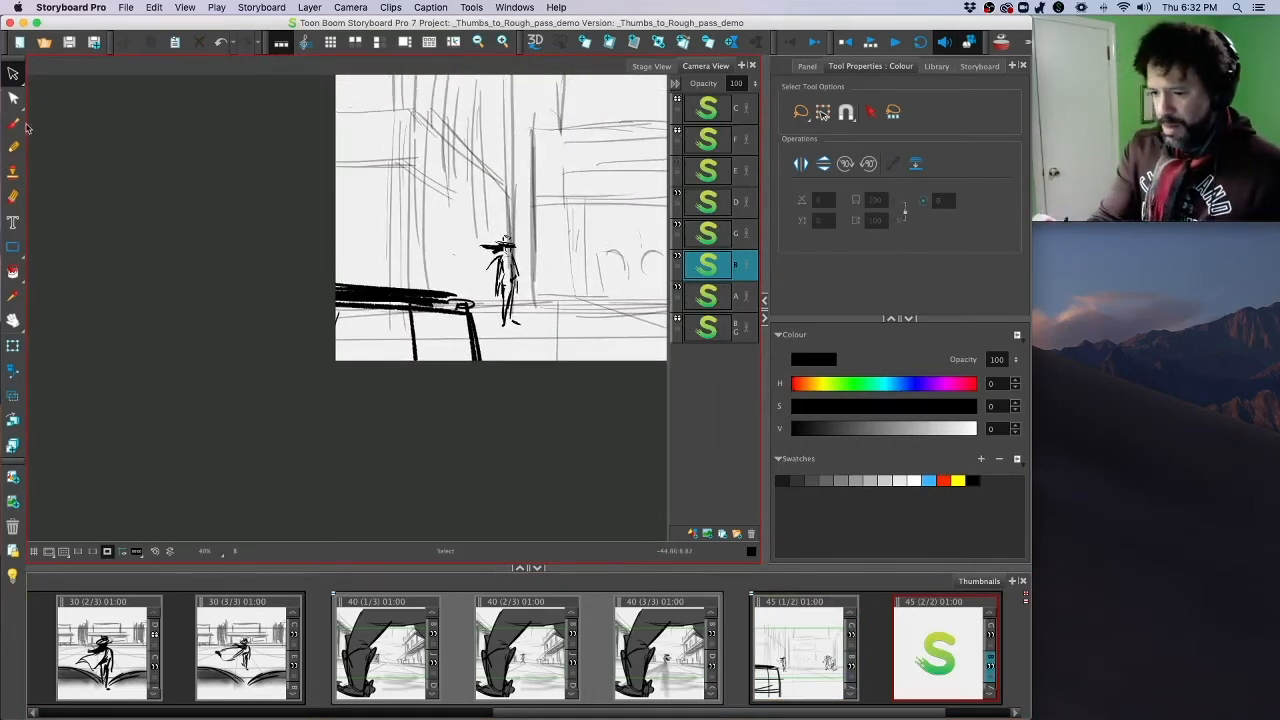
pyautogui.click(22, 122)
pyautogui.moveTo(502, 250)
pyautogui.mouseDown()
pyautogui.moveTo(474, 250)
pyautogui.moveTo(468, 264)
pyautogui.moveTo(485, 264)
pyautogui.moveTo(486, 250)
pyautogui.mouseUp()
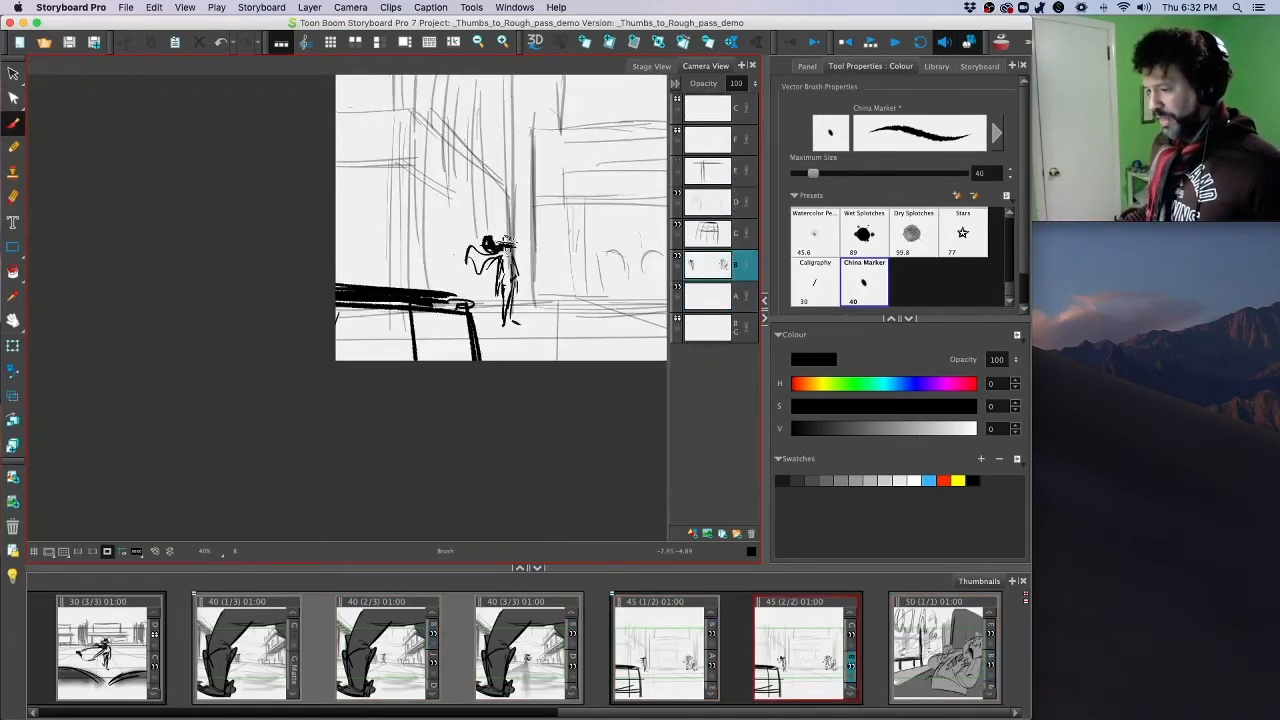
# Step: Delete the gunslinger's solid hair scribble and redraw the wind-blown hair with loose strokes using the China Marker brush
pyautogui.click(13, 74)
pyautogui.click(490, 244)
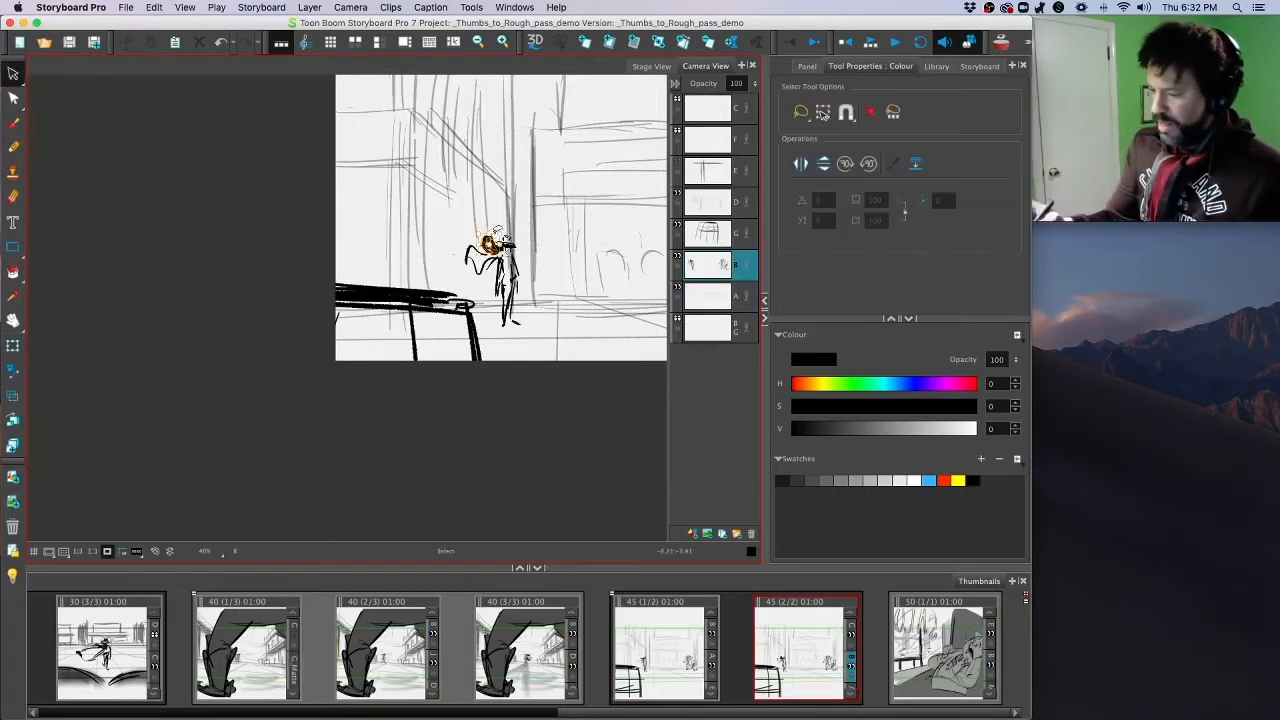
pyautogui.press('Delete')
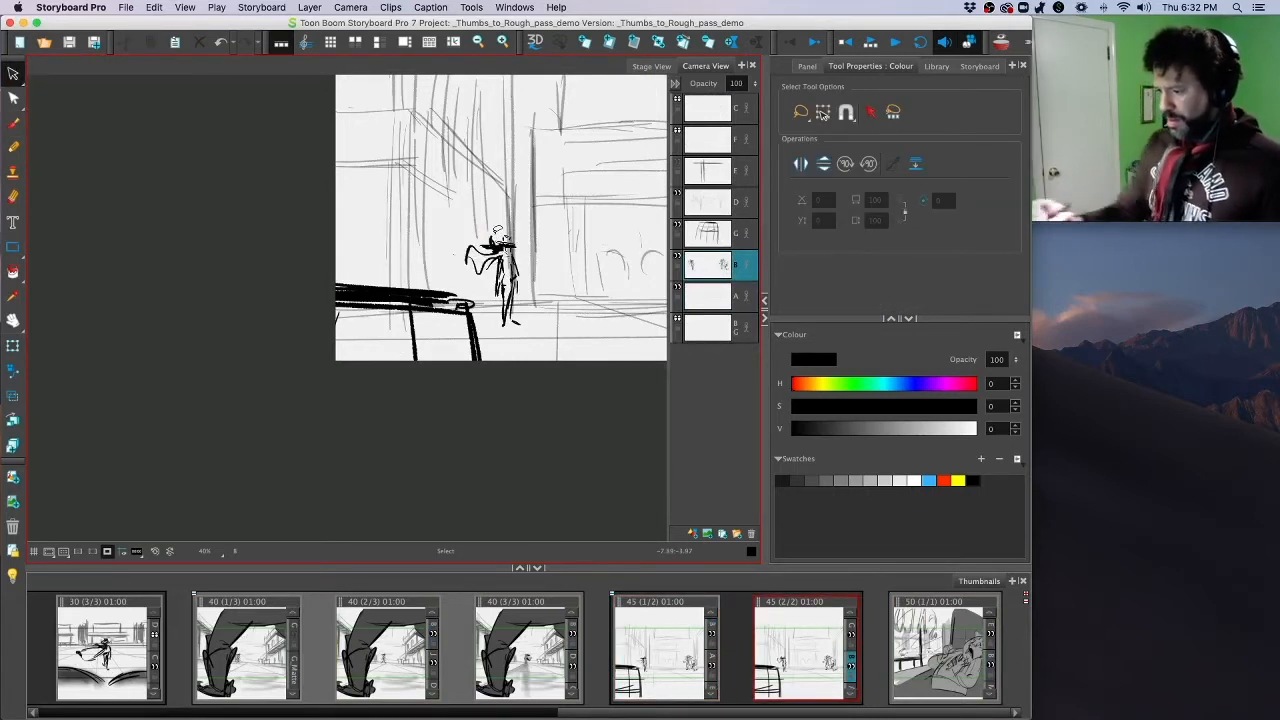
pyautogui.click(491, 242)
pyautogui.click(491, 241)
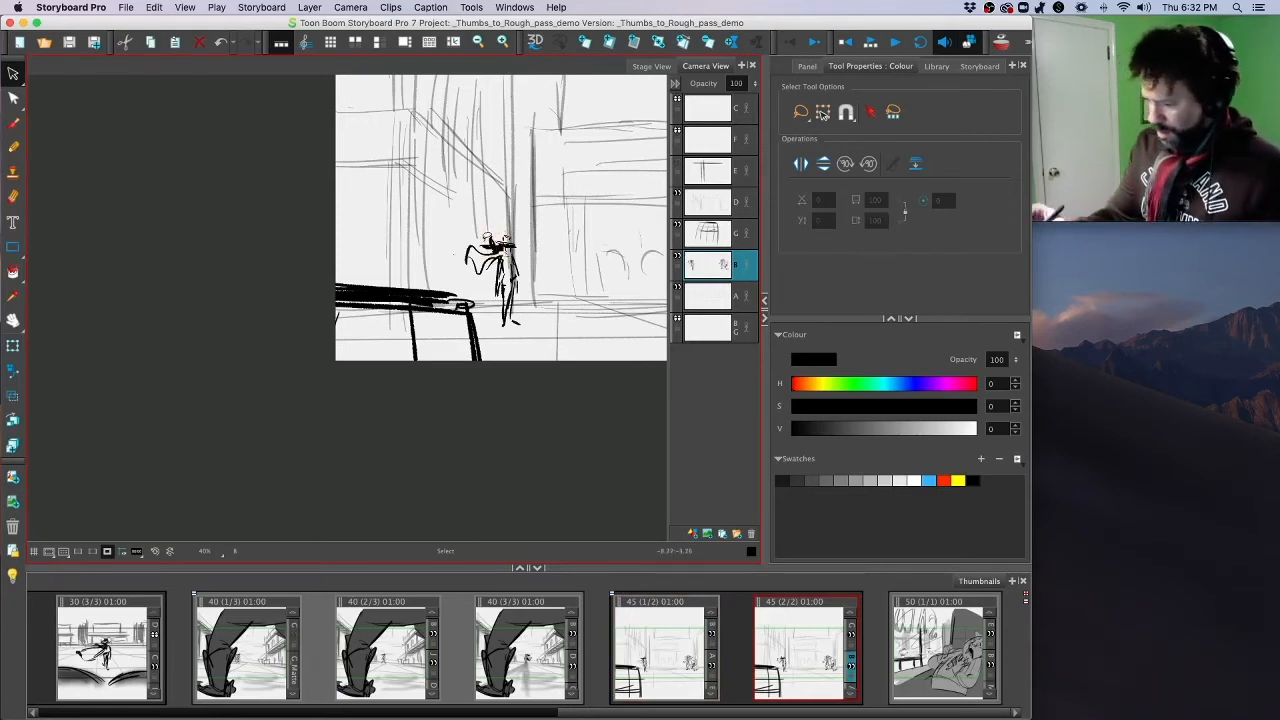
pyautogui.click(500, 238)
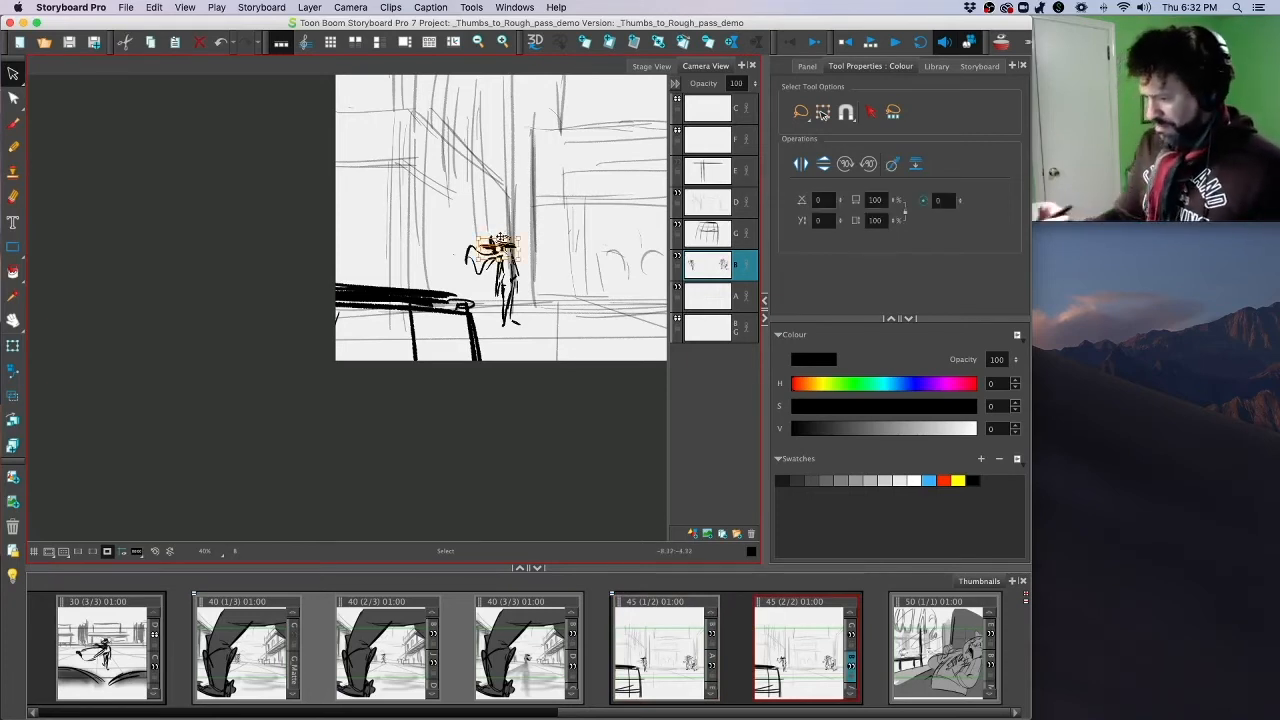
pyautogui.click(500, 238)
pyautogui.click(503, 240)
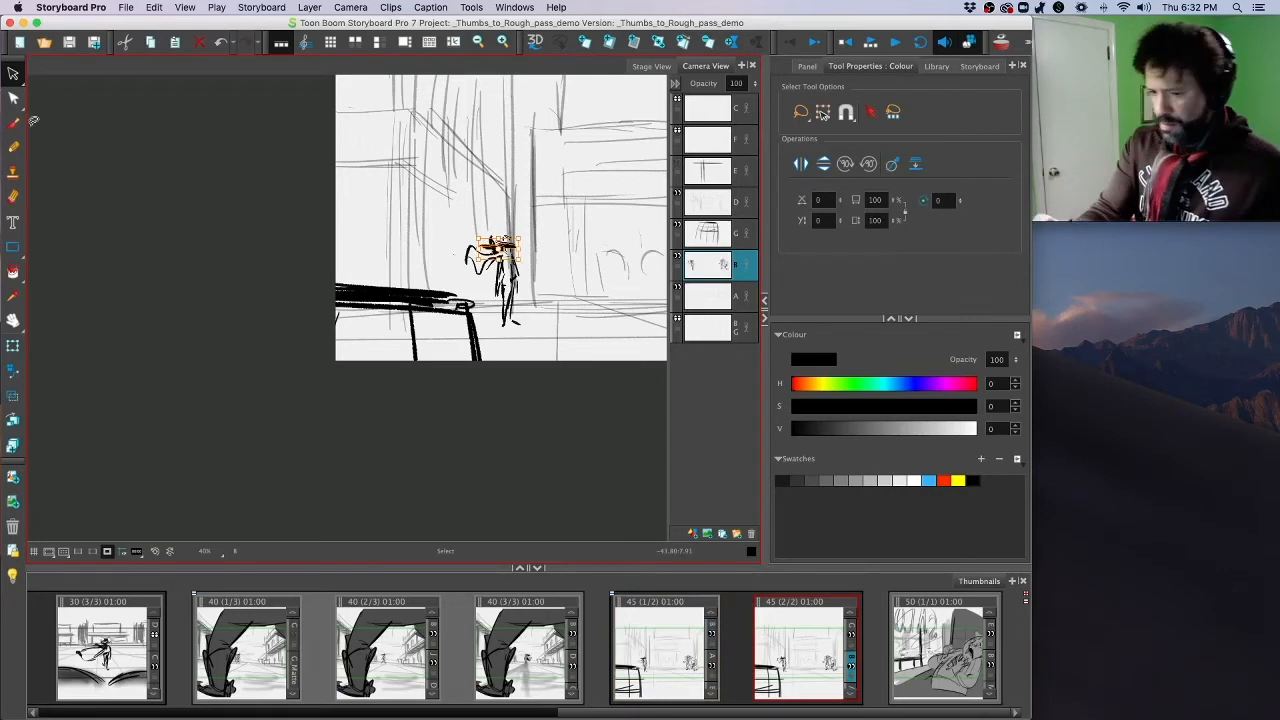
pyautogui.hotkey('alt', 'b')
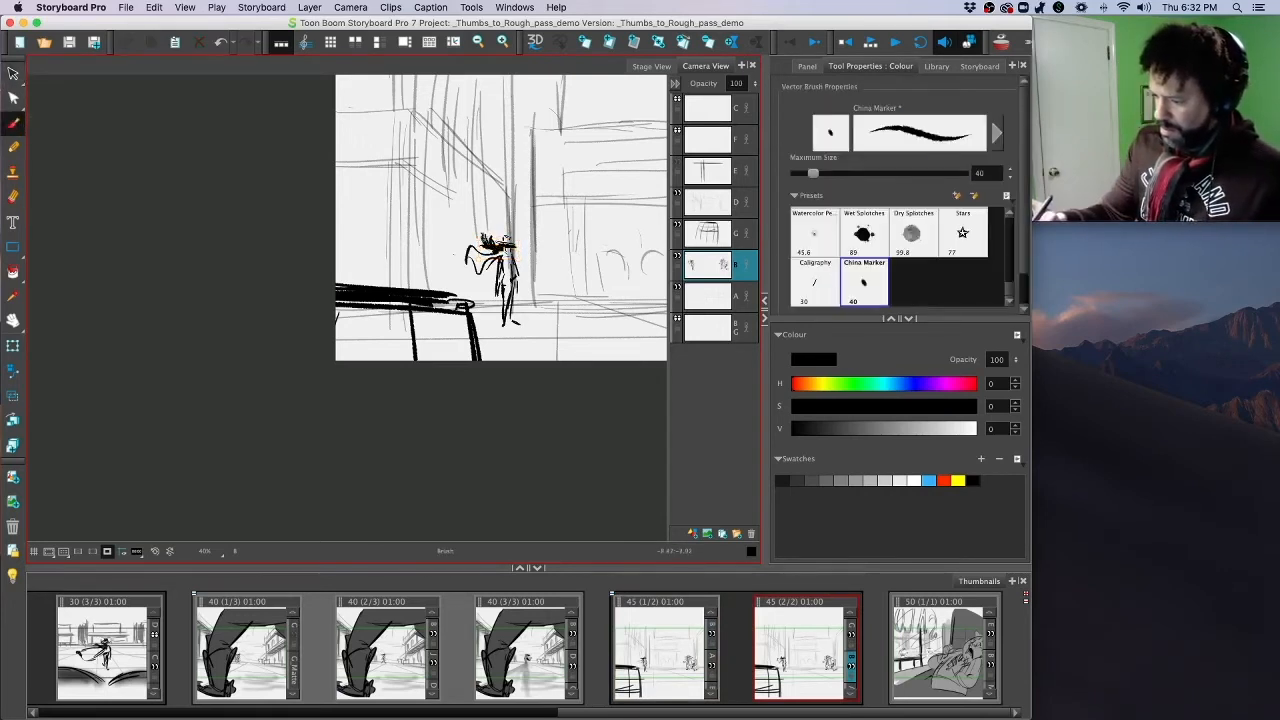
pyautogui.press('Left')
pyautogui.press('Right')
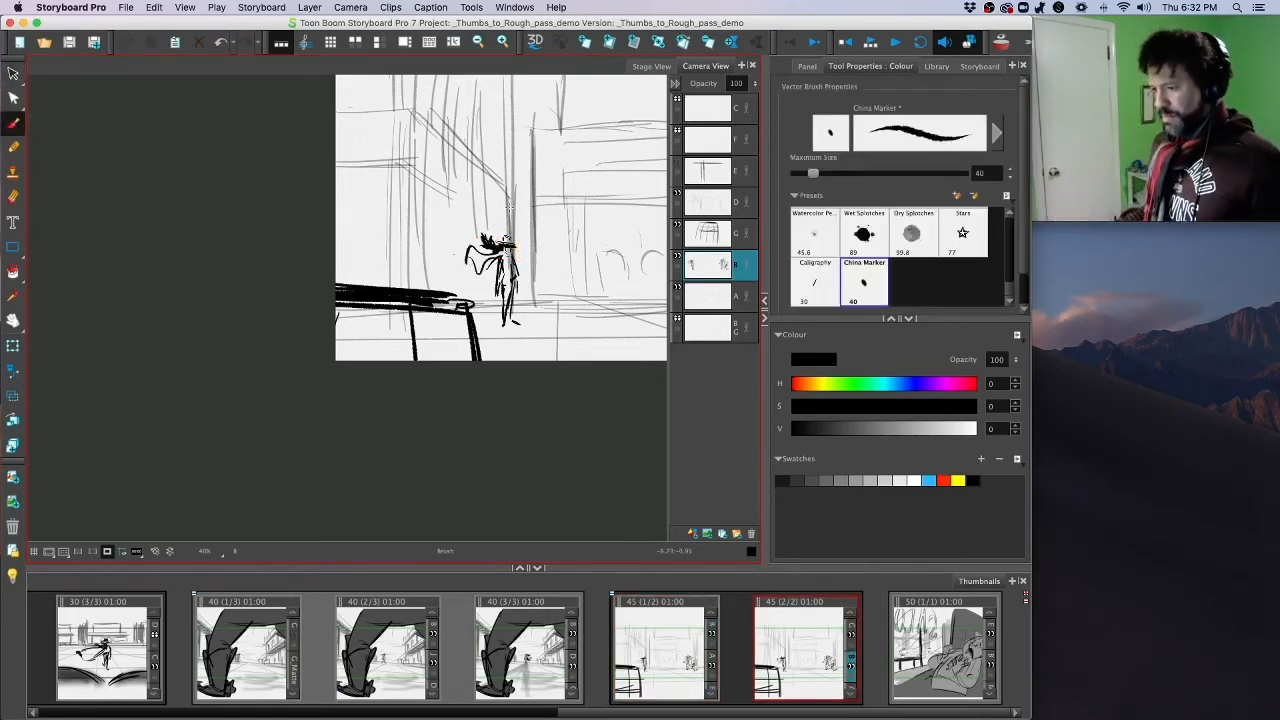
# Step: Duplicate the first panel of scene 45 and move the copy to the end of the scene
pyautogui.click(672, 668)
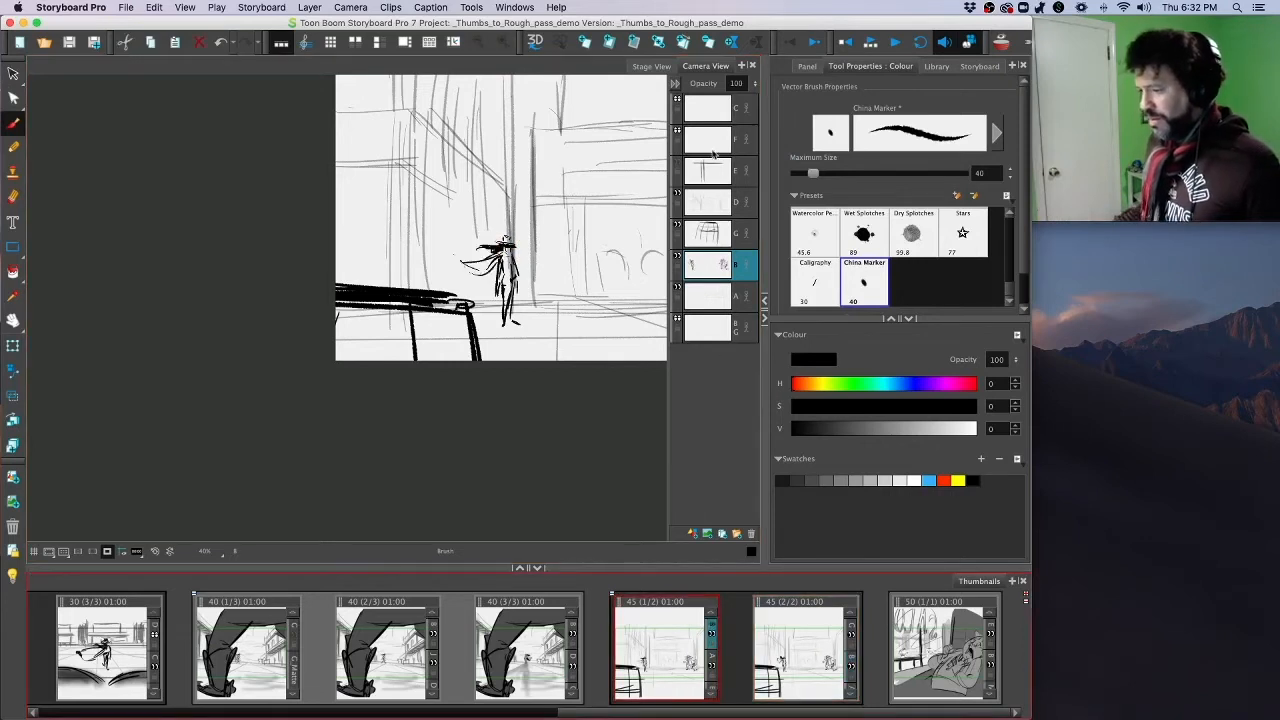
pyautogui.click(14, 73)
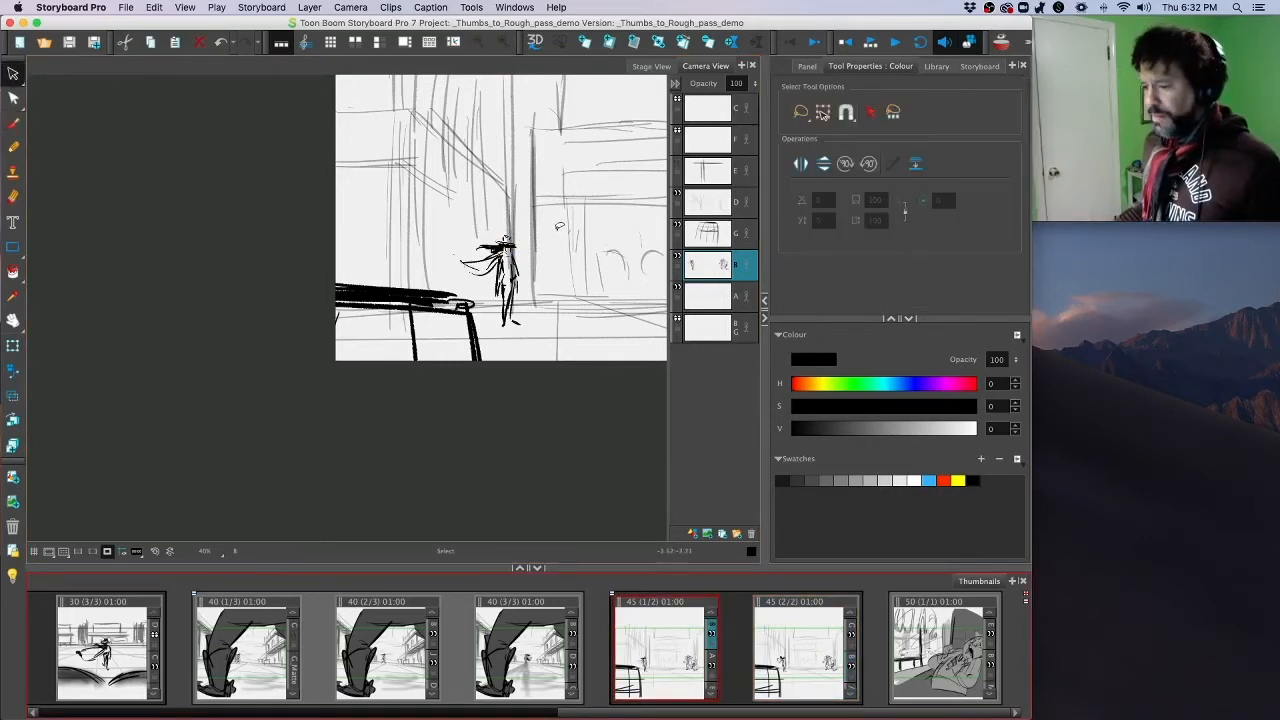
pyautogui.moveTo(530, 212)
pyautogui.mouseDown()
pyautogui.moveTo(456, 300)
pyautogui.moveTo(540, 295)
pyautogui.mouseUp()
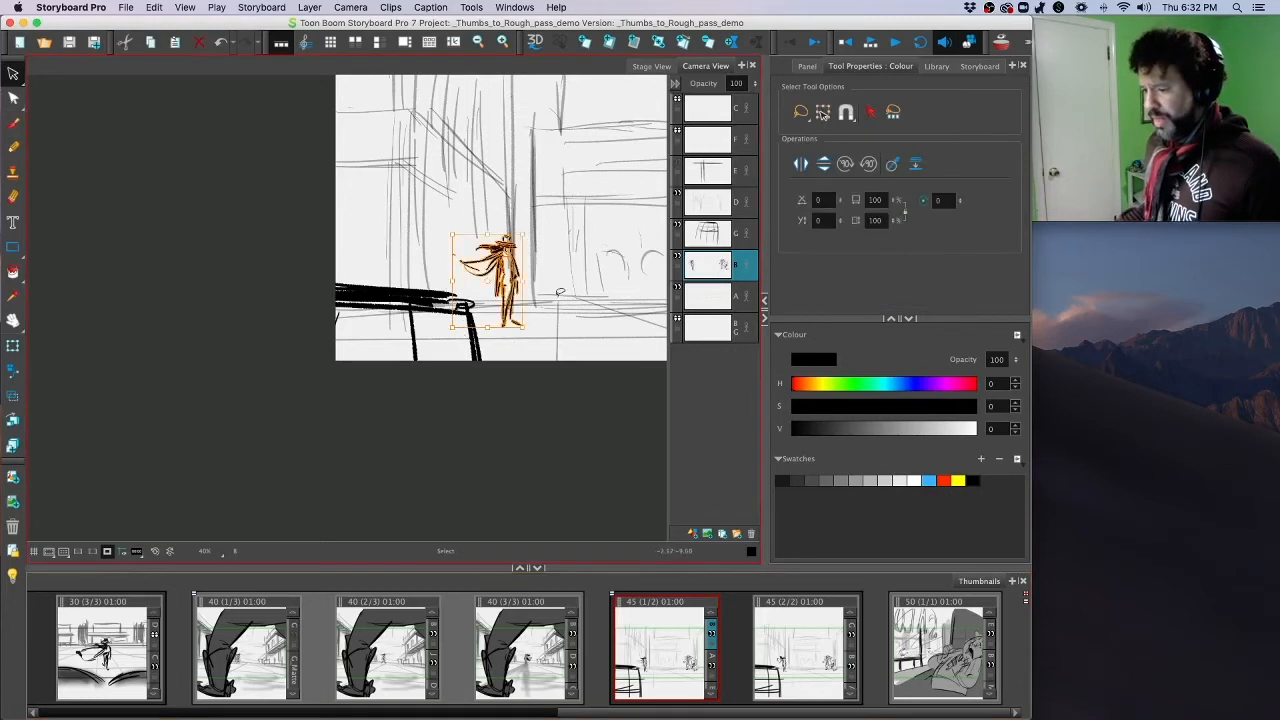
pyautogui.rightClick(672, 636)
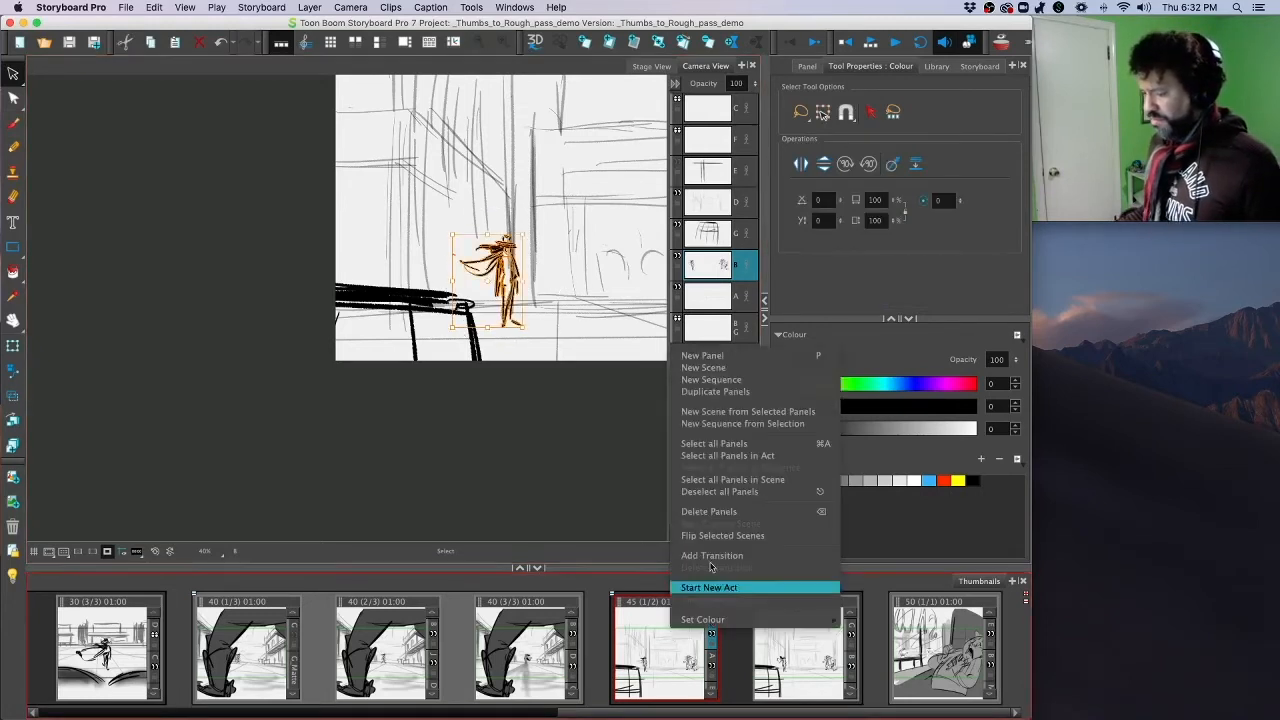
pyautogui.click(703, 396)
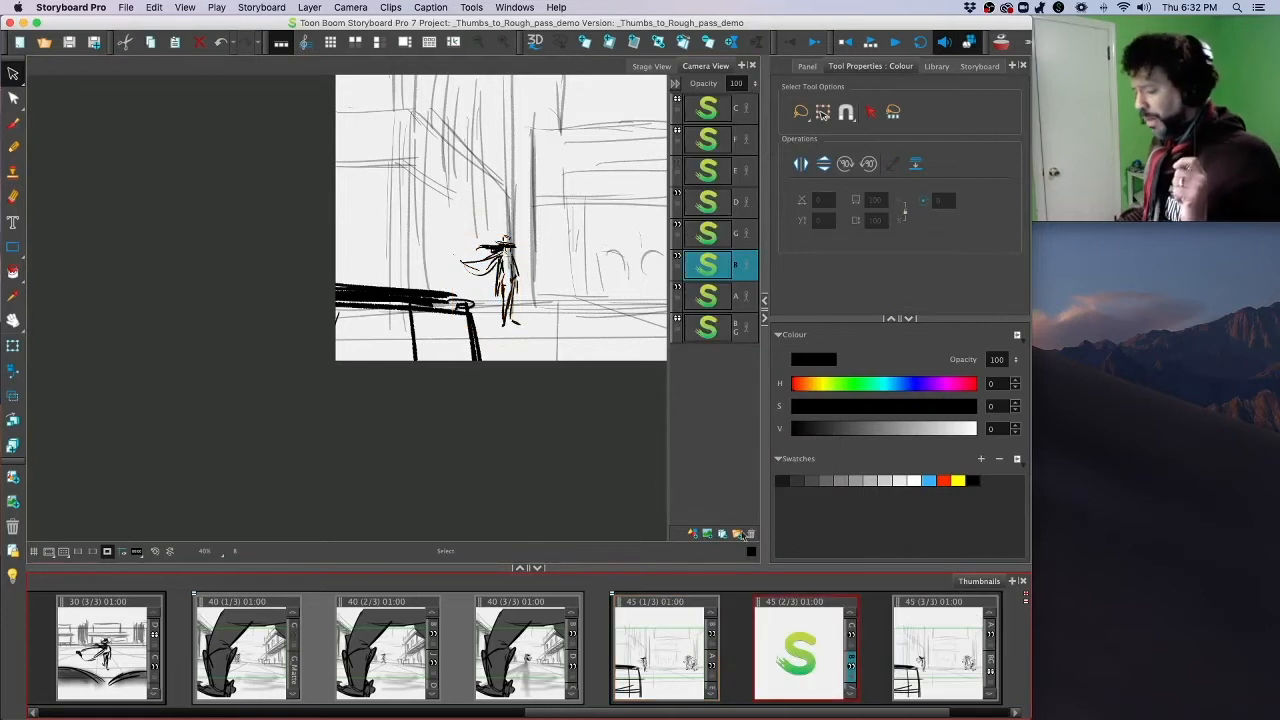
pyautogui.moveTo(779, 650); pyautogui.dragTo(1001, 625)
pyautogui.click(670, 660)
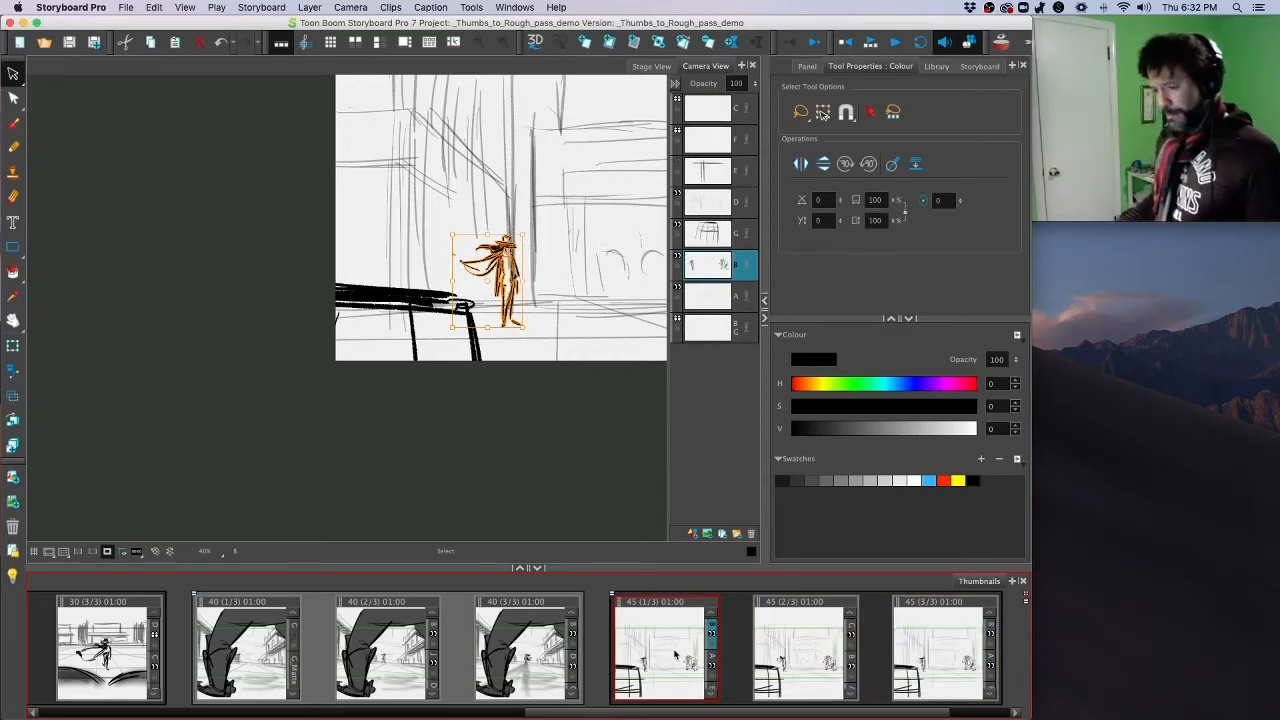
pyautogui.click(714, 274)
pyautogui.press('2')
pyautogui.press('2')
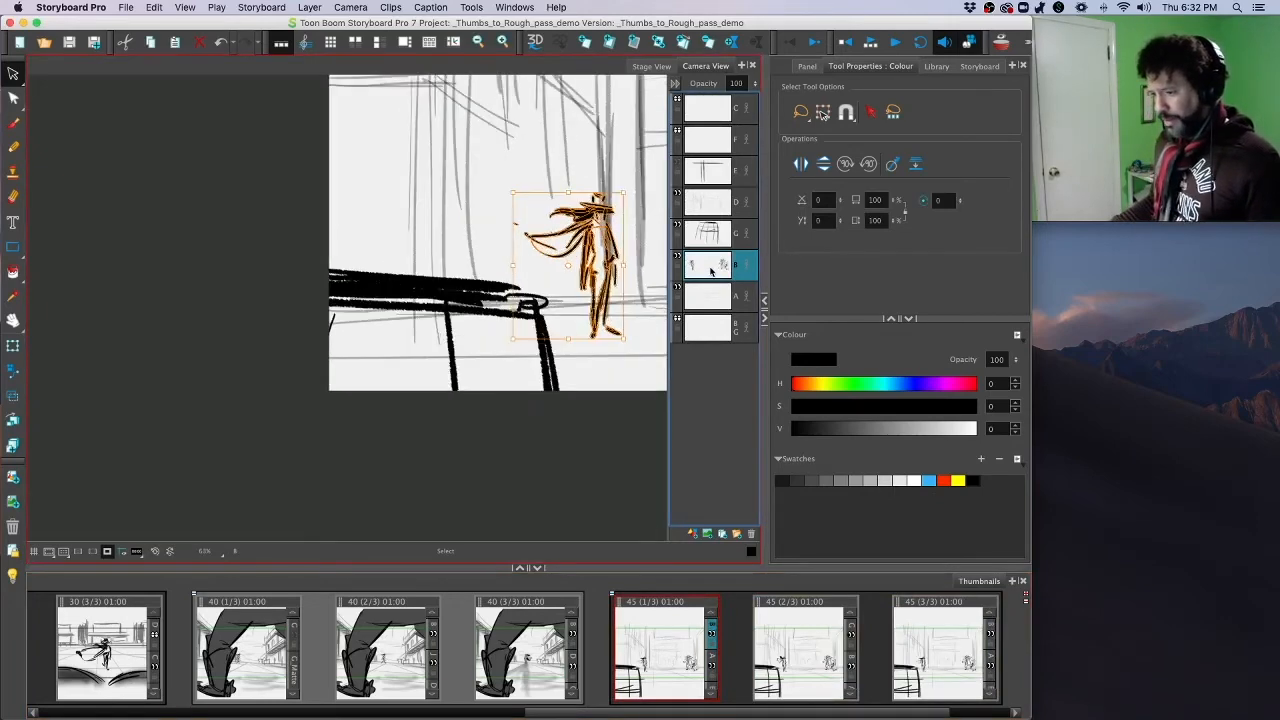
pyautogui.press('1')
pyautogui.press('1')
pyautogui.press('1')
pyautogui.press('1')
pyautogui.press('1')
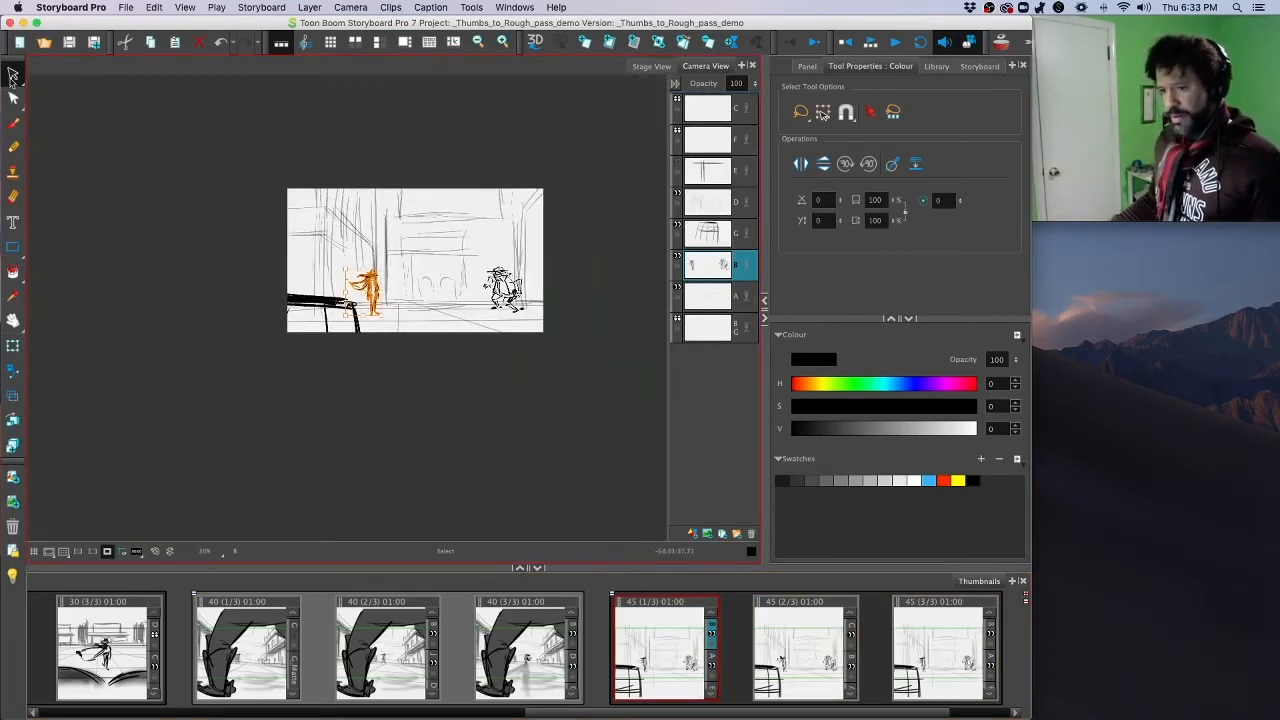
pyautogui.click(15, 75)
pyautogui.click(182, 246)
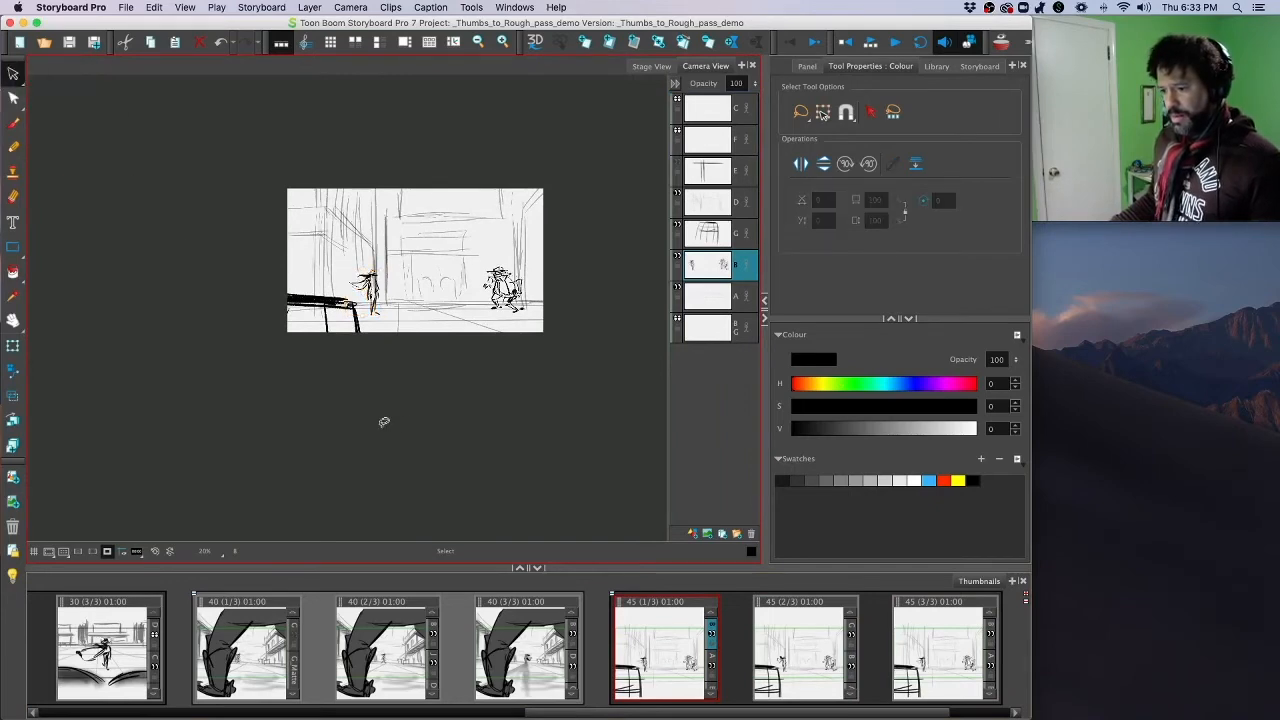
# Step: Flip back and forth through the panels of scenes 20 to 45 to check the cape motion and shot continuity
pyautogui.press('Left')
pyautogui.press('Left')
pyautogui.press('Left')
pyautogui.press('Left')
pyautogui.press('Left')
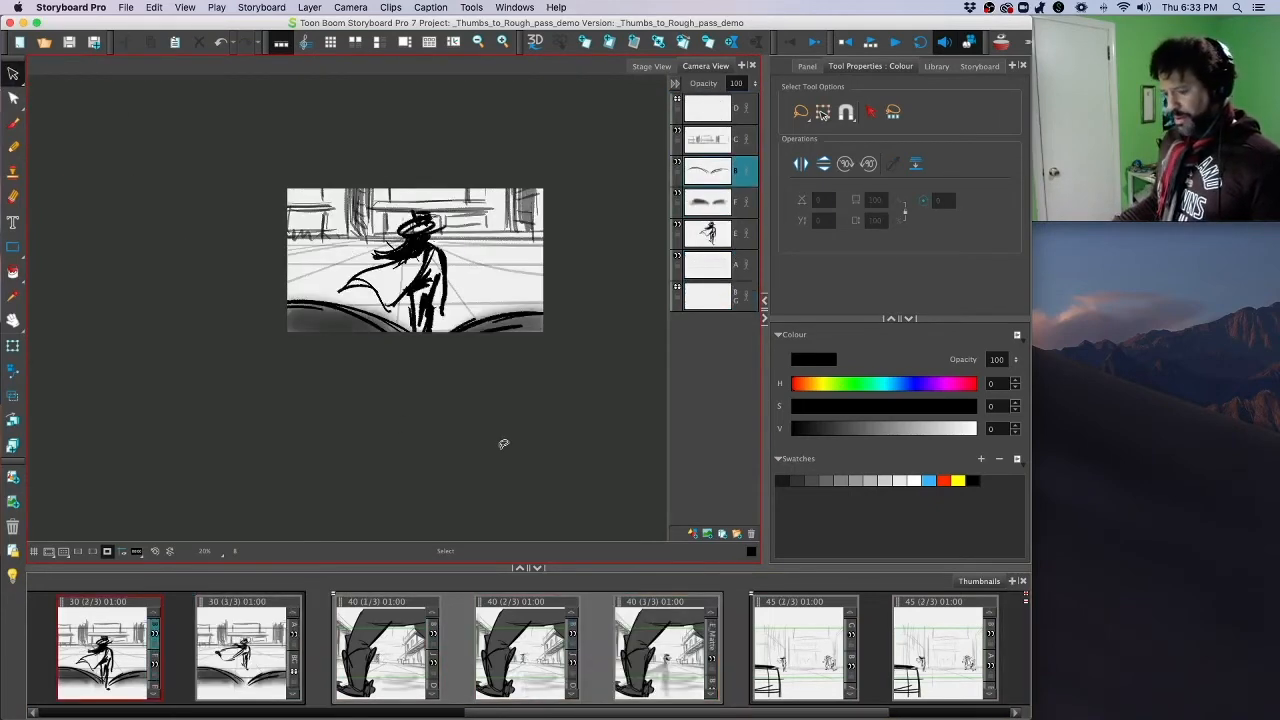
pyautogui.press('Right')
pyautogui.press('Right')
pyautogui.press('Right')
pyautogui.press('Right')
pyautogui.press('Right')
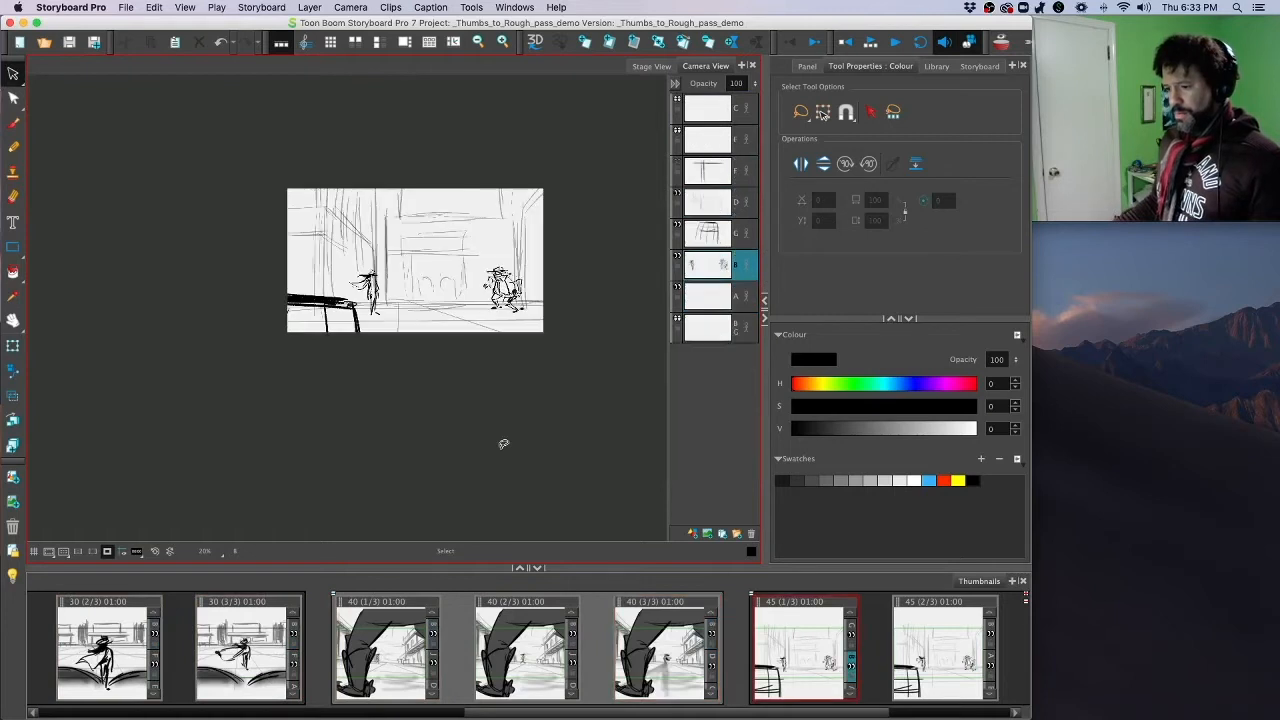
pyautogui.press('Right')
pyautogui.press('Right')
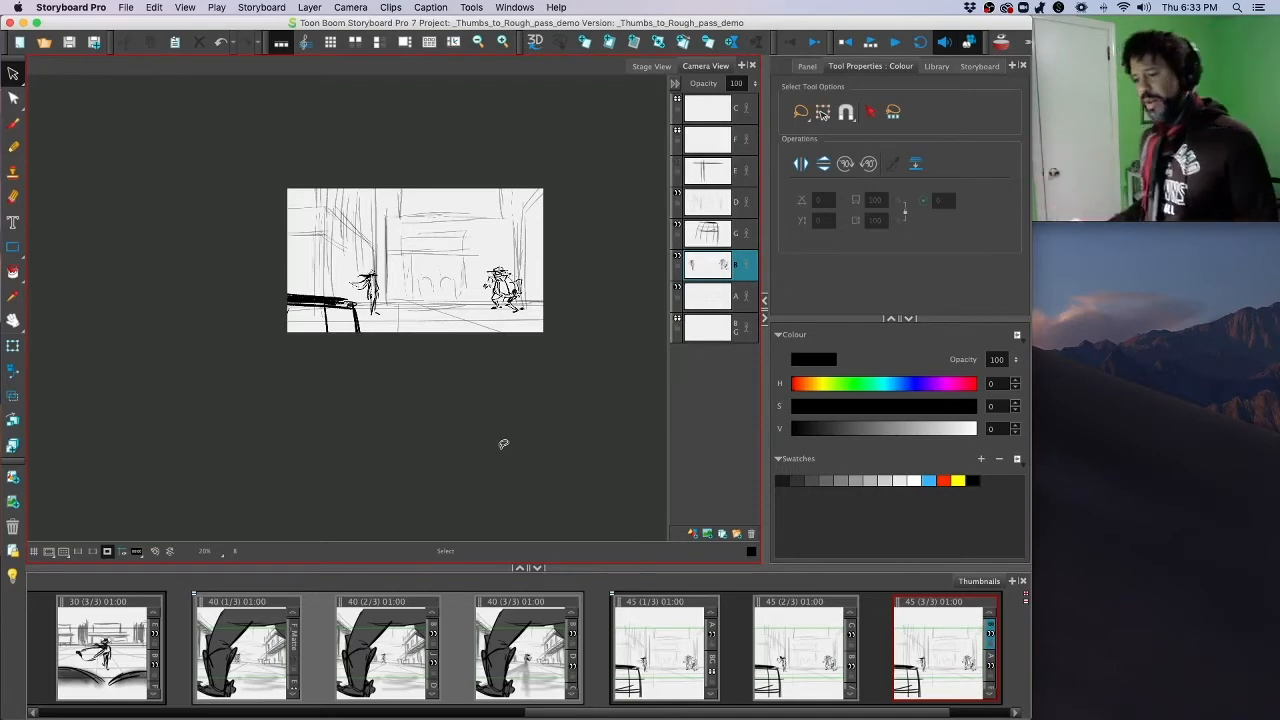
pyautogui.press('Left')
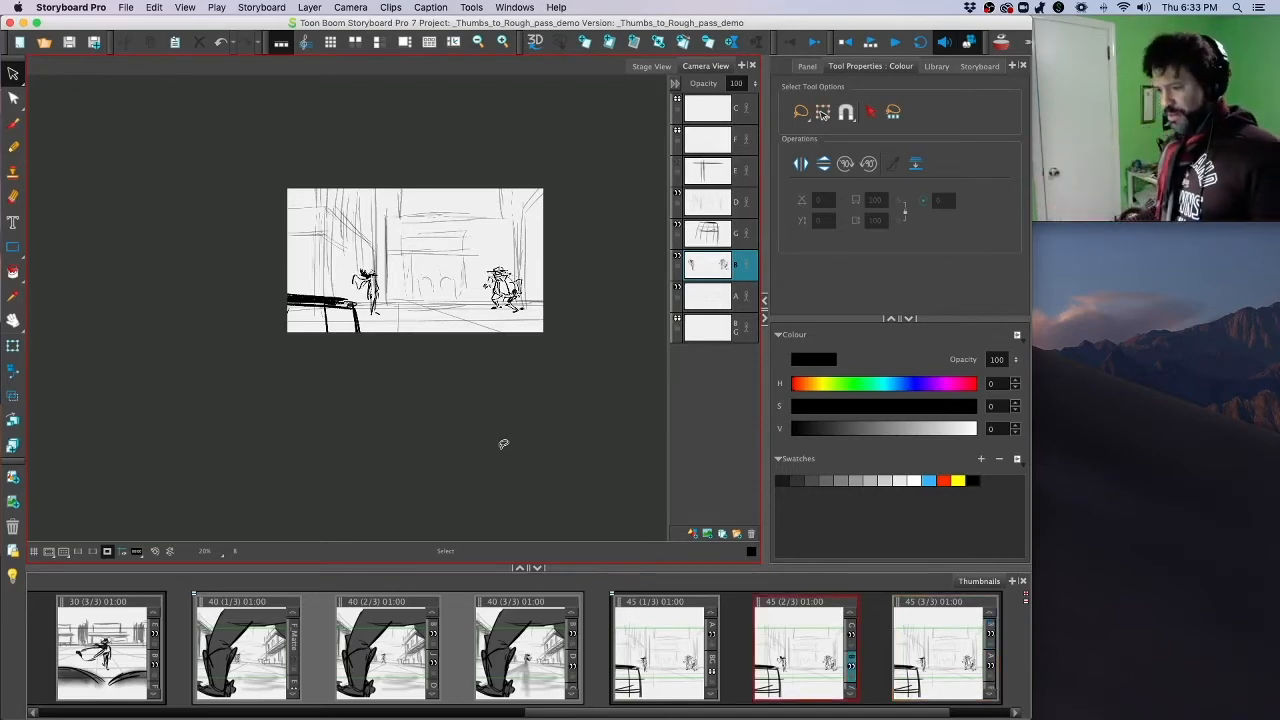
pyautogui.press('Right')
pyautogui.press('Right')
pyautogui.press('Left')
pyautogui.press('Left')
pyautogui.press('Left')
pyautogui.press('Left')
pyautogui.press('Left')
pyautogui.press('Left')
pyautogui.press('Left')
pyautogui.press('Left')
pyautogui.press('Left')
pyautogui.press('Left')
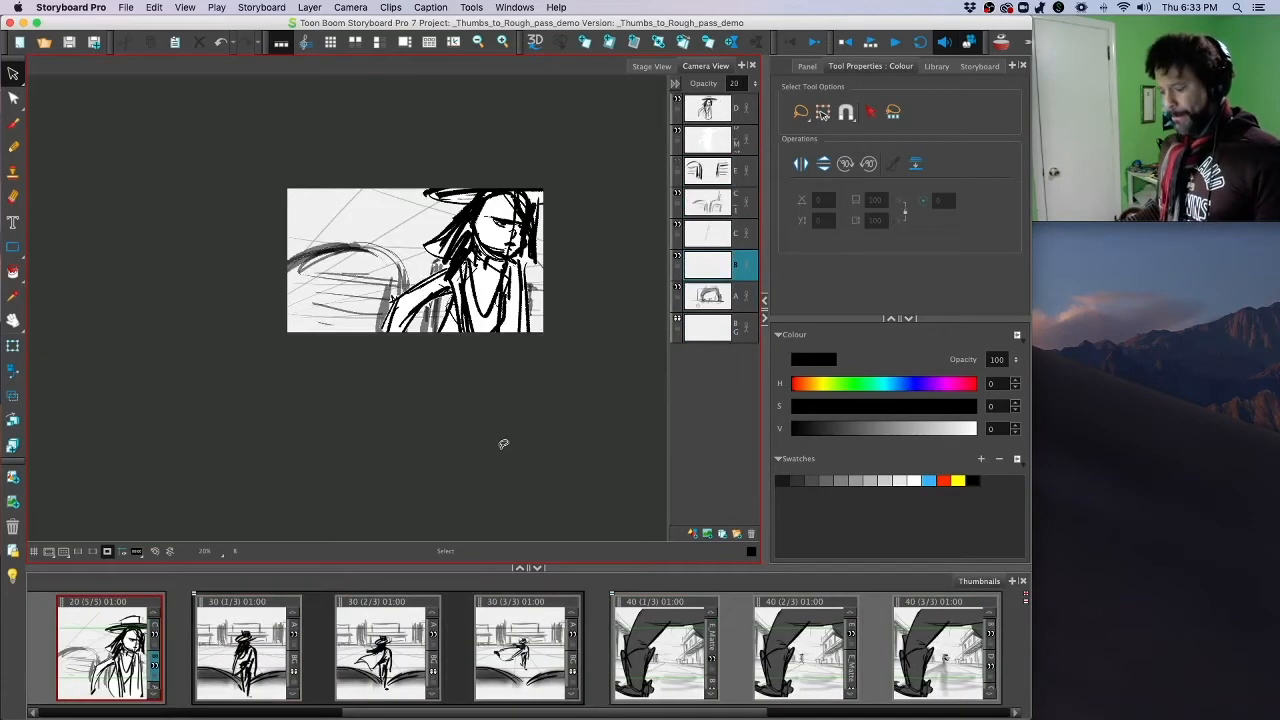
pyautogui.press('Right')
pyautogui.press('Right')
pyautogui.press('Right')
pyautogui.press('Right')
pyautogui.press('Right')
pyautogui.press('Right')
pyautogui.press('Right')
pyautogui.press('Right')
pyautogui.press('Right')
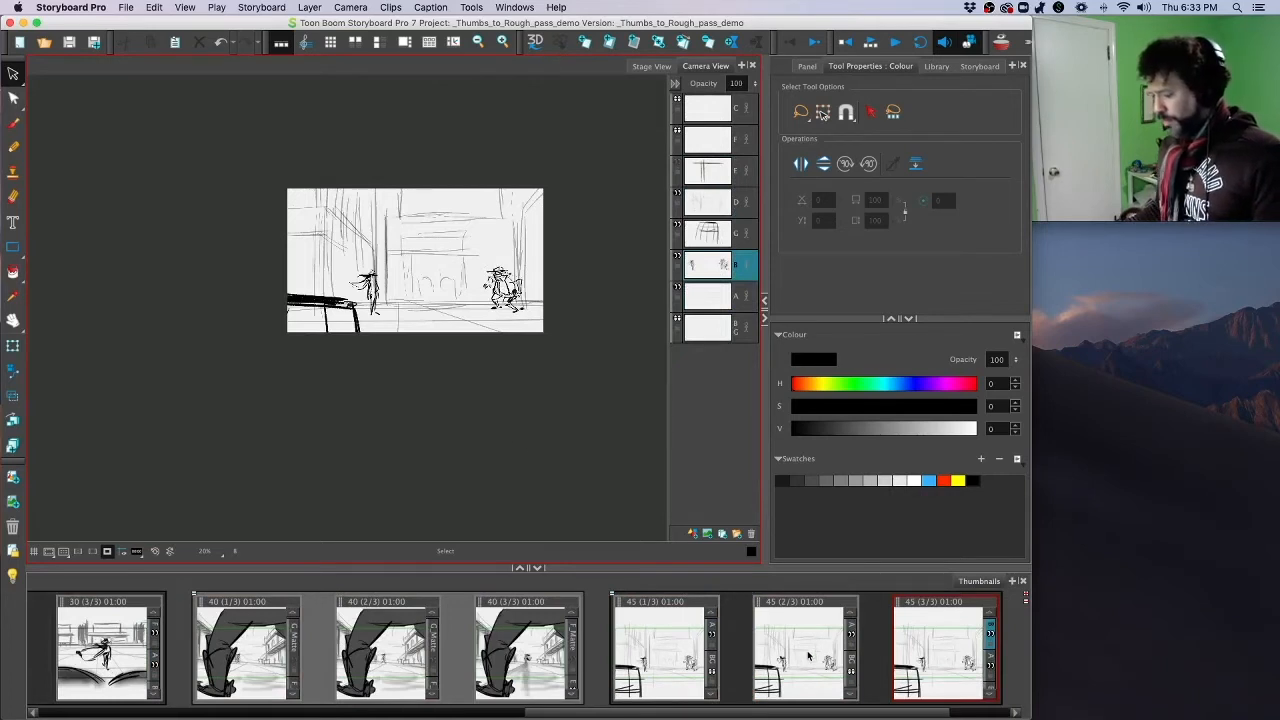
# Step: Insert a new scene after the last panel of scene 45
pyautogui.hscroll(2, 833, 717)
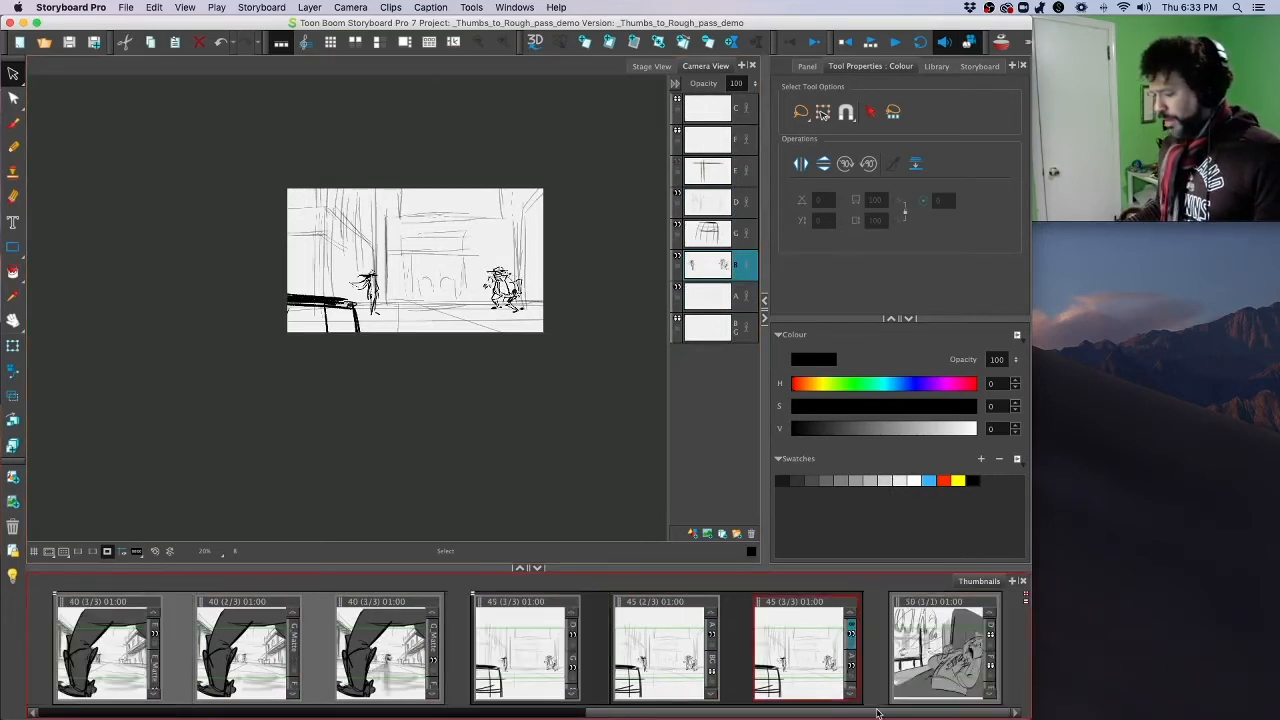
pyautogui.rightClick(826, 619)
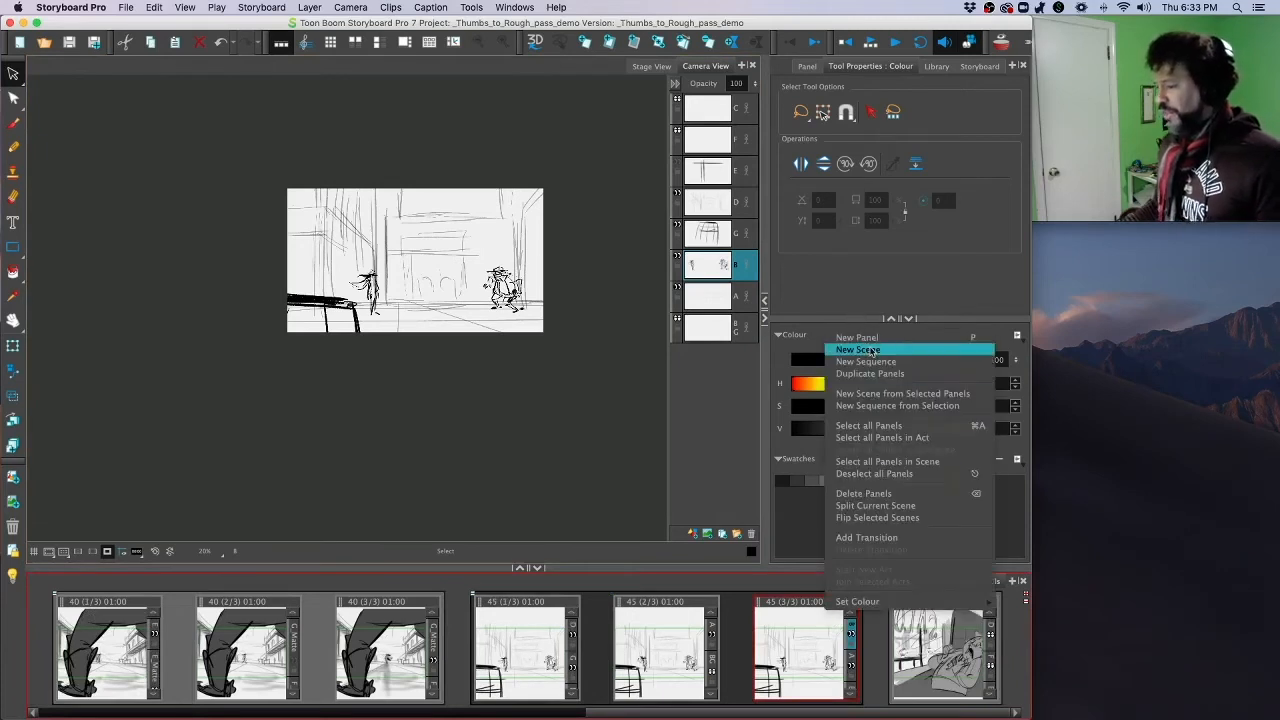
pyautogui.click(869, 353)
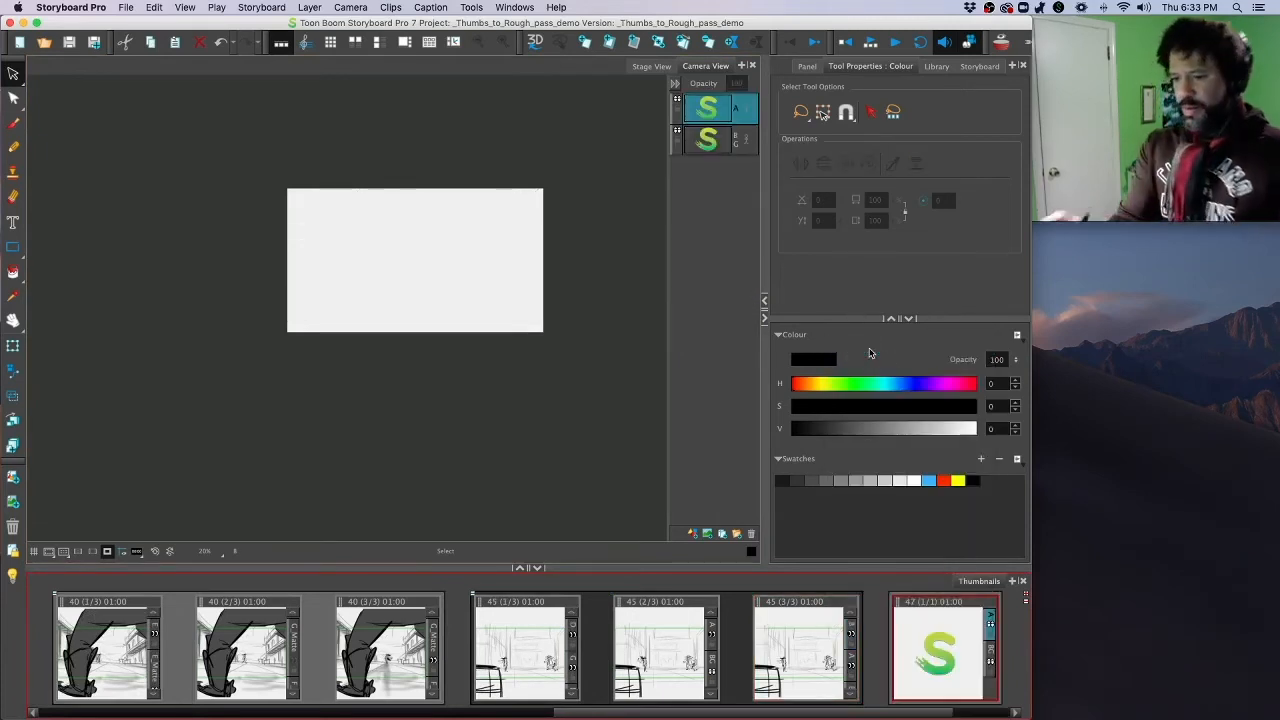
# Step: Brush two crossing sets of long diagonal lines across the new scene's layer A as a two-point perspective ground grid
pyautogui.click(14, 123)
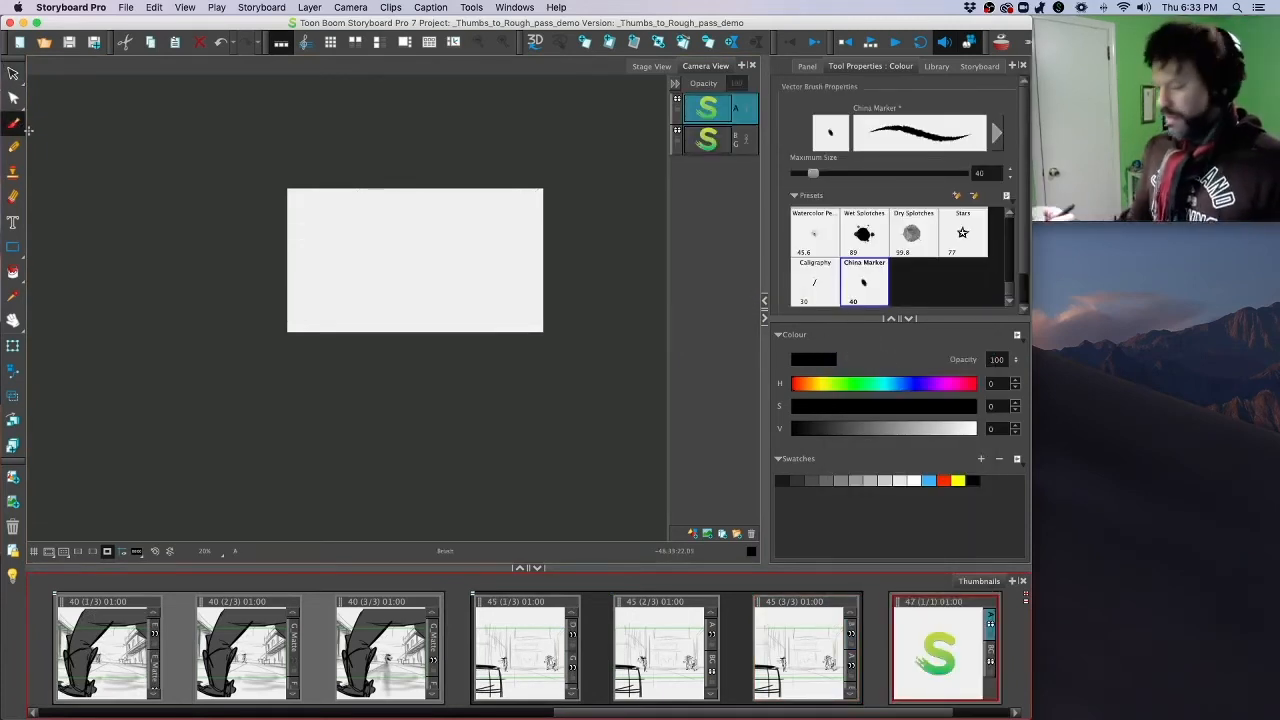
pyautogui.moveTo(406, 145); pyautogui.dragTo(634, 334)
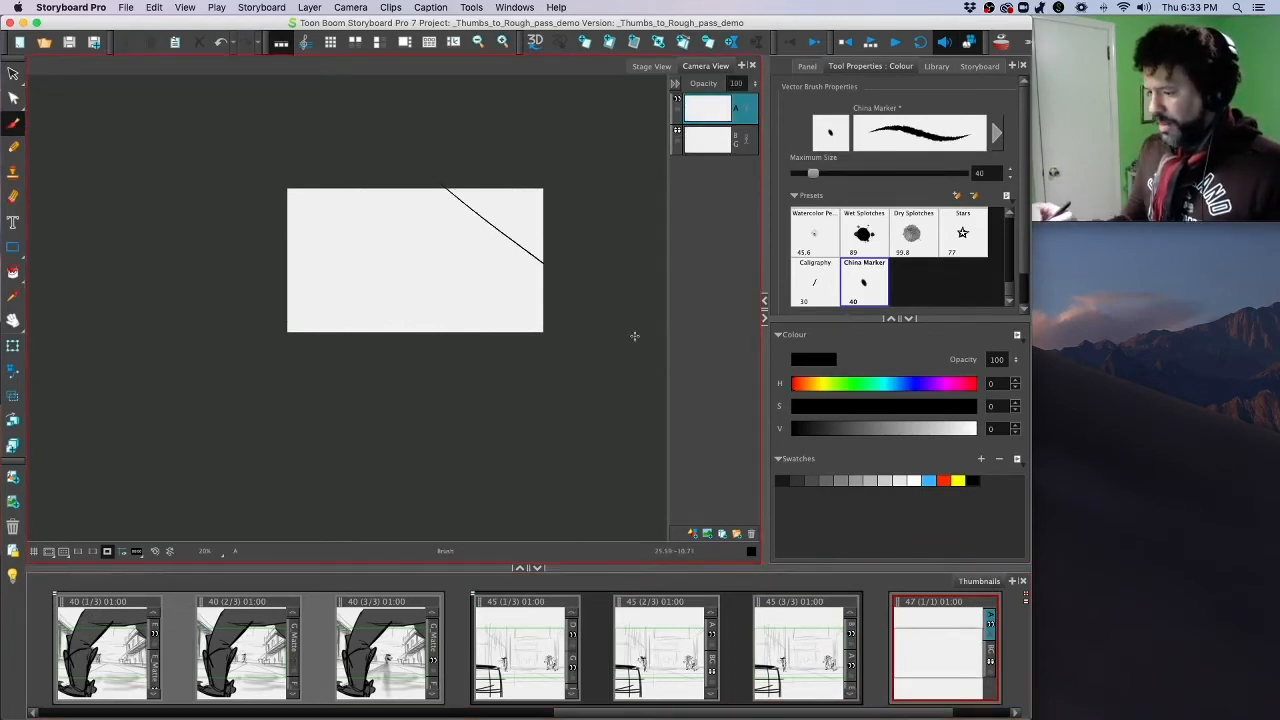
pyautogui.moveTo(277, 170); pyautogui.dragTo(548, 312)
pyautogui.moveTo(287, 262); pyautogui.dragTo(466, 314)
pyautogui.moveTo(197, 296); pyautogui.dragTo(432, 325)
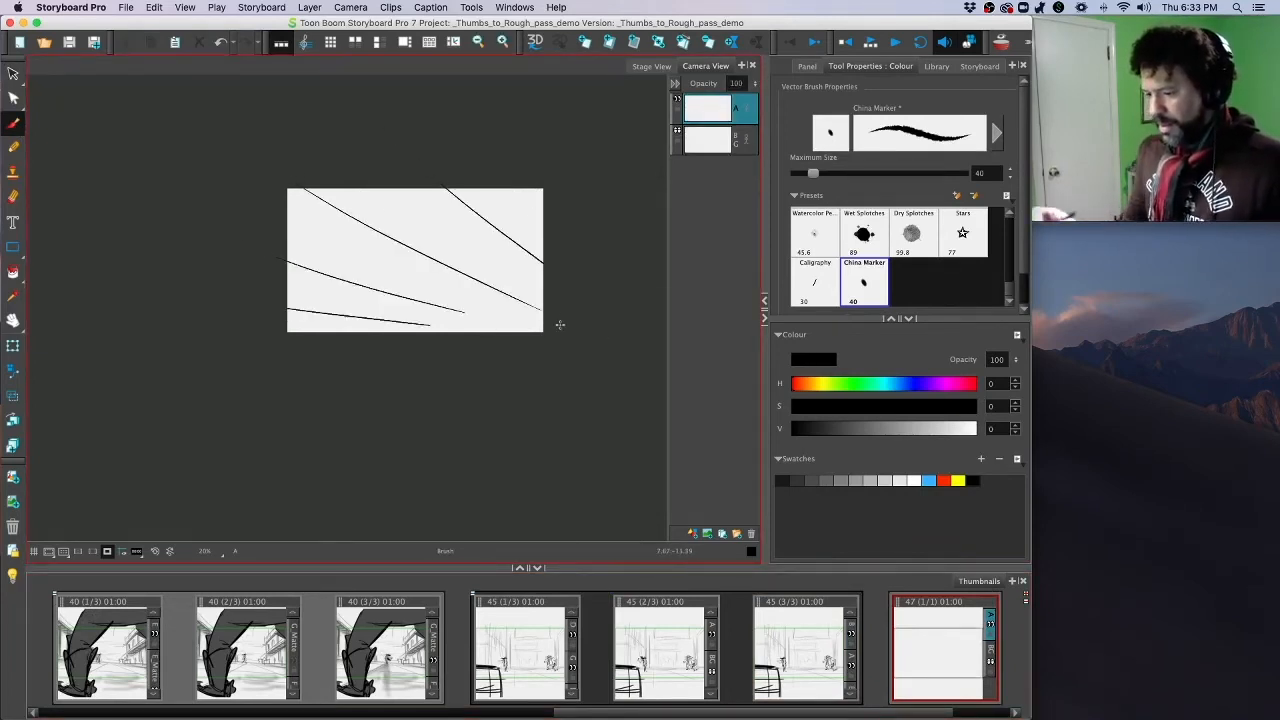
pyautogui.moveTo(150, 275); pyautogui.dragTo(508, 148)
pyautogui.moveTo(139, 315); pyautogui.dragTo(655, 188)
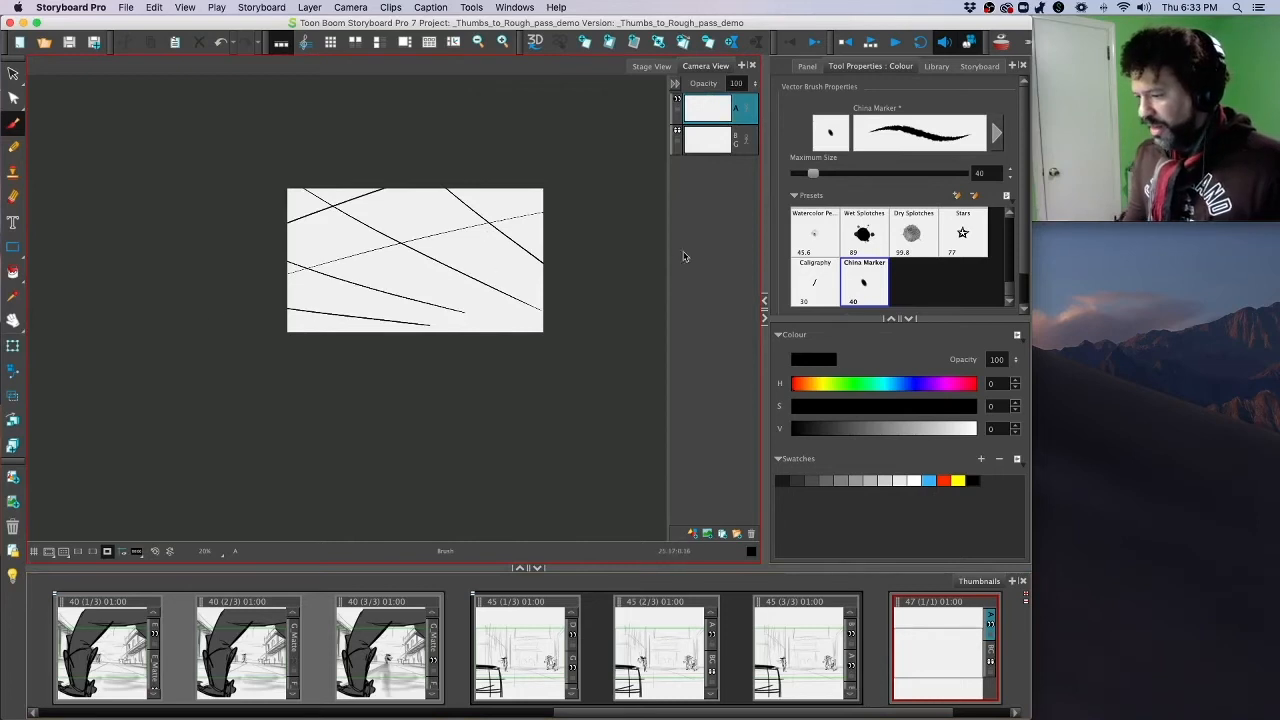
pyautogui.moveTo(258, 320); pyautogui.dragTo(673, 276)
pyautogui.moveTo(300, 343); pyautogui.dragTo(580, 331)
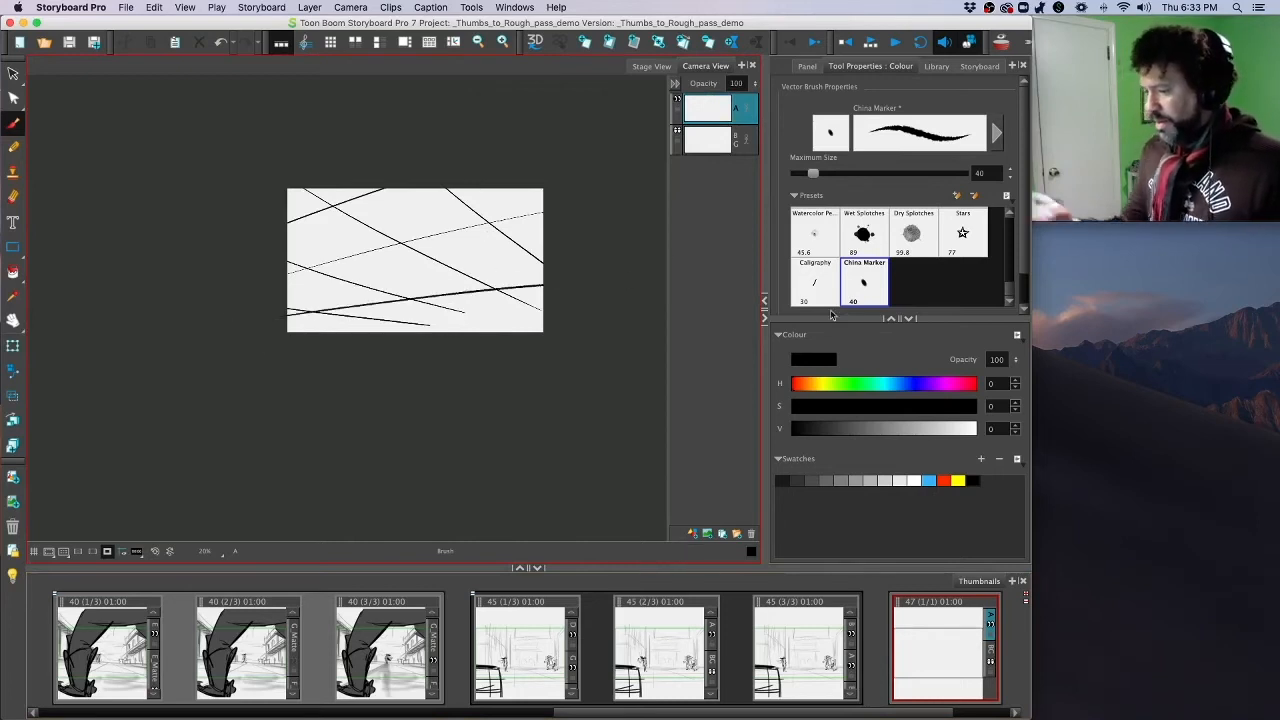
# Step: Redo the lowest grid stroke on layer A as a long, nearly horizontal line along the frame's lower edge
pyautogui.press('super+z')
pyautogui.moveTo(277, 322); pyautogui.dragTo(772, 284)
pyautogui.press('super+z')
pyautogui.moveTo(352, 336); pyautogui.dragTo(756, 298)
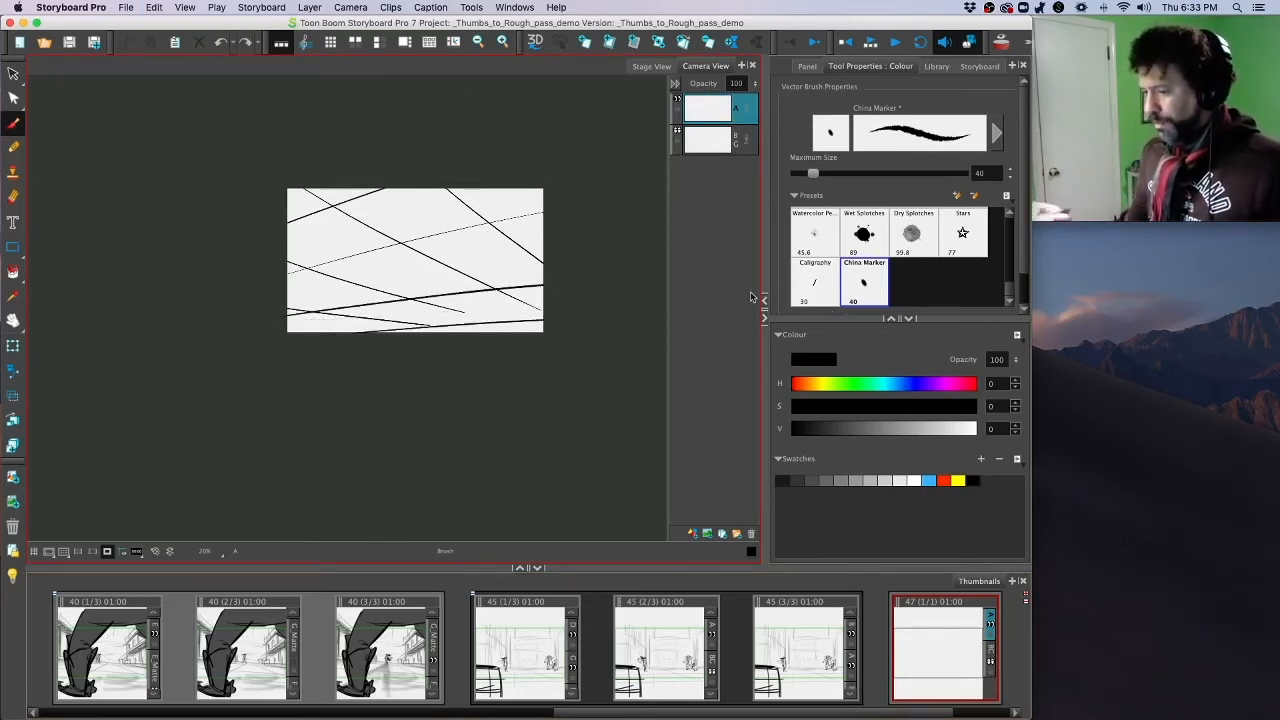
# Step: Set layer A's opacity to 20 and turn off the camera mask to show the artwork beyond the frame
pyautogui.moveTo(745, 84); pyautogui.dragTo(716, 97)
pyautogui.write('20')
pyautogui.press('Return')
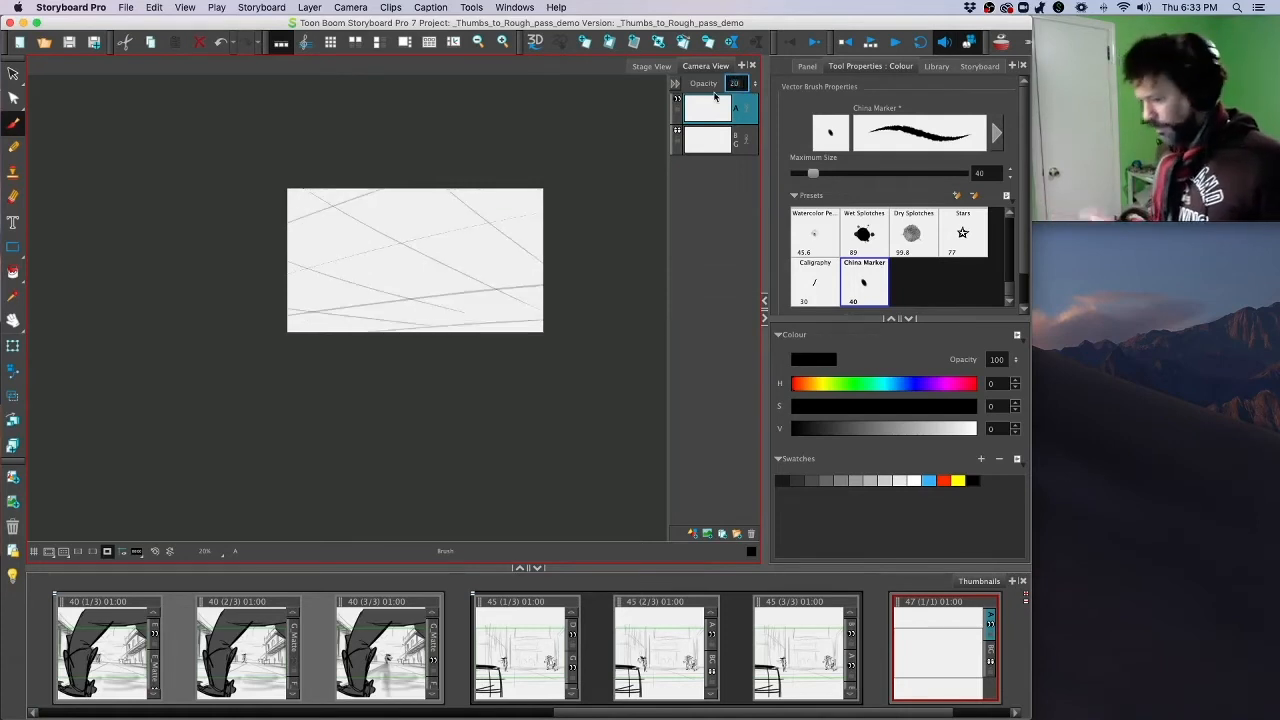
pyautogui.click(108, 551)
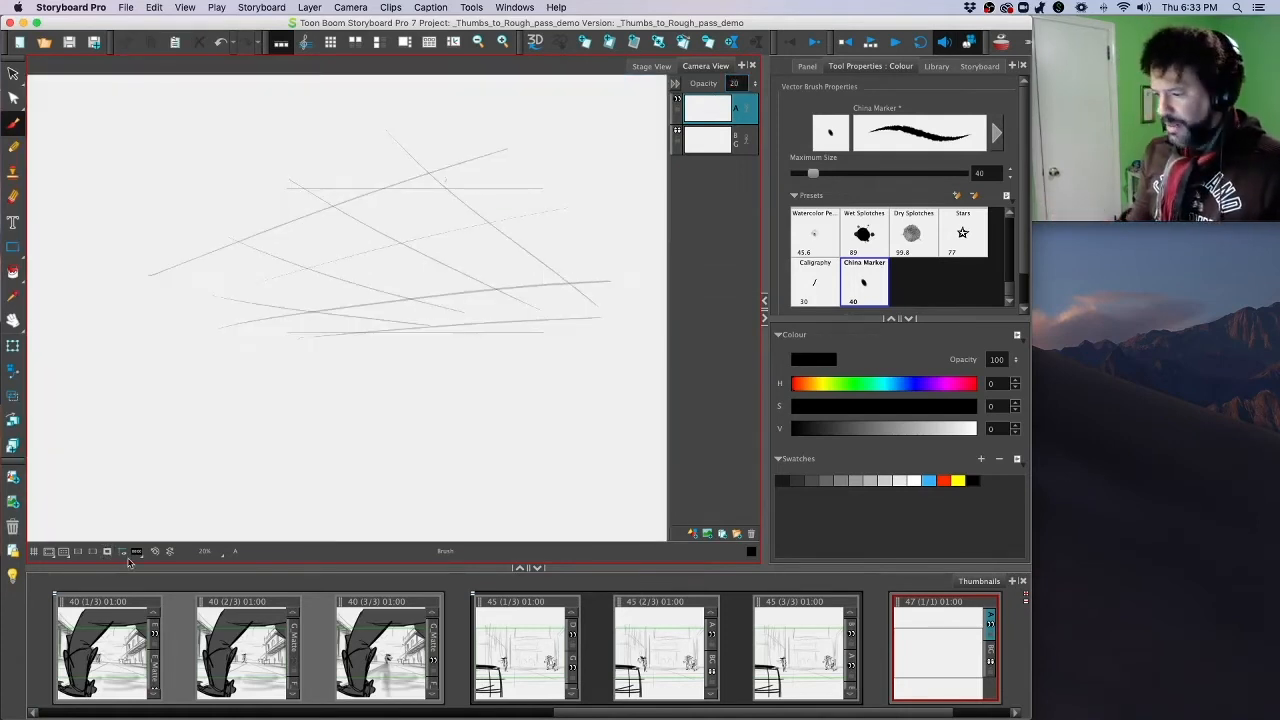
# Step: Add a new layer above the grid and sketch a head circle with curved centre and eye guidelines in mid-frame
pyautogui.click(695, 534)
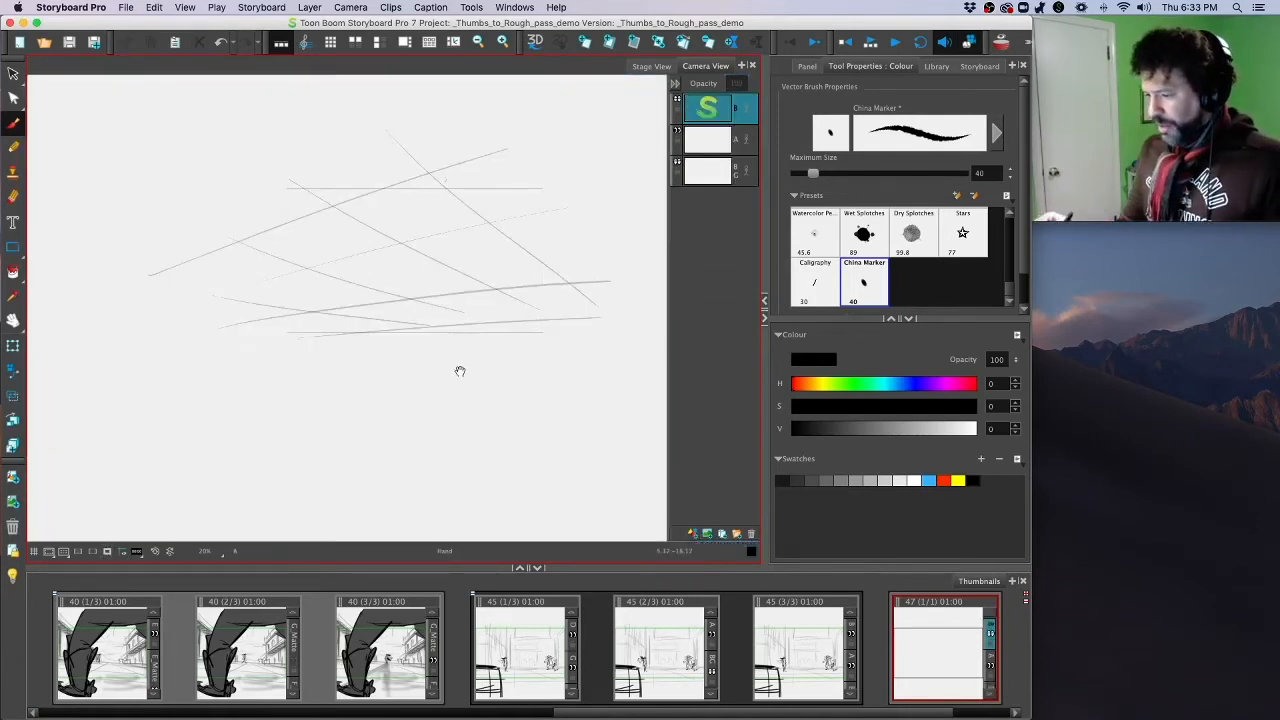
pyautogui.moveTo(460, 370); pyautogui.dragTo(488, 415)
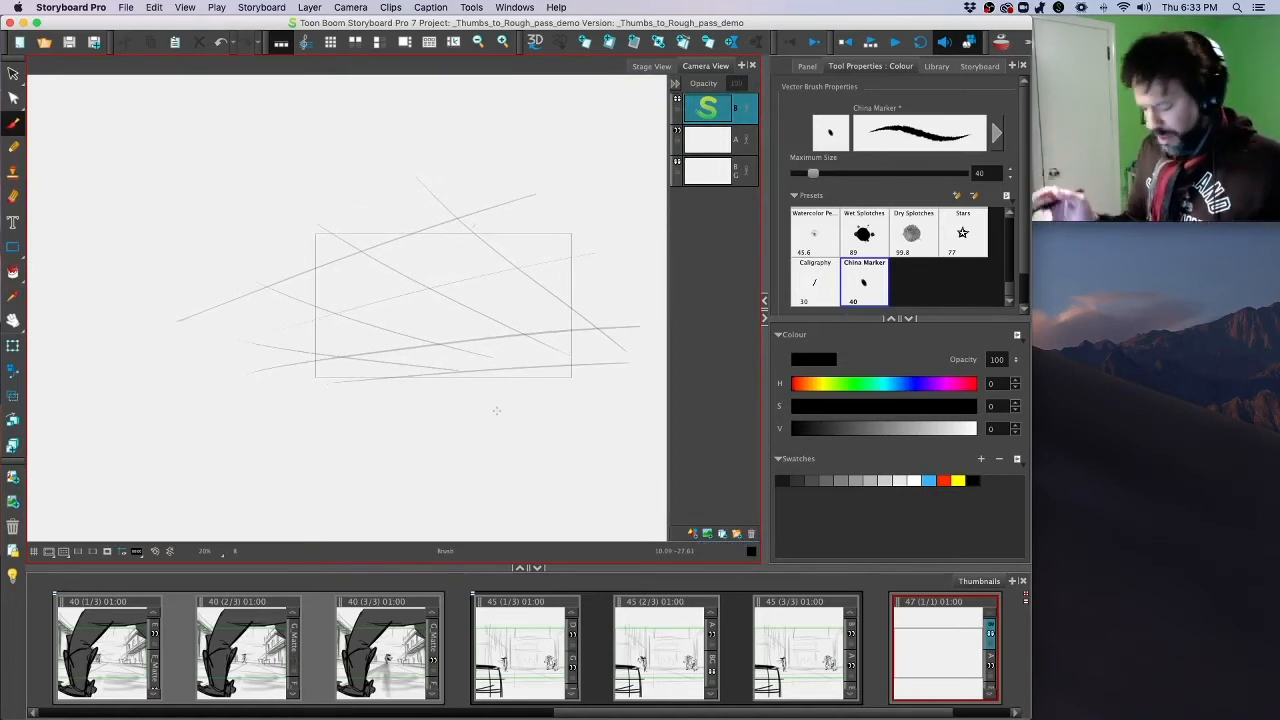
pyautogui.moveTo(494, 420); pyautogui.dragTo(452, 432)
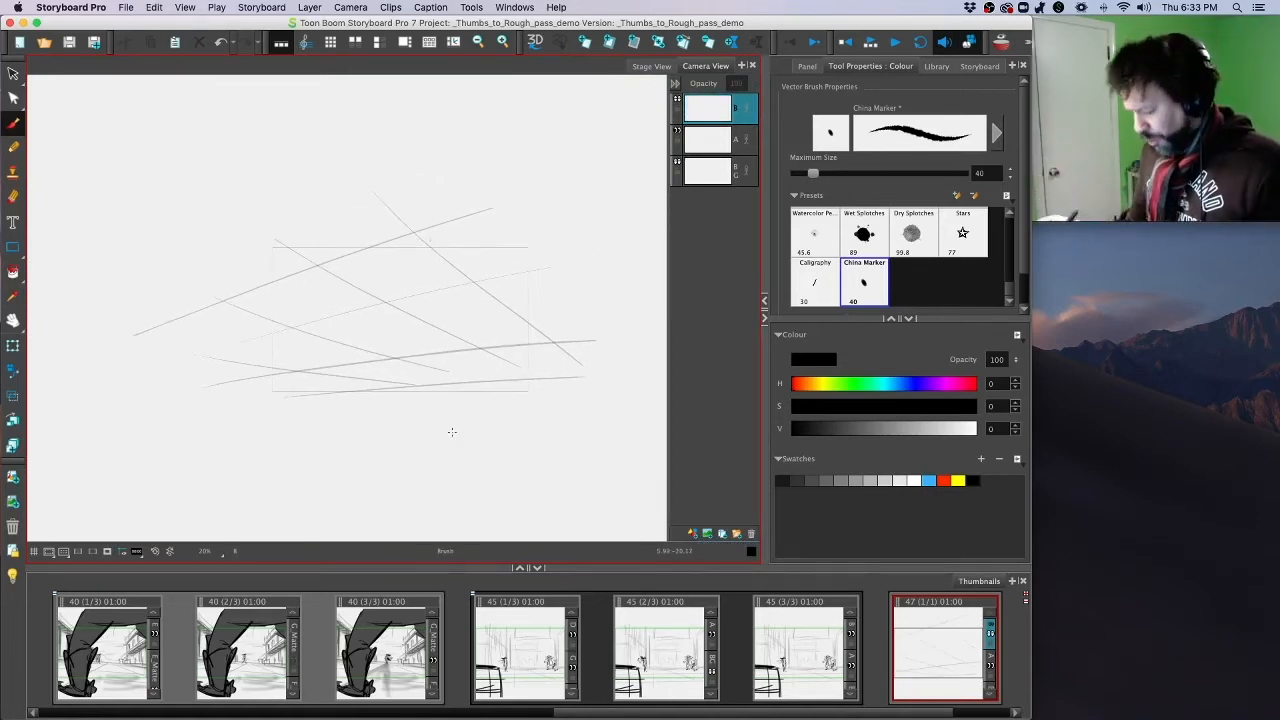
pyautogui.press('2')
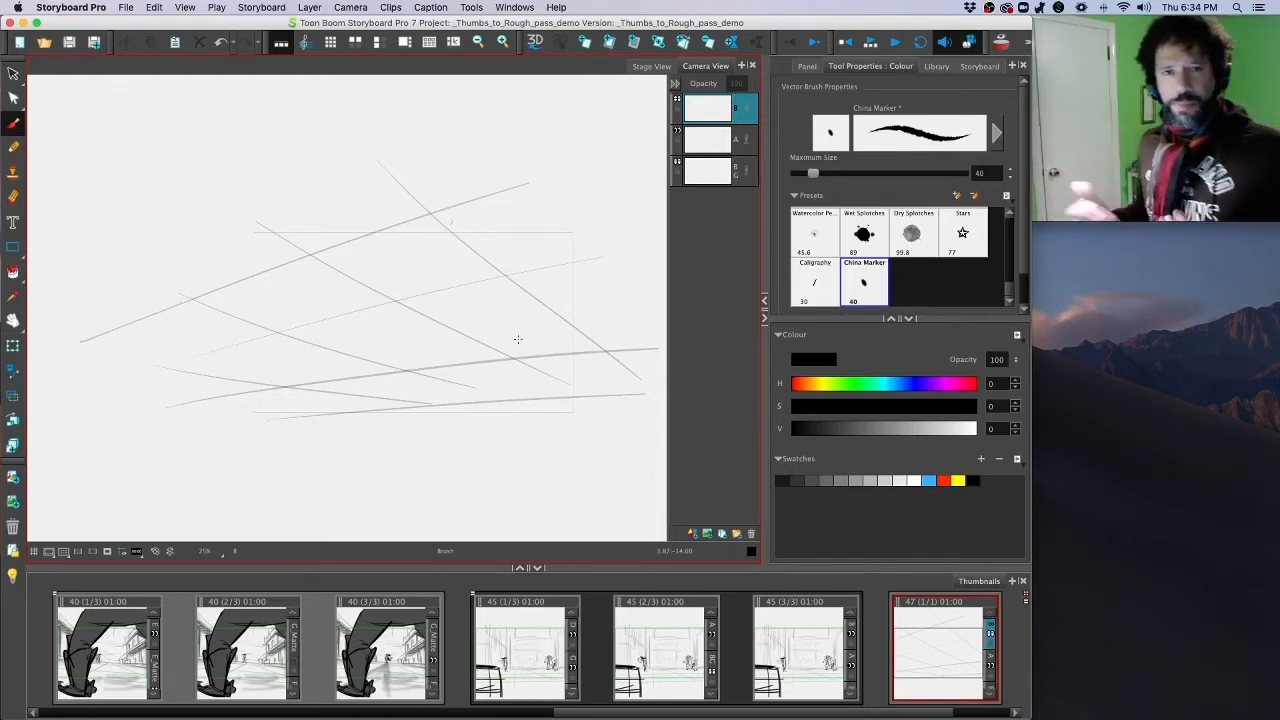
pyautogui.moveTo(420, 272)
pyautogui.mouseDown()
pyautogui.moveTo(417, 341)
pyautogui.moveTo(442, 267)
pyautogui.moveTo(469, 305)
pyautogui.moveTo(447, 311)
pyautogui.moveTo(457, 262)
pyautogui.moveTo(459, 303)
pyautogui.mouseUp()
pyautogui.press('super+z')
pyautogui.press('2')
pyautogui.press('super+z')
pyautogui.moveTo(464, 266); pyautogui.dragTo(466, 311)
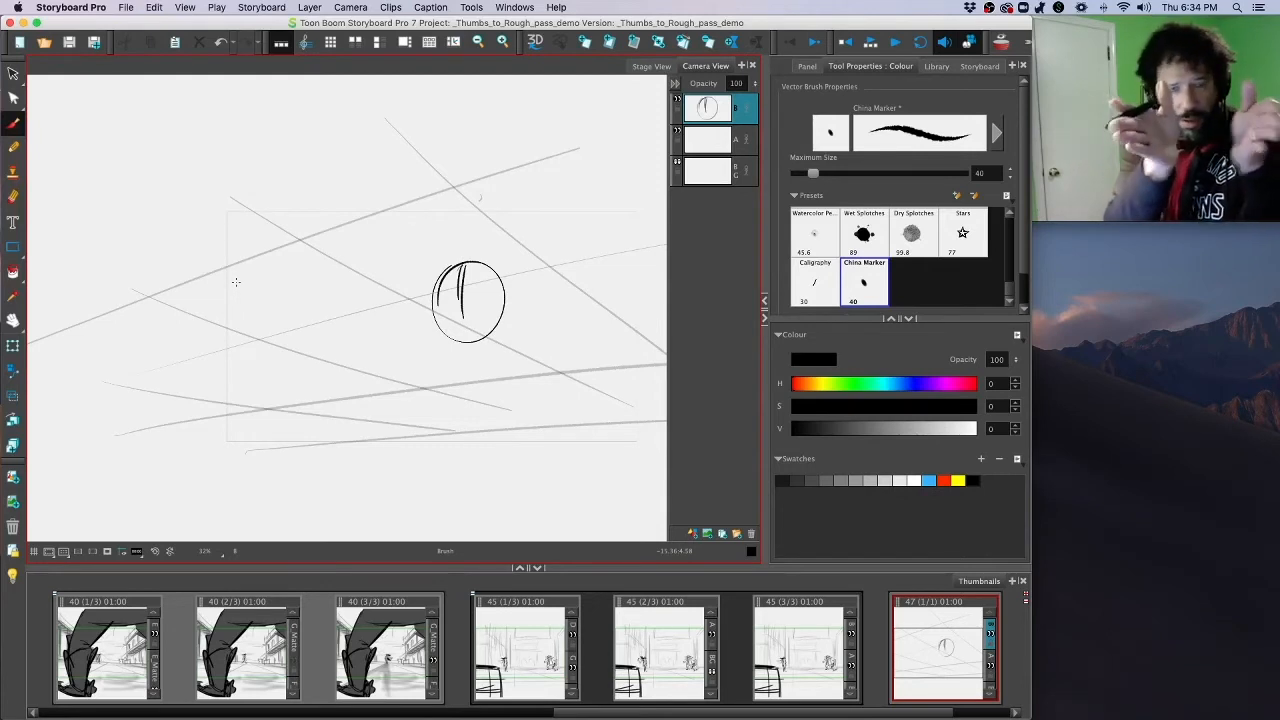
pyautogui.moveTo(436, 305)
pyautogui.mouseDown()
pyautogui.moveTo(503, 297)
pyautogui.moveTo(490, 304)
pyautogui.mouseUp()
pyautogui.press('super+z')
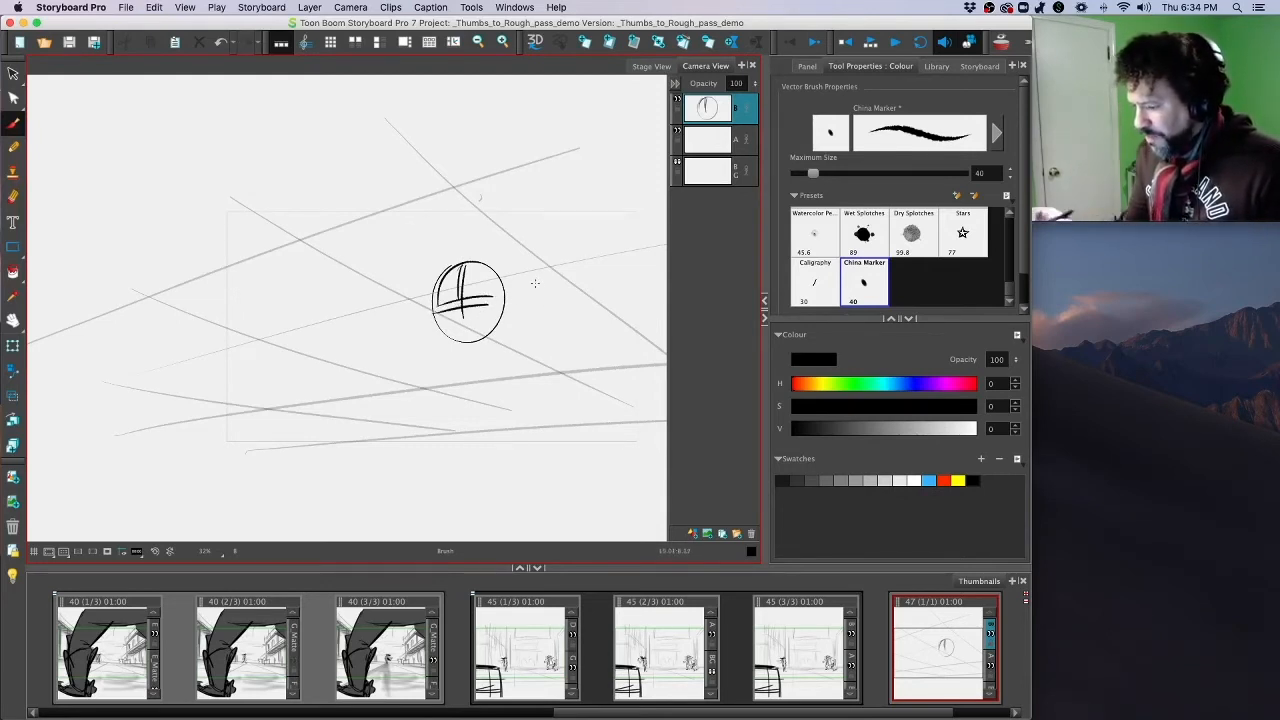
# Step: Sketch the gunslinger's nose, drooping moustache and the curved cheek and jaw line over the head guides
pyautogui.press('2')
pyautogui.press('2')
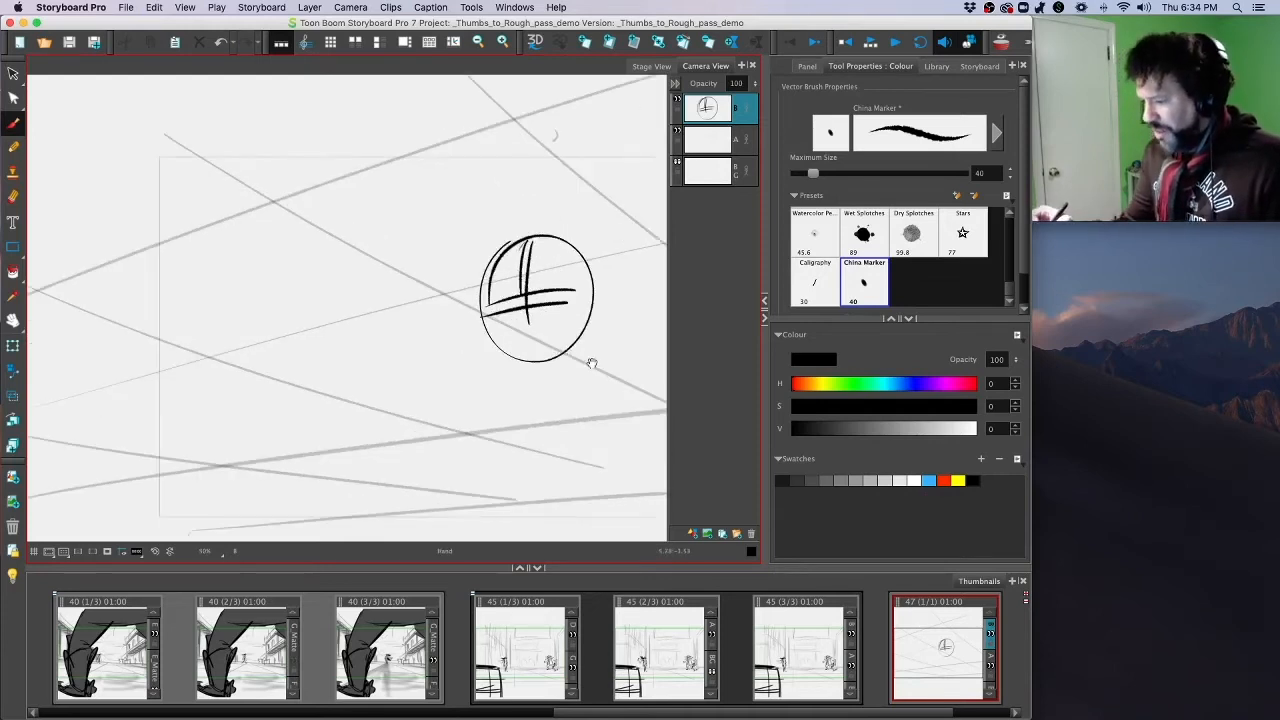
pyautogui.moveTo(591, 364); pyautogui.dragTo(547, 391)
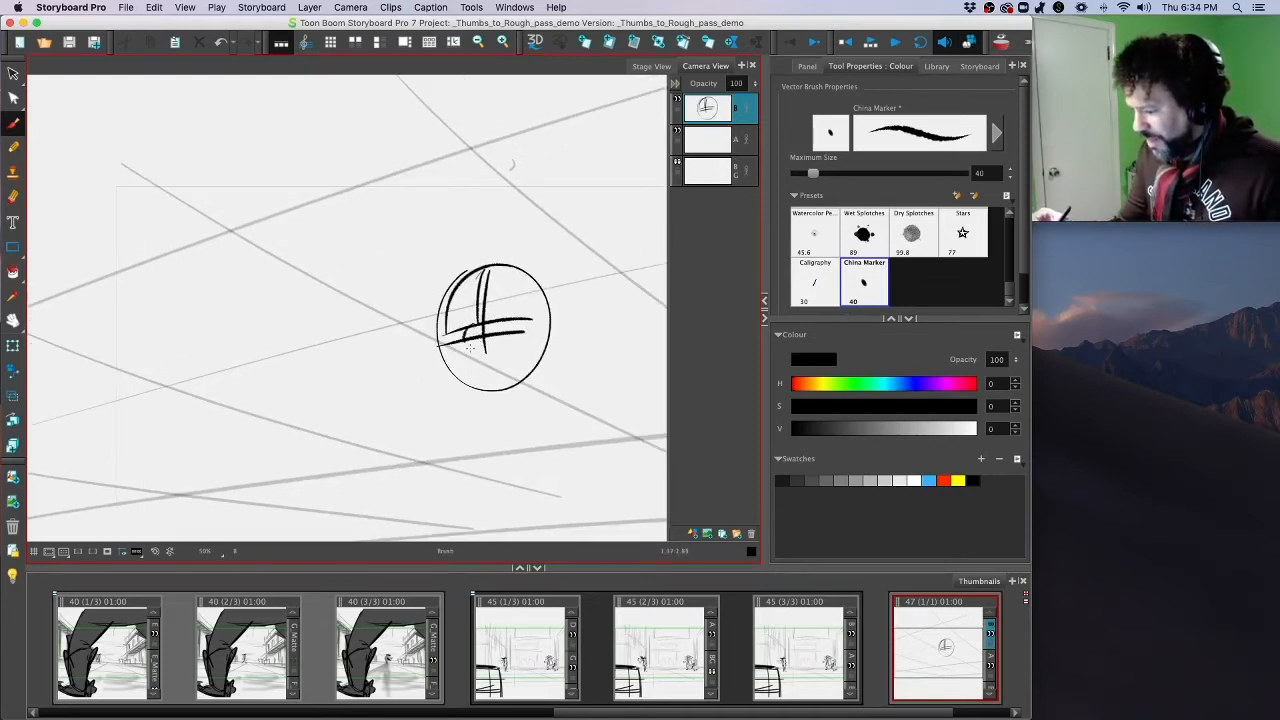
pyautogui.moveTo(478, 316)
pyautogui.mouseDown()
pyautogui.moveTo(476, 359)
pyautogui.moveTo(472, 349)
pyautogui.moveTo(492, 346)
pyautogui.moveTo(466, 386)
pyautogui.mouseUp()
pyautogui.moveTo(506, 346); pyautogui.dragTo(532, 378)
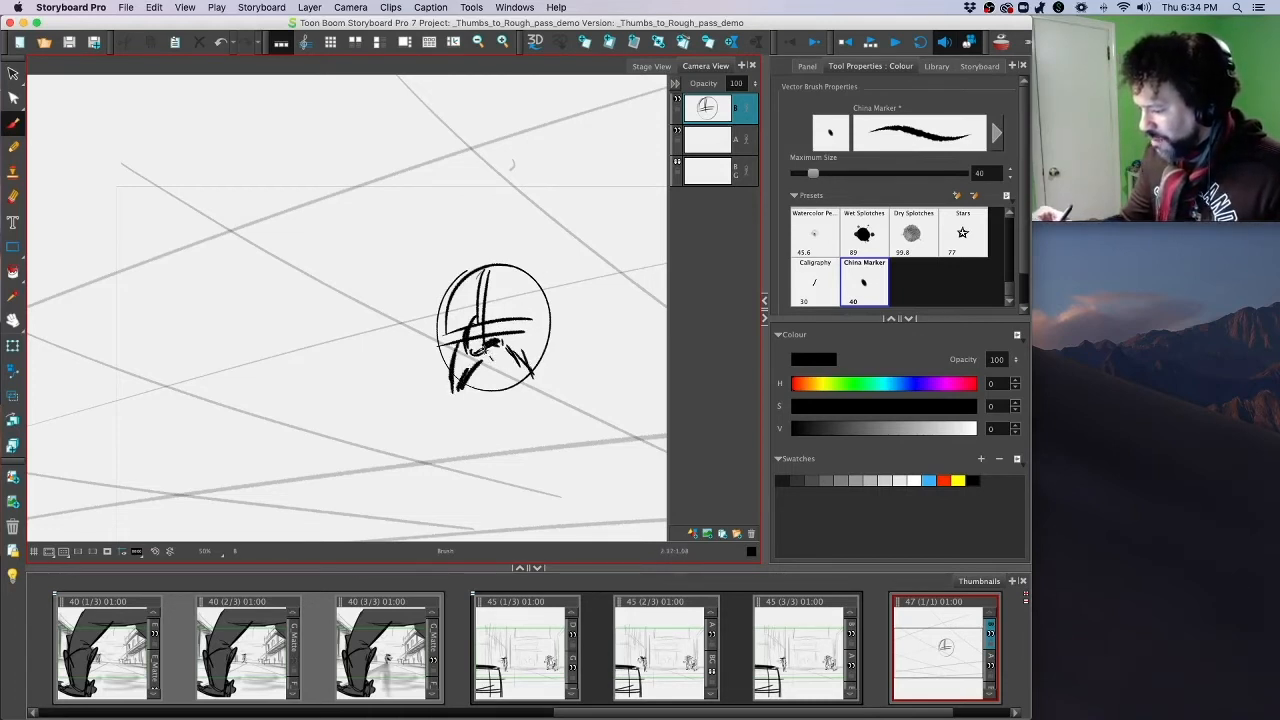
pyautogui.moveTo(438, 336)
pyautogui.mouseDown()
pyautogui.moveTo(441, 378)
pyautogui.moveTo(486, 420)
pyautogui.mouseUp()
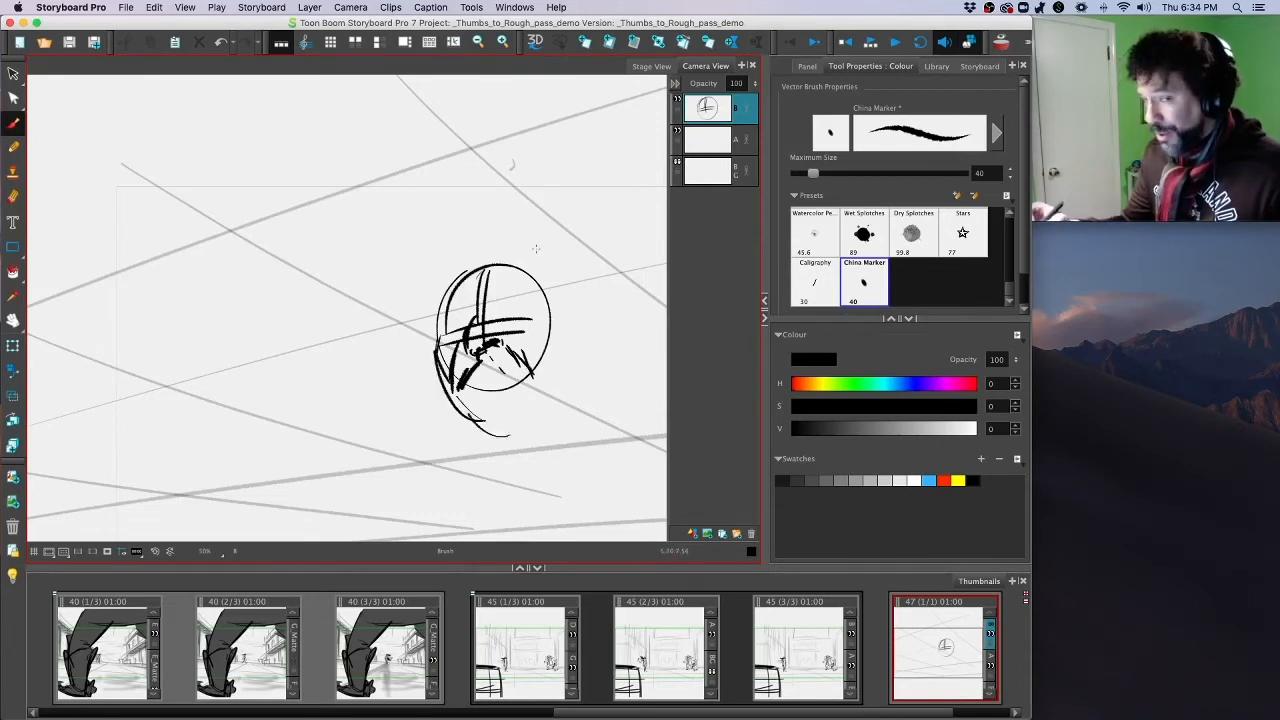
# Step: Brush heavy slanted eyebrows and narrow, squinting eyes along the face's eye line
pyautogui.moveTo(435, 316); pyautogui.dragTo(484, 319)
pyautogui.moveTo(434, 317)
pyautogui.mouseDown()
pyautogui.moveTo(462, 380)
pyautogui.moveTo(510, 297)
pyautogui.mouseUp()
pyautogui.moveTo(495, 309); pyautogui.dragTo(522, 296)
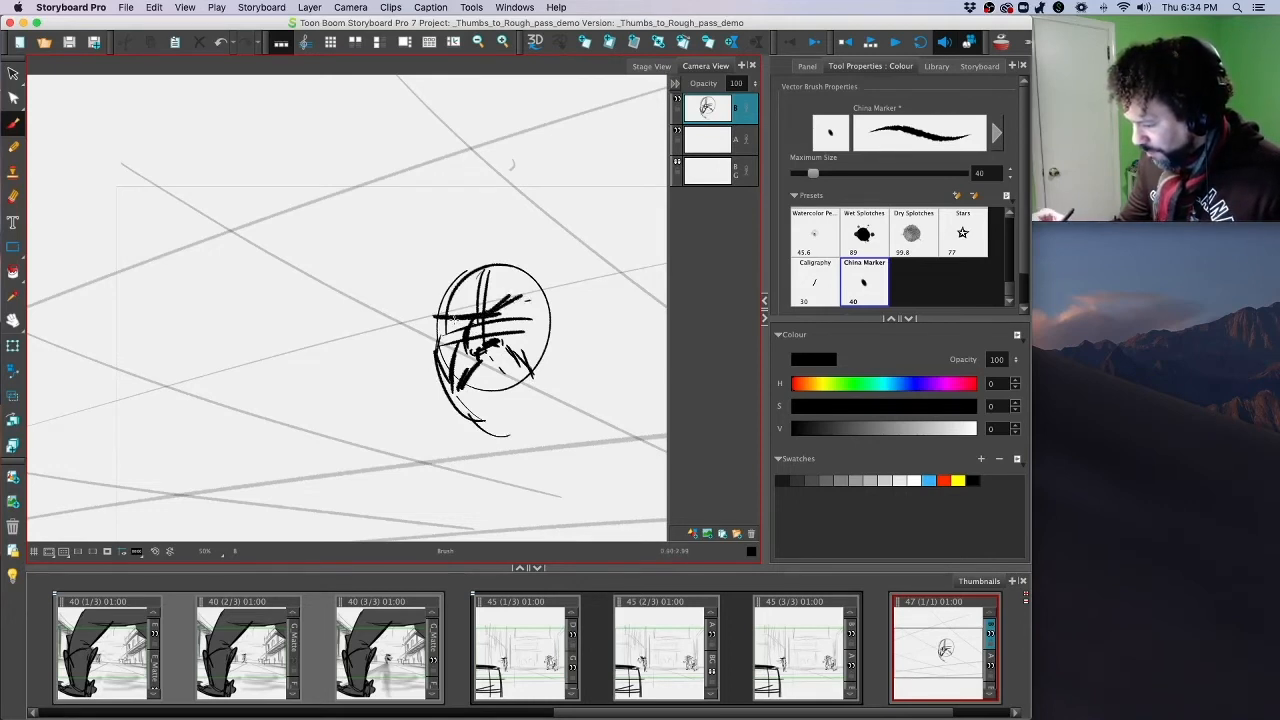
pyautogui.moveTo(454, 320); pyautogui.dragTo(451, 341)
pyautogui.moveTo(443, 345)
pyautogui.mouseDown()
pyautogui.moveTo(517, 319)
pyautogui.moveTo(481, 310)
pyautogui.moveTo(523, 323)
pyautogui.mouseUp()
pyautogui.moveTo(514, 331); pyautogui.dragTo(495, 345)
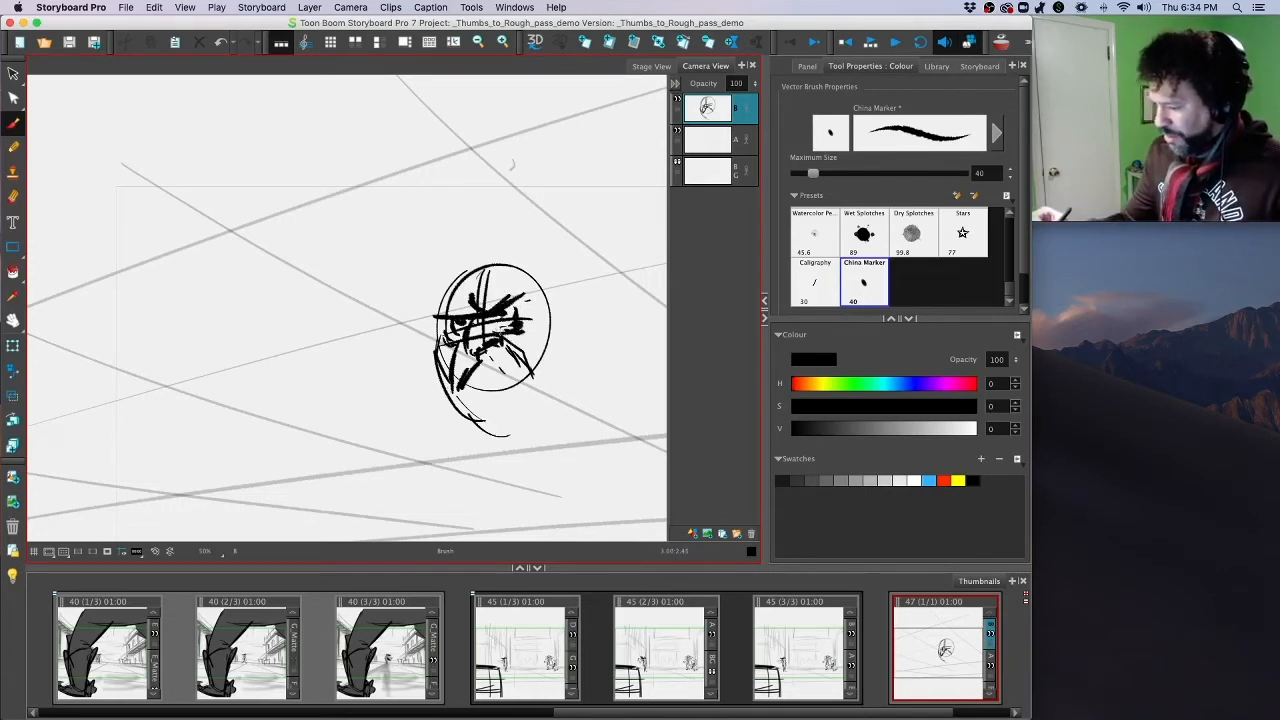
# Step: Add the ear and hairline strokes to the head, then darken the moustache and brow and mark the mouth and chin
pyautogui.moveTo(583, 336); pyautogui.dragTo(560, 348)
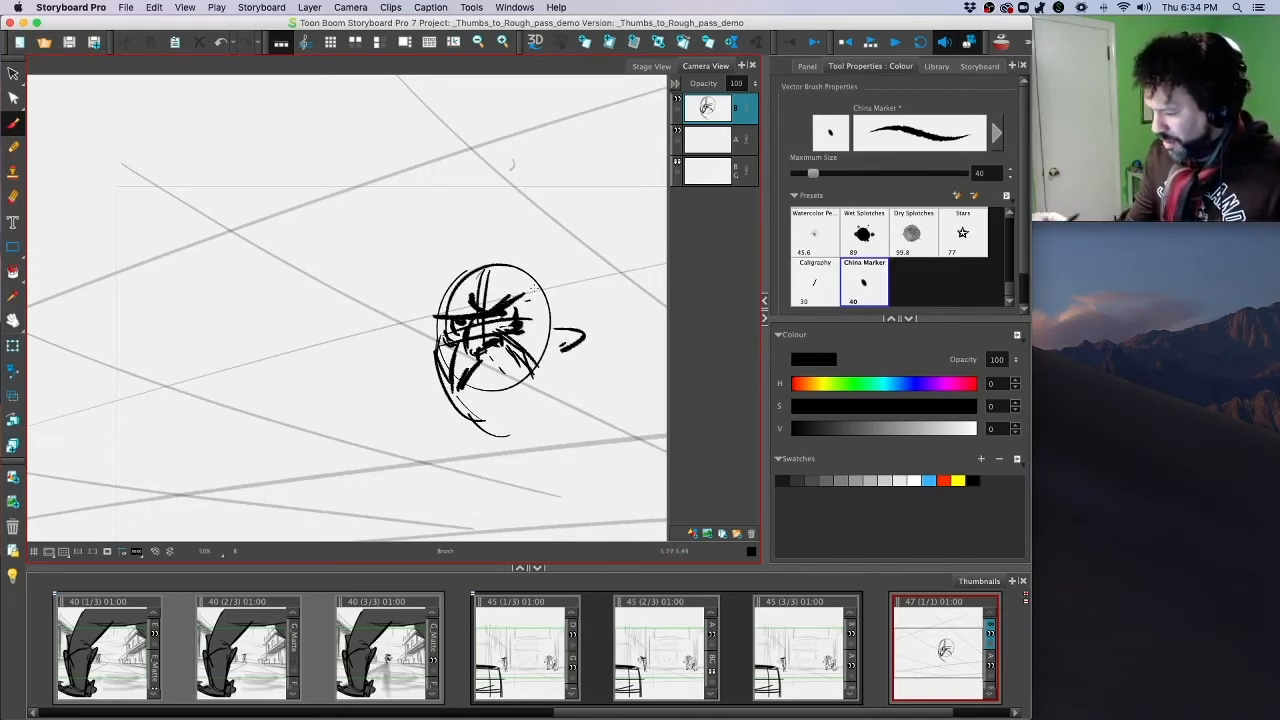
pyautogui.moveTo(460, 273)
pyautogui.mouseDown()
pyautogui.moveTo(410, 321)
pyautogui.moveTo(515, 269)
pyautogui.moveTo(546, 332)
pyautogui.moveTo(590, 325)
pyautogui.mouseUp()
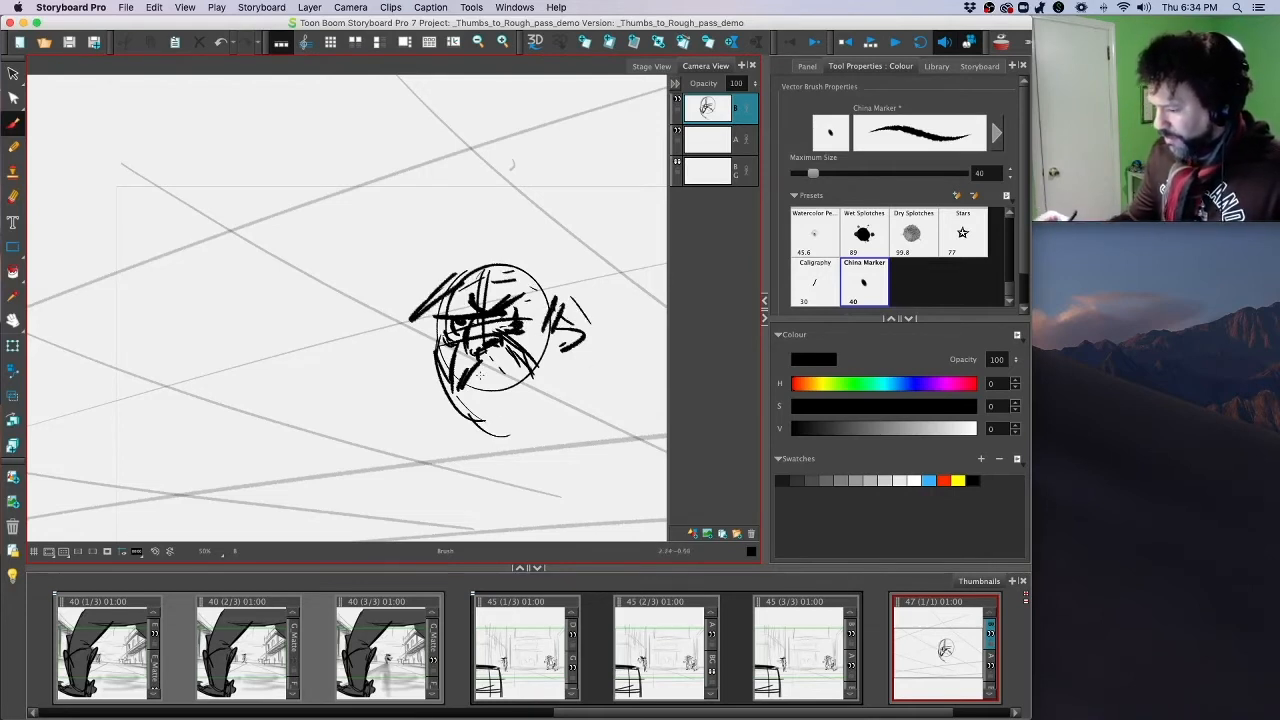
pyautogui.moveTo(475, 362)
pyautogui.mouseDown()
pyautogui.moveTo(545, 405)
pyautogui.moveTo(482, 371)
pyautogui.moveTo(525, 393)
pyautogui.mouseUp()
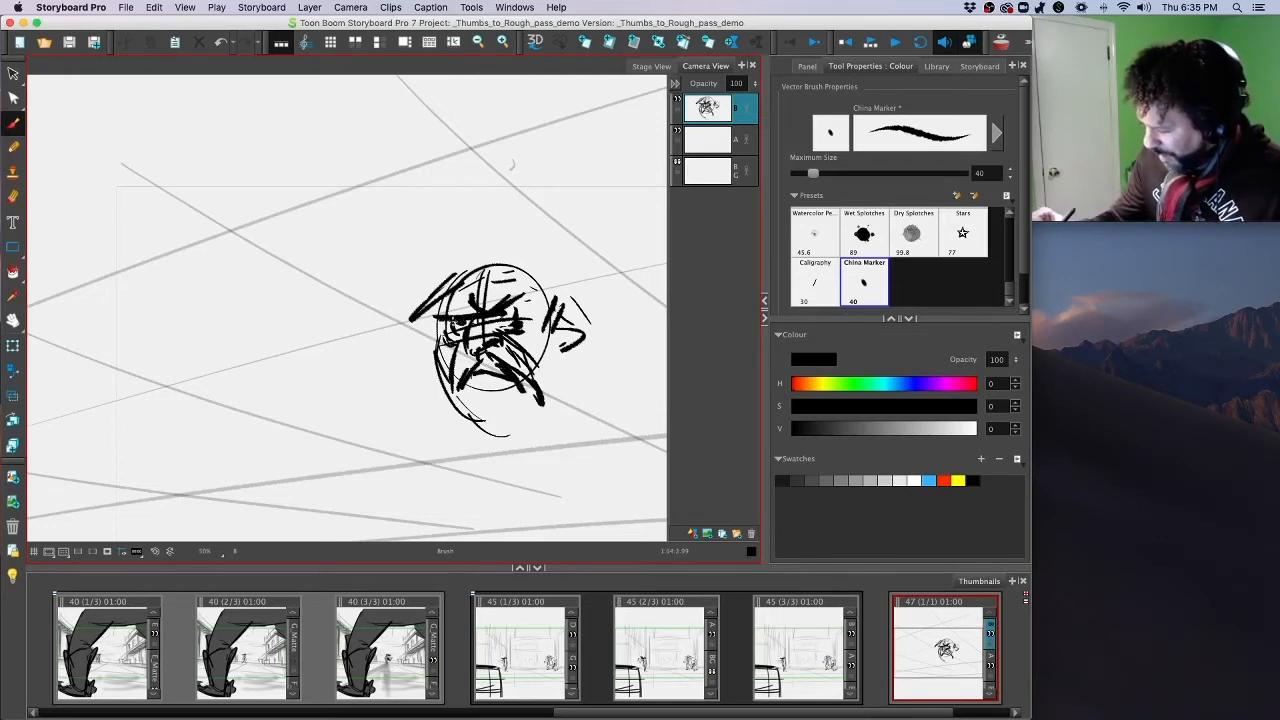
pyautogui.moveTo(509, 310); pyautogui.dragTo(531, 301)
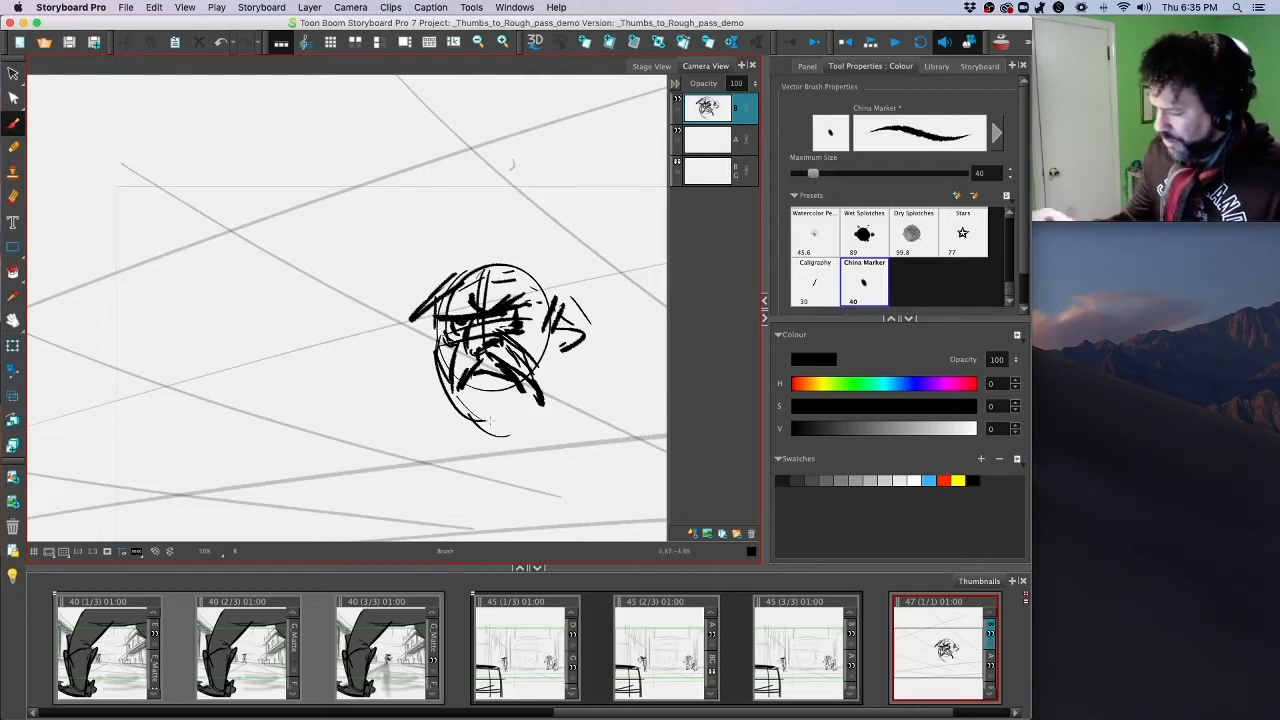
pyautogui.moveTo(462, 386)
pyautogui.mouseDown()
pyautogui.moveTo(508, 376)
pyautogui.moveTo(499, 409)
pyautogui.moveTo(510, 416)
pyautogui.mouseUp()
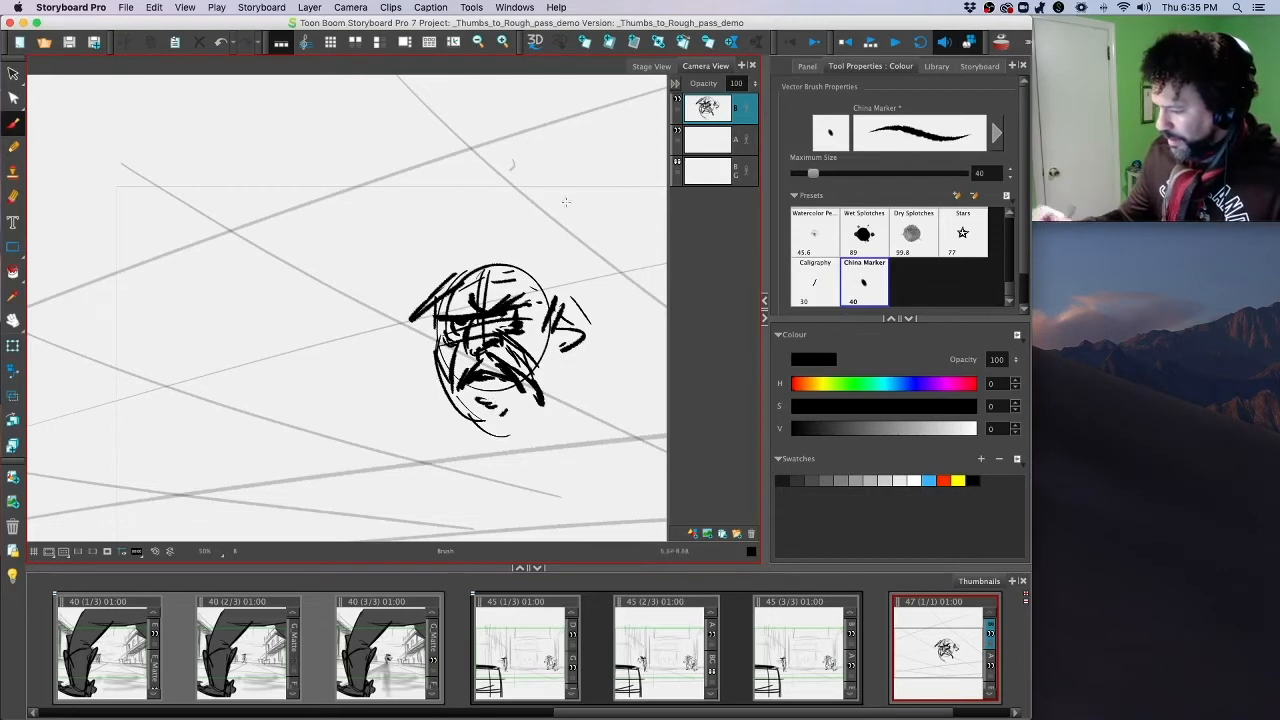
# Step: Draw a wide-brimmed hat with a rounded crown on the head and add short hair strokes beside the face
pyautogui.moveTo(432, 347)
pyautogui.mouseDown()
pyautogui.moveTo(338, 280)
pyautogui.moveTo(558, 260)
pyautogui.moveTo(666, 322)
pyautogui.moveTo(600, 388)
pyautogui.mouseUp()
pyautogui.moveTo(446, 268)
pyautogui.mouseDown()
pyautogui.moveTo(492, 210)
pyautogui.moveTo(568, 238)
pyautogui.moveTo(572, 270)
pyautogui.mouseUp()
pyautogui.moveTo(432, 316); pyautogui.dragTo(430, 346)
pyautogui.moveTo(428, 376); pyautogui.dragTo(424, 406)
pyautogui.moveTo(552, 364); pyautogui.dragTo(572, 396)
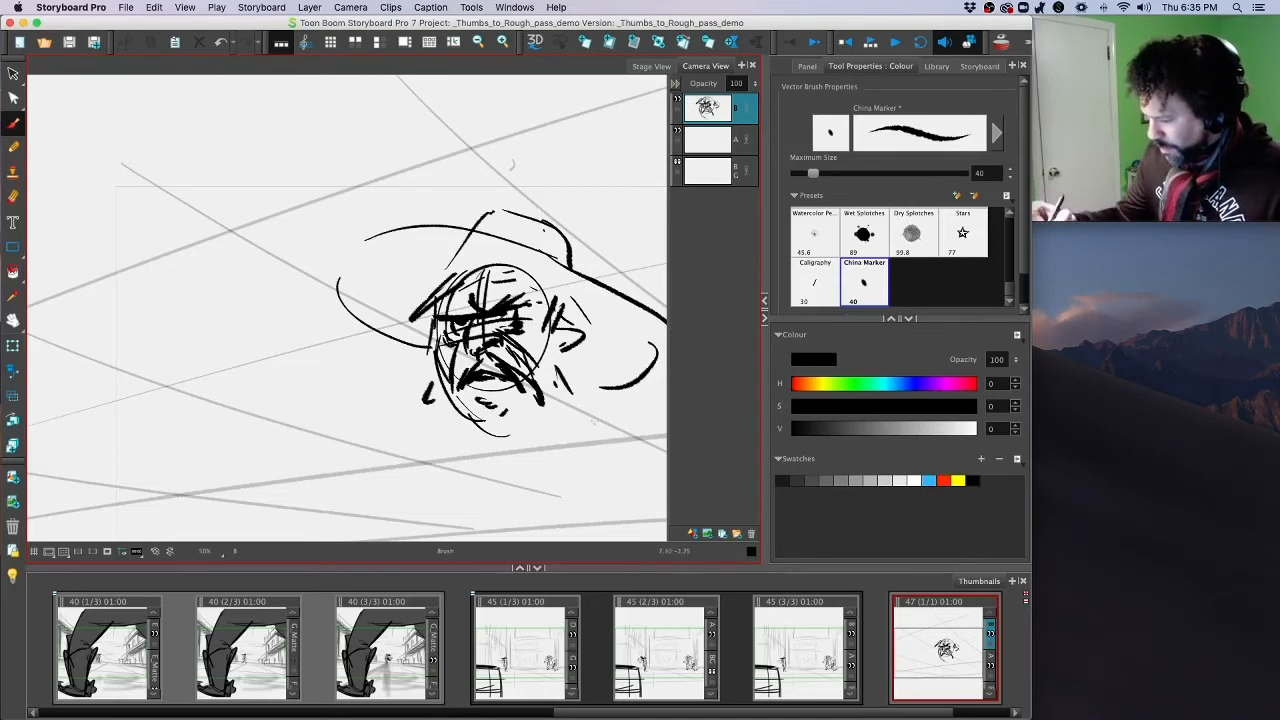
# Step: Sketch the sloping shoulder lines and a large rounded torso below the head, extending past the camera frame
pyautogui.press('2')
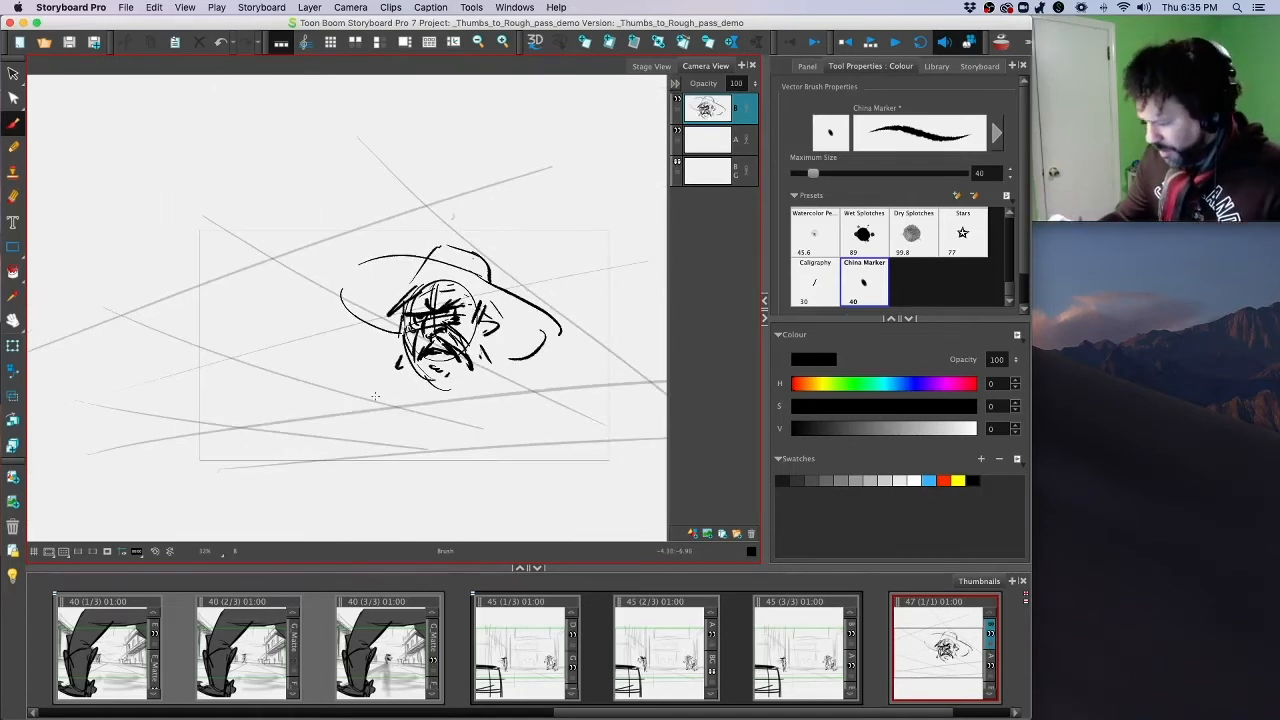
pyautogui.moveTo(370, 395)
pyautogui.mouseDown()
pyautogui.moveTo(536, 350)
pyautogui.moveTo(626, 447)
pyautogui.mouseUp()
pyautogui.press('super+z')
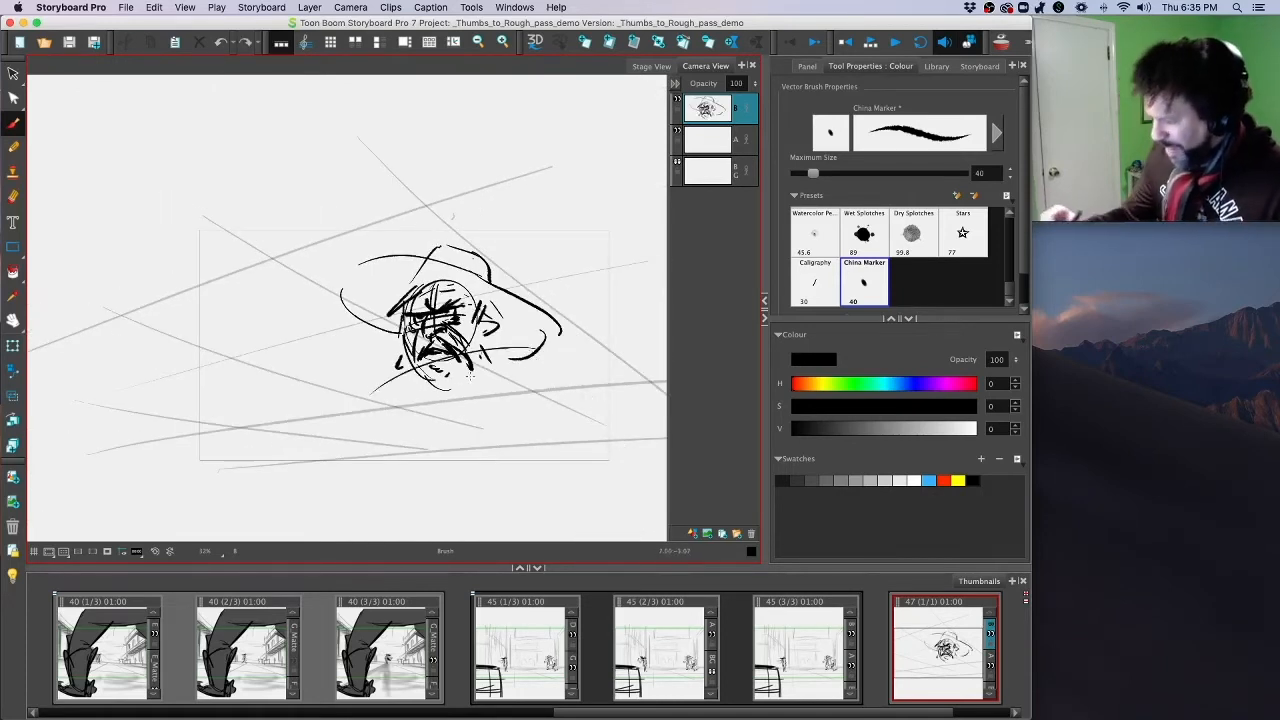
pyautogui.moveTo(424, 362); pyautogui.dragTo(564, 350)
pyautogui.moveTo(478, 345)
pyautogui.mouseDown()
pyautogui.moveTo(612, 432)
pyautogui.moveTo(648, 490)
pyautogui.mouseUp()
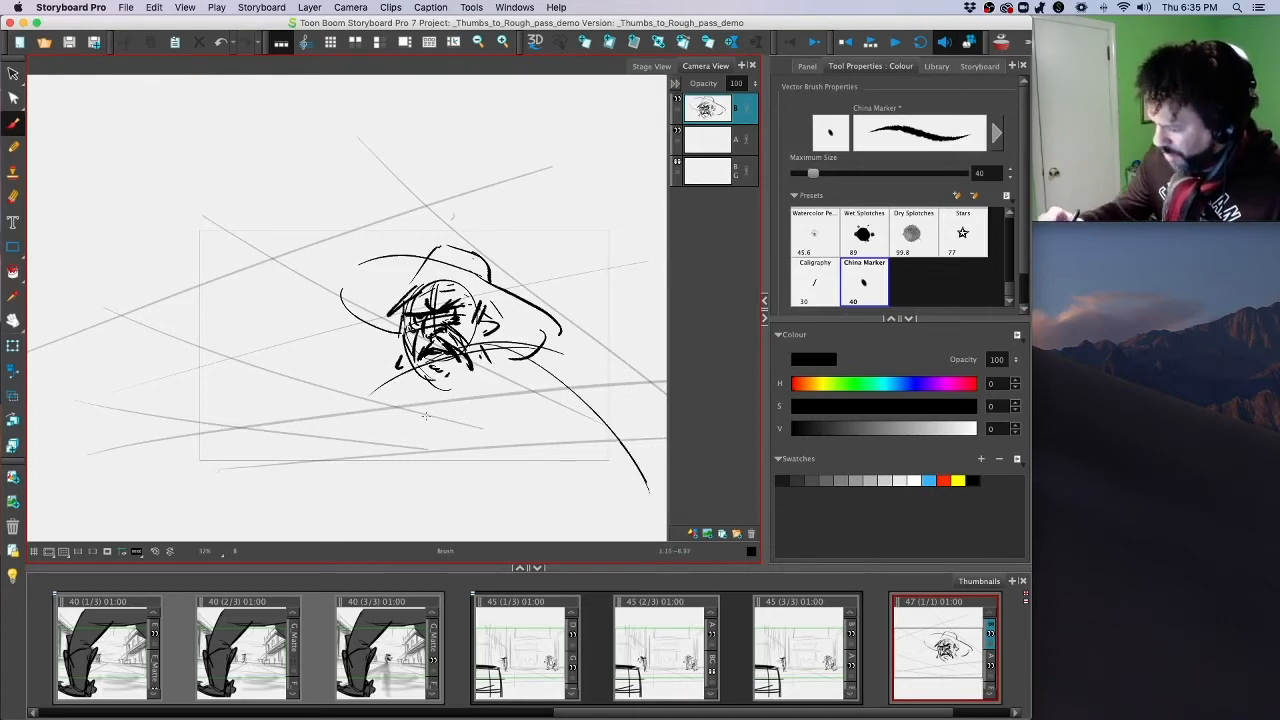
pyautogui.moveTo(414, 398)
pyautogui.mouseDown()
pyautogui.moveTo(422, 518)
pyautogui.moveTo(488, 540)
pyautogui.mouseUp()
pyautogui.scroll(-3, 600, 350)
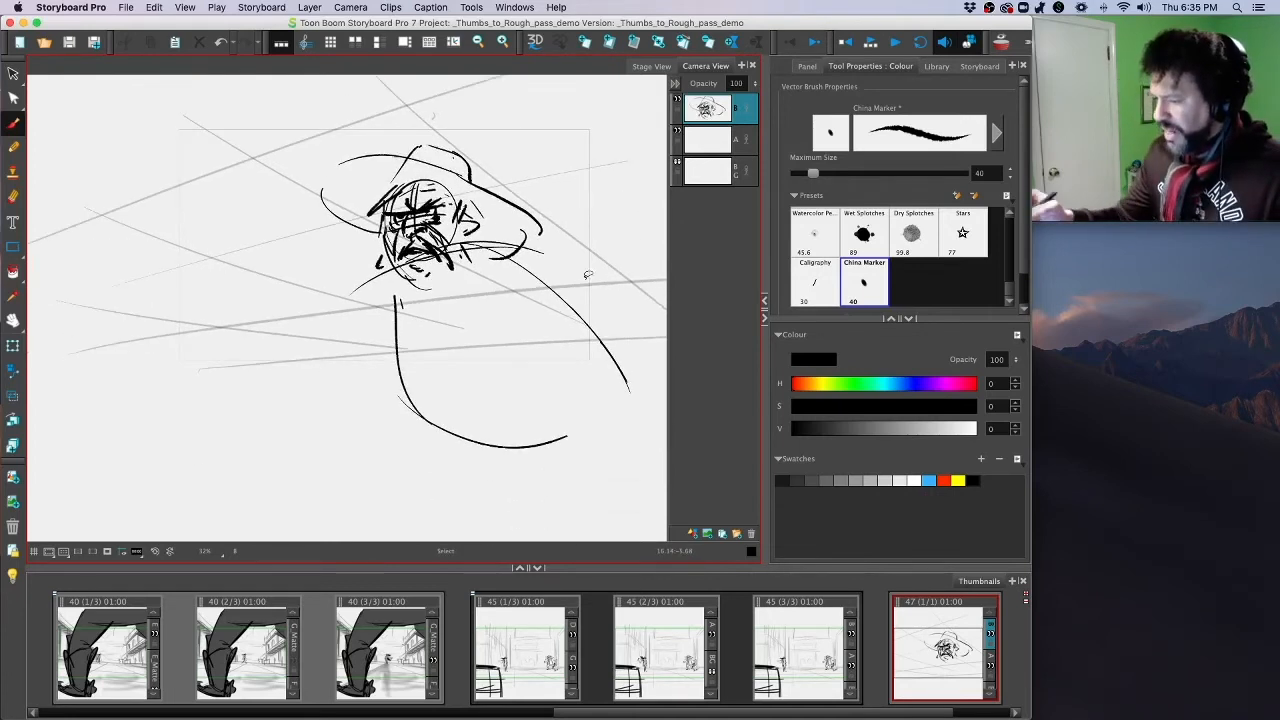
pyautogui.press('super+z')
pyautogui.moveTo(400, 290)
pyautogui.mouseDown()
pyautogui.moveTo(402, 406)
pyautogui.moveTo(548, 440)
pyautogui.moveTo(556, 290)
pyautogui.mouseUp()
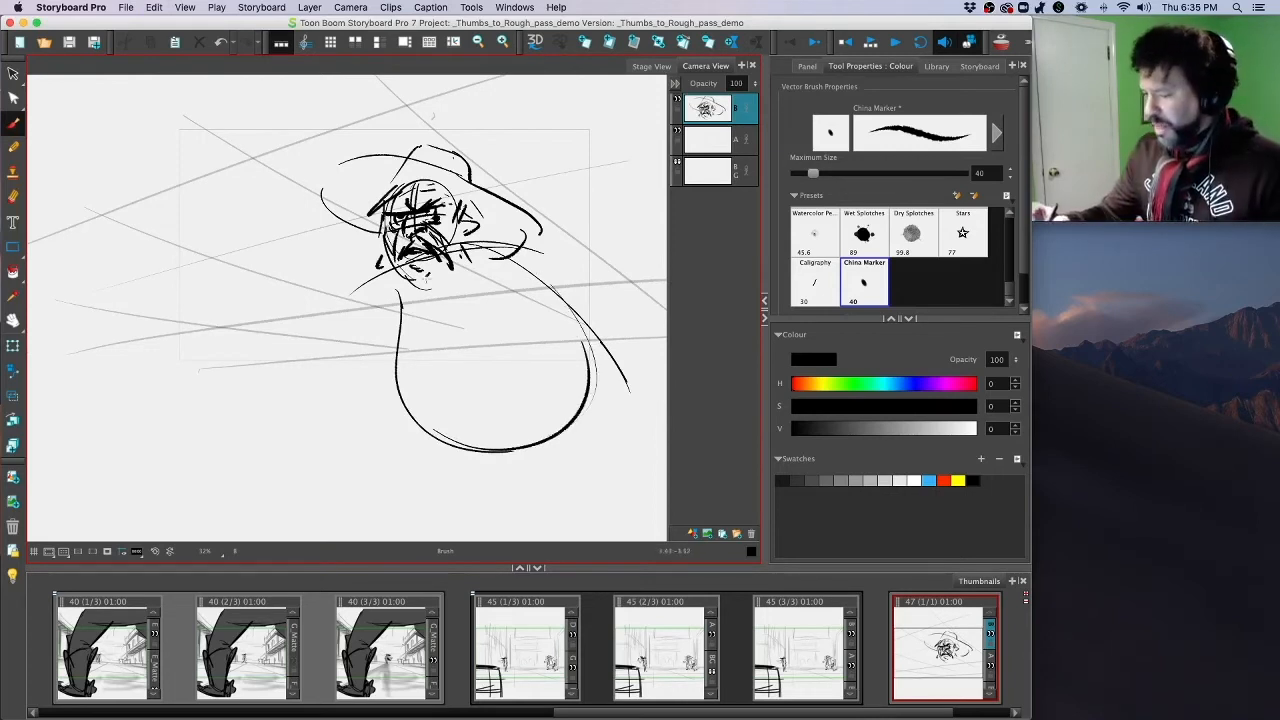
# Step: Sketch the neck and a V-shaped scarf across the chest with a bunched knot at the shoulder
pyautogui.moveTo(438, 276)
pyautogui.mouseDown()
pyautogui.moveTo(441, 300)
pyautogui.moveTo(471, 269)
pyautogui.mouseUp()
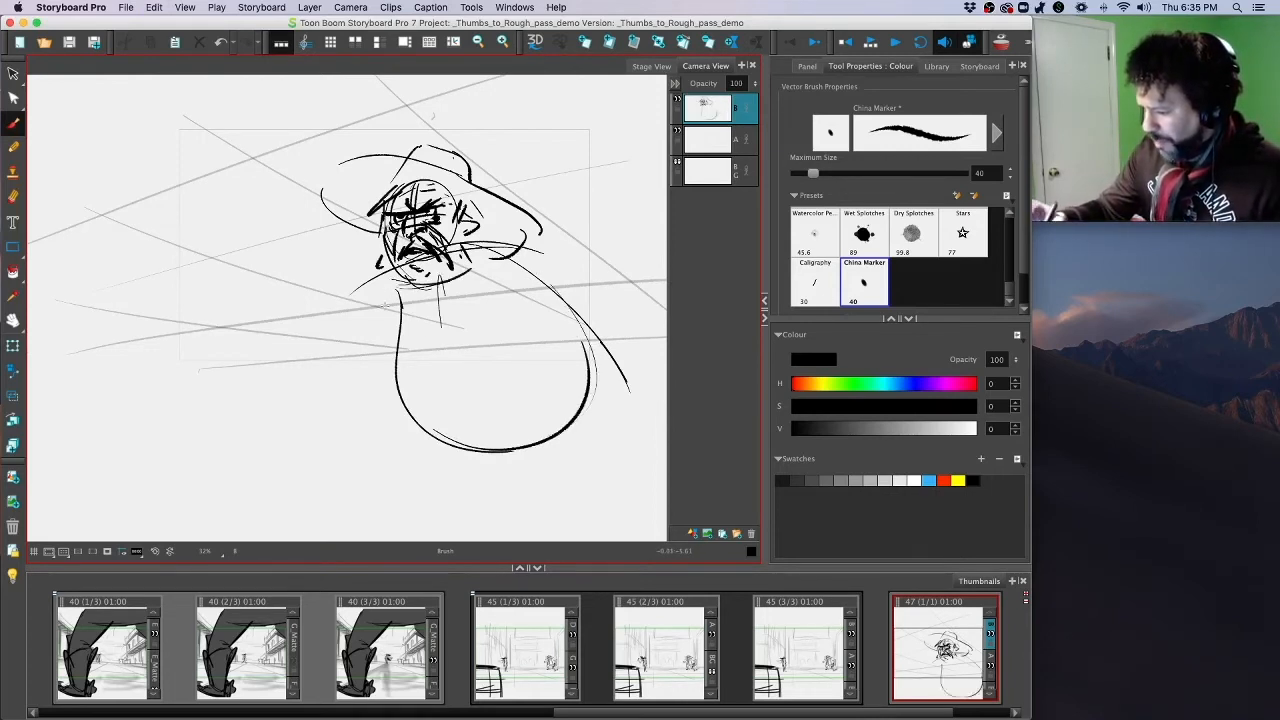
pyautogui.moveTo(383, 286); pyautogui.dragTo(456, 371)
pyautogui.moveTo(387, 280); pyautogui.dragTo(381, 291)
pyautogui.moveTo(452, 370)
pyautogui.mouseDown()
pyautogui.moveTo(490, 232)
pyautogui.moveTo(504, 218)
pyautogui.moveTo(528, 238)
pyautogui.mouseUp()
pyautogui.moveTo(421, 268); pyautogui.dragTo(429, 277)
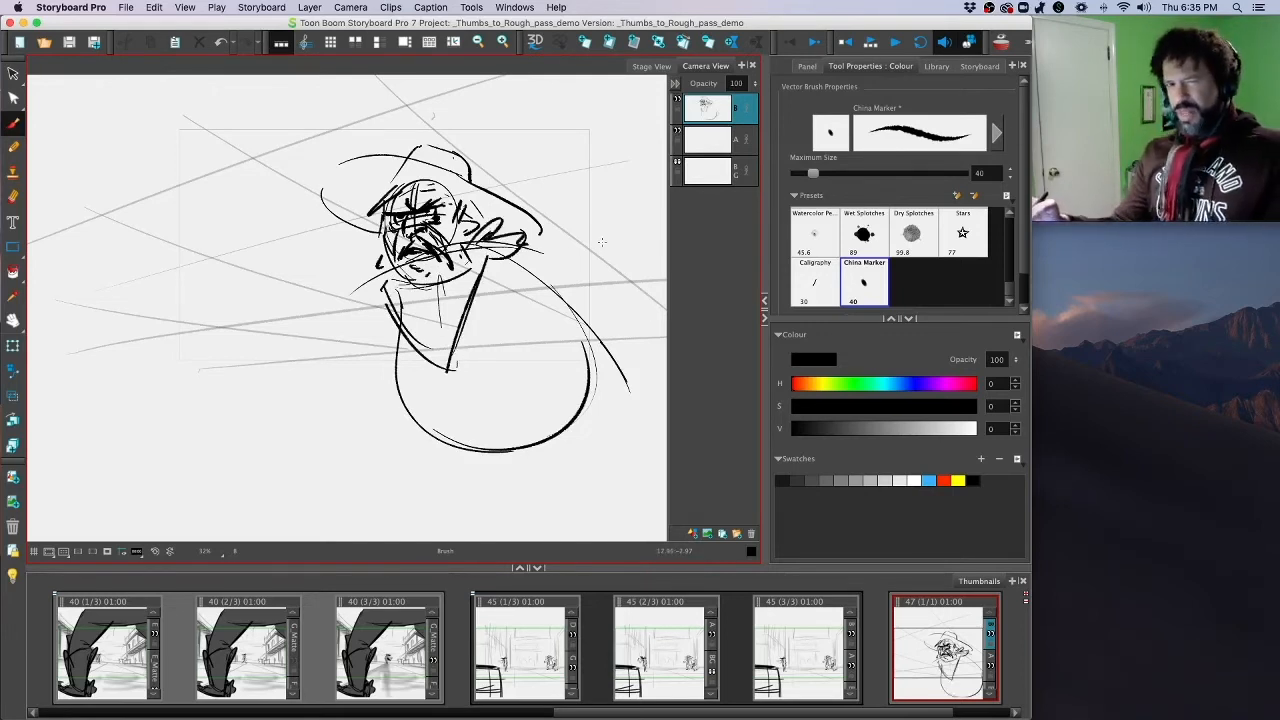
# Step: Draw the gunslinger's two legs in a wide bent-knee stance below the torso, with short strokes for the feet
pyautogui.moveTo(404, 403)
pyautogui.mouseDown()
pyautogui.moveTo(361, 510)
pyautogui.moveTo(408, 418)
pyautogui.moveTo(455, 400)
pyautogui.mouseUp()
pyautogui.press('2')
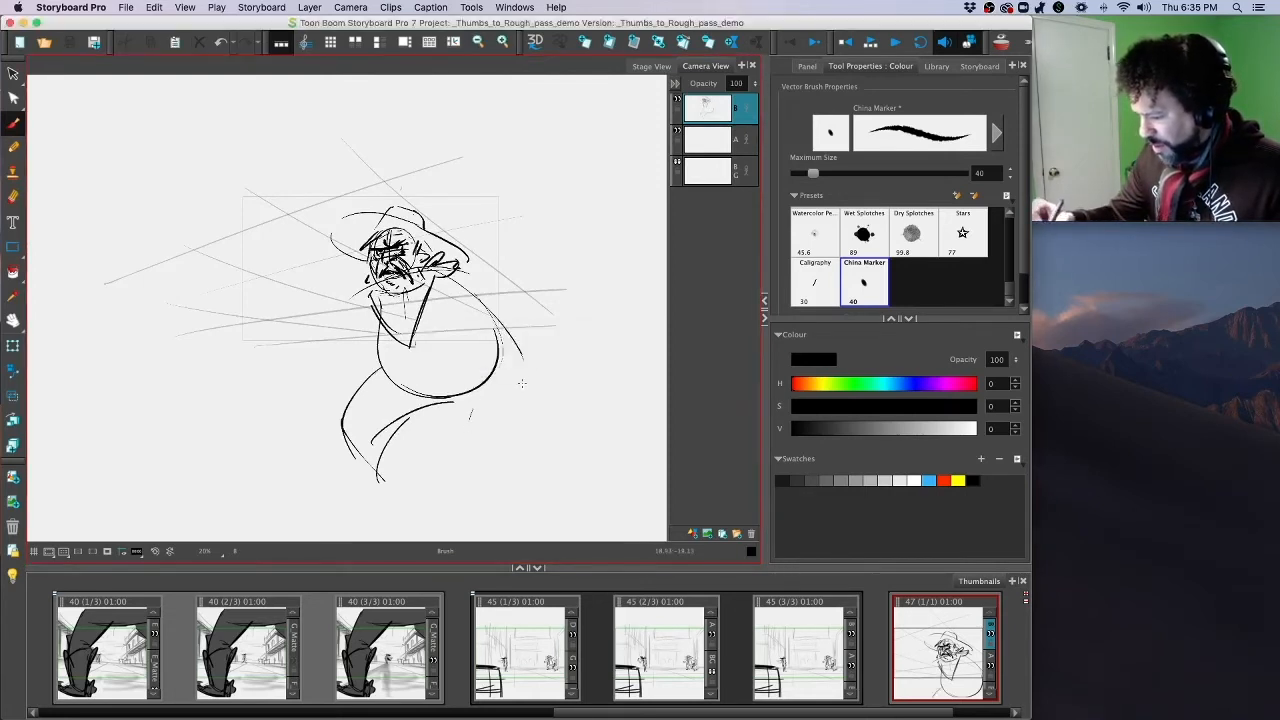
pyautogui.moveTo(515, 362)
pyautogui.mouseDown()
pyautogui.moveTo(508, 430)
pyautogui.moveTo(578, 497)
pyautogui.moveTo(447, 412)
pyautogui.moveTo(492, 434)
pyautogui.moveTo(551, 502)
pyautogui.mouseUp()
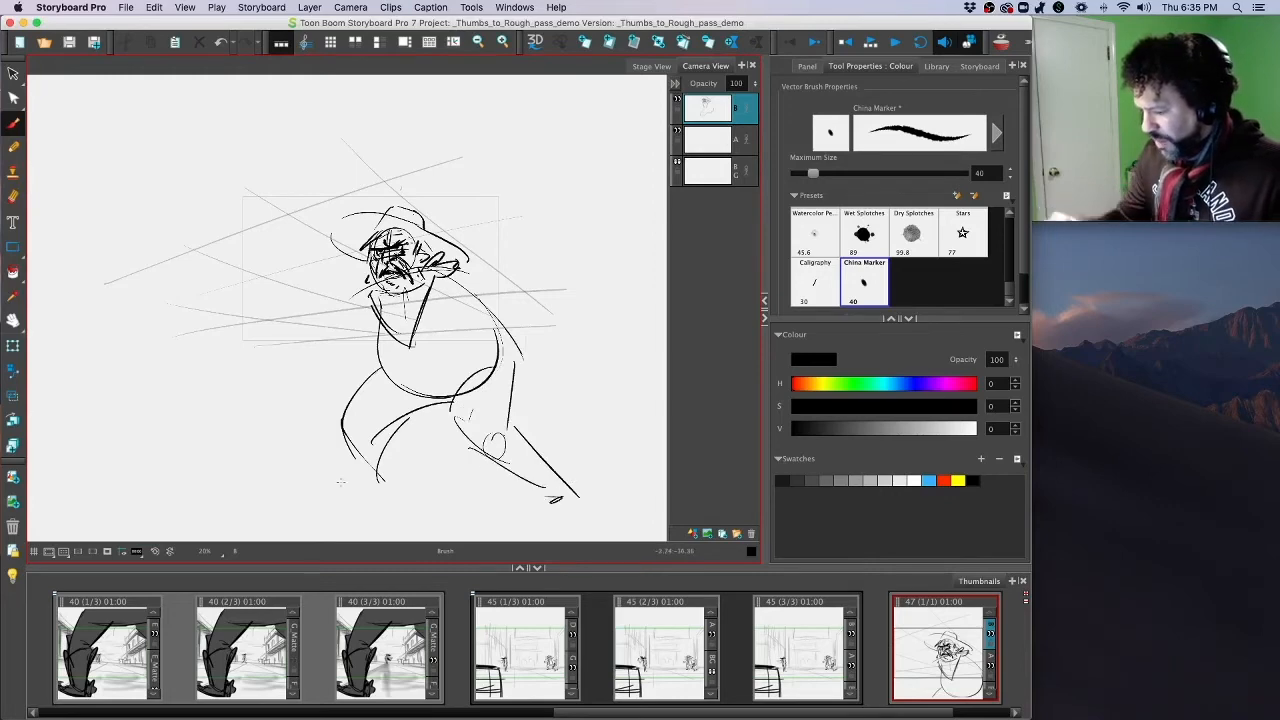
pyautogui.moveTo(352, 492); pyautogui.dragTo(378, 488)
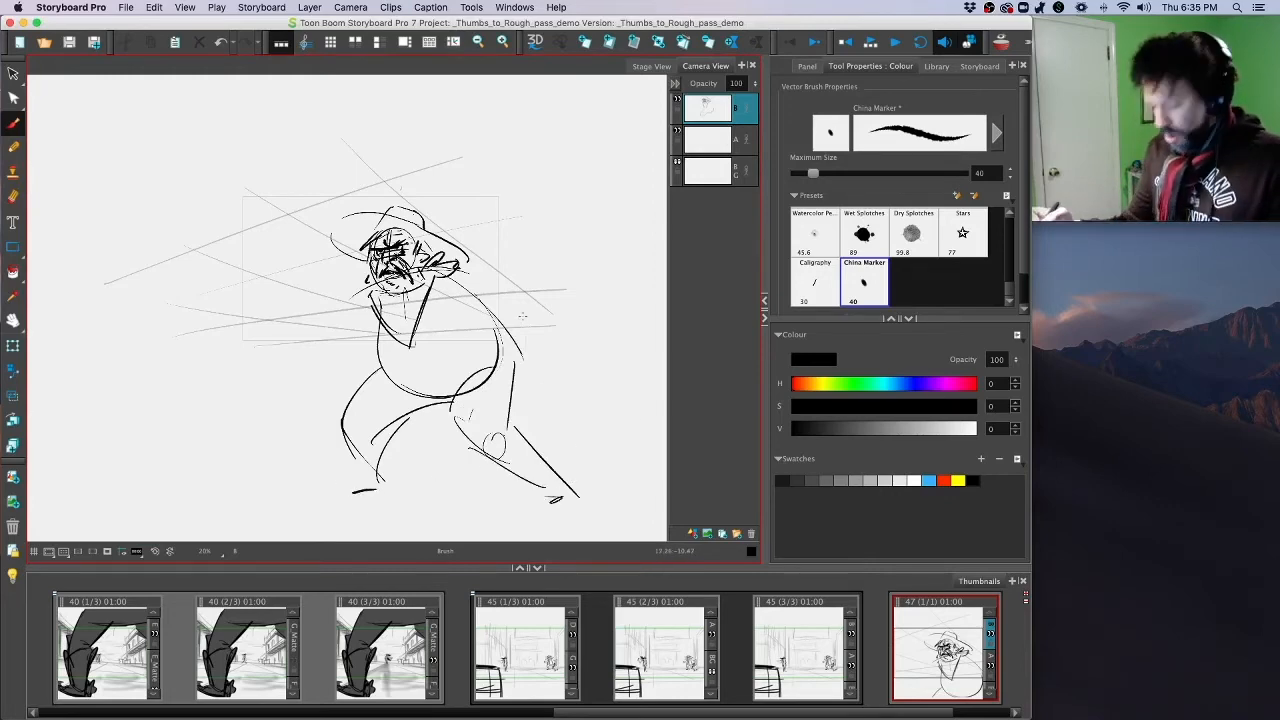
pyautogui.press('2')
pyautogui.press('2')
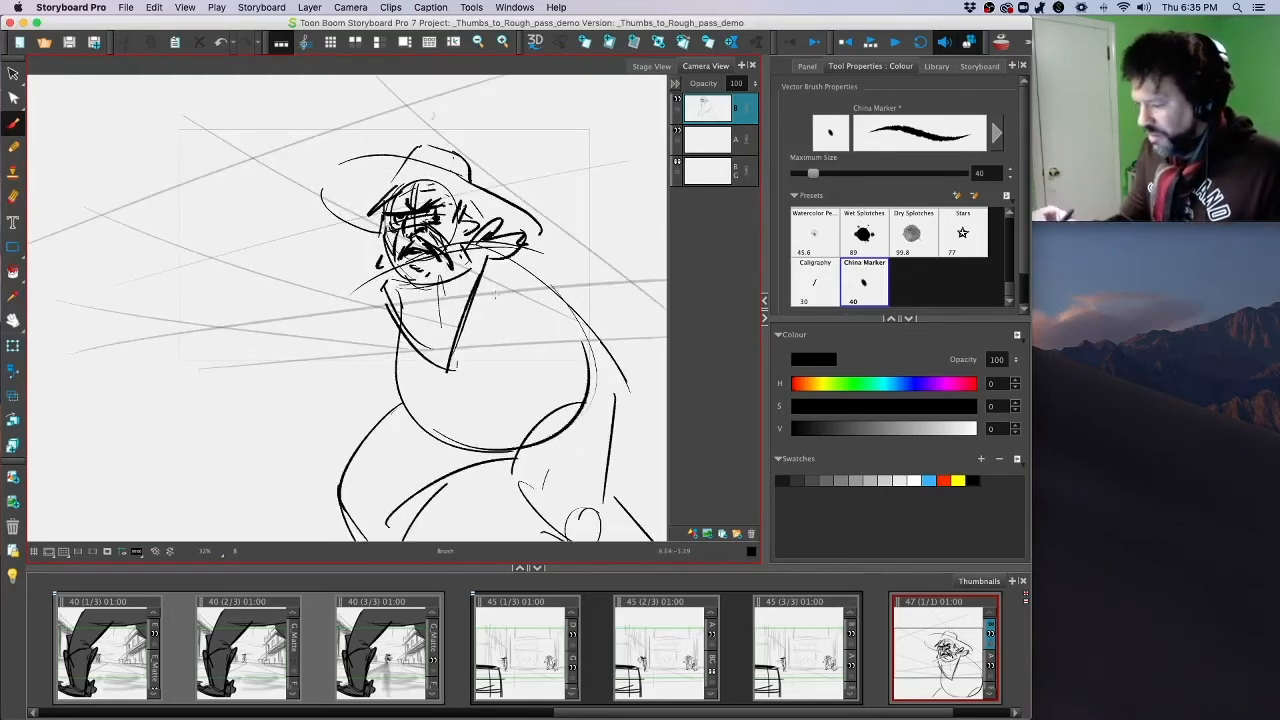
# Step: Draw a gun belt curving under the belly with a hand and holstered pistol at the hip
pyautogui.moveTo(405, 434)
pyautogui.mouseDown()
pyautogui.moveTo(489, 426)
pyautogui.moveTo(411, 440)
pyautogui.moveTo(578, 383)
pyautogui.moveTo(561, 400)
pyautogui.moveTo(637, 352)
pyautogui.moveTo(656, 378)
pyautogui.moveTo(626, 446)
pyautogui.mouseUp()
pyautogui.moveTo(616, 406); pyautogui.dragTo(604, 474)
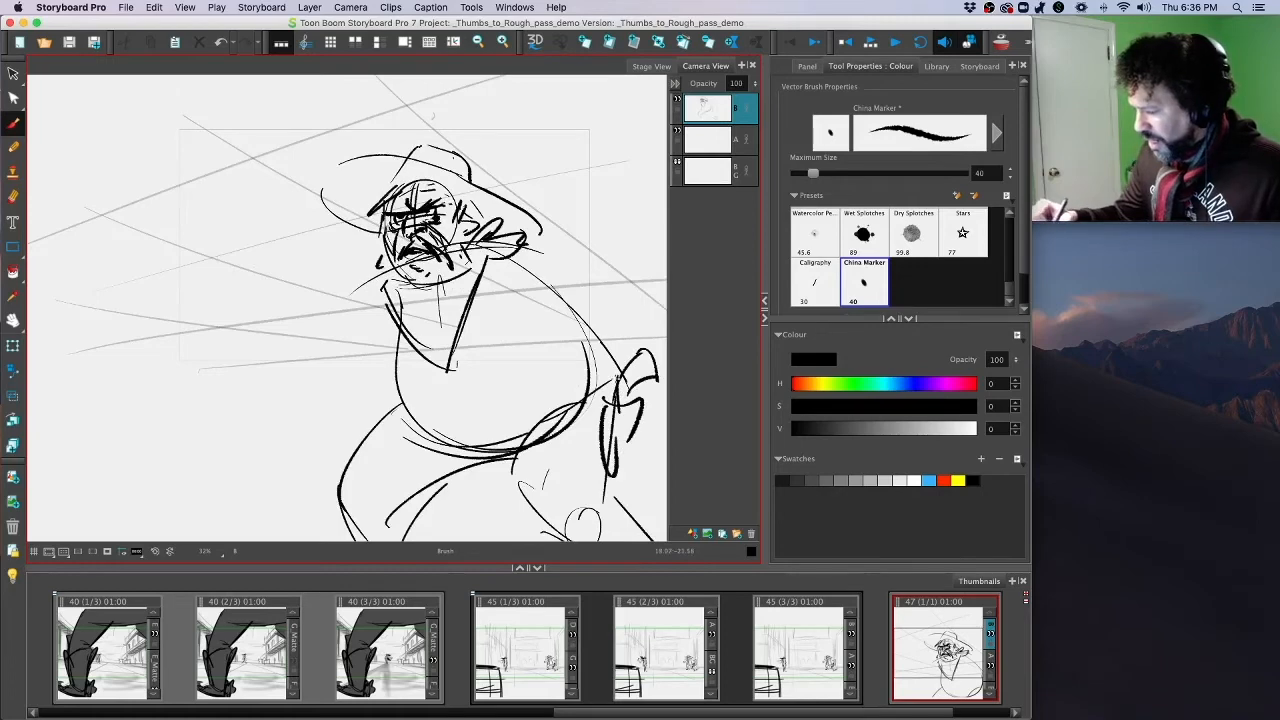
# Step: Draw the outstretched arm line beside the scarf knot and the open vest edges down the gunslinger's torso
pyautogui.moveTo(514, 256); pyautogui.dragTo(542, 242)
pyautogui.press('2')
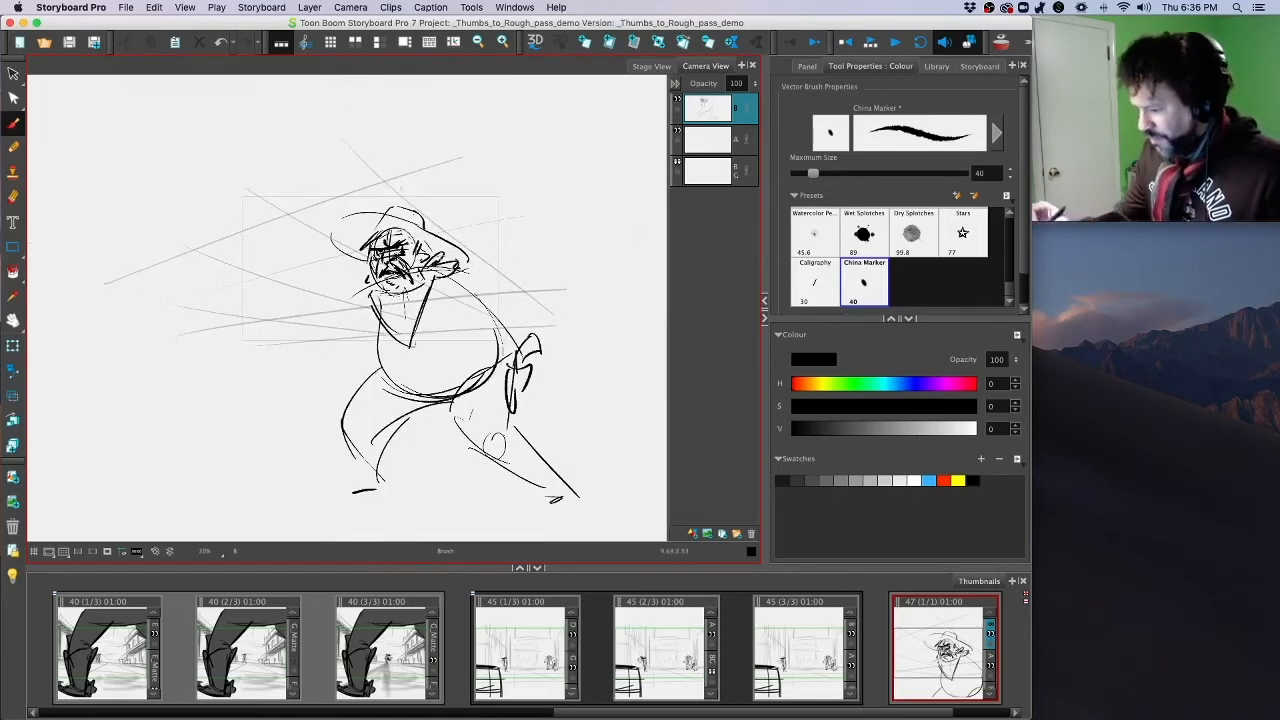
pyautogui.moveTo(444, 268)
pyautogui.mouseDown()
pyautogui.moveTo(542, 262)
pyautogui.moveTo(582, 300)
pyautogui.mouseUp()
pyautogui.moveTo(476, 304)
pyautogui.mouseDown()
pyautogui.moveTo(528, 292)
pyautogui.moveTo(516, 284)
pyautogui.moveTo(418, 386)
pyautogui.mouseUp()
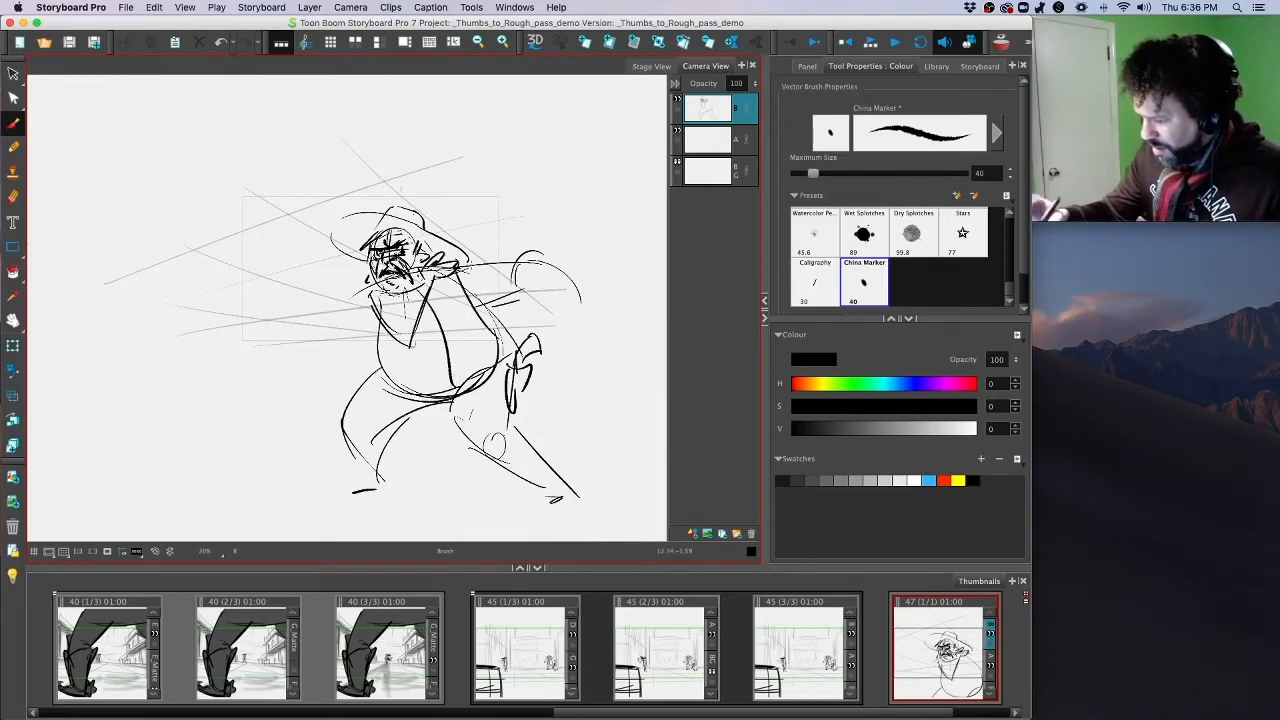
pyautogui.press('super+z')
pyautogui.press('super+z')
pyautogui.moveTo(482, 264)
pyautogui.mouseDown()
pyautogui.moveTo(458, 322)
pyautogui.moveTo(506, 332)
pyautogui.mouseUp()
pyautogui.moveTo(432, 286); pyautogui.dragTo(456, 406)
pyautogui.moveTo(514, 320); pyautogui.dragTo(470, 398)
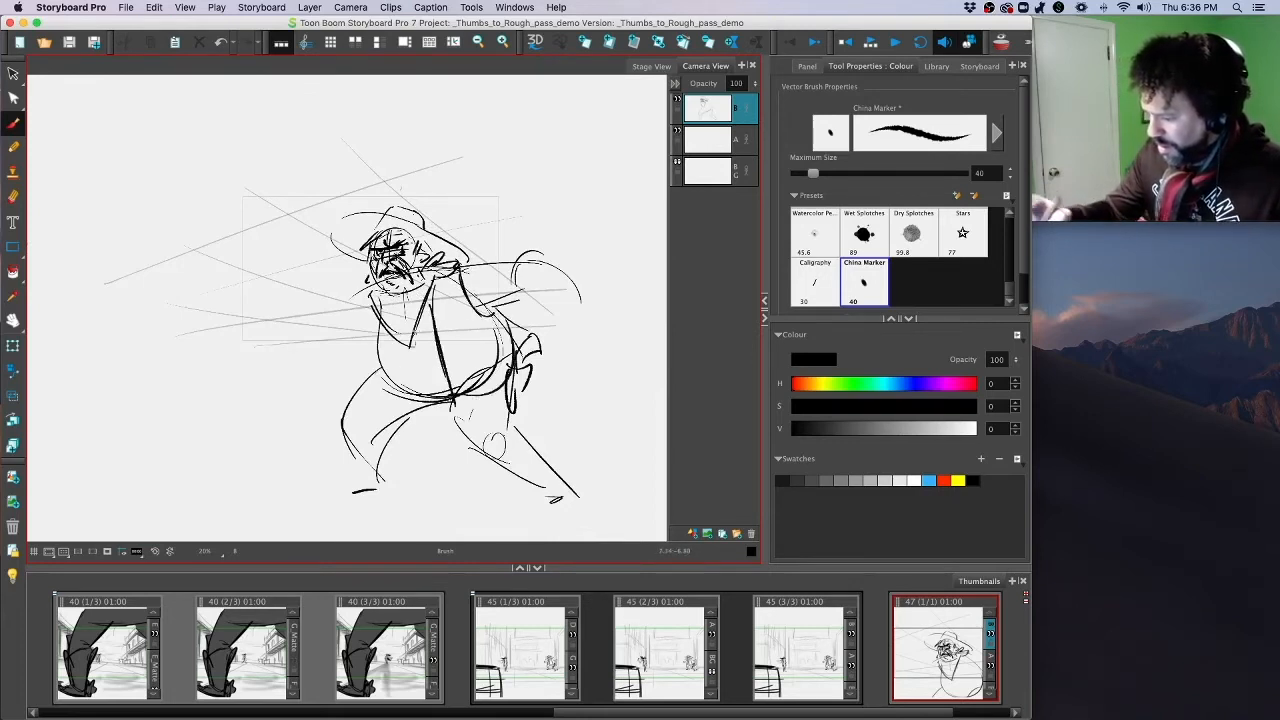
# Step: Sketch a small belly mark and a second holstered pistol at the gunslinger's opposite hip
pyautogui.moveTo(412, 344)
pyautogui.mouseDown()
pyautogui.moveTo(418, 392)
pyautogui.moveTo(426, 368)
pyautogui.moveTo(356, 380)
pyautogui.moveTo(368, 344)
pyautogui.moveTo(346, 386)
pyautogui.mouseUp()
pyautogui.press('super+z')
pyautogui.moveTo(380, 350); pyautogui.dragTo(370, 366)
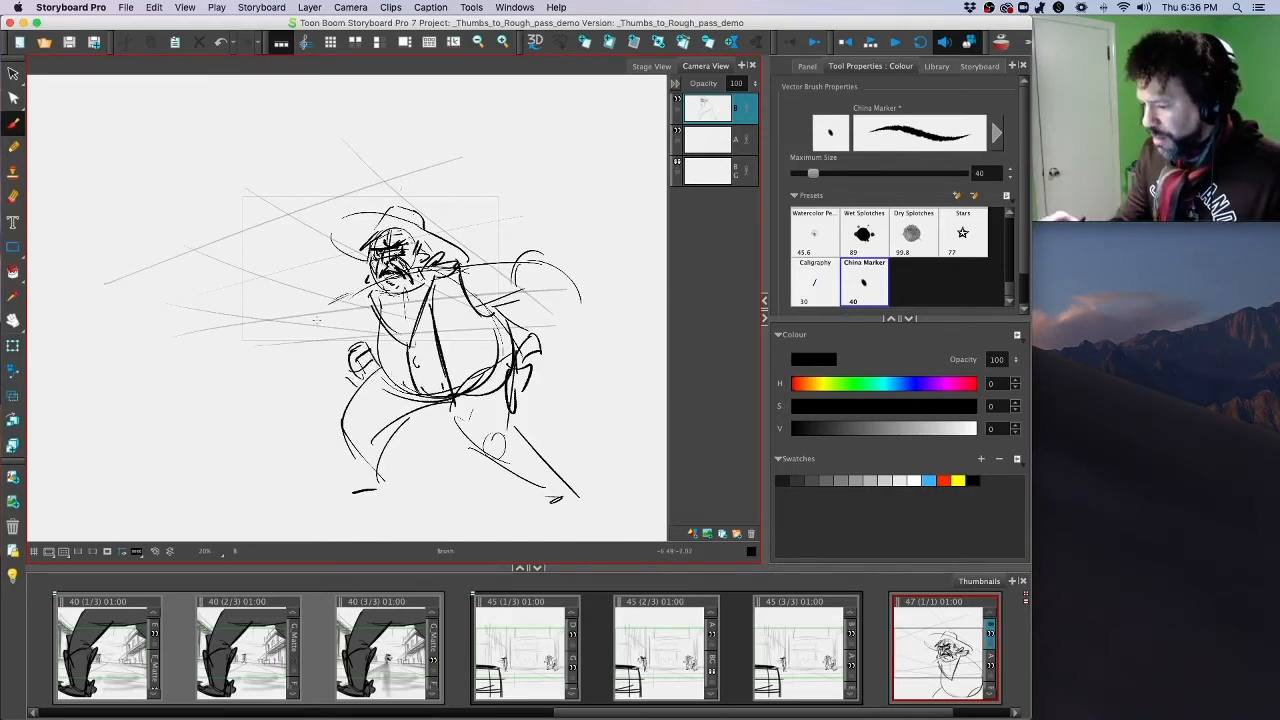
# Step: Sketch both hands with spread fingers hovering out from the body above the pistols, and round out the near shoulder
pyautogui.moveTo(312, 314)
pyautogui.mouseDown()
pyautogui.moveTo(311, 369)
pyautogui.moveTo(343, 327)
pyautogui.moveTo(379, 329)
pyautogui.moveTo(336, 330)
pyautogui.moveTo(330, 302)
pyautogui.moveTo(273, 374)
pyautogui.mouseUp()
pyautogui.press('super+z')
pyautogui.press('super+z')
pyautogui.press('super+z')
pyautogui.moveTo(310, 330)
pyautogui.mouseDown()
pyautogui.moveTo(350, 350)
pyautogui.moveTo(336, 364)
pyautogui.moveTo(262, 358)
pyautogui.mouseUp()
pyautogui.press('super+z')
pyautogui.moveTo(537, 317)
pyautogui.mouseDown()
pyautogui.moveTo(524, 328)
pyautogui.moveTo(540, 314)
pyautogui.moveTo(566, 334)
pyautogui.moveTo(580, 324)
pyautogui.mouseUp()
pyautogui.moveTo(320, 302)
pyautogui.mouseDown()
pyautogui.moveTo(358, 334)
pyautogui.moveTo(378, 328)
pyautogui.mouseUp()
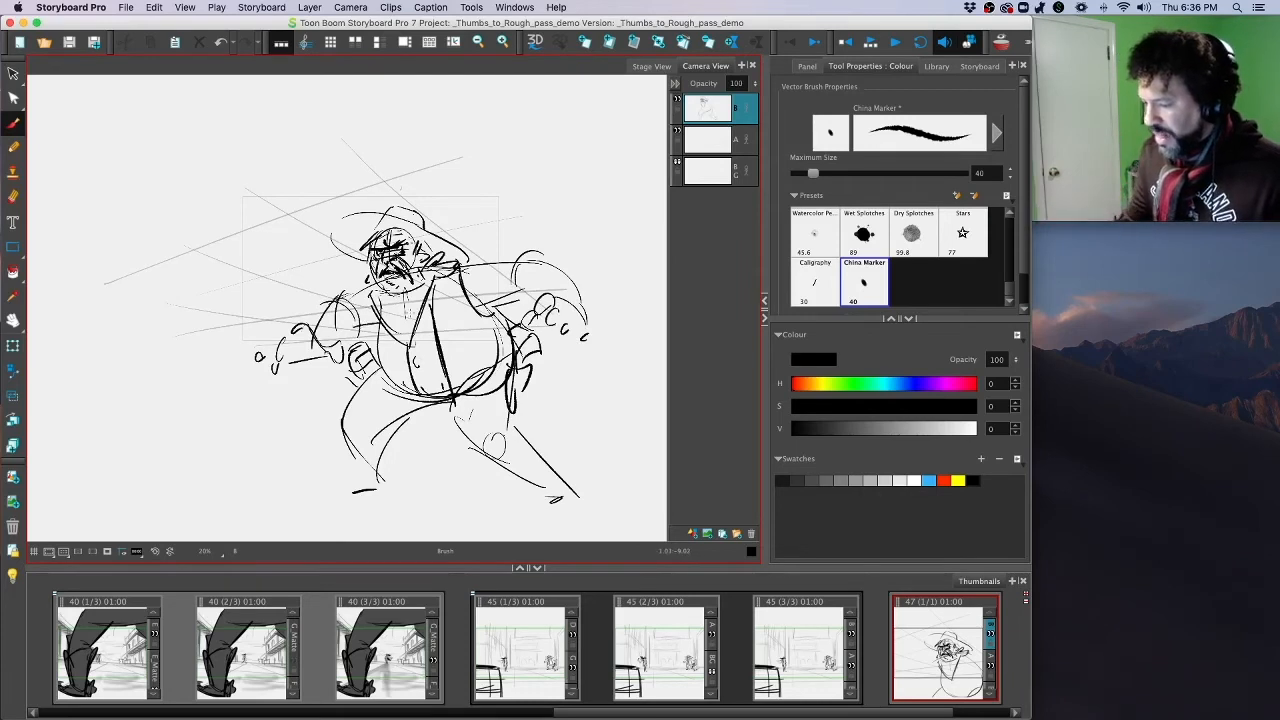
# Step: Mask everything outside the camera frame, then select the whole gunslinger drawing and shift it slightly left
pyautogui.click(107, 552)
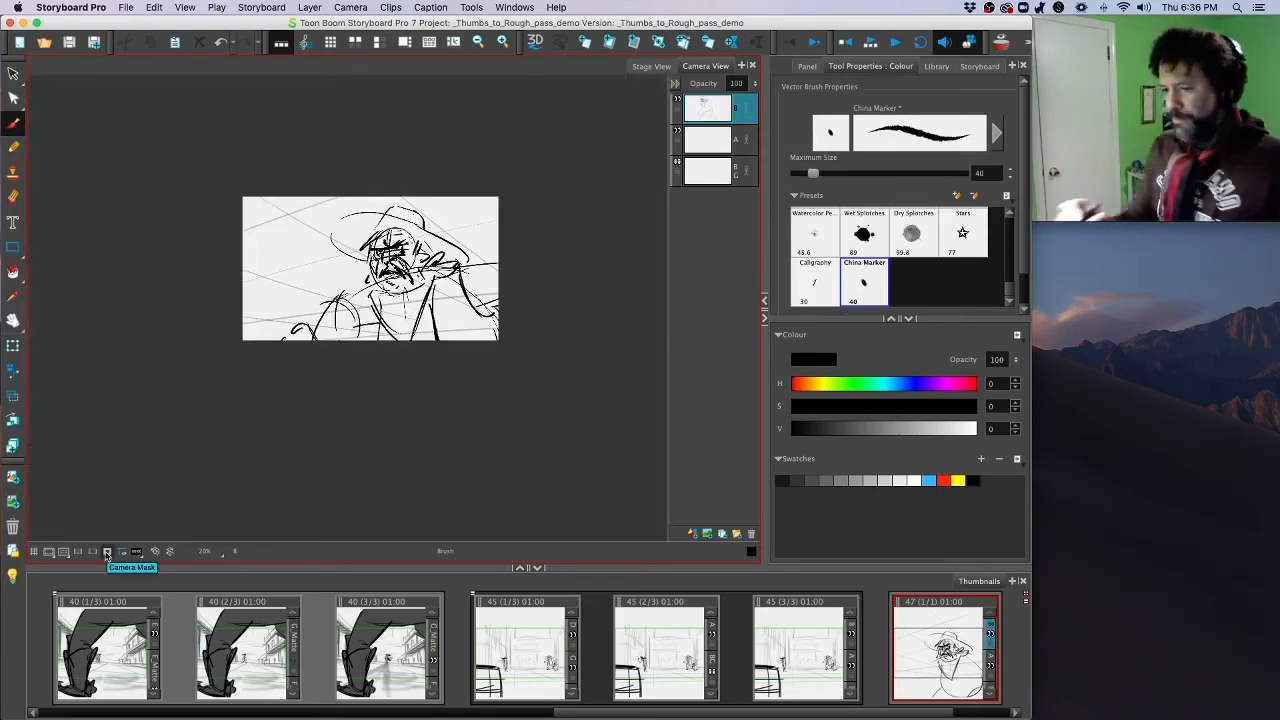
pyautogui.click(13, 73)
pyautogui.moveTo(500, 162)
pyautogui.mouseDown()
pyautogui.moveTo(440, 120)
pyautogui.moveTo(554, 410)
pyautogui.moveTo(656, 333)
pyautogui.mouseUp()
pyautogui.moveTo(438, 362); pyautogui.dragTo(435, 366)
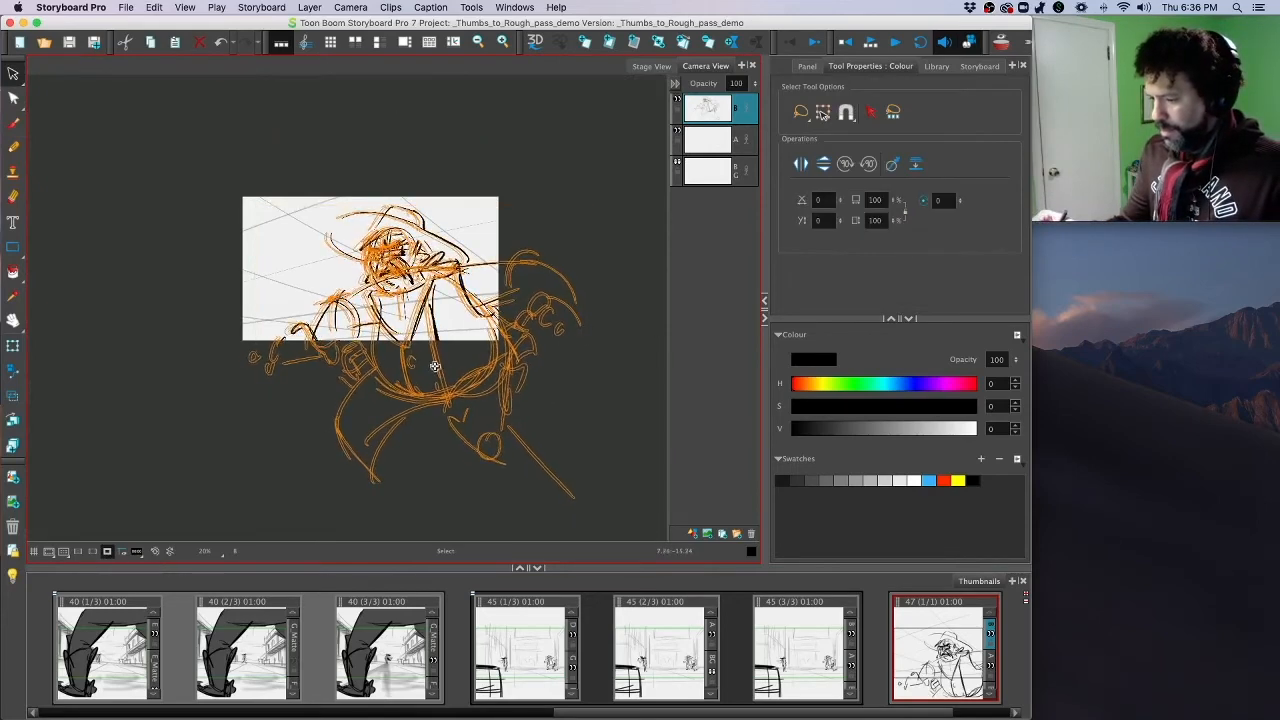
pyautogui.click(608, 249)
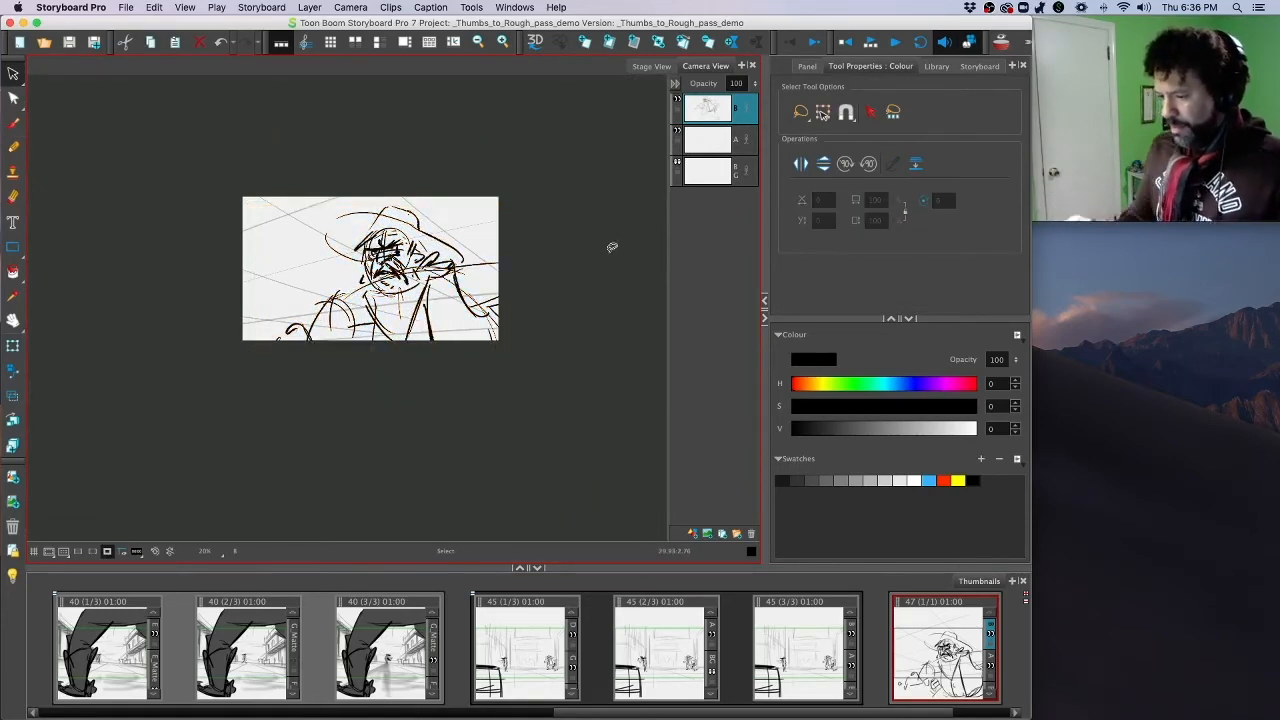
# Step: Reframe the scene 47 camera wider, with its position at 1.39, 1.69, 16.85, so both hands fit in the shot
pyautogui.click(13, 370)
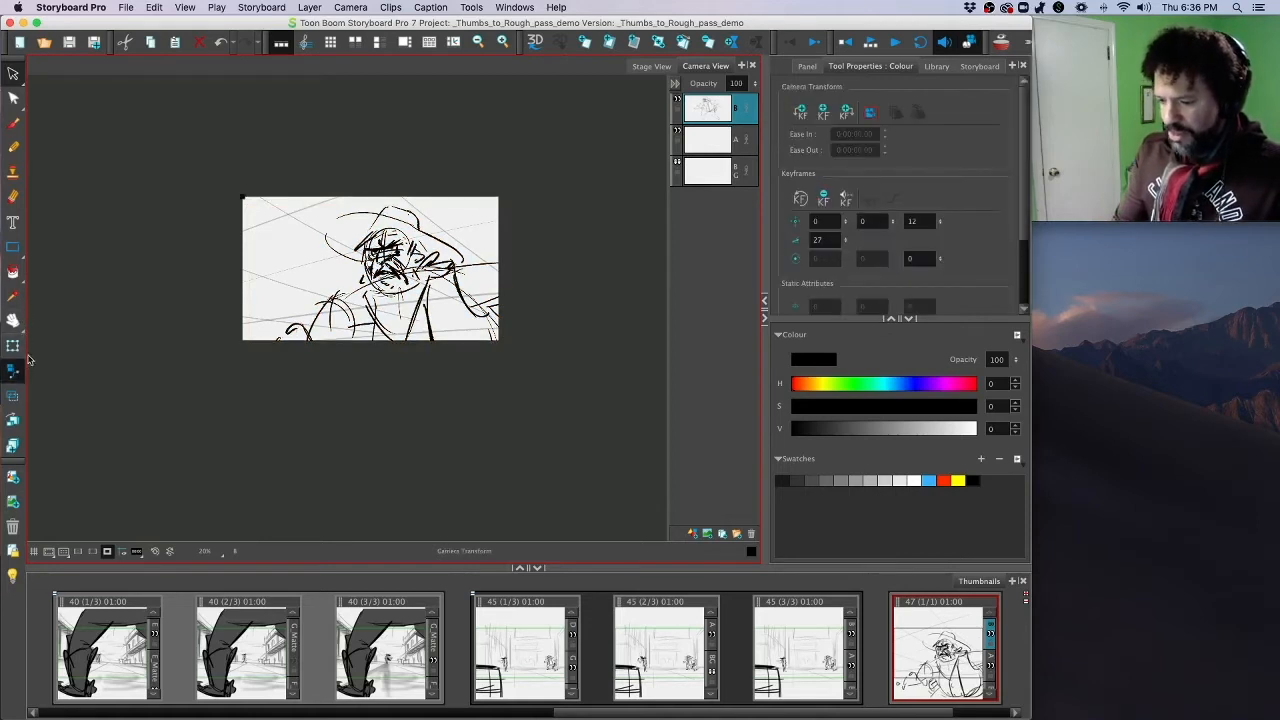
pyautogui.moveTo(243, 196); pyautogui.dragTo(278, 203)
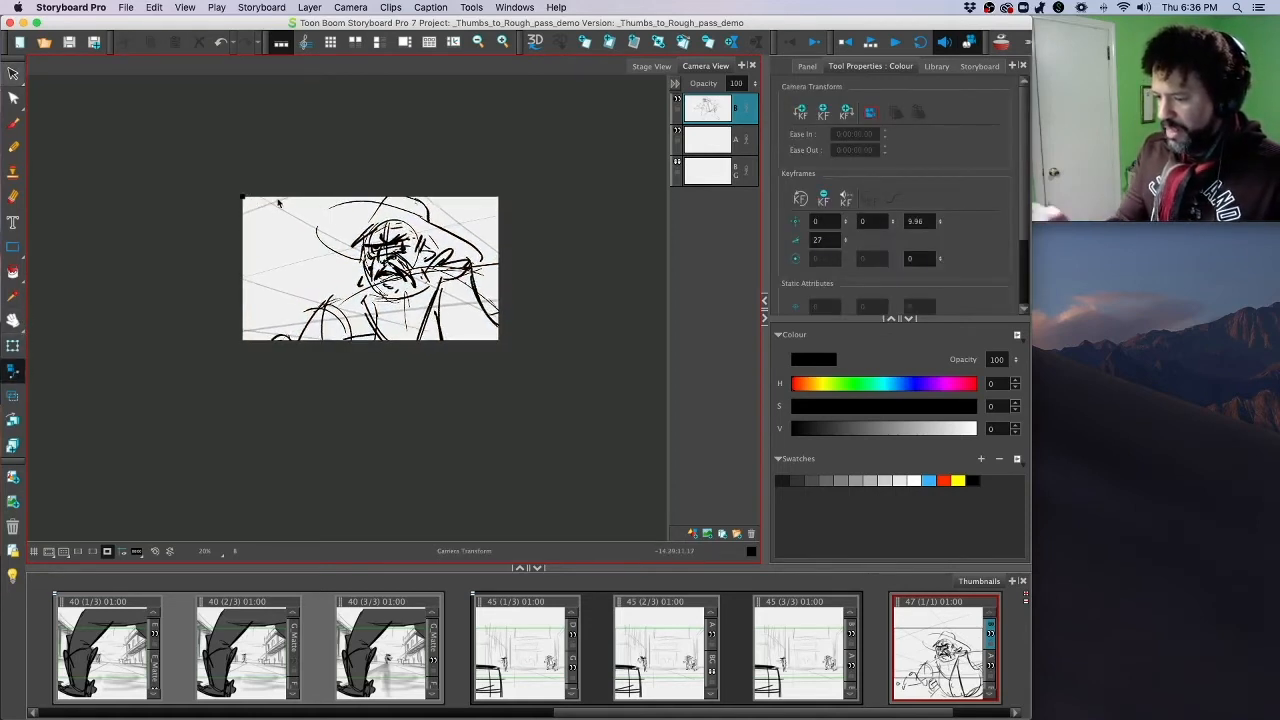
pyautogui.moveTo(460, 197)
pyautogui.mouseDown()
pyautogui.moveTo(486, 186)
pyautogui.moveTo(472, 186)
pyautogui.mouseUp()
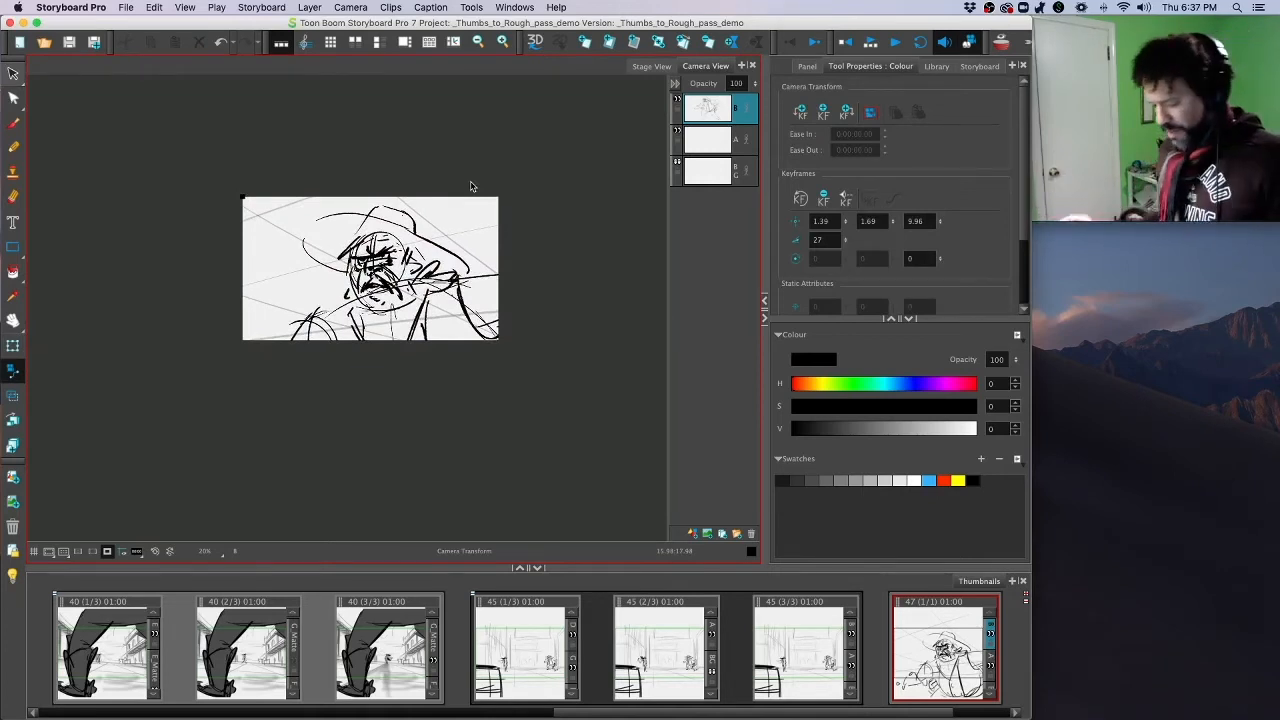
pyautogui.moveTo(243, 197); pyautogui.dragTo(144, 160)
pyautogui.moveTo(392, 197); pyautogui.dragTo(394, 217)
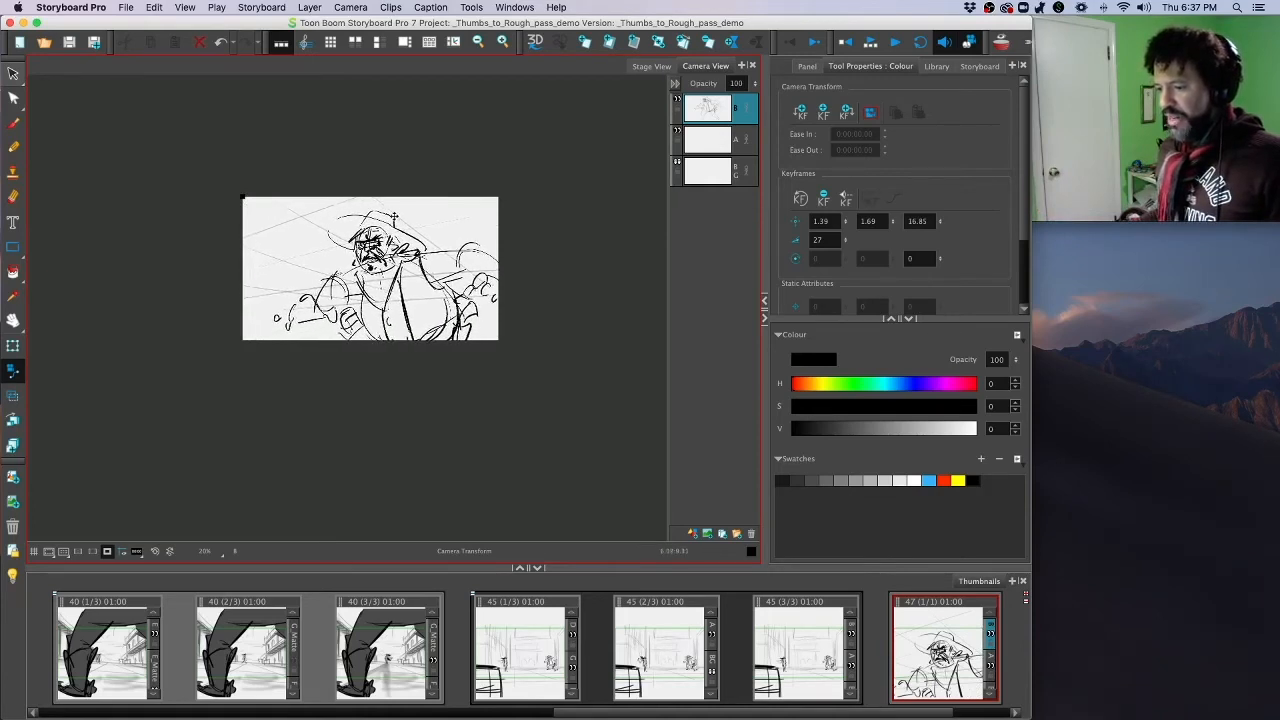
# Step: Flip between the scene 47 panel and the last panel of scene 45 to compare the staging
pyautogui.click(13, 73)
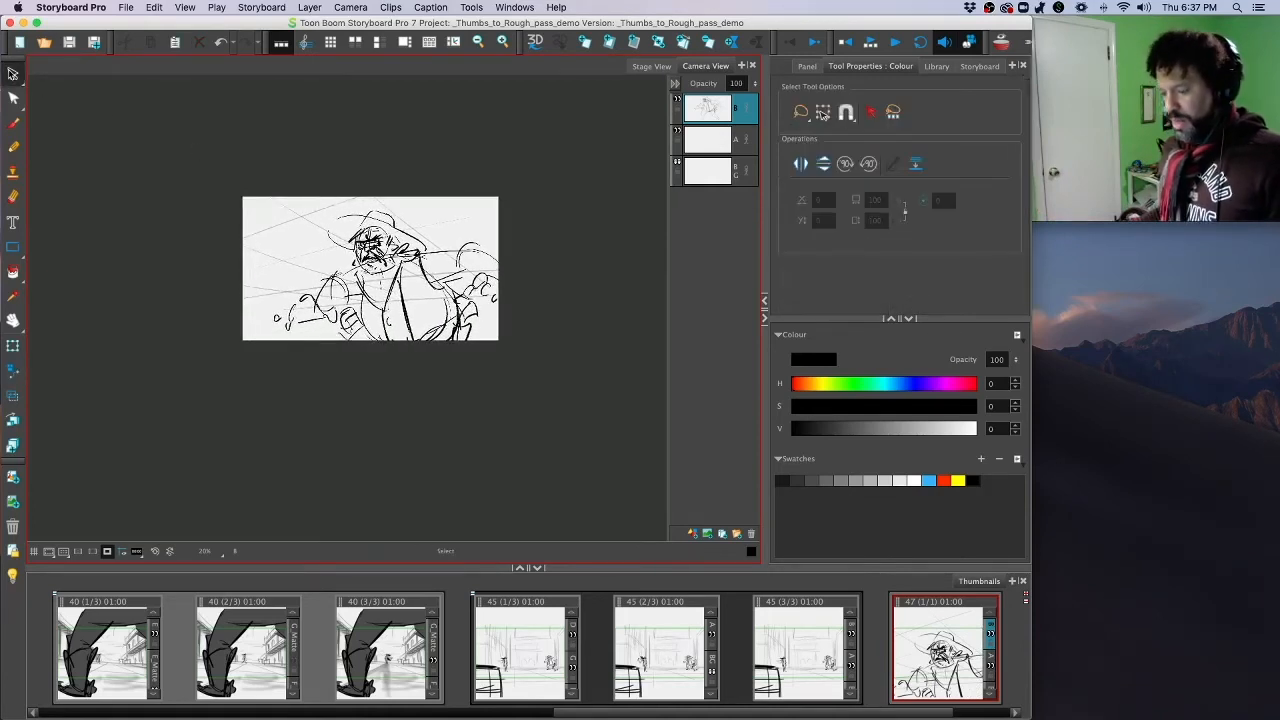
pyautogui.press('o')
pyautogui.press('p')
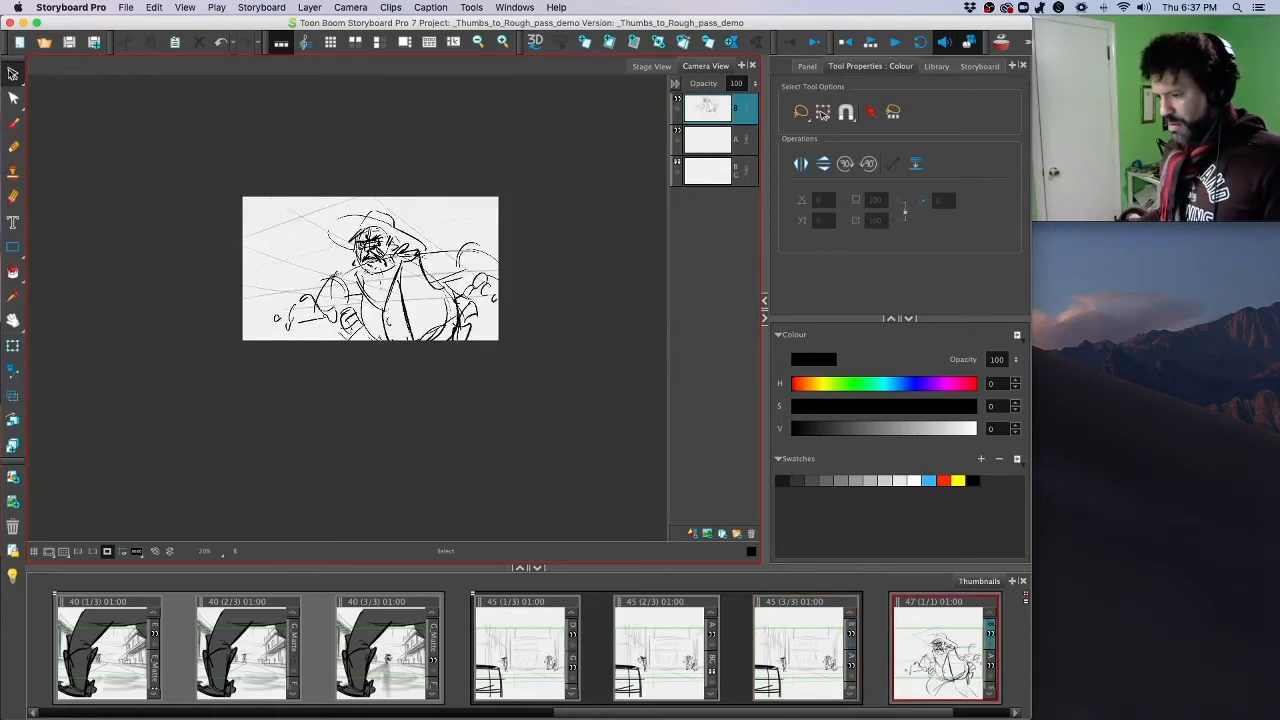
pyautogui.press('o')
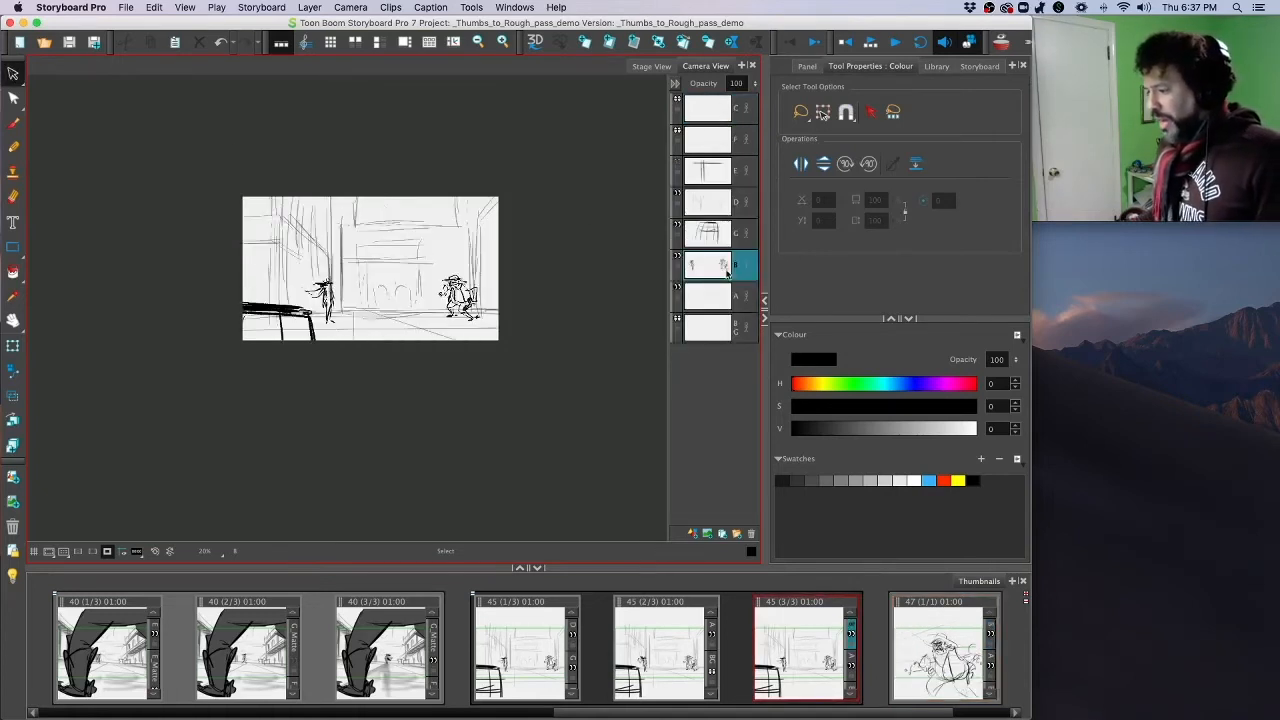
# Step: Move the outlaw on layer B in the third panel of shot 45 inward, closer to the standing gunslinger, and compare with the previous panel
pyautogui.moveTo(474, 263)
pyautogui.mouseDown()
pyautogui.moveTo(431, 304)
pyautogui.moveTo(485, 300)
pyautogui.mouseUp()
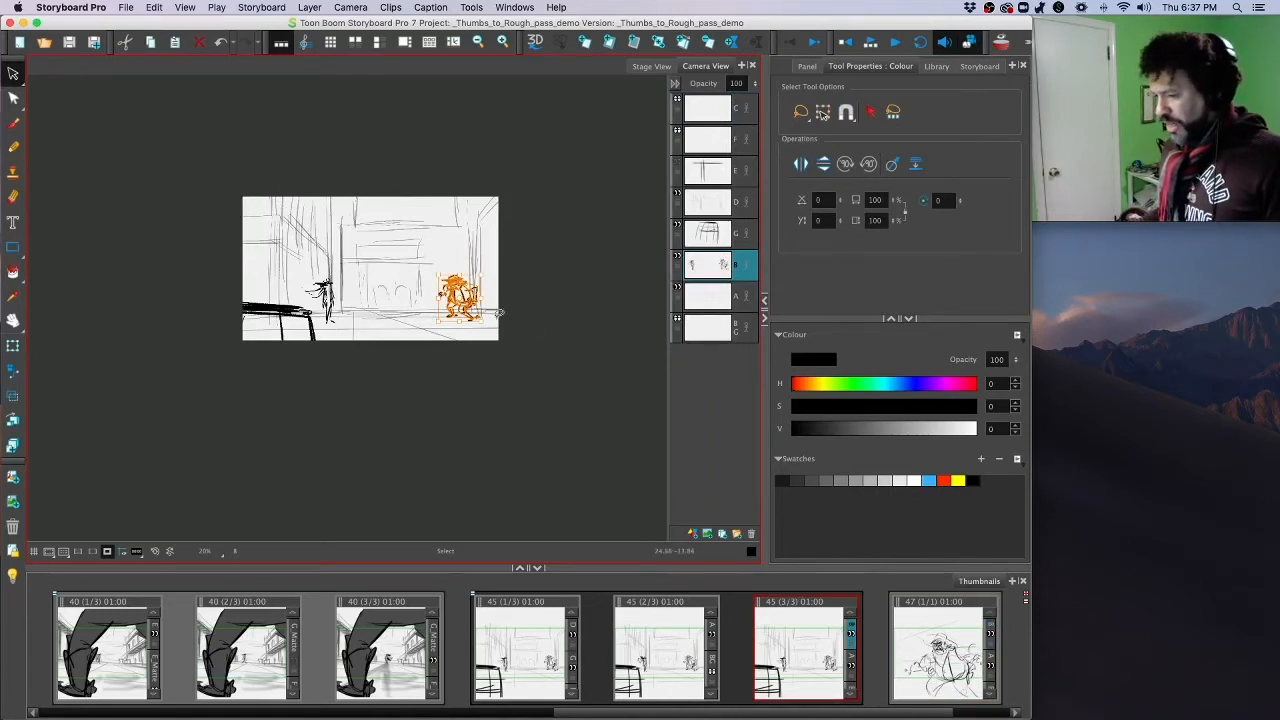
pyautogui.moveTo(466, 301); pyautogui.dragTo(445, 301)
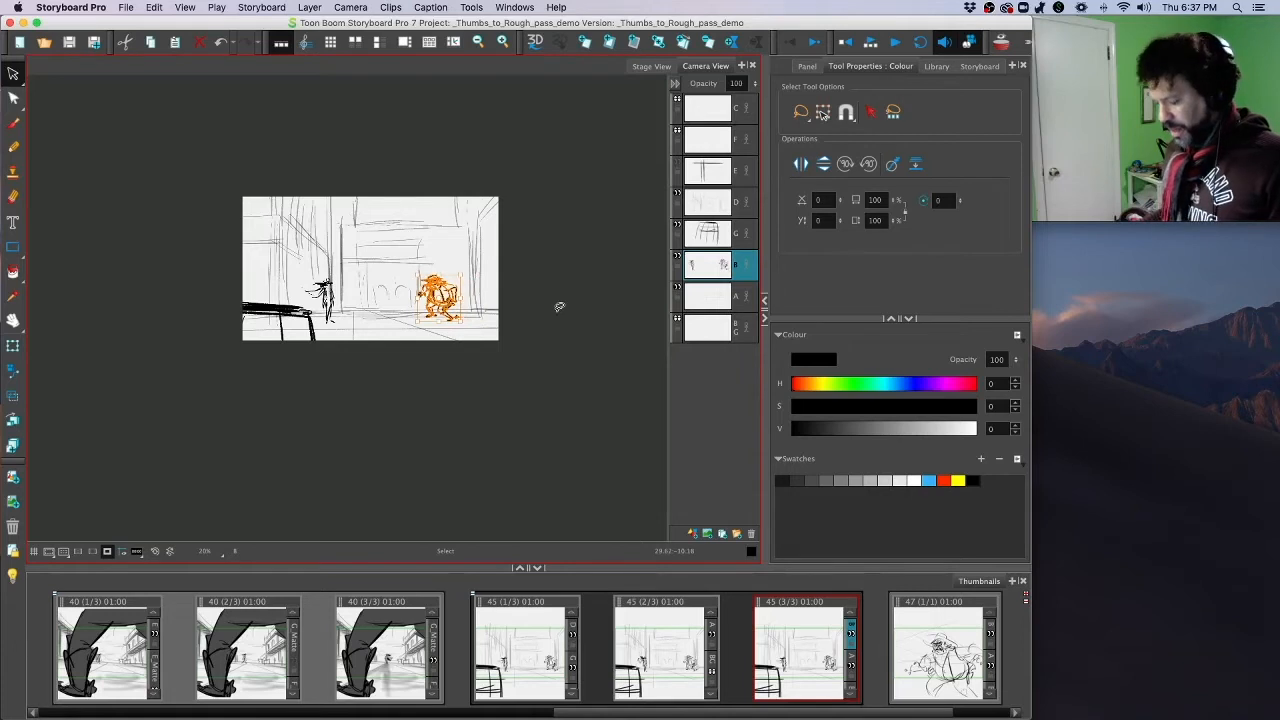
pyautogui.press('Left')
pyautogui.press('Right')
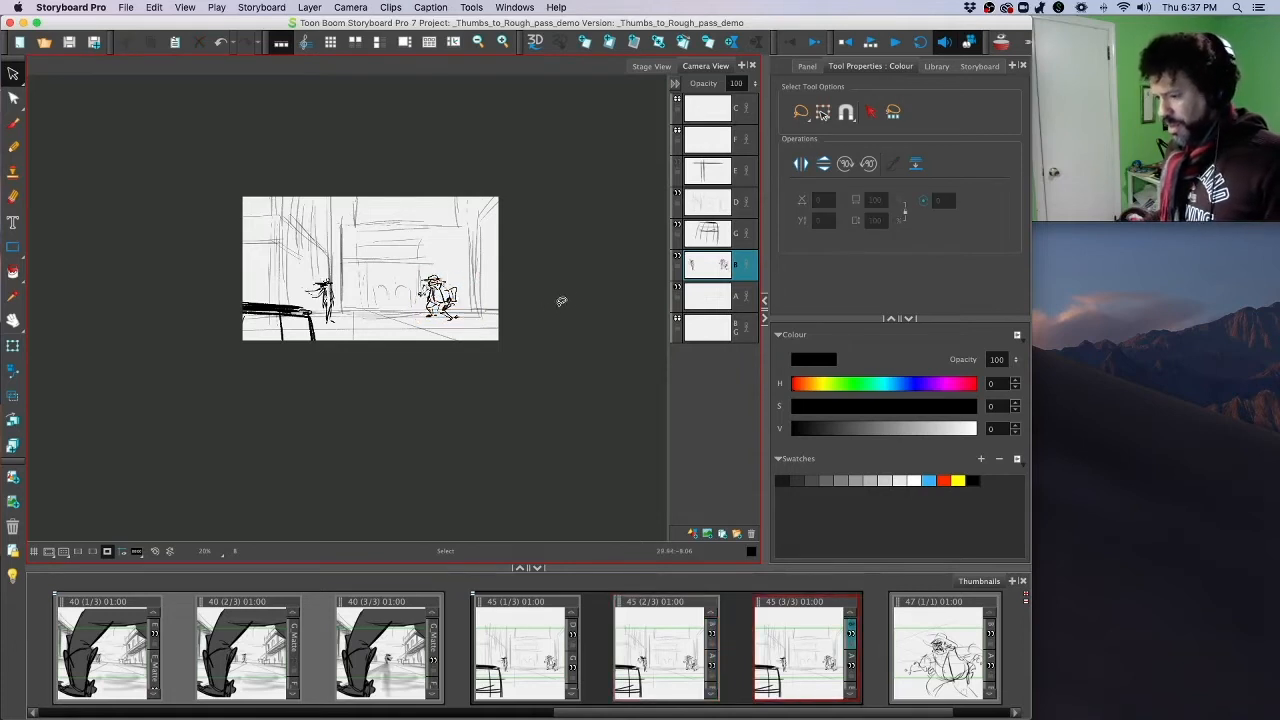
# Step: Replace the outlaw in the second panel of shot 45 with a copy of the repositioned one from the third panel
pyautogui.moveTo(395, 295); pyautogui.dragTo(516, 300)
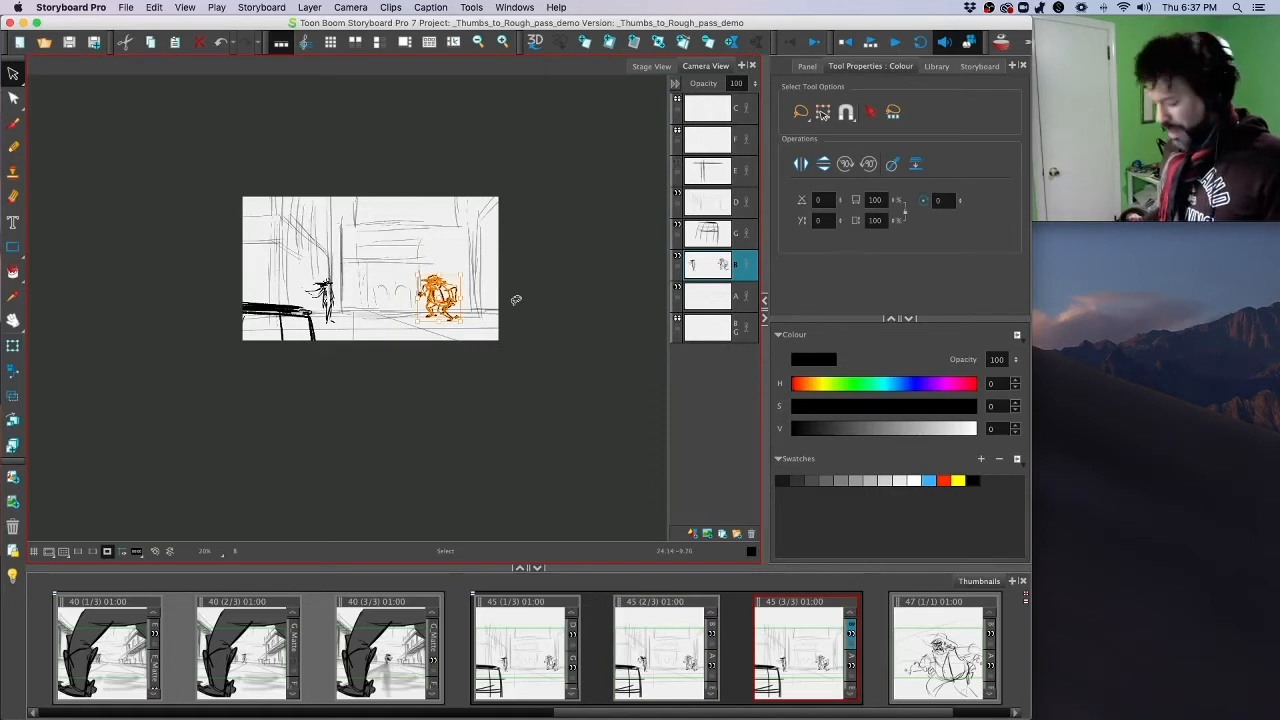
pyautogui.press('Left')
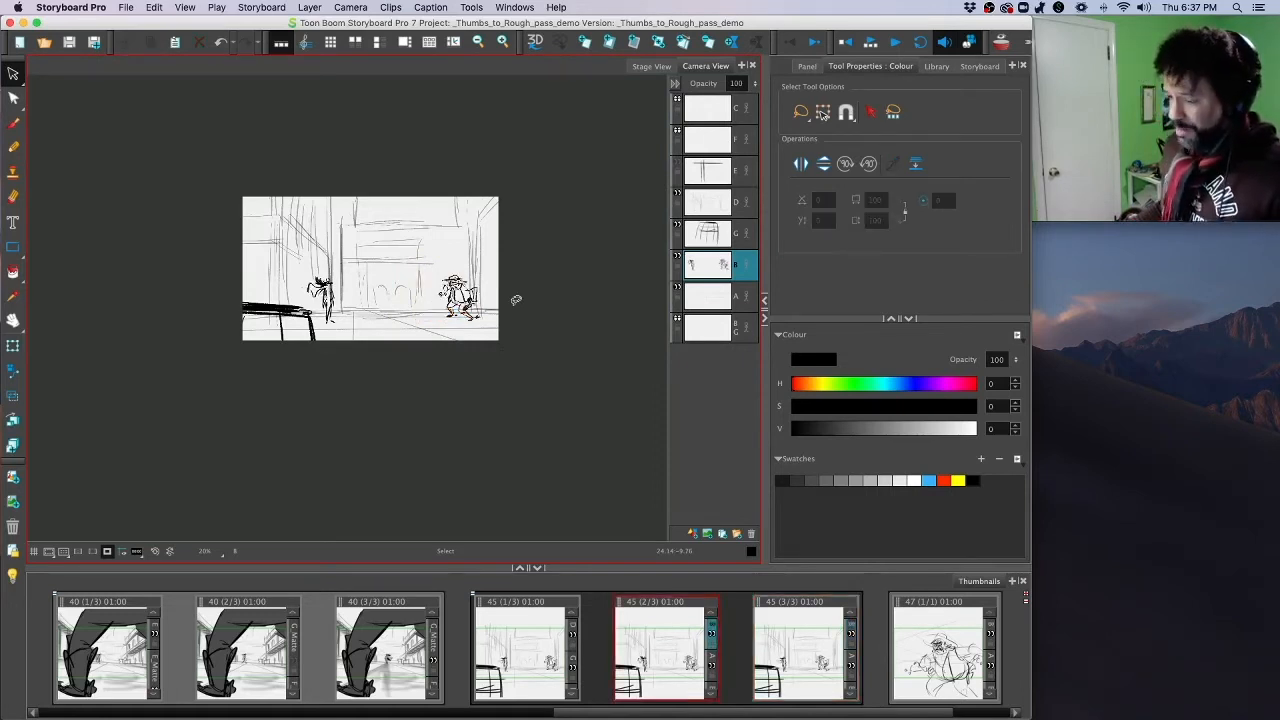
pyautogui.moveTo(491, 267)
pyautogui.mouseDown()
pyautogui.moveTo(463, 351)
pyautogui.moveTo(563, 289)
pyautogui.mouseUp()
pyautogui.press('Delete')
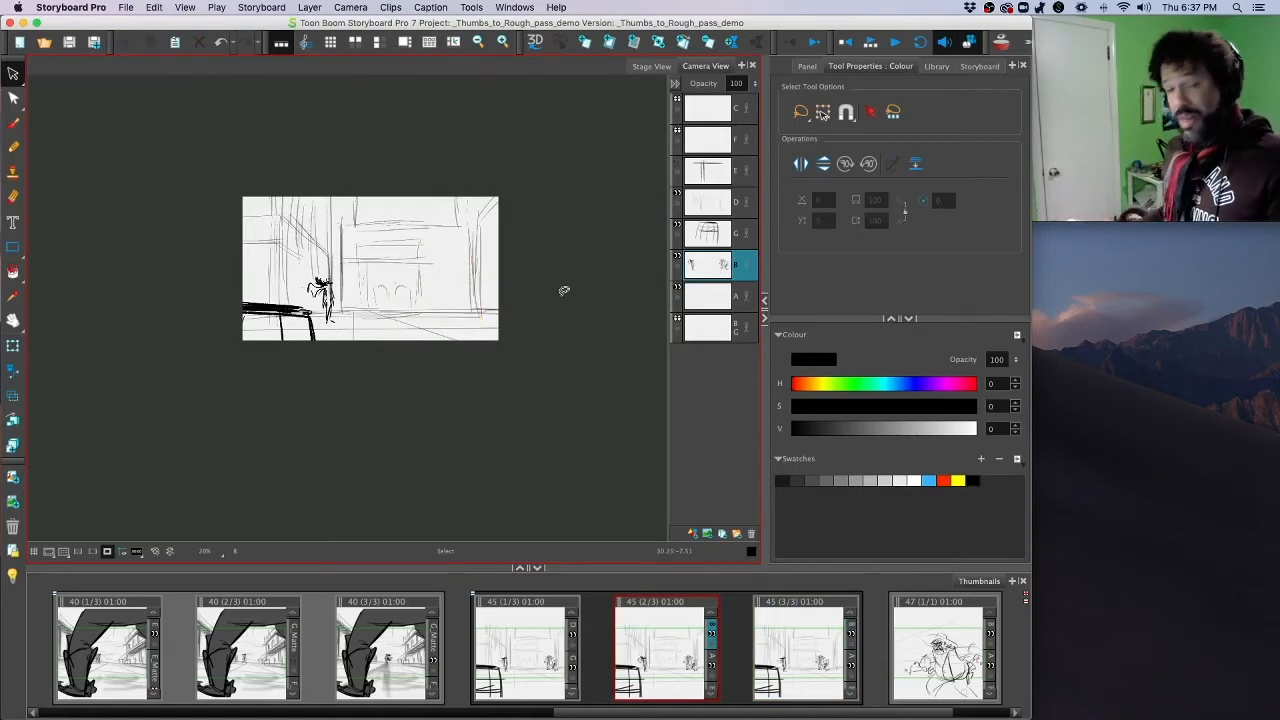
pyautogui.press('super+v')
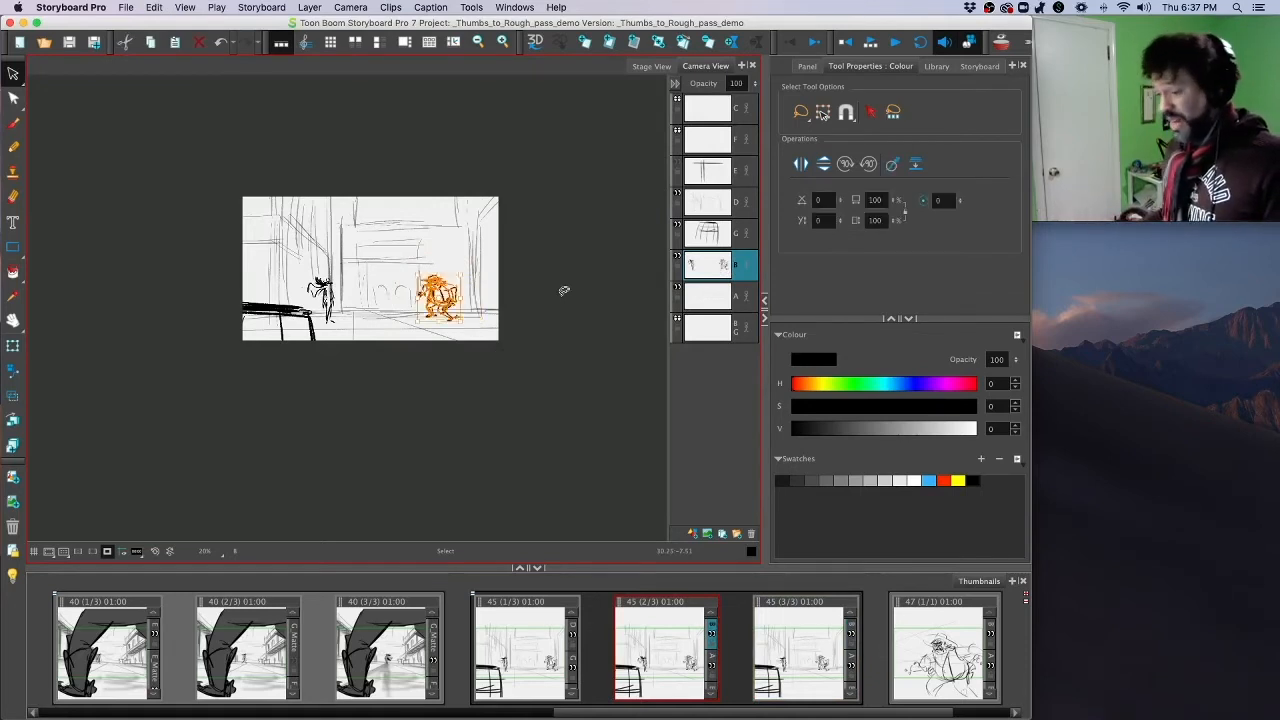
# Step: Replace the outlaw in the first panel of shot 45 with the same copied drawing and deselect it
pyautogui.press('Left')
pyautogui.moveTo(480, 262)
pyautogui.mouseDown()
pyautogui.moveTo(469, 251)
pyautogui.moveTo(531, 300)
pyautogui.mouseUp()
pyautogui.press('Delete')
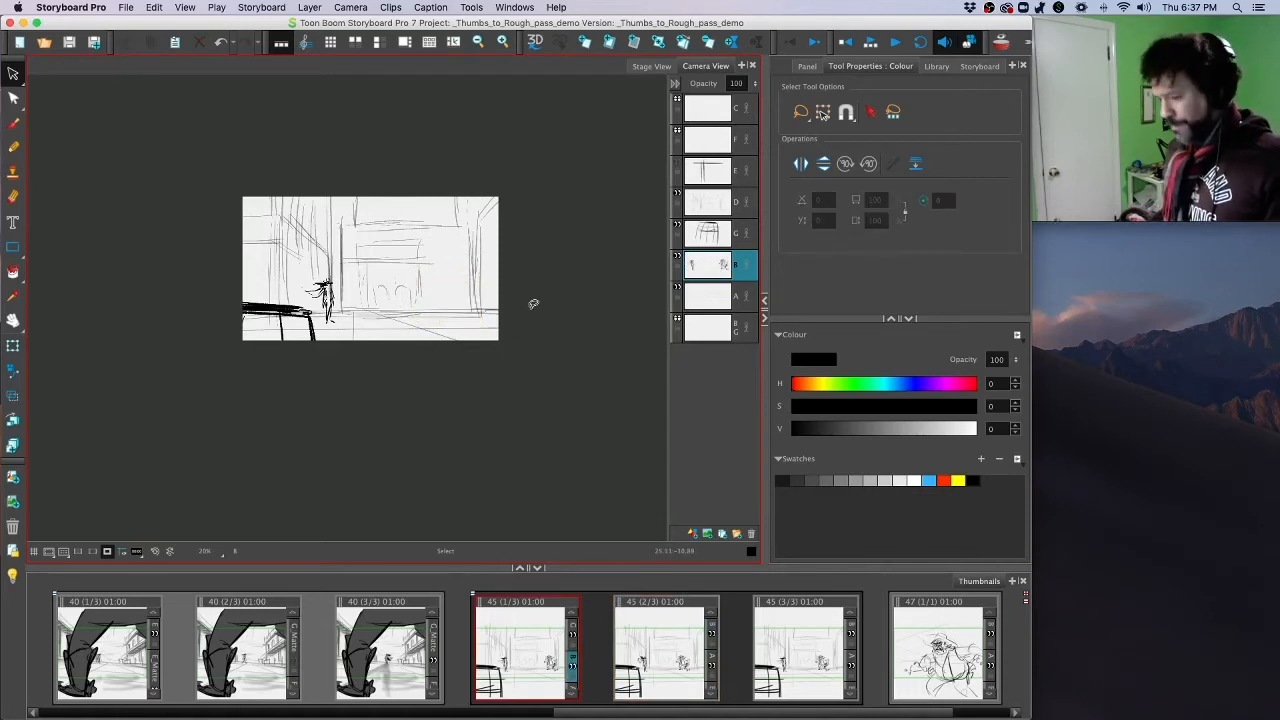
pyautogui.press('super+v')
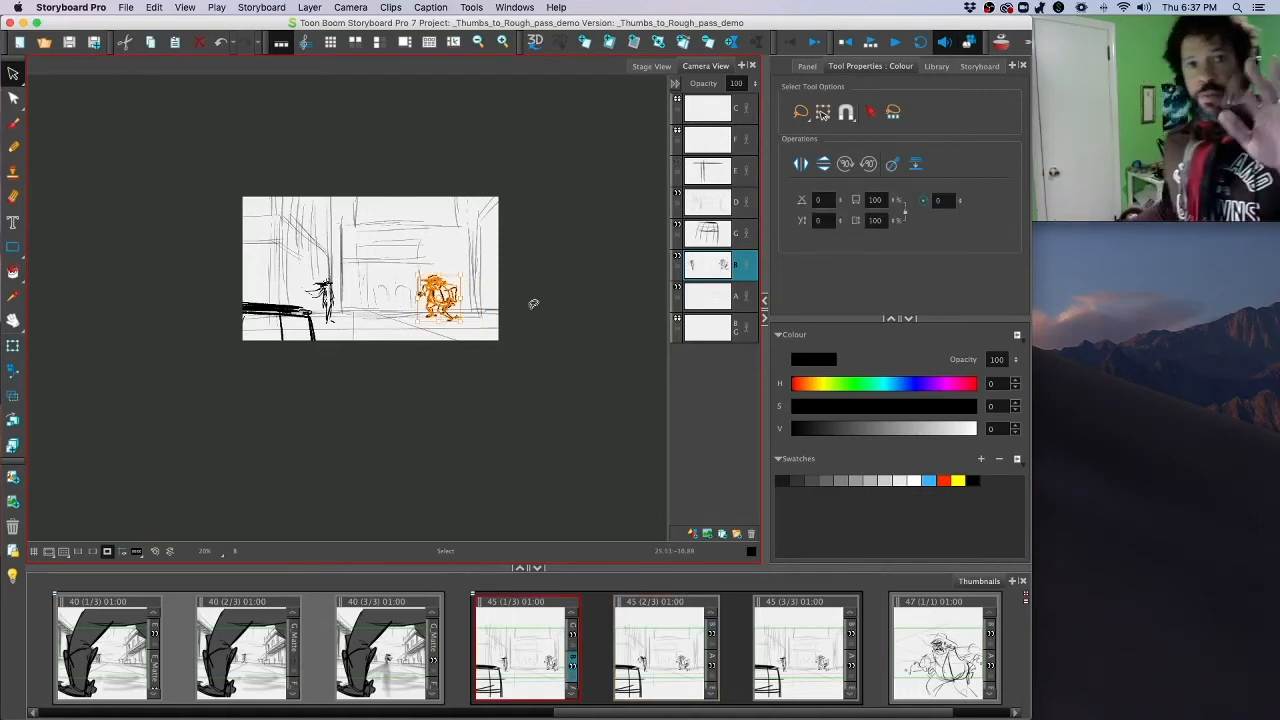
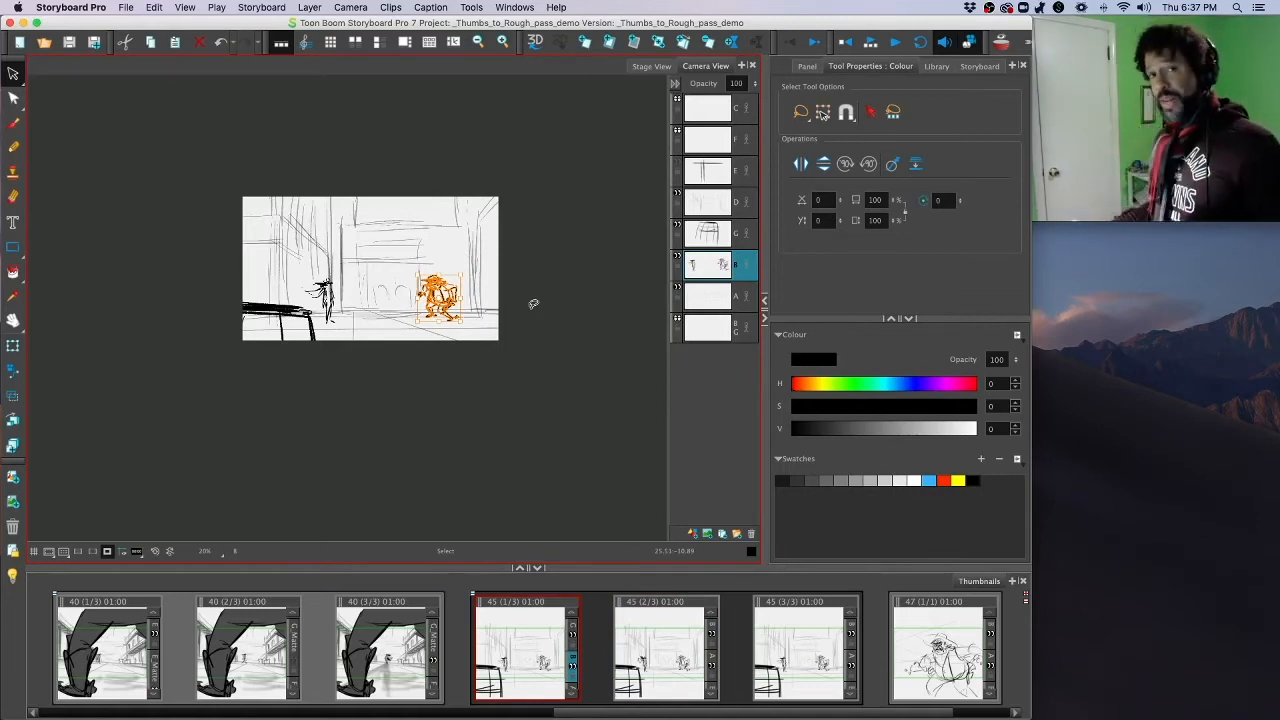
pyautogui.click(466, 383)
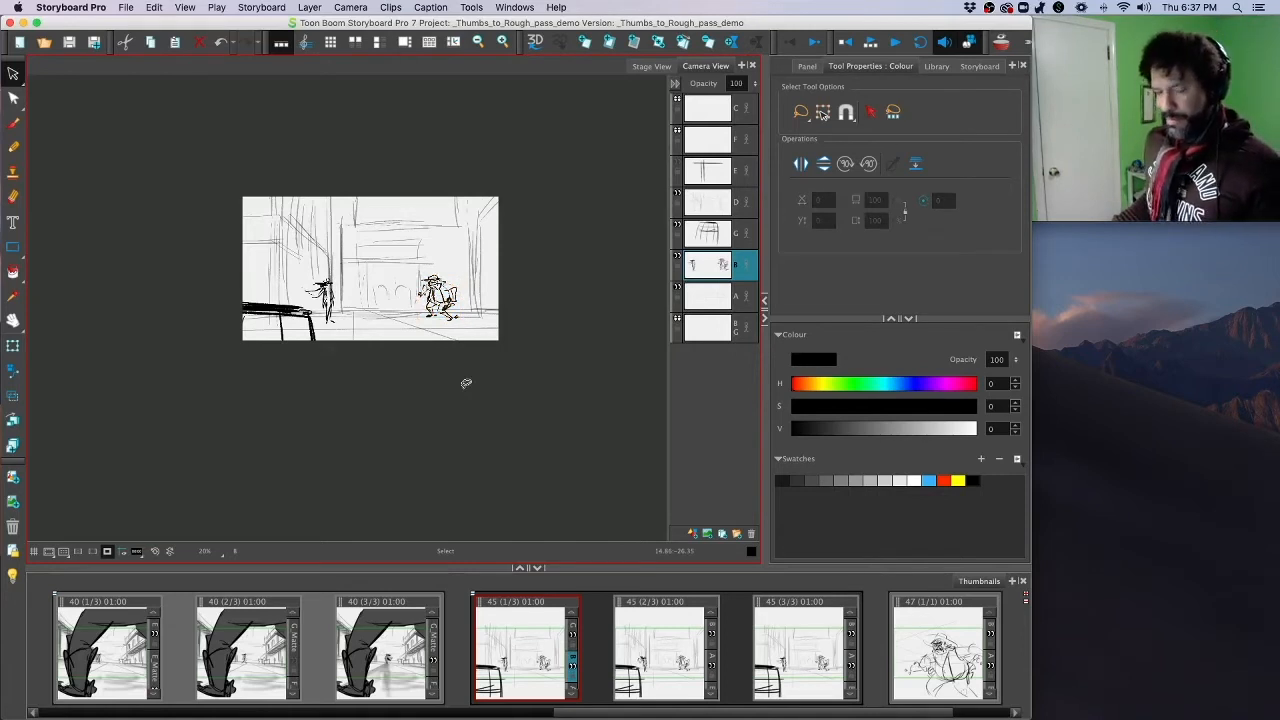
# Step: Flip through the panels of shots 40, 45 and 47 to check the outlaw's new placement in sequence
pyautogui.press('f')
pyautogui.press('f')
pyautogui.press('f')
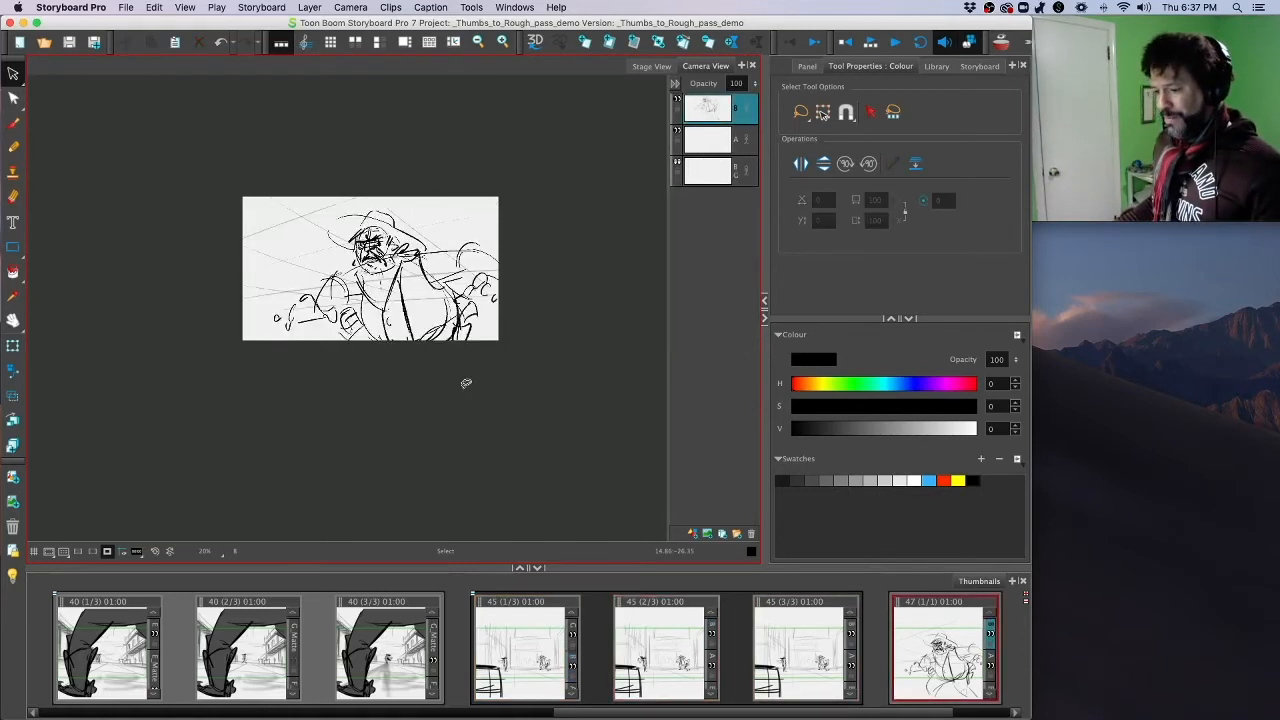
pyautogui.press('d')
pyautogui.press('d')
pyautogui.press('d')
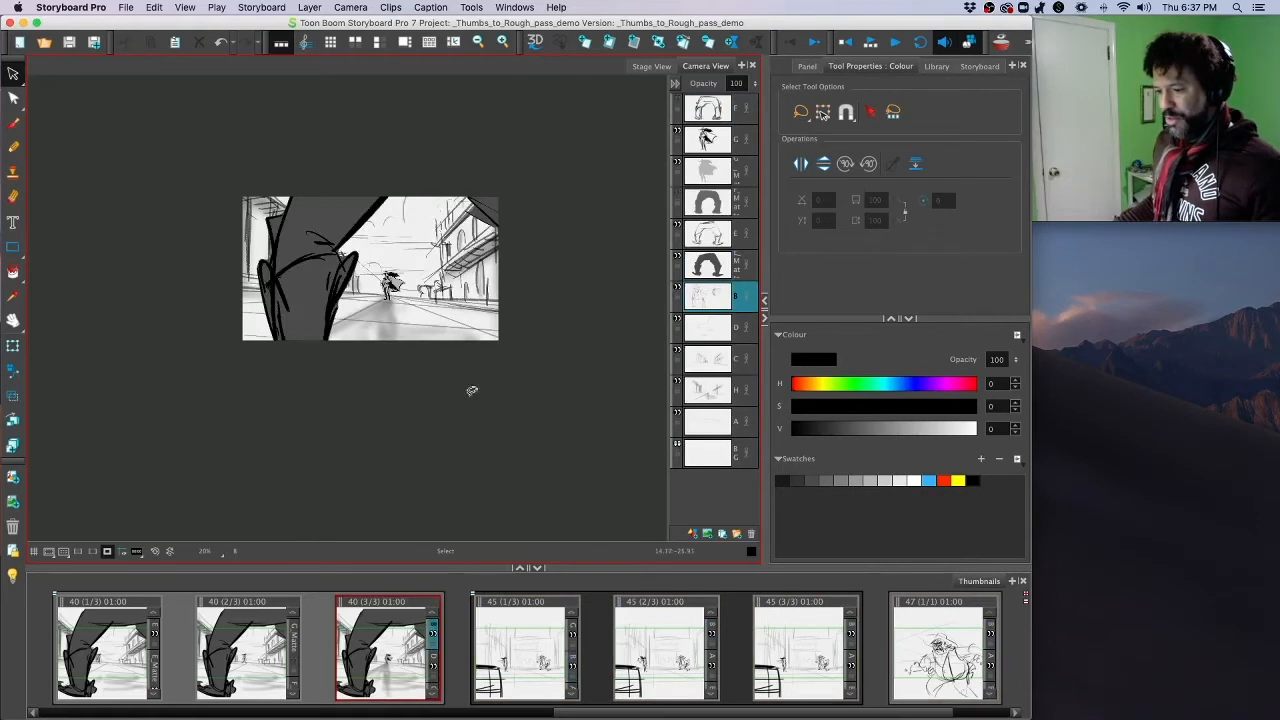
pyautogui.press('.')
pyautogui.press('.')
pyautogui.press('.')
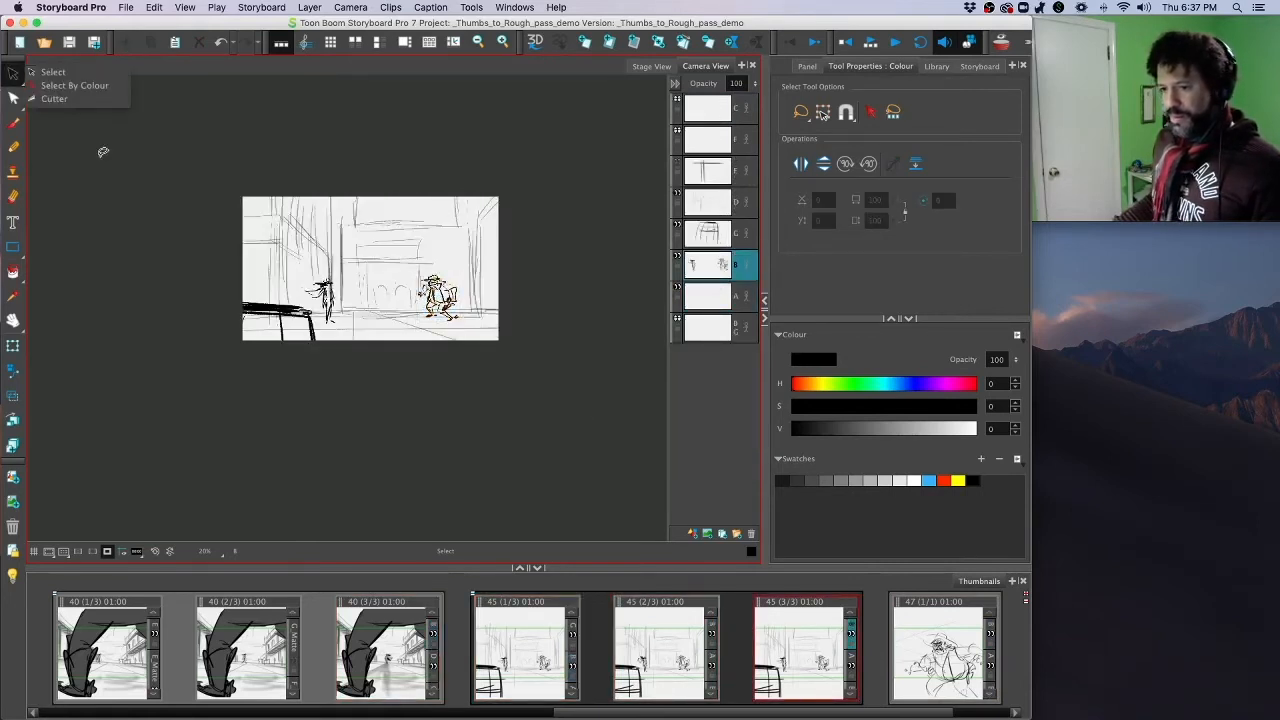
# Step: Review the storyboard panel by panel from the opening beat text card through to shot 47
pyautogui.press(',')
pyautogui.press(',')
pyautogui.press(',')
pyautogui.press(',')
pyautogui.press(',')
pyautogui.press(',')
pyautogui.press(',')
pyautogui.press(',')
pyautogui.press(',')
pyautogui.press(',')
pyautogui.press(',')
pyautogui.press(',')
pyautogui.press(',')
pyautogui.press(',')
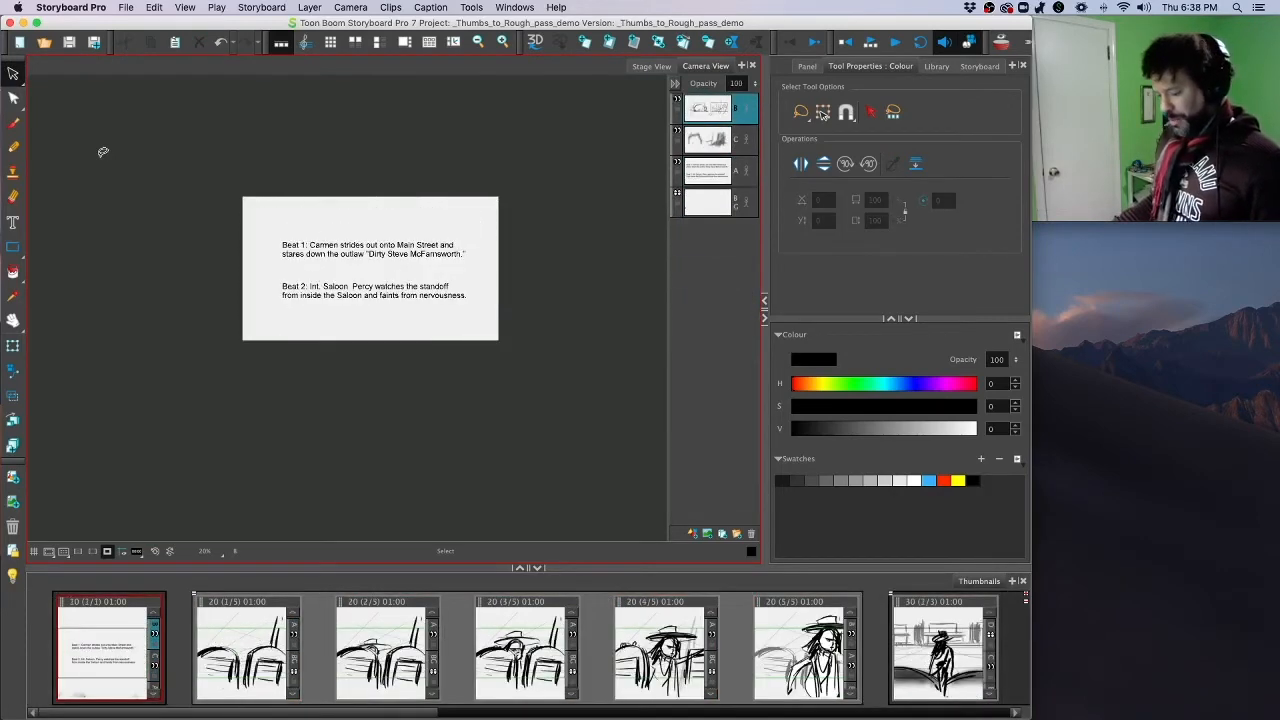
pyautogui.press('.')
pyautogui.press('.')
pyautogui.press('.')
pyautogui.press('.')
pyautogui.press('.')
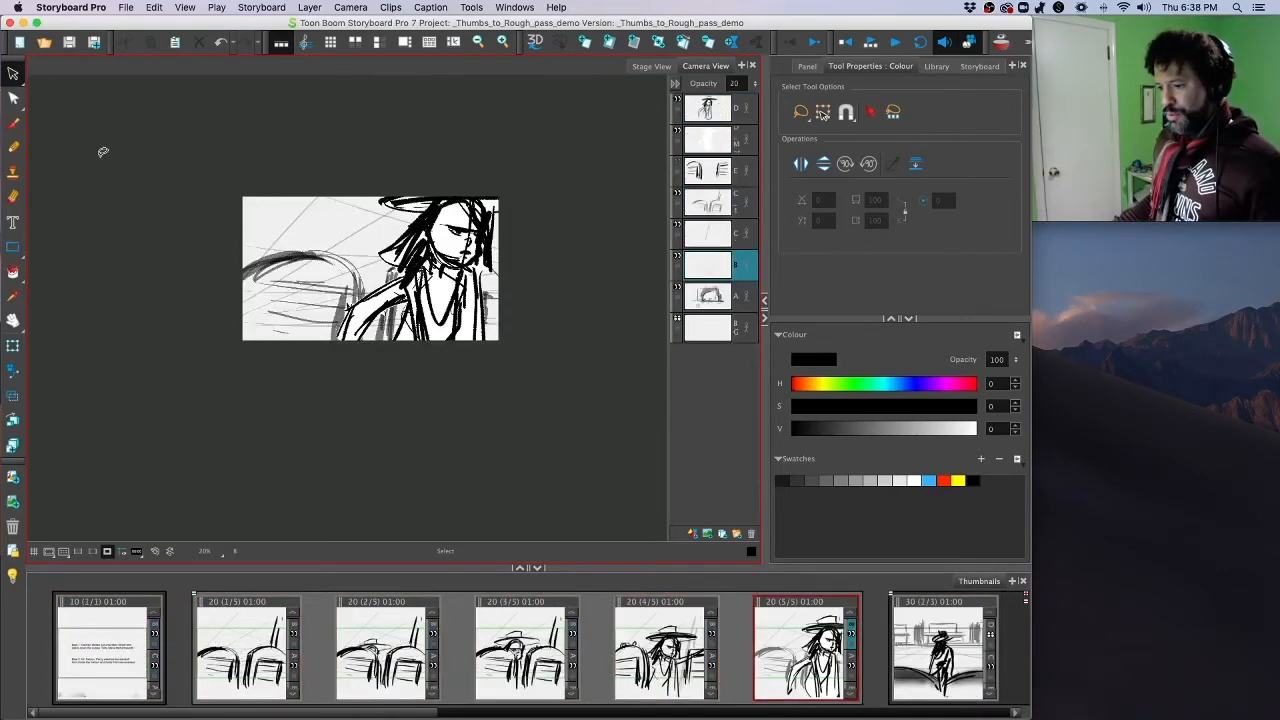
pyautogui.press('.')
pyautogui.press('.')
pyautogui.press('.')
pyautogui.press('.')
pyautogui.press('.')
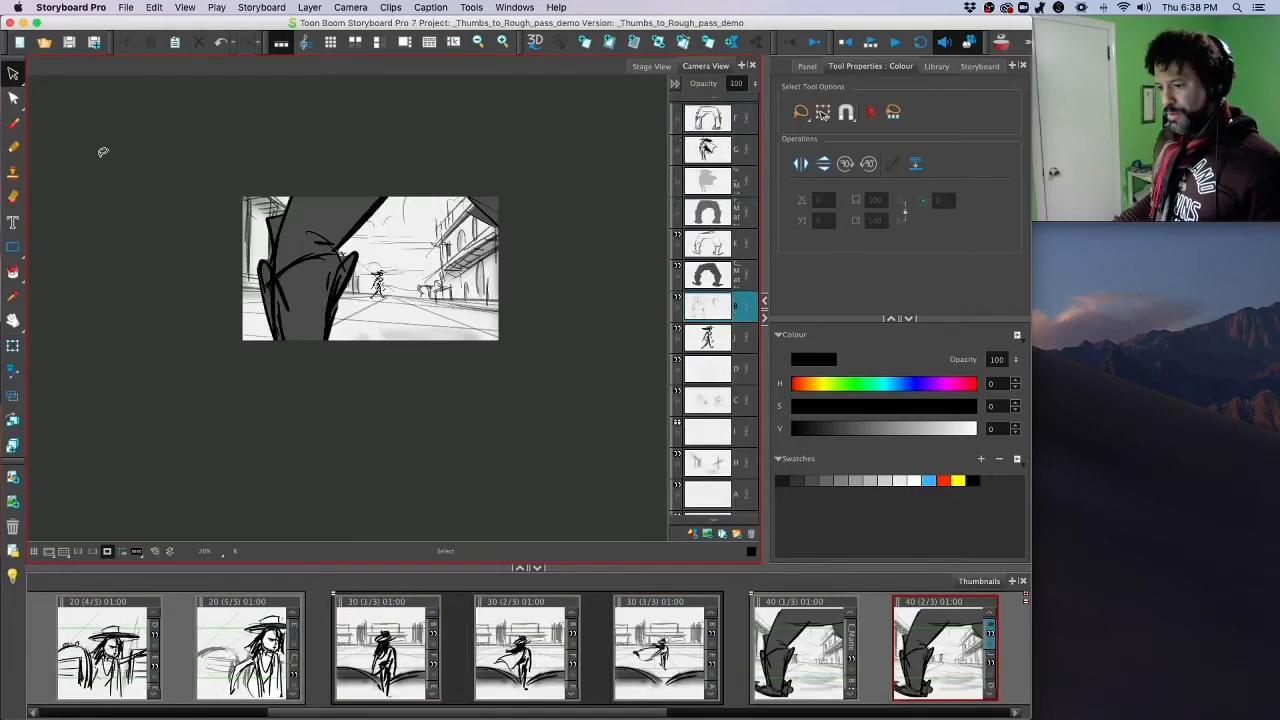
pyautogui.press('.')
pyautogui.press('.')
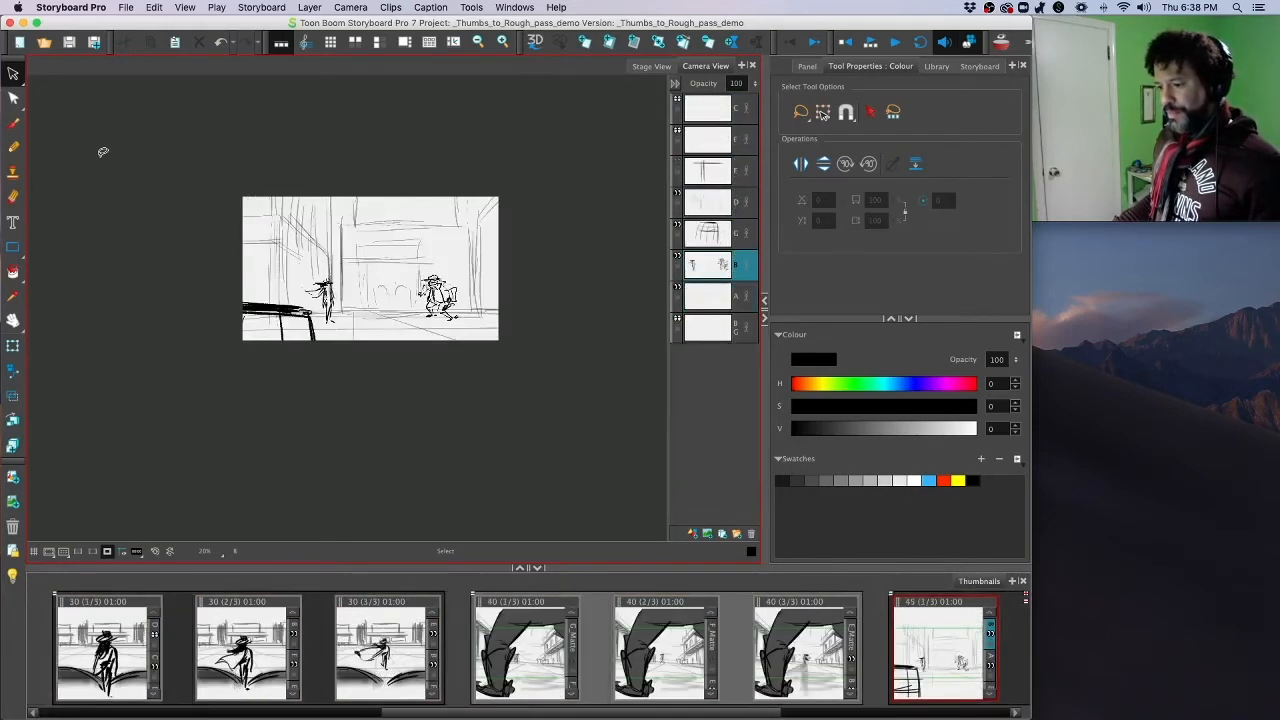
pyautogui.press('.')
pyautogui.press('.')
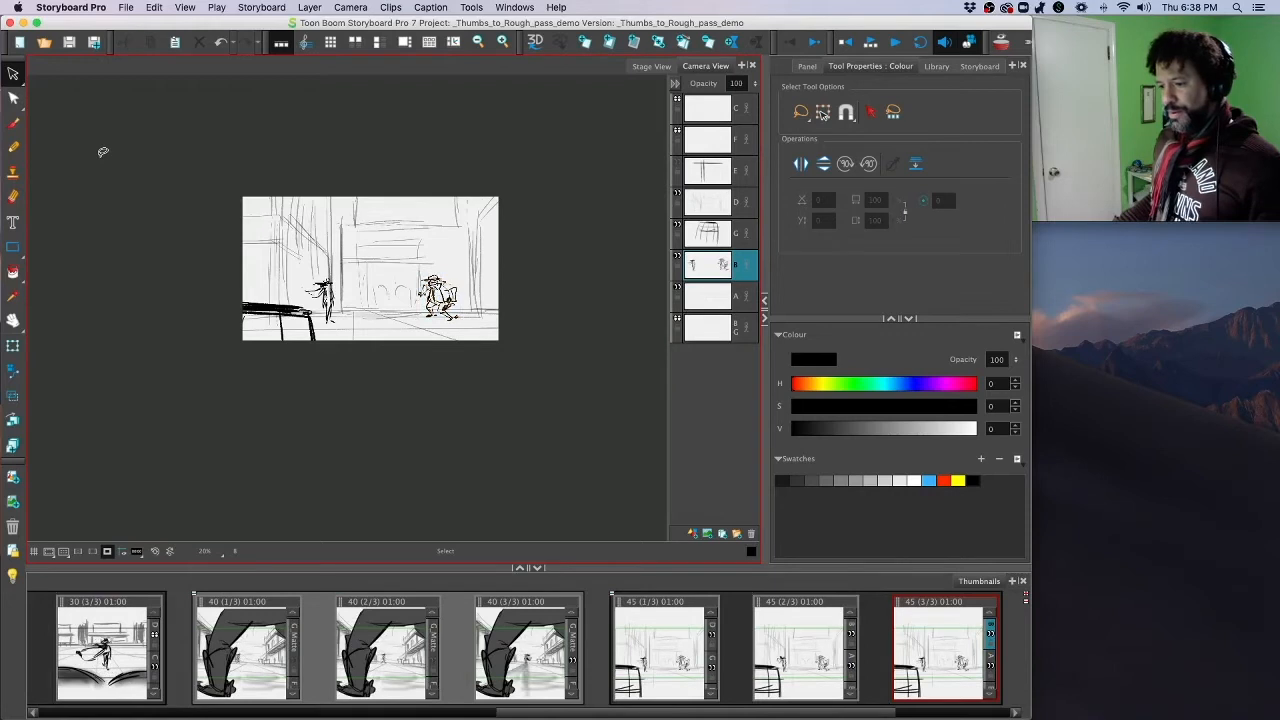
pyautogui.press('.')
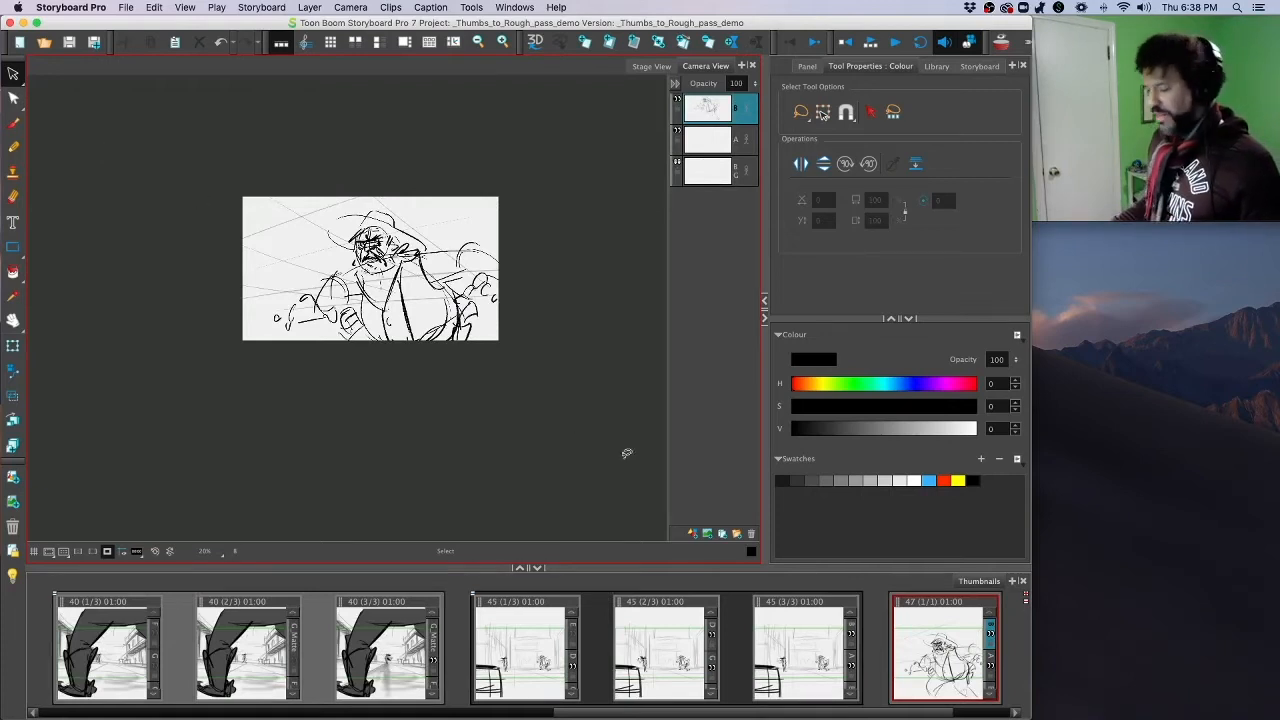
# Step: Duplicate the outlaw close-up panel of shot 47 as a second panel in the same shot
pyautogui.moveTo(922, 713); pyautogui.dragTo(973, 713)
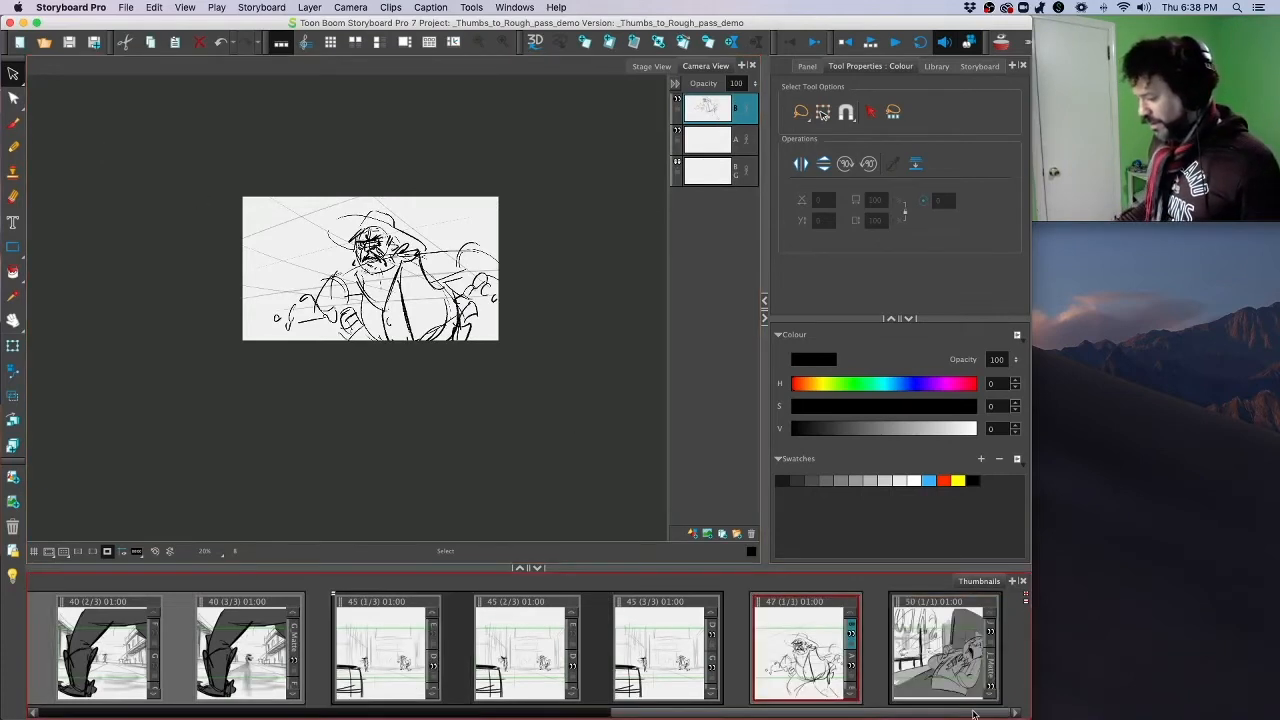
pyautogui.rightClick(833, 655)
pyautogui.click(853, 410)
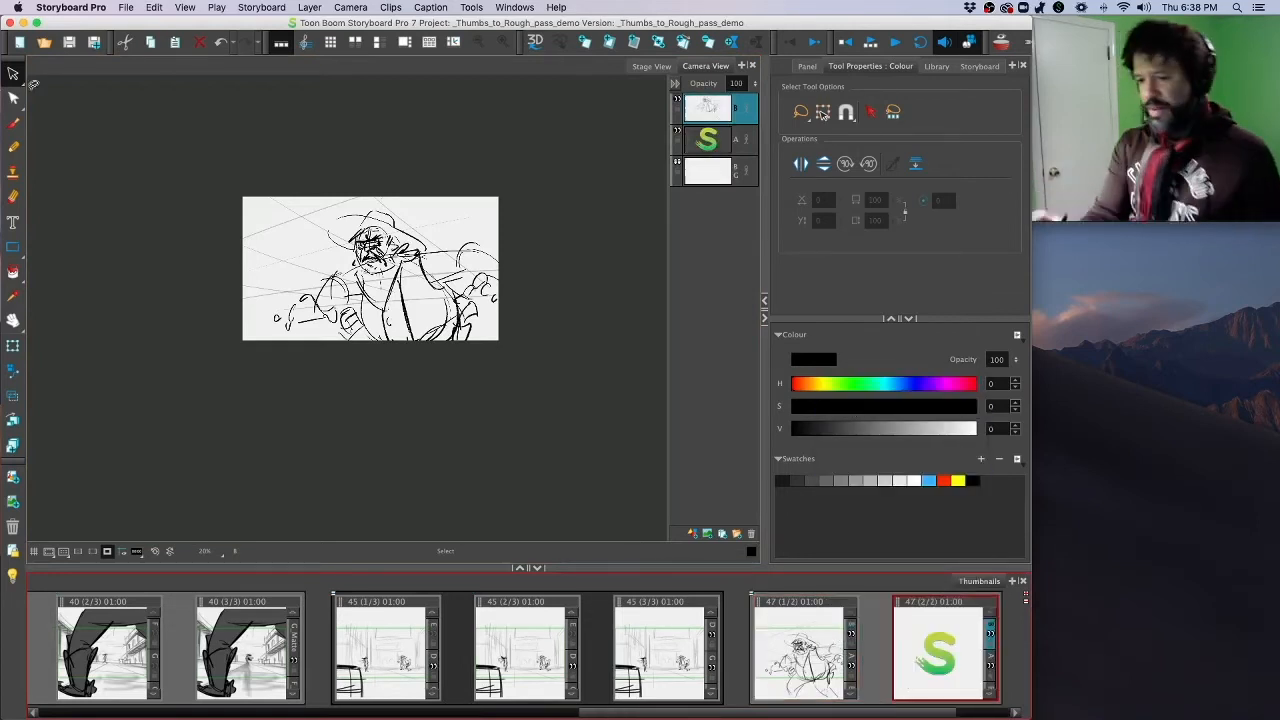
# Step: Dim layer B of the duplicated panel to 20 opacity and add a new vector layer above it
pyautogui.click(600, 237)
pyautogui.press('2')
pyautogui.moveTo(346, 392); pyautogui.dragTo(437, 406)
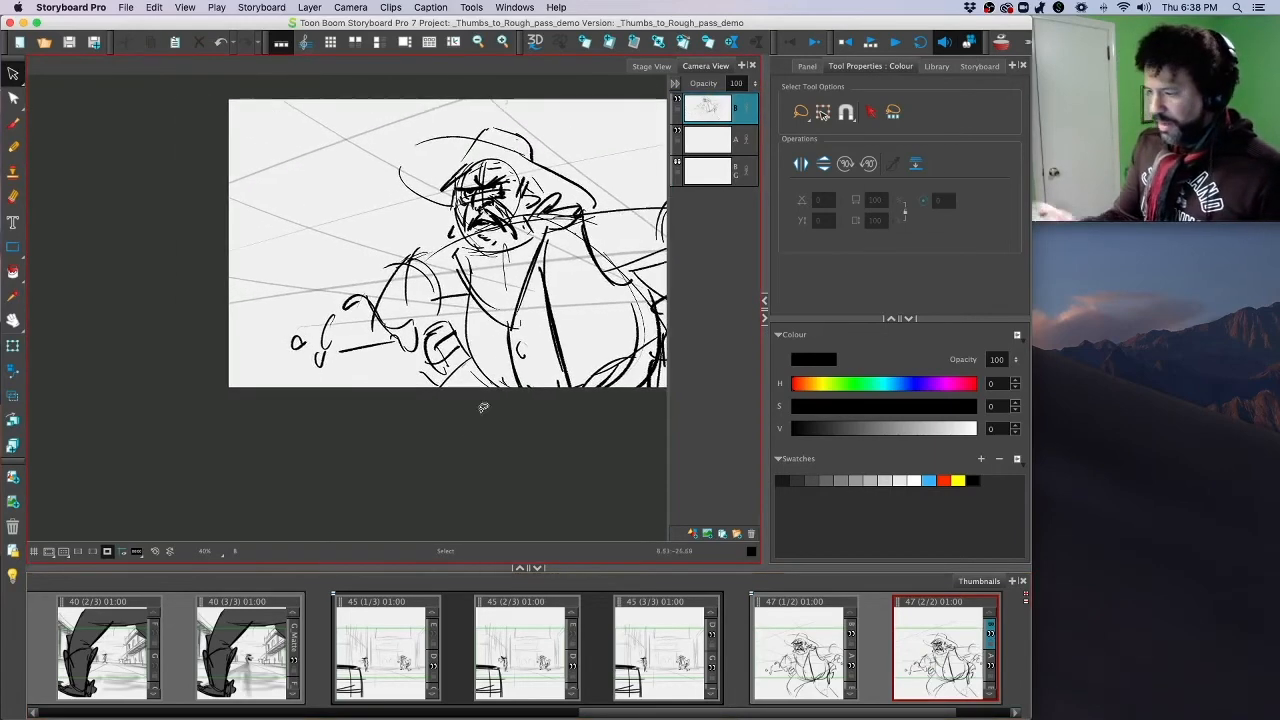
pyautogui.moveTo(730, 84); pyautogui.dragTo(712, 86)
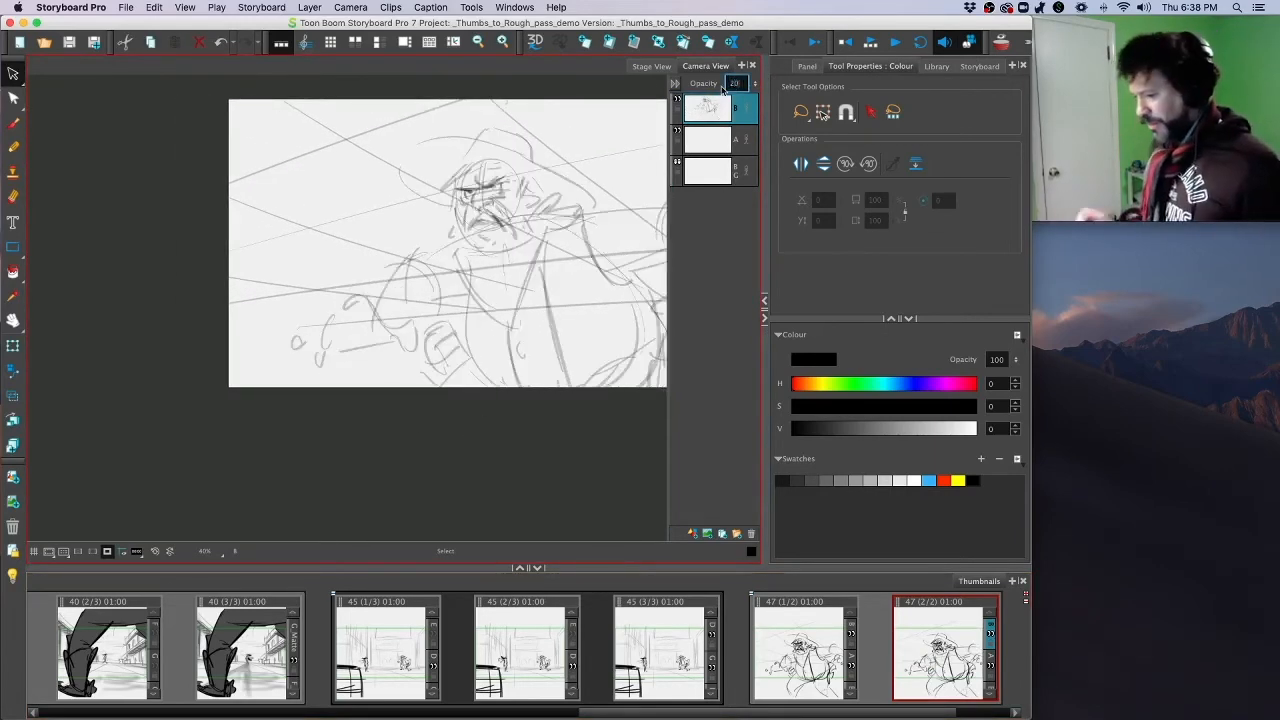
pyautogui.click(697, 534)
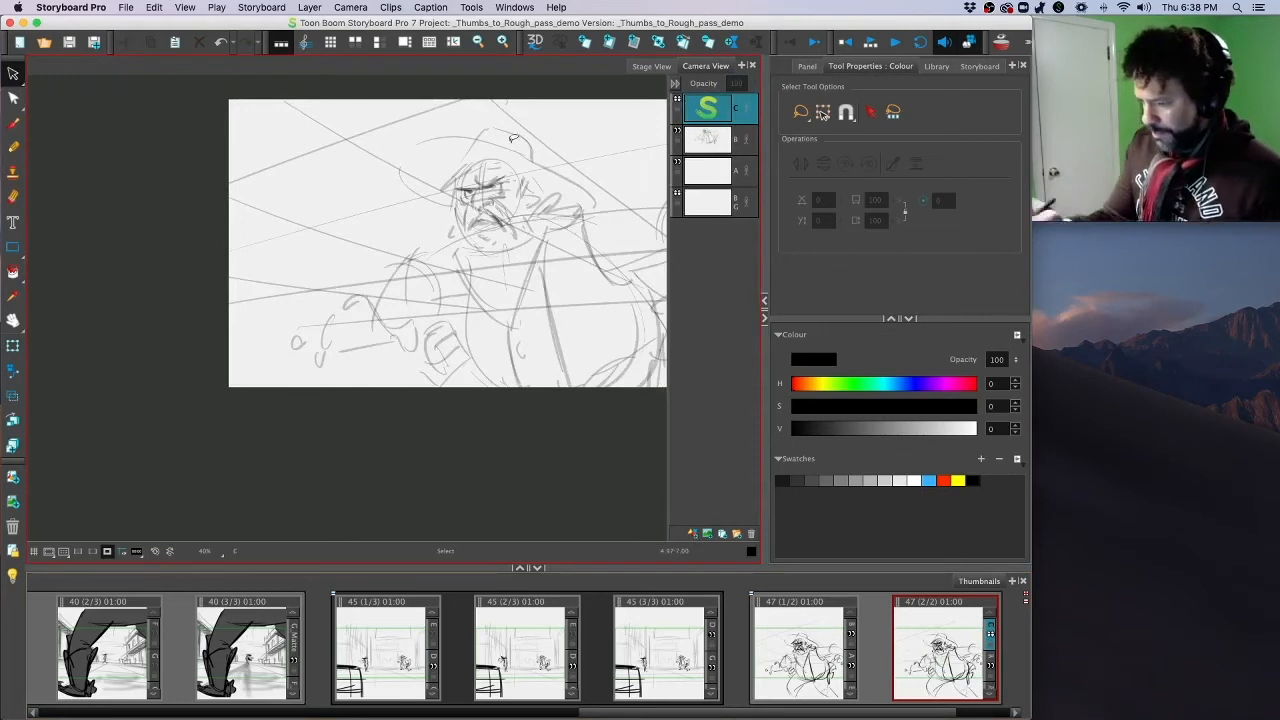
# Step: Draw the outlaw's outstretched hand in a new pose on layer C with the size 40 China Marker brush
pyautogui.click(13, 122)
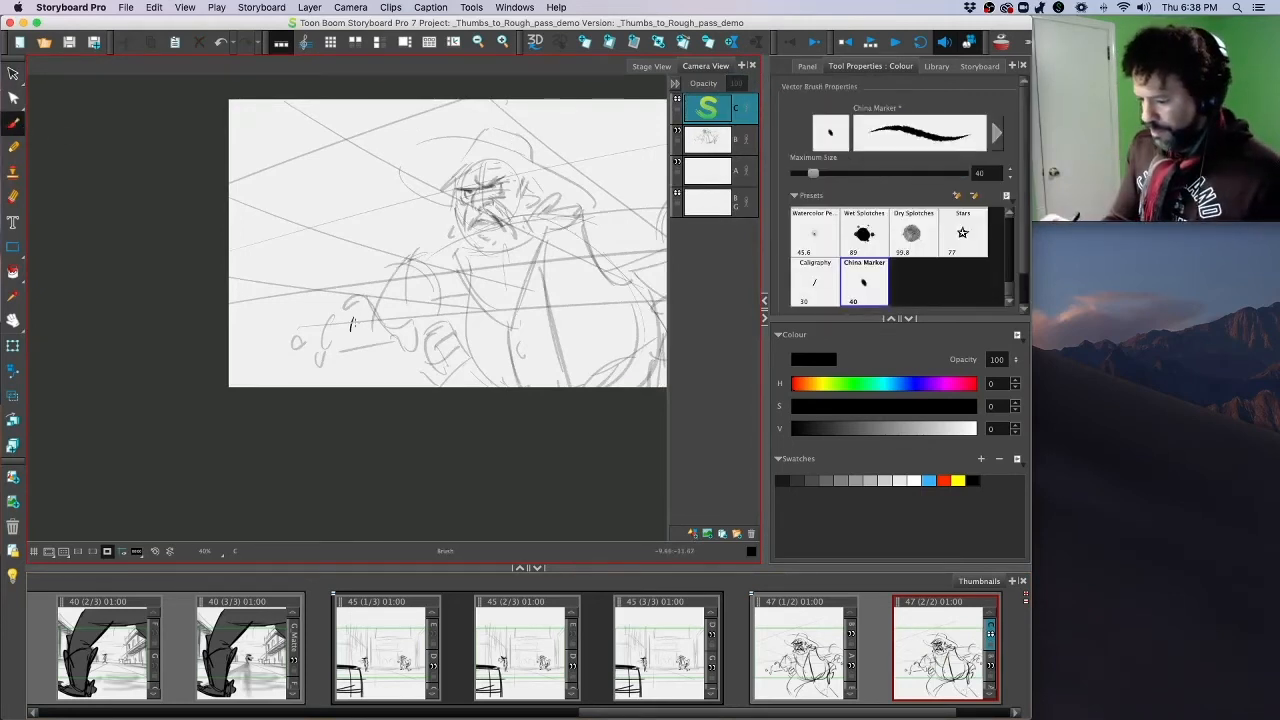
pyautogui.moveTo(358, 317)
pyautogui.mouseDown()
pyautogui.moveTo(352, 340)
pyautogui.moveTo(358, 314)
pyautogui.mouseUp()
pyautogui.moveTo(370, 316)
pyautogui.mouseDown()
pyautogui.moveTo(403, 329)
pyautogui.moveTo(347, 318)
pyautogui.mouseUp()
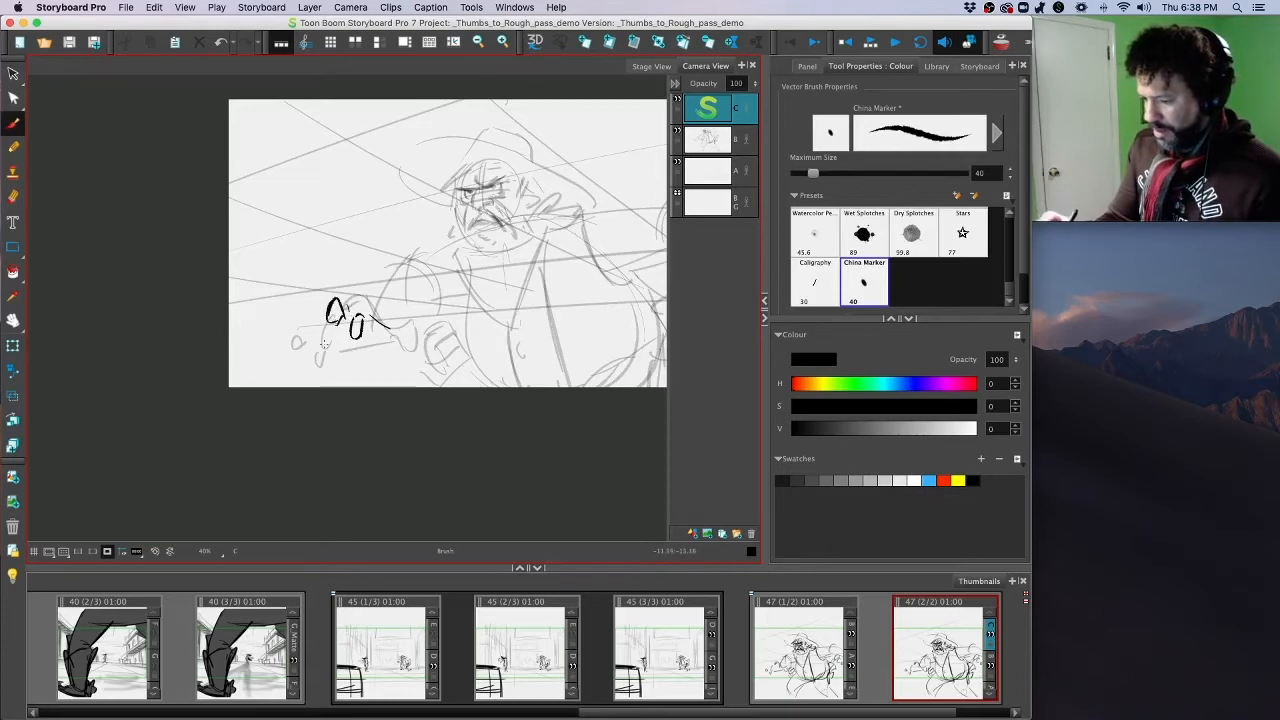
pyautogui.moveTo(322, 316)
pyautogui.mouseDown()
pyautogui.moveTo(303, 350)
pyautogui.moveTo(311, 343)
pyautogui.mouseUp()
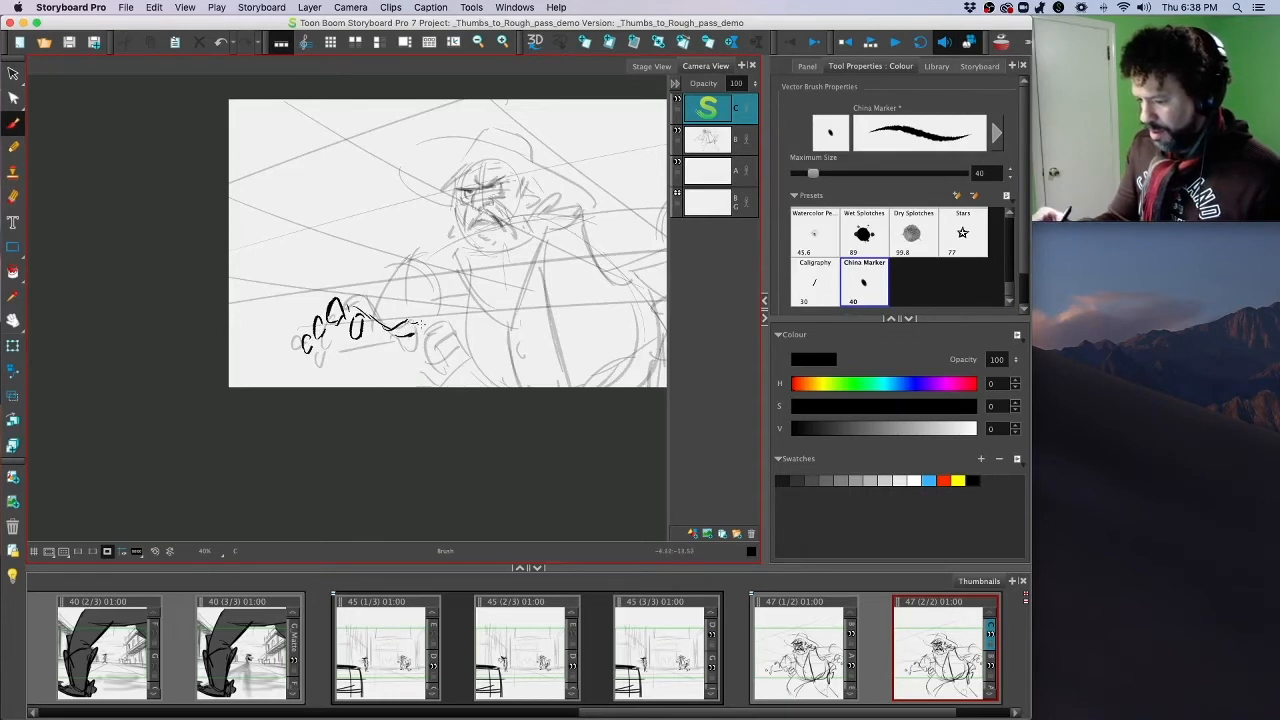
pyautogui.moveTo(327, 350); pyautogui.dragTo(388, 338)
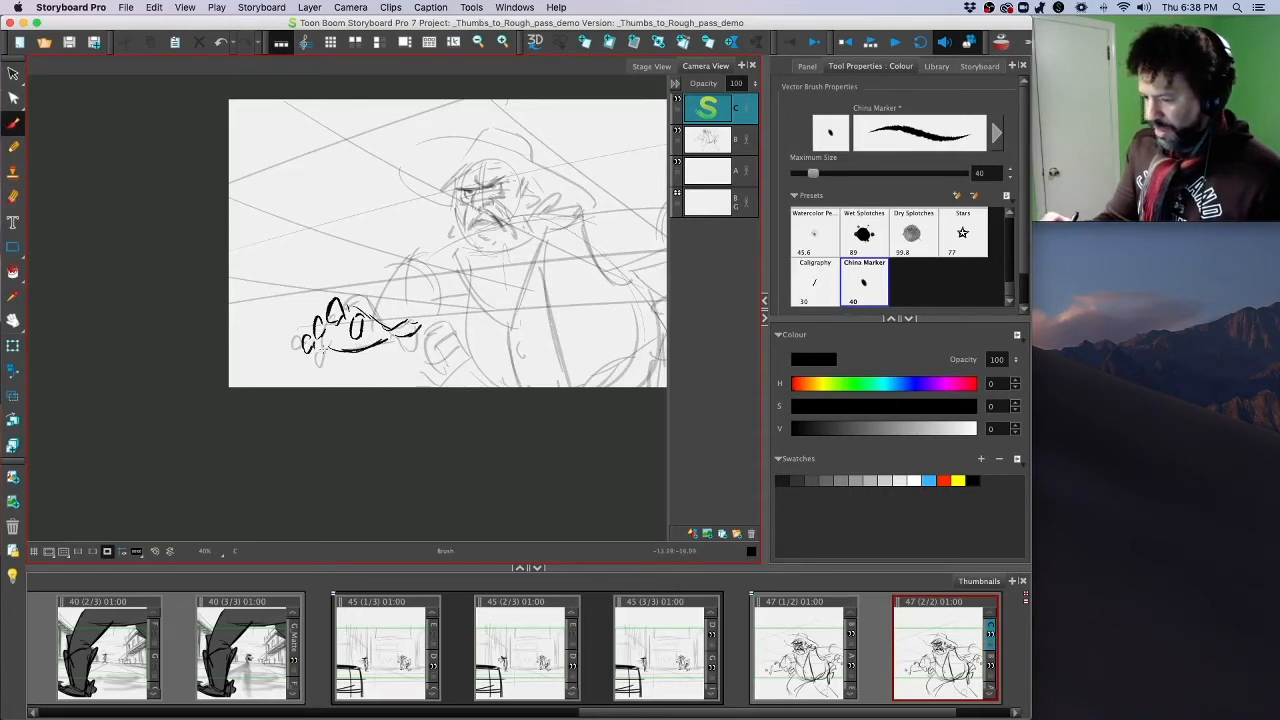
# Step: Delete the old hand's strokes beneath the redrawn hand on layer B
pyautogui.click(718, 144)
pyautogui.click(13, 73)
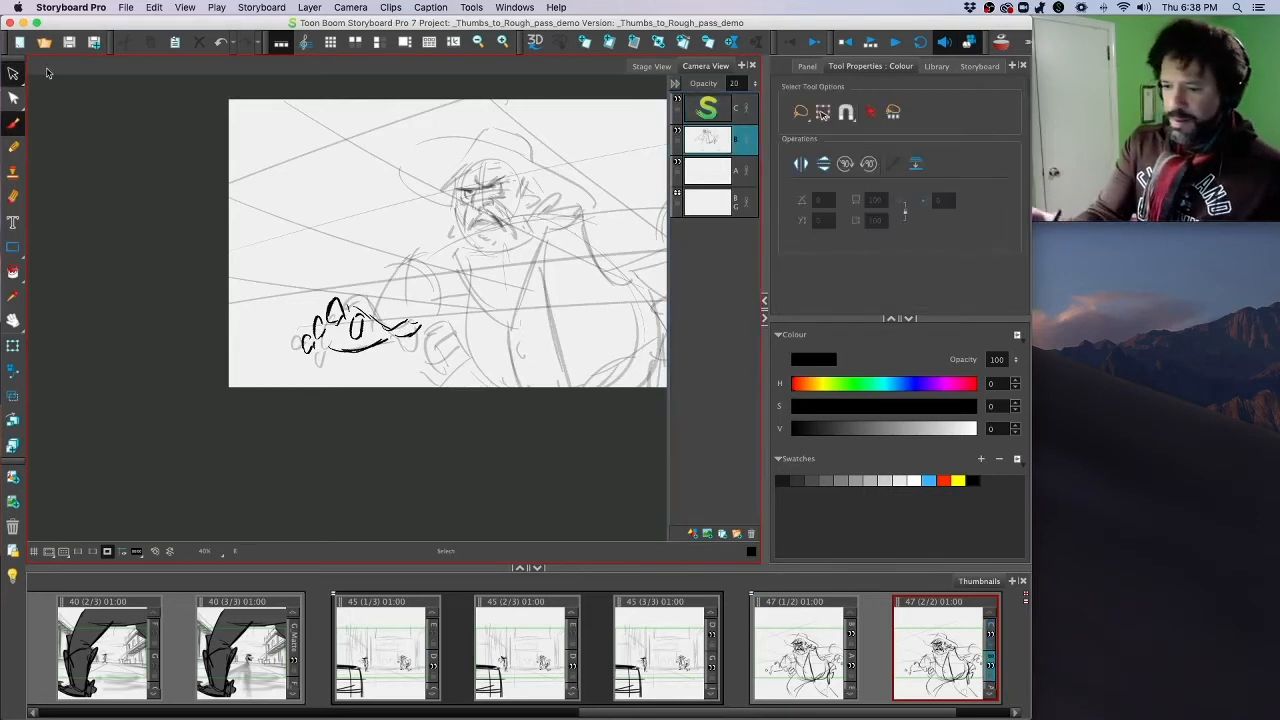
pyautogui.click(385, 296)
pyautogui.click(375, 261)
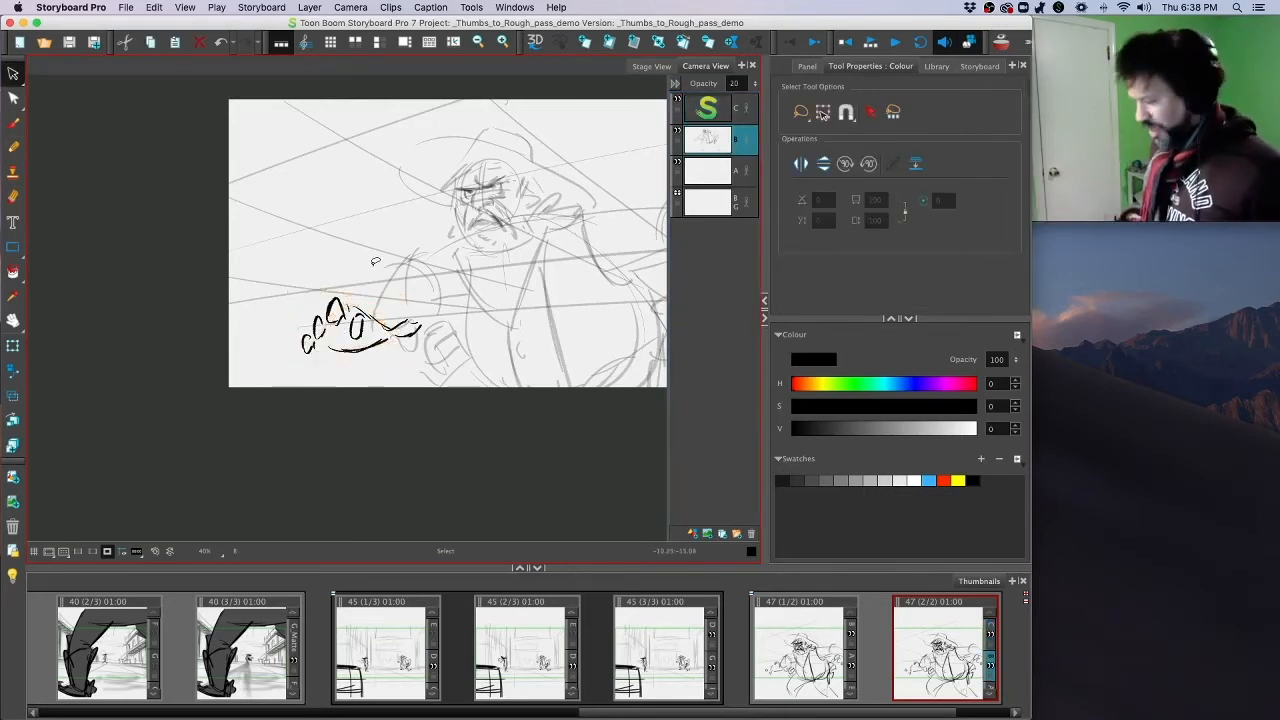
pyautogui.click(425, 334)
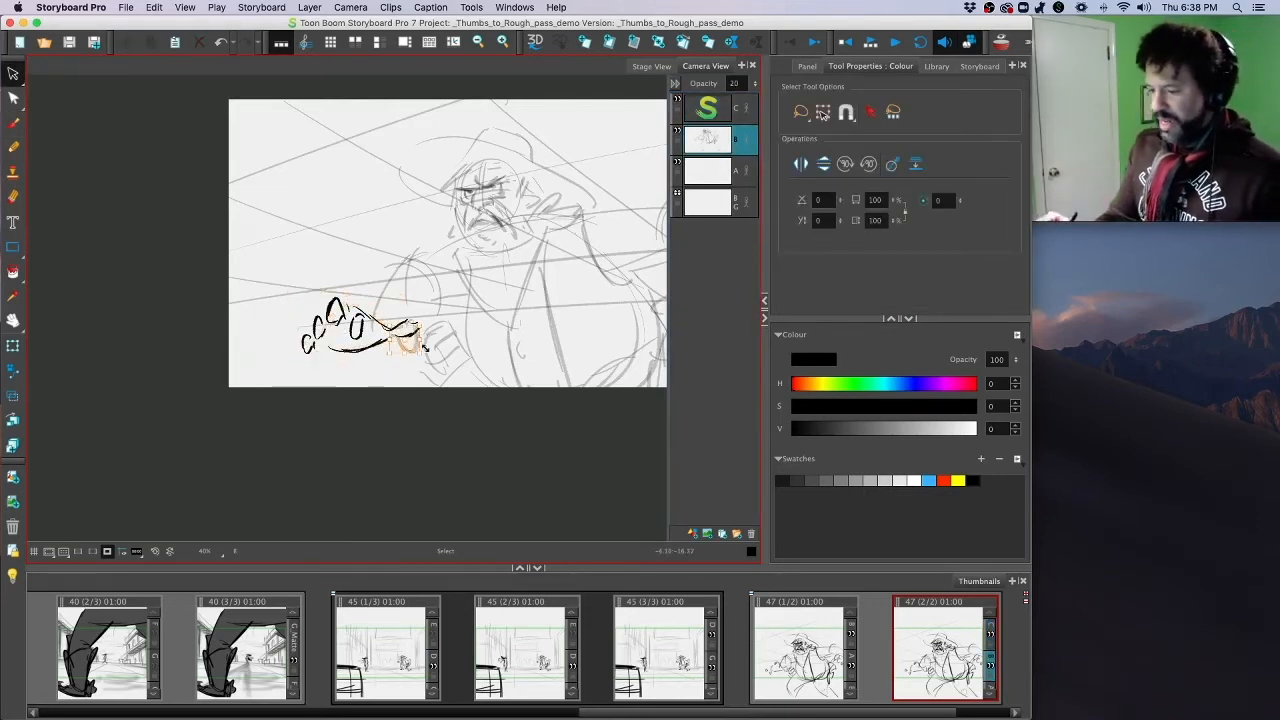
pyautogui.click(428, 342)
pyautogui.click(394, 318)
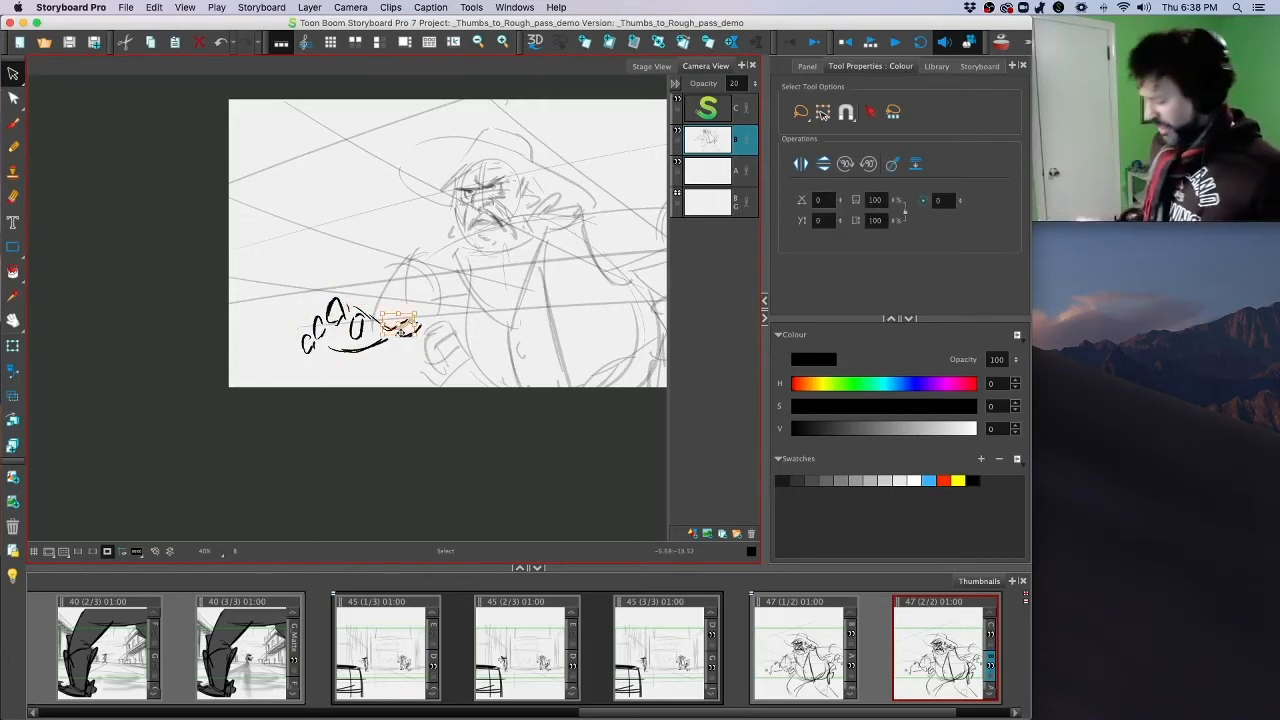
pyautogui.click(402, 330)
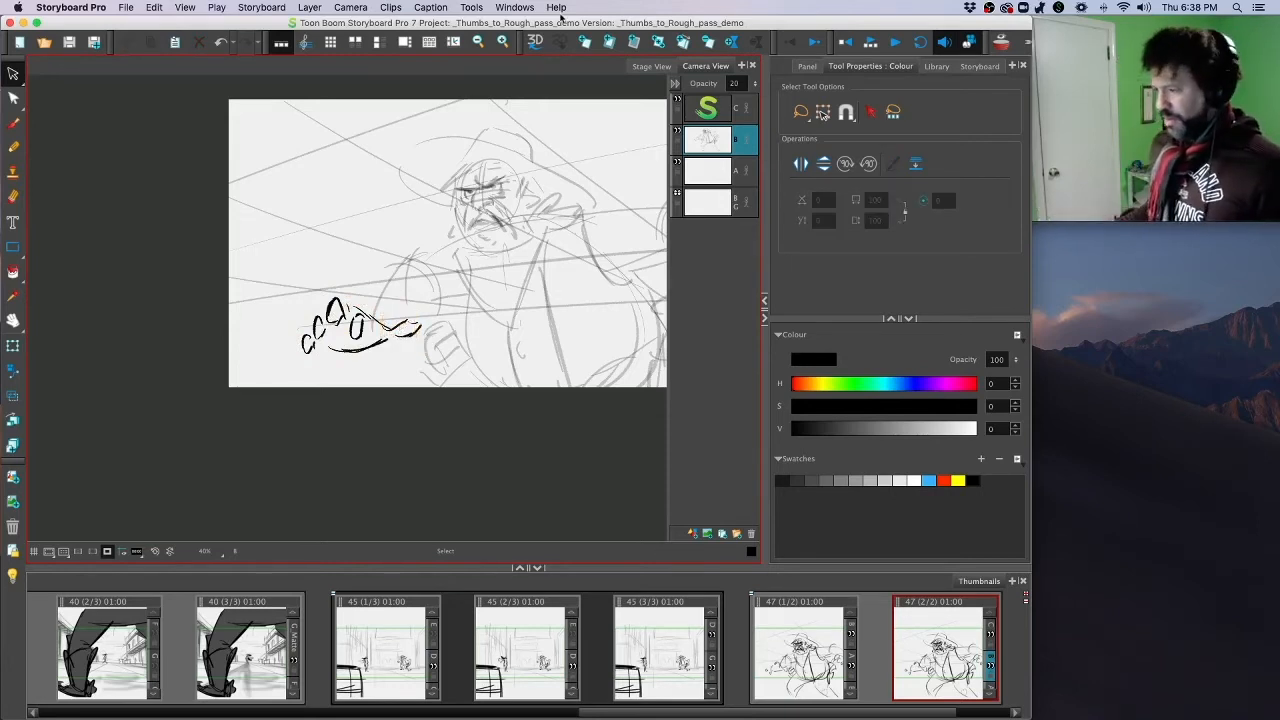
# Step: Set the opacity of layer B back to 100
pyautogui.click(733, 83)
pyautogui.write('100')
pyautogui.press('Return')
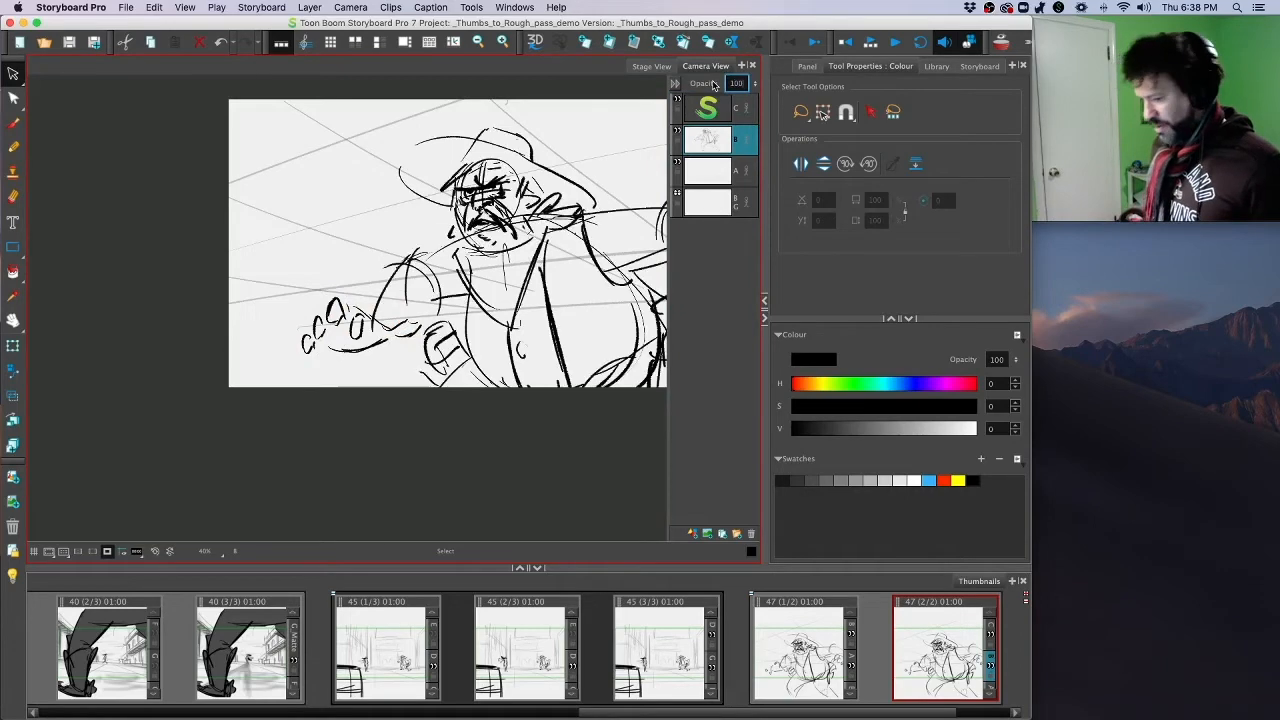
# Step: Duplicate the first panel of shot 47 and move the copy to the end of the shot
pyautogui.click(804, 673)
pyautogui.rightClick(805, 672)
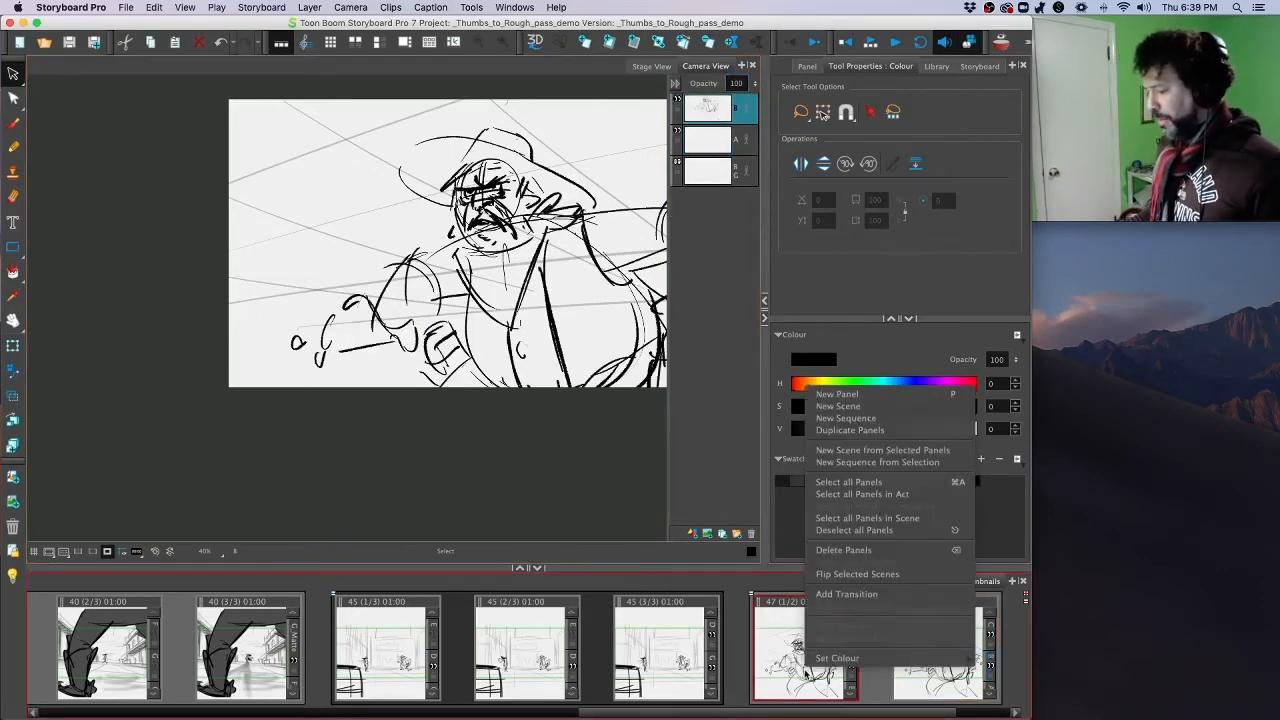
pyautogui.click(876, 430)
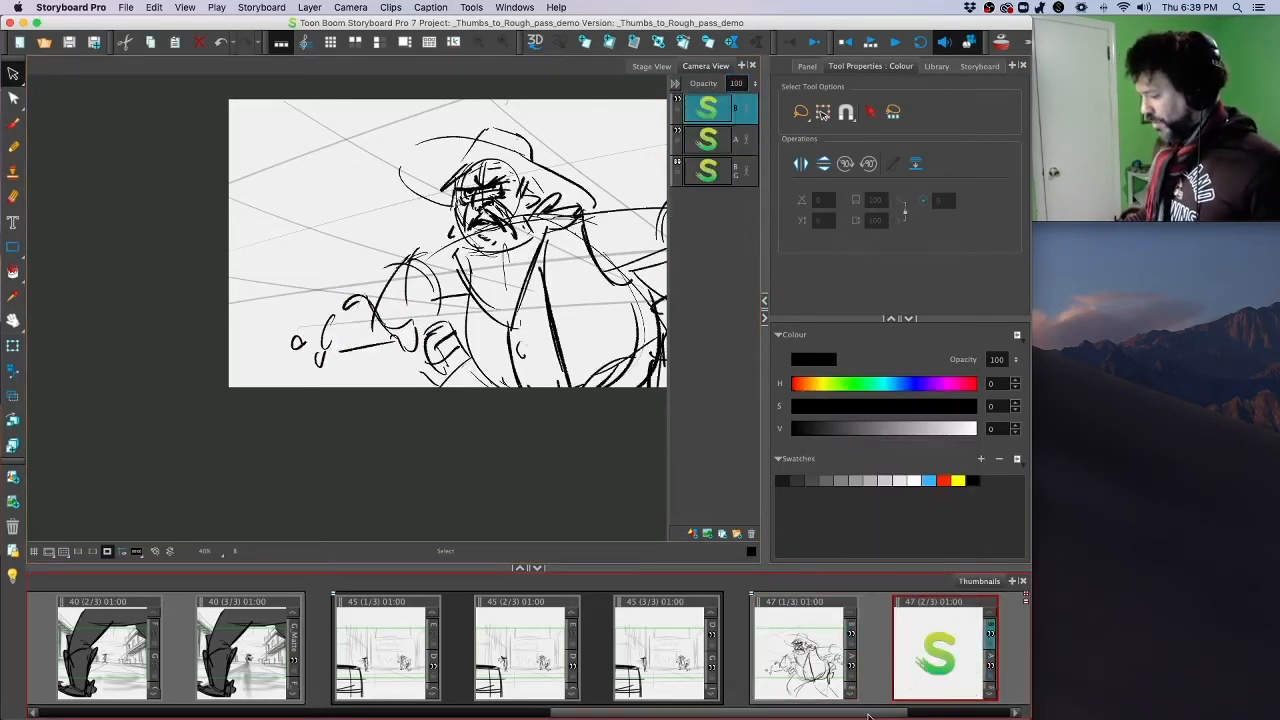
pyautogui.hscroll(2, 895, 712)
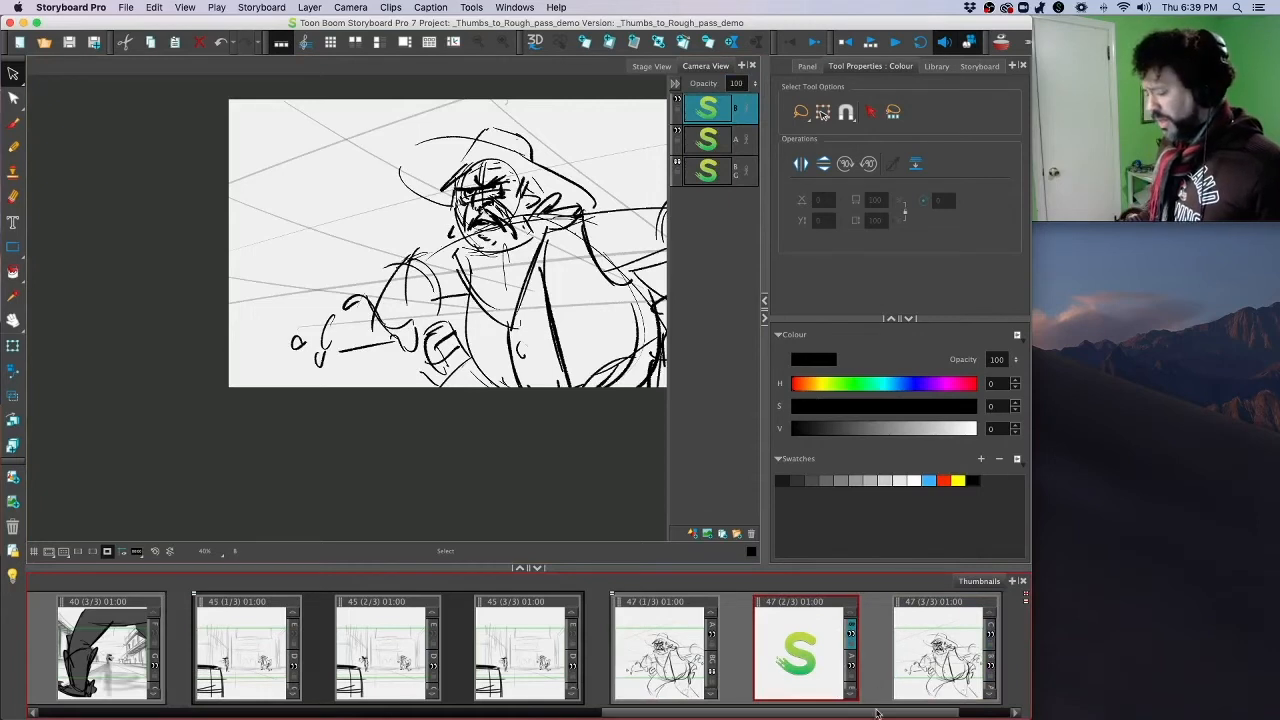
pyautogui.hscroll(2, 930, 712)
pyautogui.moveTo(669, 618)
pyautogui.mouseDown()
pyautogui.moveTo(880, 635)
pyautogui.moveTo(853, 627)
pyautogui.mouseUp()
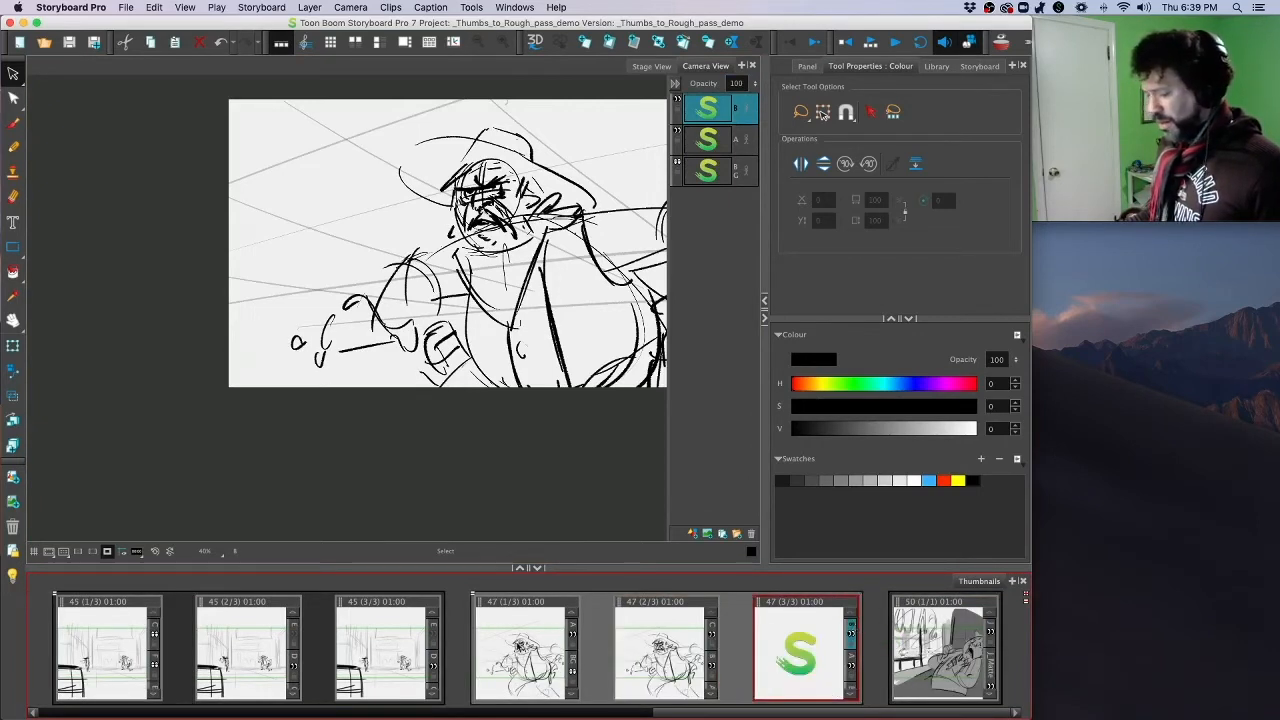
# Step: Duplicate the second panel of shot 47 and place the copy as the shot's fourth panel
pyautogui.click(520, 645)
pyautogui.press('Right')
pyautogui.press('Right')
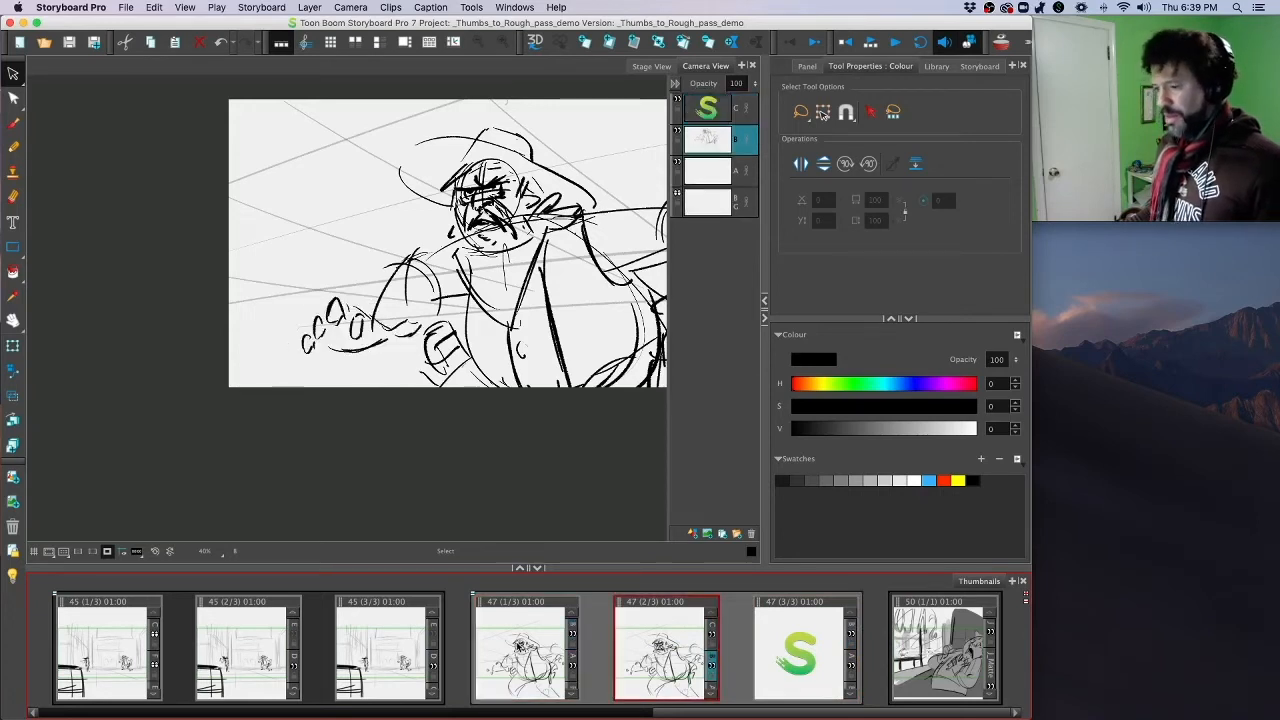
pyautogui.click(681, 664)
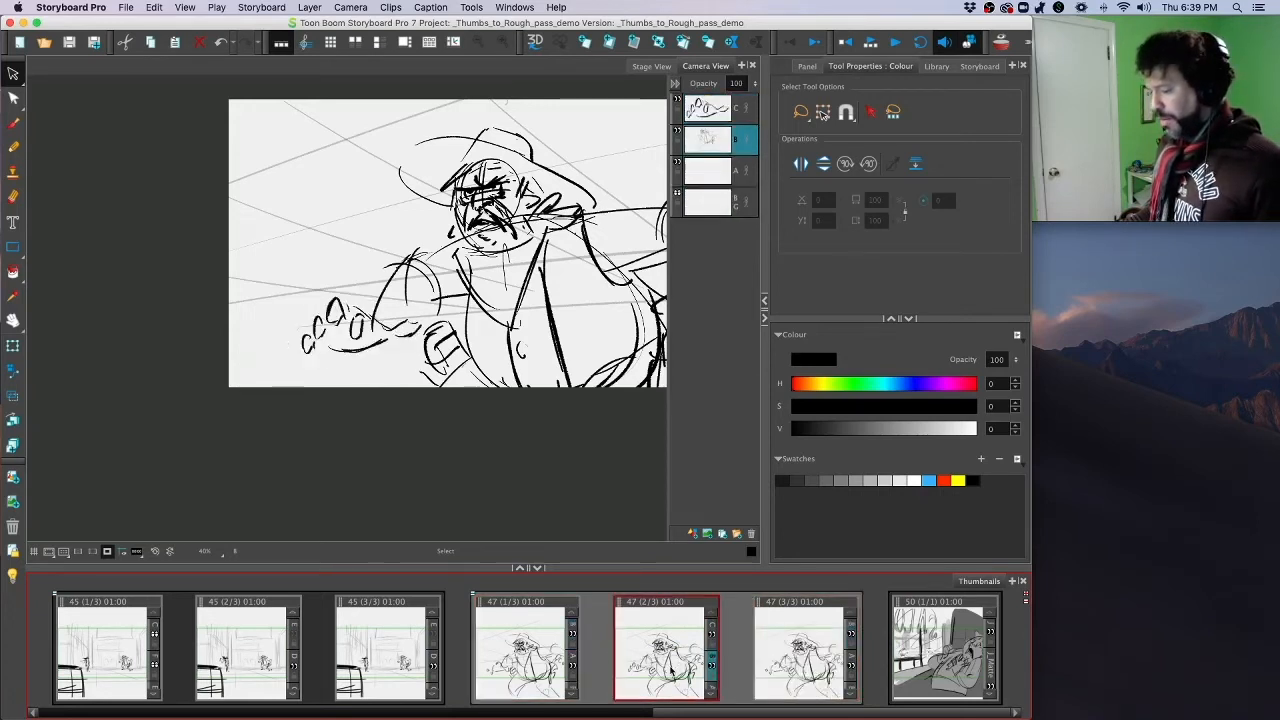
pyautogui.rightClick(674, 666)
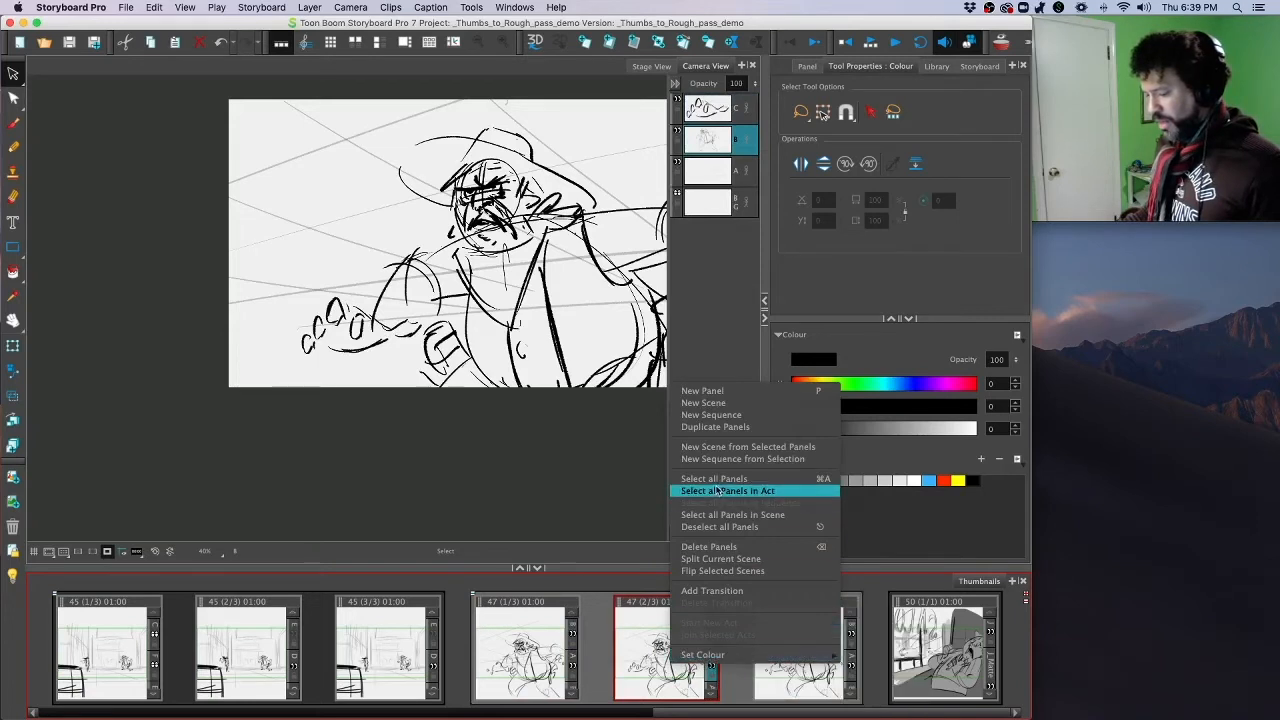
pyautogui.click(717, 428)
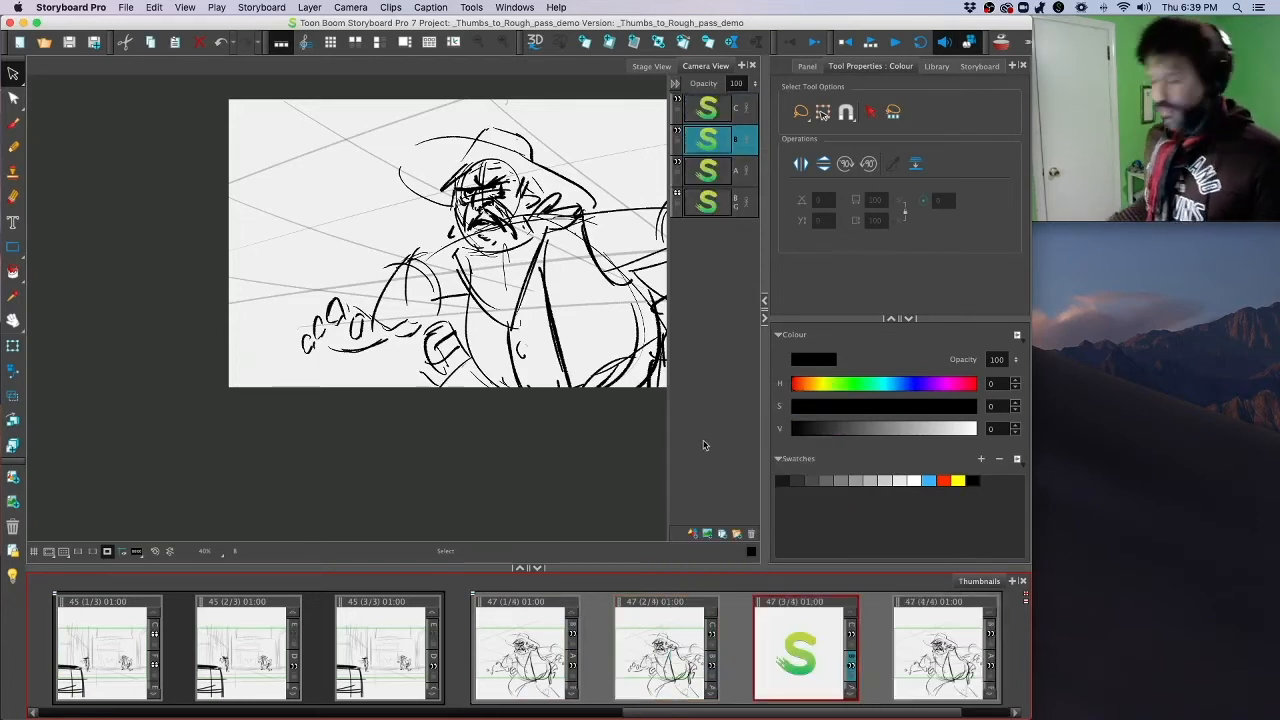
pyautogui.moveTo(794, 603); pyautogui.dragTo(1002, 613)
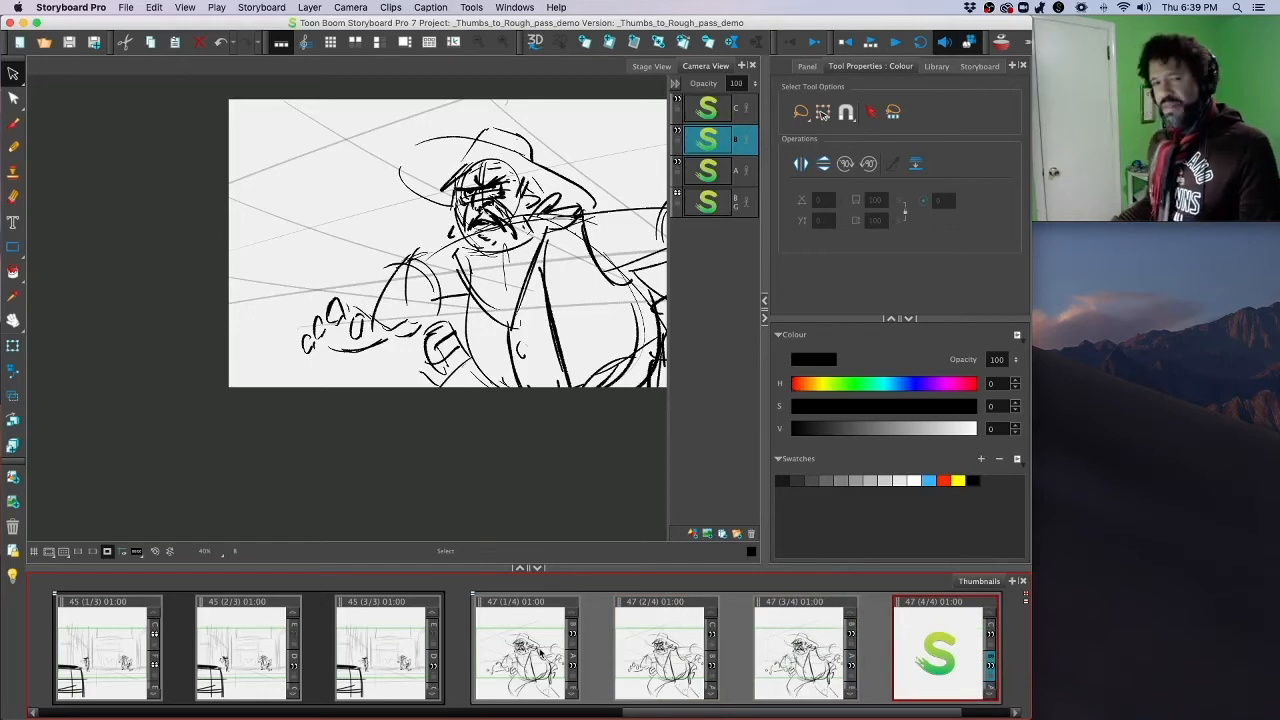
# Step: Flip forward and back through the four panels of shot 47 to check the alternating hand poses
pyautogui.click(540, 652)
pyautogui.press('Right')
pyautogui.press('Right')
pyautogui.press('Right')
pyautogui.press('Right')
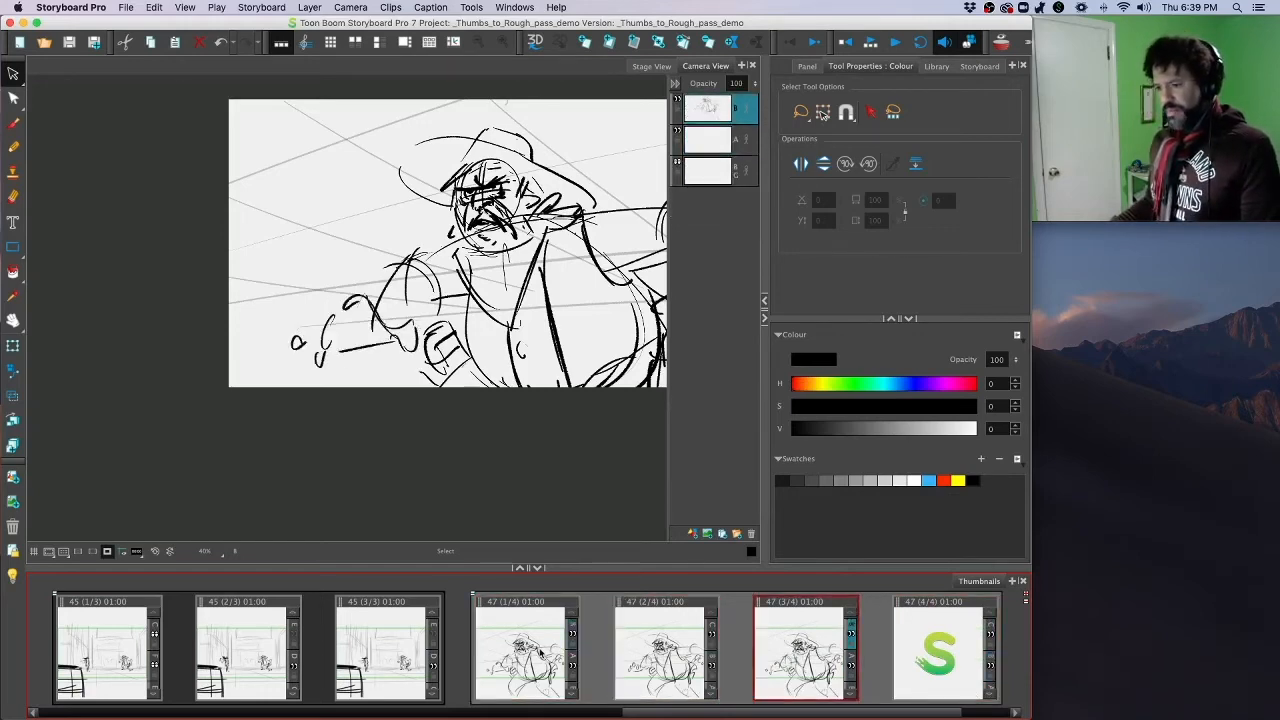
pyautogui.press('Left')
pyautogui.press('Left')
pyautogui.press('Left')
pyautogui.press('Left')
pyautogui.press('Left')
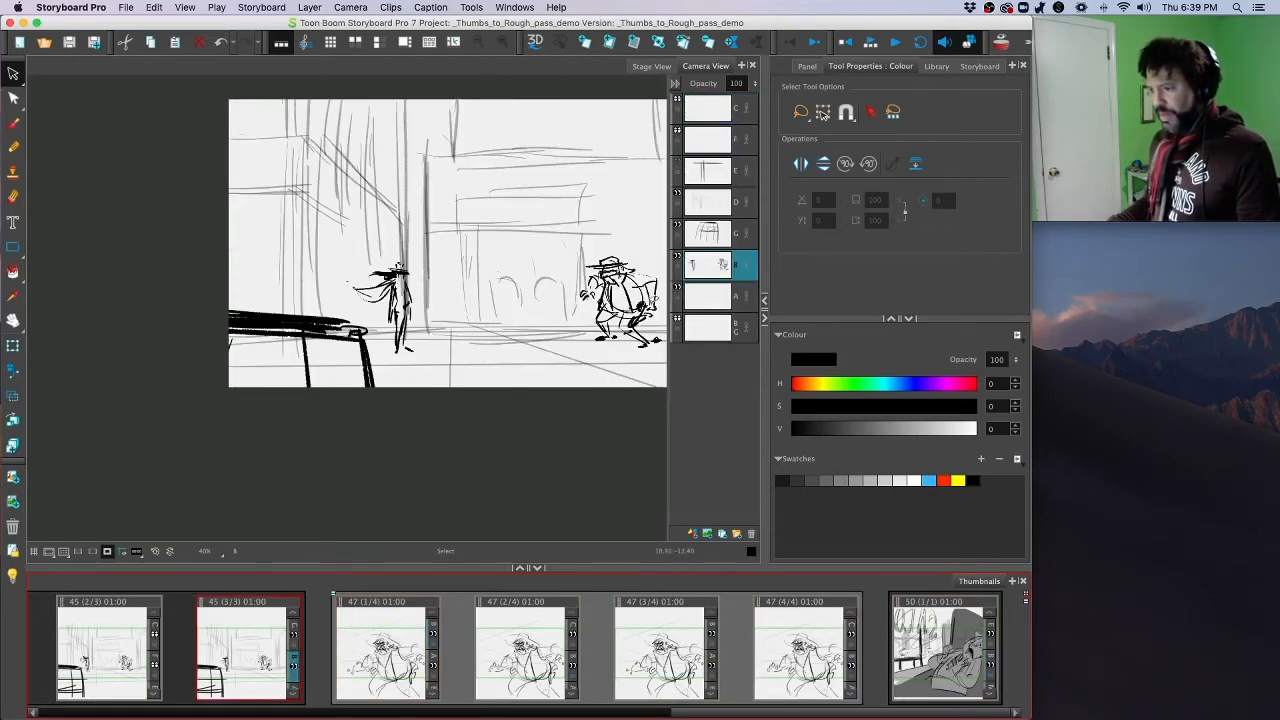
# Step: Review the cut from the last panels of shot 45 through shot 47 with the whole frame in view
pyautogui.click(720, 112)
pyautogui.press('1')
pyautogui.press('1')
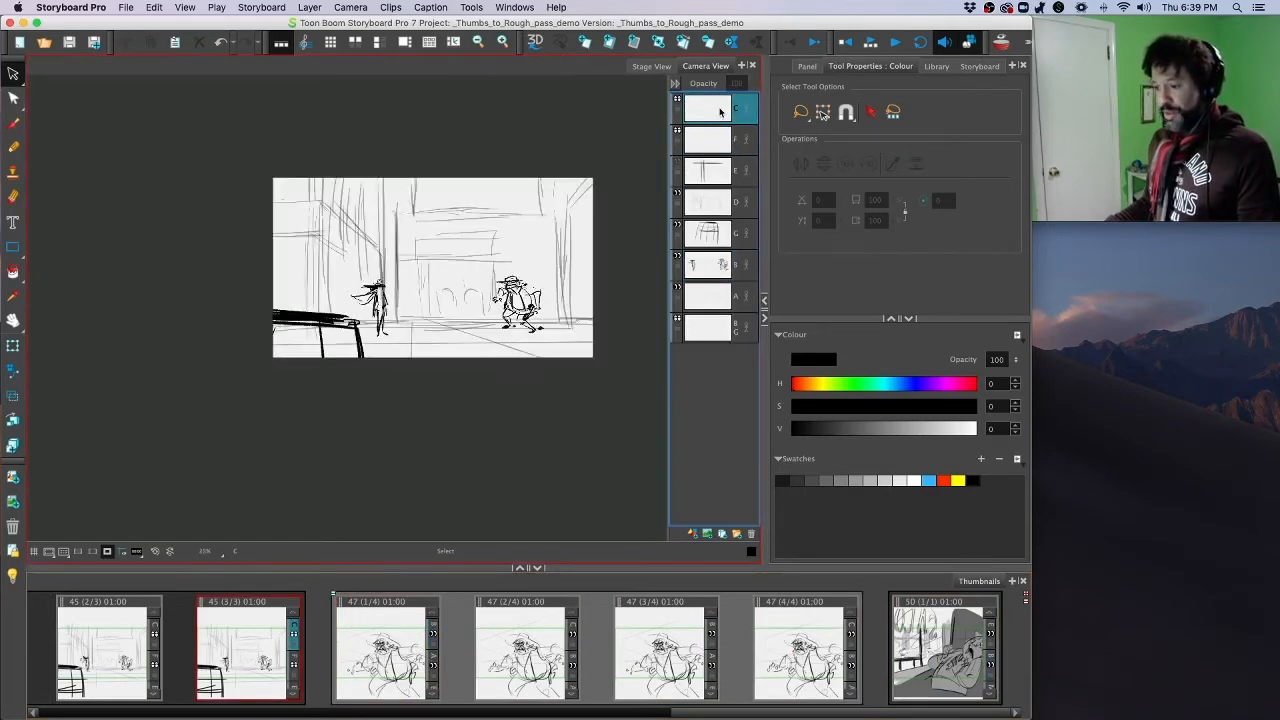
pyautogui.press('Right')
pyautogui.press('Right')
pyautogui.press('Right')
pyautogui.press('Right')
pyautogui.press('Right')
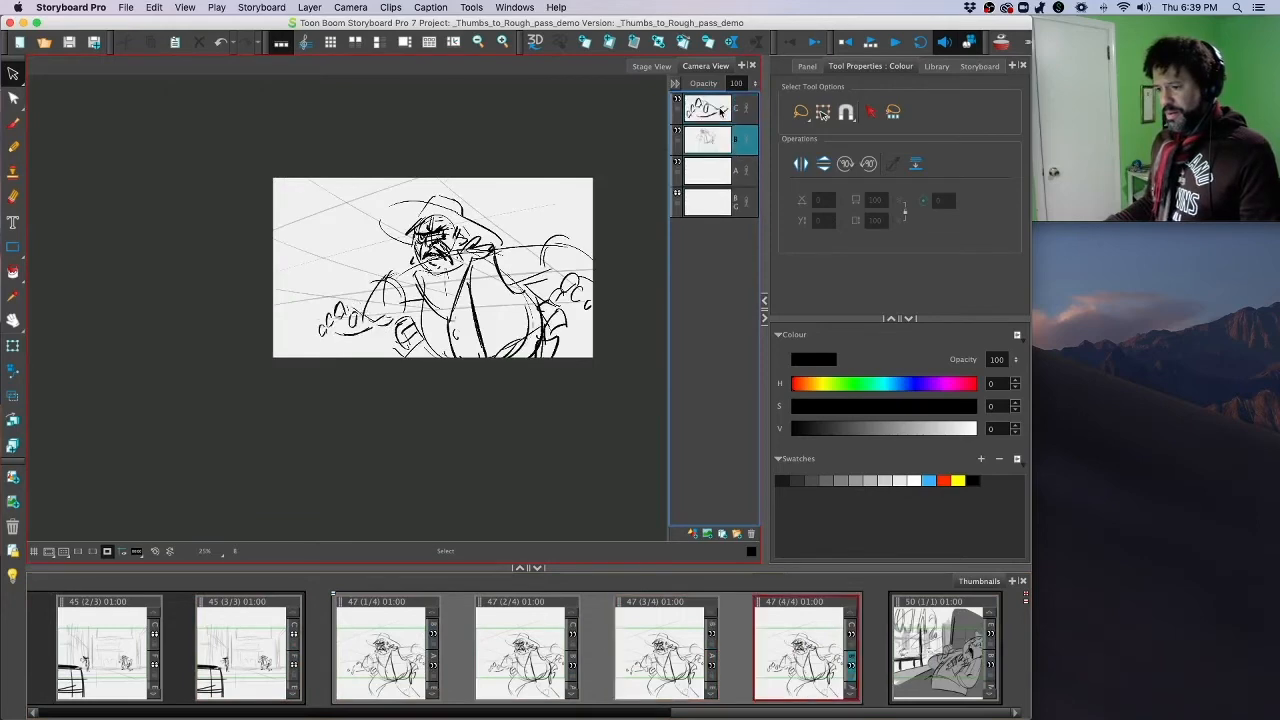
pyautogui.press('Left')
pyautogui.press('Left')
pyautogui.press('Left')
pyautogui.press('Left')
pyautogui.press('Left')
pyautogui.press('Left')
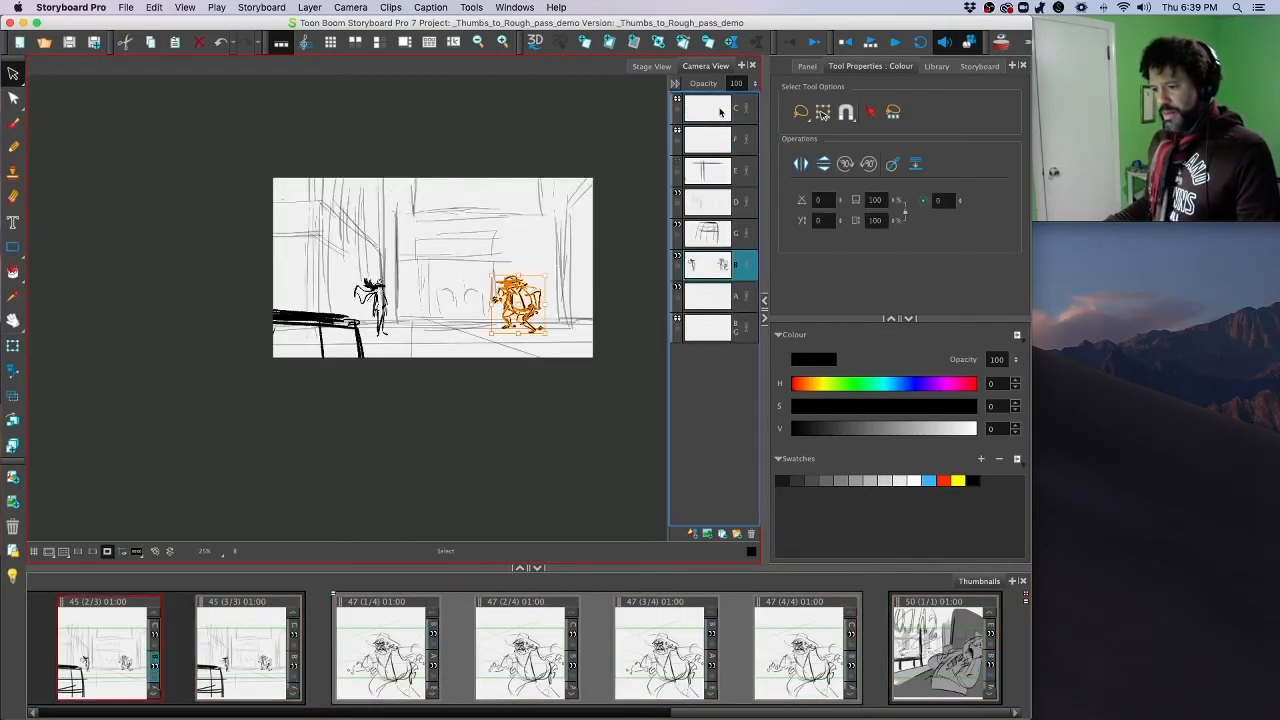
pyautogui.press('Right')
pyautogui.press('Right')
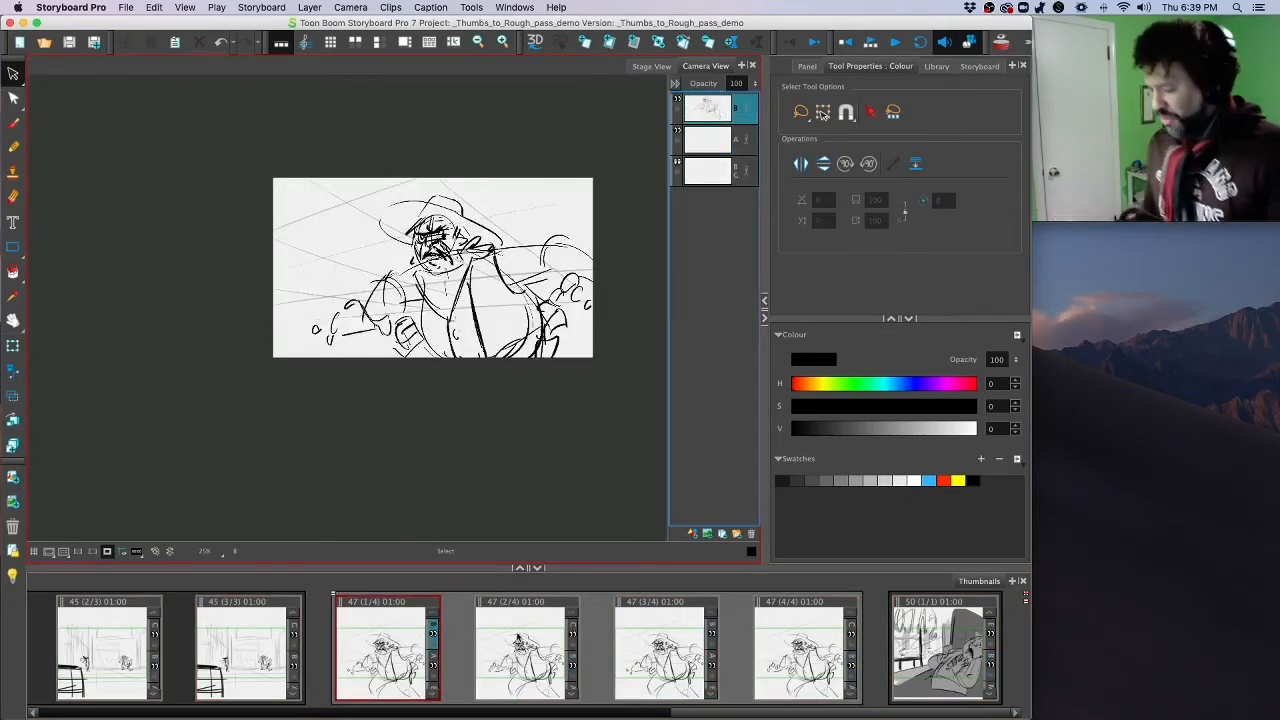
# Step: Add a new vector layer above layer B in the first panel of shot 47 and activate the China Marker brush
pyautogui.click(722, 535)
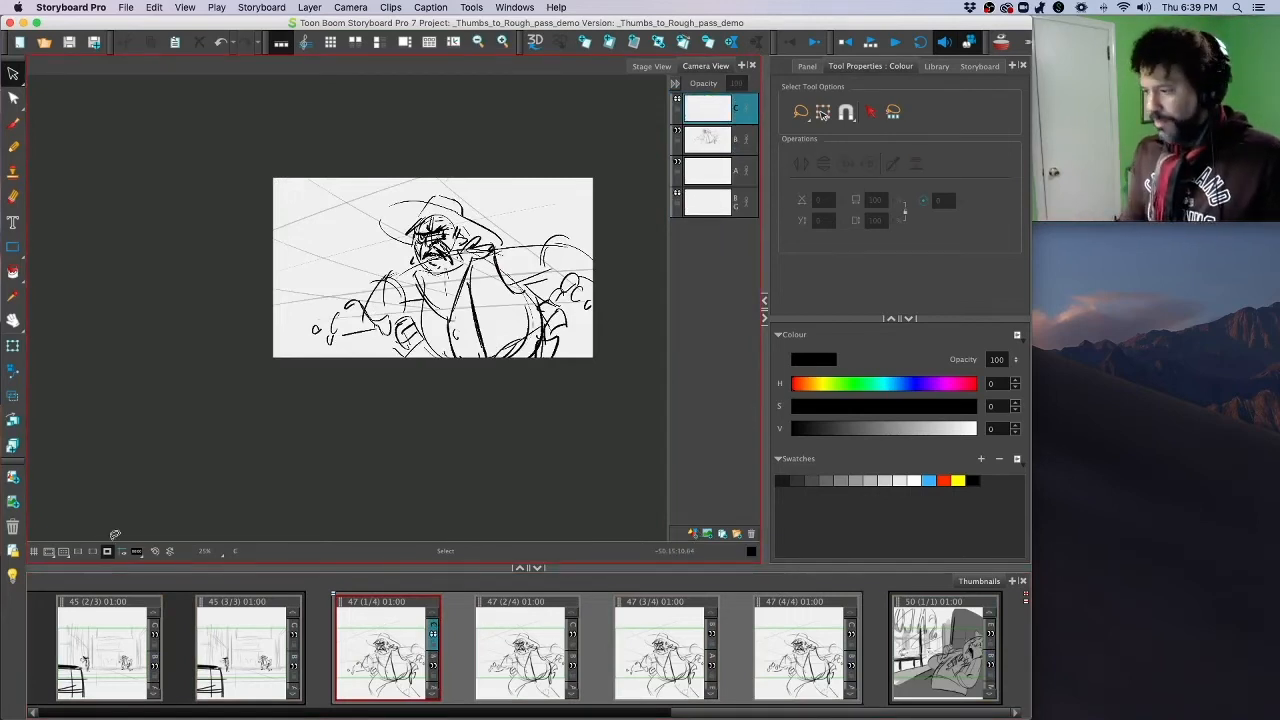
pyautogui.click(14, 123)
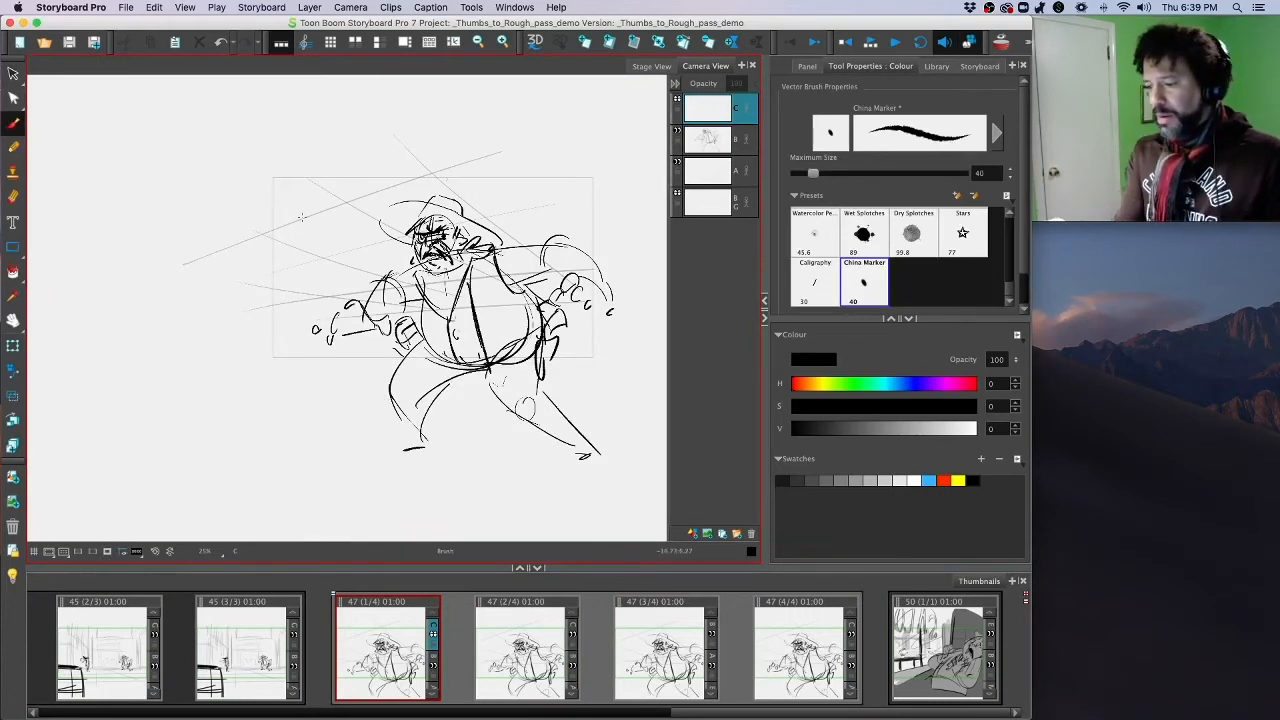
# Step: Sketch background buildings on layer C, with a slatted roof edge and posts beside the outlaw and vertical lines behind him
pyautogui.moveTo(247, 215)
pyautogui.mouseDown()
pyautogui.moveTo(358, 261)
pyautogui.moveTo(355, 402)
pyautogui.mouseUp()
pyautogui.moveTo(229, 189); pyautogui.dragTo(386, 246)
pyautogui.moveTo(386, 240); pyautogui.dragTo(374, 270)
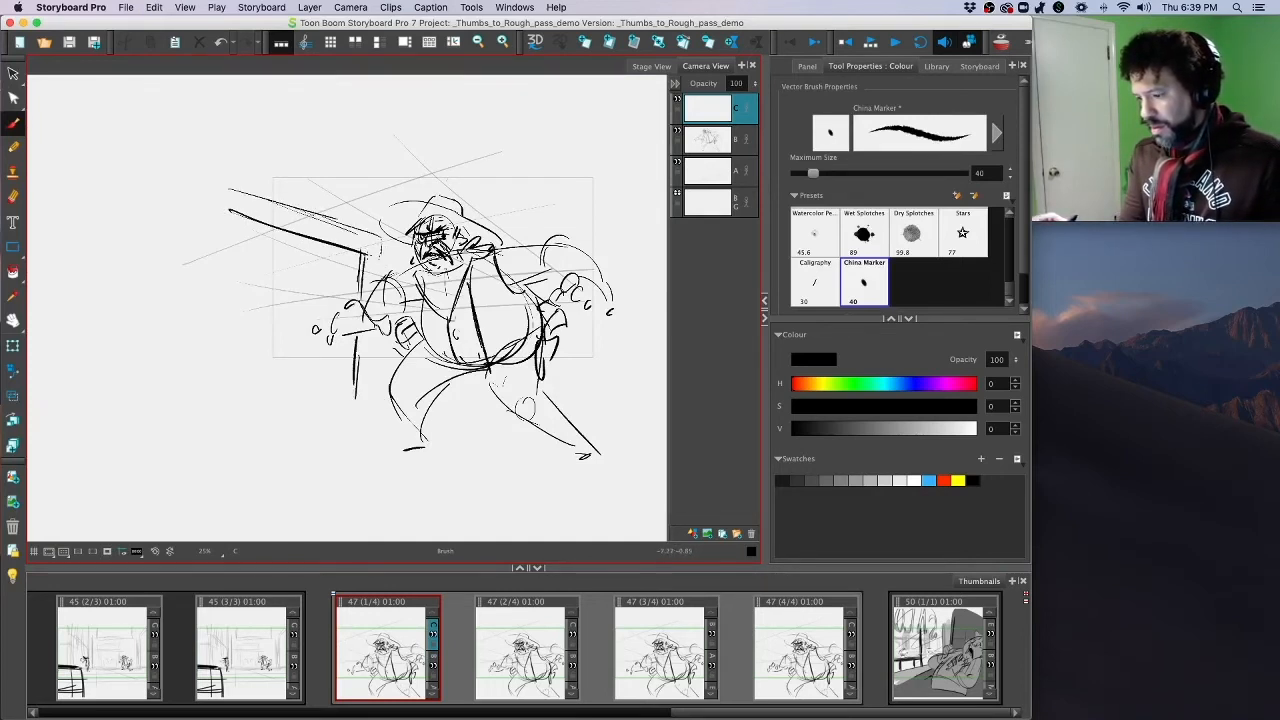
pyautogui.moveTo(340, 228); pyautogui.dragTo(336, 246)
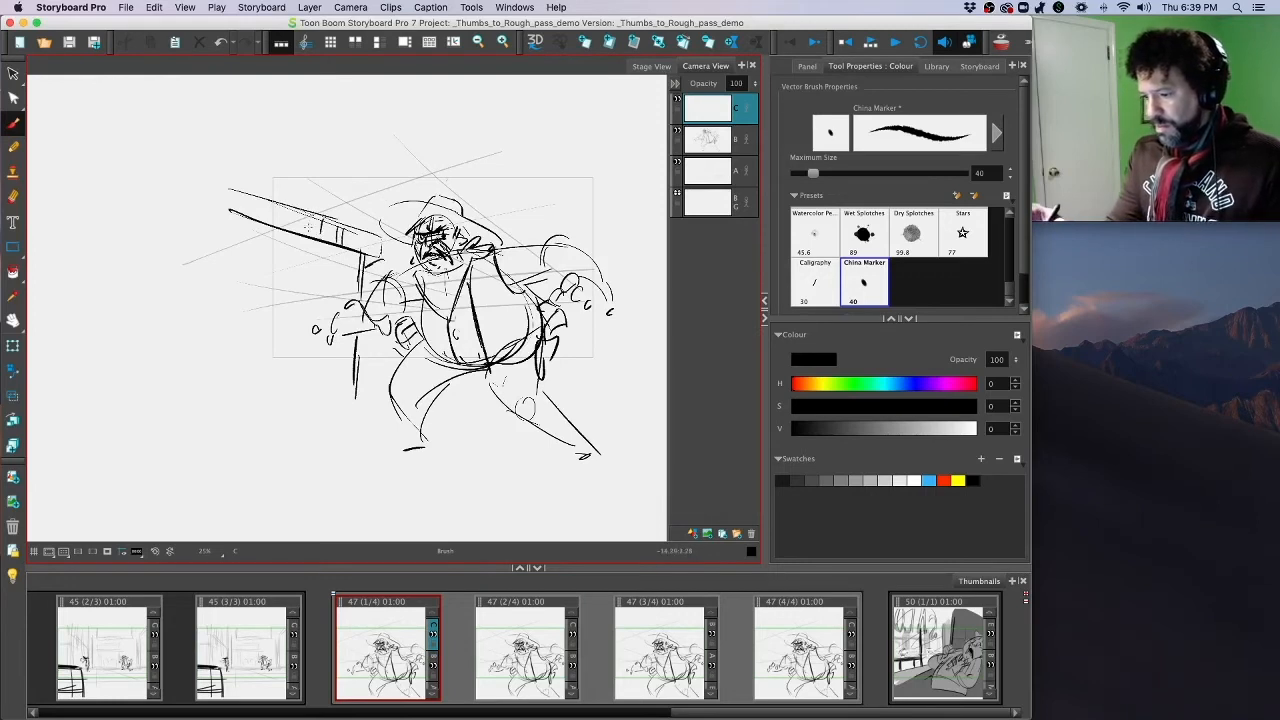
pyautogui.moveTo(262, 198); pyautogui.dragTo(264, 222)
pyautogui.moveTo(280, 206)
pyautogui.mouseDown()
pyautogui.moveTo(282, 226)
pyautogui.moveTo(354, 260)
pyautogui.mouseUp()
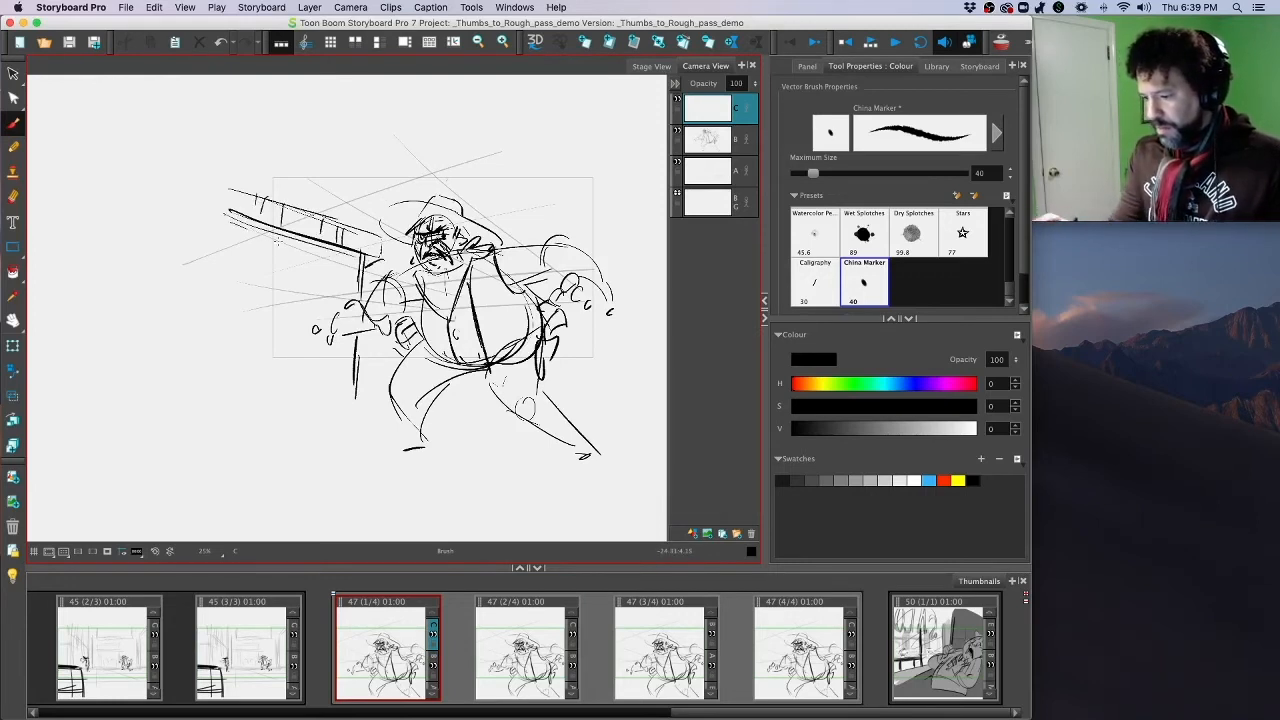
pyautogui.moveTo(248, 230)
pyautogui.mouseDown()
pyautogui.moveTo(362, 268)
pyautogui.moveTo(352, 142)
pyautogui.mouseUp()
pyautogui.moveTo(354, 208); pyautogui.dragTo(356, 144)
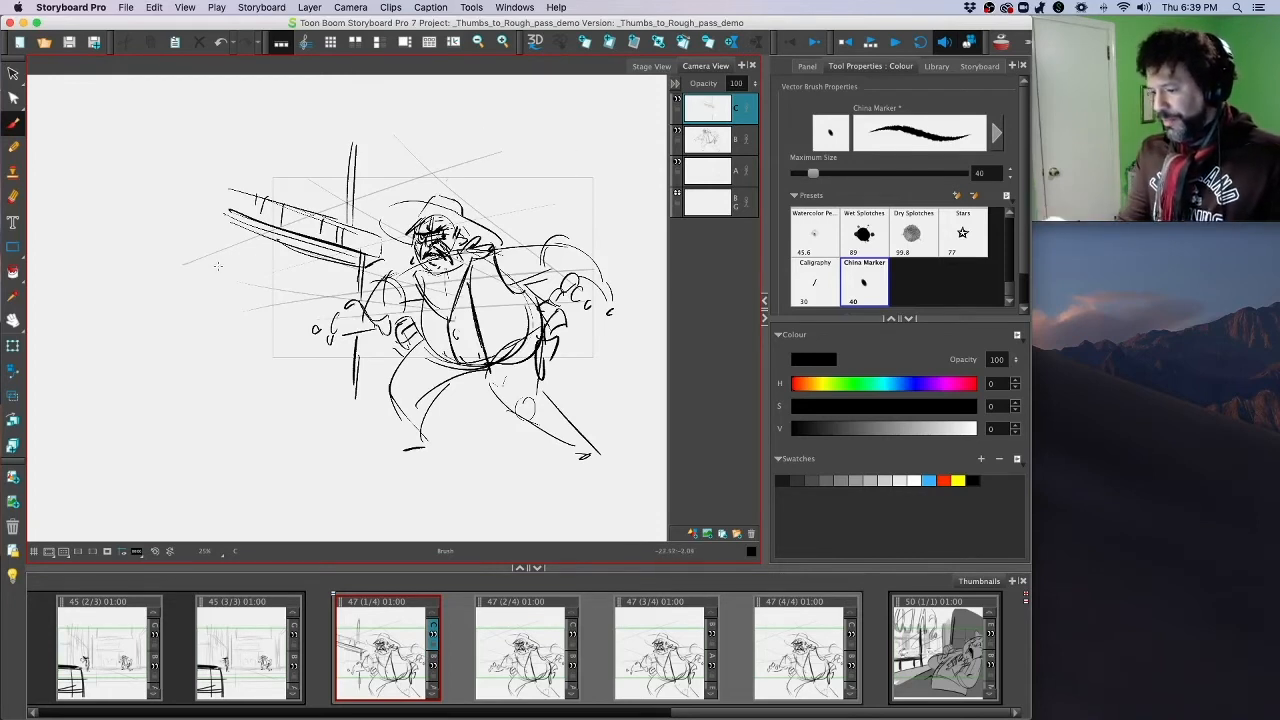
pyautogui.moveTo(350, 270); pyautogui.dragTo(392, 258)
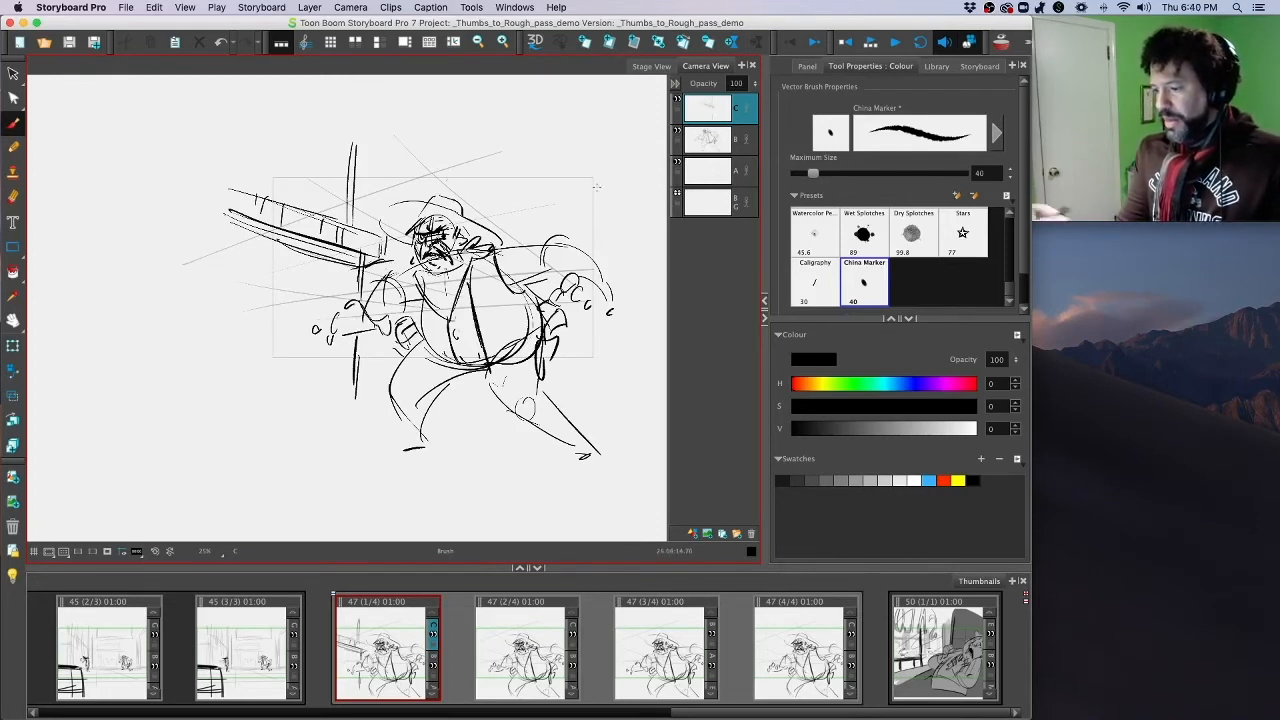
pyautogui.moveTo(450, 202); pyautogui.dragTo(450, 248)
pyautogui.moveTo(466, 152); pyautogui.dragTo(455, 398)
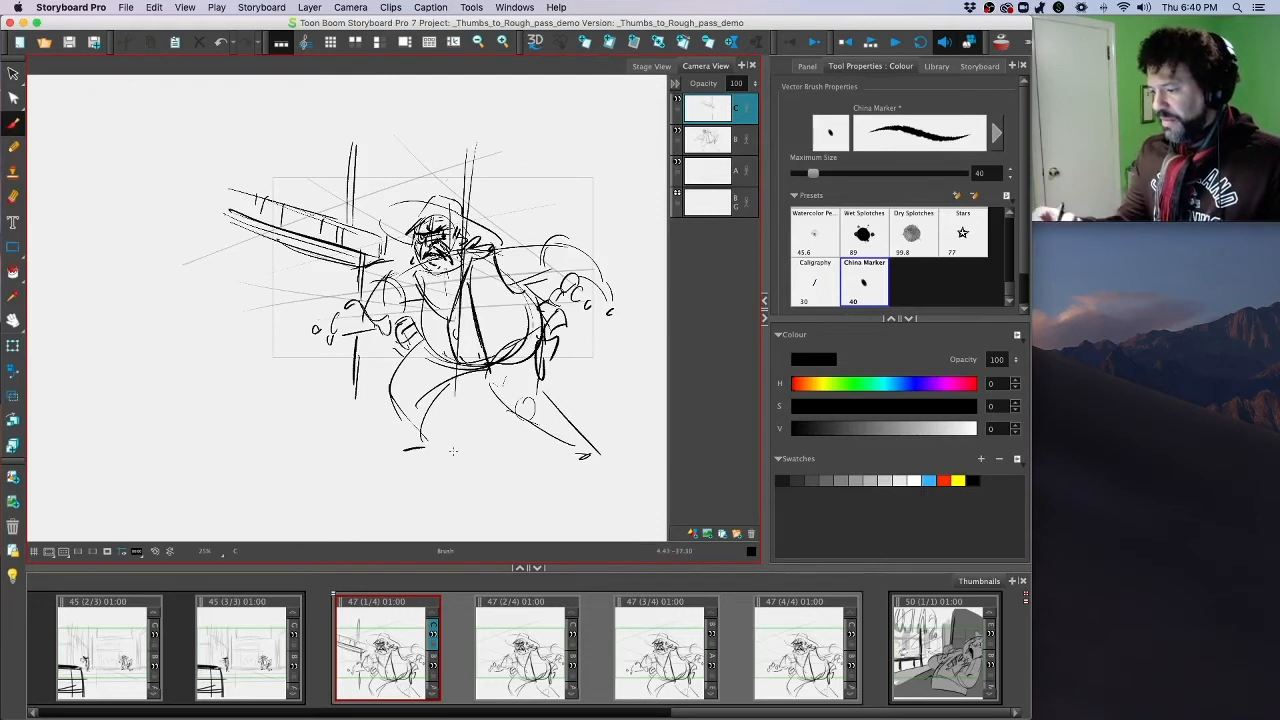
# Step: Set the opacity of layer C to 30
pyautogui.doubleClick(738, 84)
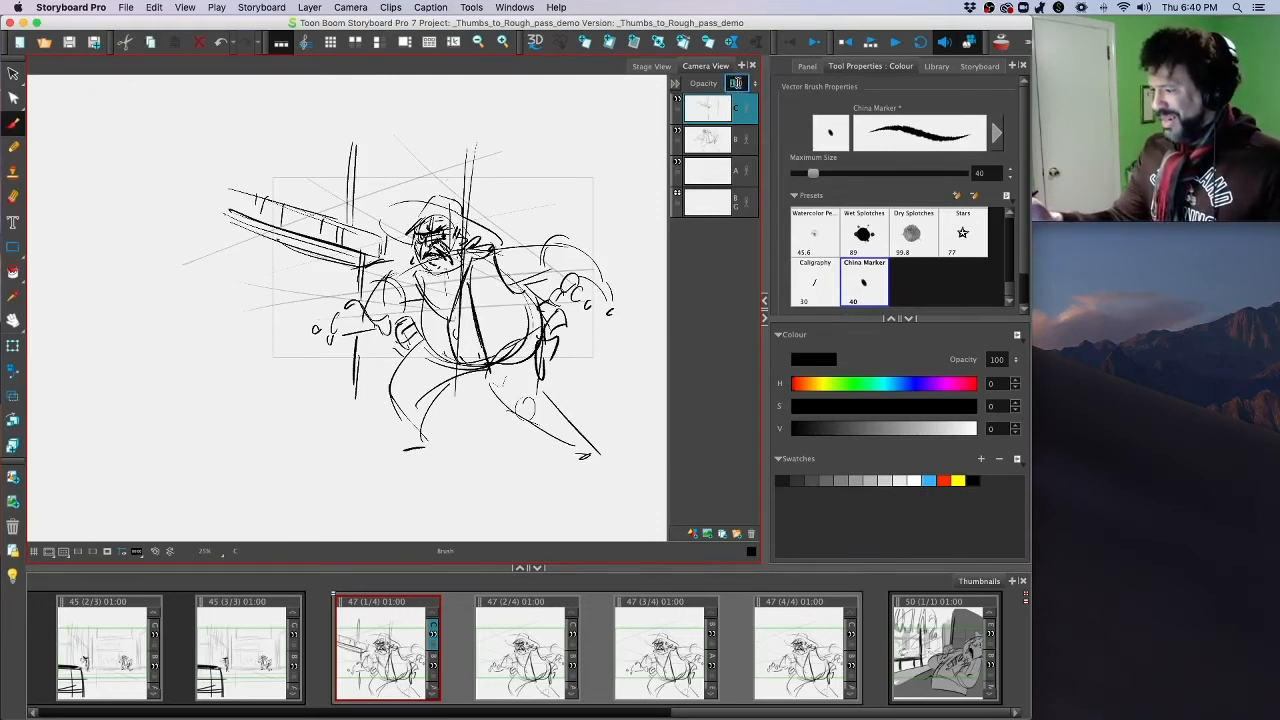
pyautogui.write('30')
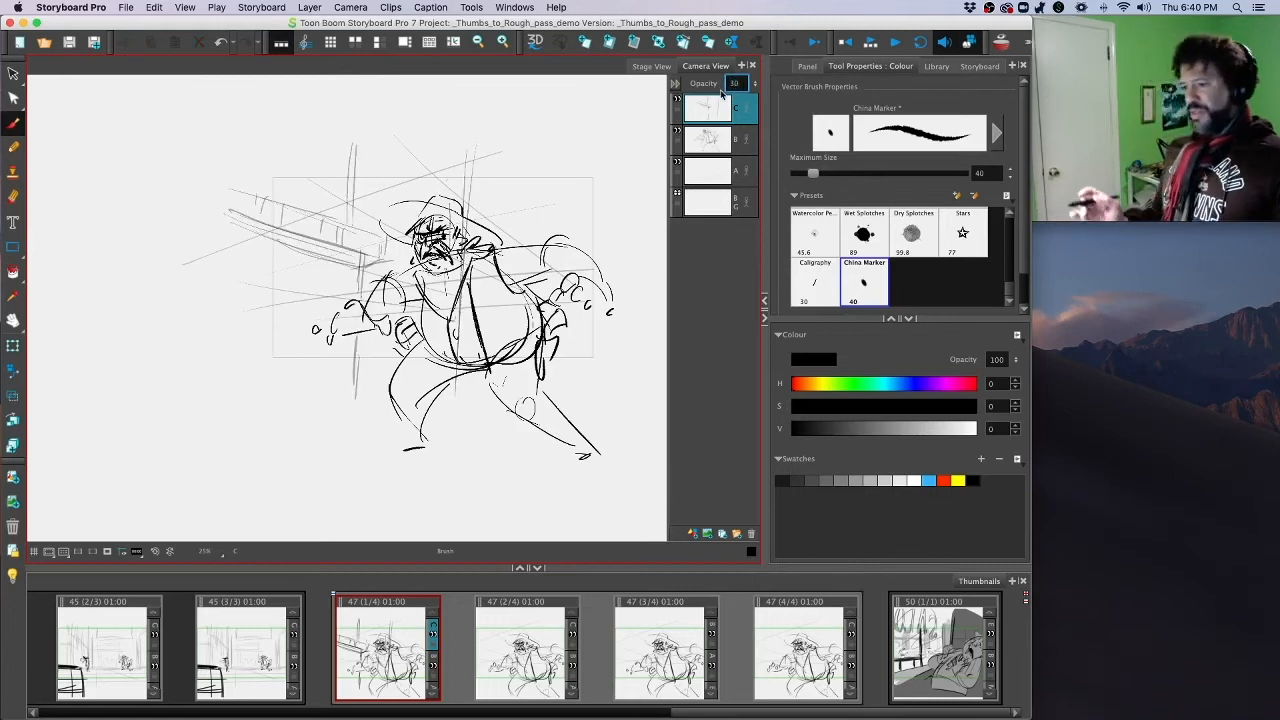
pyautogui.press('super+a')
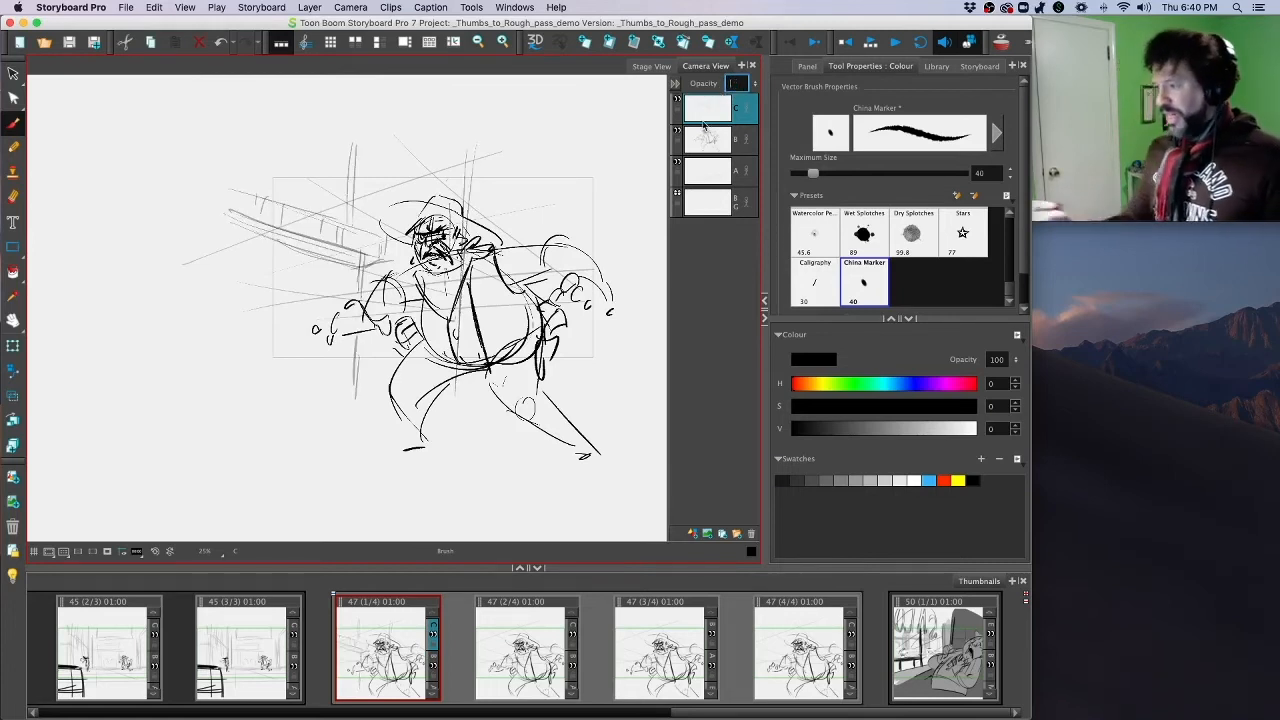
pyautogui.click(705, 103)
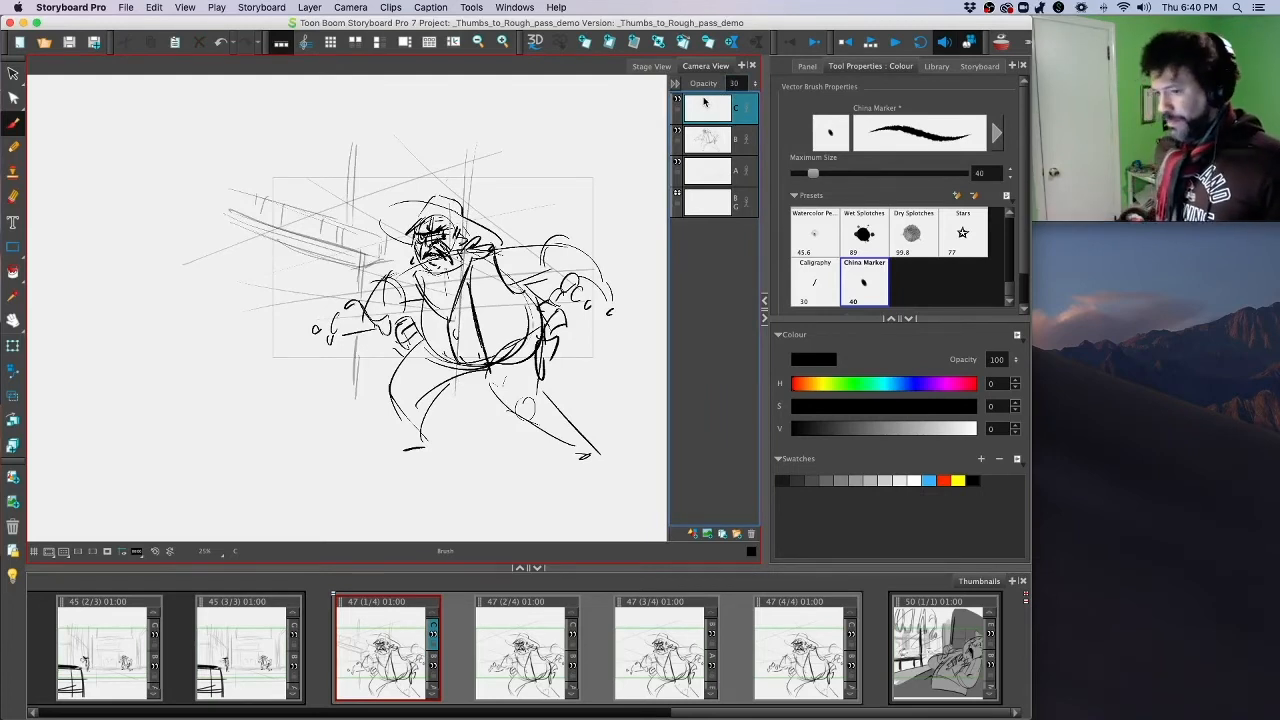
# Step: Select and delete the sketched building strokes on layer C
pyautogui.click(16, 76)
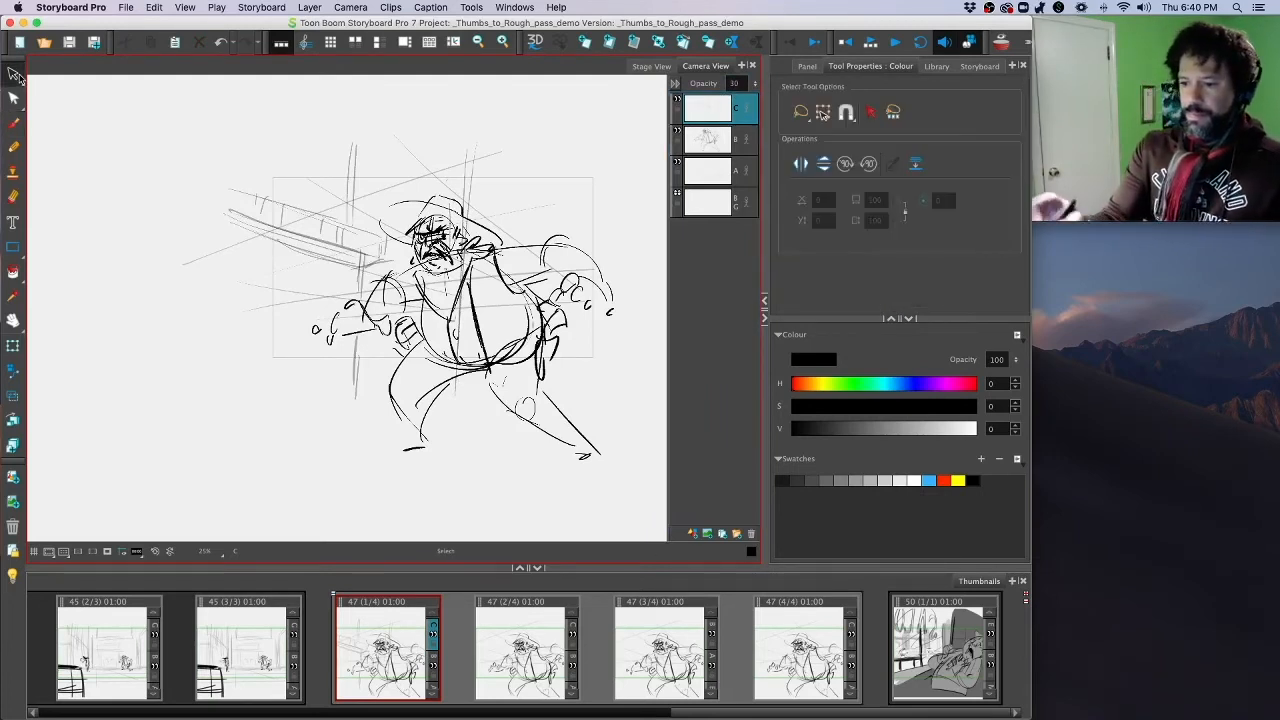
pyautogui.moveTo(517, 172); pyautogui.dragTo(556, 358)
pyautogui.press('Delete')
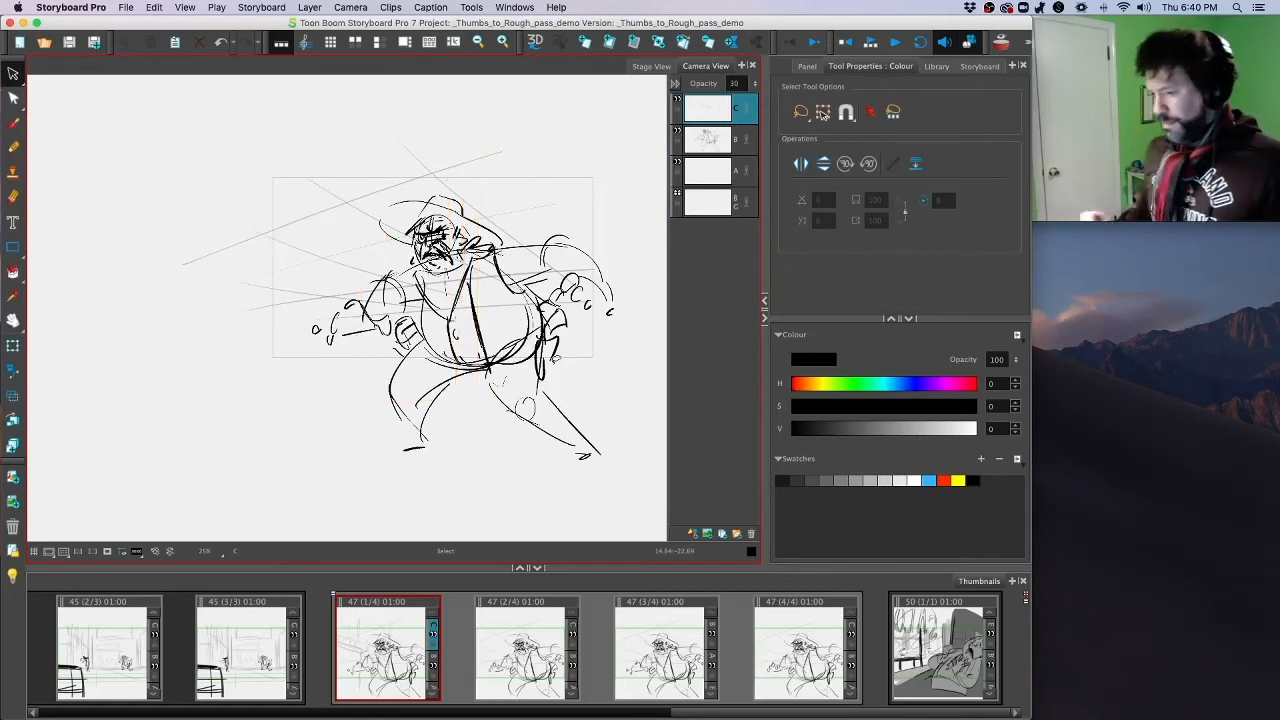
# Step: Add a vector layer above layer C and sketch a slatted roof beam and a post beside the outlaw with the China Marker brush
pyautogui.hotkey('alt', 'b')
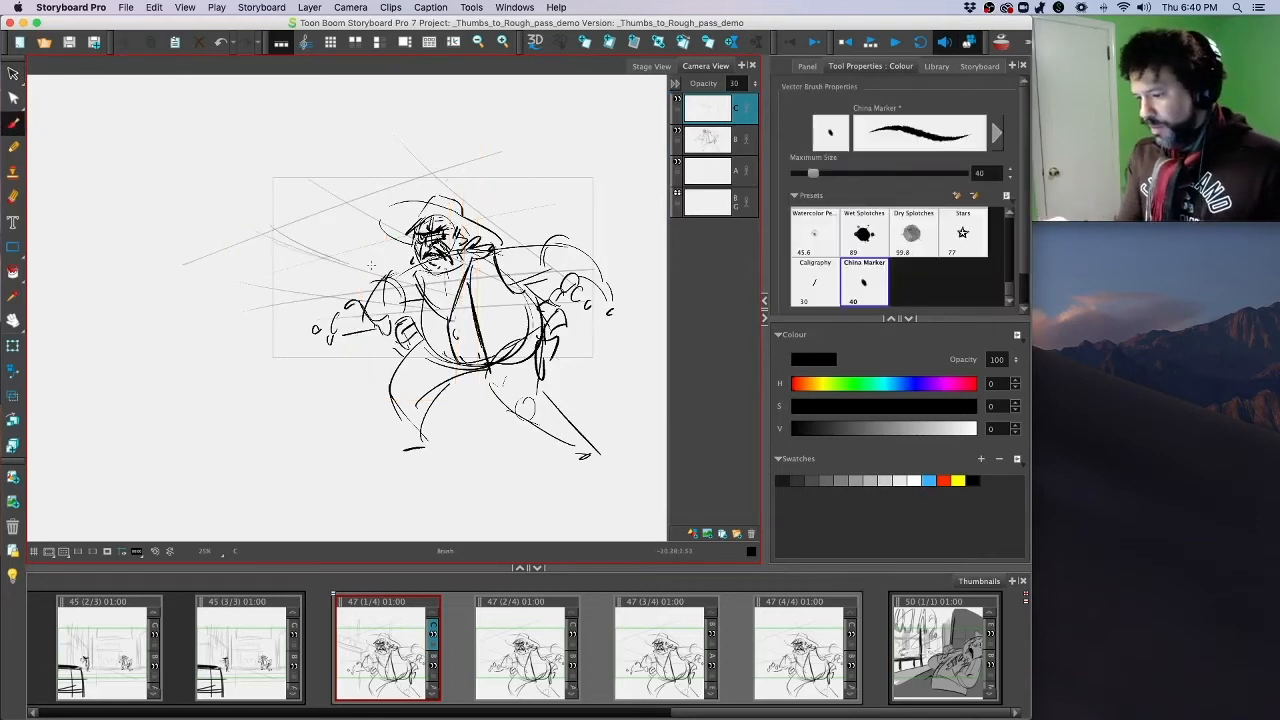
pyautogui.click(692, 533)
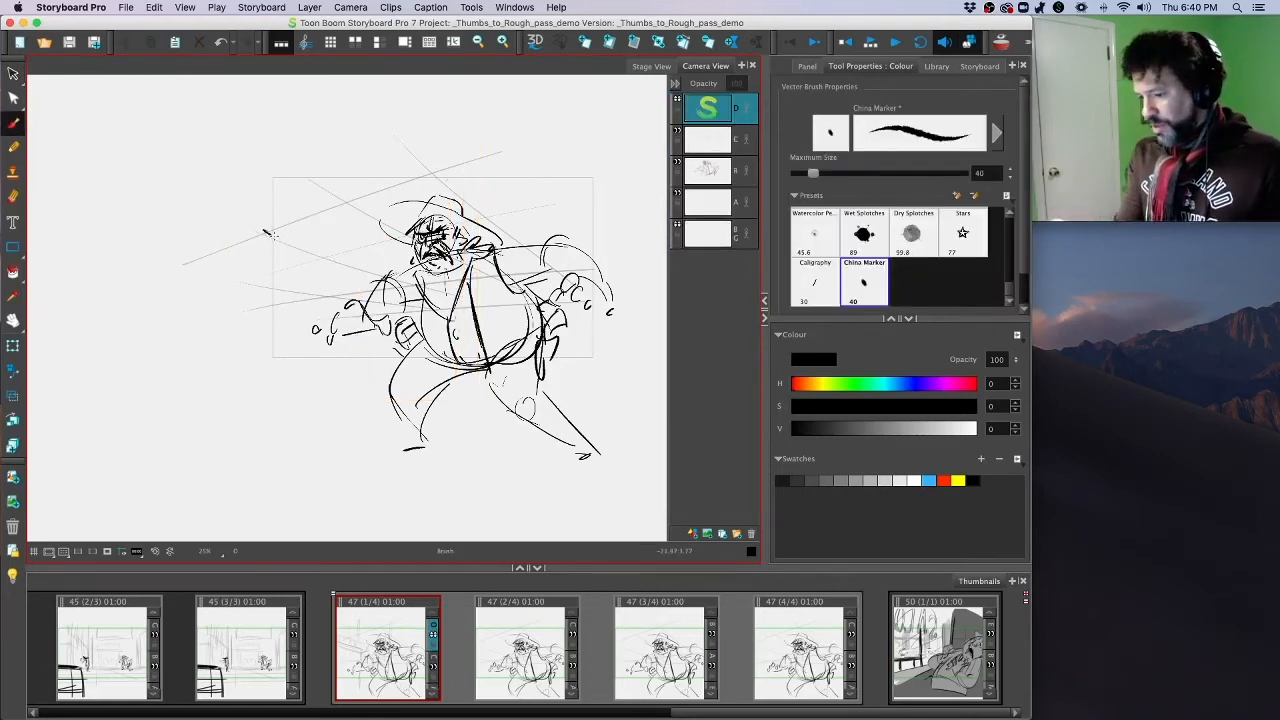
pyautogui.moveTo(263, 230)
pyautogui.mouseDown()
pyautogui.moveTo(341, 284)
pyautogui.moveTo(356, 402)
pyautogui.mouseUp()
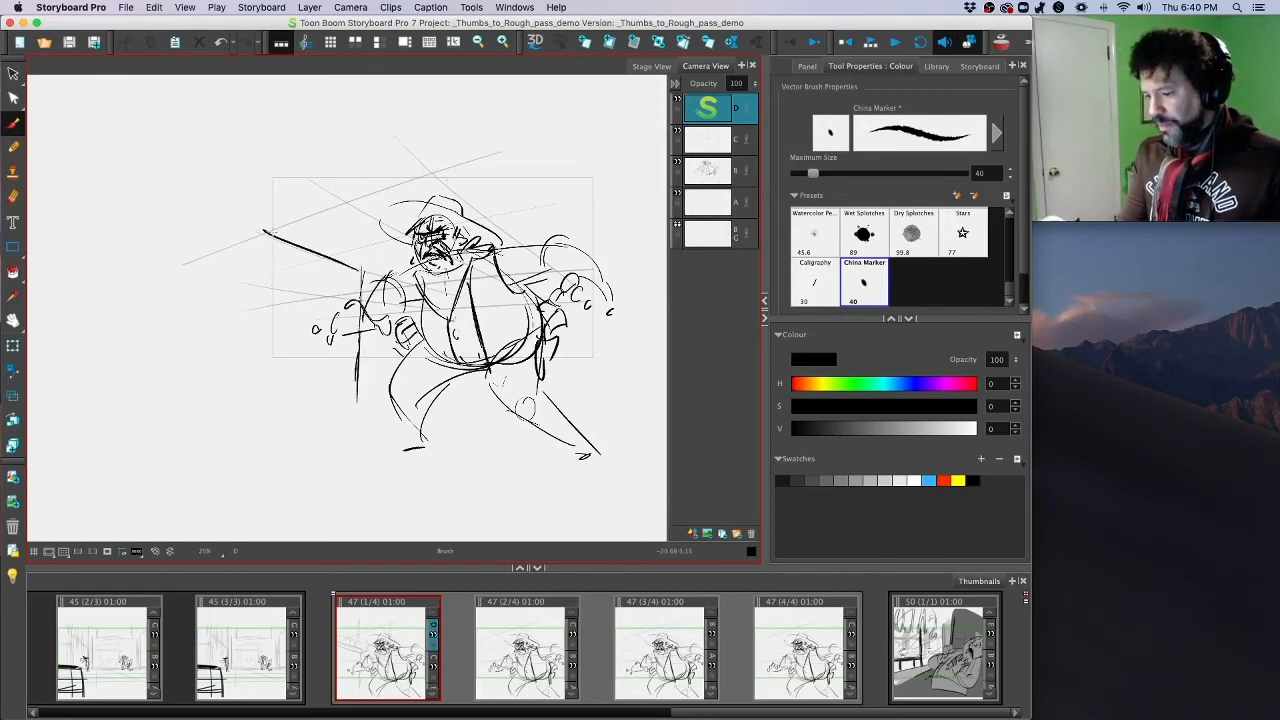
pyautogui.moveTo(297, 224)
pyautogui.mouseDown()
pyautogui.moveTo(350, 239)
pyautogui.moveTo(347, 273)
pyautogui.mouseUp()
pyautogui.moveTo(272, 252)
pyautogui.mouseDown()
pyautogui.moveTo(342, 270)
pyautogui.moveTo(336, 282)
pyautogui.mouseUp()
pyautogui.moveTo(252, 306)
pyautogui.mouseDown()
pyautogui.moveTo(360, 332)
pyautogui.moveTo(382, 382)
pyautogui.mouseUp()
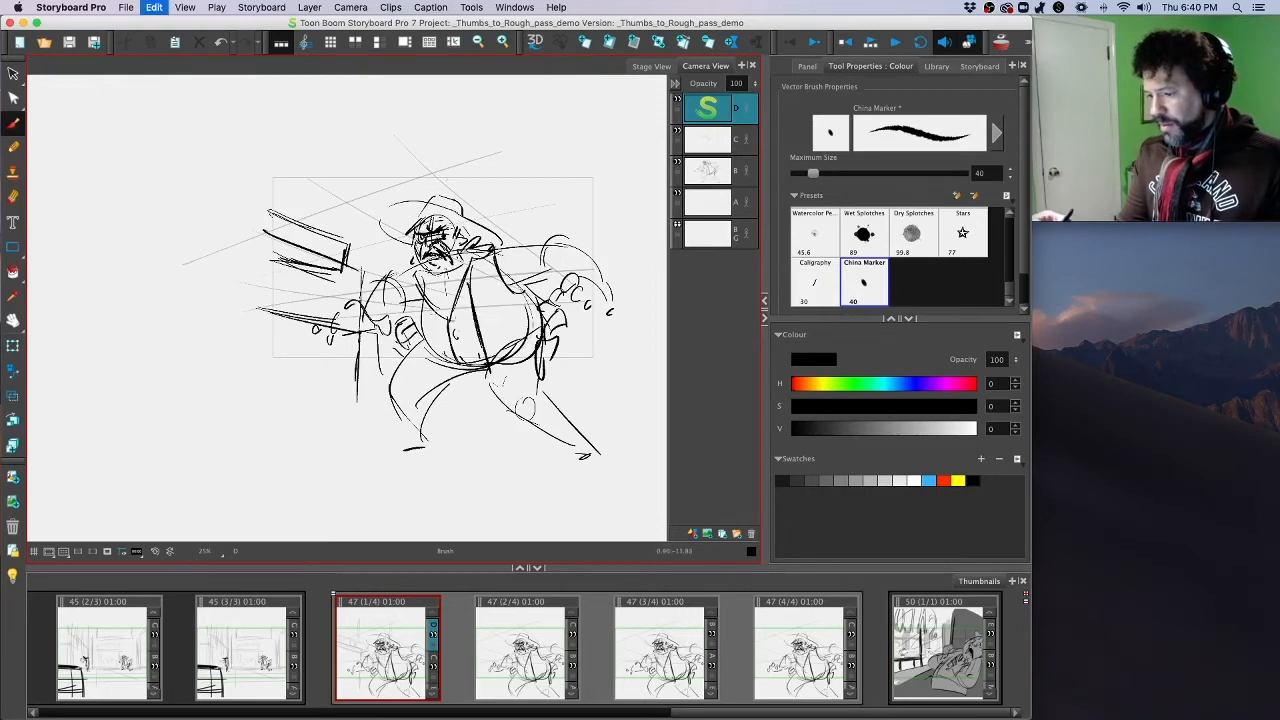
pyautogui.press('super+z')
pyautogui.press('super+z')
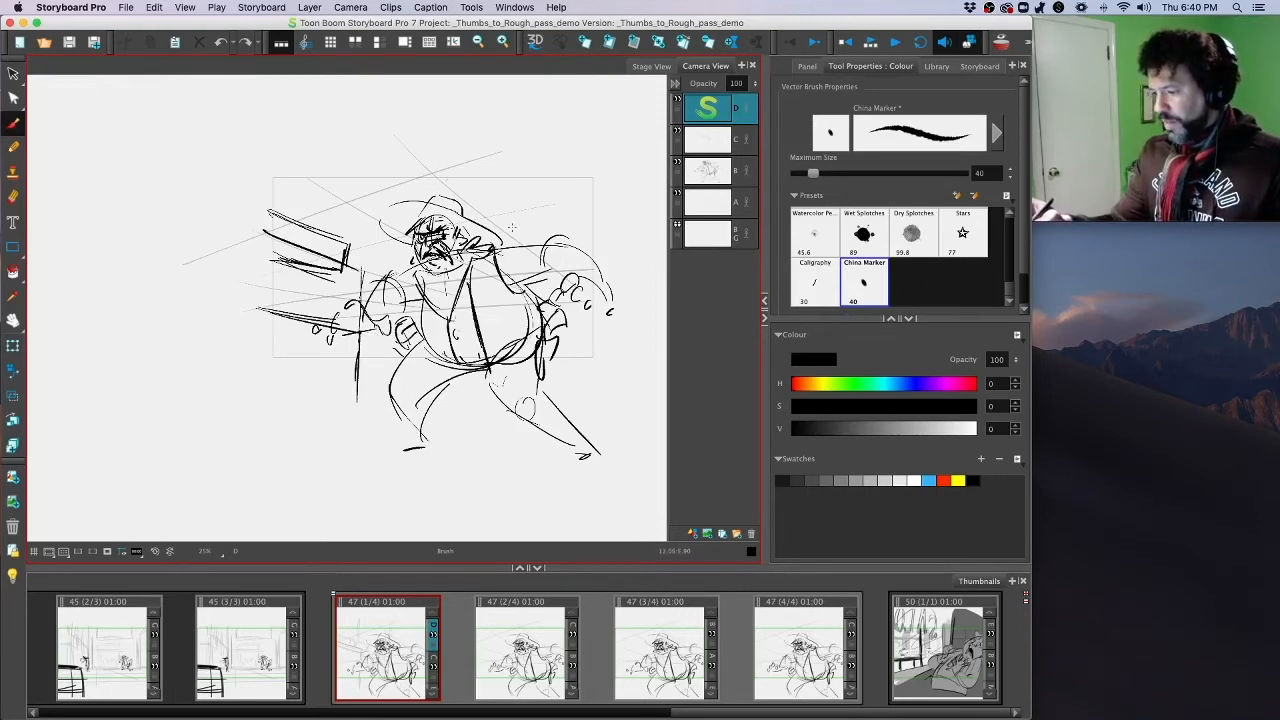
# Step: Sketch building edges on the other side of the outlaw, mask everything outside the camera frame, and darken the roof beam's lower edge
pyautogui.moveTo(511, 210); pyautogui.dragTo(513, 279)
pyautogui.moveTo(503, 219)
pyautogui.mouseDown()
pyautogui.moveTo(581, 192)
pyautogui.moveTo(576, 396)
pyautogui.mouseUp()
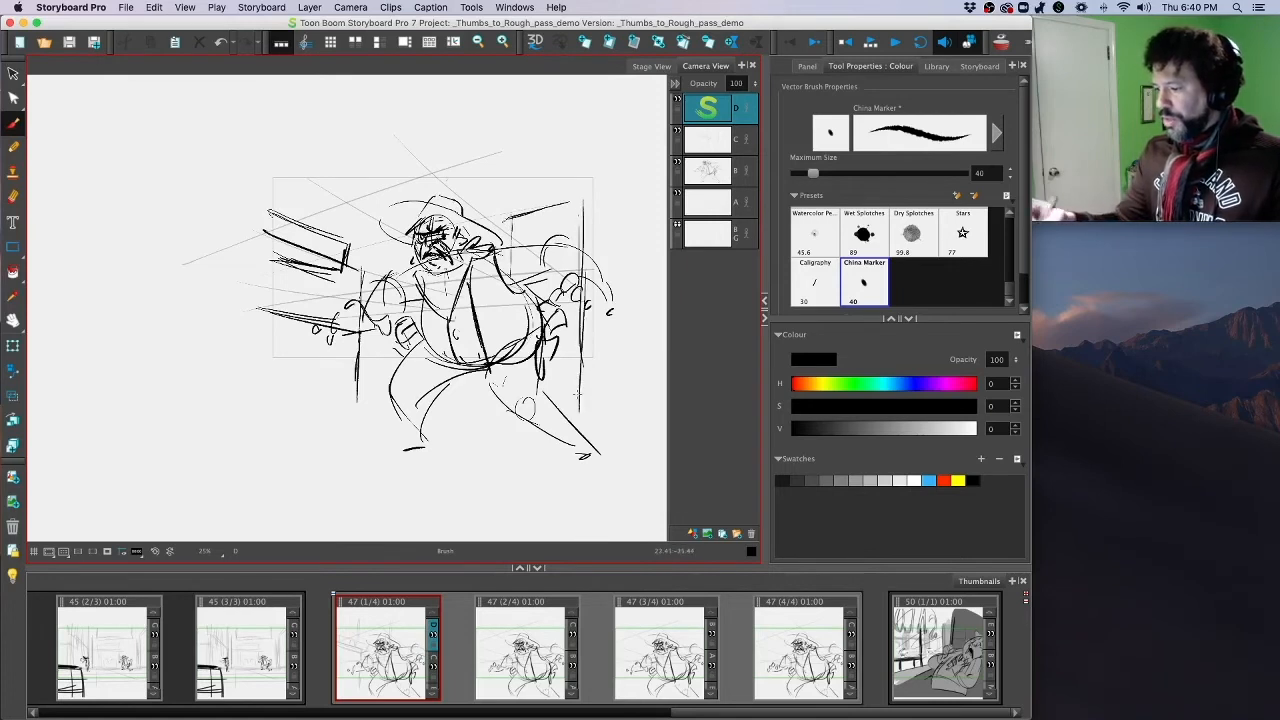
pyautogui.moveTo(639, 239); pyautogui.dragTo(648, 245)
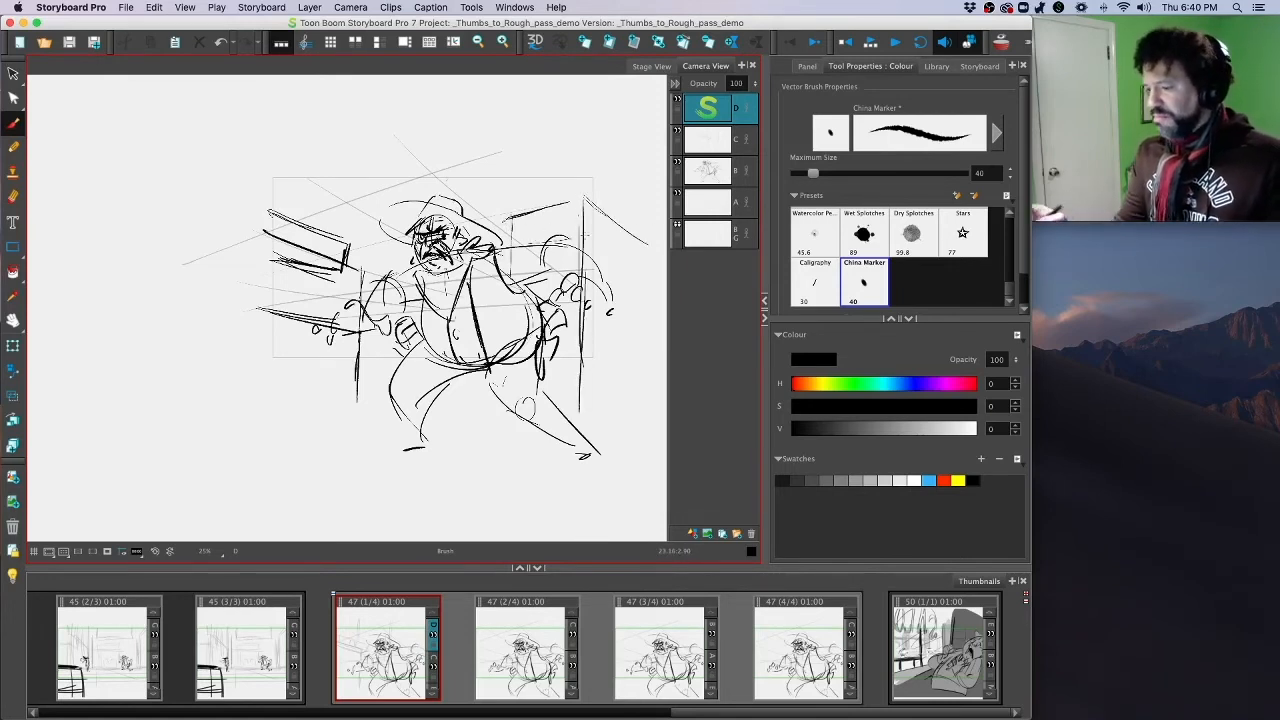
pyautogui.click(108, 550)
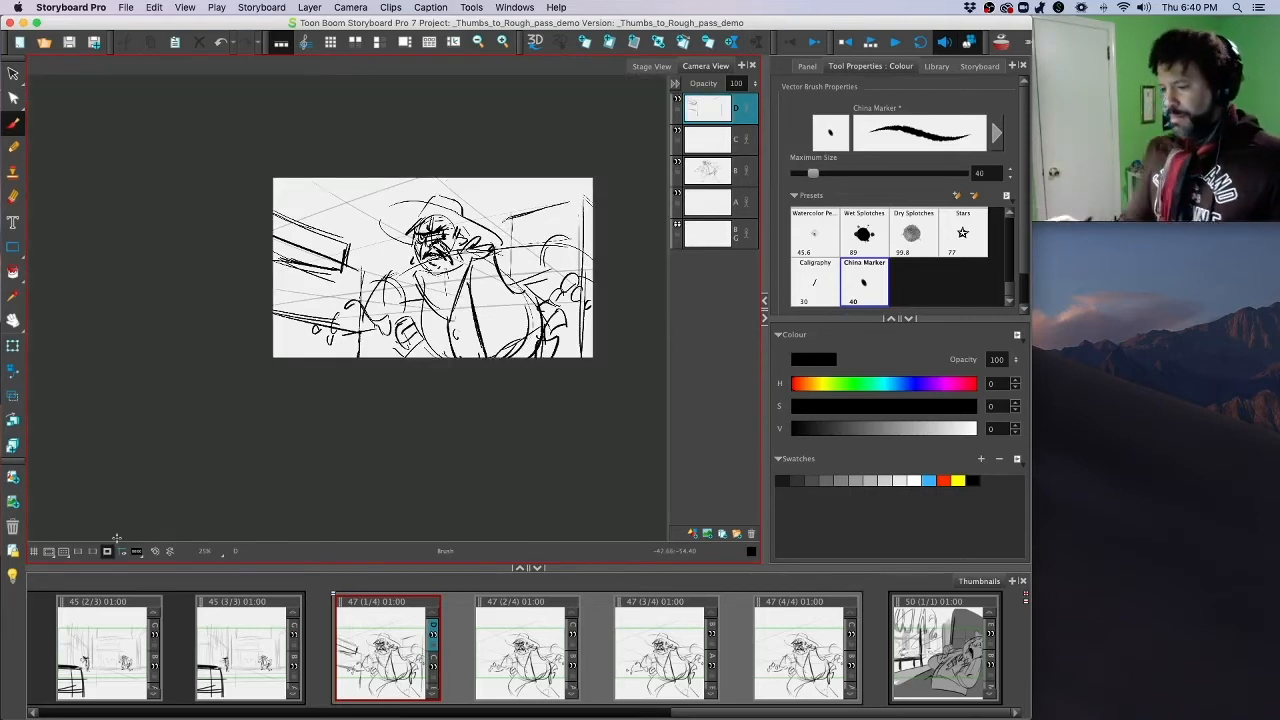
pyautogui.moveTo(271, 261); pyautogui.dragTo(350, 268)
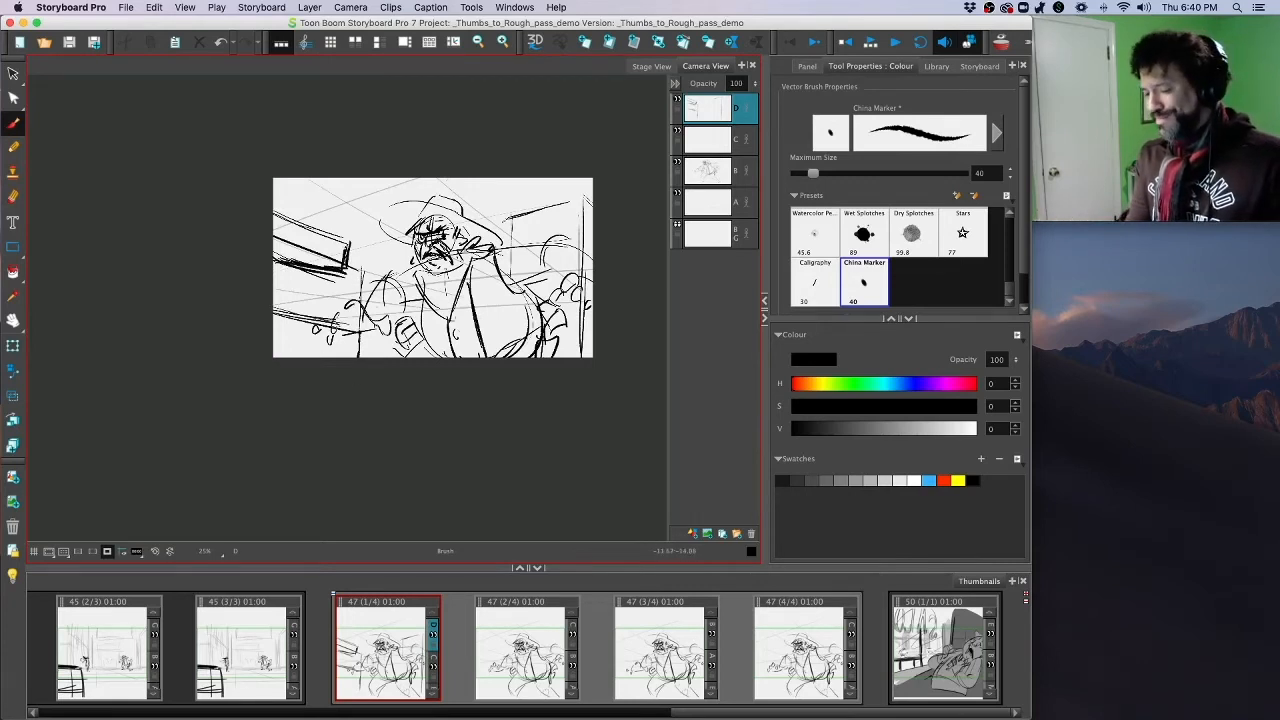
# Step: Set the opacity of layer D with the background buildings to 50
pyautogui.moveTo(746, 84); pyautogui.dragTo(719, 87)
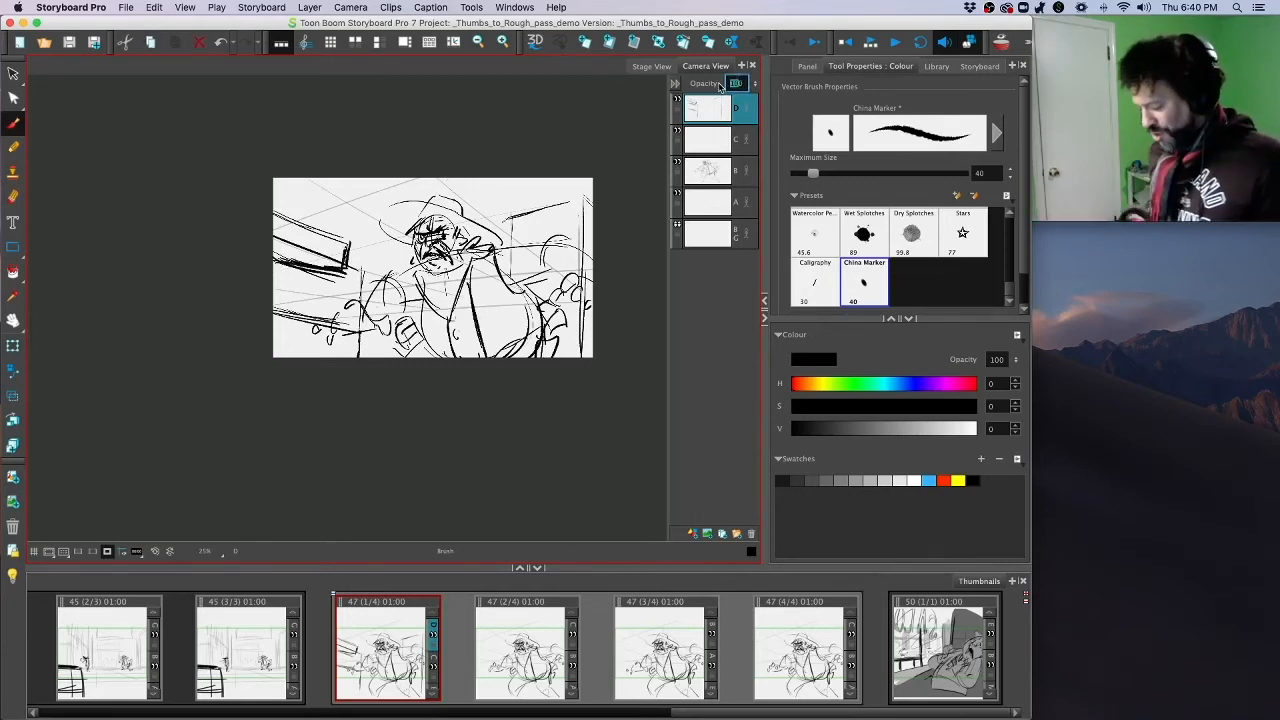
pyautogui.write('50')
pyautogui.press('Return')
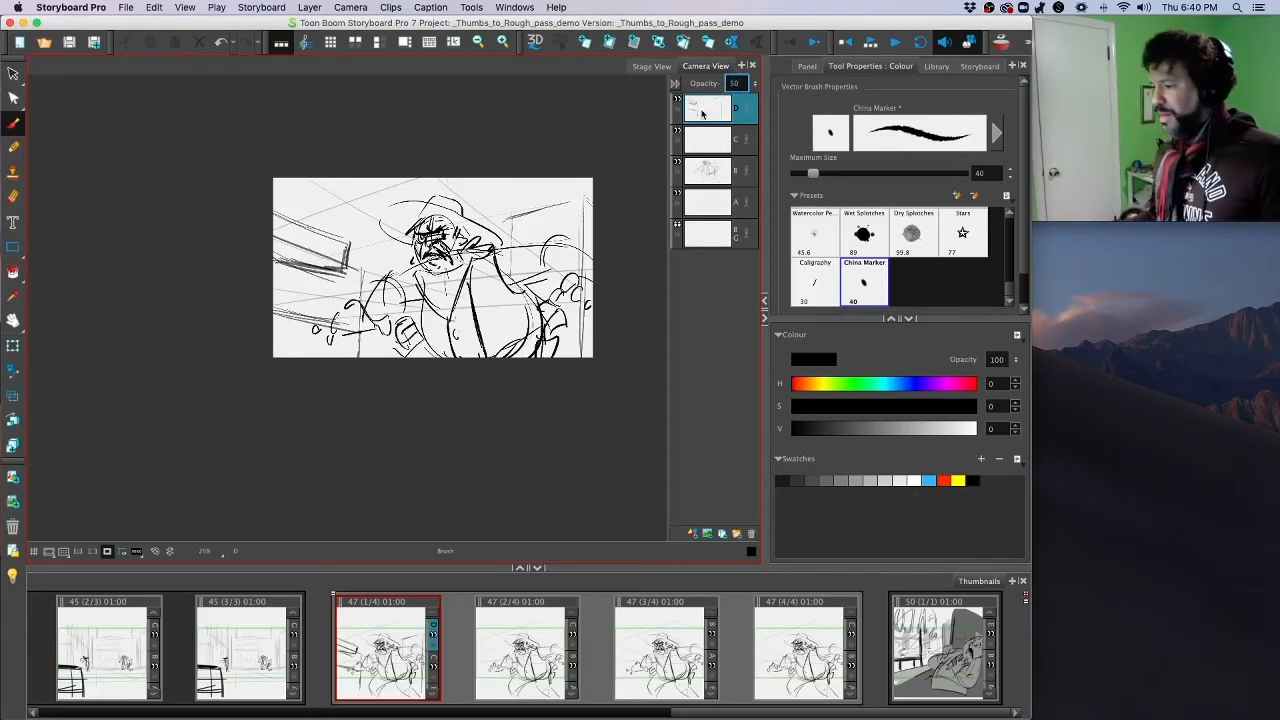
# Step: Copy the buildings layer from the first panel of shot 47 and paste it into the shot's second, third and fourth panels
pyautogui.click(13, 73)
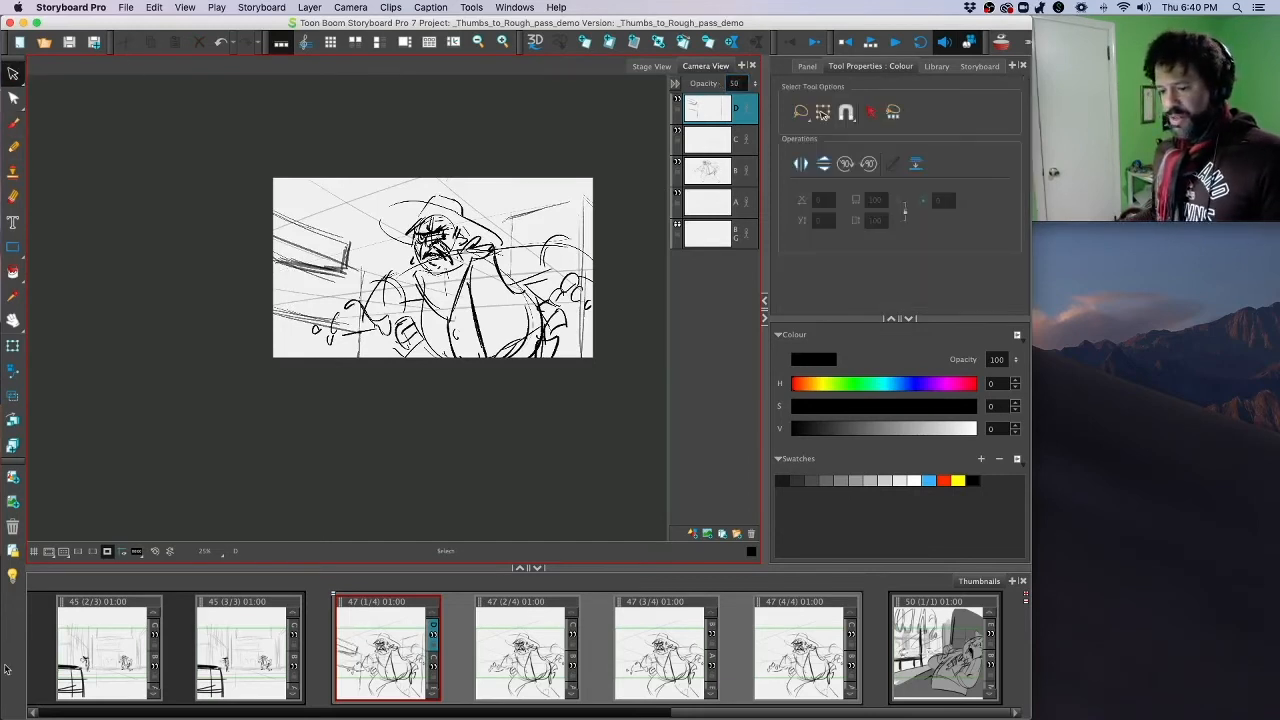
pyautogui.rightClick(715, 112)
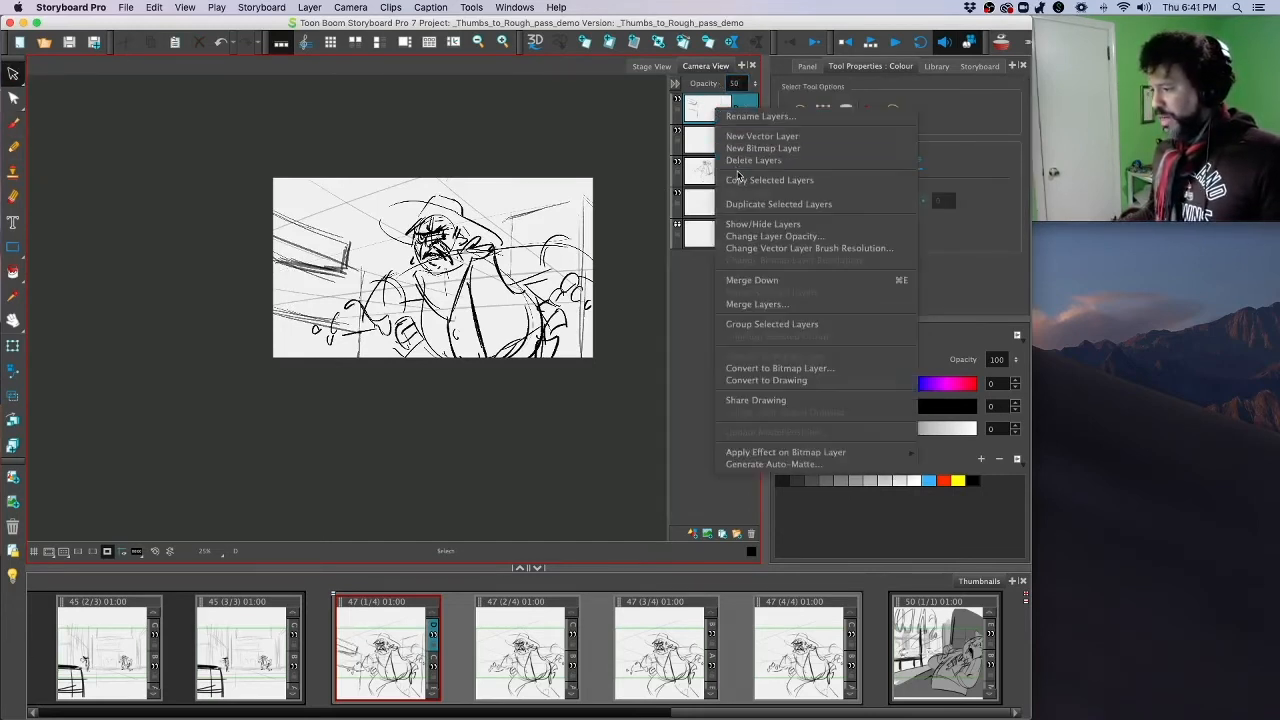
pyautogui.click(740, 178)
pyautogui.rightClick(722, 130)
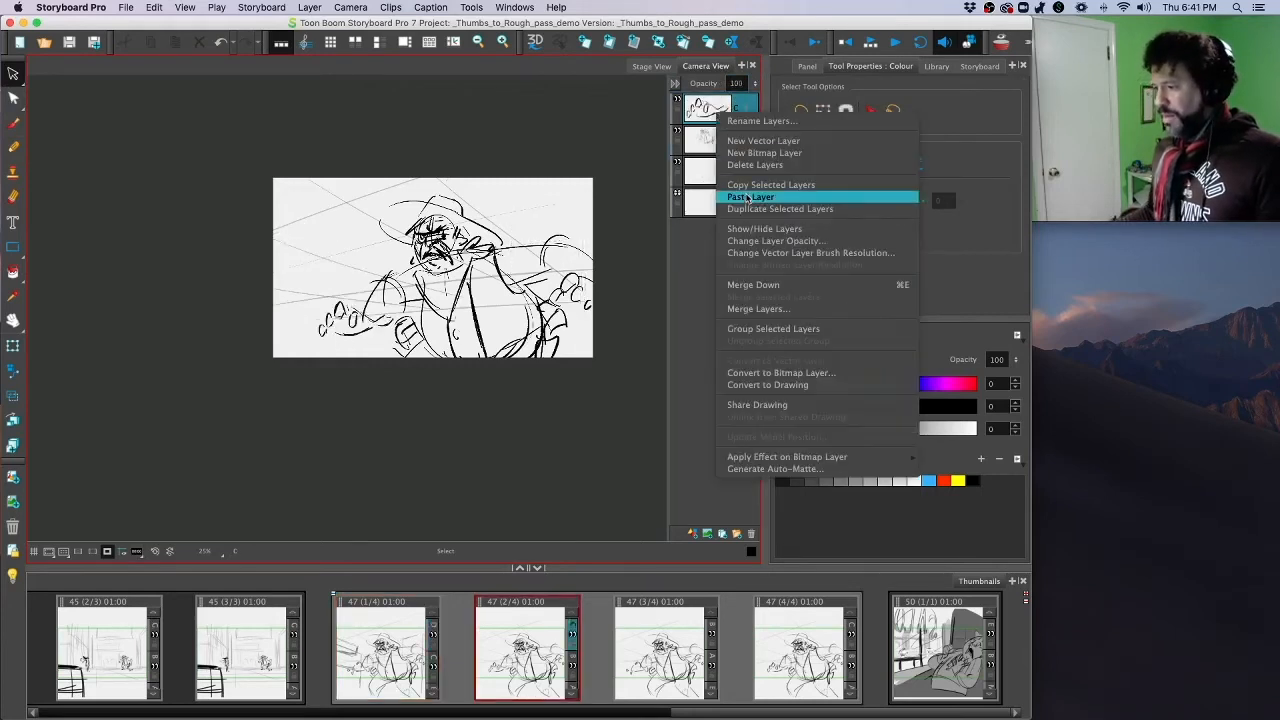
pyautogui.click(745, 196)
pyautogui.rightClick(716, 116)
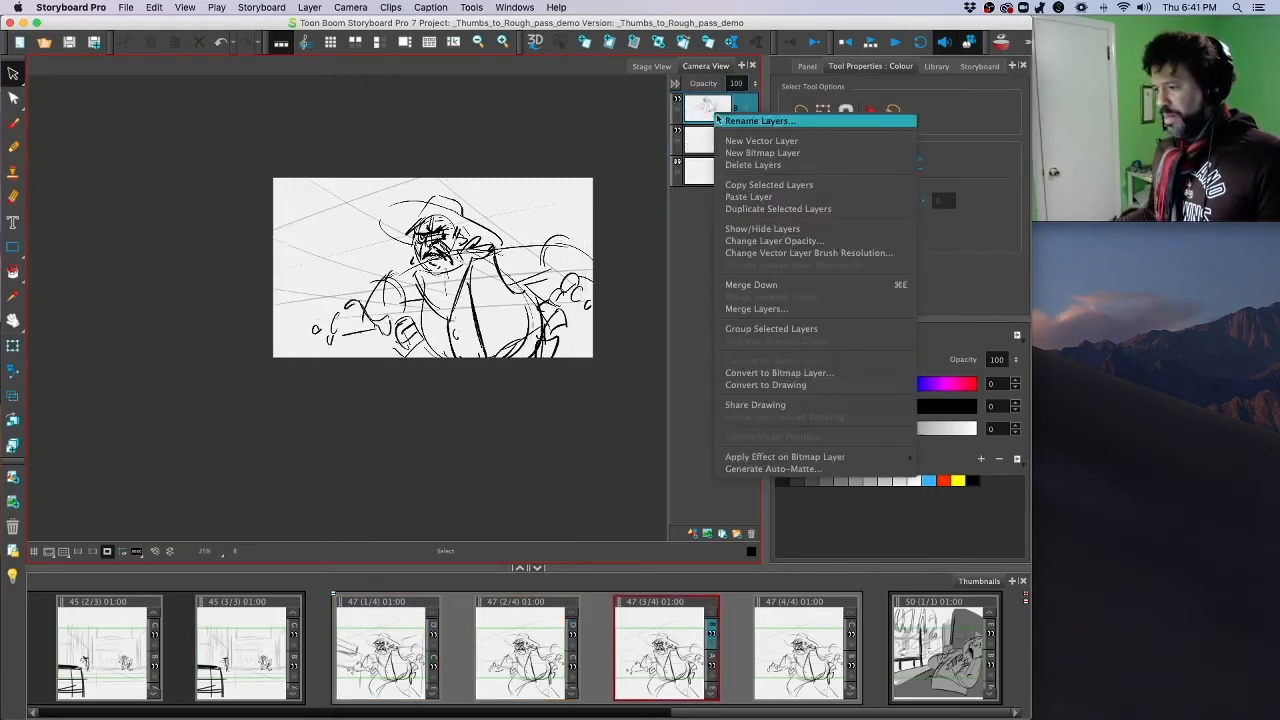
pyautogui.click(739, 197)
pyautogui.press('Right')
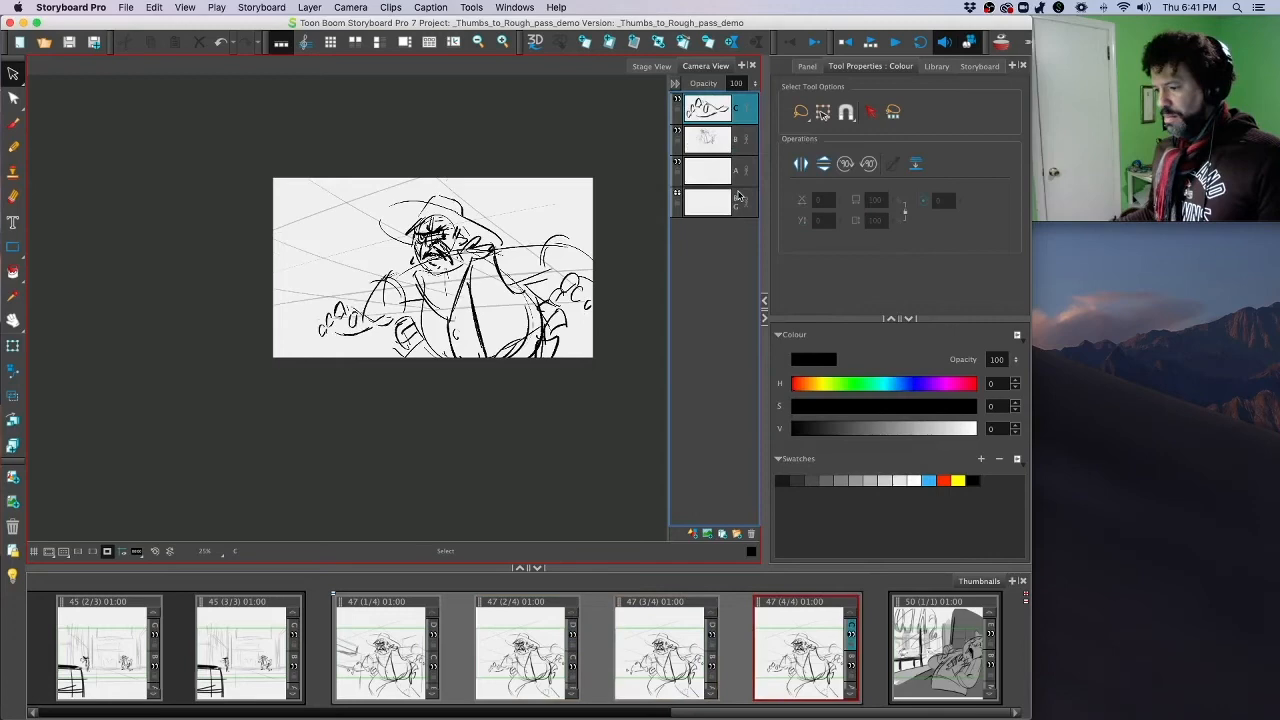
pyautogui.rightClick(710, 113)
pyautogui.click(729, 196)
# Step: Flip backward from shot 50 to the earlier shots and forward again to shot 47 to review the sequence's flow
pyautogui.press('Right')
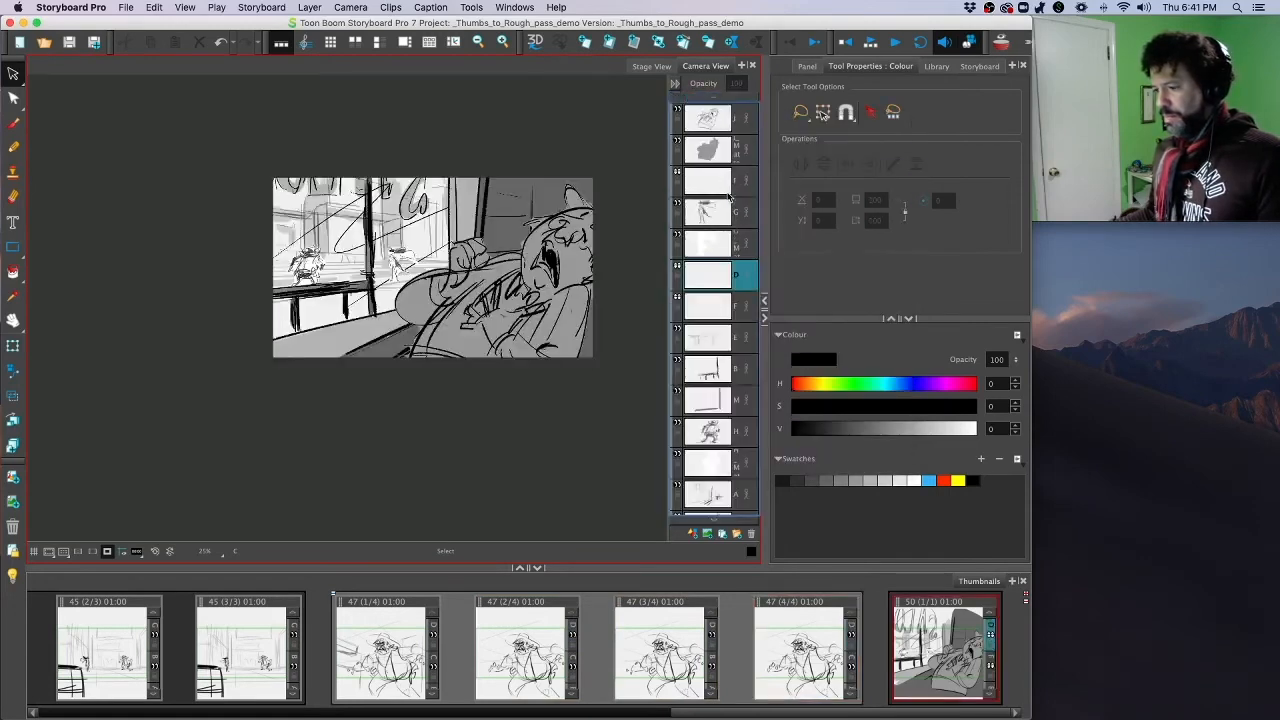
pyautogui.press('Left')
pyautogui.press('Left')
pyautogui.press('Left')
pyautogui.press('Left')
pyautogui.press('Left')
pyautogui.press('Left')
pyautogui.press('Left')
pyautogui.press('Left')
pyautogui.press('Left')
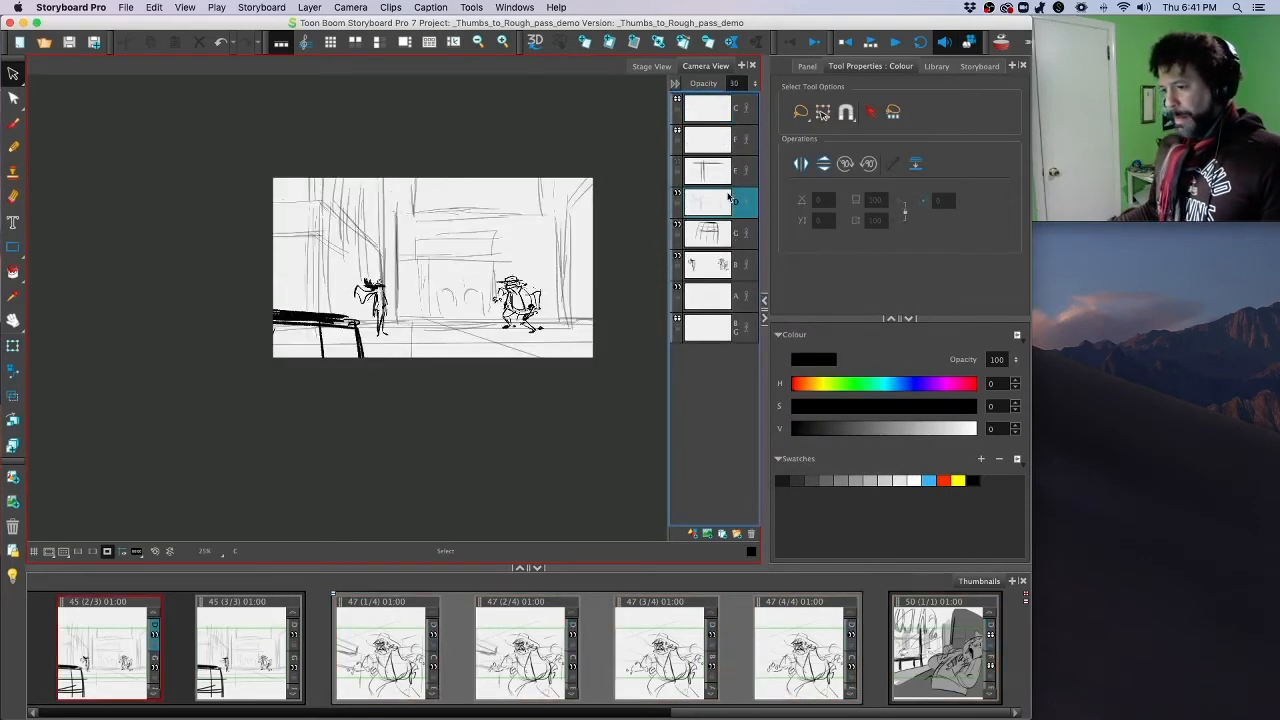
pyautogui.press('Left')
pyautogui.press('Left')
pyautogui.press('Left')
pyautogui.press('Left')
pyautogui.press('Right')
pyautogui.press('Right')
pyautogui.press('Right')
pyautogui.press('Right')
pyautogui.press('Right')
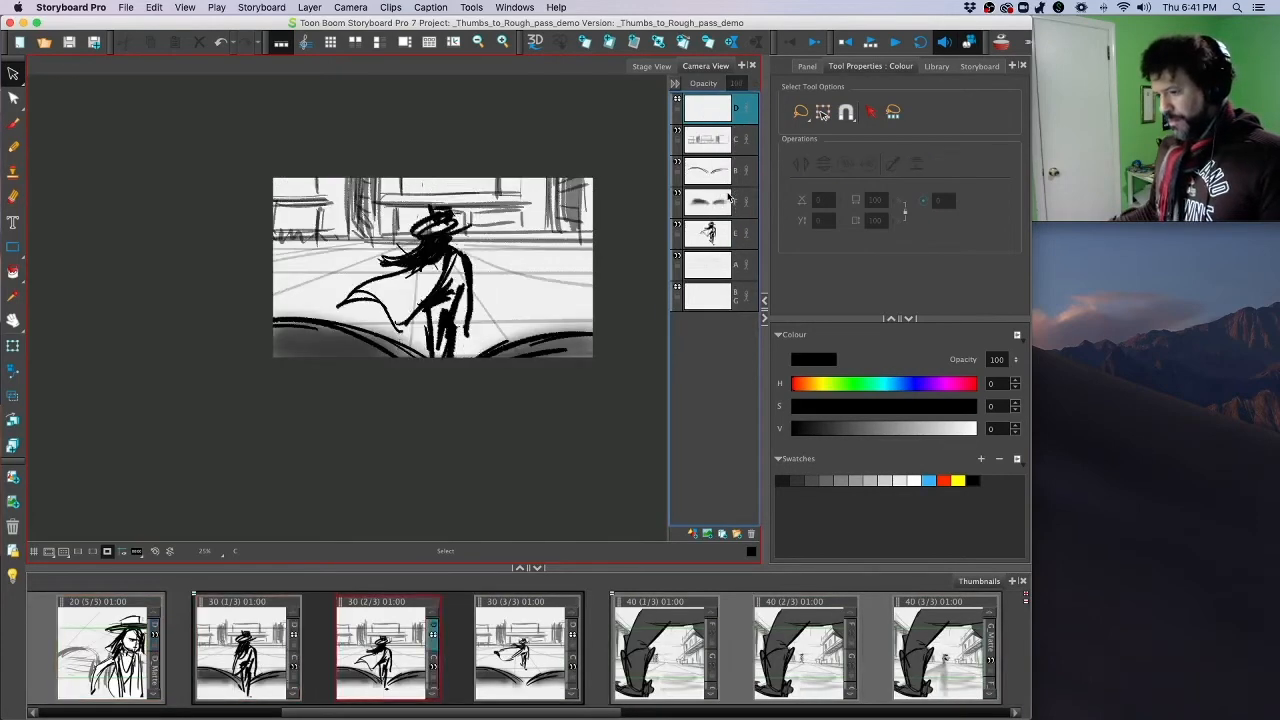
pyautogui.press('Right')
pyautogui.press('Right')
pyautogui.press('Right')
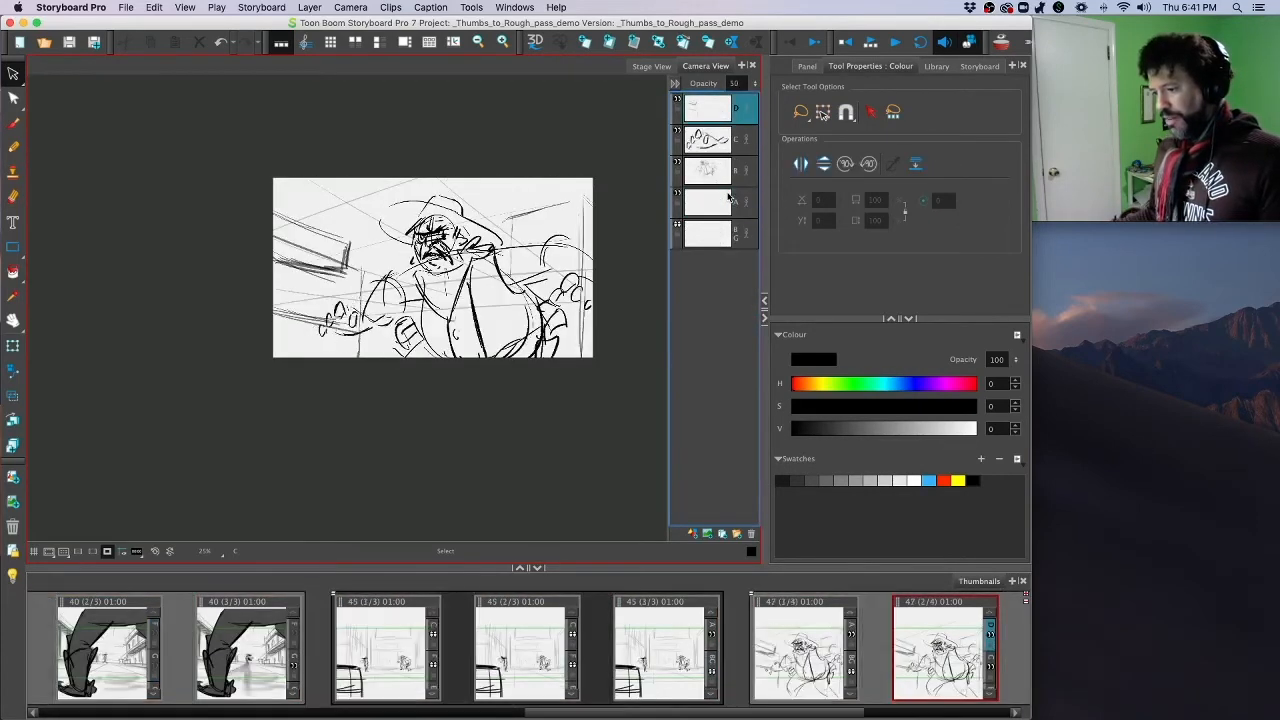
pyautogui.press('Right')
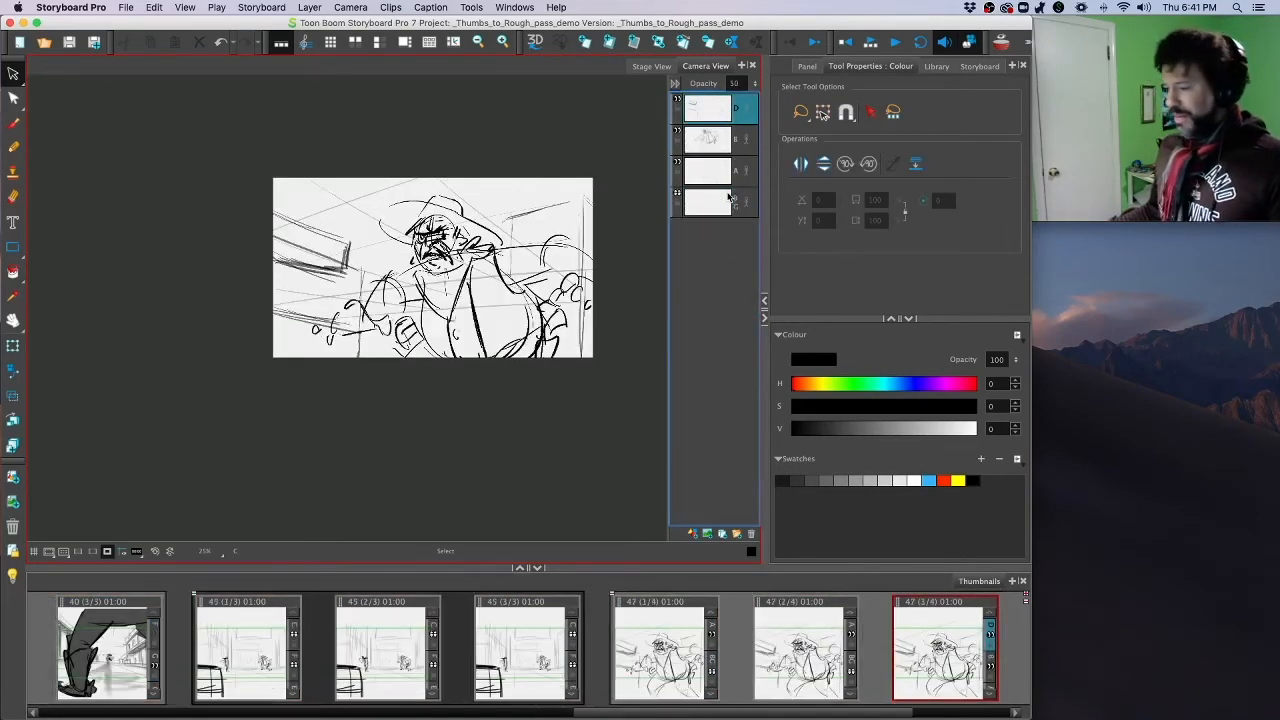
# Step: Add a new scene between the last panel of shot 47 and shot 50
pyautogui.click(926, 700)
pyautogui.hscroll(5, 900, 680)
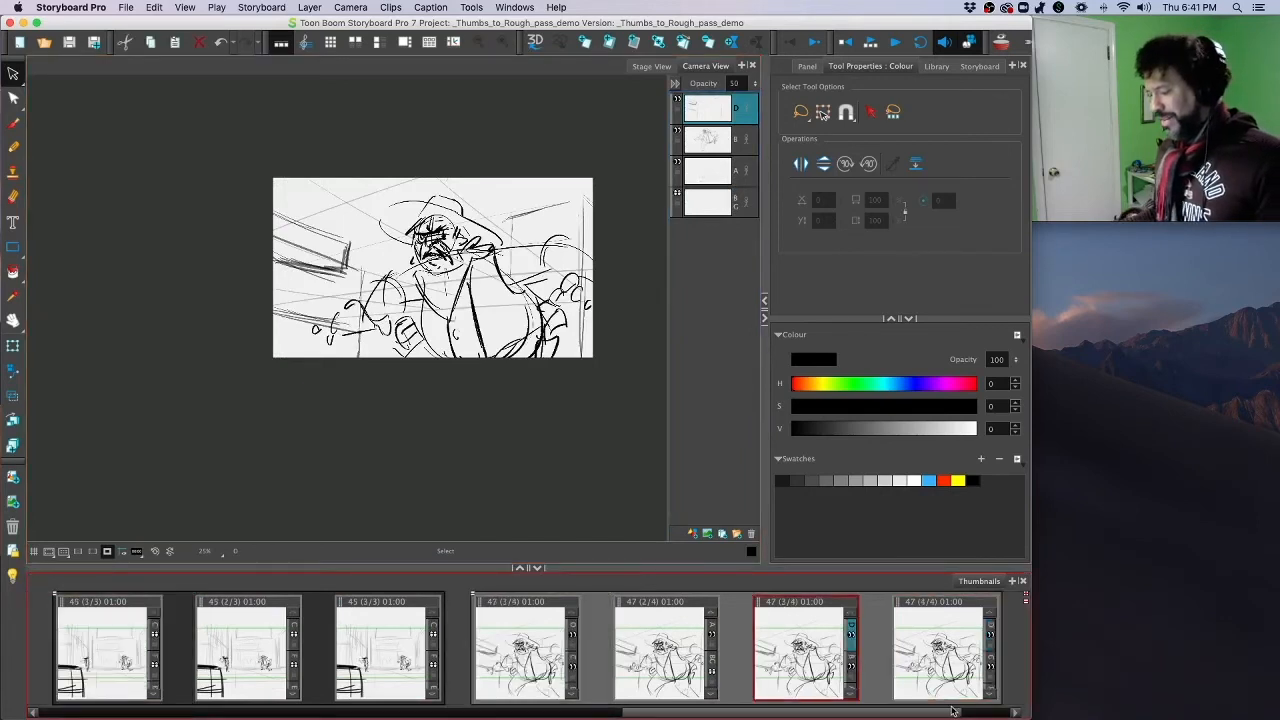
pyautogui.rightClick(816, 612)
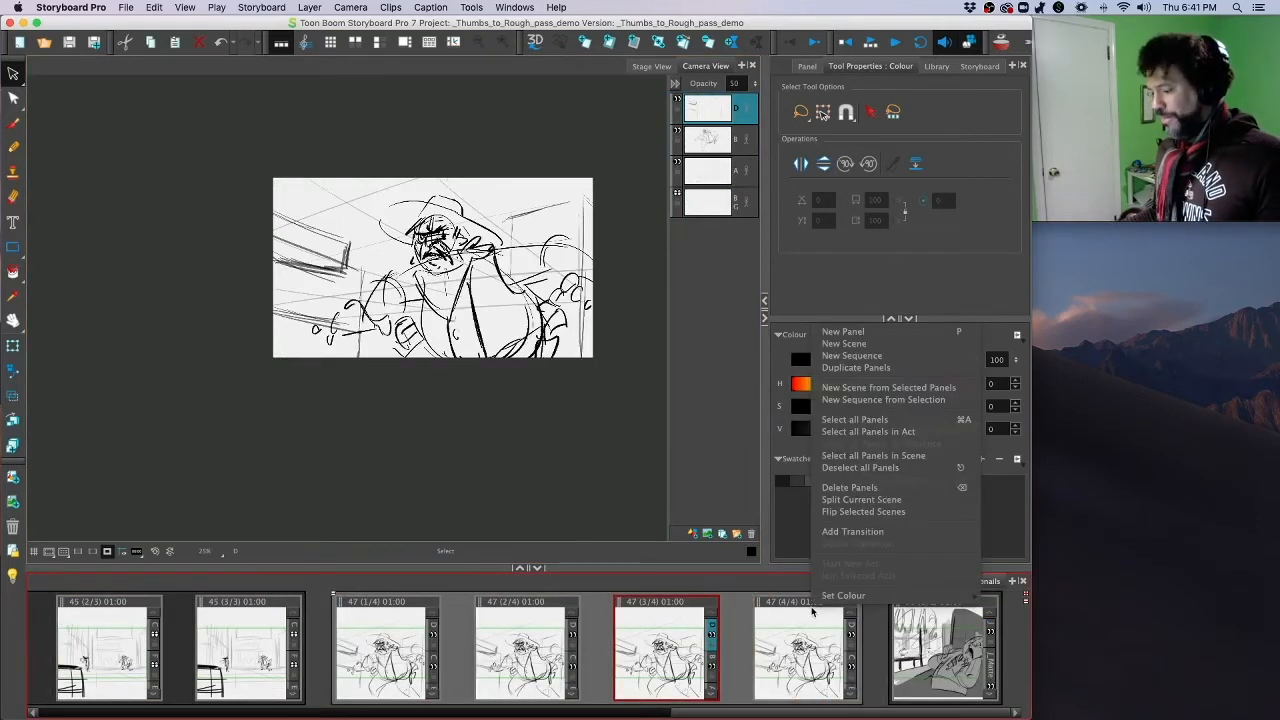
pyautogui.click(858, 345)
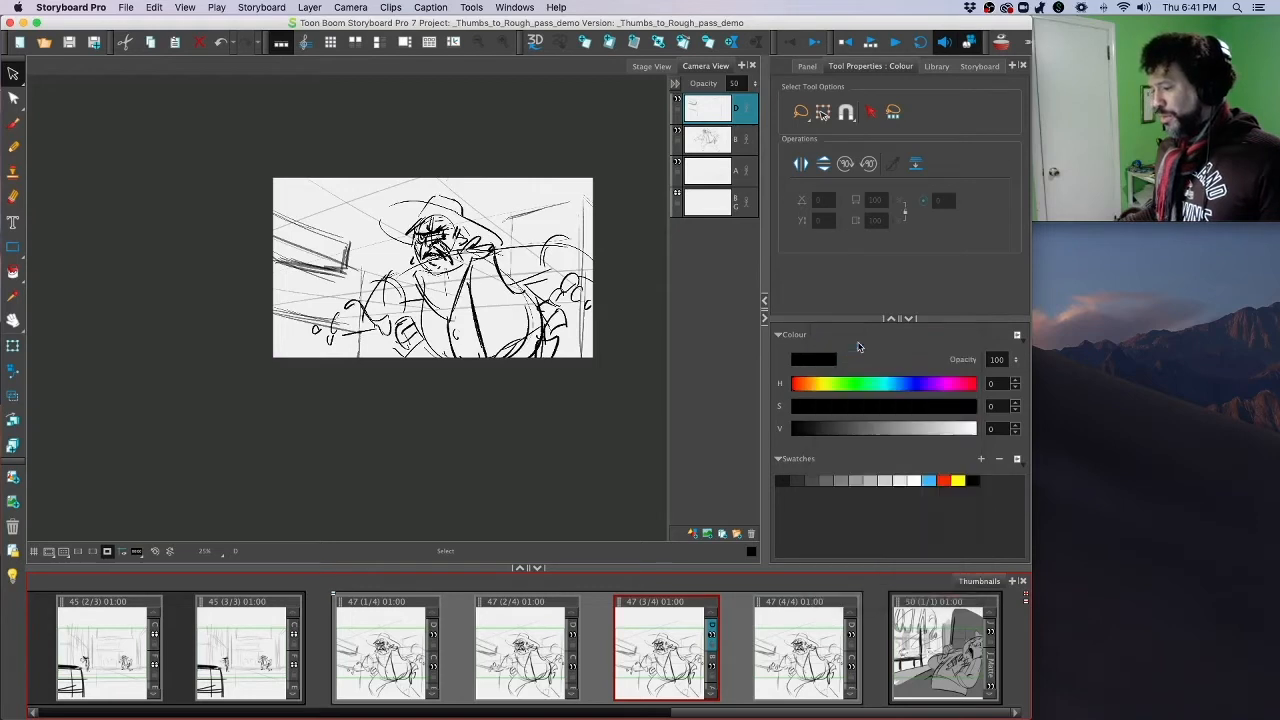
# Step: Unmask the area outside the camera frame and sketch two crossing sets of perspective guide lines on layer A of shot 48
pyautogui.click(22, 122)
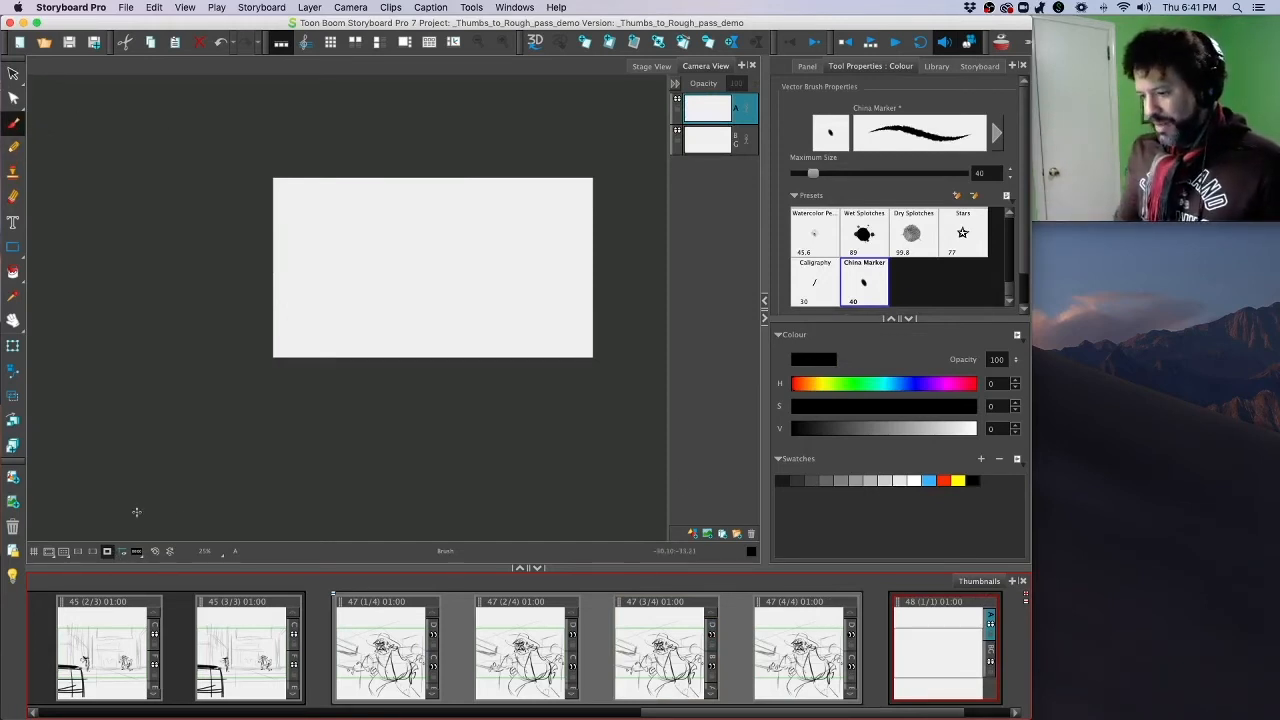
pyautogui.click(108, 537)
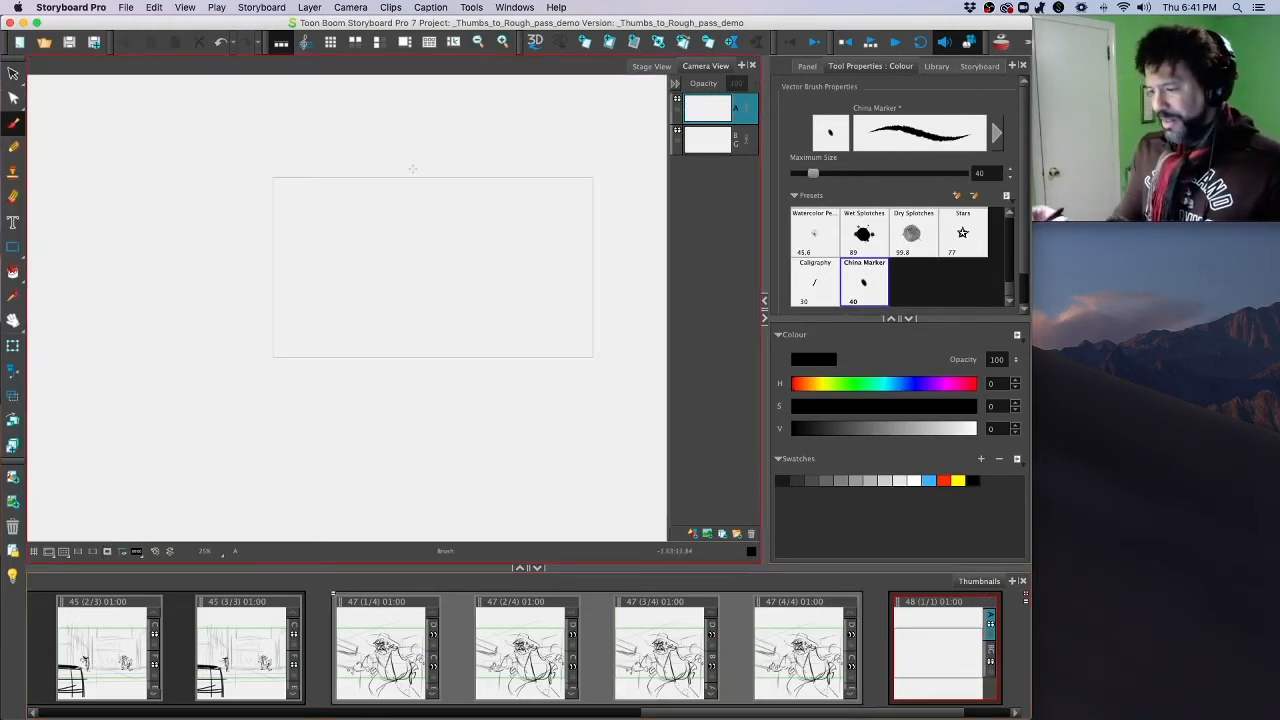
pyautogui.moveTo(316, 101); pyautogui.dragTo(644, 318)
pyautogui.moveTo(212, 178); pyautogui.dragTo(610, 343)
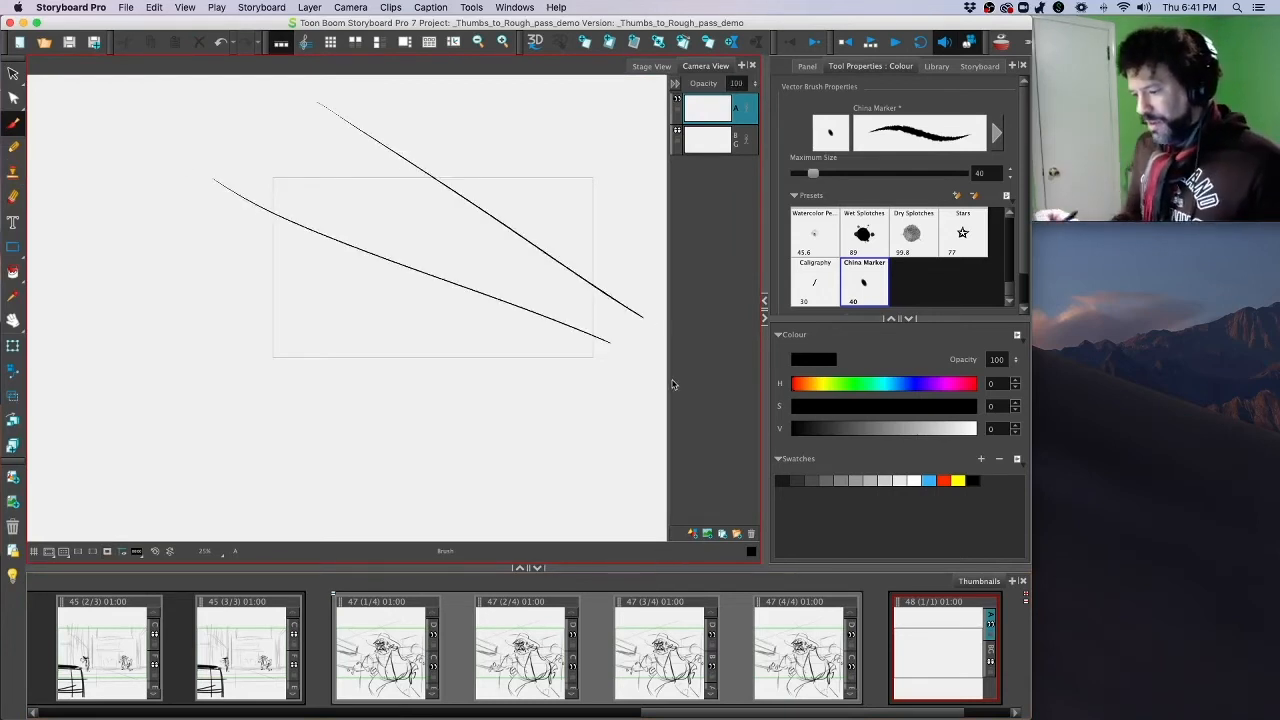
pyautogui.moveTo(206, 272); pyautogui.dragTo(520, 354)
pyautogui.moveTo(154, 350); pyautogui.dragTo(513, 371)
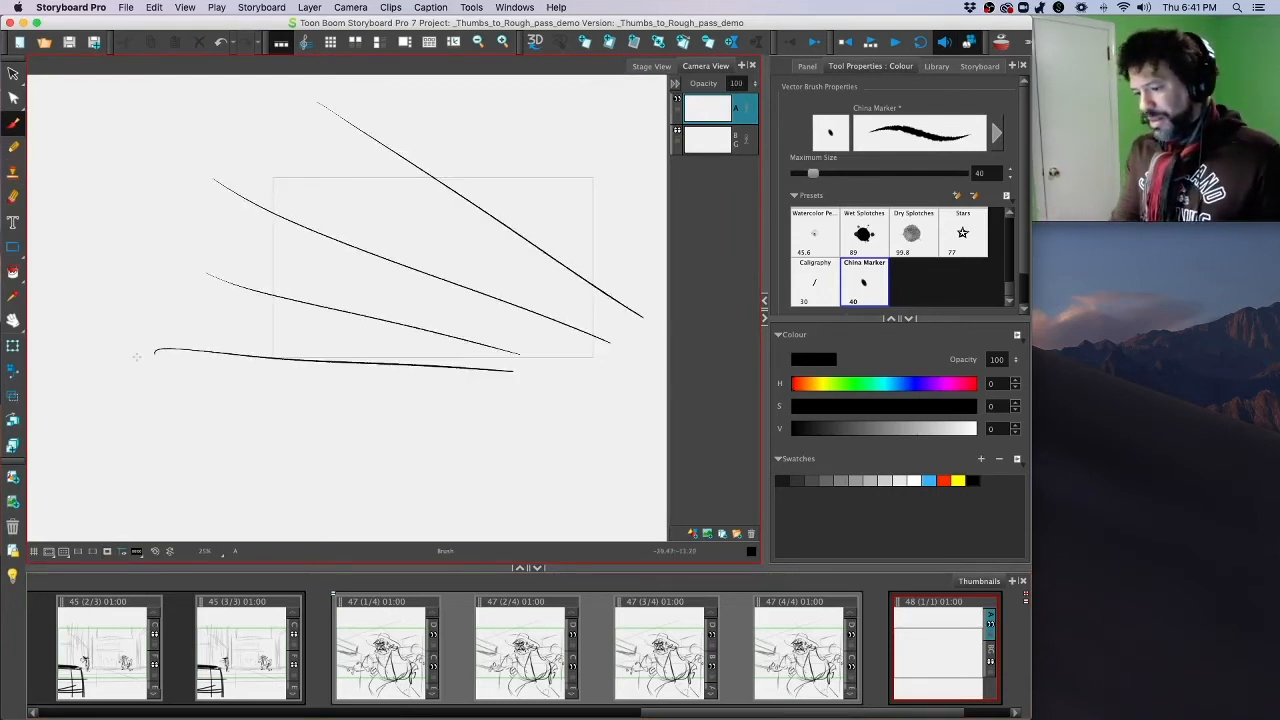
pyautogui.moveTo(135, 371); pyautogui.dragTo(409, 111)
pyautogui.moveTo(146, 413); pyautogui.dragTo(496, 193)
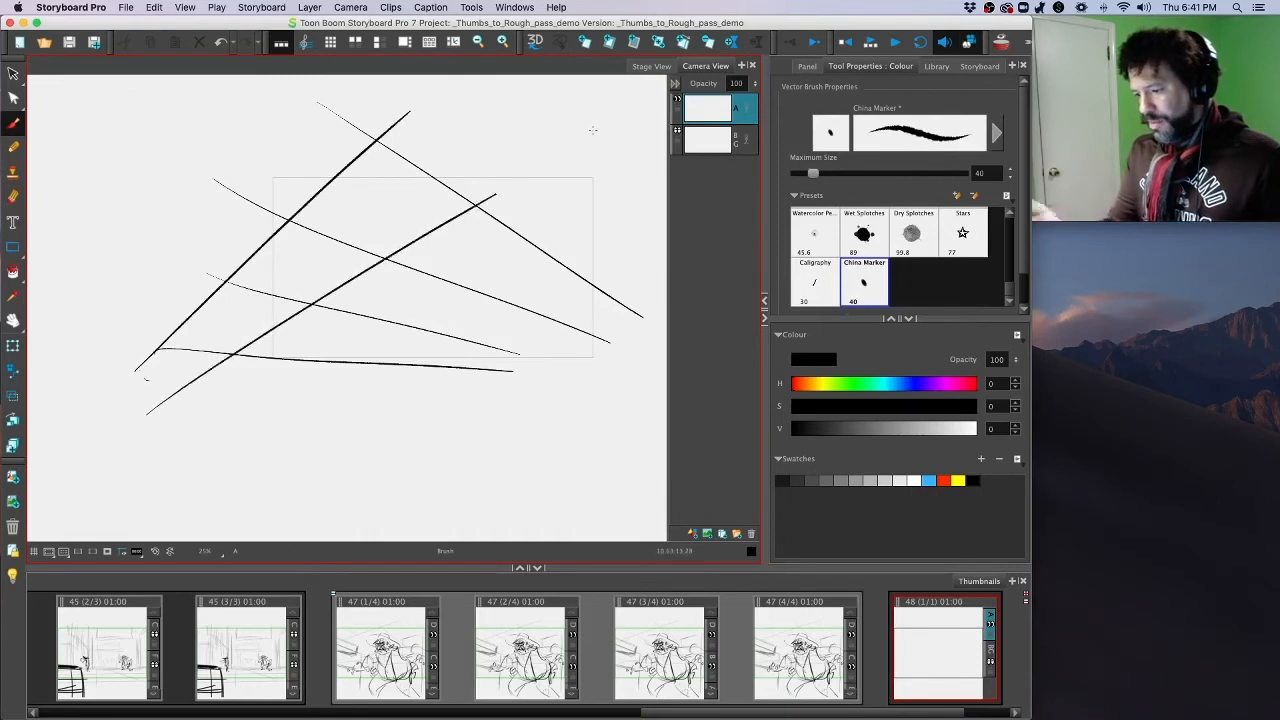
pyautogui.moveTo(196, 404); pyautogui.dragTo(557, 271)
pyautogui.moveTo(261, 391); pyautogui.dragTo(570, 324)
pyautogui.moveTo(330, 420); pyautogui.dragTo(645, 352)
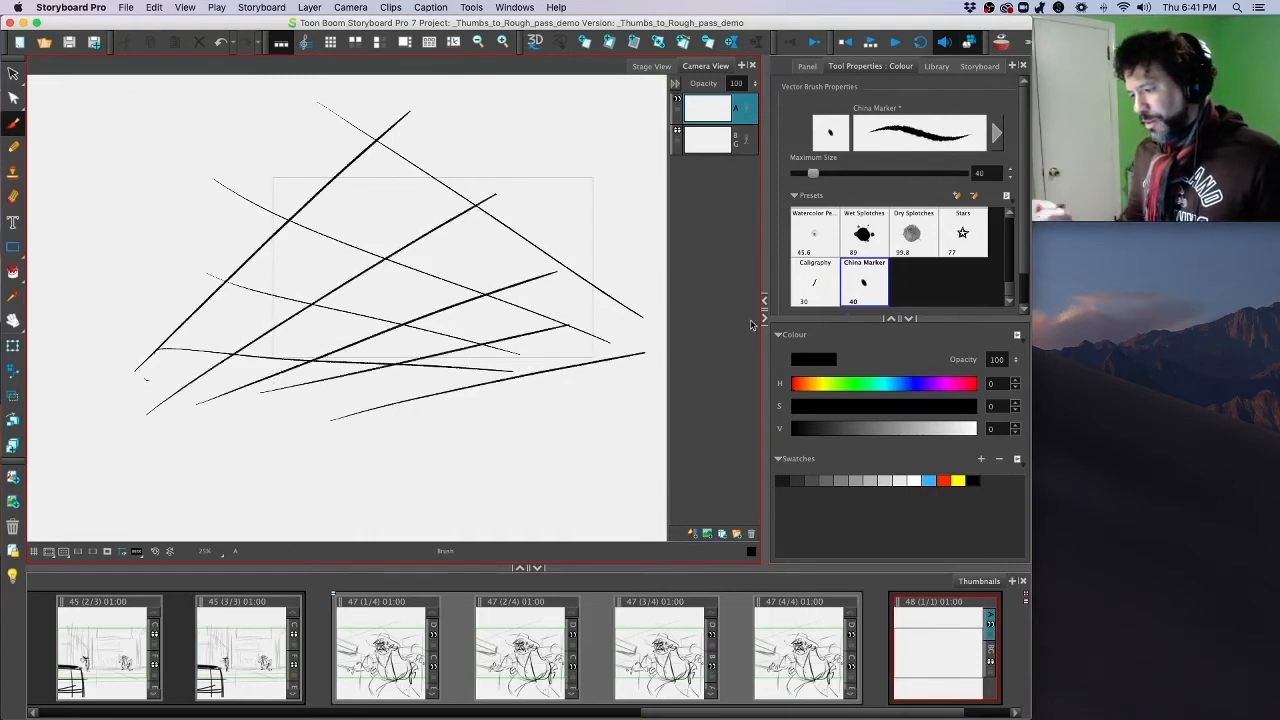
# Step: Set the opacity of the perspective guide layer to 20
pyautogui.write('30')
pyautogui.press('Return')
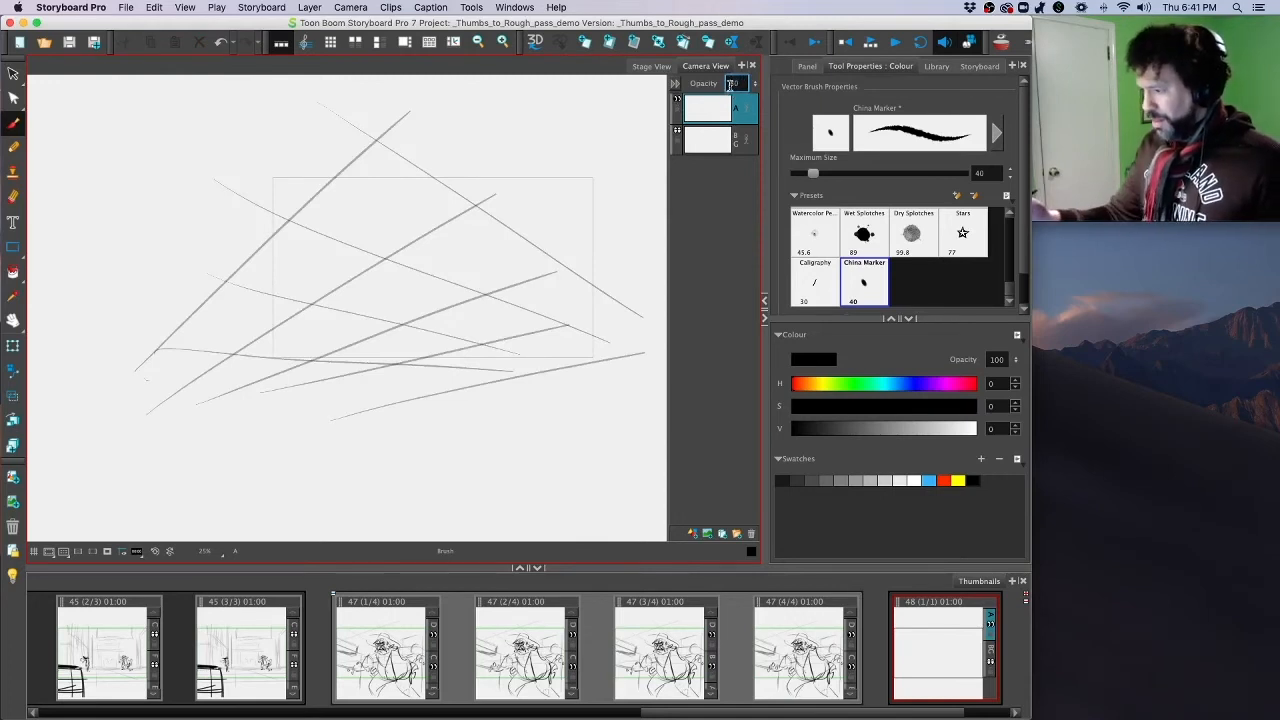
pyautogui.click(728, 106)
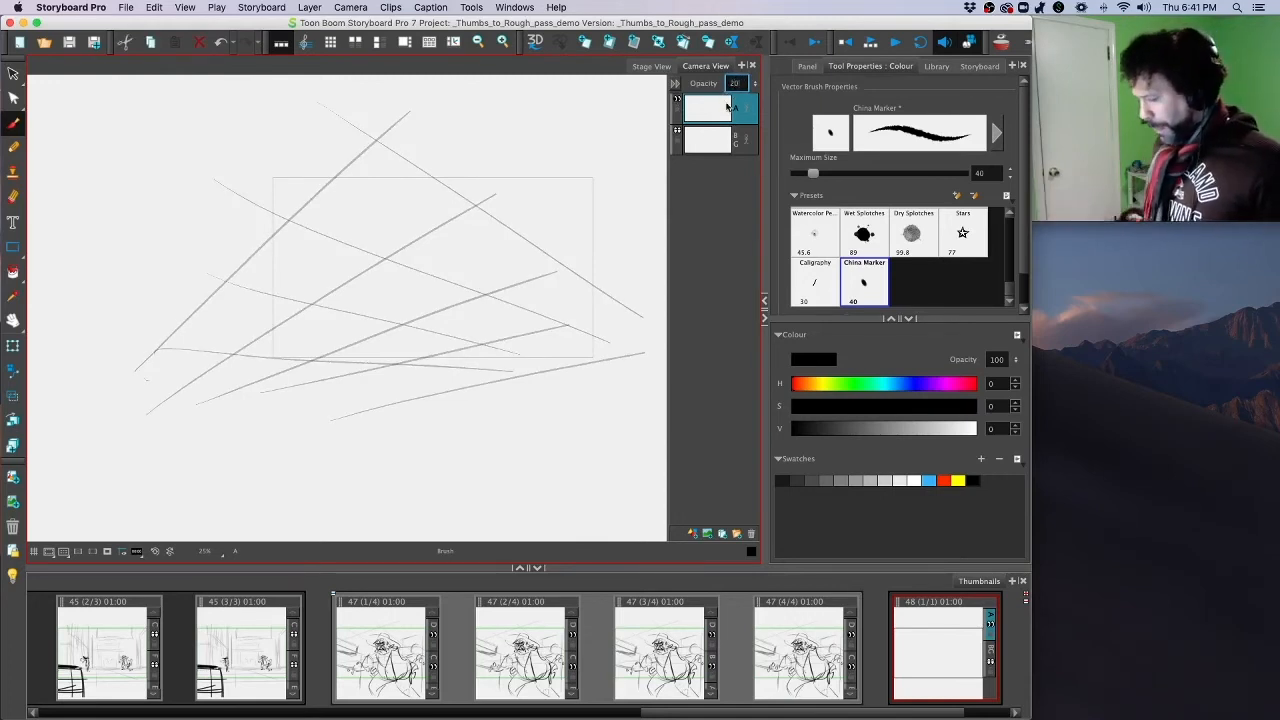
# Step: Add a layer above the guides and rough in a tilted head with its outline, centre line and facial features
pyautogui.click(705, 531)
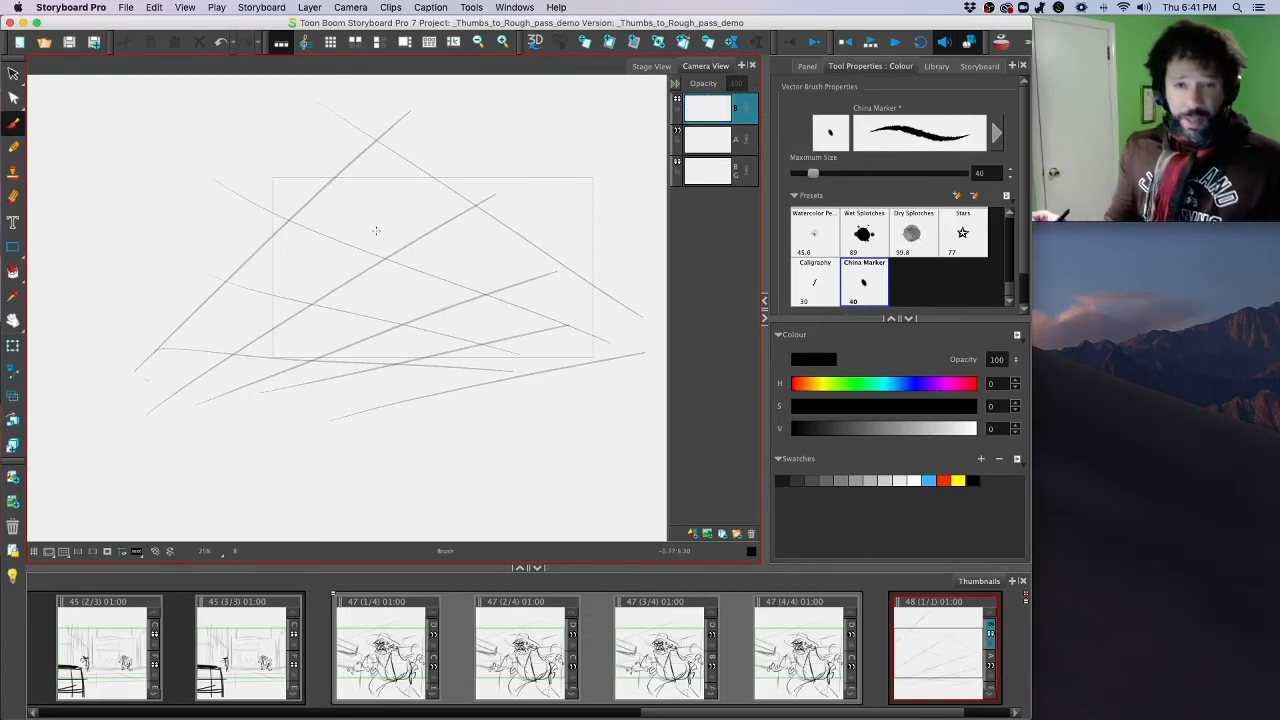
pyautogui.moveTo(386, 216)
pyautogui.mouseDown()
pyautogui.moveTo(372, 290)
pyautogui.moveTo(362, 232)
pyautogui.moveTo(438, 204)
pyautogui.mouseUp()
pyautogui.press('super+z')
pyautogui.moveTo(481, 259); pyautogui.dragTo(474, 292)
pyautogui.moveTo(372, 208)
pyautogui.mouseDown()
pyautogui.moveTo(356, 278)
pyautogui.moveTo(325, 302)
pyautogui.mouseUp()
pyautogui.moveTo(443, 210)
pyautogui.mouseDown()
pyautogui.moveTo(433, 295)
pyautogui.moveTo(446, 306)
pyautogui.mouseUp()
pyautogui.moveTo(377, 272)
pyautogui.mouseDown()
pyautogui.moveTo(474, 302)
pyautogui.moveTo(414, 275)
pyautogui.moveTo(426, 260)
pyautogui.moveTo(470, 270)
pyautogui.mouseUp()
pyautogui.moveTo(474, 270); pyautogui.dragTo(481, 284)
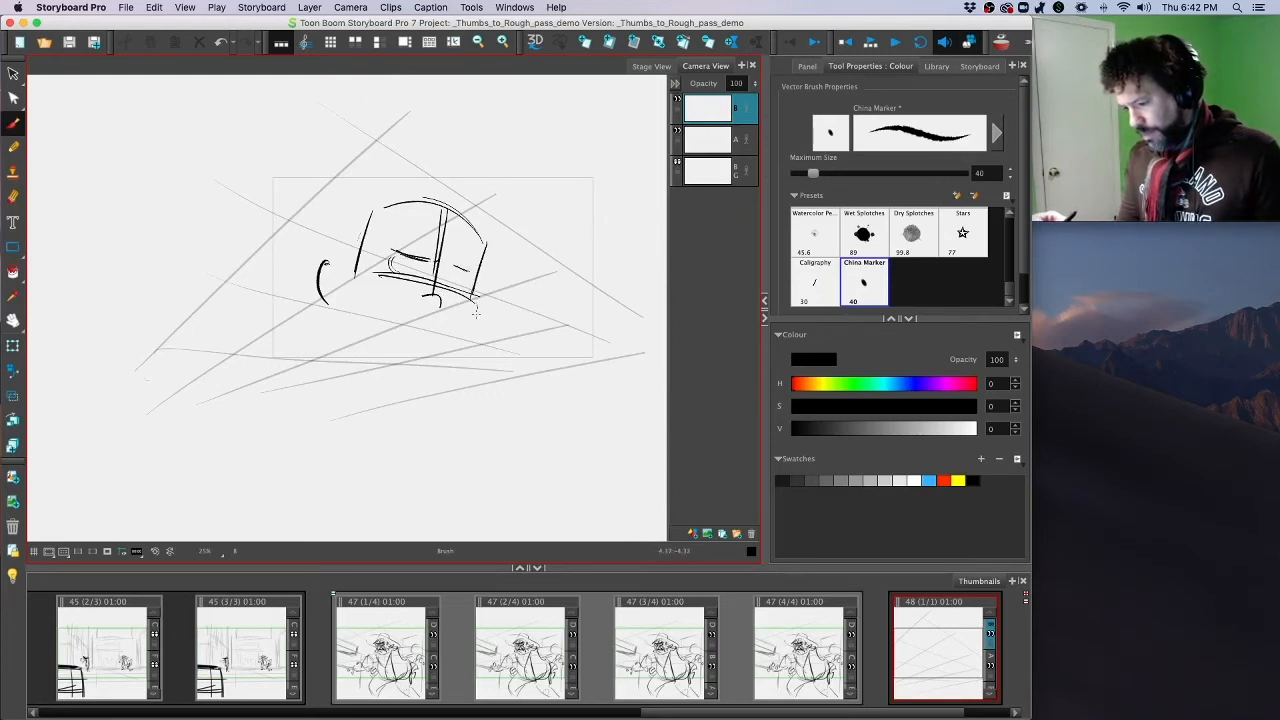
# Step: Add the ear detail, a wide hat brim arching over the head, and the outer curve of windblown hair
pyautogui.moveTo(352, 222); pyautogui.dragTo(328, 290)
pyautogui.moveTo(246, 195); pyautogui.dragTo(558, 204)
pyautogui.press('super+z')
pyautogui.moveTo(226, 210); pyautogui.dragTo(262, 204)
pyautogui.moveTo(379, 187); pyautogui.dragTo(598, 200)
pyautogui.moveTo(616, 207)
pyautogui.mouseDown()
pyautogui.moveTo(620, 228)
pyautogui.moveTo(540, 265)
pyautogui.mouseUp()
pyautogui.moveTo(340, 206); pyautogui.dragTo(155, 408)
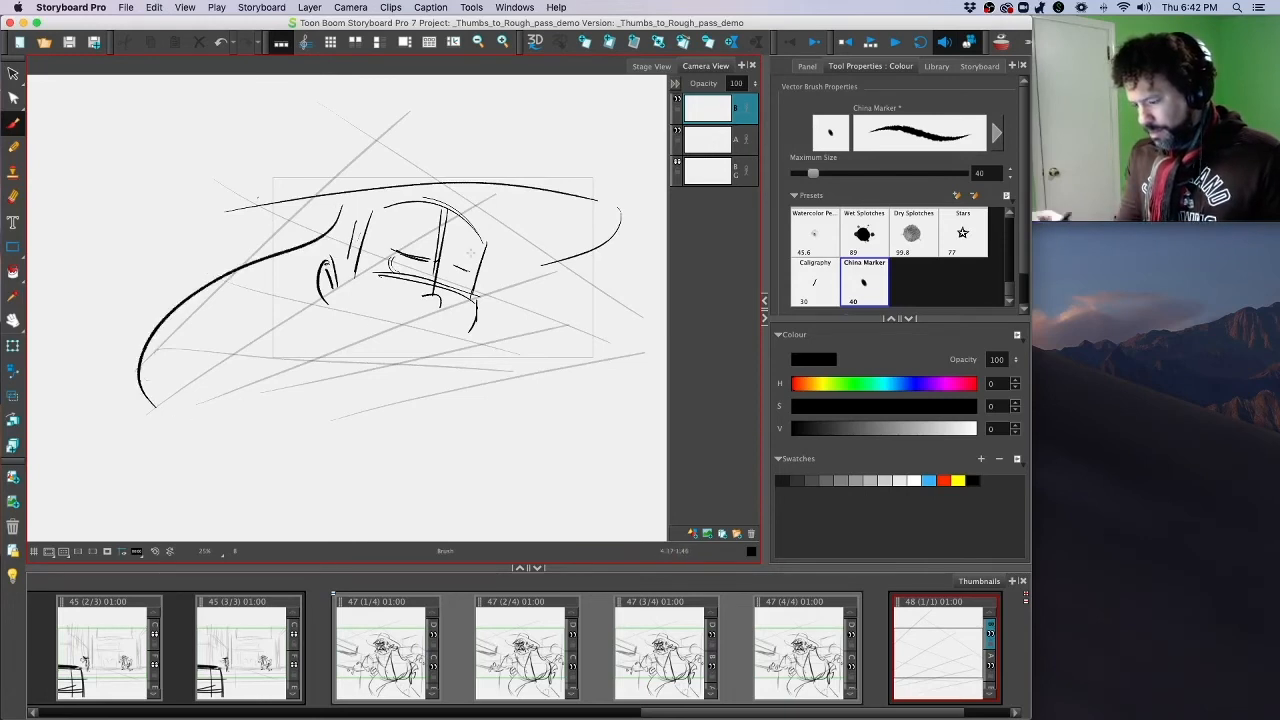
# Step: Draw the inner strands of the windblown hair, the far outline of the head, and the tapering jaw and chin
pyautogui.moveTo(424, 210); pyautogui.dragTo(250, 285)
pyautogui.moveTo(194, 322); pyautogui.dragTo(156, 380)
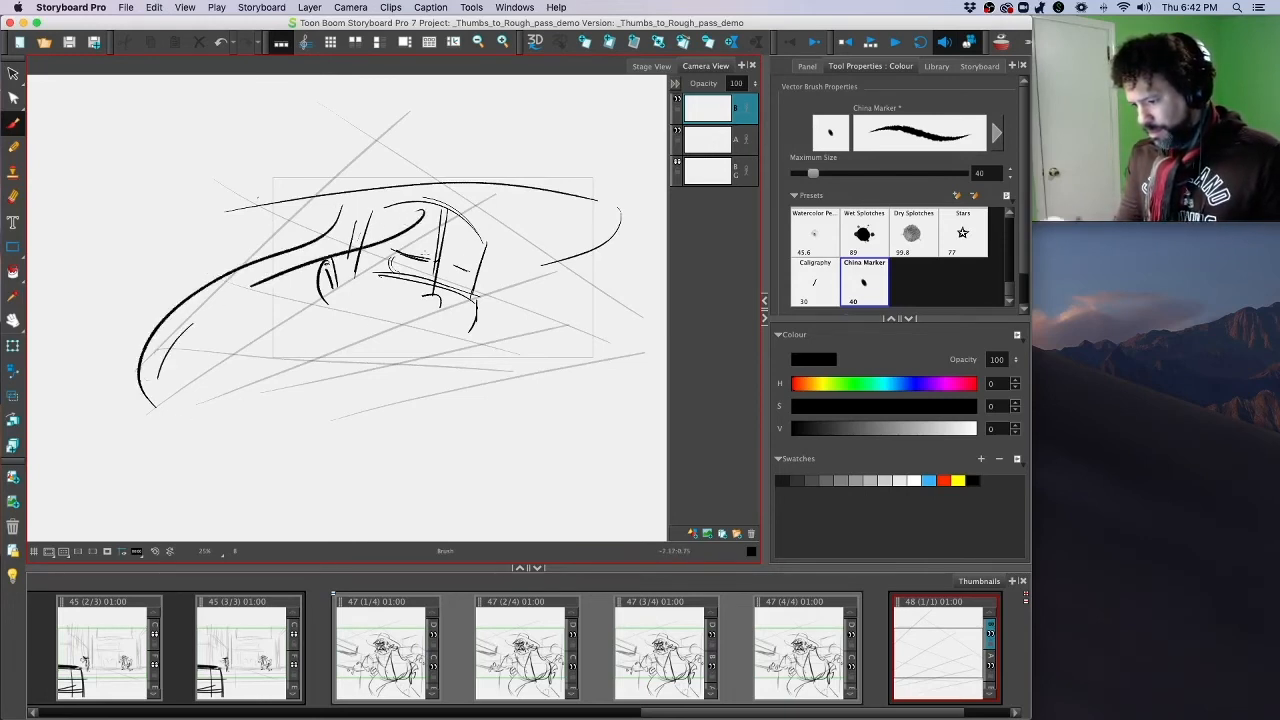
pyautogui.moveTo(430, 190)
pyautogui.mouseDown()
pyautogui.moveTo(460, 201)
pyautogui.moveTo(507, 278)
pyautogui.moveTo(386, 468)
pyautogui.mouseUp()
pyautogui.press('super+z')
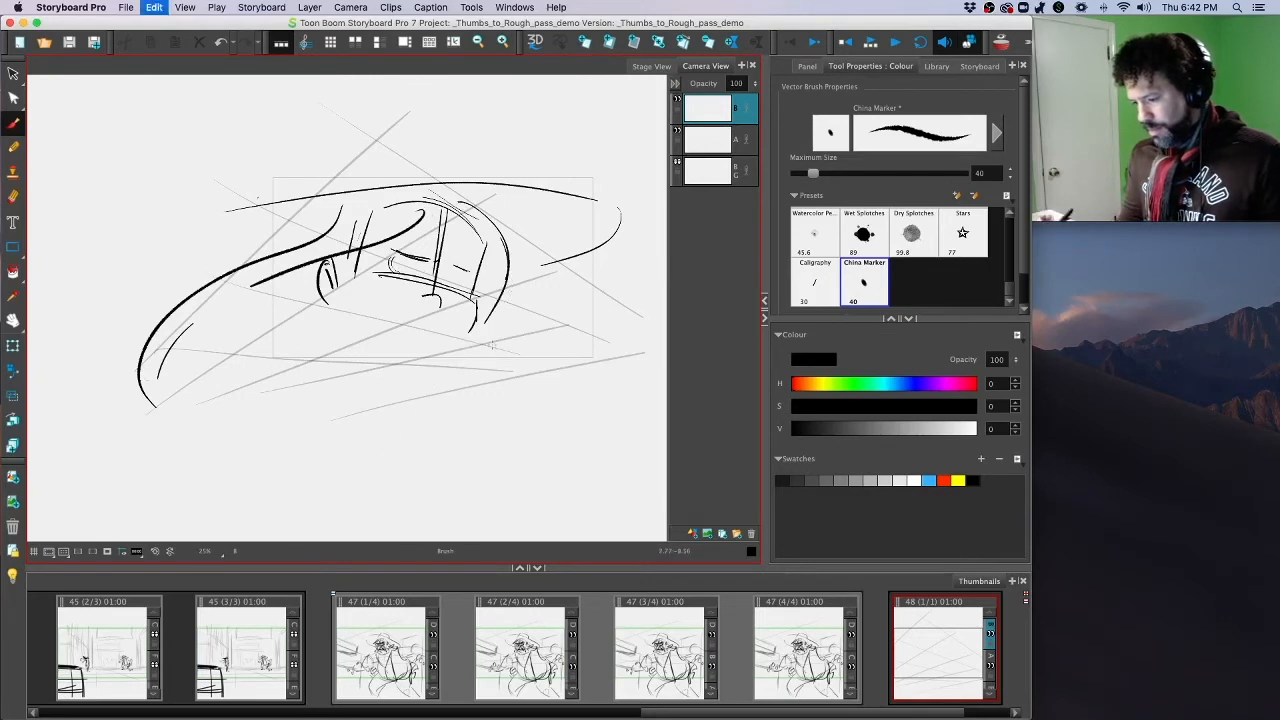
pyautogui.moveTo(349, 298)
pyautogui.mouseDown()
pyautogui.moveTo(405, 362)
pyautogui.moveTo(461, 347)
pyautogui.mouseUp()
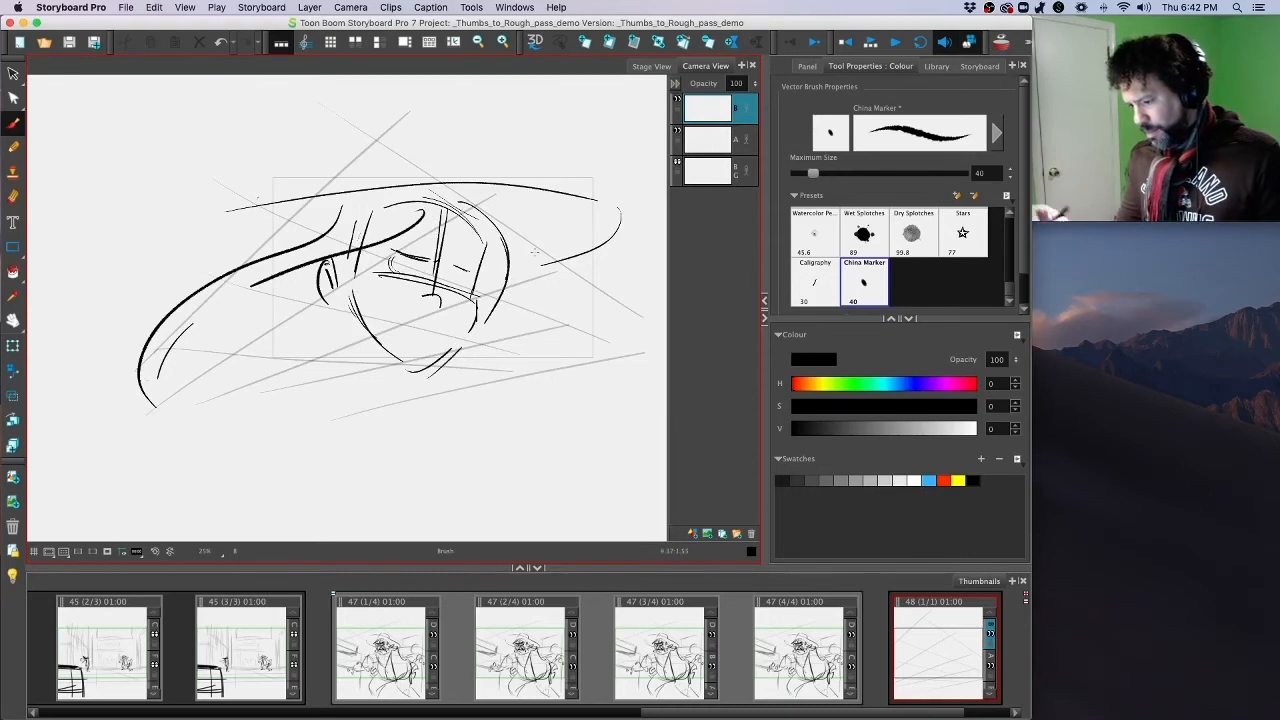
# Step: Draw narrowed eyes with heavy upper lids and dark pupils along the tilted eye line
pyautogui.press('2')
pyautogui.press('2')
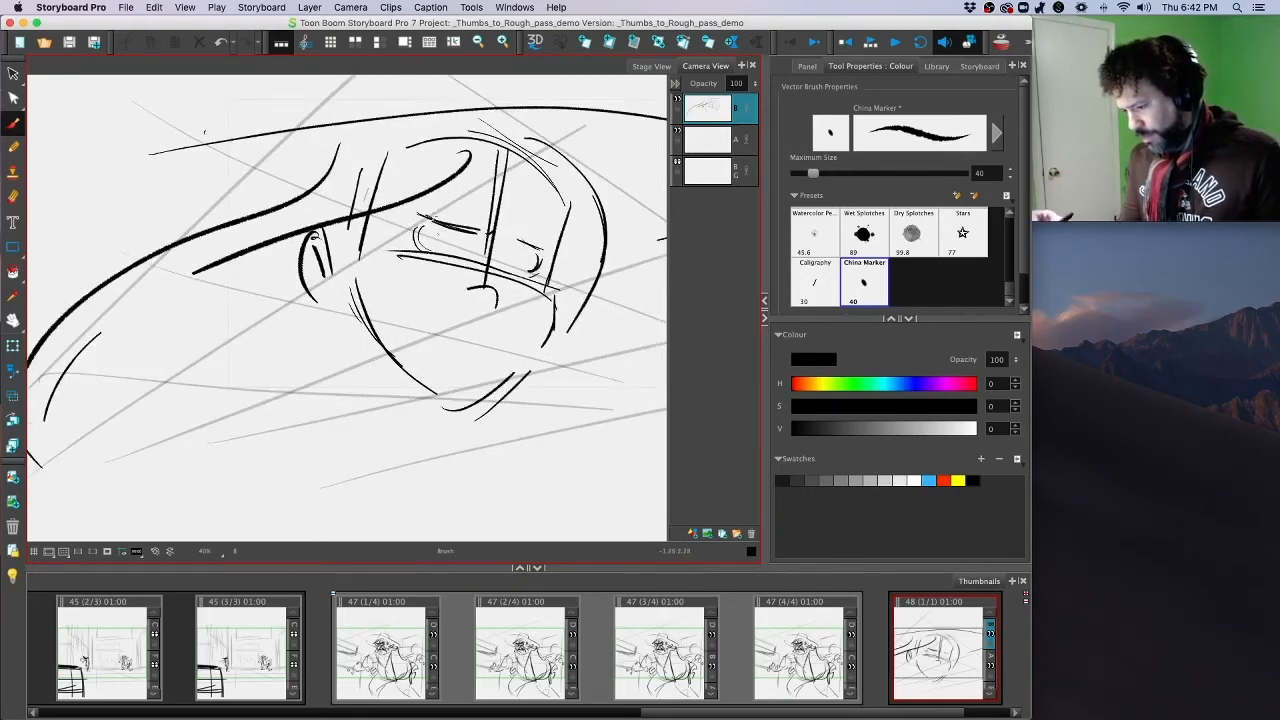
pyautogui.moveTo(409, 221); pyautogui.dragTo(560, 260)
pyautogui.moveTo(444, 234); pyautogui.dragTo(548, 254)
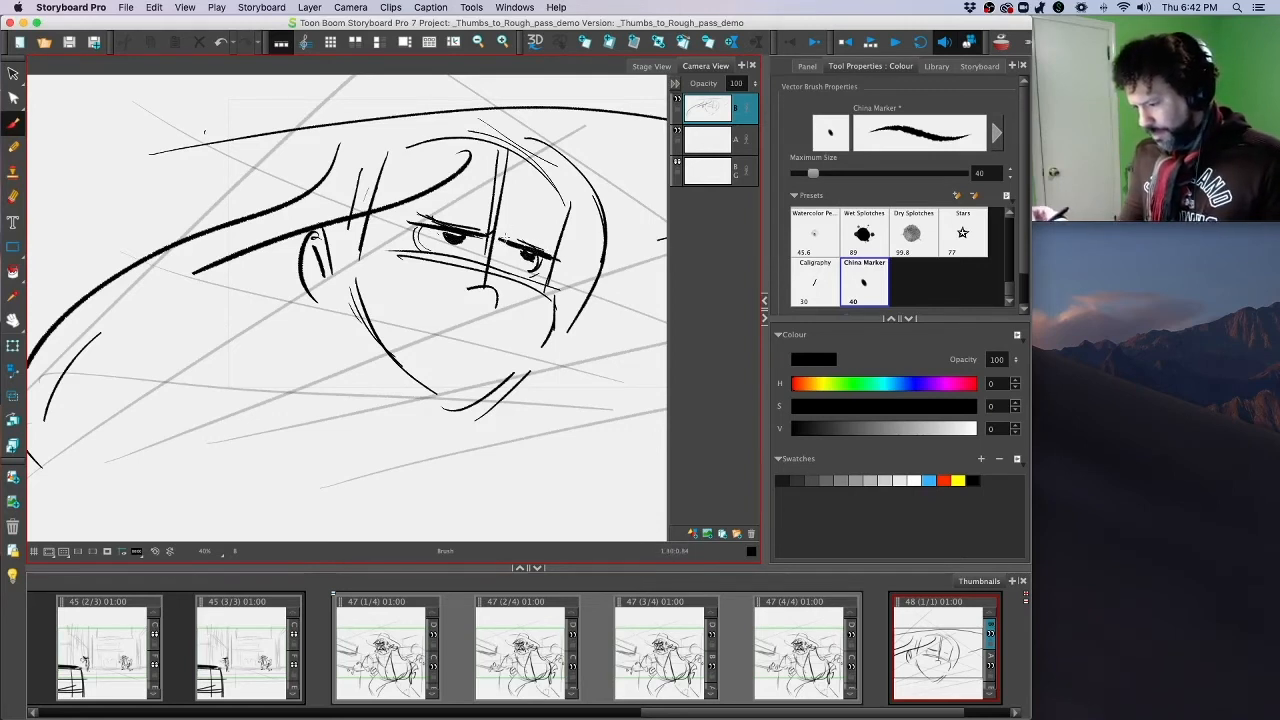
# Step: Select the upper lid stroke of each eye and tilt it into a sterner glare
pyautogui.hotkey('alt', 's')
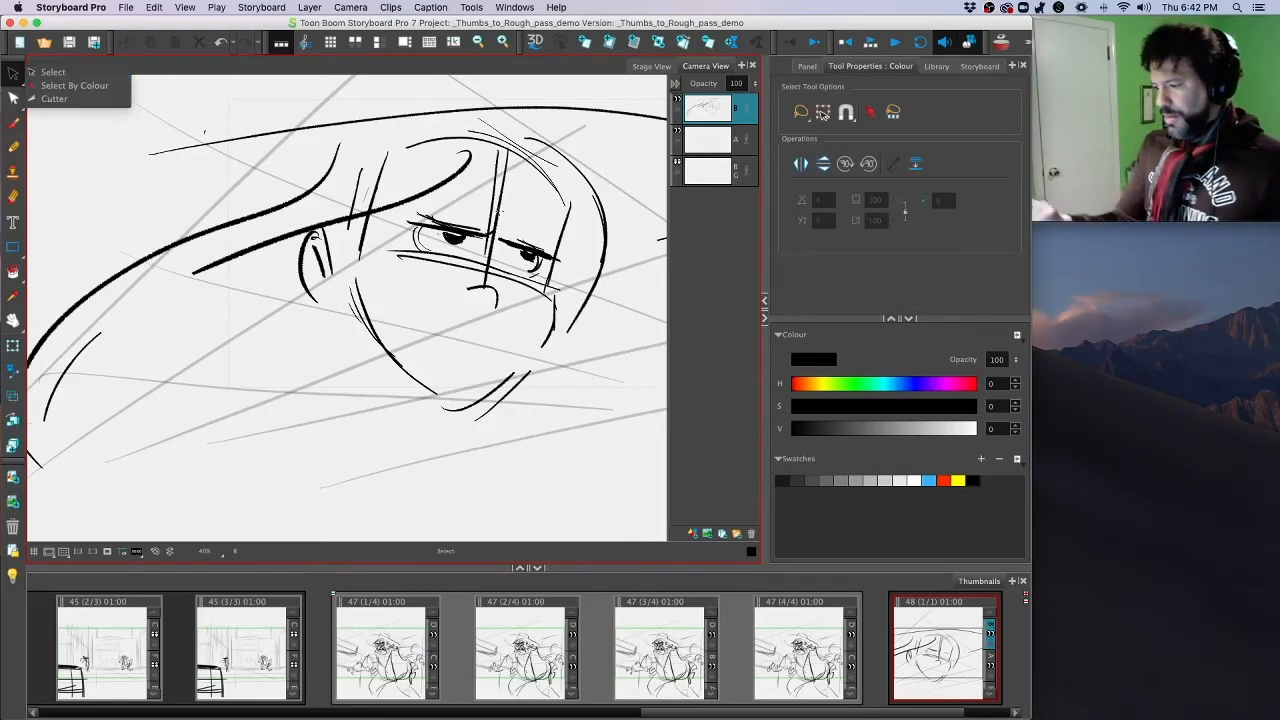
pyautogui.click(84, 70)
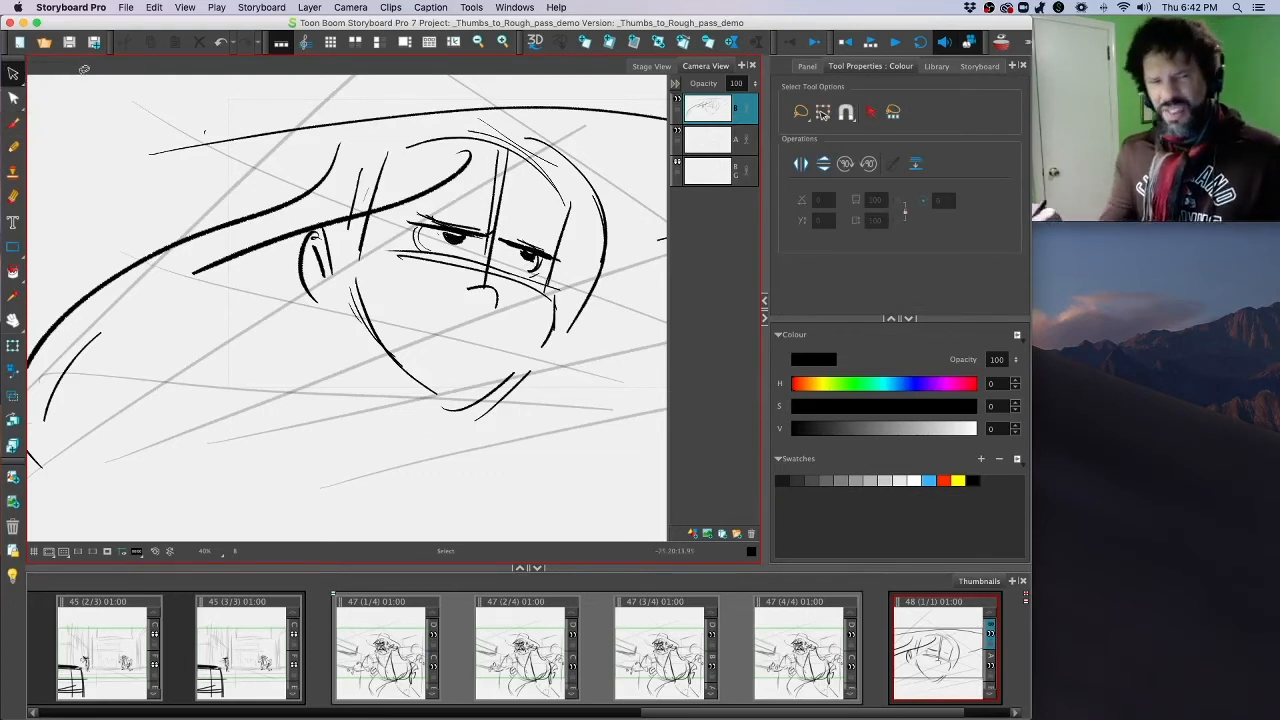
pyautogui.click(480, 221)
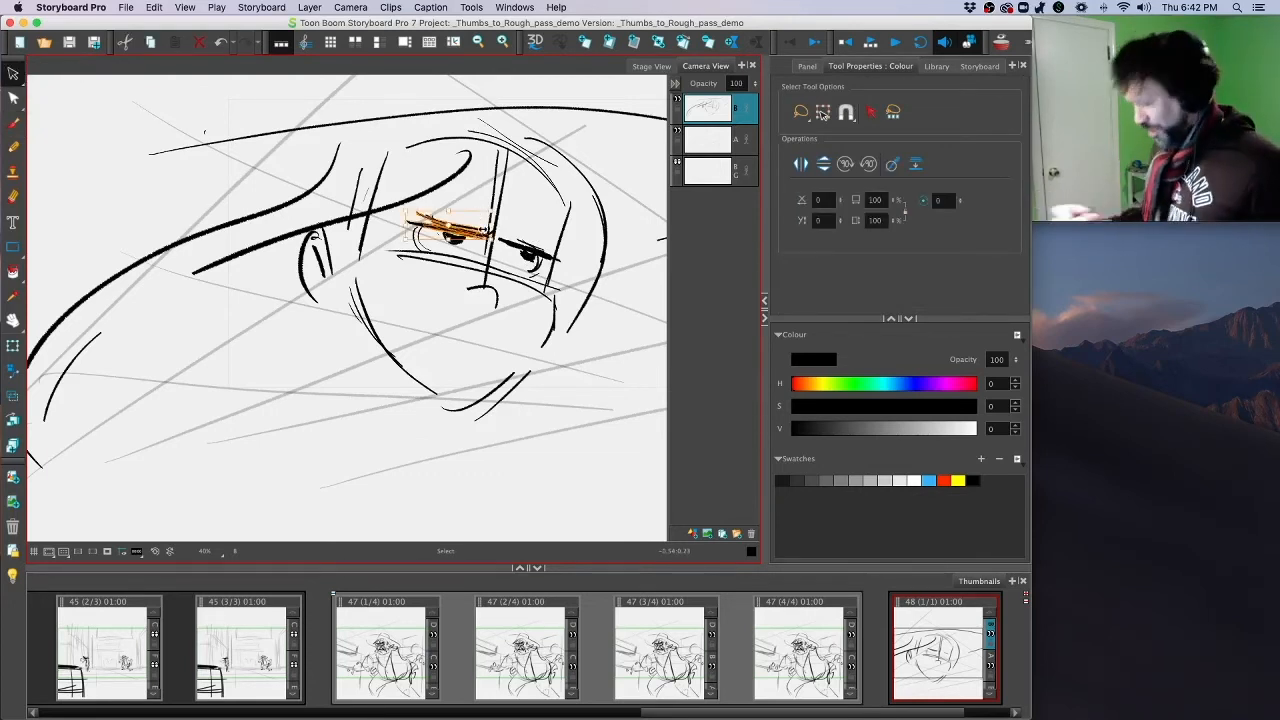
pyautogui.moveTo(498, 248); pyautogui.dragTo(492, 254)
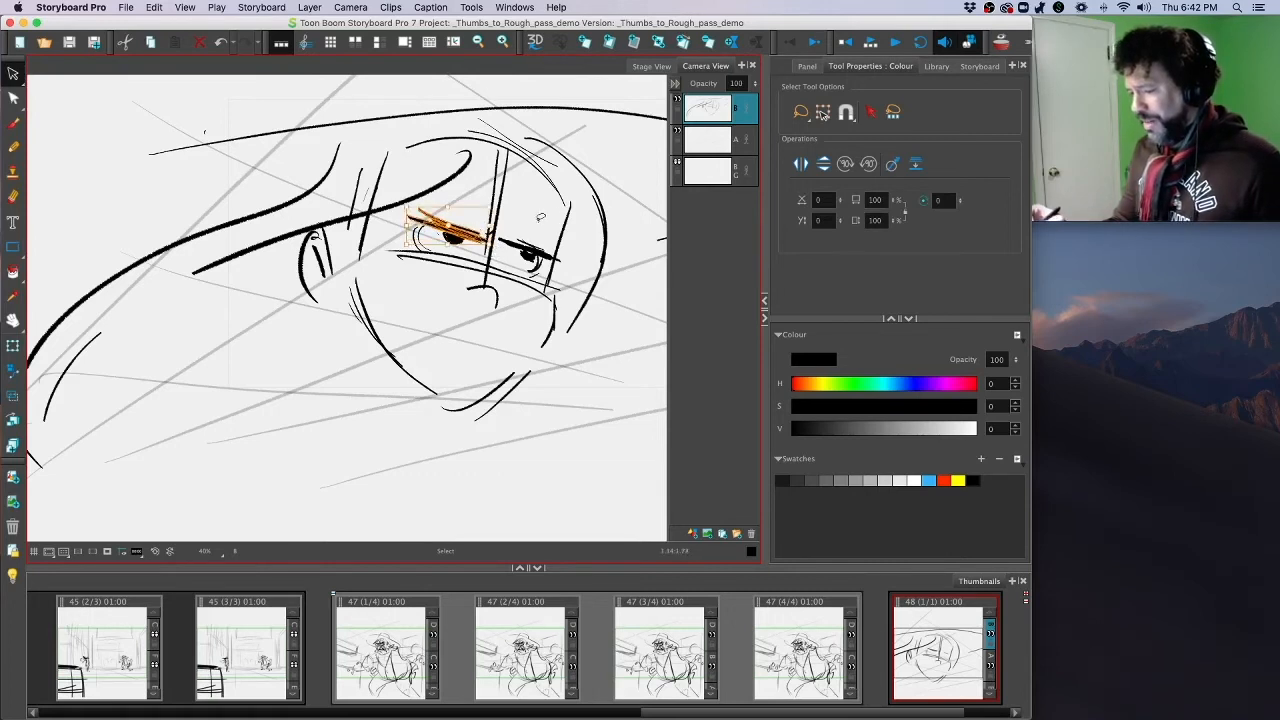
pyautogui.click(573, 202)
pyautogui.click(528, 234)
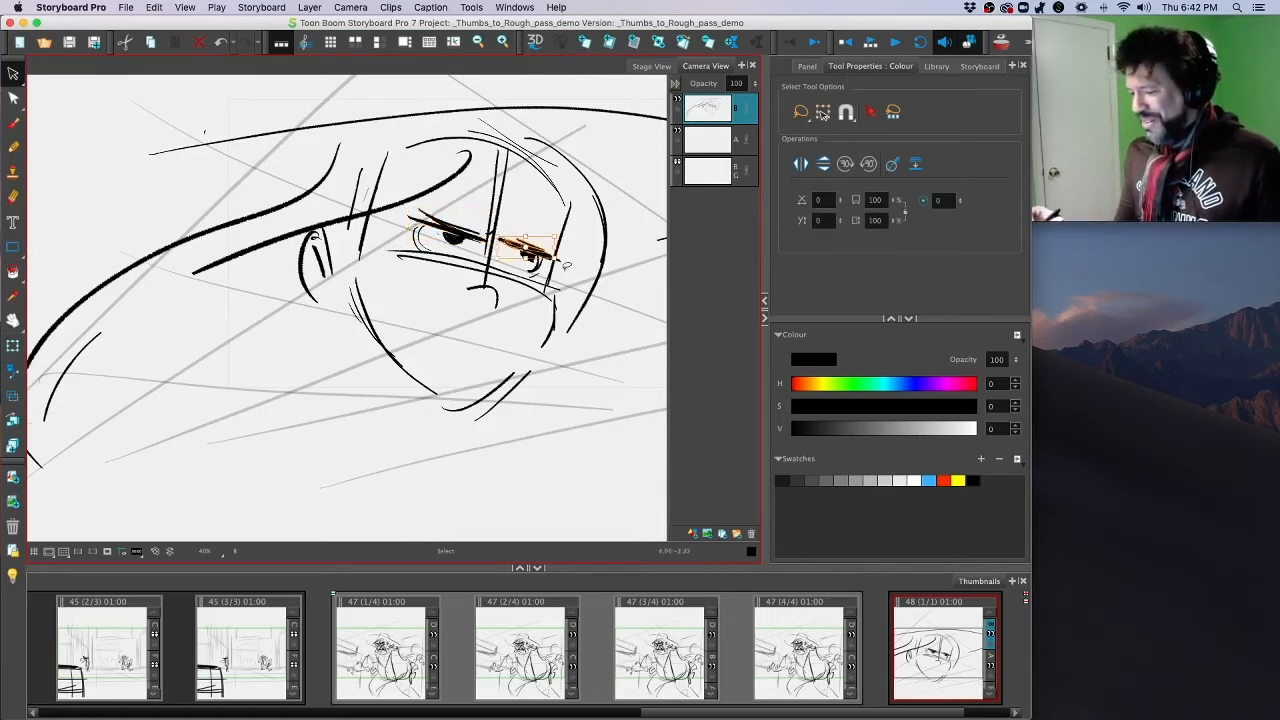
pyautogui.click(575, 255)
pyautogui.click(512, 237)
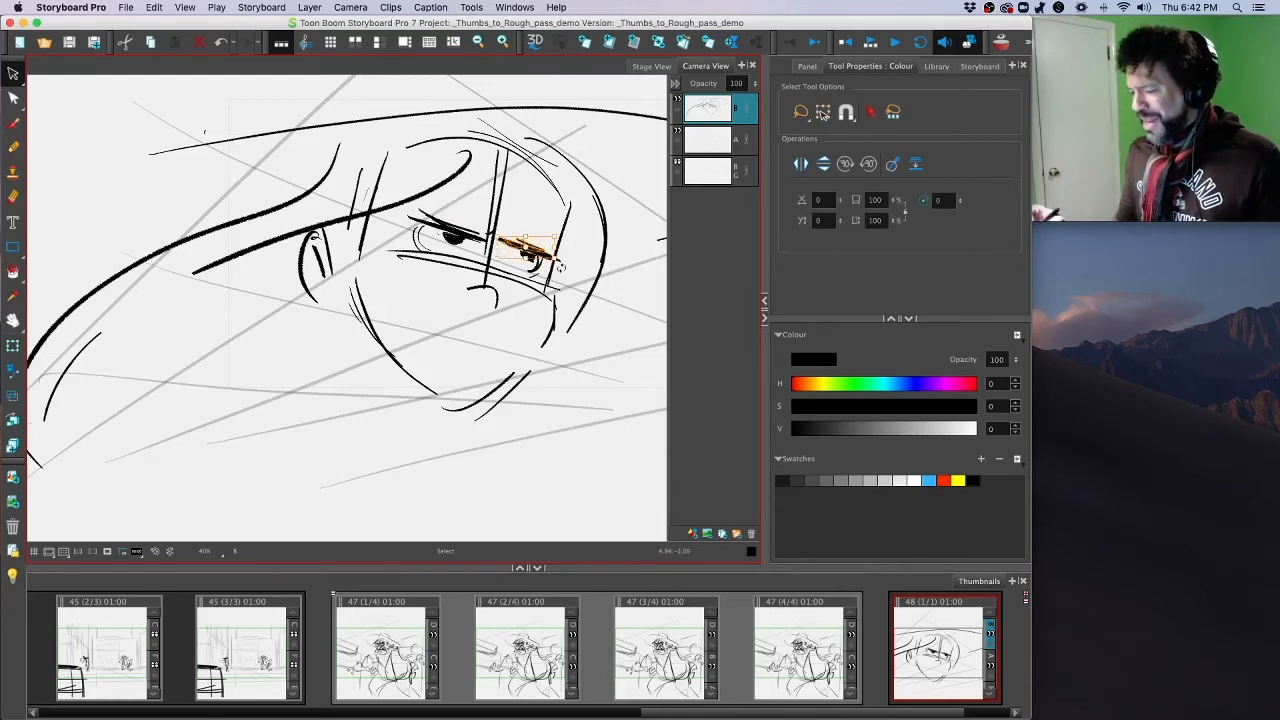
pyautogui.click(15, 124)
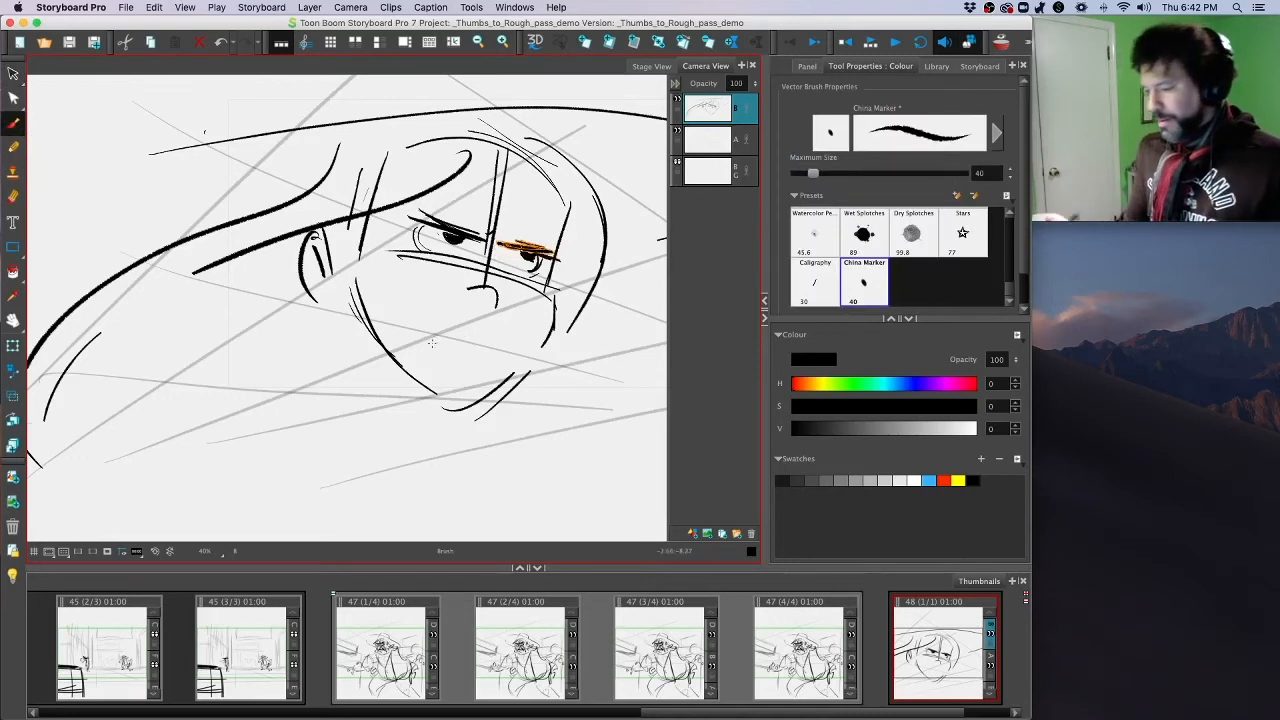
pyautogui.moveTo(461, 327); pyautogui.dragTo(498, 333)
pyautogui.press('super+z')
pyautogui.press('super+z')
pyautogui.press('super+z')
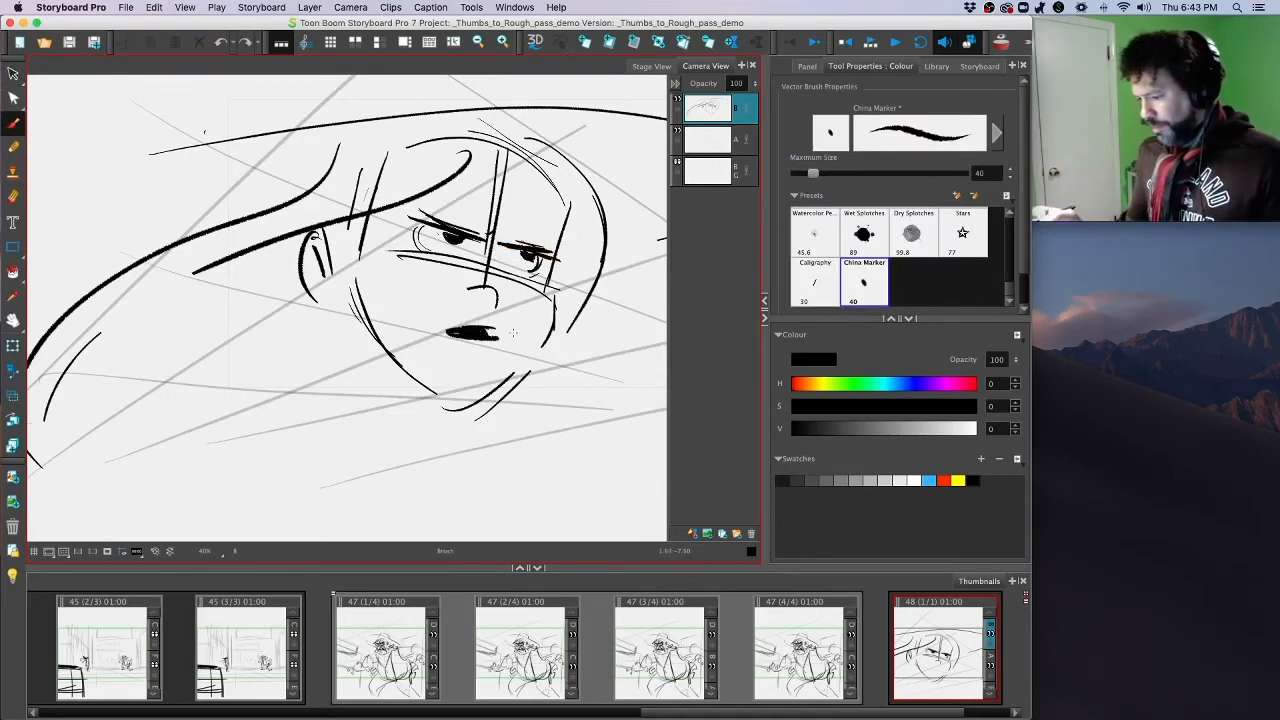
pyautogui.press('super+z')
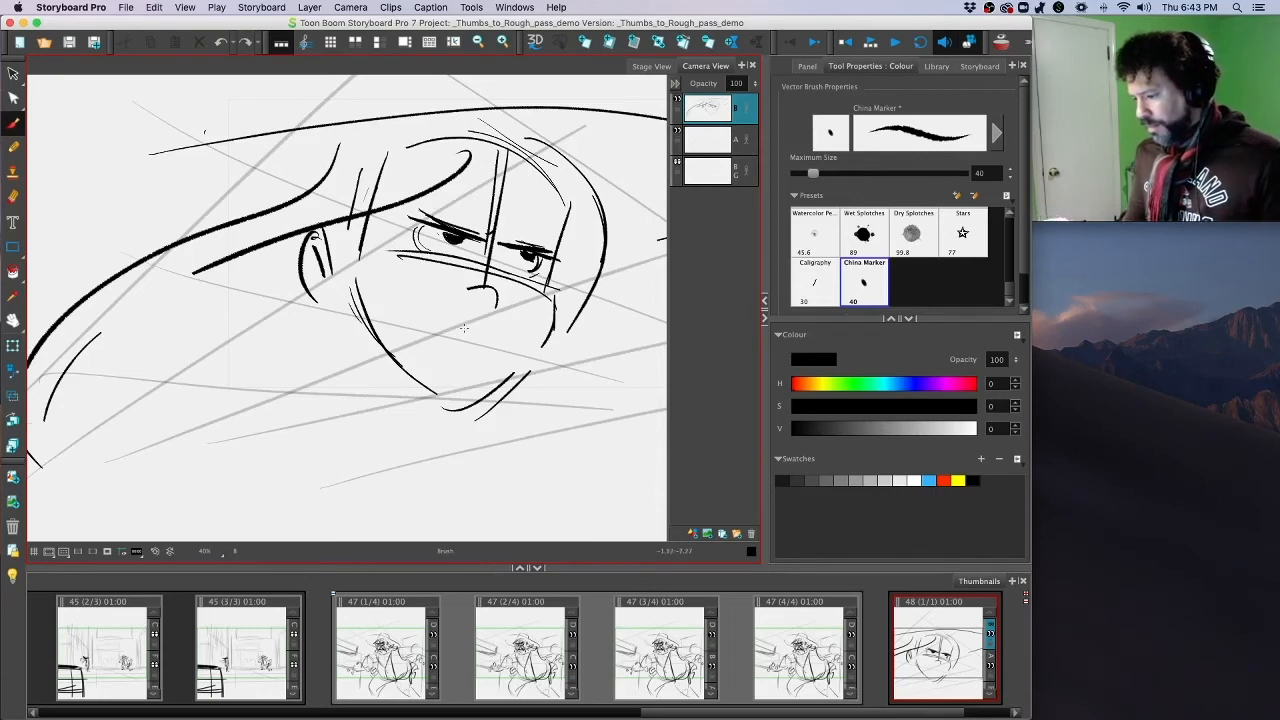
# Step: Sketch a small frowning mouth with a lower-lip mark, delete the upper mouth strokes and redraw them as a thinner downturned line
pyautogui.moveTo(463, 327); pyautogui.dragTo(503, 335)
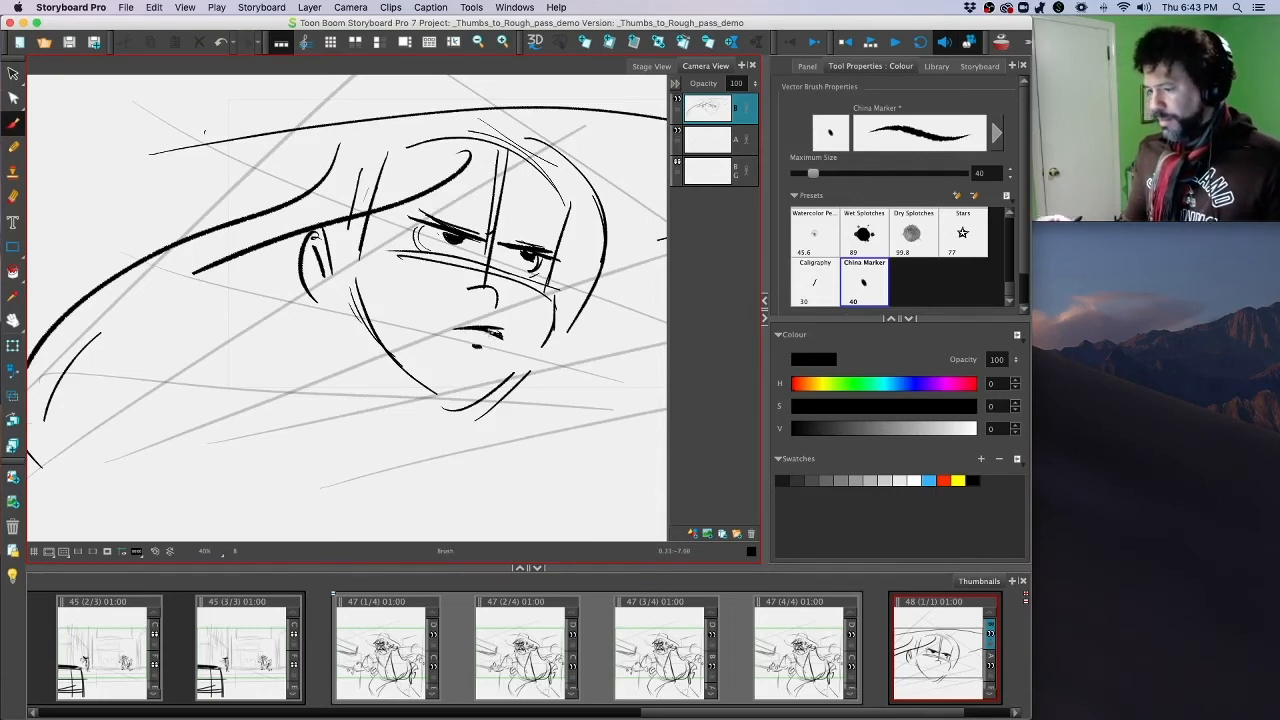
pyautogui.moveTo(490, 329); pyautogui.dragTo(510, 339)
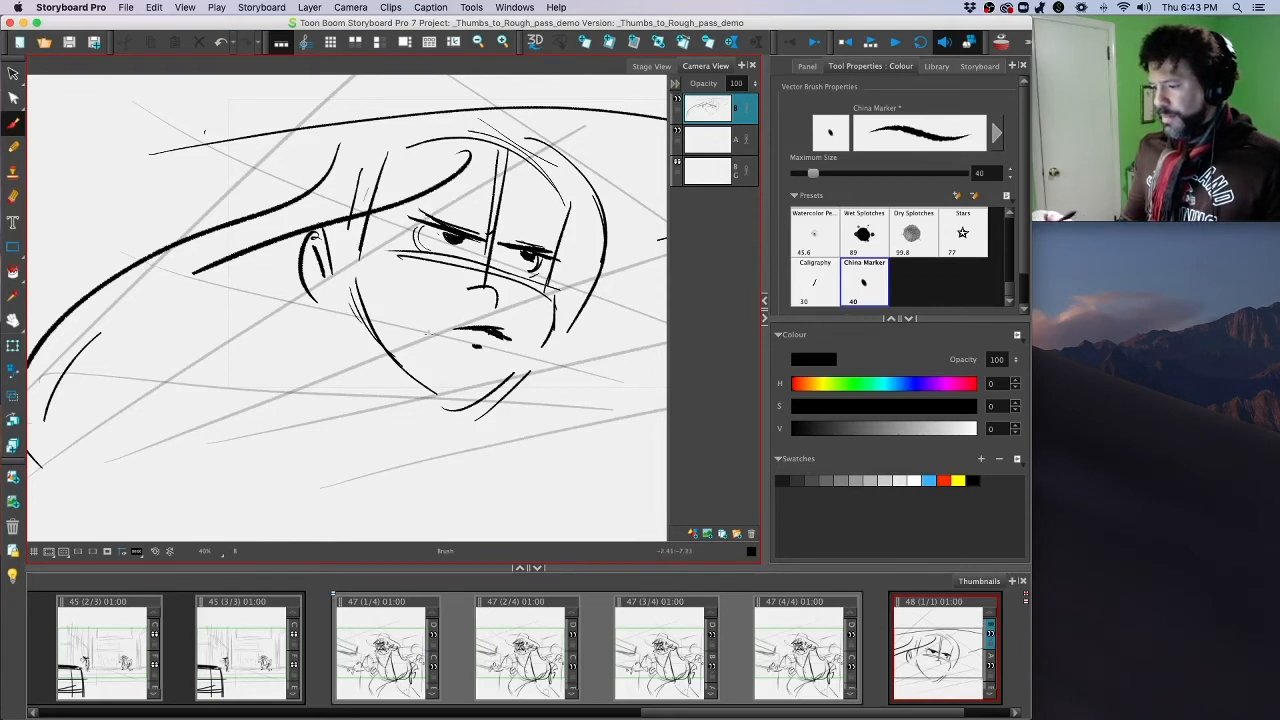
pyautogui.hotkey('alt', 's')
pyautogui.click(508, 330)
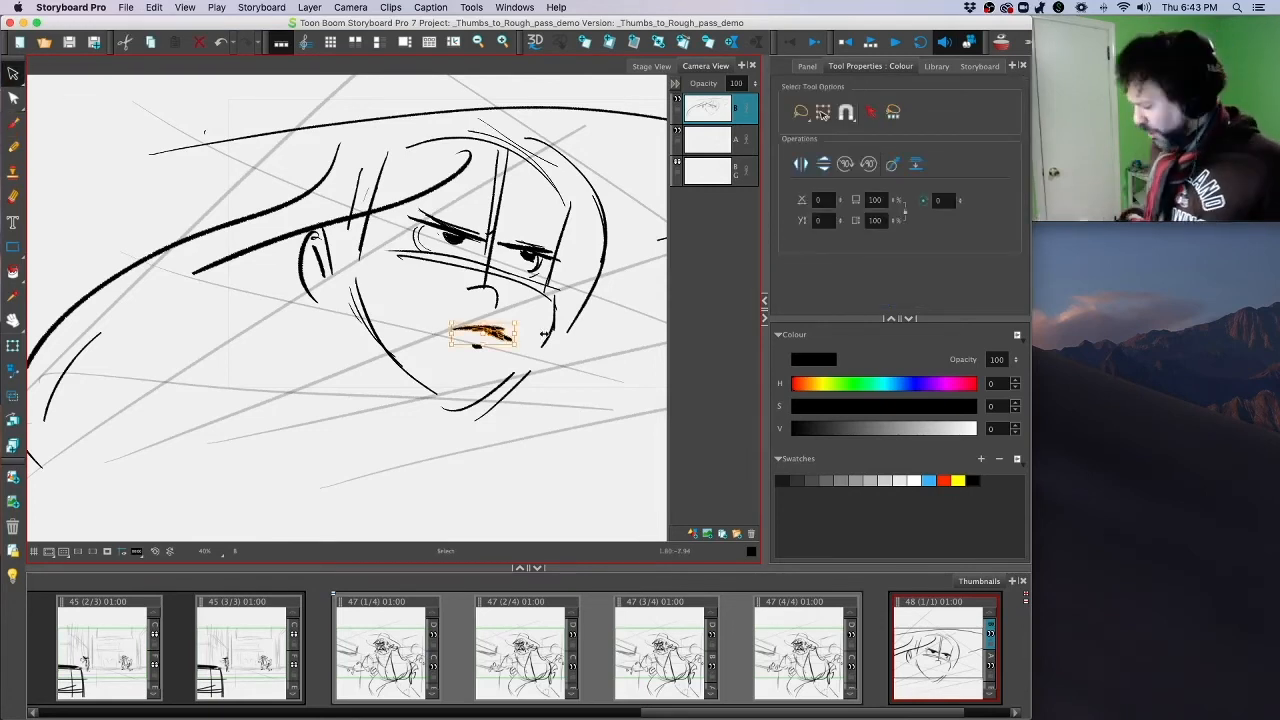
pyautogui.press('Delete')
pyautogui.hotkey('alt', 'b')
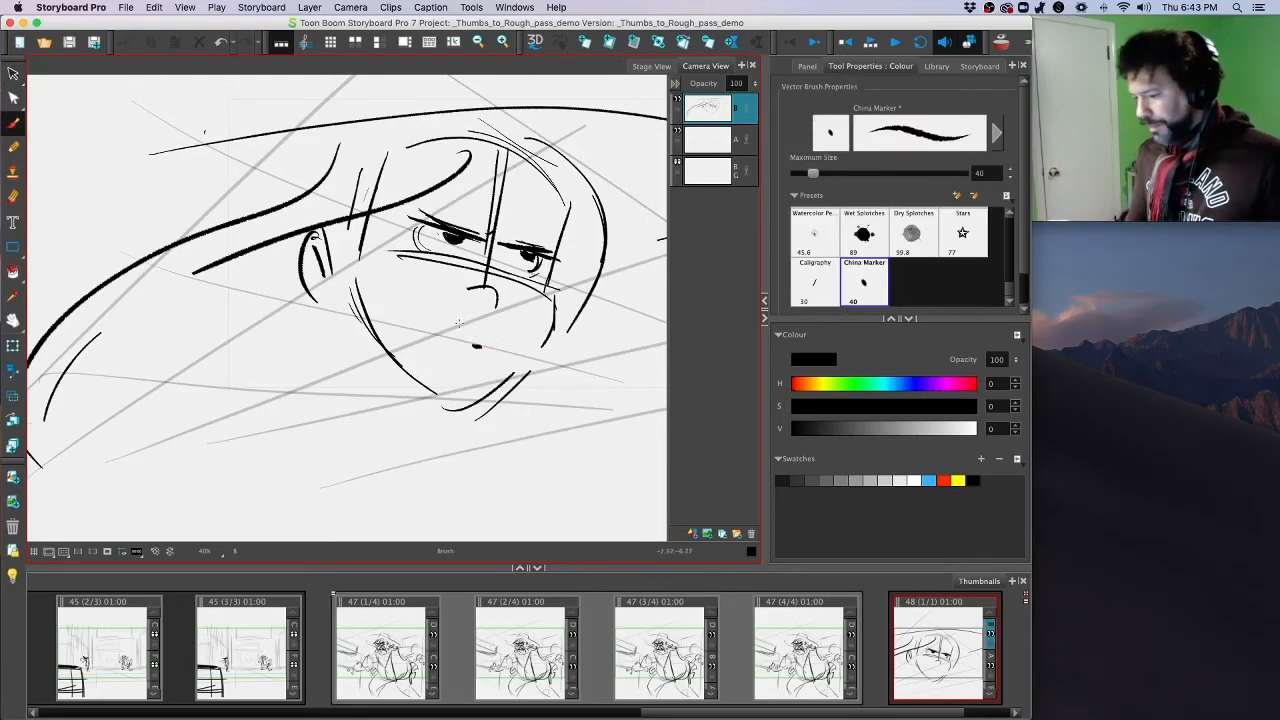
pyautogui.moveTo(459, 323); pyautogui.dragTo(497, 325)
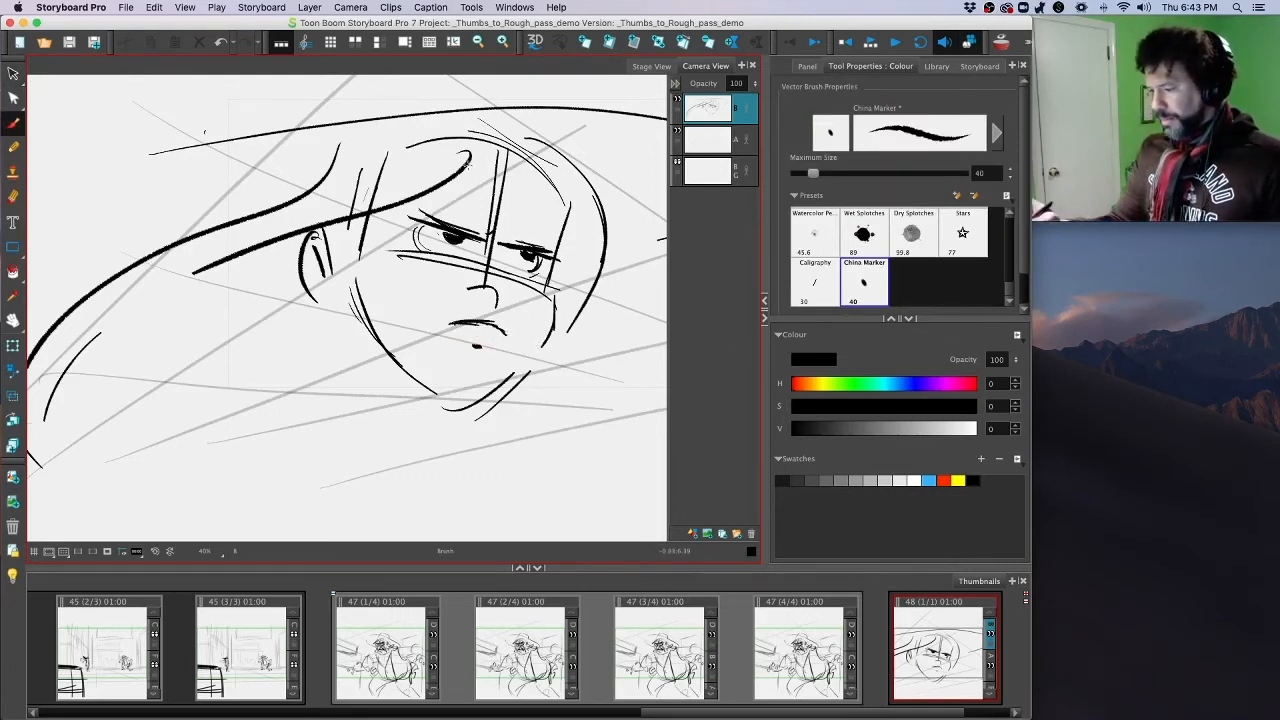
# Step: Draw a thick lock of hair sweeping over the forehead and down the far side of the face
pyautogui.moveTo(462, 158); pyautogui.dragTo(576, 232)
pyautogui.moveTo(586, 228); pyautogui.dragTo(565, 388)
pyautogui.moveTo(576, 226); pyautogui.dragTo(566, 316)
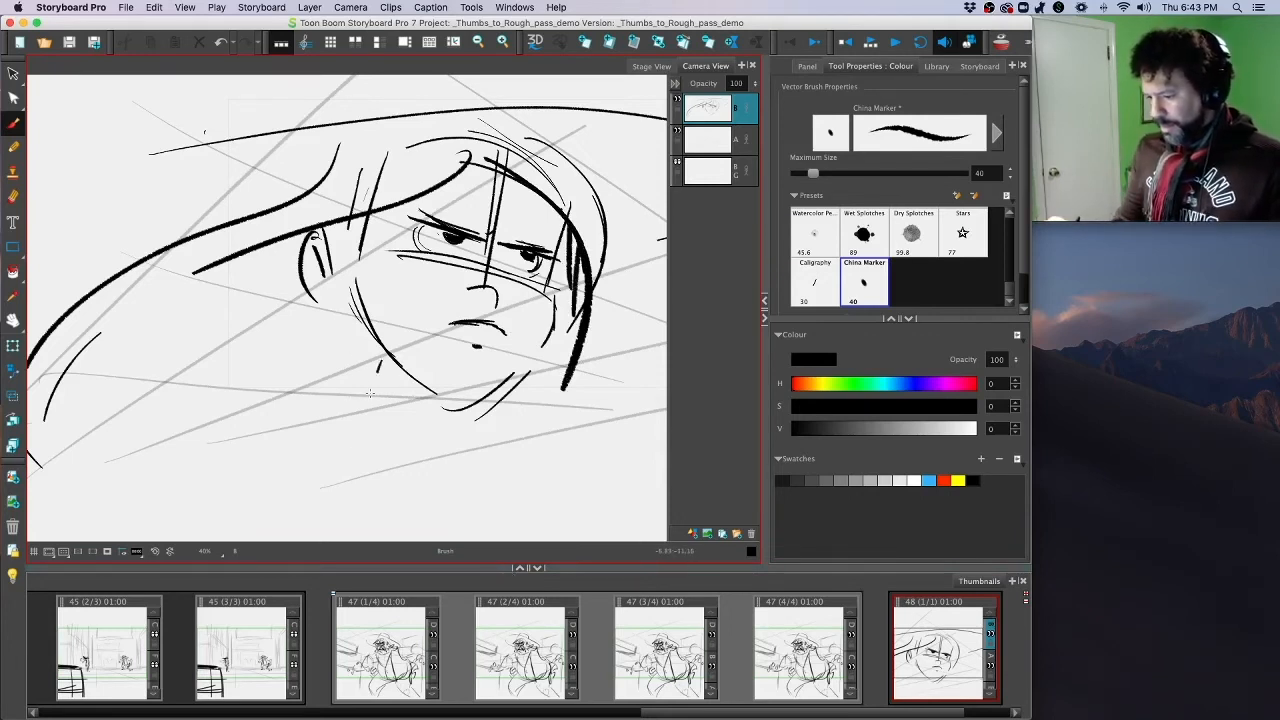
# Step: Sketch the neck line descending from the jaw below the ear, undoing and redrawing it until it curves inward
pyautogui.moveTo(370, 393); pyautogui.dragTo(368, 397)
pyautogui.press('super+z')
pyautogui.moveTo(362, 312); pyautogui.dragTo(379, 422)
pyautogui.moveTo(379, 369); pyautogui.dragTo(348, 432)
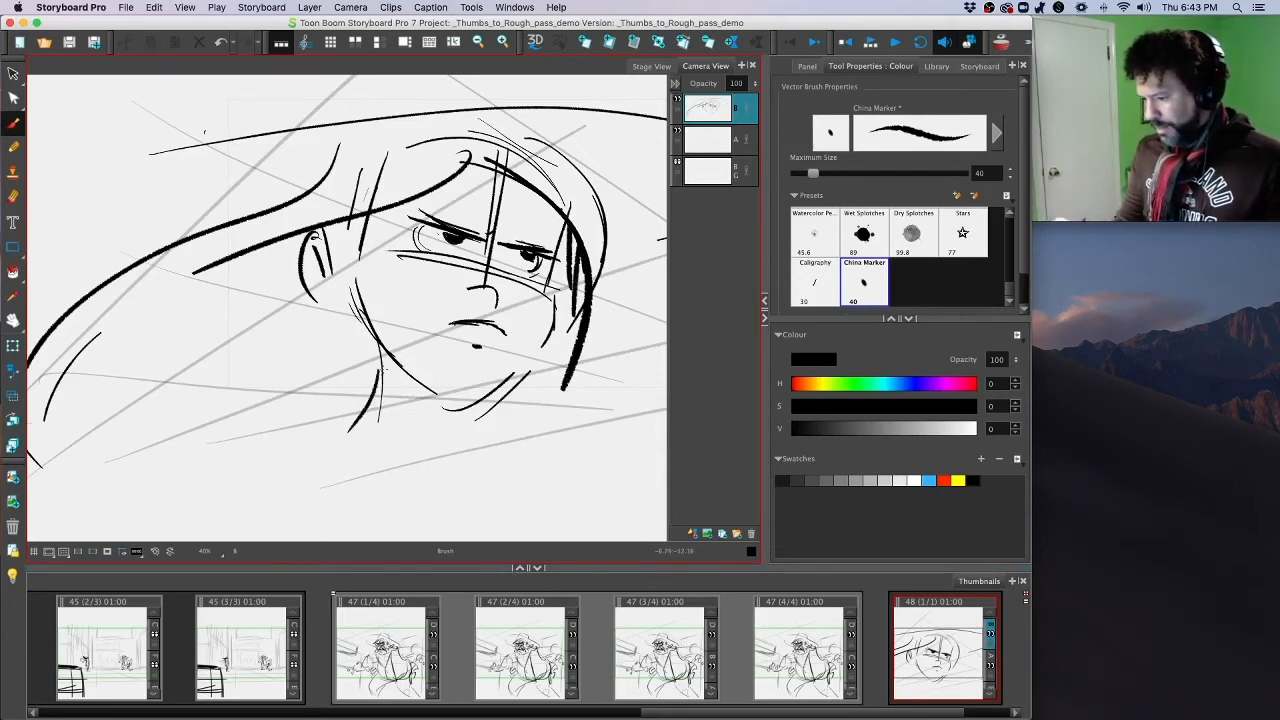
pyautogui.press('super+z')
pyautogui.press('super+z')
pyautogui.moveTo(385, 340)
pyautogui.mouseDown()
pyautogui.moveTo(351, 452)
pyautogui.moveTo(366, 398)
pyautogui.mouseUp()
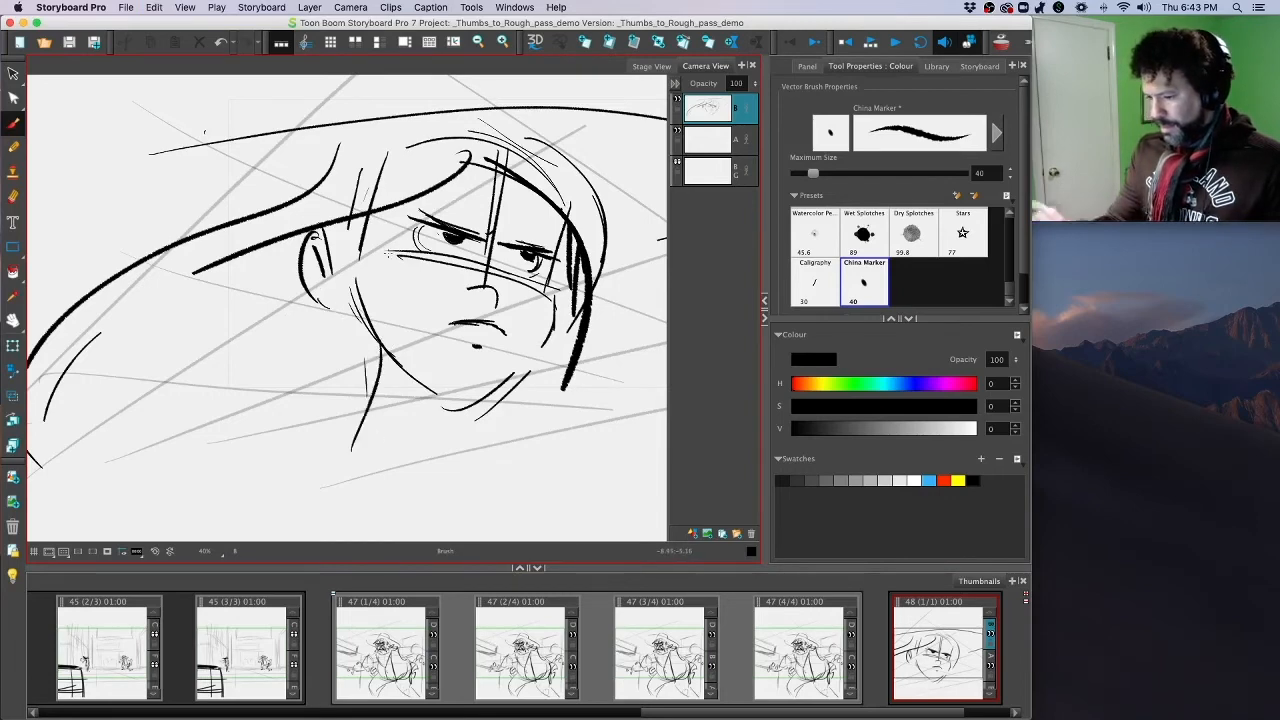
# Step: Draw the pointed collar below the neck and extend the lower edge of the windblown hair
pyautogui.press('2')
pyautogui.moveTo(340, 330)
pyautogui.mouseDown()
pyautogui.moveTo(442, 394)
pyautogui.moveTo(446, 326)
pyautogui.moveTo(472, 382)
pyautogui.moveTo(356, 460)
pyautogui.mouseUp()
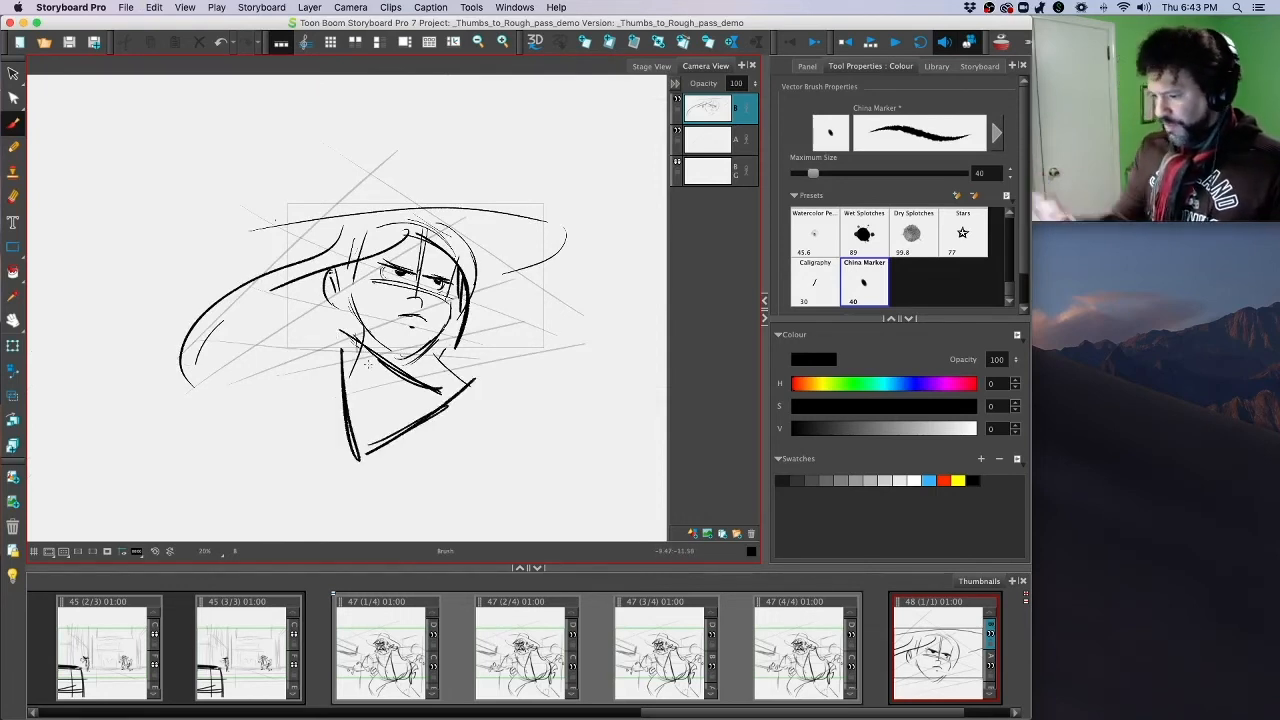
pyautogui.moveTo(302, 276); pyautogui.dragTo(190, 378)
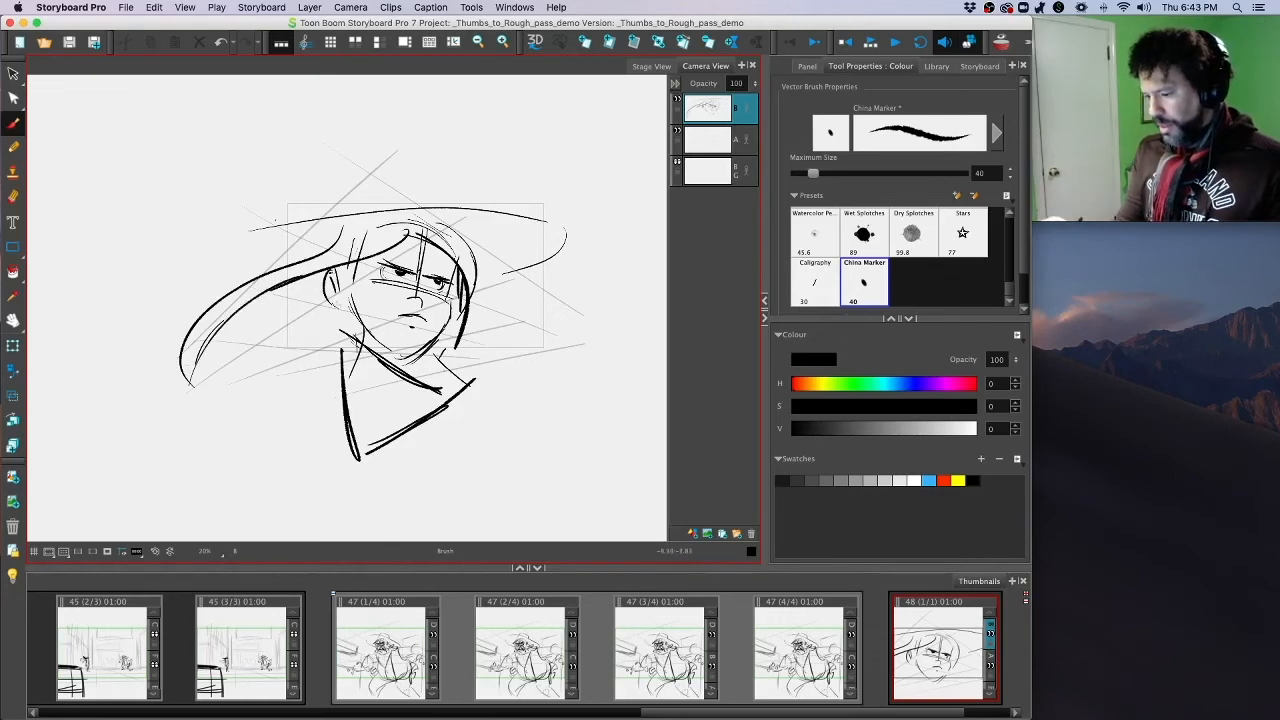
pyautogui.moveTo(362, 294)
pyautogui.mouseDown()
pyautogui.moveTo(346, 342)
pyautogui.moveTo(366, 347)
pyautogui.mouseUp()
pyautogui.press('super+z')
pyautogui.press('super+z')
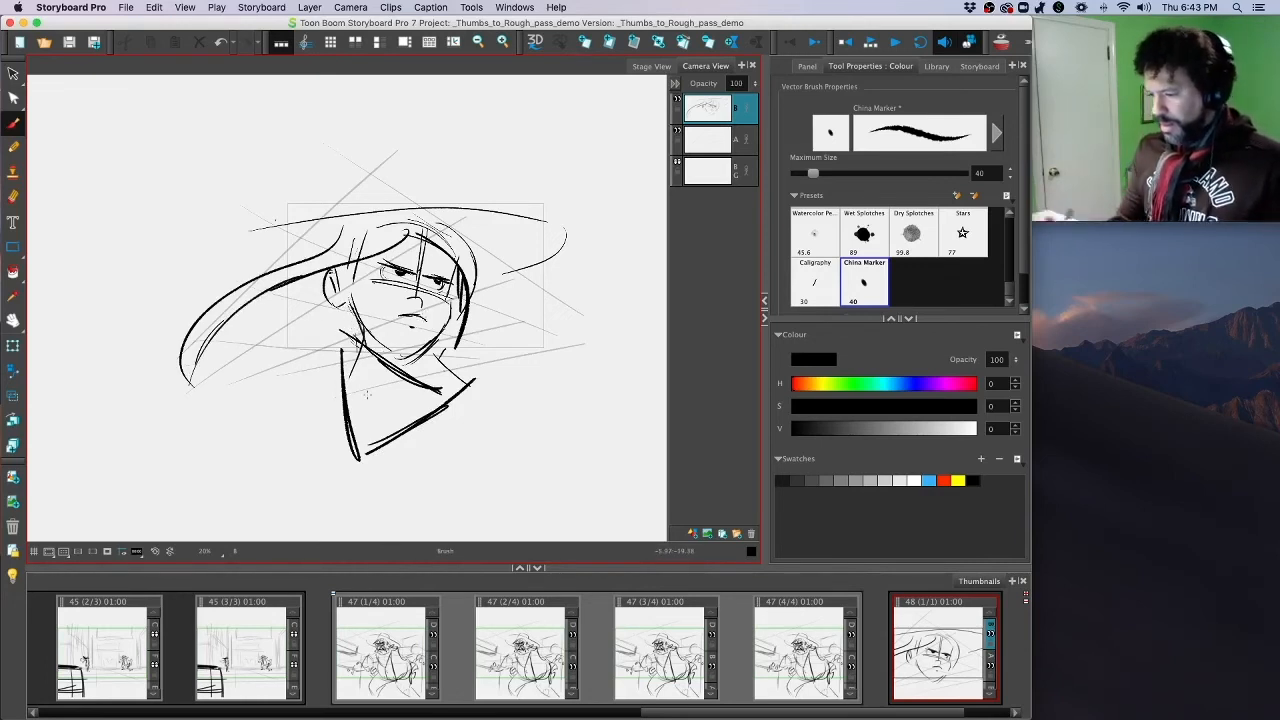
# Step: Draw a pointed flap of clothing flaring out behind the neck, beneath the hair
pyautogui.moveTo(280, 326); pyautogui.dragTo(340, 352)
pyautogui.moveTo(280, 324); pyautogui.dragTo(234, 405)
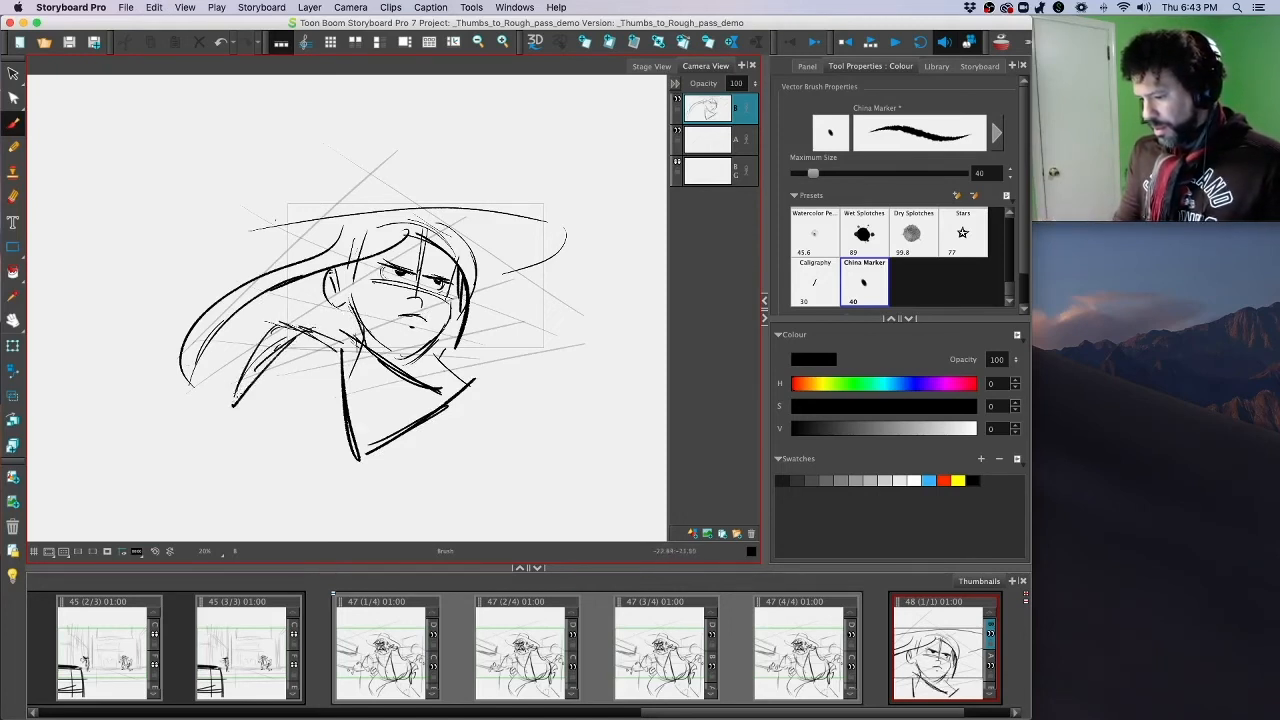
pyautogui.moveTo(295, 347); pyautogui.dragTo(234, 405)
# Step: Shade the underside of the hat brim with long black strokes and round off its far end
pyautogui.moveTo(215, 259)
pyautogui.mouseDown()
pyautogui.moveTo(260, 241)
pyautogui.moveTo(493, 218)
pyautogui.mouseUp()
pyautogui.moveTo(265, 242)
pyautogui.mouseDown()
pyautogui.moveTo(336, 226)
pyautogui.moveTo(538, 230)
pyautogui.mouseUp()
pyautogui.moveTo(232, 258); pyautogui.dragTo(448, 220)
pyautogui.moveTo(264, 251); pyautogui.dragTo(505, 223)
pyautogui.moveTo(350, 238); pyautogui.dragTo(538, 220)
pyautogui.moveTo(446, 238); pyautogui.dragTo(574, 228)
pyautogui.moveTo(490, 252)
pyautogui.mouseDown()
pyautogui.moveTo(574, 224)
pyautogui.moveTo(550, 240)
pyautogui.mouseUp()
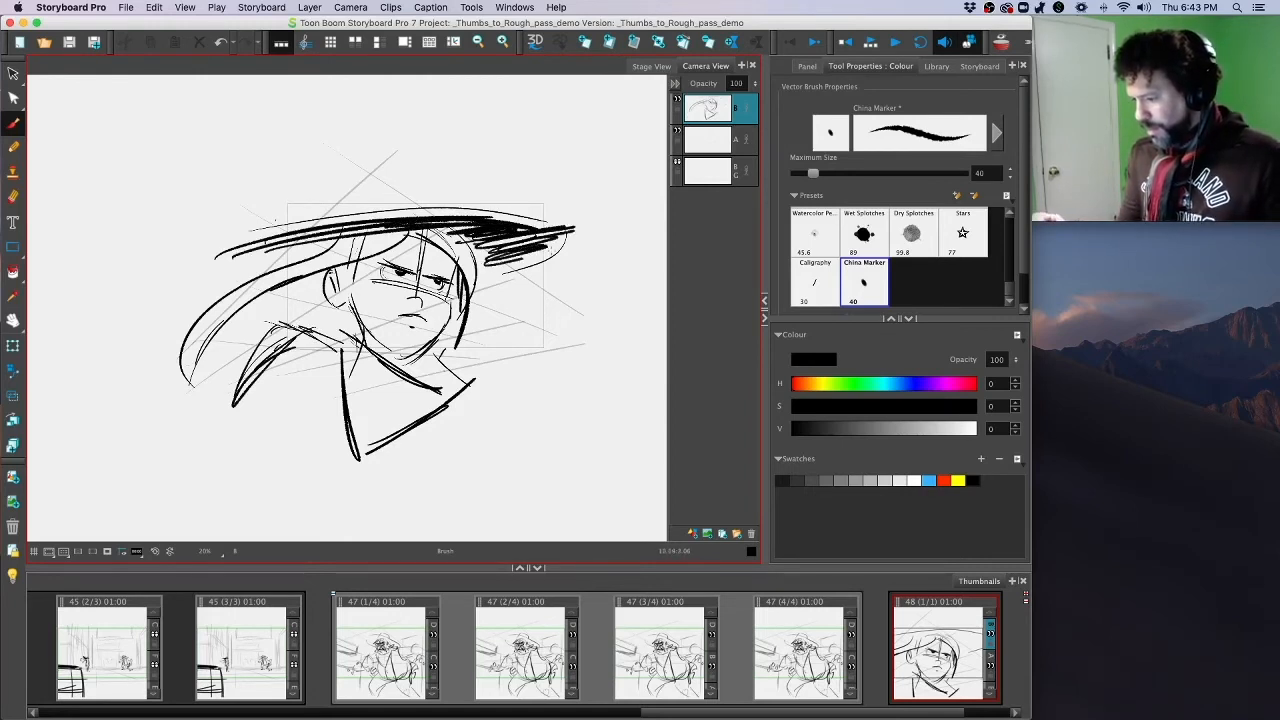
pyautogui.moveTo(484, 274)
pyautogui.mouseDown()
pyautogui.moveTo(574, 242)
pyautogui.moveTo(578, 216)
pyautogui.mouseUp()
# Step: Block in a black shadow under the jaw and along the inside of the collar
pyautogui.moveTo(364, 331); pyautogui.dragTo(381, 355)
pyautogui.moveTo(354, 313); pyautogui.dragTo(377, 343)
pyautogui.moveTo(371, 337); pyautogui.dragTo(386, 355)
pyautogui.moveTo(366, 346); pyautogui.dragTo(438, 396)
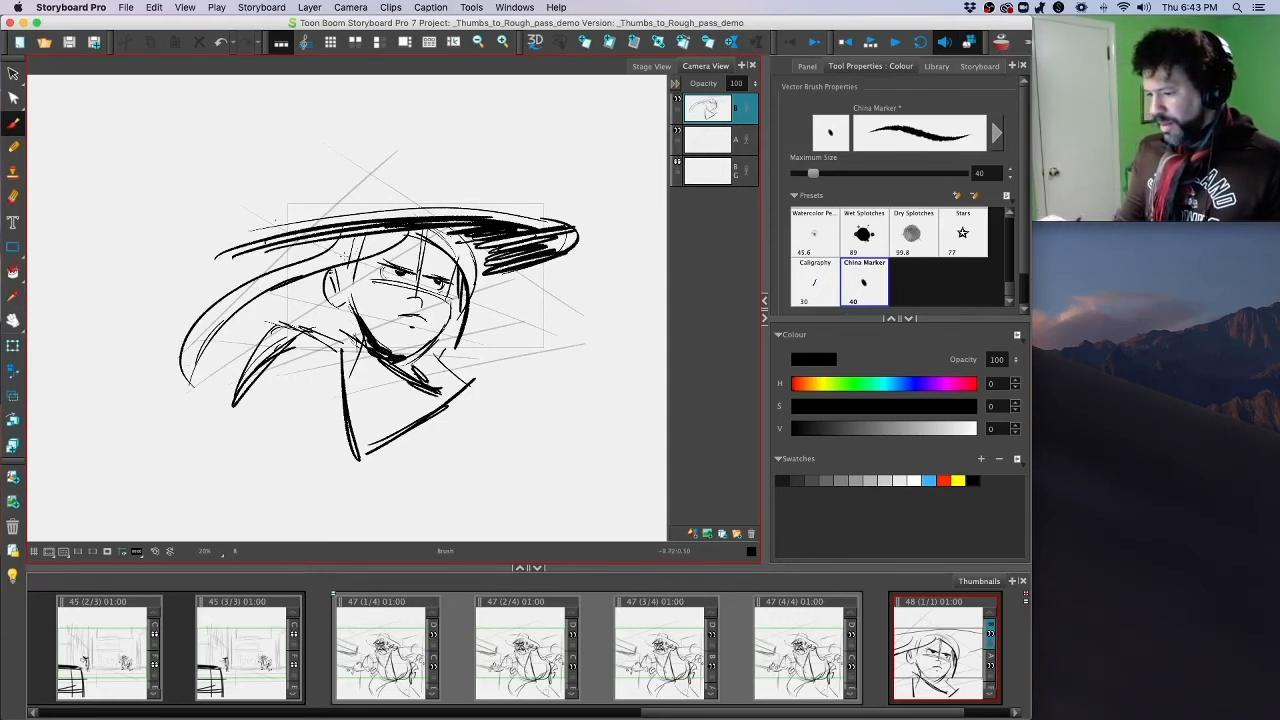
# Step: Fill the windblown hair behind the ear with dense black strokes down to the neck
pyautogui.moveTo(192, 368); pyautogui.dragTo(290, 278)
pyautogui.moveTo(298, 290)
pyautogui.mouseDown()
pyautogui.moveTo(212, 352)
pyautogui.moveTo(314, 278)
pyautogui.moveTo(250, 338)
pyautogui.moveTo(318, 298)
pyautogui.moveTo(356, 334)
pyautogui.moveTo(306, 292)
pyautogui.moveTo(326, 272)
pyautogui.mouseUp()
pyautogui.moveTo(240, 331); pyautogui.dragTo(206, 366)
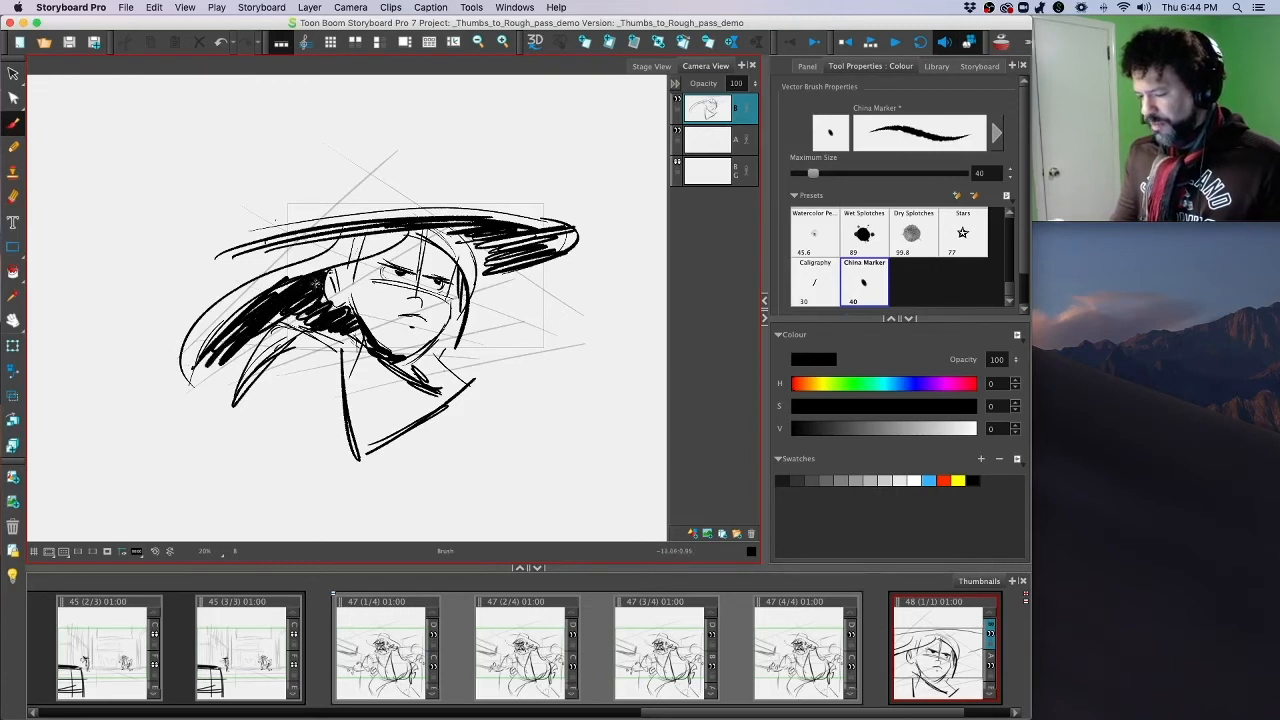
pyautogui.moveTo(314, 282)
pyautogui.mouseDown()
pyautogui.moveTo(326, 306)
pyautogui.moveTo(332, 292)
pyautogui.moveTo(270, 326)
pyautogui.moveTo(356, 330)
pyautogui.moveTo(330, 298)
pyautogui.moveTo(356, 314)
pyautogui.mouseUp()
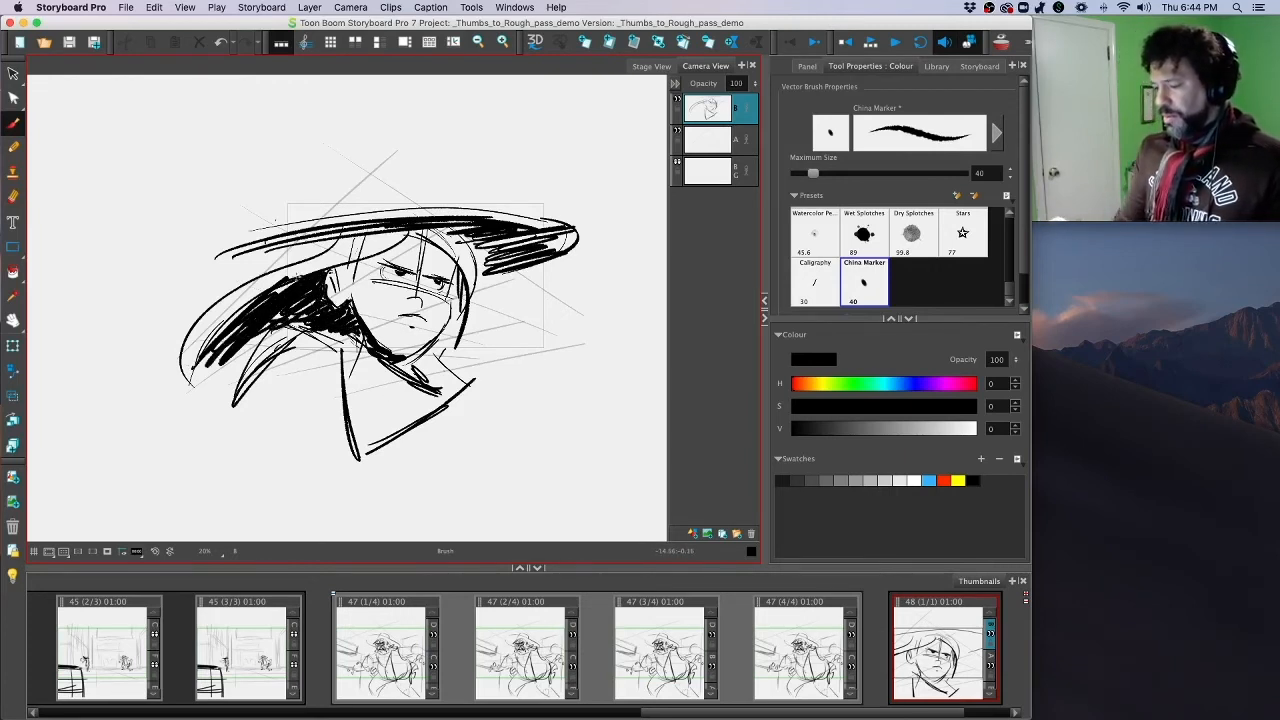
# Step: Darken the hair framing the forehead and both sides of the face
pyautogui.moveTo(410, 238)
pyautogui.mouseDown()
pyautogui.moveTo(340, 270)
pyautogui.moveTo(364, 290)
pyautogui.moveTo(378, 260)
pyautogui.mouseUp()
pyautogui.moveTo(414, 235); pyautogui.dragTo(400, 248)
pyautogui.moveTo(466, 286); pyautogui.dragTo(448, 354)
pyautogui.moveTo(460, 290); pyautogui.dragTo(452, 324)
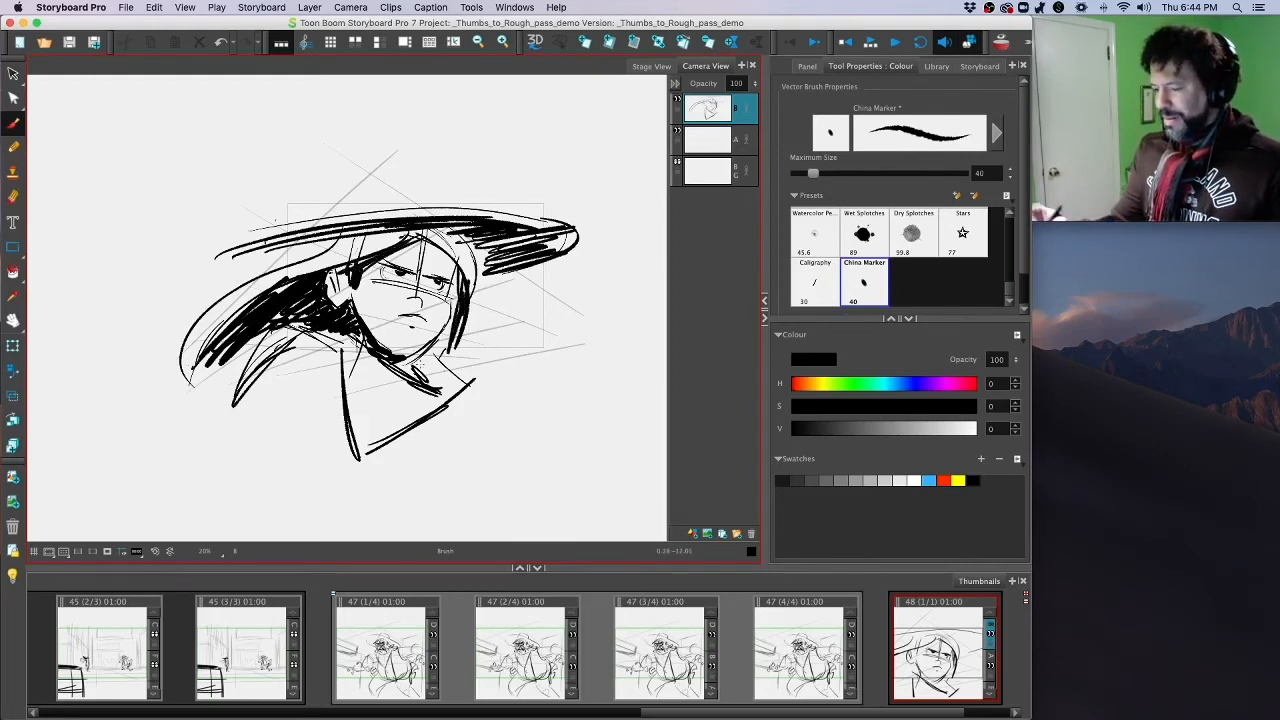
# Step: Mask the area outside the camera frame and add a short stroke for the hat crown above the brim
pyautogui.click(108, 551)
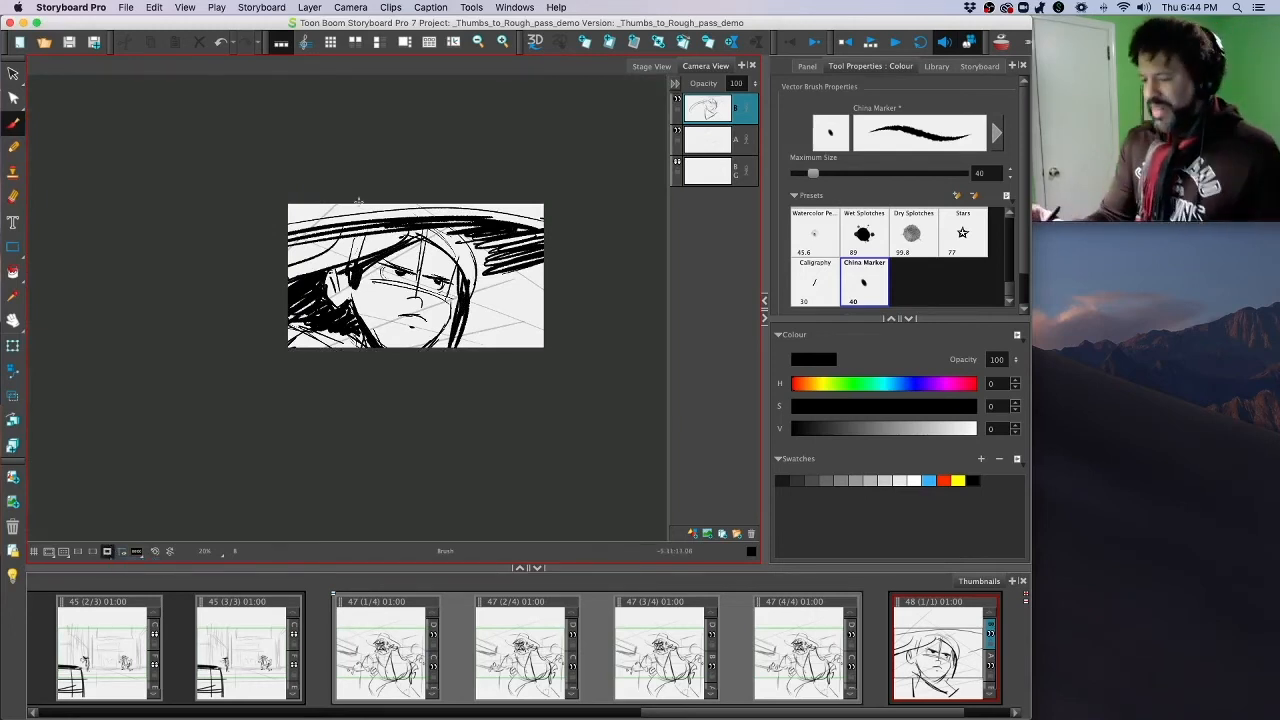
pyautogui.press('super+z')
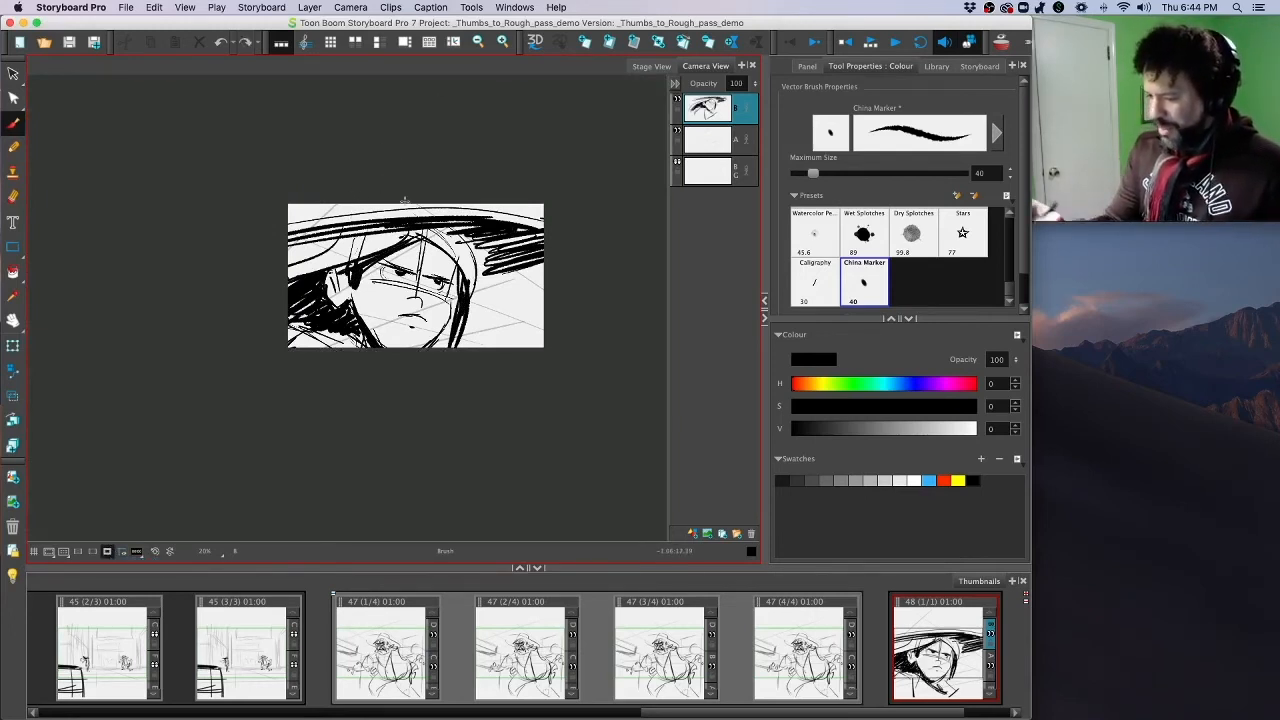
pyautogui.moveTo(362, 202); pyautogui.dragTo(352, 224)
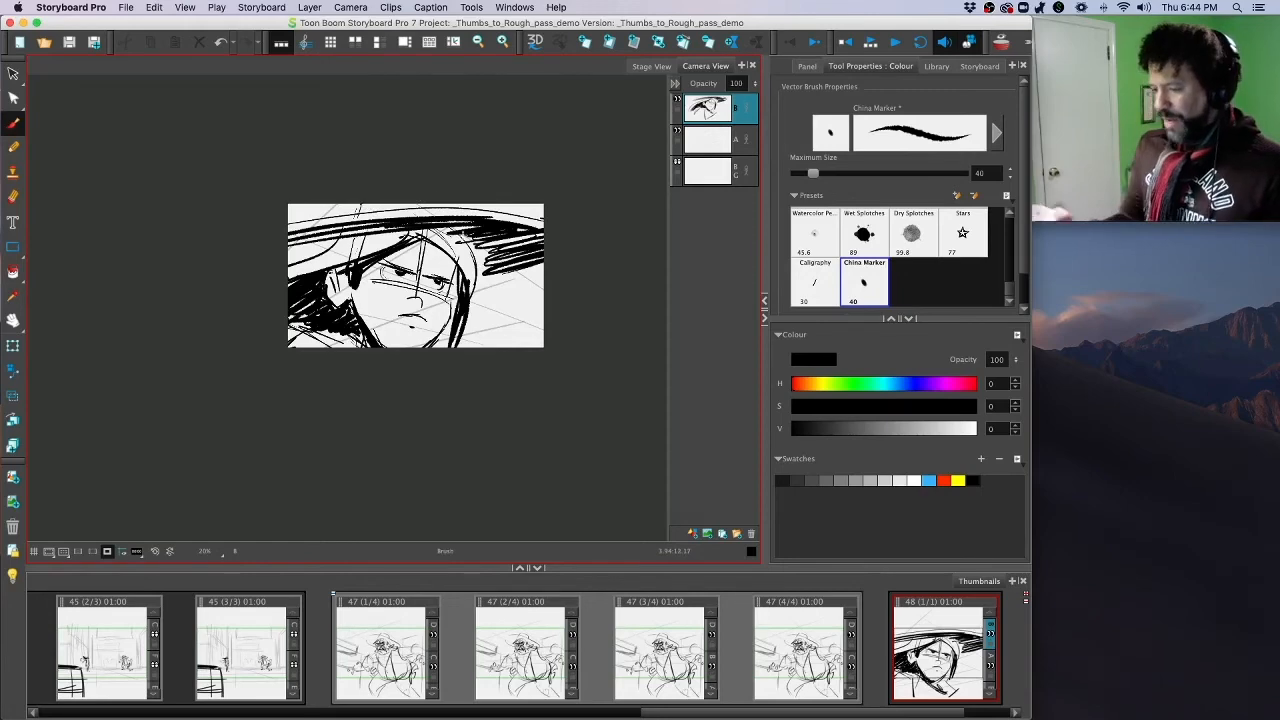
# Step: Reframe the shot 48 camera tighter on the face, at a depth of about 10.93 with a tilt of about 6.22 degrees
pyautogui.click(15, 371)
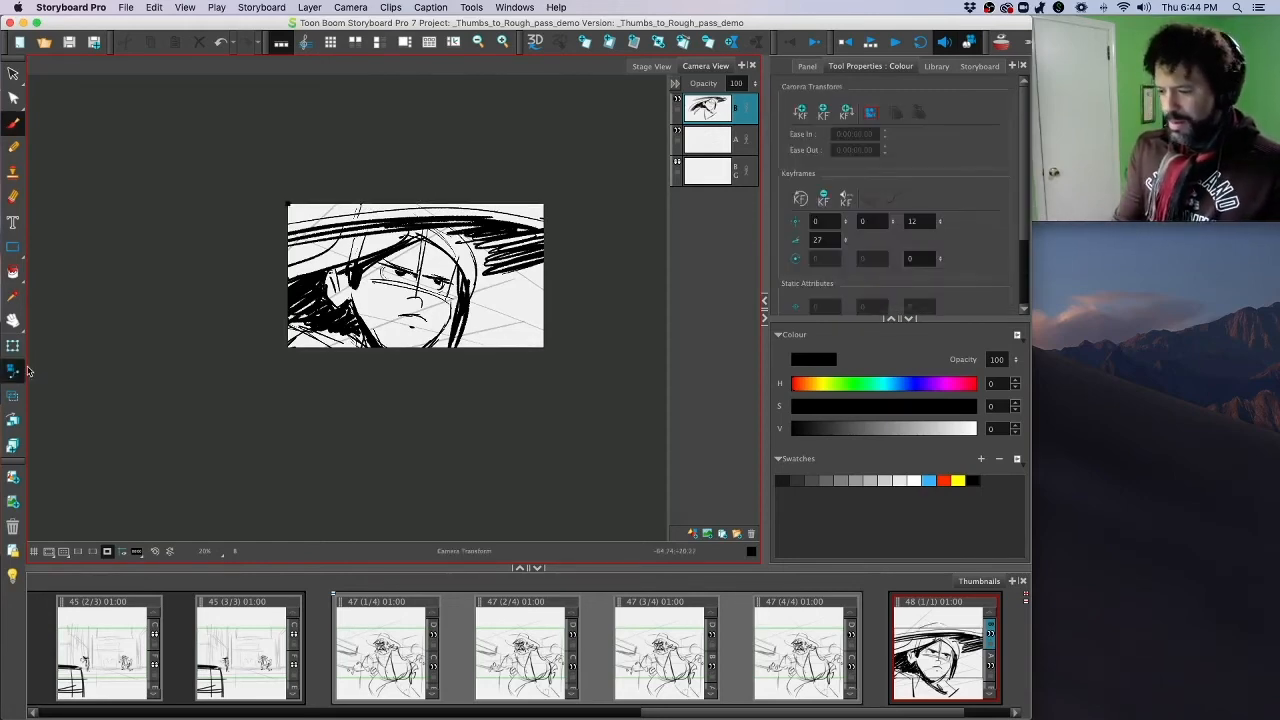
pyautogui.moveTo(289, 203); pyautogui.dragTo(305, 200)
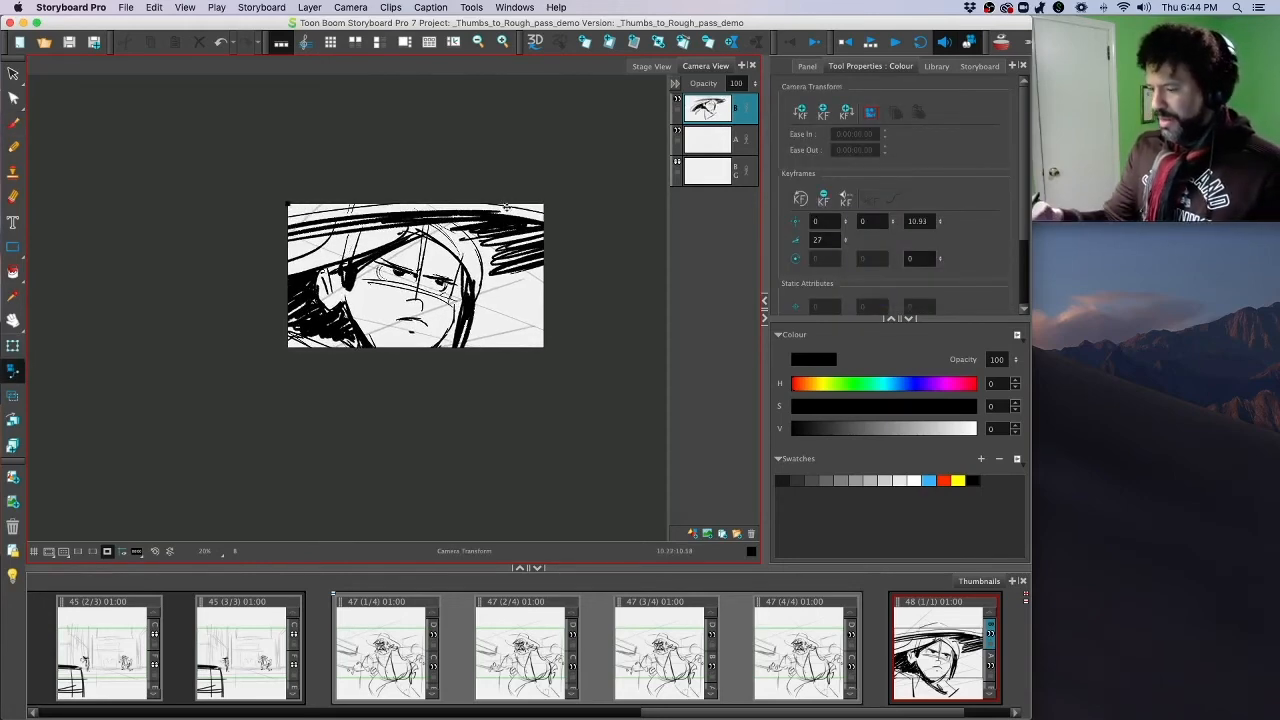
pyautogui.moveTo(507, 205); pyautogui.dragTo(532, 196)
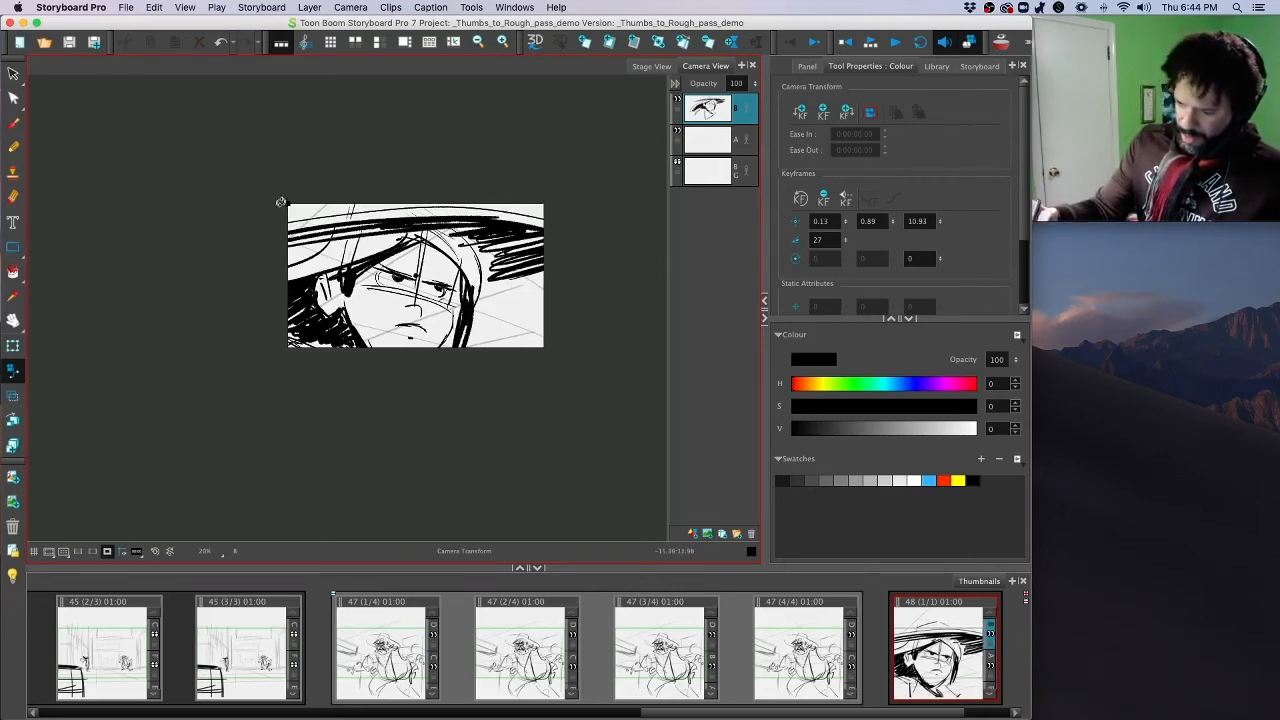
pyautogui.moveTo(281, 202)
pyautogui.mouseDown()
pyautogui.moveTo(286, 189)
pyautogui.moveTo(273, 211)
pyautogui.mouseUp()
# Step: Sketch the hat crown above the brim with the camera mask off, redoing the first strokes, and mask the area outside the frame again
pyautogui.hotkey('alt', 'b')
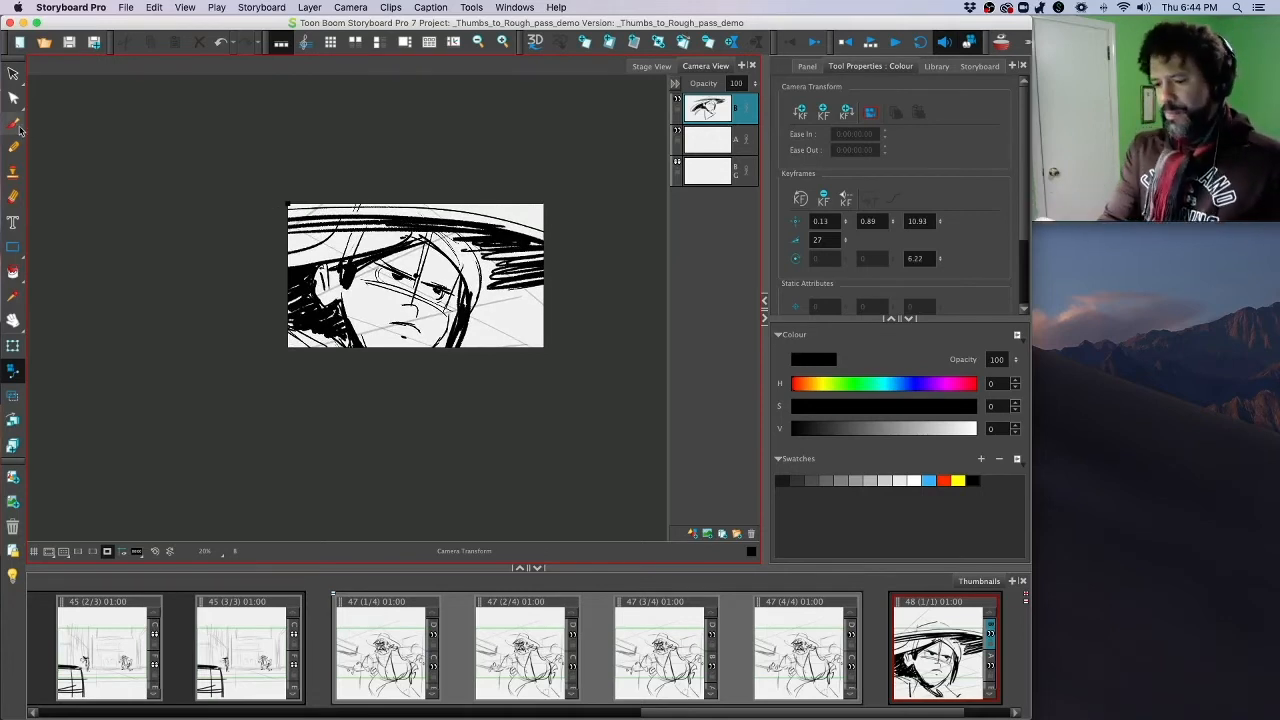
pyautogui.click(107, 551)
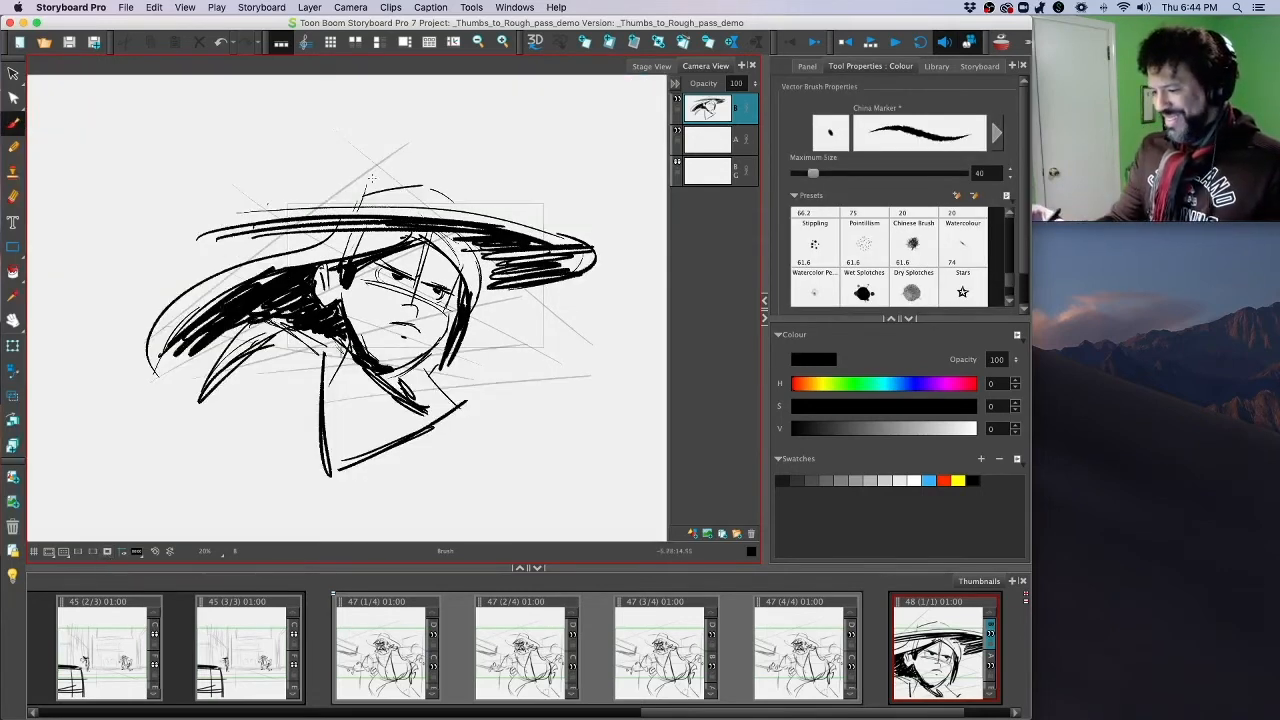
pyautogui.moveTo(369, 175)
pyautogui.mouseDown()
pyautogui.moveTo(357, 207)
pyautogui.moveTo(406, 177)
pyautogui.mouseUp()
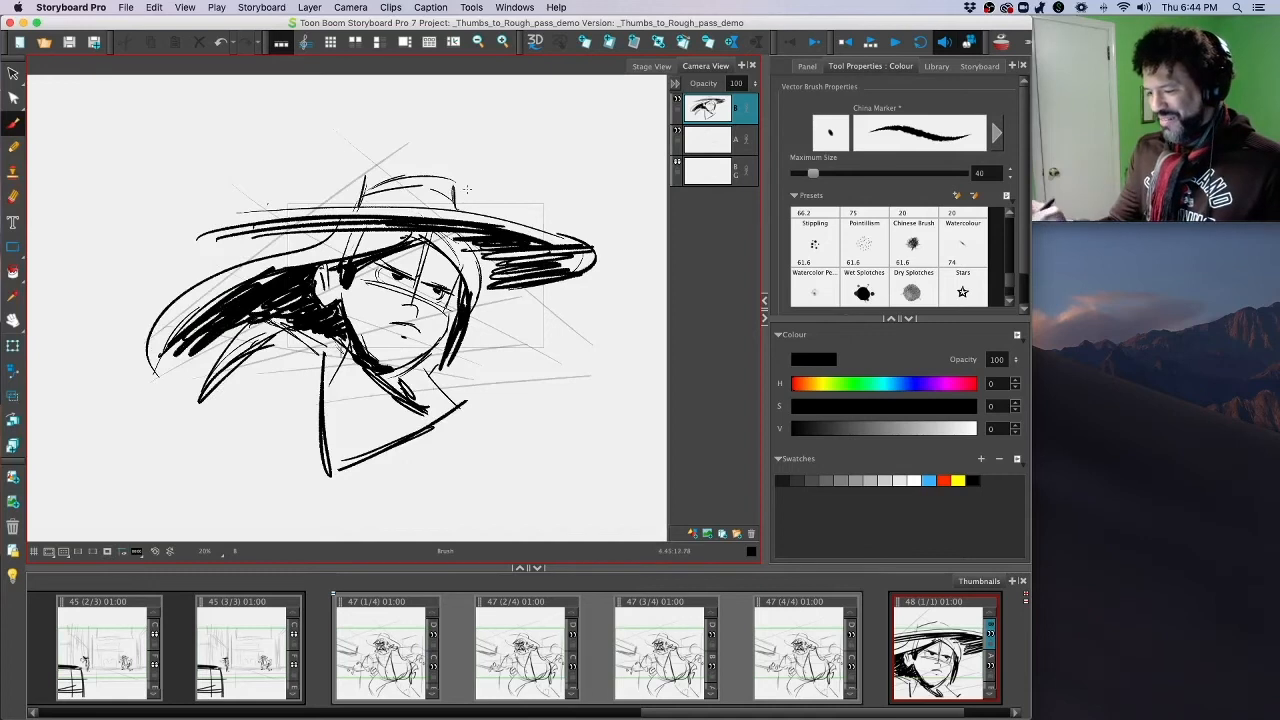
pyautogui.press('super+z')
pyautogui.press('super+z')
pyautogui.moveTo(358, 196); pyautogui.dragTo(419, 186)
pyautogui.moveTo(431, 179); pyautogui.dragTo(450, 214)
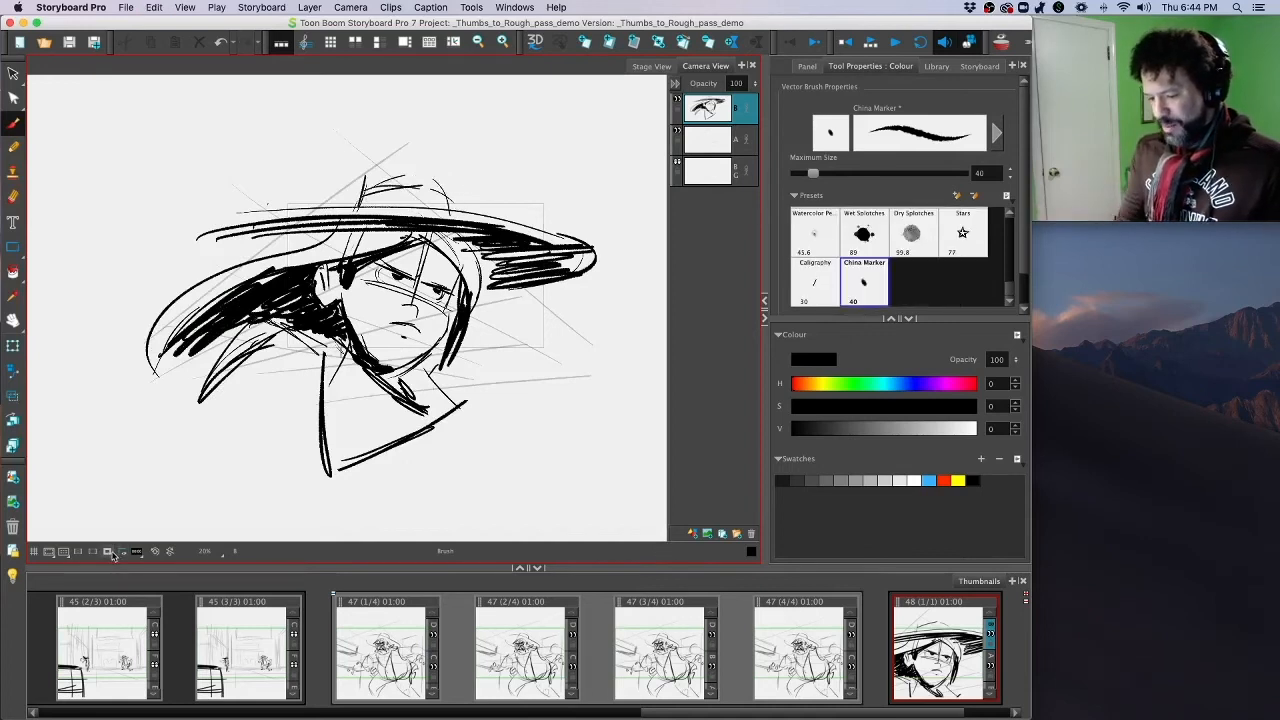
pyautogui.click(108, 552)
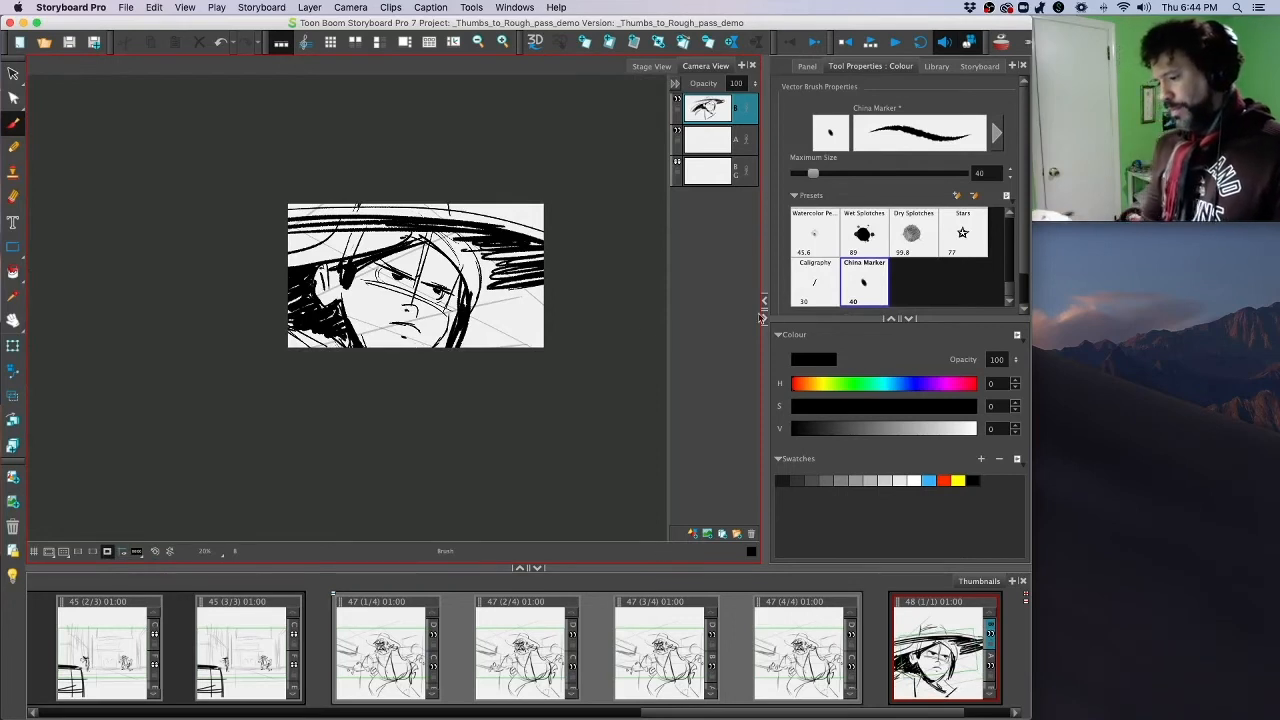
pyautogui.moveTo(480, 280)
pyautogui.mouseDown()
pyautogui.moveTo(510, 284)
pyautogui.moveTo(530, 274)
pyautogui.moveTo(520, 262)
pyautogui.mouseUp()
pyautogui.press('super+z')
pyautogui.press('super+z')
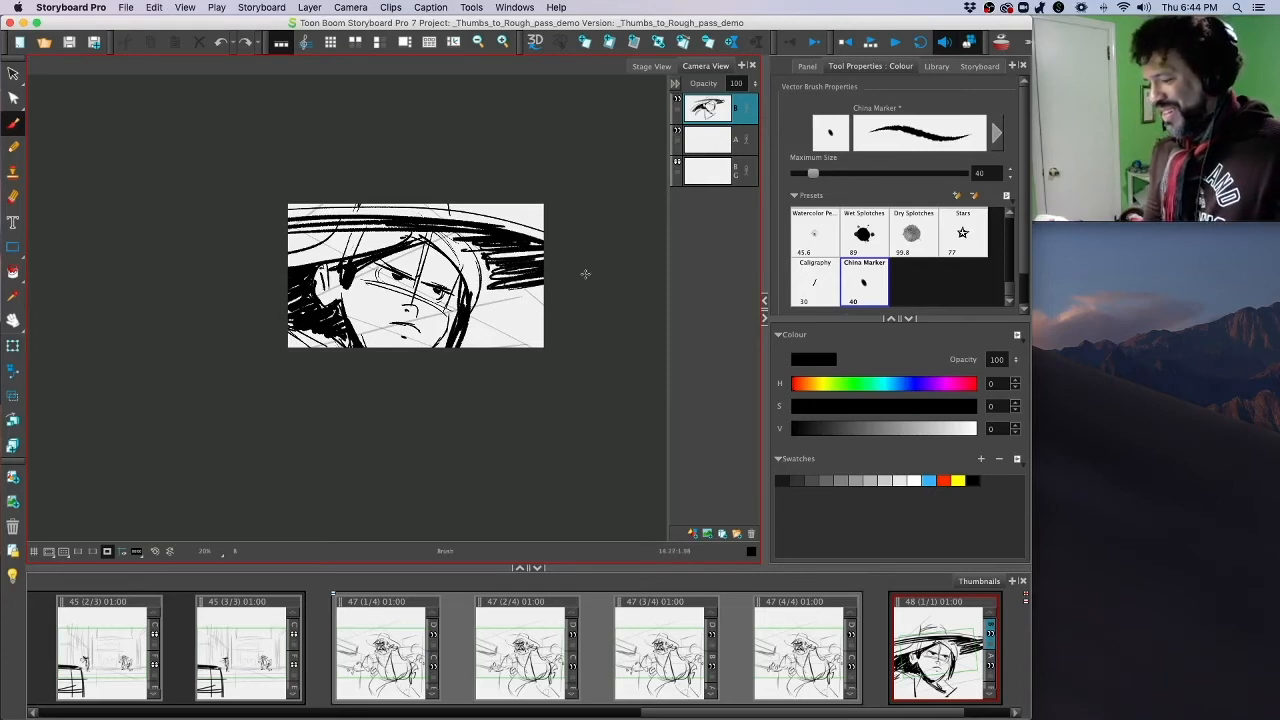
# Step: Compare the shot 48 close-up with the preceding panels of shot 47
pyautogui.press('Left')
pyautogui.press('Left')
pyautogui.press('Left')
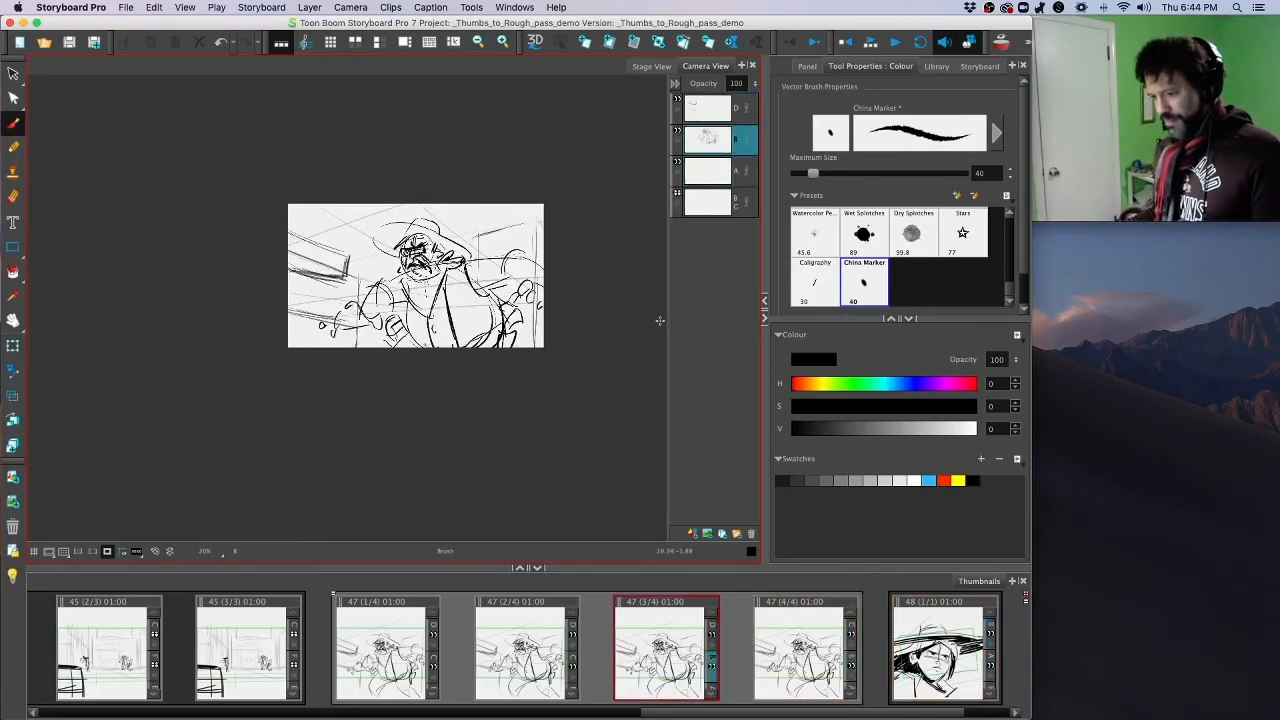
pyautogui.press('Right')
pyautogui.press('Right')
pyautogui.press('Right')
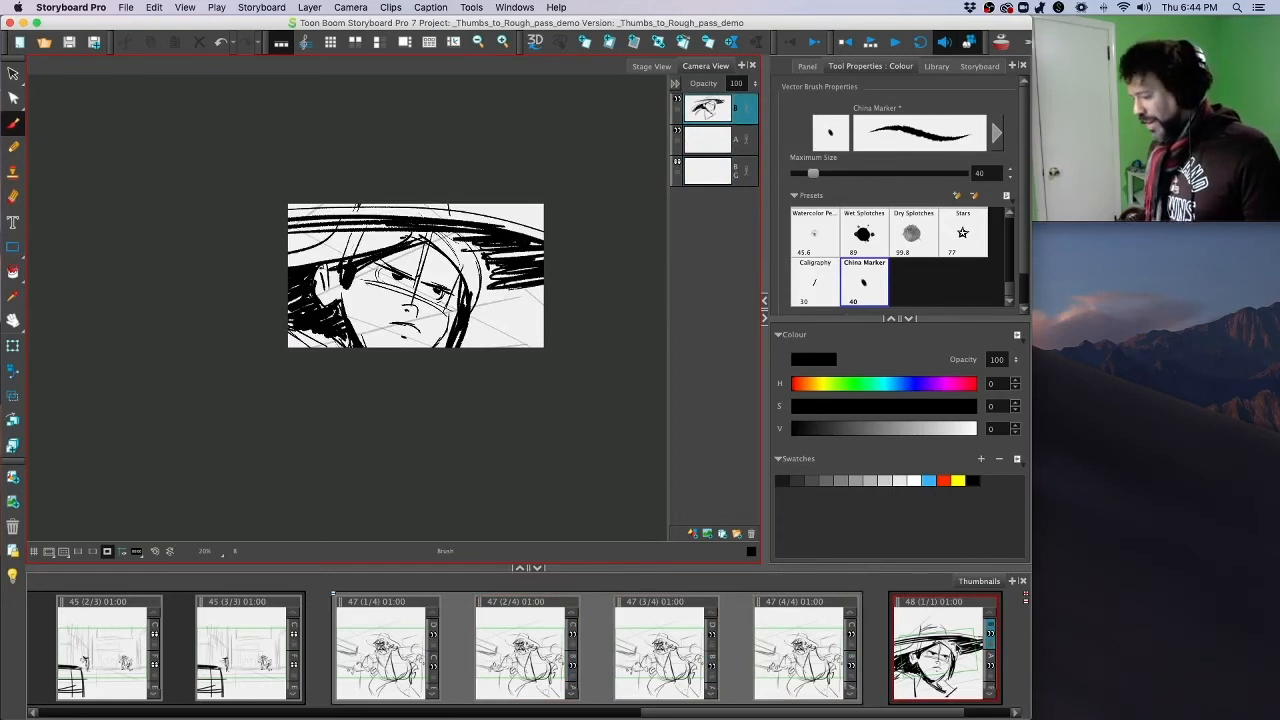
# Step: Duplicate the shot 48 panel and make layer B active in the copy
pyautogui.rightClick(958, 648)
pyautogui.click(1000, 402)
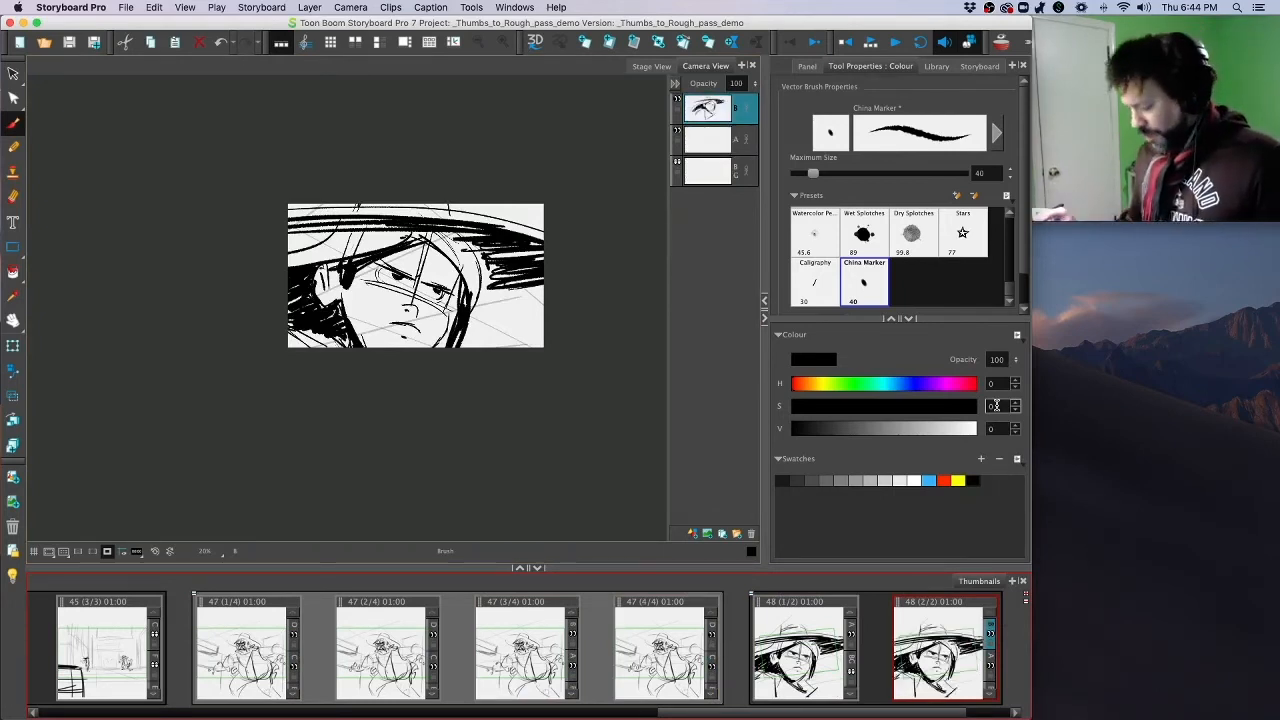
pyautogui.click(717, 118)
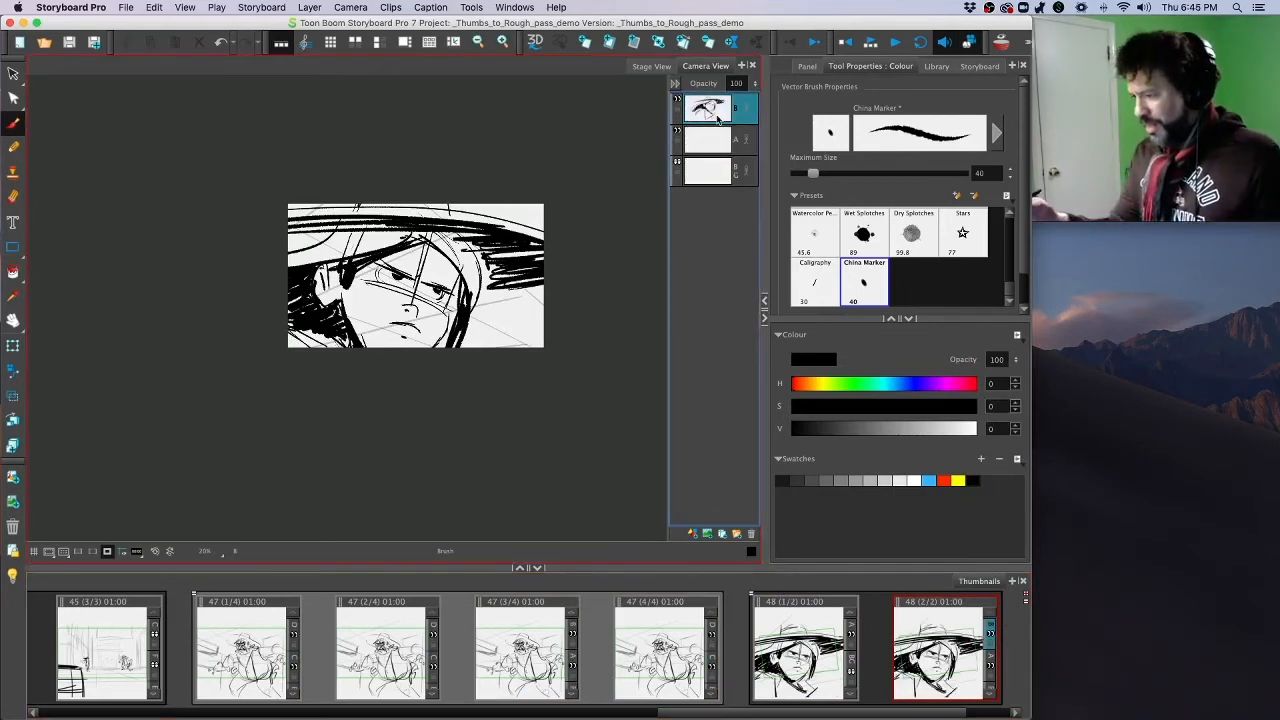
# Step: Shift both eyebrows slightly down toward the eyes in the second shot 48 panel and adjust the curved lid strokes around the eyes
pyautogui.press('2')
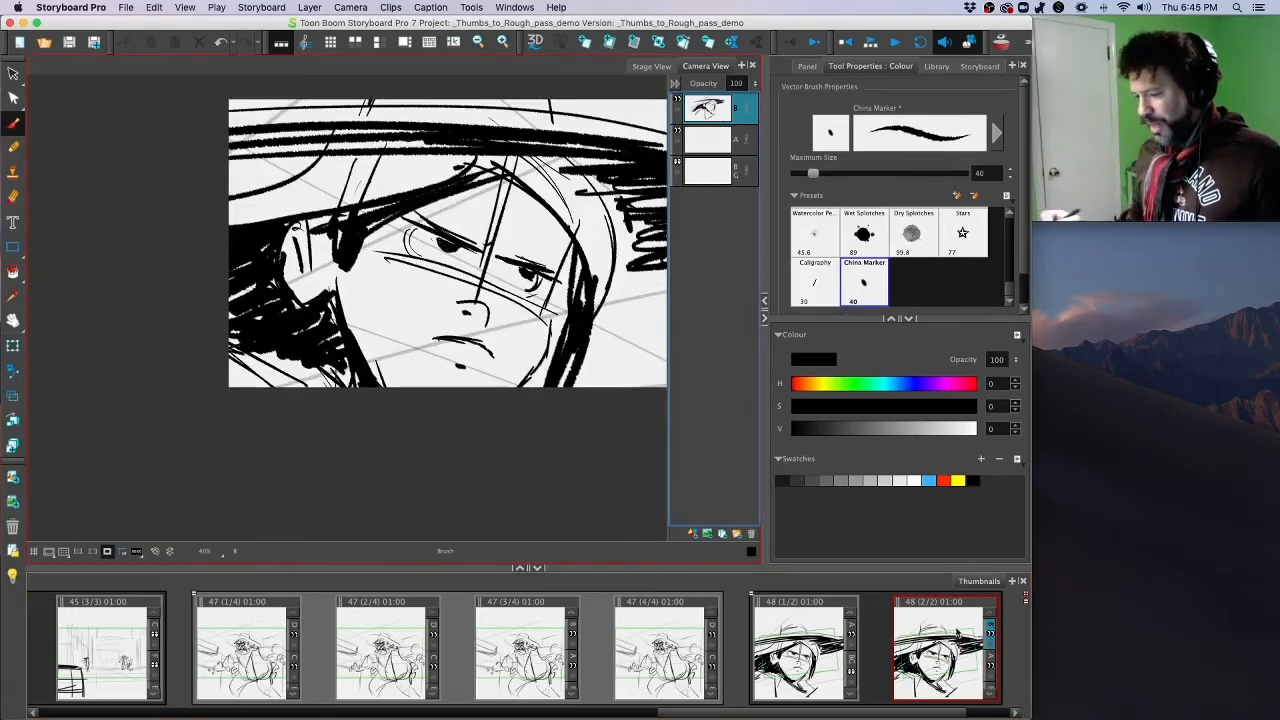
pyautogui.click(14, 74)
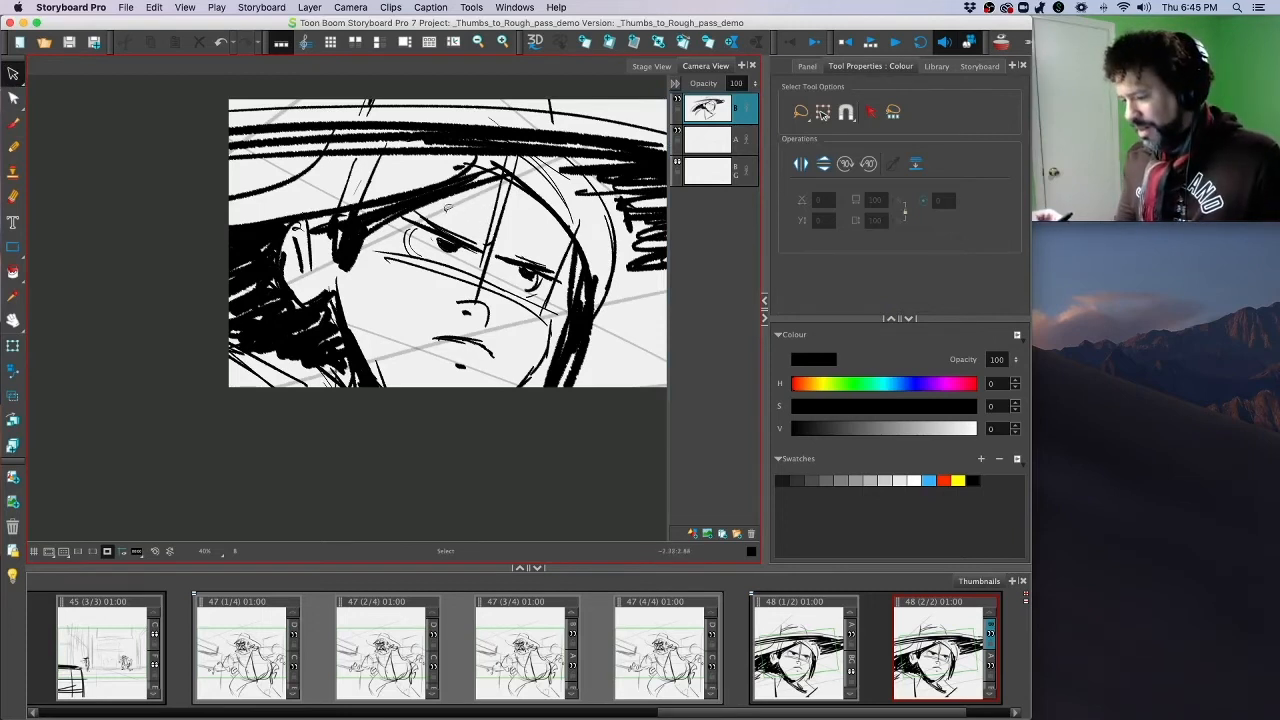
pyautogui.click(440, 226)
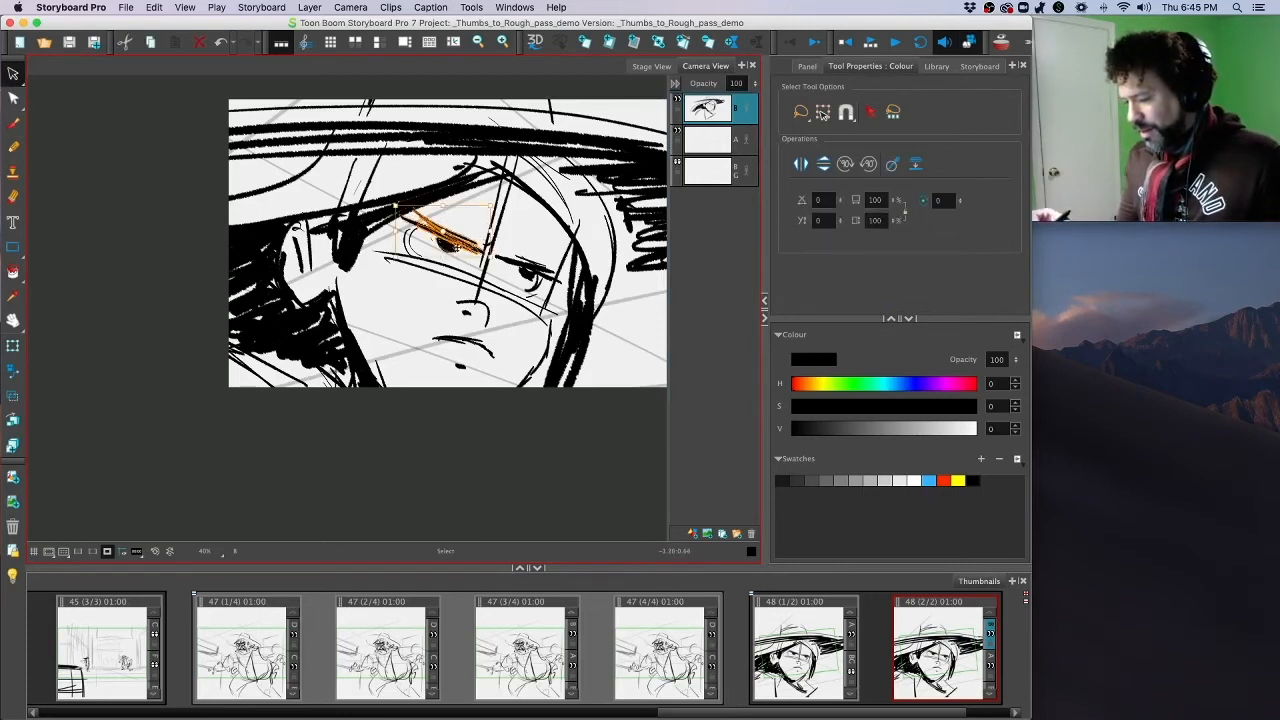
pyautogui.keyDown('shift'); pyautogui.click(525, 262); pyautogui.keyUp('shift')
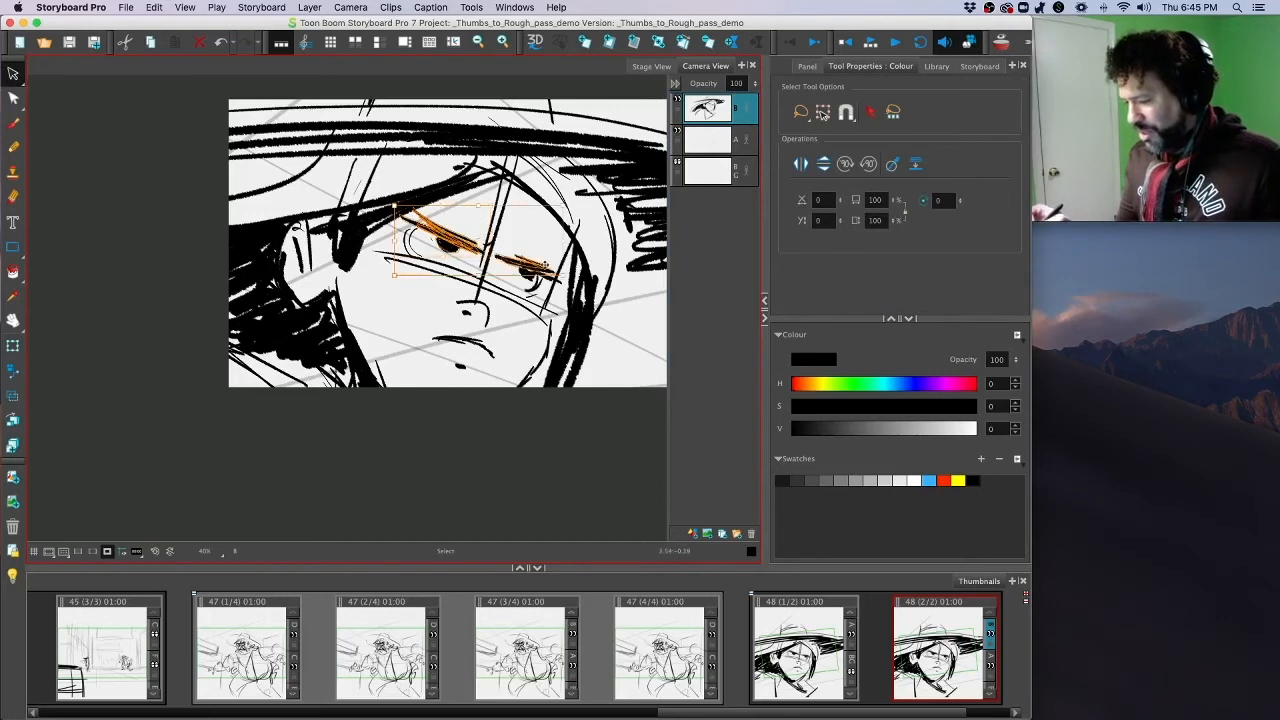
pyautogui.keyDown('shift'); pyautogui.click(551, 274); pyautogui.keyUp('shift')
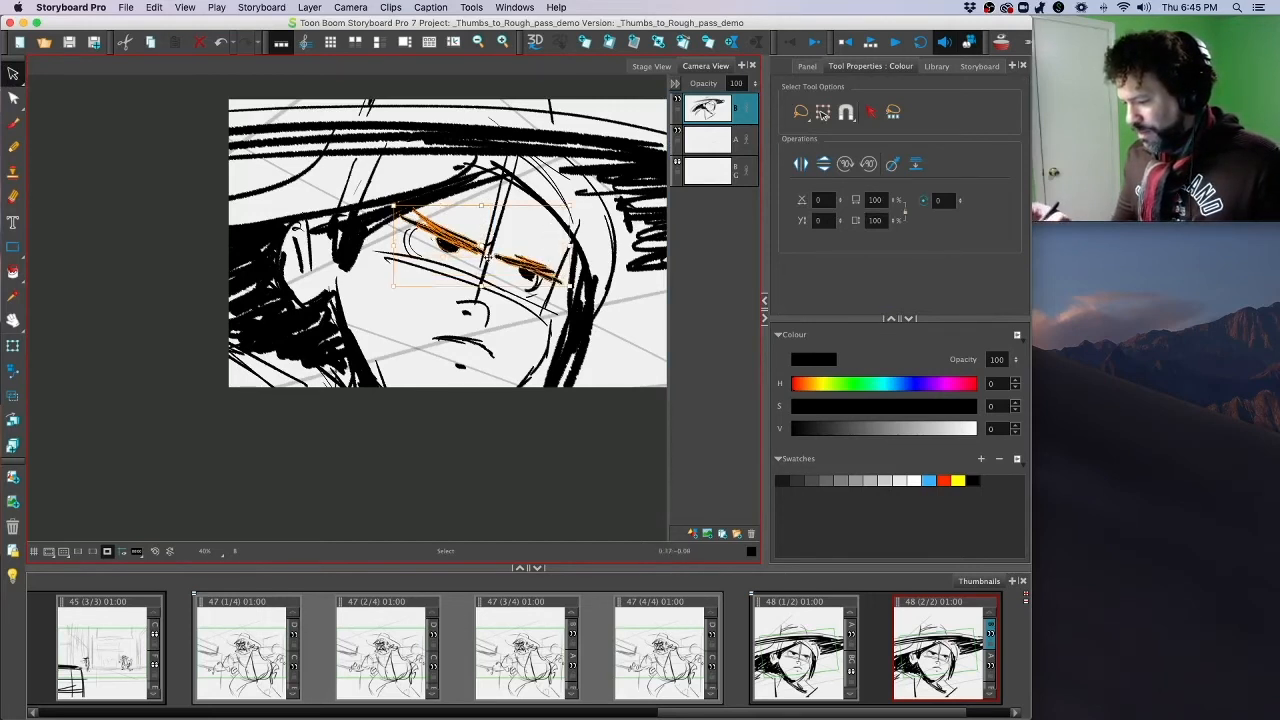
pyautogui.moveTo(491, 248); pyautogui.dragTo(494, 252)
pyautogui.click(600, 247)
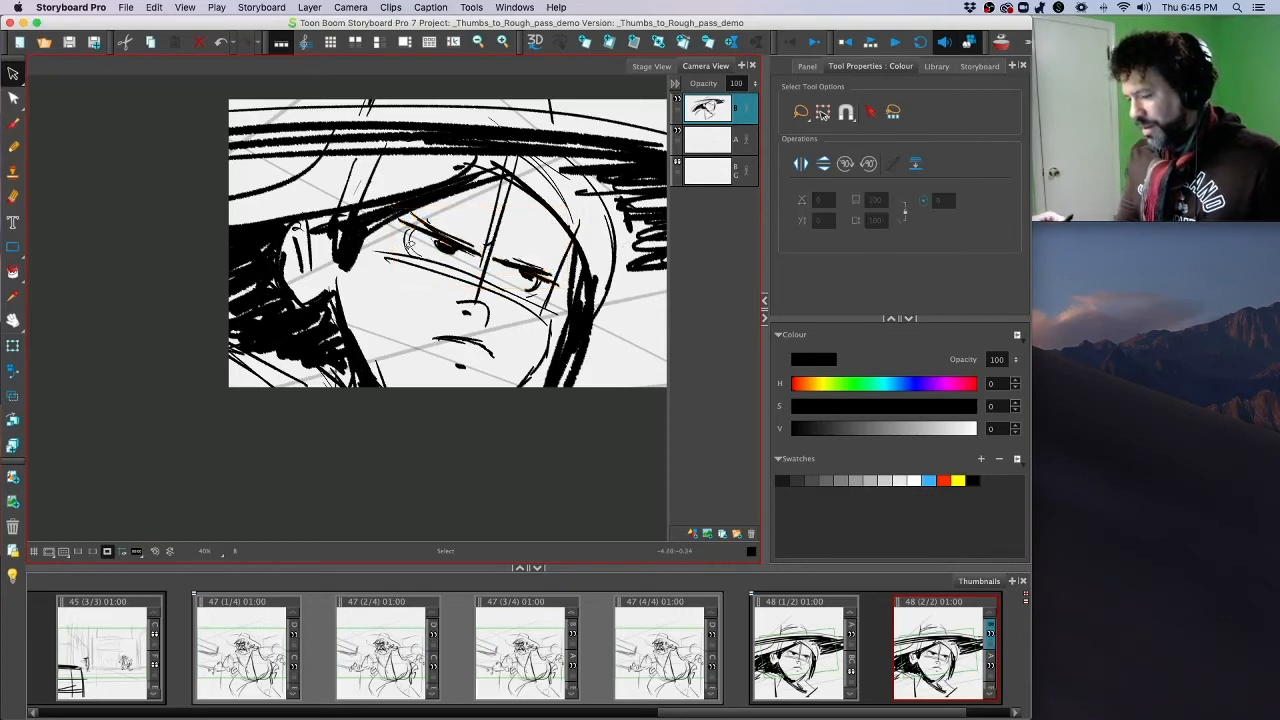
pyautogui.click(412, 243)
pyautogui.keyDown('shift'); pyautogui.click(533, 284); pyautogui.keyUp('shift')
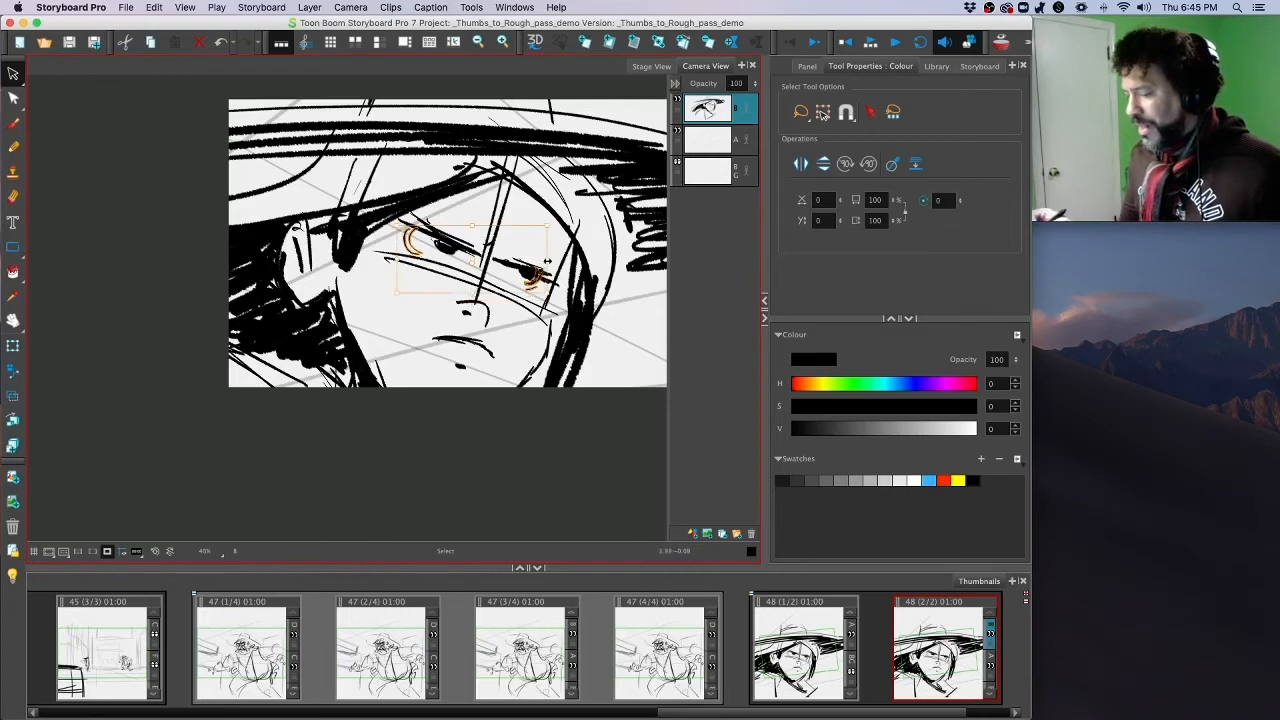
pyautogui.click(648, 285)
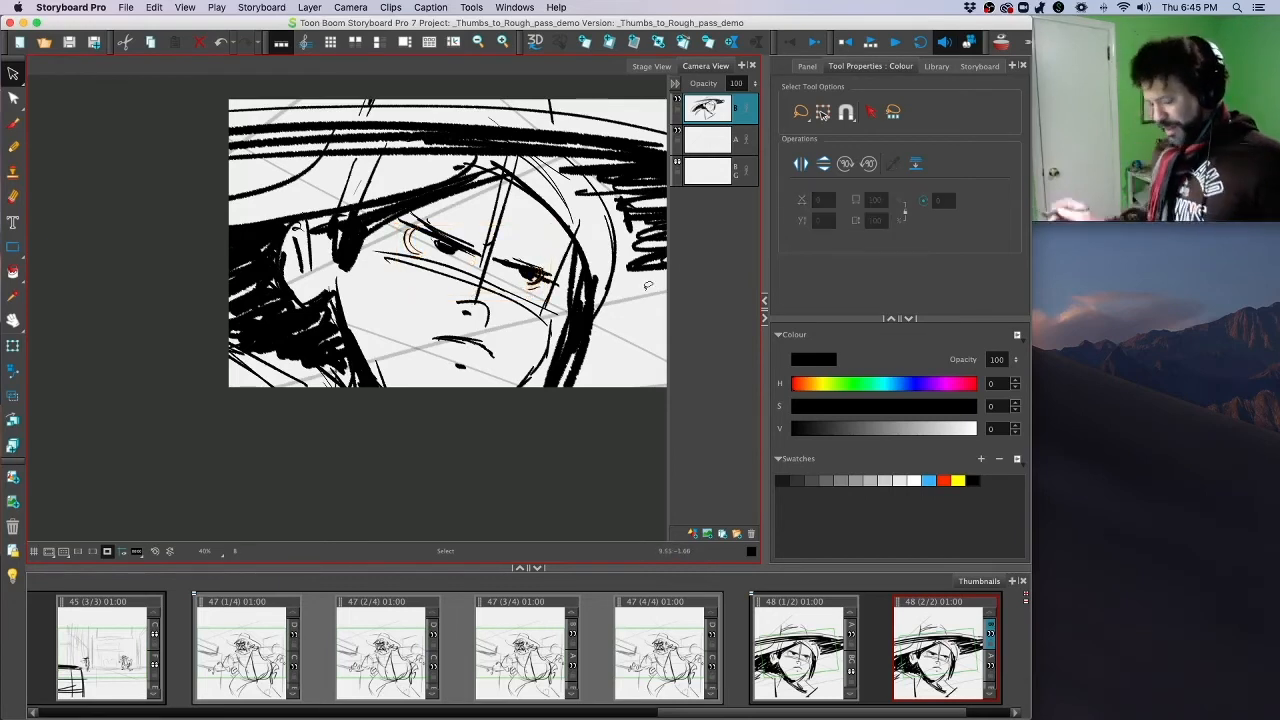
# Step: Flip back and forth between the two shot 48 panels to compare the eye expressions
pyautogui.press('Left')
pyautogui.press('Right')
pyautogui.press('Left')
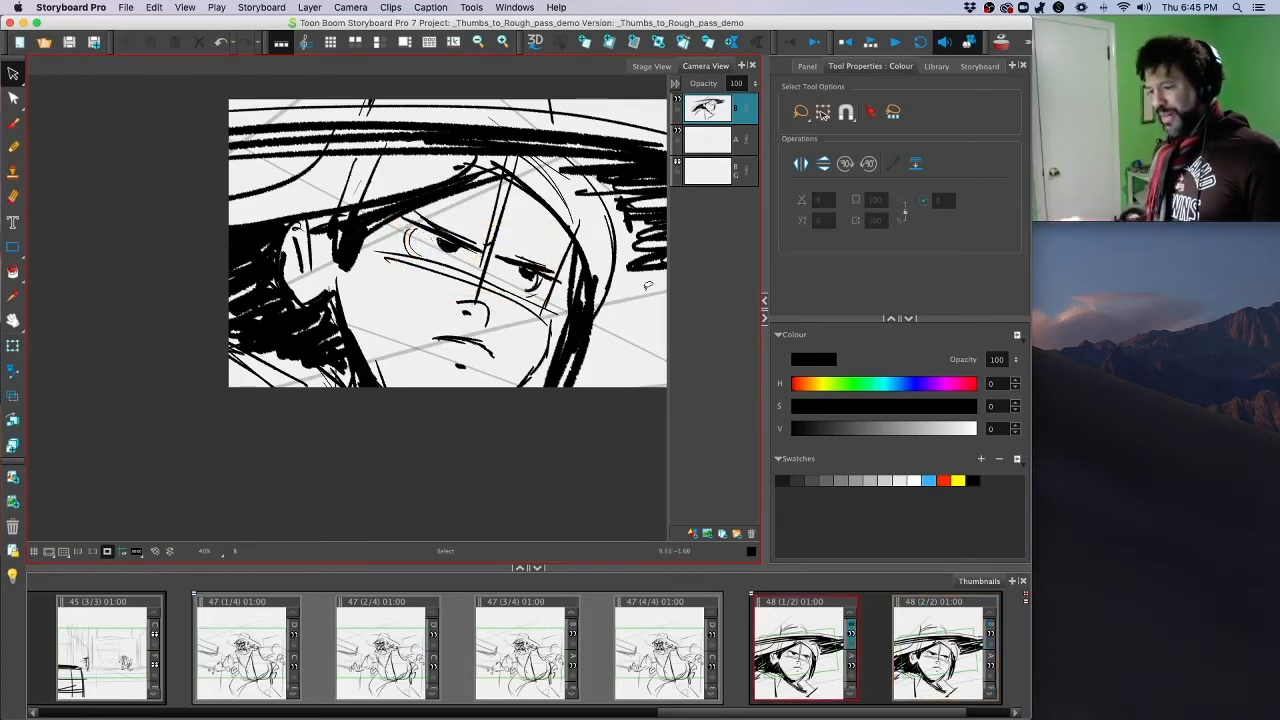
pyautogui.press('Right')
pyautogui.press('Left')
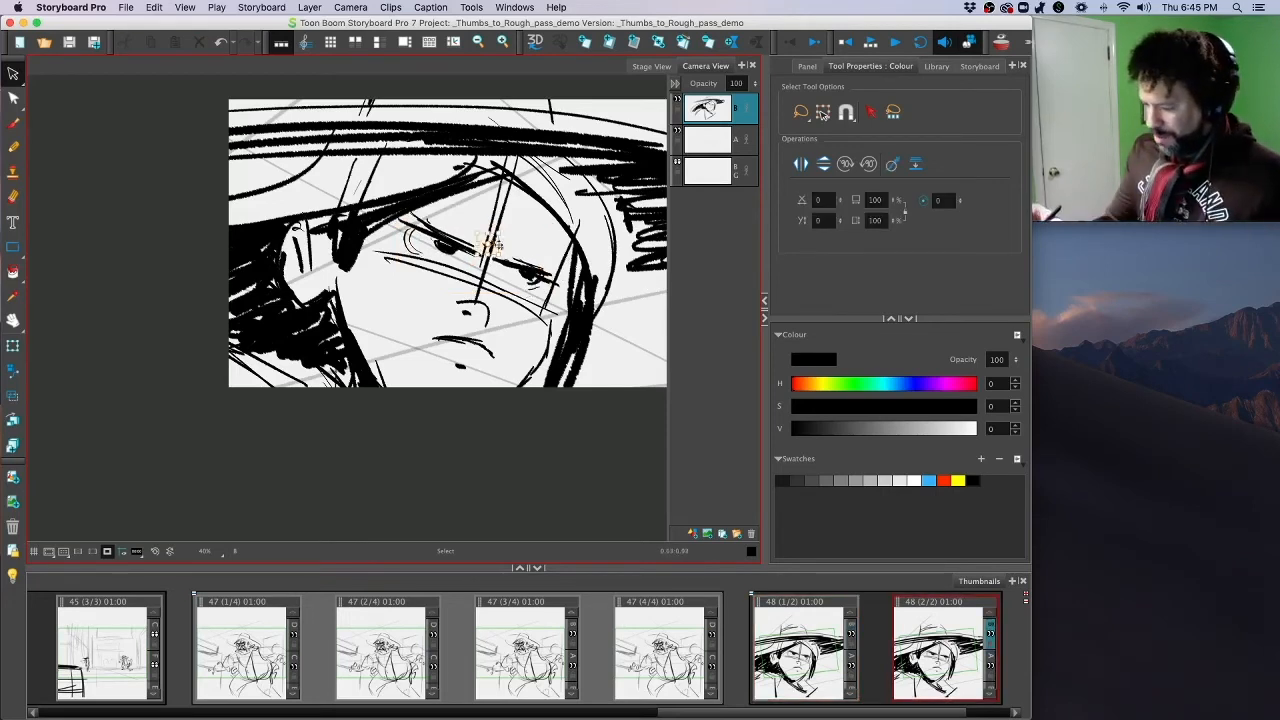
pyautogui.press('Right')
pyautogui.hotkey('alt', 'b')
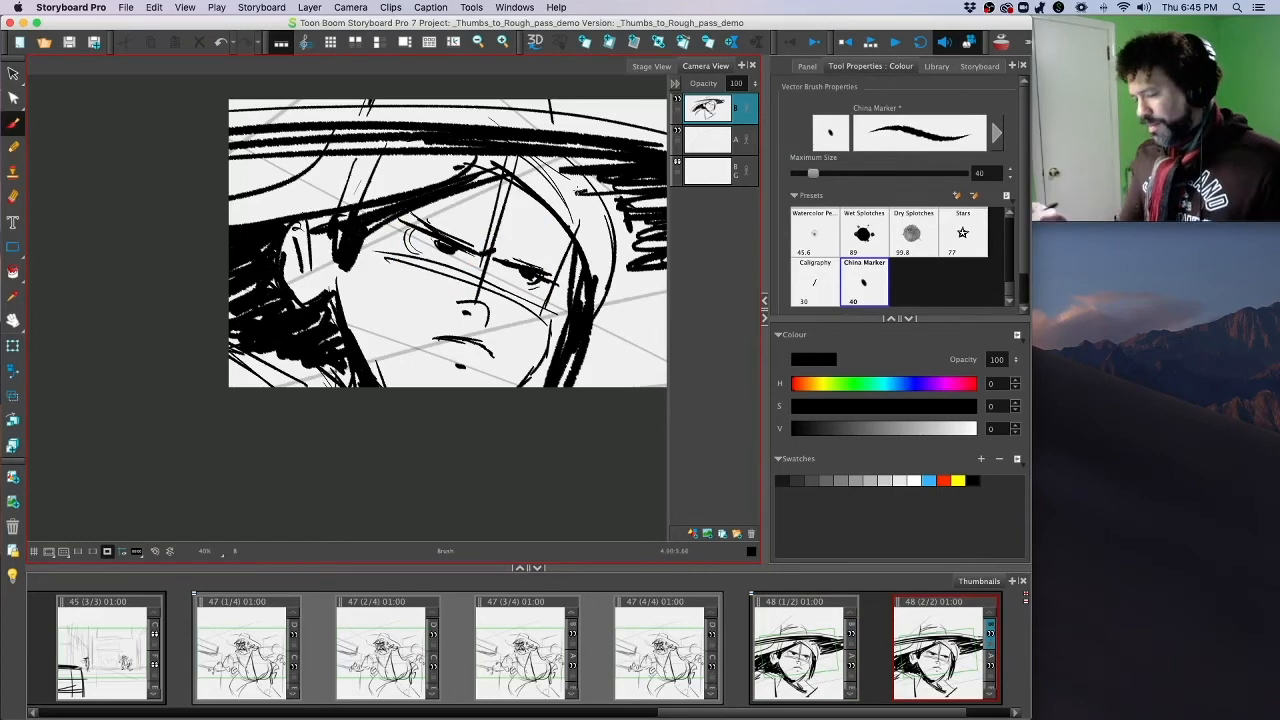
# Step: Review the cut from shot 47 through both shot 48 panels into the first panel of shot 50
pyautogui.press('Left')
pyautogui.press('Left')
pyautogui.press('Left')
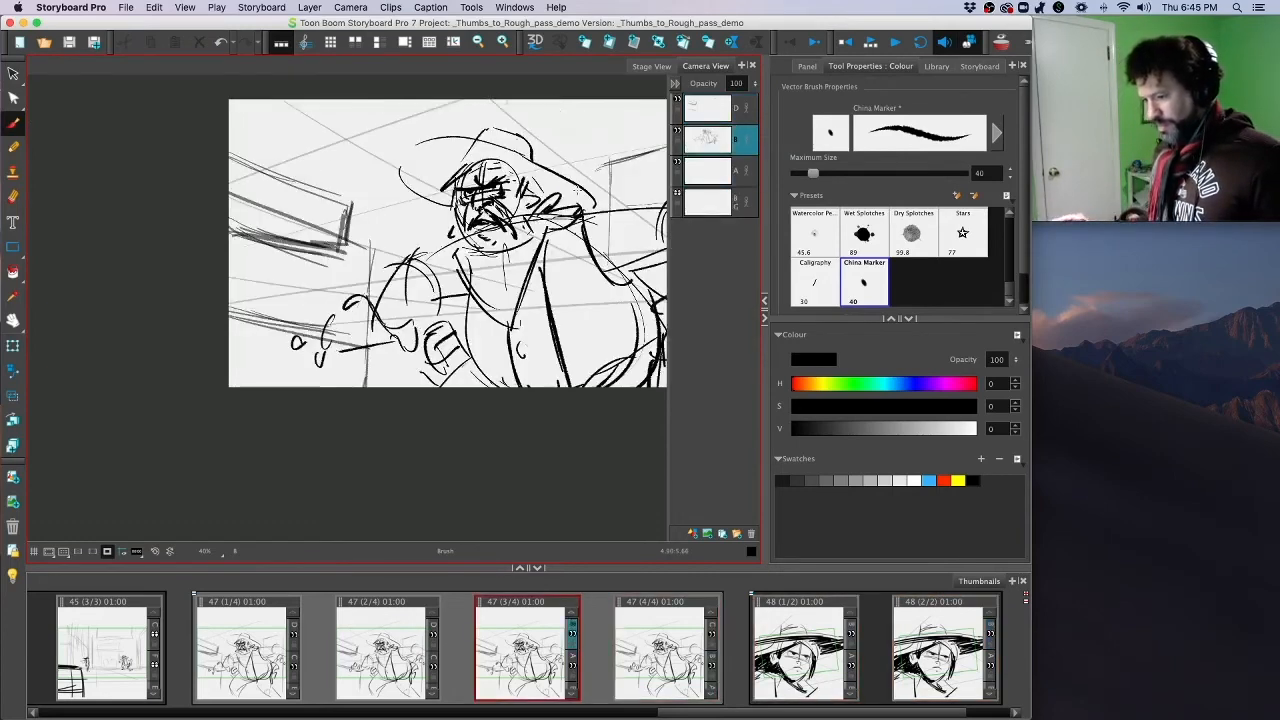
pyautogui.press('1')
pyautogui.press('1')
pyautogui.press('1')
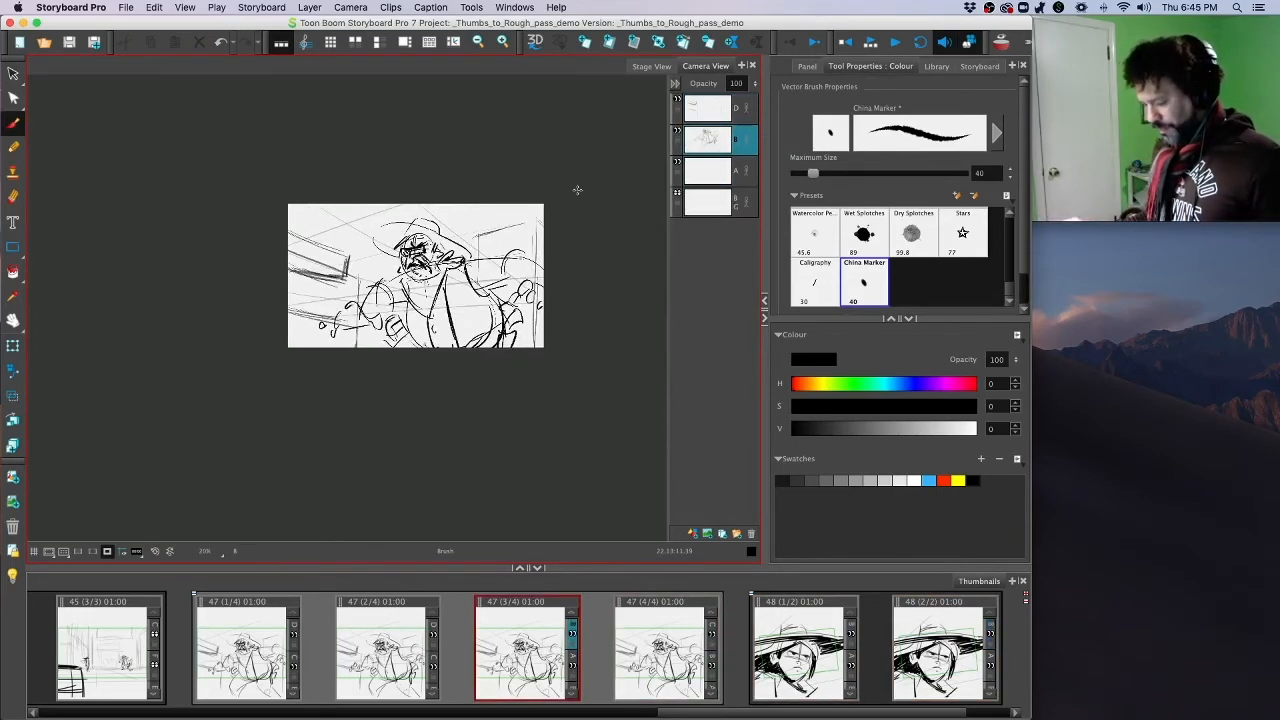
pyautogui.press('Right')
pyautogui.press('Right')
pyautogui.press('Right')
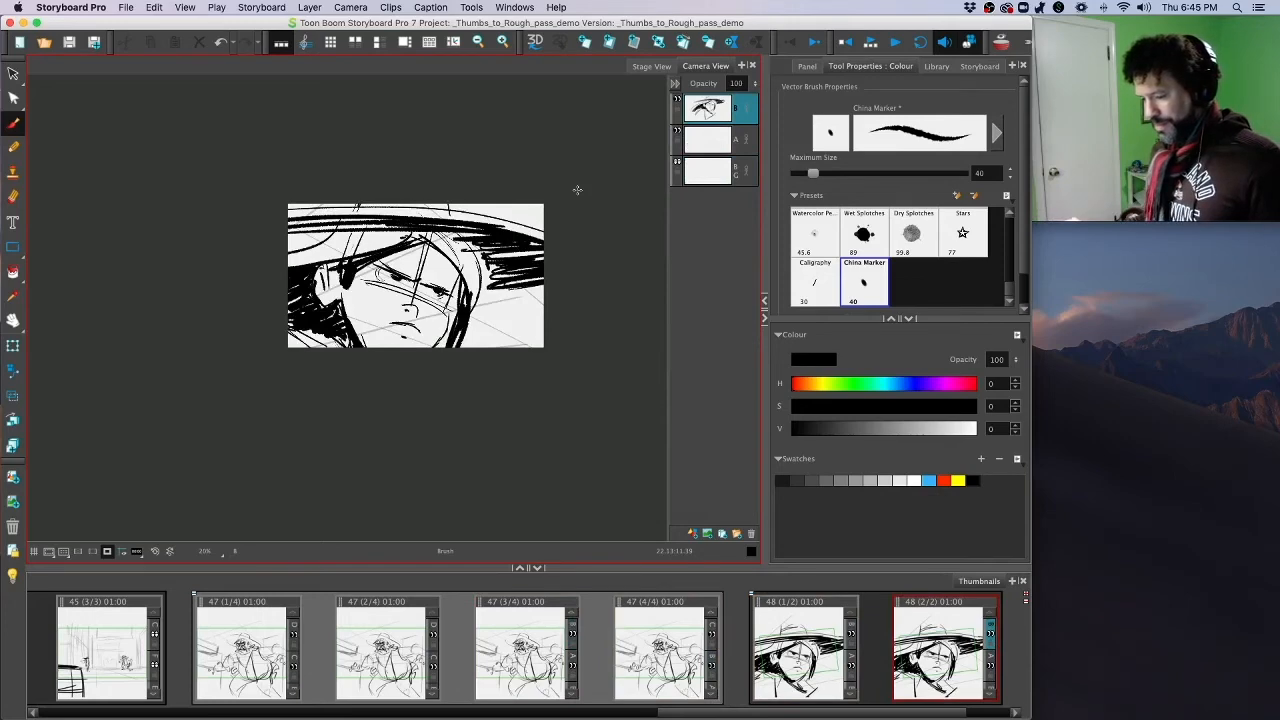
pyautogui.press('Right')
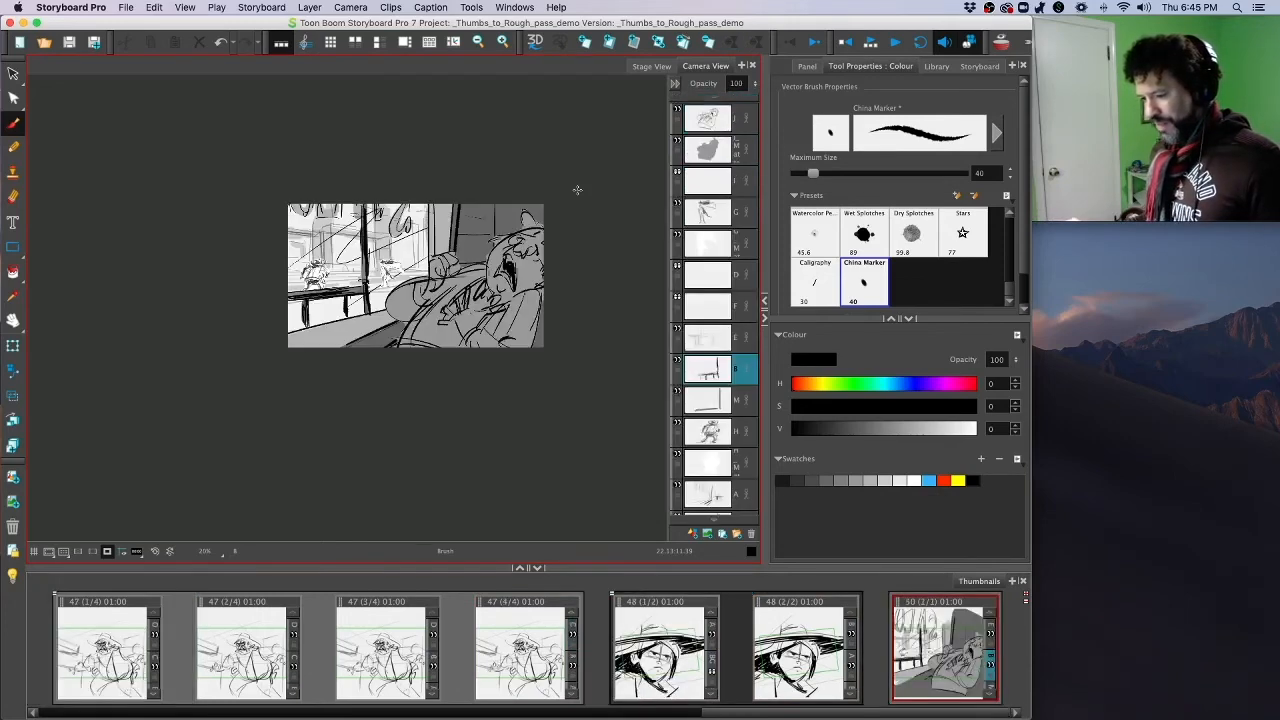
# Step: Go back to the first panel of shot 20 near the start of the storyboard and save the project
pyautogui.moveTo(856, 714); pyautogui.dragTo(344, 713)
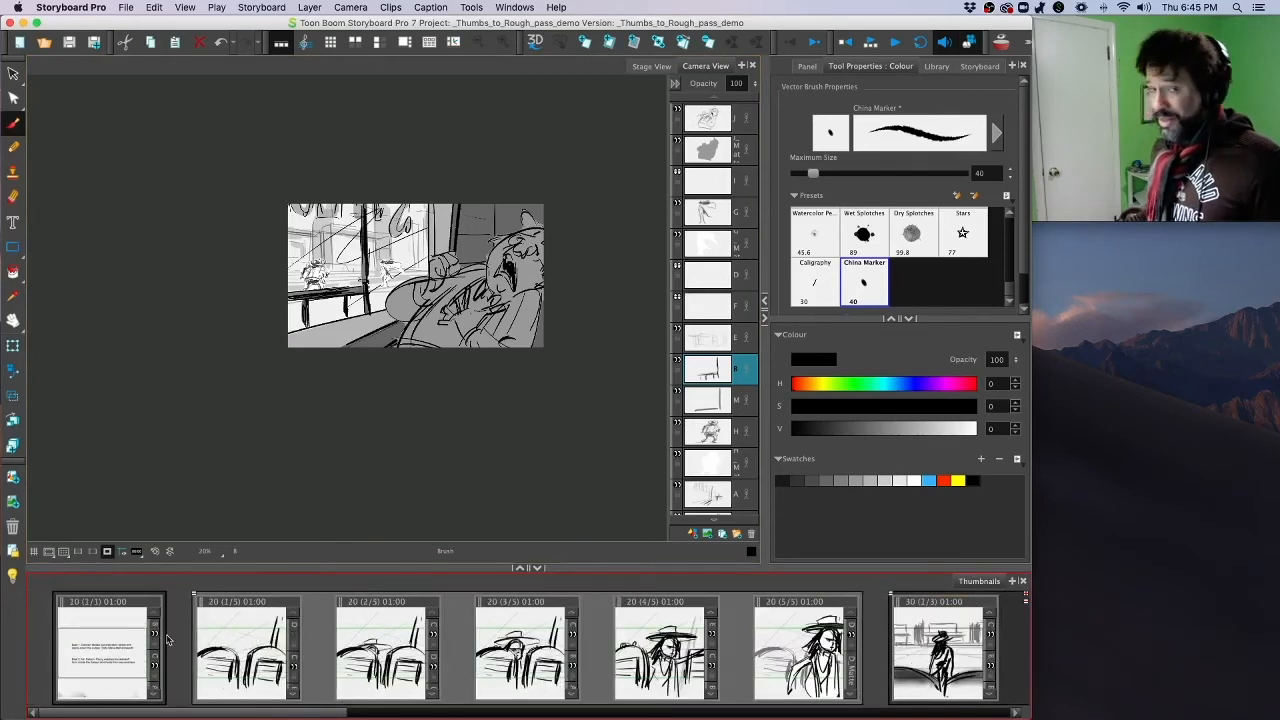
pyautogui.click(255, 645)
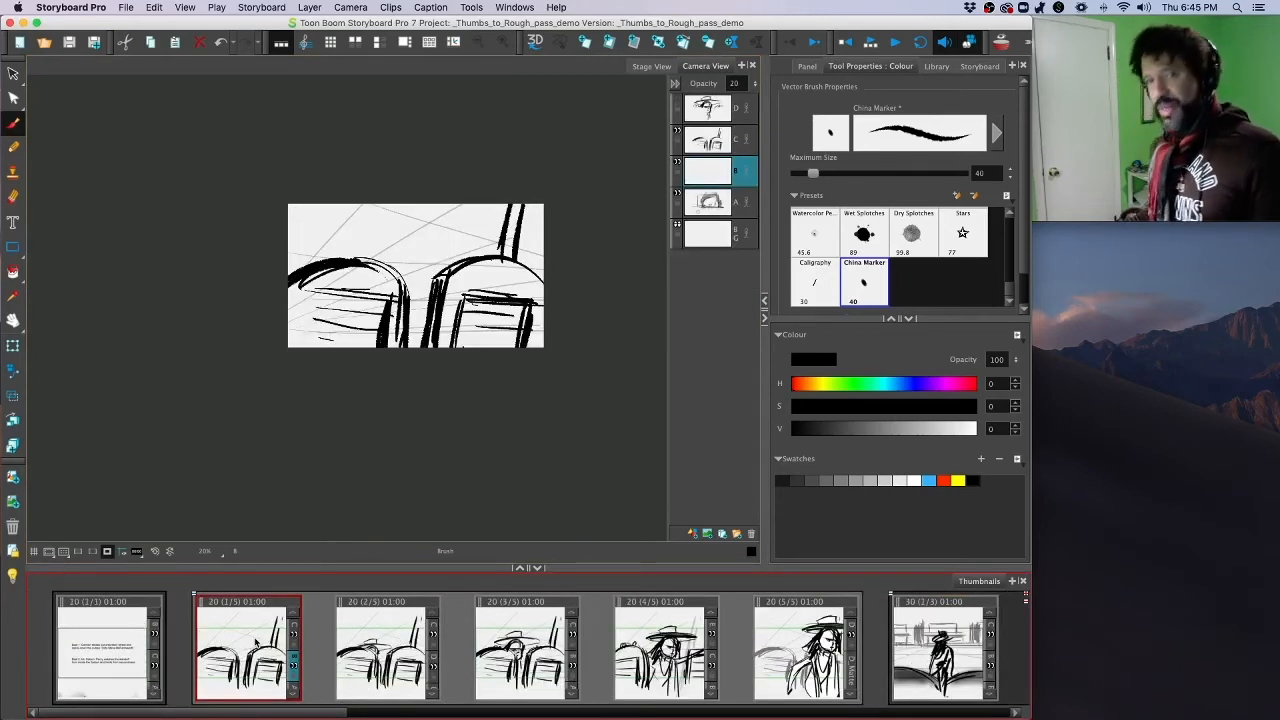
pyautogui.press('super+s')
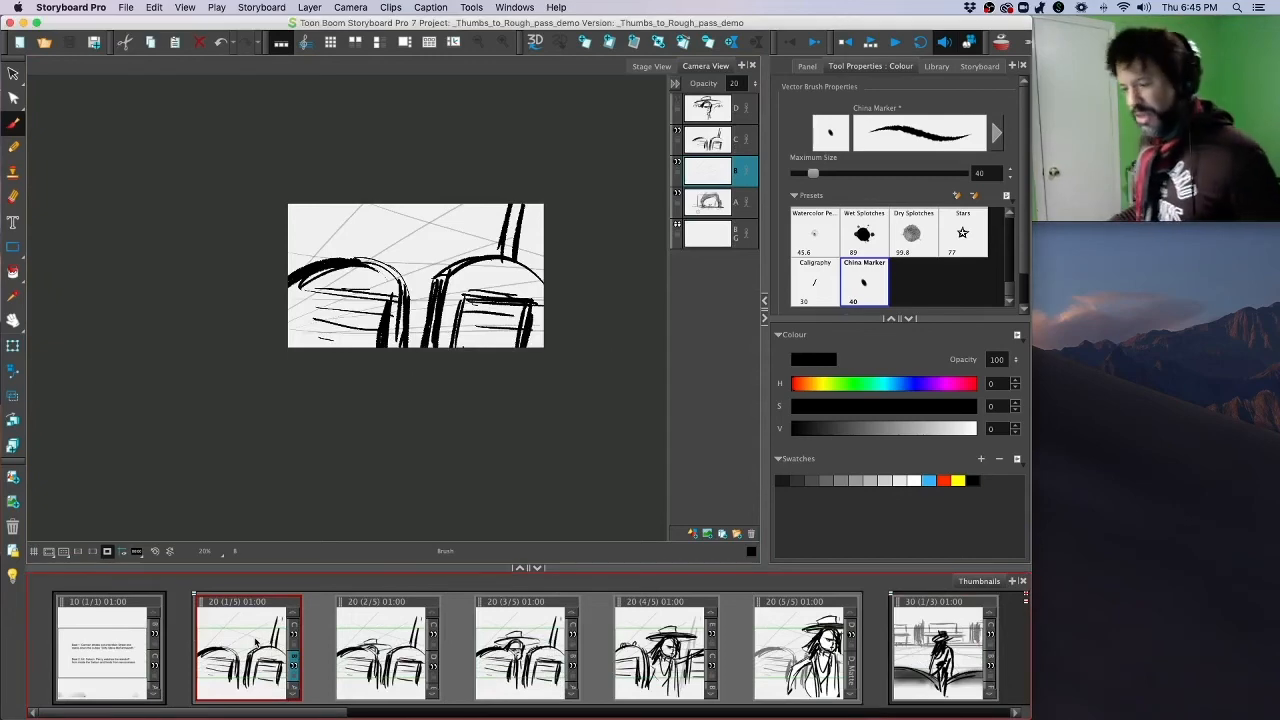
# Step: Review the sequence from the first panel of shot 20 through shots 30 and 40 to the second panel of shot 45
pyautogui.press('Right')
pyautogui.press('Right')
pyautogui.press('Right')
pyautogui.press('Right')
pyautogui.press('Right')
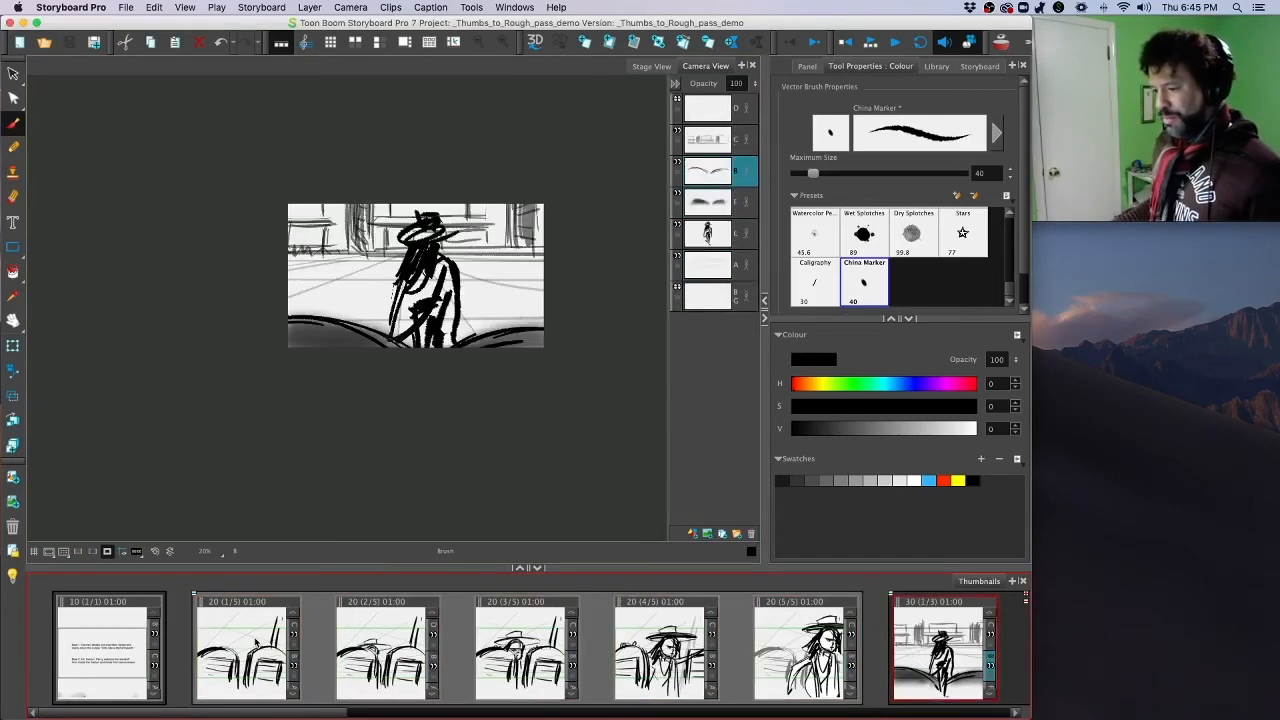
pyautogui.press('Right')
pyautogui.press('Right')
pyautogui.press('Right')
pyautogui.press('Right')
pyautogui.press('Right')
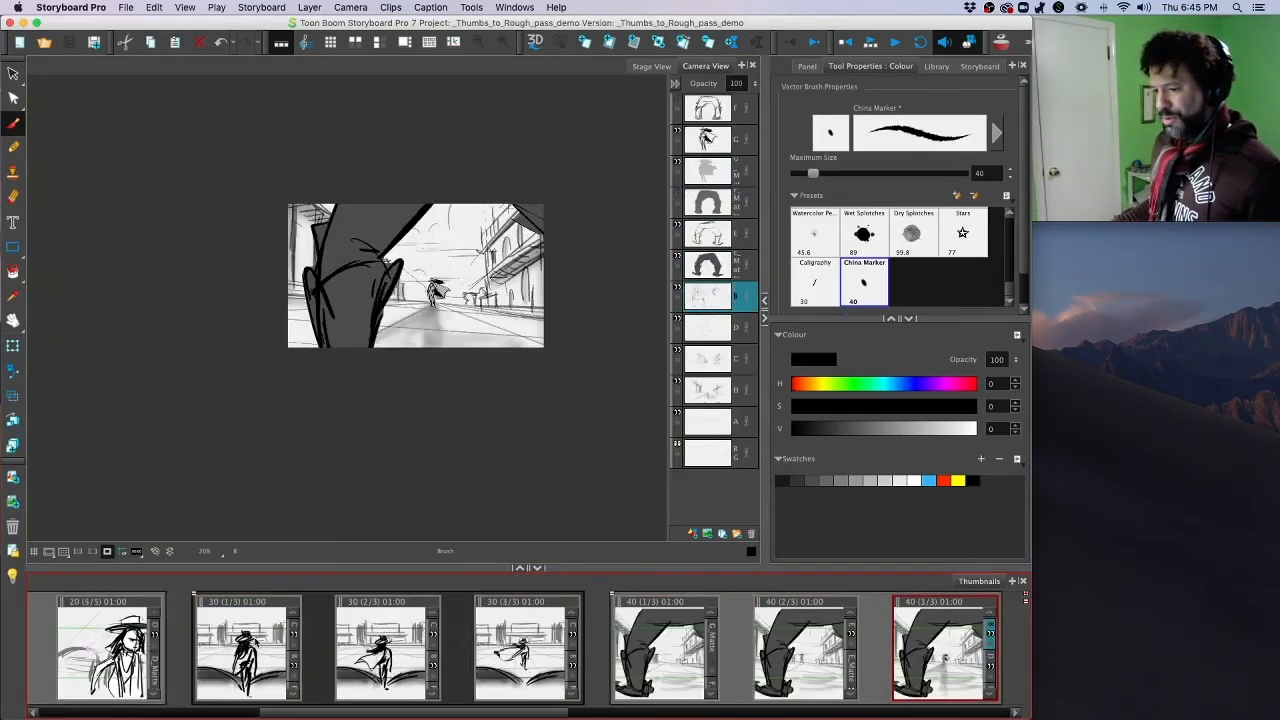
pyautogui.press('Right')
pyautogui.press('Right')
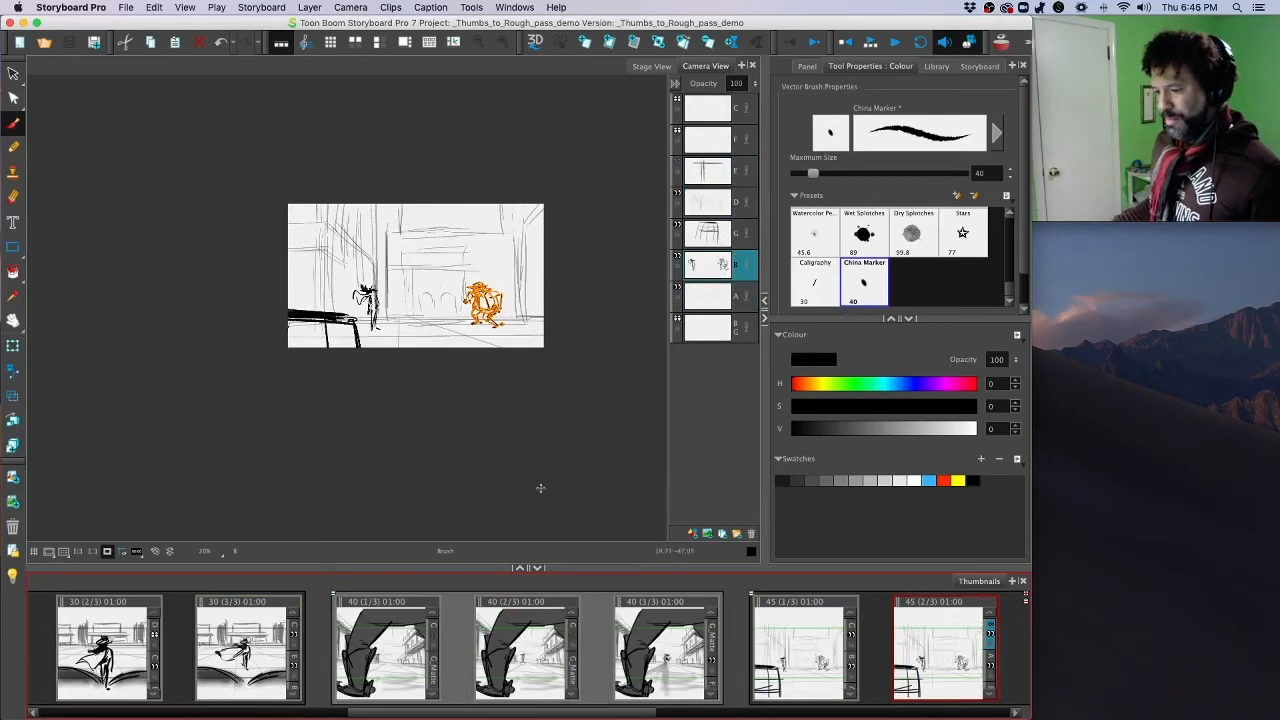
# Step: Recheck the cut from shot 40 to shot 45 and review onward through shots 47 and 48 to shot 50
pyautogui.press('Left')
pyautogui.press('Left')
pyautogui.press('Right')
pyautogui.press('Right')
pyautogui.press('Right')
pyautogui.press('Right')
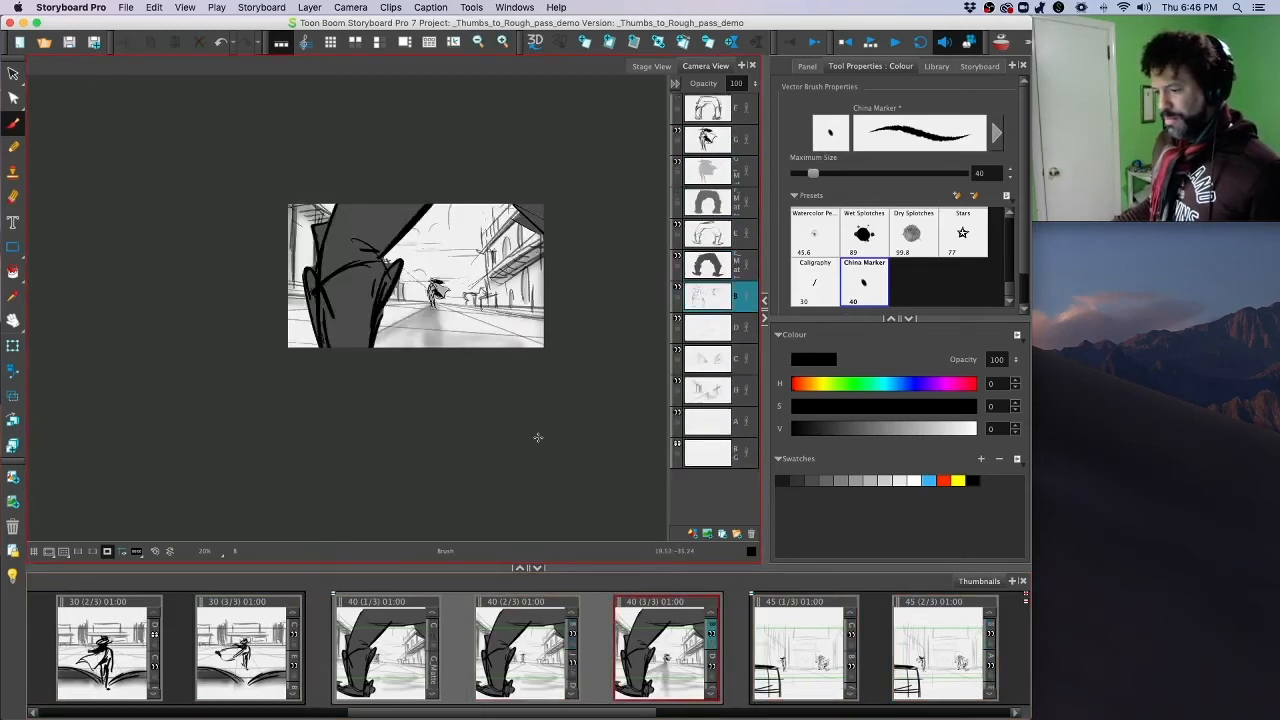
pyautogui.press('Right')
pyautogui.press('Right')
pyautogui.press('Right')
pyautogui.press('Right')
pyautogui.press('Right')
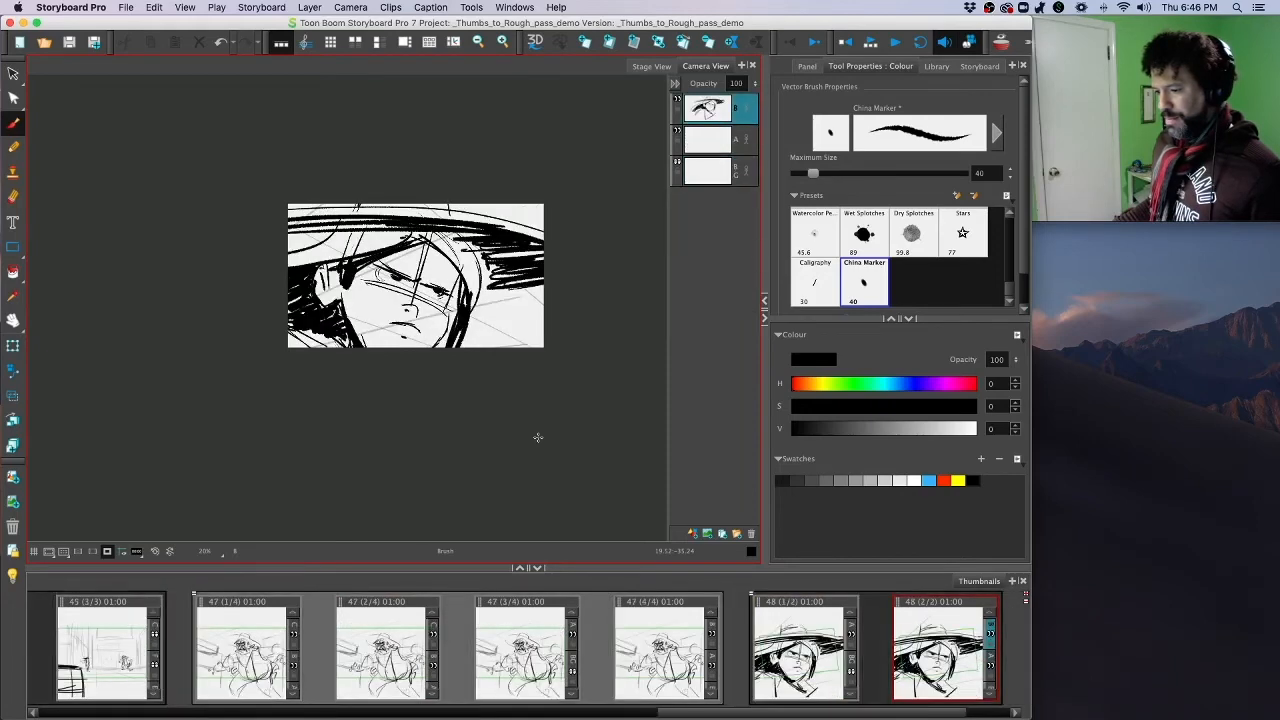
pyautogui.press('Right')
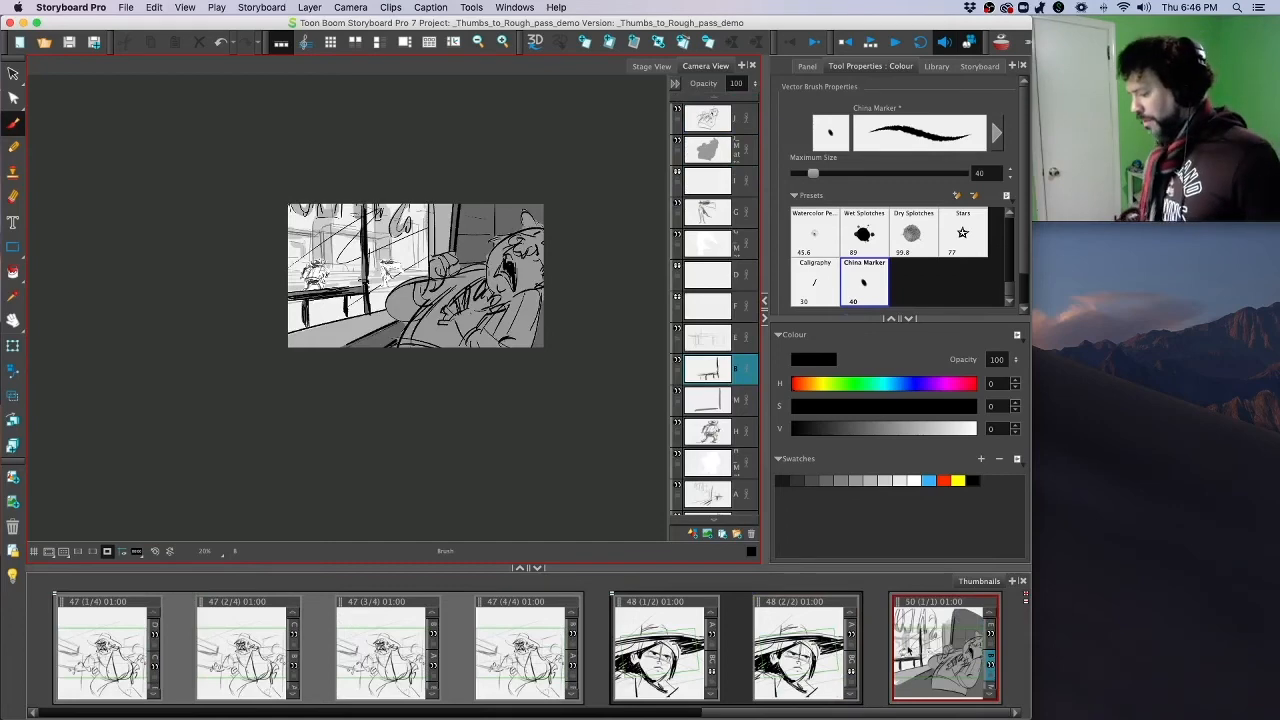
pyautogui.press('Left')
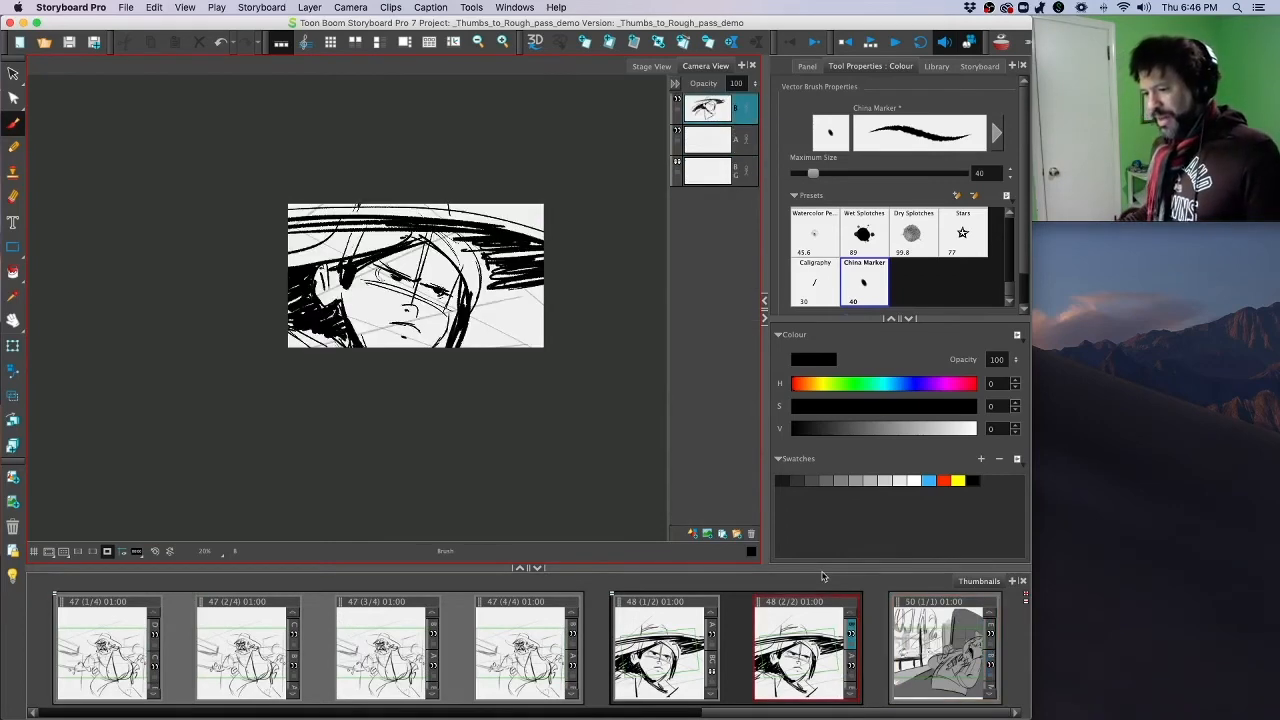
pyautogui.press('Right')
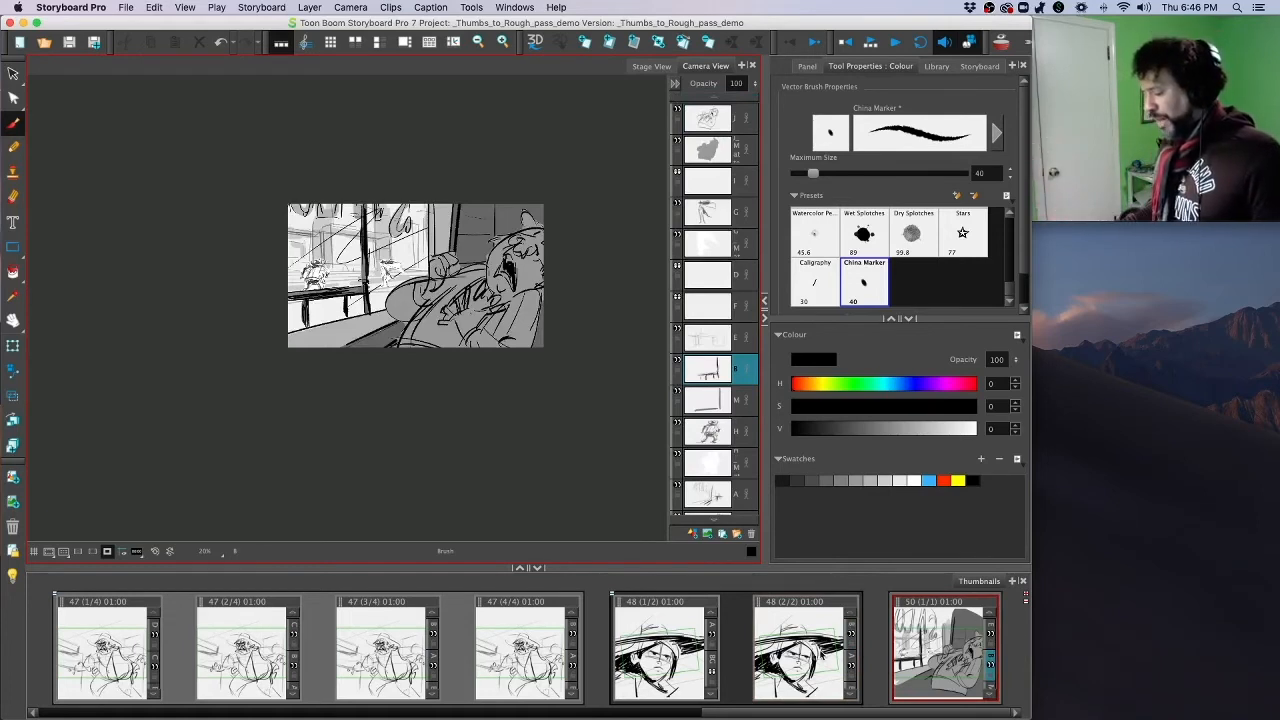
# Step: Add a new shot 60 after shot 50 and turn off the camera mask
pyautogui.rightClick(824, 655)
pyautogui.click(853, 390)
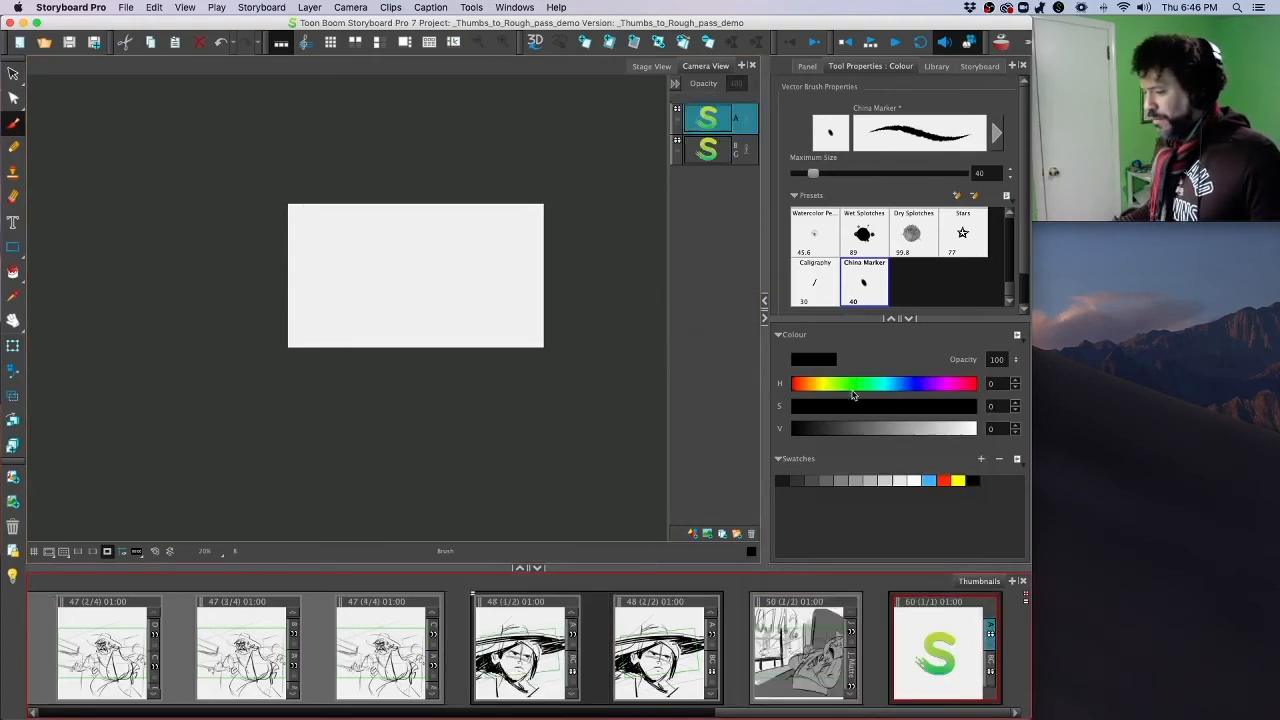
pyautogui.click(108, 552)
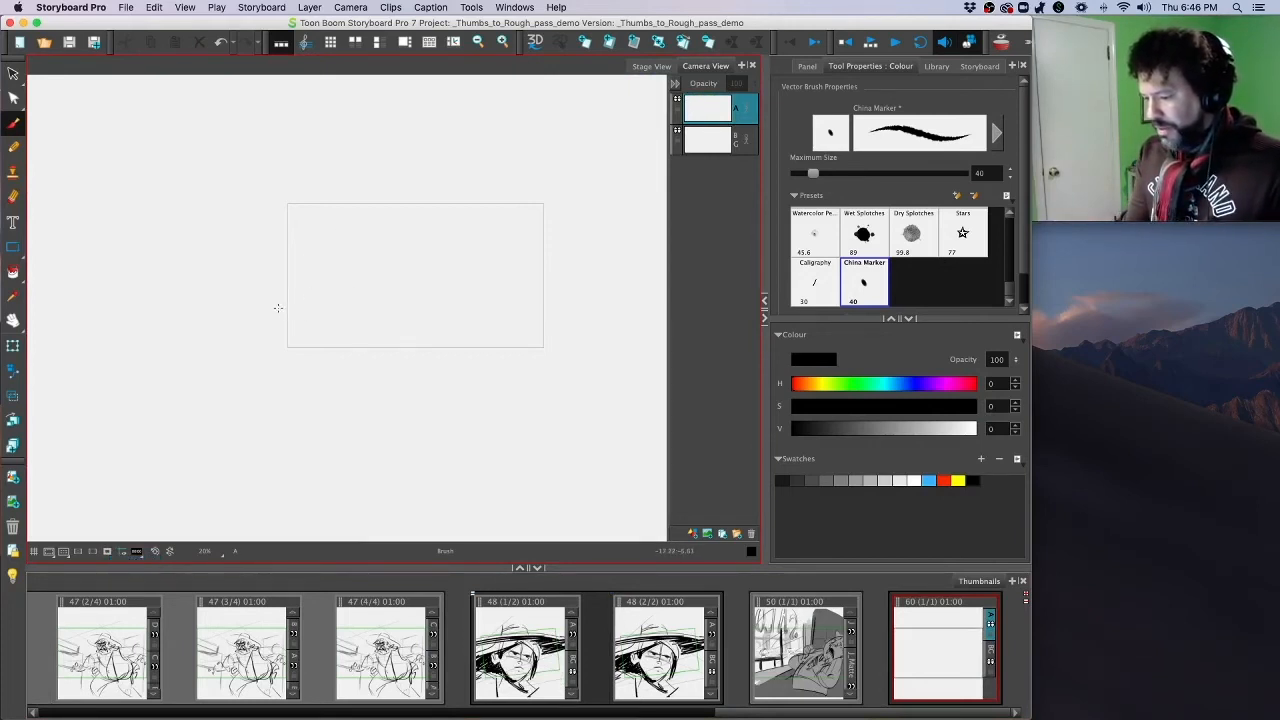
# Step: Draw a level horizon line across the lower part of shot 60's frame with ground lines fanning out from a vanishing point
pyautogui.moveTo(278, 308); pyautogui.dragTo(558, 322)
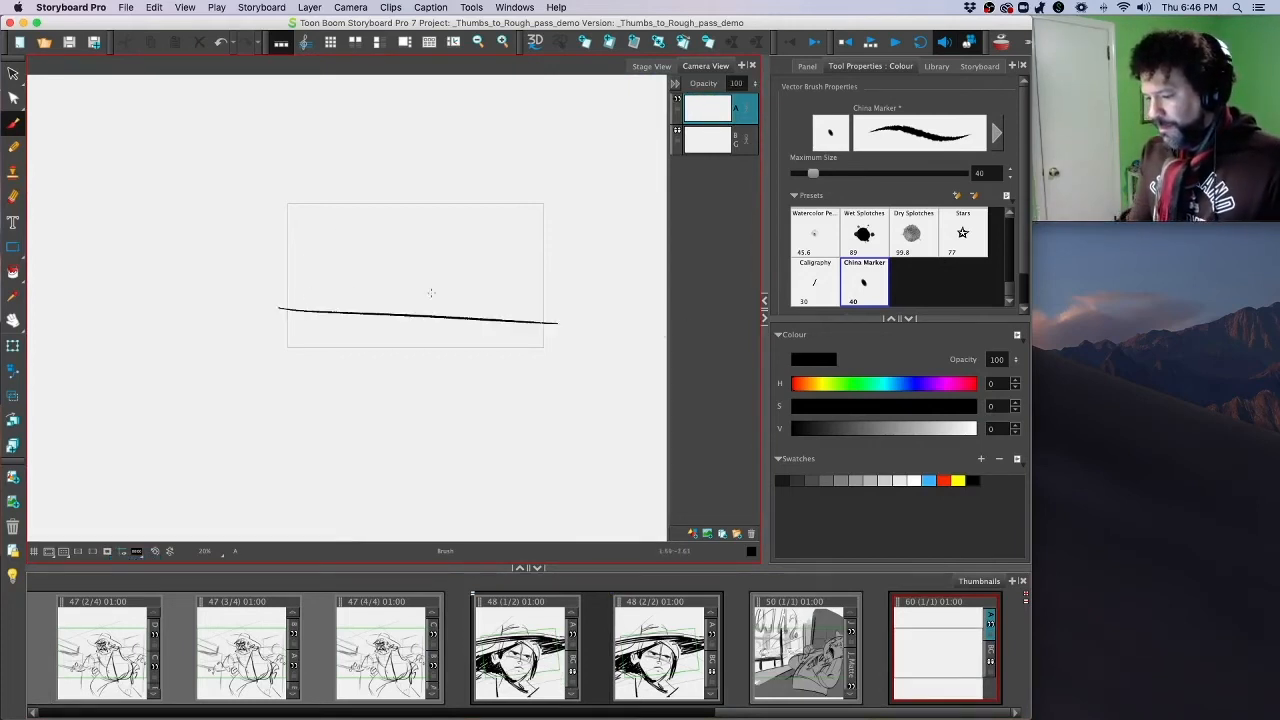
pyautogui.press('super+z')
pyautogui.moveTo(263, 297); pyautogui.dragTo(591, 294)
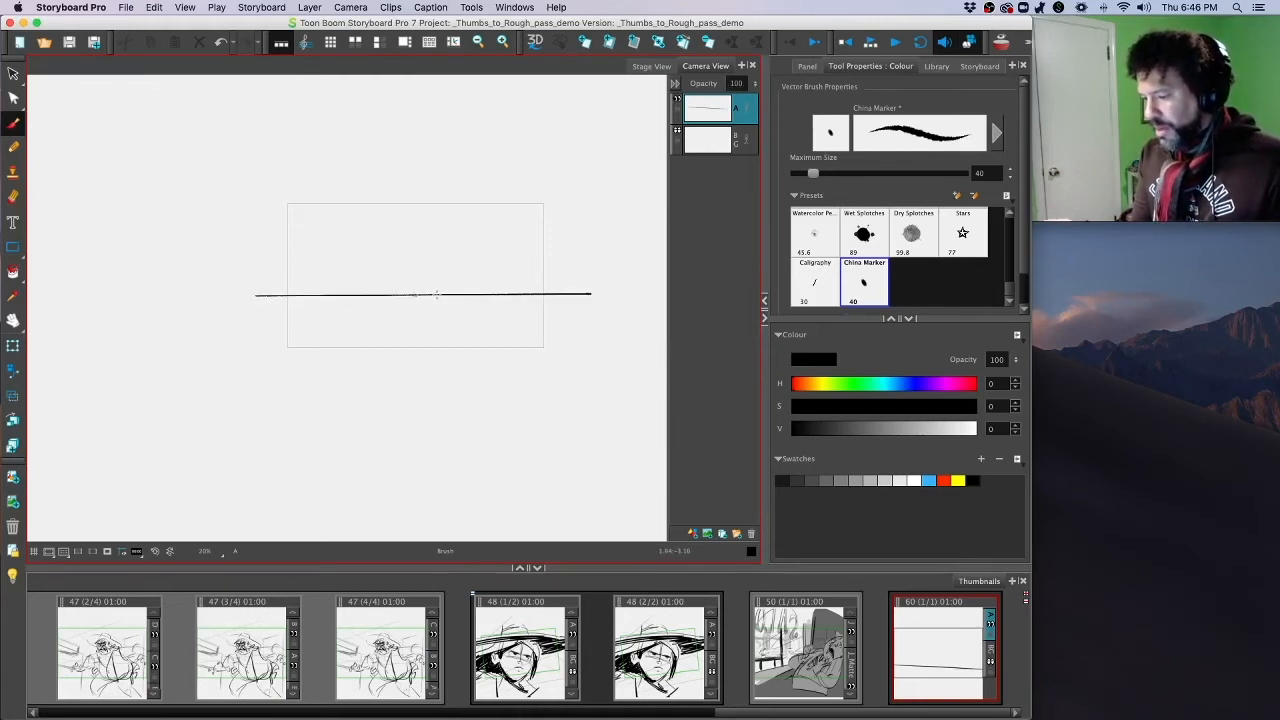
pyautogui.moveTo(447, 295); pyautogui.dragTo(201, 331)
pyautogui.moveTo(462, 299)
pyautogui.mouseDown()
pyautogui.moveTo(289, 390)
pyautogui.moveTo(426, 398)
pyautogui.mouseUp()
pyautogui.moveTo(478, 304)
pyautogui.mouseDown()
pyautogui.moveTo(432, 394)
pyautogui.moveTo(508, 368)
pyautogui.mouseUp()
pyautogui.moveTo(497, 302); pyautogui.dragTo(561, 334)
pyautogui.moveTo(245, 308); pyautogui.dragTo(374, 299)
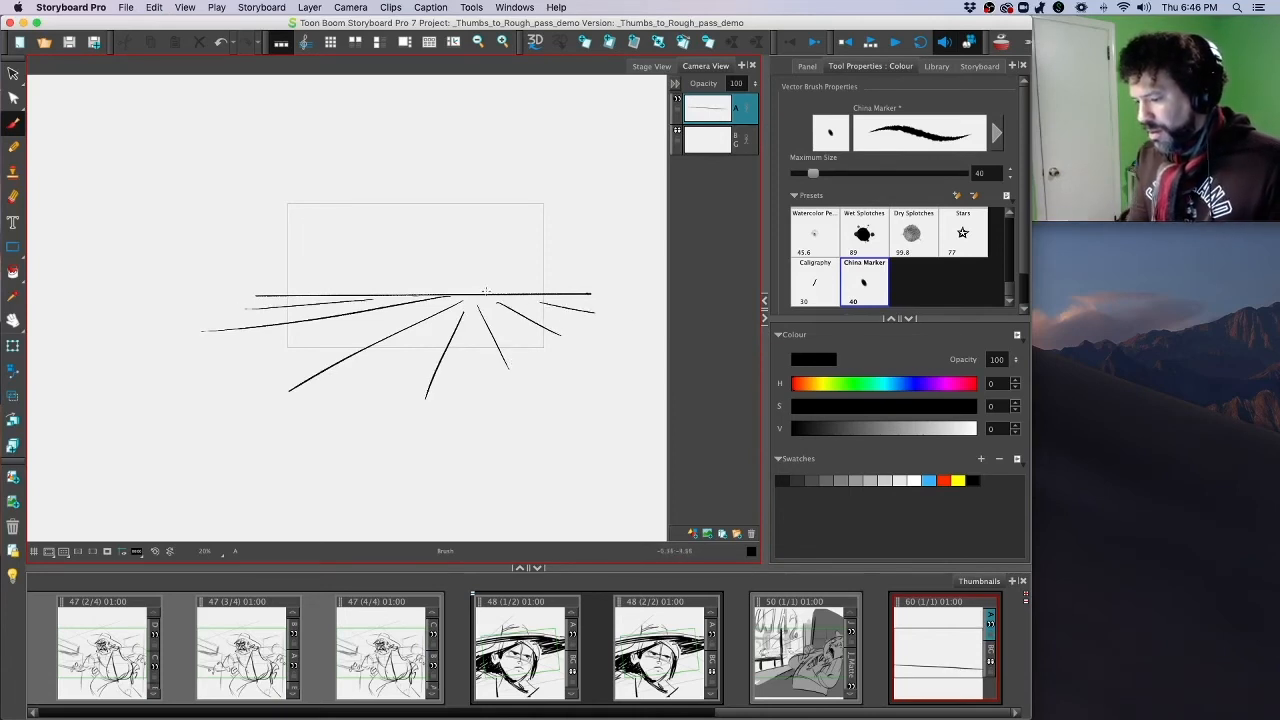
# Step: Add slightly slanted cross lines over the converging ground lines to complete the perspective grid
pyautogui.moveTo(234, 305); pyautogui.dragTo(733, 310)
pyautogui.moveTo(238, 310); pyautogui.dragTo(623, 352)
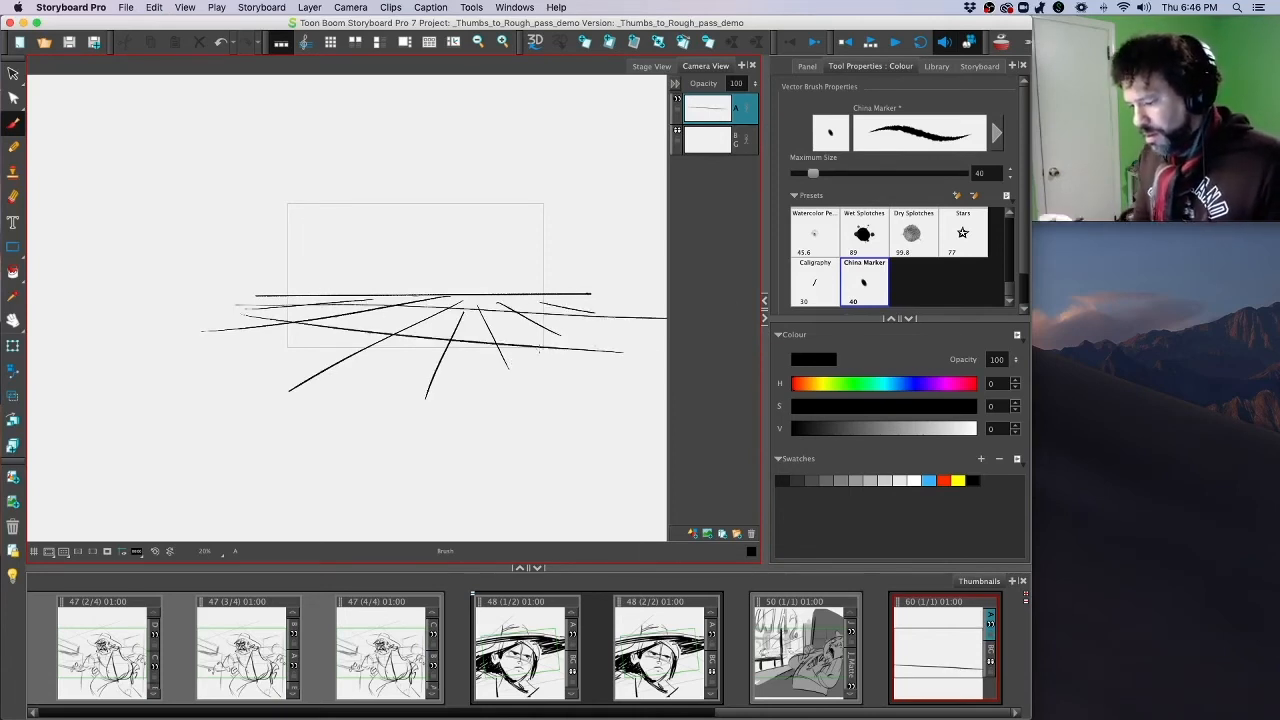
pyautogui.moveTo(230, 338); pyautogui.dragTo(538, 393)
pyautogui.moveTo(420, 300); pyautogui.dragTo(618, 313)
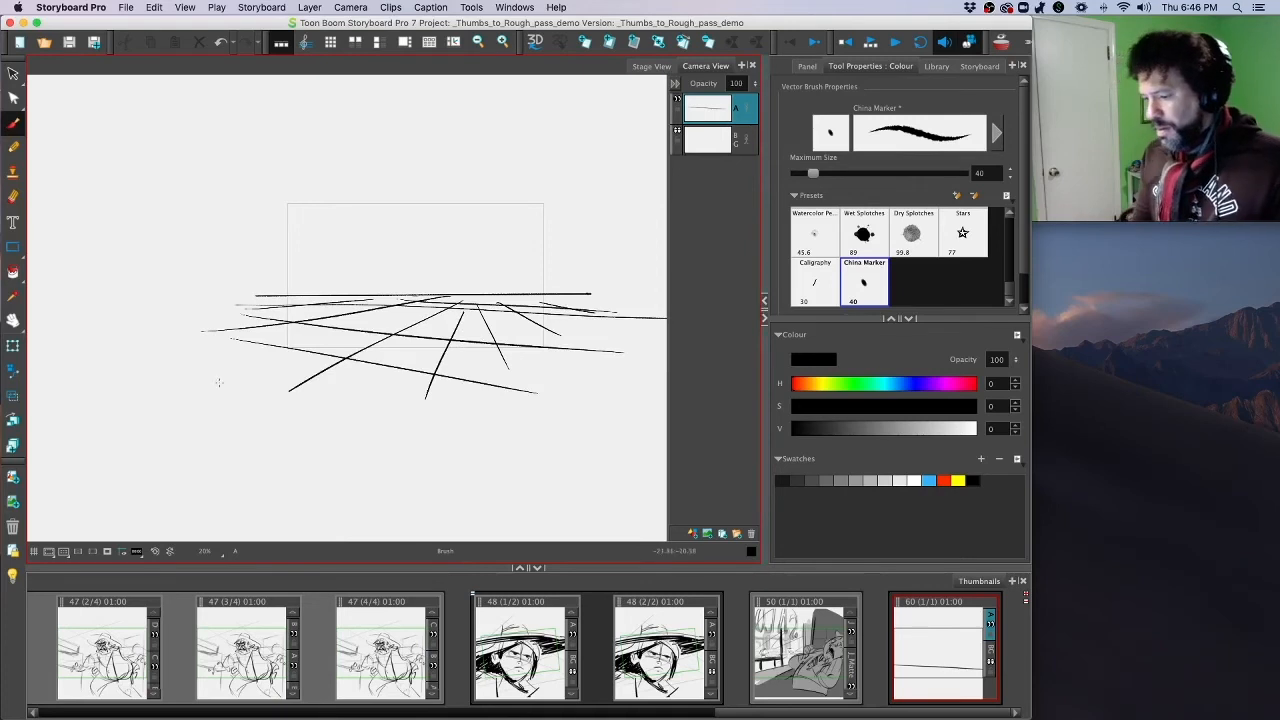
# Step: Set the perspective grid layer's opacity to 30 and add a new drawing layer
pyautogui.doubleClick(736, 85)
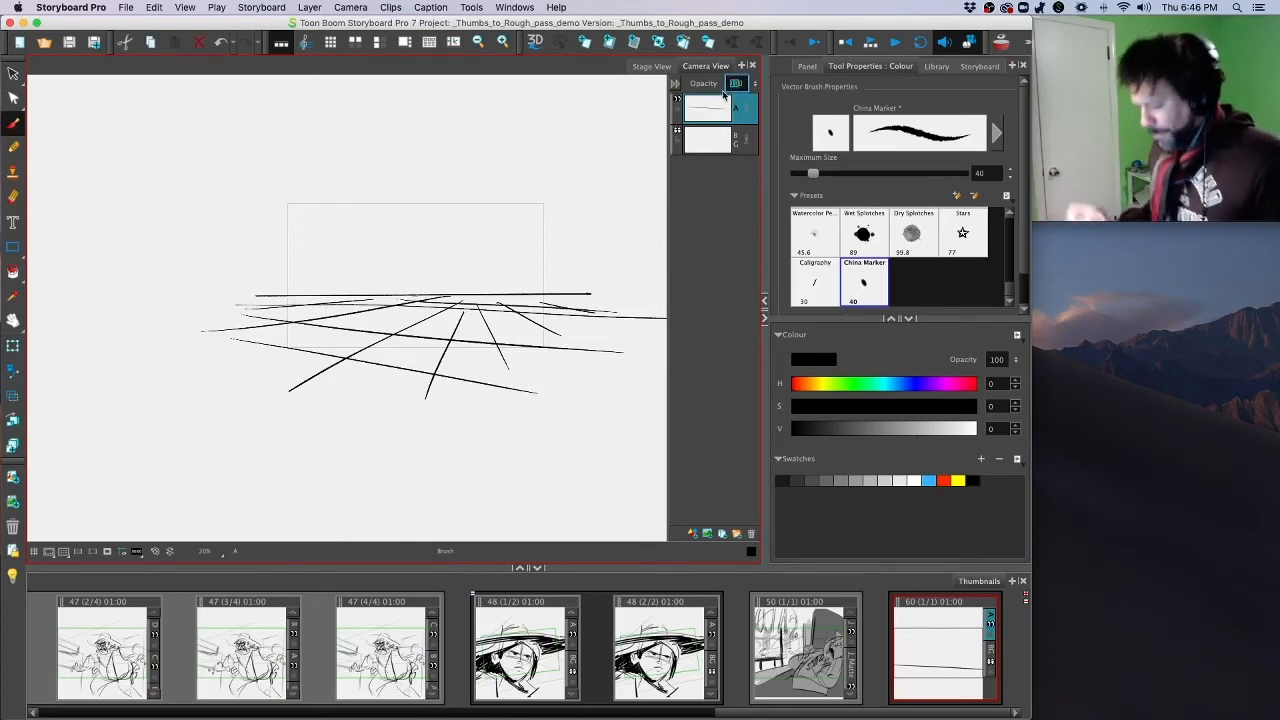
pyautogui.write('30')
pyautogui.press('Return')
pyautogui.click(692, 533)
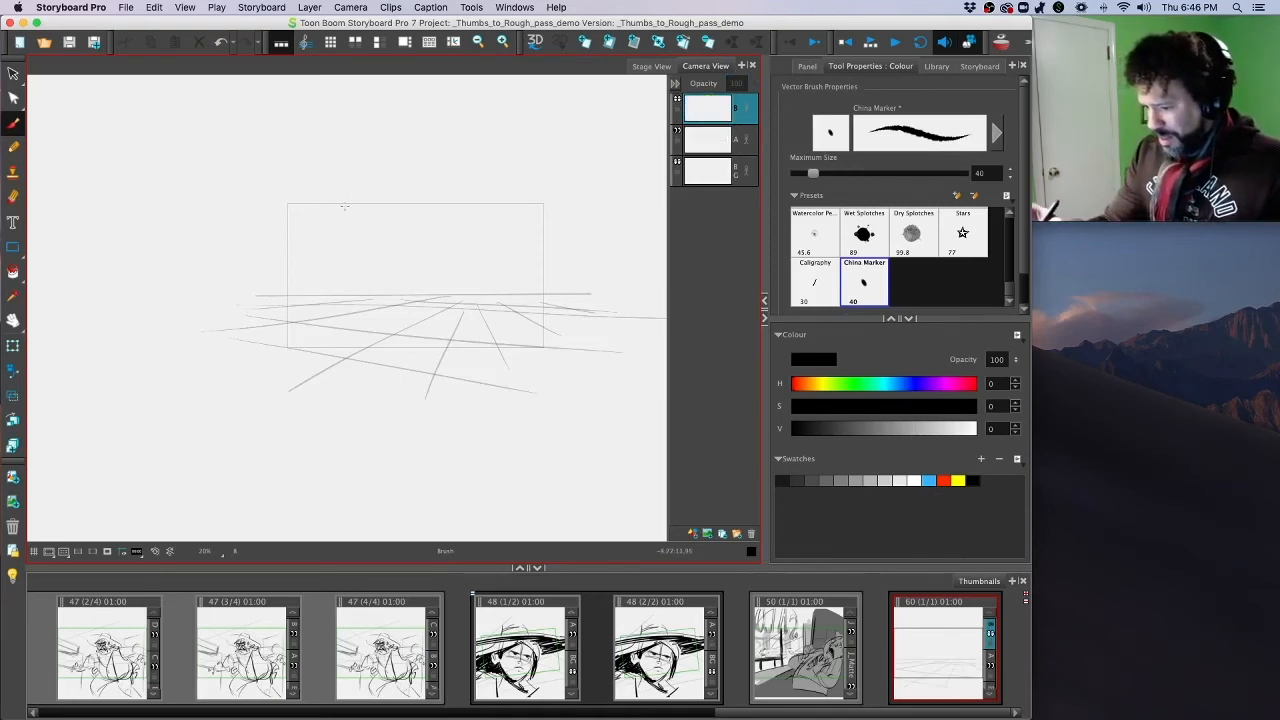
# Step: Draw the saloon window's two vertical sides and its slanted double sill on the new layer
pyautogui.moveTo(344, 207)
pyautogui.mouseDown()
pyautogui.moveTo(347, 185)
pyautogui.moveTo(350, 296)
pyautogui.moveTo(417, 291)
pyautogui.mouseUp()
pyautogui.moveTo(350, 294); pyautogui.dragTo(481, 305)
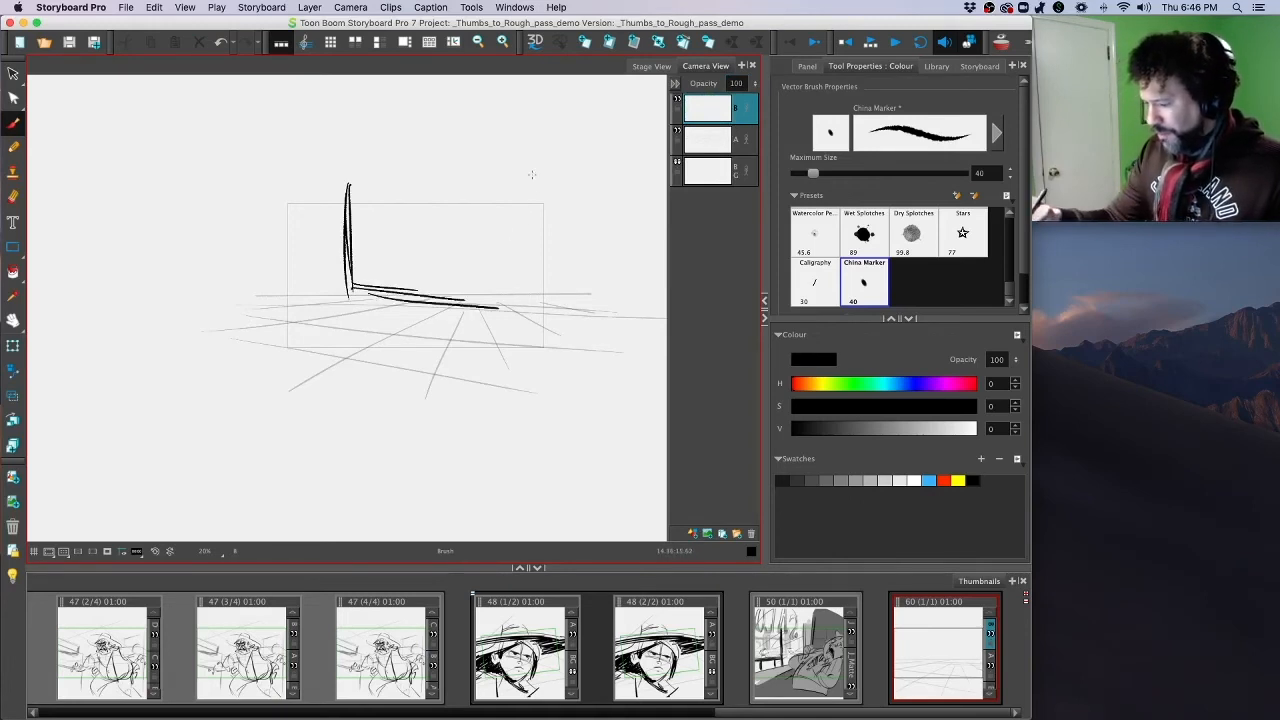
pyautogui.moveTo(532, 175); pyautogui.dragTo(532, 292)
pyautogui.moveTo(352, 290); pyautogui.dragTo(543, 312)
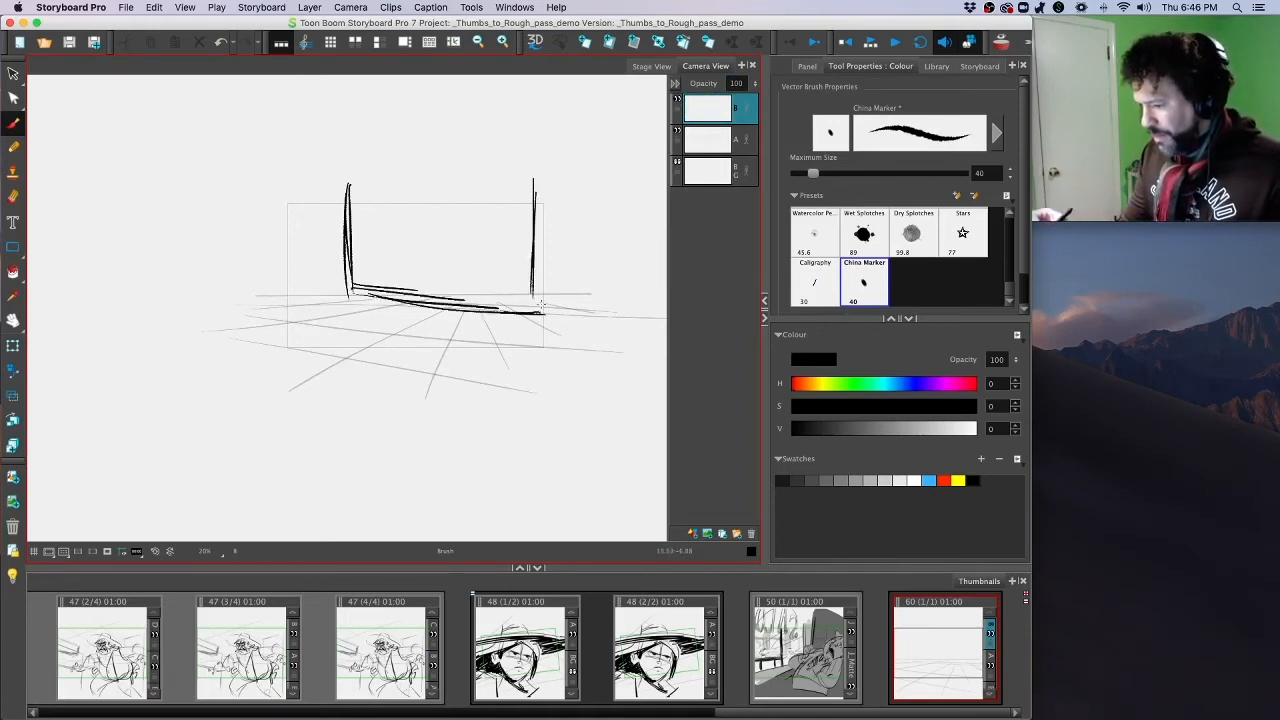
pyautogui.moveTo(259, 317); pyautogui.dragTo(340, 330)
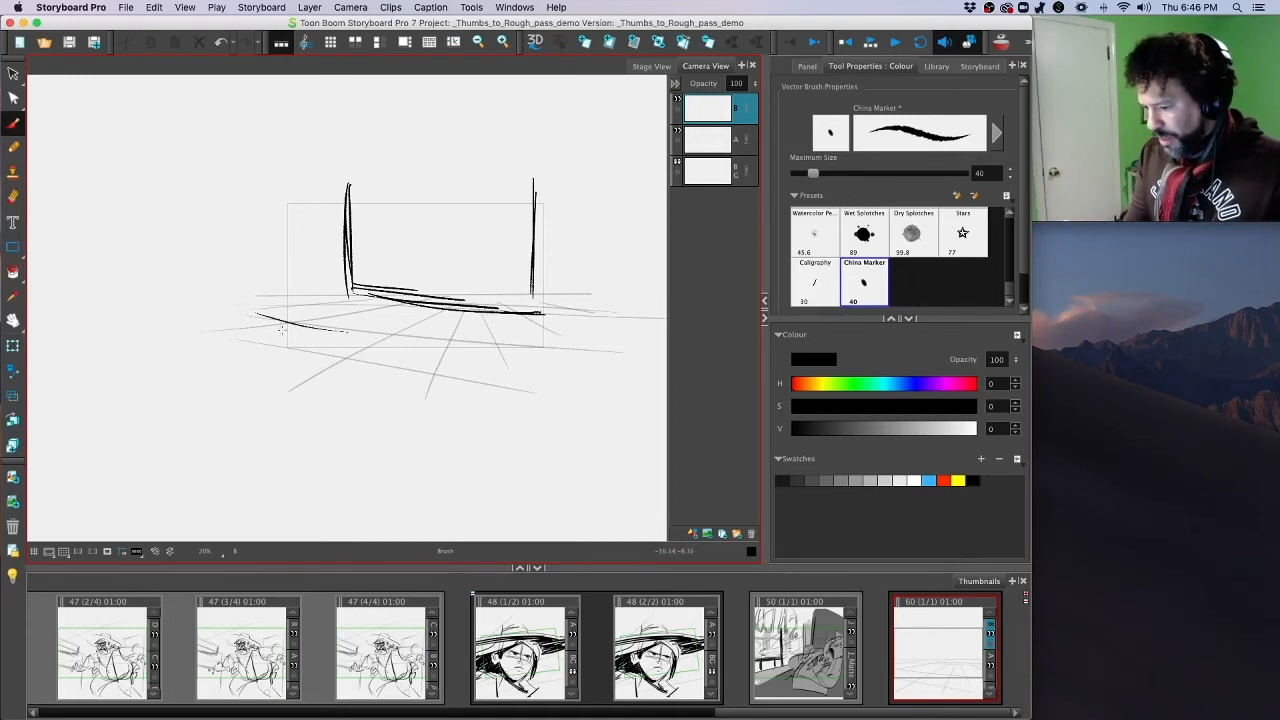
pyautogui.press('super+z')
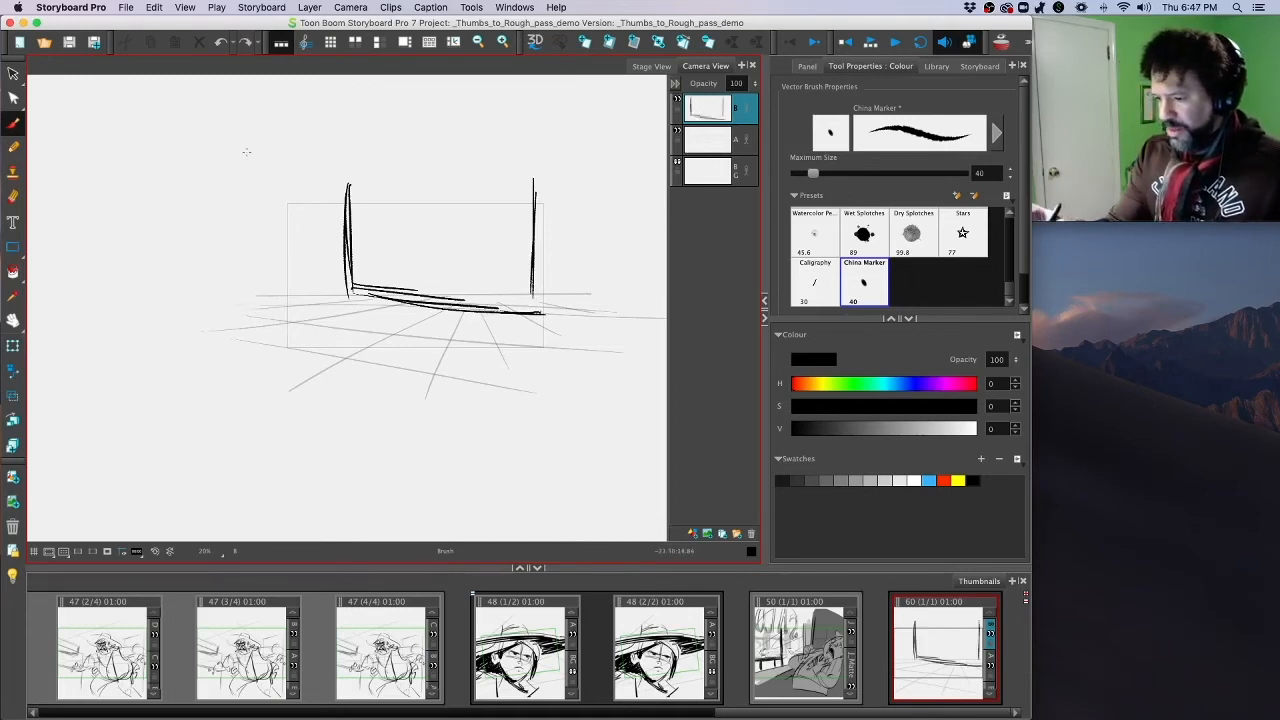
pyautogui.moveTo(282, 310); pyautogui.dragTo(554, 368)
pyautogui.press('super+z')
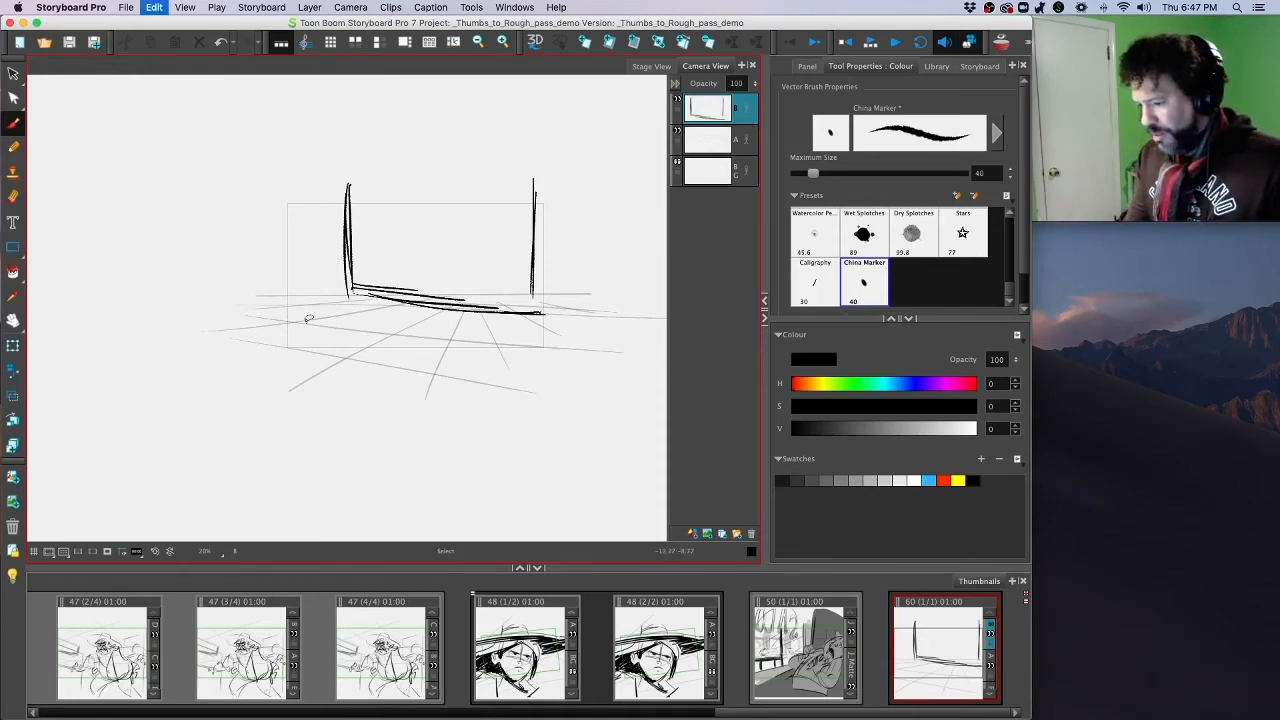
# Step: Draw the long slanted rails of a railing below the window sill, with four upright posts running down from them
pyautogui.moveTo(288, 315); pyautogui.dragTo(594, 360)
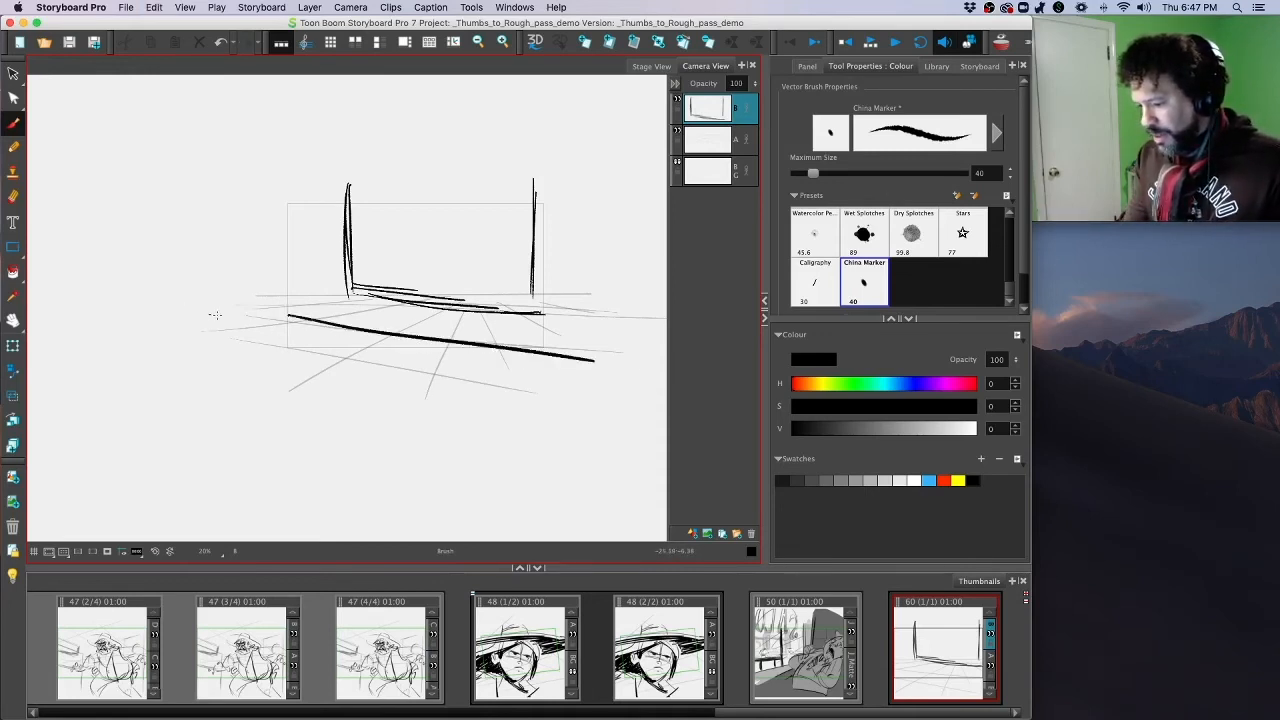
pyautogui.moveTo(210, 315); pyautogui.dragTo(630, 390)
pyautogui.moveTo(388, 362); pyautogui.dragTo(618, 398)
pyautogui.moveTo(505, 372); pyautogui.dragTo(512, 424)
pyautogui.moveTo(515, 380); pyautogui.dragTo(513, 462)
pyautogui.moveTo(442, 358); pyautogui.dragTo(440, 446)
pyautogui.moveTo(352, 344); pyautogui.dragTo(356, 426)
pyautogui.moveTo(346, 336); pyautogui.dragTo(348, 430)
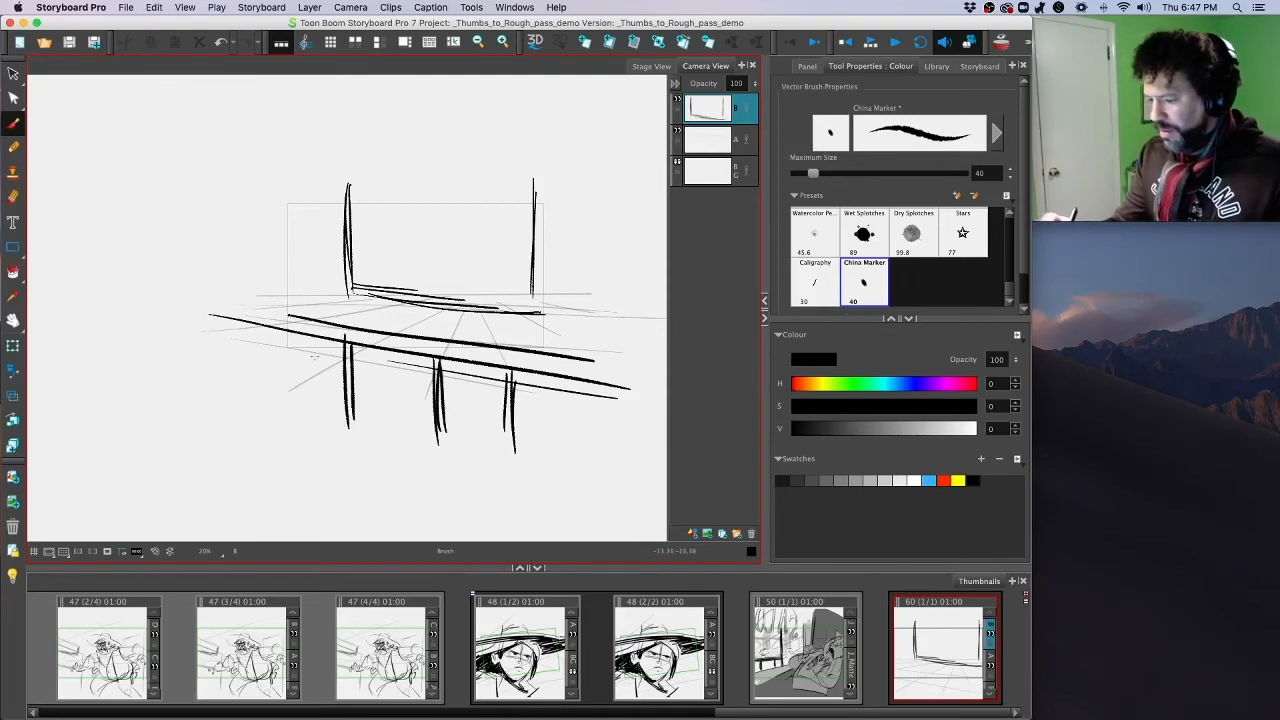
pyautogui.moveTo(284, 330)
pyautogui.mouseDown()
pyautogui.moveTo(287, 416)
pyautogui.moveTo(268, 416)
pyautogui.mouseUp()
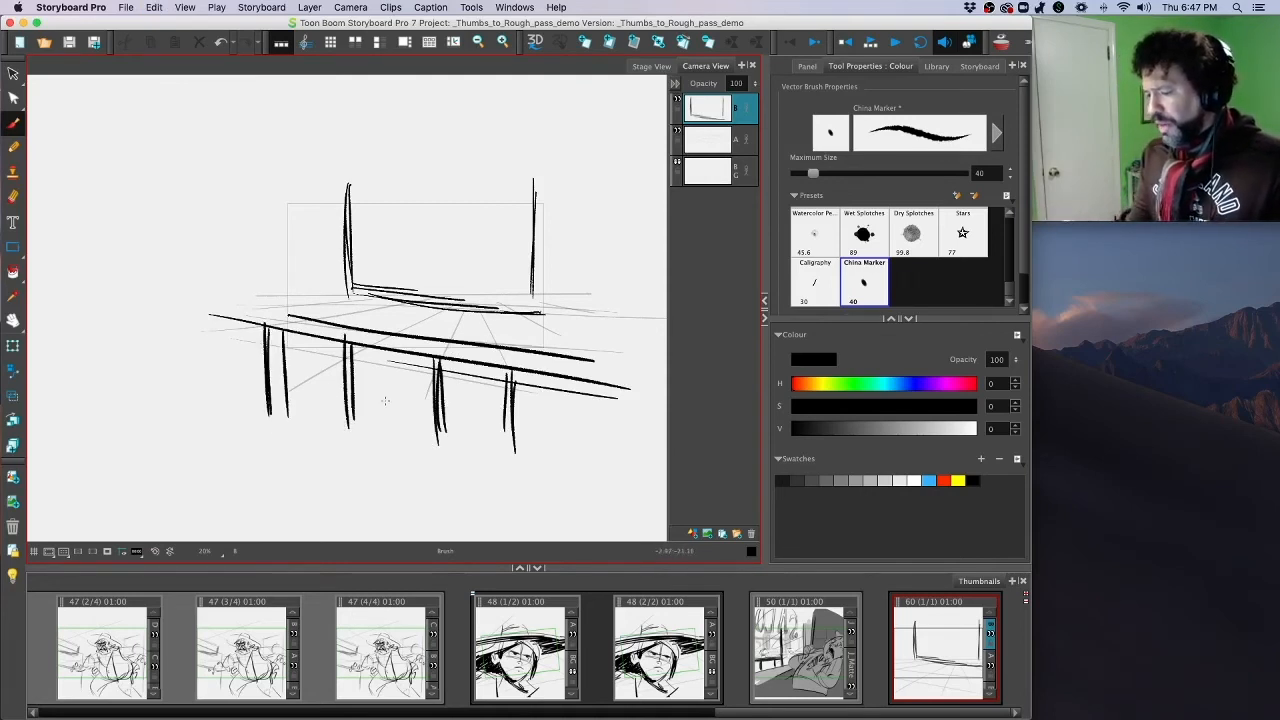
pyautogui.moveTo(344, 215); pyautogui.dragTo(264, 211)
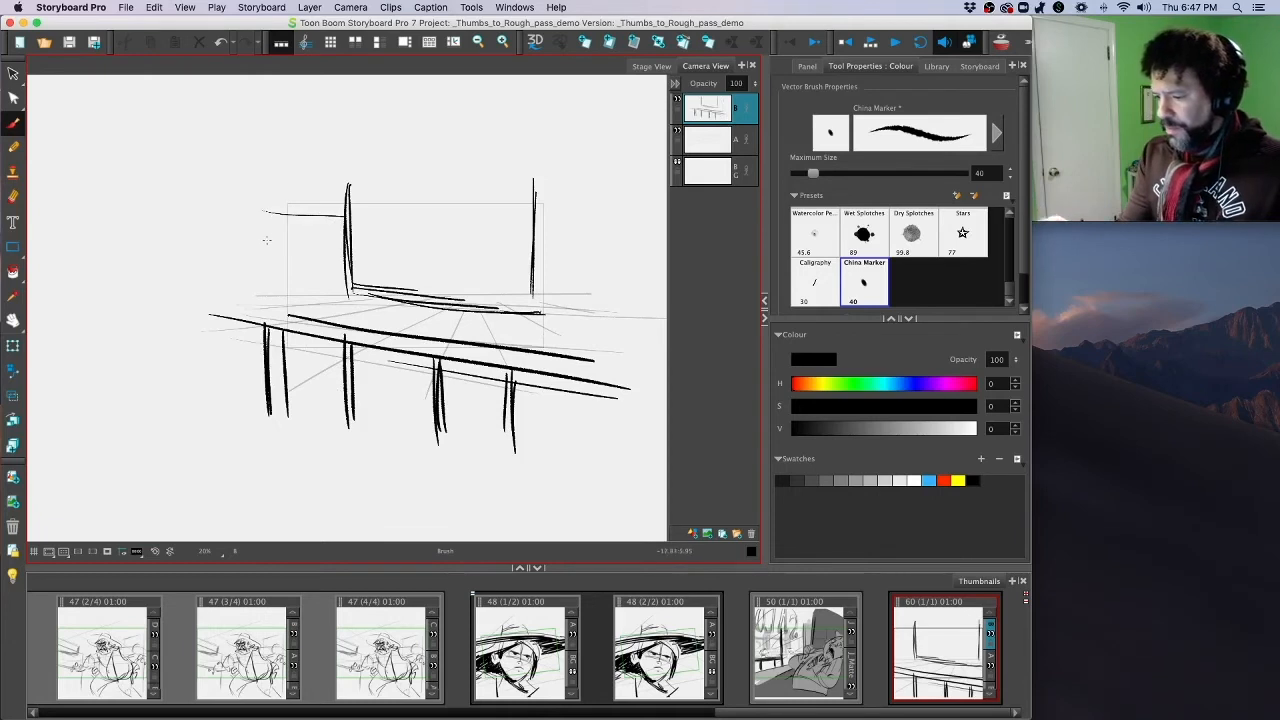
pyautogui.press('super+z')
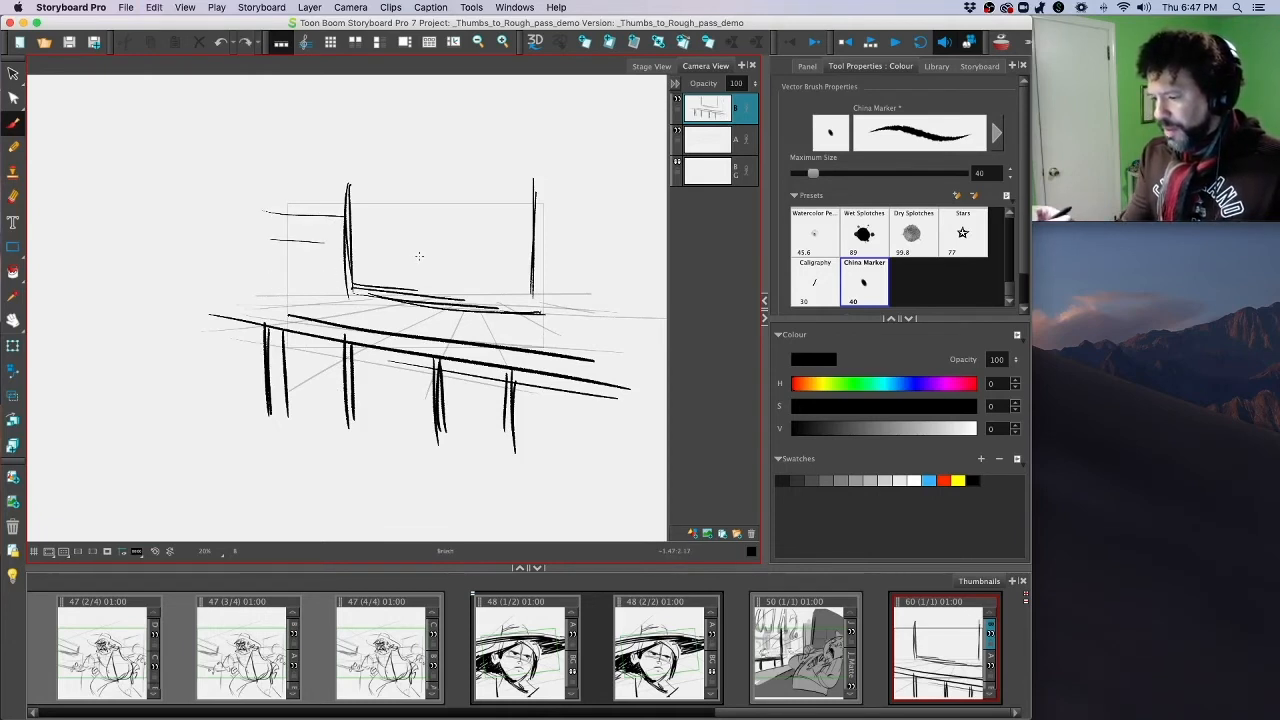
pyautogui.press('super+z')
pyautogui.press('super+z')
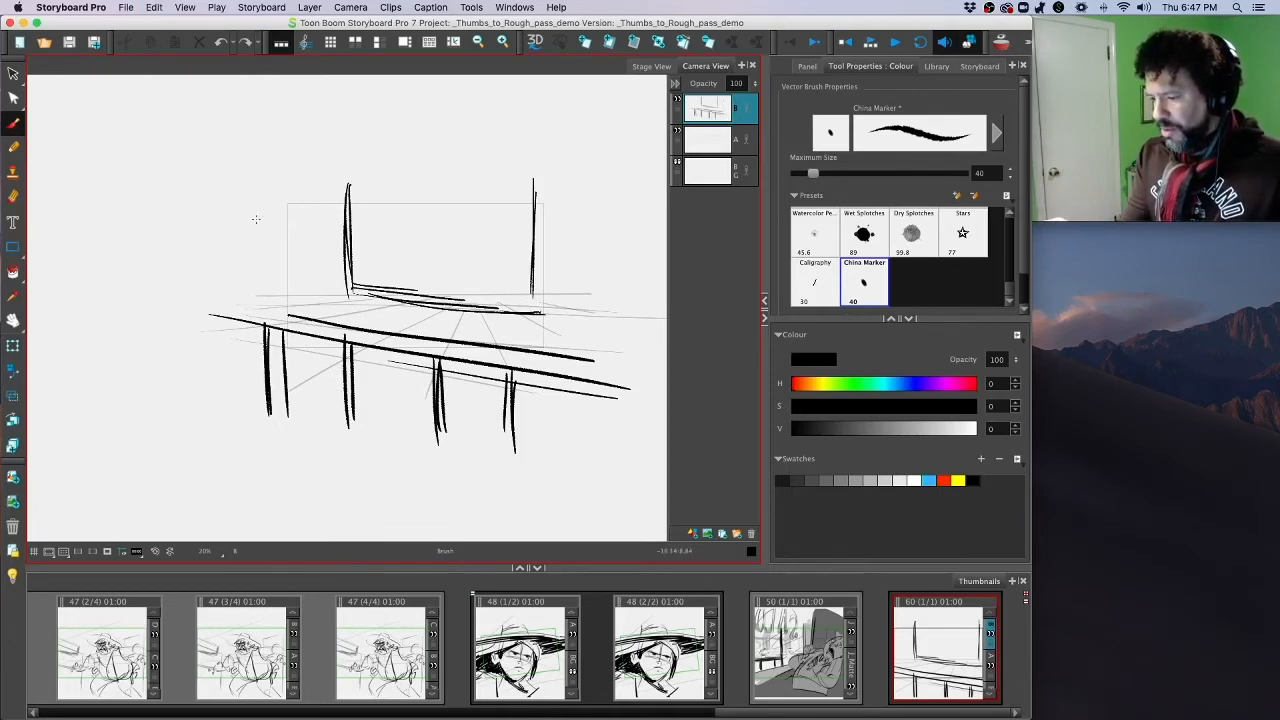
# Step: Draw horizontal plank lines on the wall outside the window's left side
pyautogui.moveTo(350, 217); pyautogui.dragTo(250, 214)
pyautogui.moveTo(340, 252); pyautogui.dragTo(255, 249)
pyautogui.moveTo(332, 288)
pyautogui.mouseDown()
pyautogui.moveTo(248, 284)
pyautogui.moveTo(347, 317)
pyautogui.mouseUp()
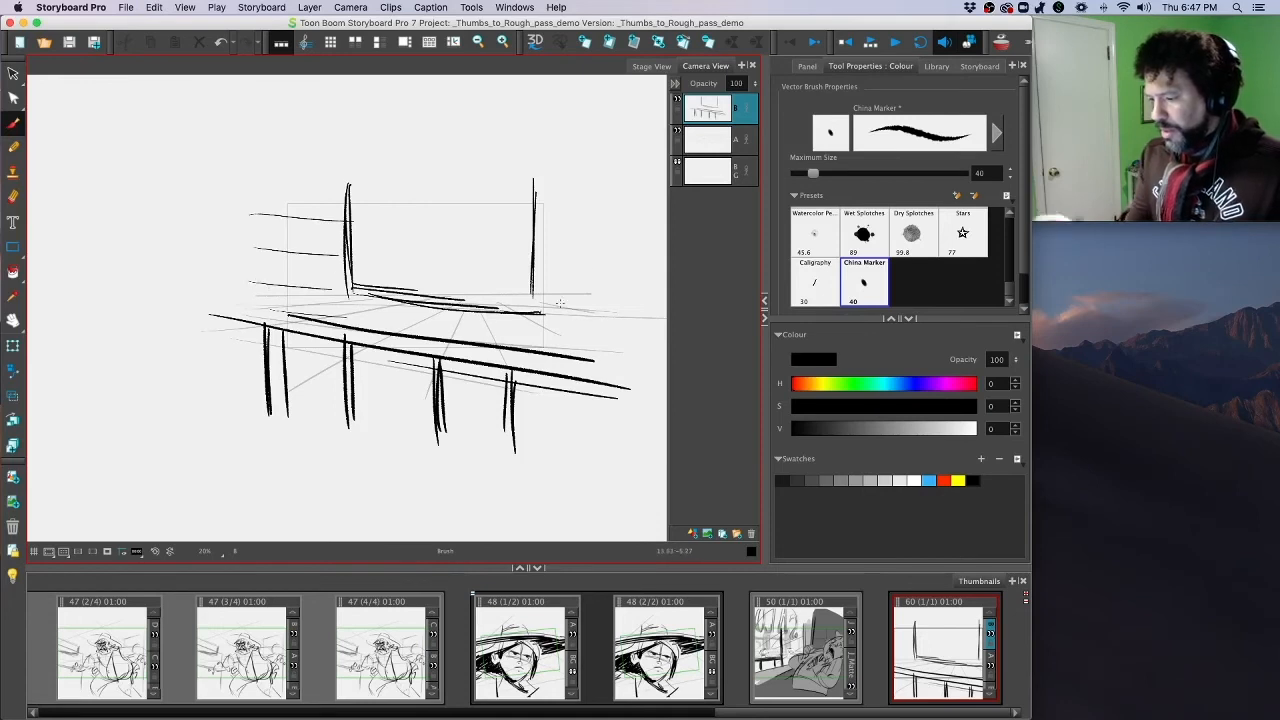
# Step: Add an inner edge to the window's left side and letter SALOON under an arched line across the glass
pyautogui.moveTo(356, 197); pyautogui.dragTo(357, 302)
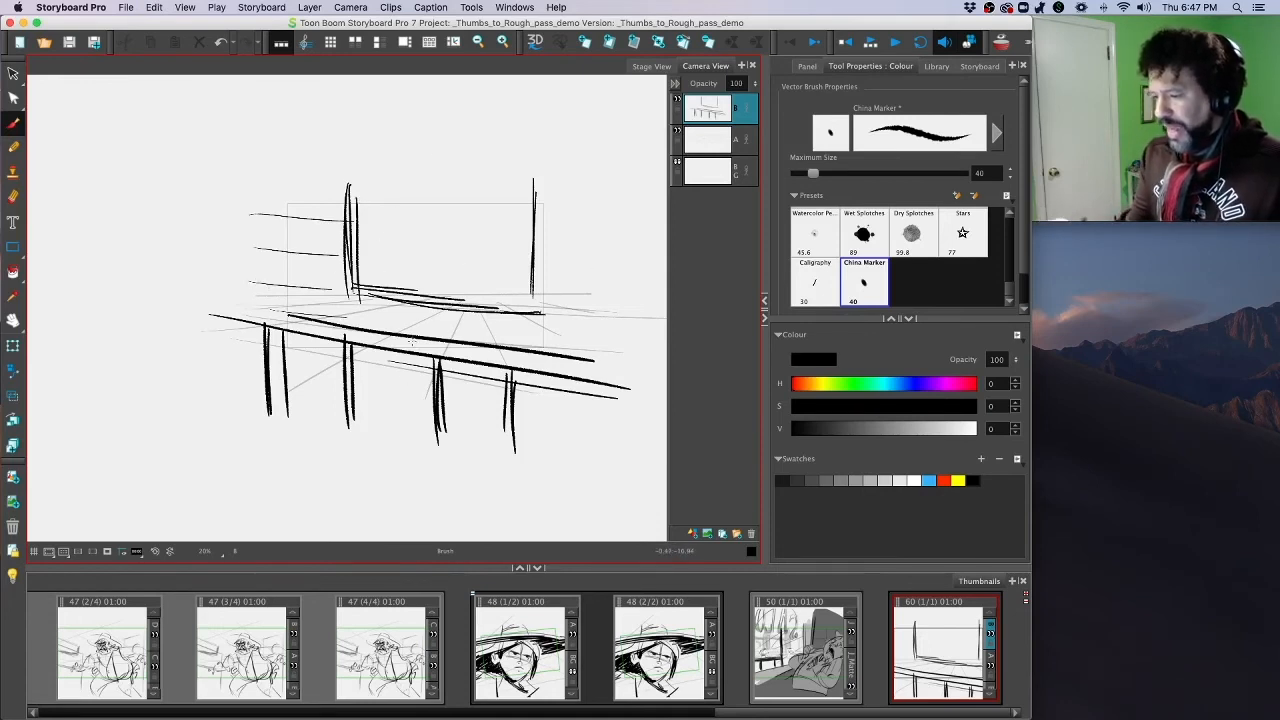
pyautogui.moveTo(367, 236); pyautogui.dragTo(493, 209)
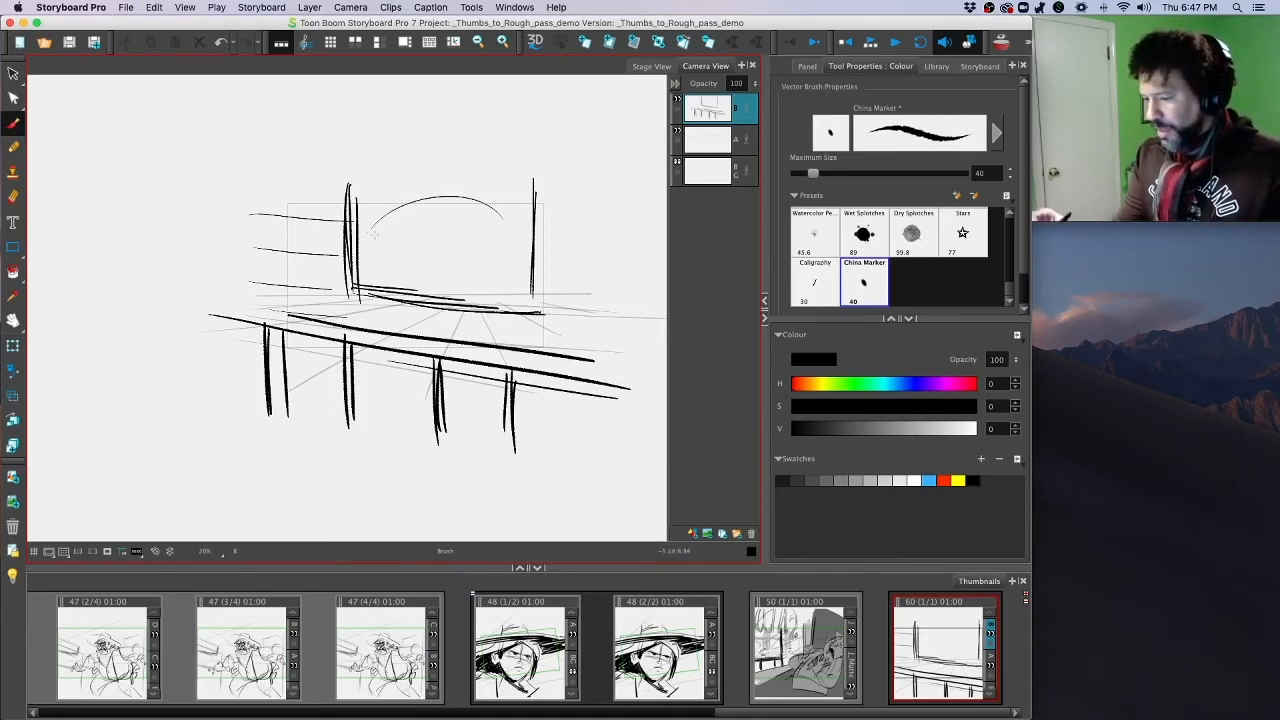
pyautogui.moveTo(397, 215)
pyautogui.mouseDown()
pyautogui.moveTo(380, 244)
pyautogui.moveTo(424, 236)
pyautogui.moveTo(462, 208)
pyautogui.moveTo(521, 224)
pyautogui.mouseUp()
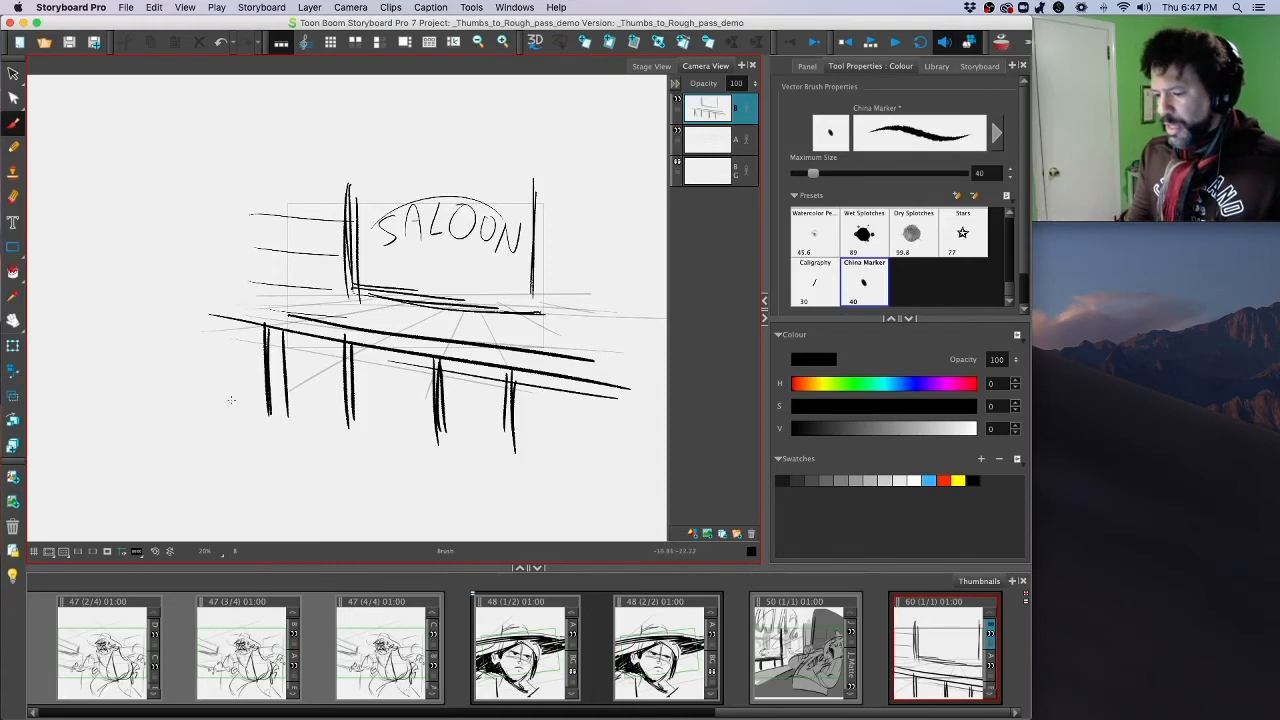
# Step: Draw floorboard lines fanning out beneath and between the railing posts, and turn the camera mask back on
pyautogui.moveTo(340, 366)
pyautogui.mouseDown()
pyautogui.moveTo(251, 407)
pyautogui.moveTo(212, 424)
pyautogui.mouseUp()
pyautogui.moveTo(187, 414)
pyautogui.mouseDown()
pyautogui.moveTo(247, 392)
pyautogui.moveTo(244, 370)
pyautogui.moveTo(180, 373)
pyautogui.mouseUp()
pyautogui.press('super+z')
pyautogui.moveTo(352, 380); pyautogui.dragTo(304, 442)
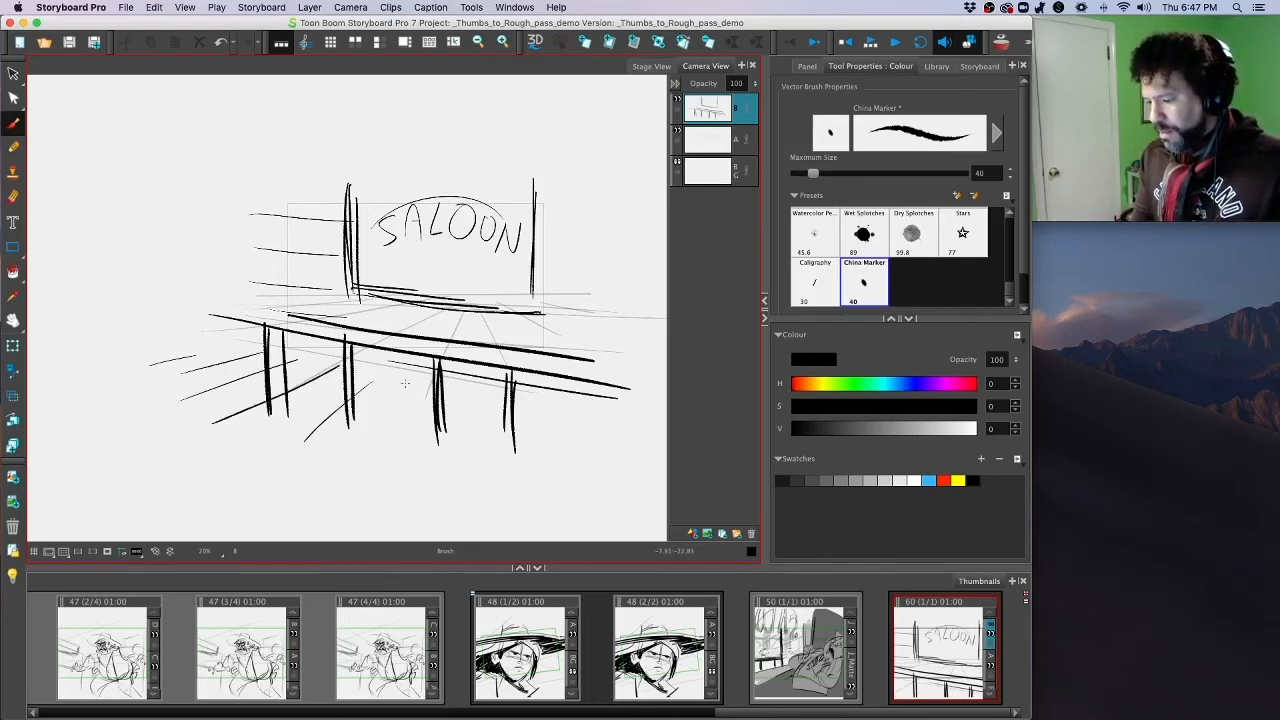
pyautogui.moveTo(421, 375)
pyautogui.mouseDown()
pyautogui.moveTo(365, 440)
pyautogui.moveTo(411, 465)
pyautogui.mouseUp()
pyautogui.moveTo(483, 393); pyautogui.dragTo(463, 473)
pyautogui.moveTo(523, 415); pyautogui.dragTo(516, 469)
pyautogui.moveTo(584, 408); pyautogui.dragTo(575, 458)
pyautogui.moveTo(630, 438); pyautogui.dragTo(613, 480)
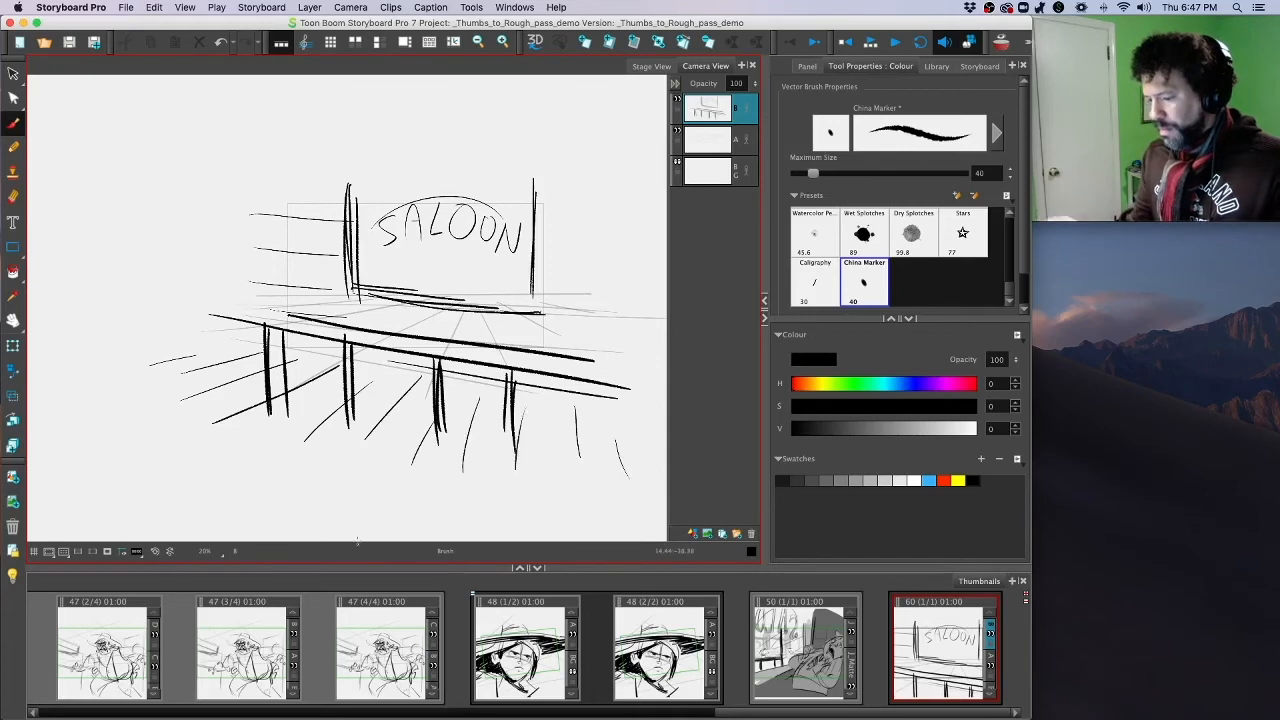
pyautogui.click(108, 551)
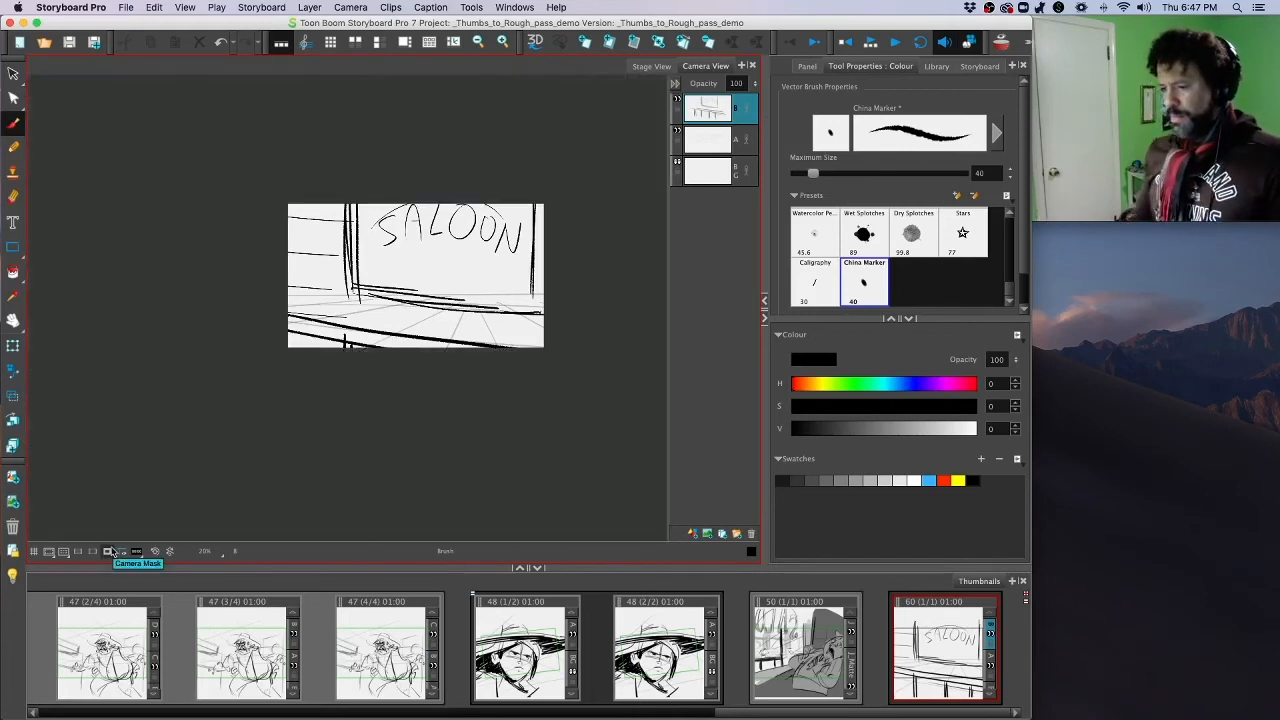
# Step: Reposition shot 60's camera to about -0.89, -1.33, 13.66 so it frames the saloon window and the top of the railing
pyautogui.click(13, 370)
pyautogui.moveTo(293, 203); pyautogui.dragTo(281, 198)
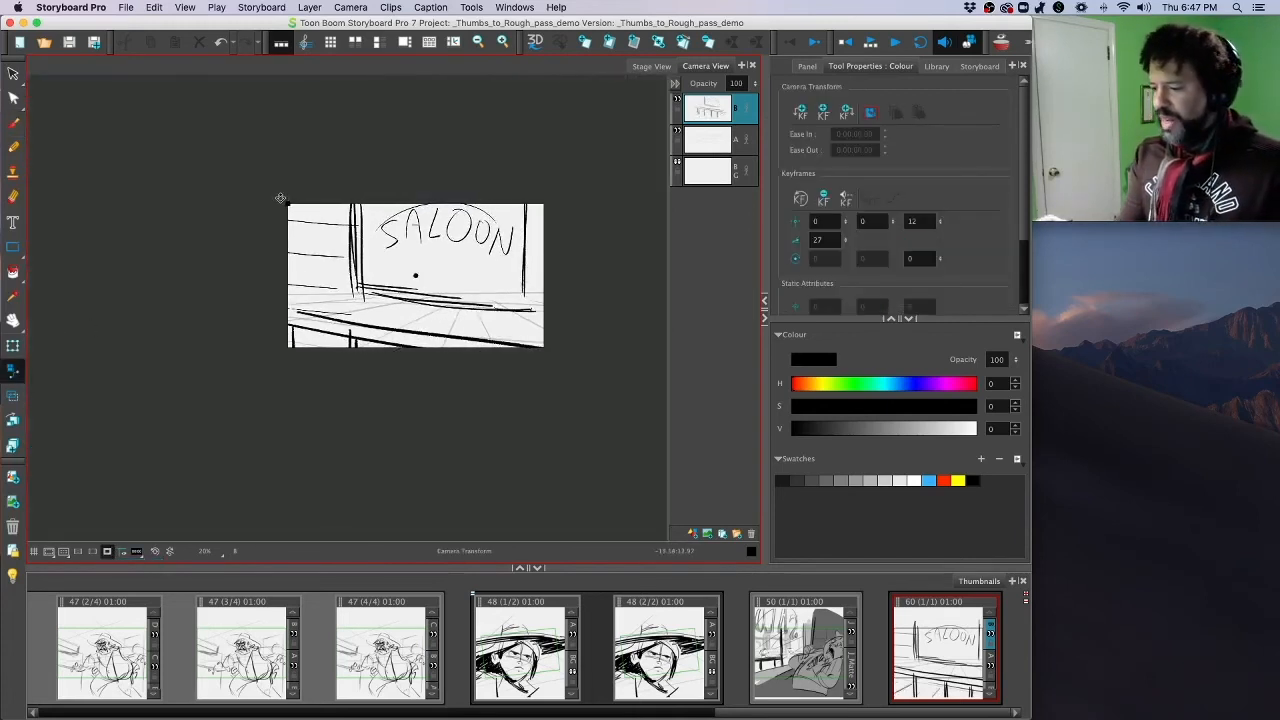
pyautogui.moveTo(508, 189); pyautogui.dragTo(488, 186)
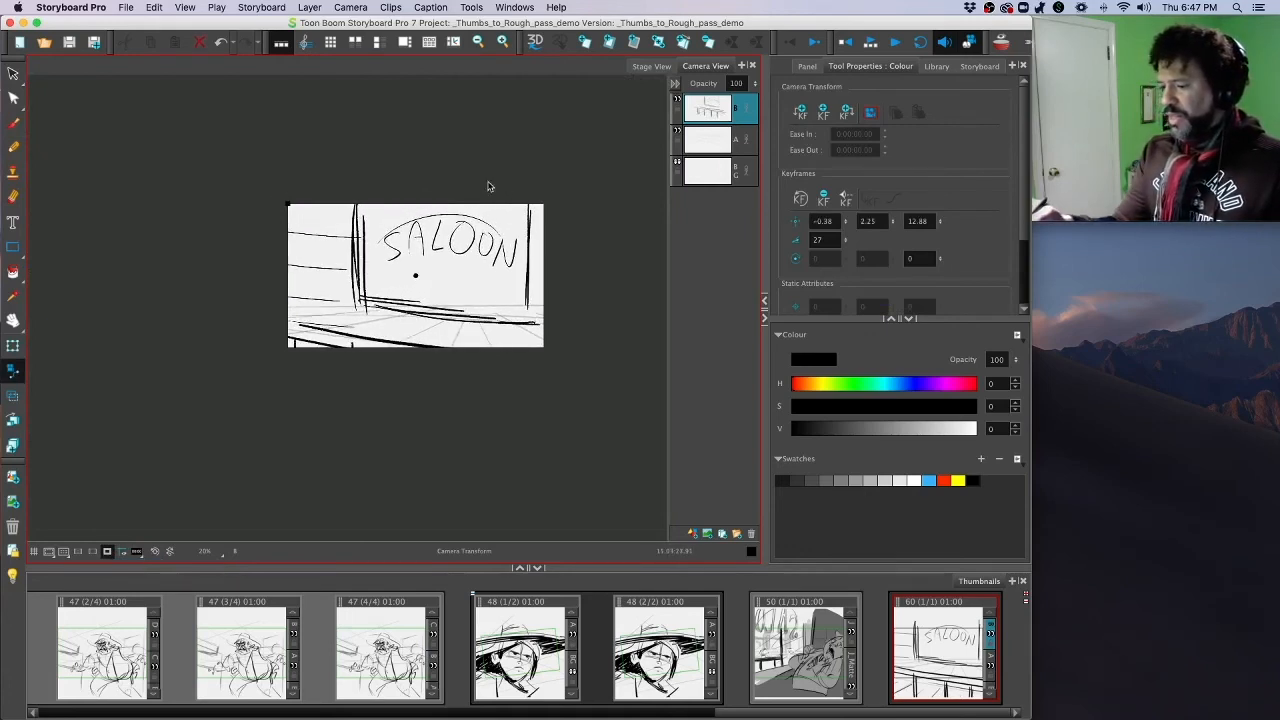
pyautogui.moveTo(289, 200); pyautogui.dragTo(289, 194)
pyautogui.moveTo(494, 203); pyautogui.dragTo(499, 230)
# Step: With the camera mask off, thicken the railing's front rail, three of its posts and the window's left side, then restore the mask
pyautogui.click(107, 551)
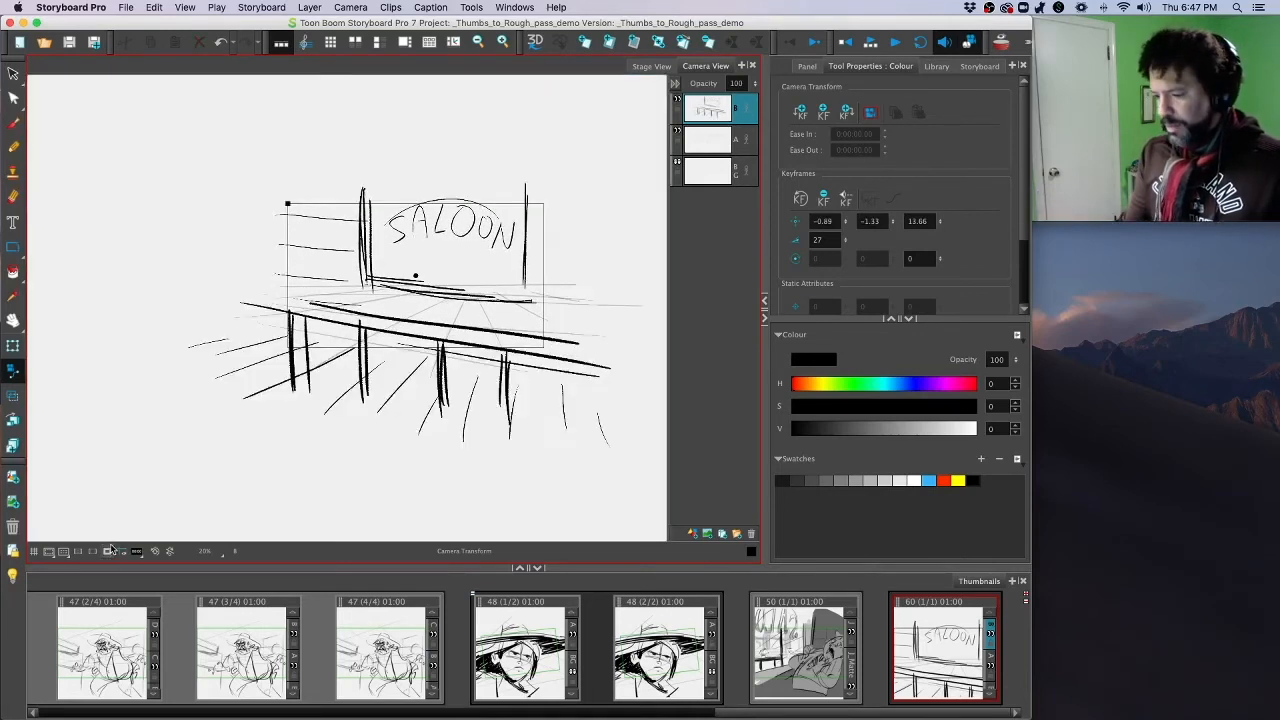
pyautogui.click(13, 122)
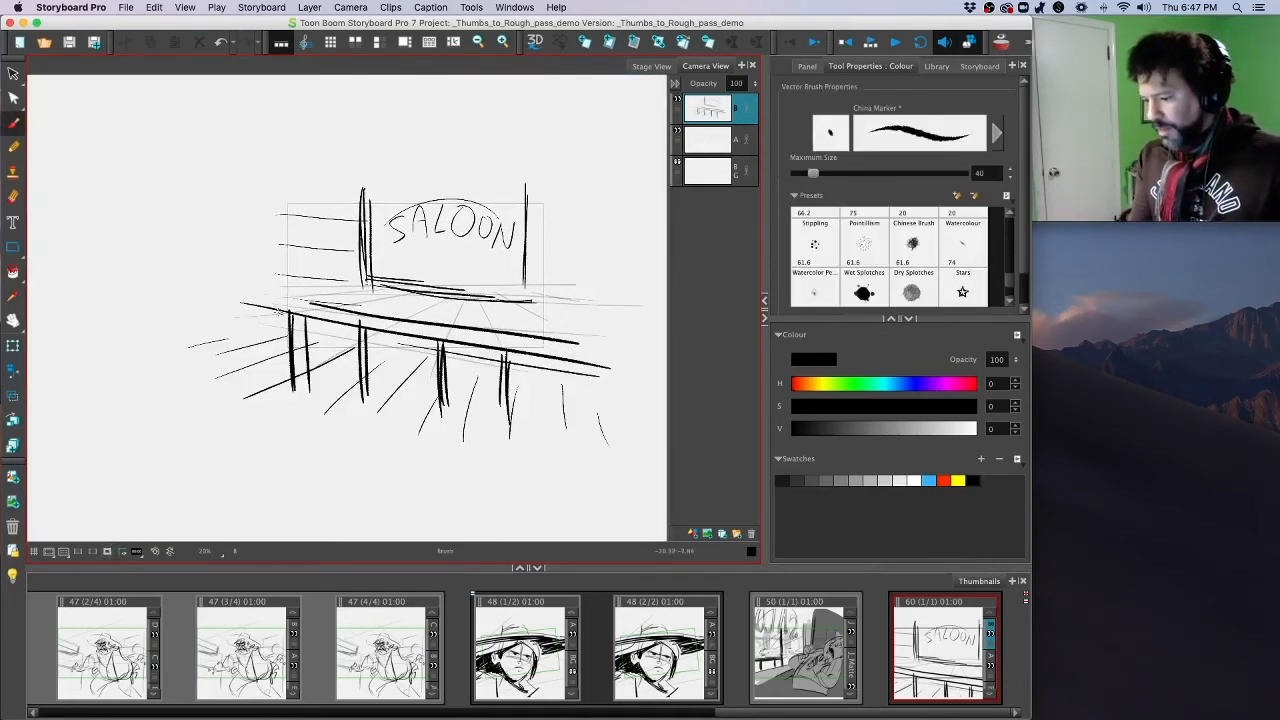
pyautogui.moveTo(280, 312); pyautogui.dragTo(448, 340)
pyautogui.moveTo(290, 315); pyautogui.dragTo(628, 373)
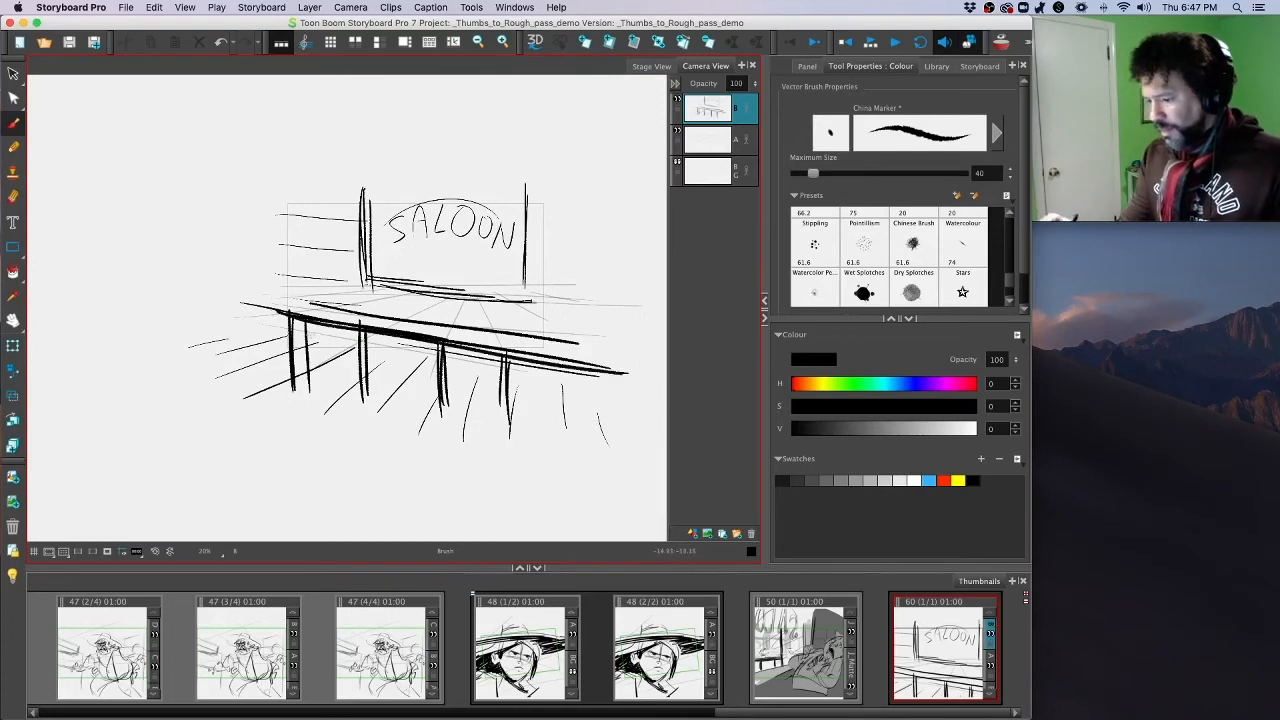
pyautogui.moveTo(309, 322); pyautogui.dragTo(302, 392)
pyautogui.moveTo(364, 334); pyautogui.dragTo(376, 428)
pyautogui.moveTo(456, 350); pyautogui.dragTo(446, 426)
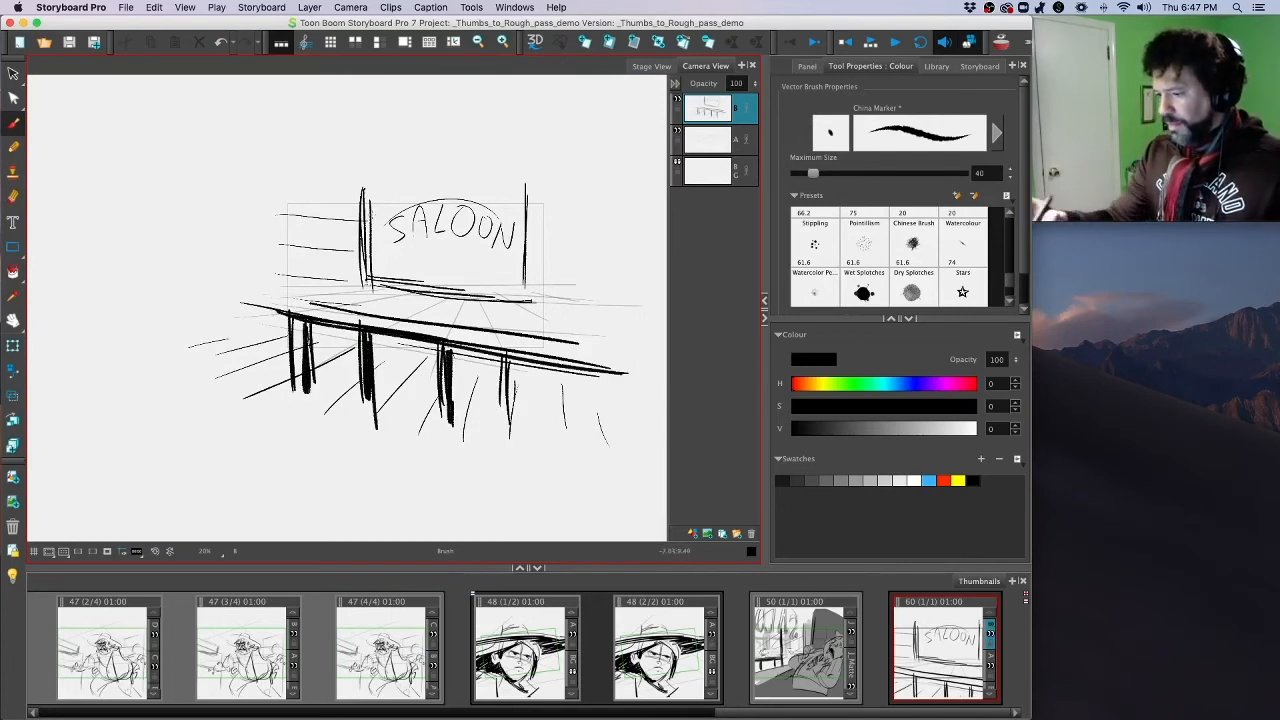
pyautogui.moveTo(368, 184); pyautogui.dragTo(376, 284)
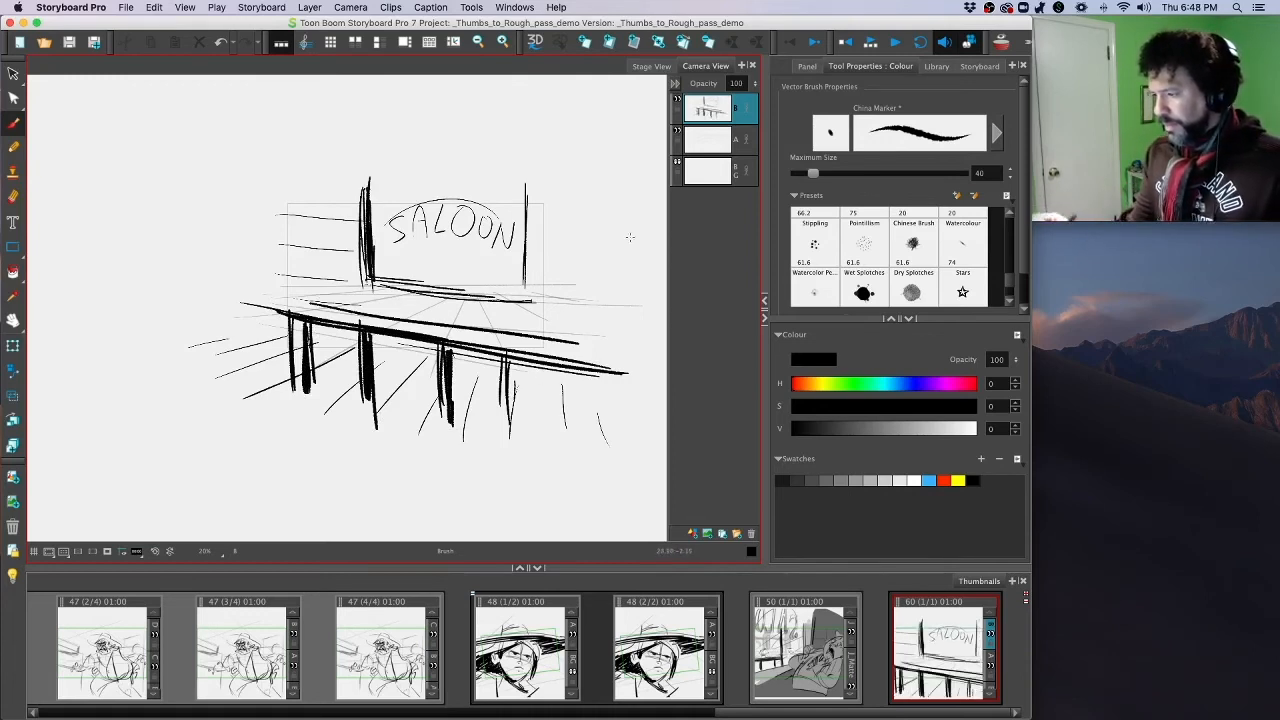
pyautogui.click(109, 552)
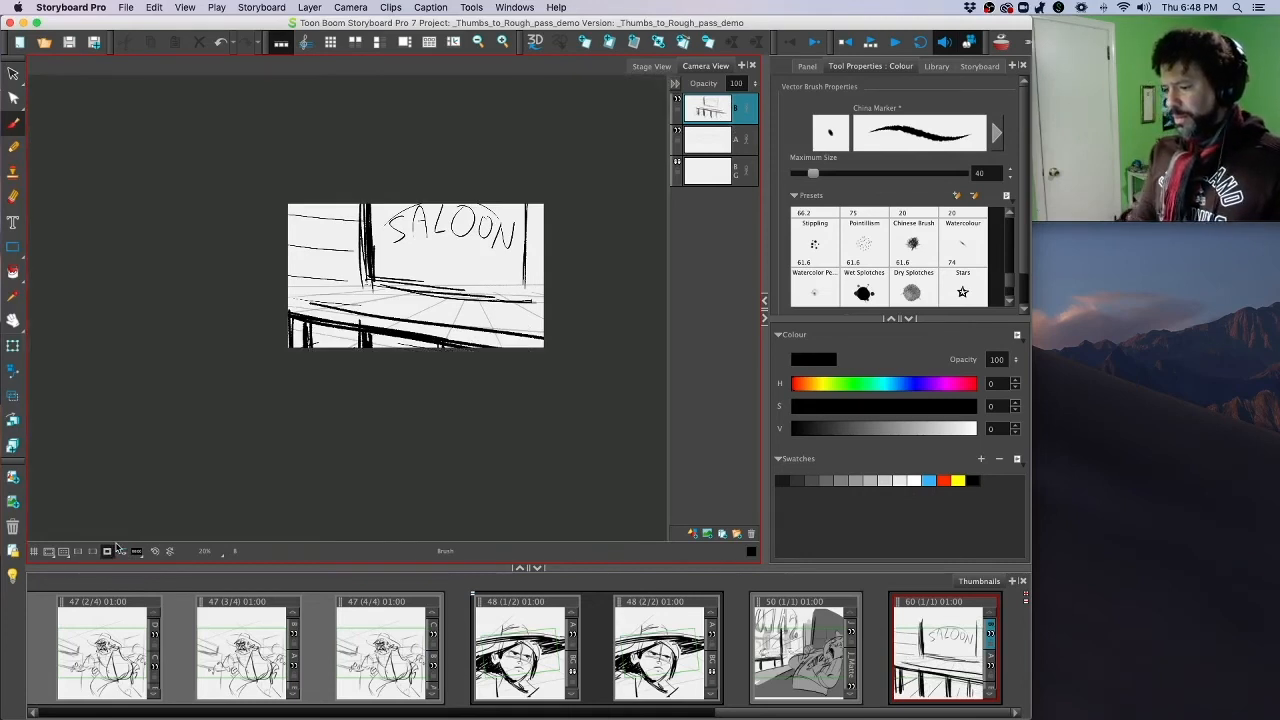
# Step: Lasso the railing, its posts and the ground lines beneath it, and delete them
pyautogui.hotkey('alt', 's')
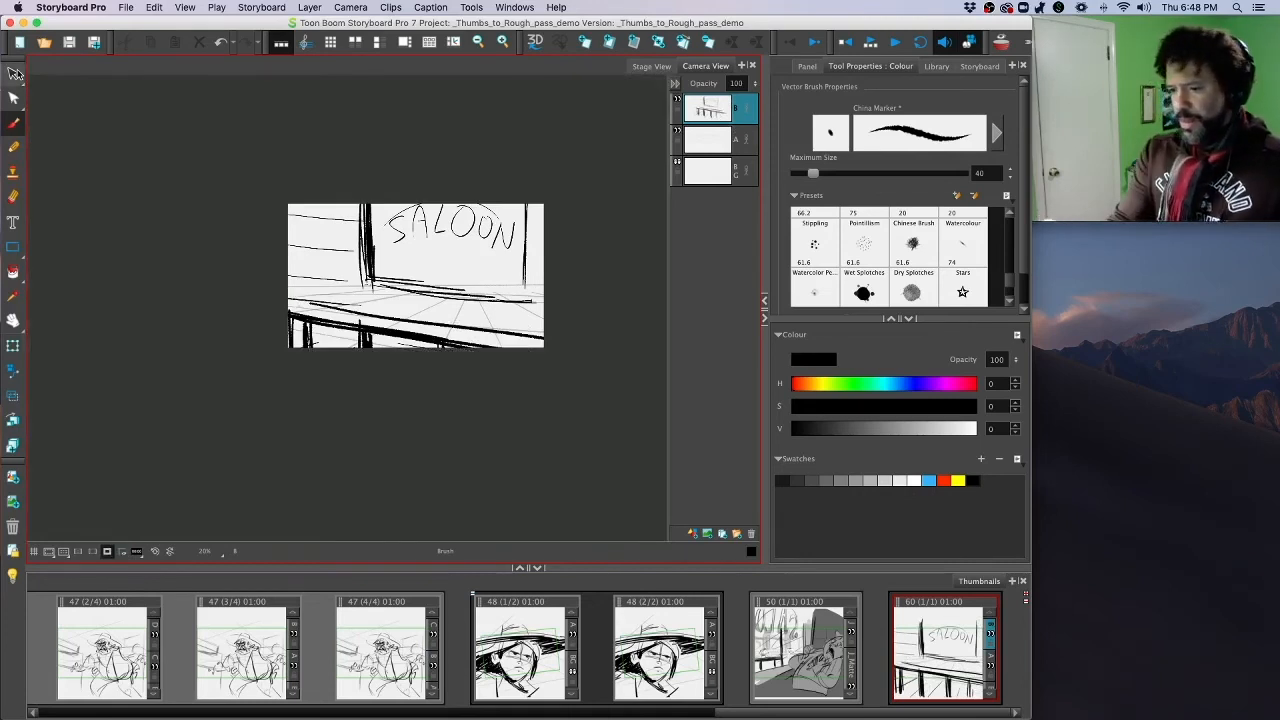
pyautogui.moveTo(420, 310)
pyautogui.mouseDown()
pyautogui.moveTo(247, 360)
pyautogui.moveTo(630, 300)
pyautogui.mouseUp()
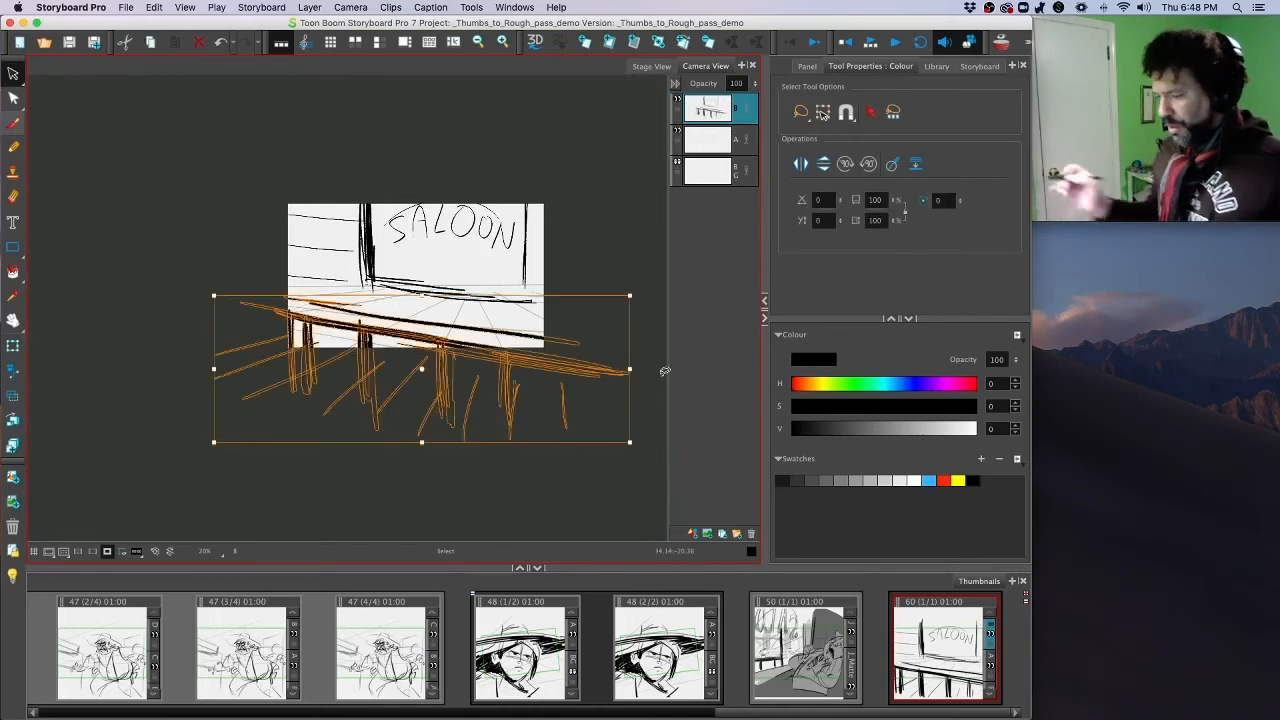
pyautogui.press('Delete')
# Step: Draw one thick slanted boardwalk edge across the bottom of the frame with short plank lines fanning out beneath it
pyautogui.hotkey('alt', 'b')
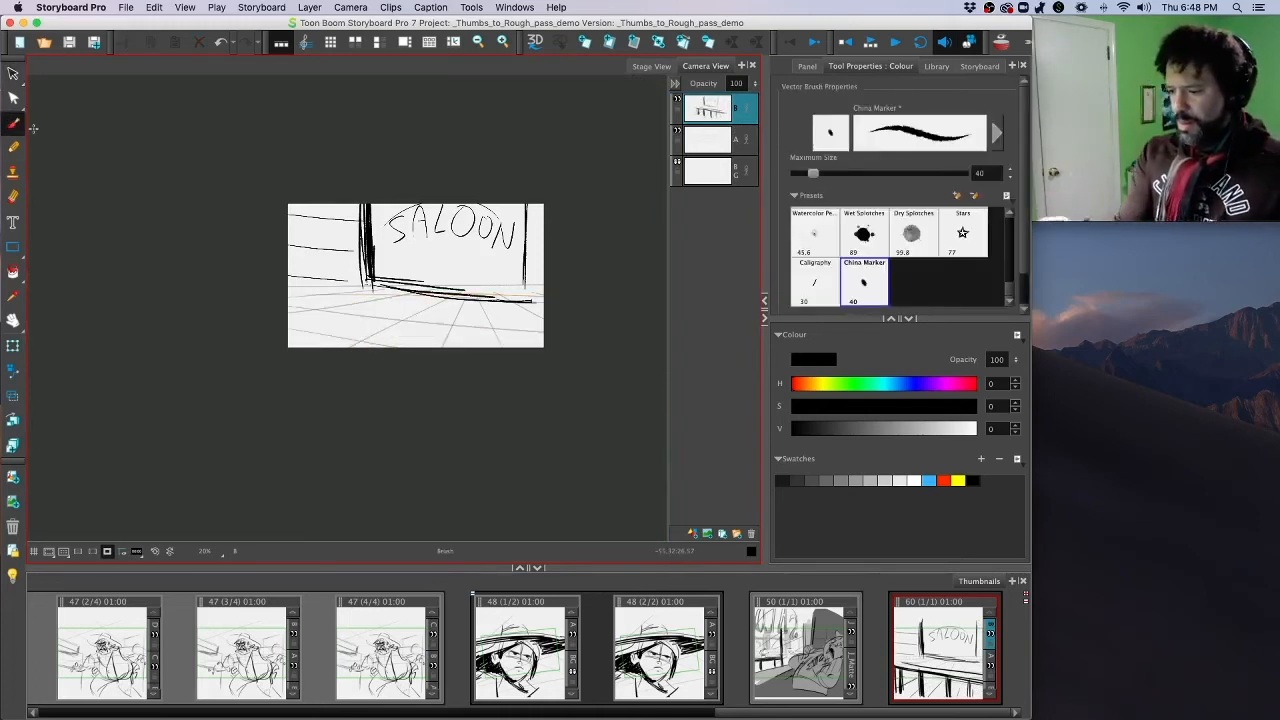
pyautogui.moveTo(278, 308); pyautogui.dragTo(600, 356)
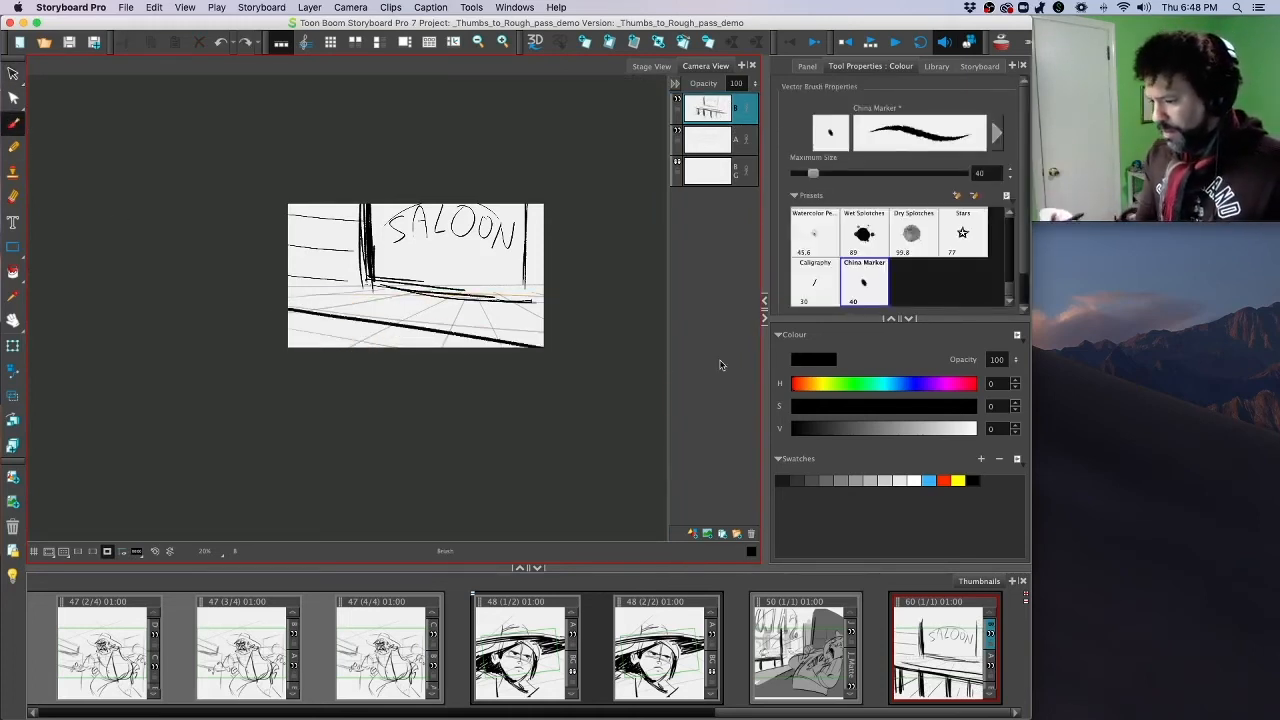
pyautogui.moveTo(340, 317); pyautogui.dragTo(254, 339)
pyautogui.moveTo(388, 328)
pyautogui.mouseDown()
pyautogui.moveTo(308, 352)
pyautogui.moveTo(485, 352)
pyautogui.mouseUp()
pyautogui.press('super+z')
pyautogui.moveTo(334, 316)
pyautogui.mouseDown()
pyautogui.moveTo(290, 340)
pyautogui.moveTo(330, 346)
pyautogui.mouseUp()
pyautogui.moveTo(404, 328); pyautogui.dragTo(390, 348)
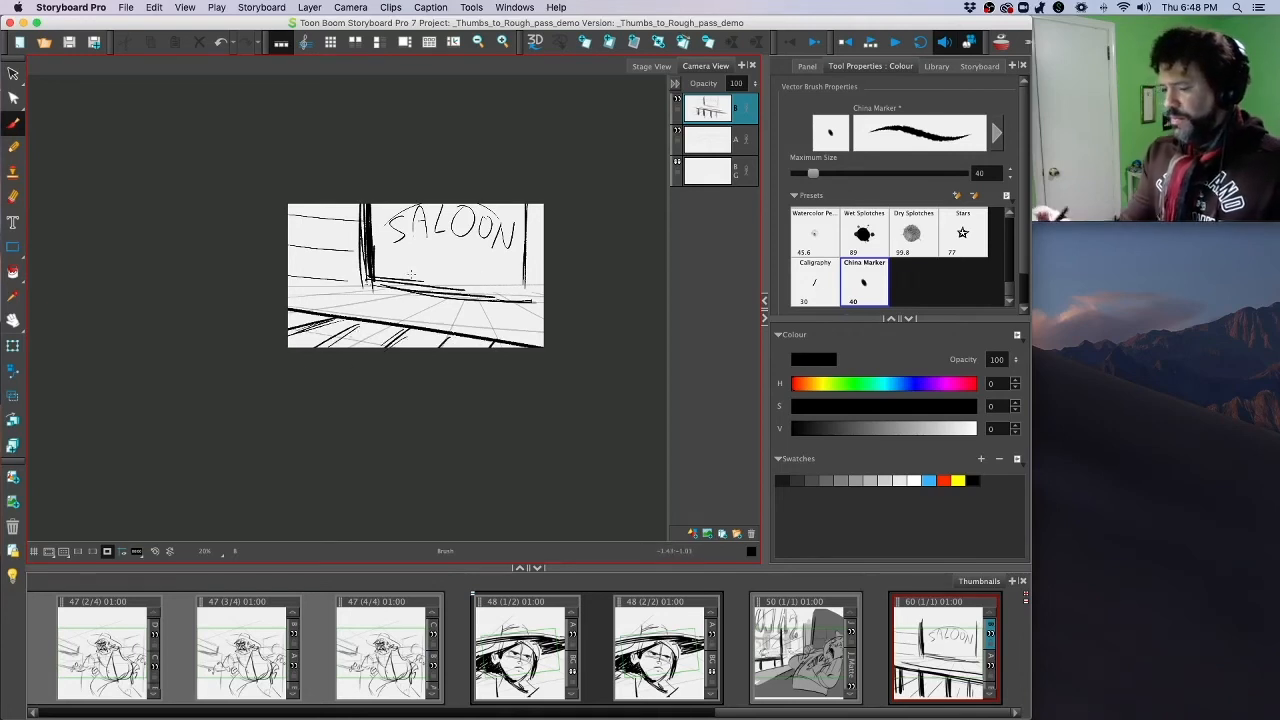
# Step: Thicken the window sill with several long strokes and round off its ends
pyautogui.moveTo(358, 287); pyautogui.dragTo(490, 308)
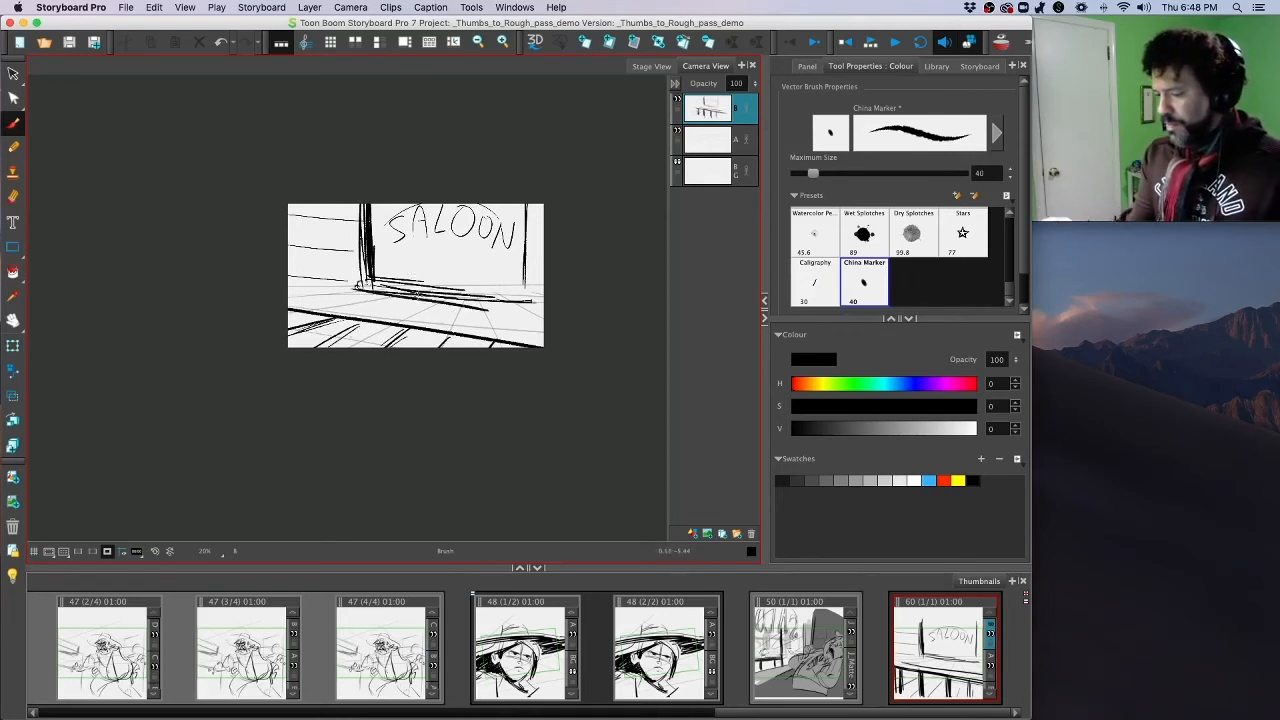
pyautogui.moveTo(400, 298); pyautogui.dragTo(522, 310)
pyautogui.moveTo(372, 284)
pyautogui.mouseDown()
pyautogui.moveTo(542, 302)
pyautogui.moveTo(526, 306)
pyautogui.mouseUp()
# Step: Try deleting the plank lines on the wall beside the window
pyautogui.hotkey('alt', 's')
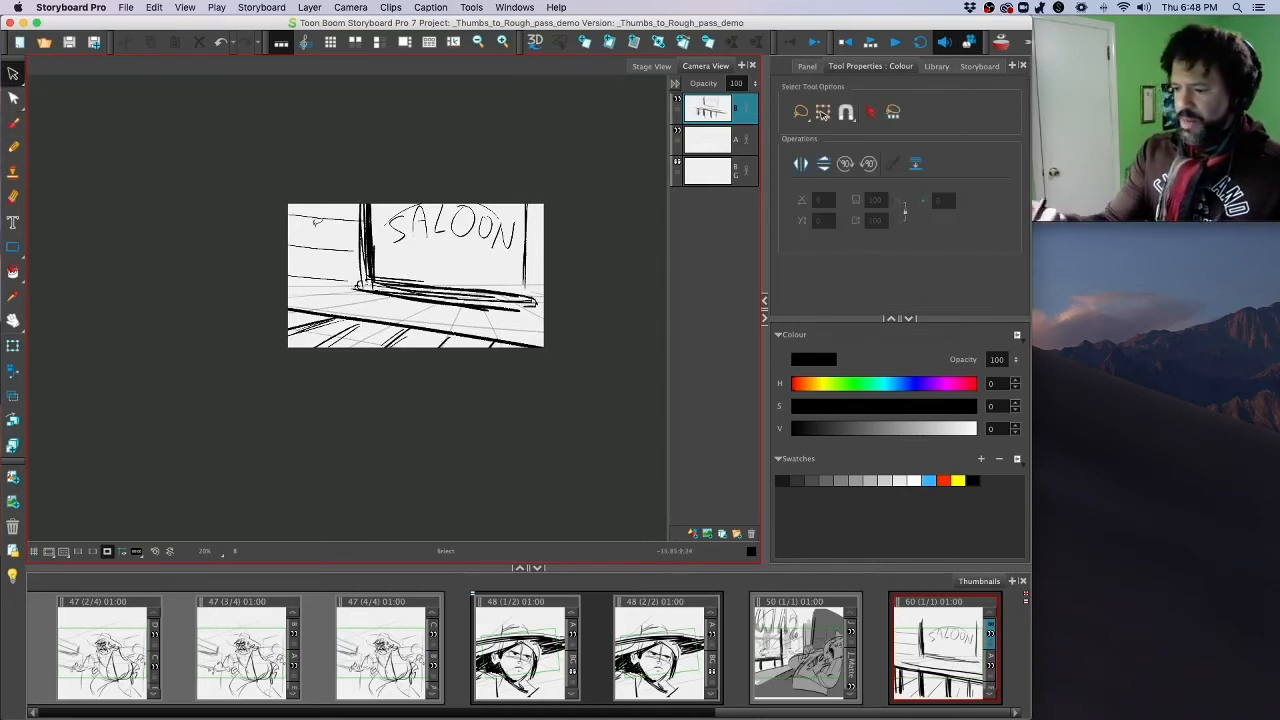
pyautogui.moveTo(265, 200); pyautogui.dragTo(327, 297)
pyautogui.press('Delete')
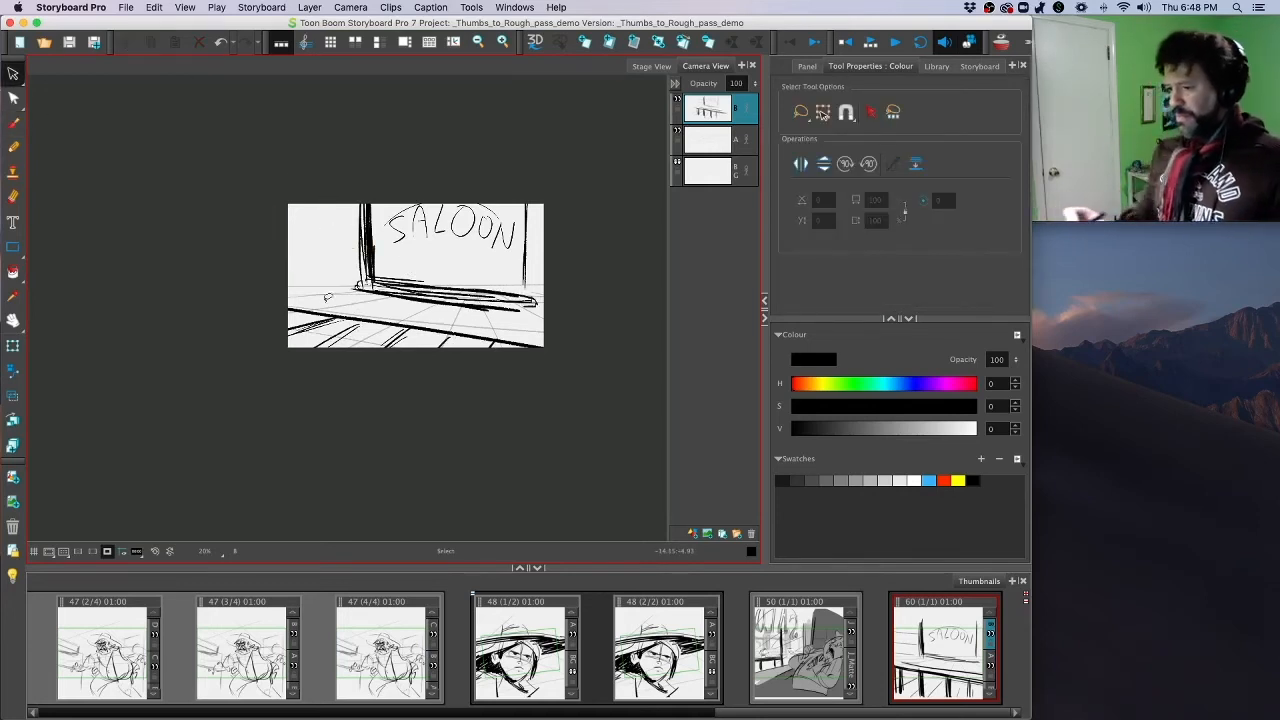
pyautogui.press('super+z')
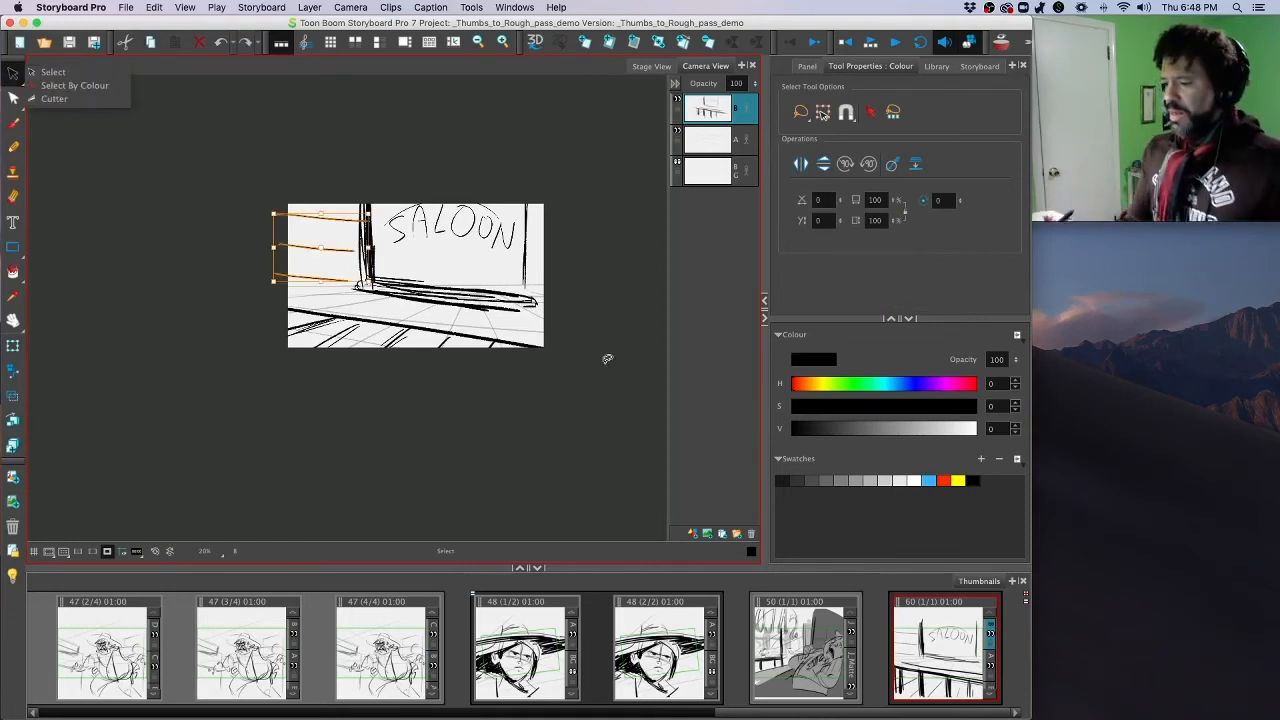
pyautogui.press('Delete')
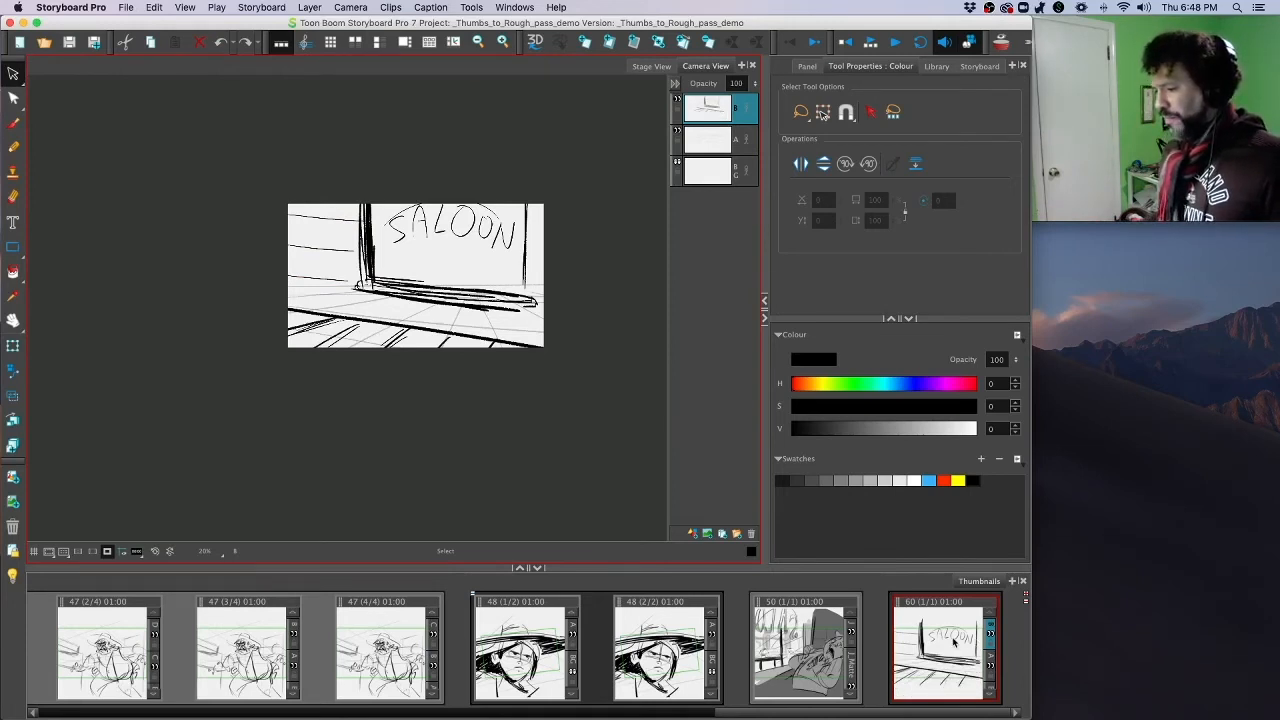
# Step: Duplicate the panel of shot 60
pyautogui.rightClick(953, 643)
pyautogui.press('Escape')
pyautogui.rightClick(953, 643)
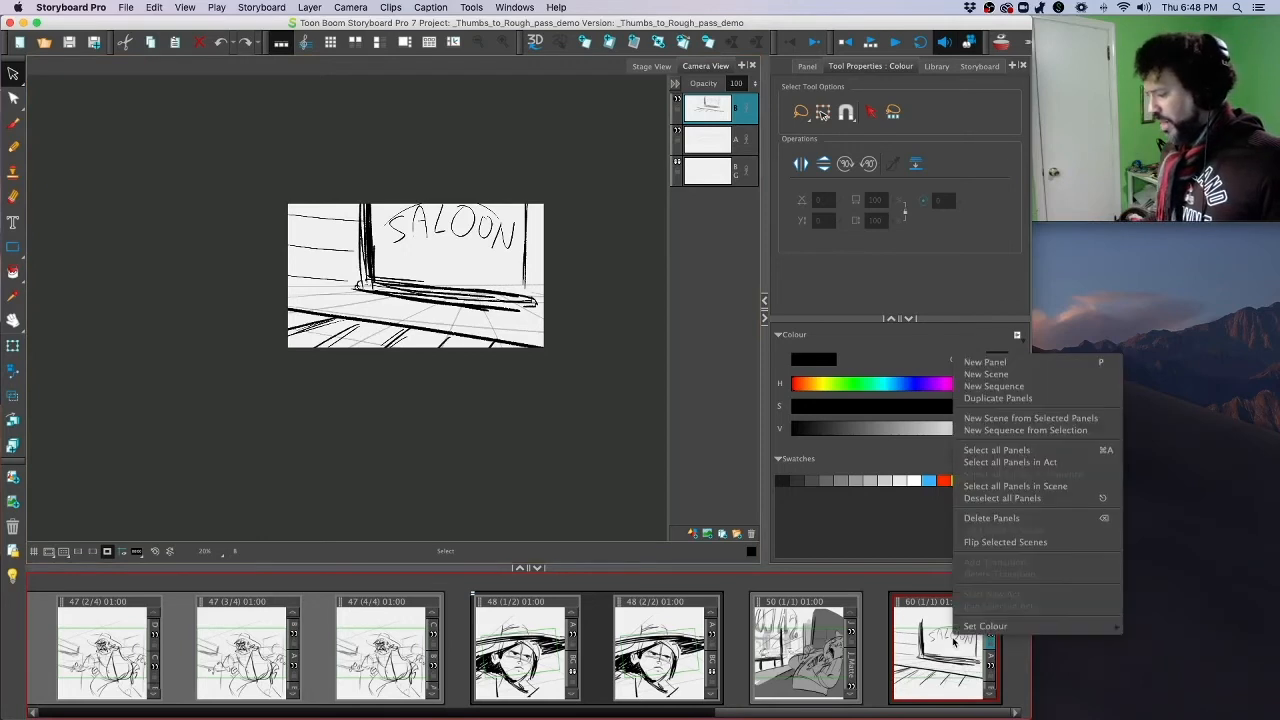
pyautogui.click(969, 399)
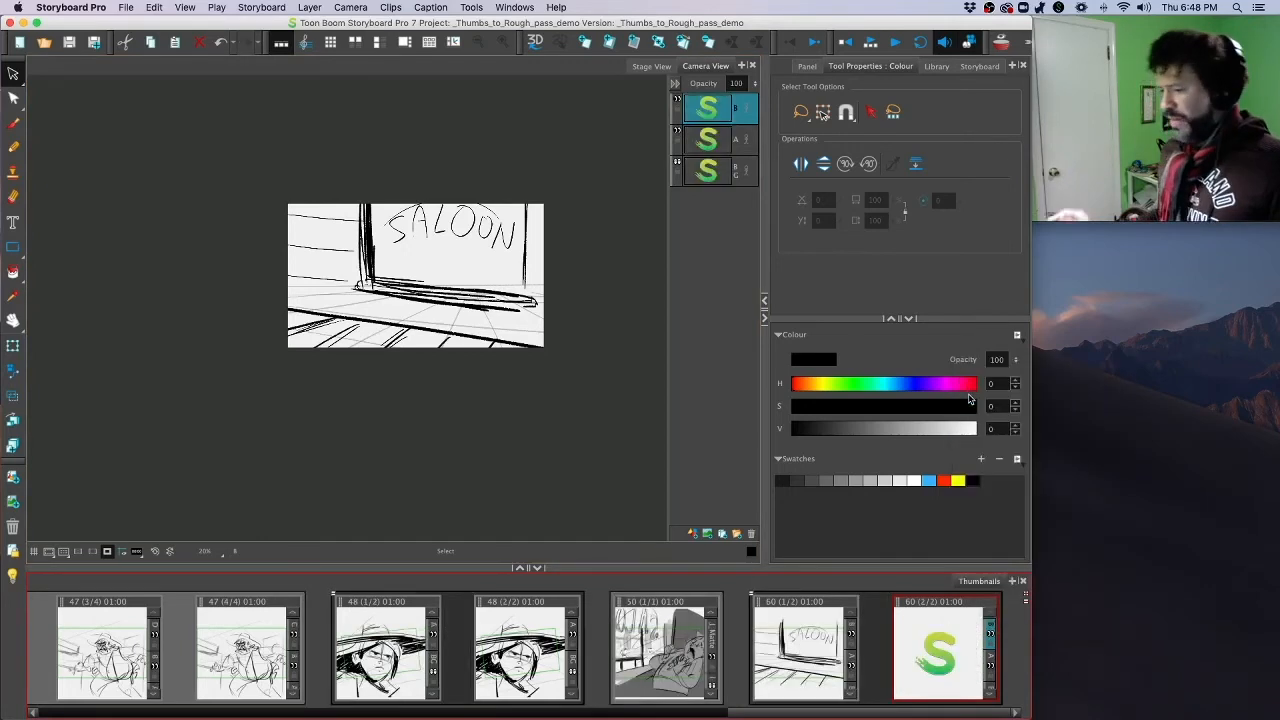
# Step: Set the brush size to 45 and start a small head in the duplicated panel's window, drawing its rounded outline and nose below the lettering
pyautogui.hotkey('alt', 'b')
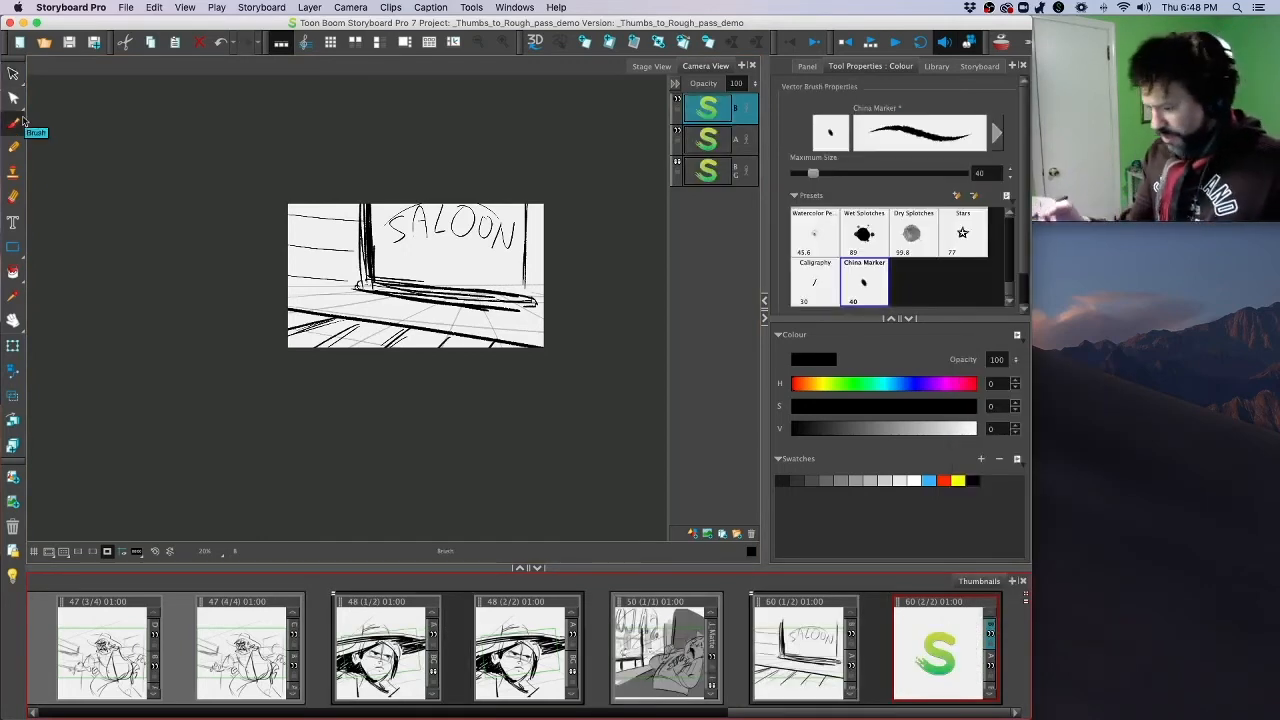
pyautogui.scroll(5, 508, 286)
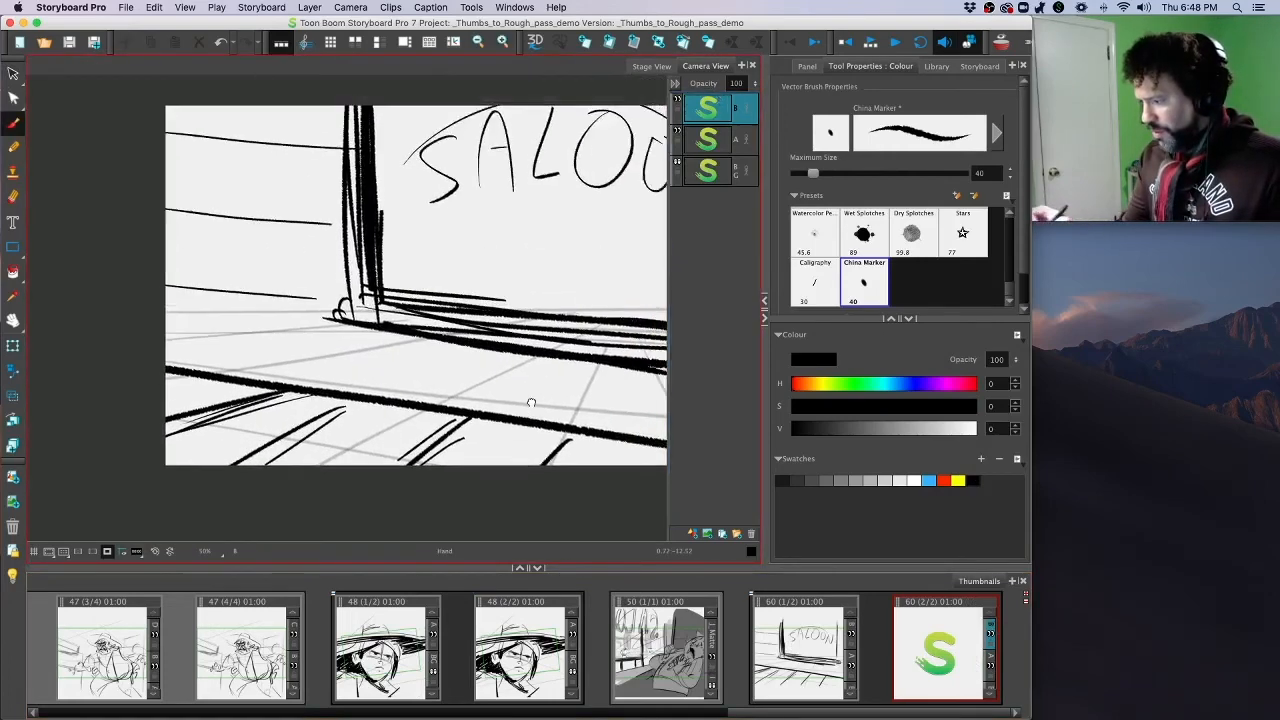
pyautogui.moveTo(536, 250); pyautogui.dragTo(515, 285)
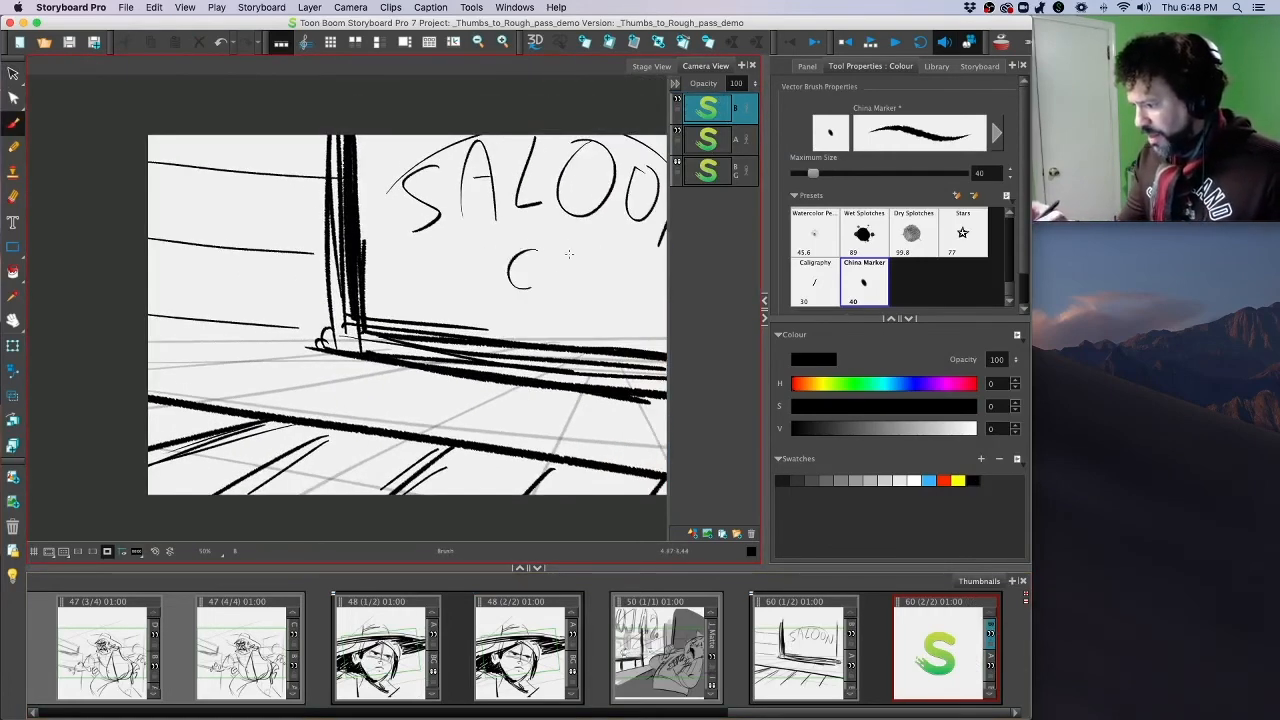
pyautogui.hotkey('ctrl', 'z')
pyautogui.press(']')
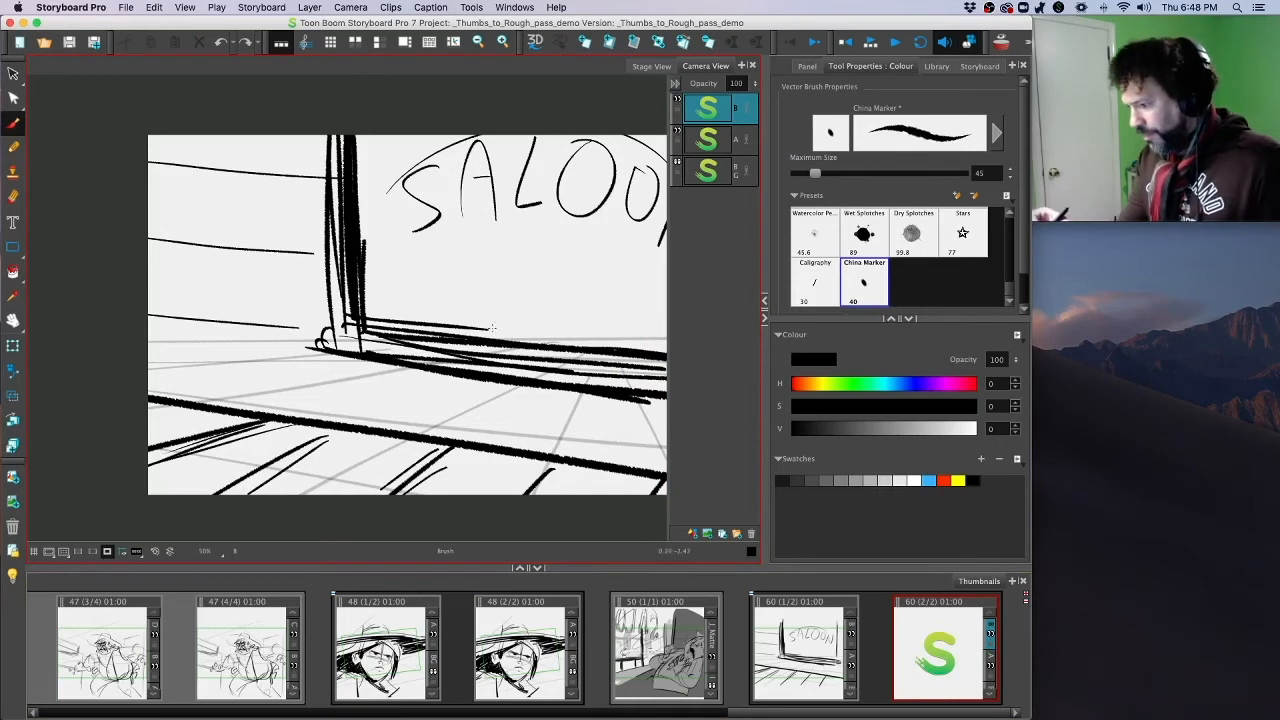
pyautogui.moveTo(499, 285)
pyautogui.mouseDown()
pyautogui.moveTo(557, 295)
pyautogui.moveTo(491, 300)
pyautogui.moveTo(497, 314)
pyautogui.moveTo(519, 304)
pyautogui.mouseUp()
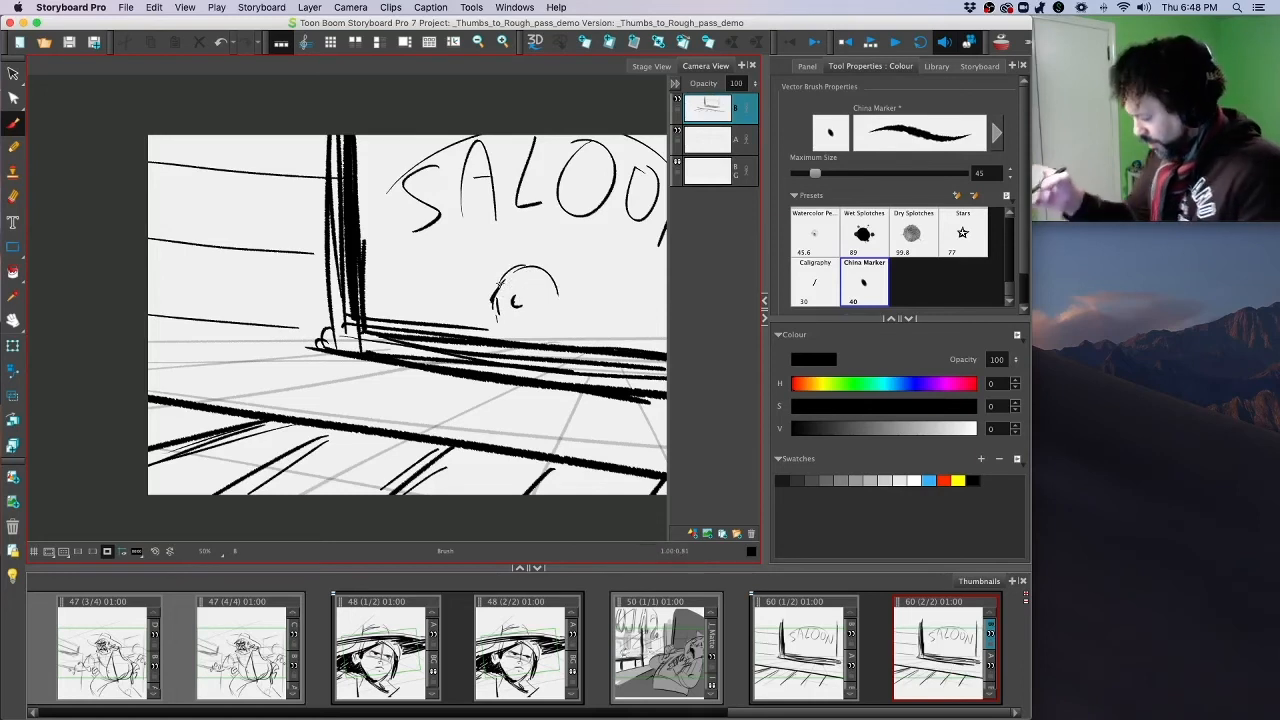
# Step: Reduce the brush size to 30 and add round eyes, a cap-like top and hair down both sides of the head
pyautogui.press('[')
pyautogui.press('[')
pyautogui.press('[')
pyautogui.moveTo(508, 281)
pyautogui.mouseDown()
pyautogui.moveTo(500, 302)
pyautogui.moveTo(536, 296)
pyautogui.moveTo(526, 302)
pyautogui.moveTo(534, 260)
pyautogui.moveTo(560, 296)
pyautogui.mouseUp()
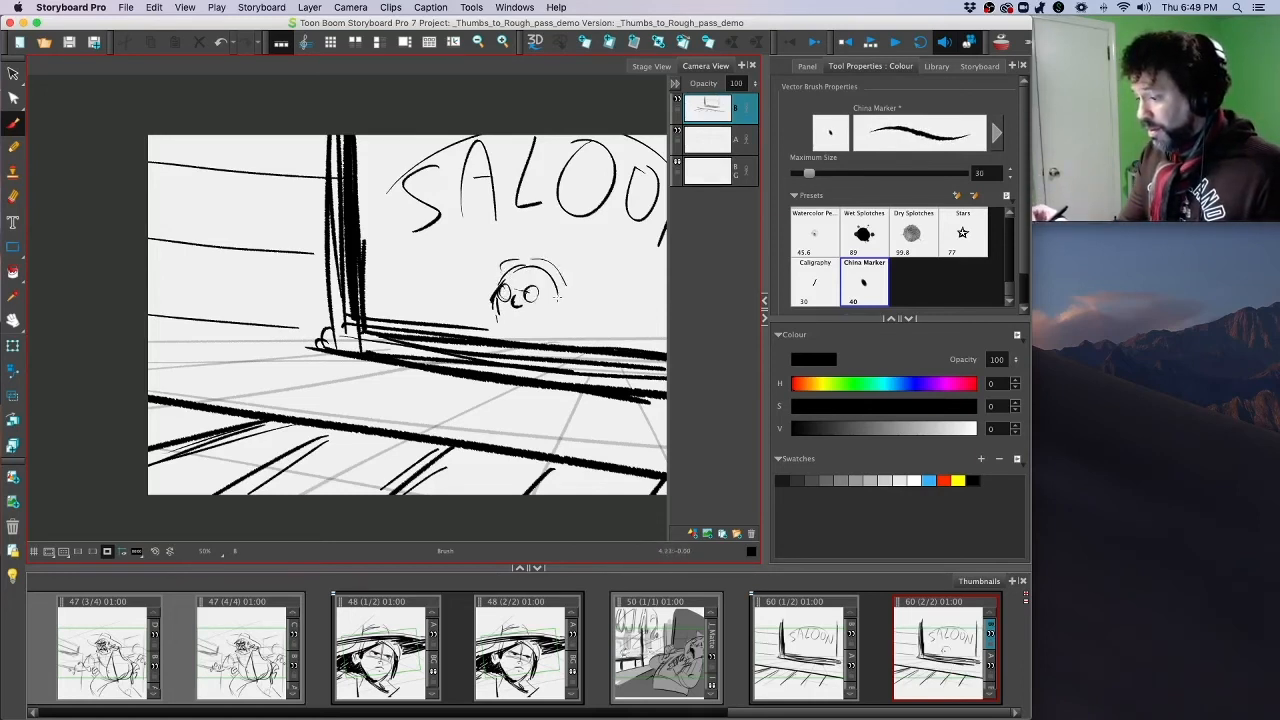
pyautogui.moveTo(500, 268)
pyautogui.mouseDown()
pyautogui.moveTo(548, 258)
pyautogui.moveTo(566, 304)
pyautogui.moveTo(549, 324)
pyautogui.moveTo(508, 316)
pyautogui.moveTo(526, 315)
pyautogui.mouseUp()
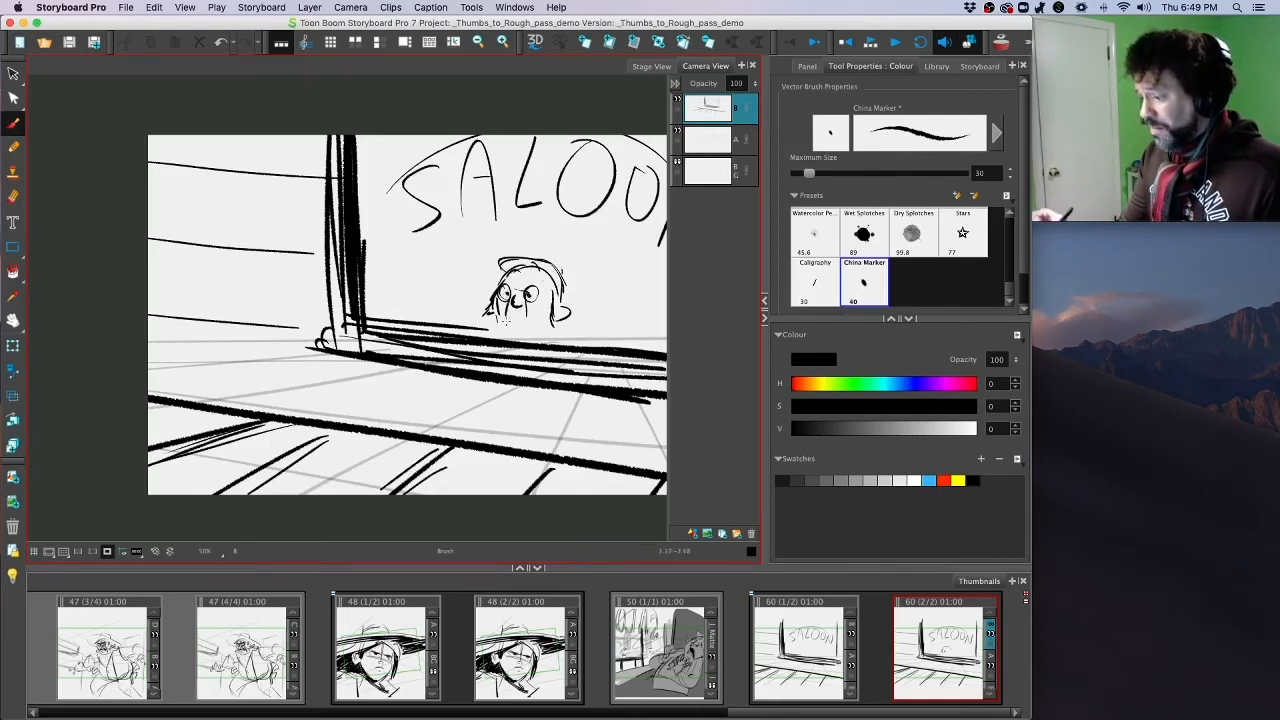
# Step: Draw the figure's mouth, beard and shoulders rising behind the sill, with a hand resting on the sill beside them
pyautogui.moveTo(506, 318)
pyautogui.mouseDown()
pyautogui.moveTo(520, 324)
pyautogui.moveTo(504, 332)
pyautogui.moveTo(534, 344)
pyautogui.moveTo(490, 316)
pyautogui.moveTo(586, 340)
pyautogui.moveTo(590, 354)
pyautogui.mouseUp()
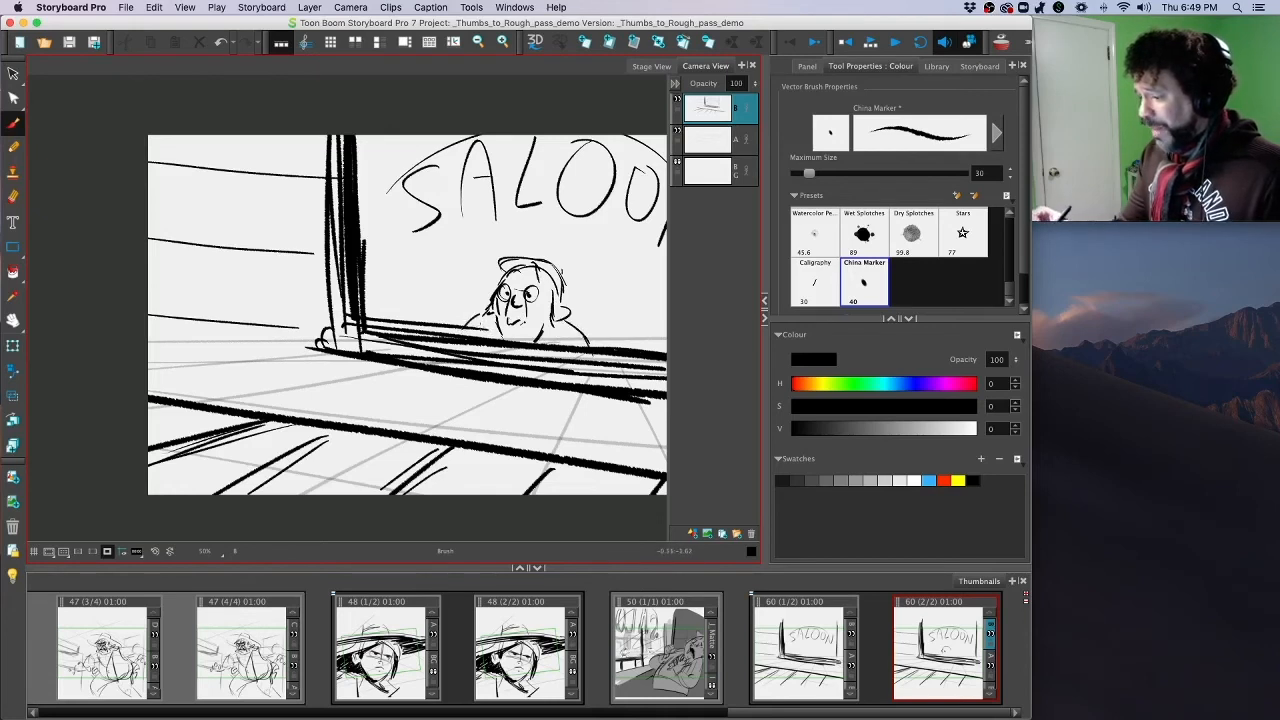
pyautogui.moveTo(460, 324); pyautogui.dragTo(435, 326)
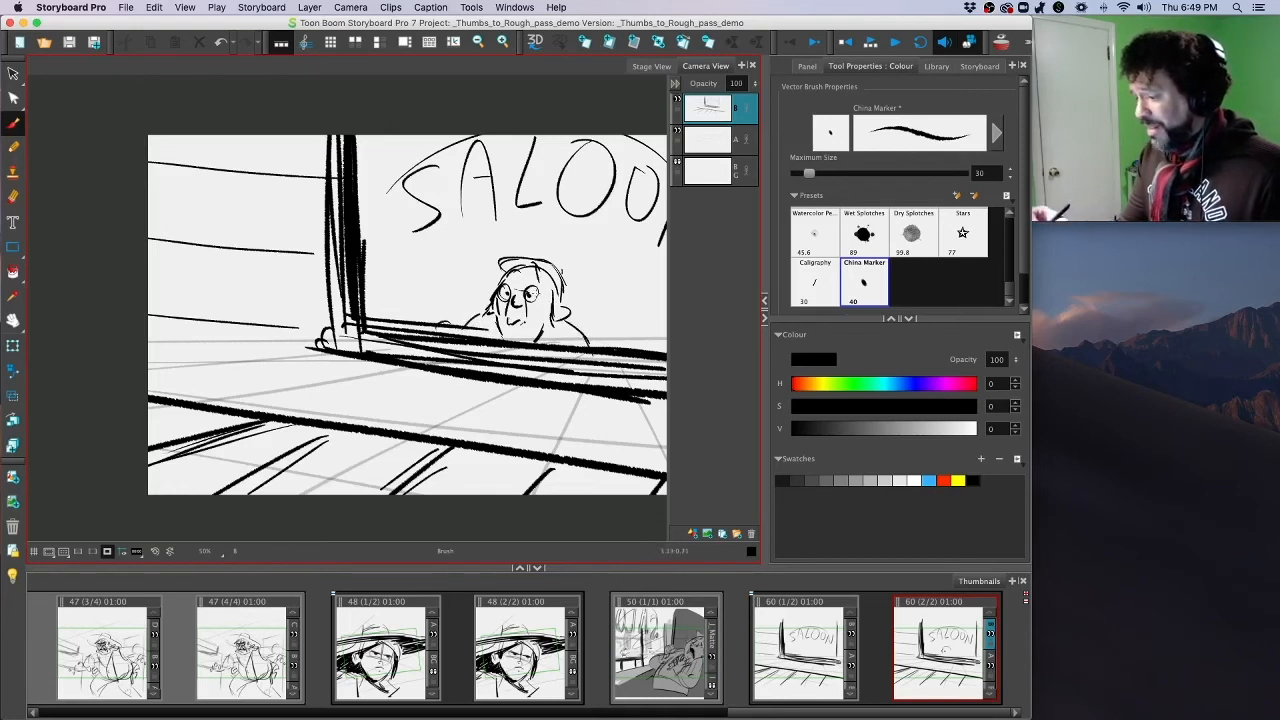
pyautogui.moveTo(503, 272); pyautogui.dragTo(525, 263)
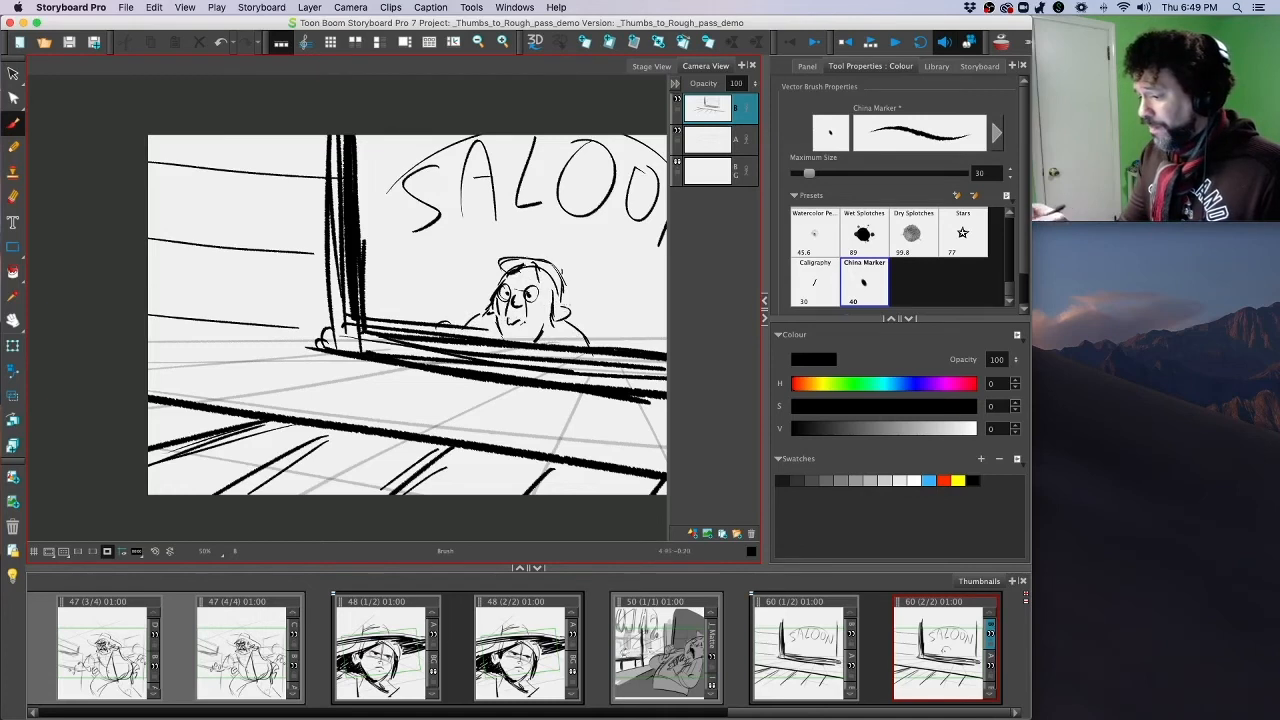
# Step: Draw a narrow finger-like shape from the figure's mouth down to the sill and check the panel at full frame
pyautogui.moveTo(521, 322)
pyautogui.mouseDown()
pyautogui.moveTo(526, 345)
pyautogui.moveTo(520, 336)
pyautogui.mouseUp()
pyautogui.press('super+z')
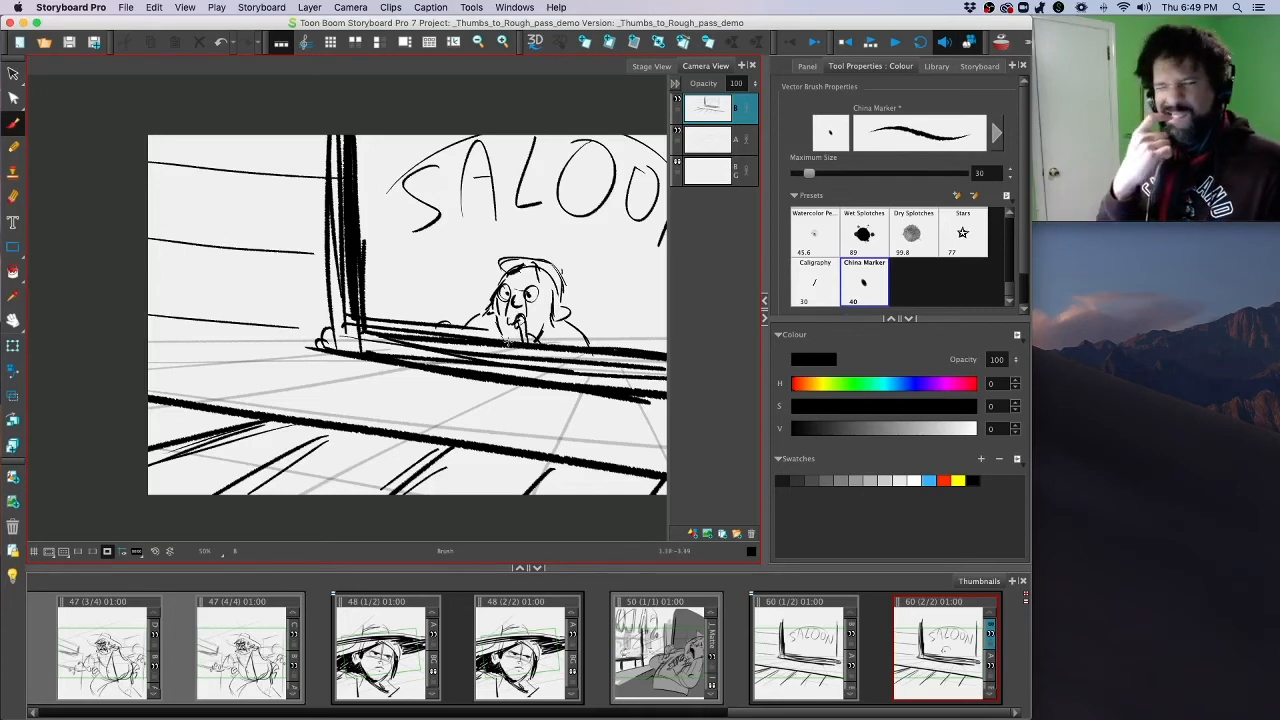
pyautogui.moveTo(506, 338); pyautogui.dragTo(509, 346)
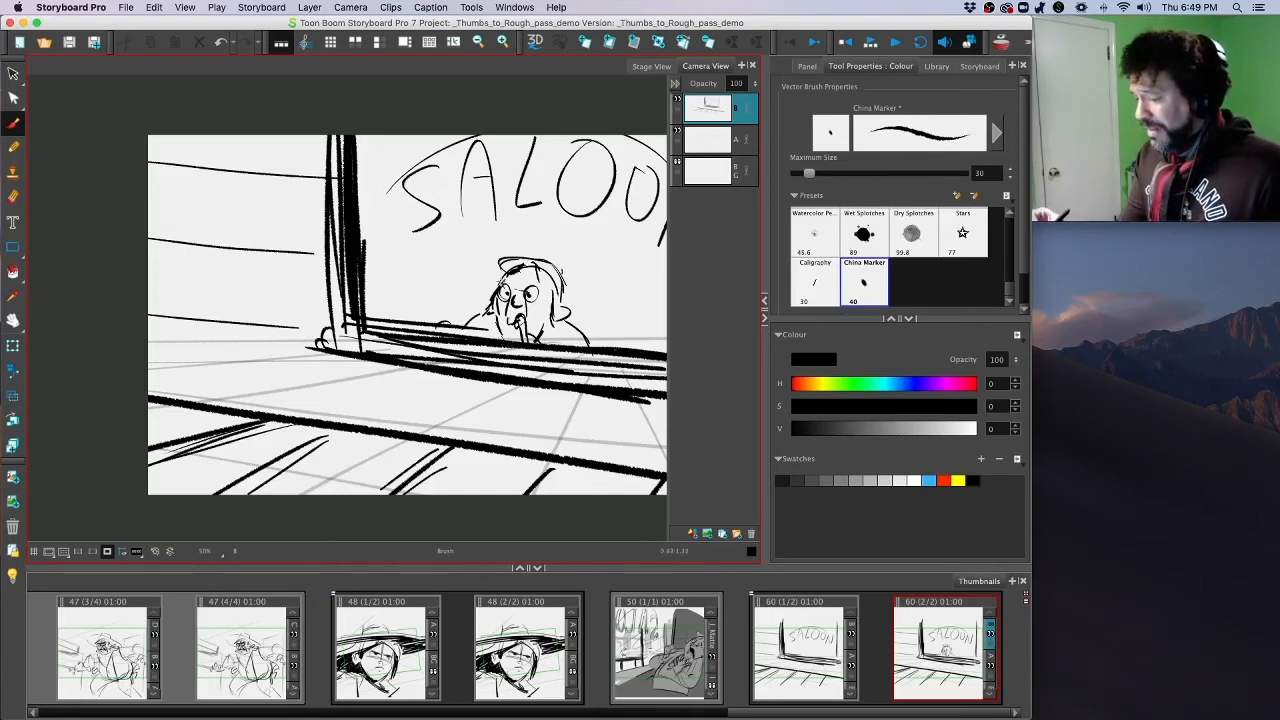
pyautogui.moveTo(508, 326); pyautogui.dragTo(518, 336)
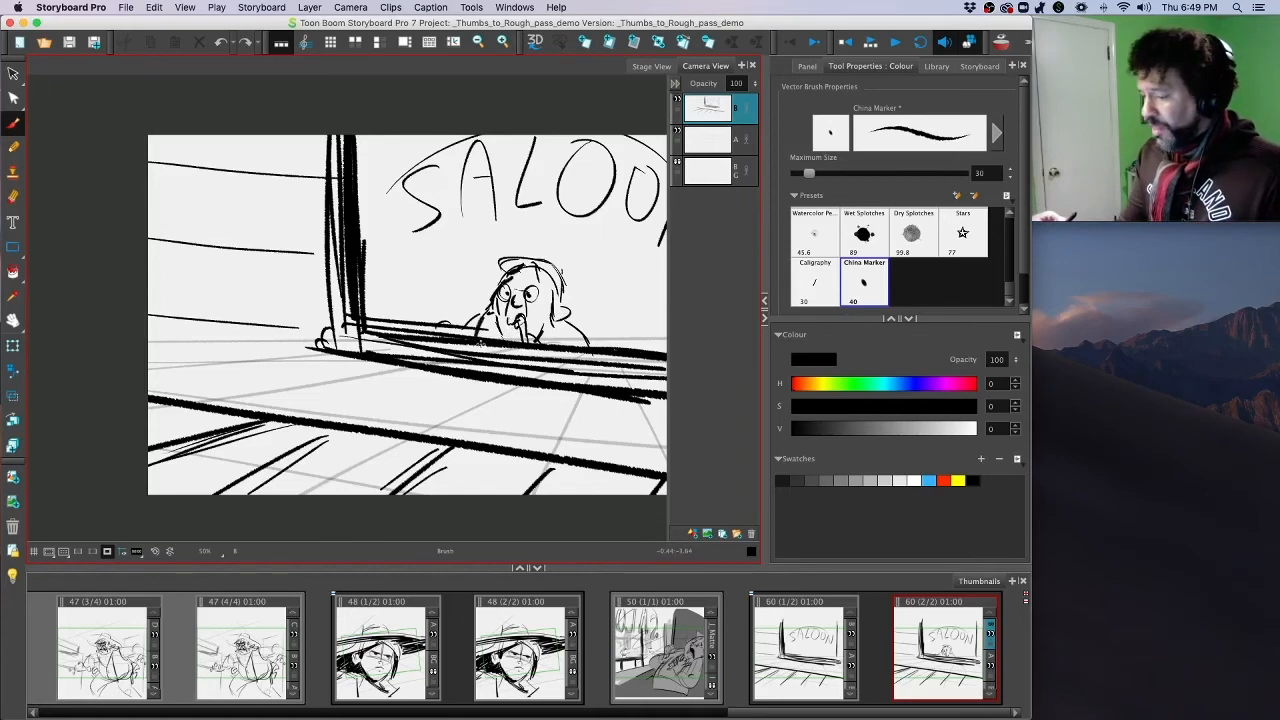
pyautogui.press('2')
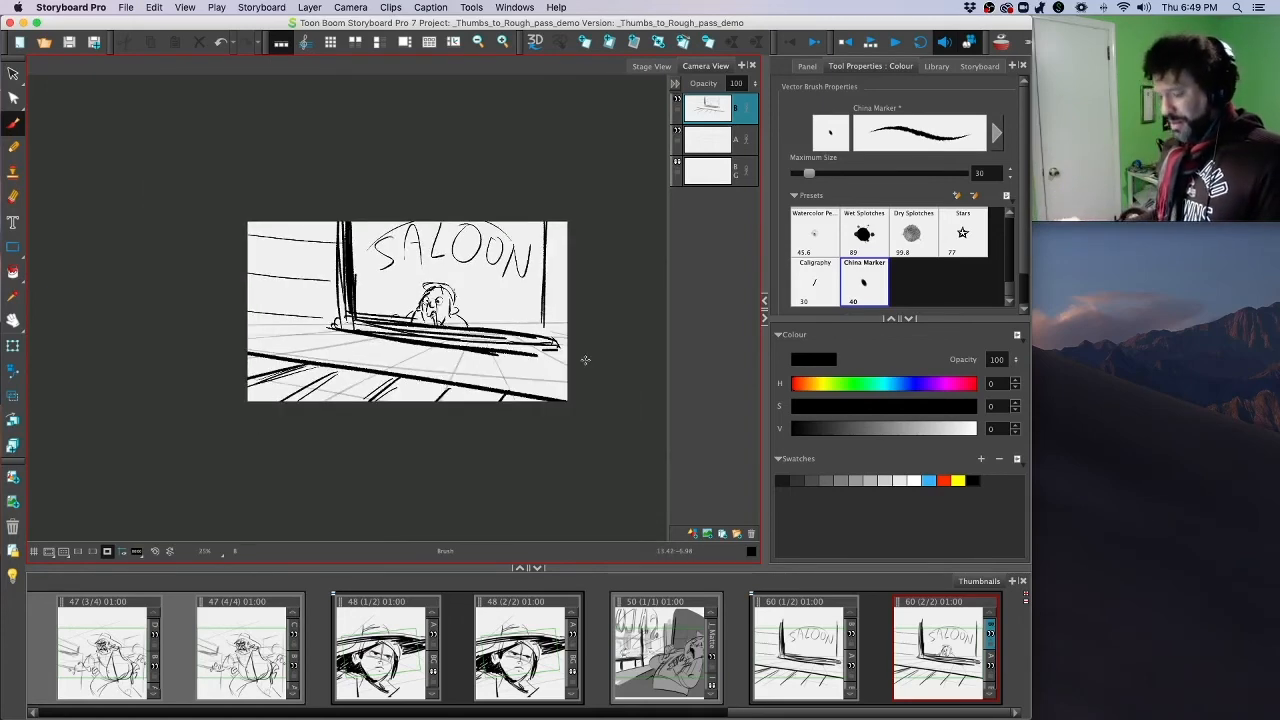
pyautogui.press('d')
pyautogui.press('f')
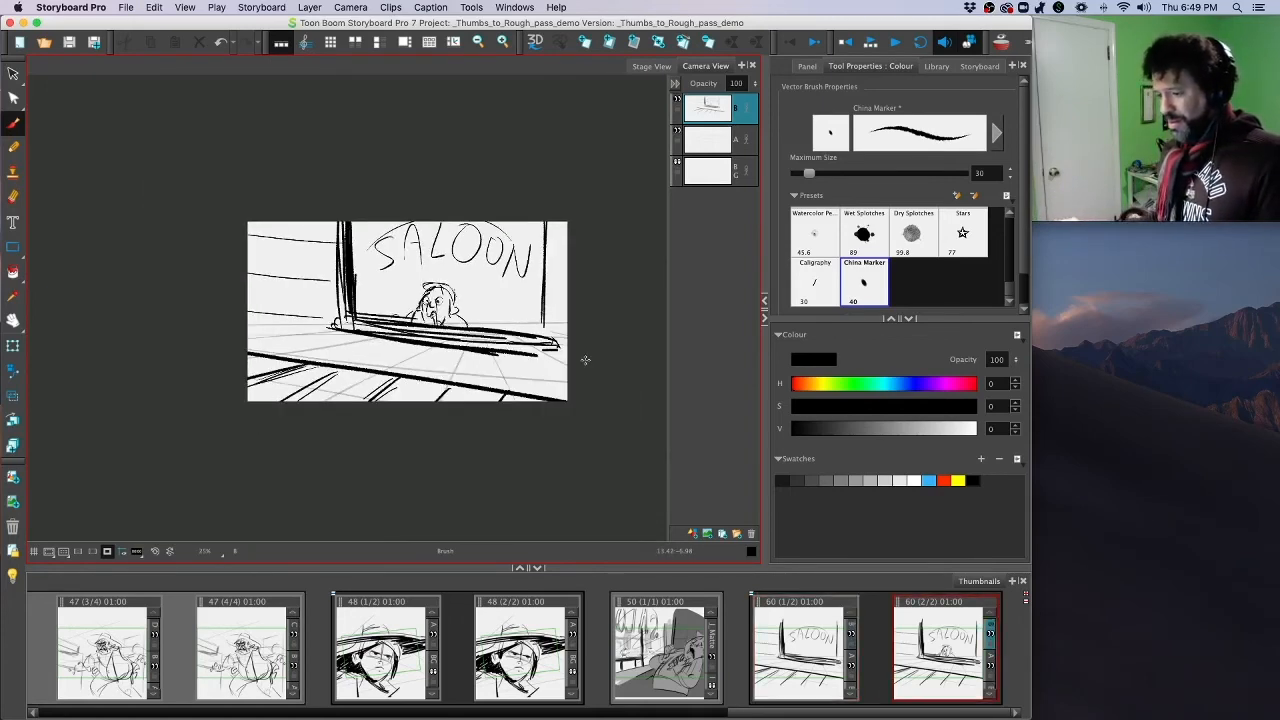
# Step: Add a layer to the second panel of shot 60 and sketch loose crowd silhouettes behind the bearded figure in the saloon window
pyautogui.press('d')
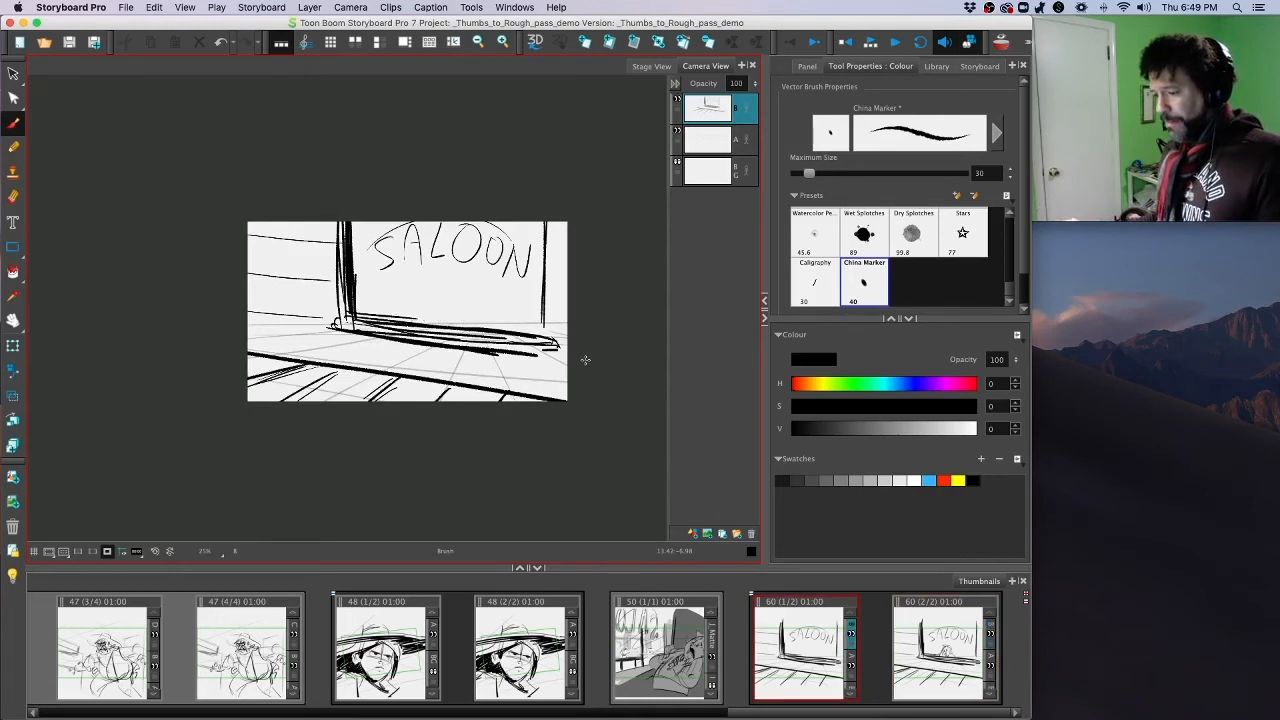
pyautogui.press('f')
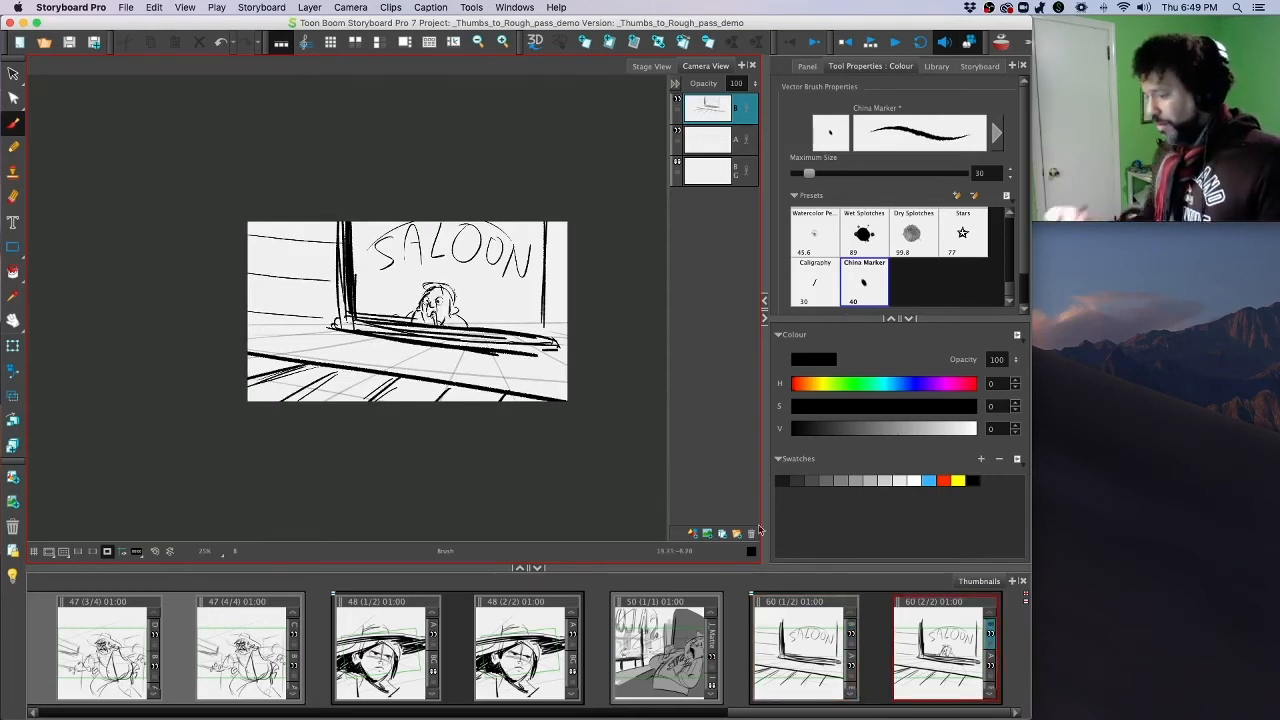
pyautogui.click(693, 533)
pyautogui.moveTo(354, 252)
pyautogui.mouseDown()
pyautogui.moveTo(394, 303)
pyautogui.moveTo(406, 280)
pyautogui.moveTo(552, 280)
pyautogui.mouseUp()
pyautogui.moveTo(480, 288); pyautogui.dragTo(498, 306)
pyautogui.moveTo(482, 310)
pyautogui.mouseDown()
pyautogui.moveTo(500, 326)
pyautogui.moveTo(516, 274)
pyautogui.moveTo(518, 322)
pyautogui.mouseUp()
pyautogui.moveTo(522, 298)
pyautogui.mouseDown()
pyautogui.moveTo(532, 320)
pyautogui.moveTo(542, 268)
pyautogui.mouseUp()
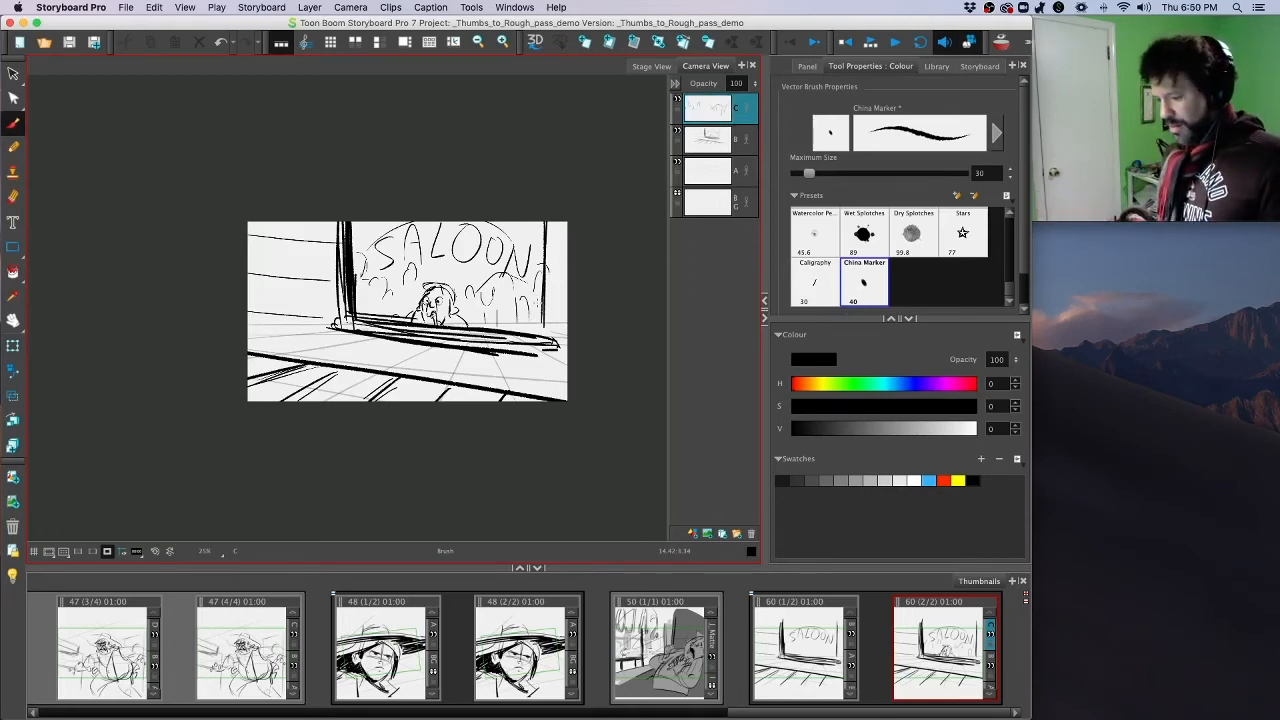
pyautogui.press('Left')
pyautogui.press('Right')
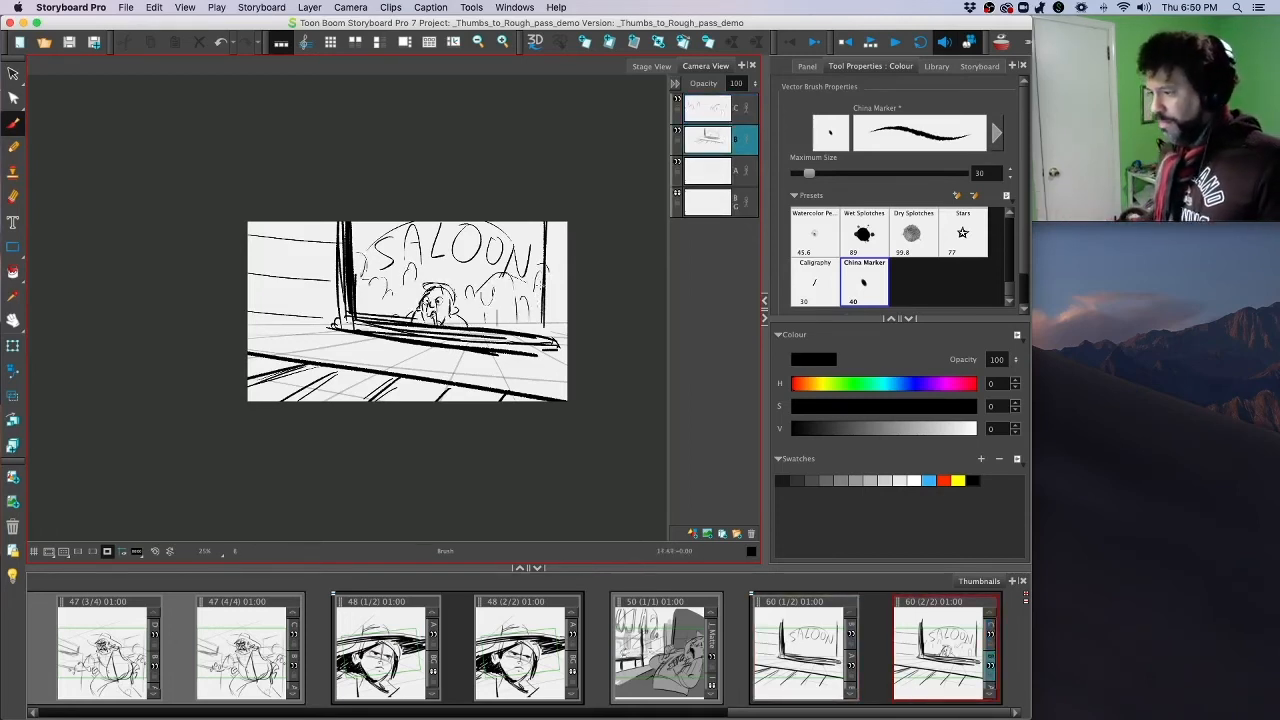
# Step: Copy all the crowd strokes from the new layer into shot 60's first panel and compare both panels
pyautogui.click(720, 110)
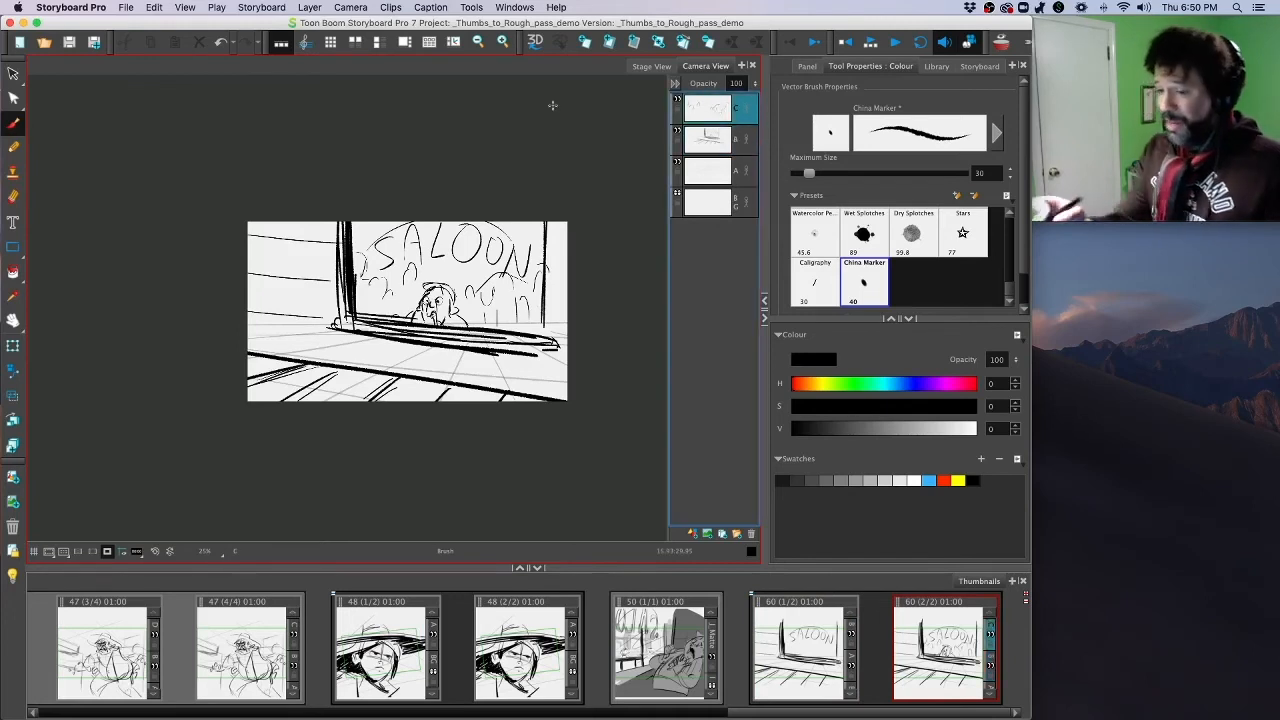
pyautogui.hotkey('alt', 's')
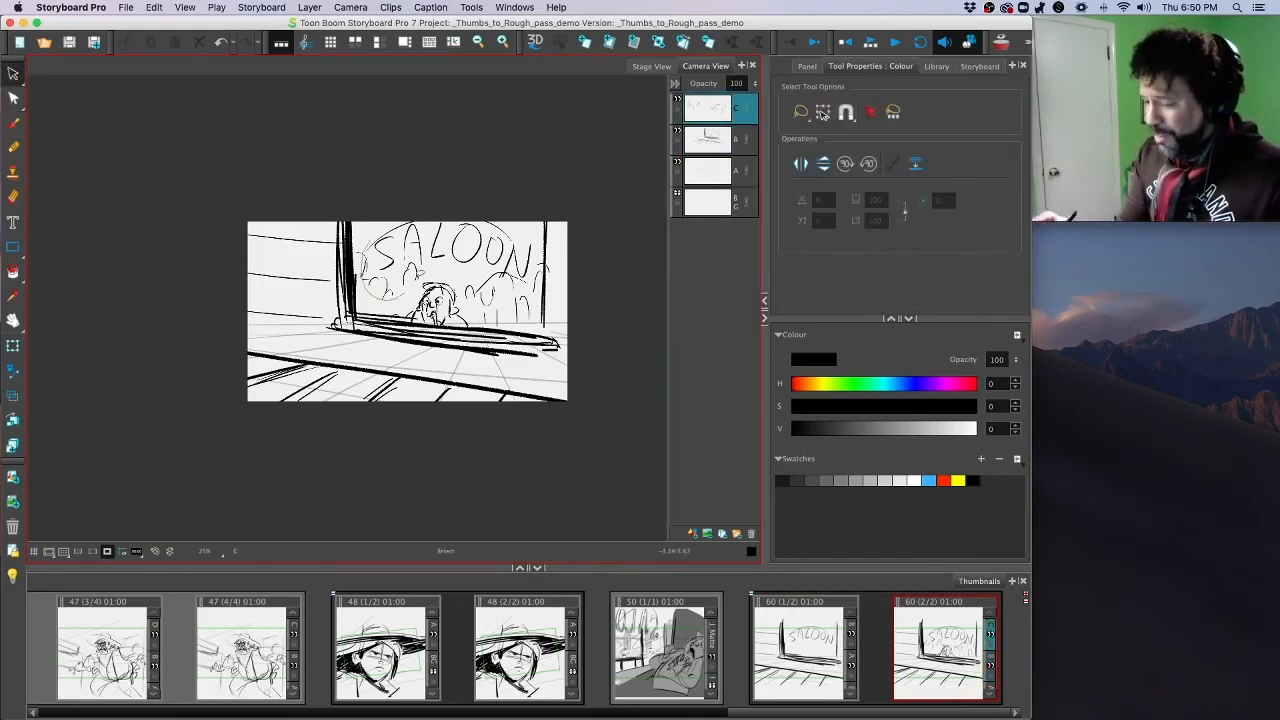
pyautogui.press('super+a')
pyautogui.hotkey('ctrl', 'c')
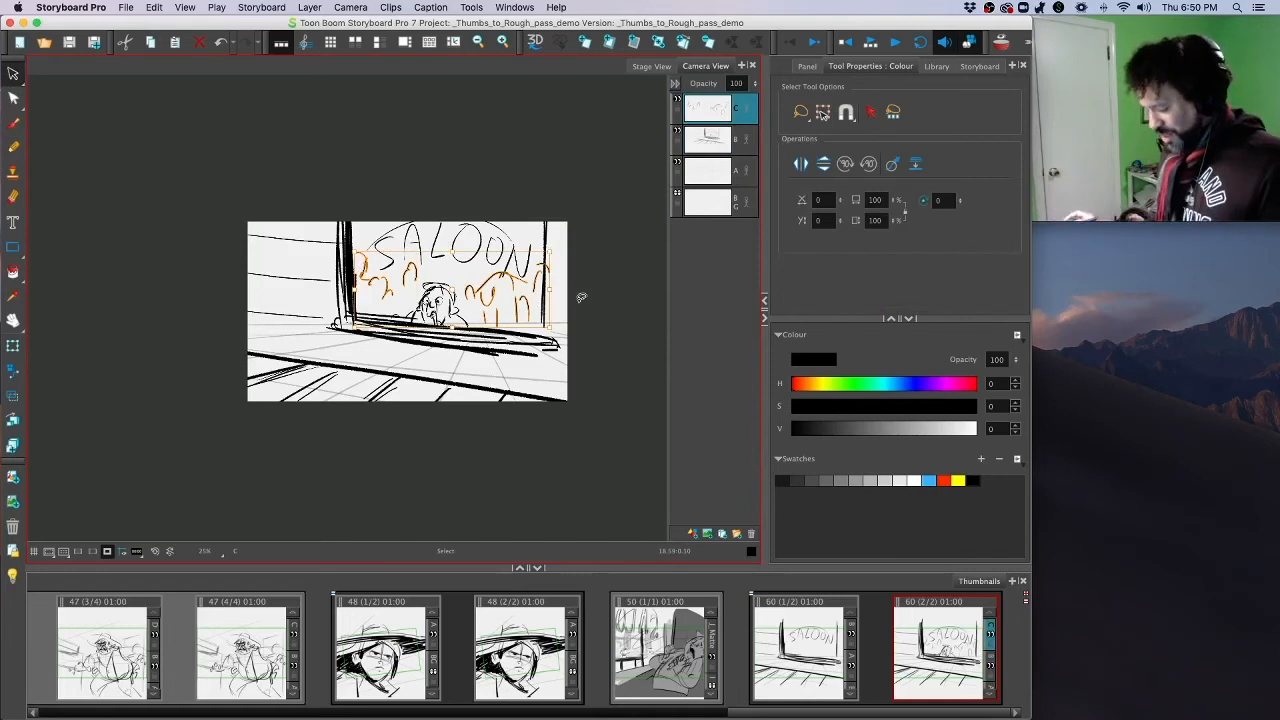
pyautogui.press('Left')
pyautogui.press('super+v')
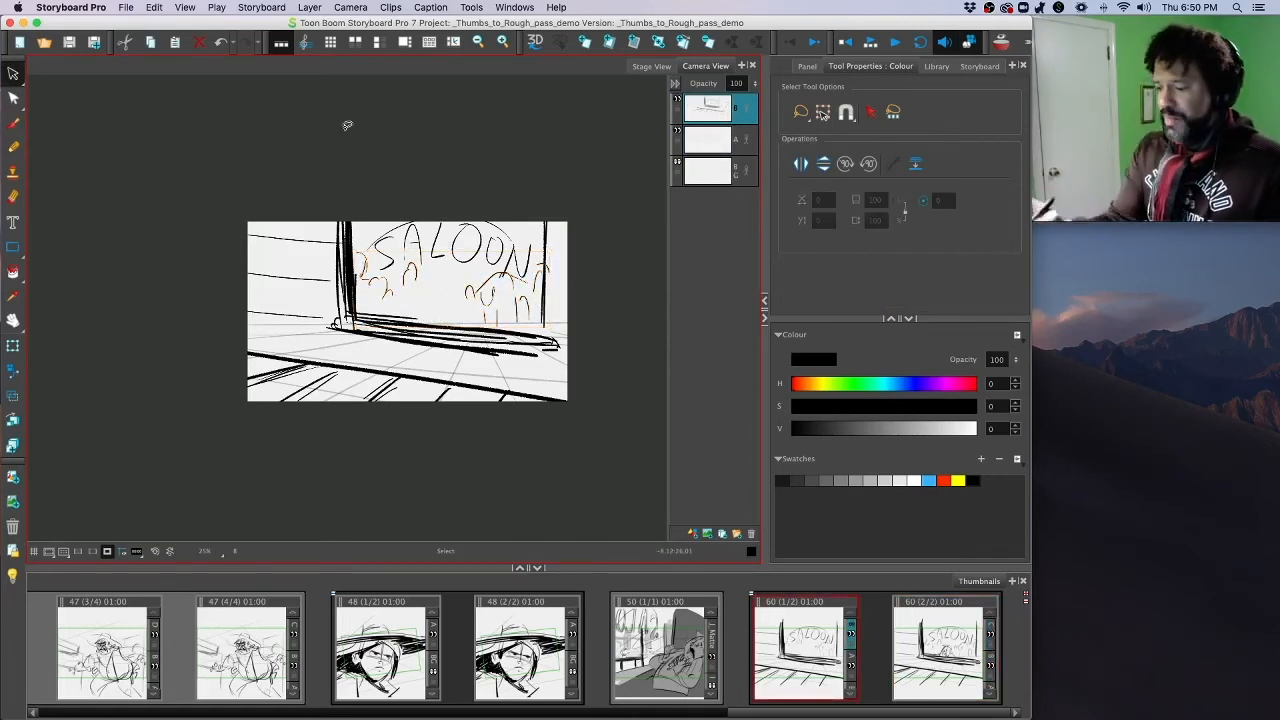
pyautogui.press('Left')
pyautogui.press('Right')
pyautogui.press('Right')
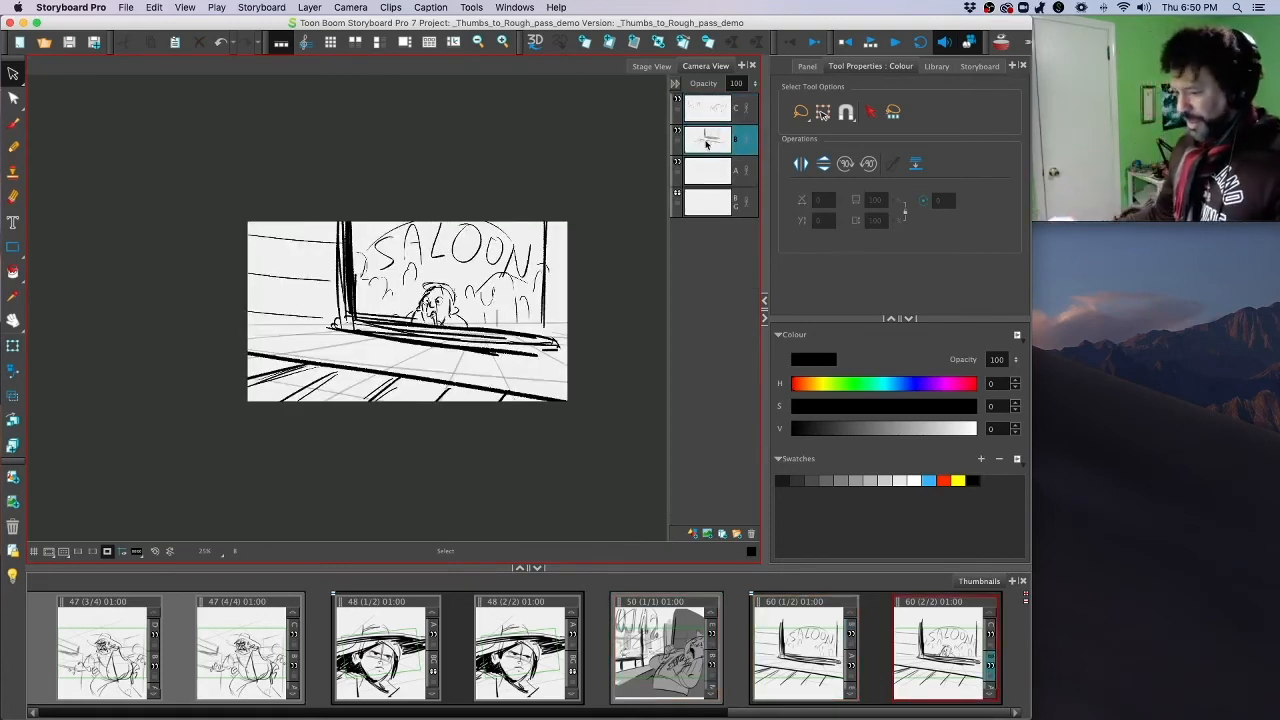
# Step: Step back through the panels to shot 47 and forward to shot 60 to review how the sequence reads
pyautogui.press('Left')
pyautogui.press('Left')
pyautogui.press('Left')
pyautogui.press('Left')
pyautogui.press('Left')
pyautogui.press('Left')
pyautogui.press('Right')
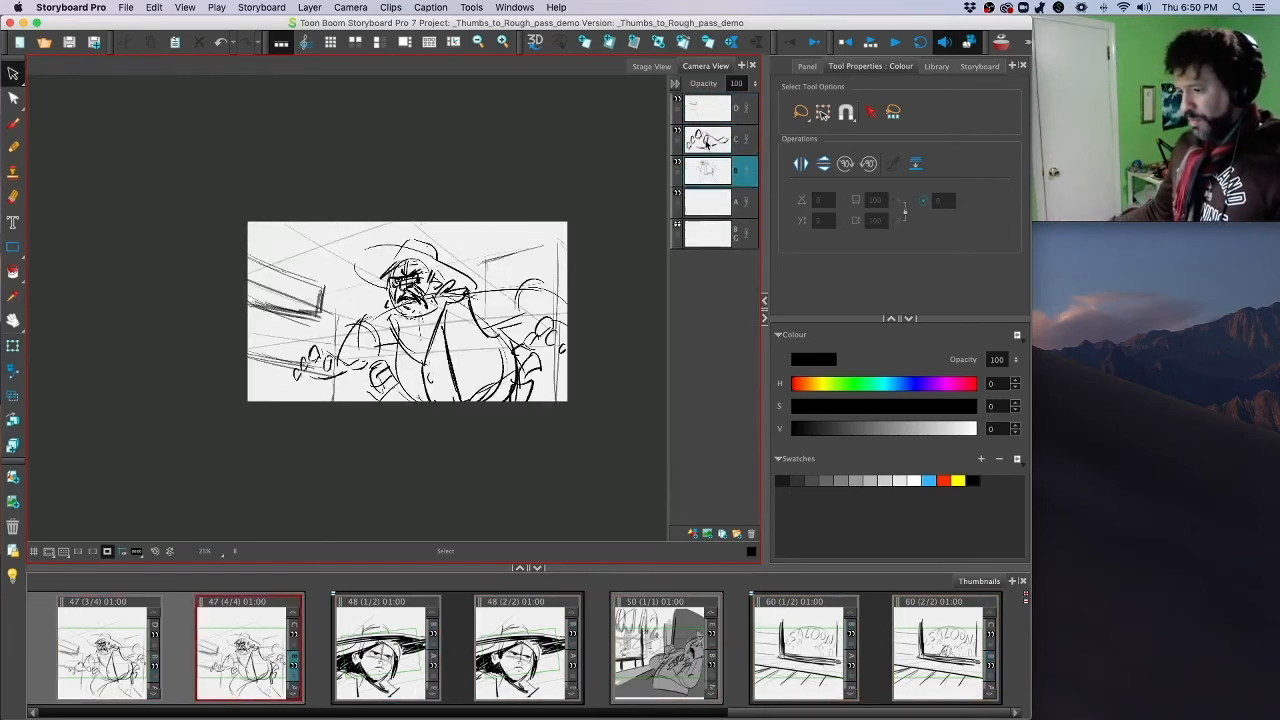
pyautogui.press('Right')
pyautogui.press('Right')
pyautogui.press('Right')
pyautogui.press('Right')
pyautogui.press('Right')
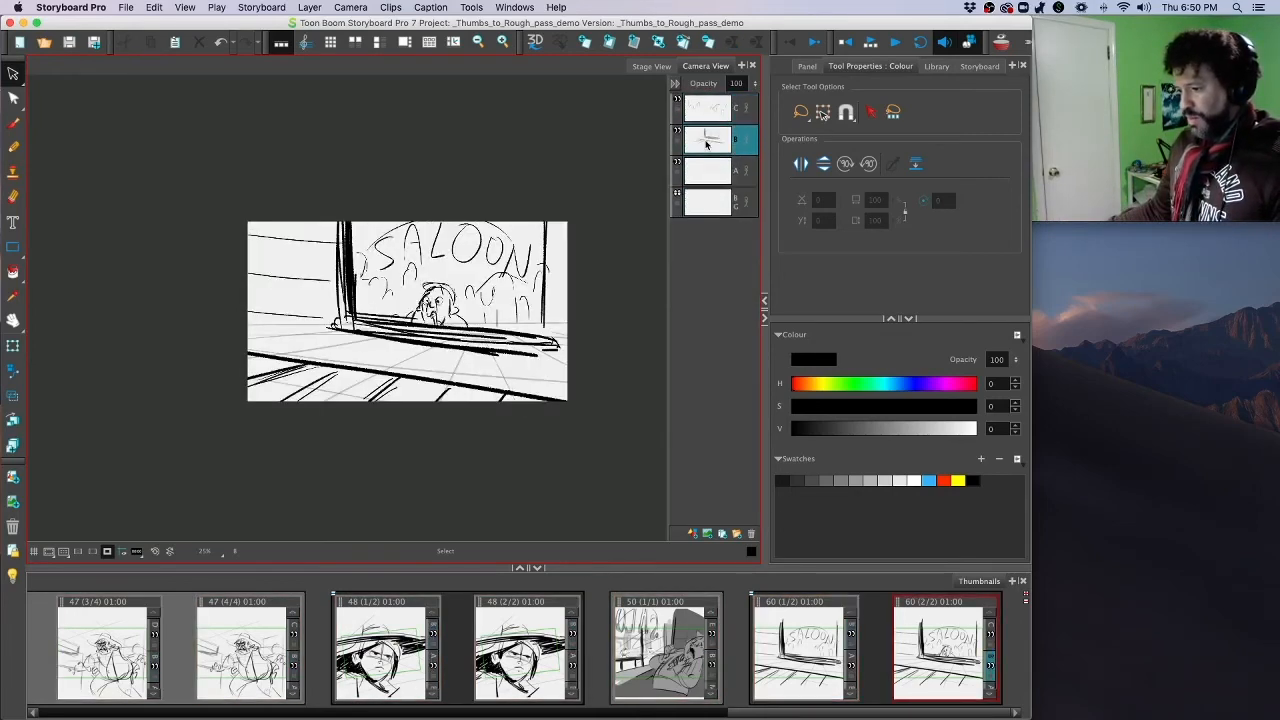
pyautogui.press('Left')
pyautogui.press('Right')
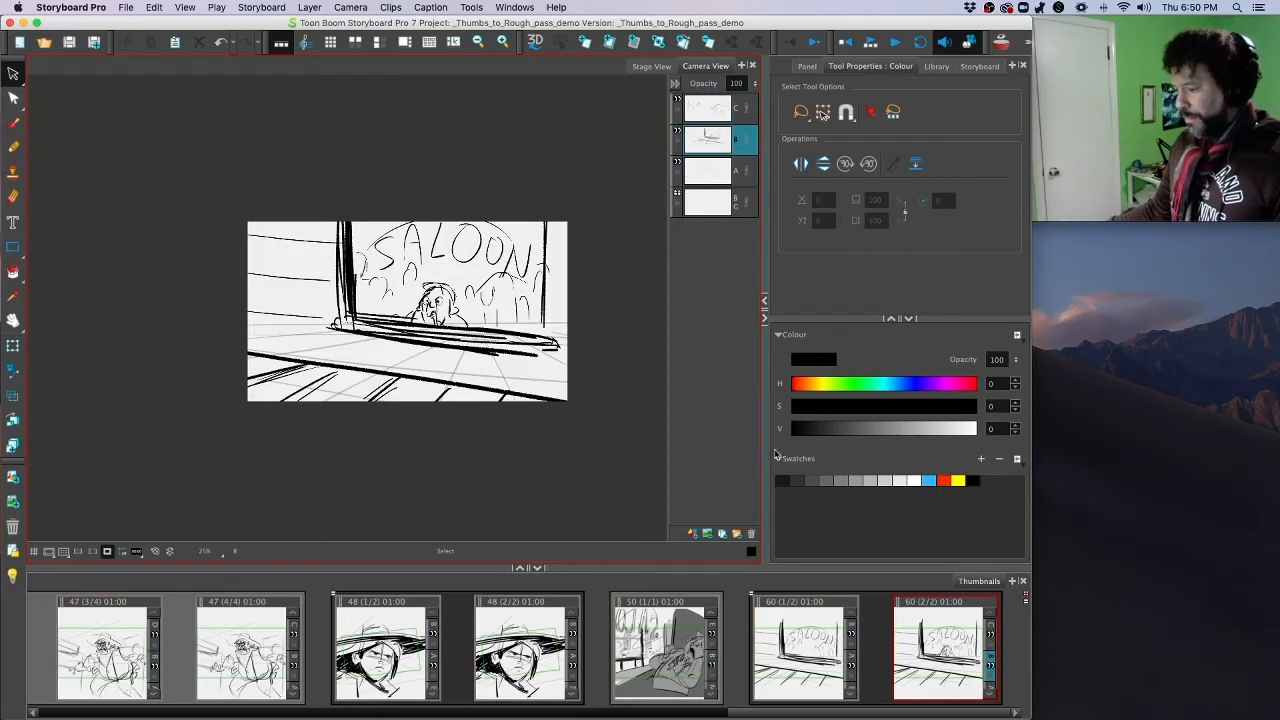
# Step: Move both panels of shot 60 ahead of shot 50 and step through the new order from shot 48
pyautogui.rightClick(970, 686)
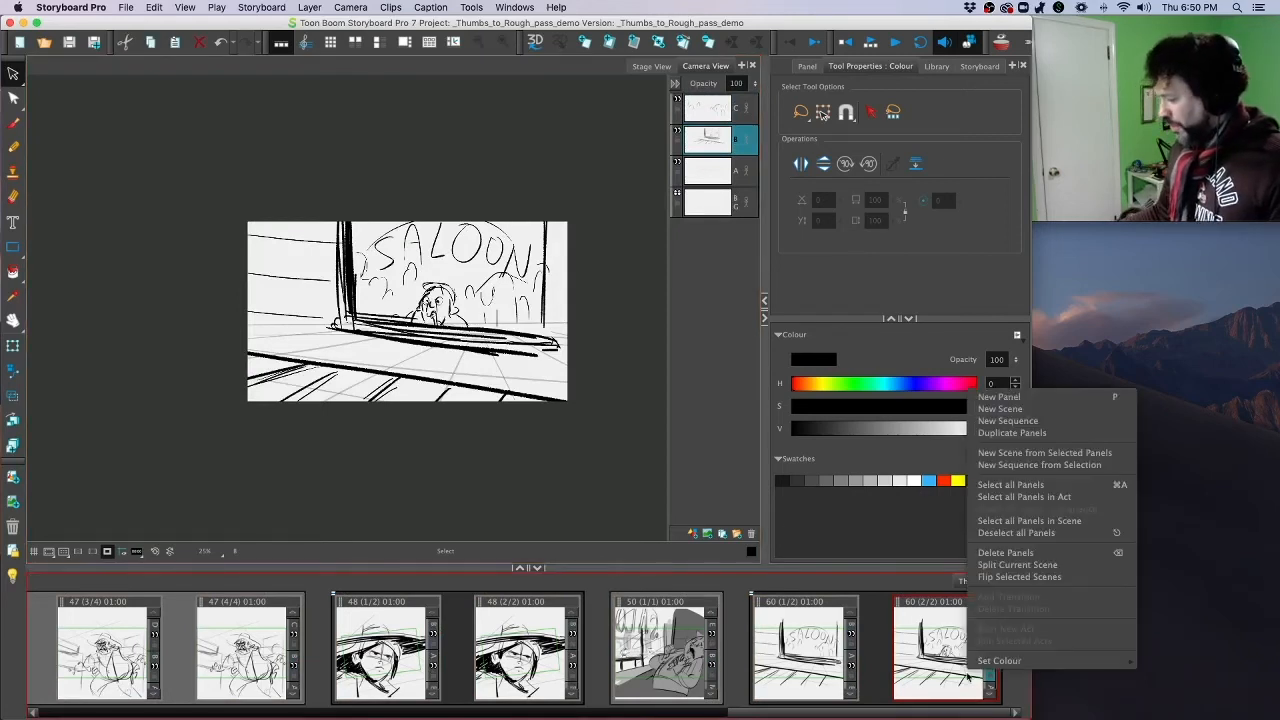
pyautogui.click(825, 608)
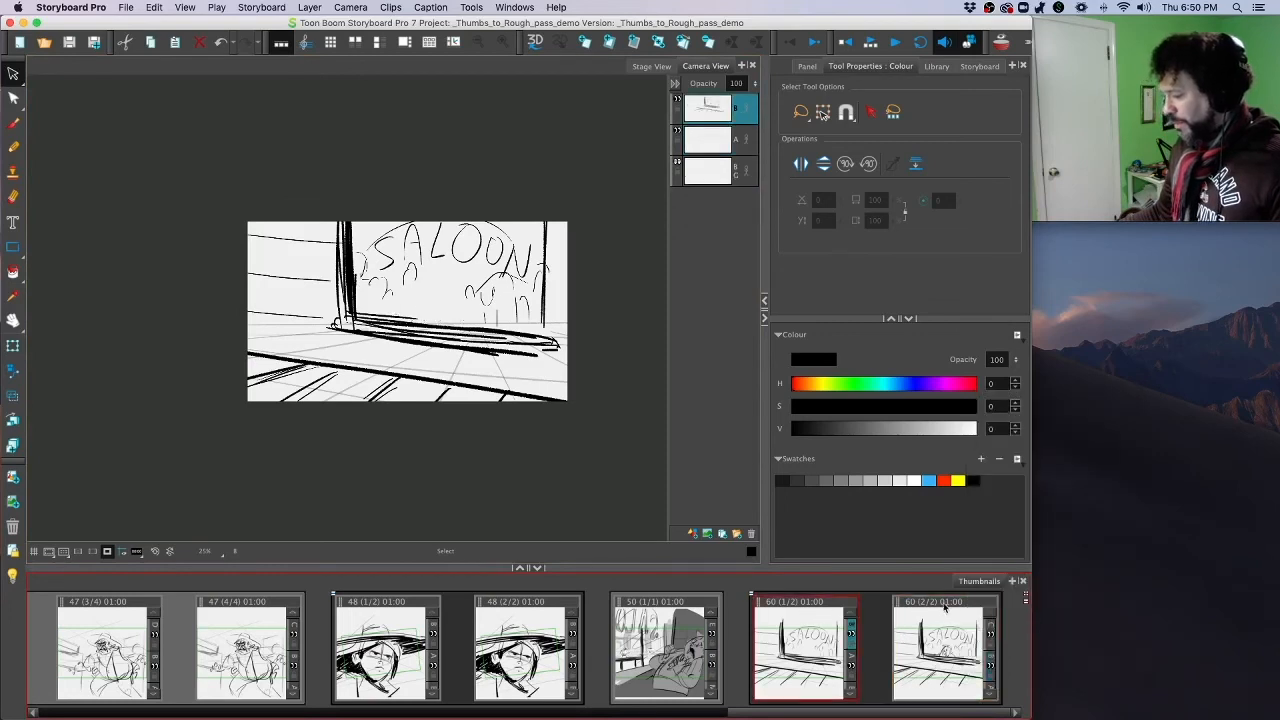
pyautogui.press('super+v')
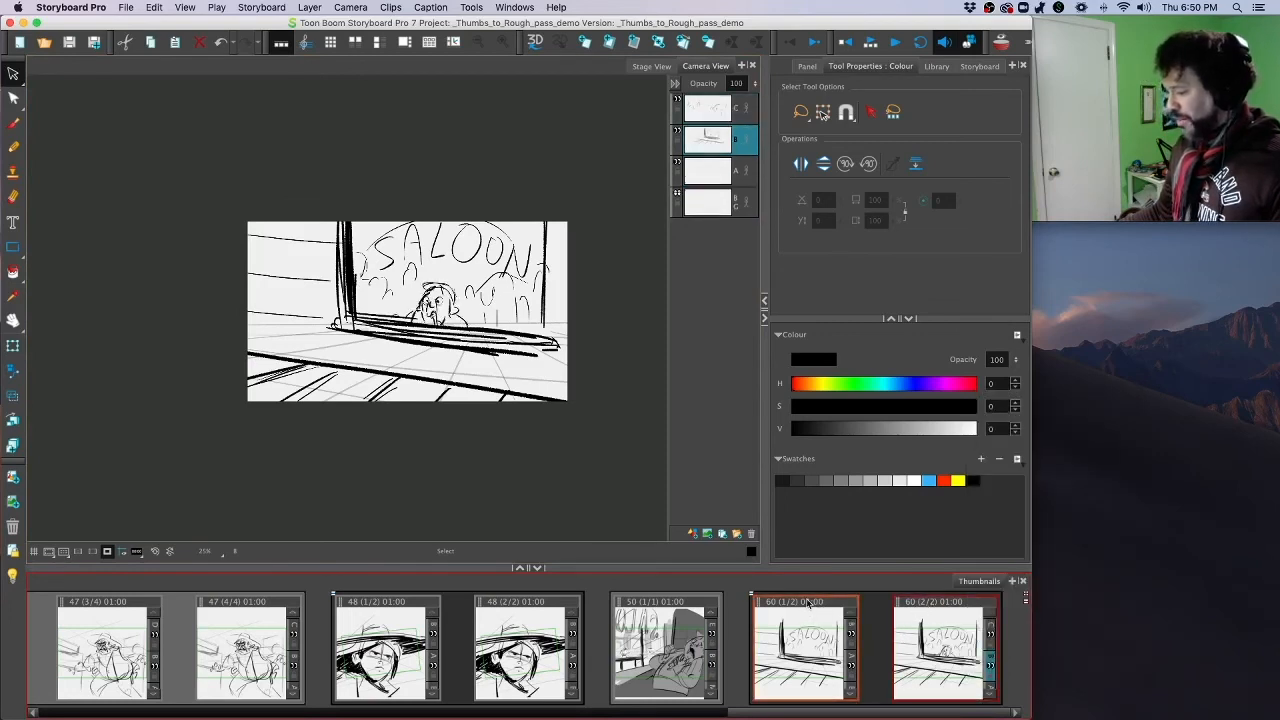
pyautogui.moveTo(810, 601)
pyautogui.mouseDown()
pyautogui.moveTo(716, 622)
pyautogui.moveTo(596, 622)
pyautogui.mouseUp()
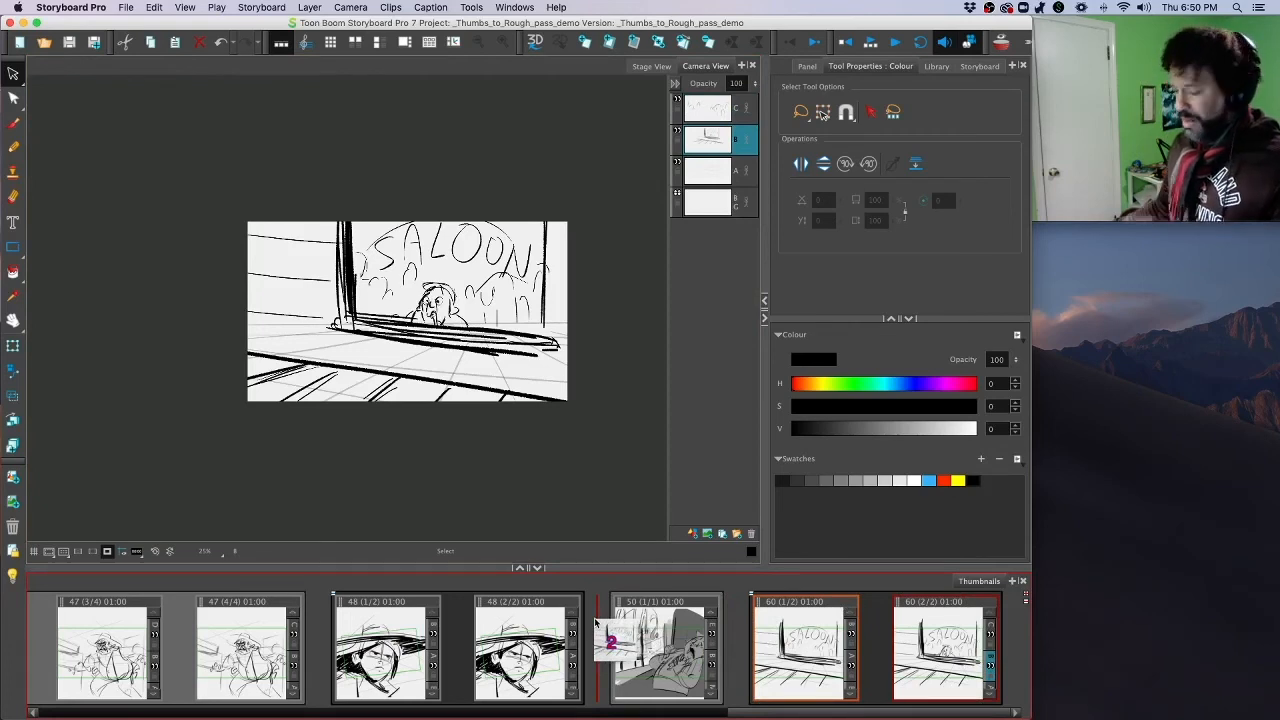
pyautogui.moveTo(596, 622); pyautogui.dragTo(594, 622)
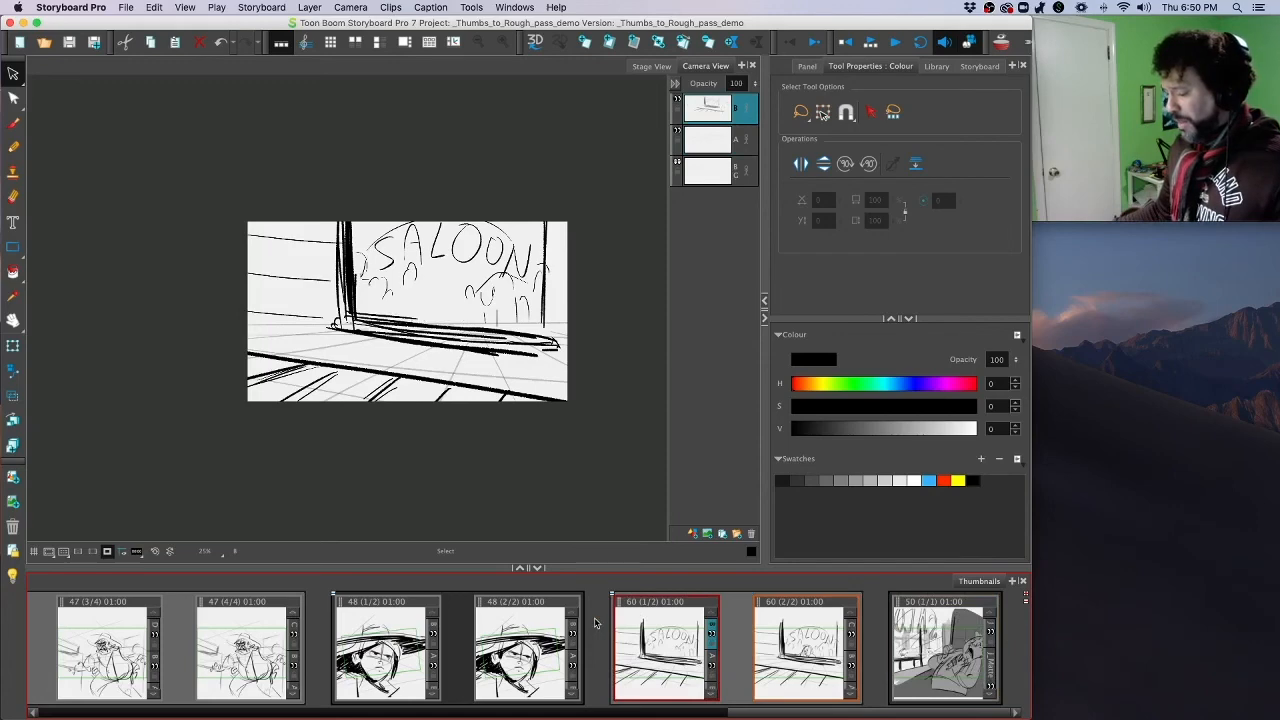
pyautogui.click(519, 636)
pyautogui.press('Right')
pyautogui.press('Right')
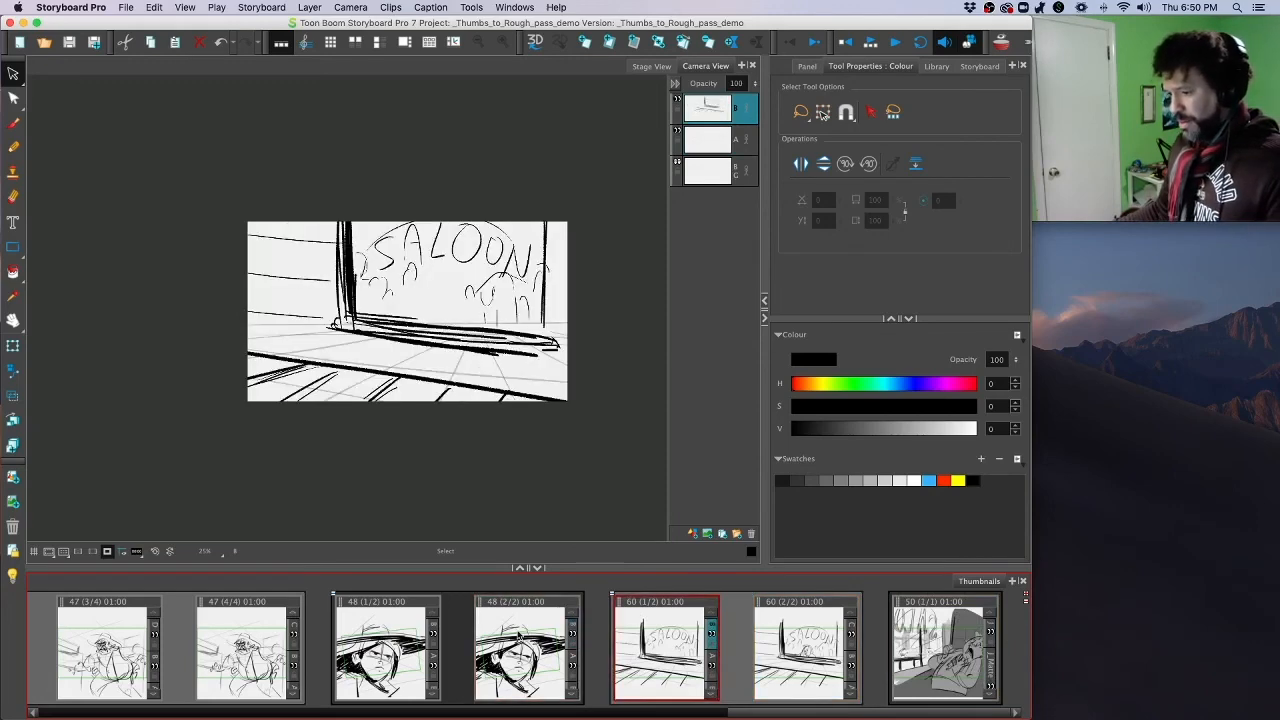
pyautogui.press('Right')
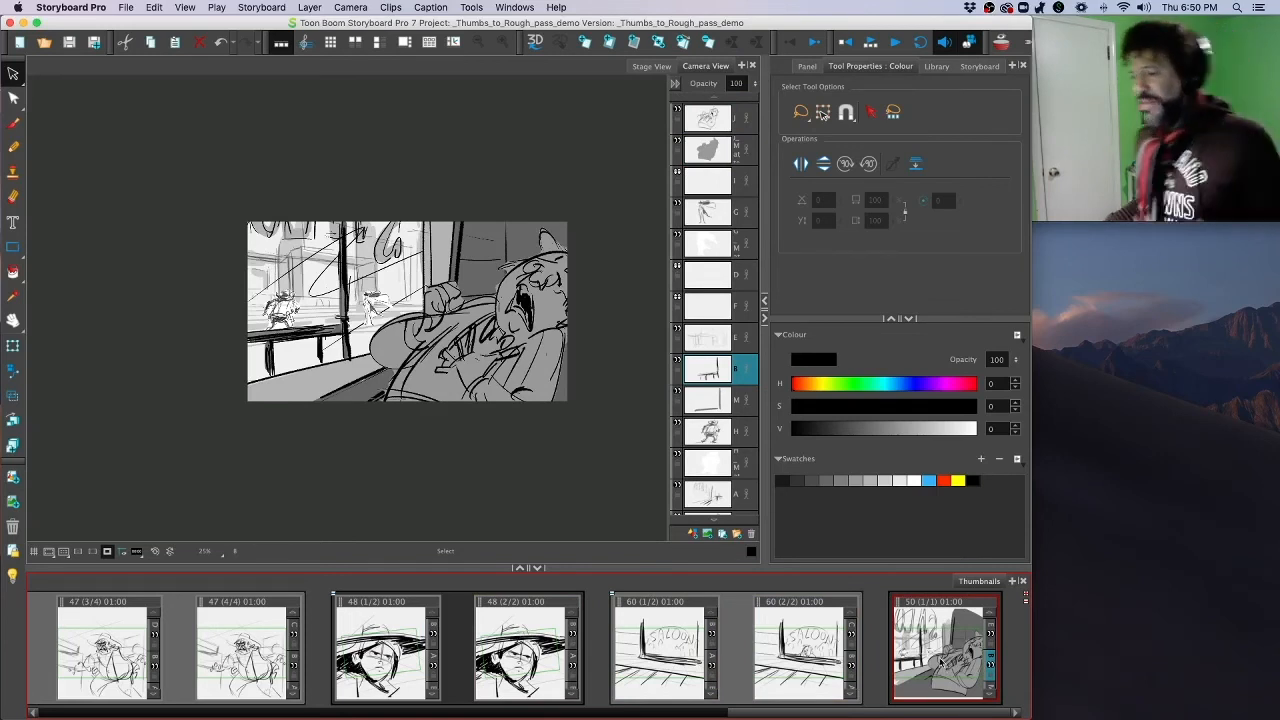
# Step: Duplicate shot 50's panel and hide the foreground figure's line and matte layers in the first copy
pyautogui.rightClick(940, 665)
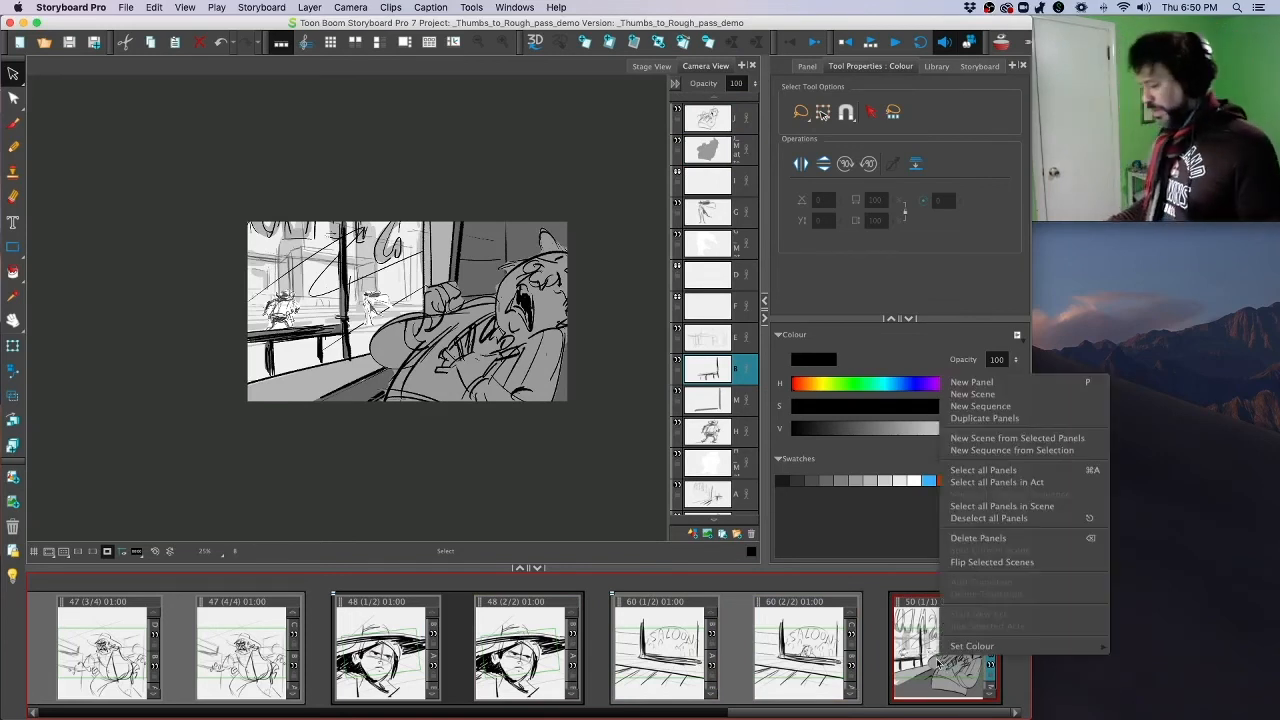
pyautogui.click(984, 418)
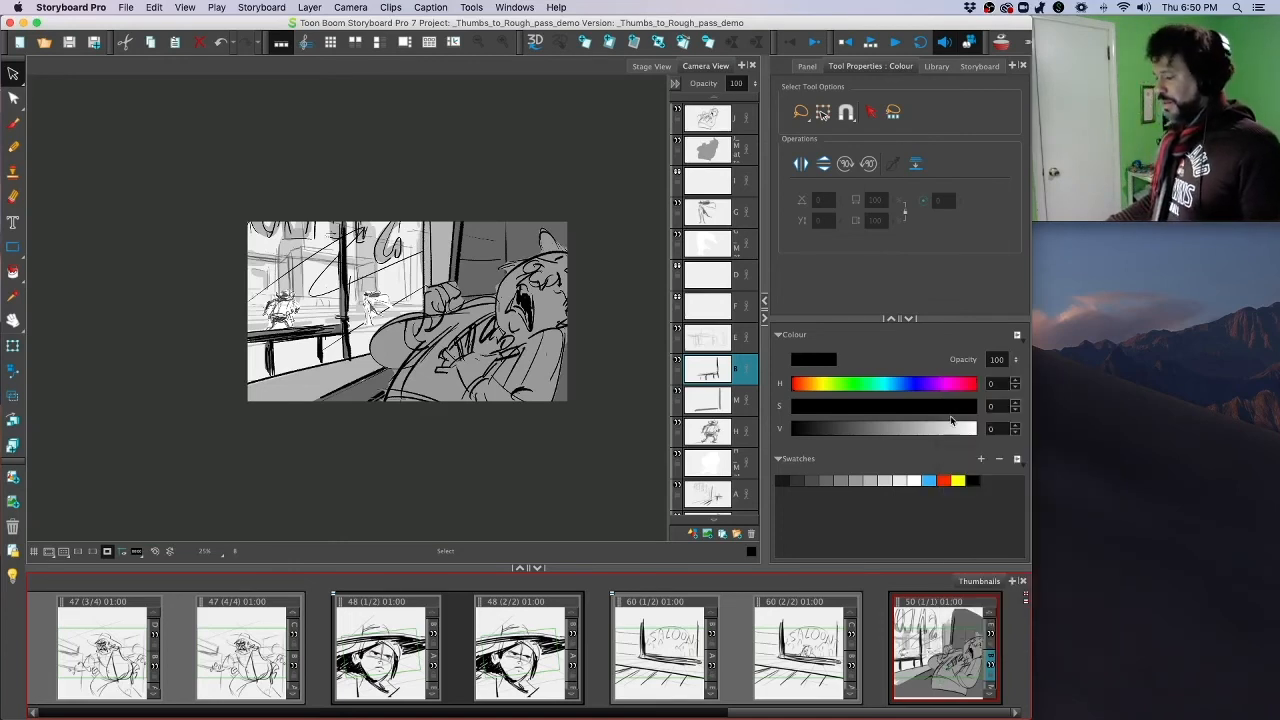
pyautogui.click(829, 647)
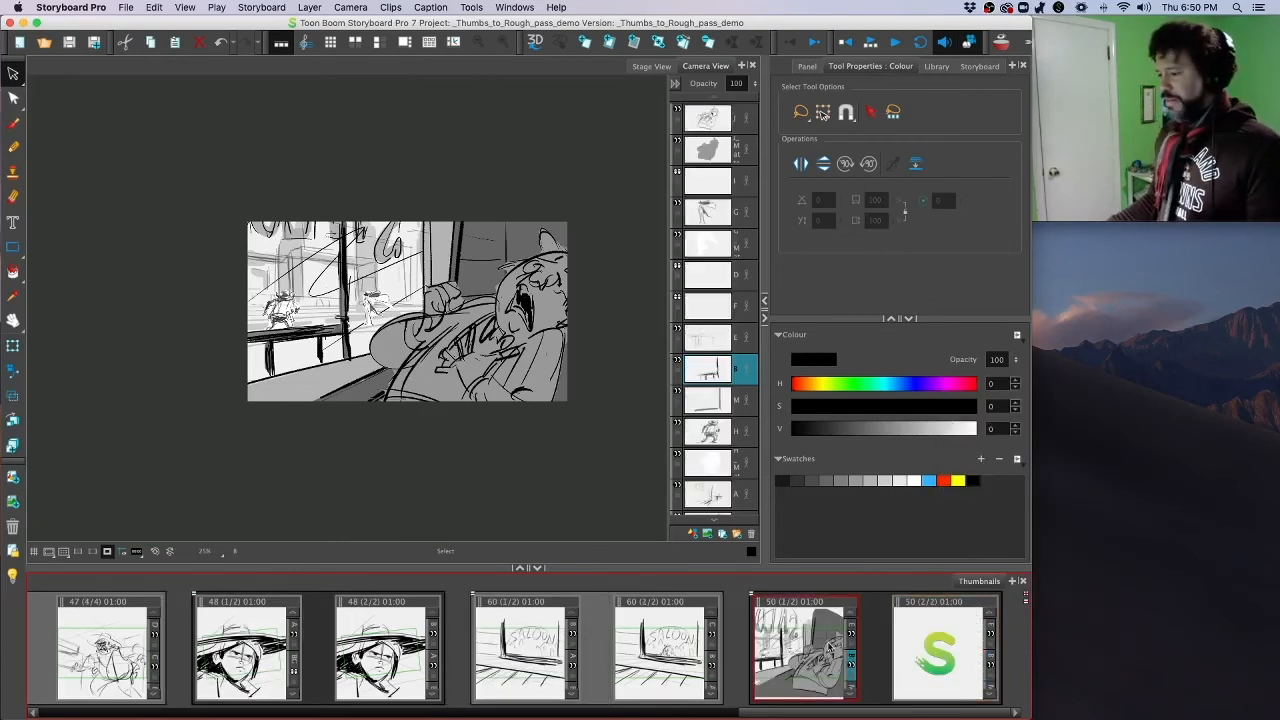
pyautogui.click(716, 114)
pyautogui.keyDown('shift'); pyautogui.click(716, 152); pyautogui.keyUp('shift')
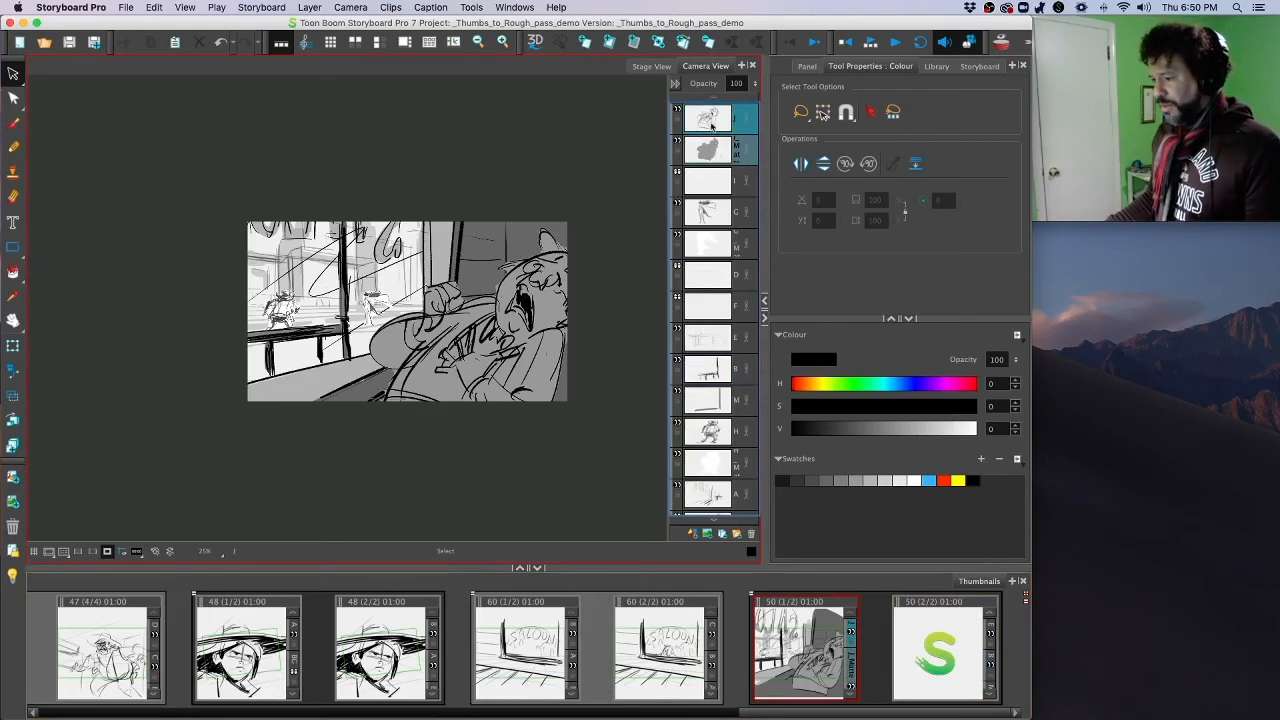
pyautogui.click(677, 112)
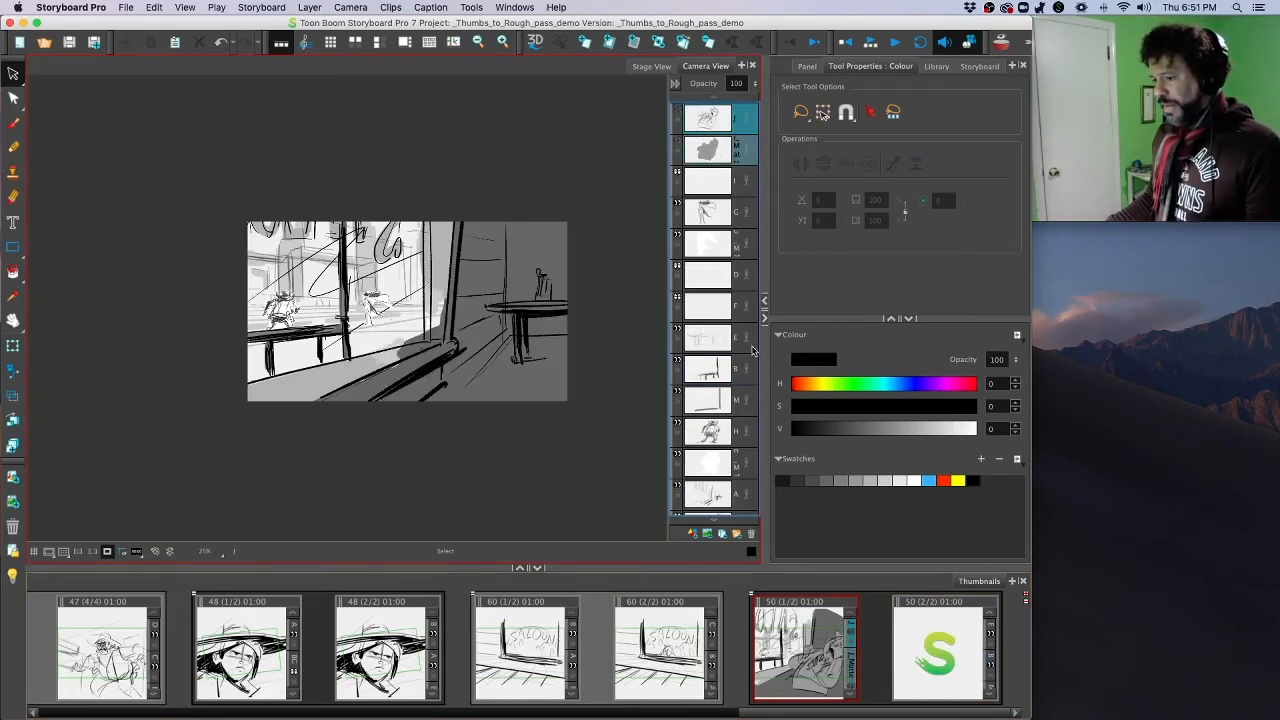
# Step: Add a vector layer to shot 50's first panel and sketch the foreground figure's back, hat and ear with the China Marker brush at size 55.6
pyautogui.click(691, 535)
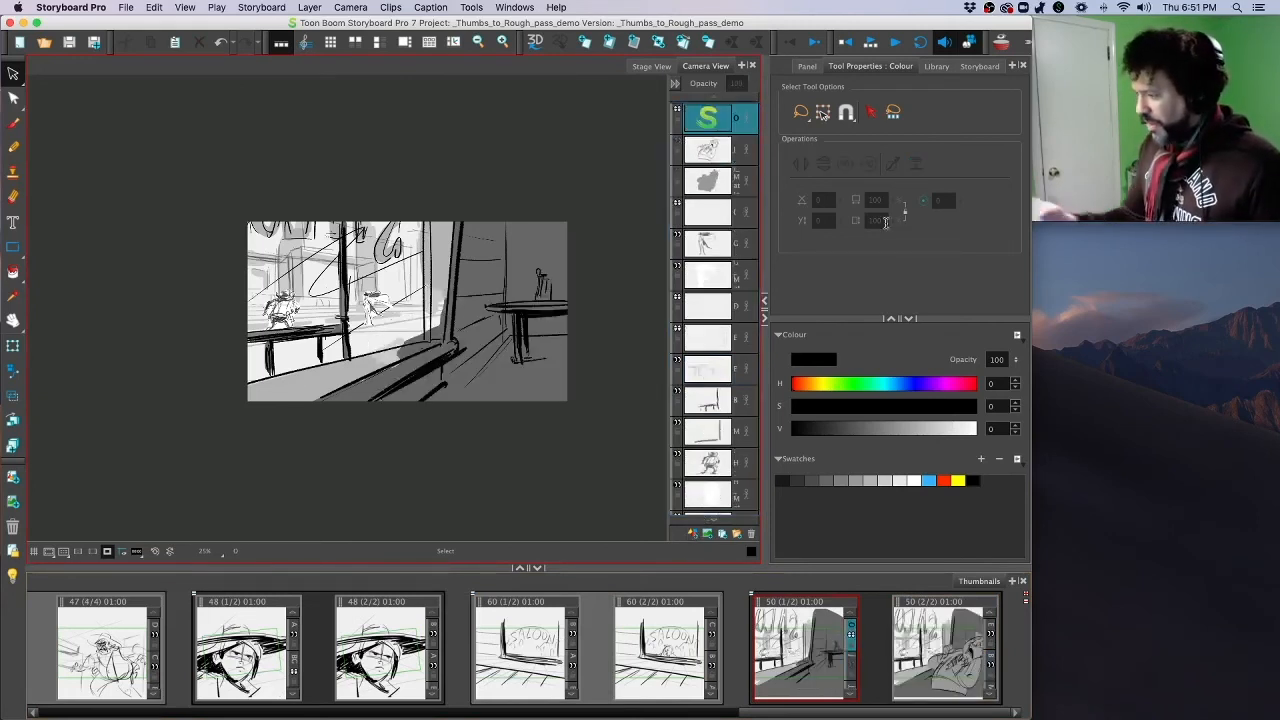
pyautogui.hotkey('alt', 'b')
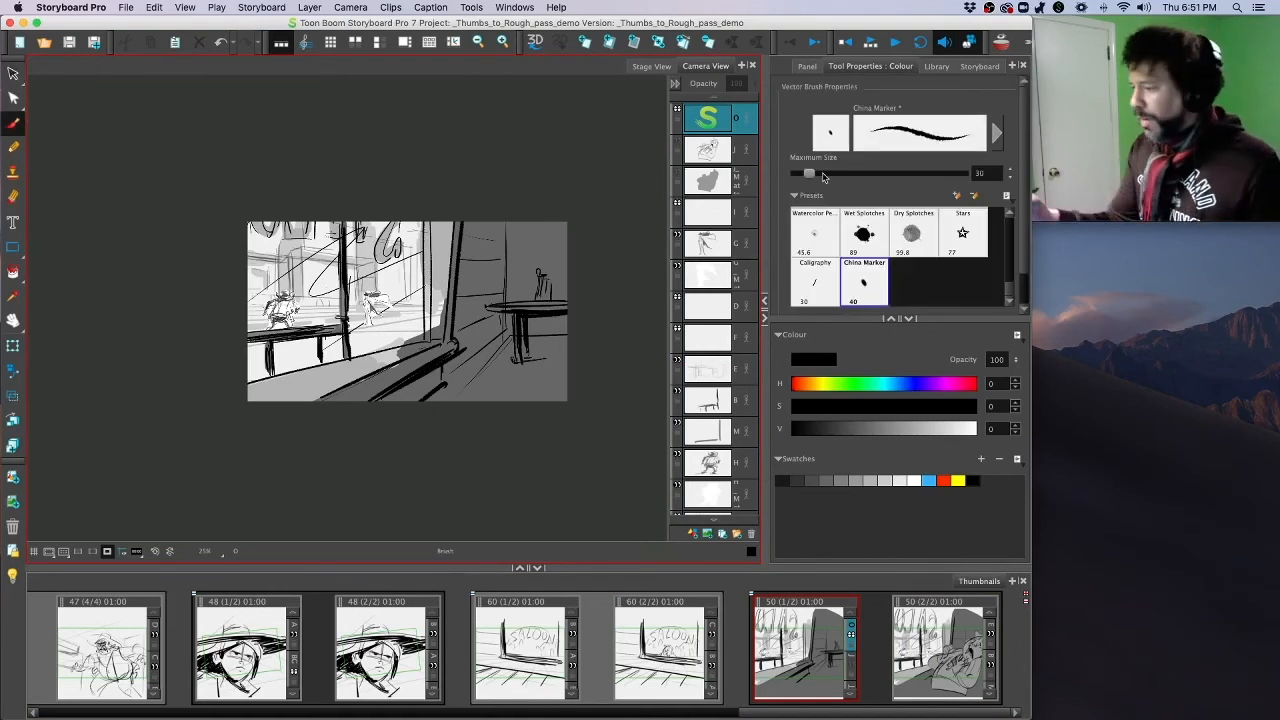
pyautogui.moveTo(809, 174); pyautogui.dragTo(820, 174)
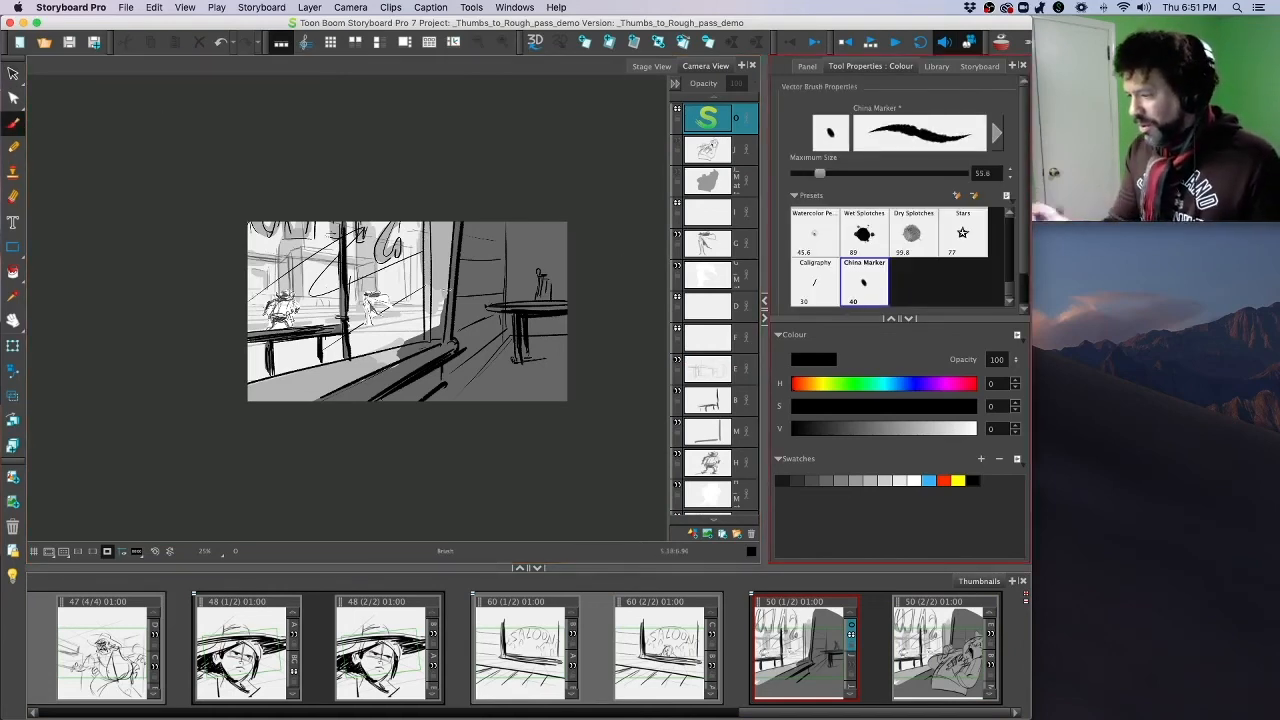
pyautogui.moveTo(447, 286)
pyautogui.mouseDown()
pyautogui.moveTo(442, 305)
pyautogui.moveTo(462, 266)
pyautogui.moveTo(456, 328)
pyautogui.moveTo(480, 318)
pyautogui.moveTo(542, 401)
pyautogui.mouseUp()
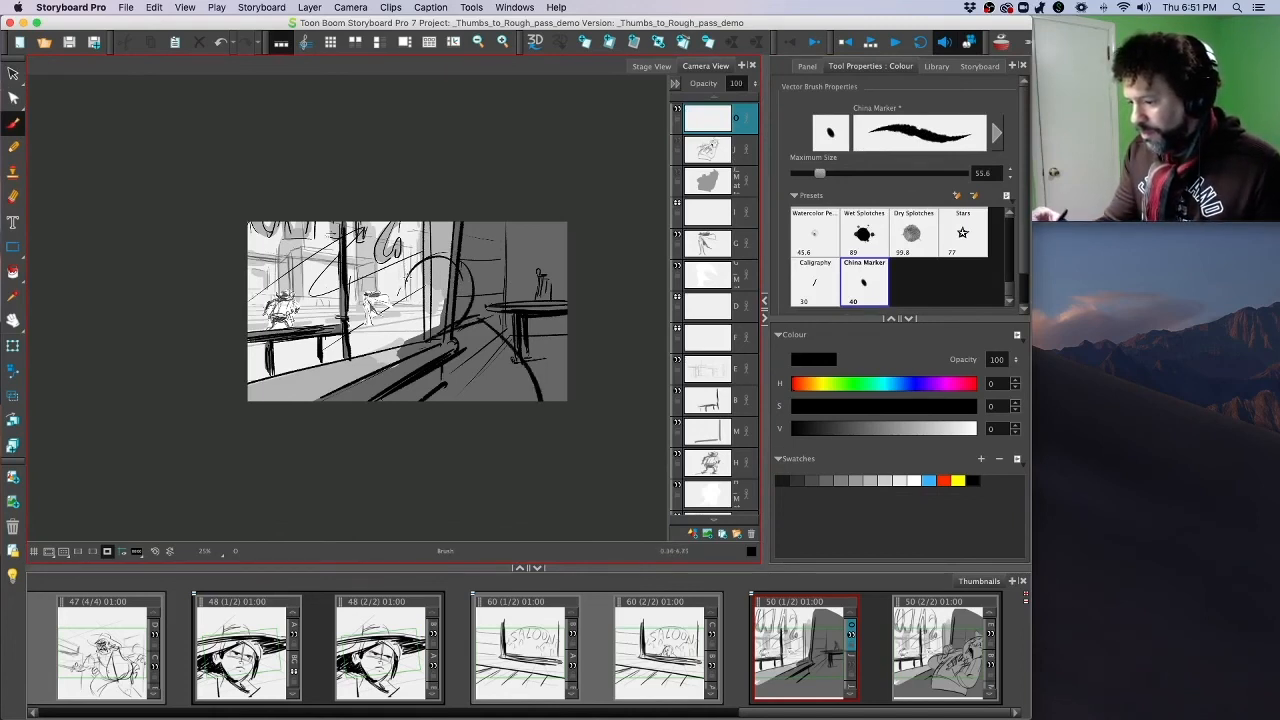
pyautogui.moveTo(392, 262); pyautogui.dragTo(413, 273)
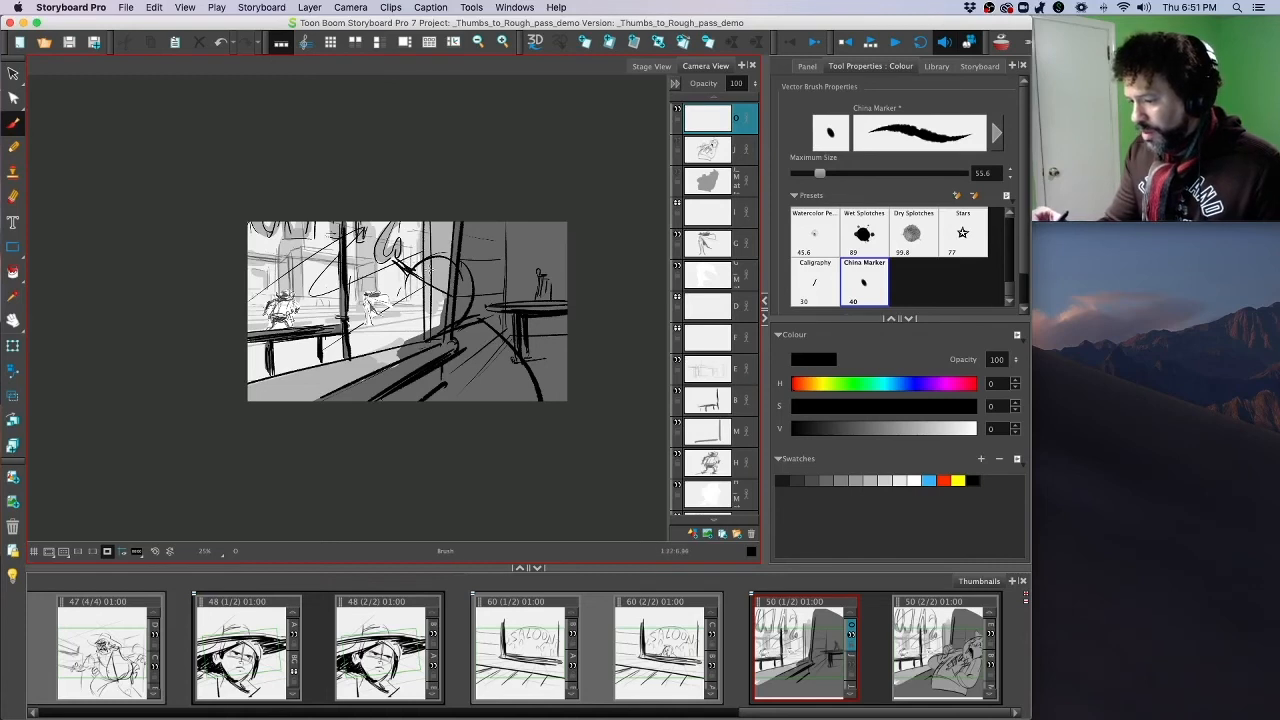
pyautogui.moveTo(434, 301); pyautogui.dragTo(424, 325)
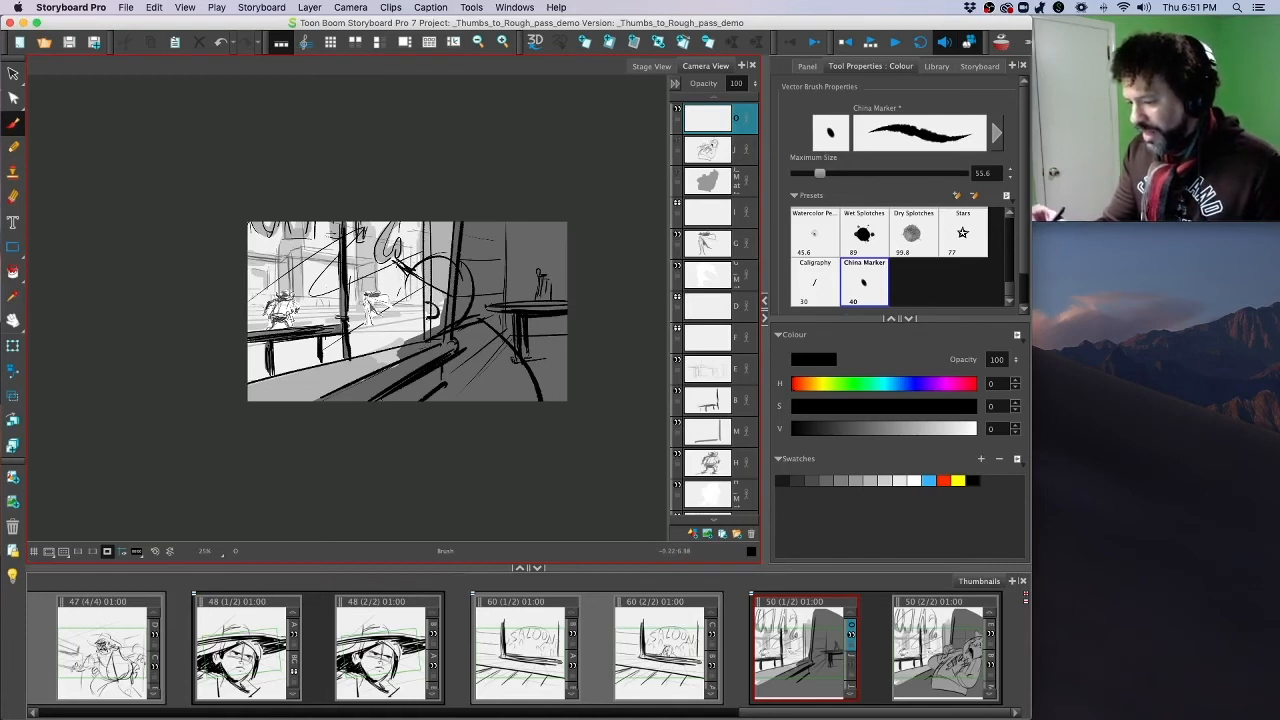
pyautogui.moveTo(393, 257); pyautogui.dragTo(443, 291)
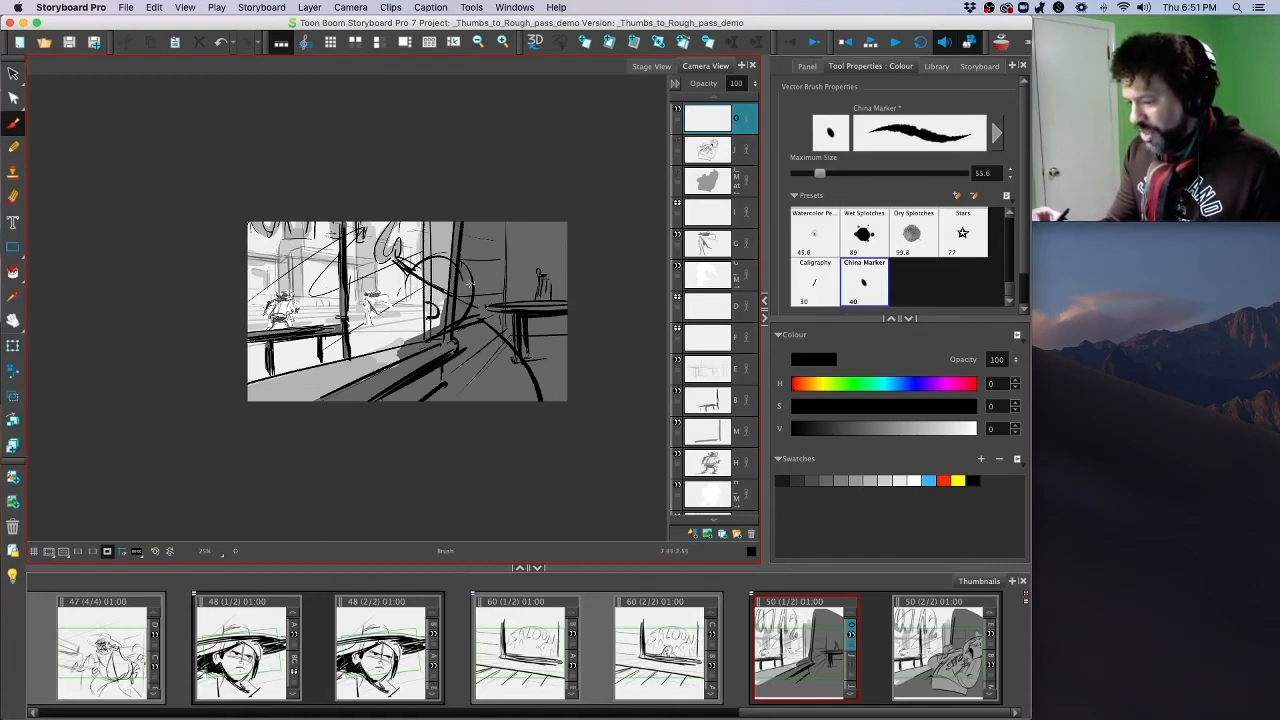
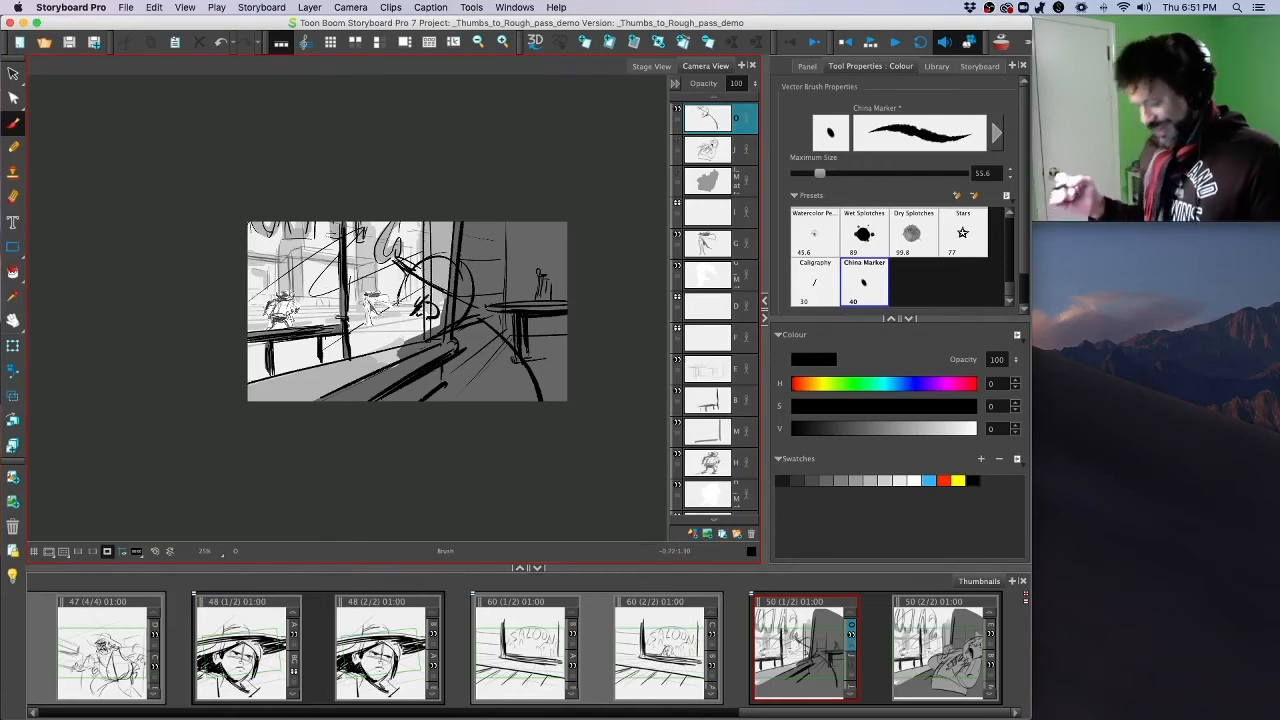
# Step: Compare with the figure in shot 50's second panel, and sketch the new figure's face on the first panel's new layer
pyautogui.press('Right')
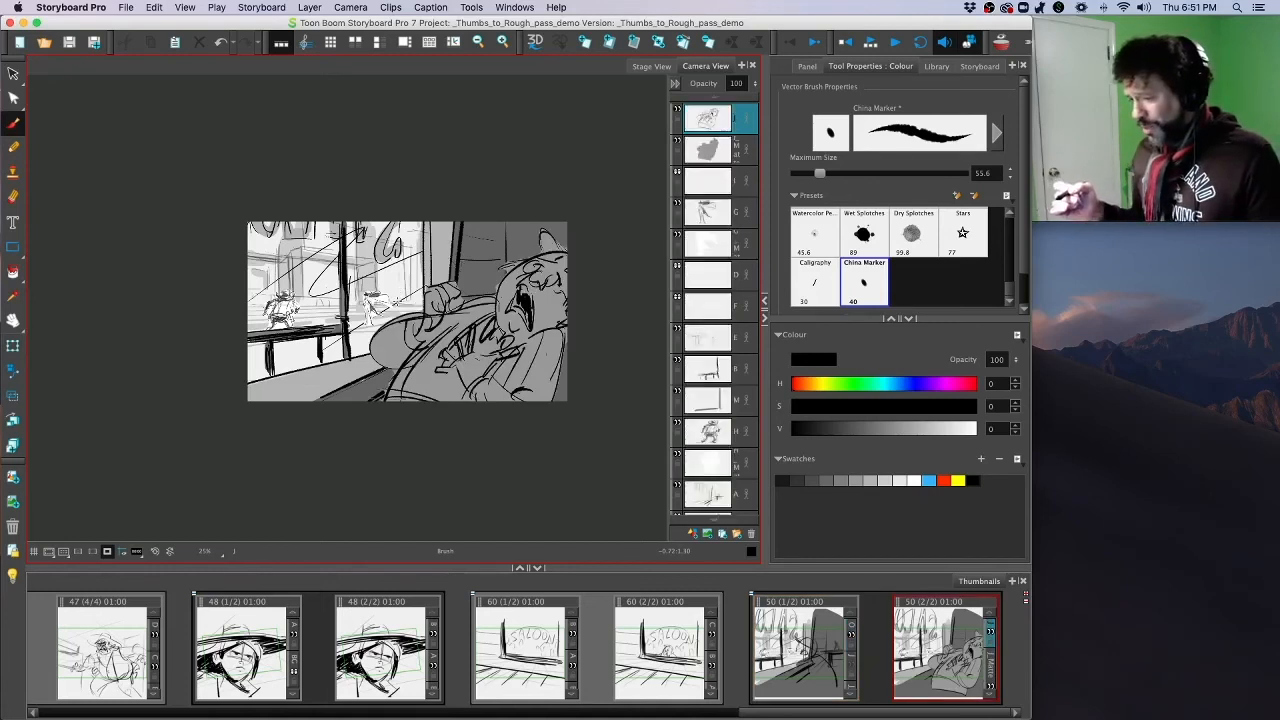
pyautogui.press('Left')
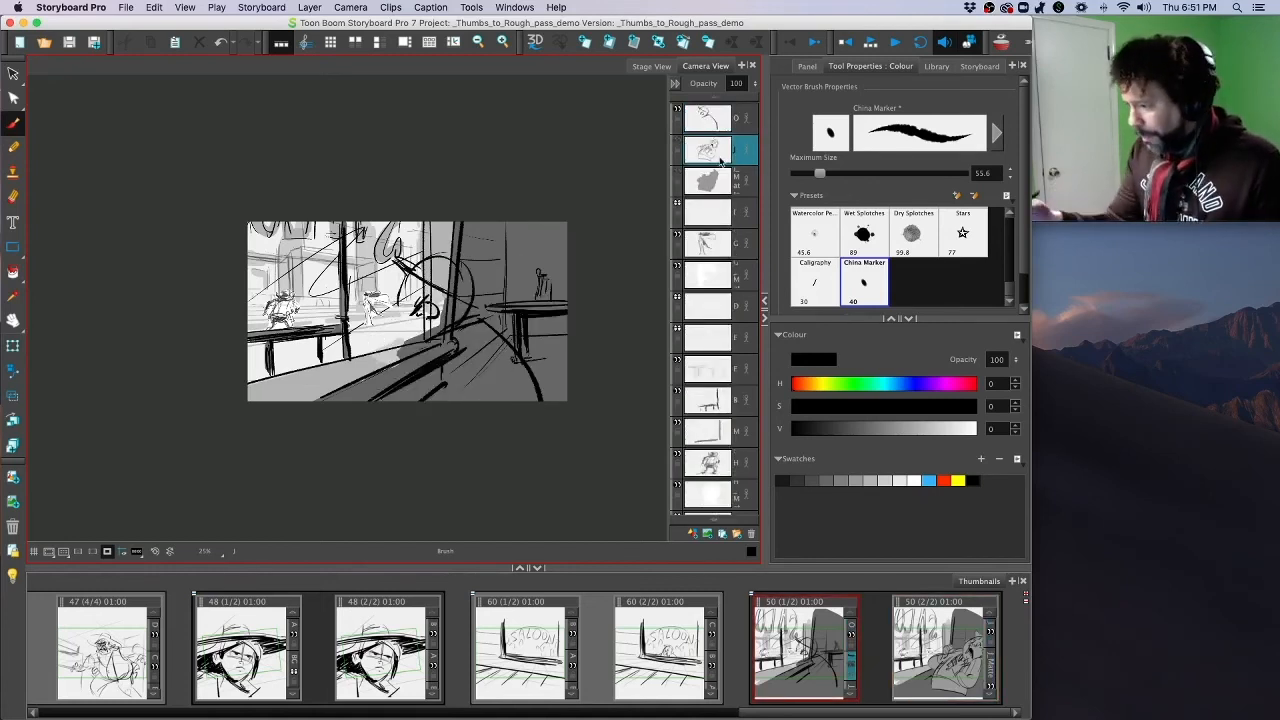
pyautogui.click(705, 117)
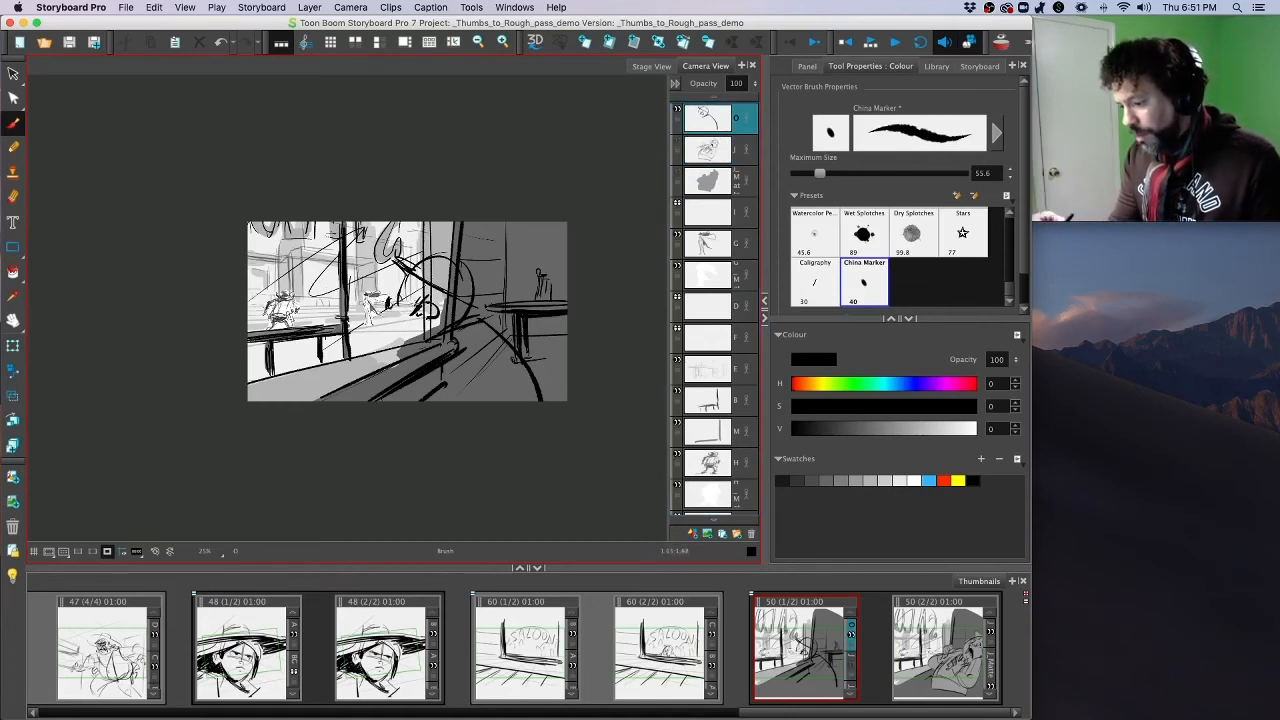
pyautogui.moveTo(405, 355); pyautogui.dragTo(390, 310)
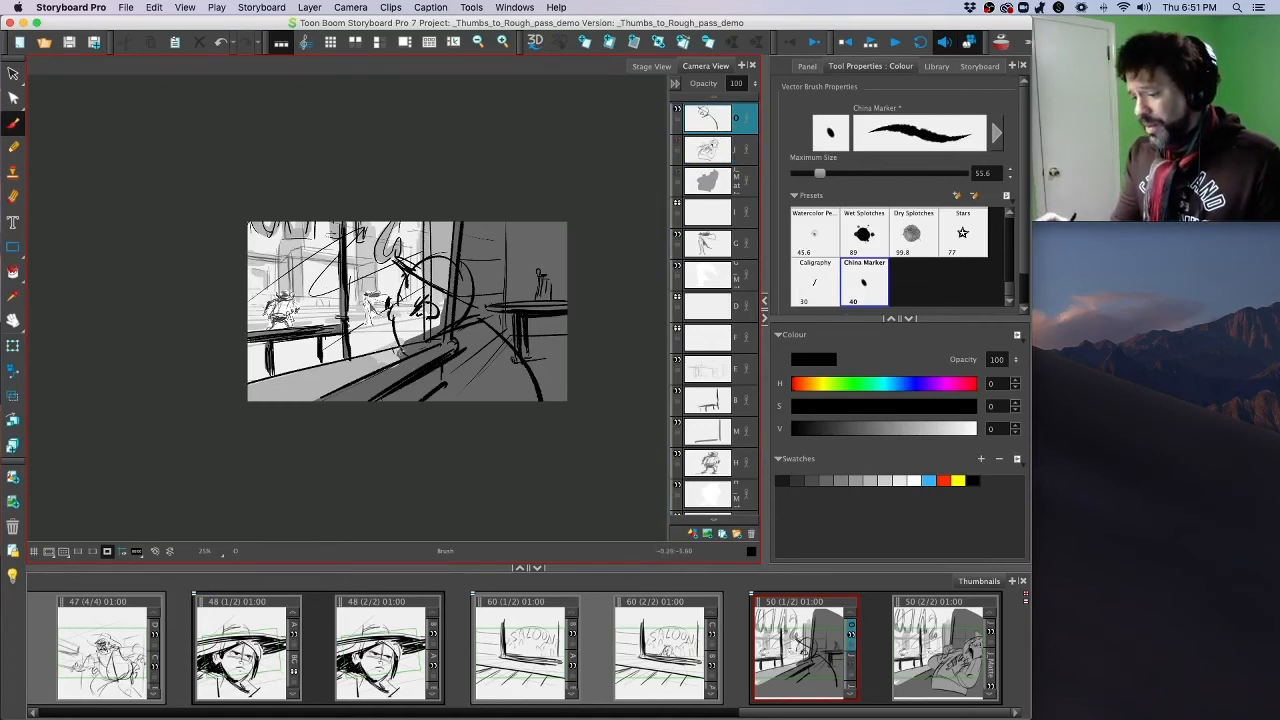
pyautogui.moveTo(424, 298); pyautogui.dragTo(404, 338)
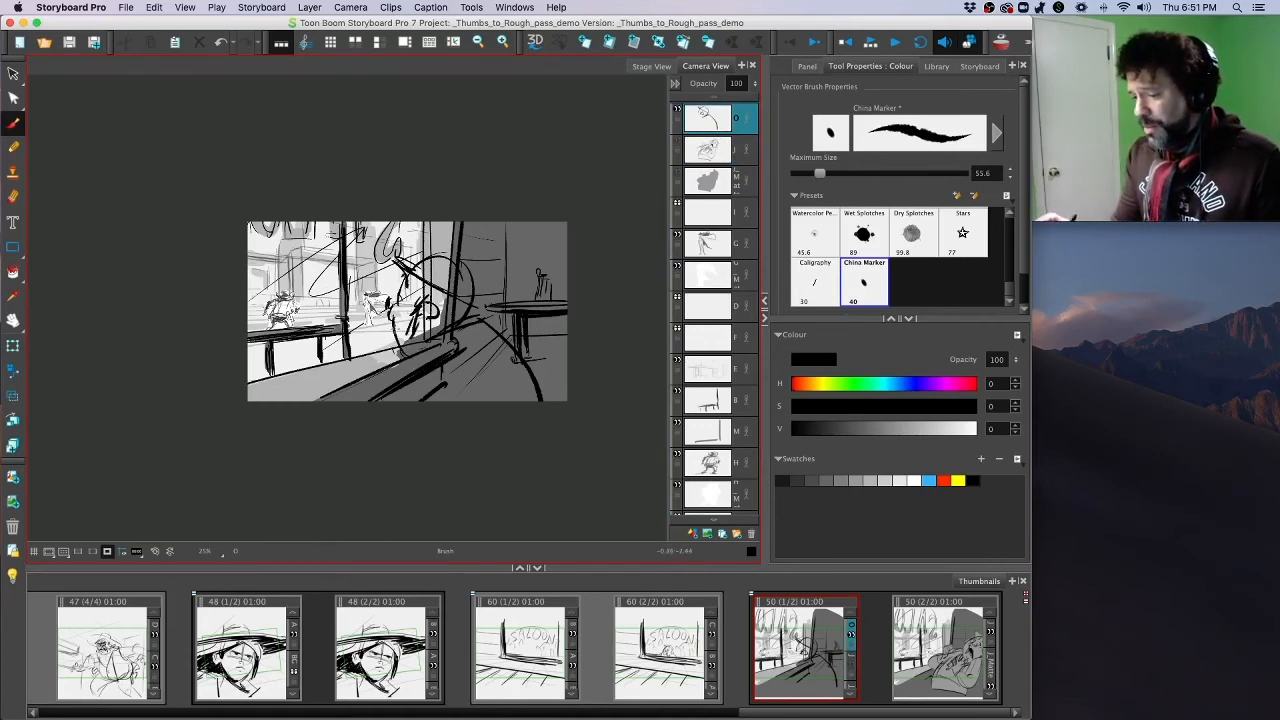
# Step: Sketch the figure's raised hand, arm and body folds beneath the chin, redrawing the first arm strokes, and reinforce the collar and hat brim
pyautogui.moveTo(383, 393); pyautogui.dragTo(377, 355)
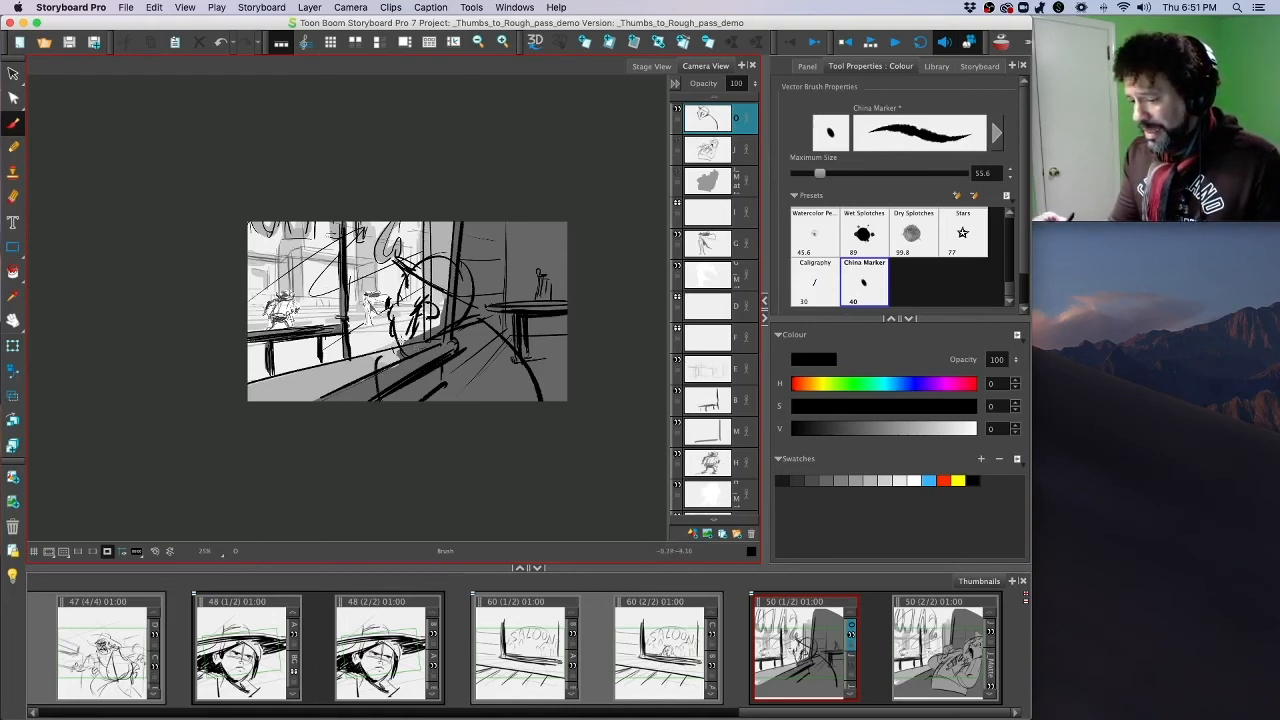
pyautogui.press('super+z')
pyautogui.press('super+z')
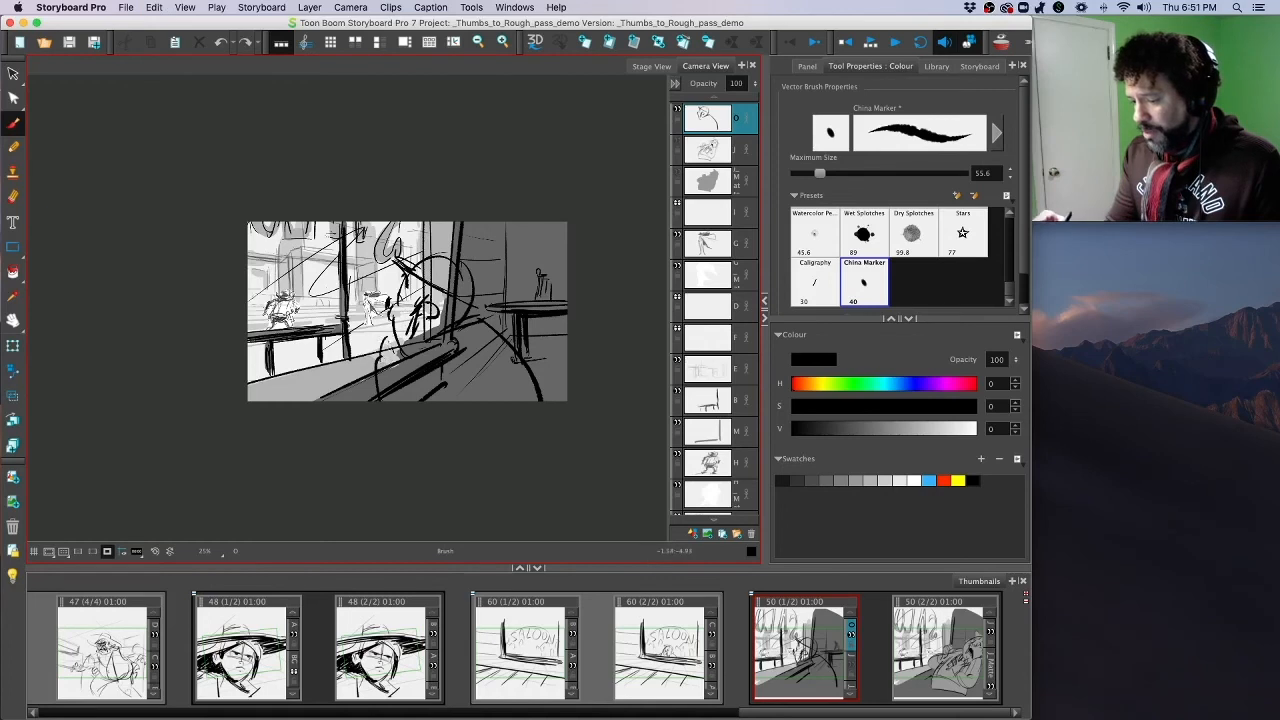
pyautogui.moveTo(380, 384); pyautogui.dragTo(364, 346)
pyautogui.moveTo(366, 356)
pyautogui.mouseDown()
pyautogui.moveTo(386, 332)
pyautogui.moveTo(395, 397)
pyautogui.mouseUp()
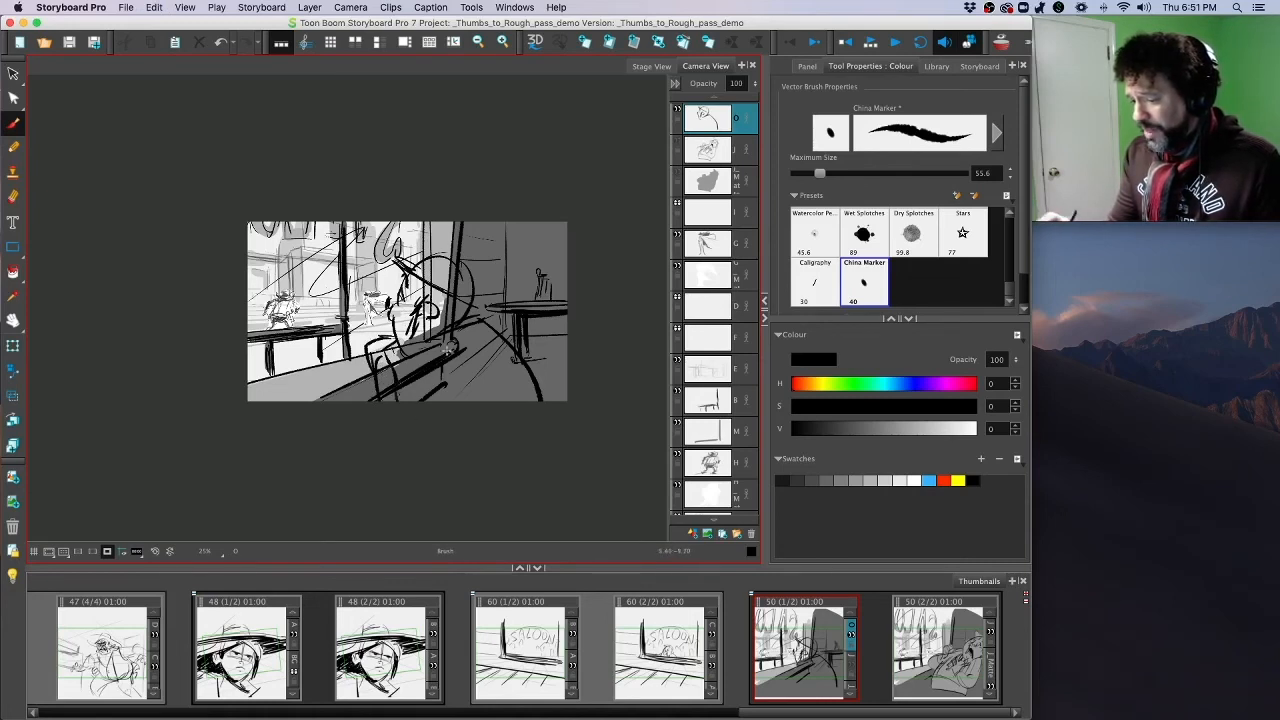
pyautogui.moveTo(398, 404)
pyautogui.mouseDown()
pyautogui.moveTo(455, 334)
pyautogui.moveTo(470, 398)
pyautogui.mouseUp()
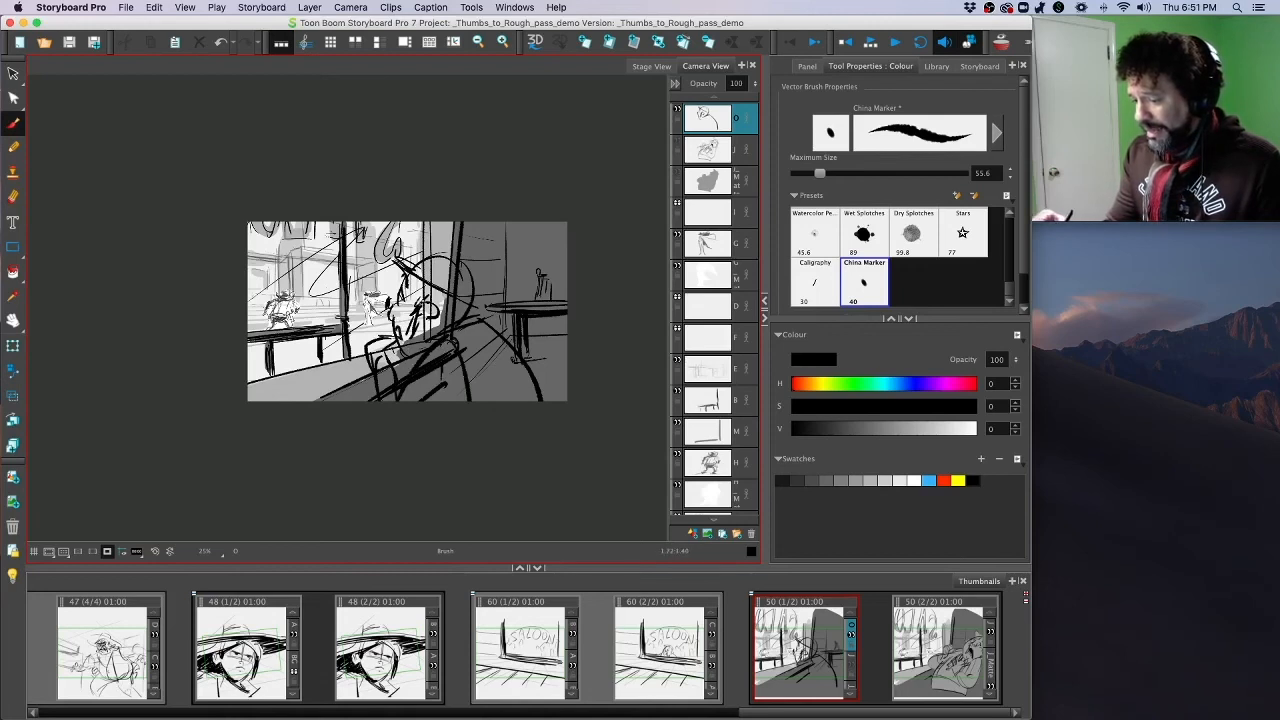
pyautogui.moveTo(426, 335); pyautogui.dragTo(449, 326)
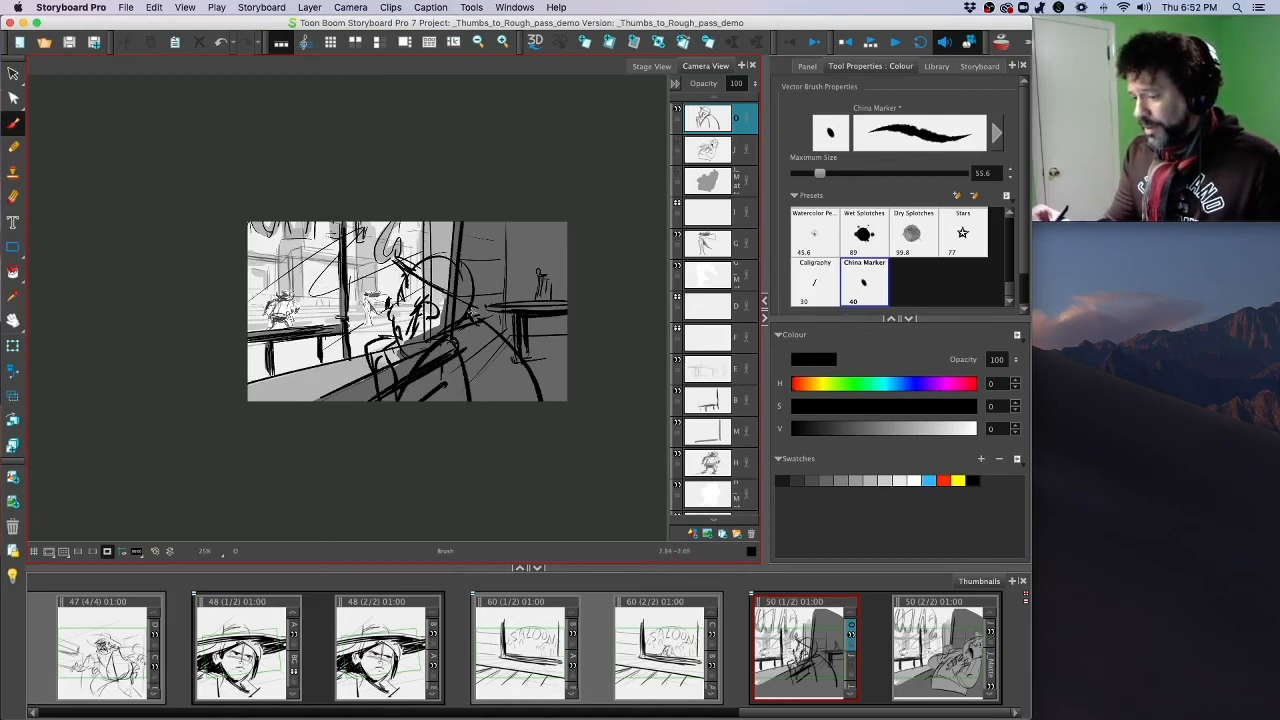
pyautogui.moveTo(410, 284)
pyautogui.mouseDown()
pyautogui.moveTo(430, 258)
pyautogui.moveTo(478, 288)
pyautogui.moveTo(470, 320)
pyautogui.mouseUp()
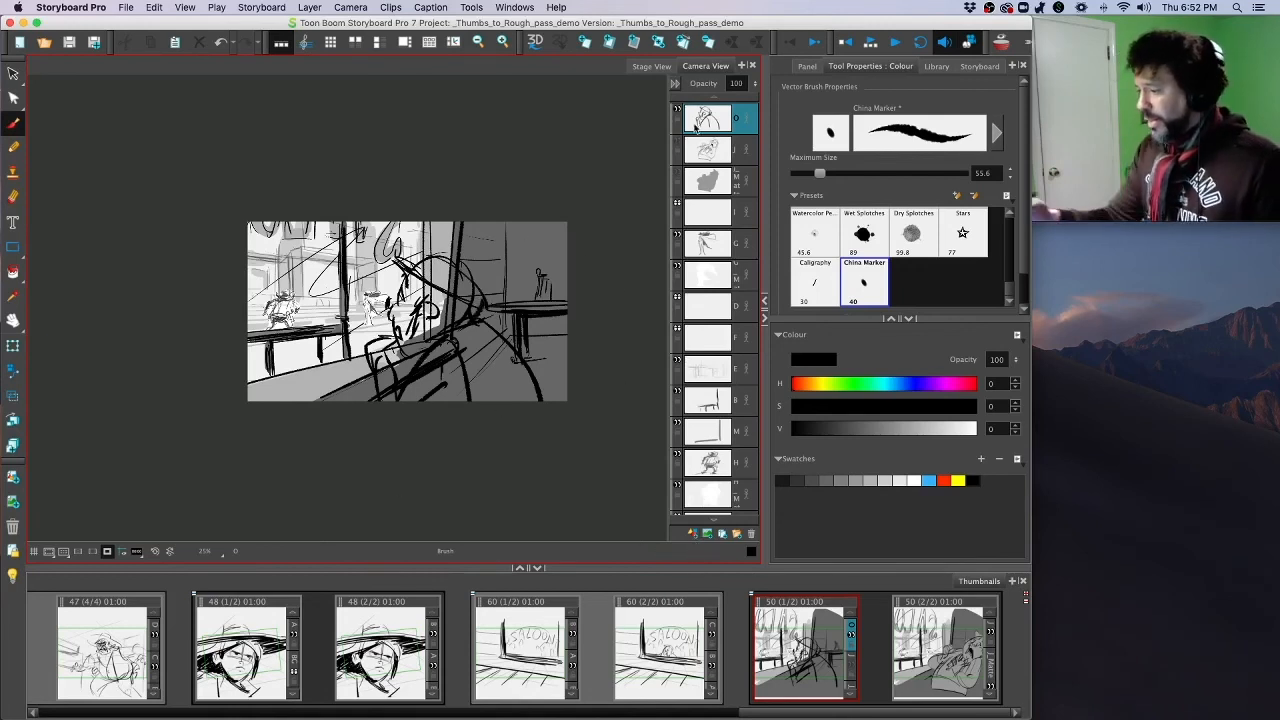
# Step: Turn off the camera mask and close the bottom of the figure's silhouette with a curved line below the camera frame
pyautogui.click(122, 551)
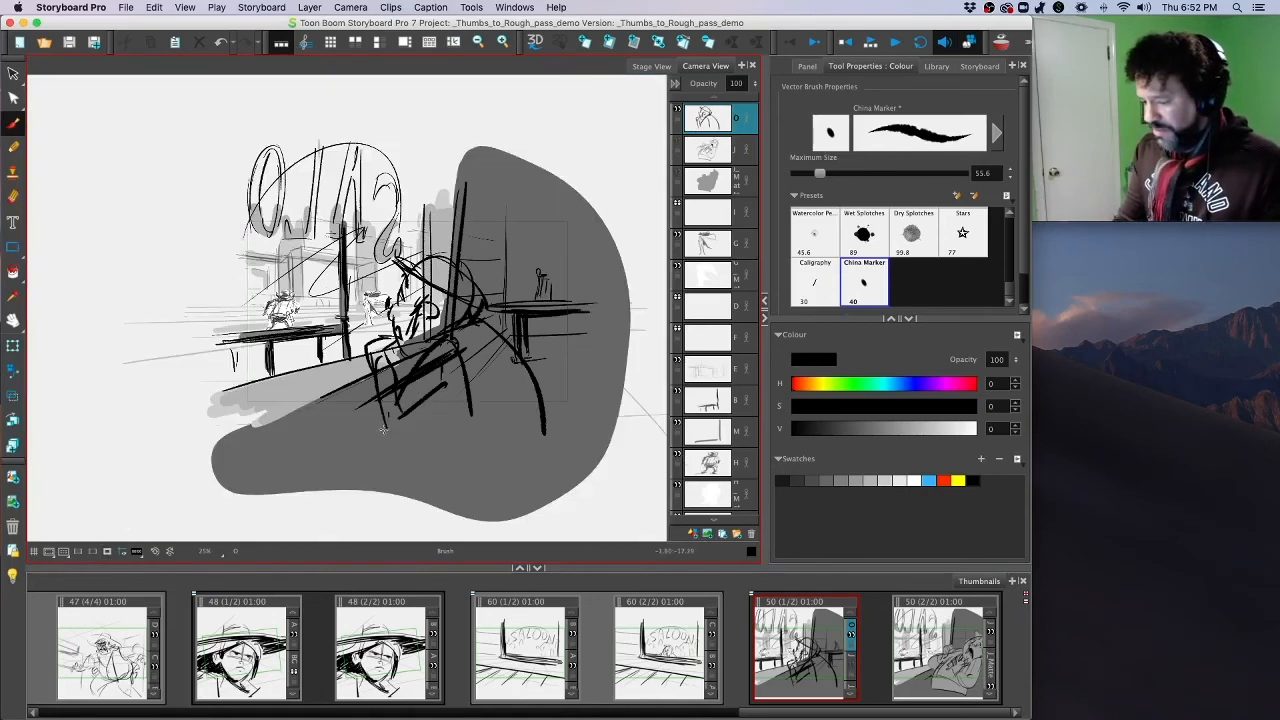
pyautogui.moveTo(380, 426)
pyautogui.mouseDown()
pyautogui.moveTo(426, 442)
pyautogui.moveTo(555, 428)
pyautogui.mouseUp()
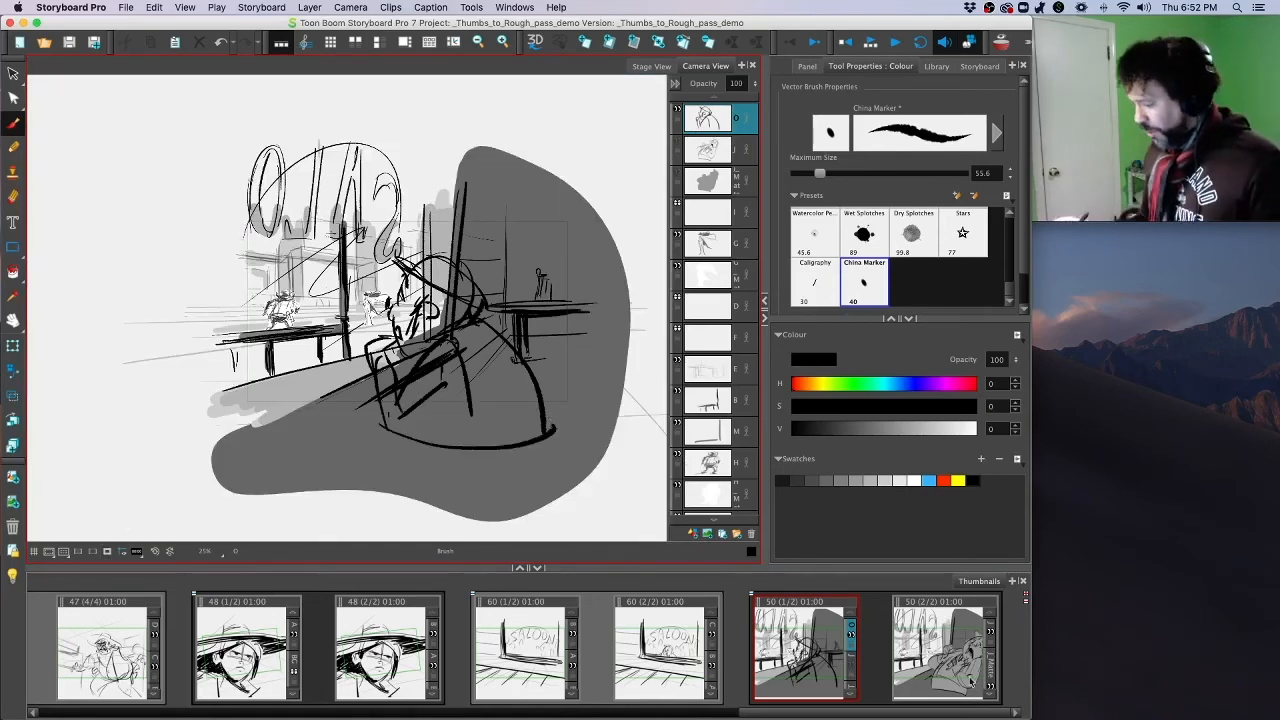
# Step: Sample the grey fill of the figure in shot 50's second panel as the current colour, and return to the first panel
pyautogui.click(953, 607)
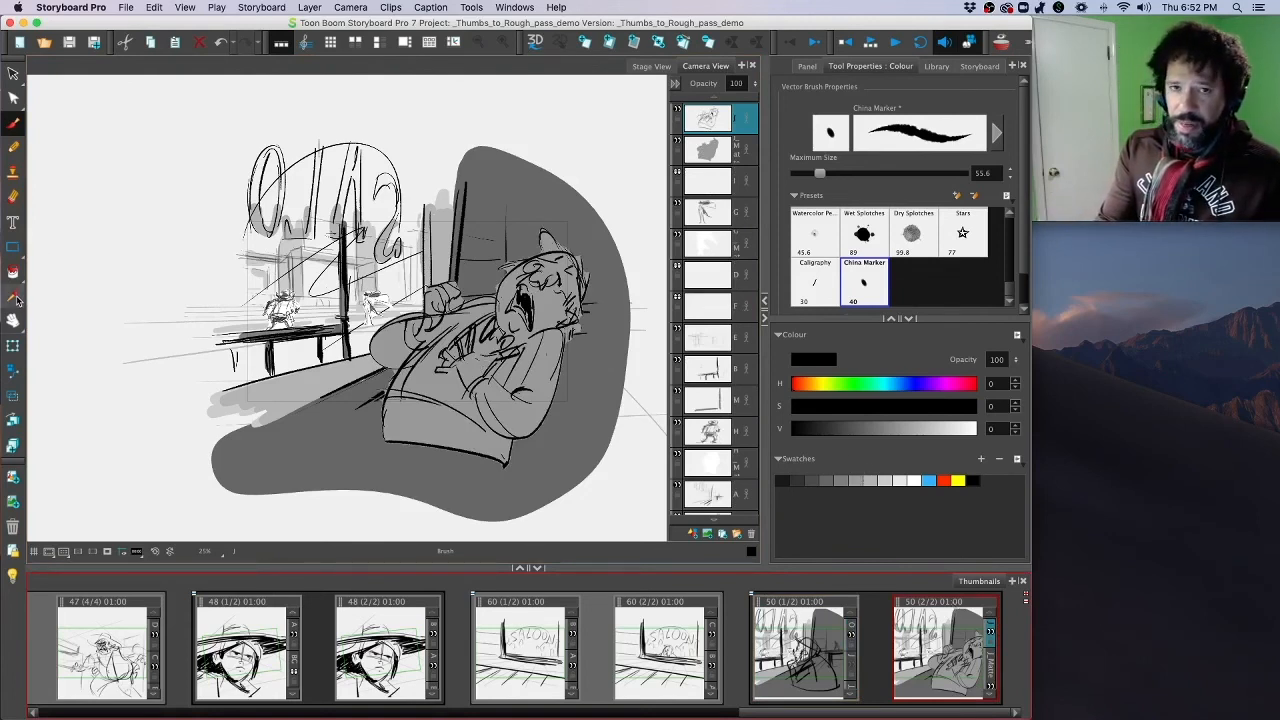
pyautogui.click(15, 298)
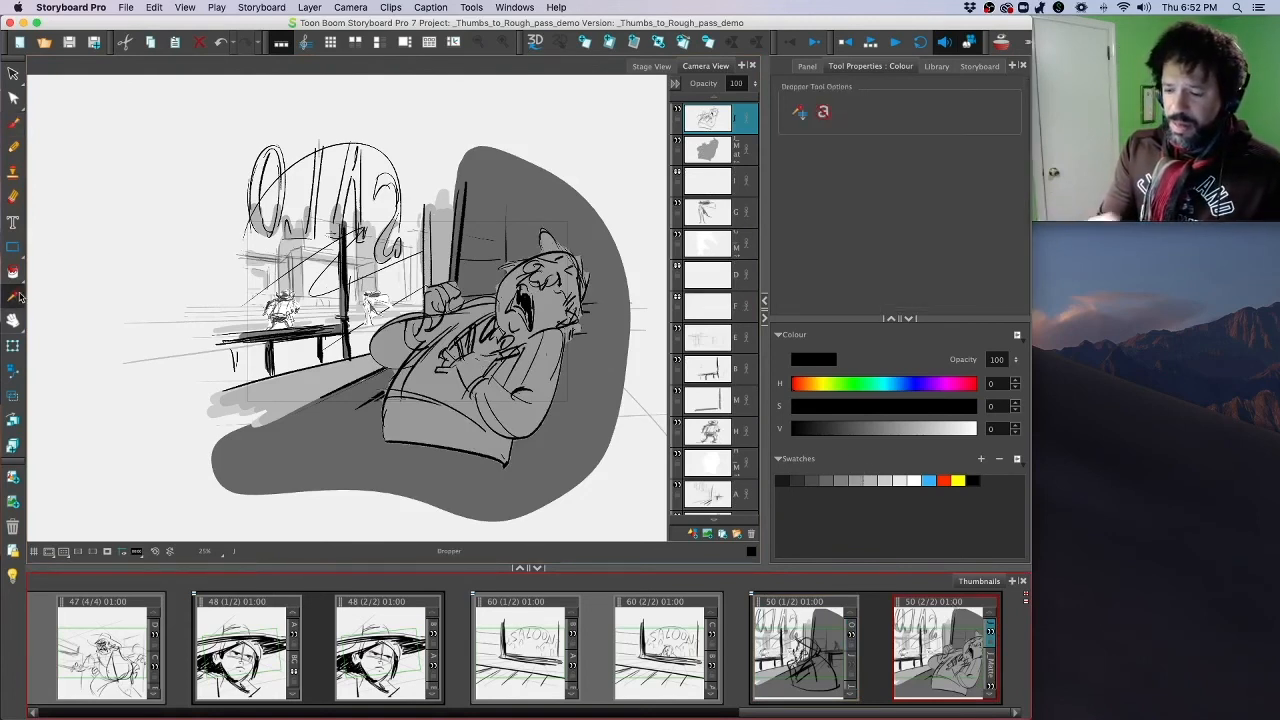
pyautogui.click(520, 410)
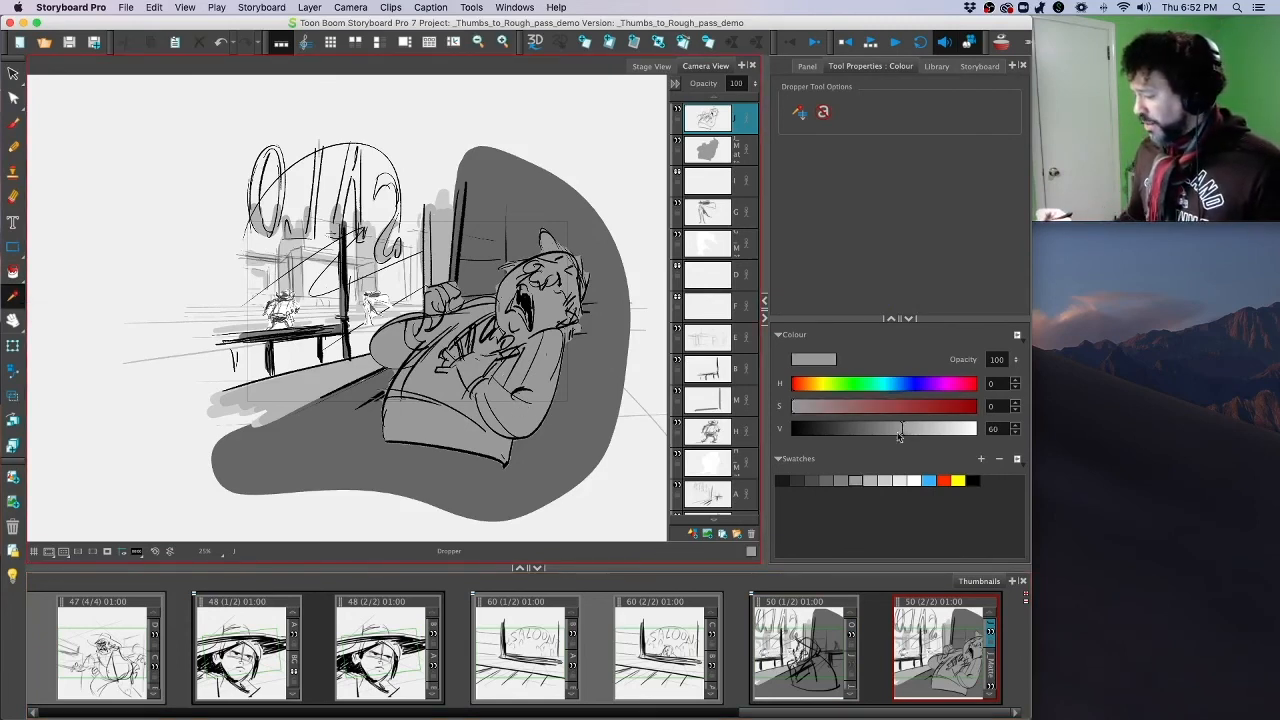
pyautogui.click(797, 600)
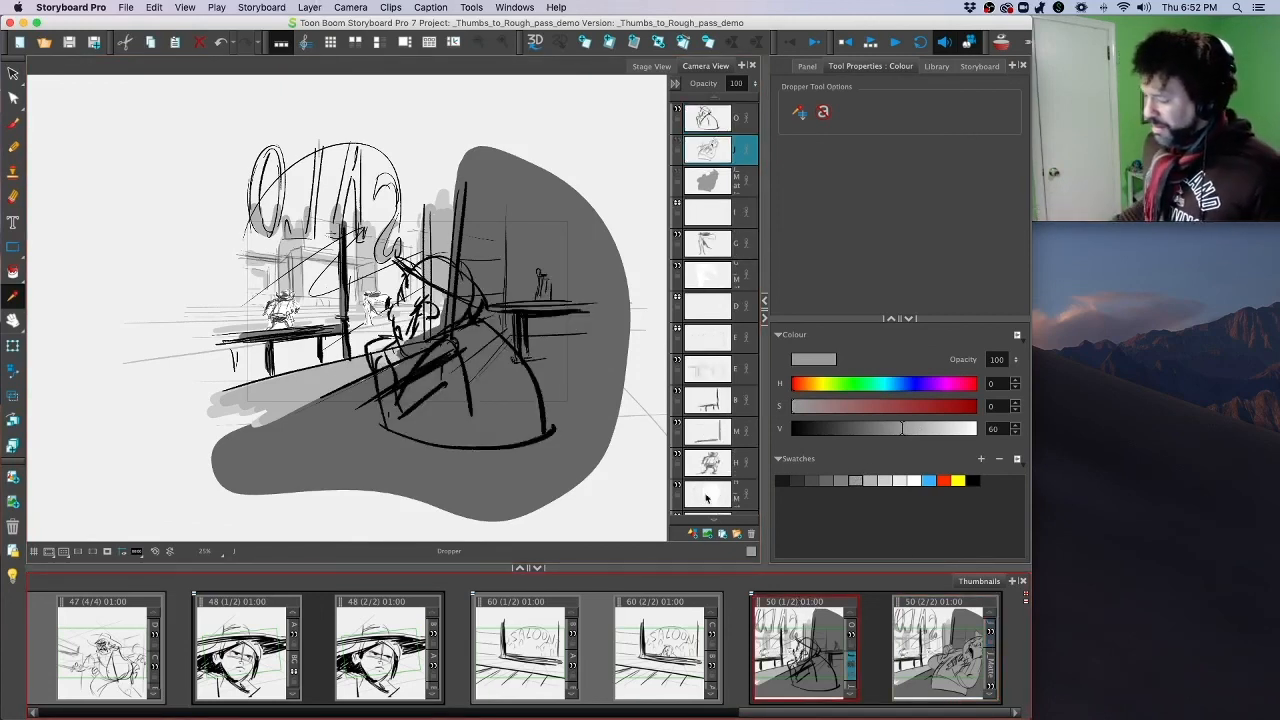
# Step: Generate a white auto-matte with radius 200 from the old figure's hidden line layer, keeping both mattes, and hide the new matte
pyautogui.rightClick(712, 120)
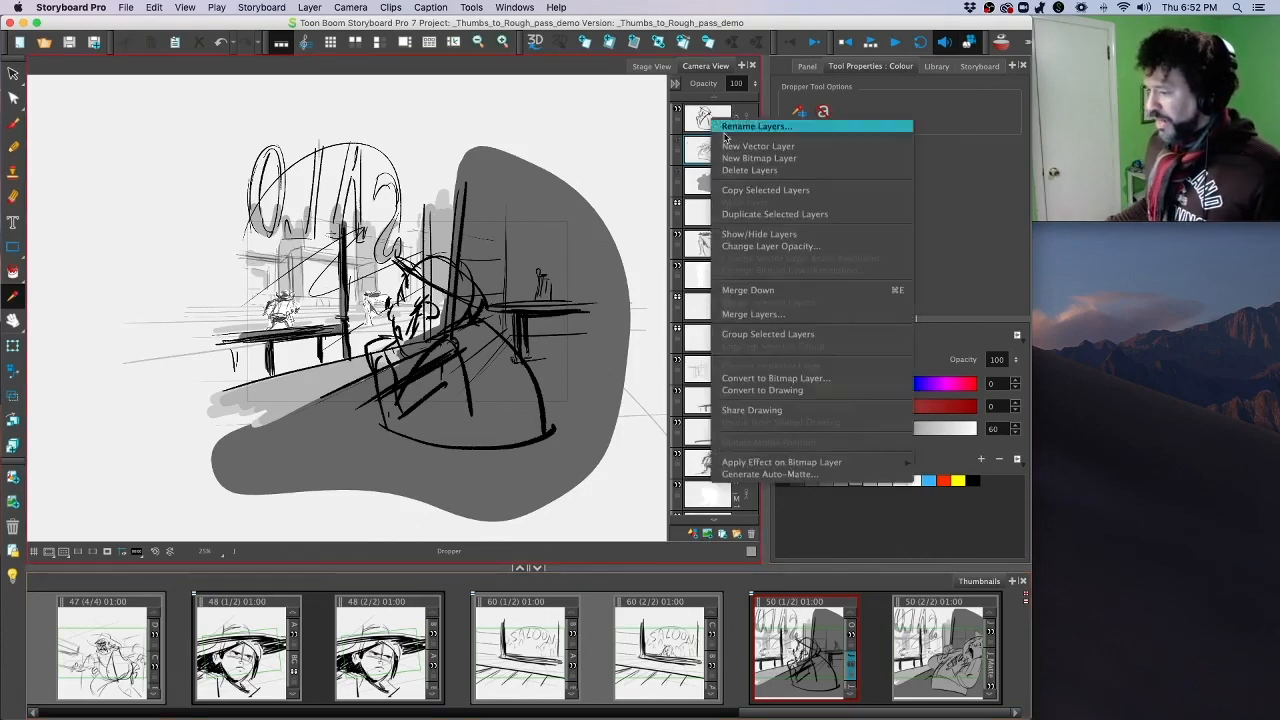
pyautogui.click(779, 475)
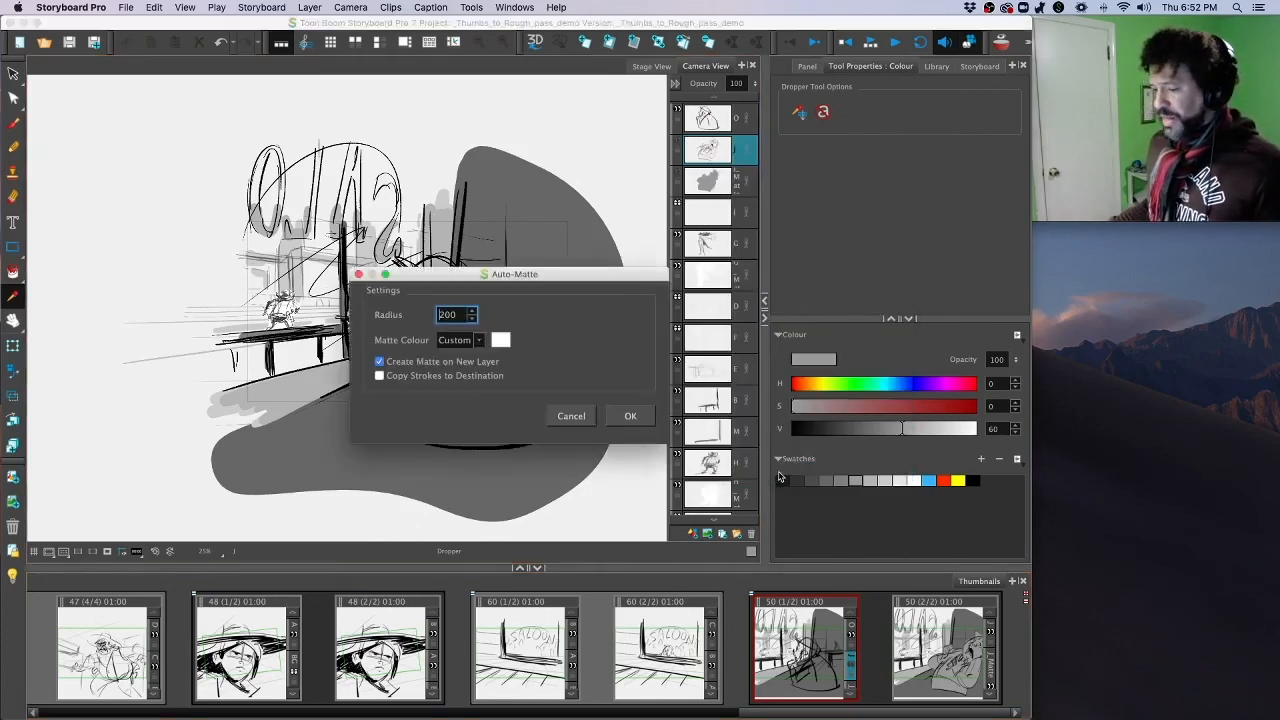
pyautogui.click(630, 416)
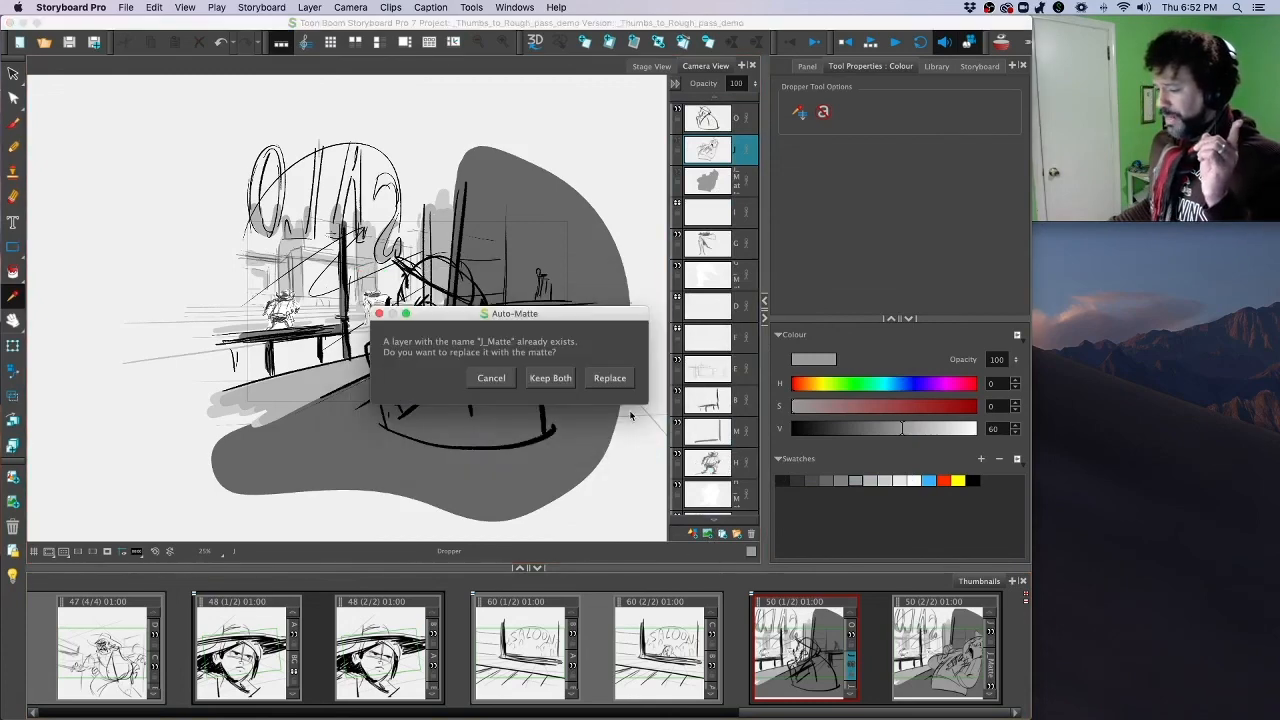
pyautogui.click(550, 378)
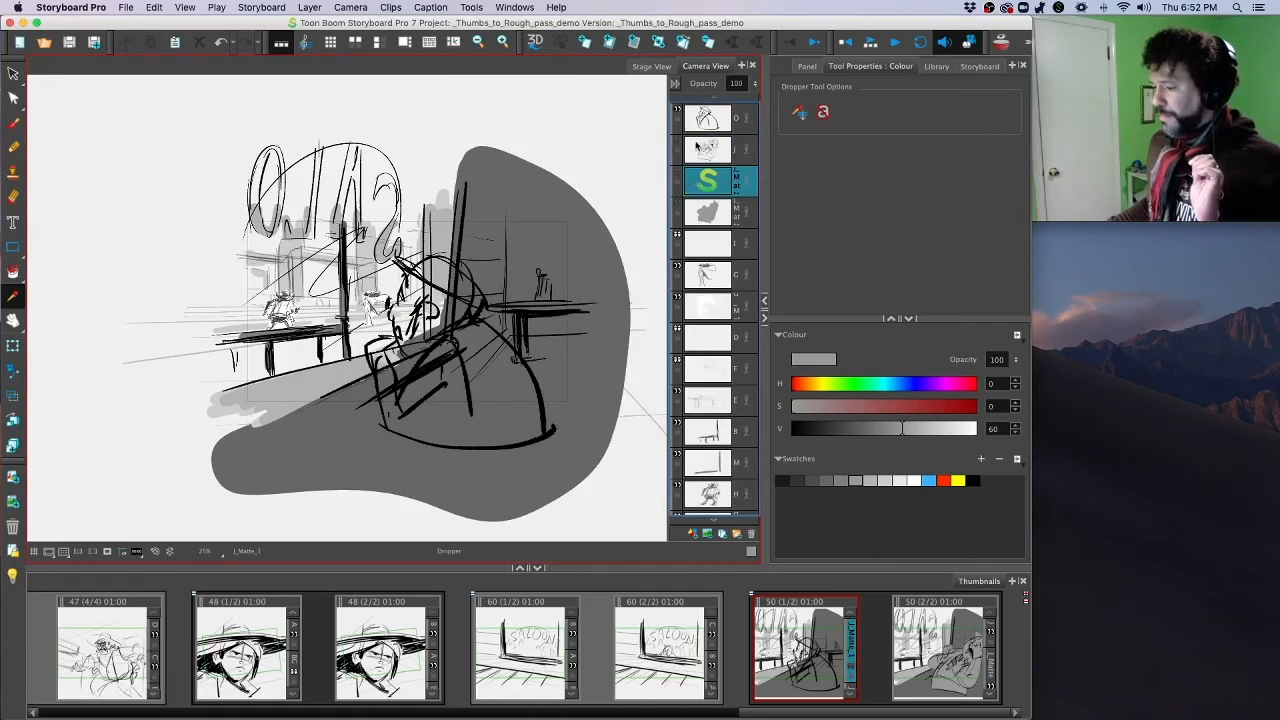
pyautogui.click(676, 174)
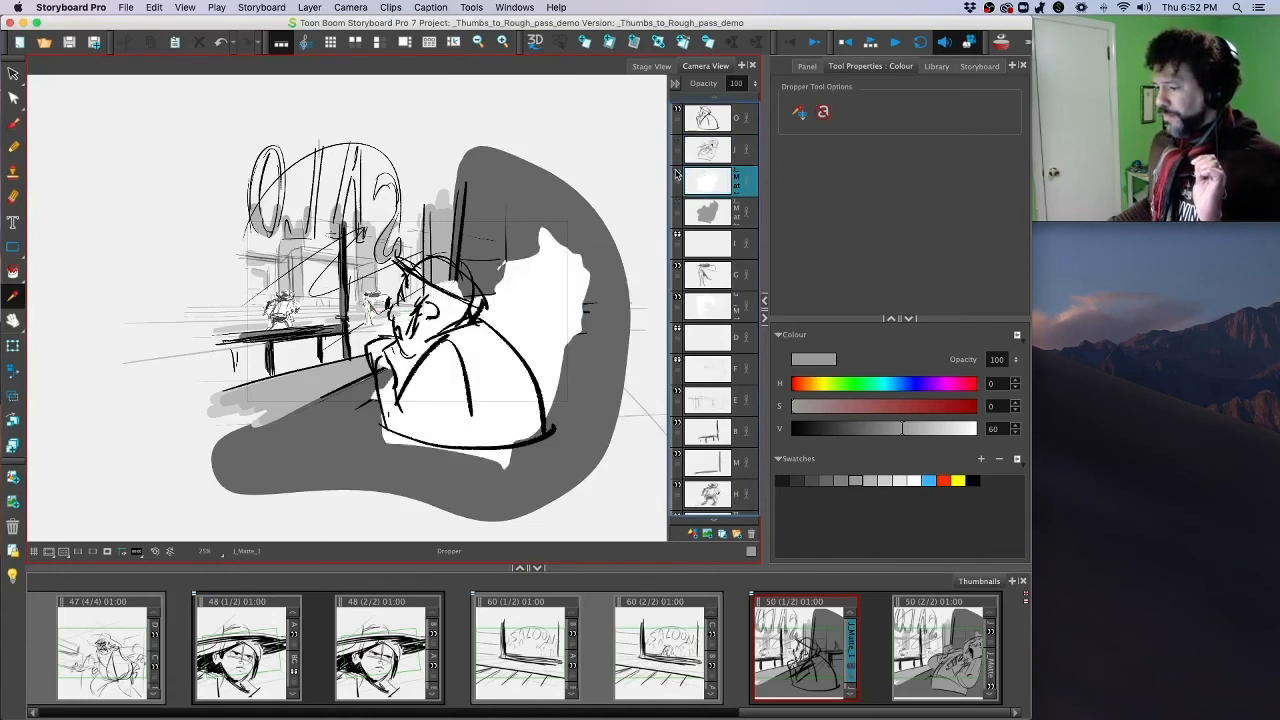
pyautogui.click(676, 174)
# Step: Generate a white auto-matte on a new layer for the newly sketched figure, with radius 200
pyautogui.click(708, 118)
pyautogui.rightClick(708, 118)
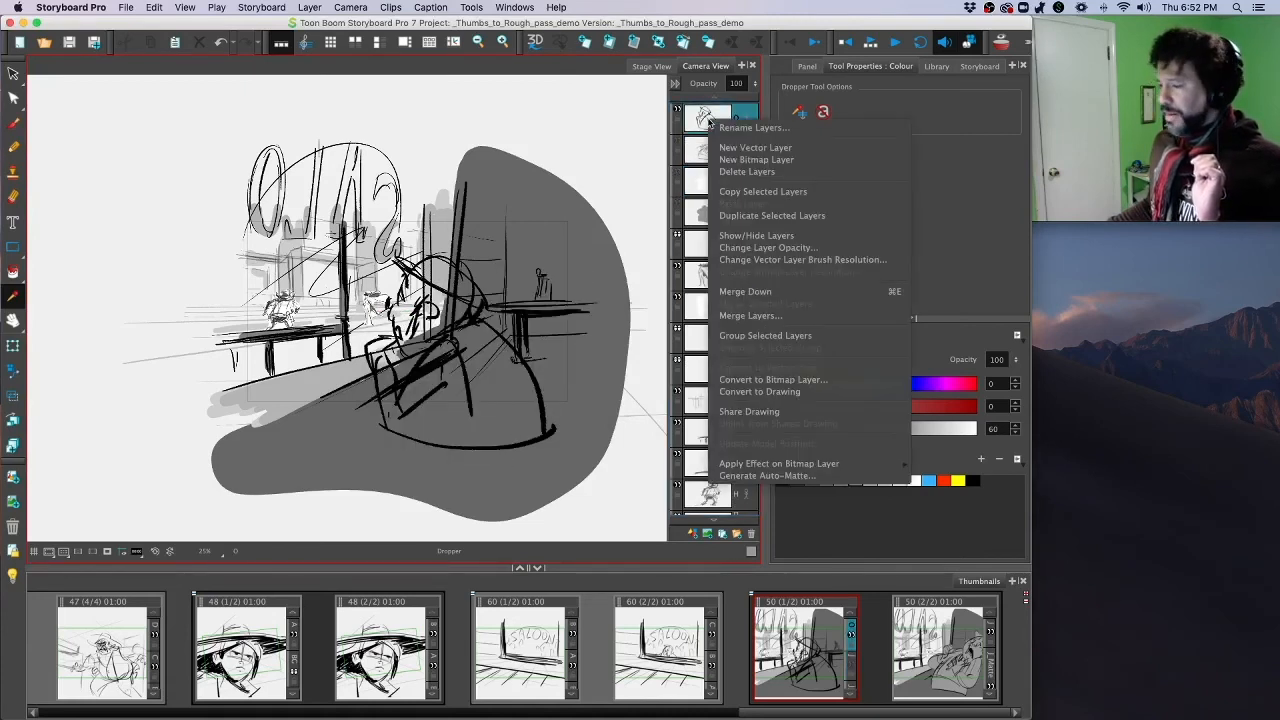
pyautogui.click(768, 472)
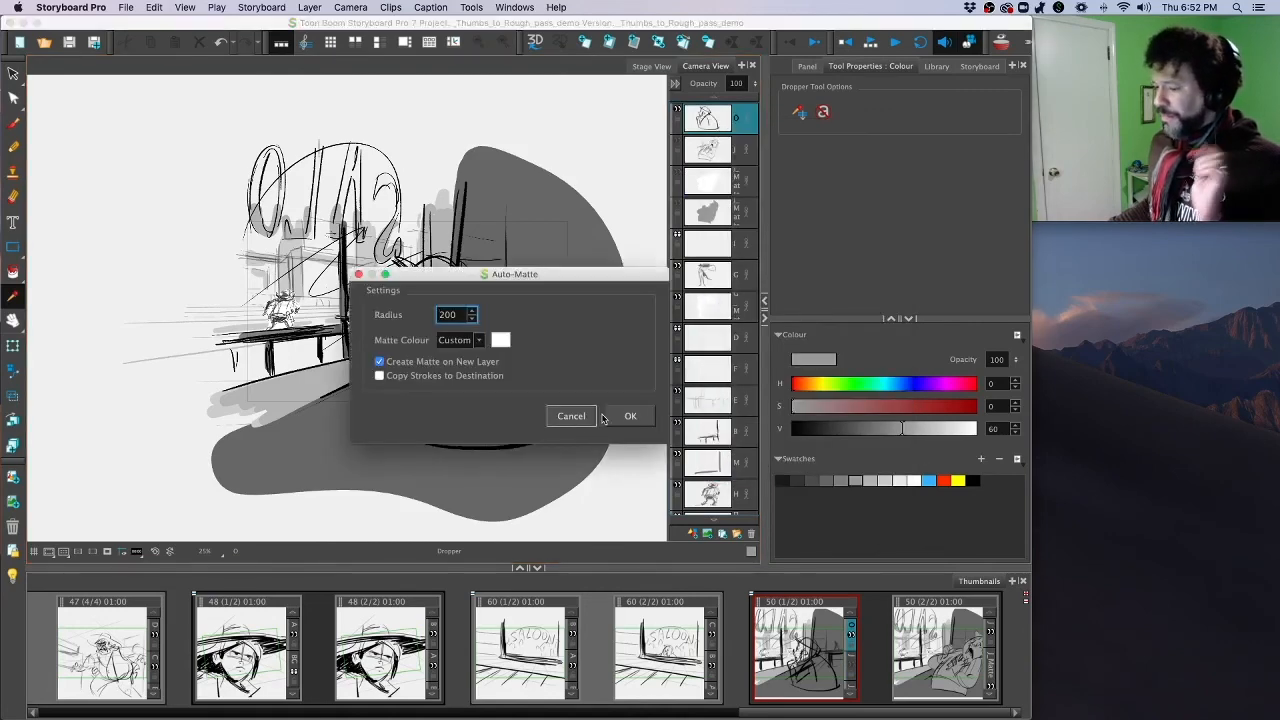
pyautogui.click(631, 416)
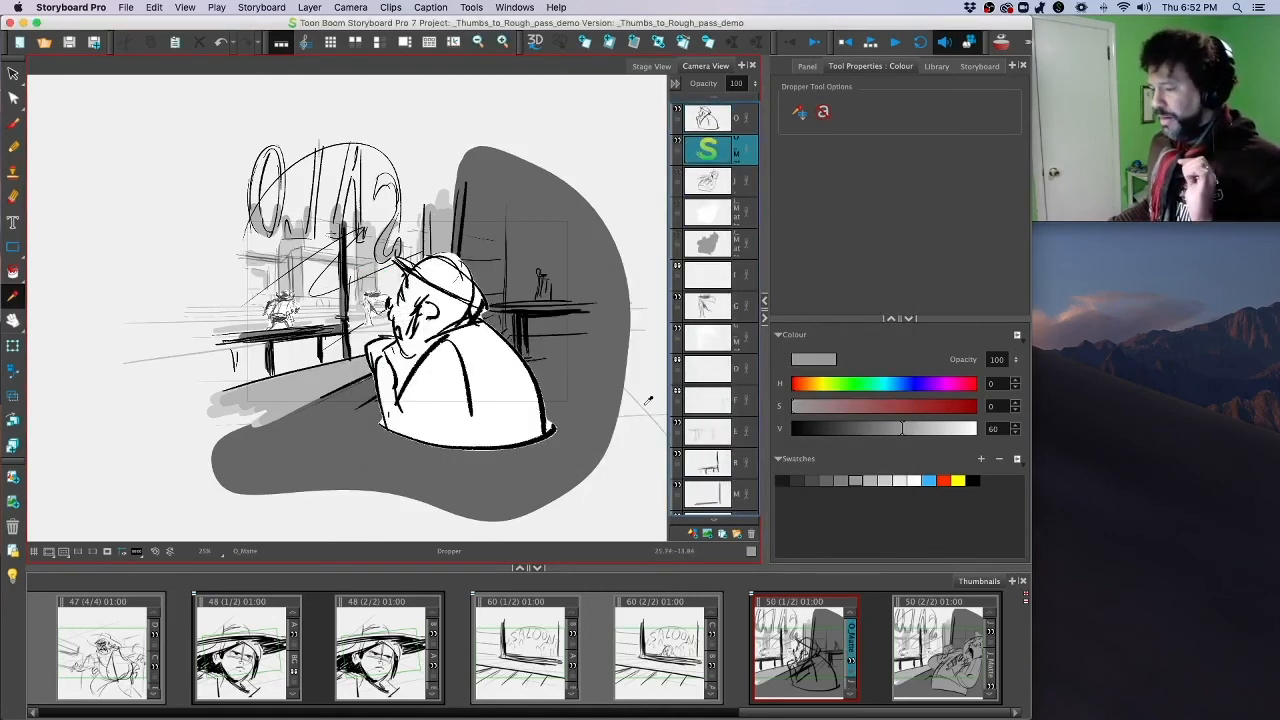
# Step: Select the new figure's white matte, recolour it with the grey swatch of value 60, and deselect it
pyautogui.click(13, 73)
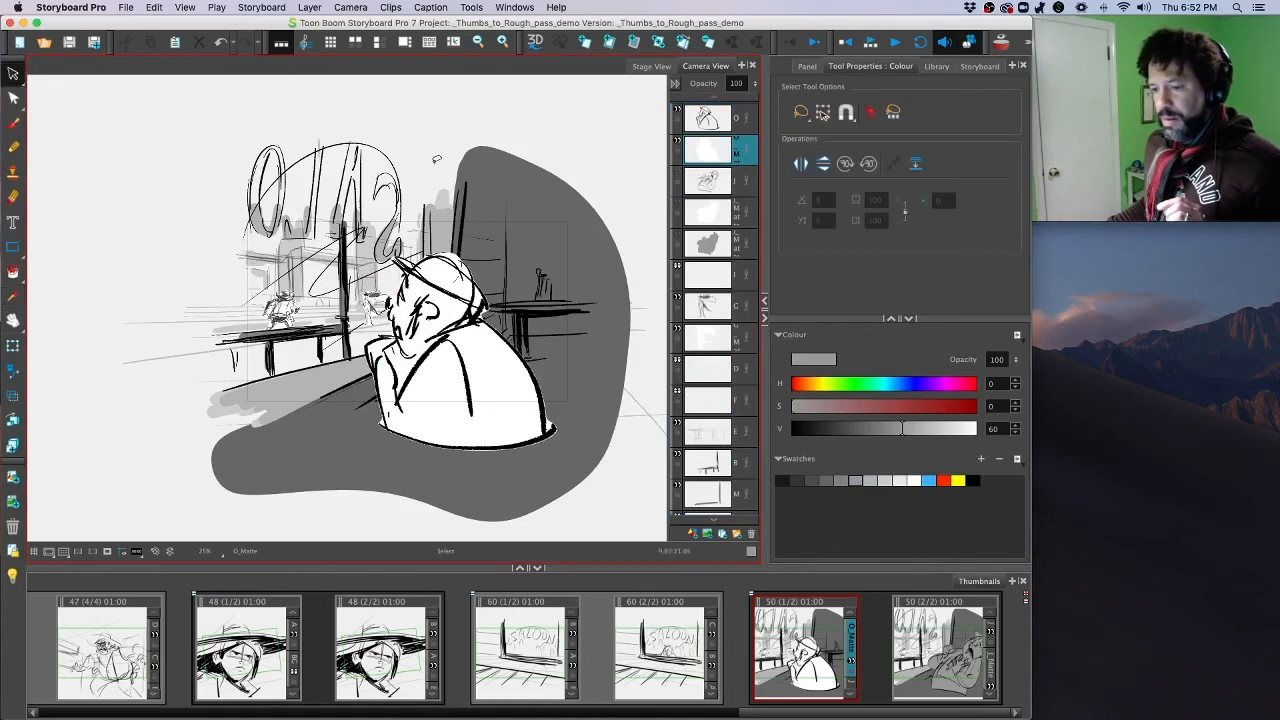
pyautogui.moveTo(436, 158)
pyautogui.mouseDown()
pyautogui.moveTo(401, 176)
pyautogui.moveTo(592, 537)
pyautogui.moveTo(654, 322)
pyautogui.moveTo(512, 212)
pyautogui.mouseUp()
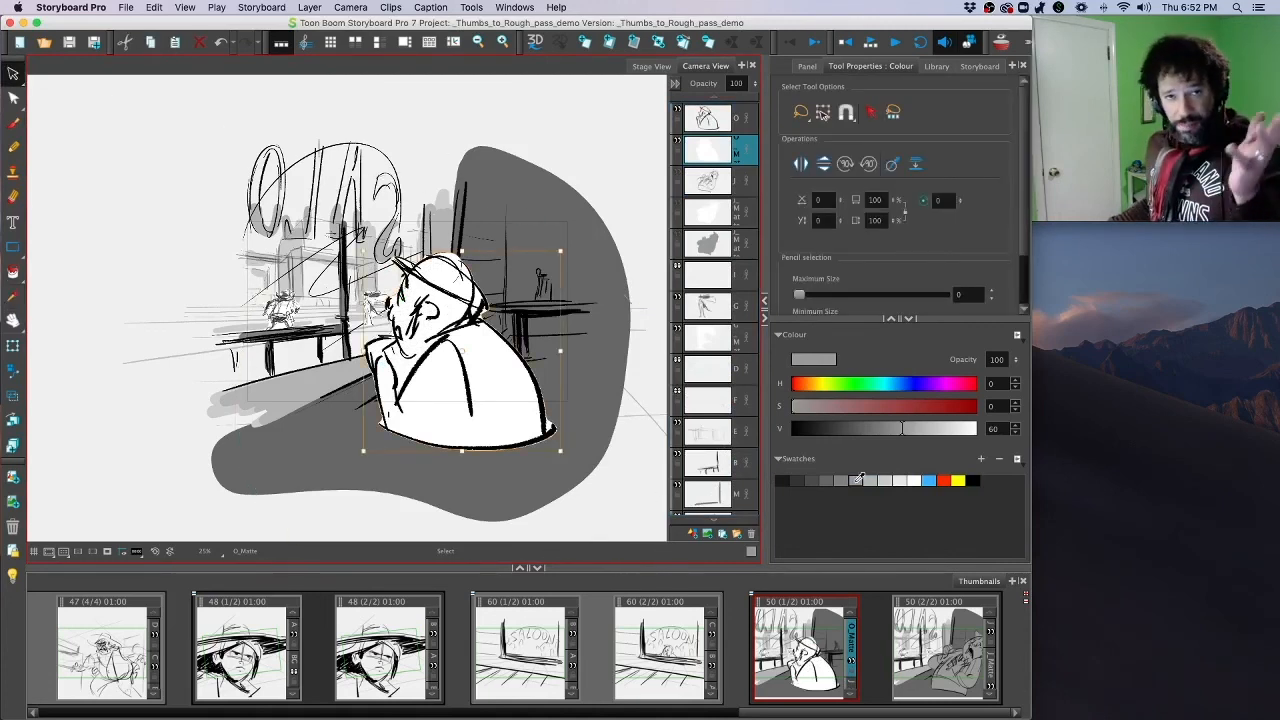
pyautogui.click(857, 480)
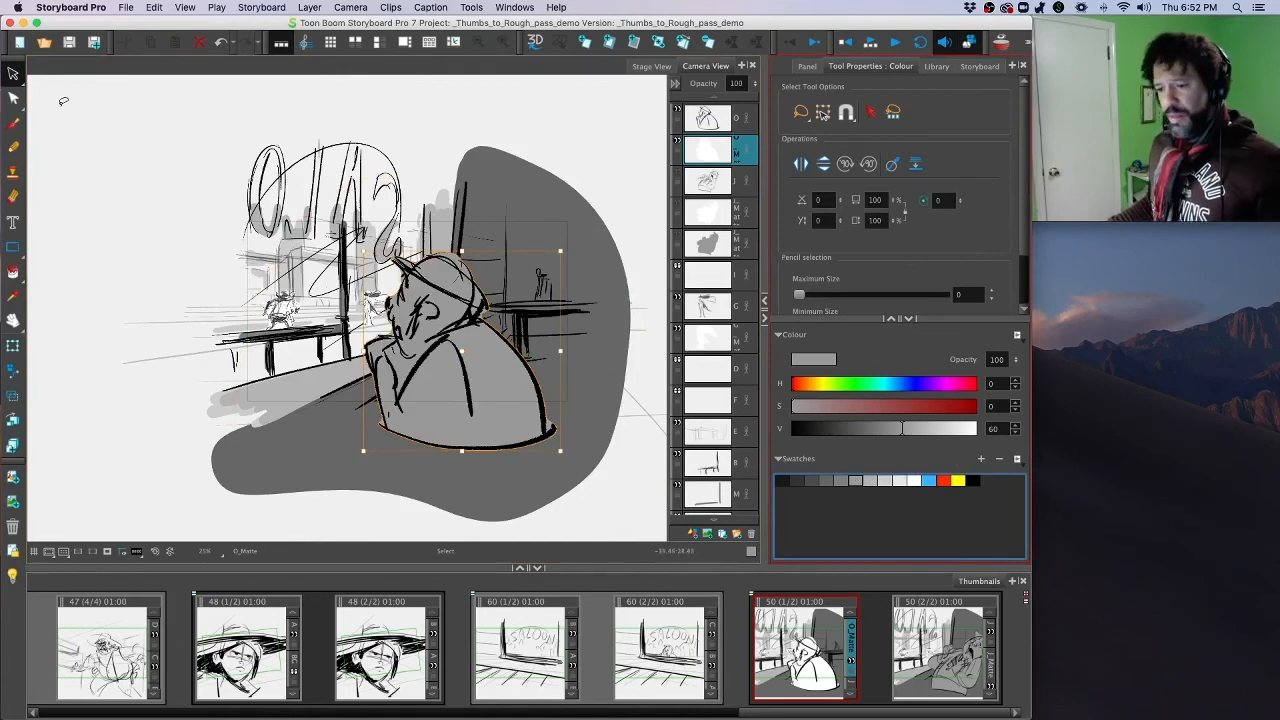
pyautogui.click(13, 74)
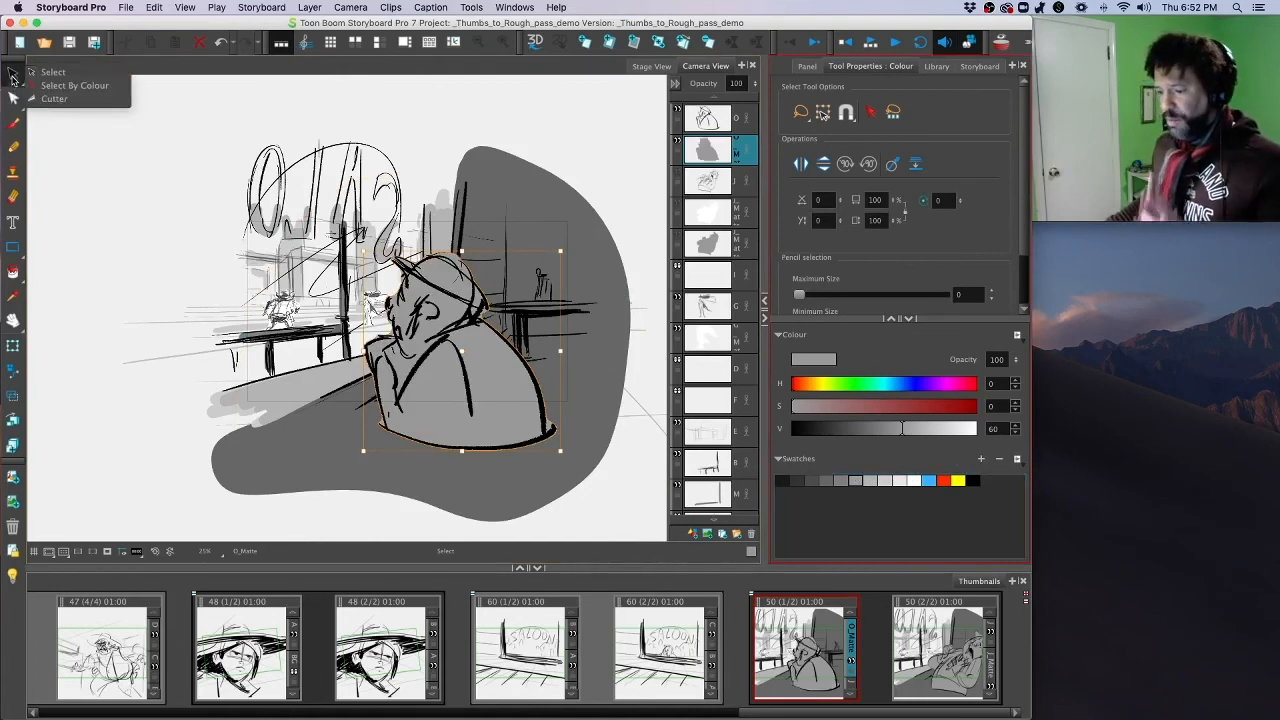
pyautogui.click(126, 226)
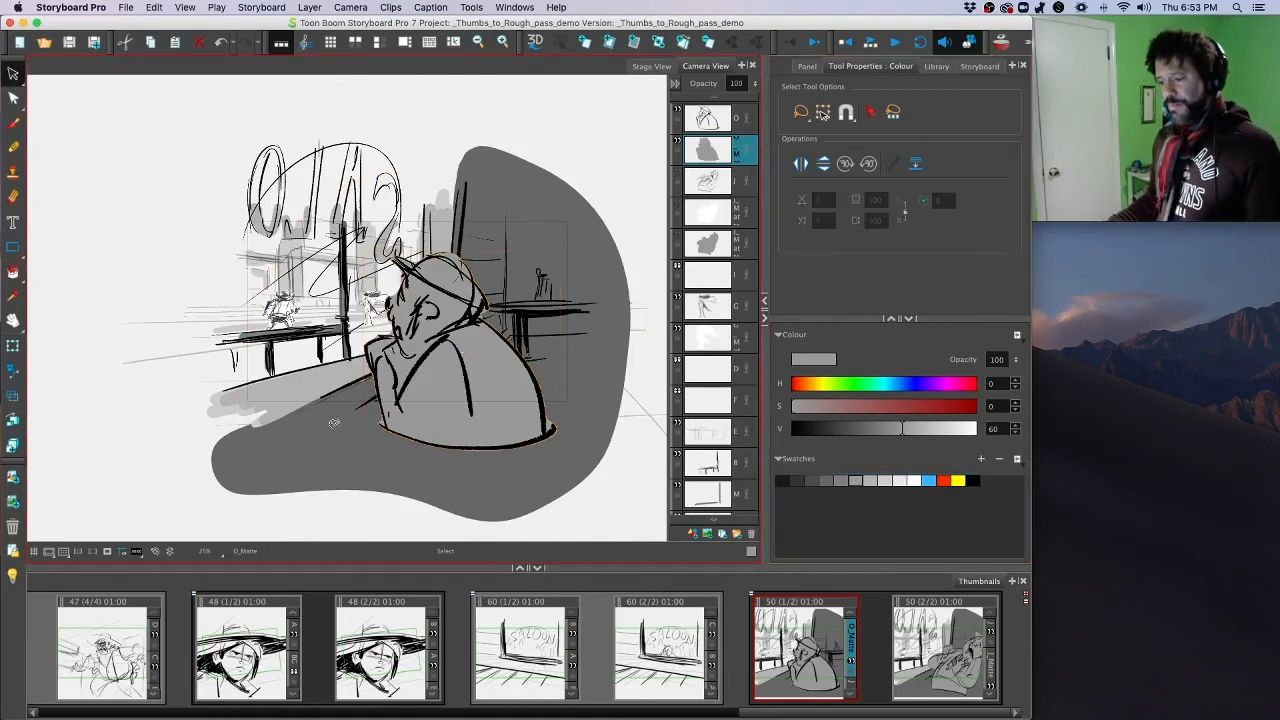
# Step: Turn on the camera mask and flip back and forth between shot 50's two panels to compare the figure's poses
pyautogui.click(107, 551)
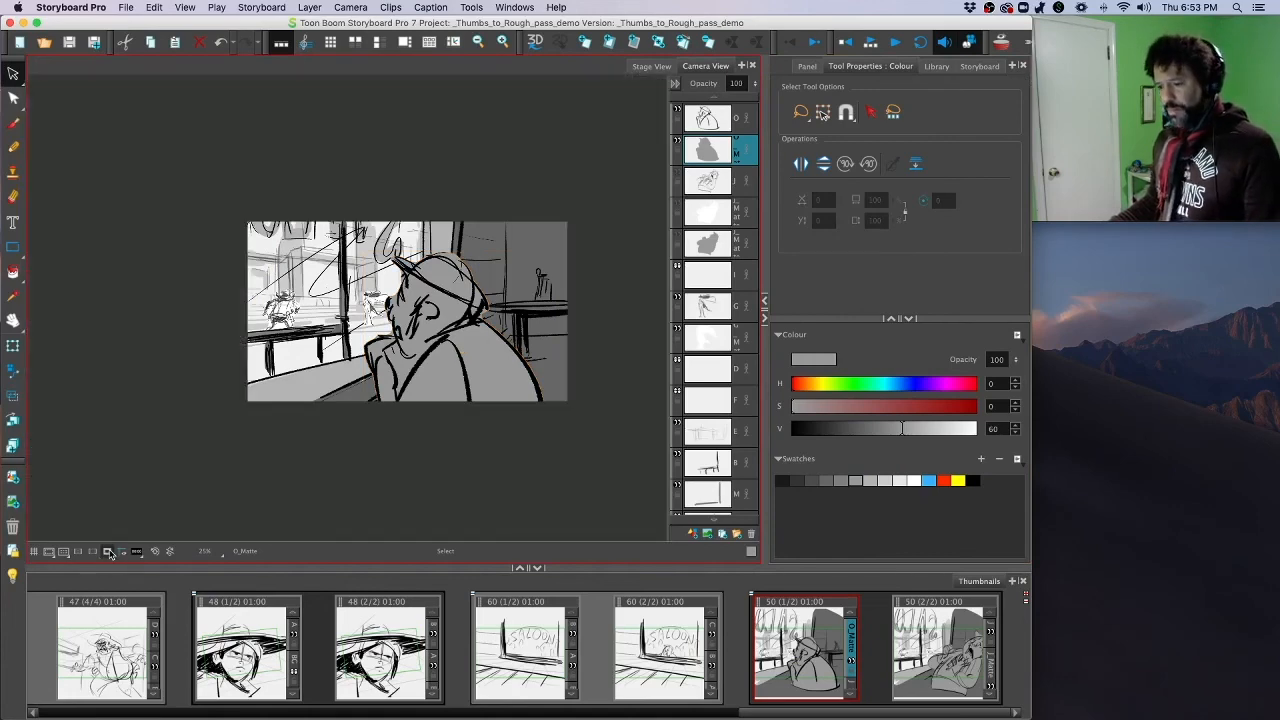
pyautogui.press('Right')
pyautogui.press('Left')
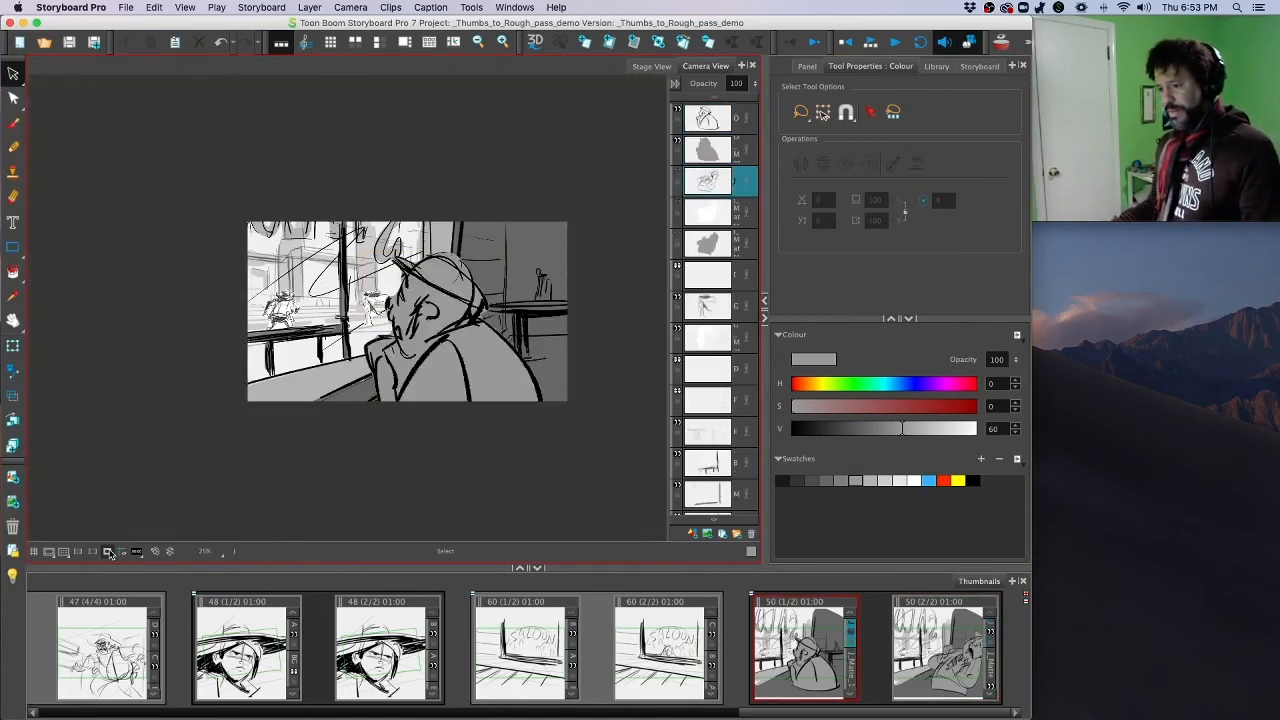
pyautogui.press('Right')
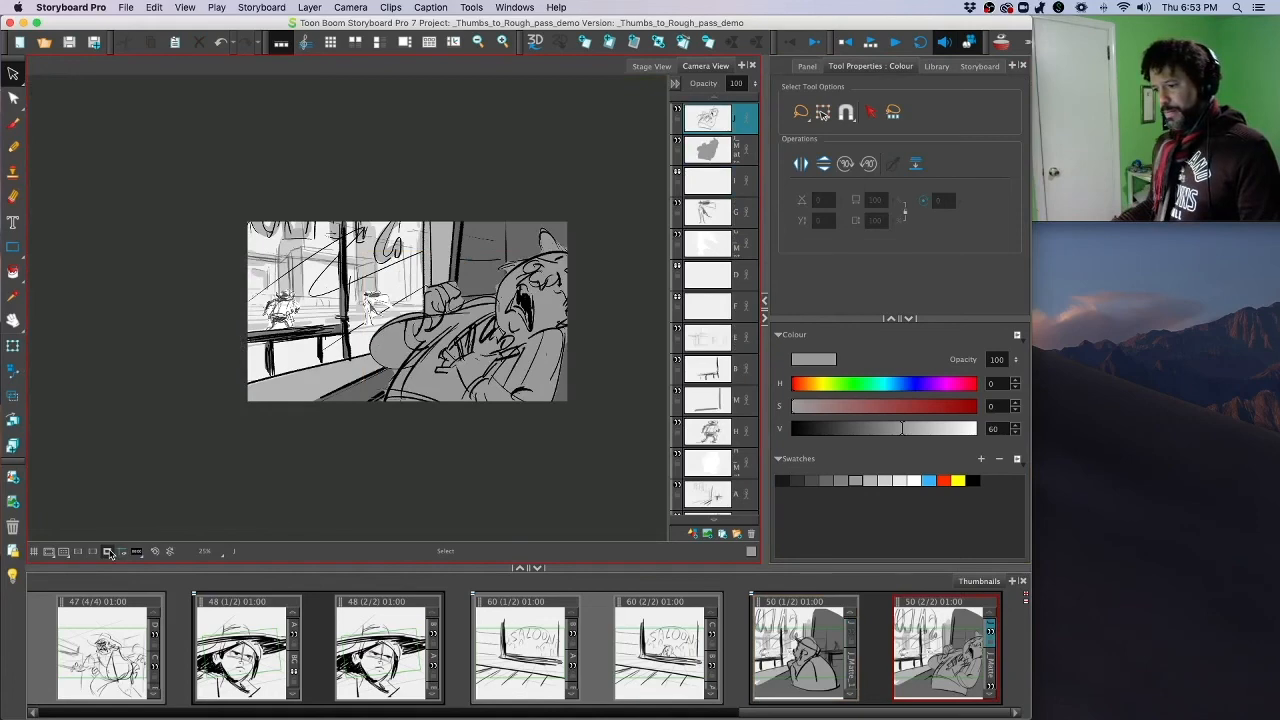
pyautogui.press('Left')
pyautogui.press('Left')
pyautogui.press('Right')
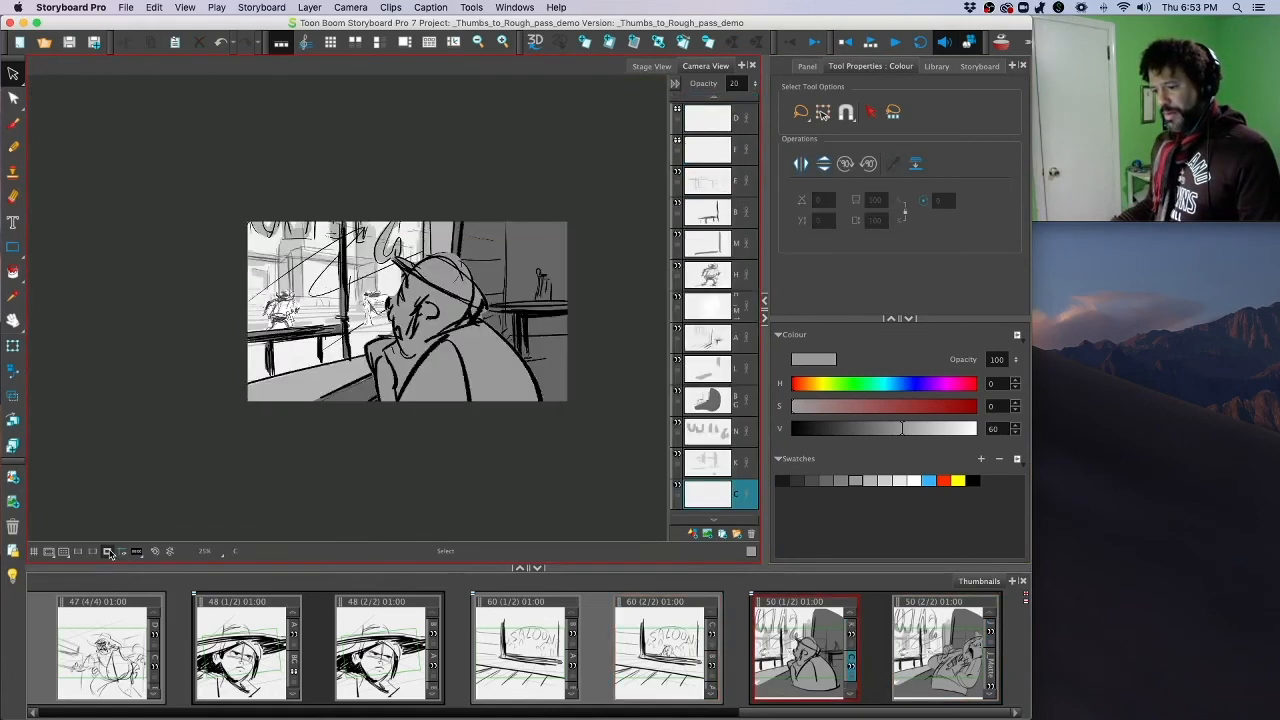
pyautogui.press('Right')
pyautogui.click(108, 551)
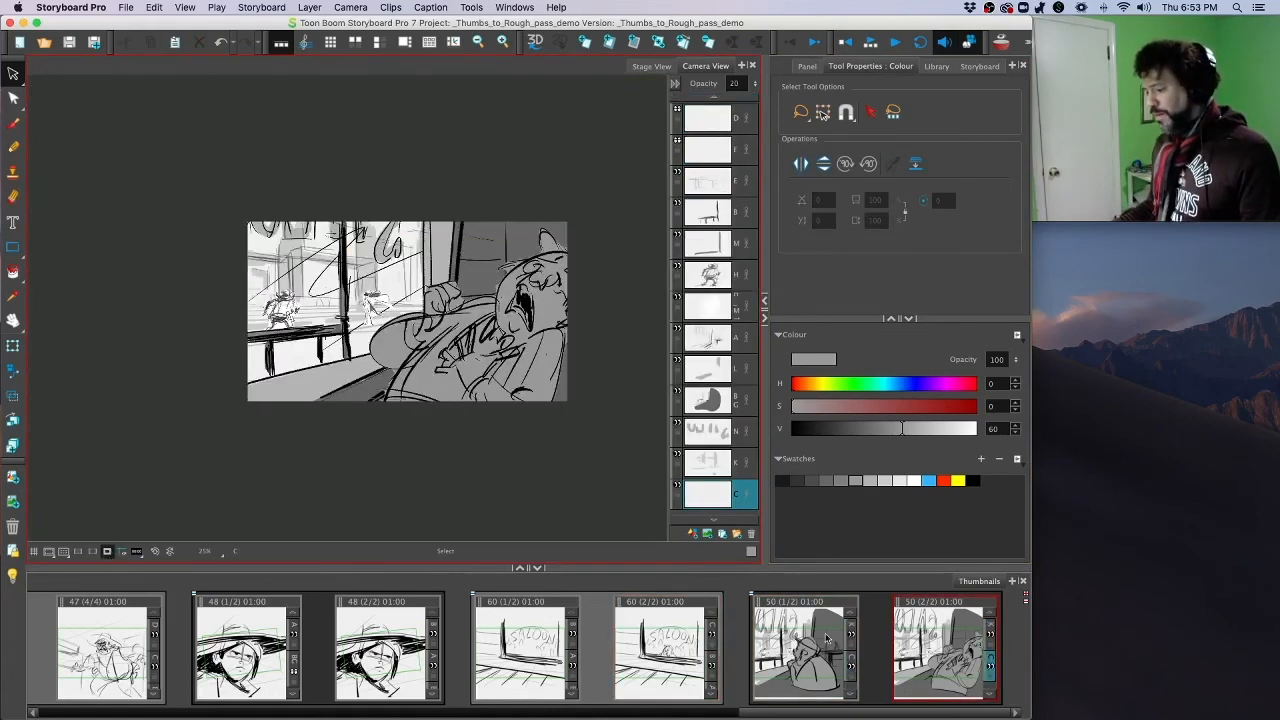
# Step: Duplicate shot 50's second panel and hide the figure's line art and matte layers in the copy
pyautogui.rightClick(938, 636)
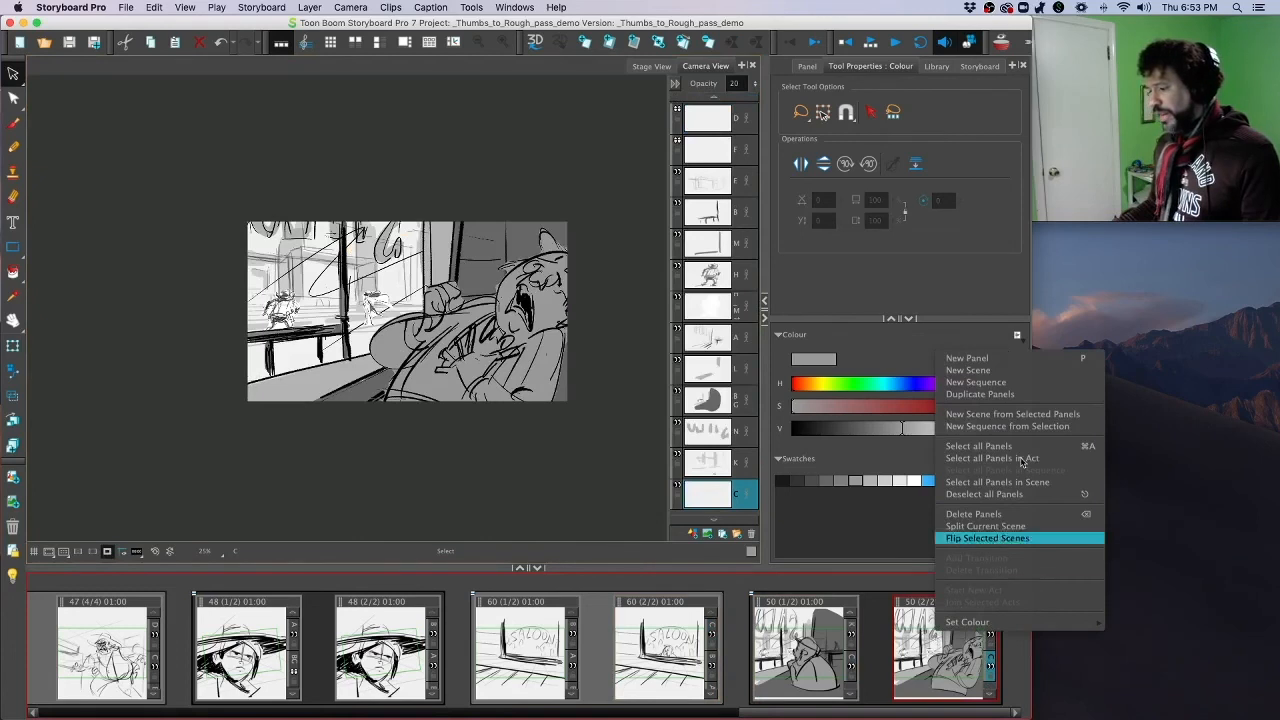
pyautogui.click(1008, 396)
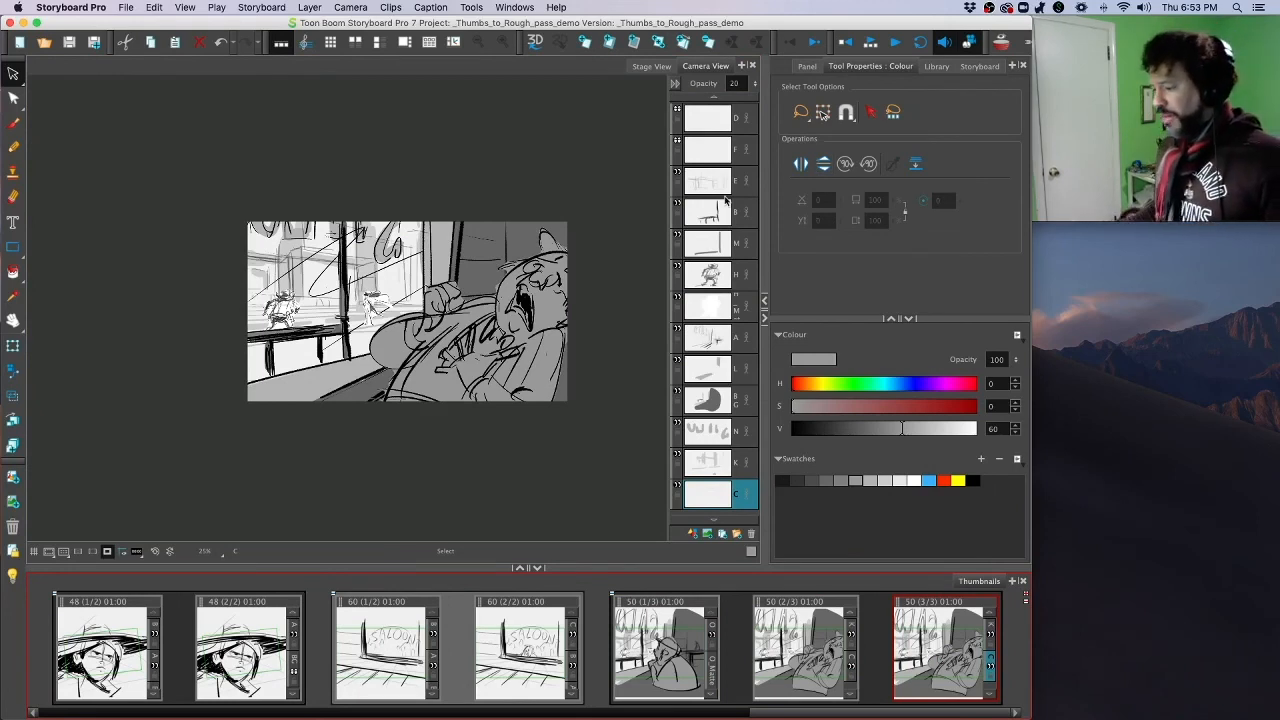
pyautogui.scroll(3, 726, 201)
pyautogui.scroll(3, 700, 160)
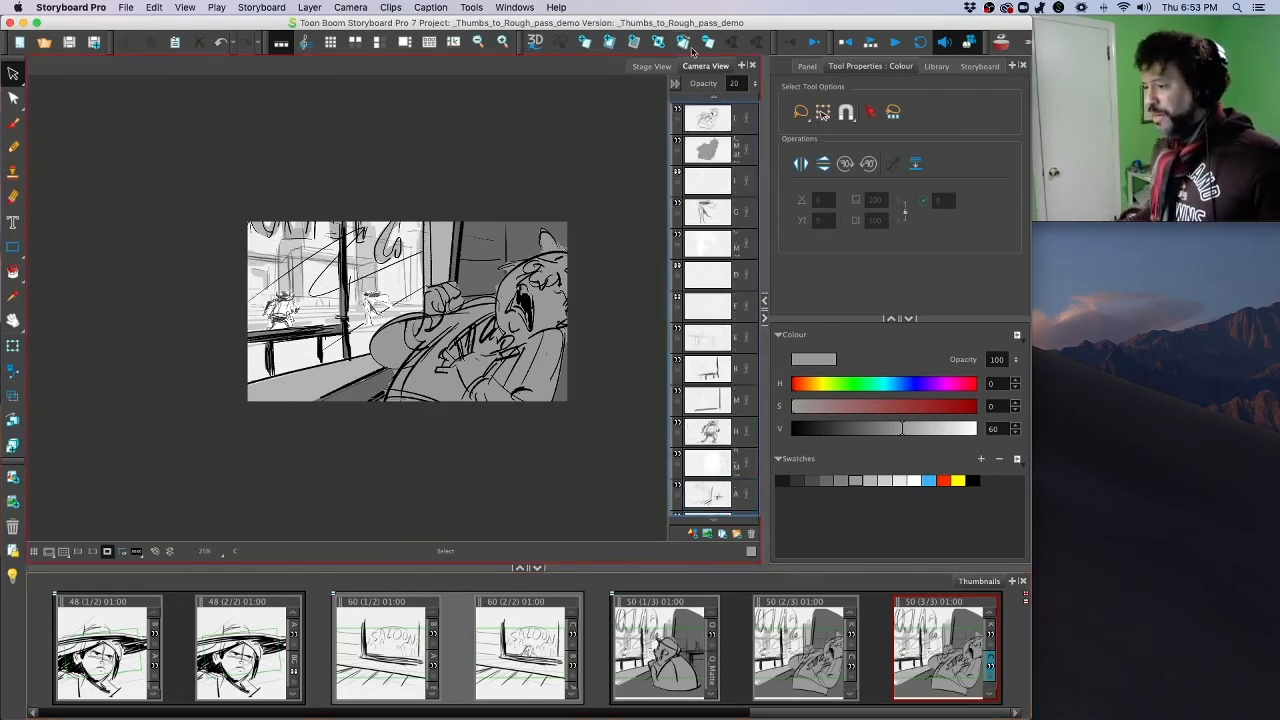
pyautogui.click(678, 111)
pyautogui.click(678, 141)
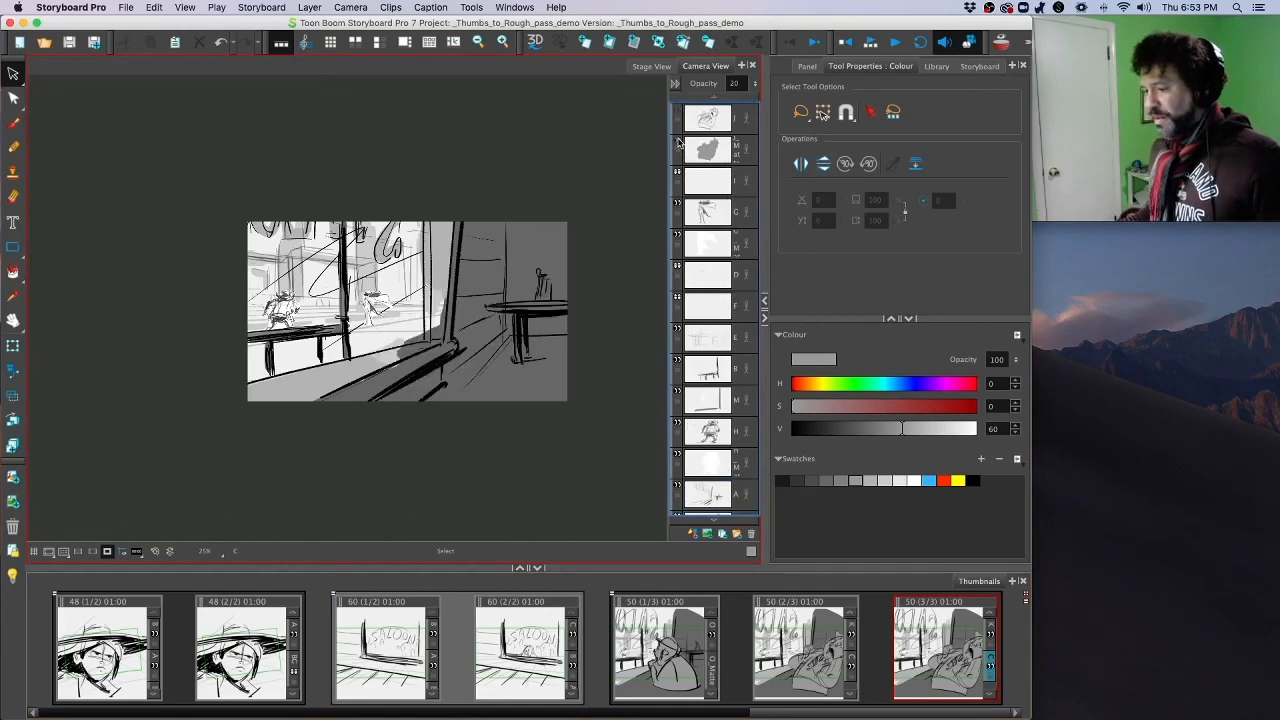
# Step: Flip back to shot 60's first panel and forward to shot 50's third panel to check how the sequence plays
pyautogui.press('Left')
pyautogui.press('Left')
pyautogui.press('Left')
pyautogui.press('Left')
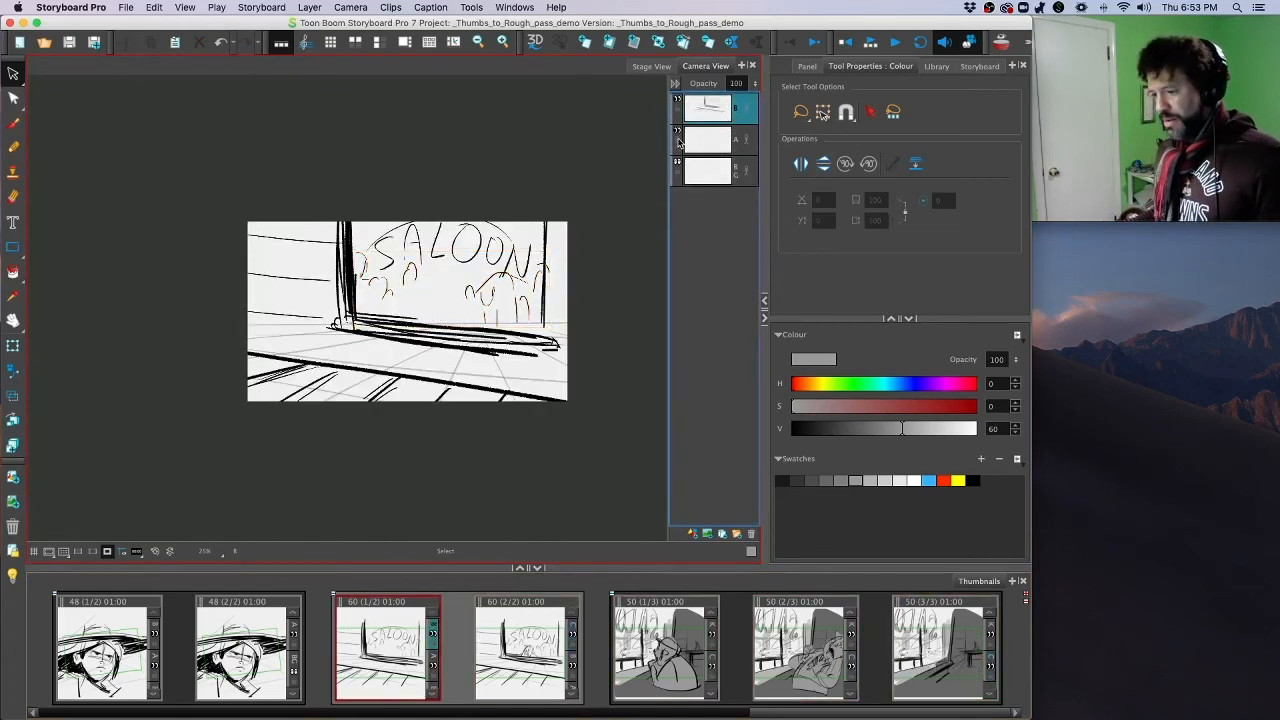
pyautogui.press('Right')
pyautogui.press('Right')
pyautogui.press('Right')
pyautogui.press('Right')
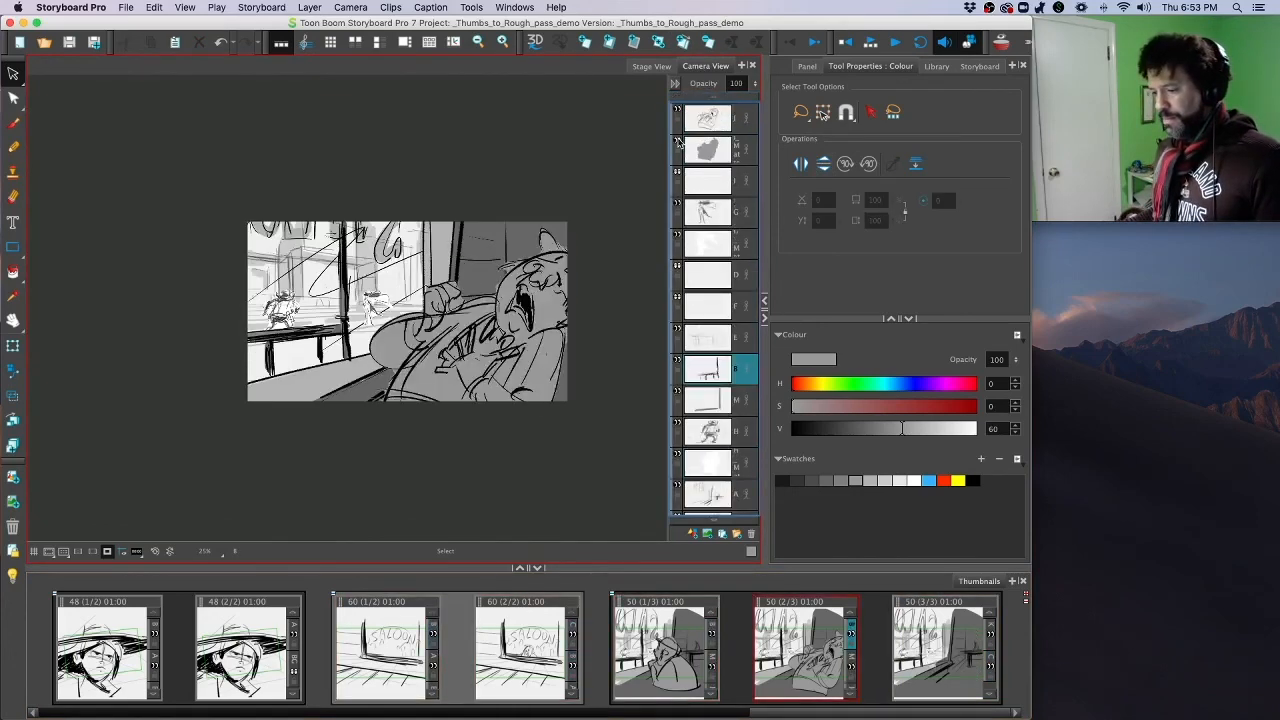
pyautogui.press('Left')
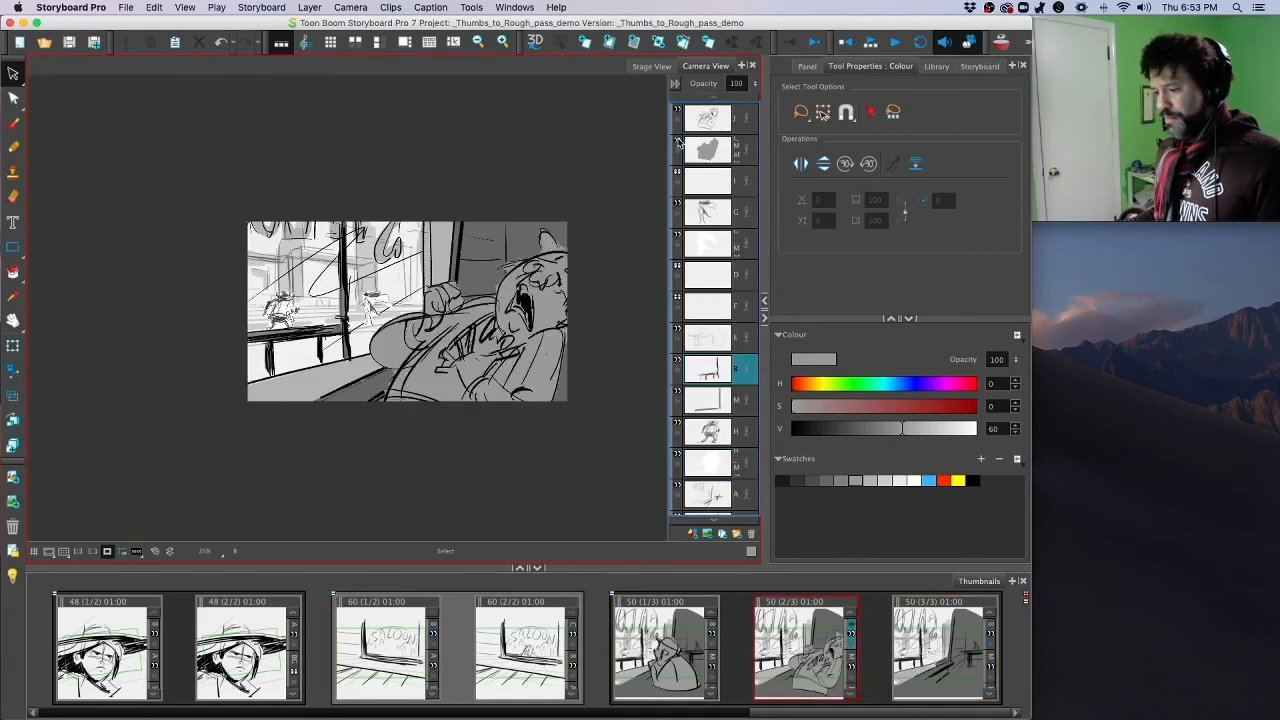
pyautogui.press('Right')
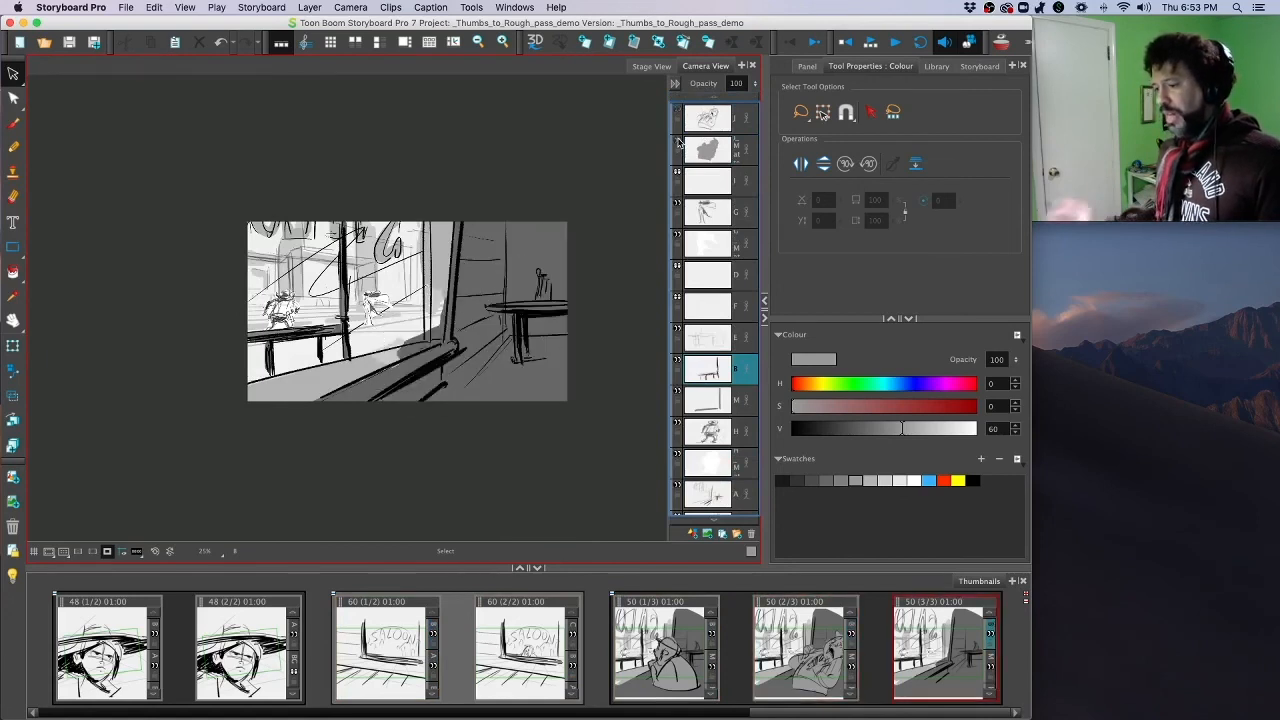
# Step: Add a vector layer above the hidden figure layer, turn off the camera mask, and set up the brush with black
pyautogui.click(737, 118)
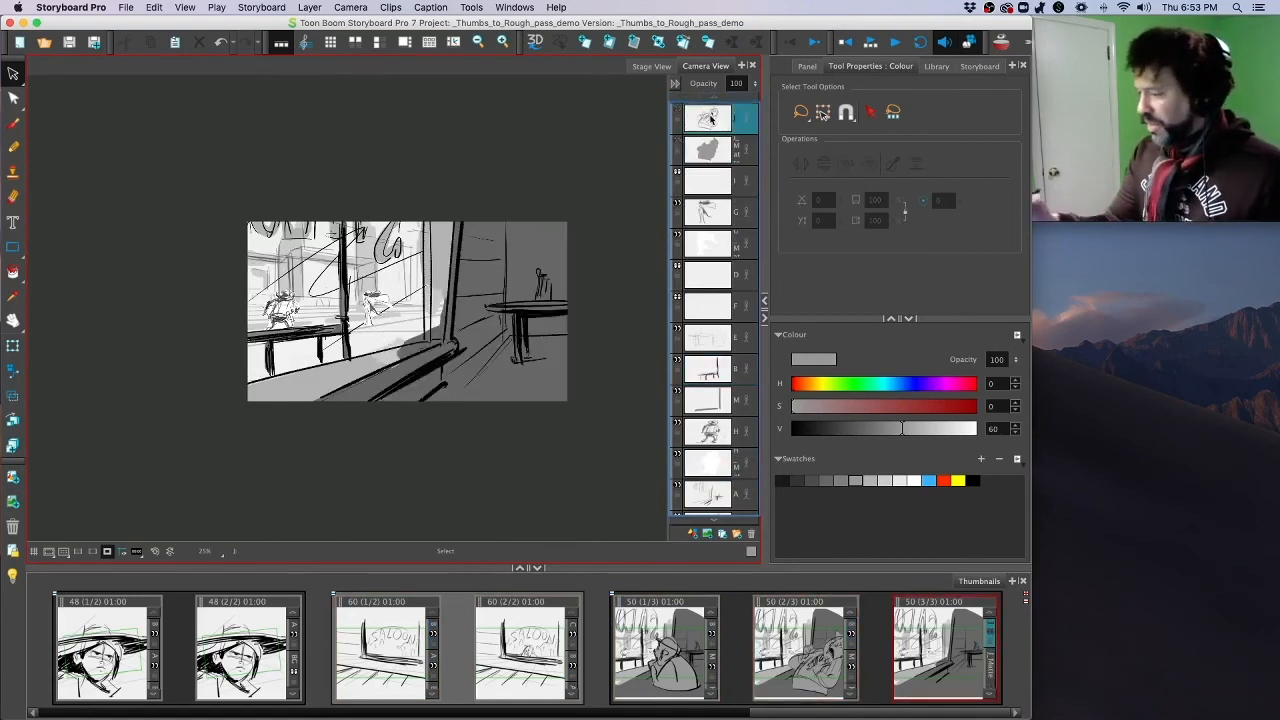
pyautogui.click(695, 532)
pyautogui.click(108, 551)
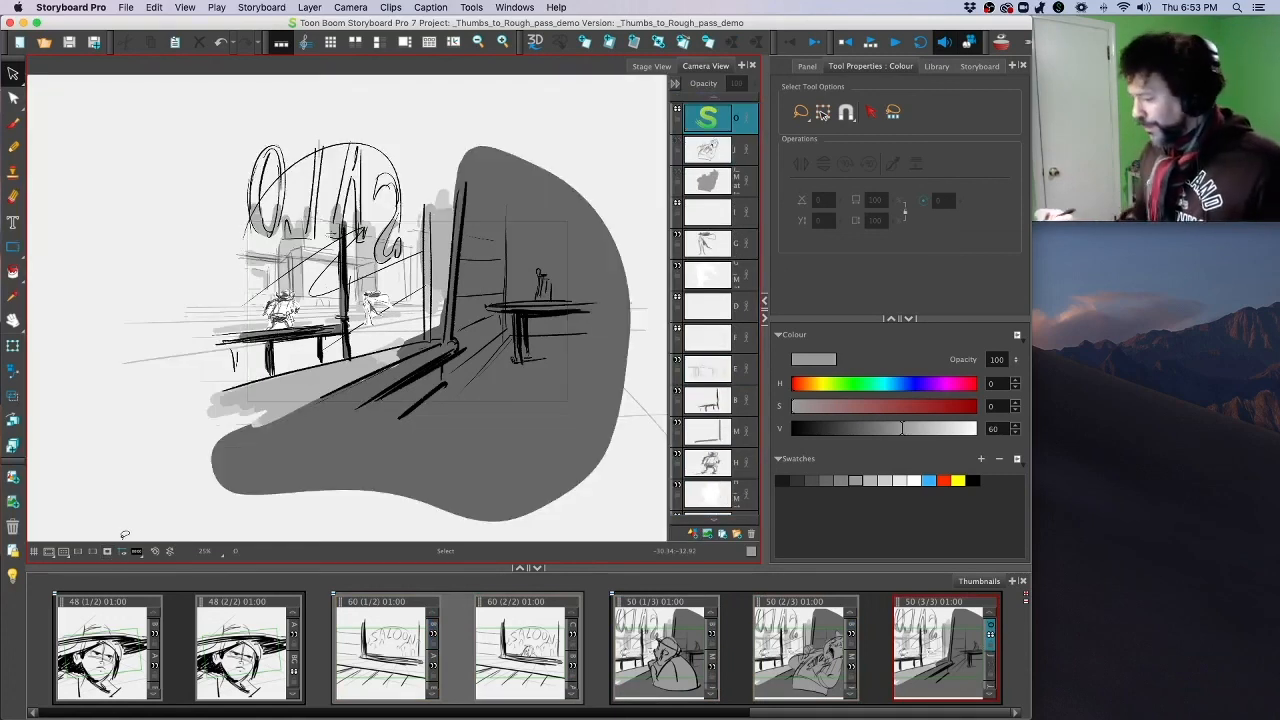
pyautogui.click(975, 480)
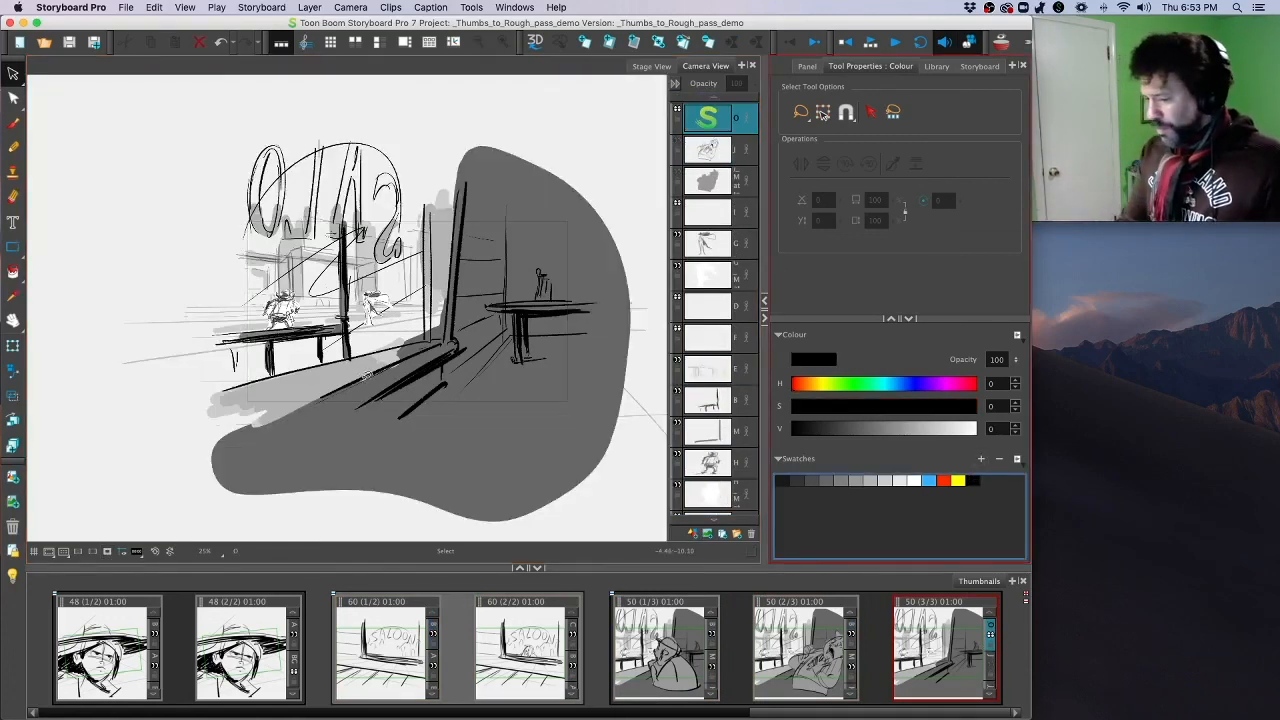
pyautogui.click(14, 126)
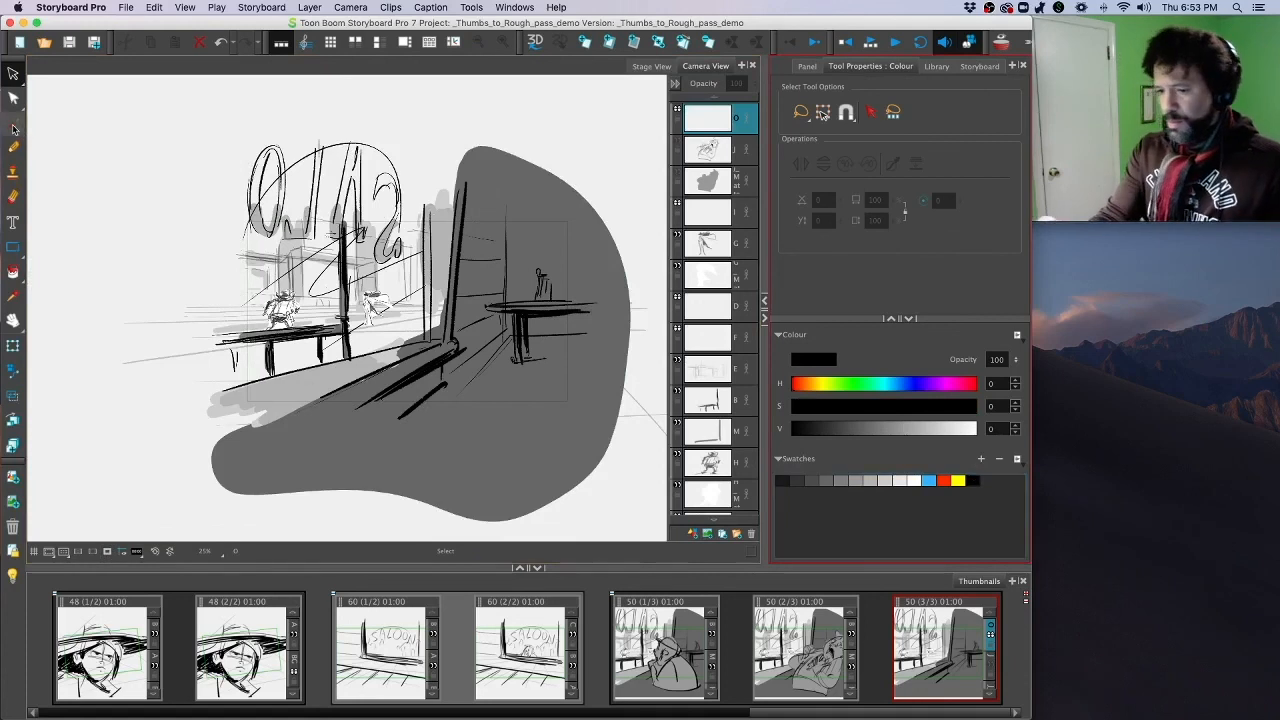
pyautogui.moveTo(433, 405); pyautogui.dragTo(597, 345)
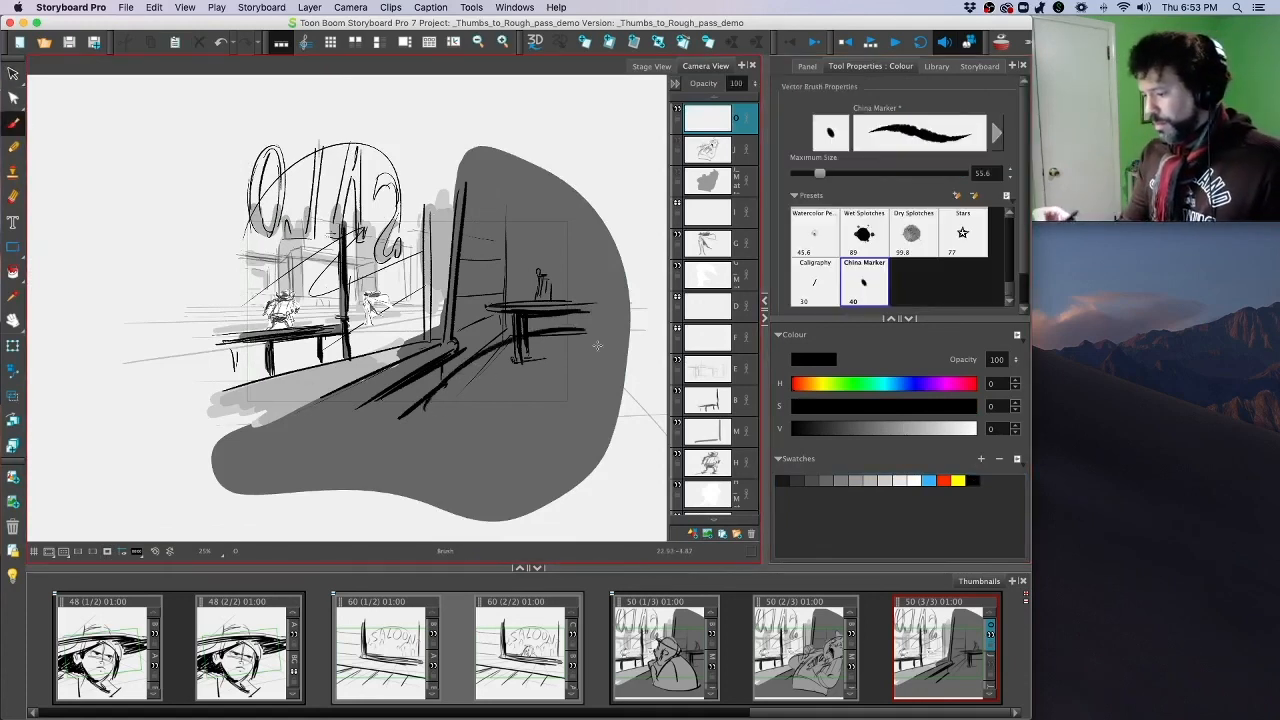
pyautogui.press('super+z')
pyautogui.moveTo(413, 398); pyautogui.dragTo(609, 350)
pyautogui.press('super+z')
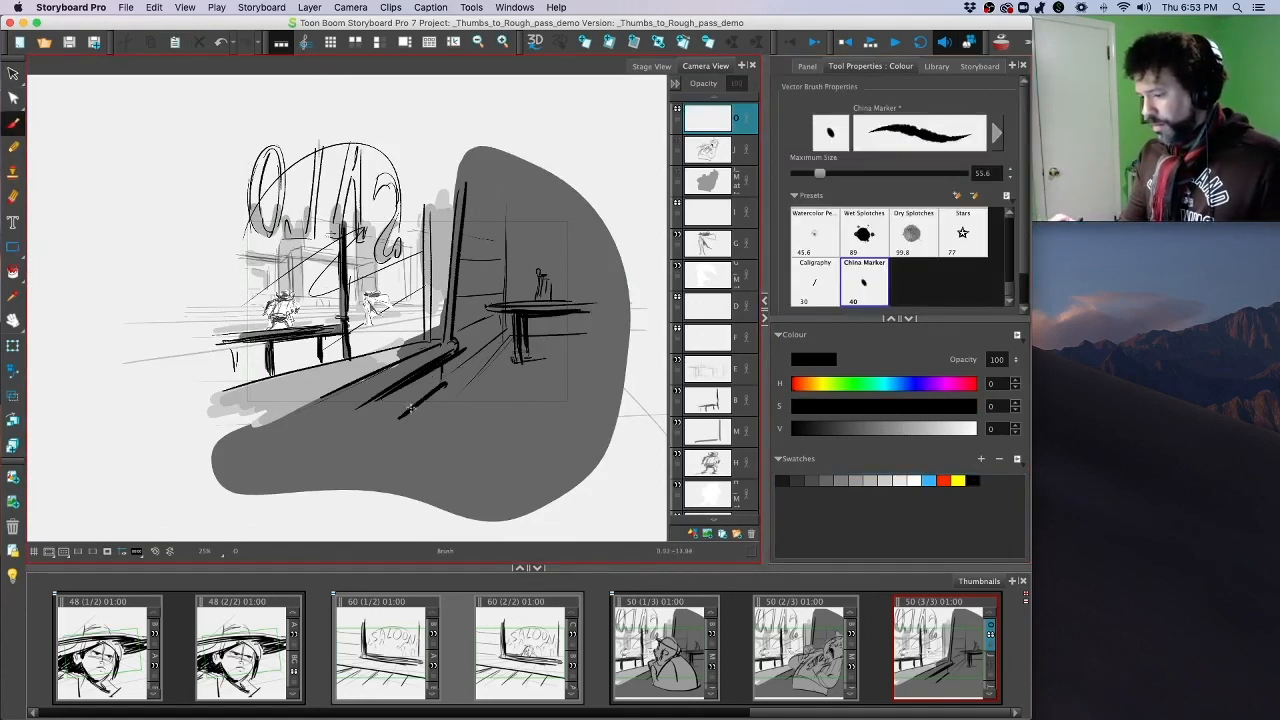
# Step: Draw a closed outline of a low, slumped body with a rounded head, extending beyond the camera frame's right and lower edges
pyautogui.moveTo(410, 408)
pyautogui.mouseDown()
pyautogui.moveTo(569, 335)
pyautogui.moveTo(582, 343)
pyautogui.moveTo(535, 325)
pyautogui.moveTo(544, 337)
pyautogui.moveTo(602, 297)
pyautogui.mouseUp()
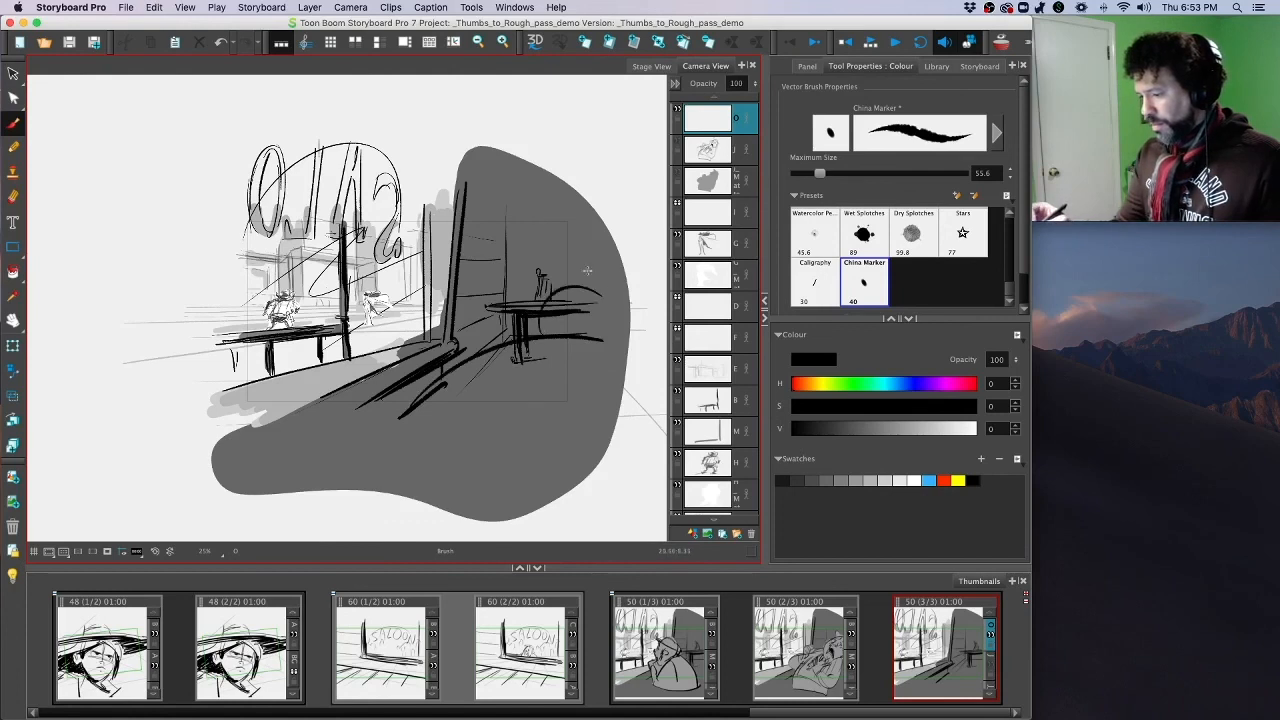
pyautogui.moveTo(410, 403)
pyautogui.mouseDown()
pyautogui.moveTo(540, 434)
pyautogui.moveTo(623, 316)
pyautogui.moveTo(601, 294)
pyautogui.mouseUp()
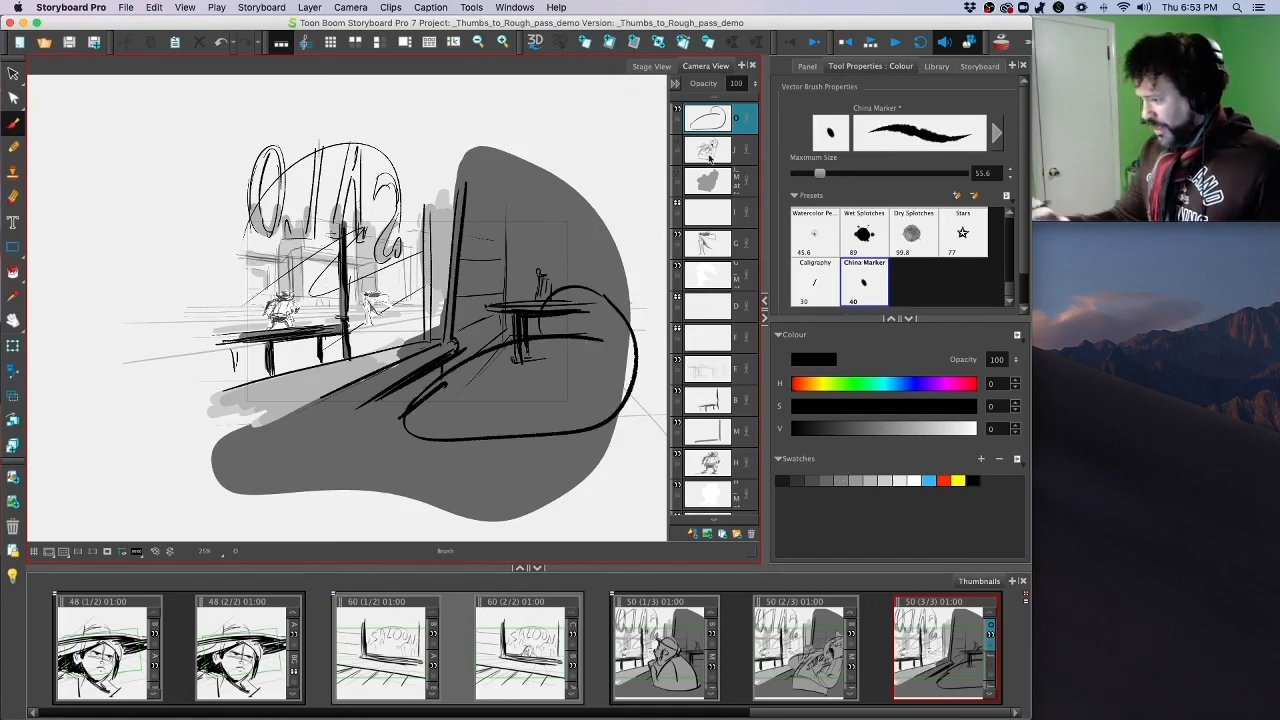
# Step: Generate an auto-matte with radius 200 on a new layer for the slumped outline, and recolour it with the grey swatch of value 60
pyautogui.rightClick(707, 121)
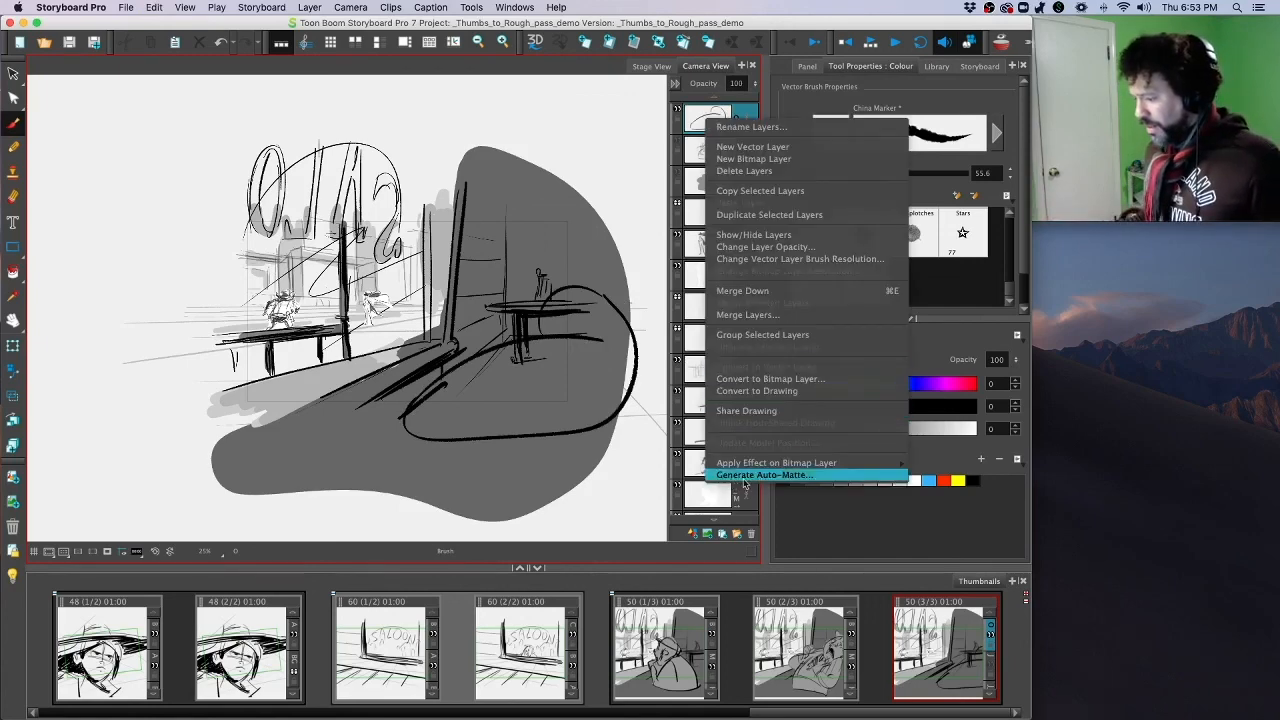
pyautogui.click(760, 476)
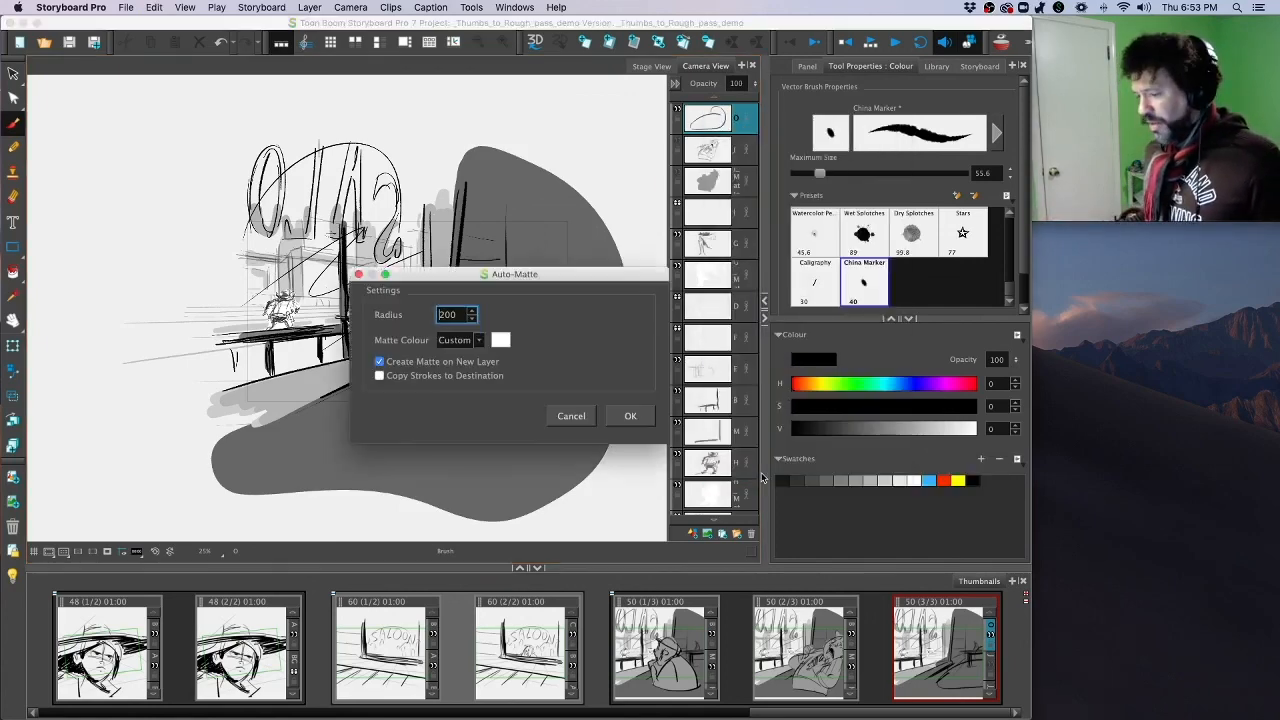
pyautogui.click(631, 416)
pyautogui.hotkey('alt', 's')
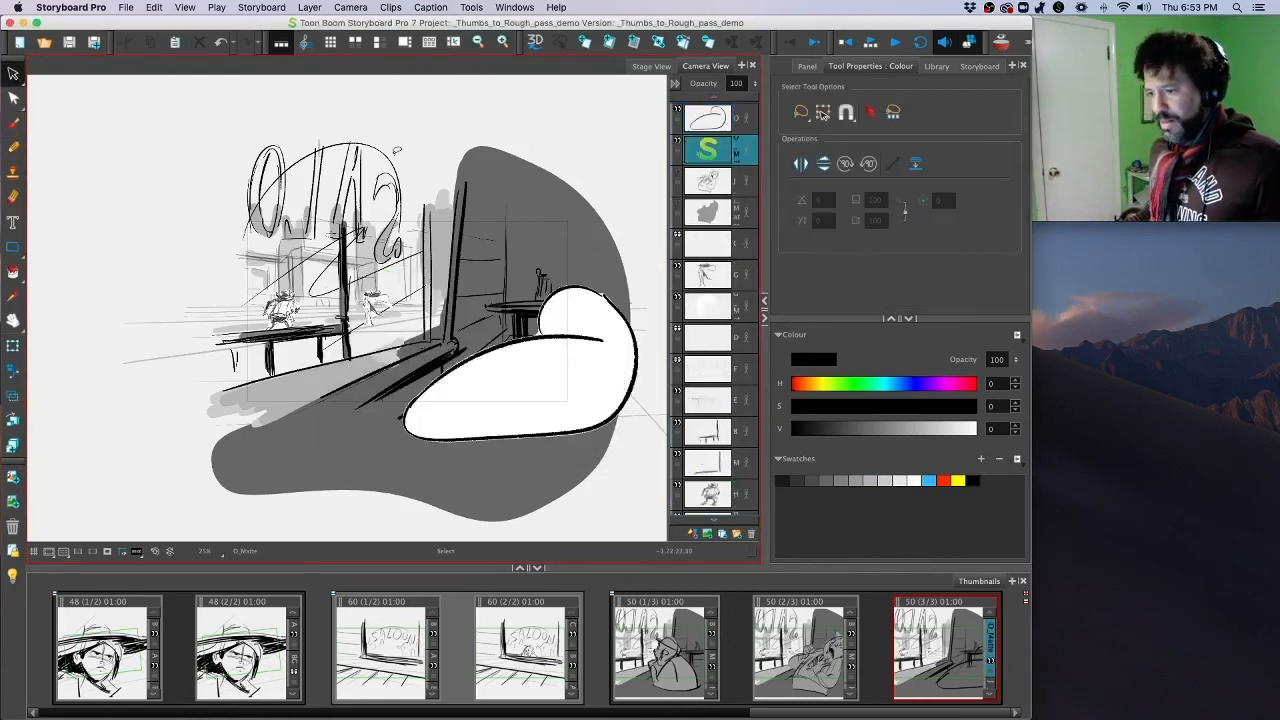
pyautogui.moveTo(580, 198)
pyautogui.mouseDown()
pyautogui.moveTo(668, 408)
pyautogui.moveTo(671, 292)
pyautogui.mouseUp()
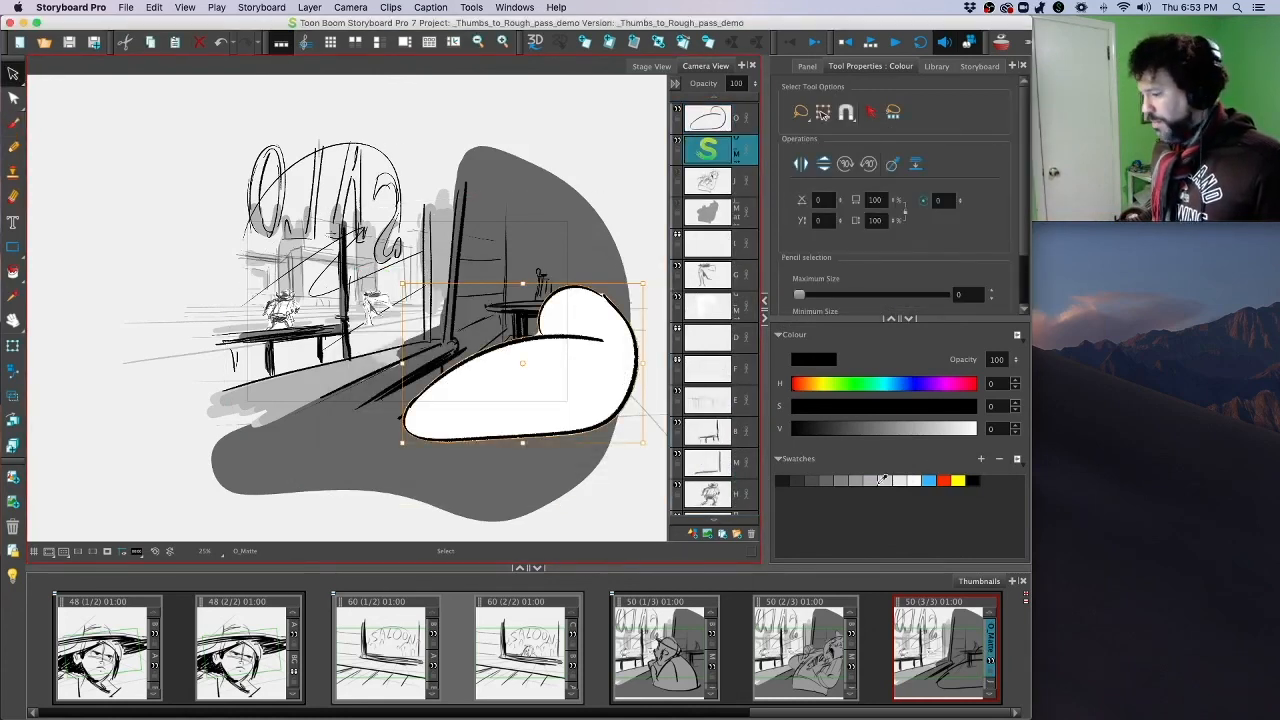
pyautogui.click(858, 480)
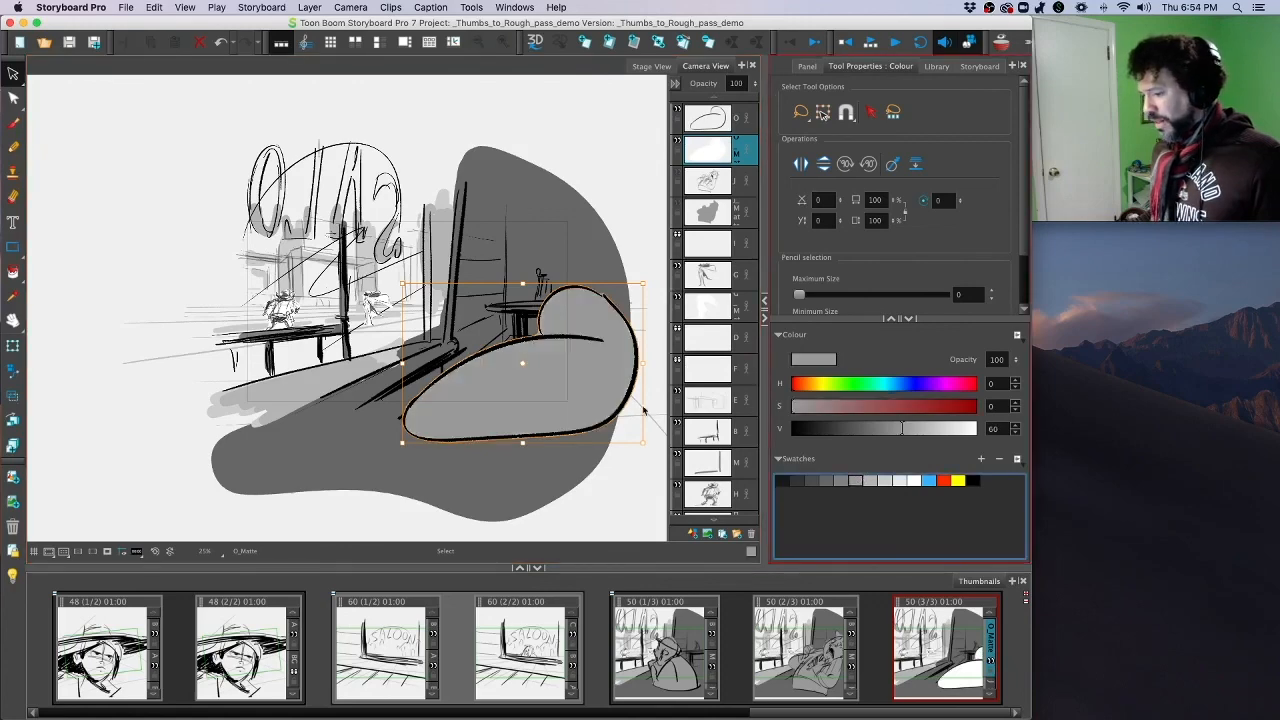
# Step: Compare shot 50's second panel with the third, and turn on the camera mask to view the slumped pose in frame
pyautogui.click(795, 648)
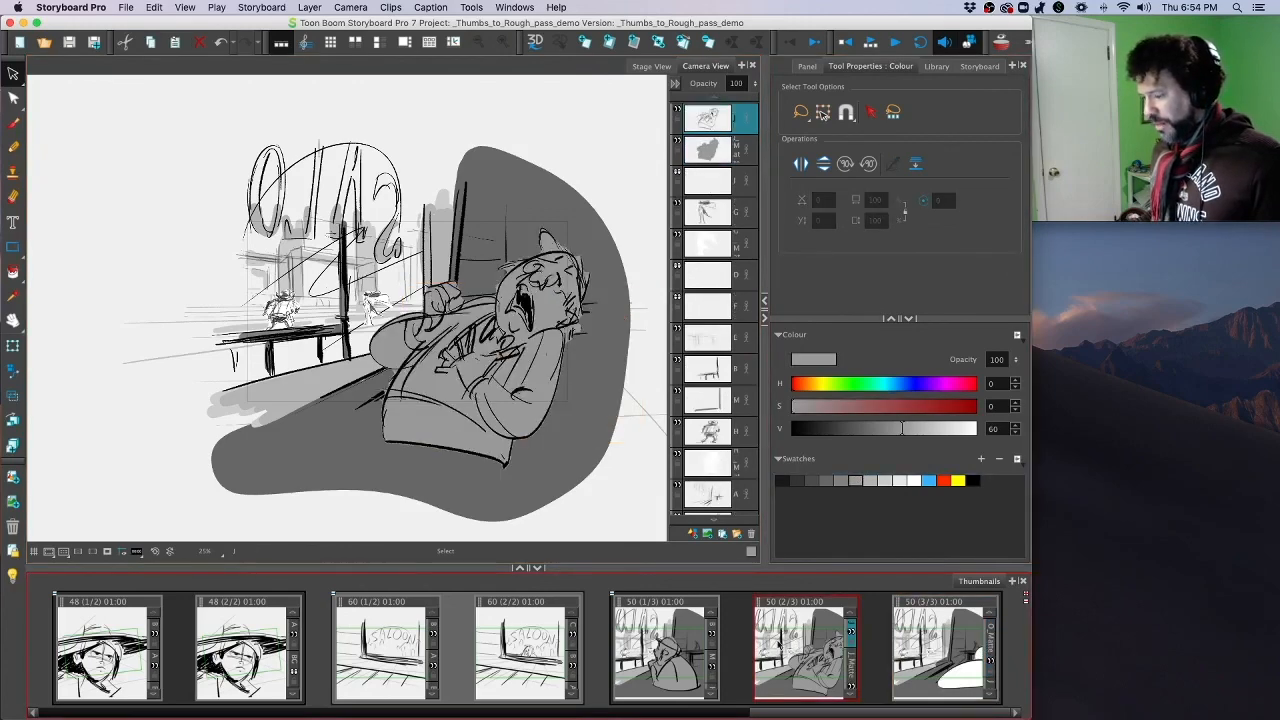
pyautogui.click(926, 648)
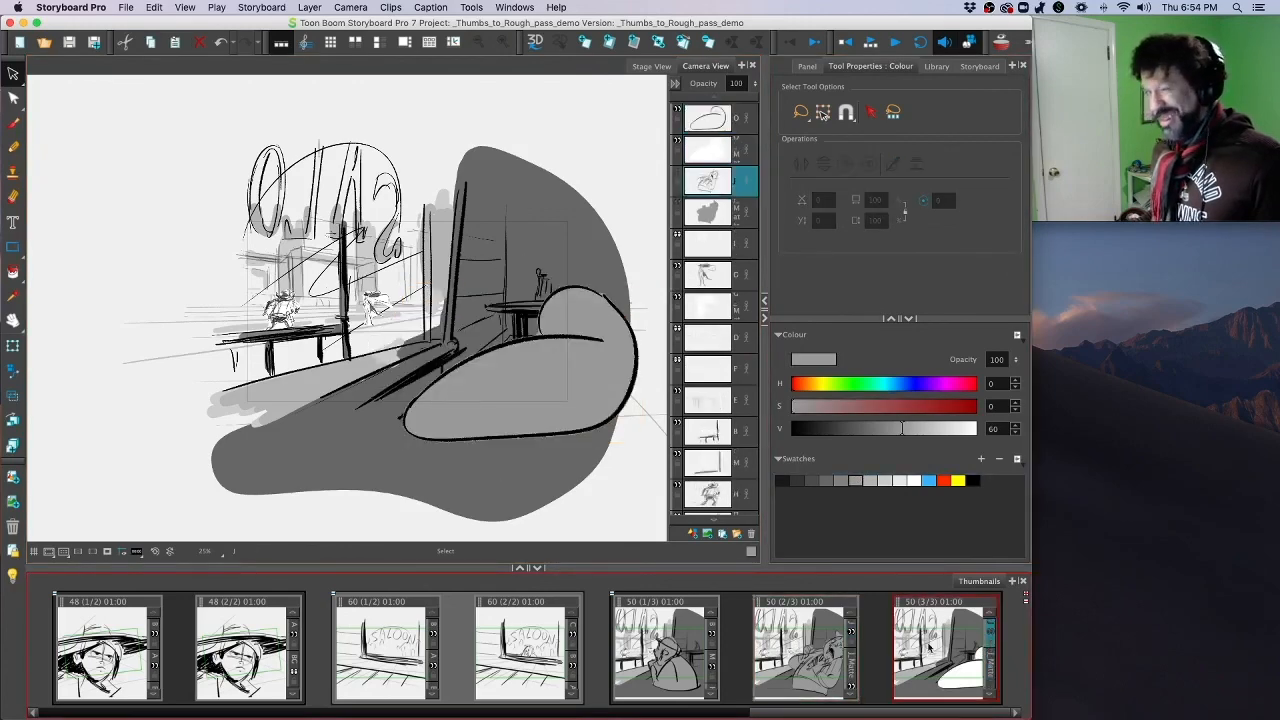
pyautogui.click(22, 82)
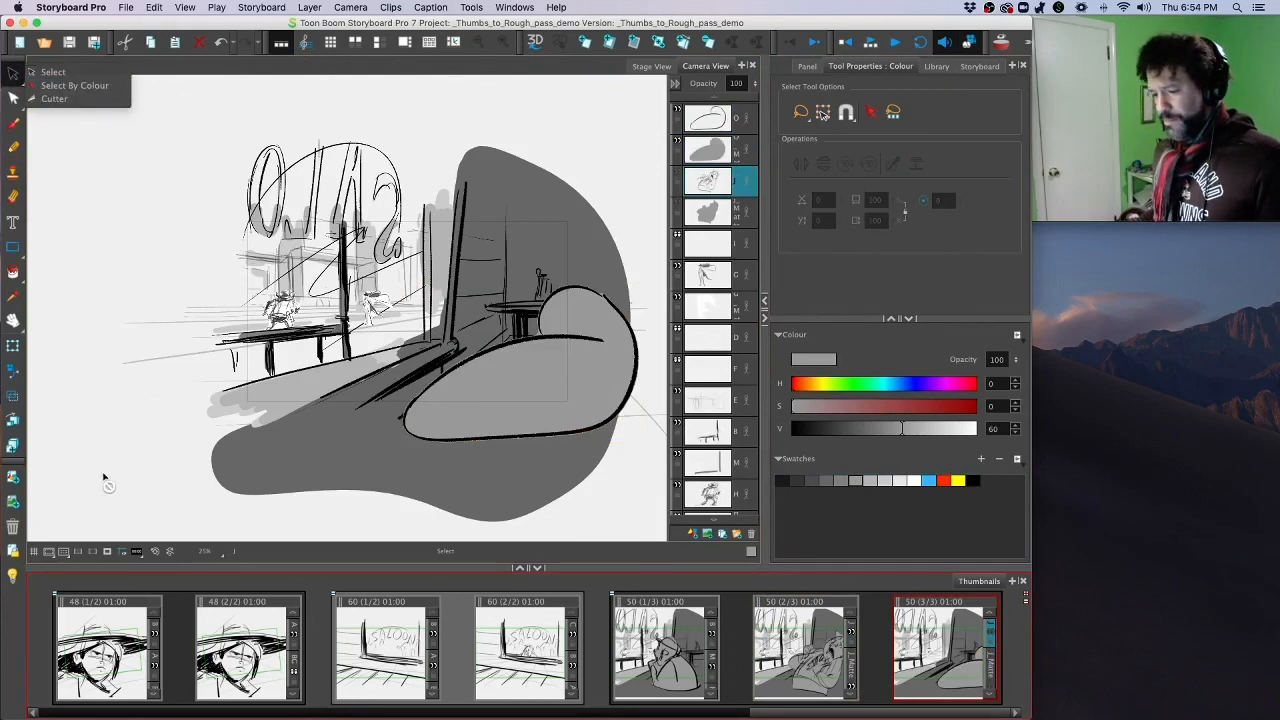
pyautogui.click(107, 551)
pyautogui.click(108, 551)
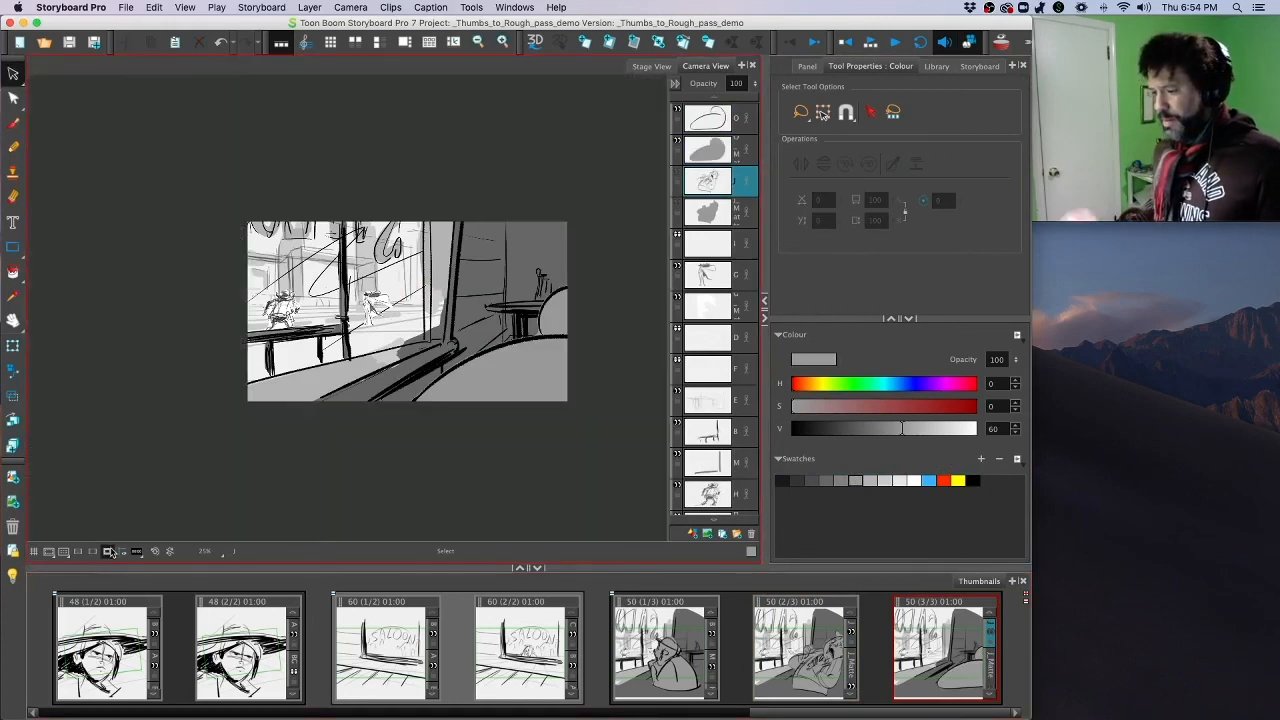
# Step: Add black fold strokes with the brush to the slumped body's line layer, and compare the pose with shot 50's earlier panels
pyautogui.click(707, 120)
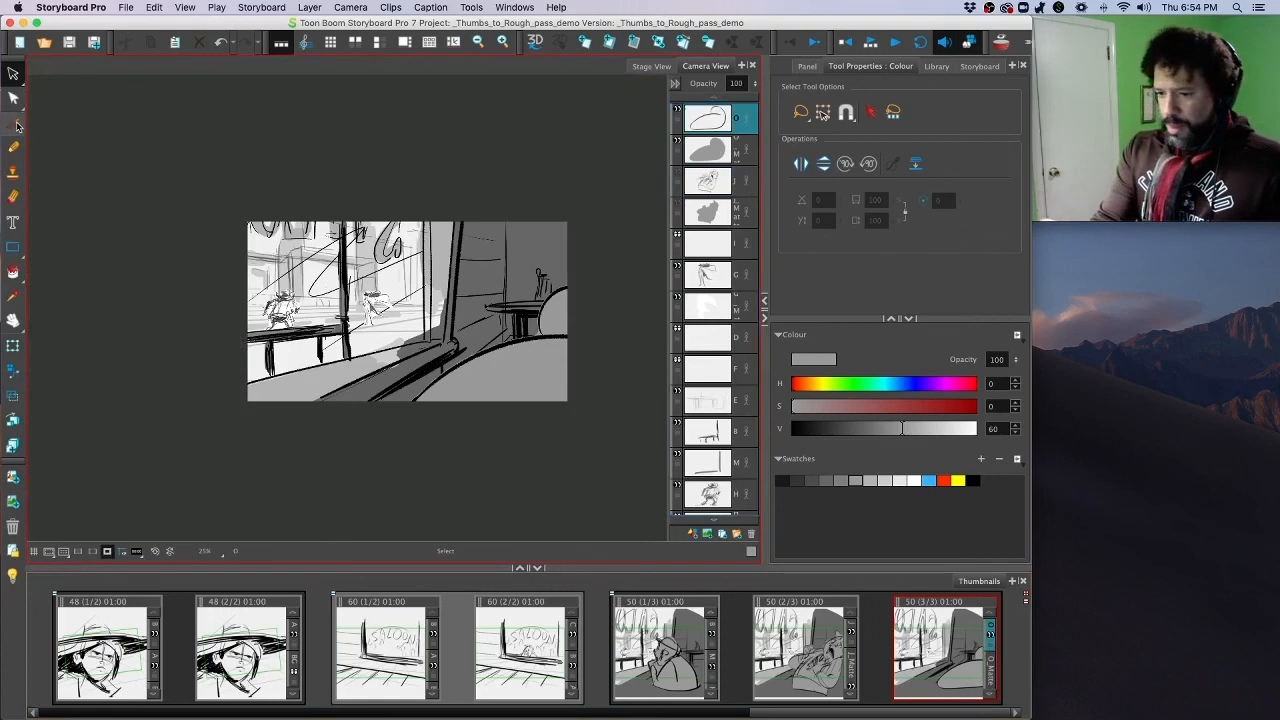
pyautogui.click(13, 123)
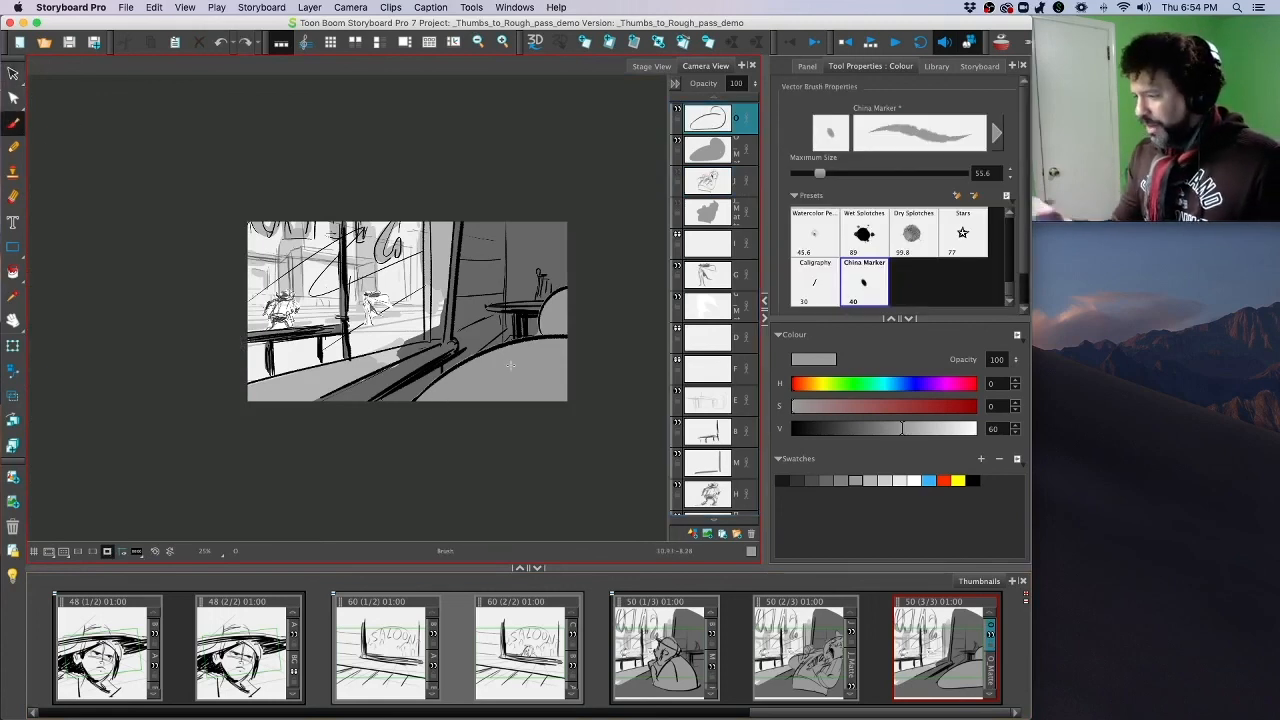
pyautogui.click(786, 483)
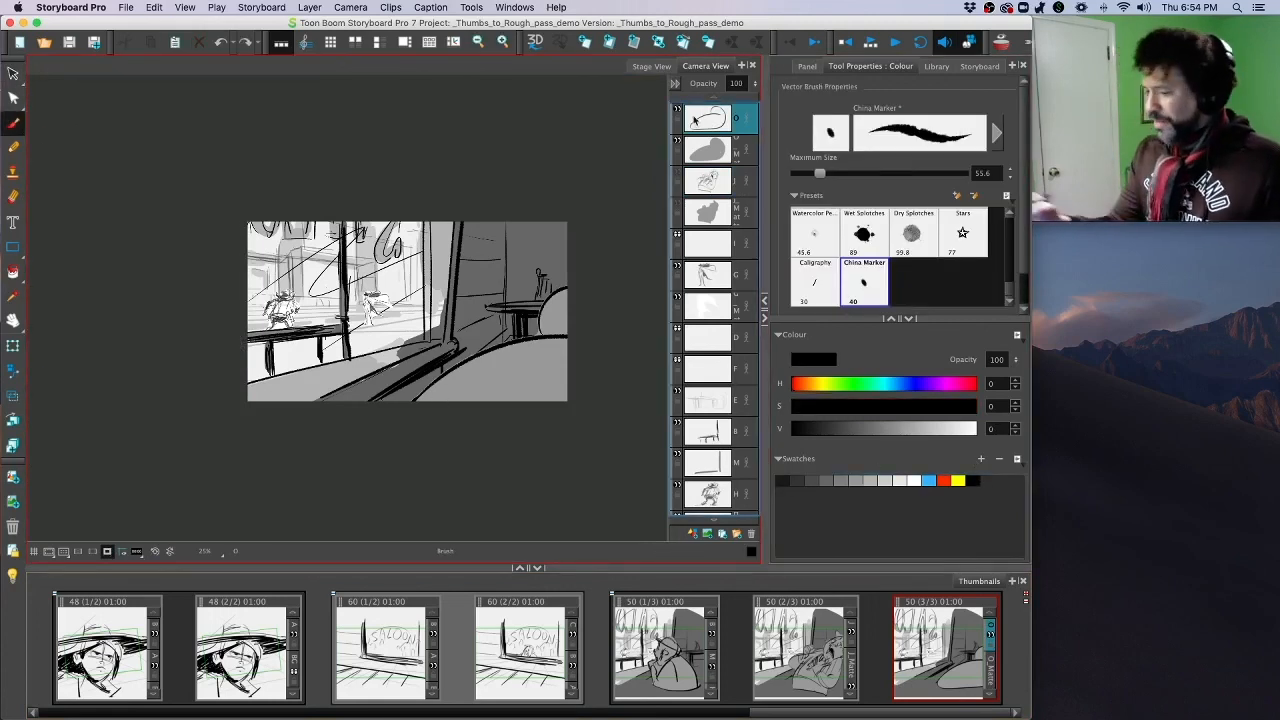
pyautogui.moveTo(437, 399)
pyautogui.mouseDown()
pyautogui.moveTo(506, 366)
pyautogui.moveTo(540, 367)
pyautogui.moveTo(566, 412)
pyautogui.mouseUp()
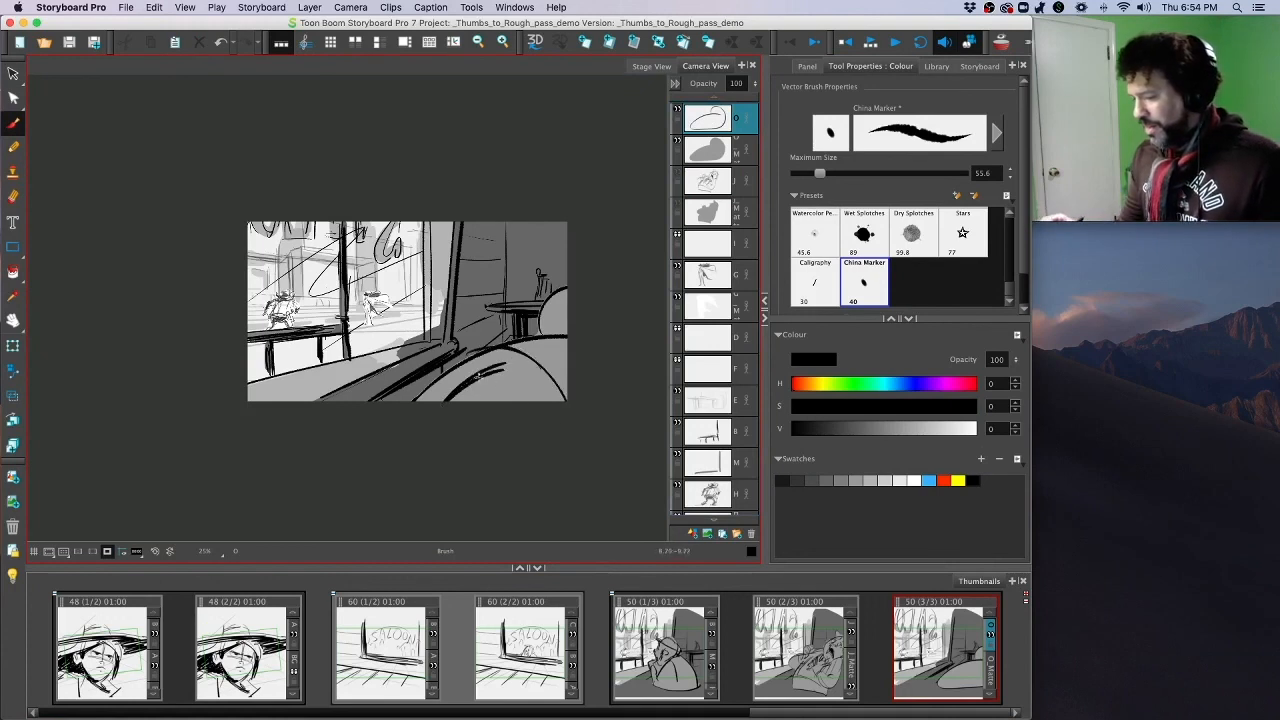
pyautogui.moveTo(475, 380); pyautogui.dragTo(563, 342)
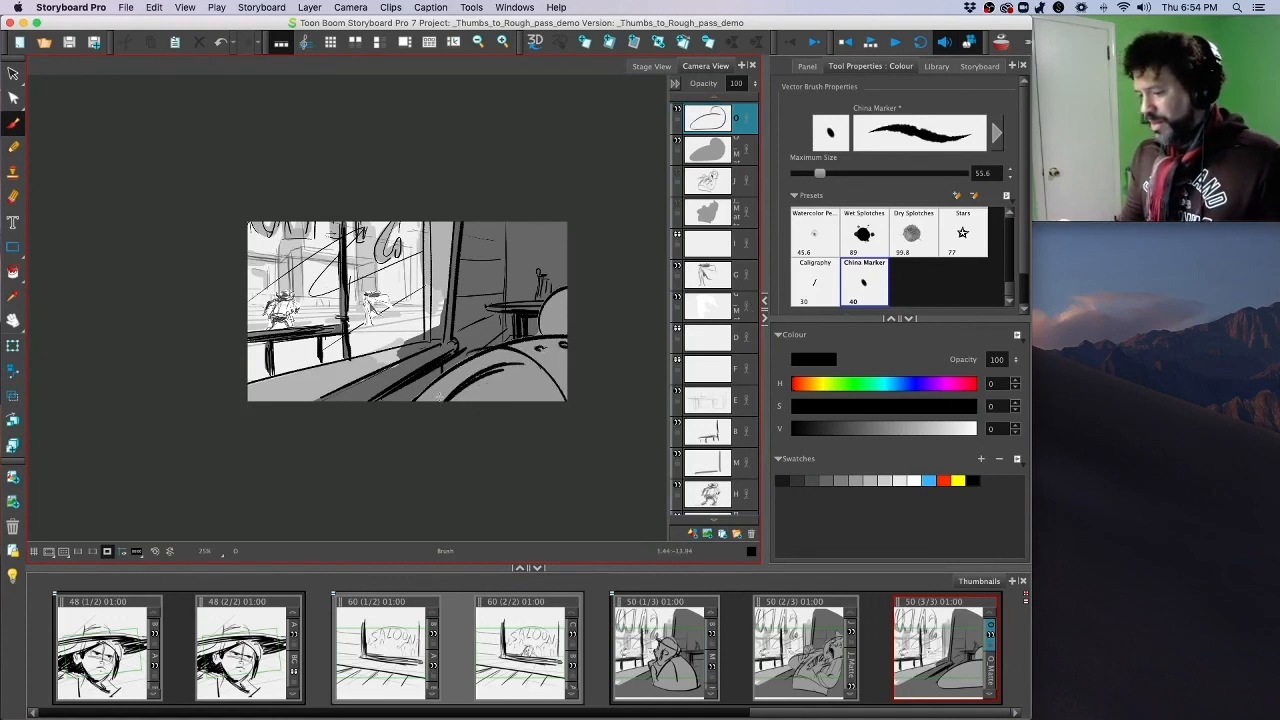
pyautogui.moveTo(459, 386); pyautogui.dragTo(466, 367)
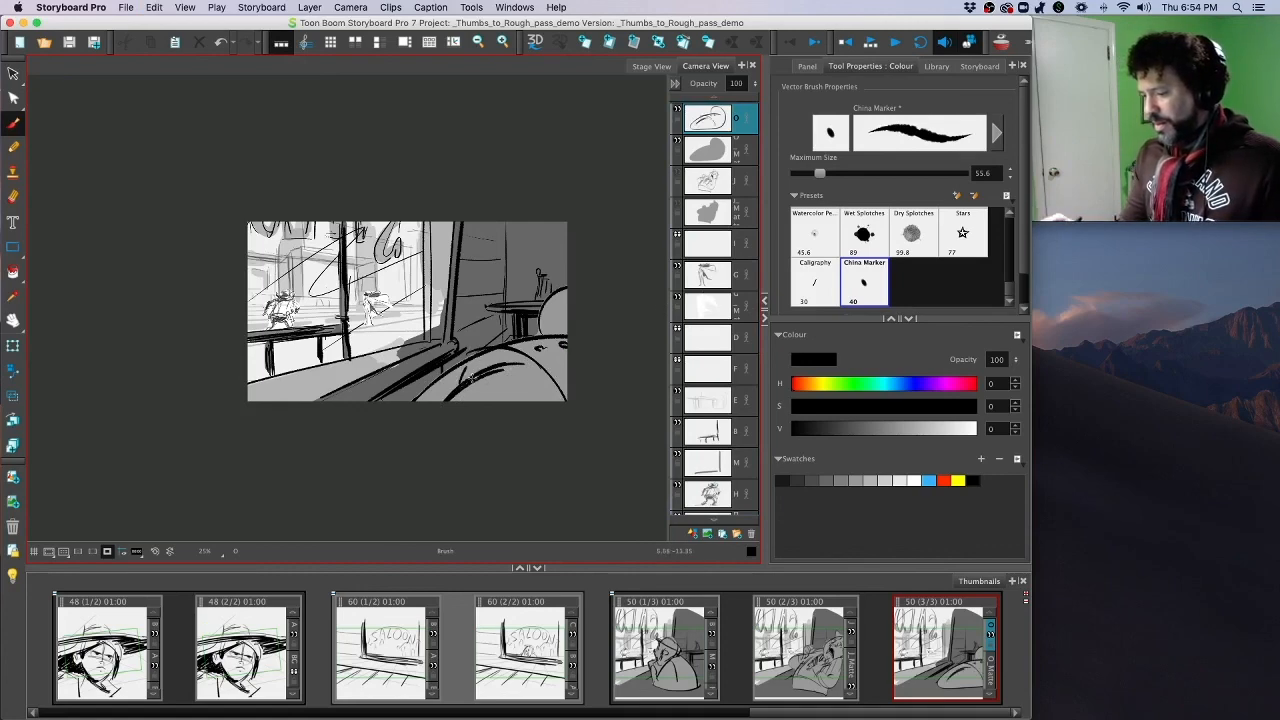
pyautogui.press('Left')
pyautogui.press('Left')
pyautogui.press('Right')
pyautogui.press('Right')
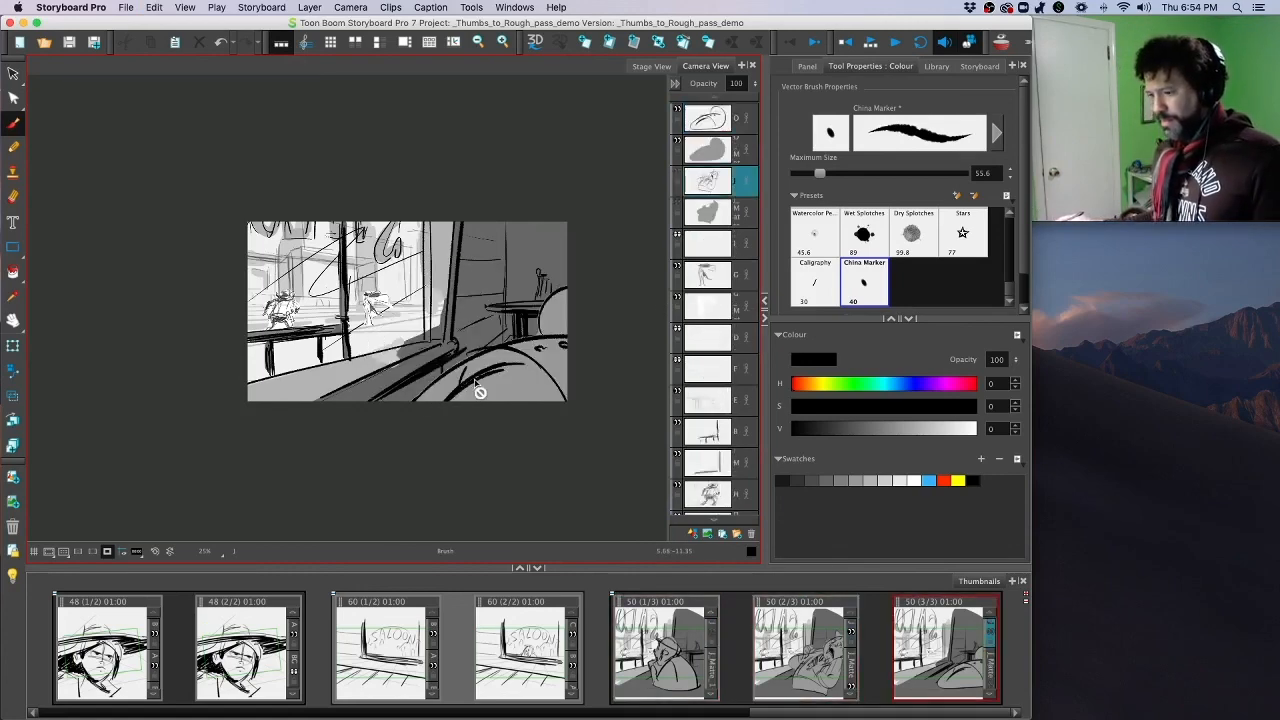
# Step: Duplicate shot 50's third panel, and hide the slumped figure's line and matte layers in the copy
pyautogui.rightClick(941, 620)
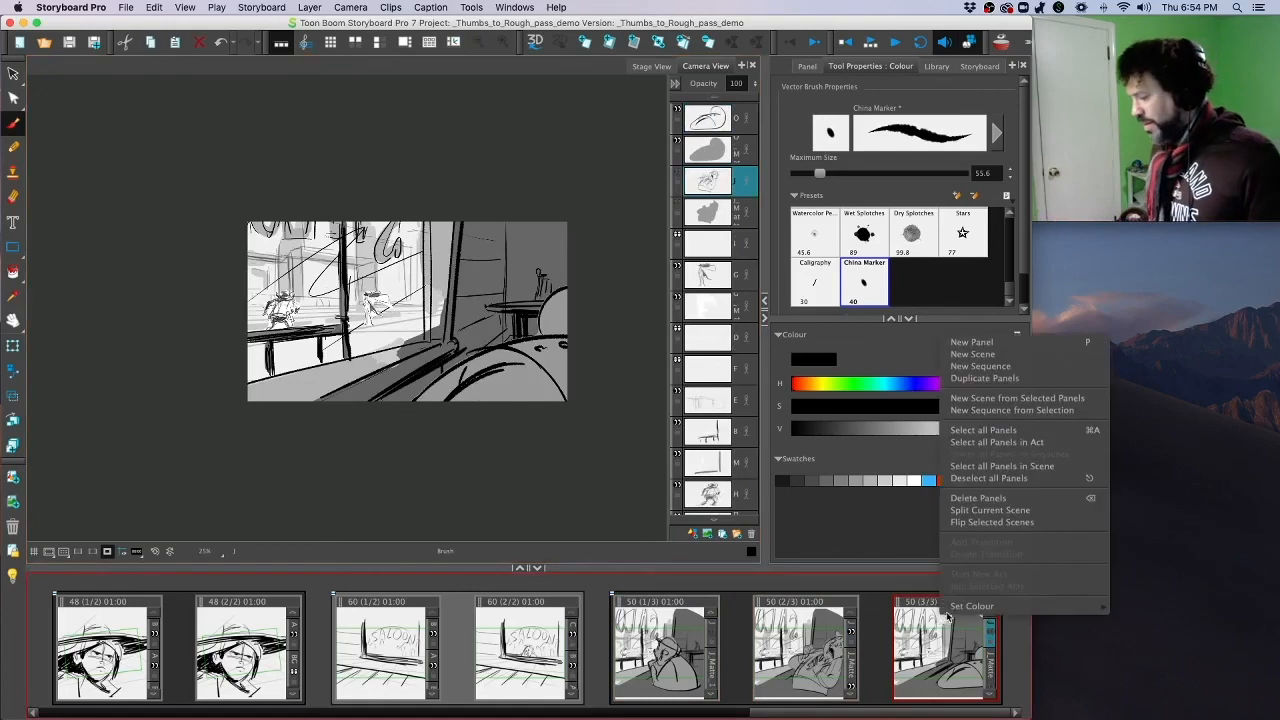
pyautogui.click(984, 378)
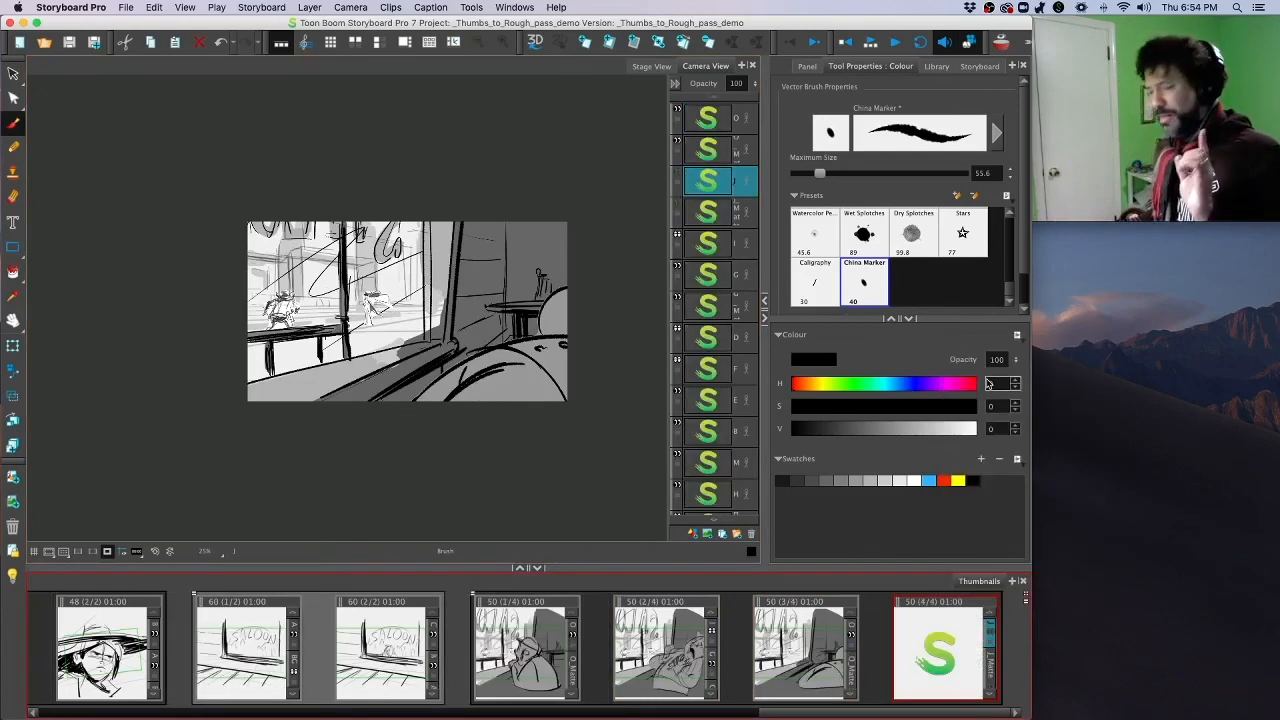
pyautogui.click(676, 112)
pyautogui.click(677, 146)
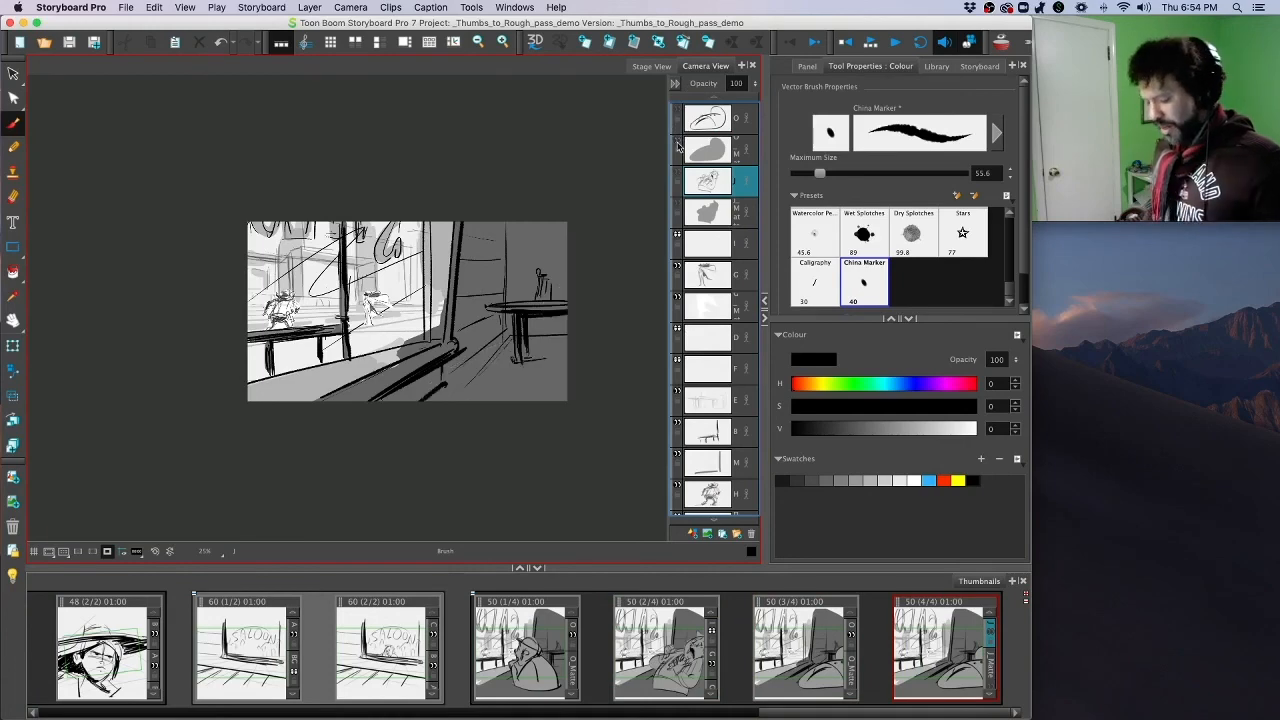
# Step: Review the fainting sequence panel by panel, from shot 60's saloon exterior through to shot 50's empty fourth panel
pyautogui.press('Left')
pyautogui.press('Left')
pyautogui.press('Left')
pyautogui.press('Left')
pyautogui.press('Left')
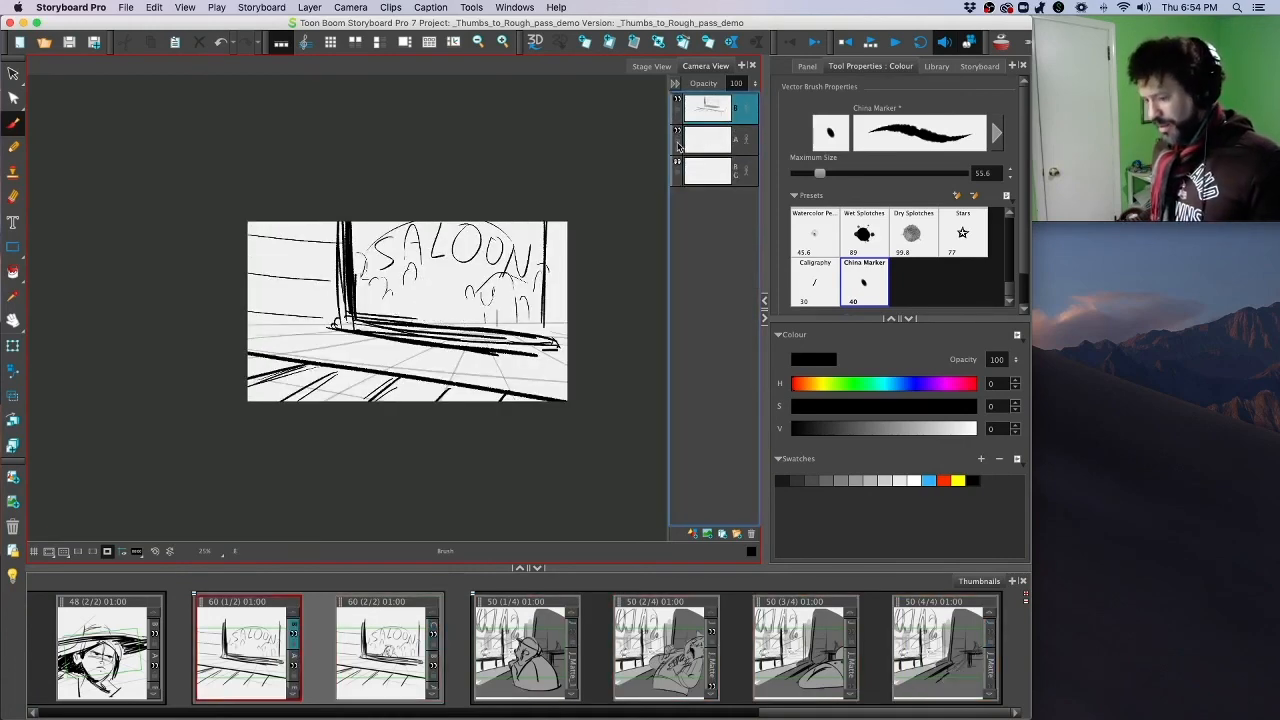
pyautogui.press('.')
pyautogui.press('.')
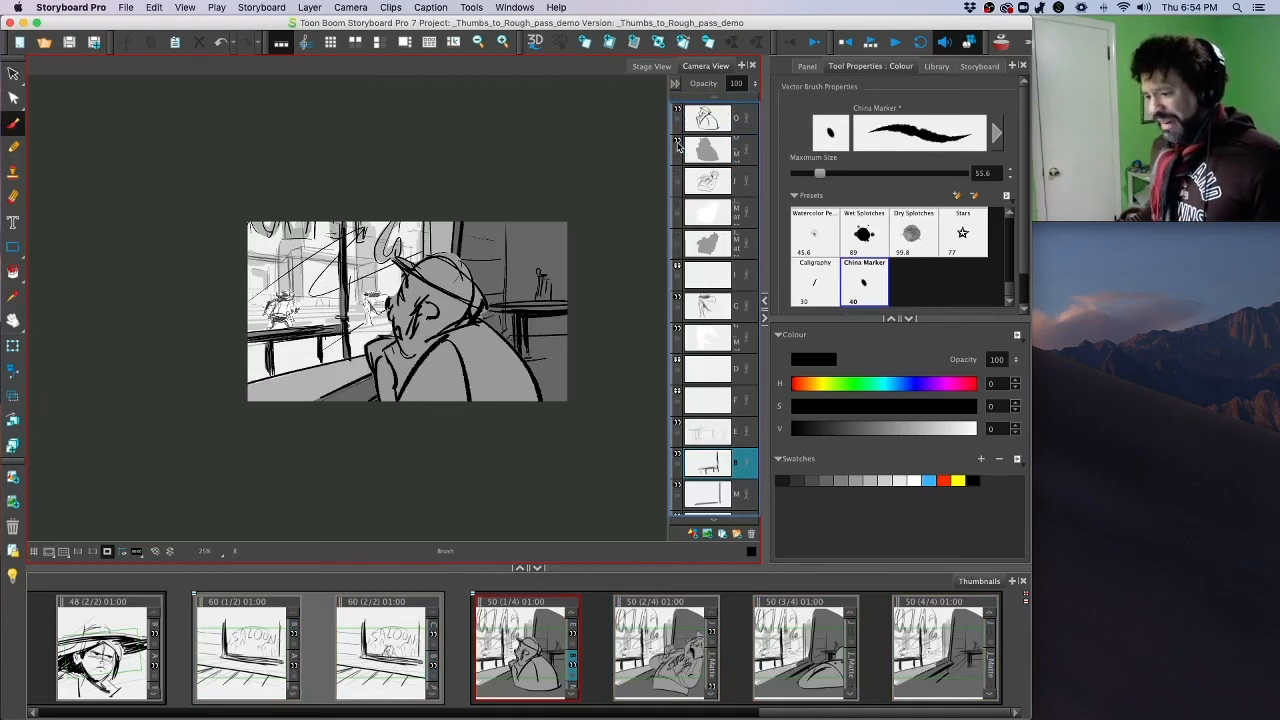
pyautogui.press('.')
pyautogui.press('.')
pyautogui.press('.')
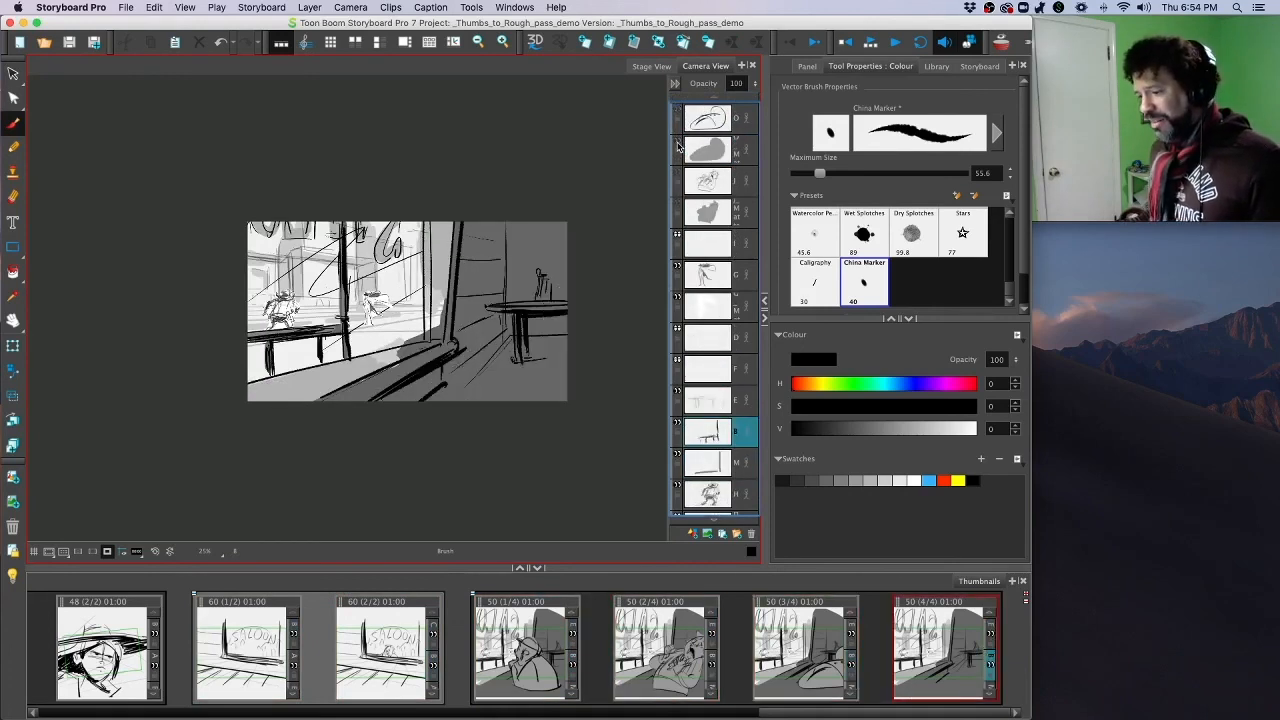
# Step: Go back past shot 48 to the storyboard's opening panel, shot 10, and read its beat descriptions
pyautogui.press(',')
pyautogui.press(',')
pyautogui.press(',')
pyautogui.press(',')
pyautogui.press(',')
pyautogui.press(',')
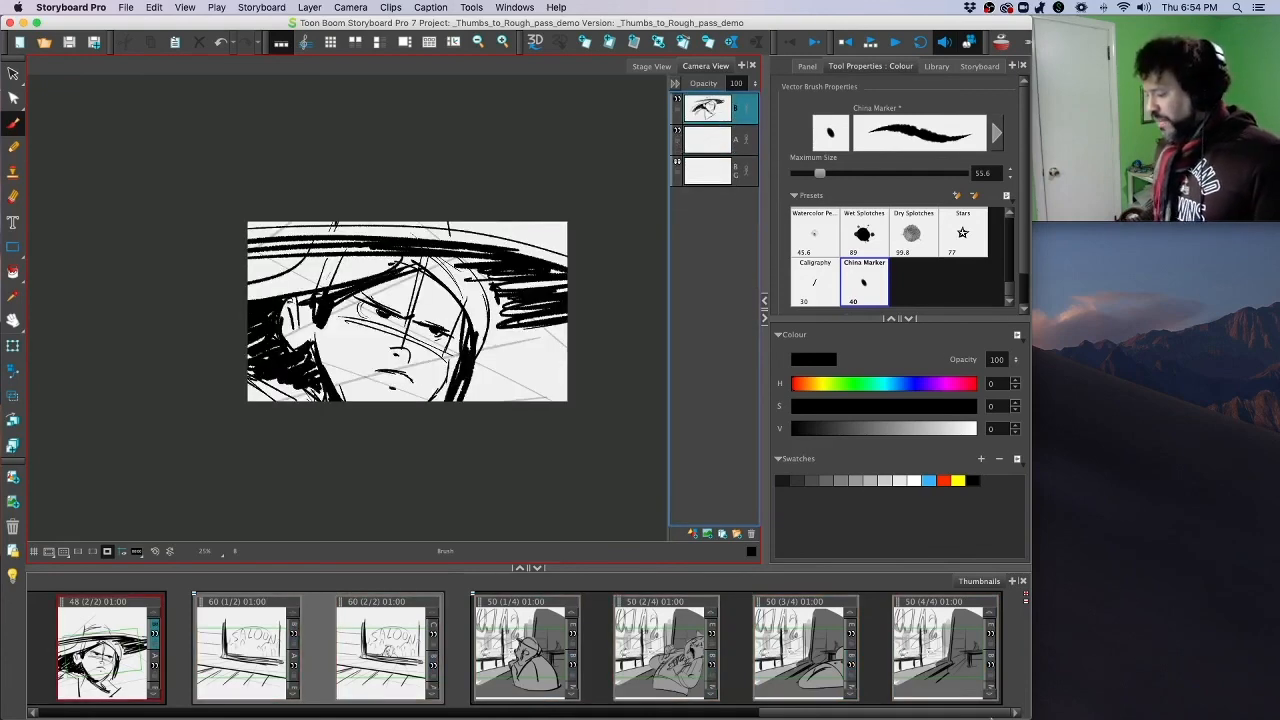
pyautogui.hscroll(-10, 328, 627)
pyautogui.hscroll(-3, 328, 627)
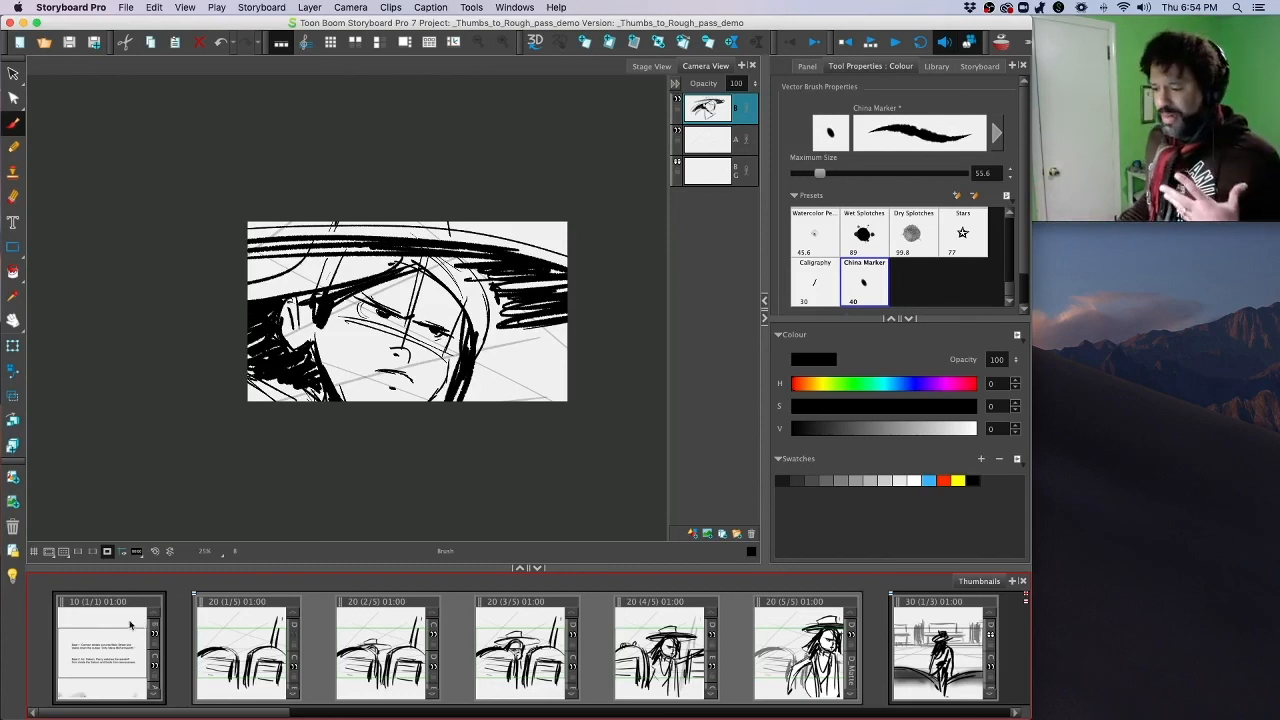
pyautogui.click(120, 627)
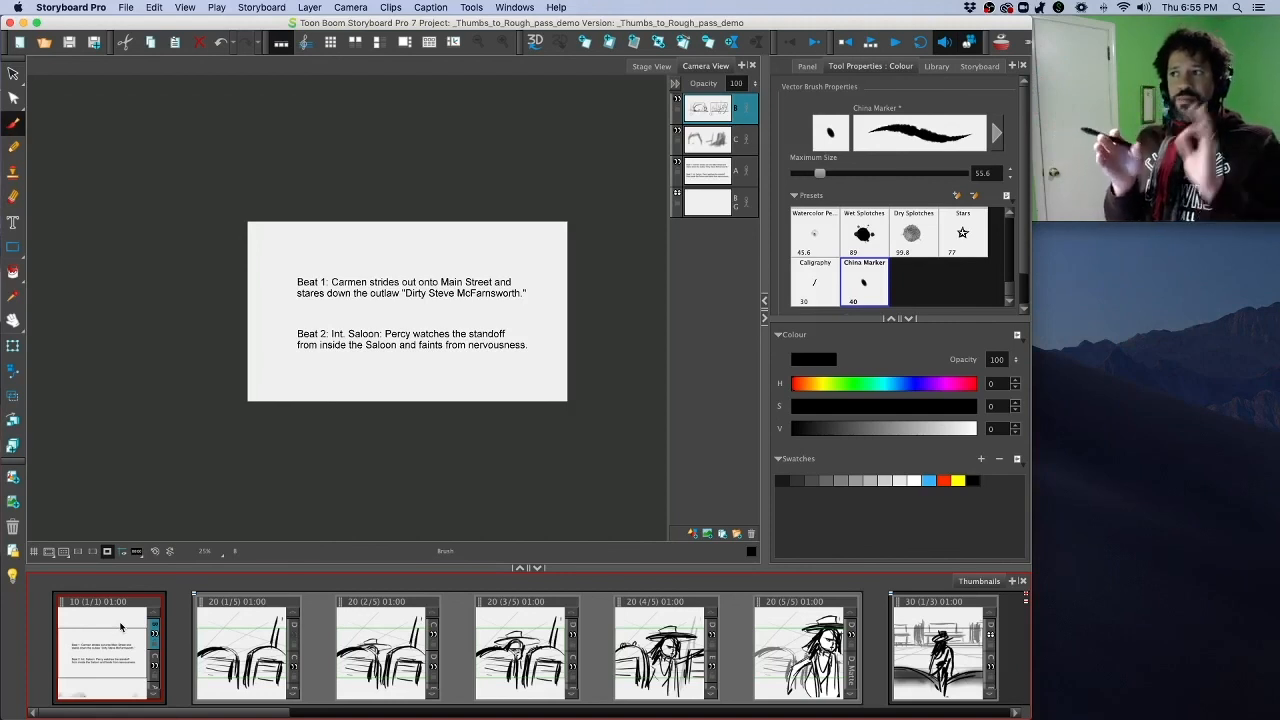
# Step: Review the panels of shots 30 and 40, and return to the barrel-shaped foreground panels at the start of shot 20
pyautogui.click(968, 652)
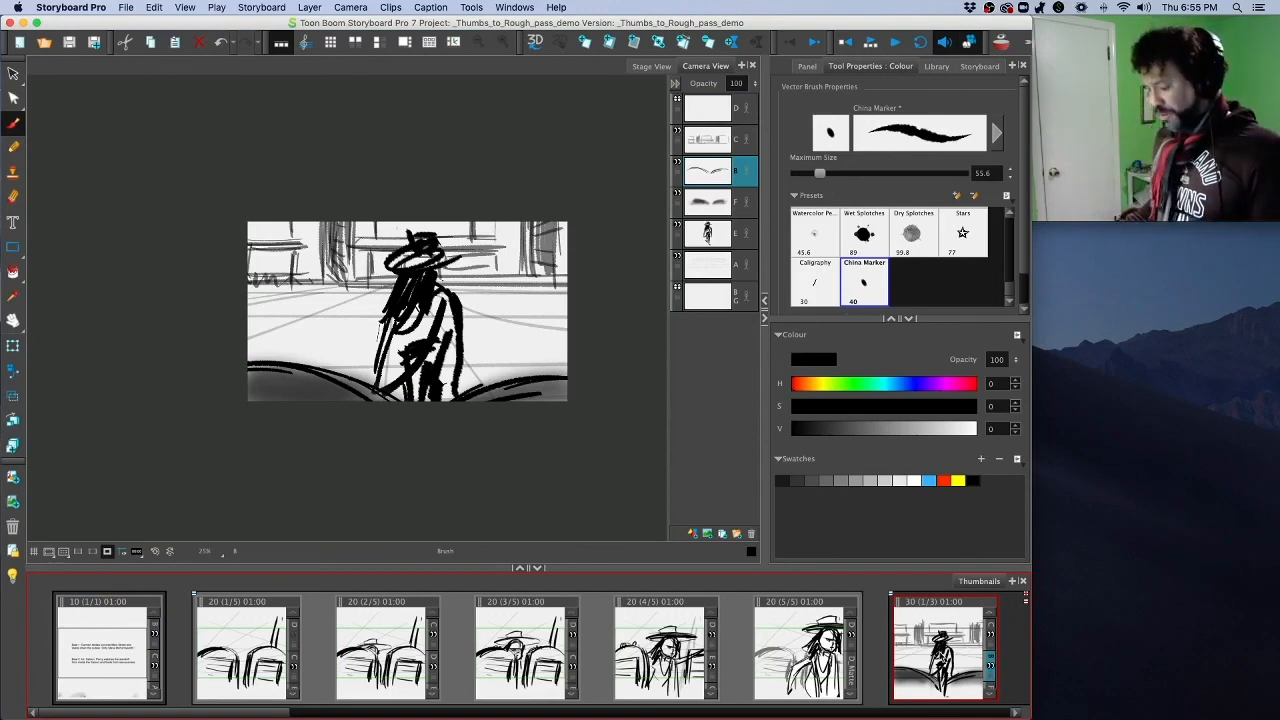
pyautogui.press('Right')
pyautogui.press('Right')
pyautogui.press('Right')
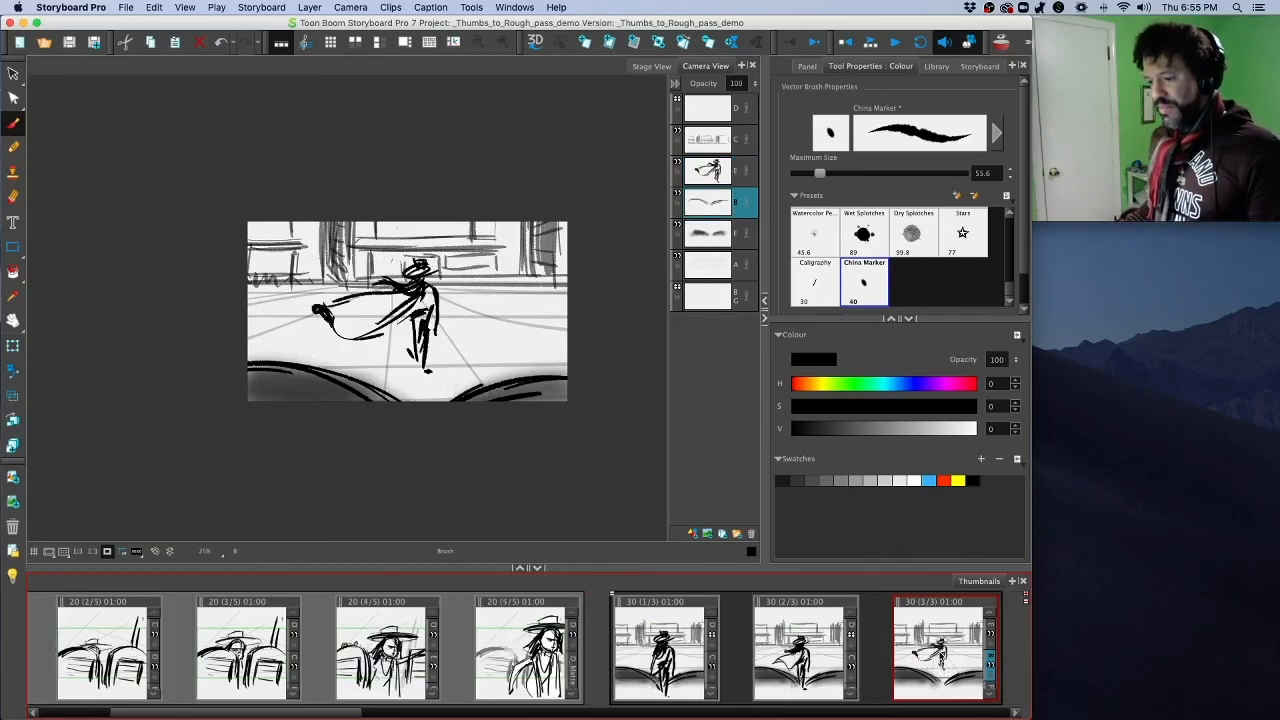
pyautogui.press('Right')
pyautogui.press('Right')
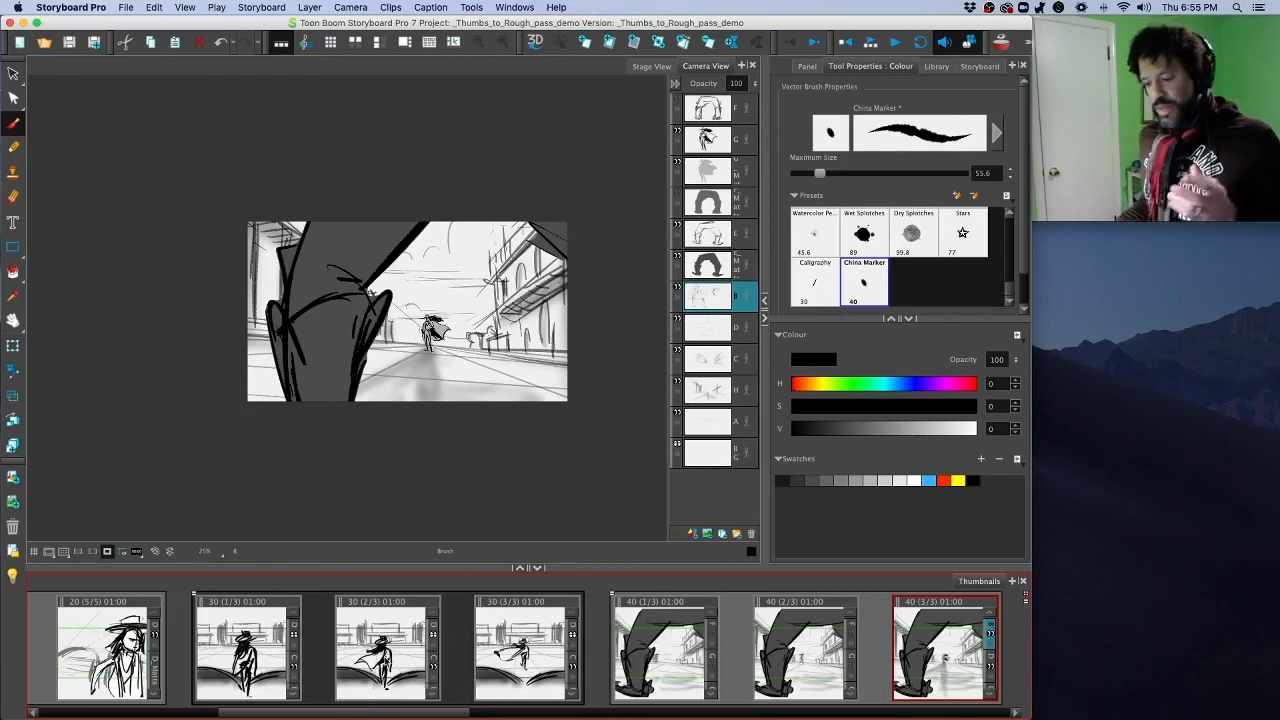
pyautogui.click(112, 662)
pyautogui.press('Left')
pyautogui.press('Left')
pyautogui.press('Left')
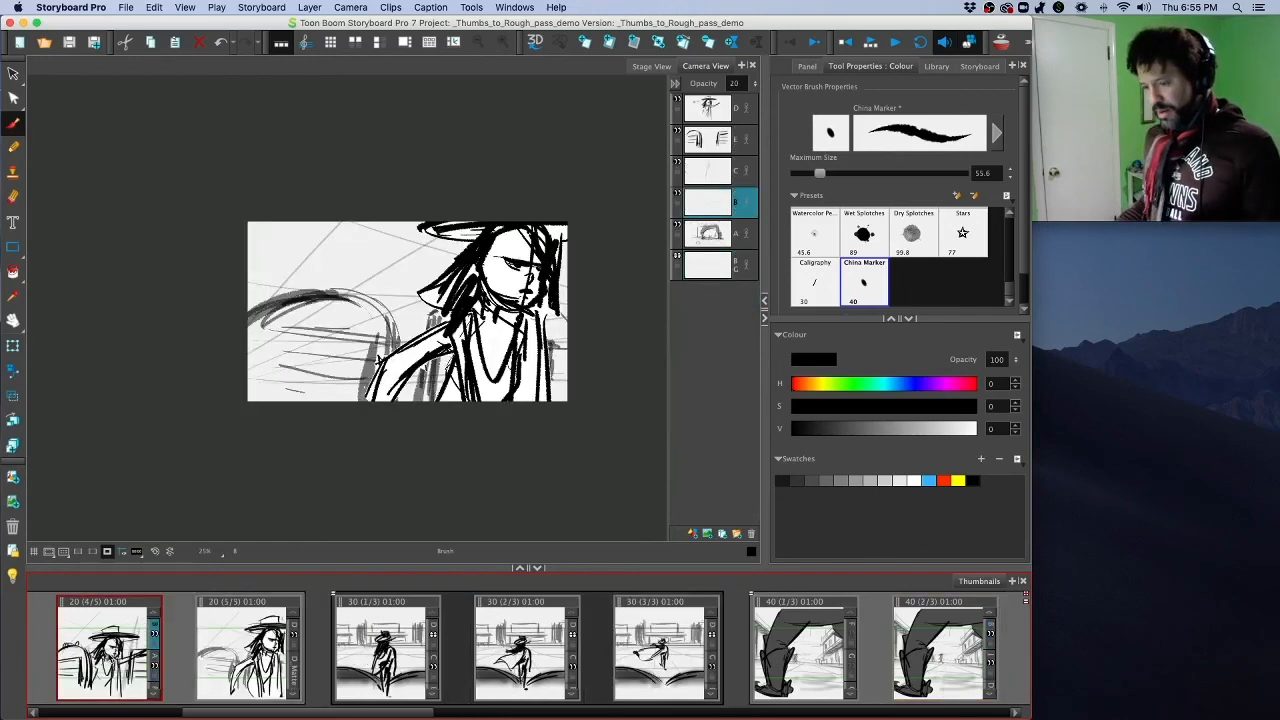
pyautogui.press('Left')
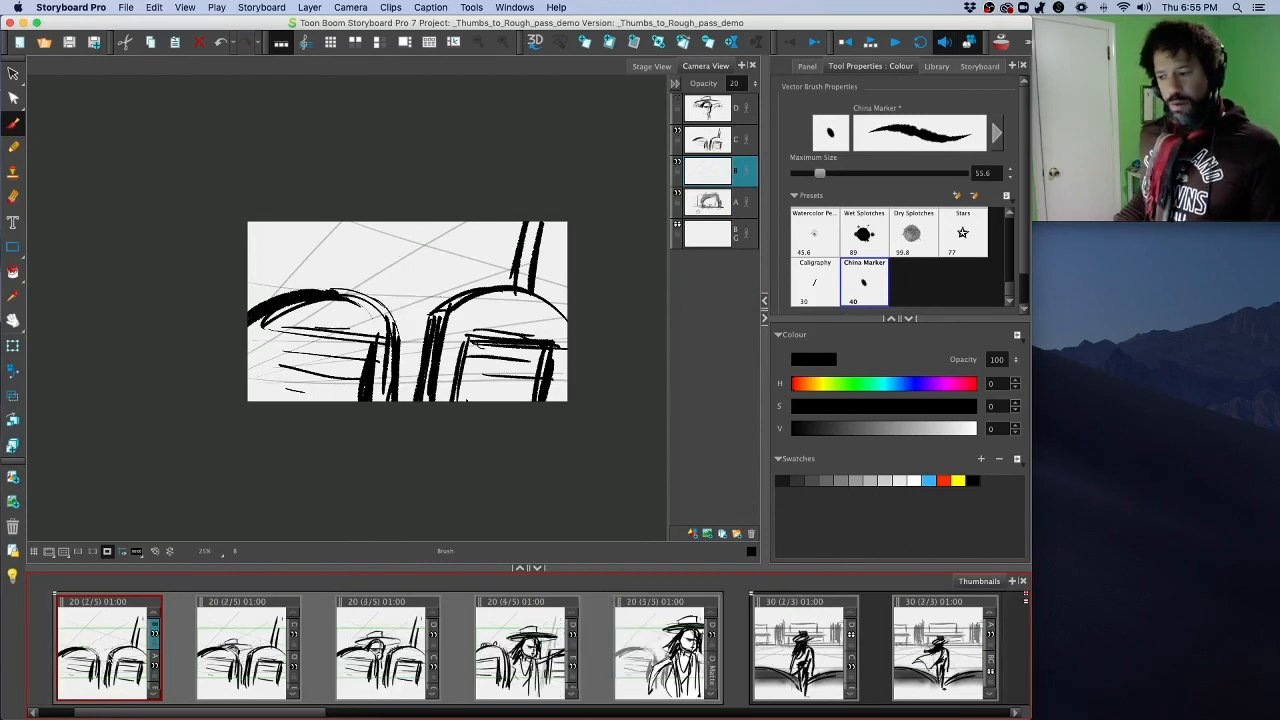